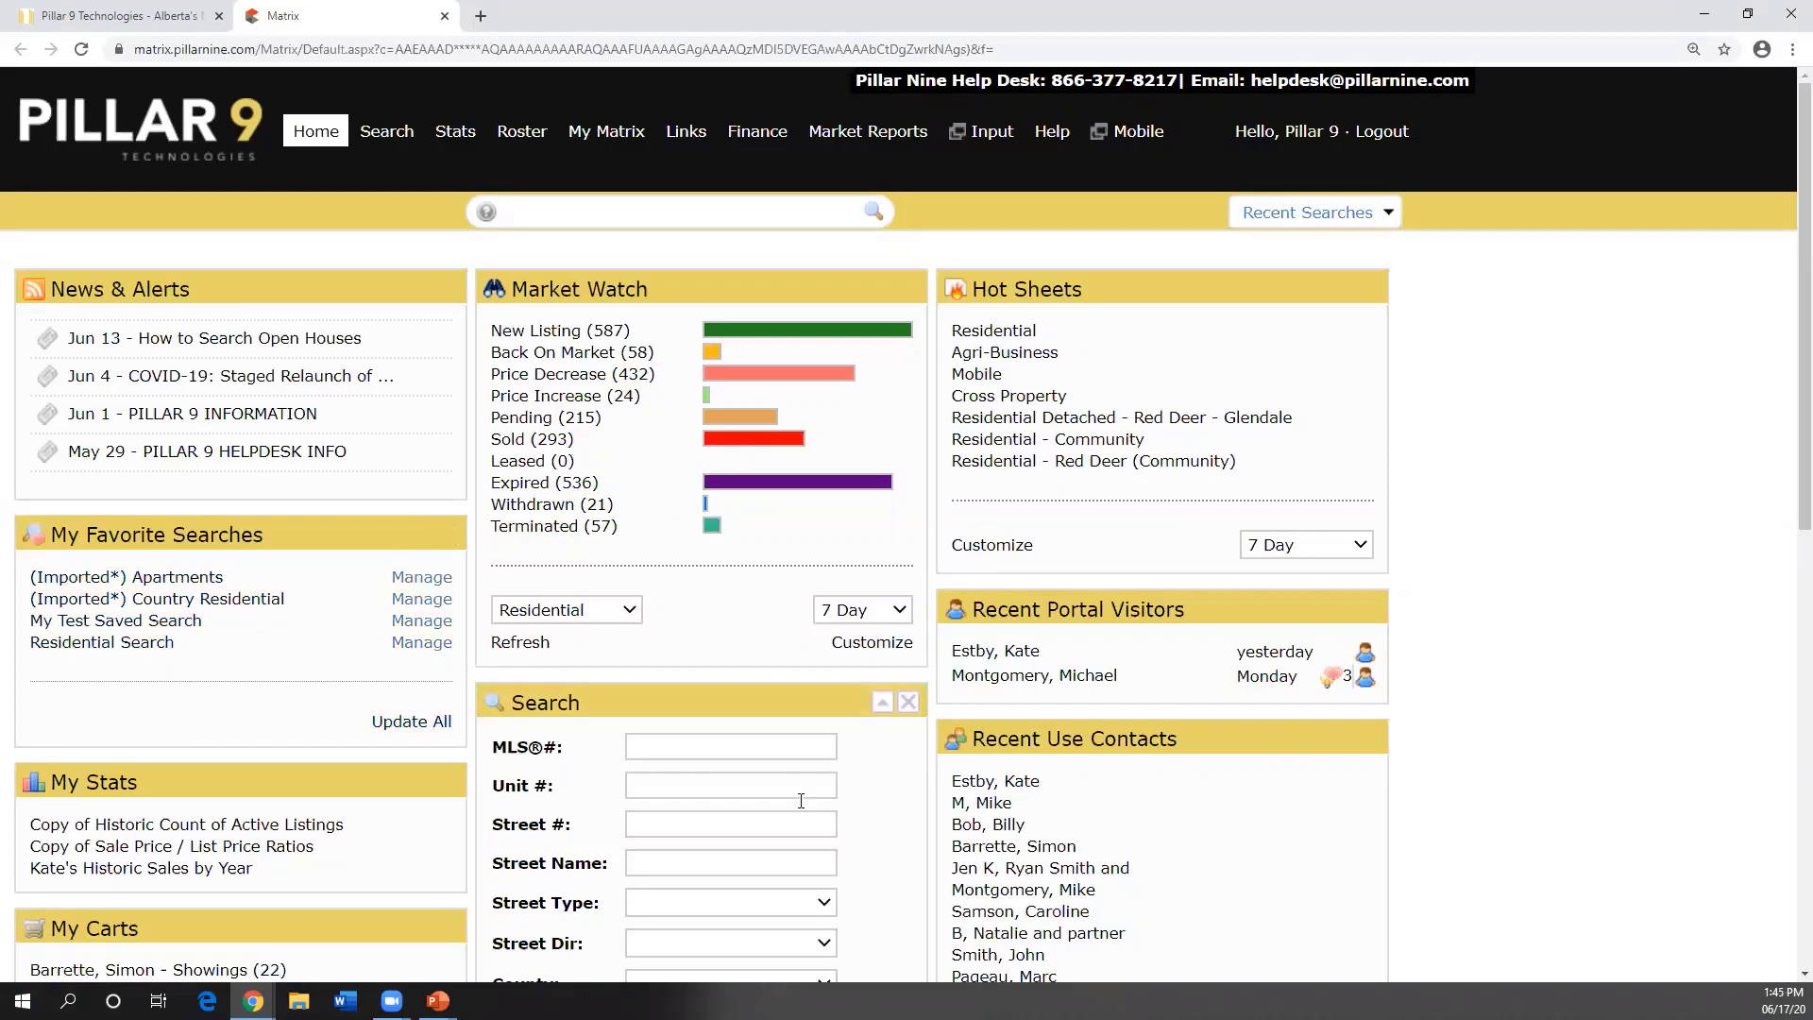
- Open the Market Watch search criteria for editing via Customize
{"action": "scroll", "coordinate": [800, 690], "scroll_direction": "down", "scroll_amount": 1}
{"action": "scroll", "coordinate": [800, 690], "scroll_direction": "down", "scroll_amount": 3}
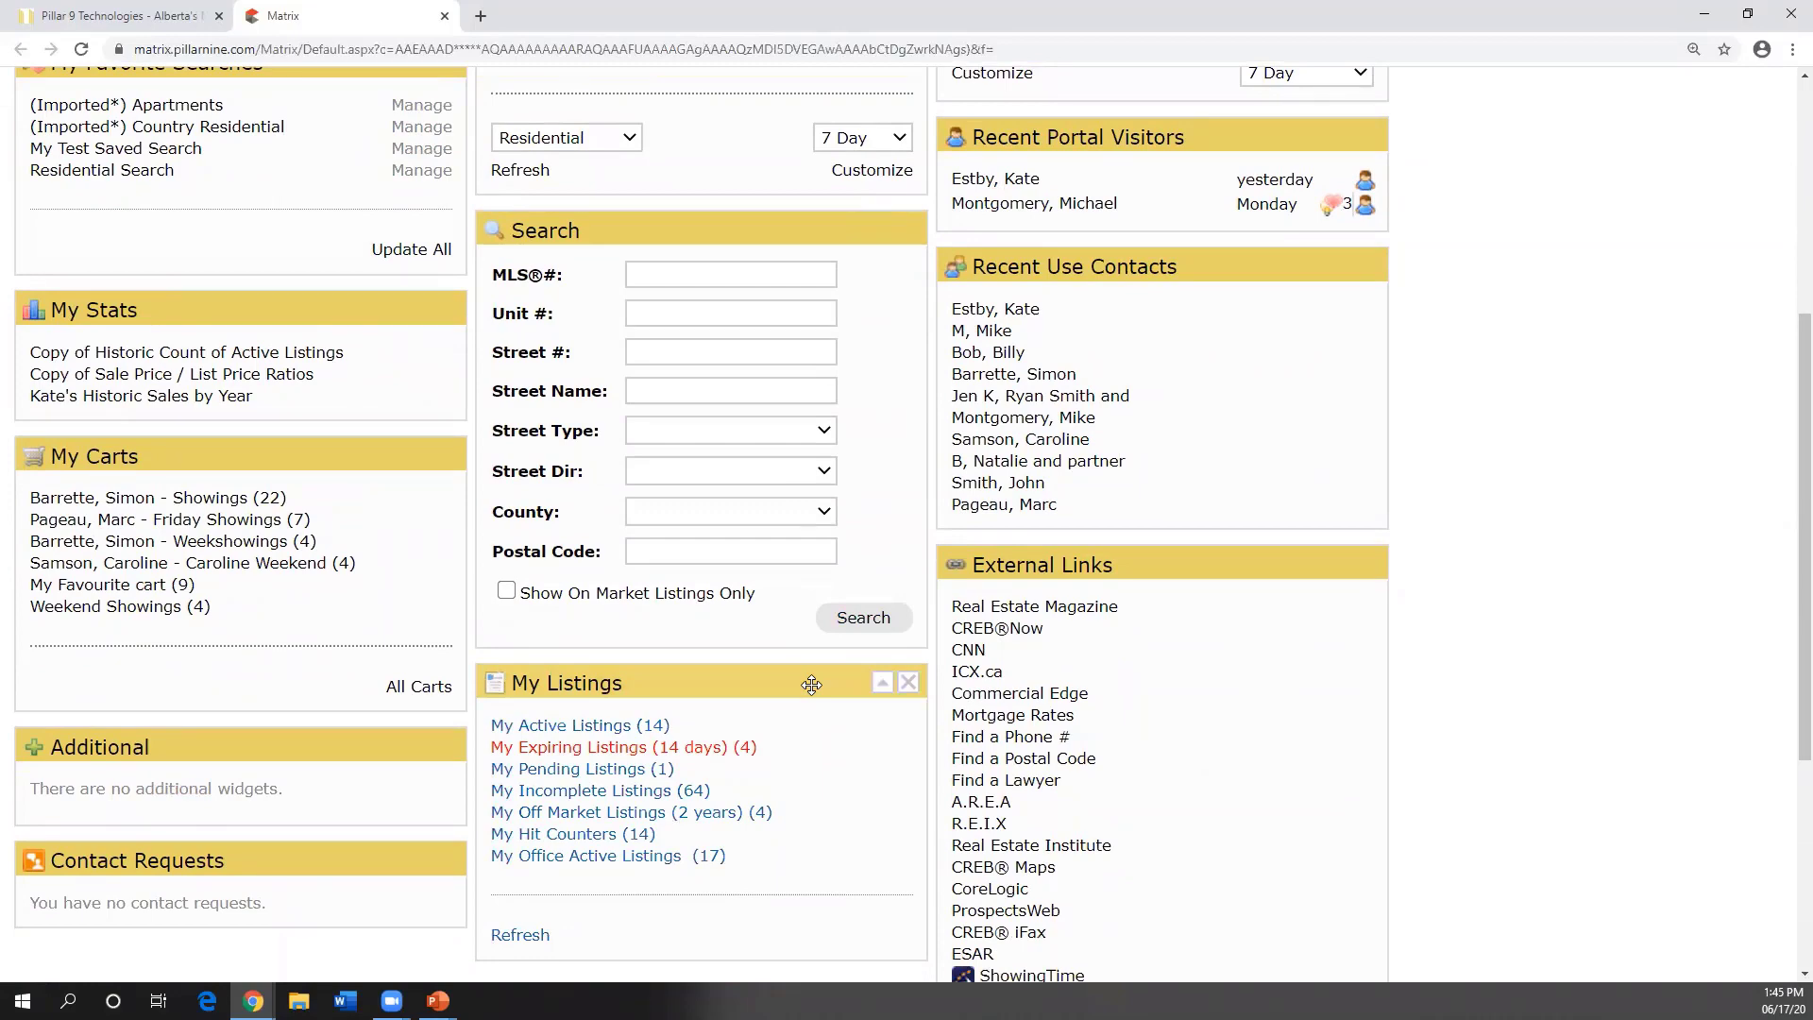
{"action": "scroll", "coordinate": [811, 684], "scroll_direction": "up", "scroll_amount": 5}
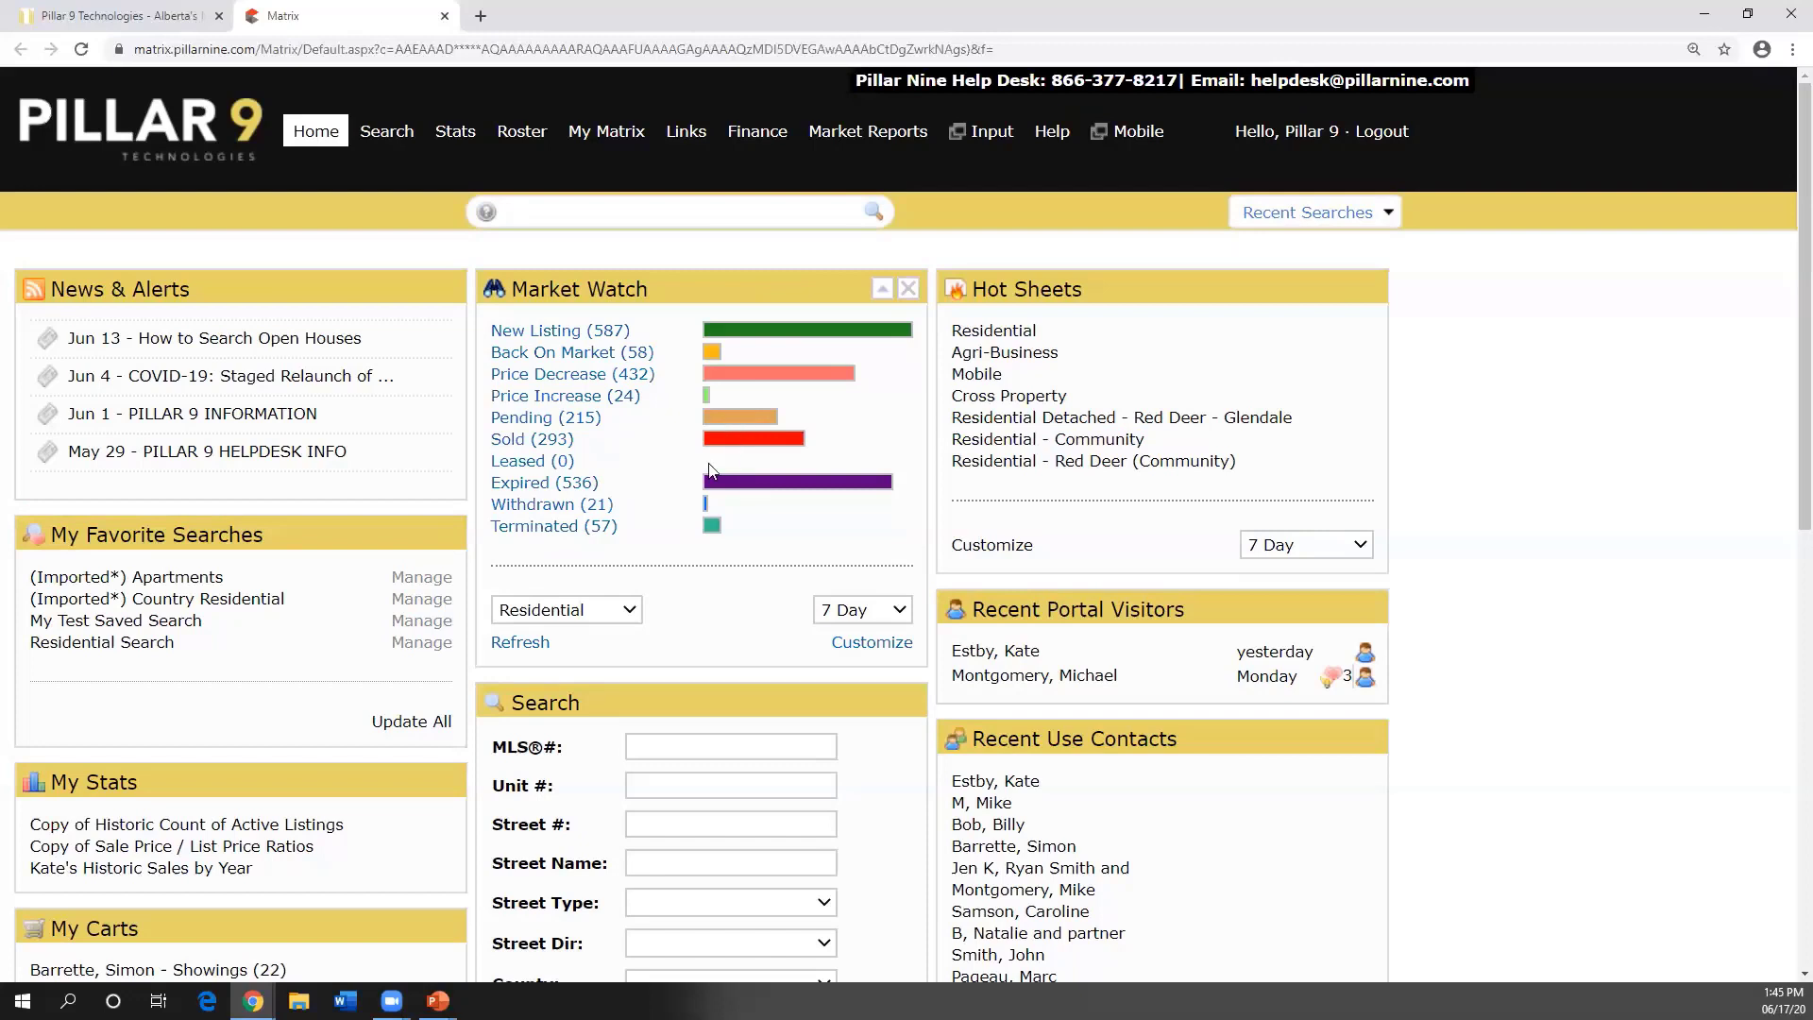
{"action": "left_click", "coordinate": [725, 586]}
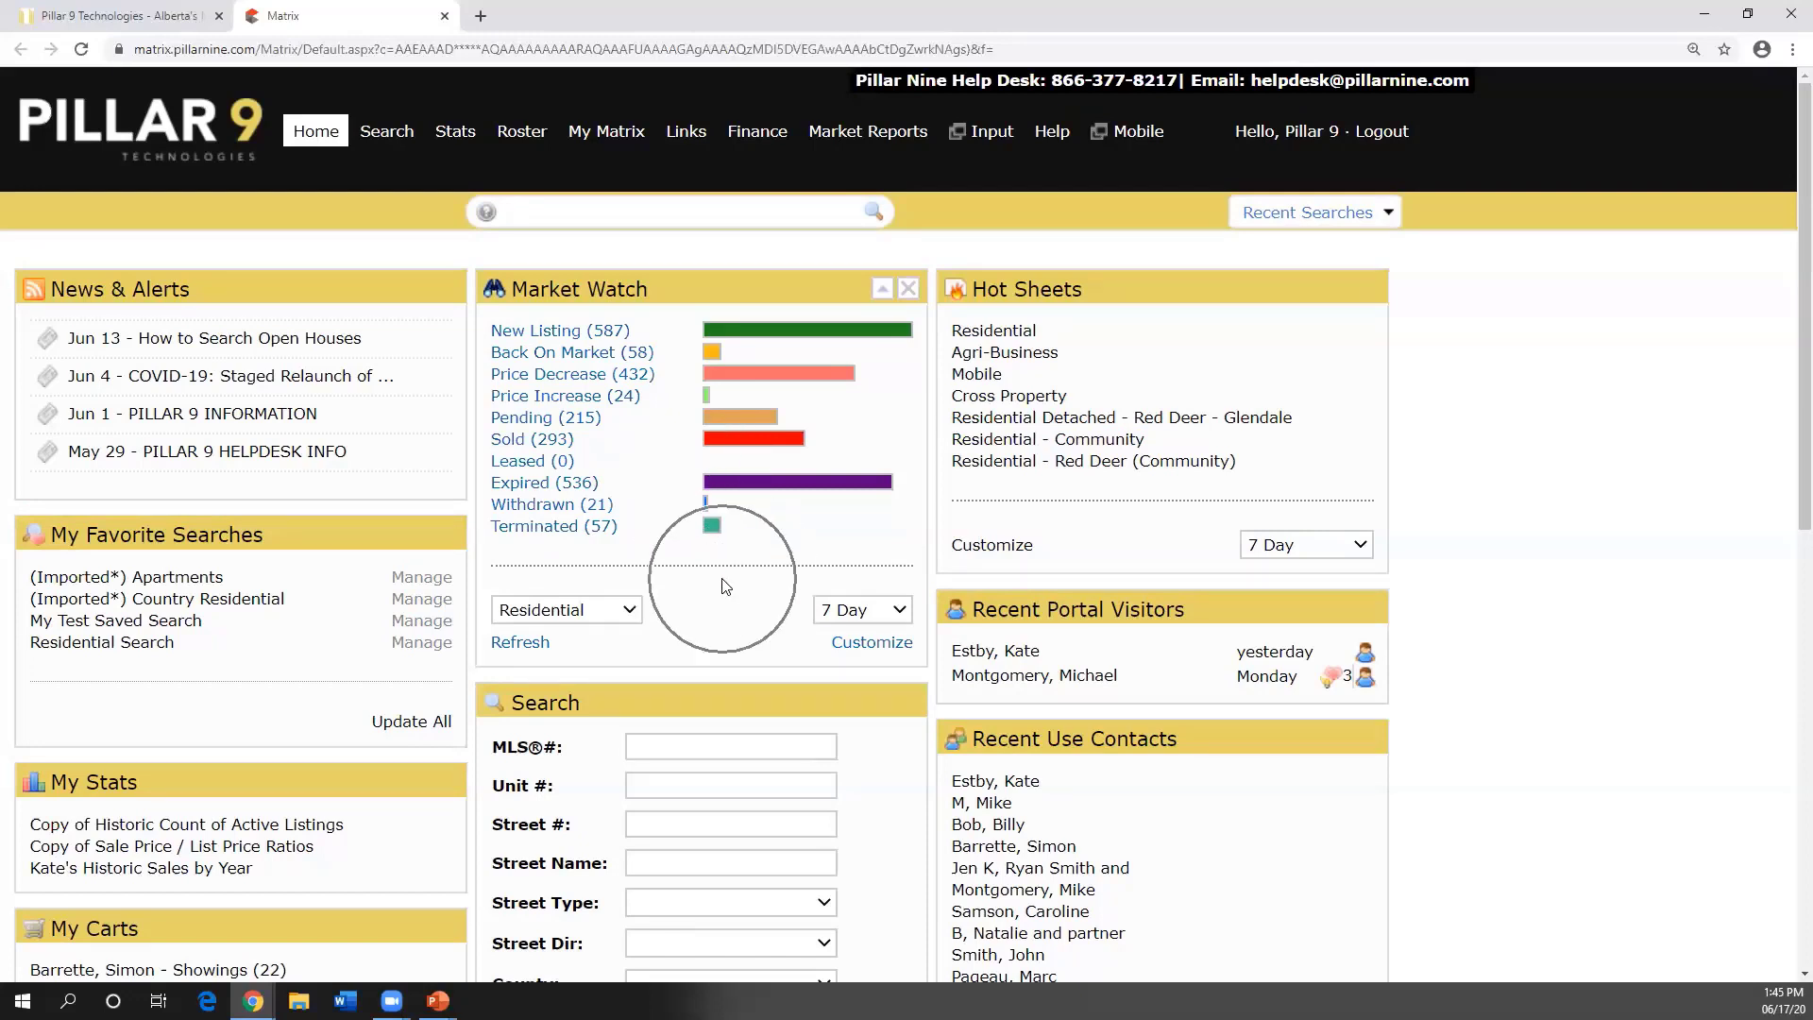
{"action": "left_click", "coordinate": [849, 652]}
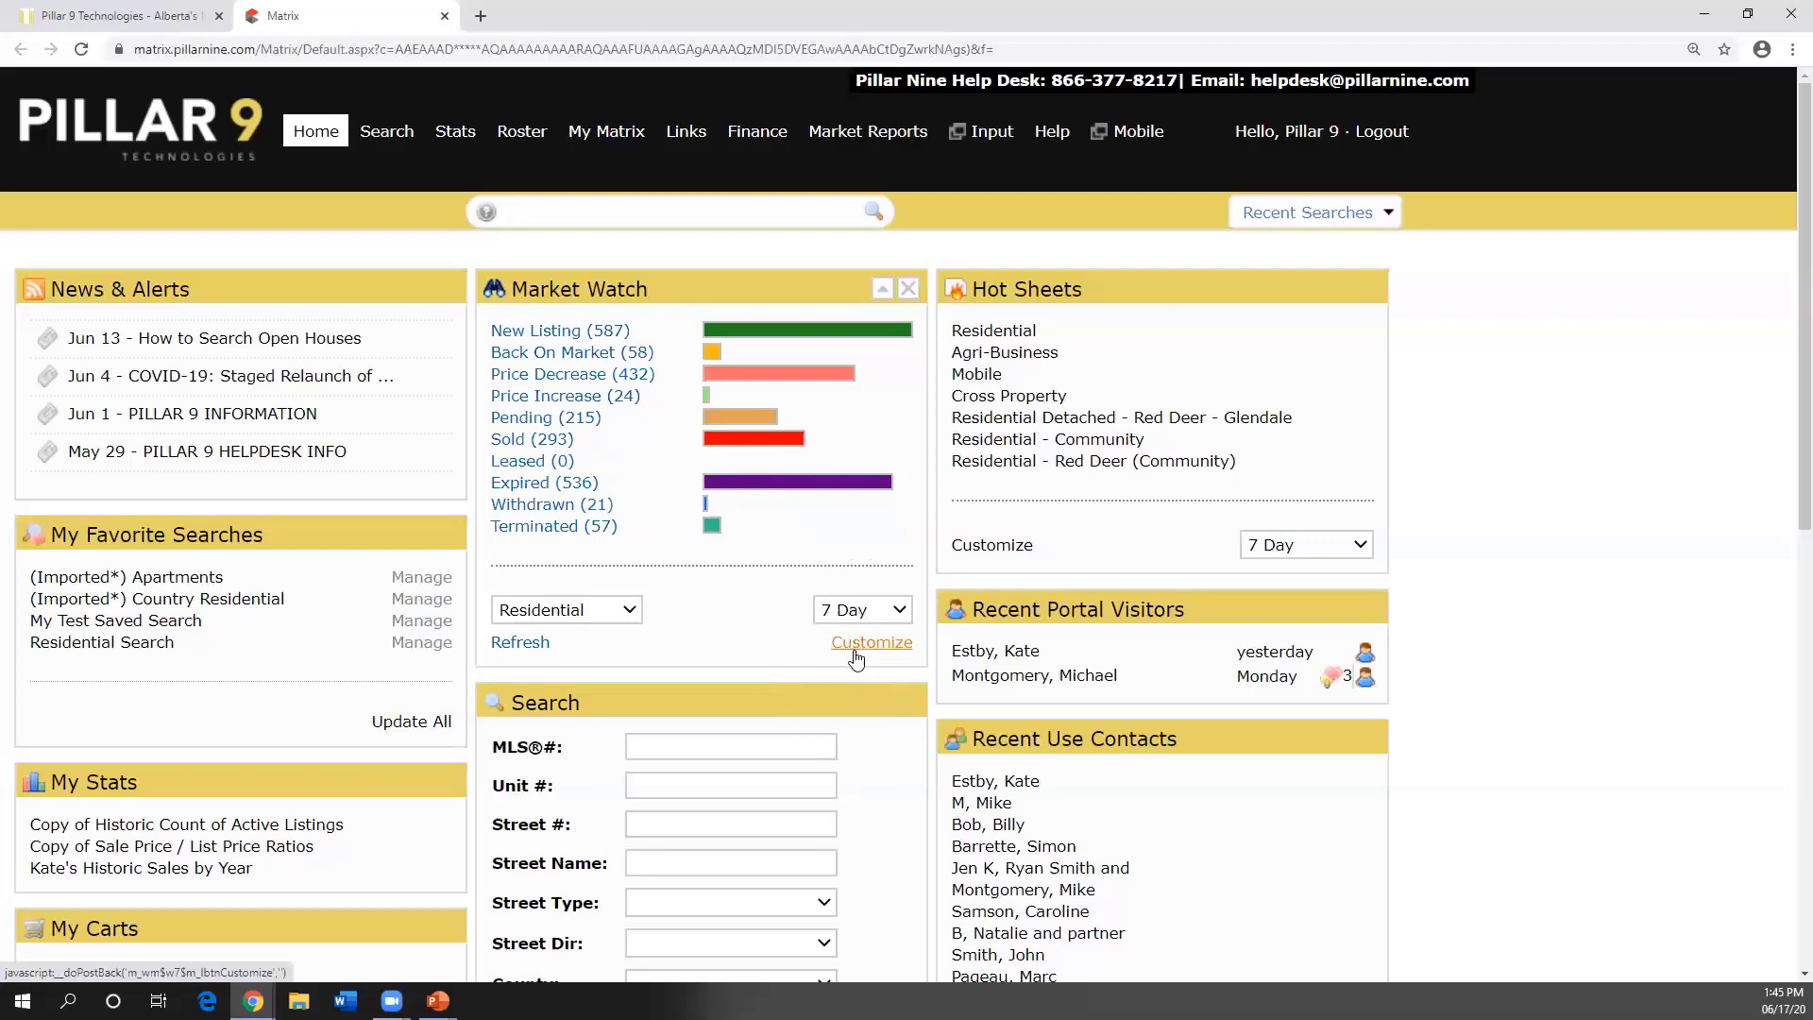
{"action": "left_click", "coordinate": [875, 646]}
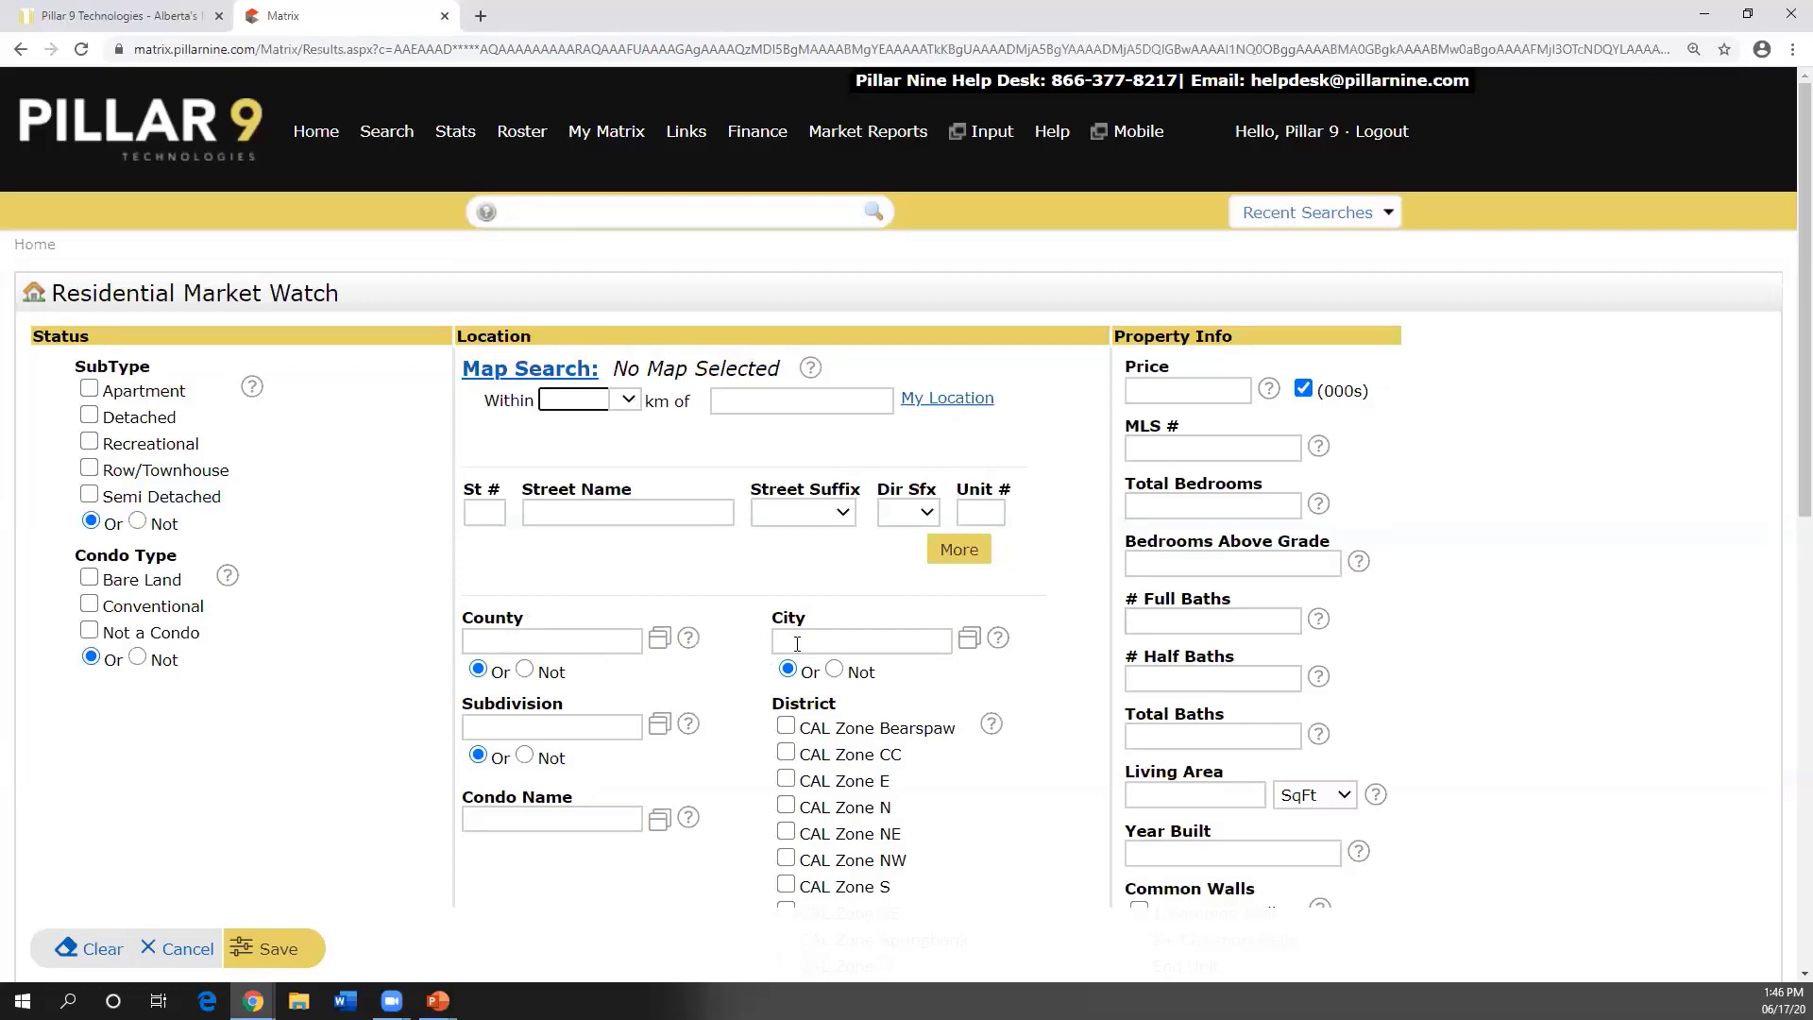
- Add then remove Rocky View County, set City to Calgary, save, and return home
{"action": "left_click", "coordinate": [529, 643]}
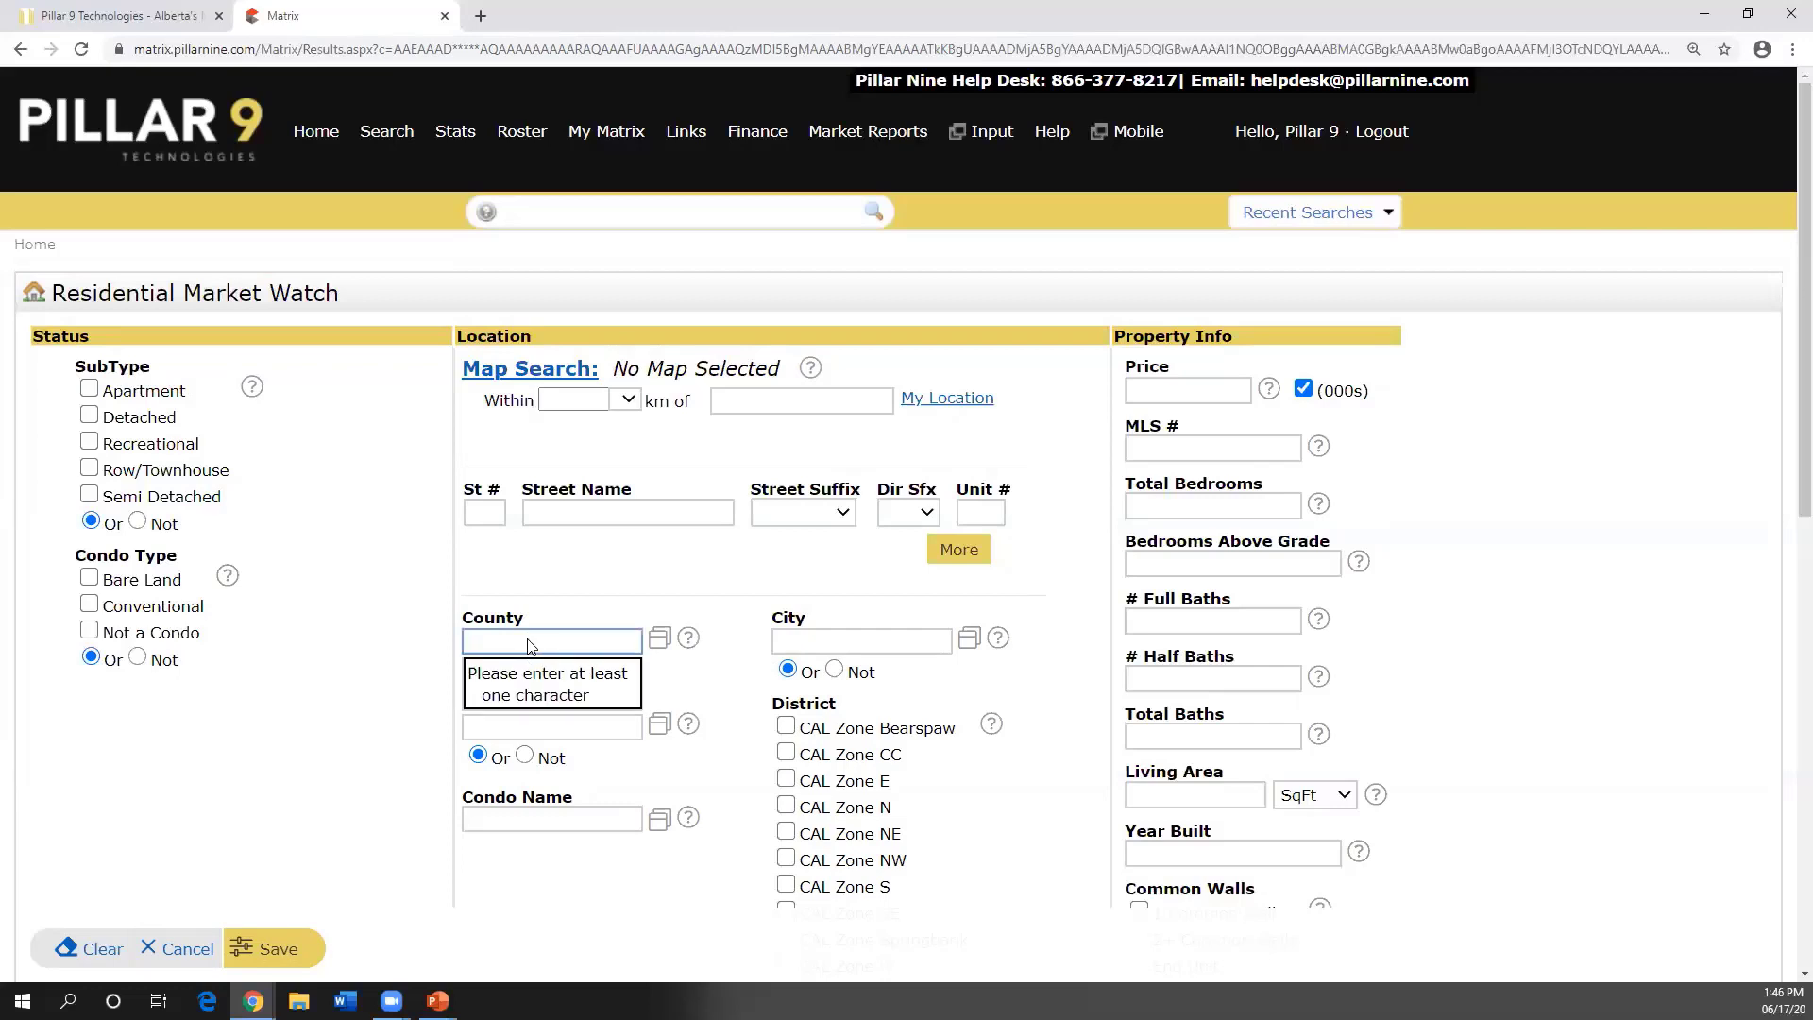
{"action": "type", "text": "rock"}
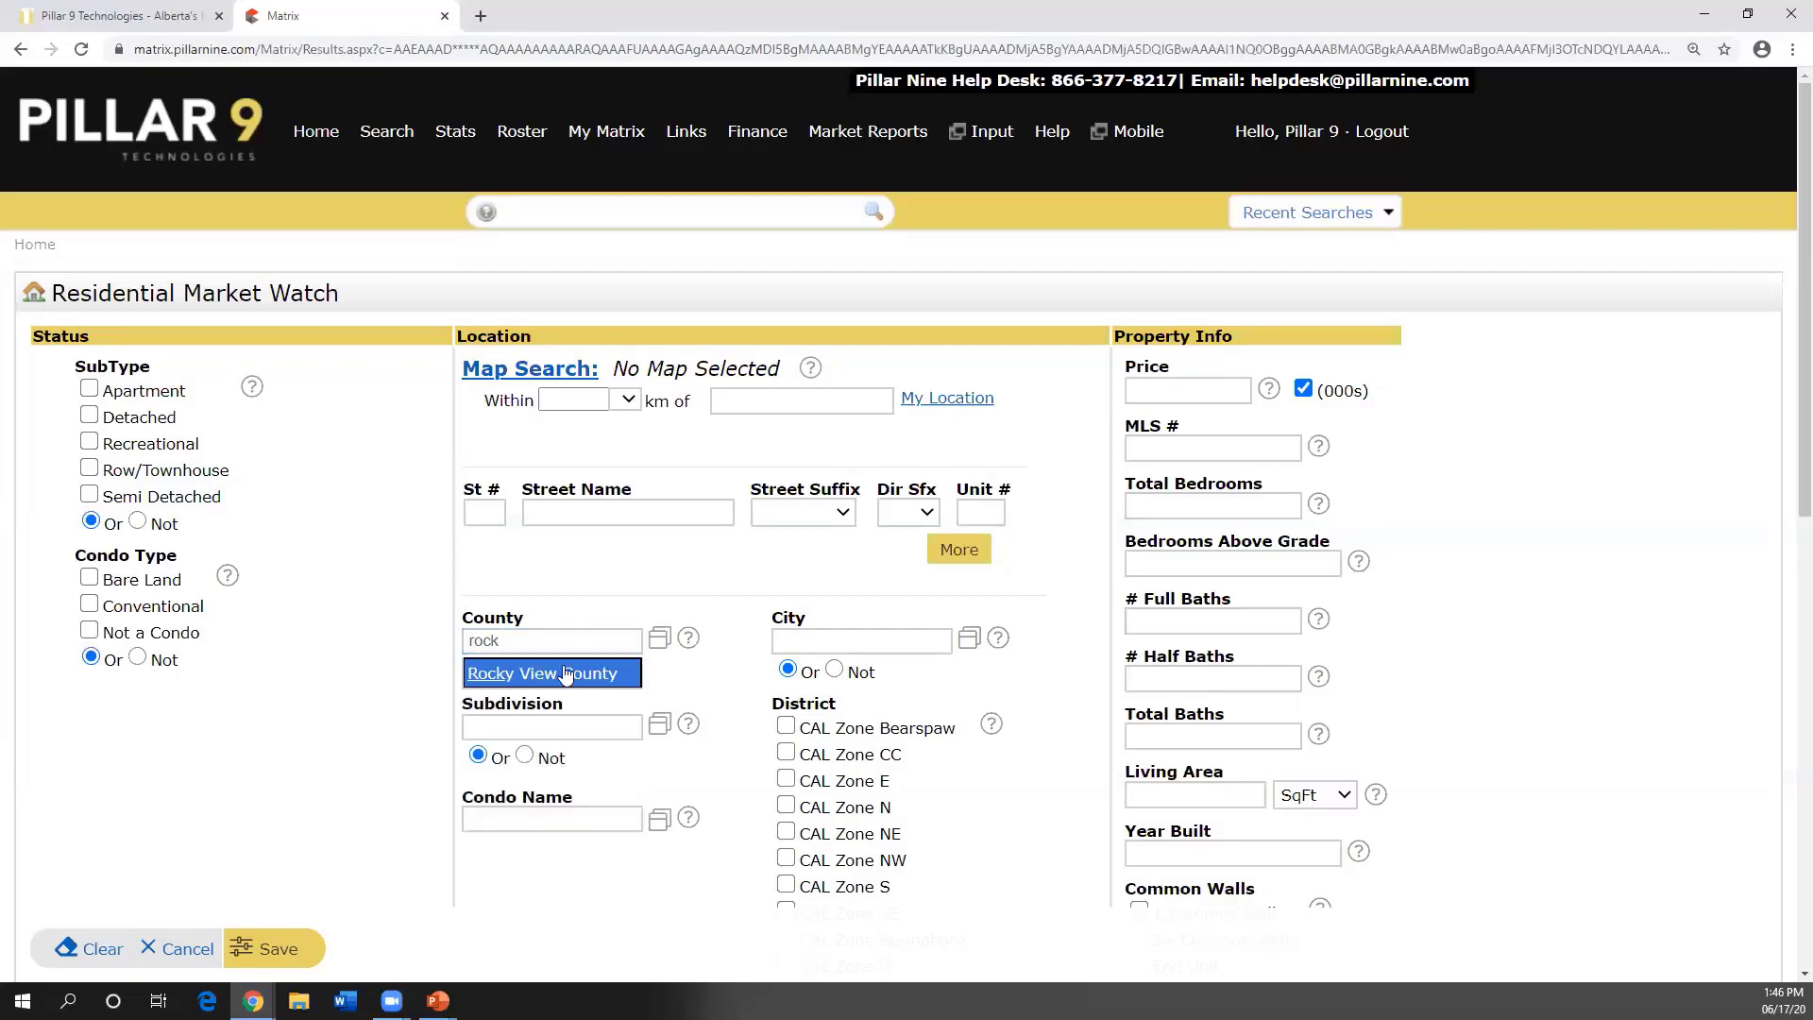
{"action": "left_click", "coordinate": [566, 674]}
{"action": "left_click", "coordinate": [623, 646]}
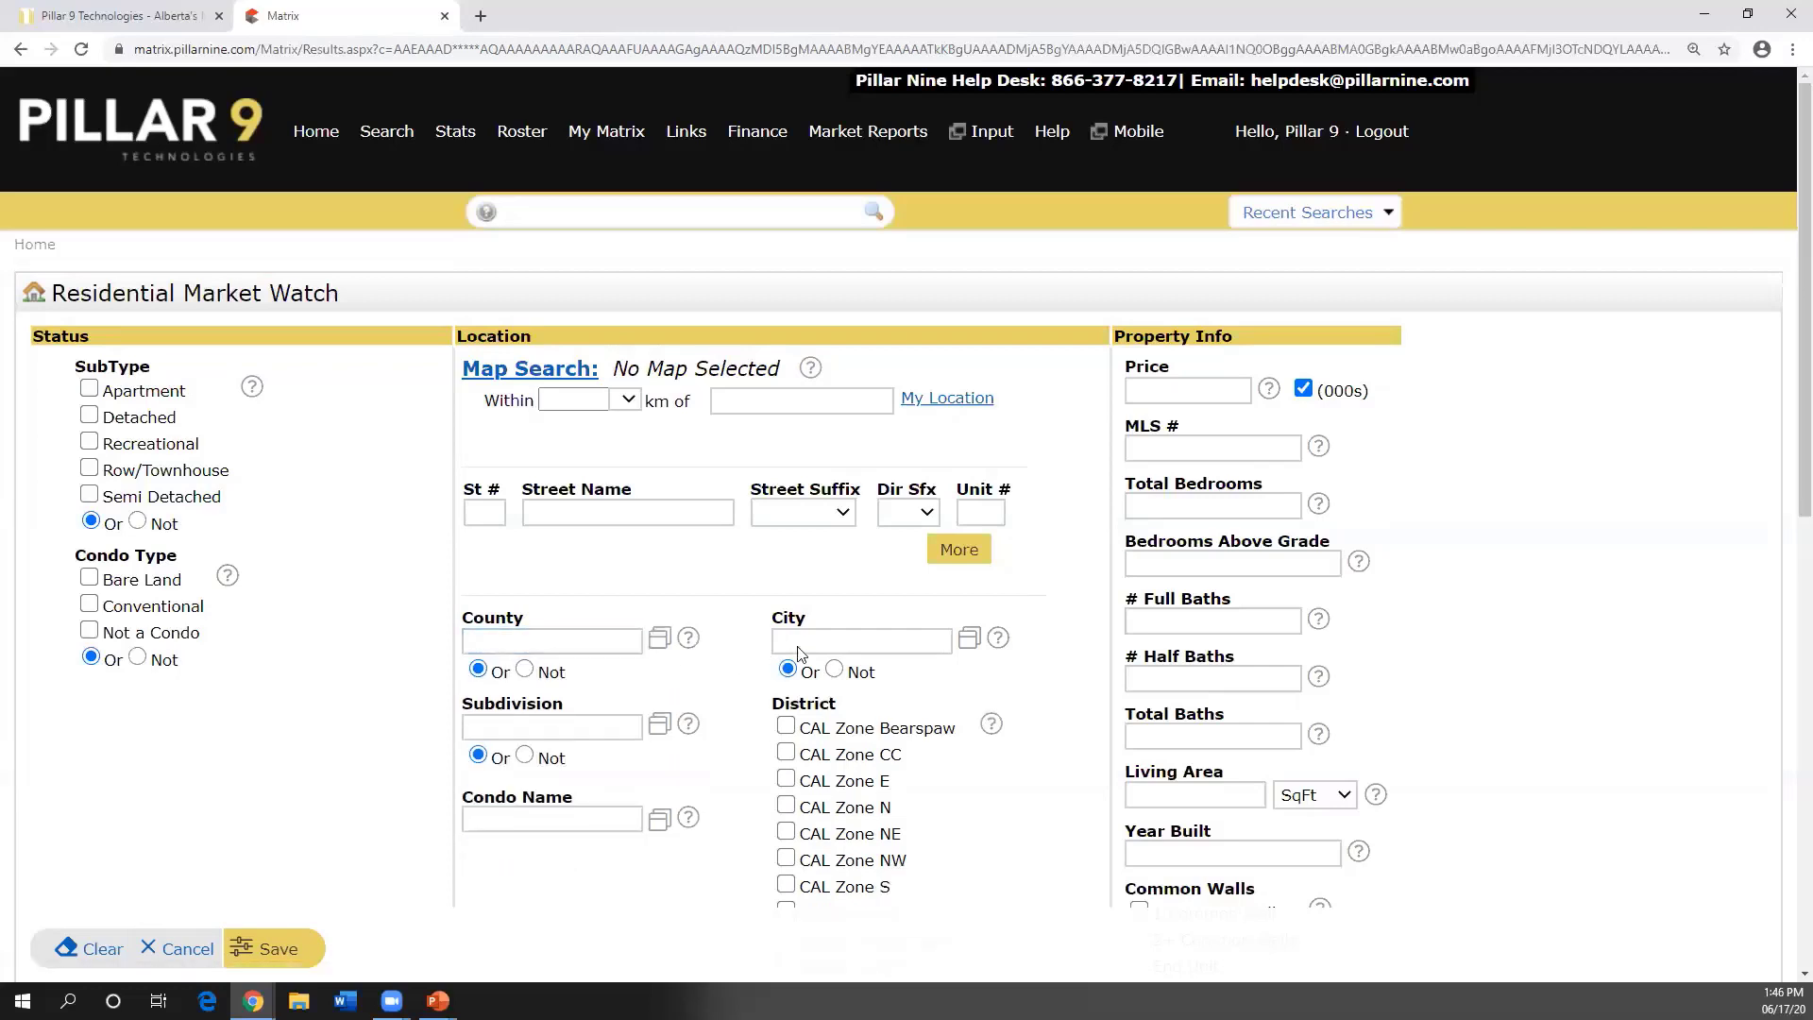
{"action": "left_click", "coordinate": [795, 646]}
{"action": "type", "text": "Cal"}
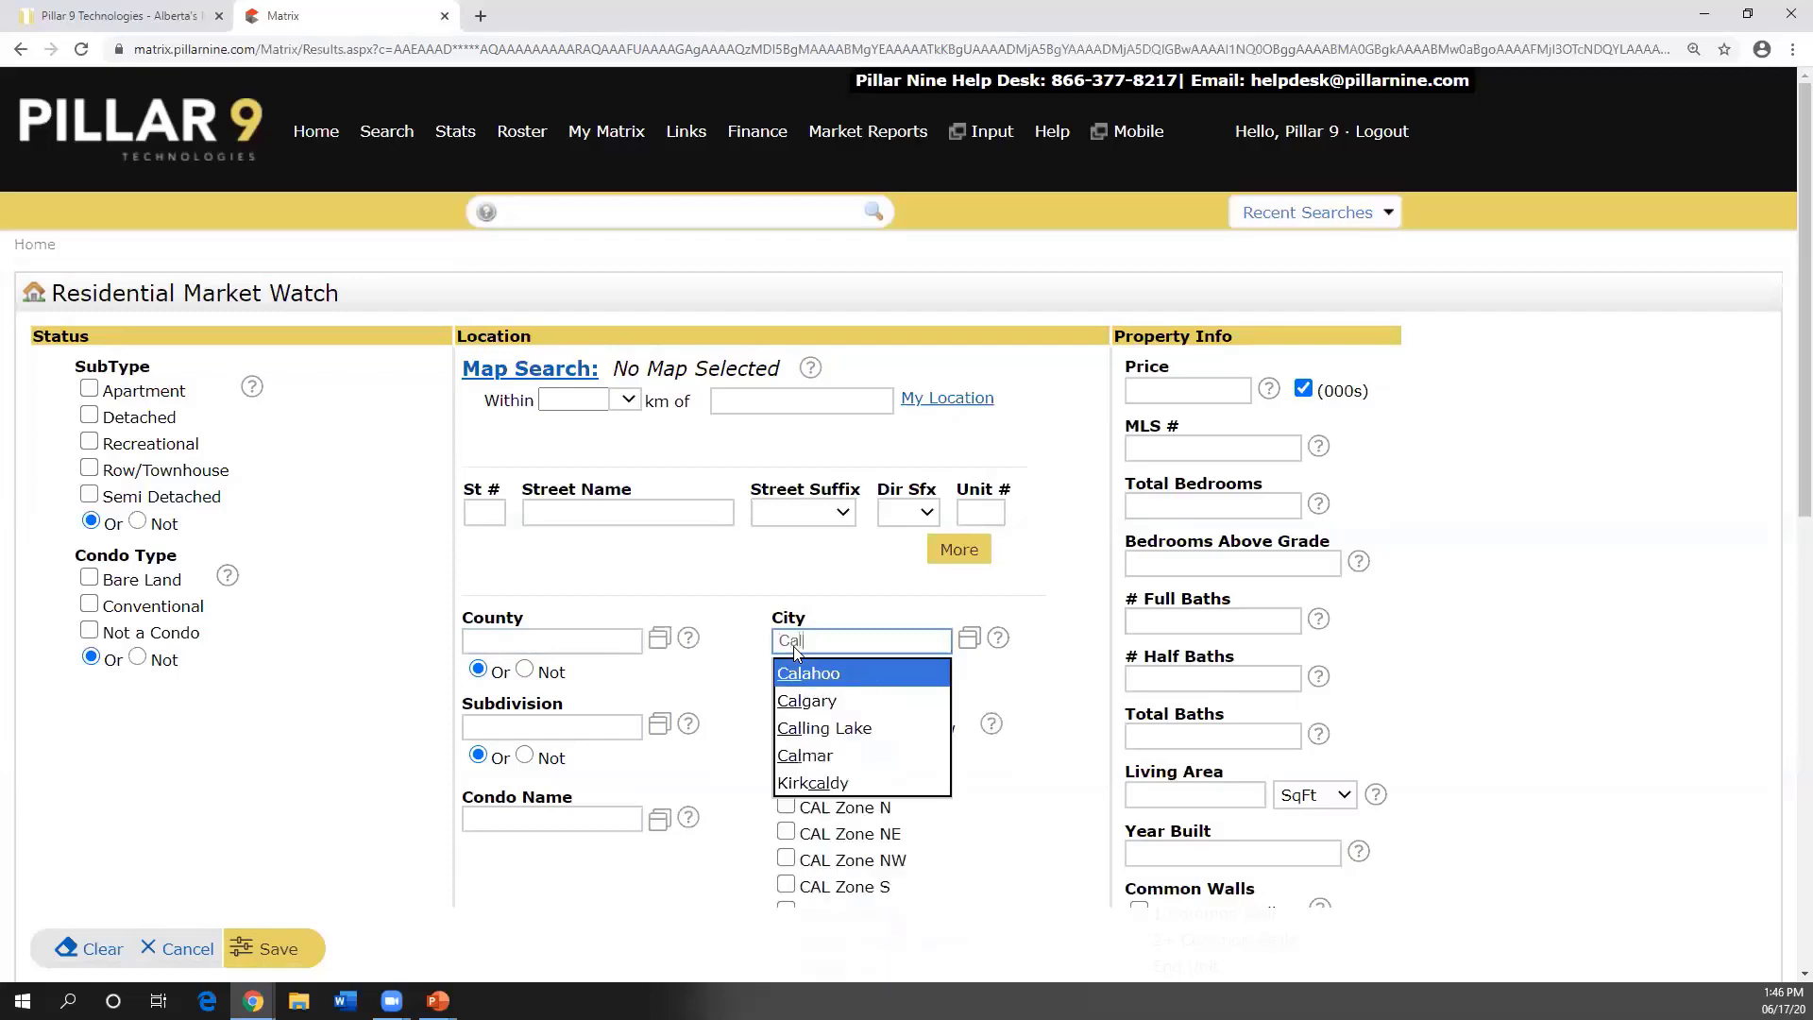
{"action": "left_click", "coordinate": [821, 701]}
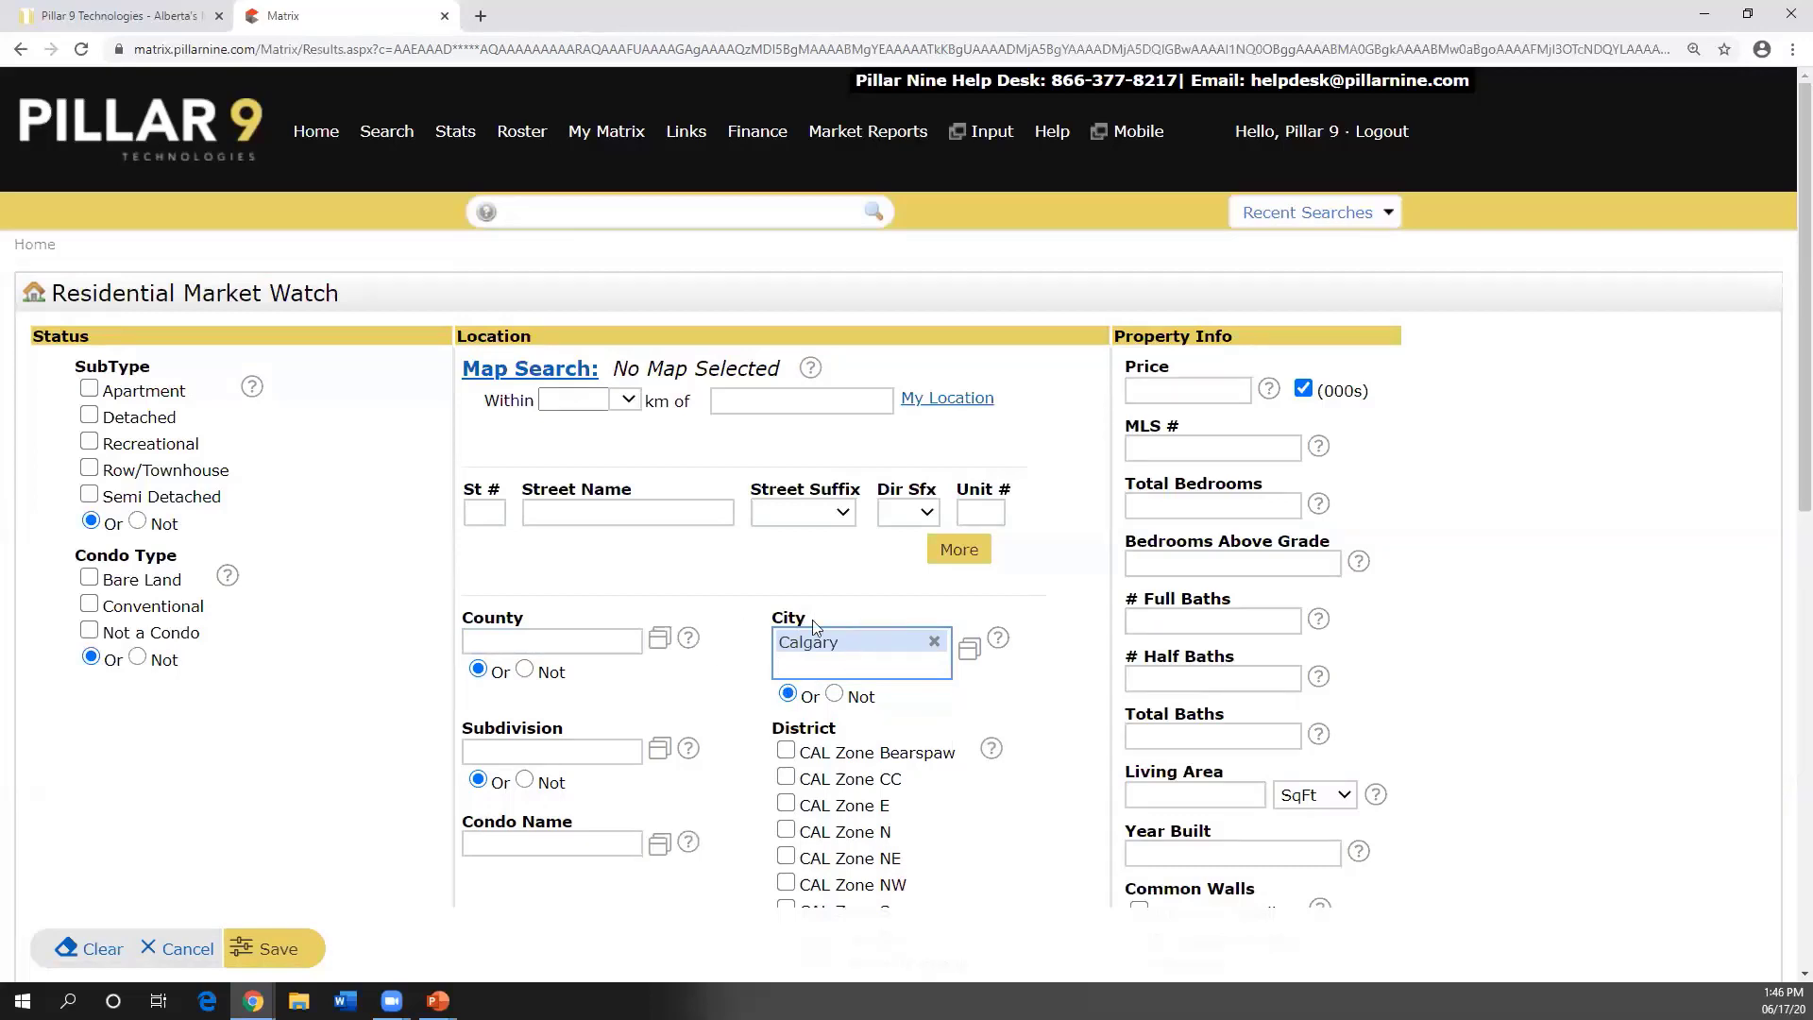
{"action": "left_click", "coordinate": [274, 951]}
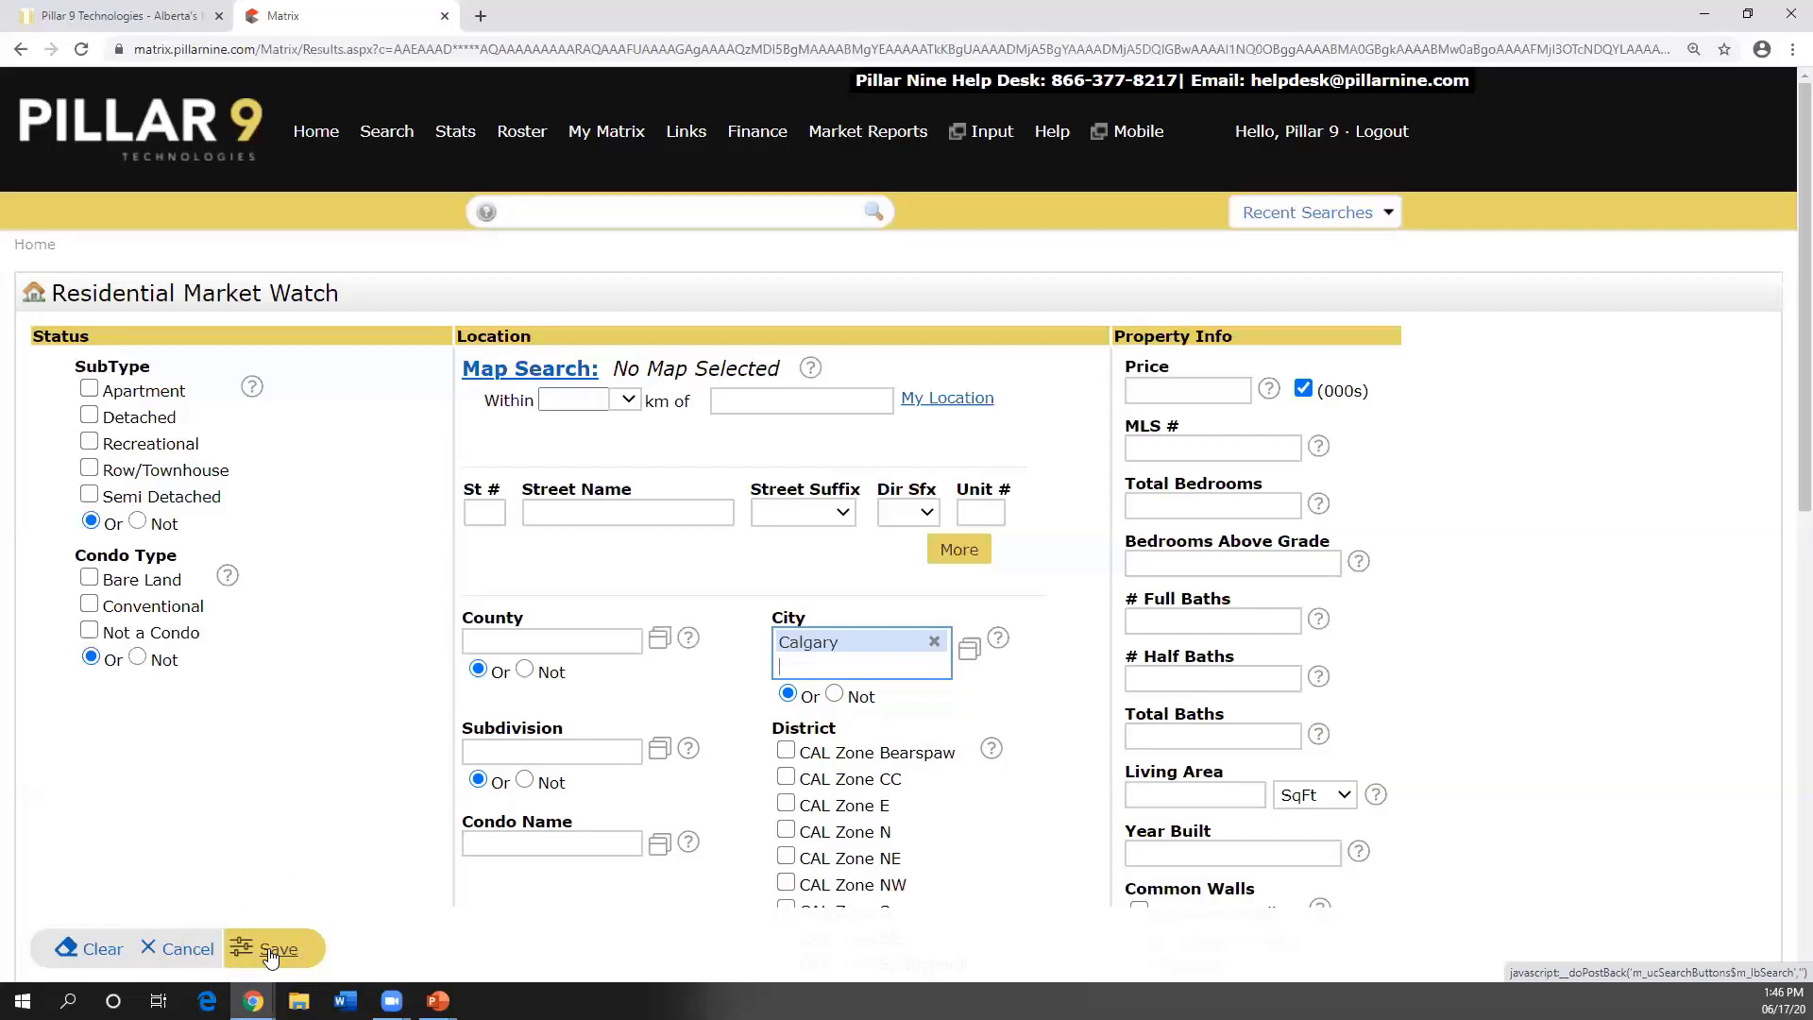
{"action": "left_click", "coordinate": [180, 950]}
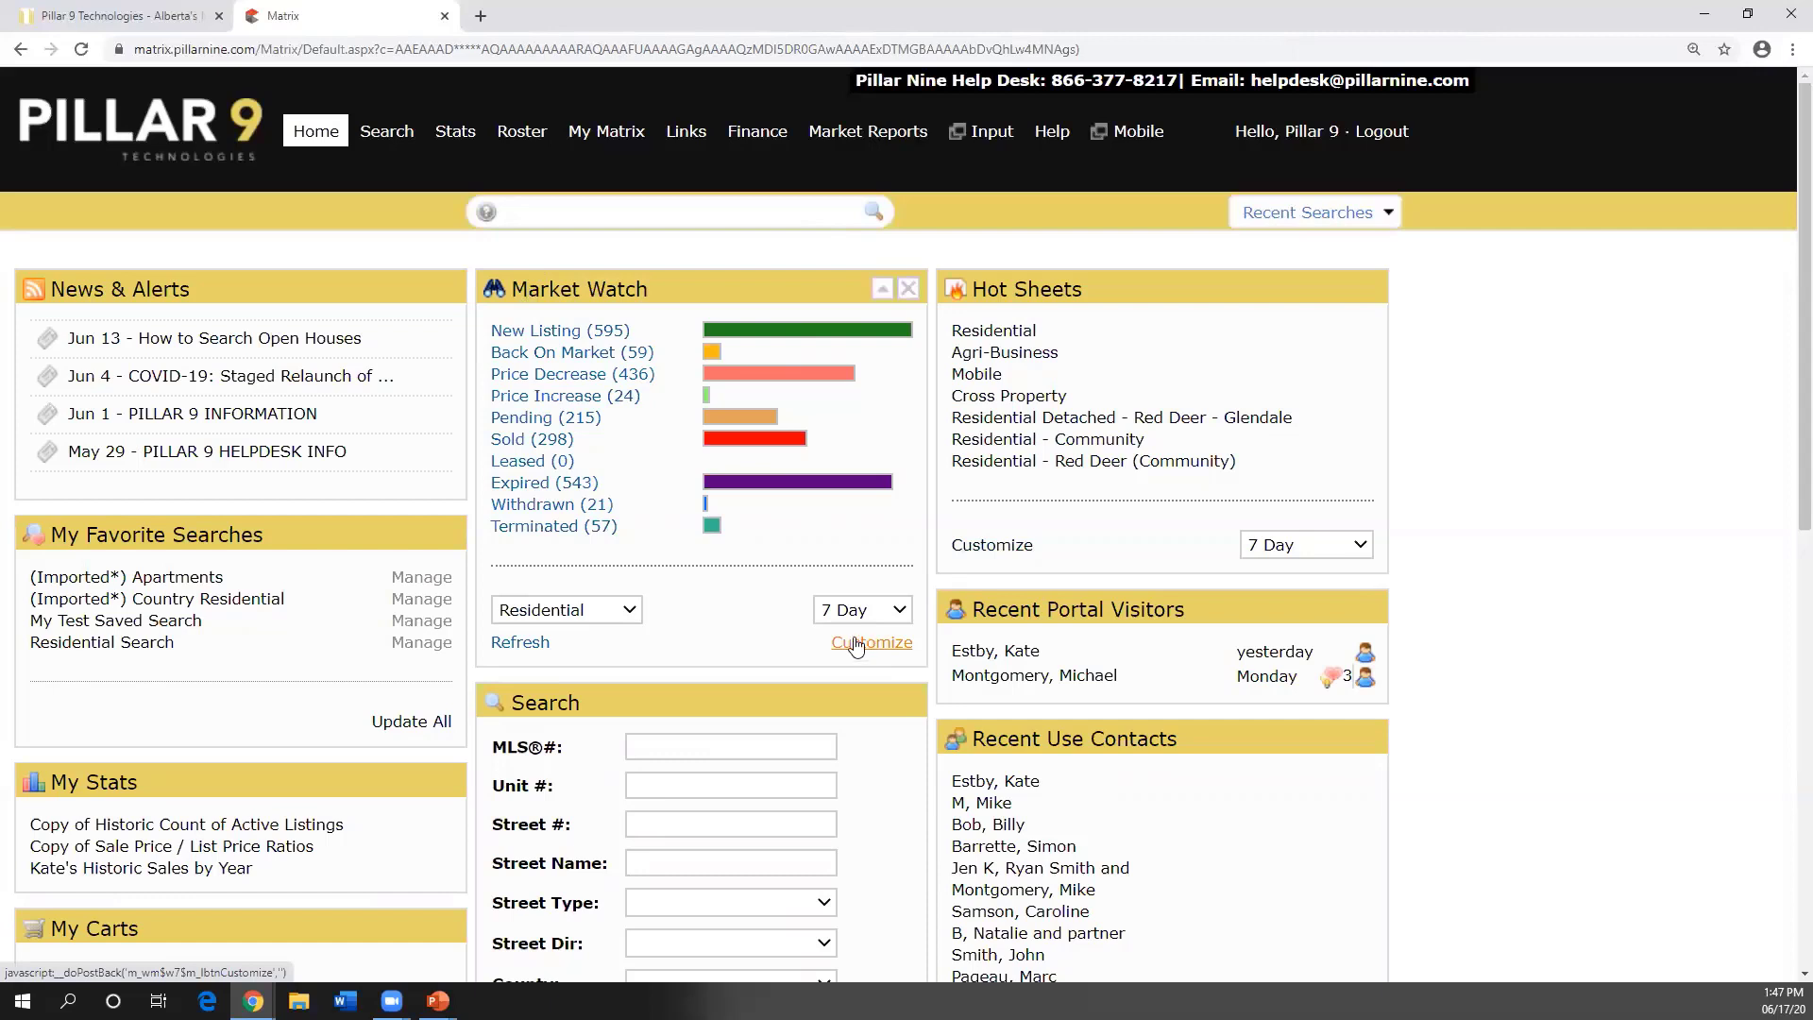
- Review the property type and period lists, keeping Market Watch on Residential, 7 Day
{"action": "left_click", "coordinate": [631, 612]}
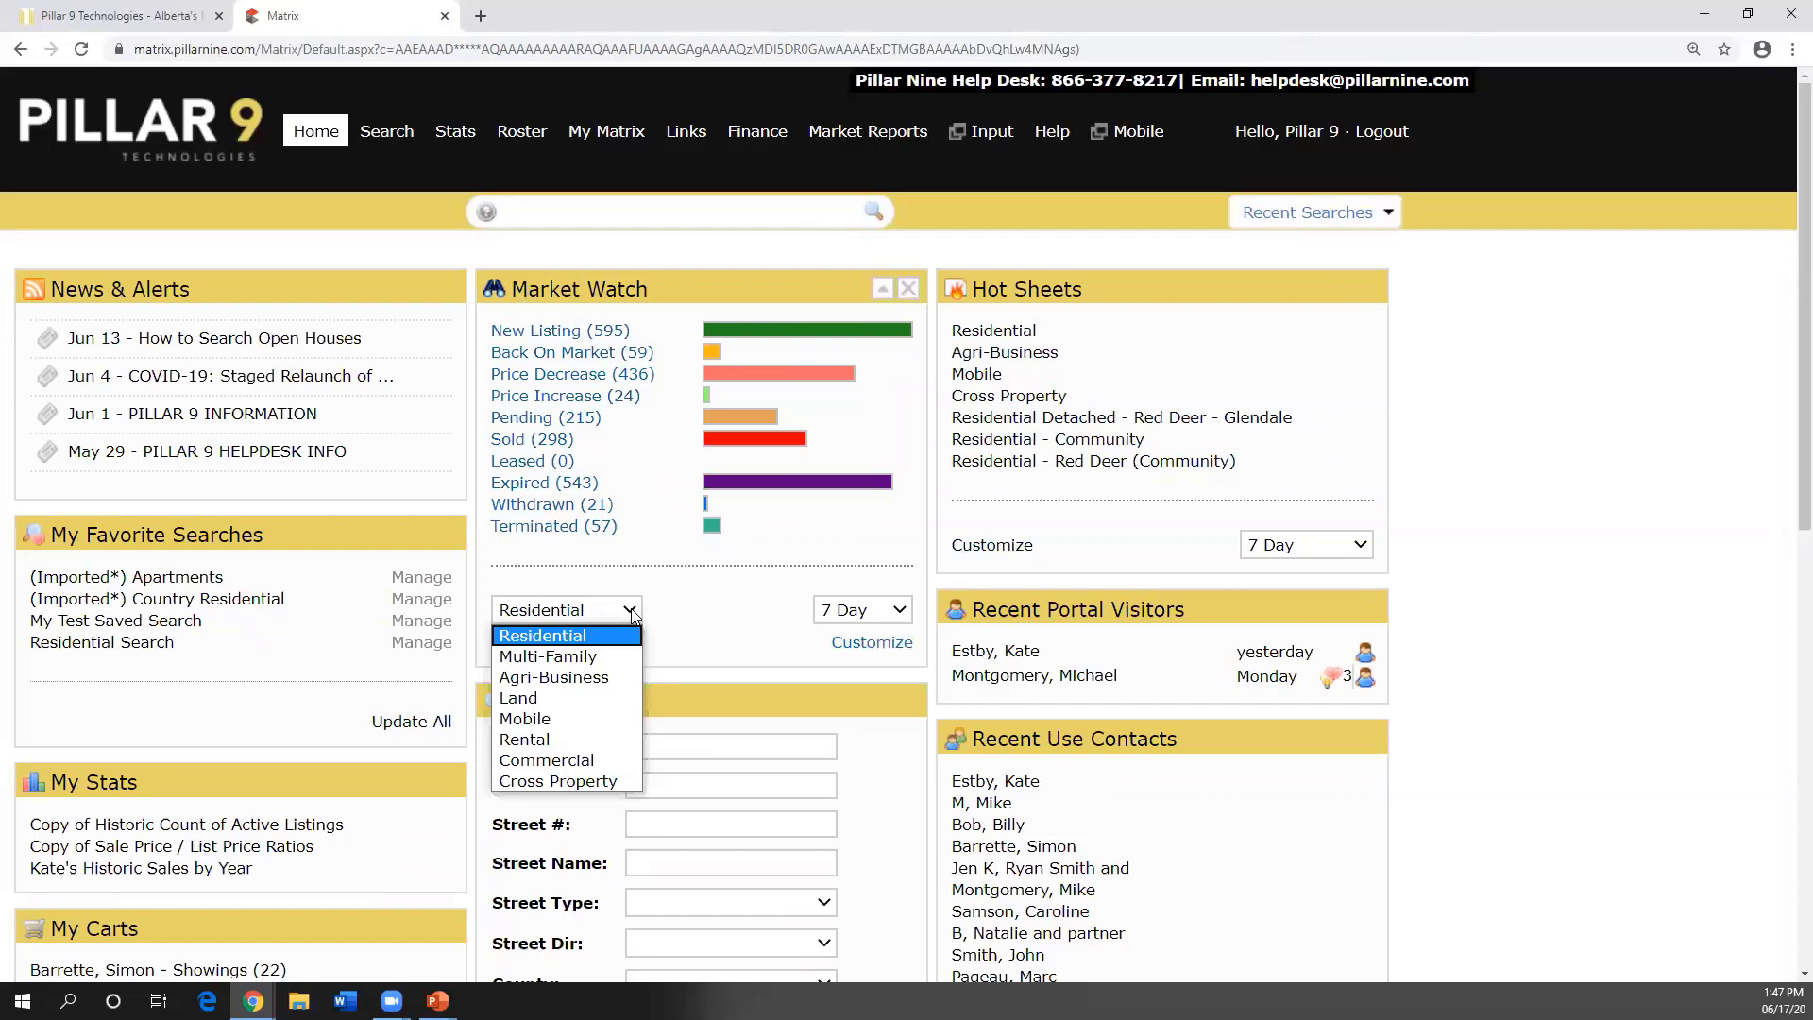
{"action": "left_click", "coordinate": [725, 649]}
{"action": "left_click", "coordinate": [899, 611]}
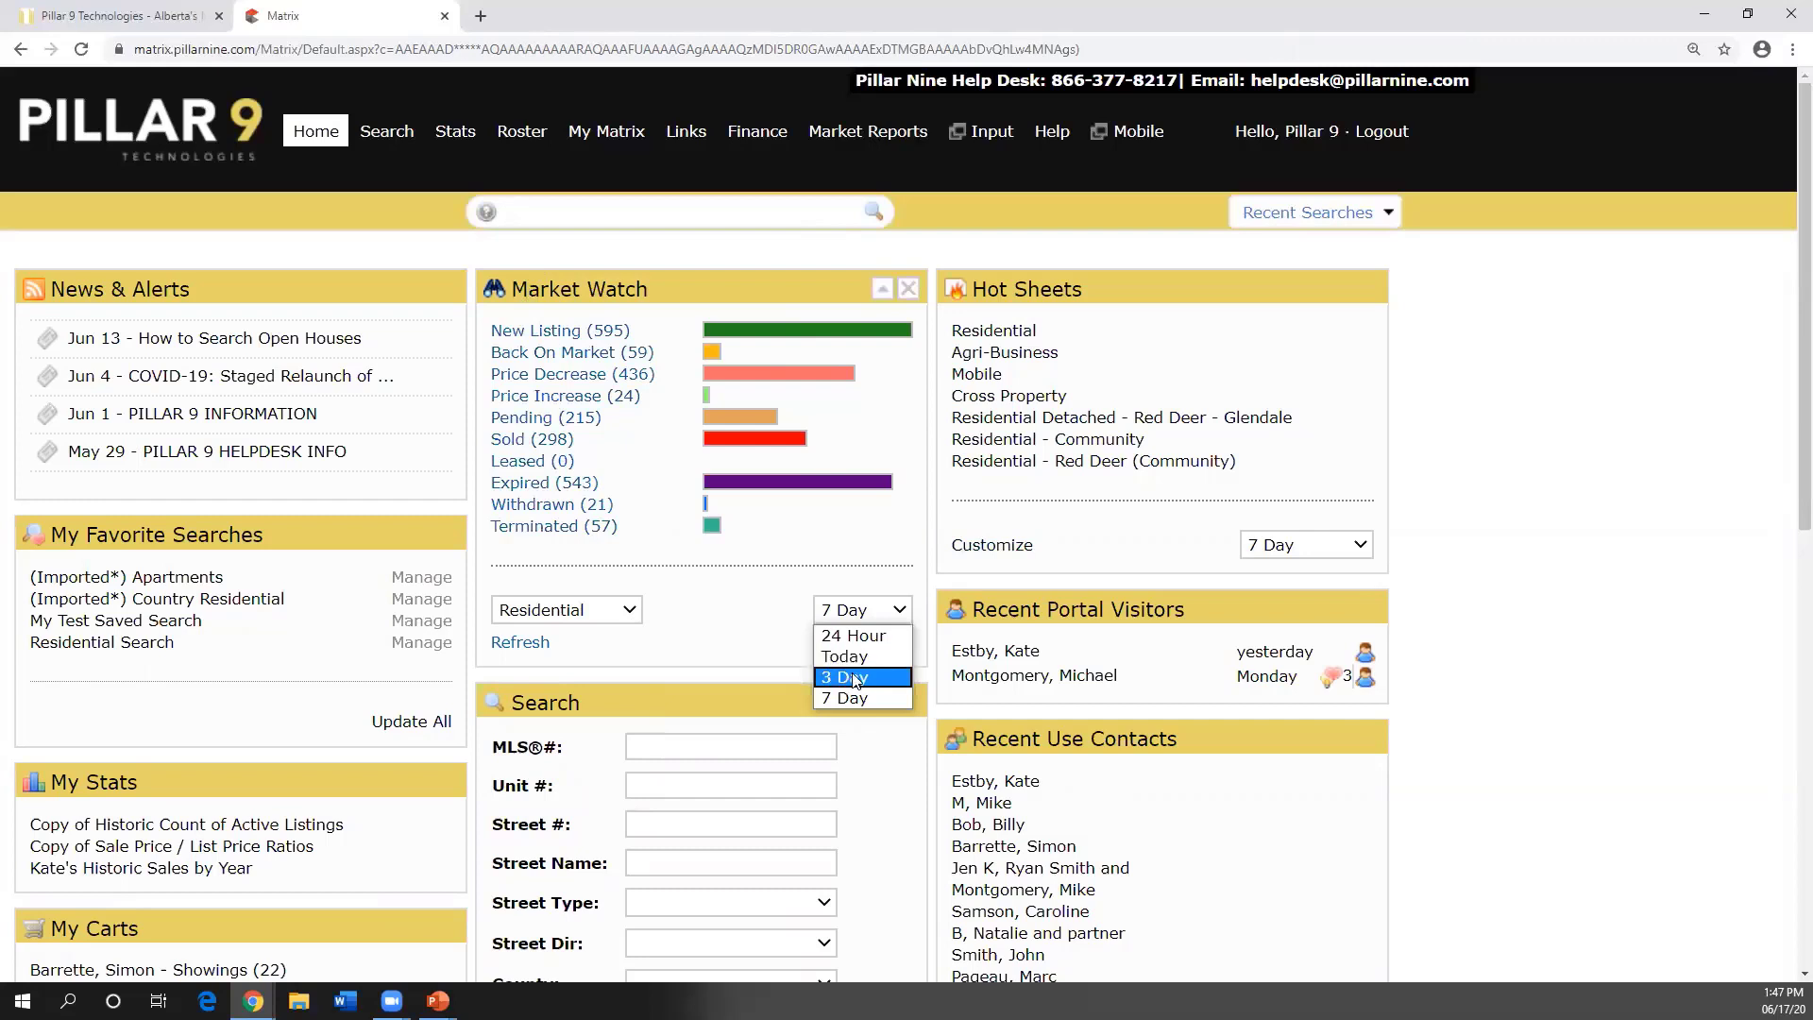
{"action": "left_click", "coordinate": [720, 621]}
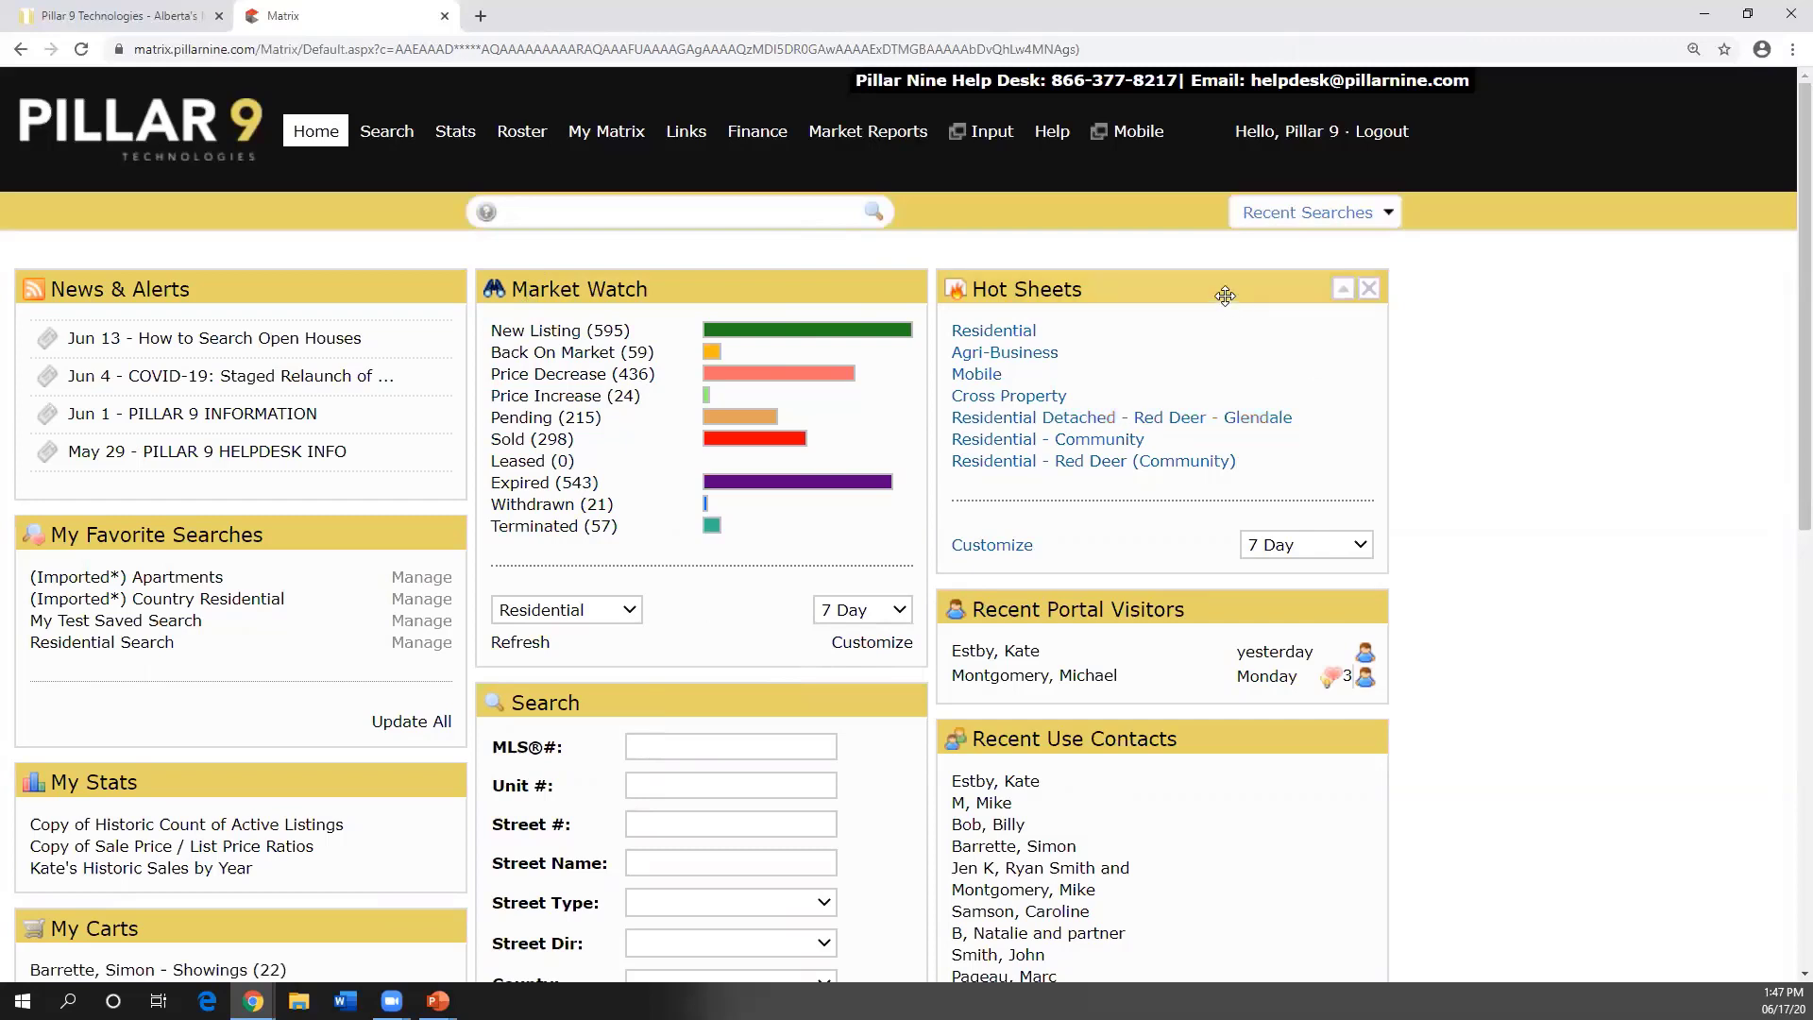
- Open Manage Hot Sheets from the Hot Sheets widget's Customize link
{"action": "key", "text": "ctrl"}
{"action": "key", "text": "ctrl"}
{"action": "key", "text": "ctrl"}
{"action": "key", "text": "ctrl"}
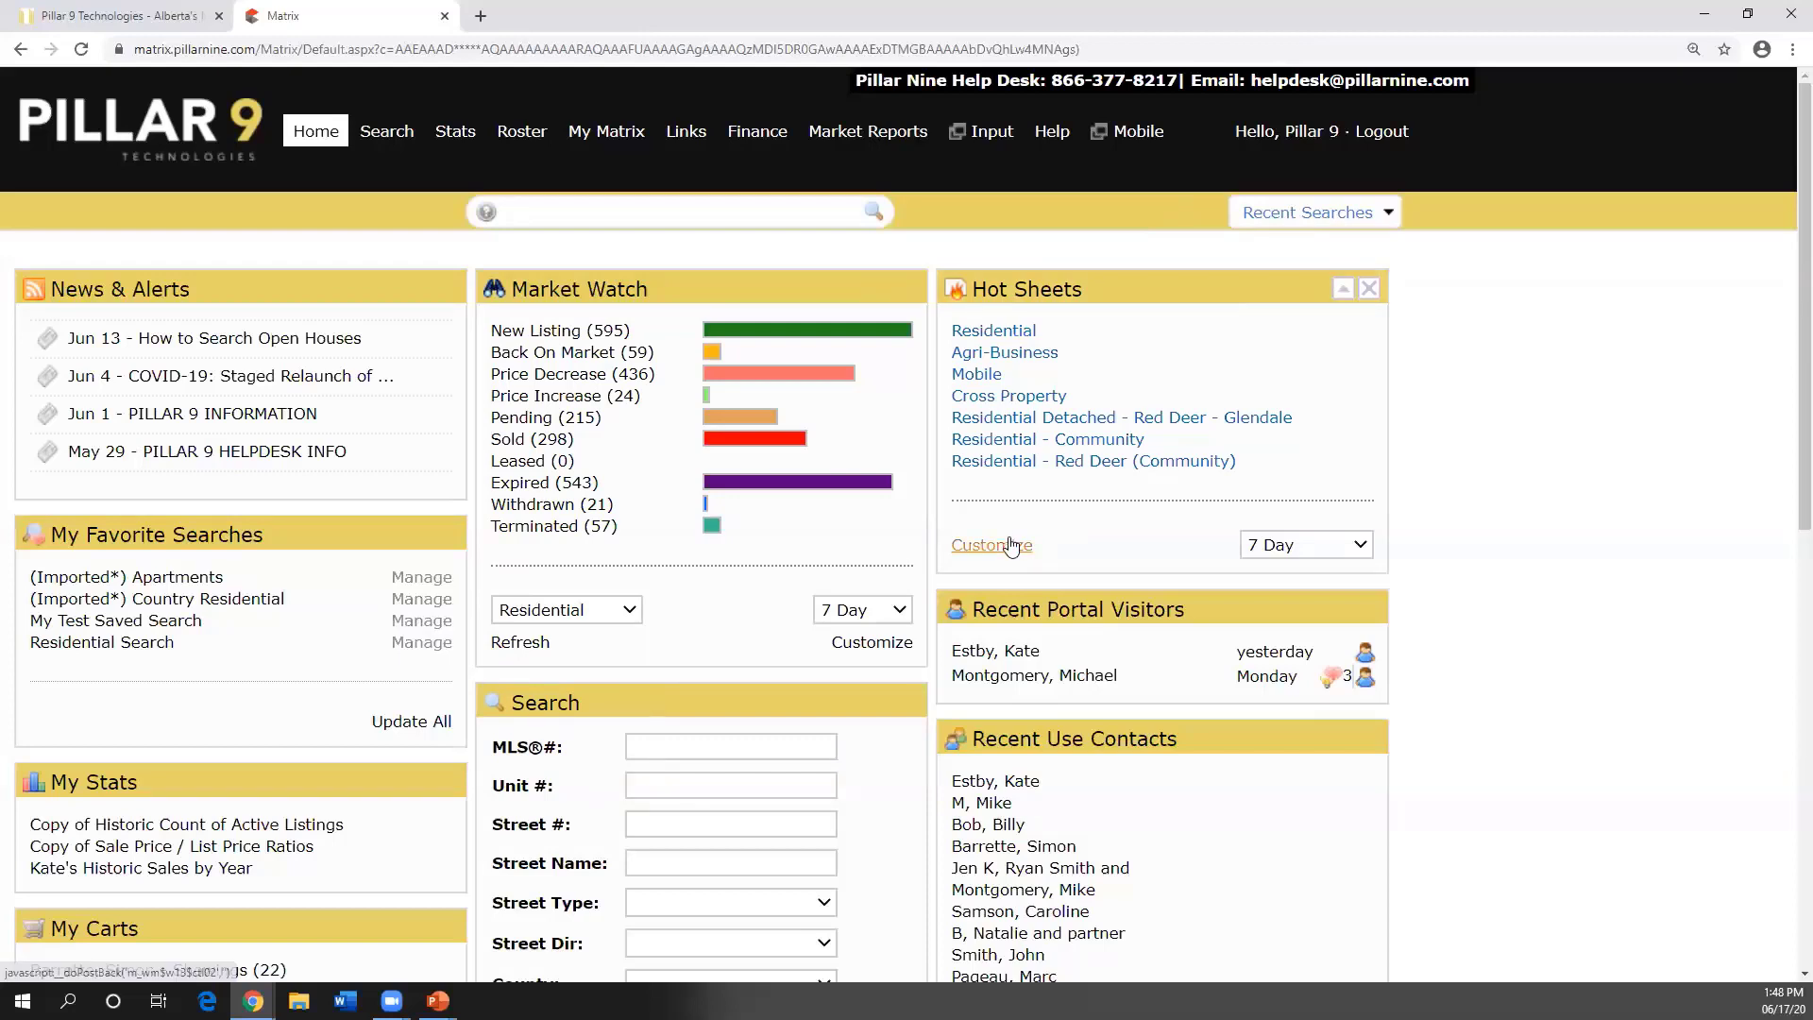
{"action": "left_click", "coordinate": [1011, 547]}
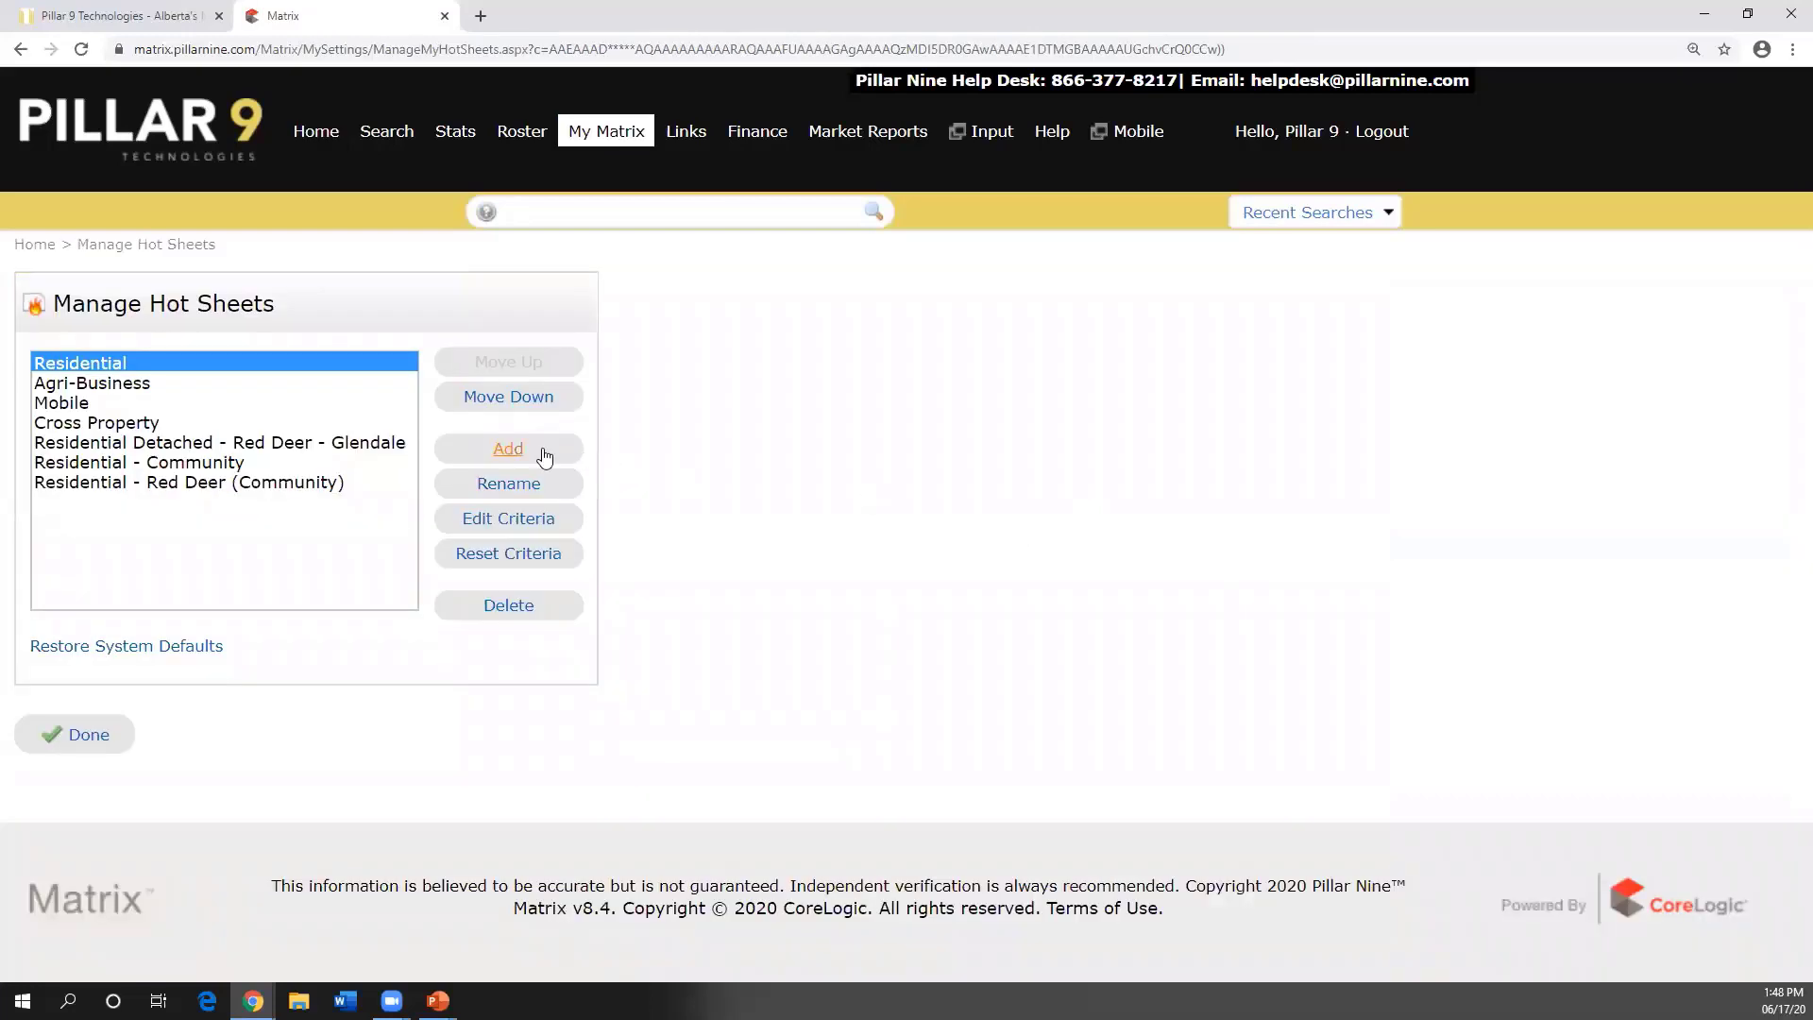
- Point out Add and Edit Criteria on Manage Hot Sheets, then finish with Done
{"action": "left_click", "coordinate": [544, 456]}
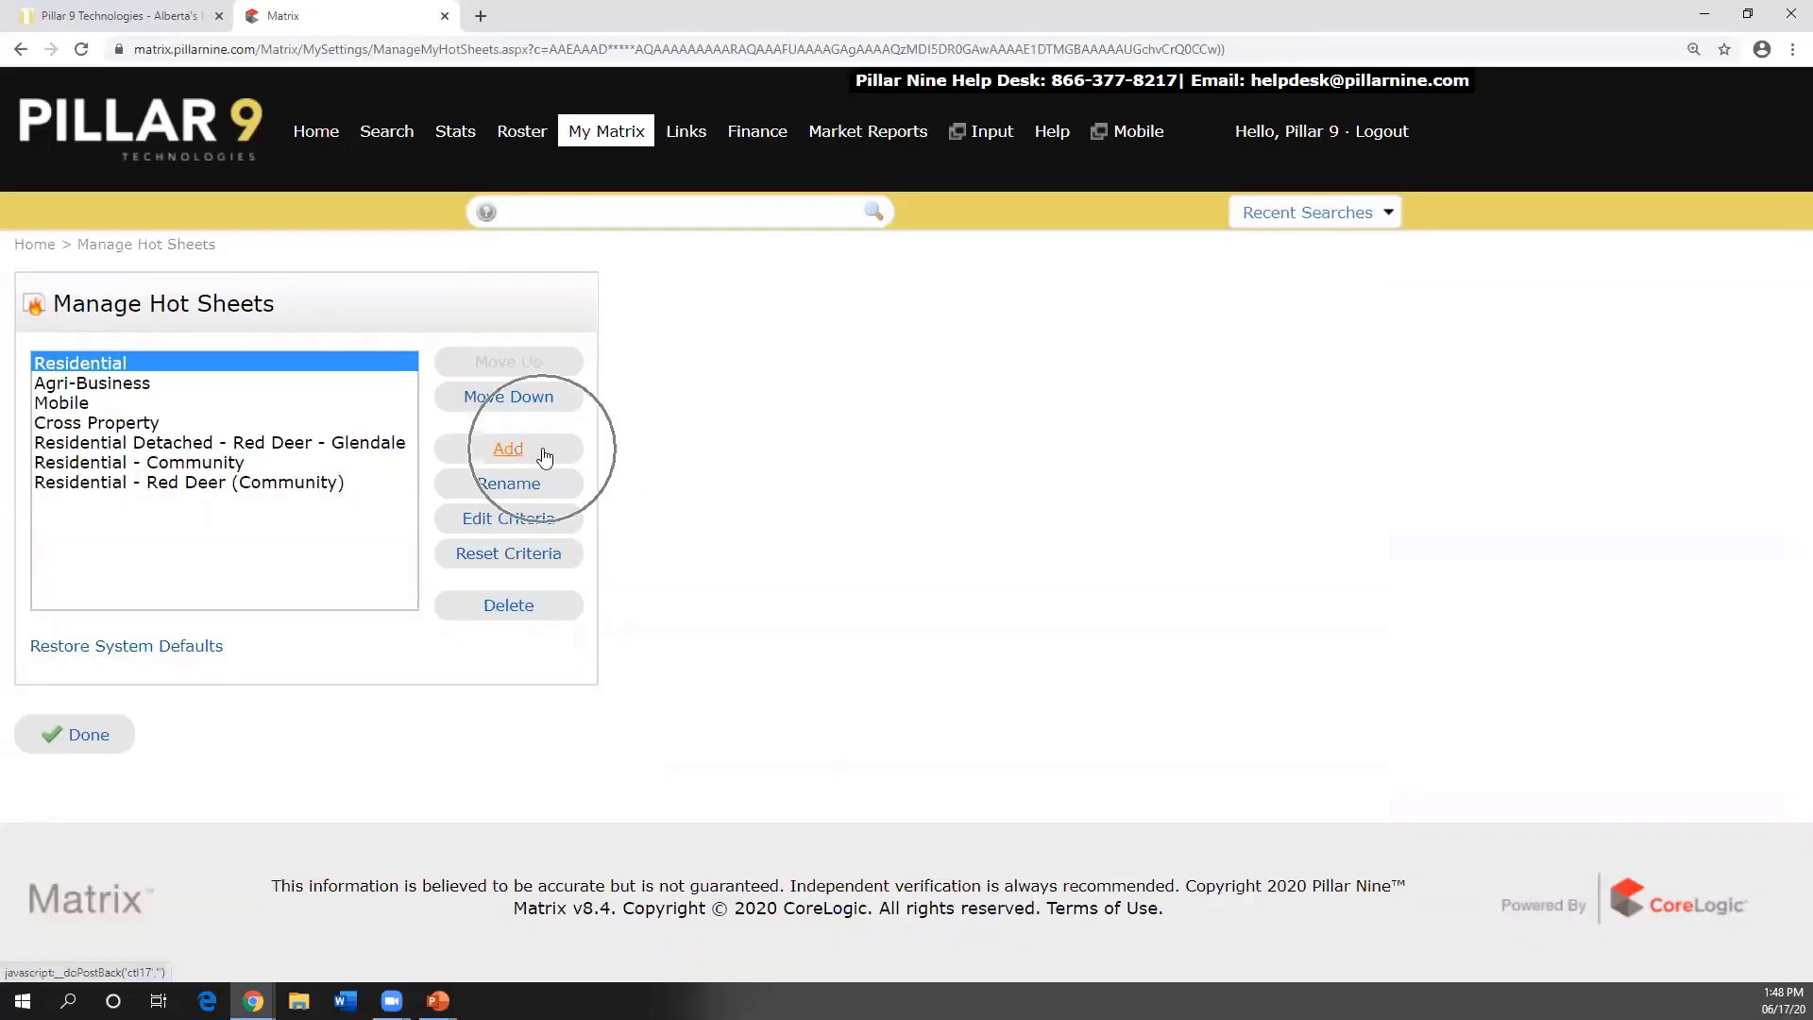
{"action": "left_click", "coordinate": [516, 525]}
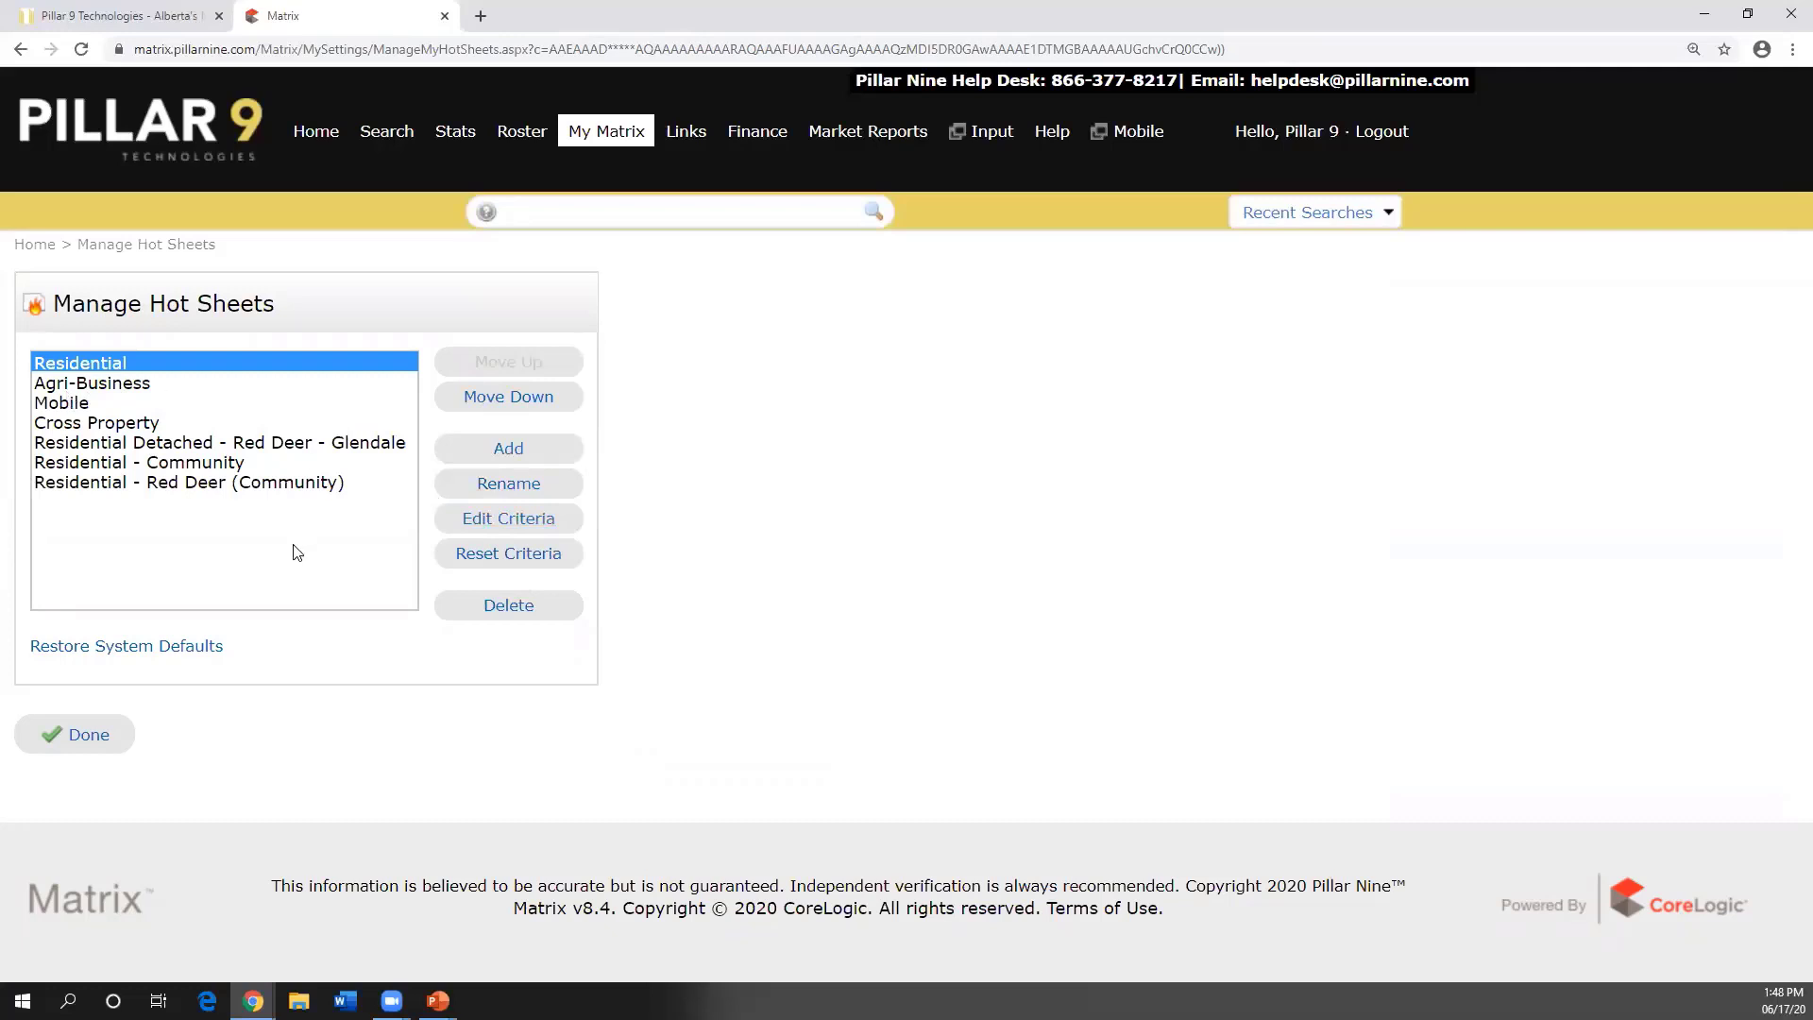
{"action": "left_click", "coordinate": [75, 744]}
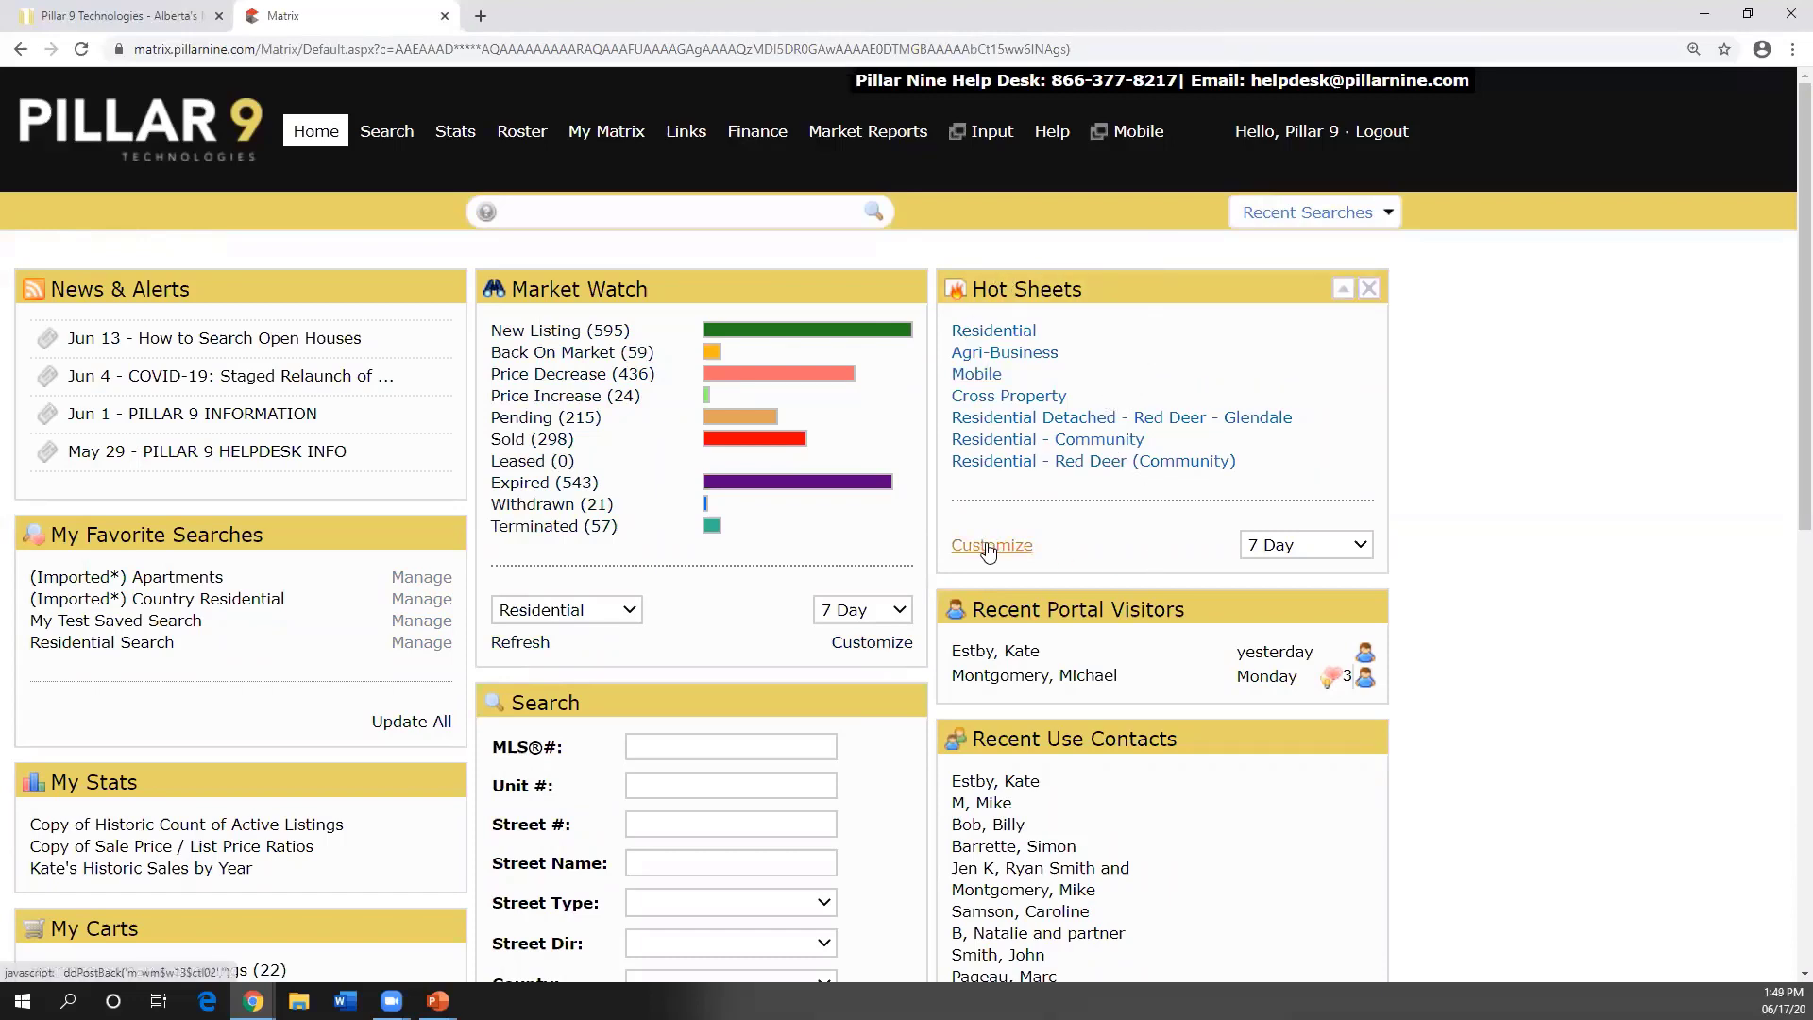
{"action": "key", "text": "ctrl"}
{"action": "key", "text": "ctrl"}
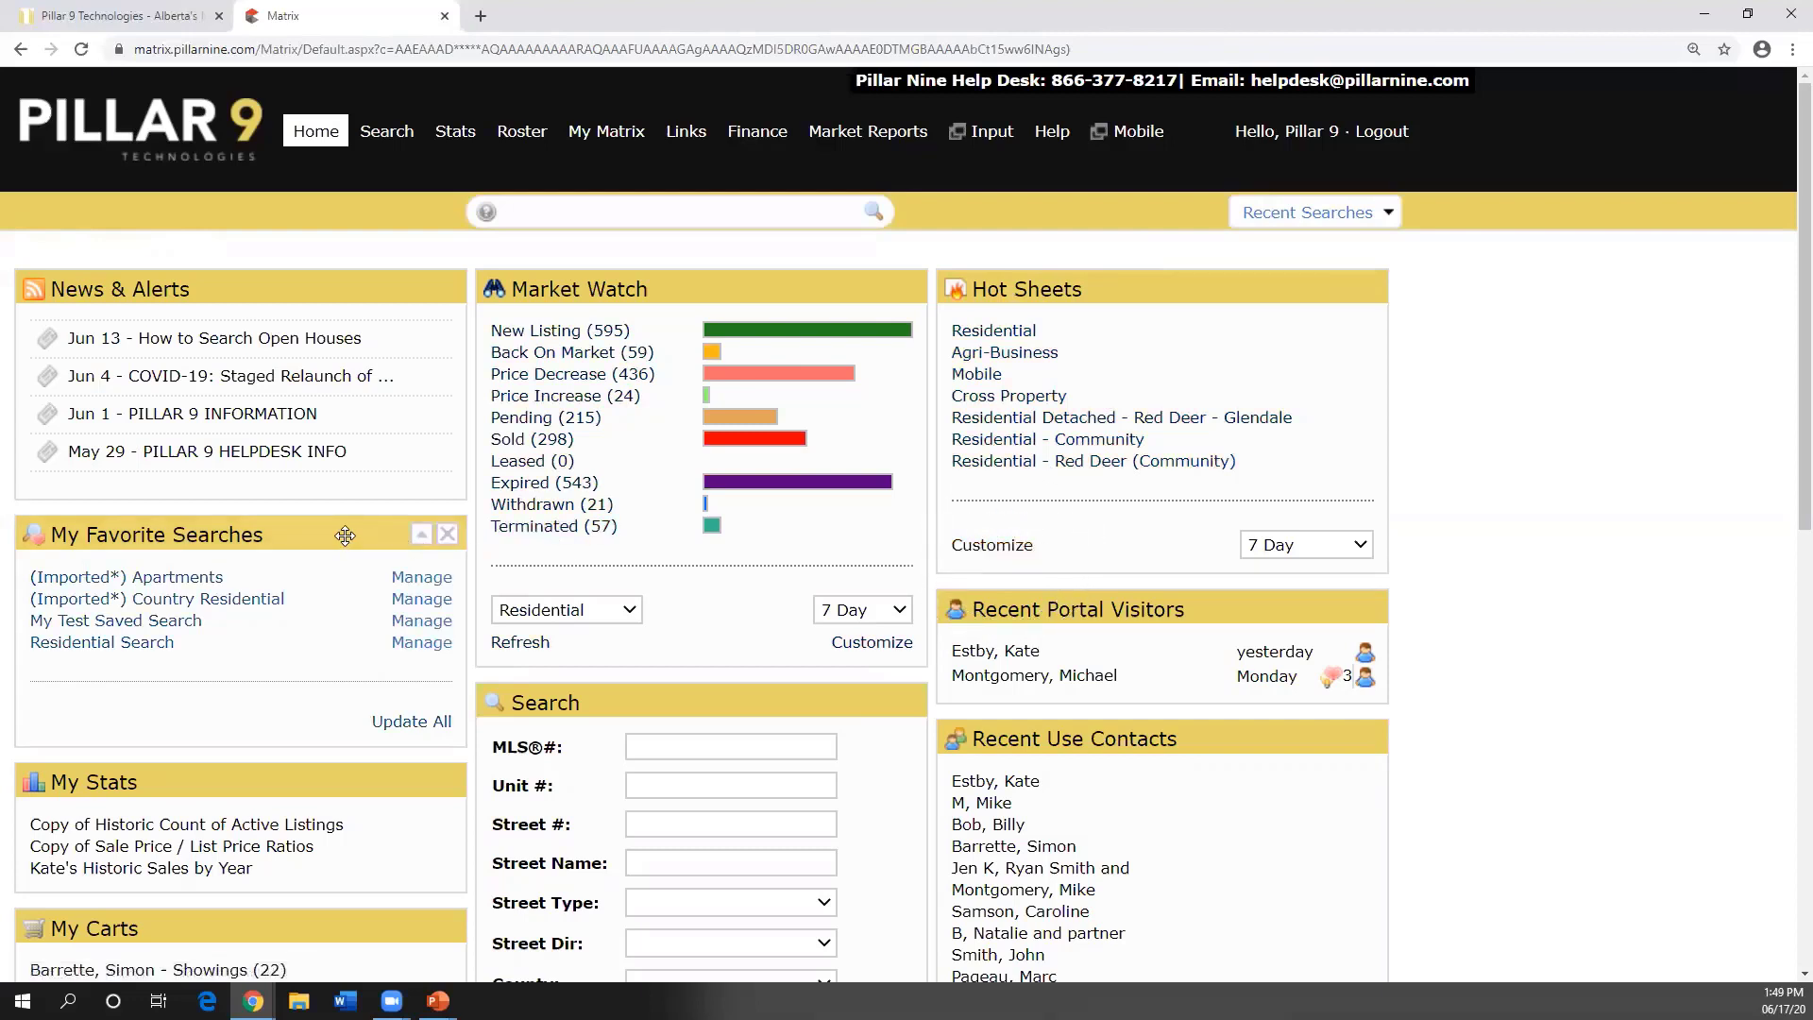
{"action": "key", "text": "ctrl"}
{"action": "key", "text": "ctrl"}
{"action": "scroll", "coordinate": [696, 536], "scroll_direction": "down", "scroll_amount": 1}
{"action": "scroll", "coordinate": [700, 537], "scroll_direction": "down", "scroll_amount": 1}
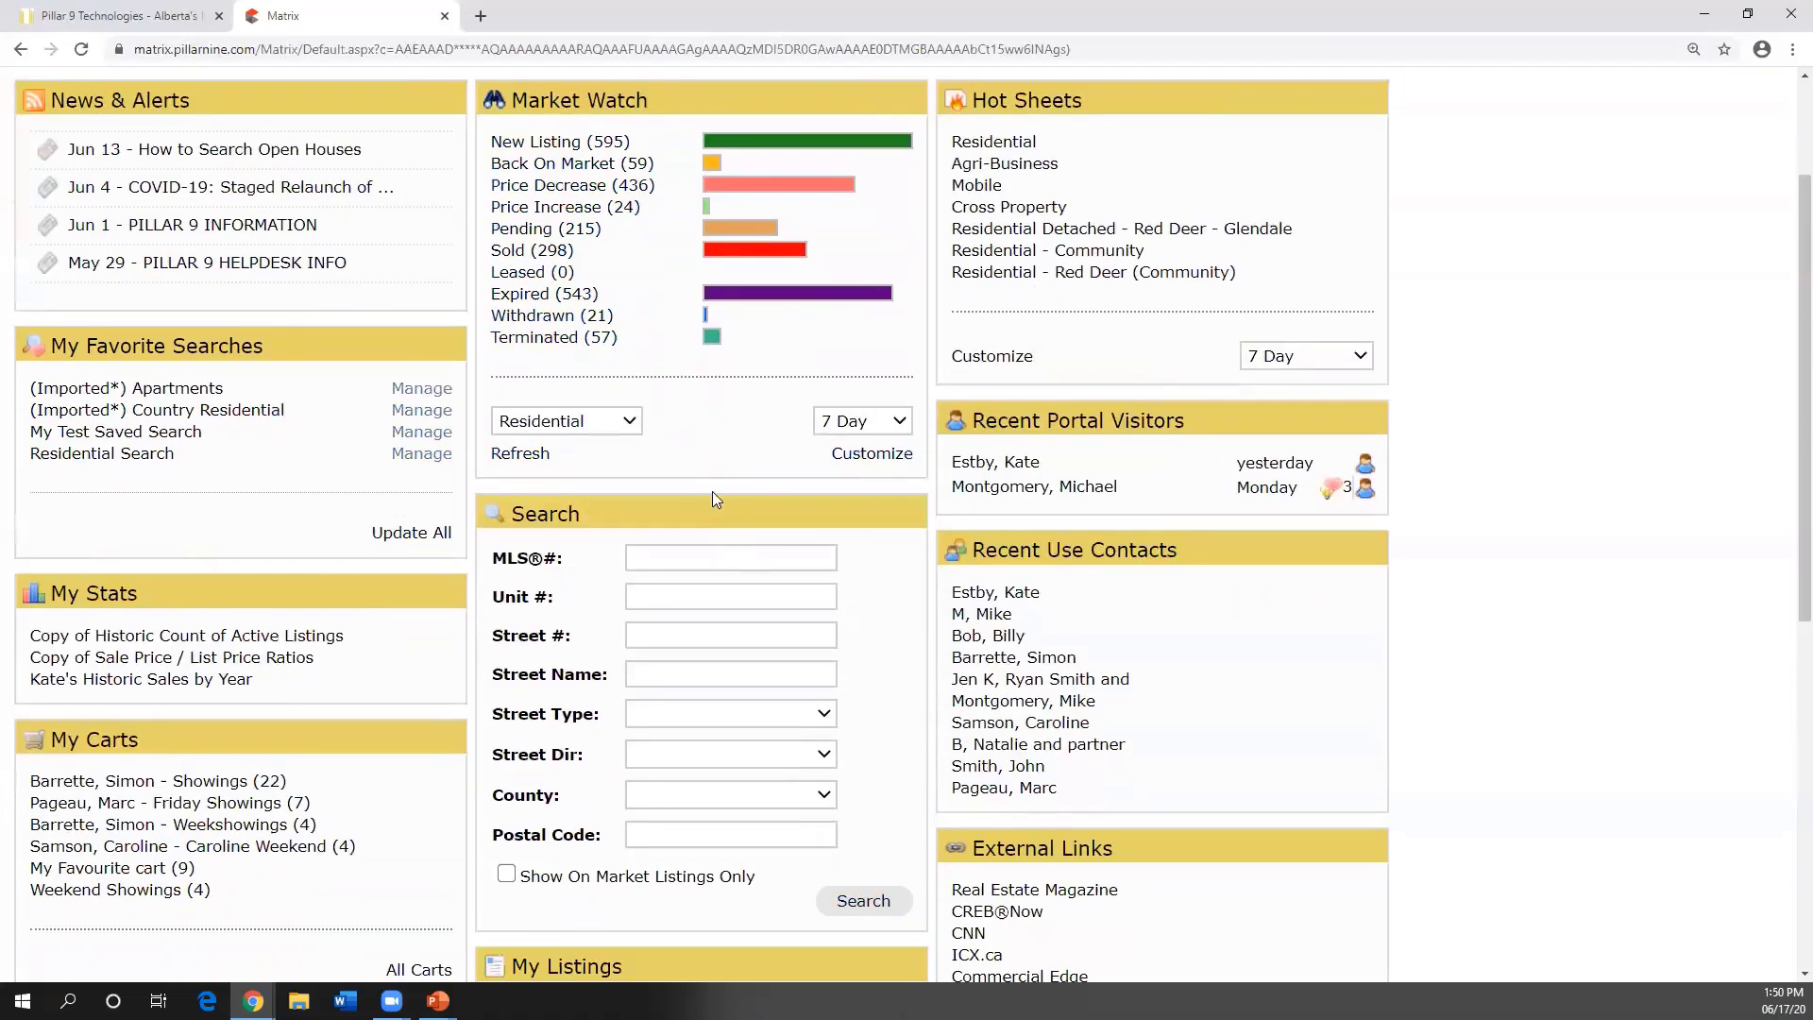
{"action": "scroll", "coordinate": [718, 496], "scroll_direction": "down", "scroll_amount": 3}
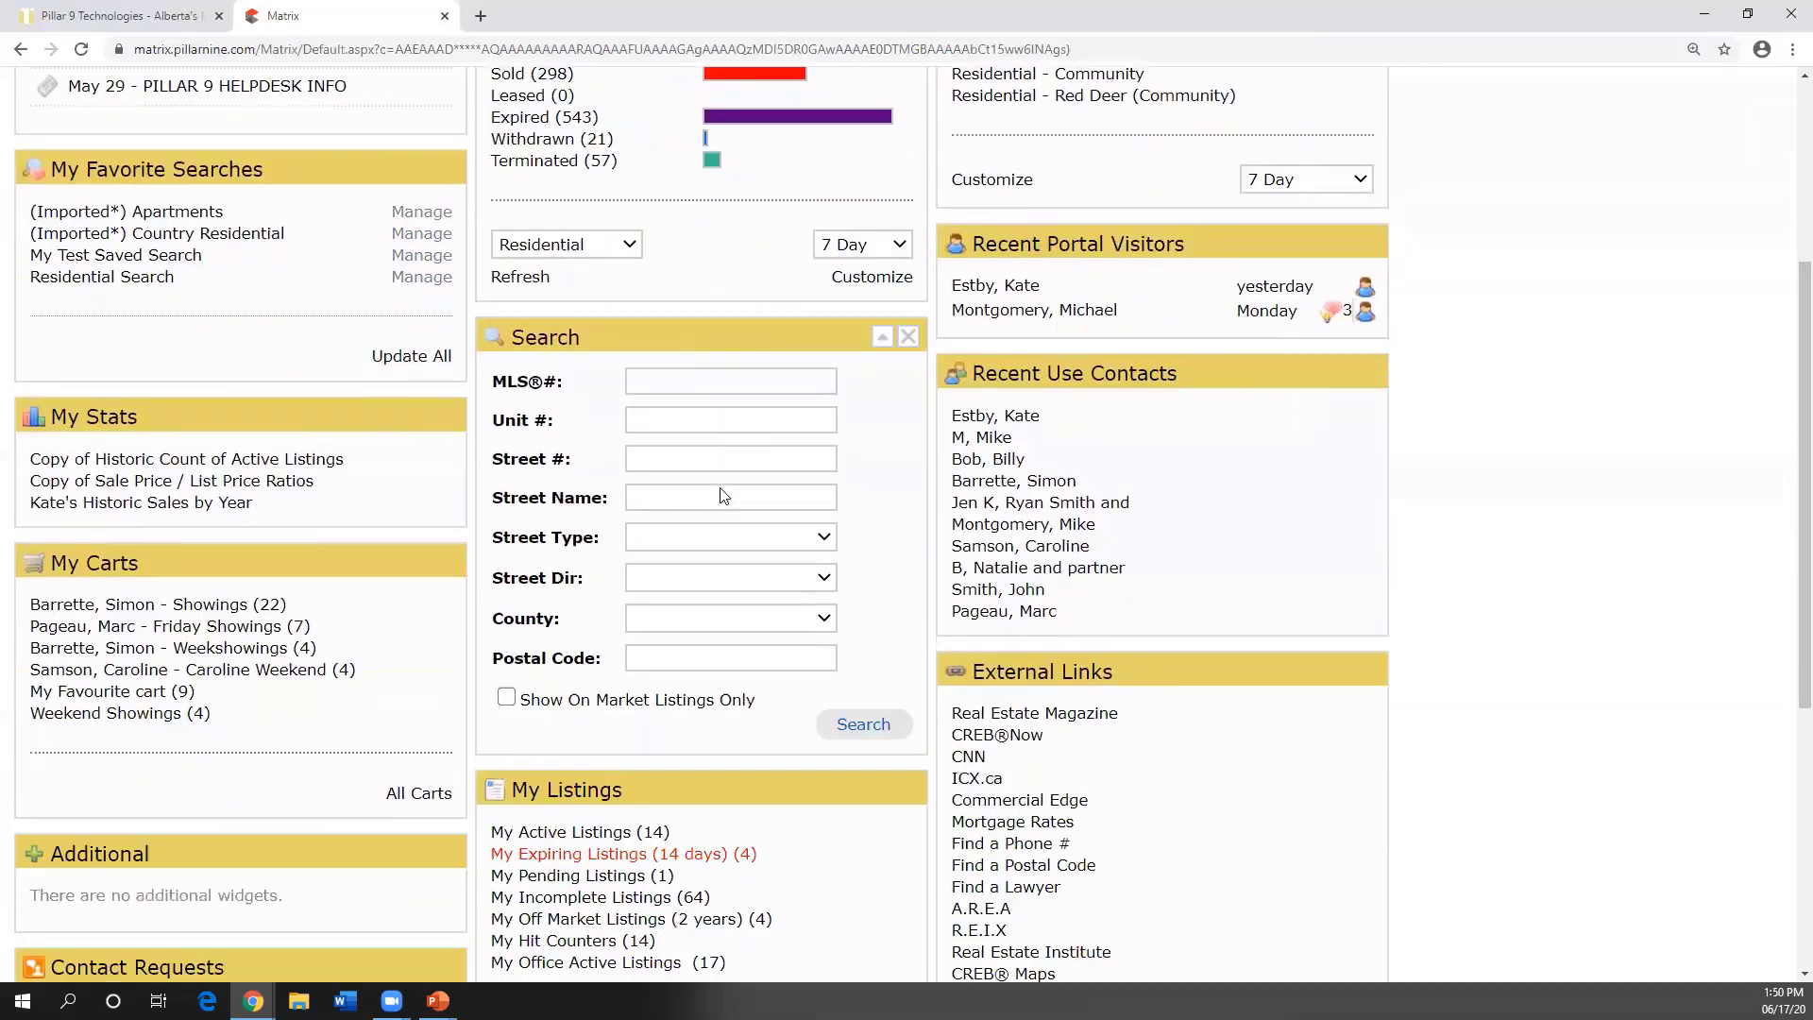
{"action": "scroll", "coordinate": [722, 496], "scroll_direction": "down", "scroll_amount": 1}
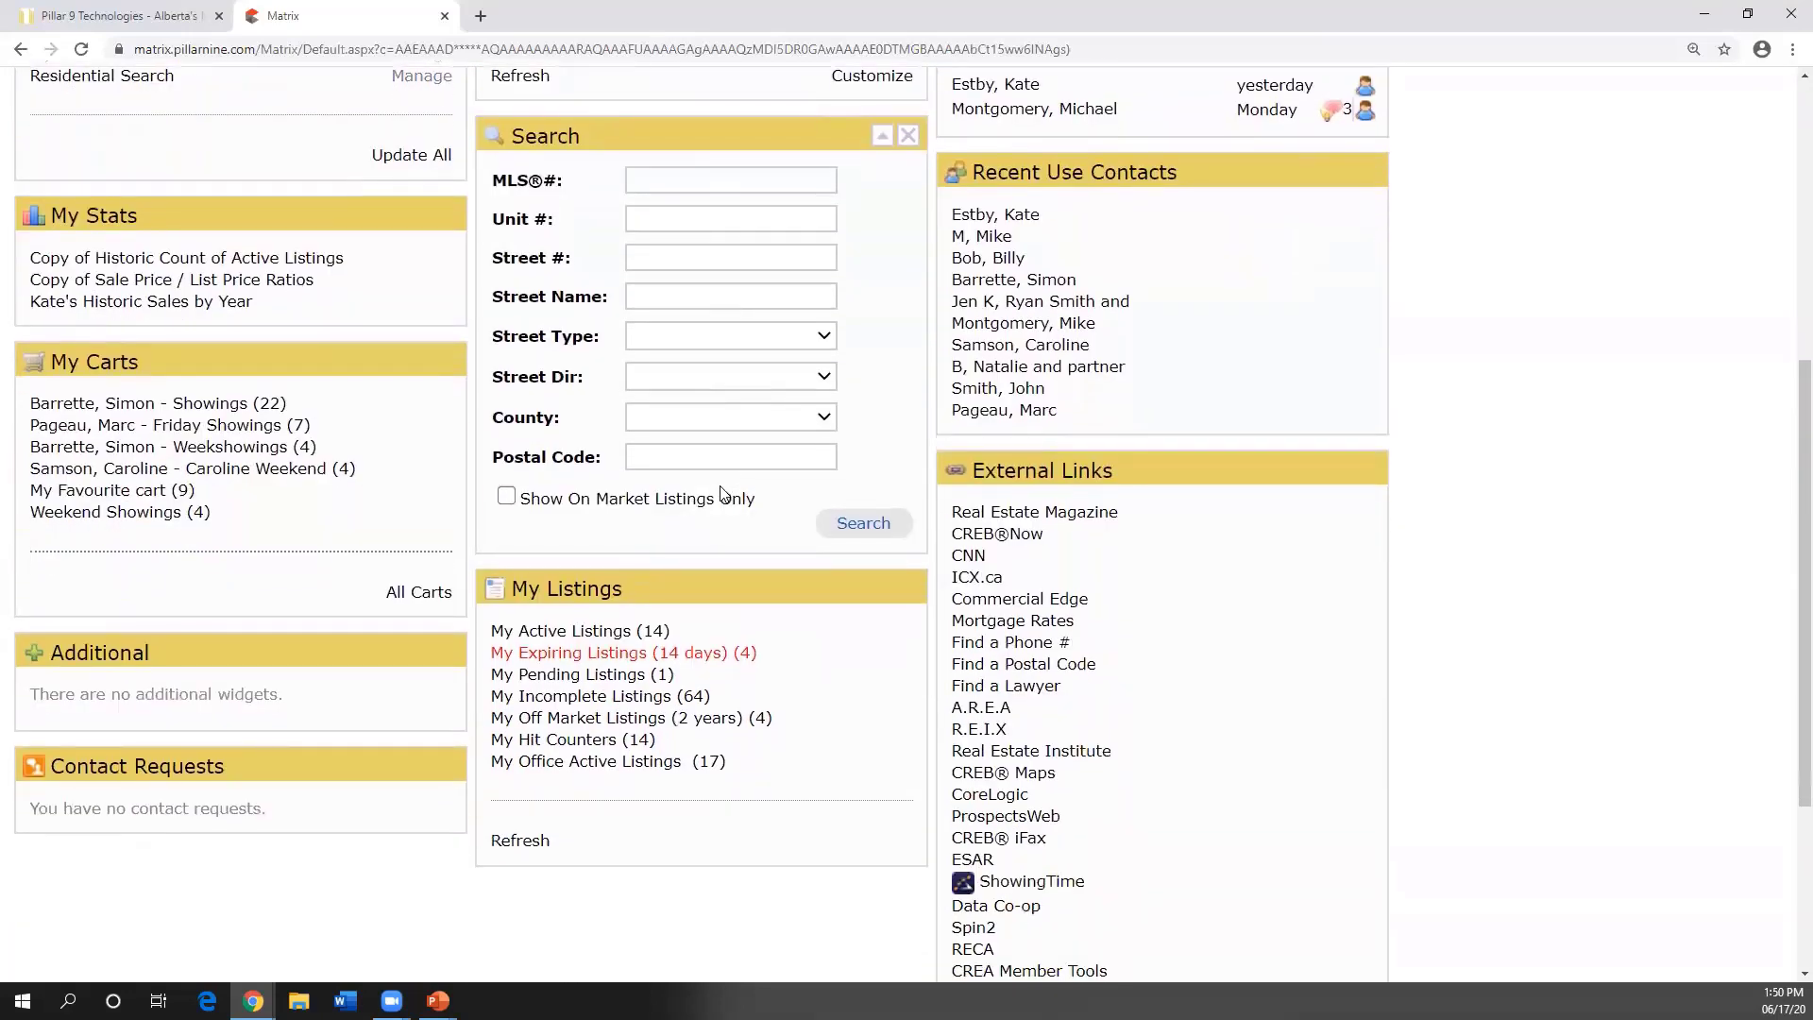
{"action": "scroll", "coordinate": [722, 484], "scroll_direction": "up", "scroll_amount": 1}
{"action": "scroll", "coordinate": [725, 484], "scroll_direction": "up", "scroll_amount": 4}
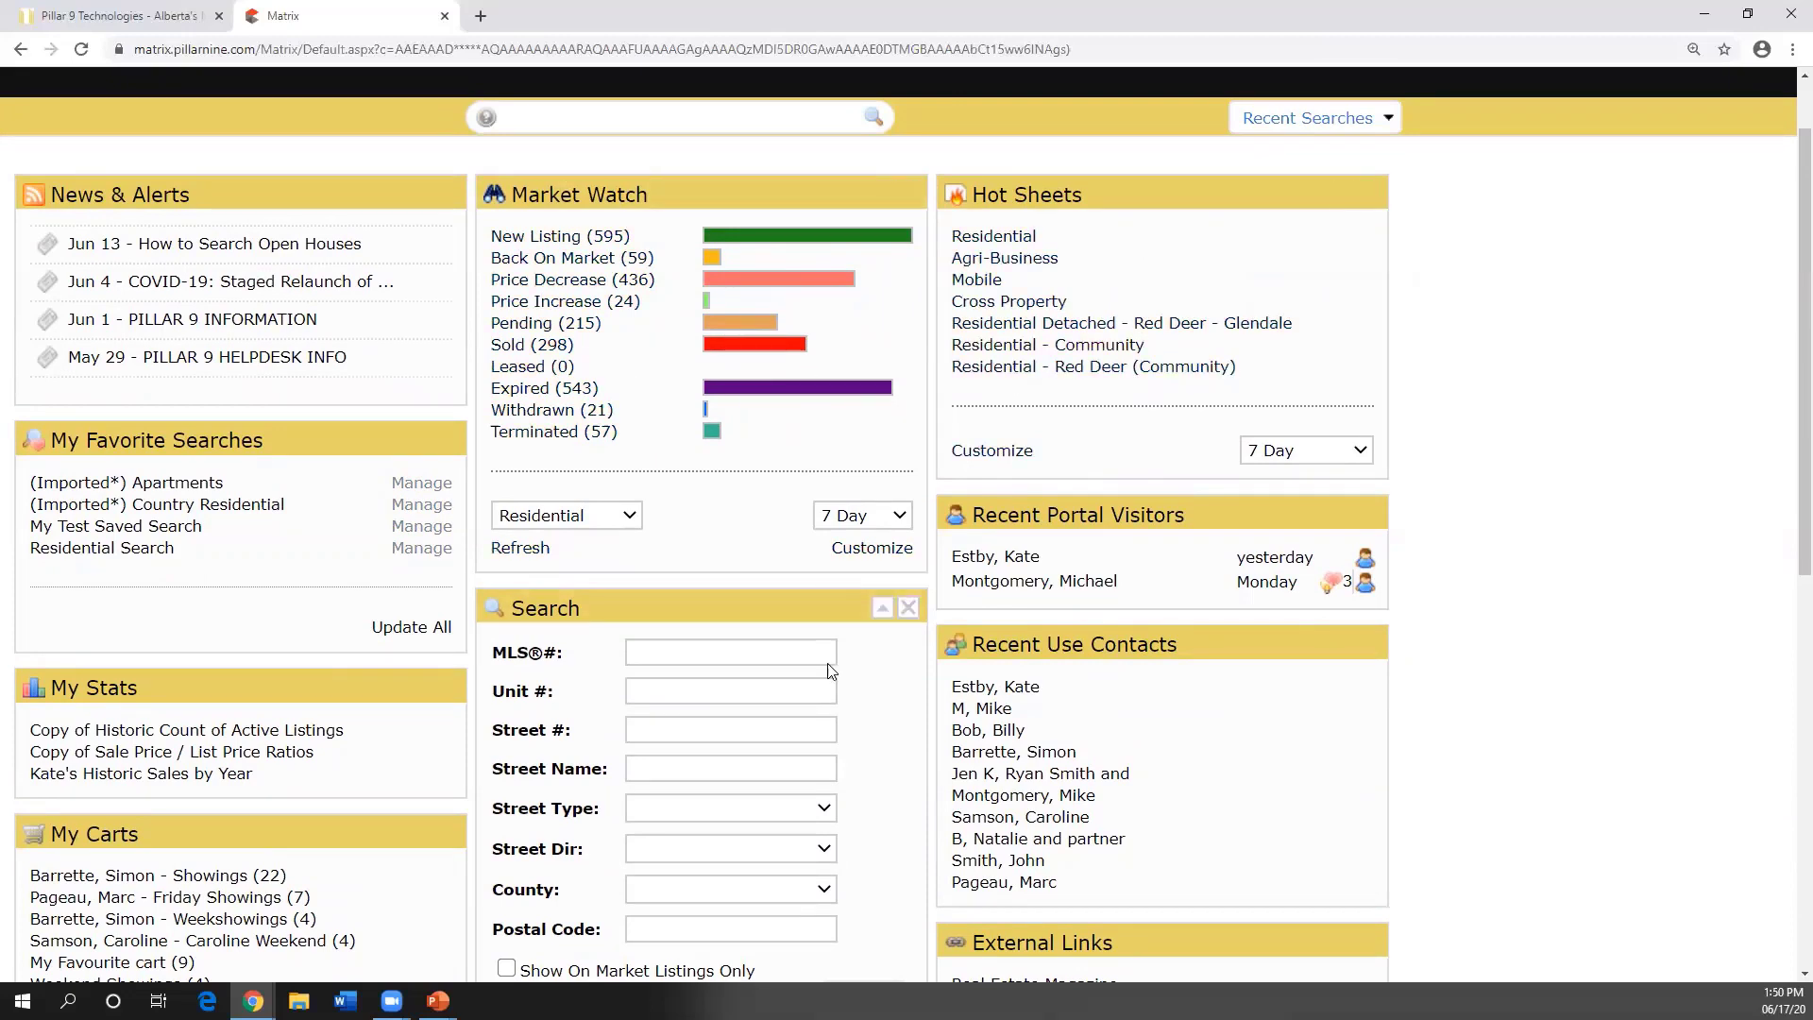
{"action": "scroll", "coordinate": [543, 666], "scroll_direction": "up", "scroll_amount": 1}
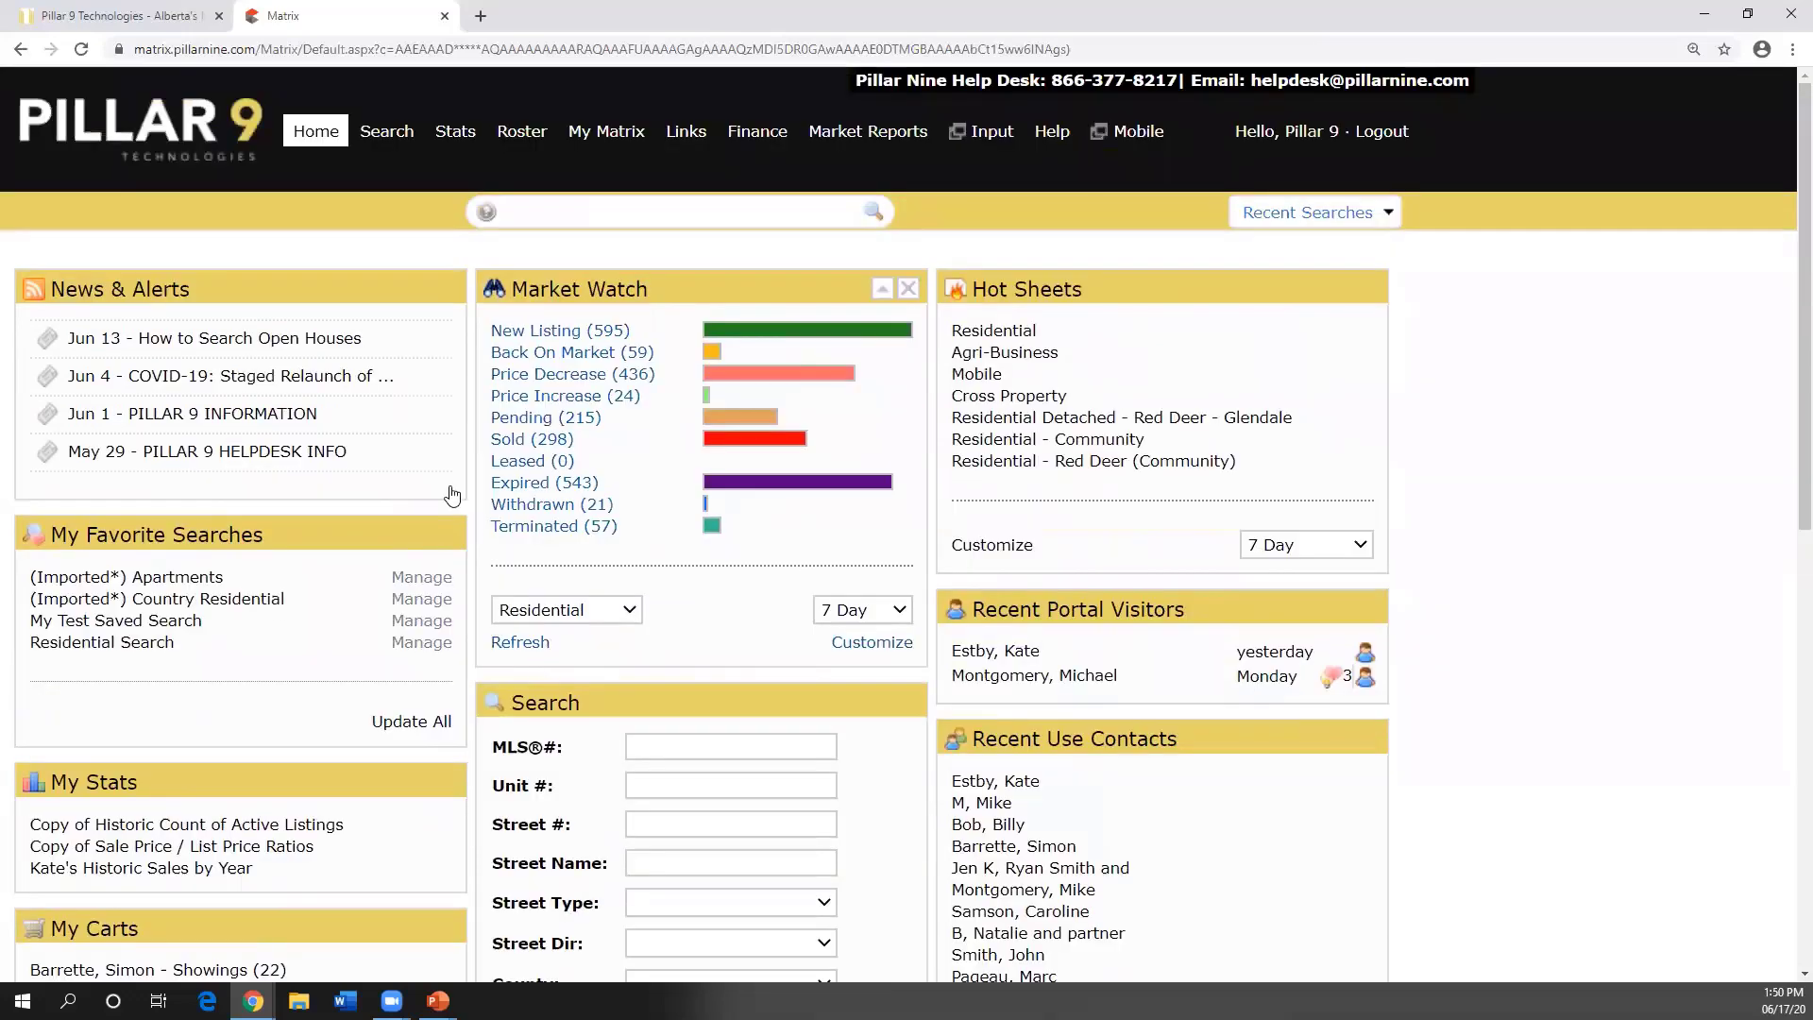
{"action": "left_click", "coordinate": [307, 141]}
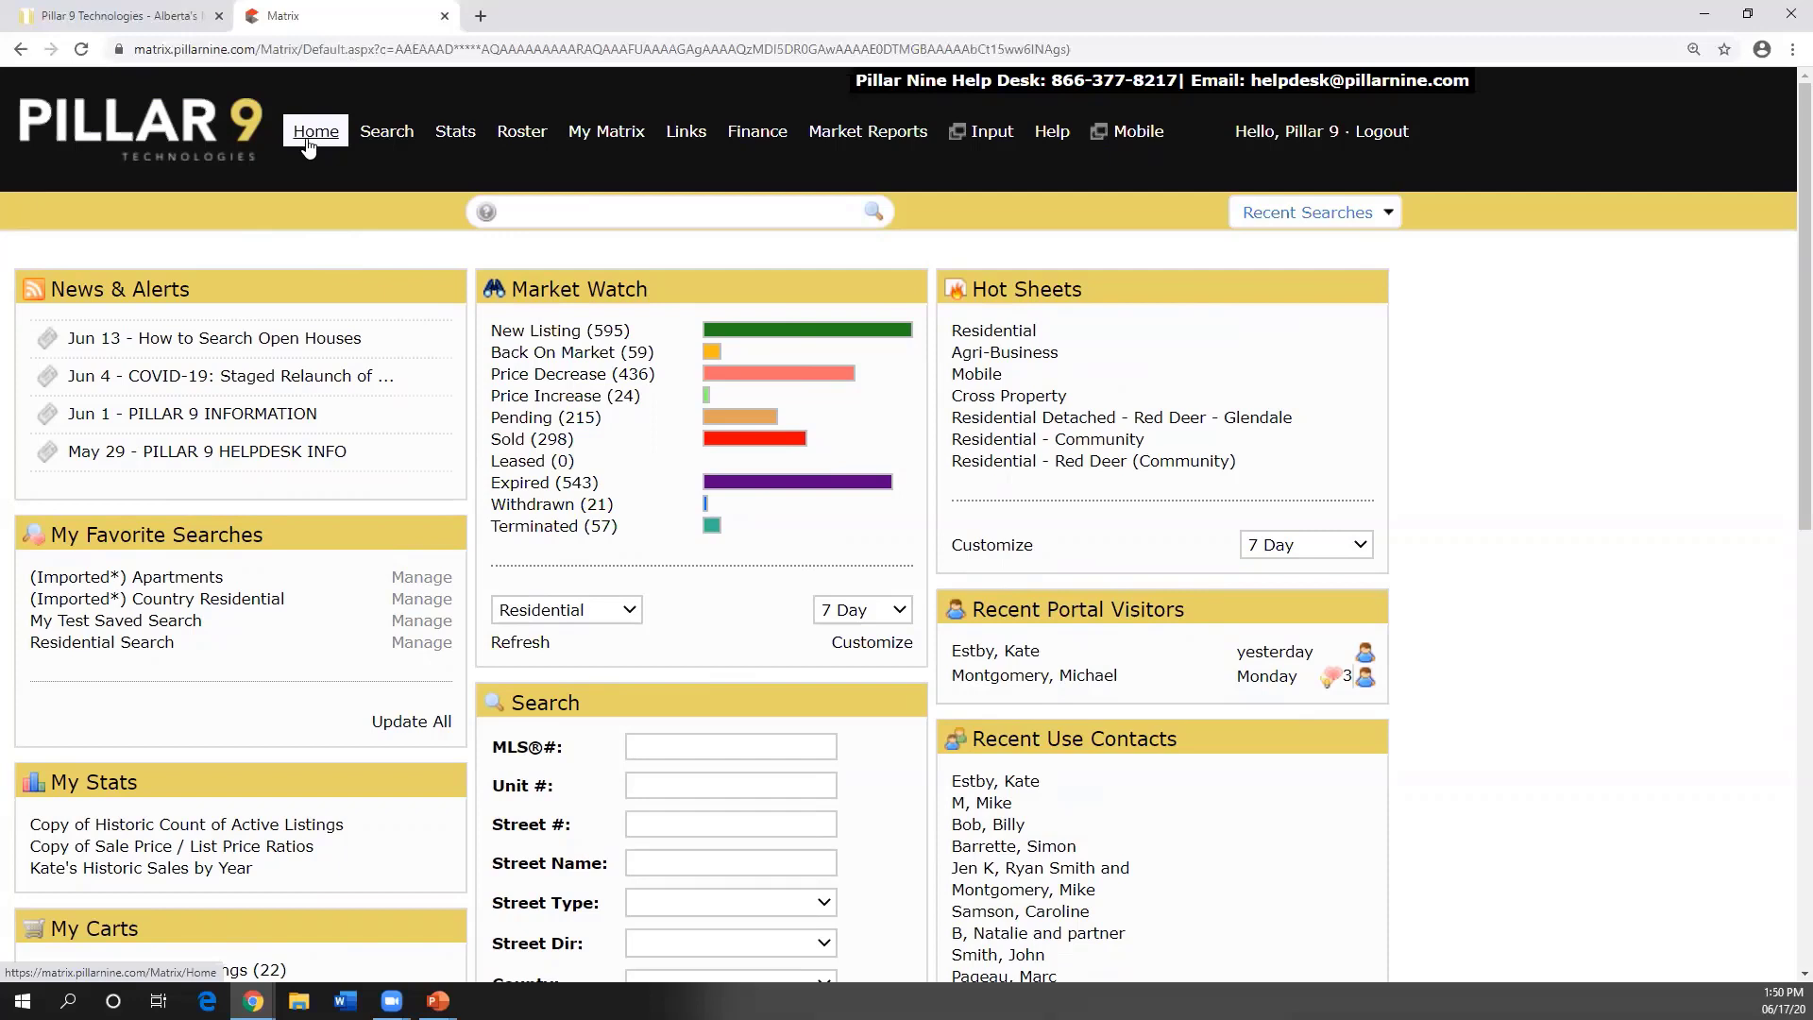
- Show the Search, Stats and Roster tabs, ending on the My Matrix personal pages menu
{"action": "mouse_move", "coordinate": [388, 141]}
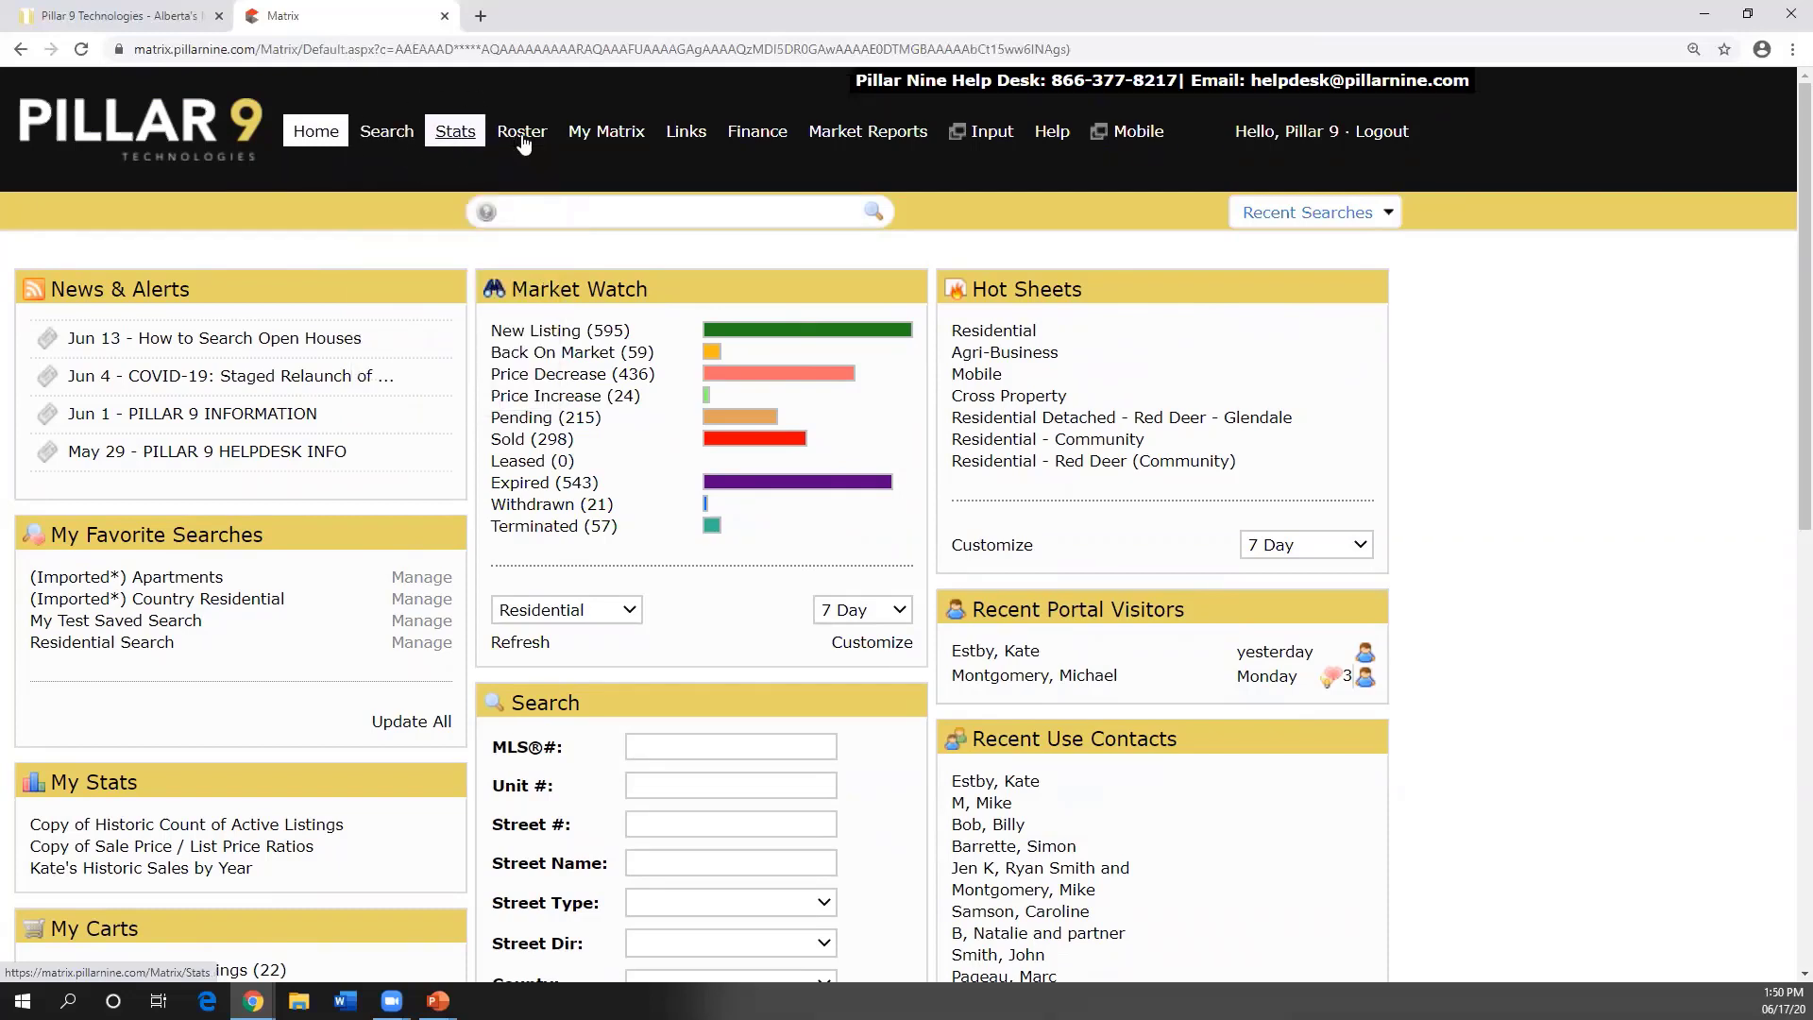
{"action": "mouse_move", "coordinate": [527, 141]}
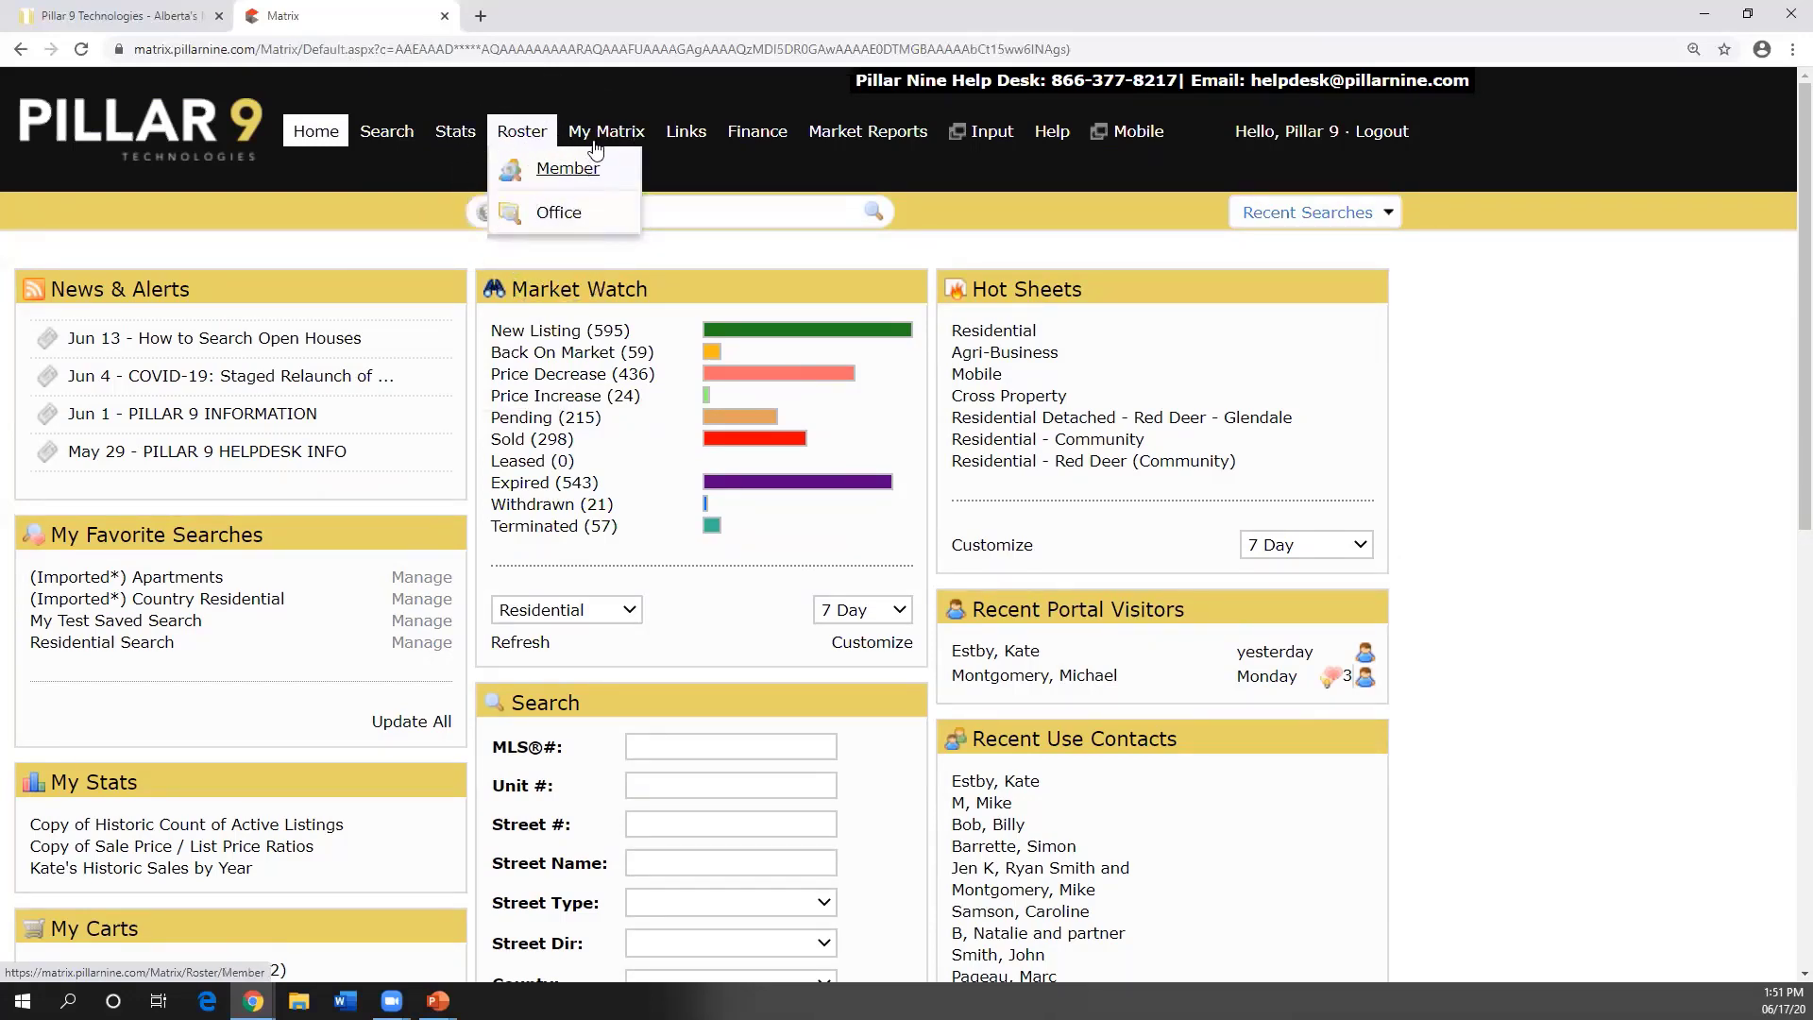
{"action": "mouse_move", "coordinate": [598, 142]}
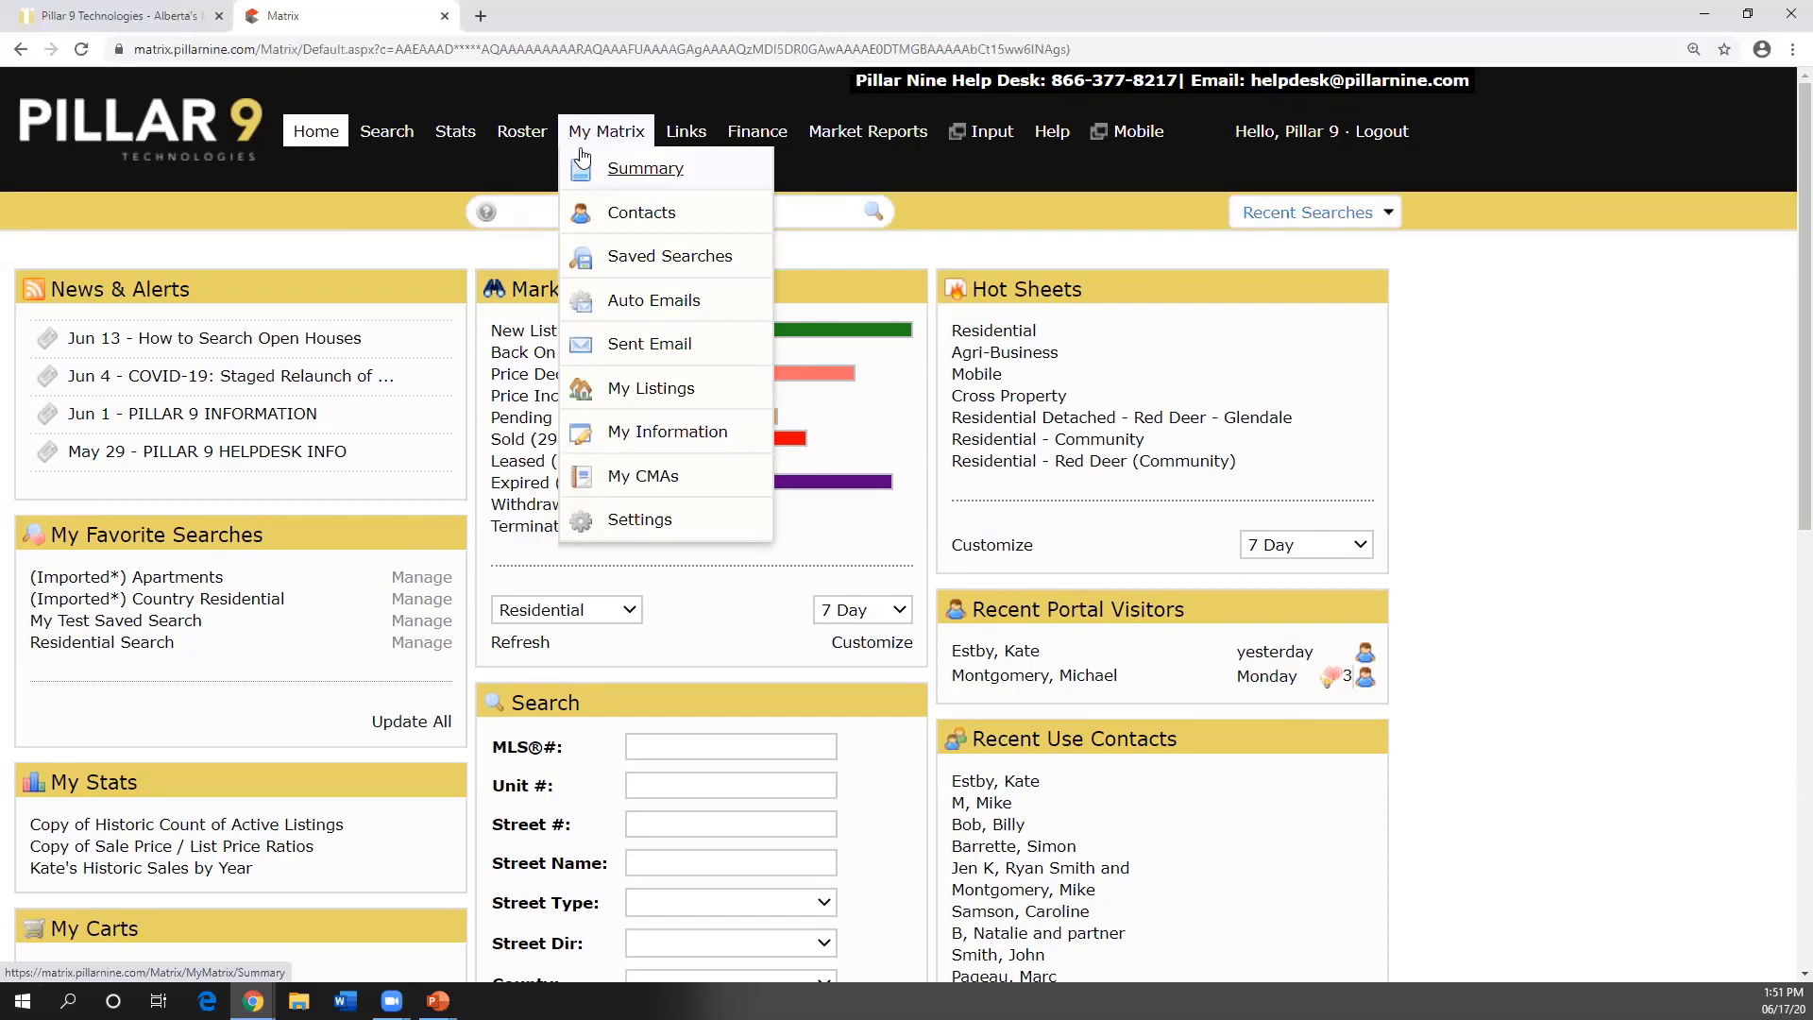
- Go to My Matrix Contacts and expand one contact's actions to edit its details
{"action": "left_click", "coordinate": [629, 220]}
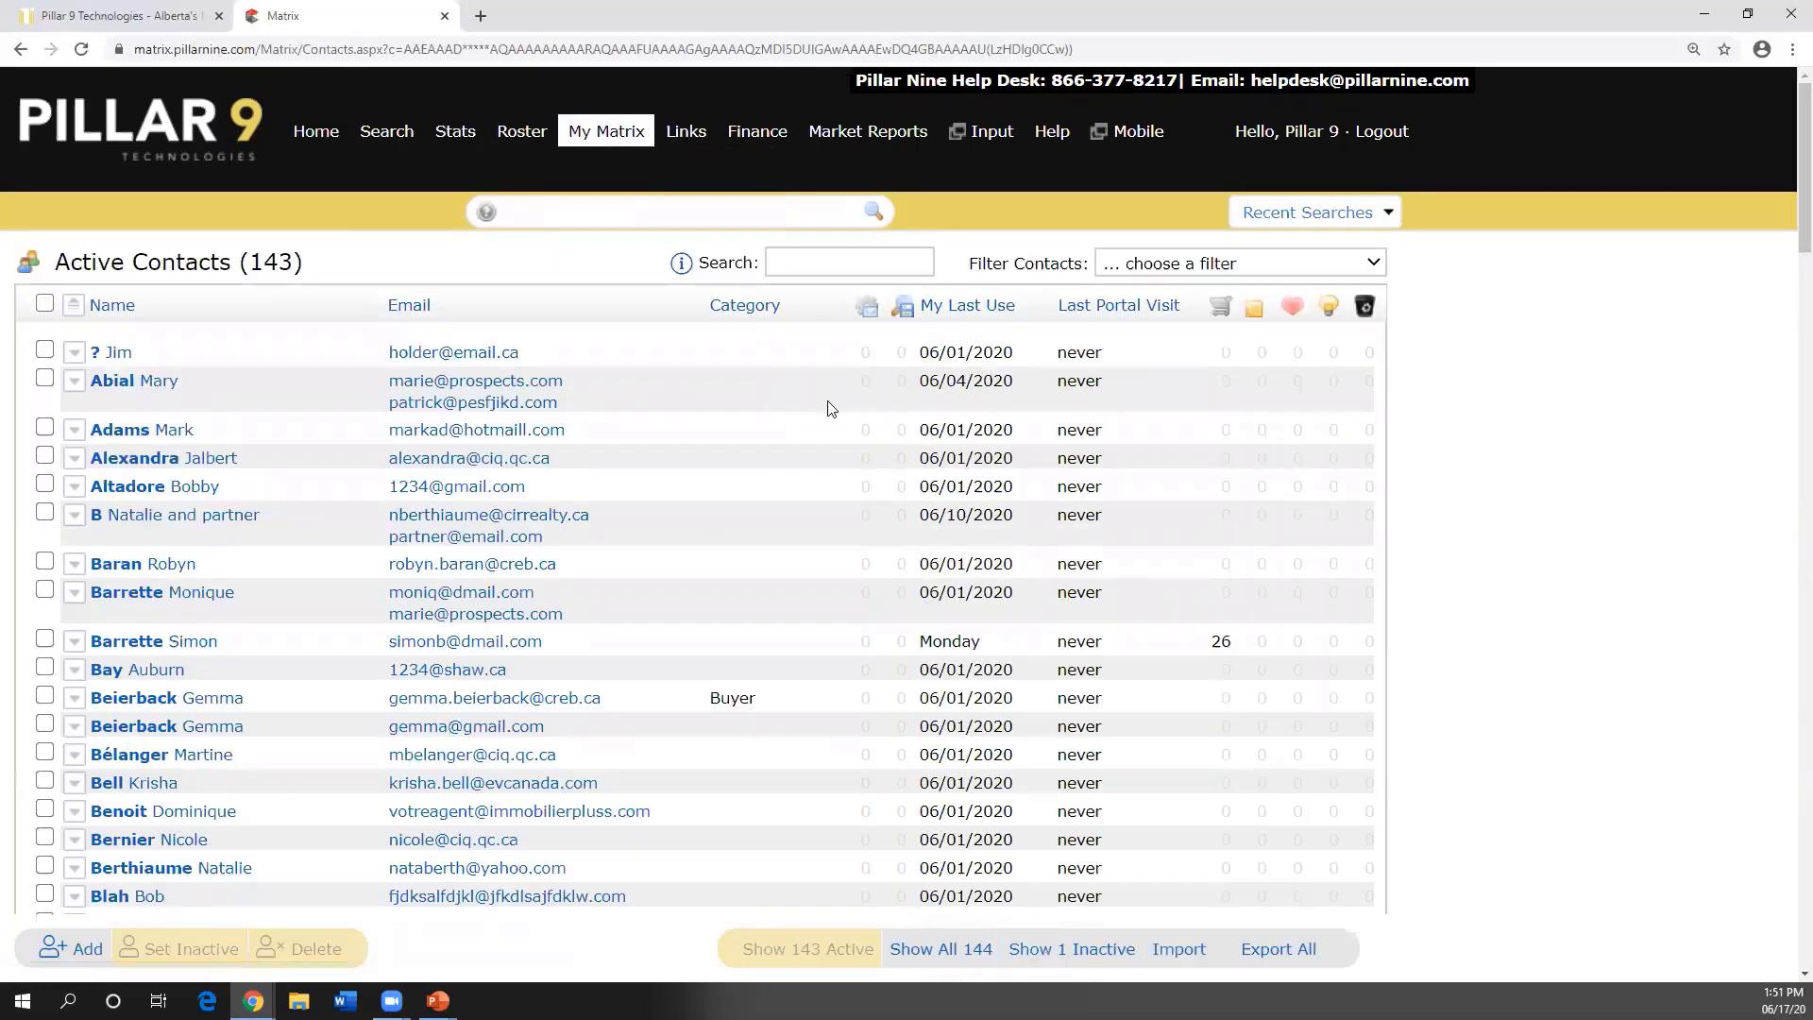
{"action": "scroll", "coordinate": [771, 401], "scroll_direction": "down", "scroll_amount": 1}
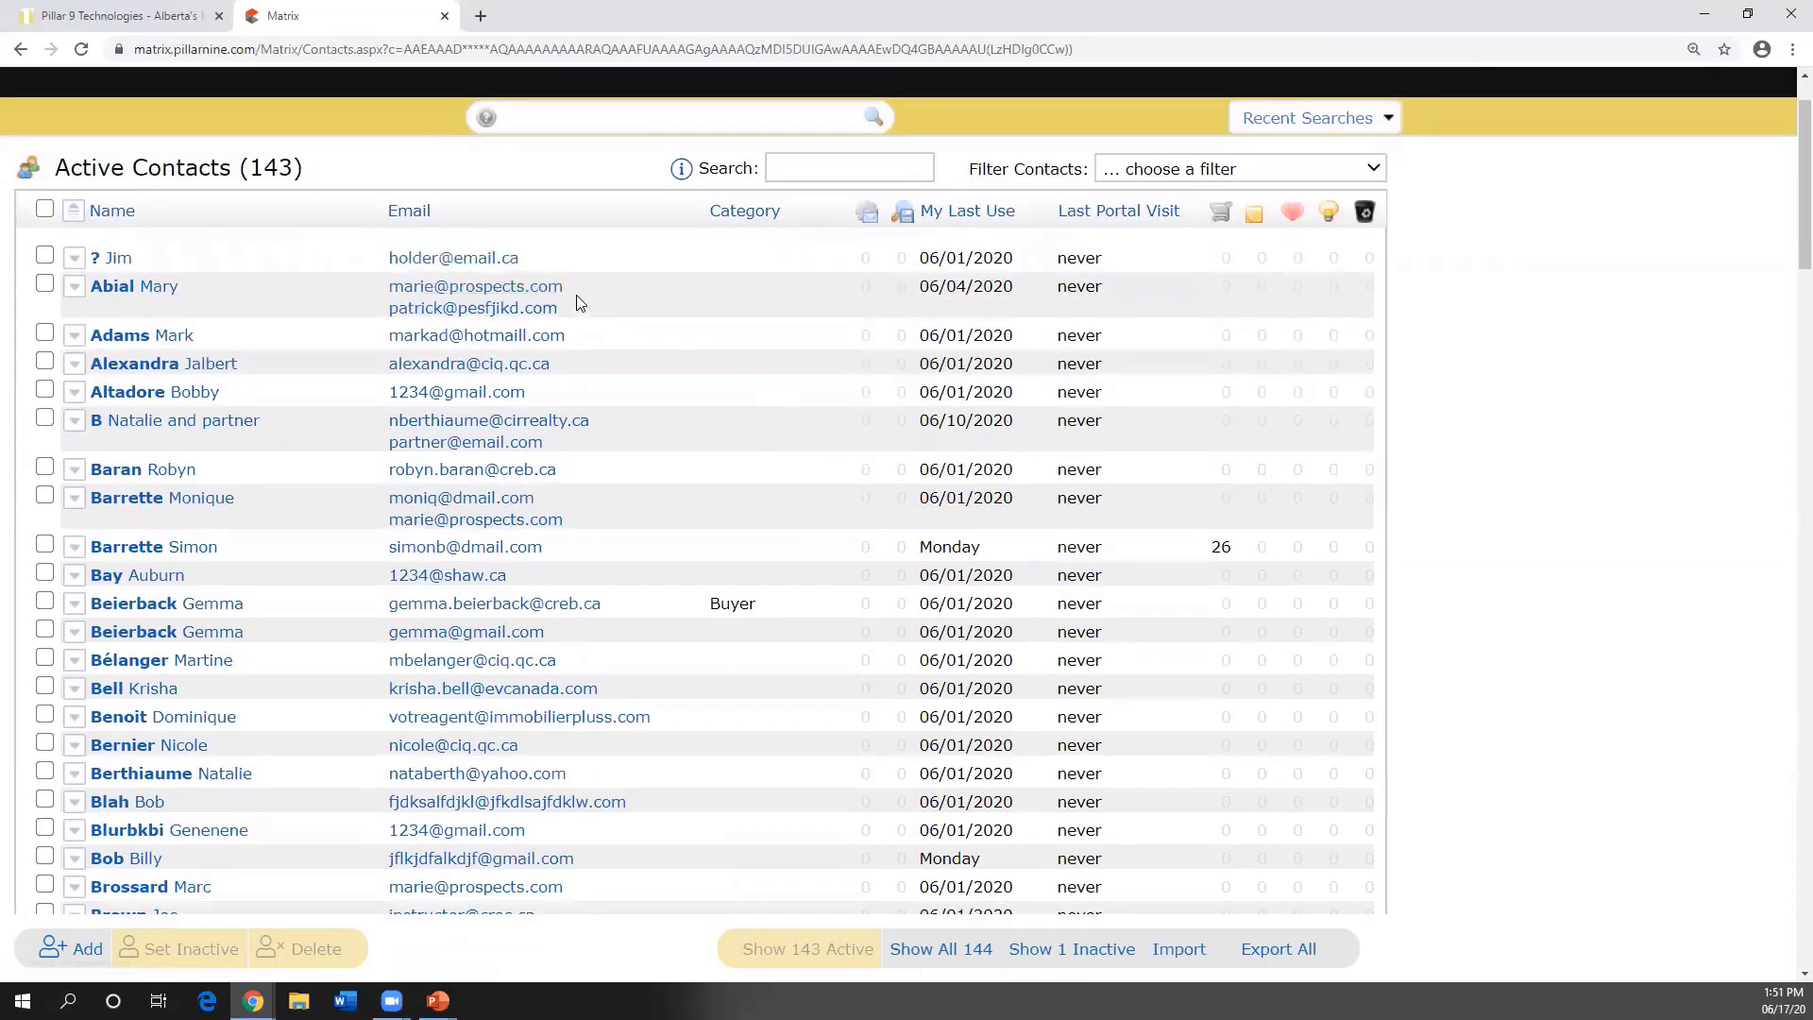
{"action": "scroll", "coordinate": [291, 284], "scroll_direction": "up", "scroll_amount": 1}
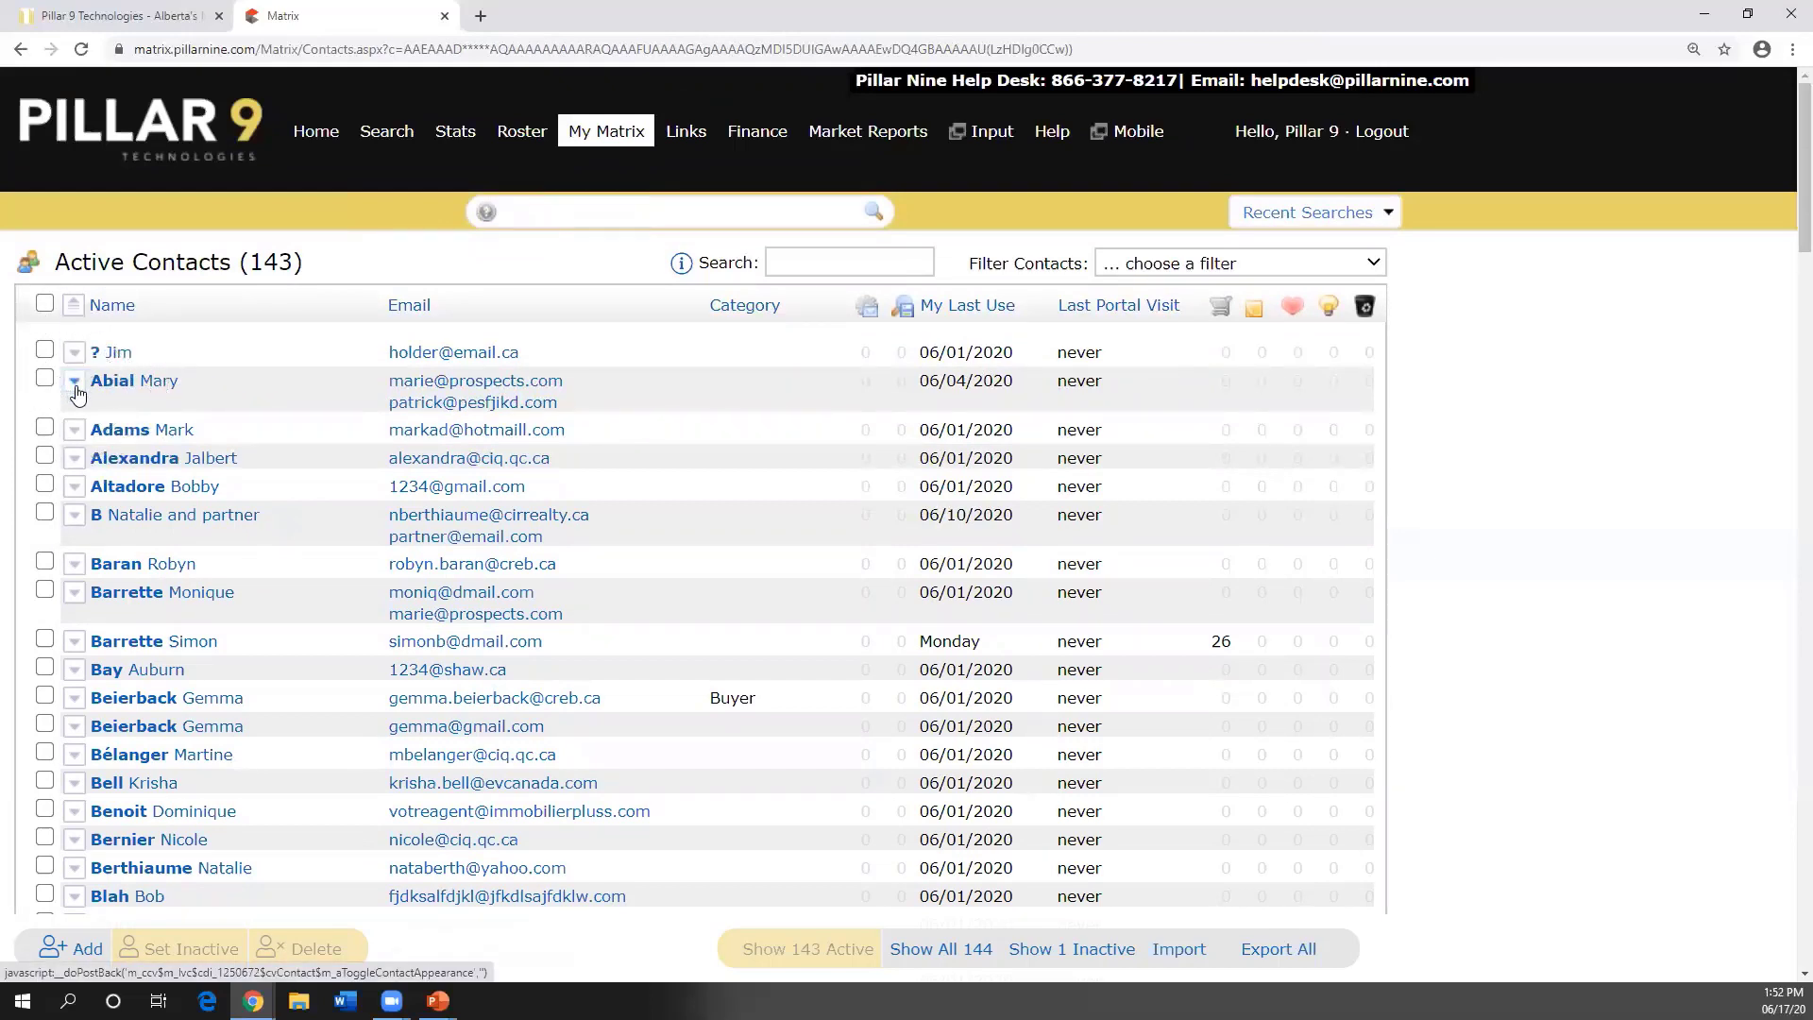
{"action": "left_click", "coordinate": [75, 385]}
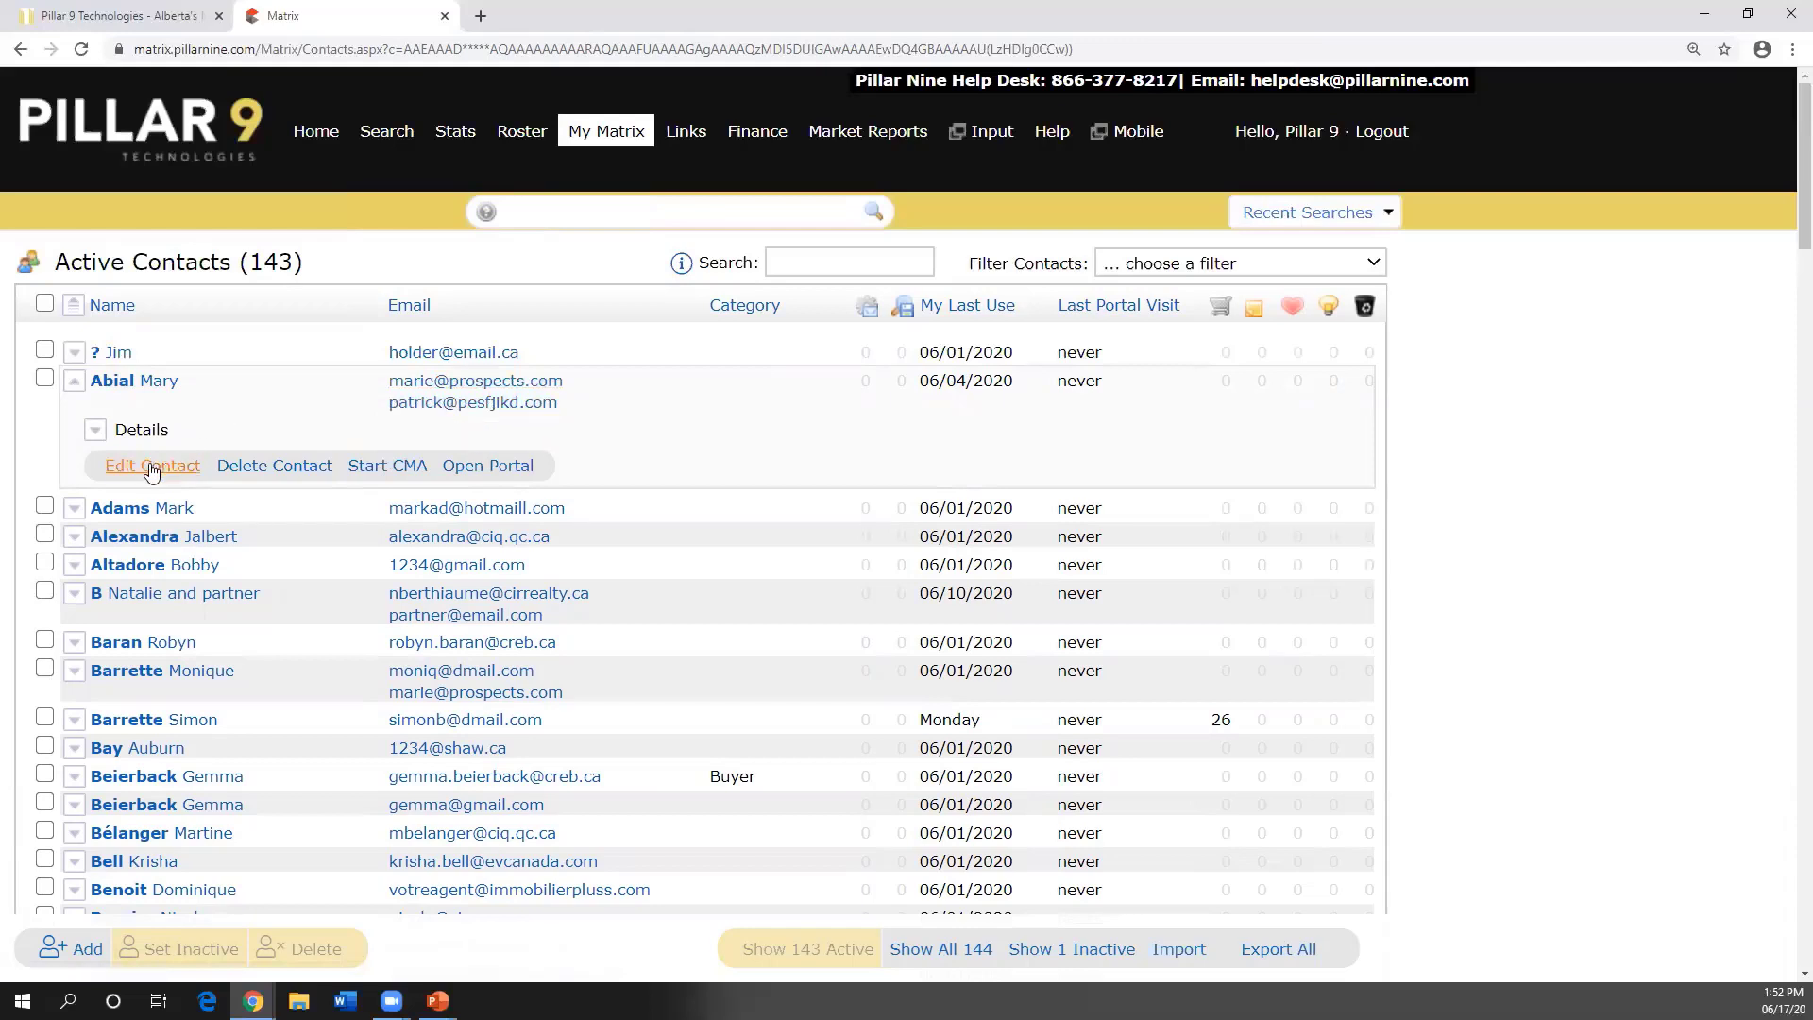
{"action": "key", "text": "ctrl"}
{"action": "key", "text": "ctrl"}
{"action": "key", "text": "ctrl"}
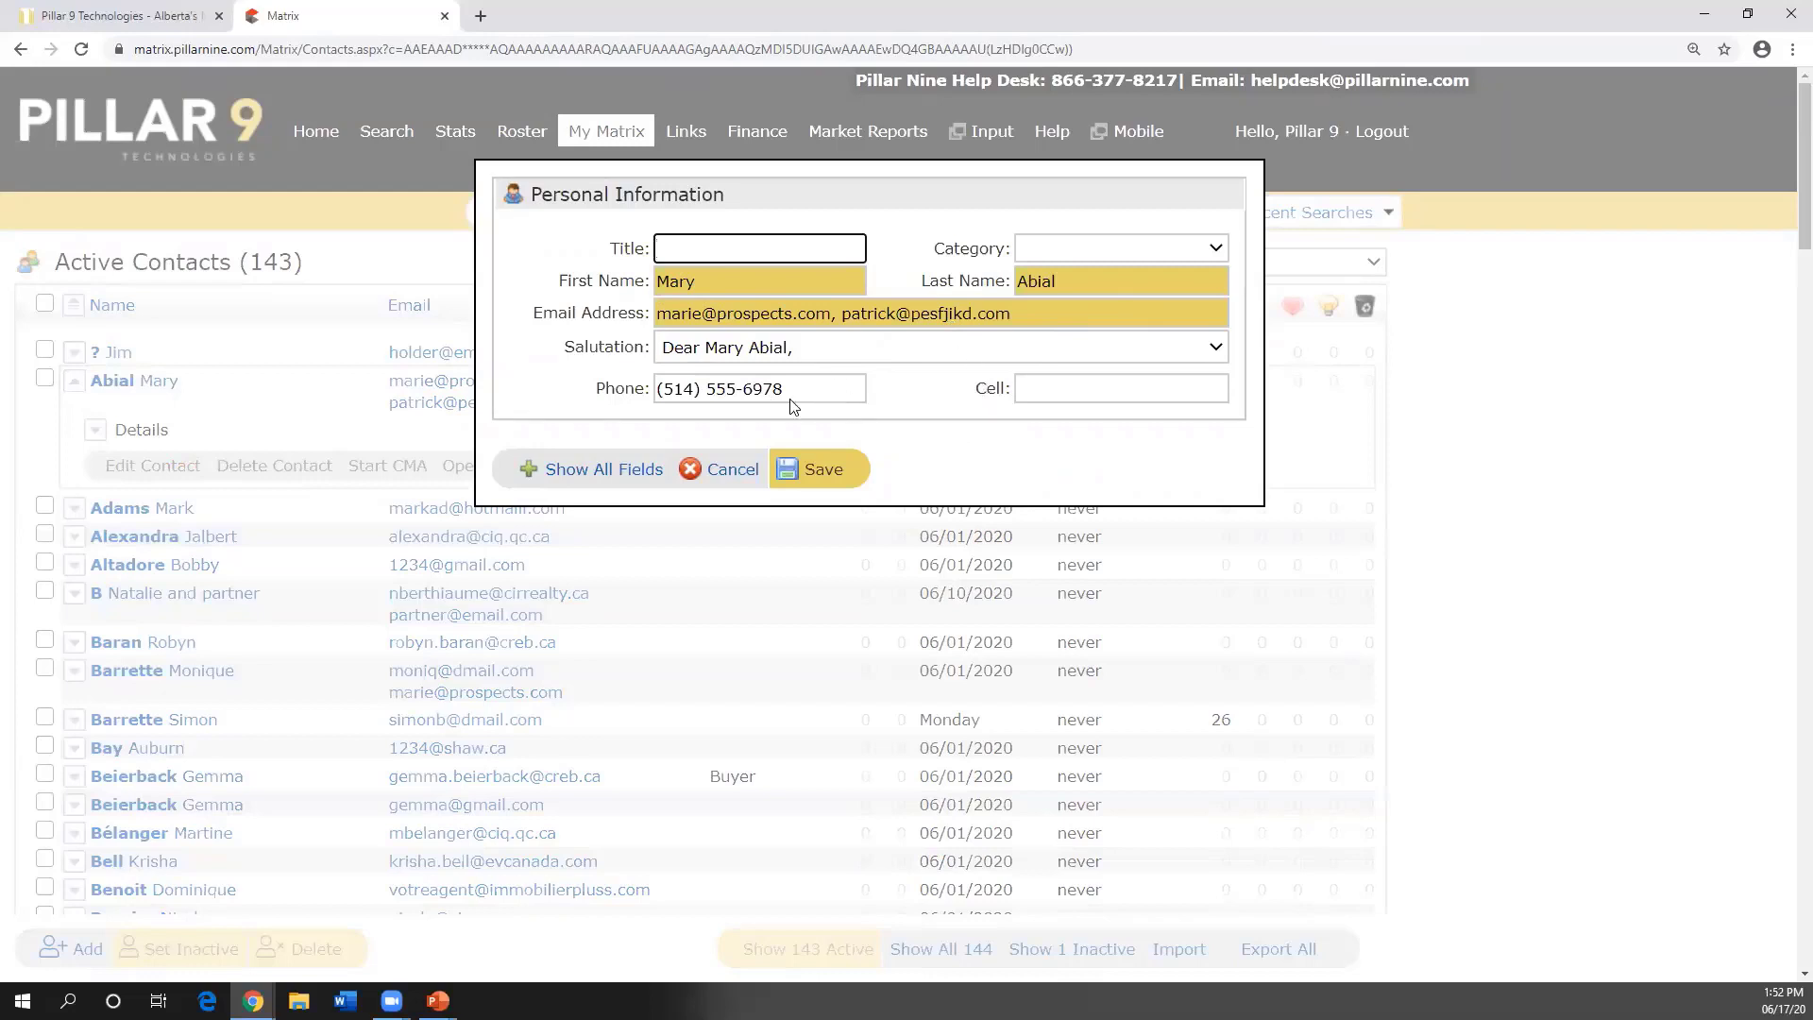
- Show all contact fields down to Notes, then cancel the editor without saving
{"action": "left_click", "coordinate": [601, 471]}
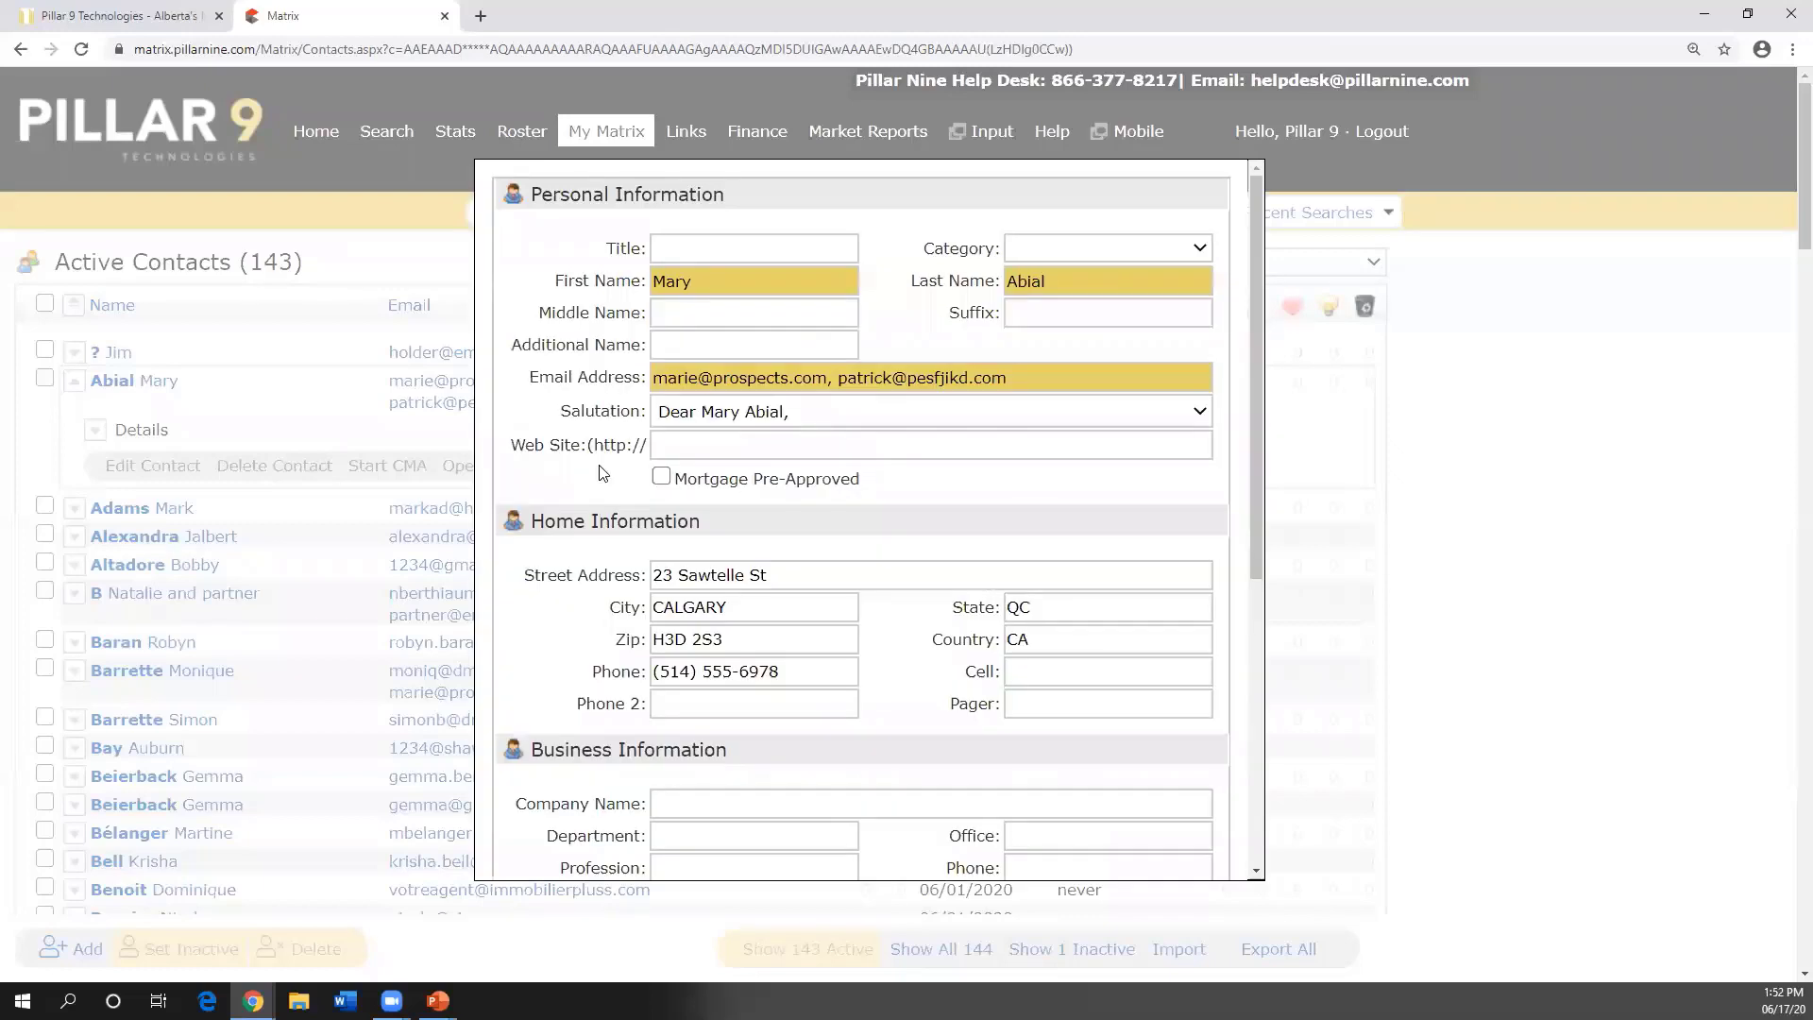
{"action": "scroll", "coordinate": [803, 340], "scroll_direction": "down", "scroll_amount": 2}
{"action": "scroll", "coordinate": [820, 377], "scroll_direction": "down", "scroll_amount": 1}
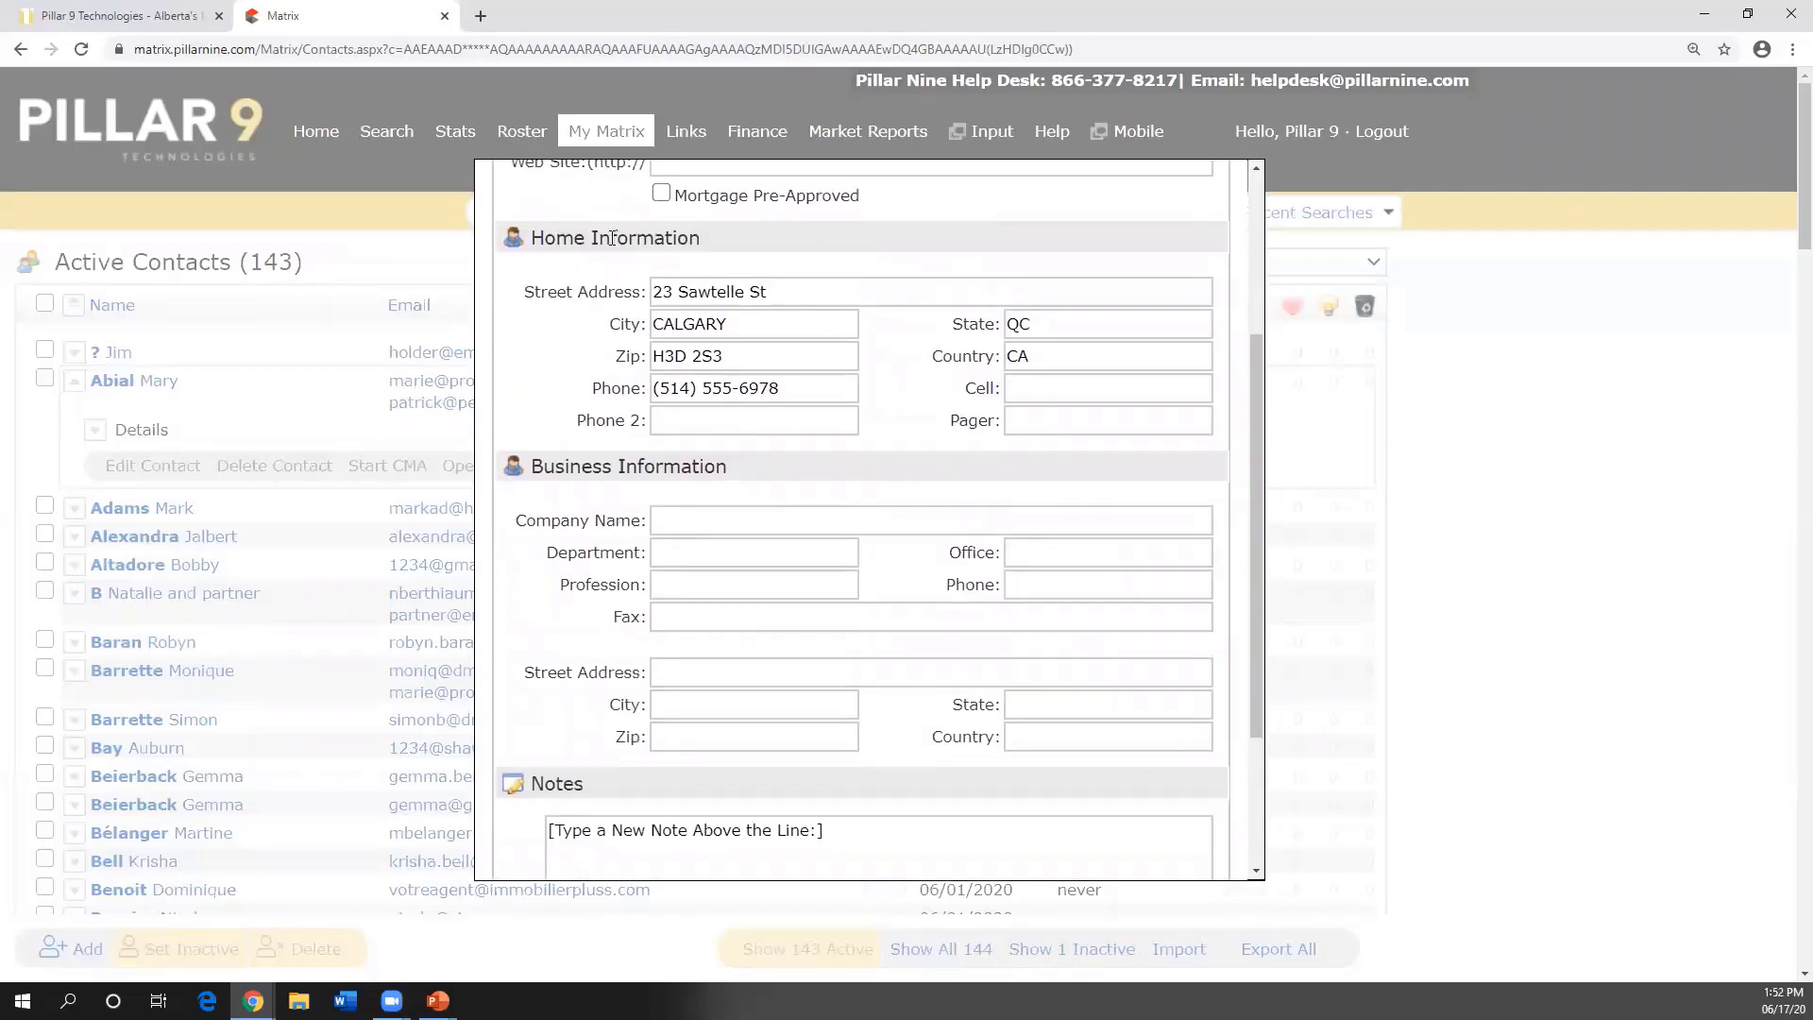
{"action": "scroll", "coordinate": [778, 425], "scroll_direction": "down", "scroll_amount": 1}
{"action": "scroll", "coordinate": [778, 425], "scroll_direction": "down", "scroll_amount": 1}
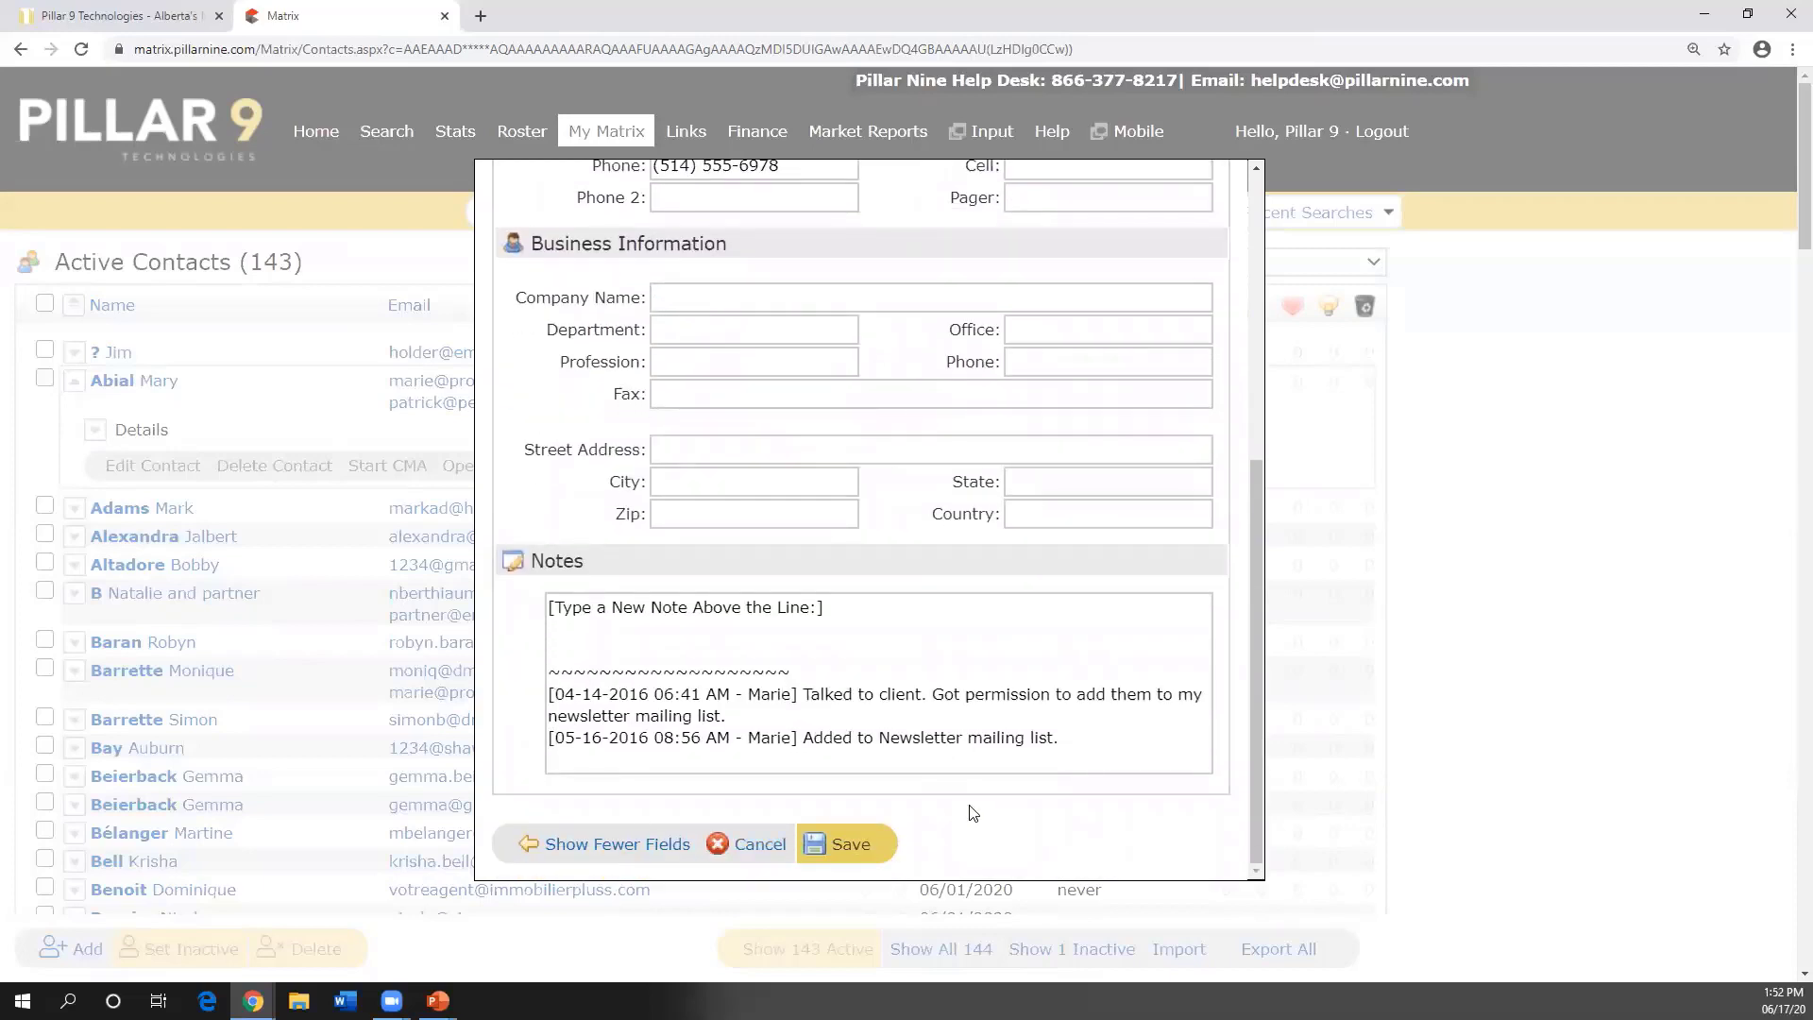
{"action": "left_click", "coordinate": [761, 842]}
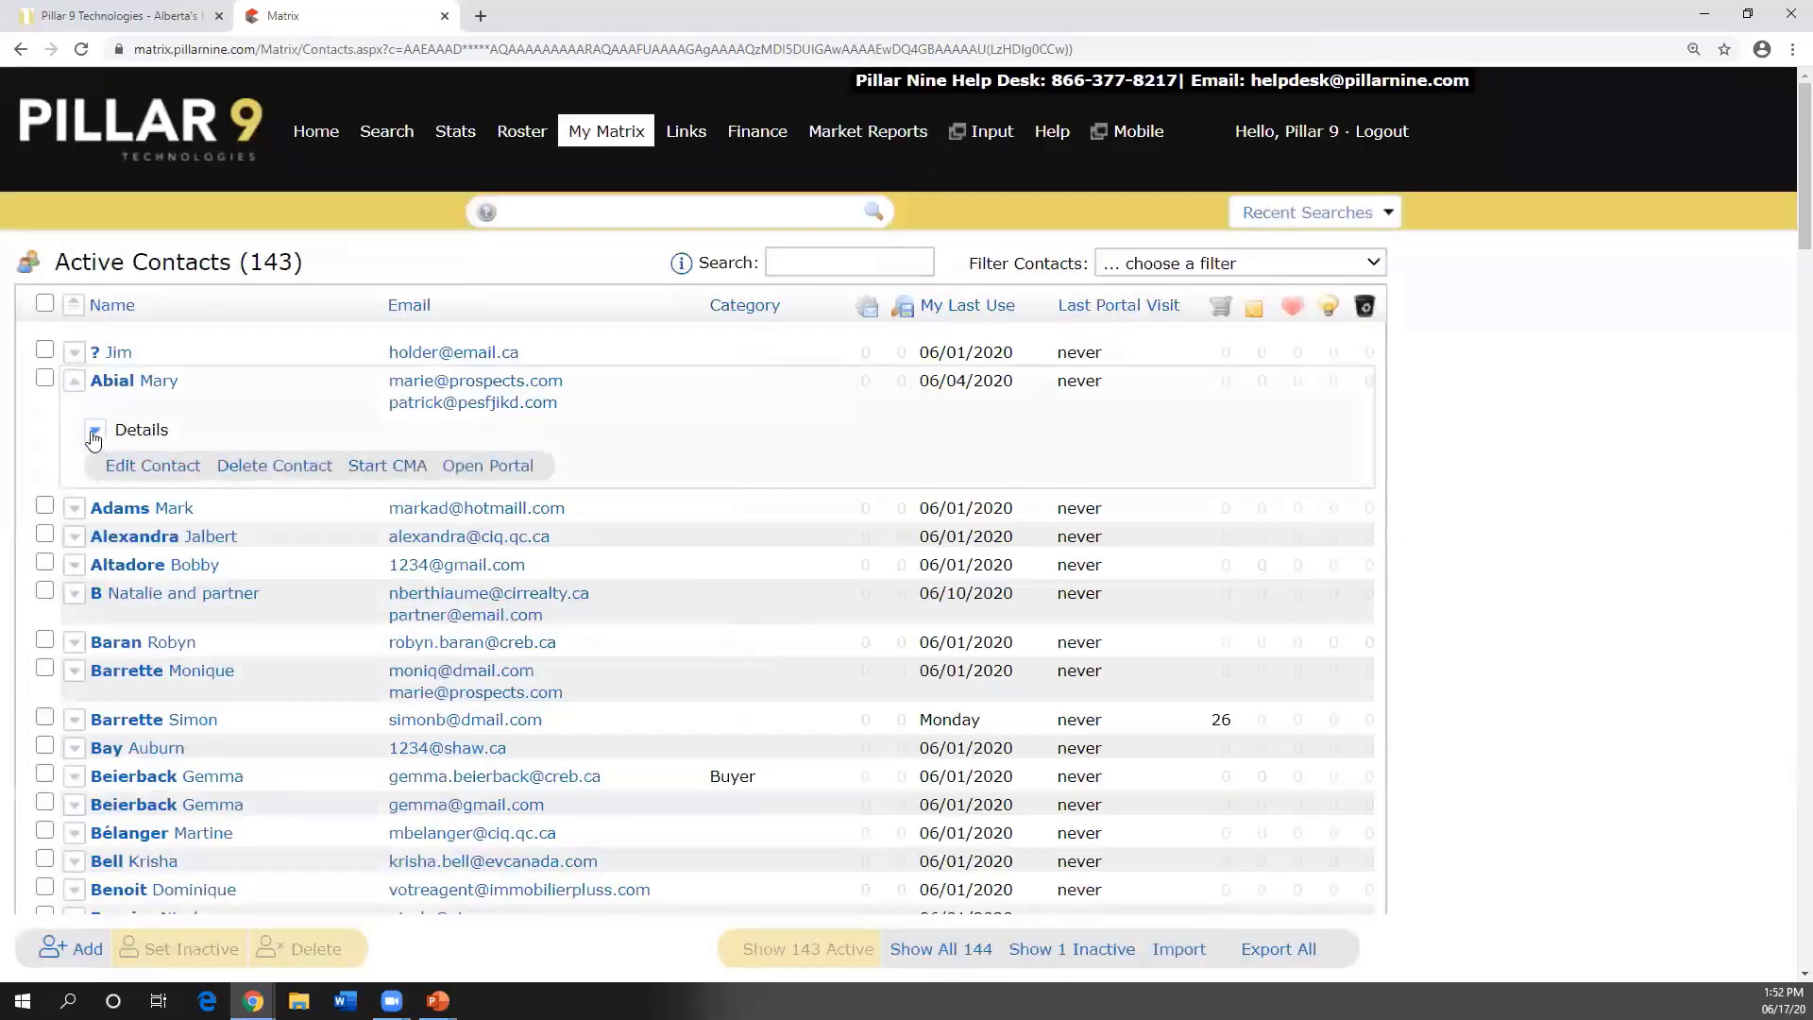
- Collapse the contact's action row and bring up the My Matrix page list
{"action": "left_click", "coordinate": [76, 384]}
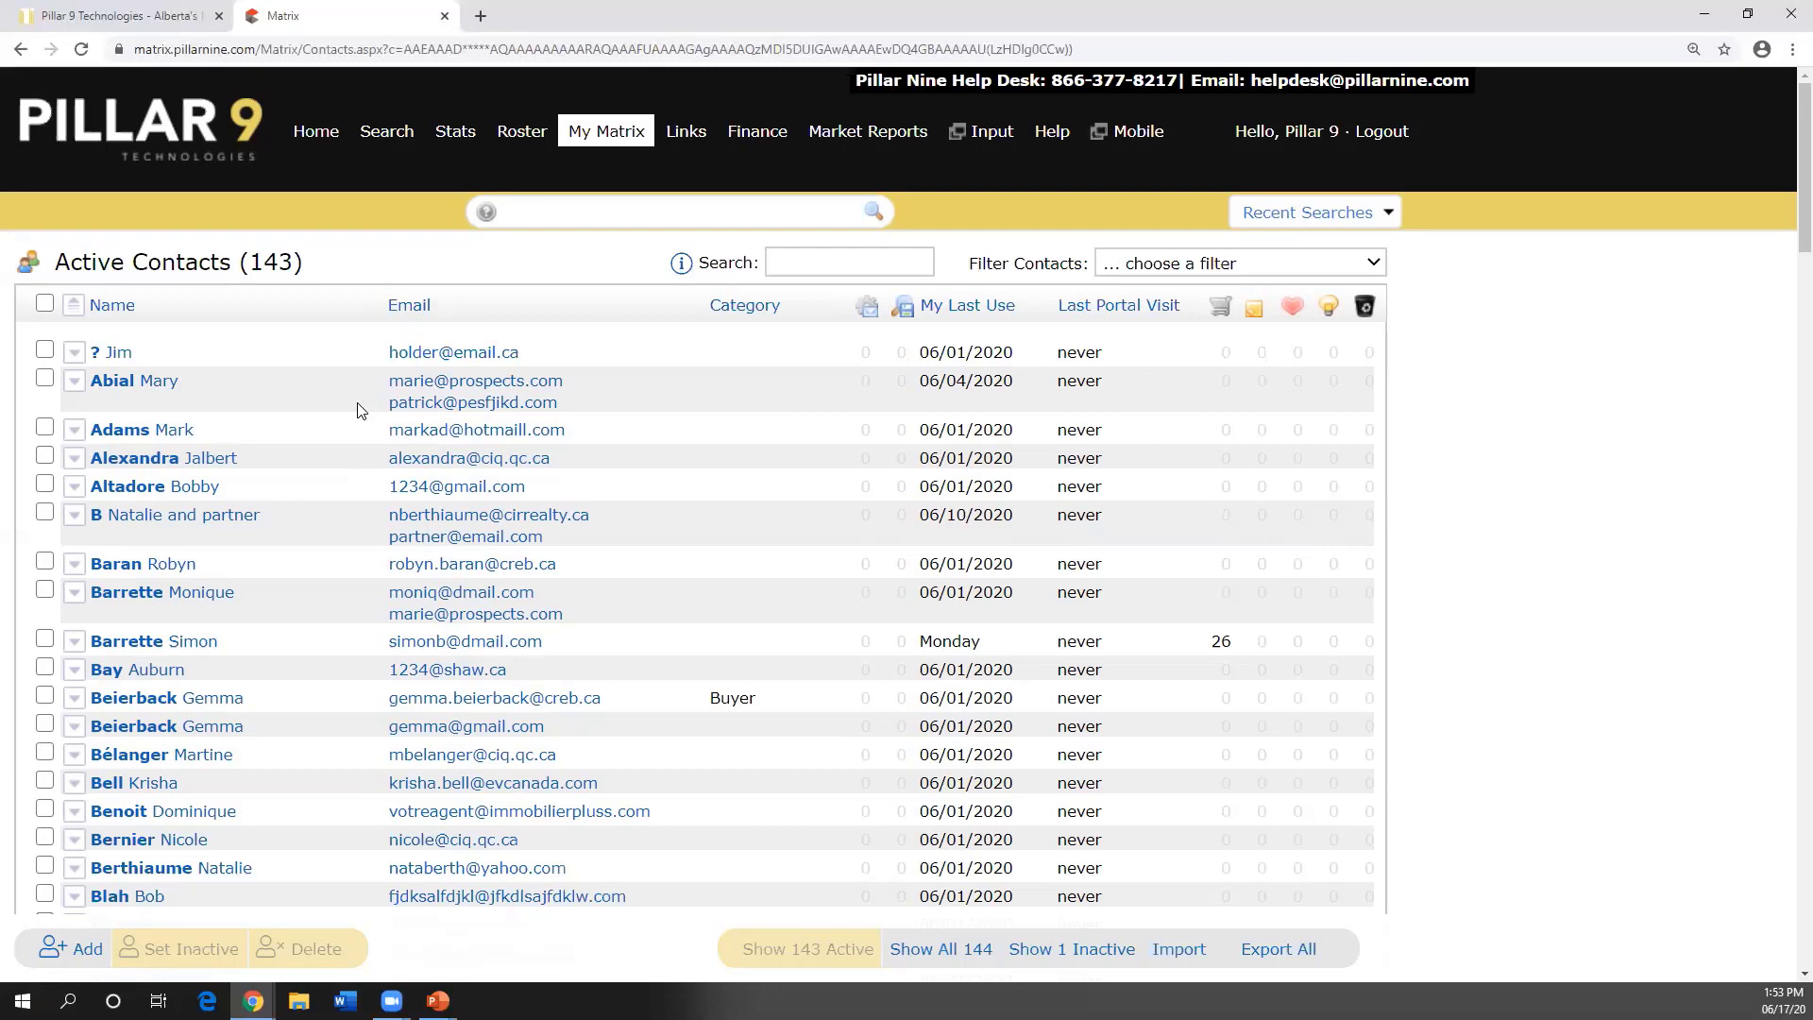
{"action": "mouse_move", "coordinate": [595, 147]}
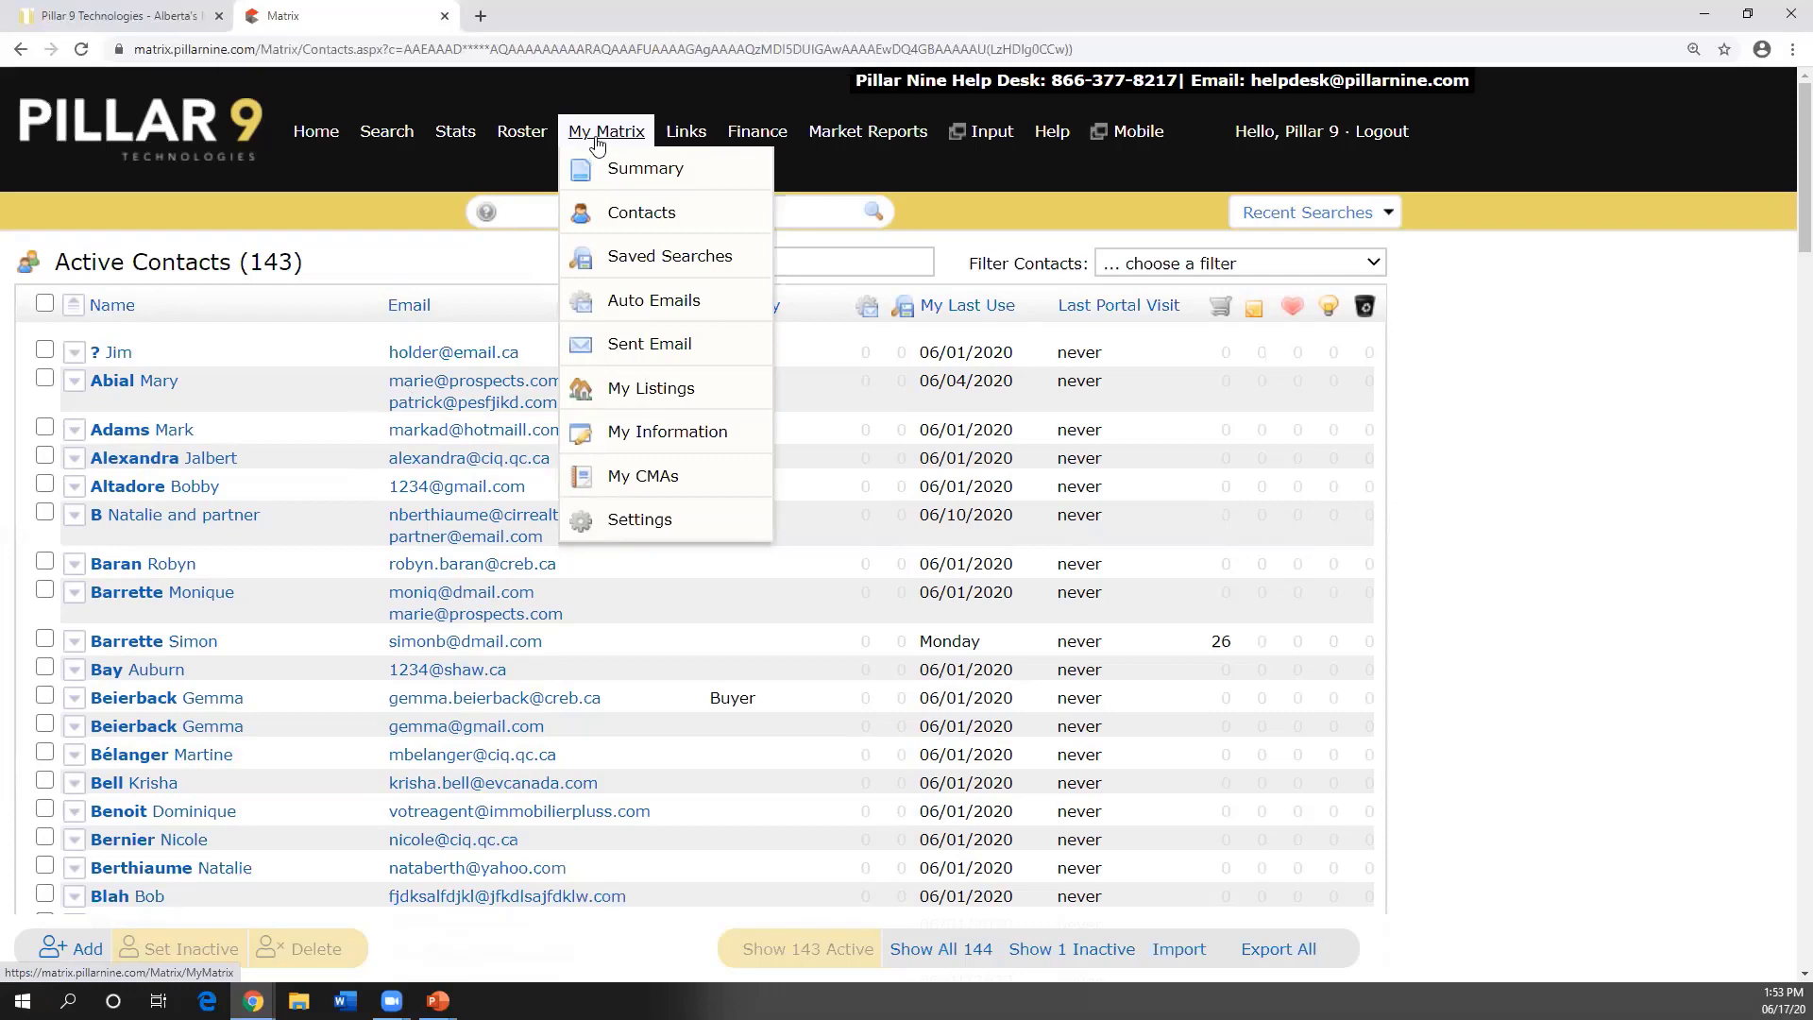
- Open Saved Searches and expand (Imported*) Apartments to reveal its criteria
{"action": "left_click", "coordinate": [633, 267]}
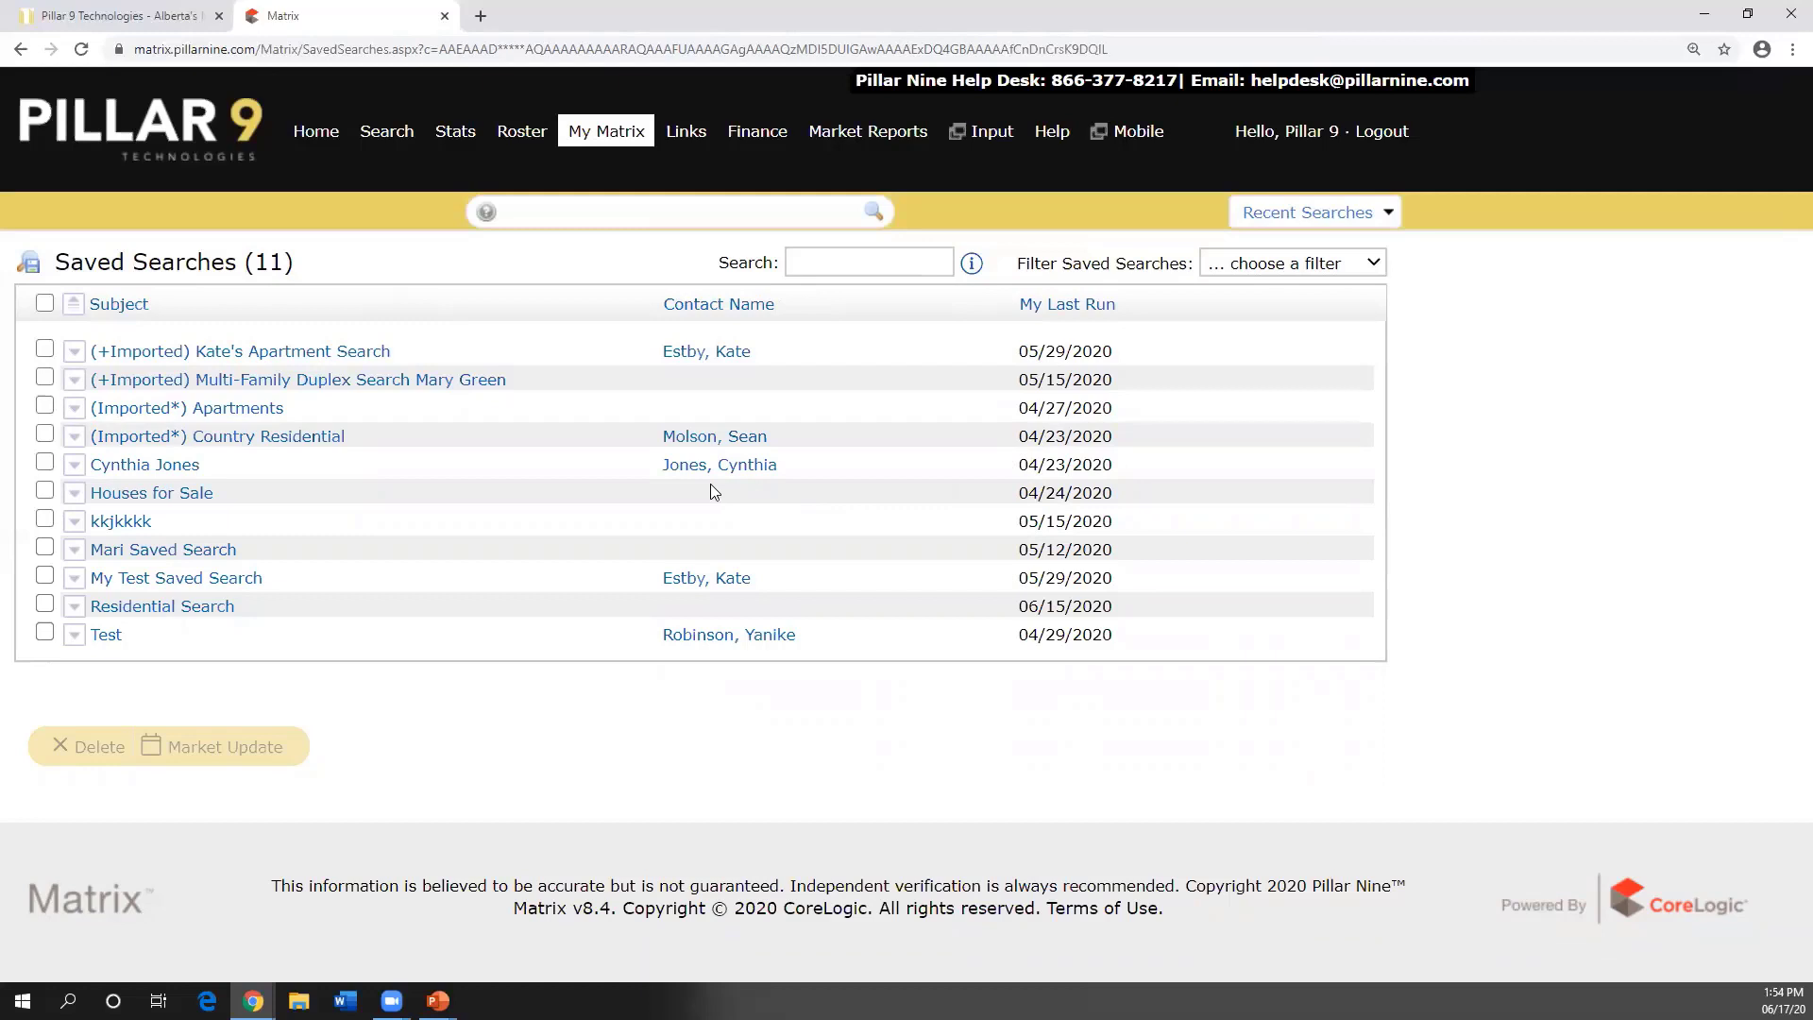
{"action": "left_click", "coordinate": [158, 415]}
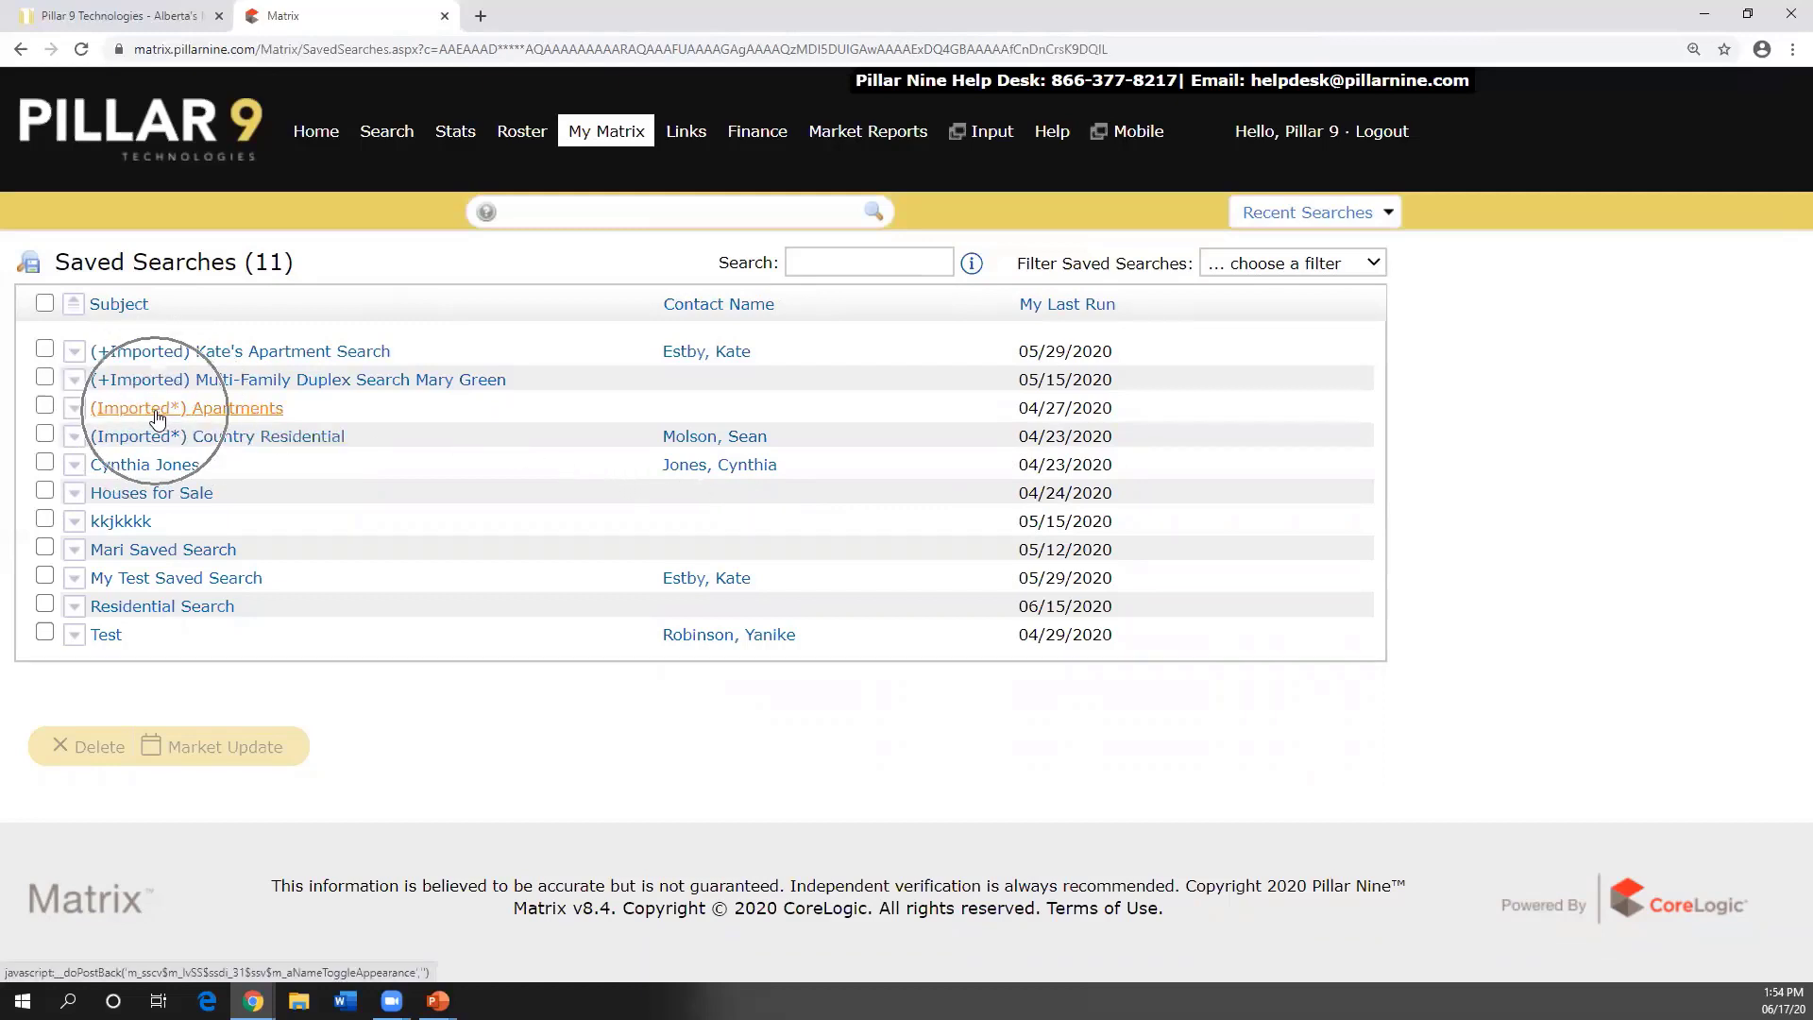
{"action": "key", "text": "ctrl"}
{"action": "key", "text": "ctrl"}
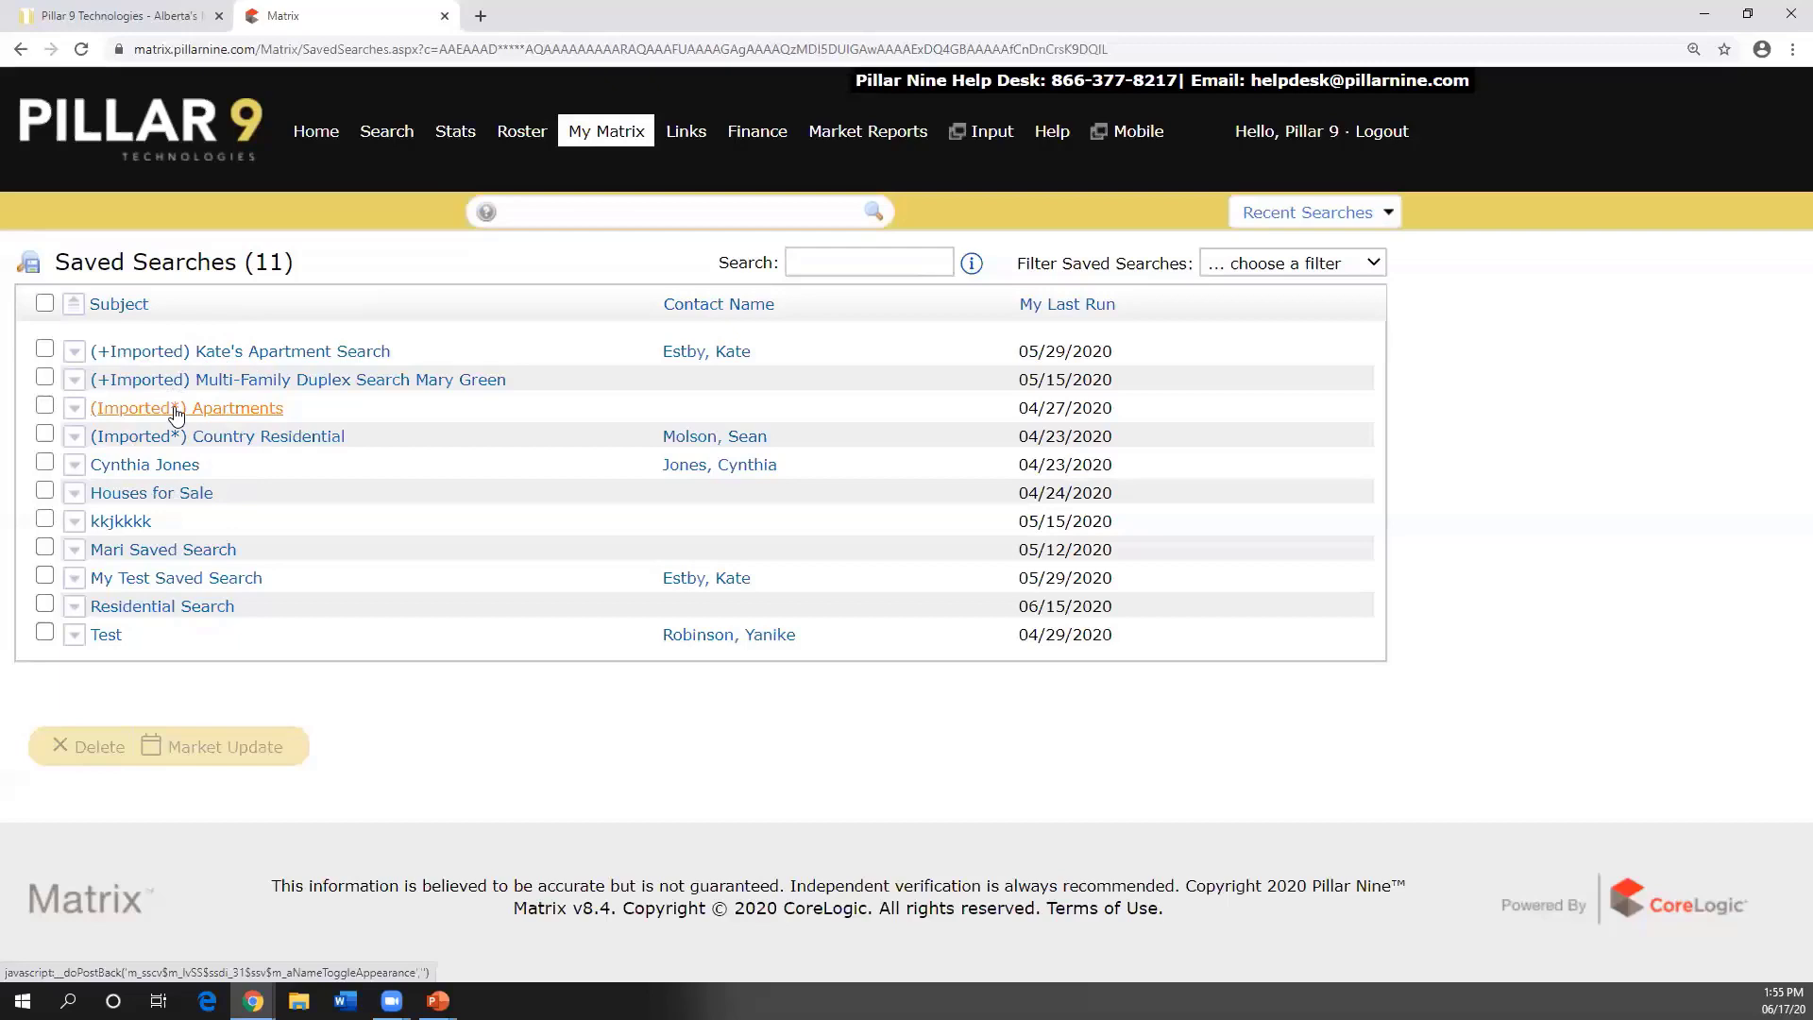
{"action": "left_click", "coordinate": [78, 409]}
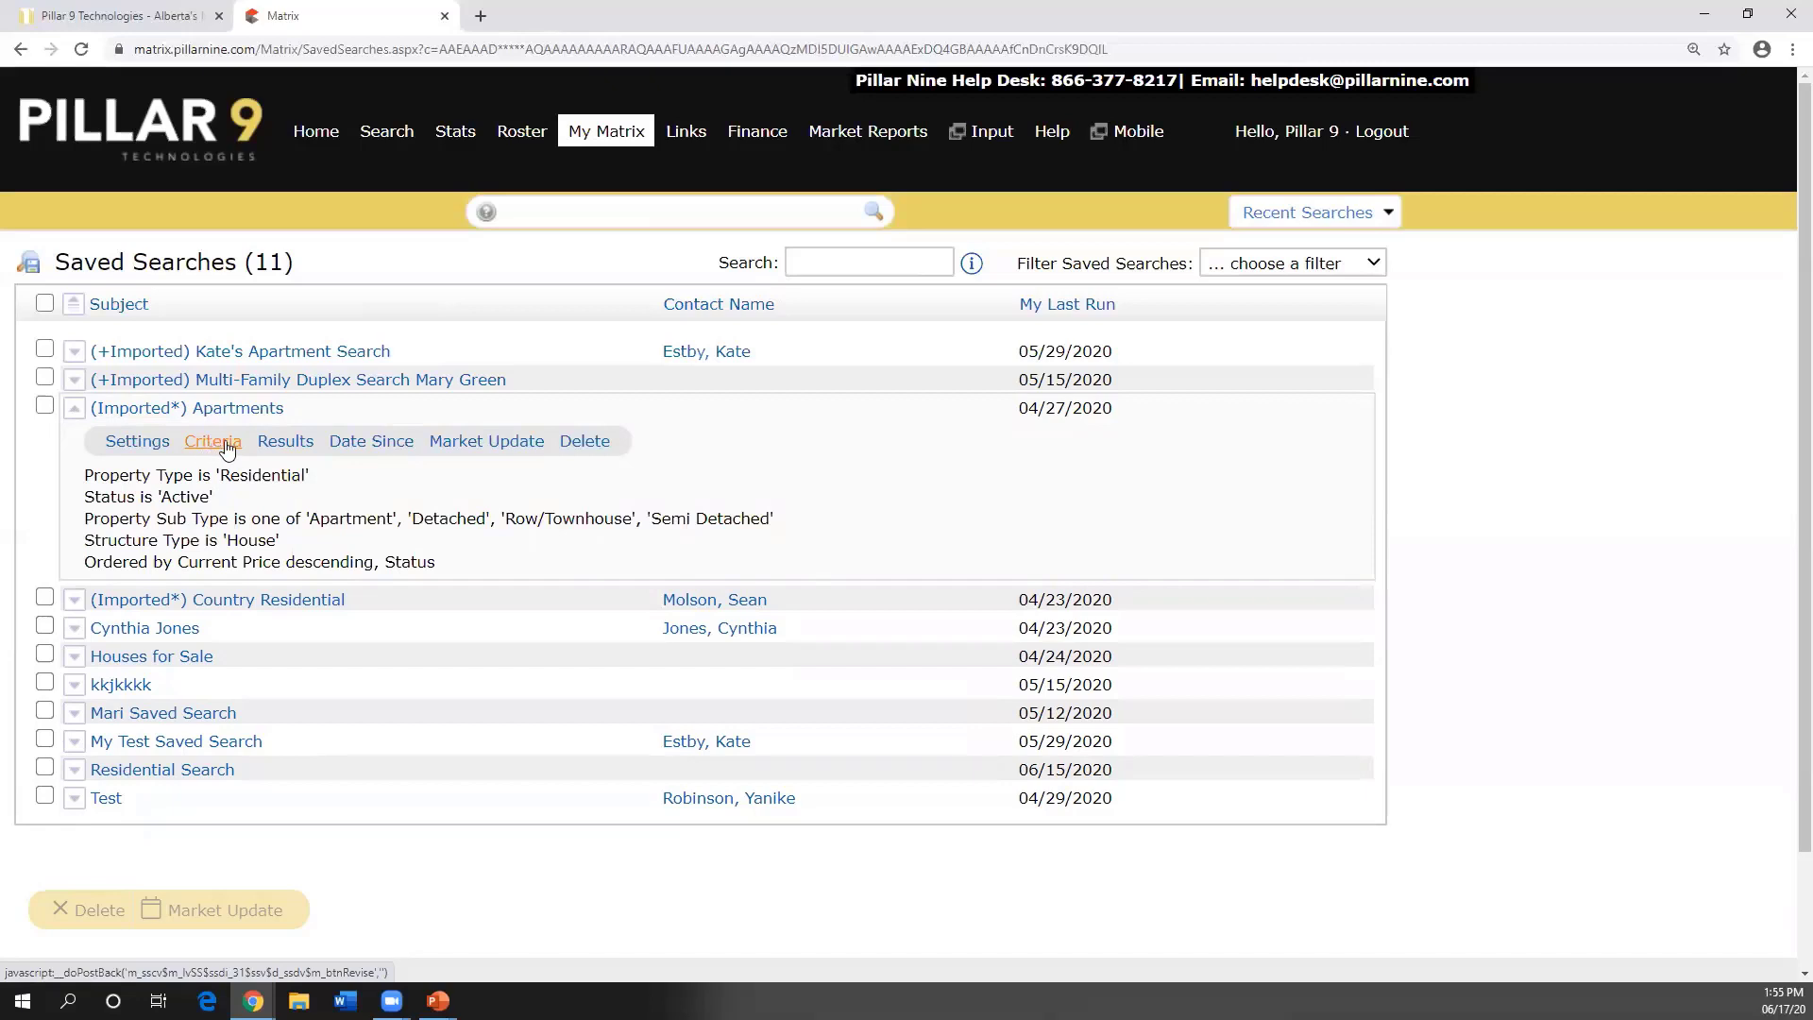
{"action": "left_click", "coordinate": [142, 444]}
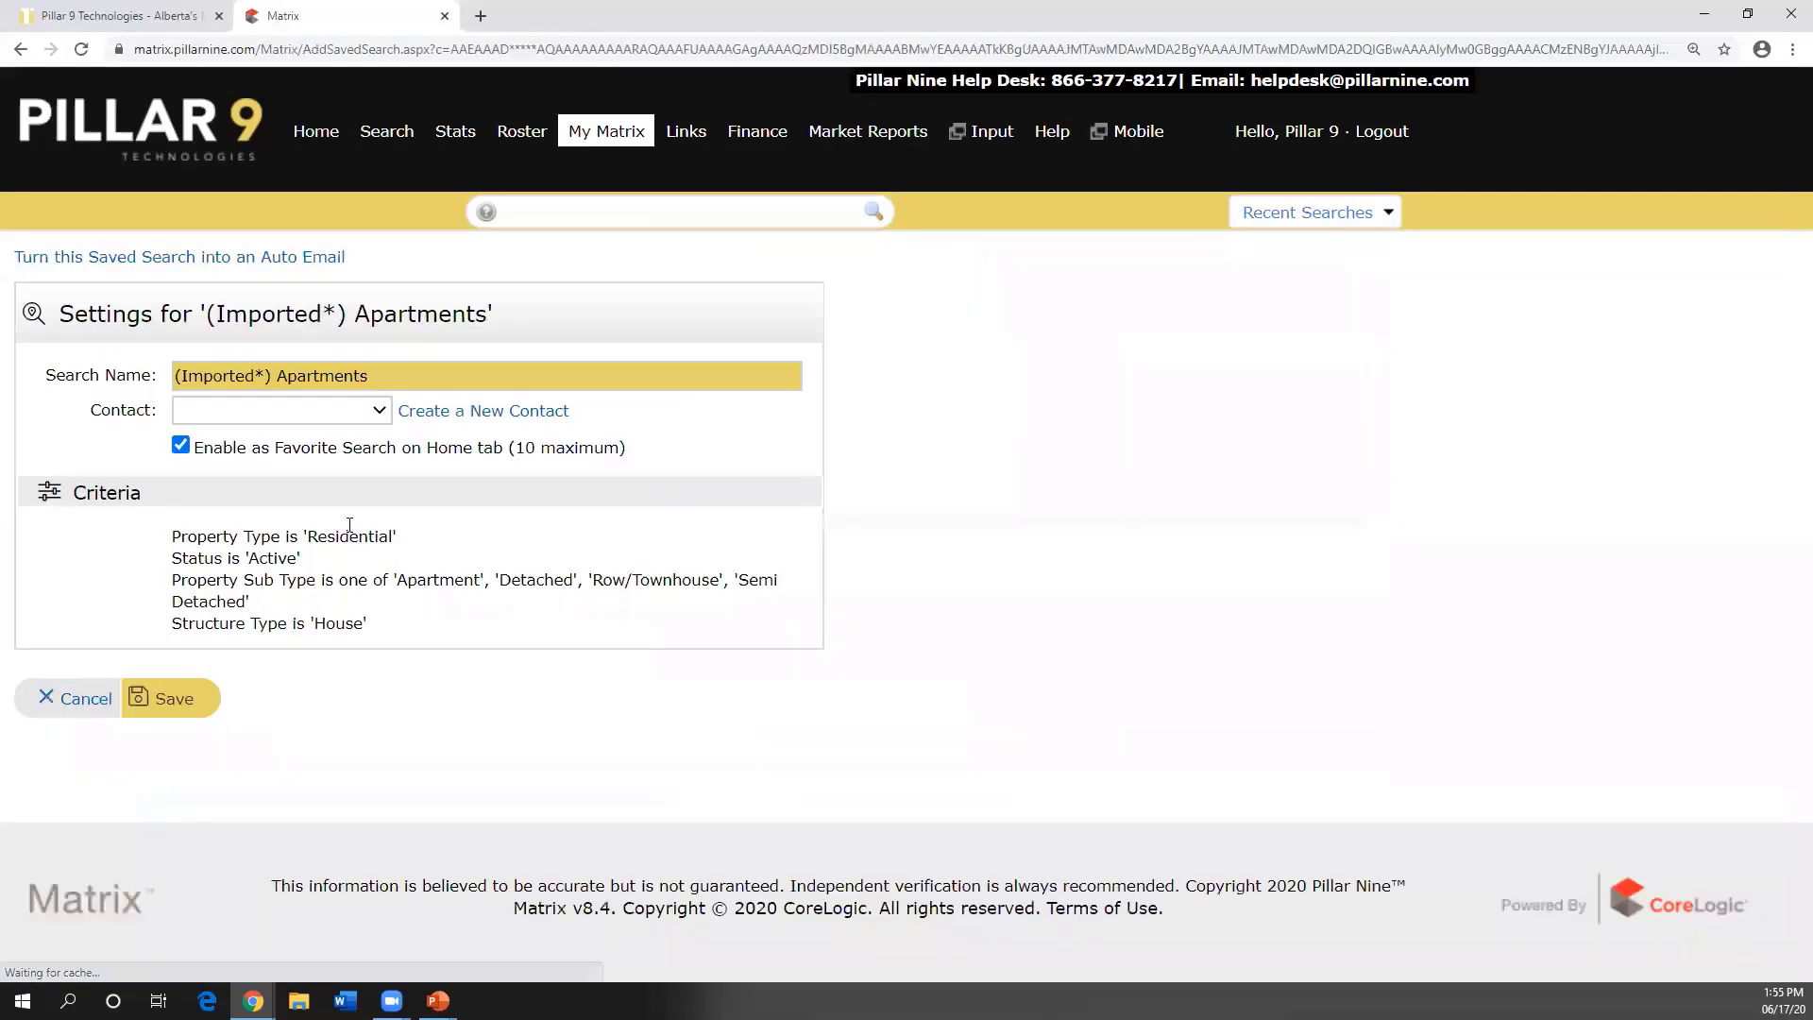
{"action": "left_click", "coordinate": [182, 452]}
{"action": "left_click", "coordinate": [182, 452]}
{"action": "left_click", "coordinate": [182, 452]}
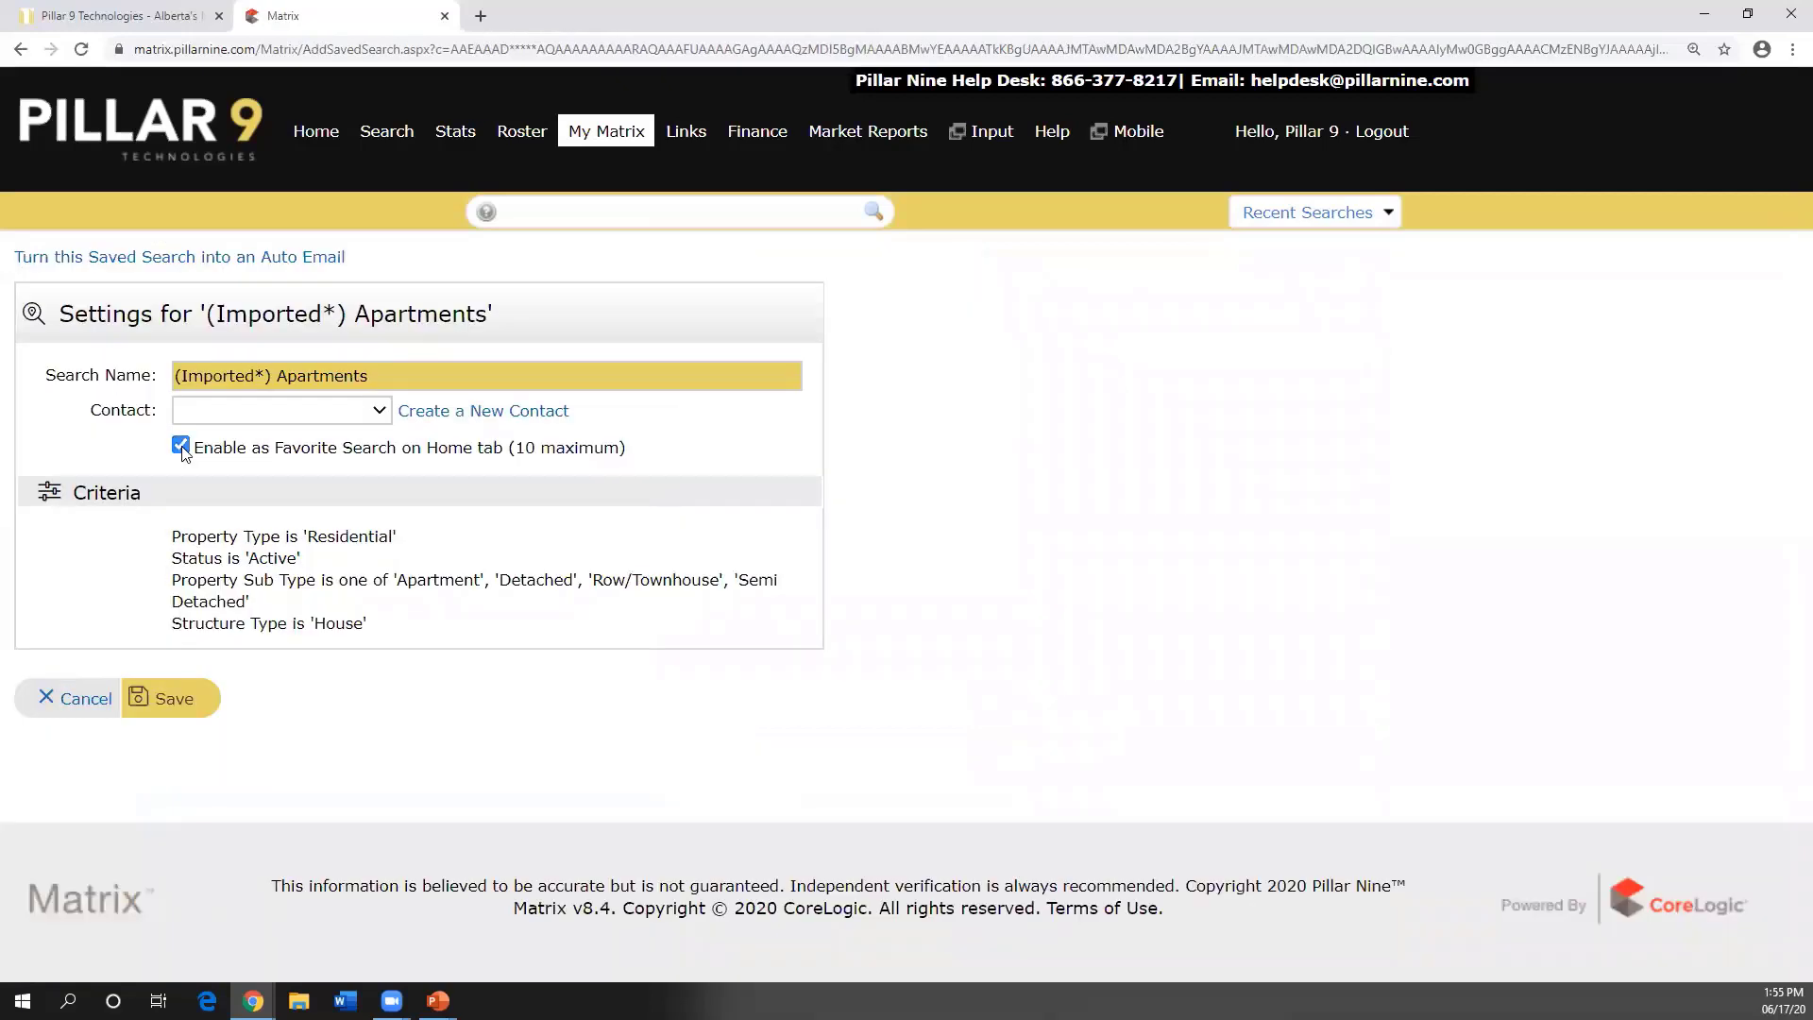
{"action": "left_click", "coordinate": [181, 446]}
{"action": "left_click", "coordinate": [180, 446]}
{"action": "left_click", "coordinate": [180, 446]}
{"action": "left_click", "coordinate": [182, 453]}
{"action": "left_click", "coordinate": [180, 447]}
{"action": "left_click", "coordinate": [181, 447]}
{"action": "left_click", "coordinate": [180, 447]}
{"action": "left_click", "coordinate": [74, 699]}
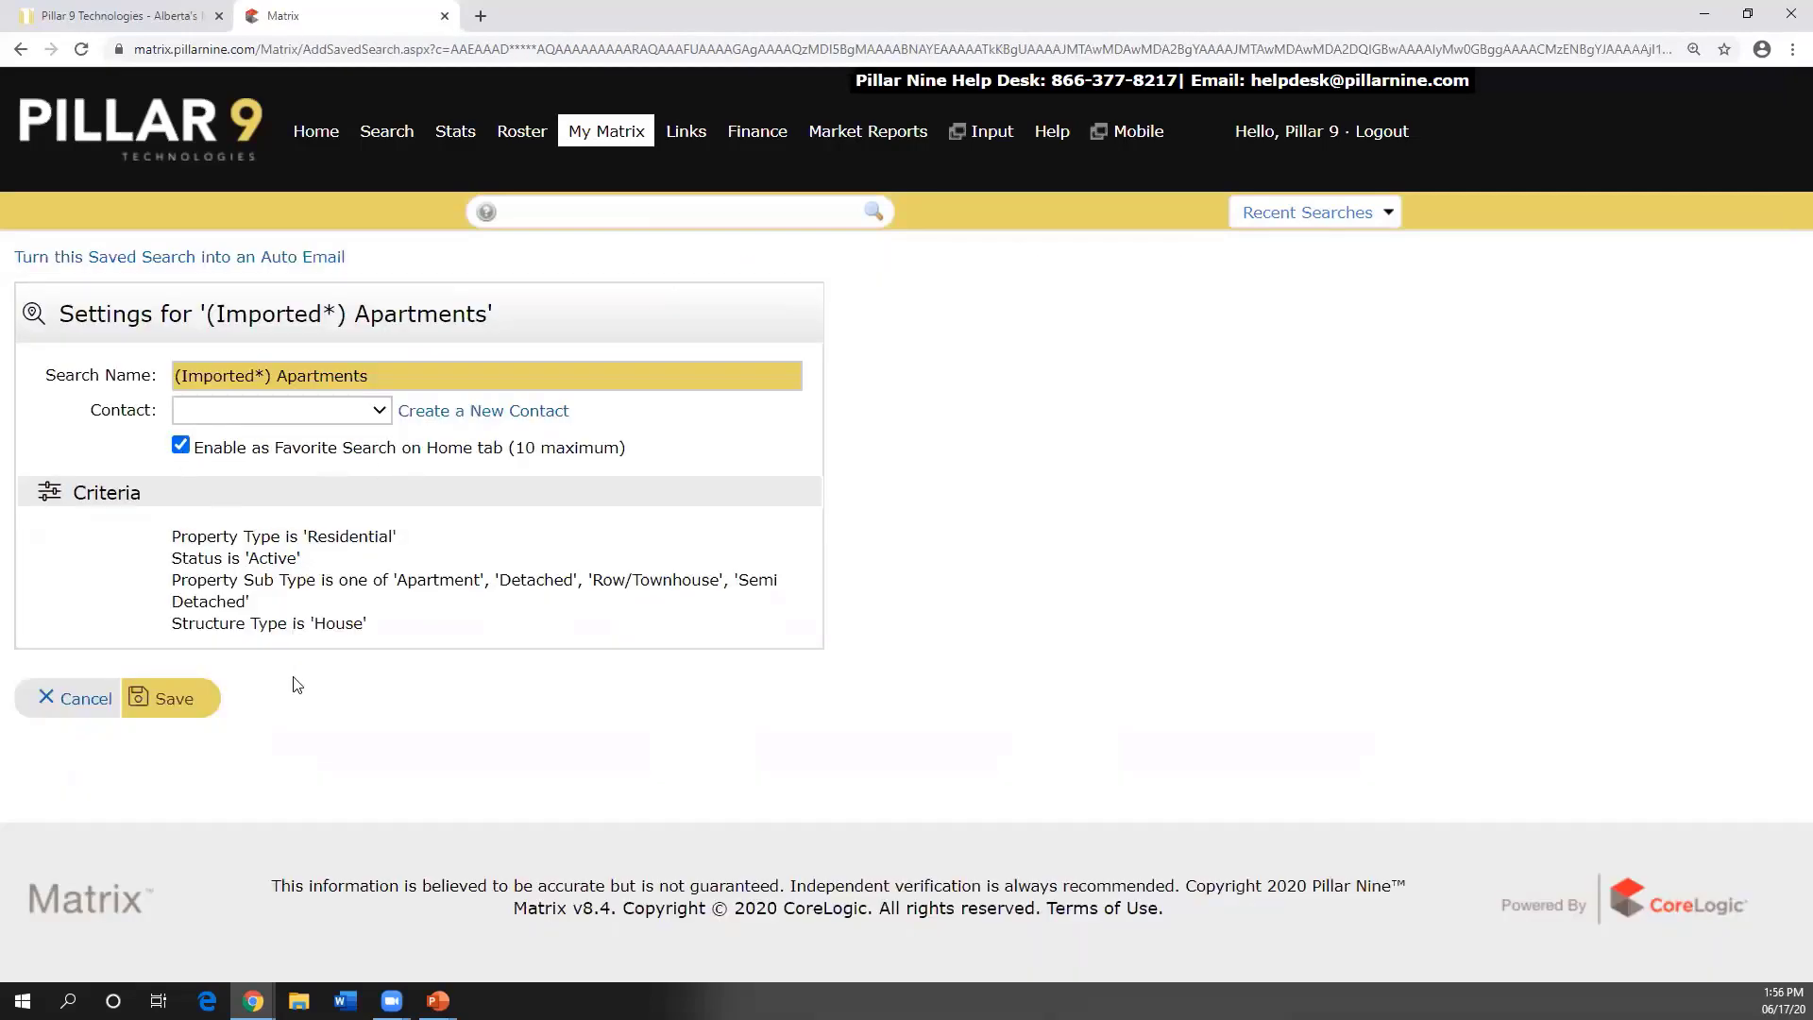
{"action": "left_click", "coordinate": [68, 710]}
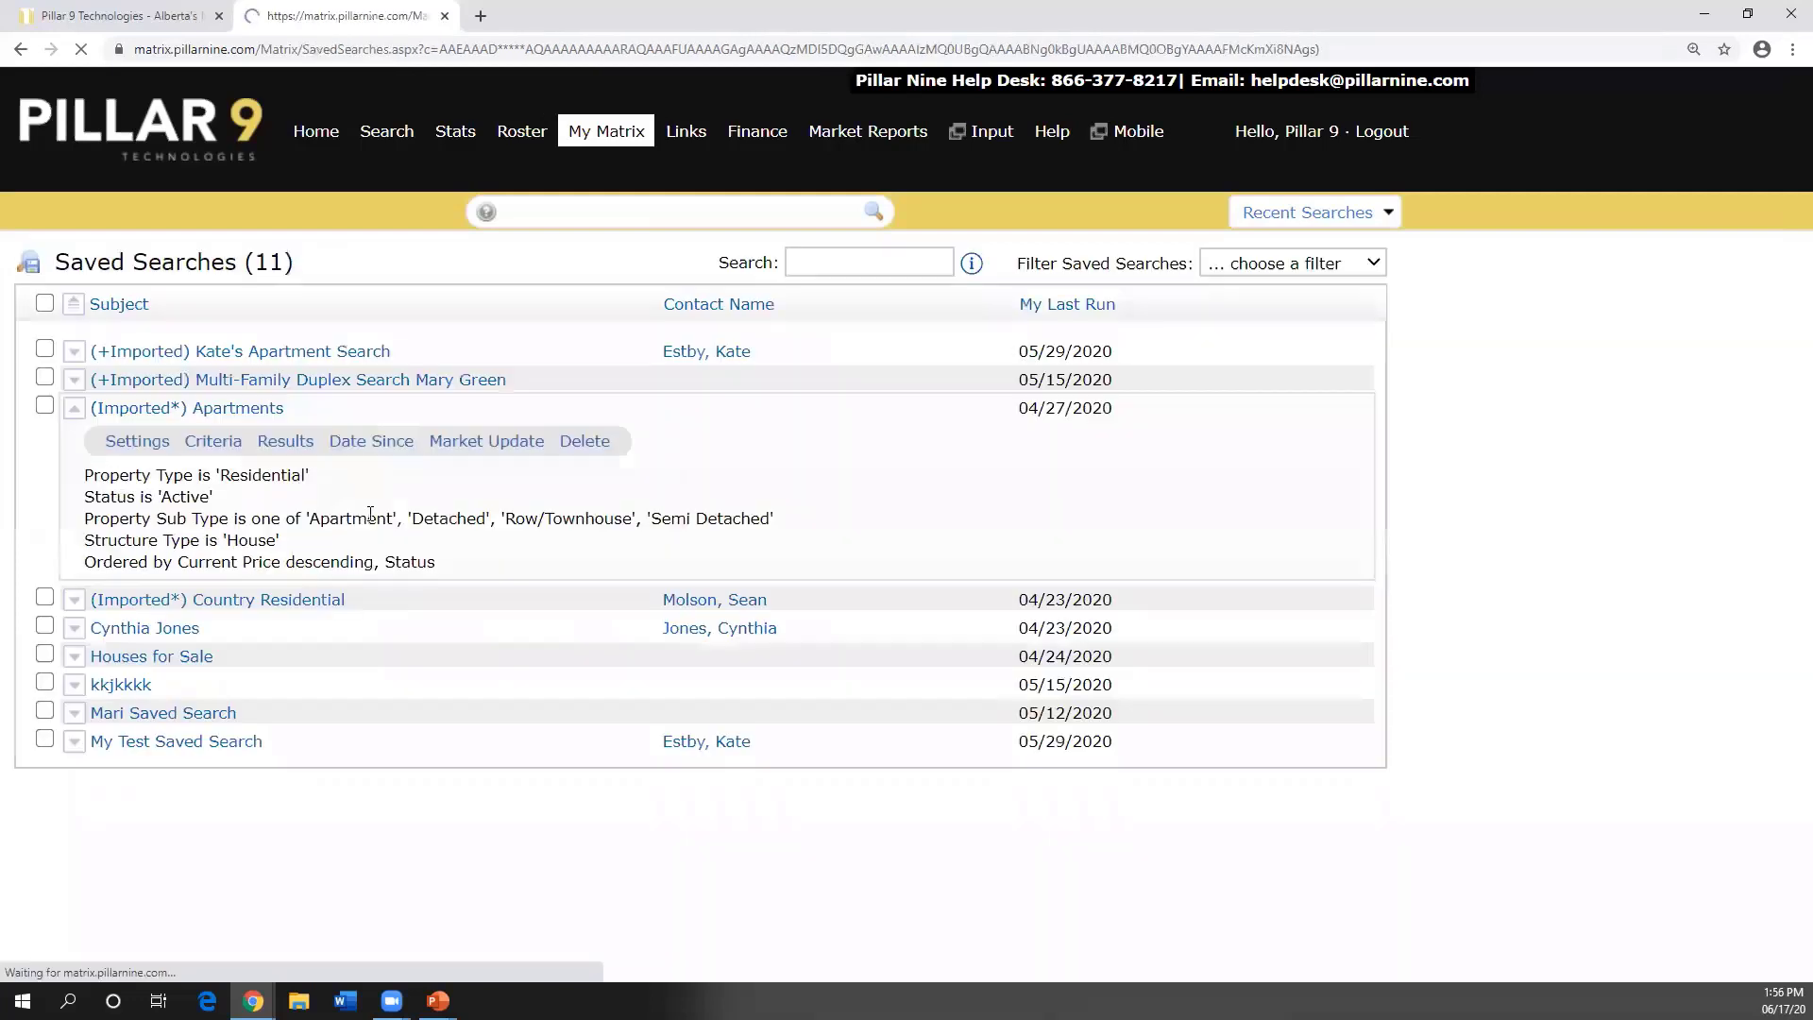
- Collapse the (Imported*) Apartments details so all eleven searches show as single rows
{"action": "left_click", "coordinate": [74, 407]}
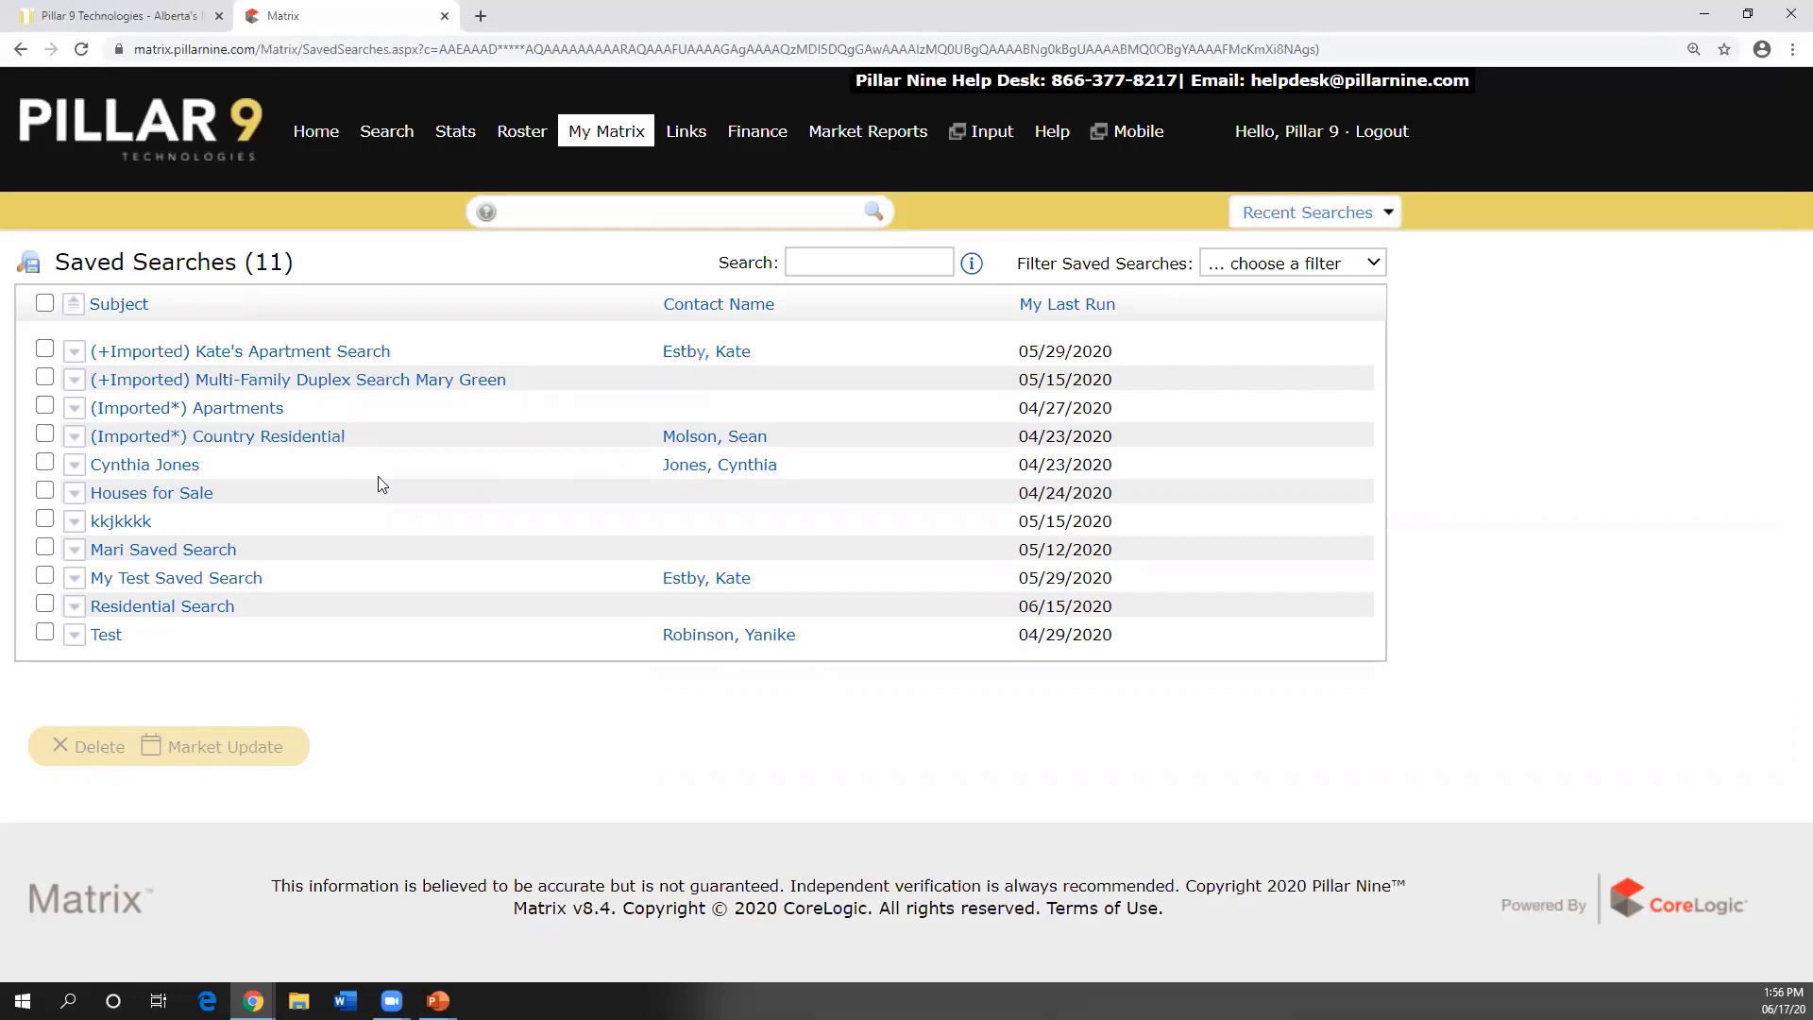
{"action": "mouse_move", "coordinate": [599, 137]}
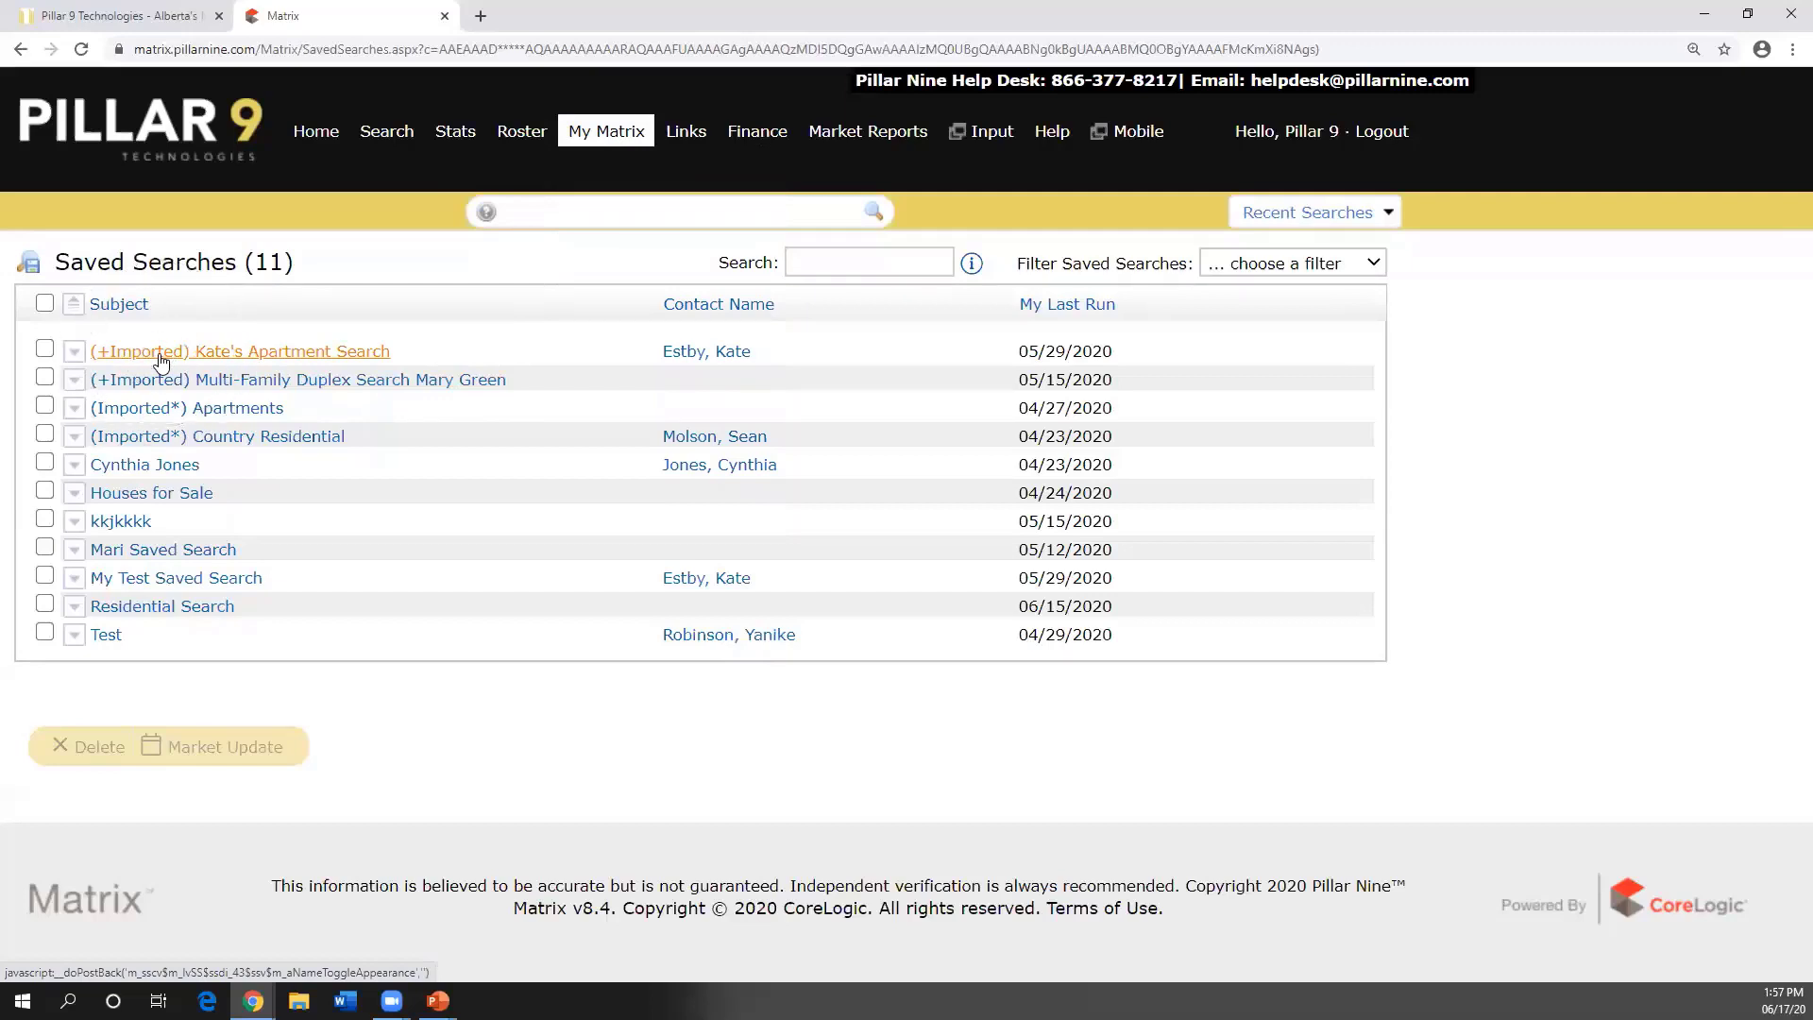
- Expand the imported apartment saved search (Residential, Active, Apartment) and open its settings
{"action": "left_click", "coordinate": [76, 356]}
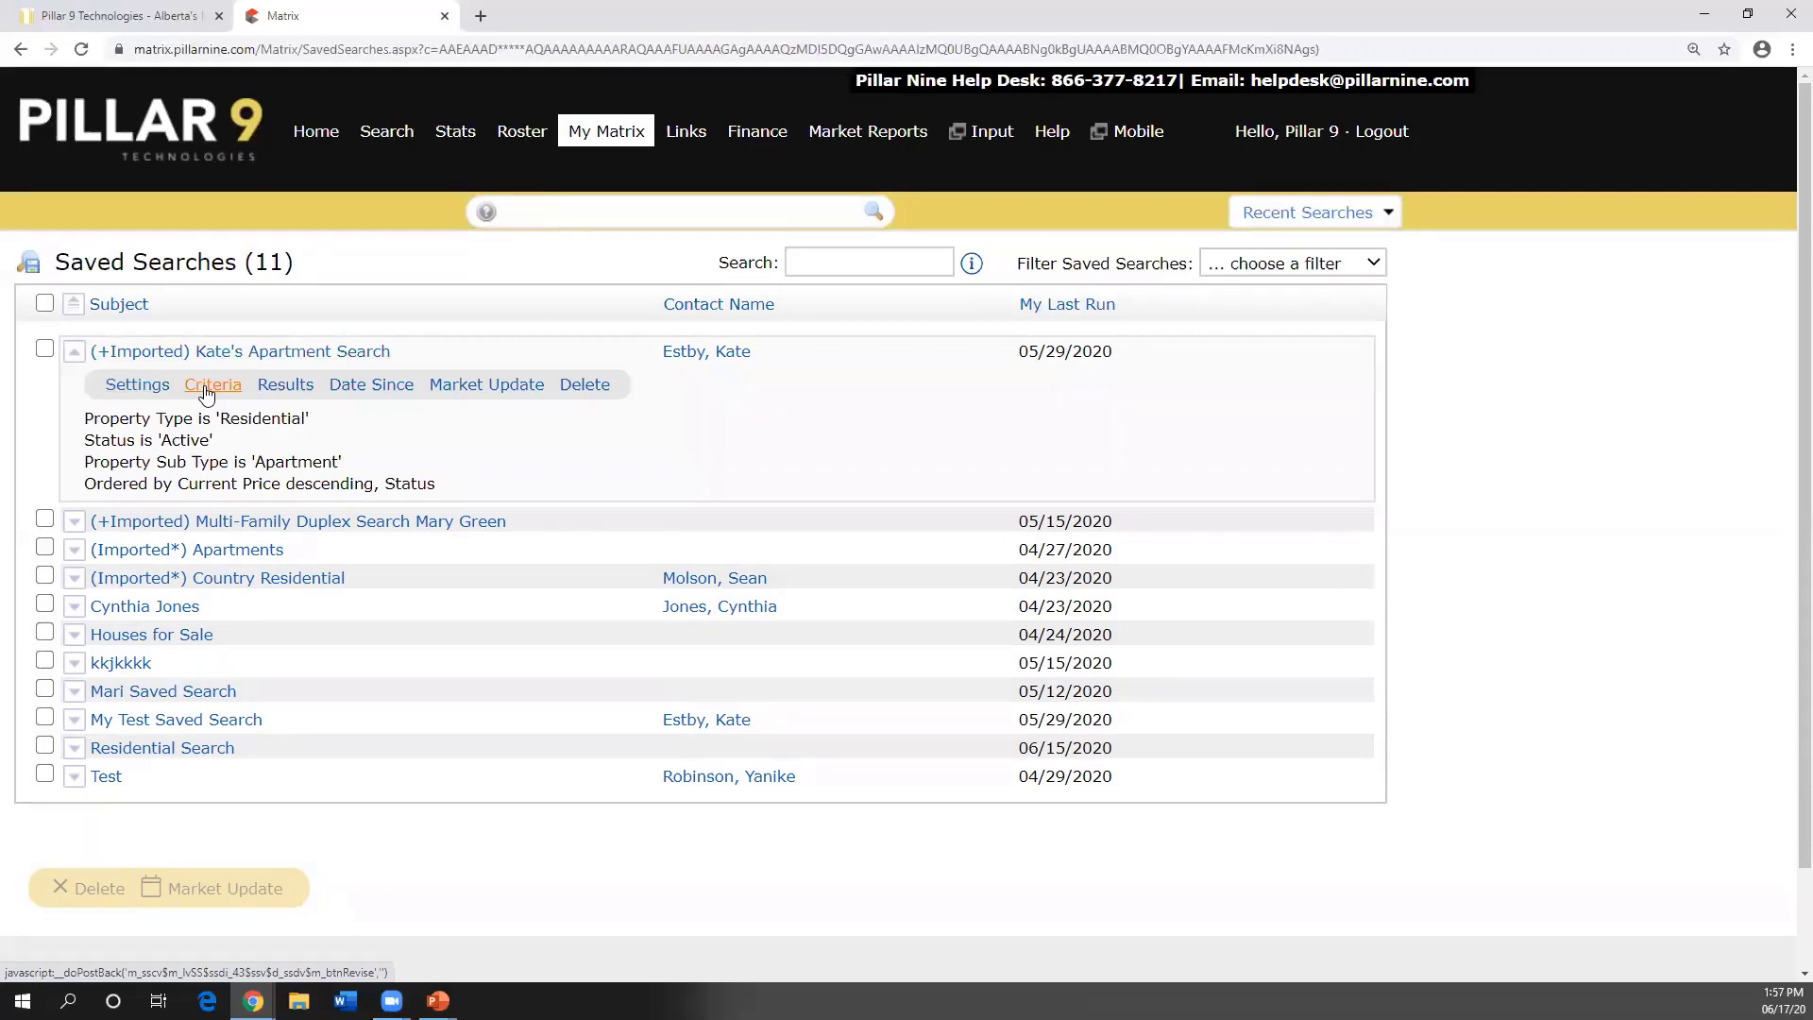
{"action": "left_click", "coordinate": [131, 390]}
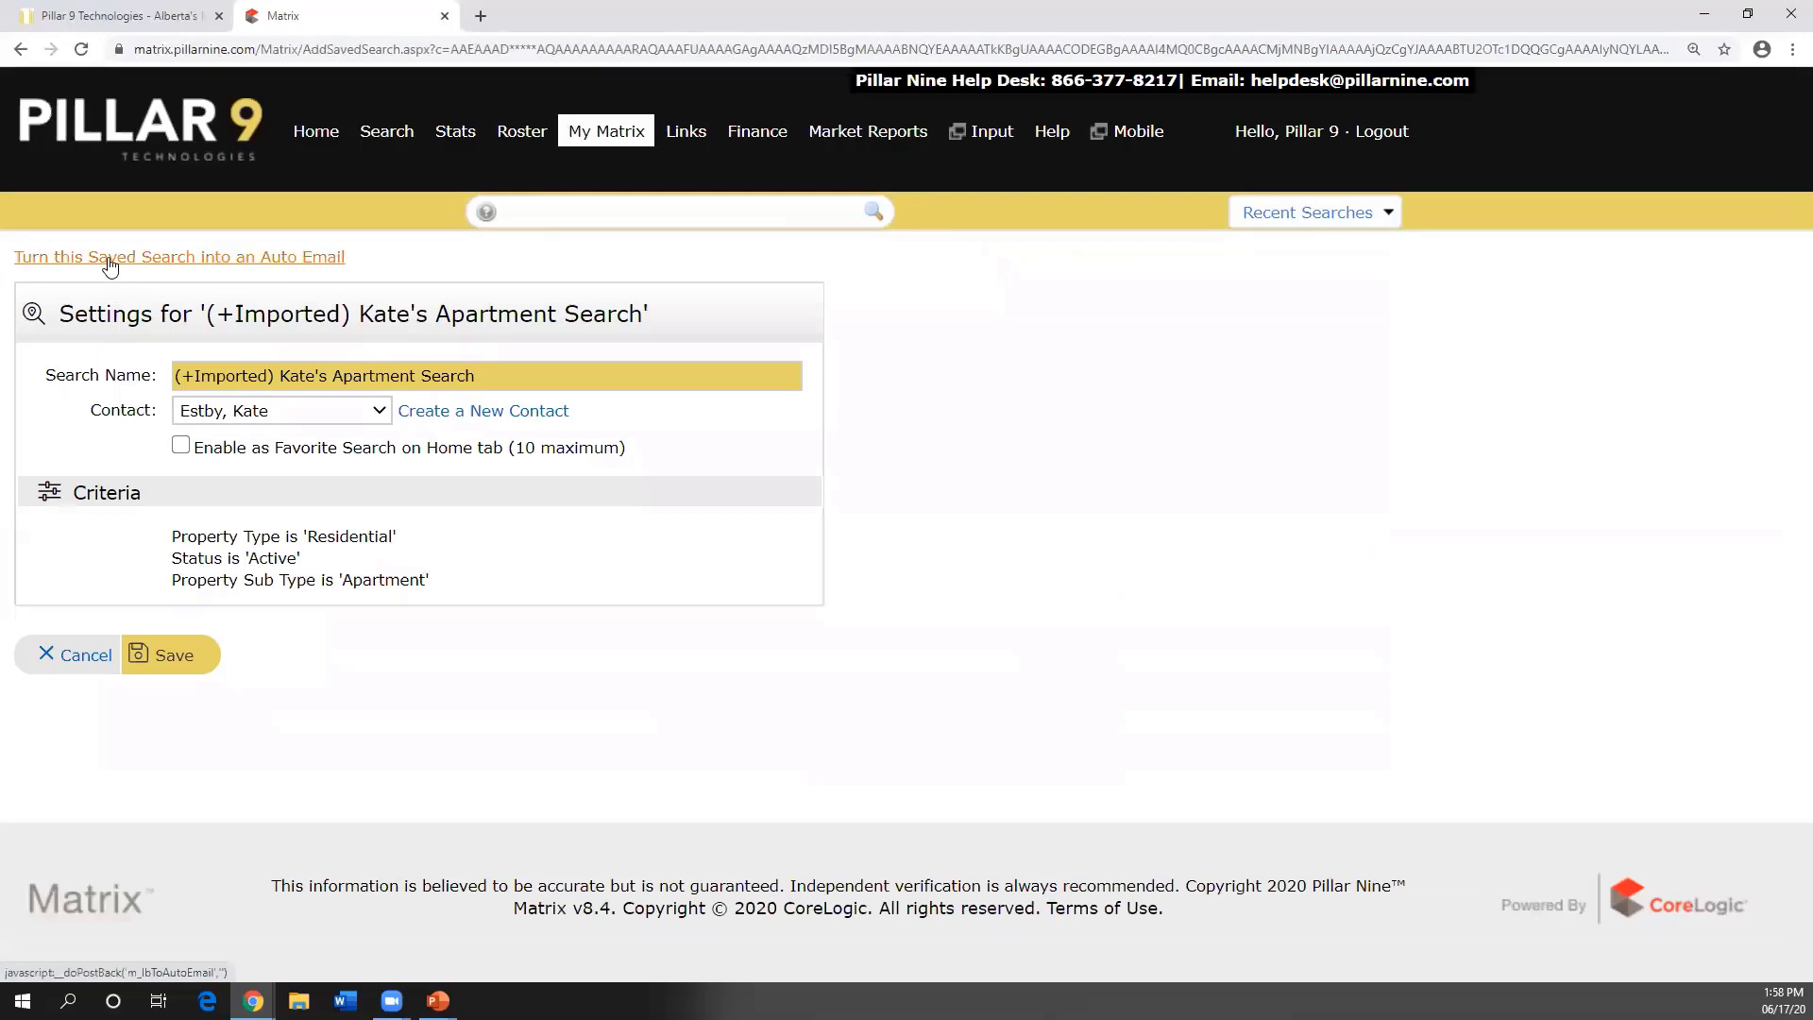
- Make the apartment search a daily morning auto email, leaving the subject blank, and save it
{"action": "left_click", "coordinate": [110, 262]}
{"action": "scroll", "coordinate": [330, 413], "scroll_direction": "down", "scroll_amount": 1}
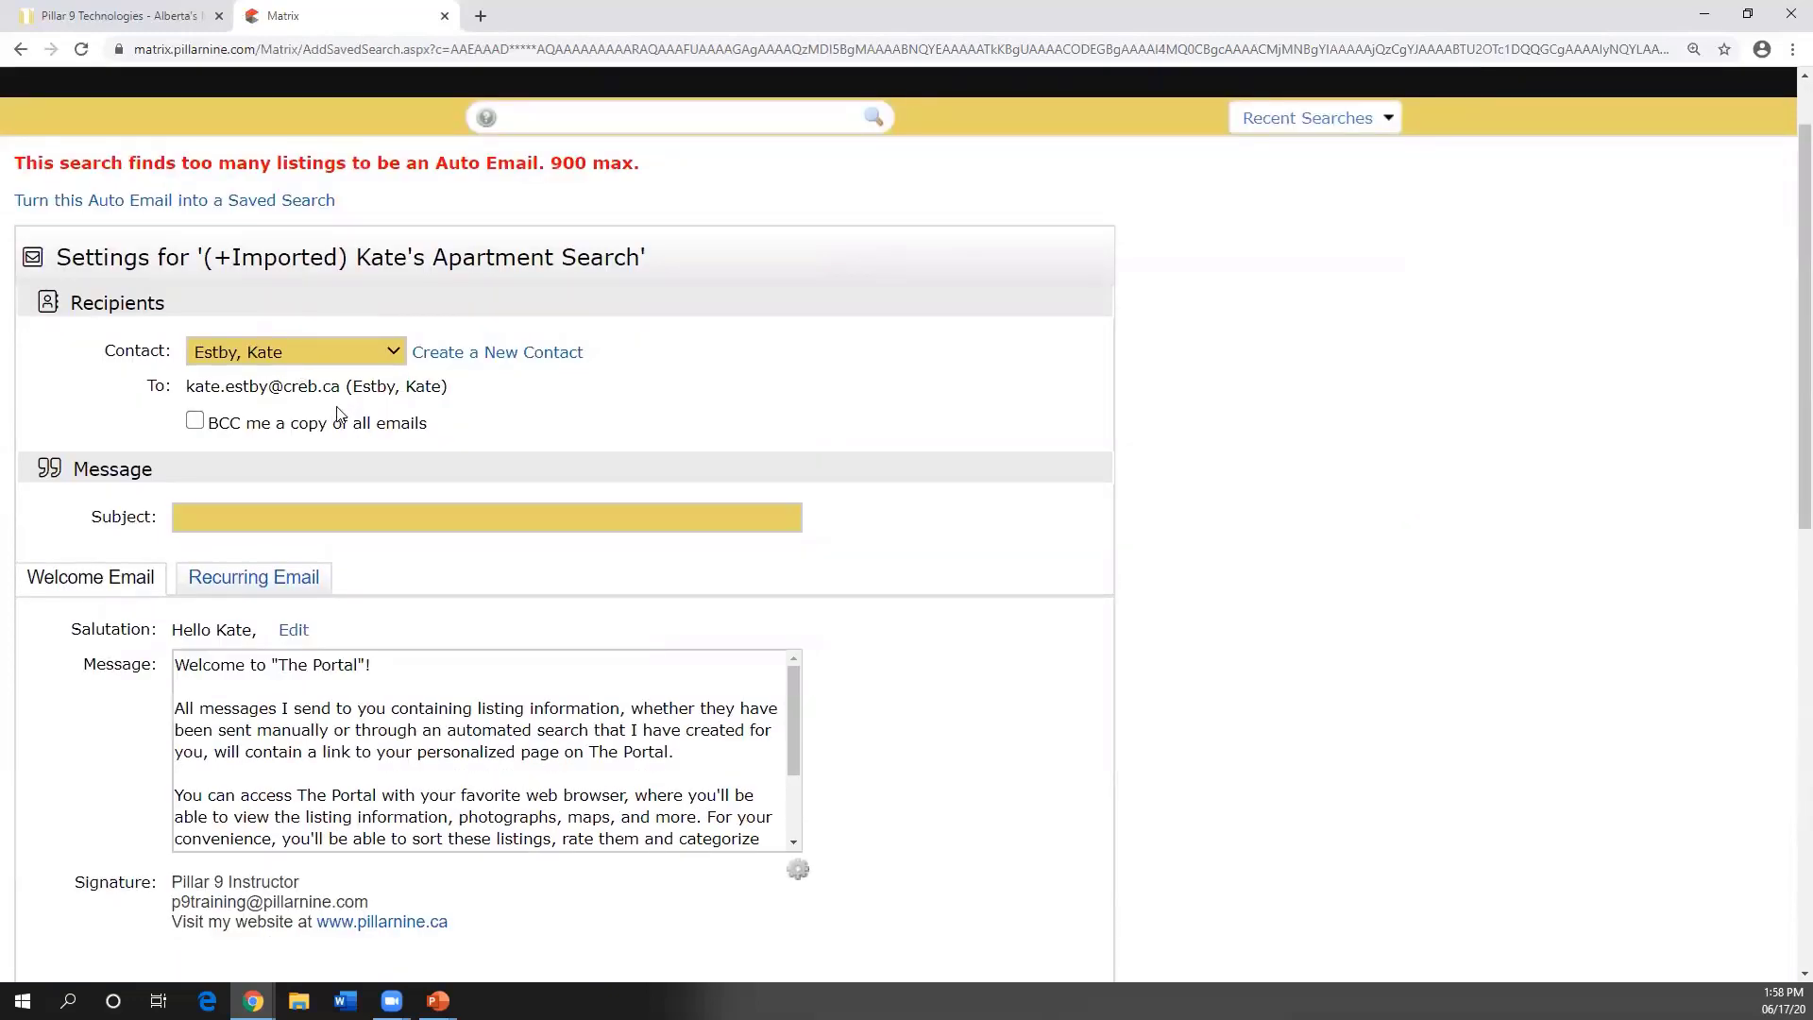
{"action": "scroll", "coordinate": [311, 417], "scroll_direction": "down", "scroll_amount": 1}
{"action": "left_click", "coordinate": [279, 422]}
{"action": "left_click", "coordinate": [481, 502]}
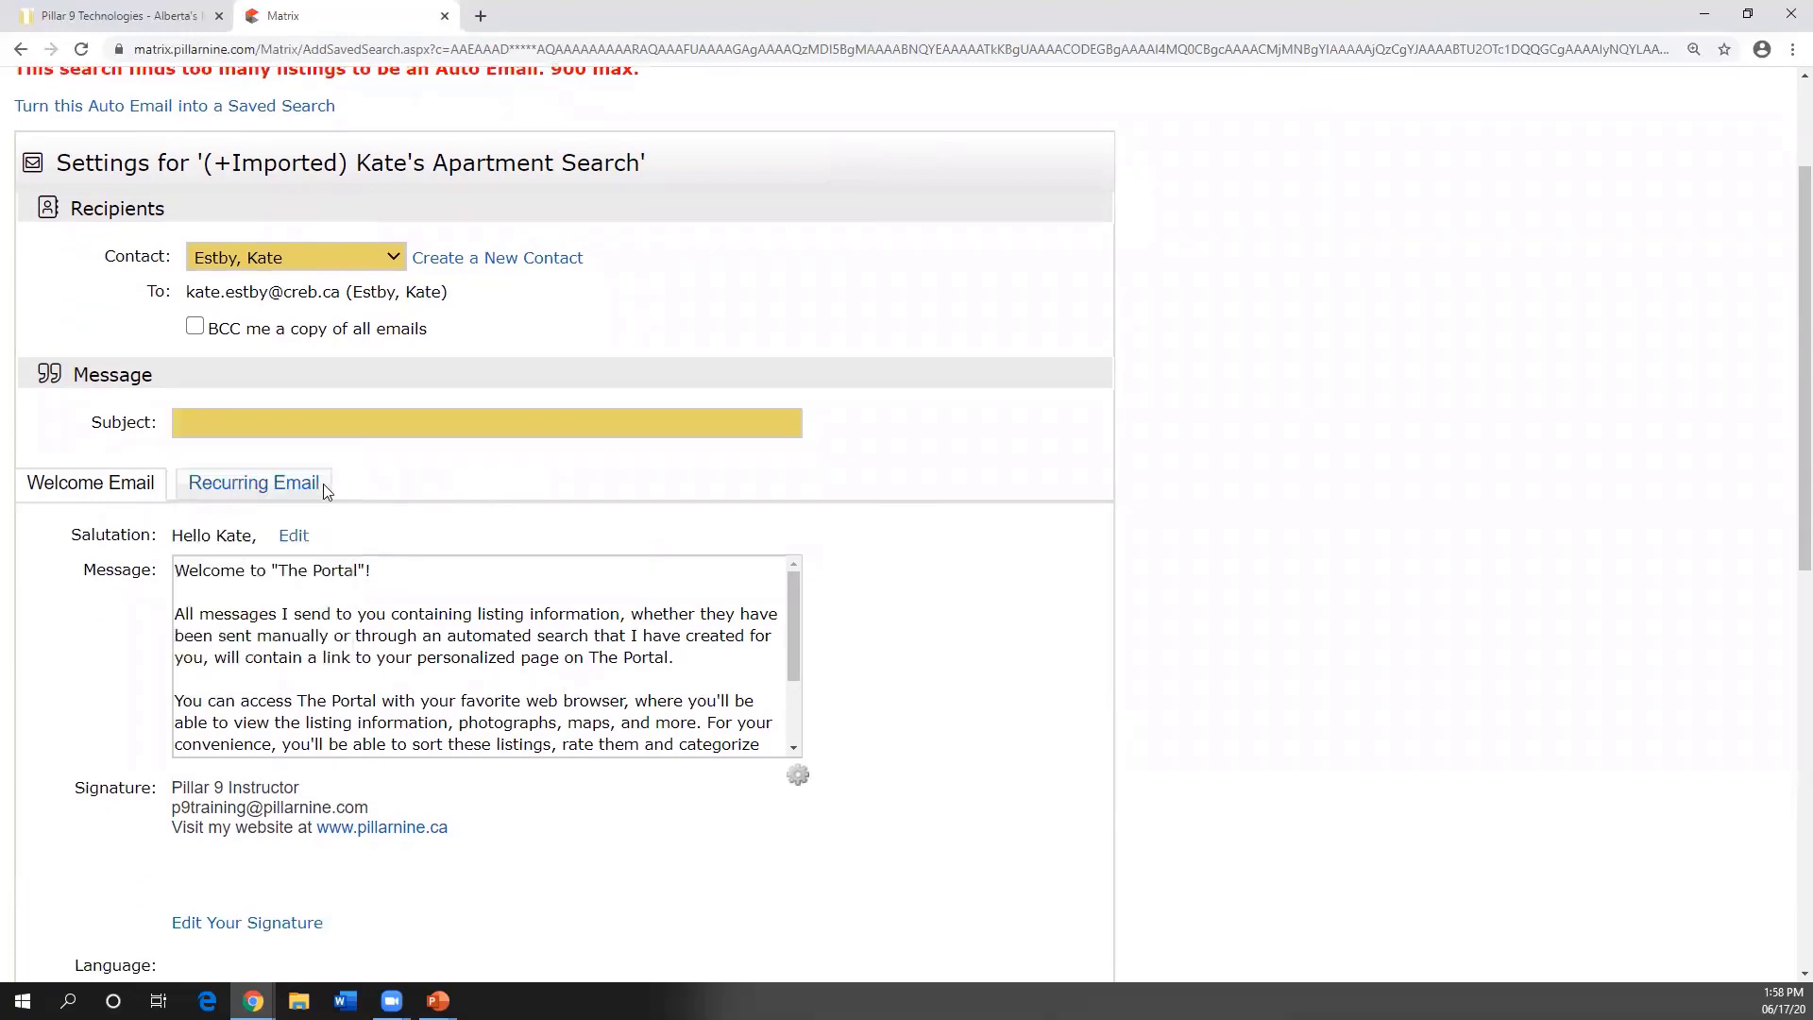
{"action": "scroll", "coordinate": [238, 477], "scroll_direction": "down", "scroll_amount": 1}
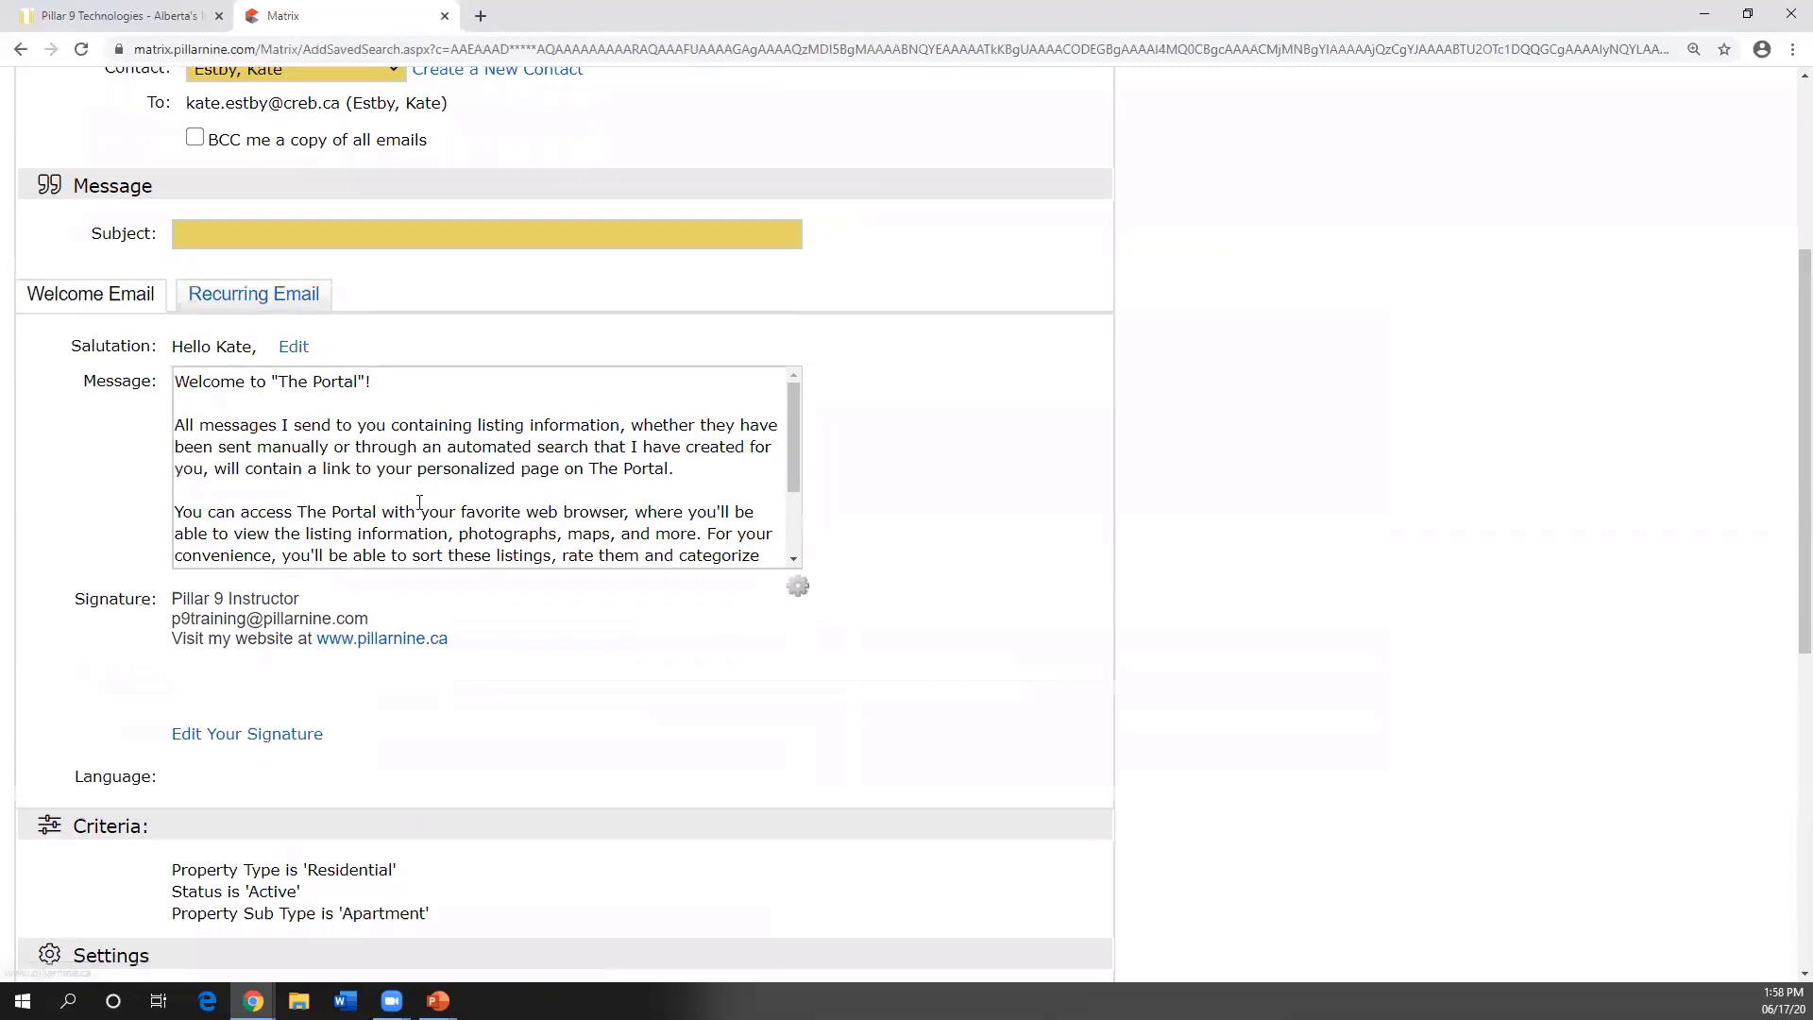
{"action": "scroll", "coordinate": [469, 602], "scroll_direction": "down", "scroll_amount": 1}
{"action": "scroll", "coordinate": [469, 601], "scroll_direction": "down", "scroll_amount": 2}
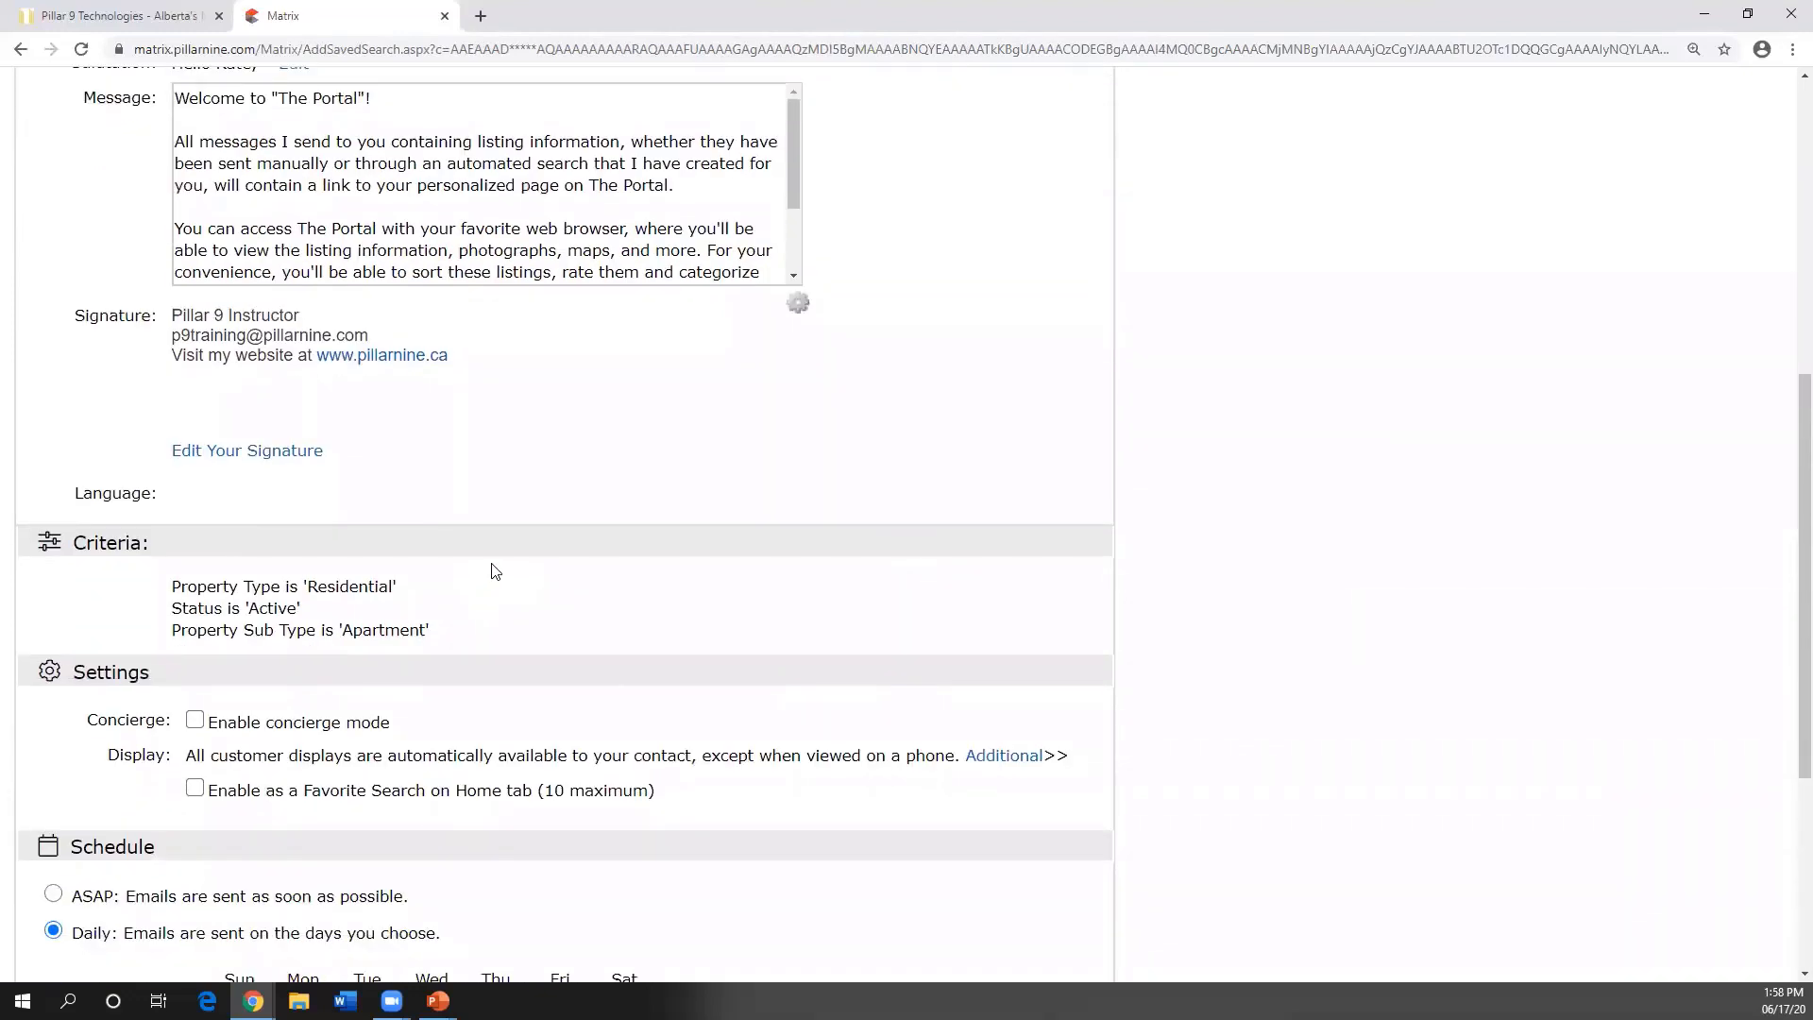
{"action": "scroll", "coordinate": [498, 565], "scroll_direction": "down", "scroll_amount": 1}
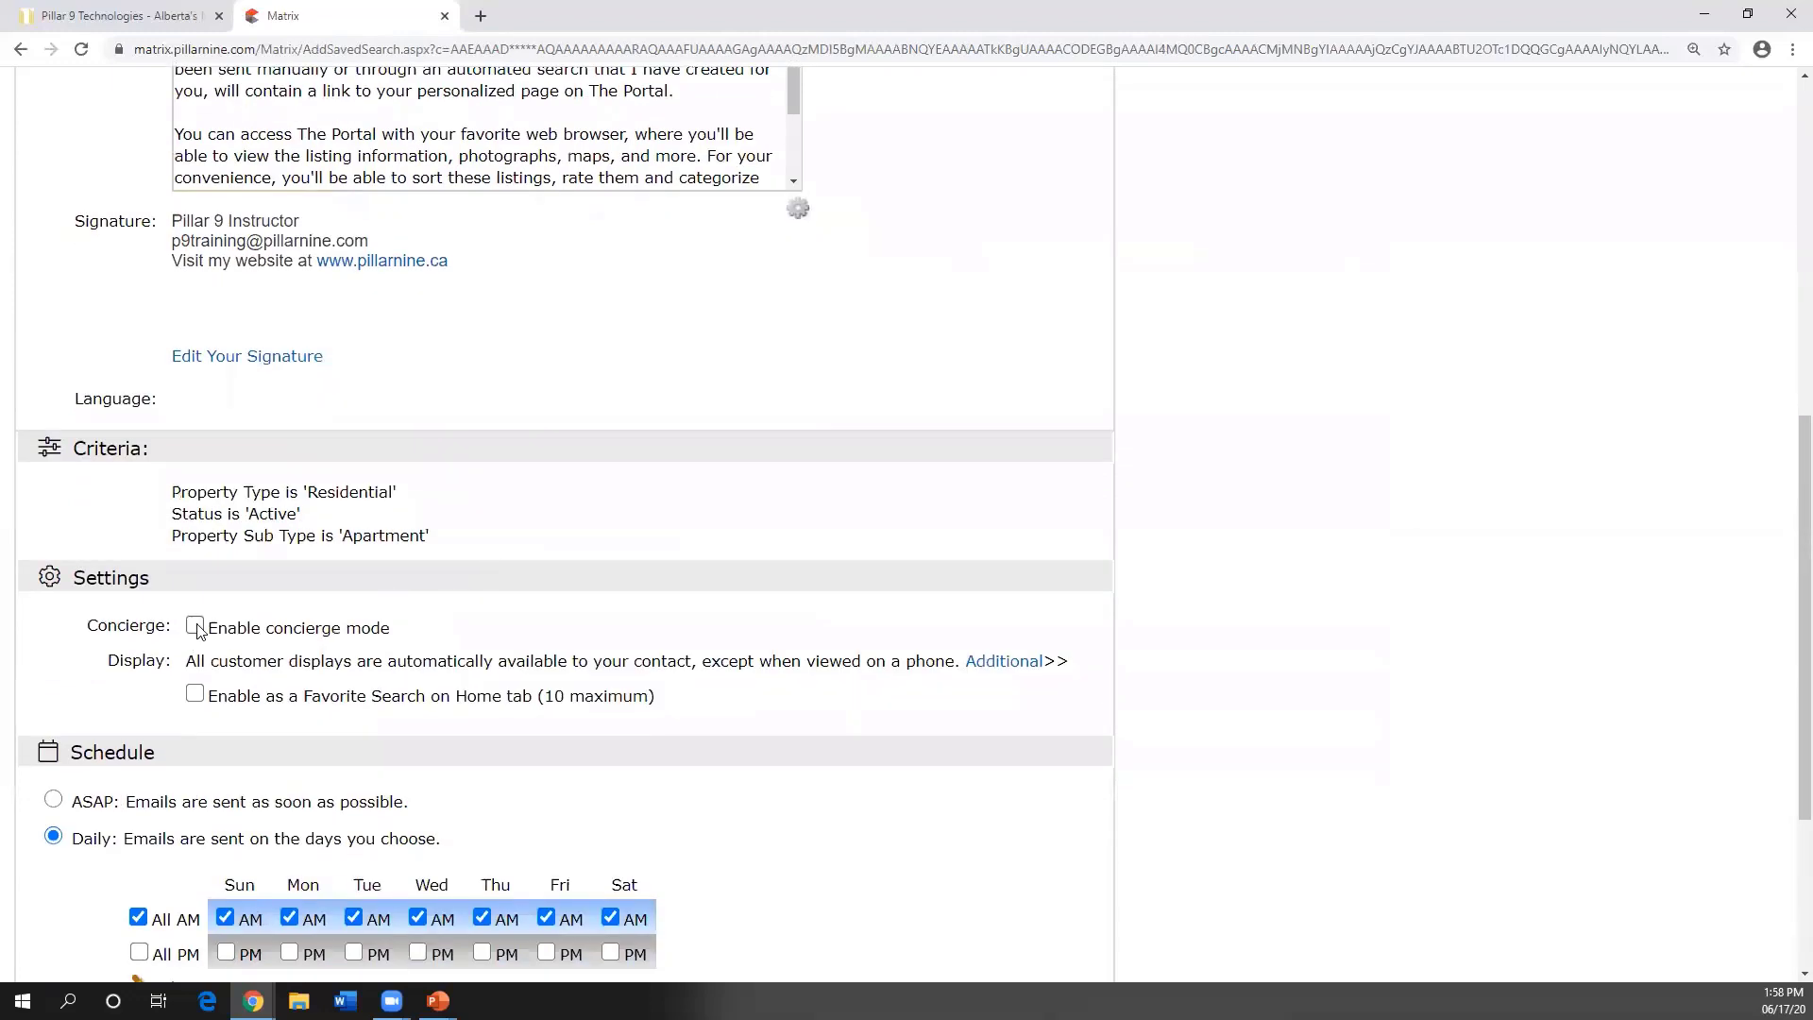
{"action": "scroll", "coordinate": [197, 627], "scroll_direction": "down", "scroll_amount": 2}
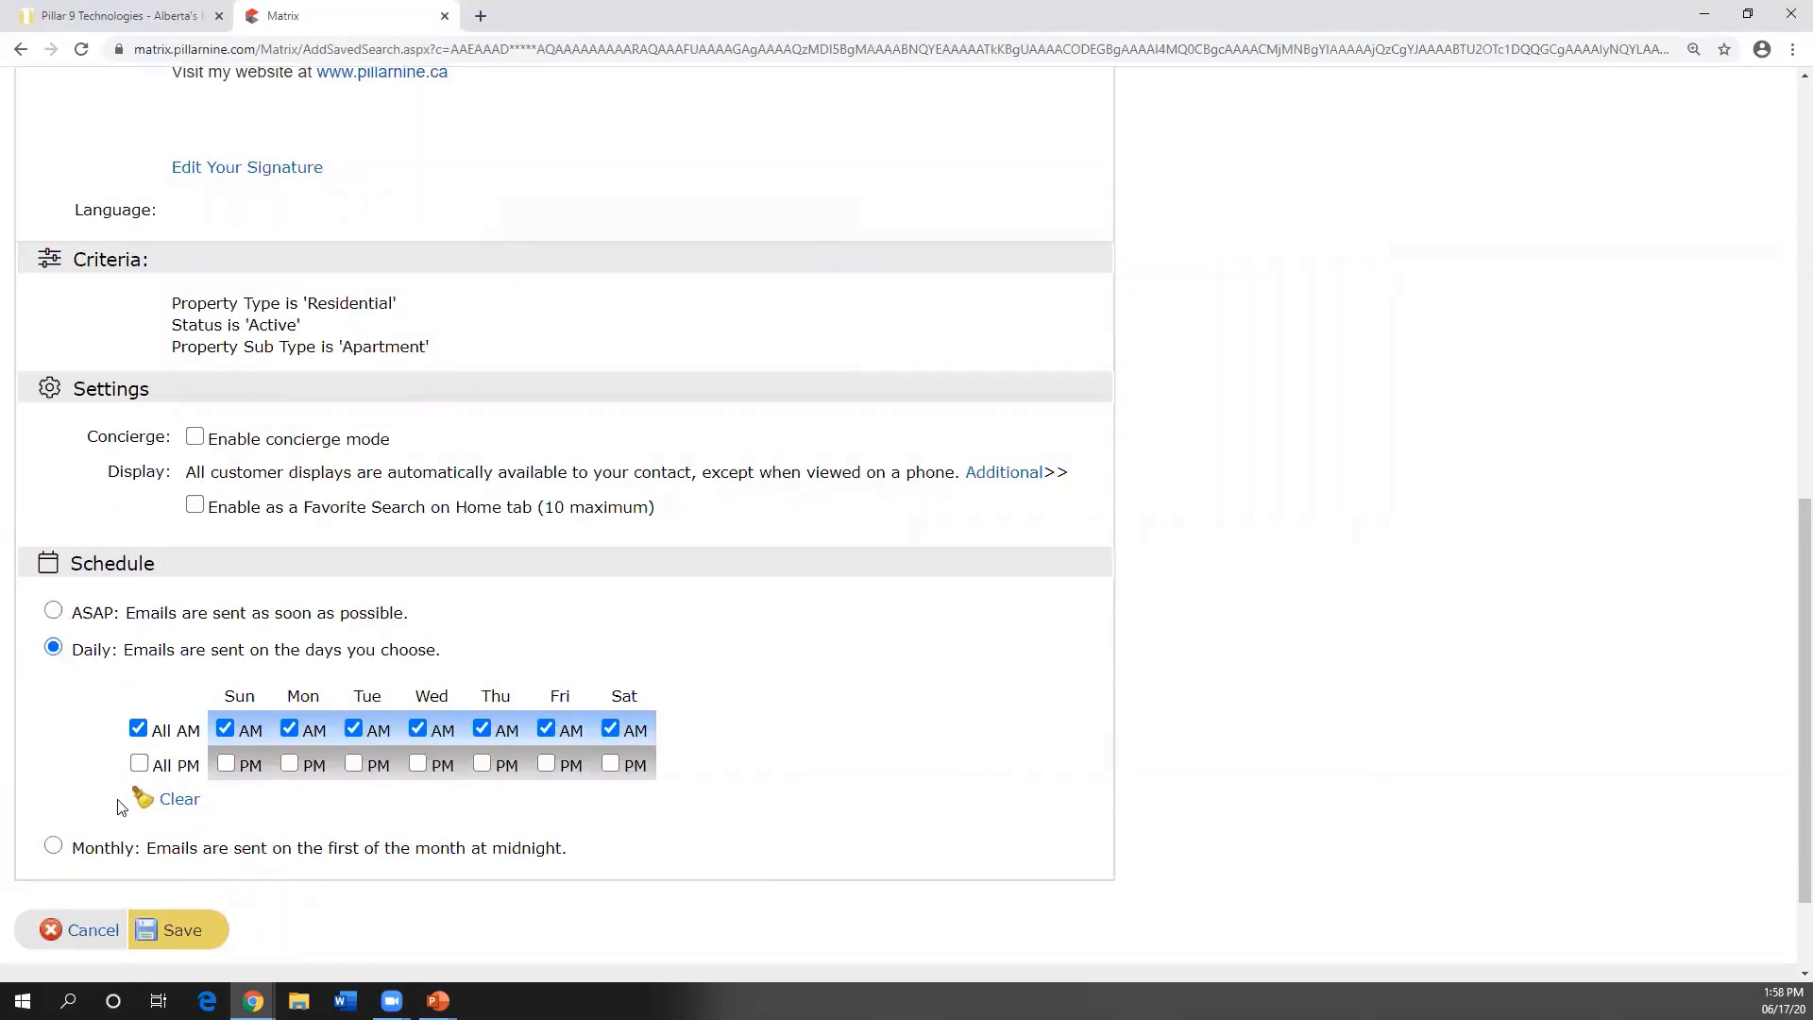
{"action": "left_click", "coordinate": [181, 931]}
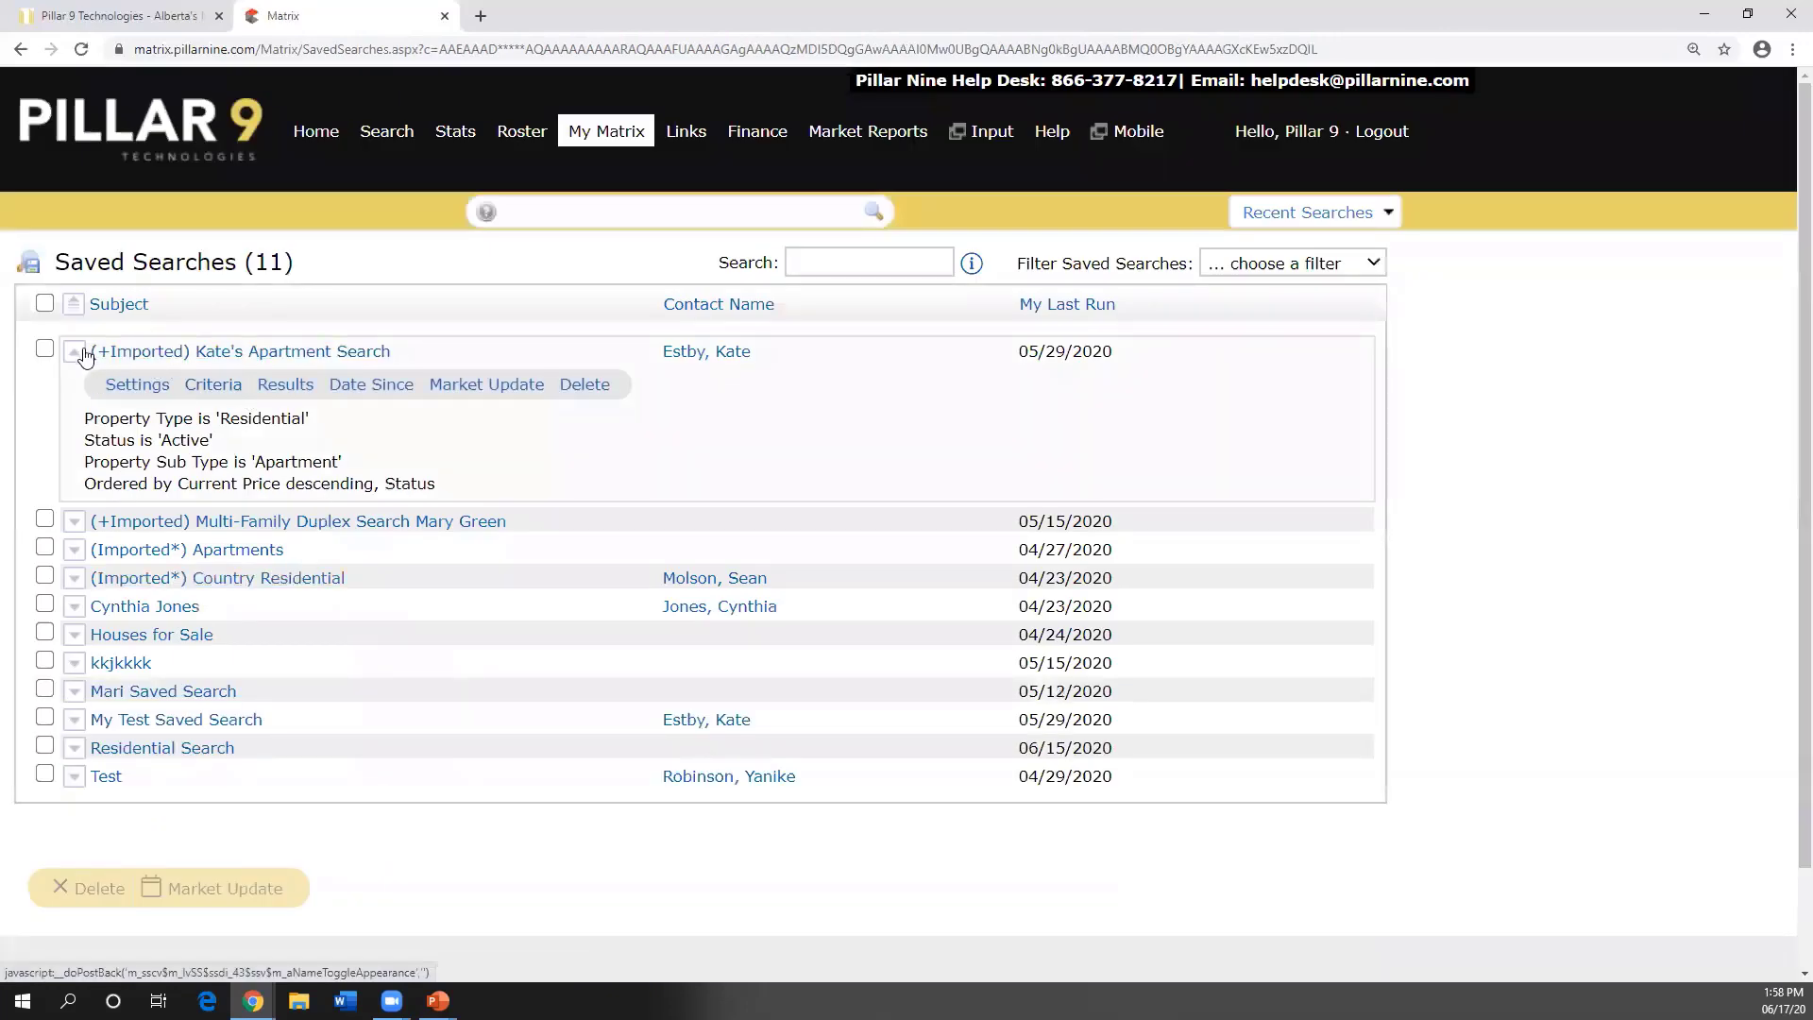
- Collapse the first saved search, expand it again and reopen its settings
{"action": "left_click", "coordinate": [75, 356]}
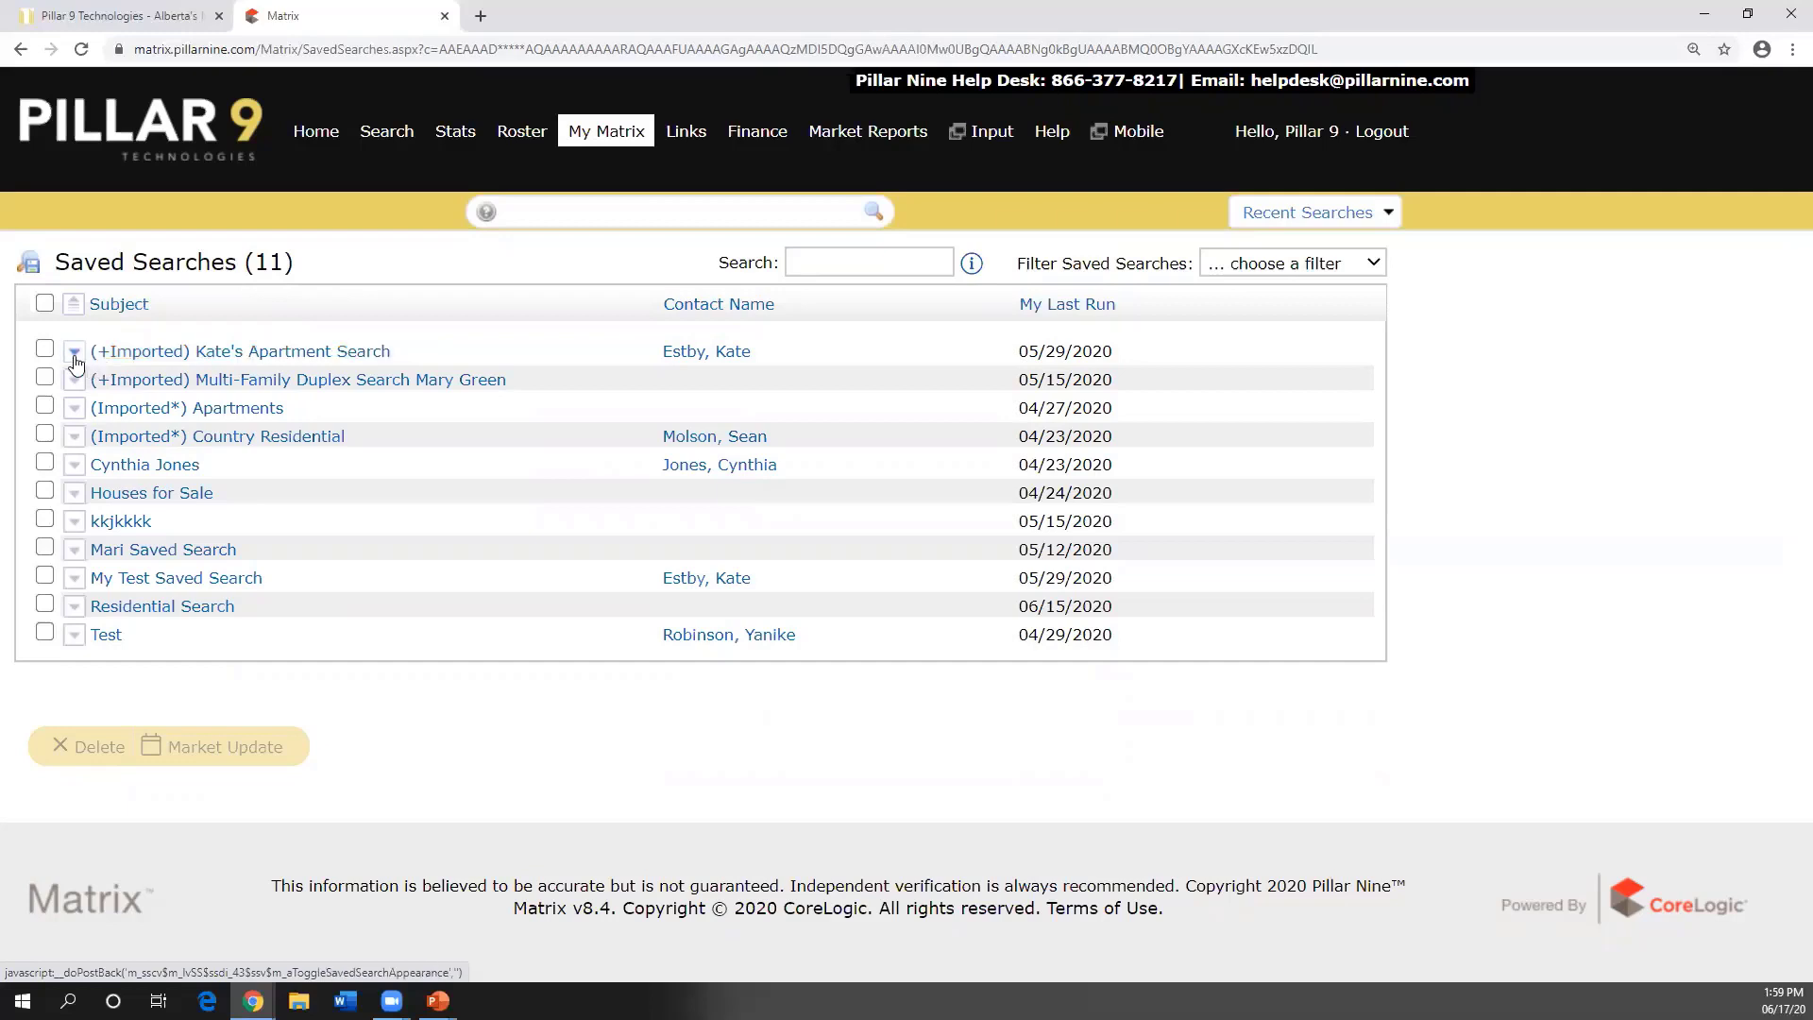
{"action": "left_click", "coordinate": [74, 355]}
{"action": "left_click", "coordinate": [115, 389]}
- Enable the auto email again and read the default 'Welcome to The Portal!' welcome message
{"action": "left_click", "coordinate": [155, 264]}
{"action": "scroll", "coordinate": [308, 431], "scroll_direction": "down", "scroll_amount": 2}
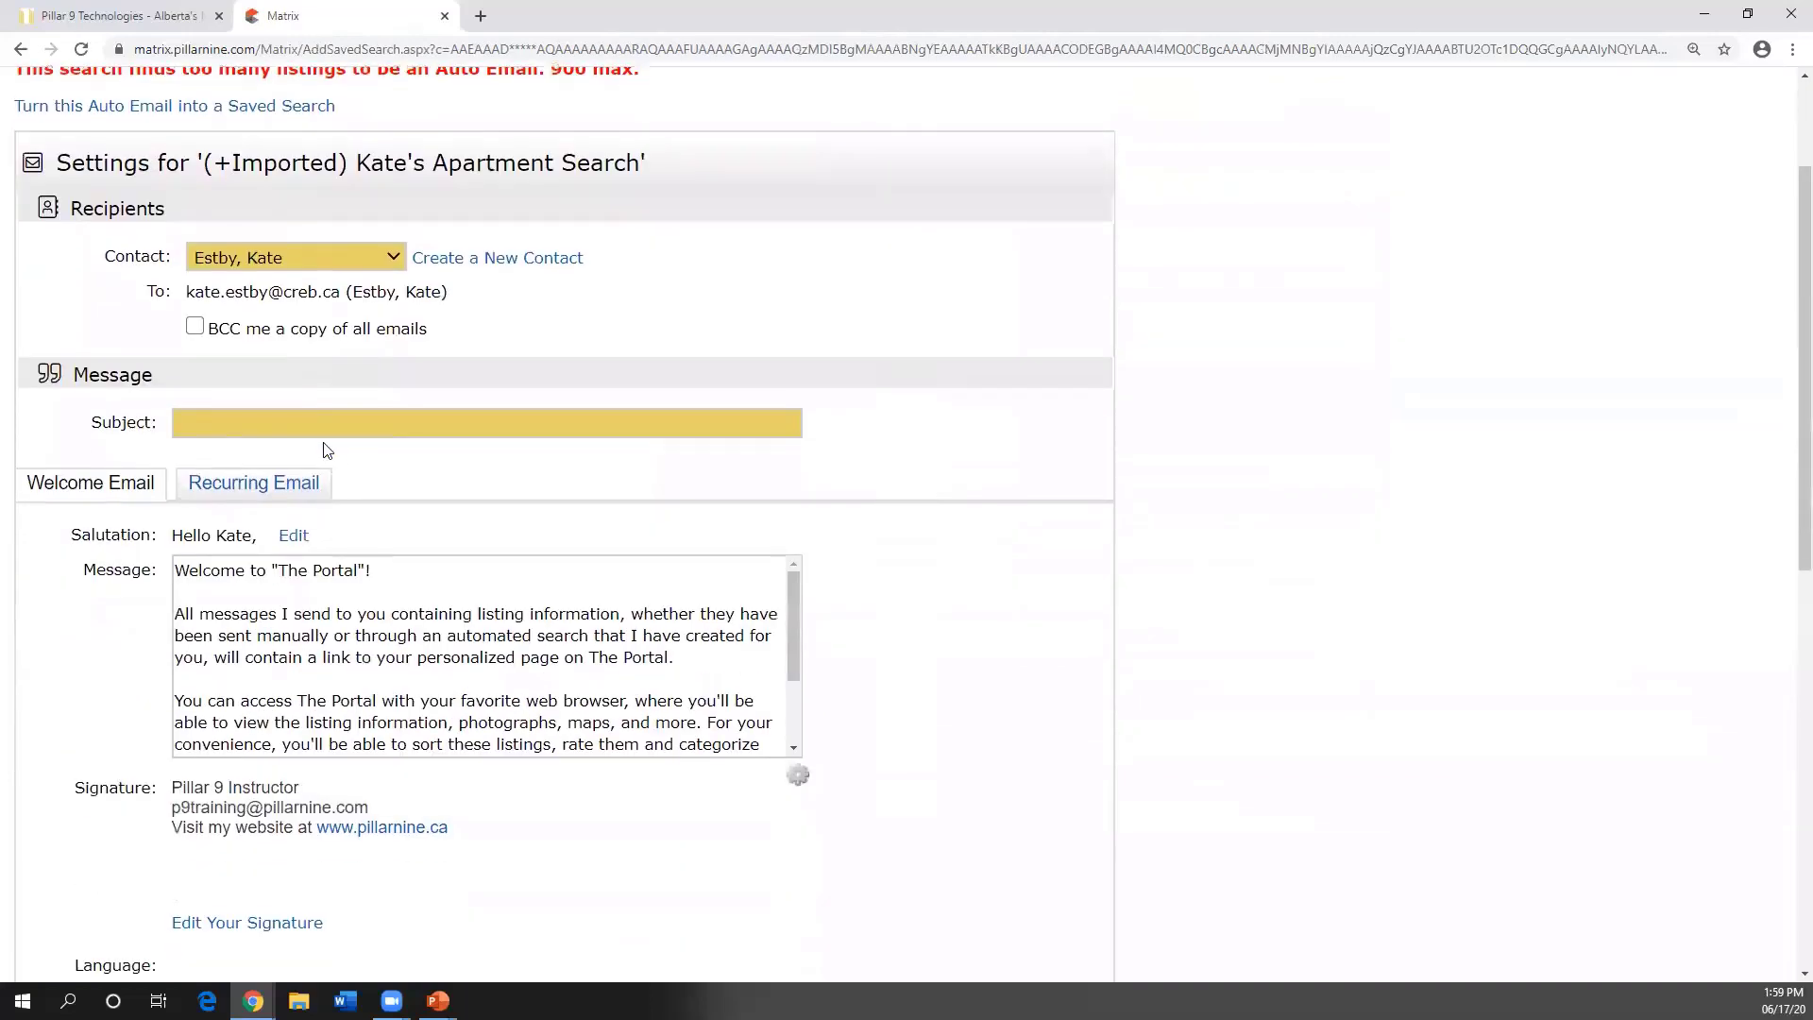
{"action": "scroll", "coordinate": [326, 449], "scroll_direction": "down", "scroll_amount": 1}
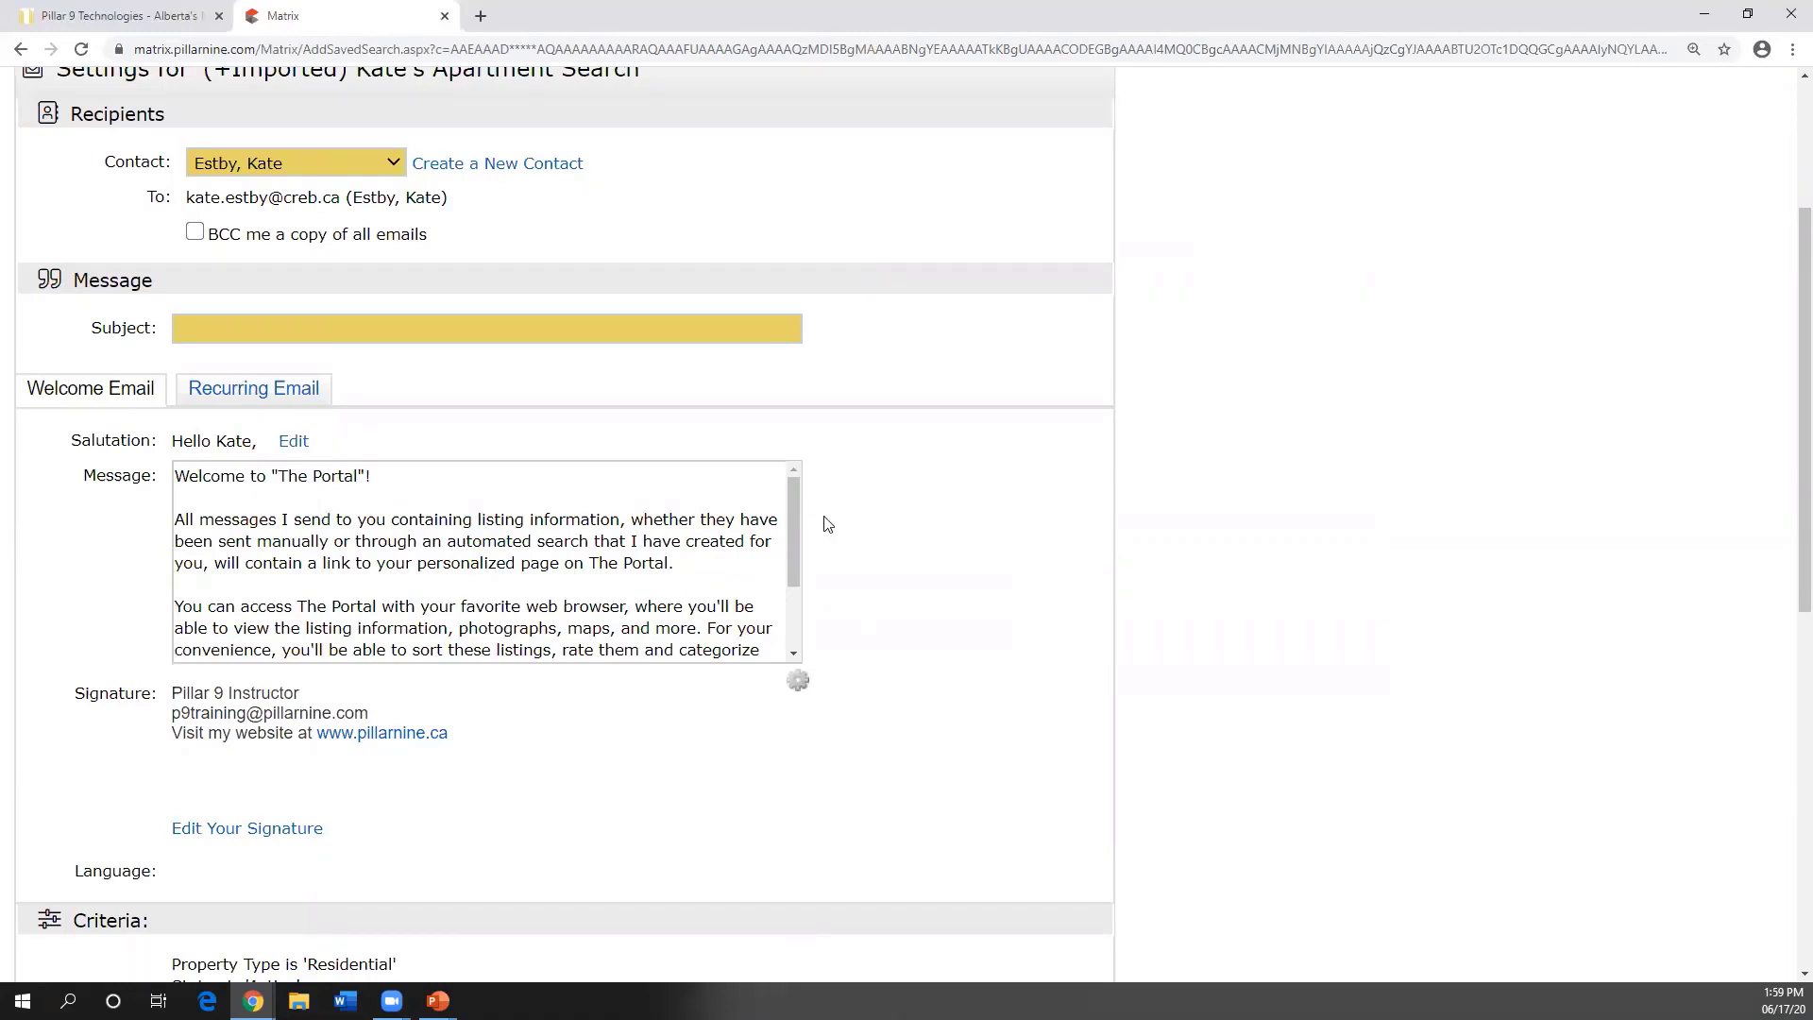
{"action": "scroll", "coordinate": [633, 597], "scroll_direction": "down", "scroll_amount": 2}
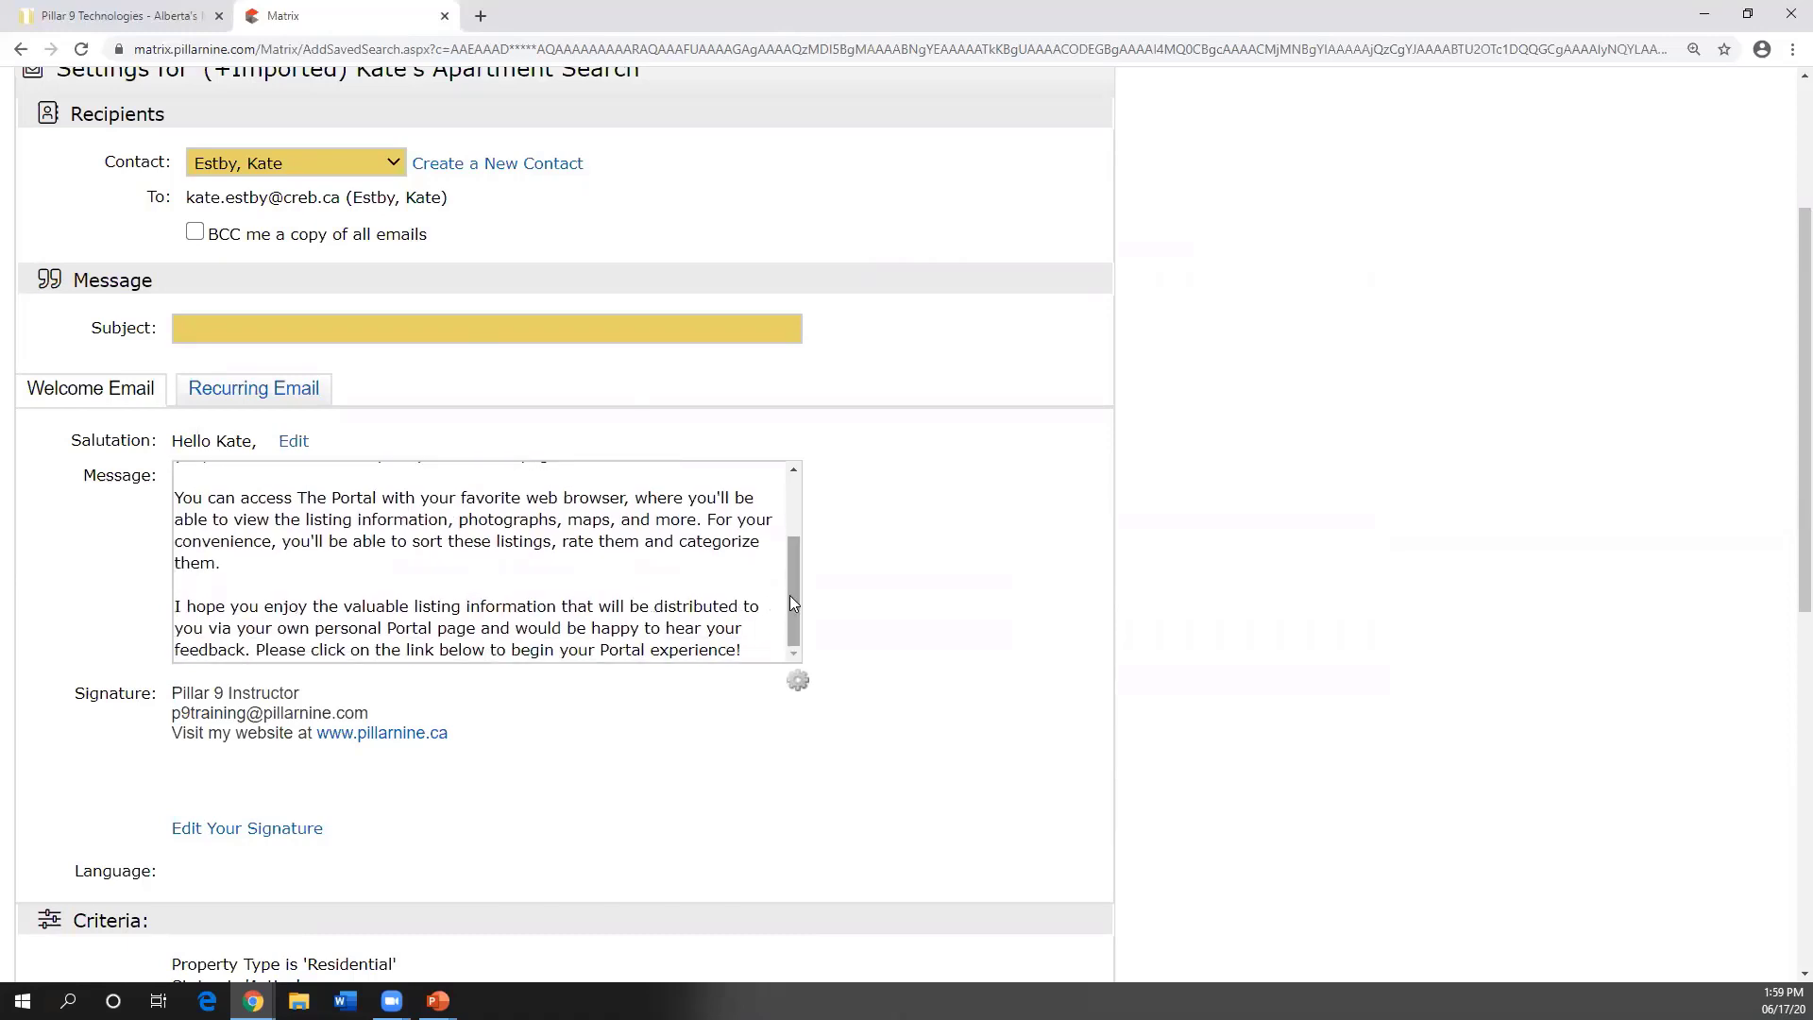
{"action": "left_click_drag", "start_coordinate": [792, 602], "coordinate": [735, 522]}
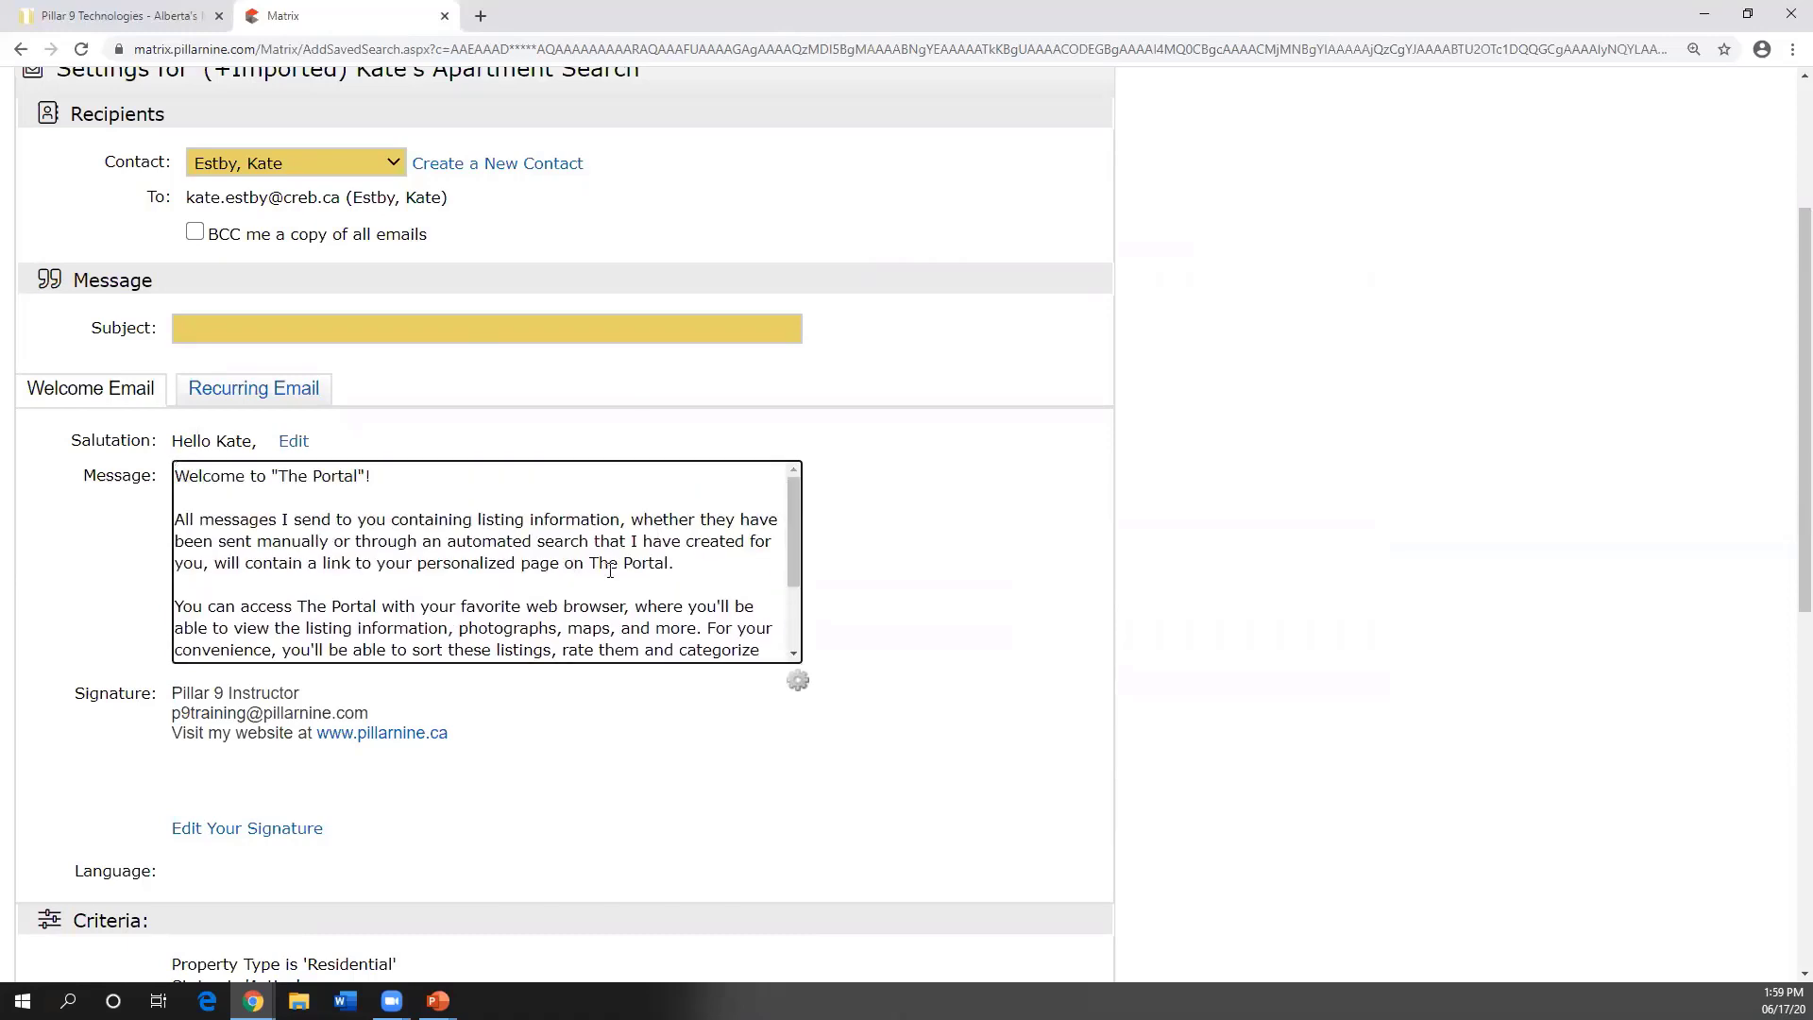
{"action": "scroll", "coordinate": [610, 570], "scroll_direction": "down", "scroll_amount": 2}
{"action": "scroll", "coordinate": [605, 570], "scroll_direction": "up", "scroll_amount": 2}
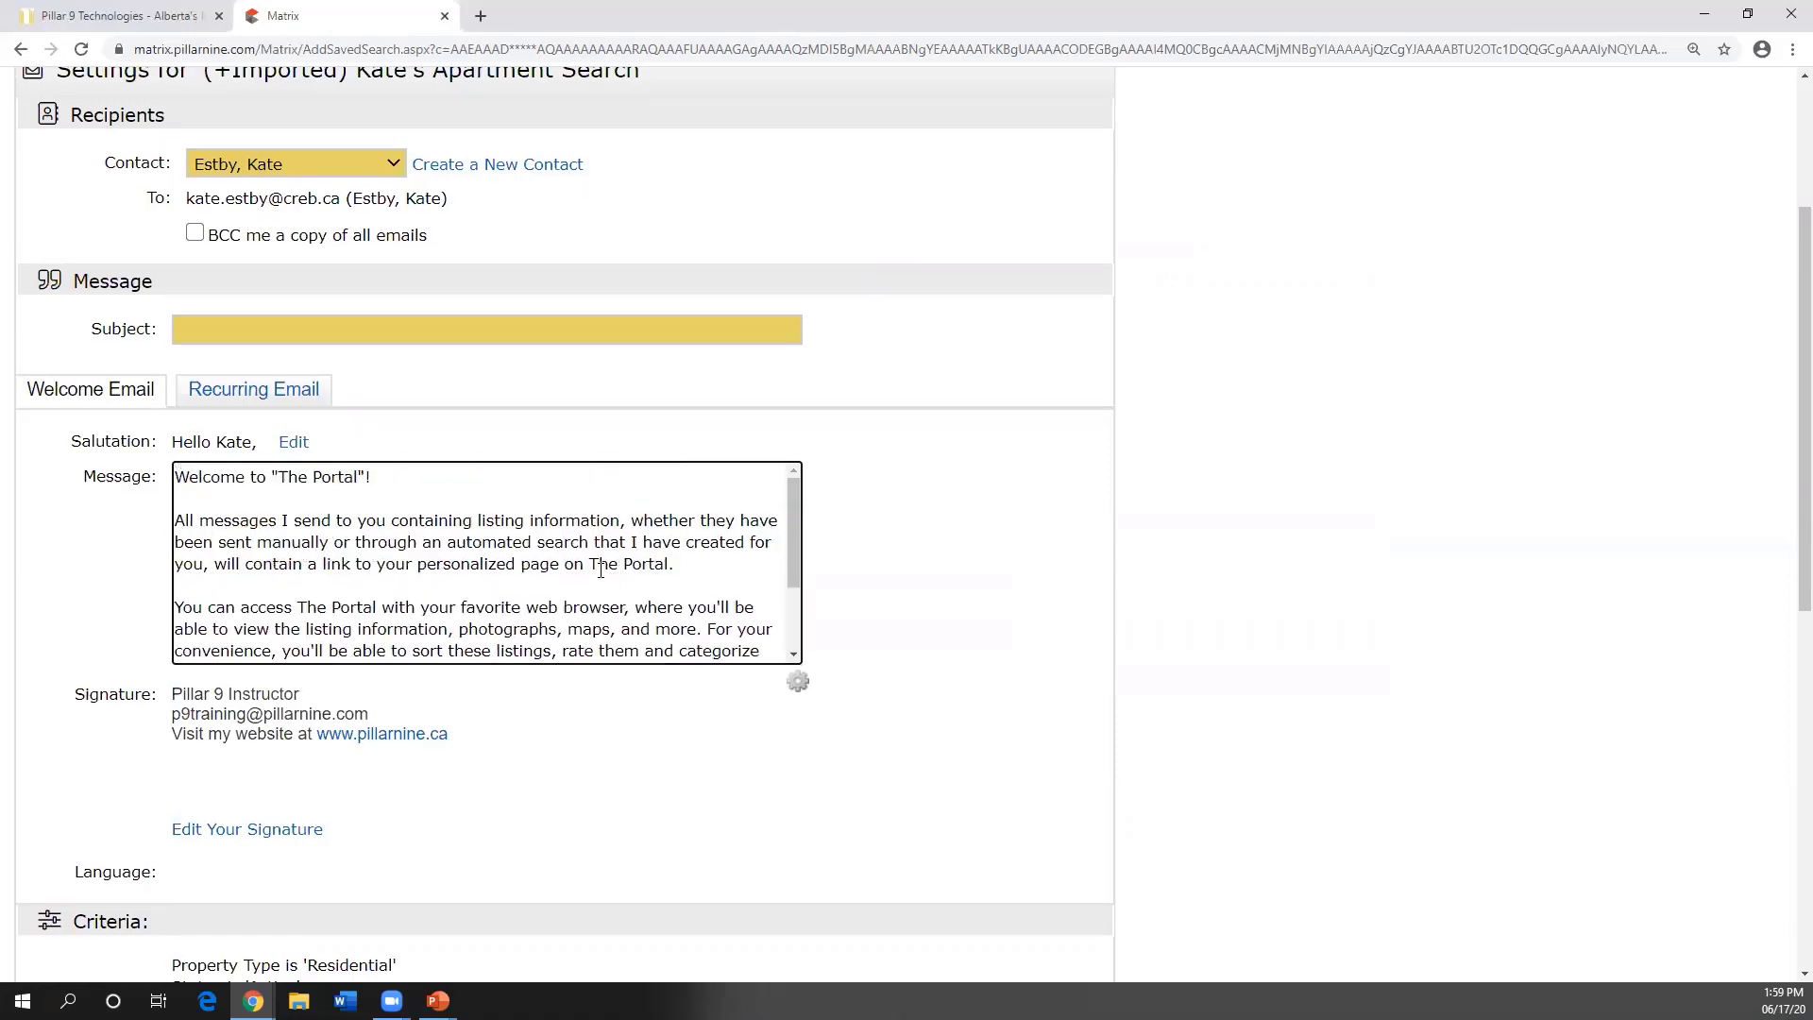
{"action": "scroll", "coordinate": [601, 570], "scroll_direction": "up", "scroll_amount": 3}
{"action": "mouse_move", "coordinate": [600, 141]}
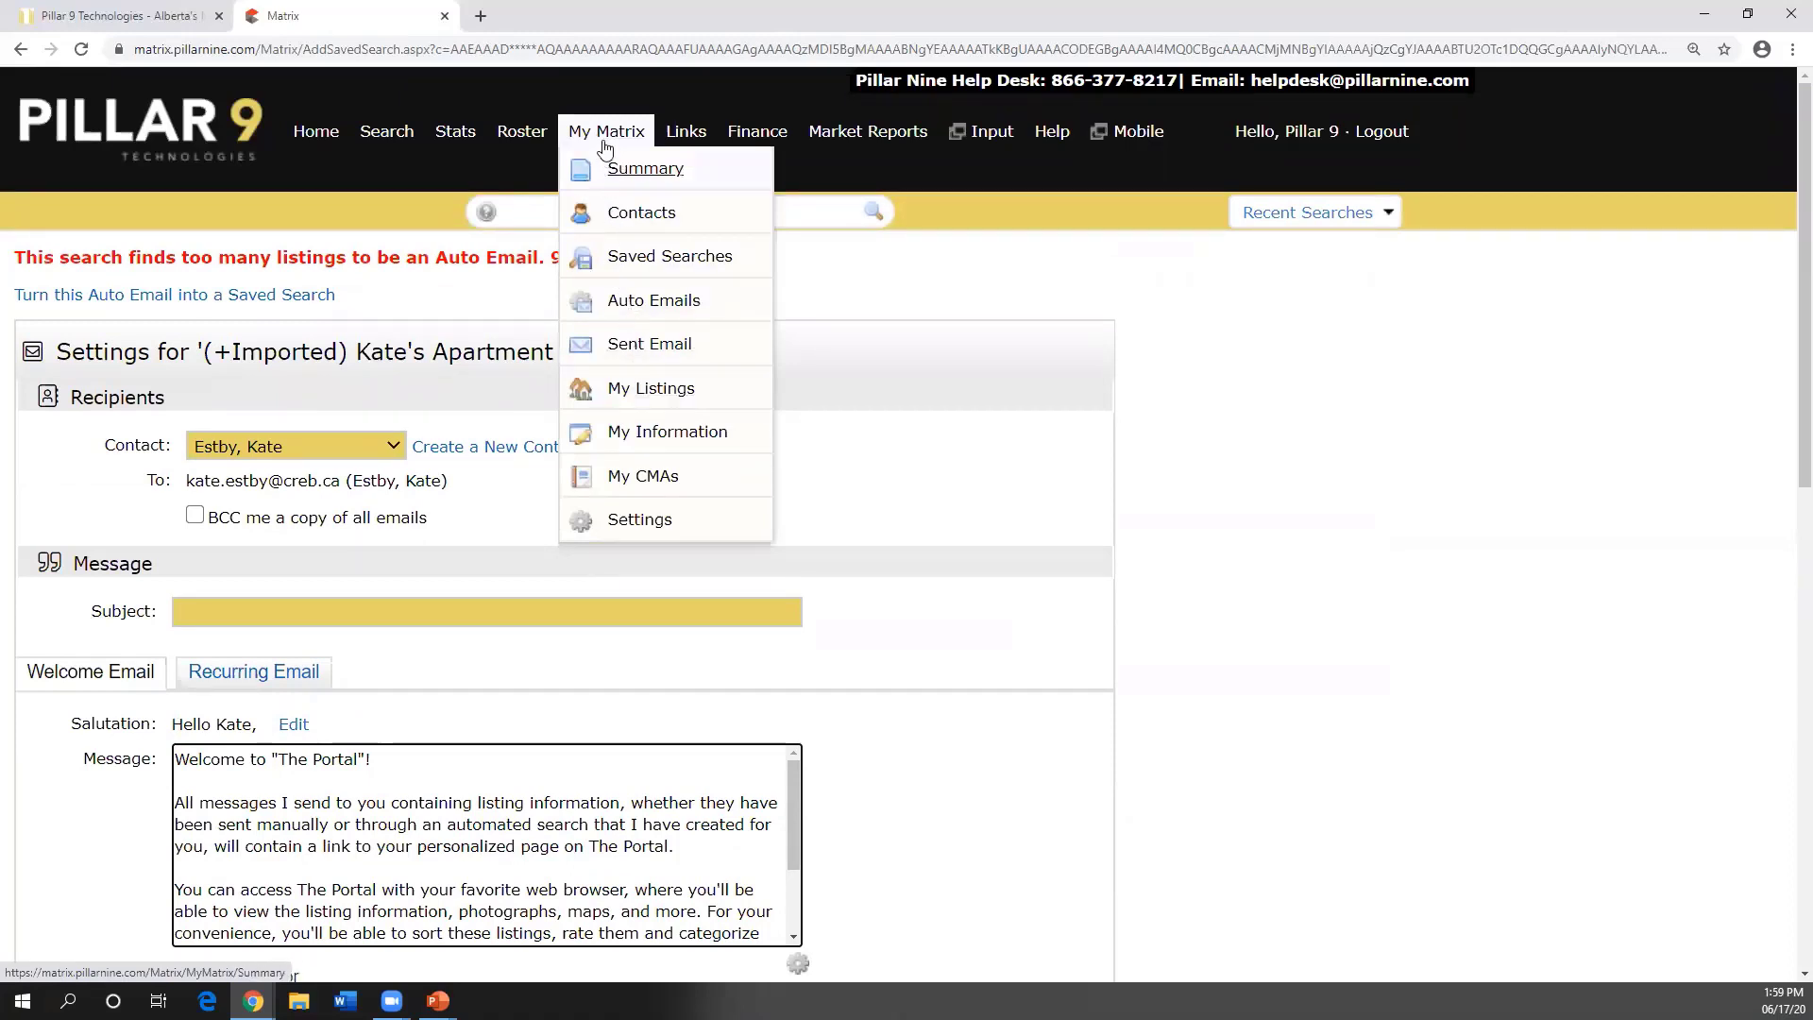
- Open and reload My Listings with its 14 active listings, then go to My Information
{"action": "left_click", "coordinate": [628, 391]}
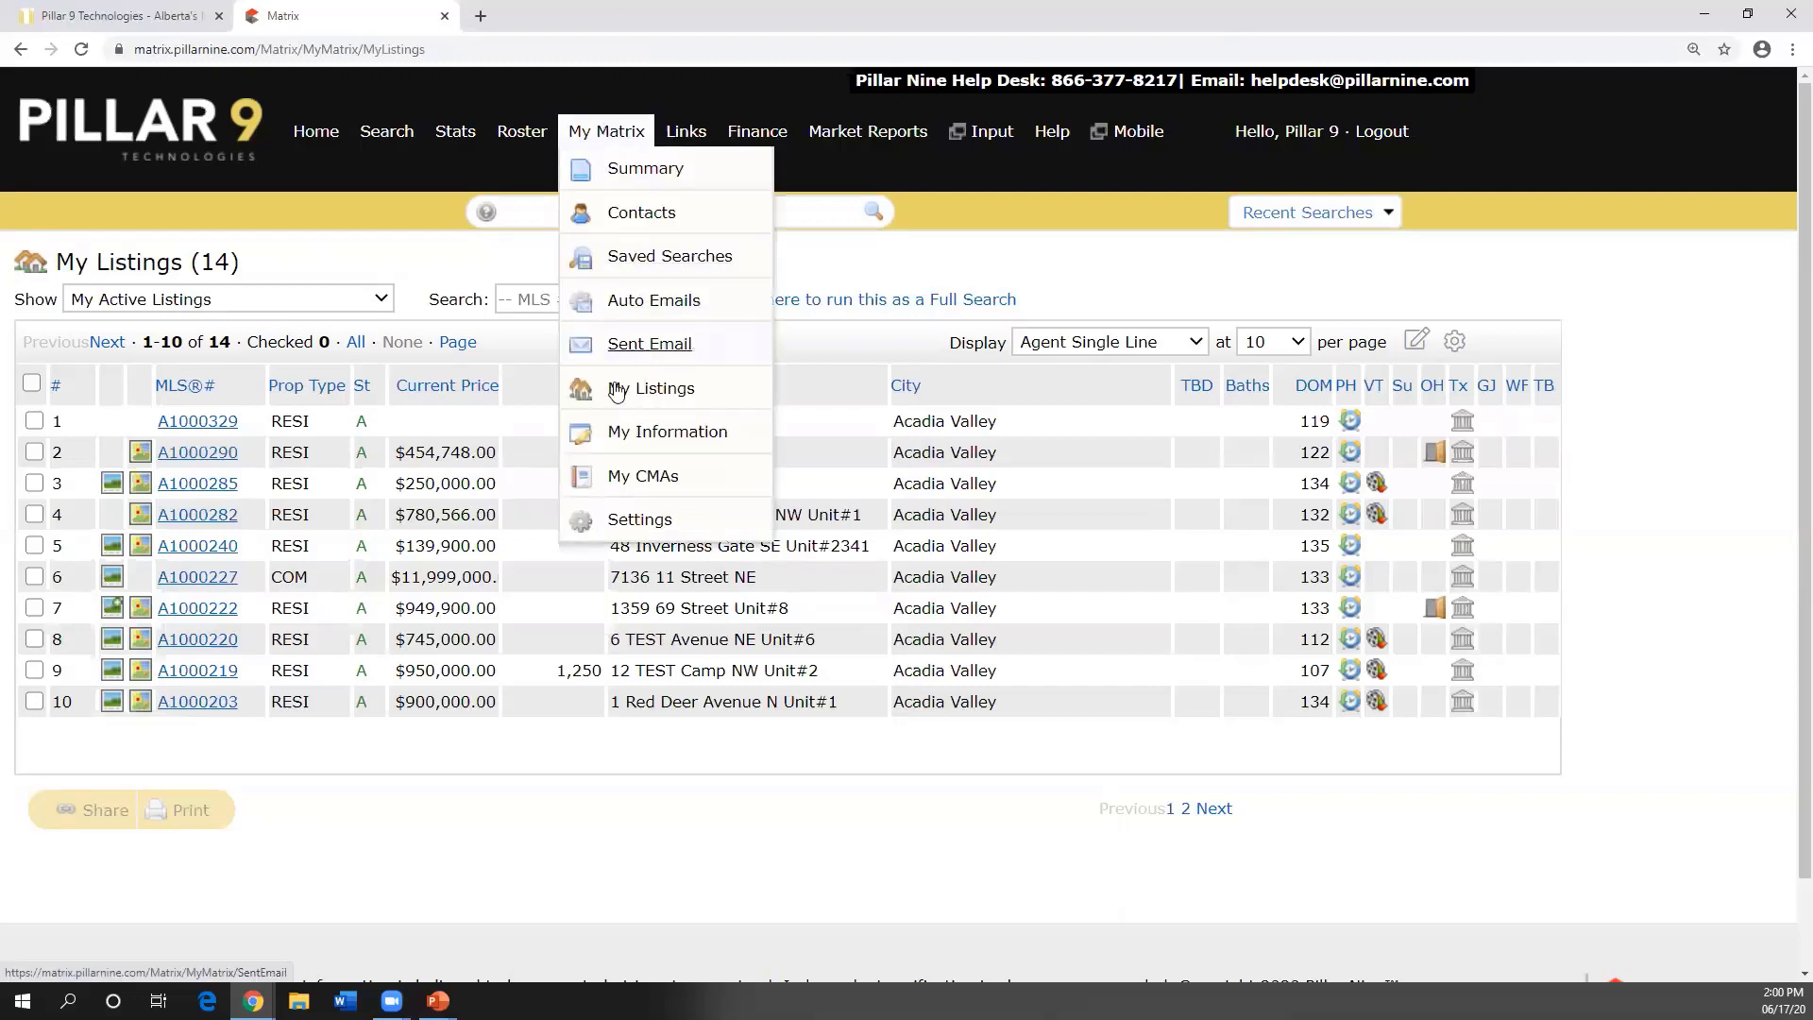
{"action": "left_click", "coordinate": [618, 392]}
{"action": "left_click", "coordinate": [618, 432]}
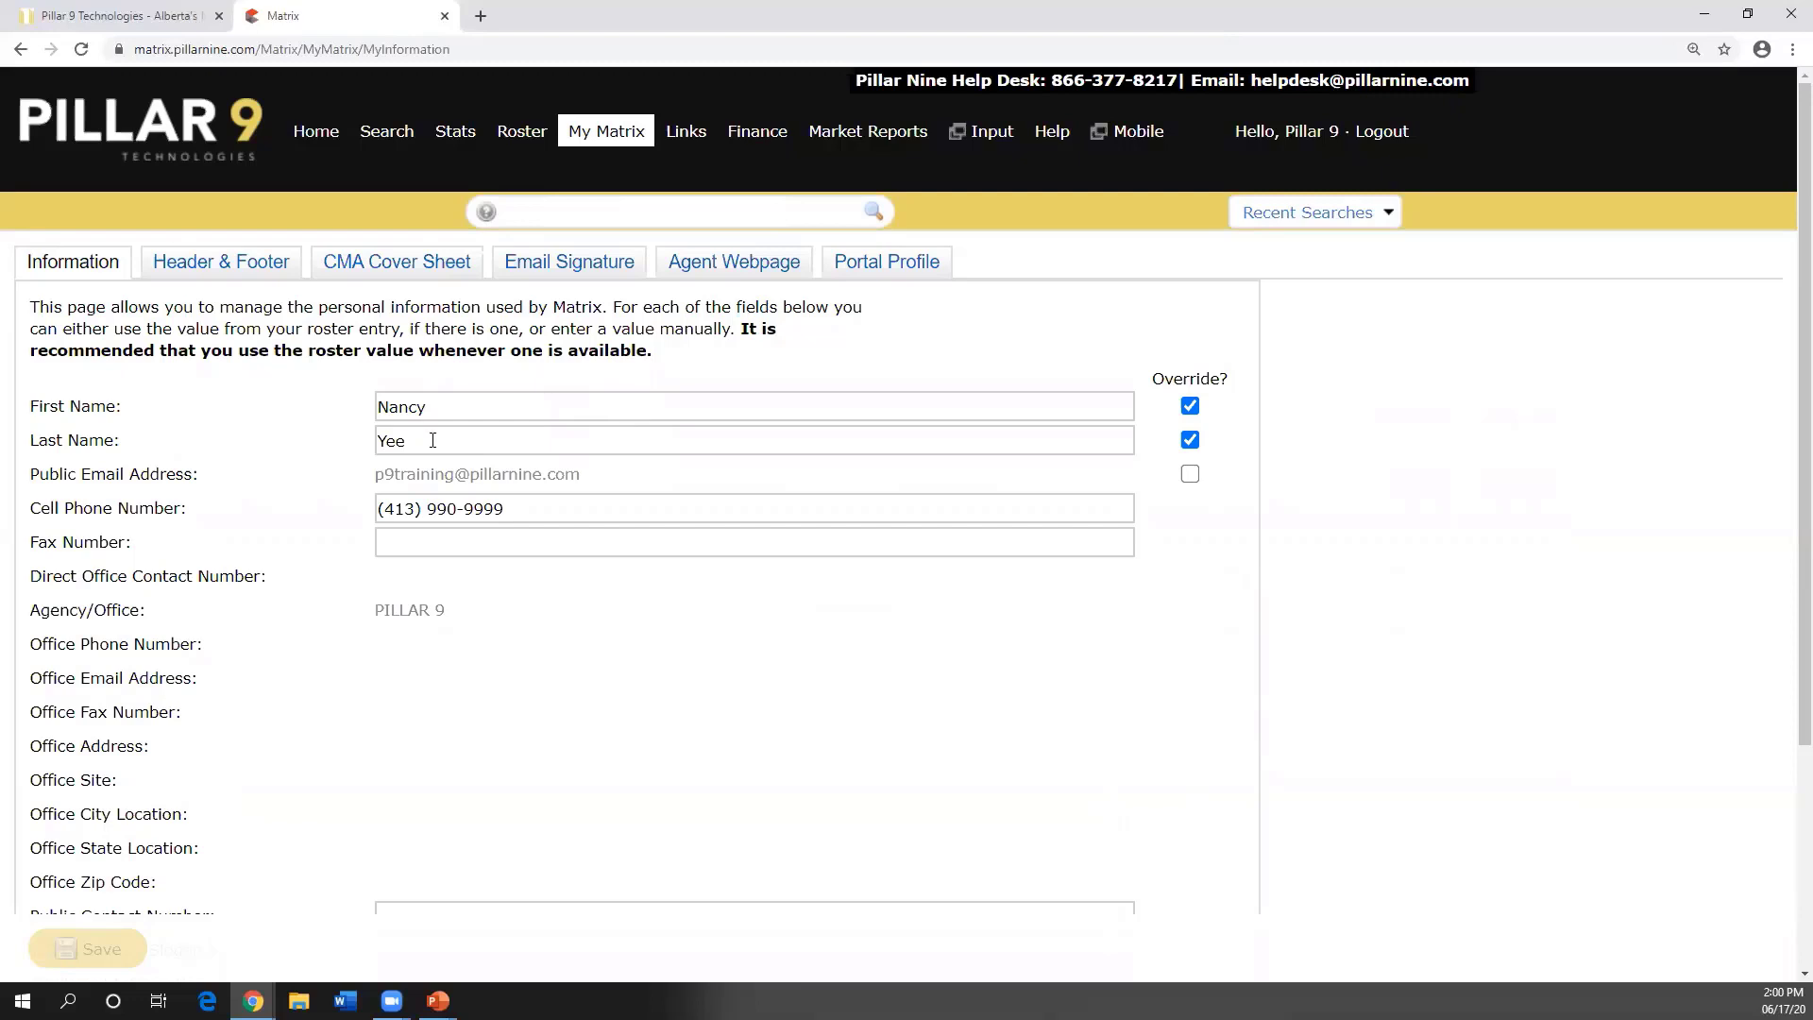
- Switch to the Header & Footer settings and browse the available banner templates
{"action": "left_click", "coordinate": [226, 266]}
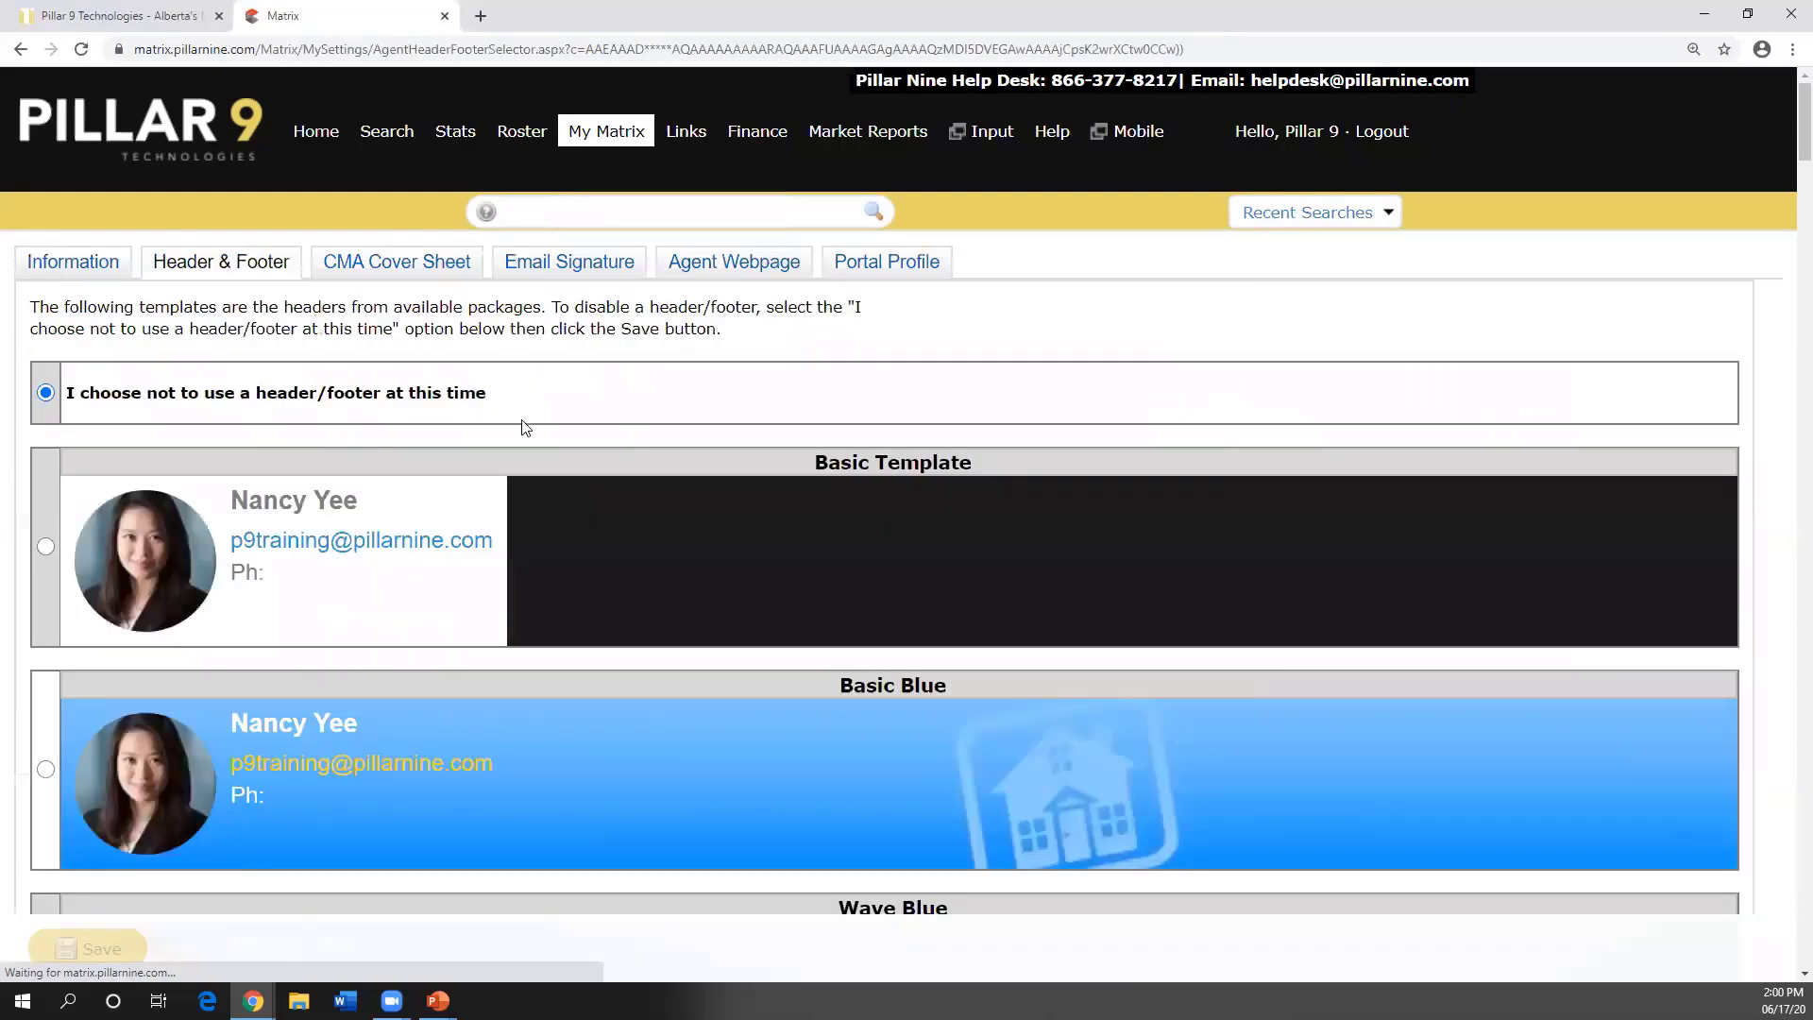
{"action": "scroll", "coordinate": [526, 428], "scroll_direction": "down", "scroll_amount": 10}
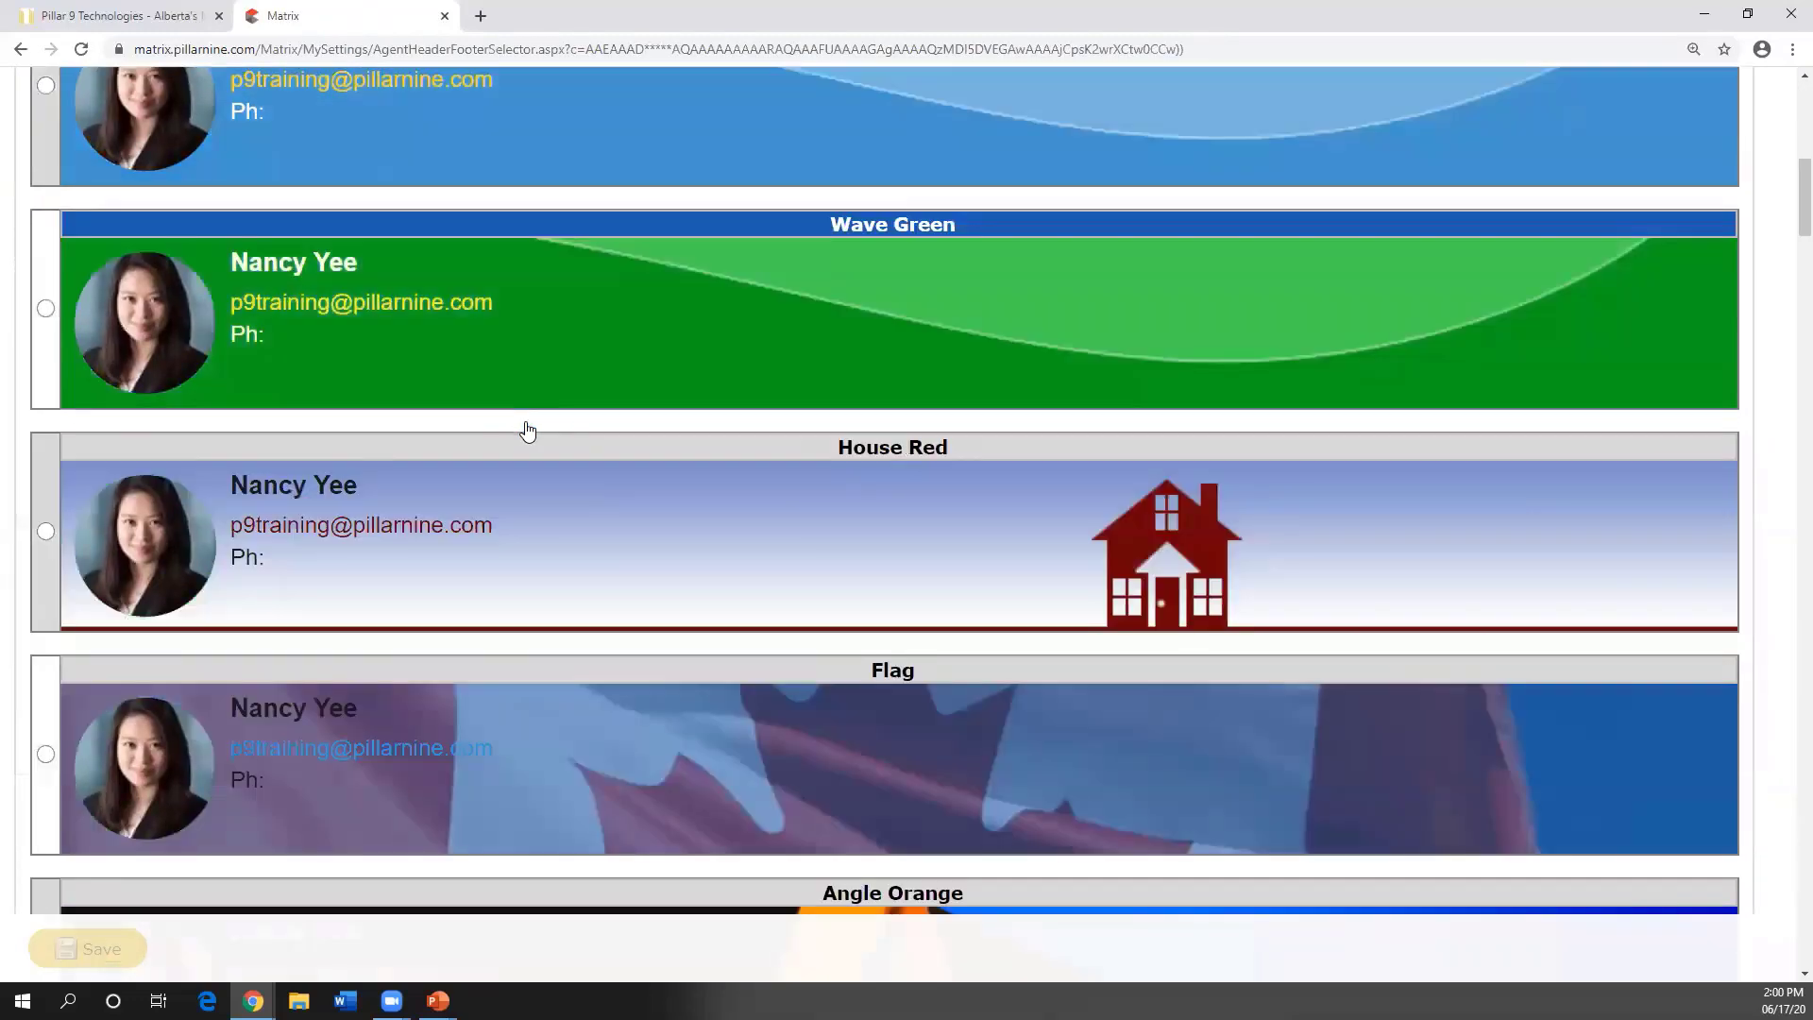
{"action": "scroll", "coordinate": [527, 430], "scroll_direction": "down", "scroll_amount": 8}
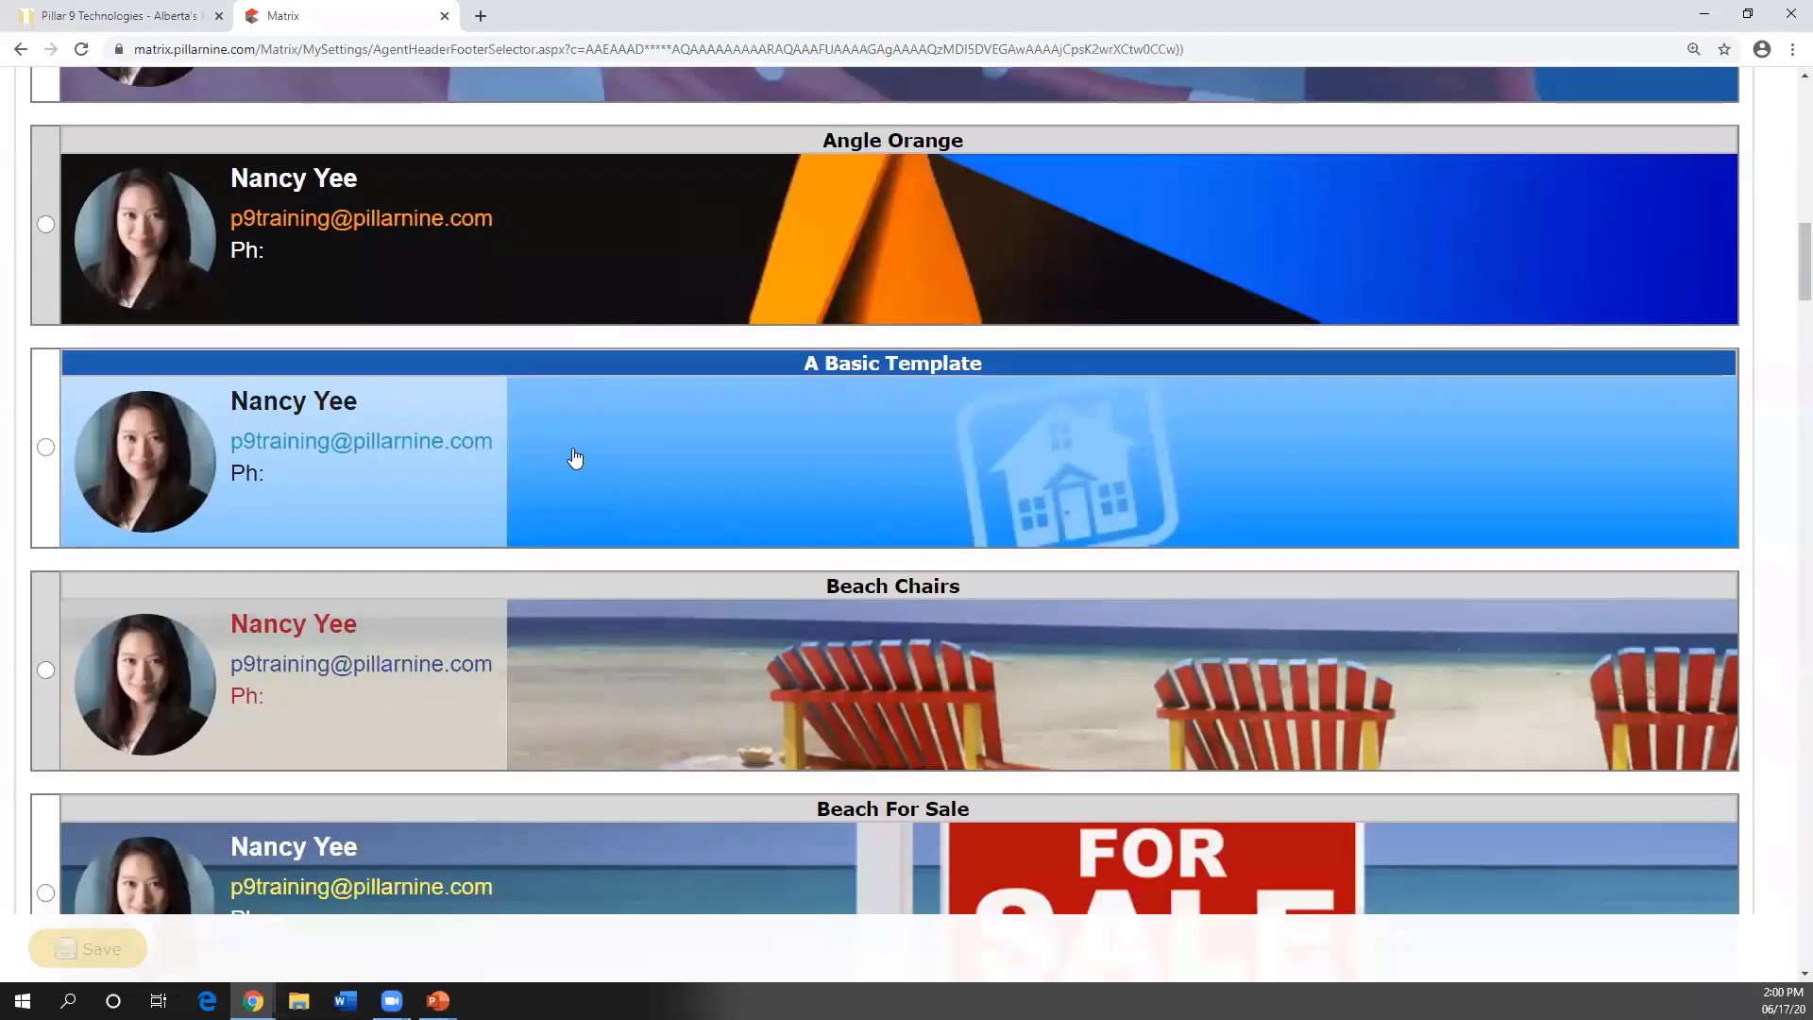
{"action": "scroll", "coordinate": [575, 459], "scroll_direction": "down", "scroll_amount": 2}
{"action": "scroll", "coordinate": [576, 460], "scroll_direction": "down", "scroll_amount": 1}
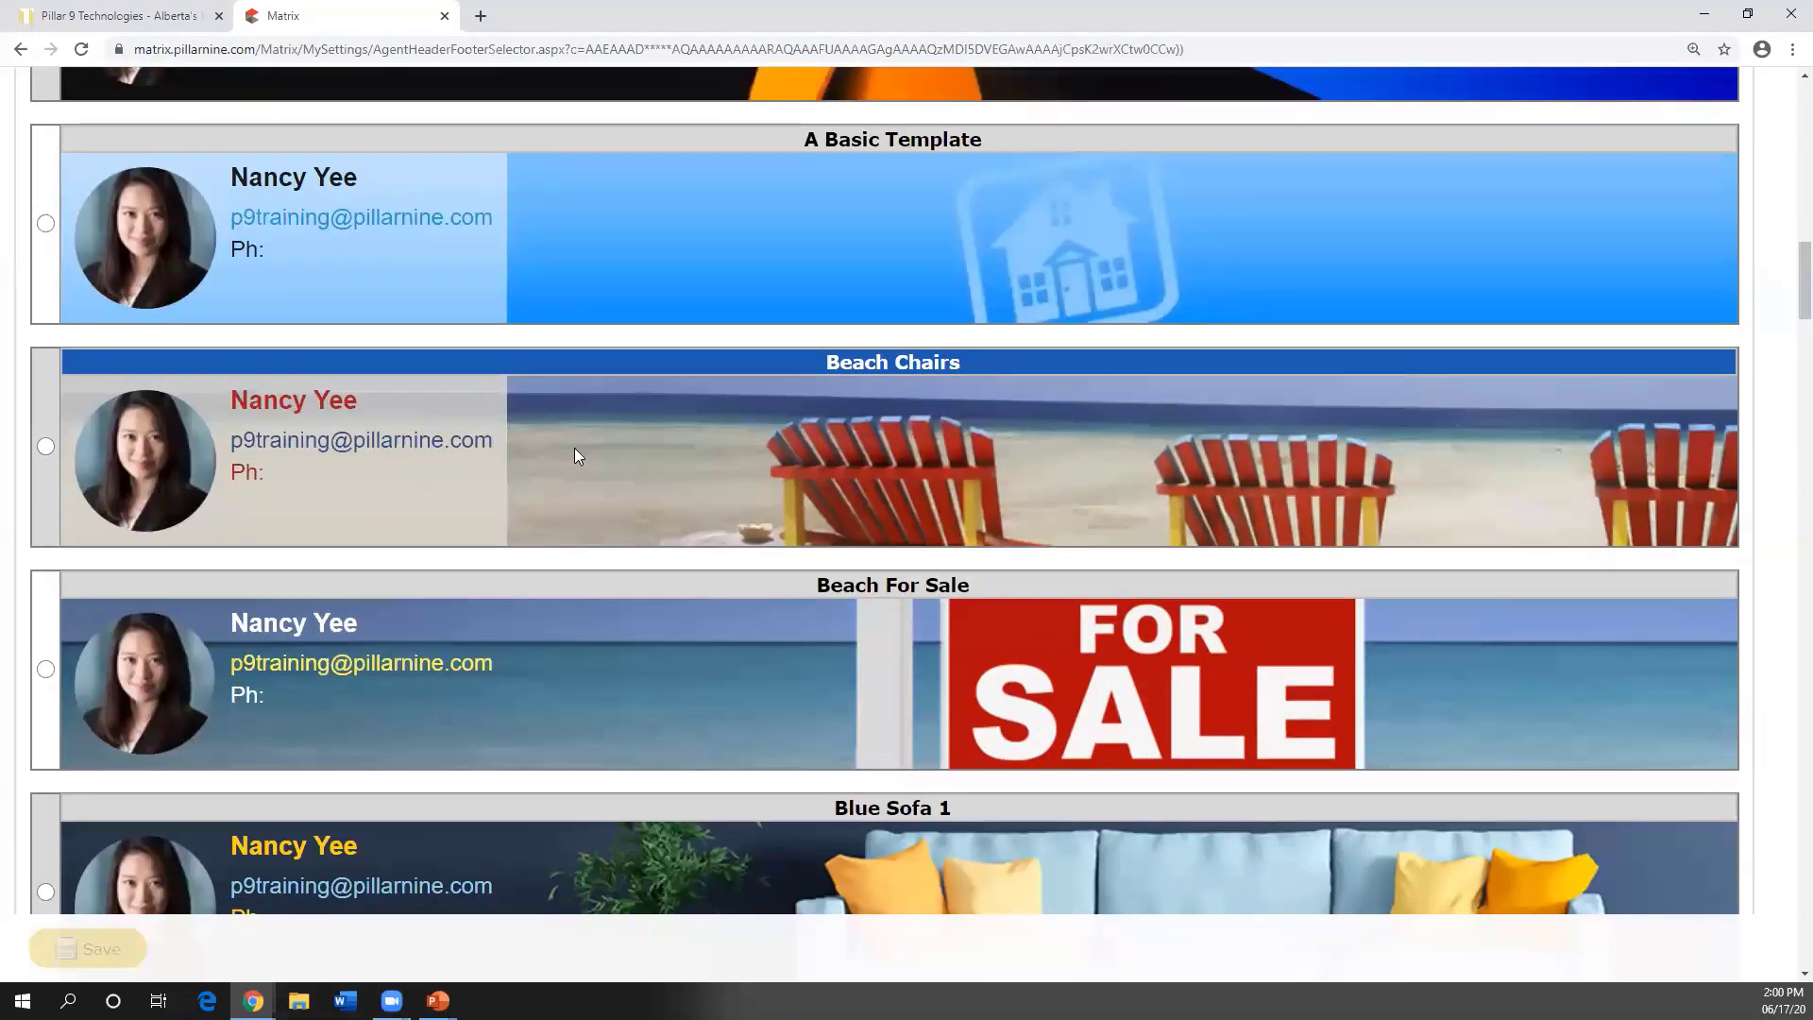
{"action": "scroll", "coordinate": [576, 458], "scroll_direction": "up", "scroll_amount": 9}
{"action": "scroll", "coordinate": [577, 457], "scroll_direction": "up", "scroll_amount": 10}
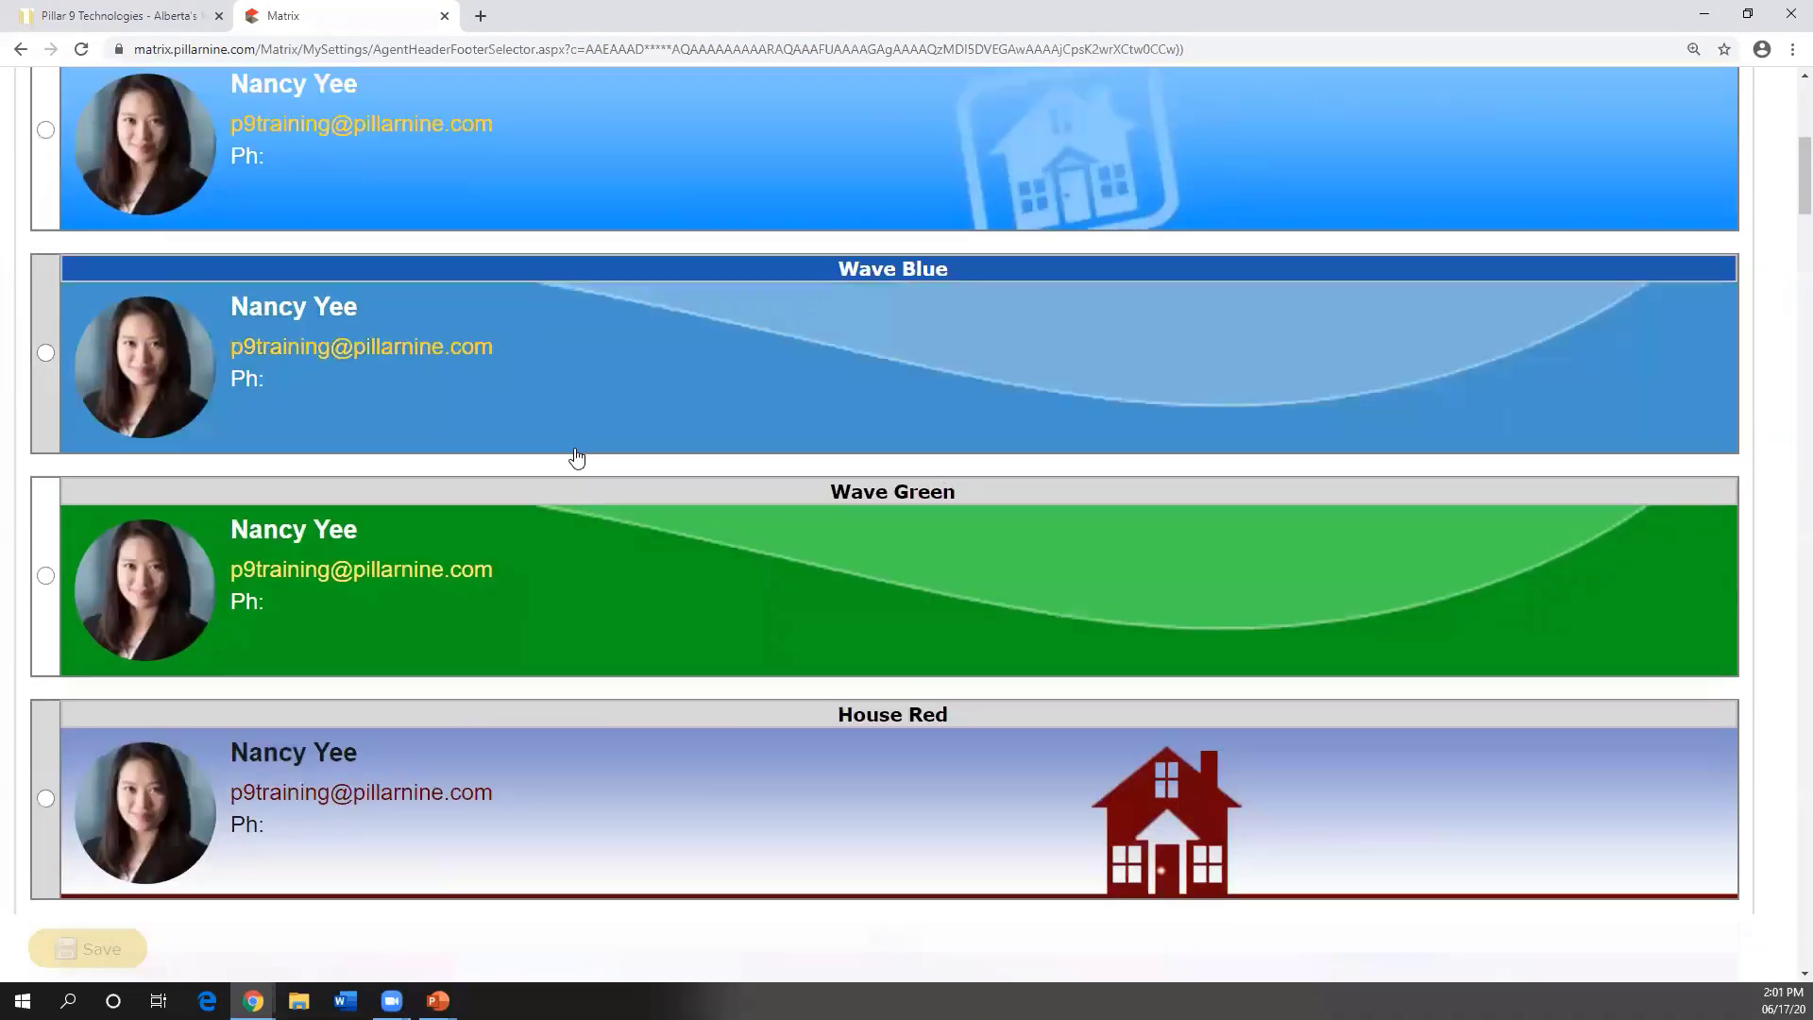
{"action": "scroll", "coordinate": [576, 457], "scroll_direction": "down", "scroll_amount": 20}
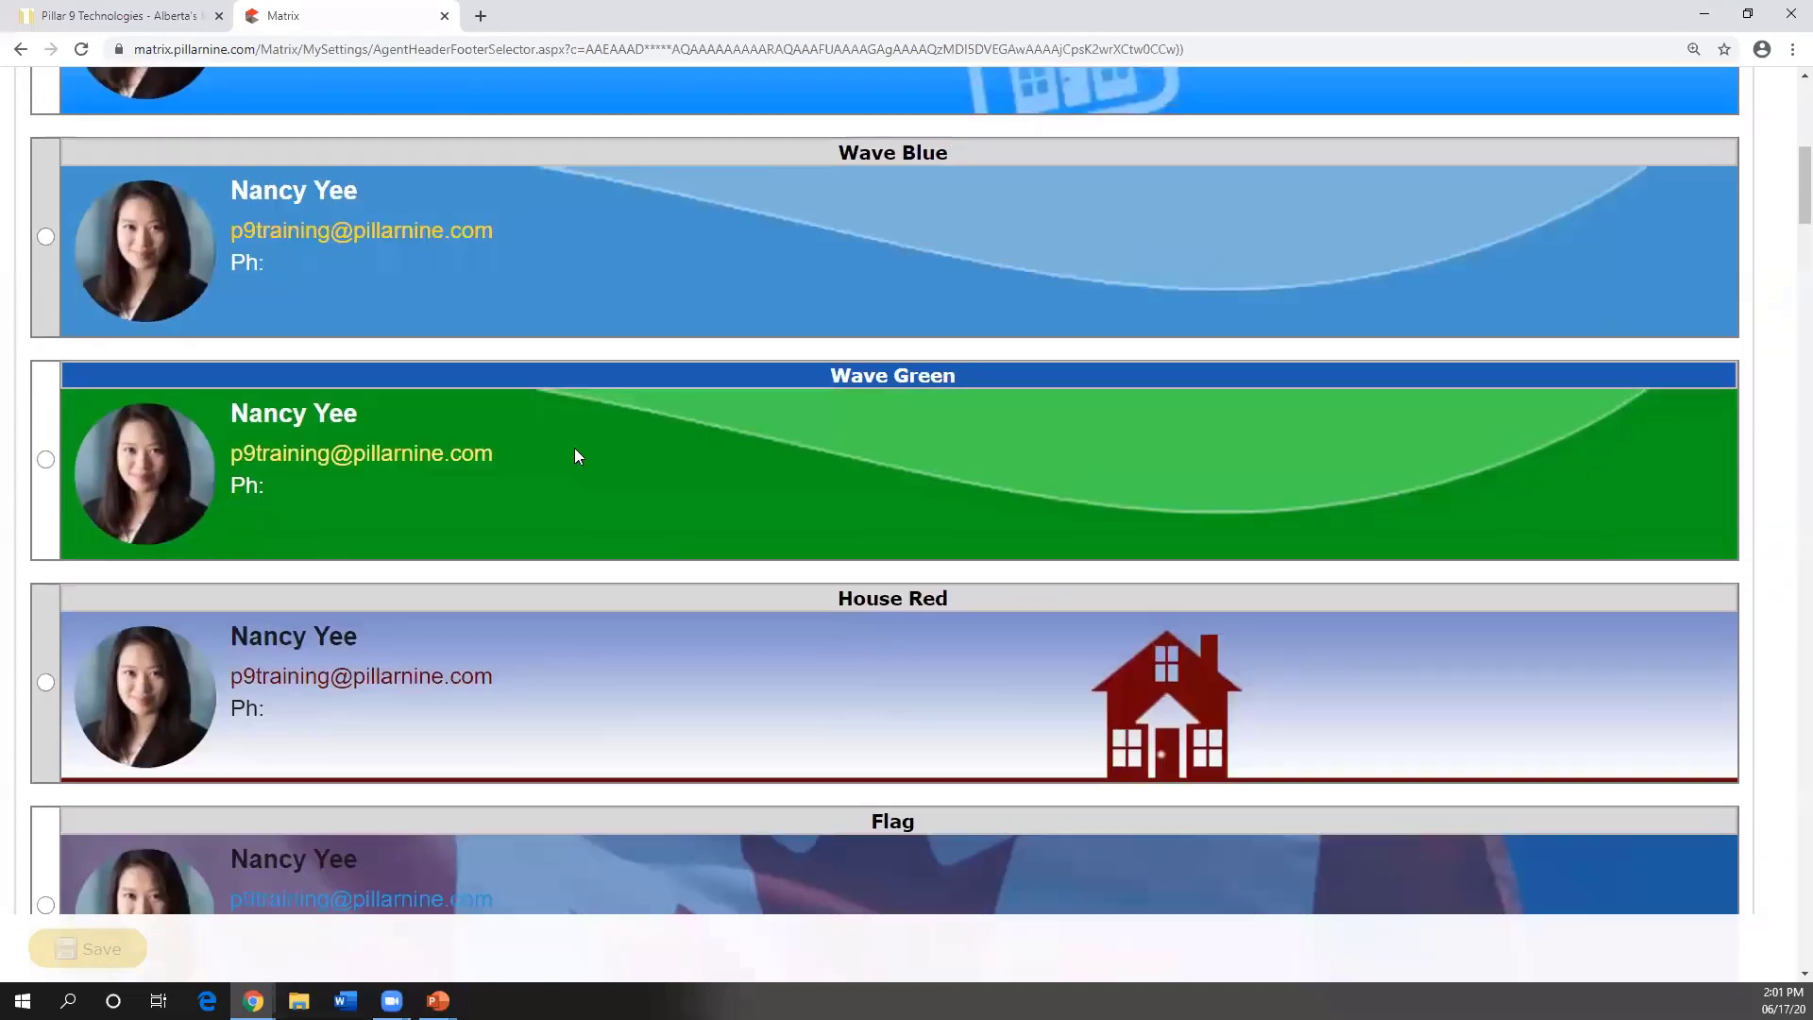
{"action": "scroll", "coordinate": [566, 425], "scroll_direction": "down", "scroll_amount": 4}
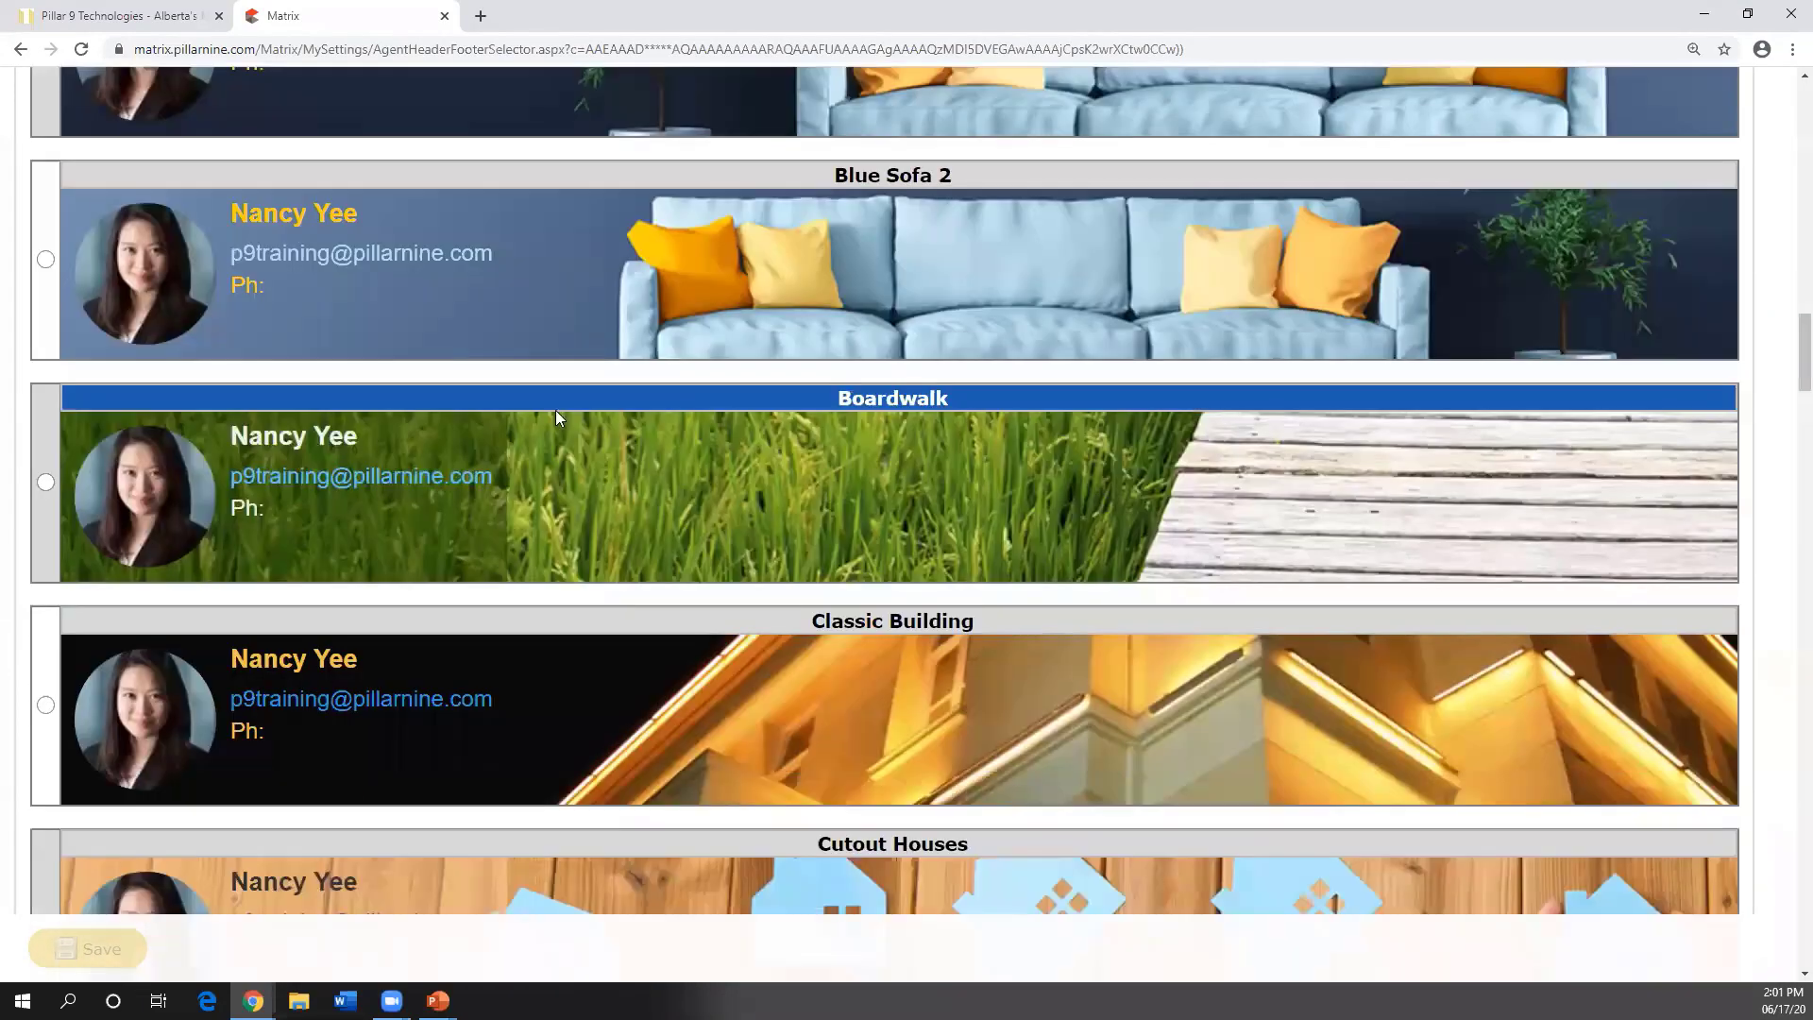
- Select the Blue Sofa 2 banner and preview the portal header with it
{"action": "left_click", "coordinate": [497, 302]}
{"action": "scroll", "coordinate": [586, 529], "scroll_direction": "down", "scroll_amount": 1}
{"action": "scroll", "coordinate": [608, 557], "scroll_direction": "down", "scroll_amount": 20}
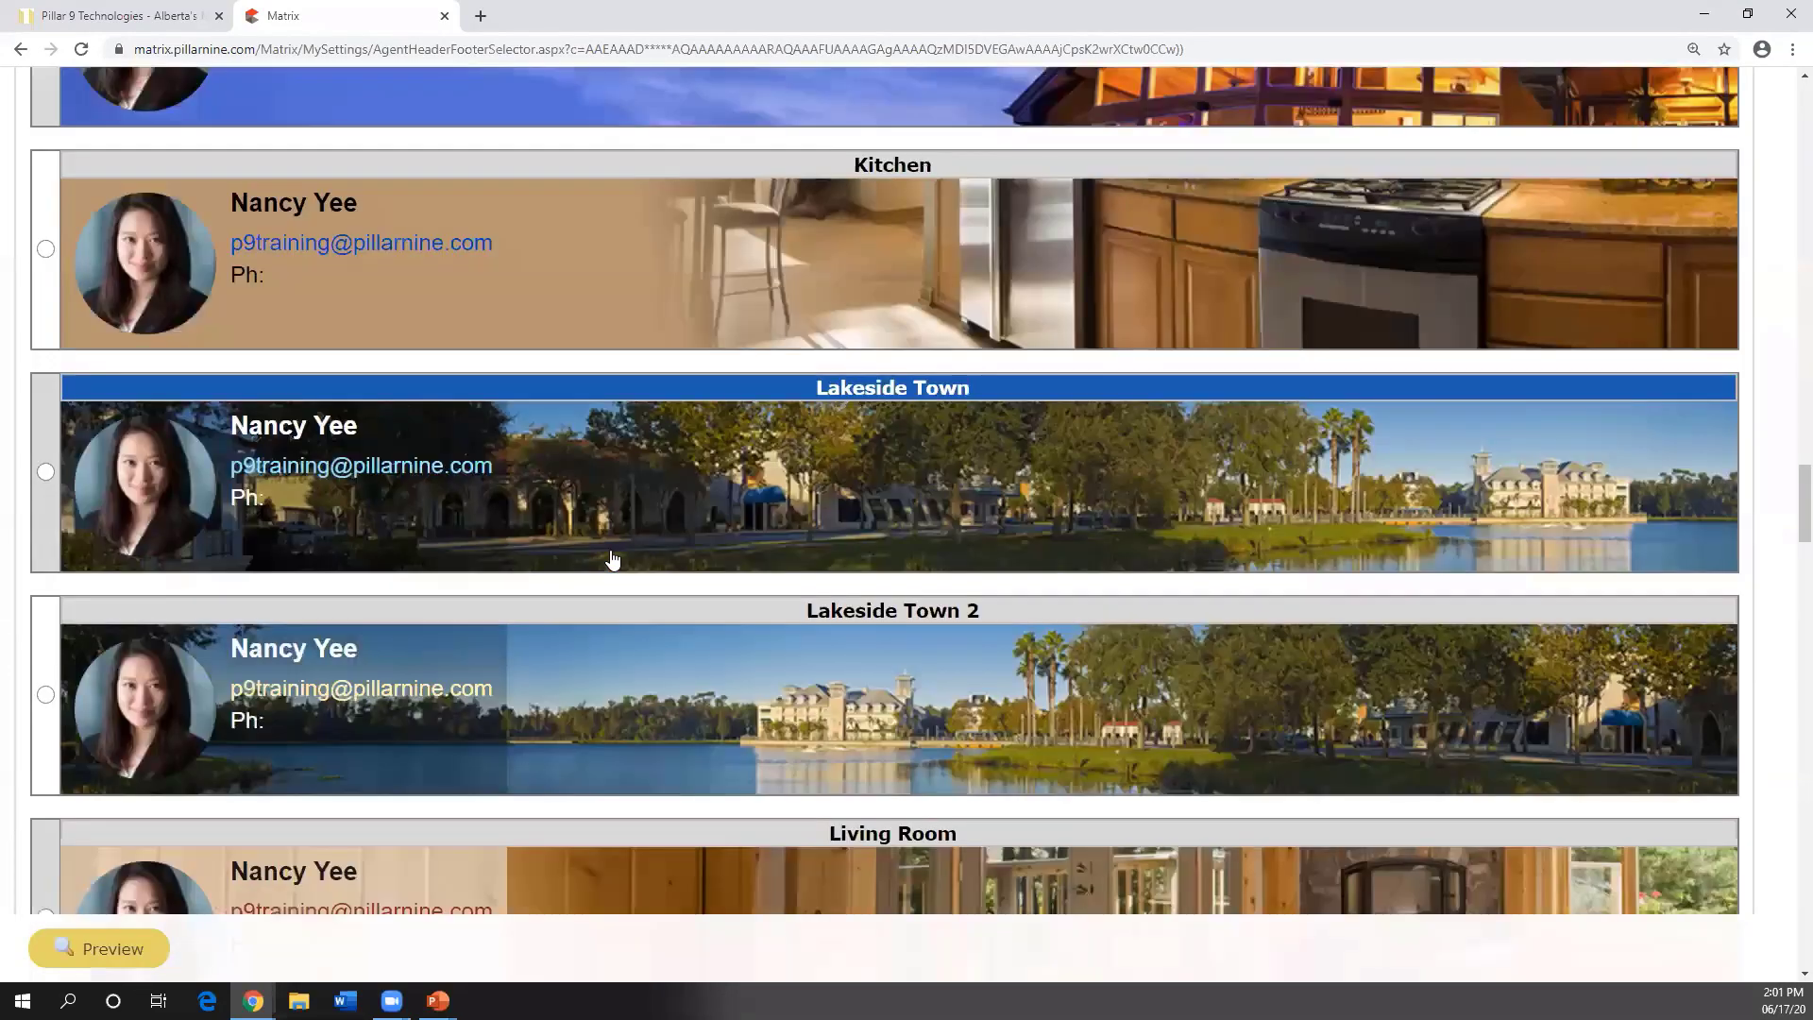
{"action": "scroll", "coordinate": [612, 555], "scroll_direction": "down", "scroll_amount": 20}
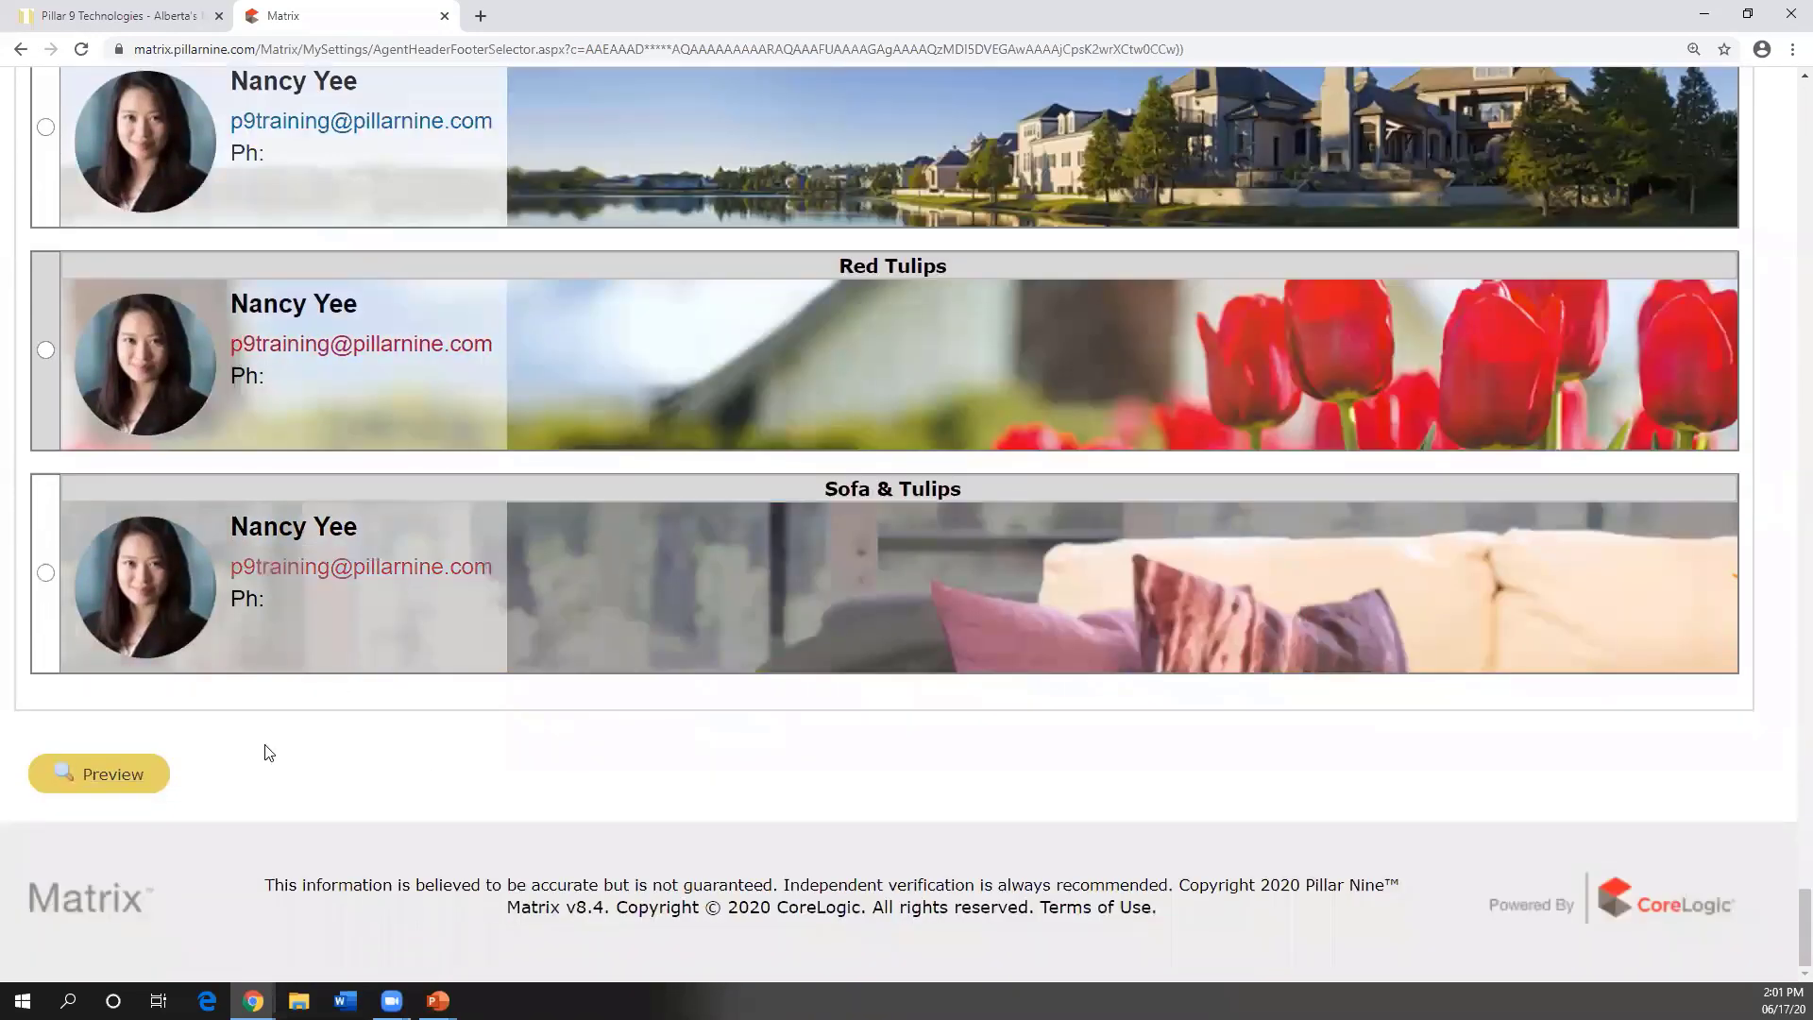
{"action": "left_click", "coordinate": [90, 774]}
{"action": "scroll", "coordinate": [718, 695], "scroll_direction": "down", "scroll_amount": 1}
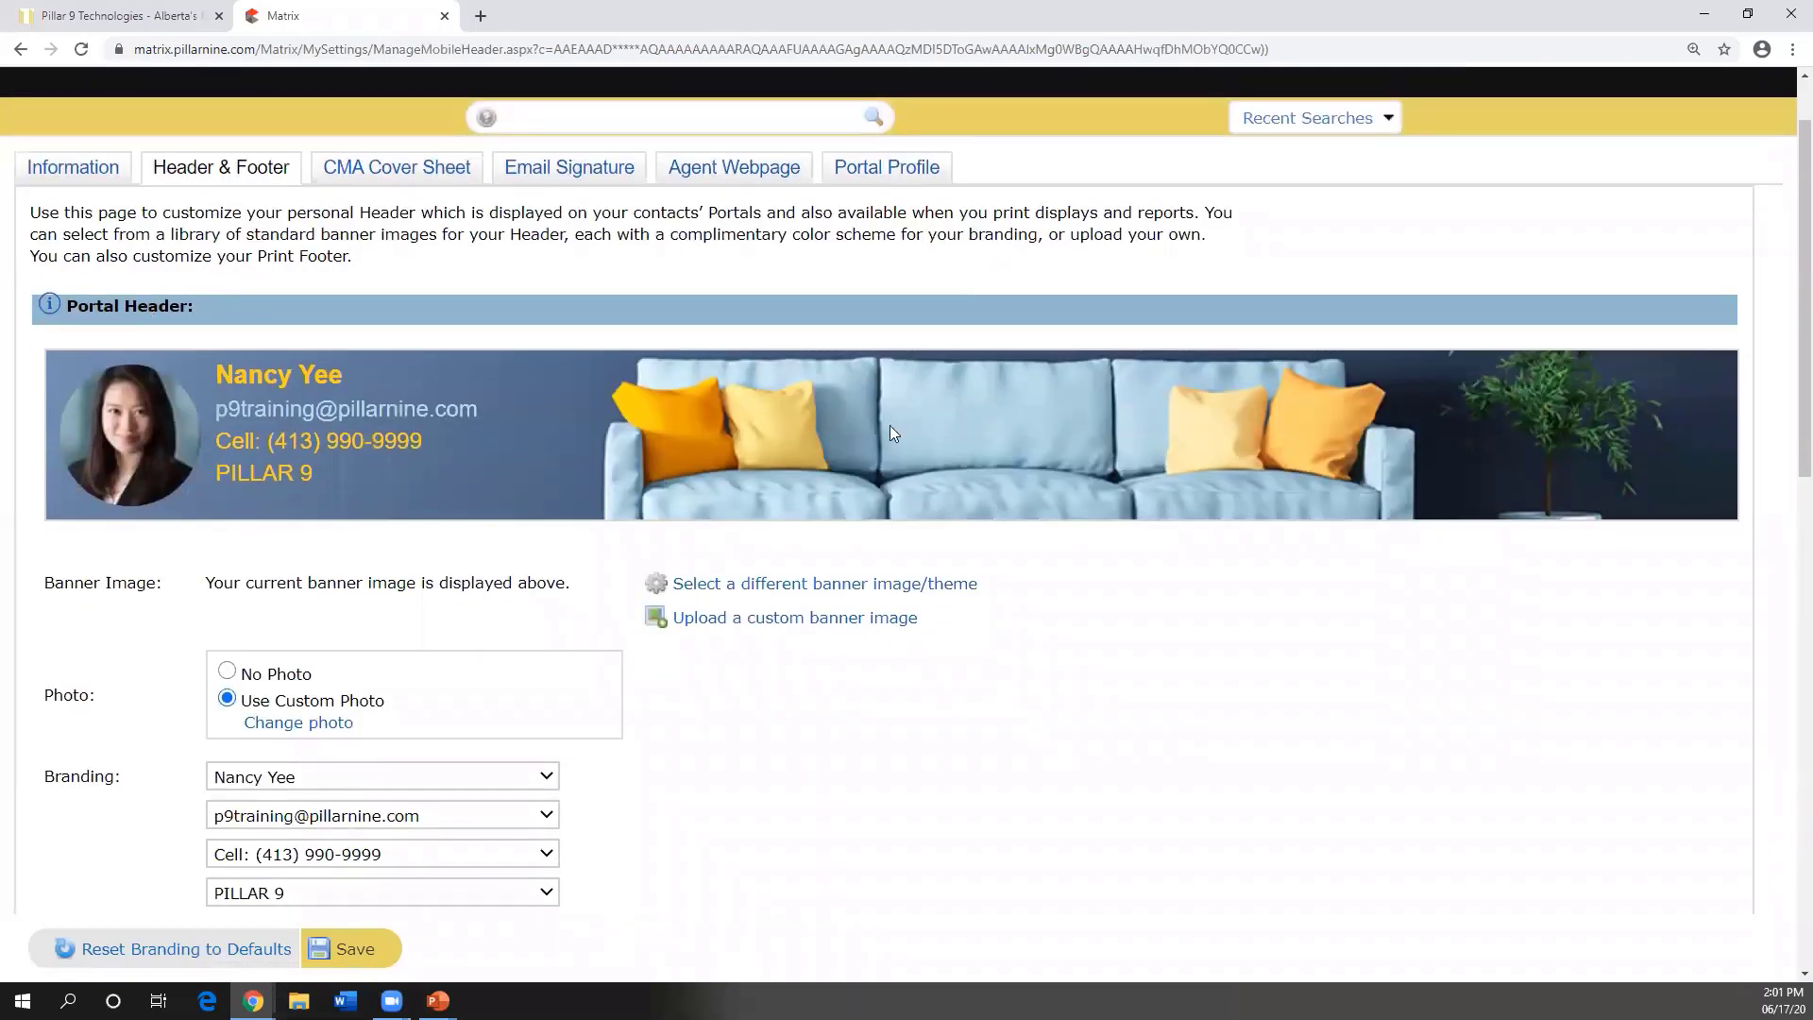
{"action": "scroll", "coordinate": [922, 407], "scroll_direction": "down", "scroll_amount": 1}
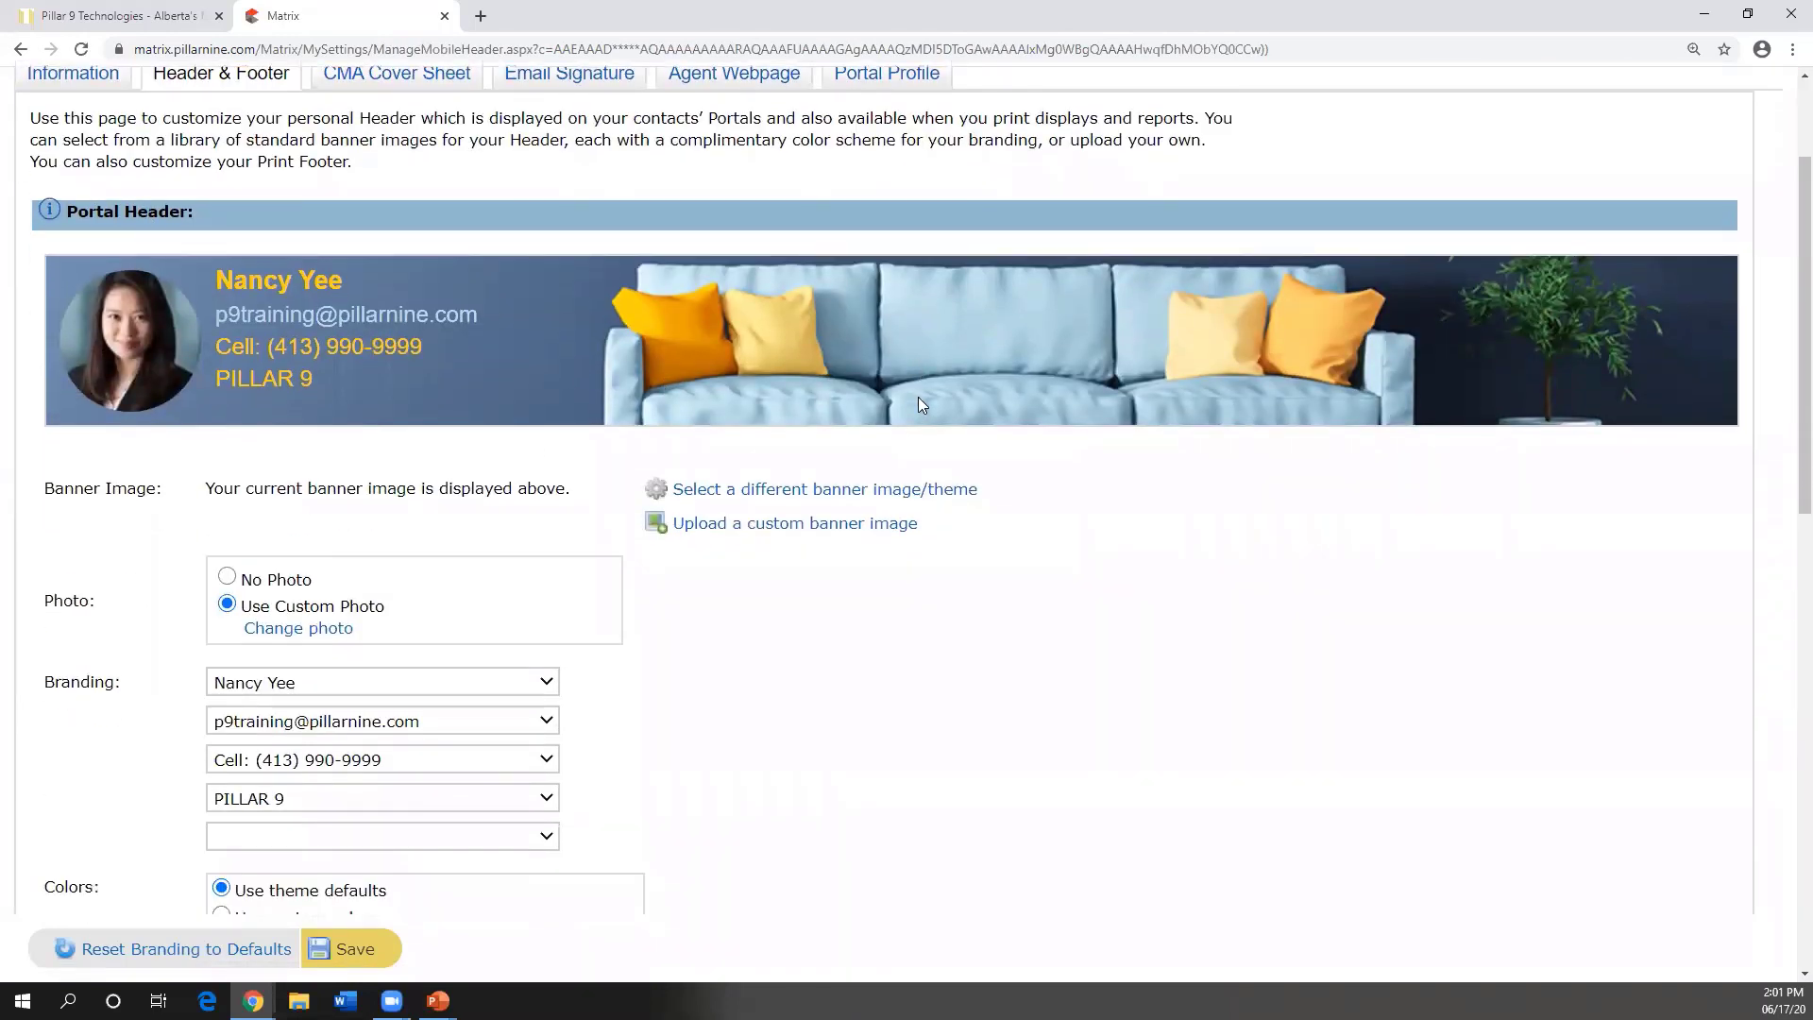
{"action": "scroll", "coordinate": [880, 317], "scroll_direction": "up", "scroll_amount": 1}
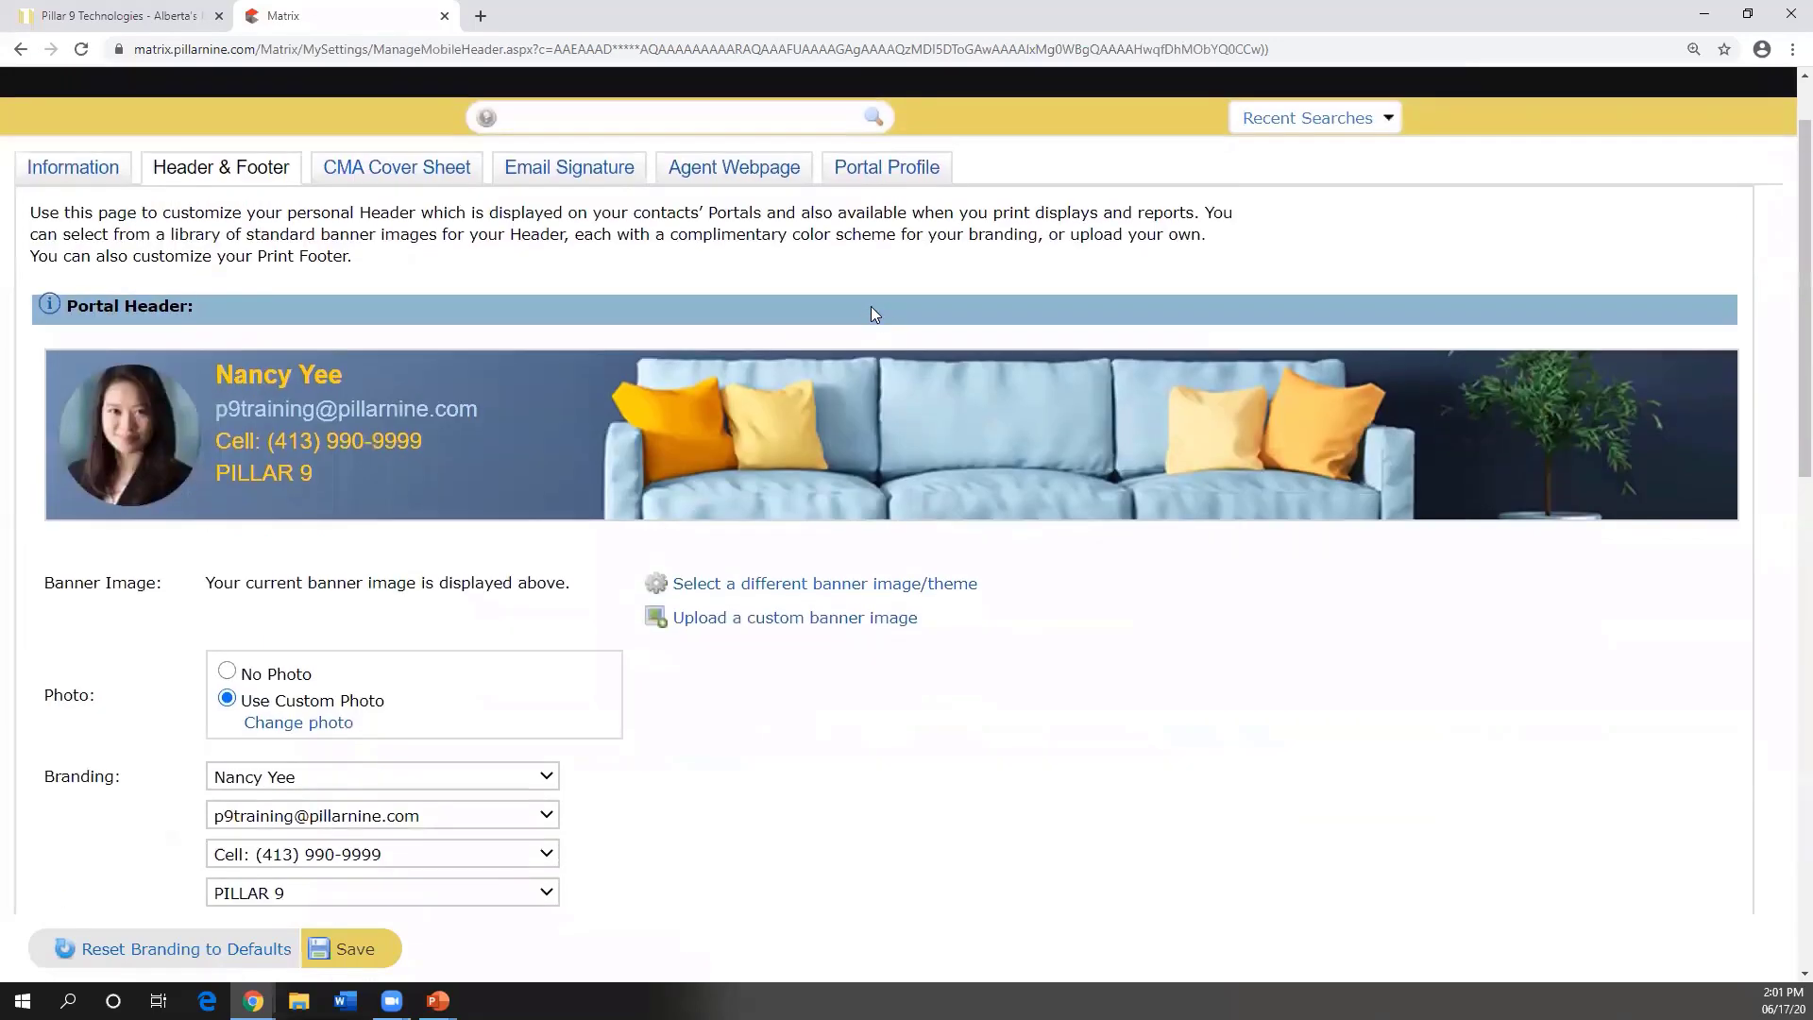
- Discard the unsaved header changes and move via Email Signature to the Portal Profile settings
{"action": "left_click", "coordinate": [385, 177]}
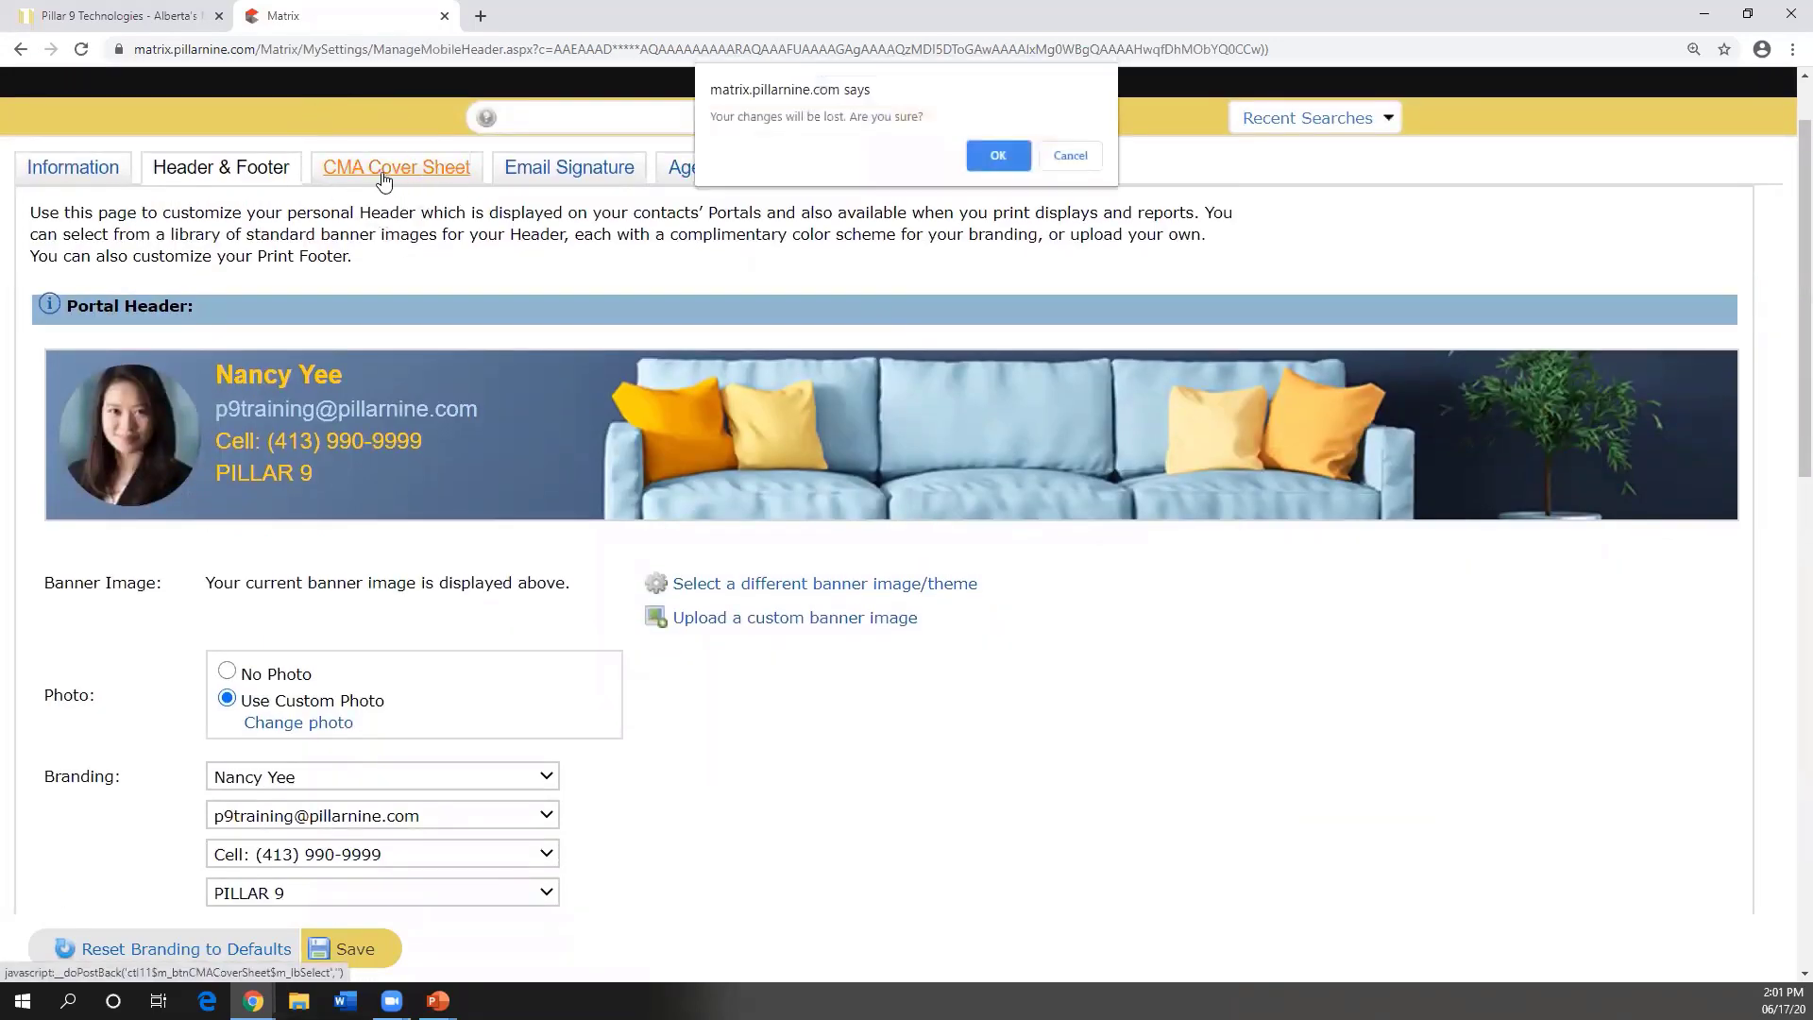
{"action": "left_click", "coordinate": [998, 157]}
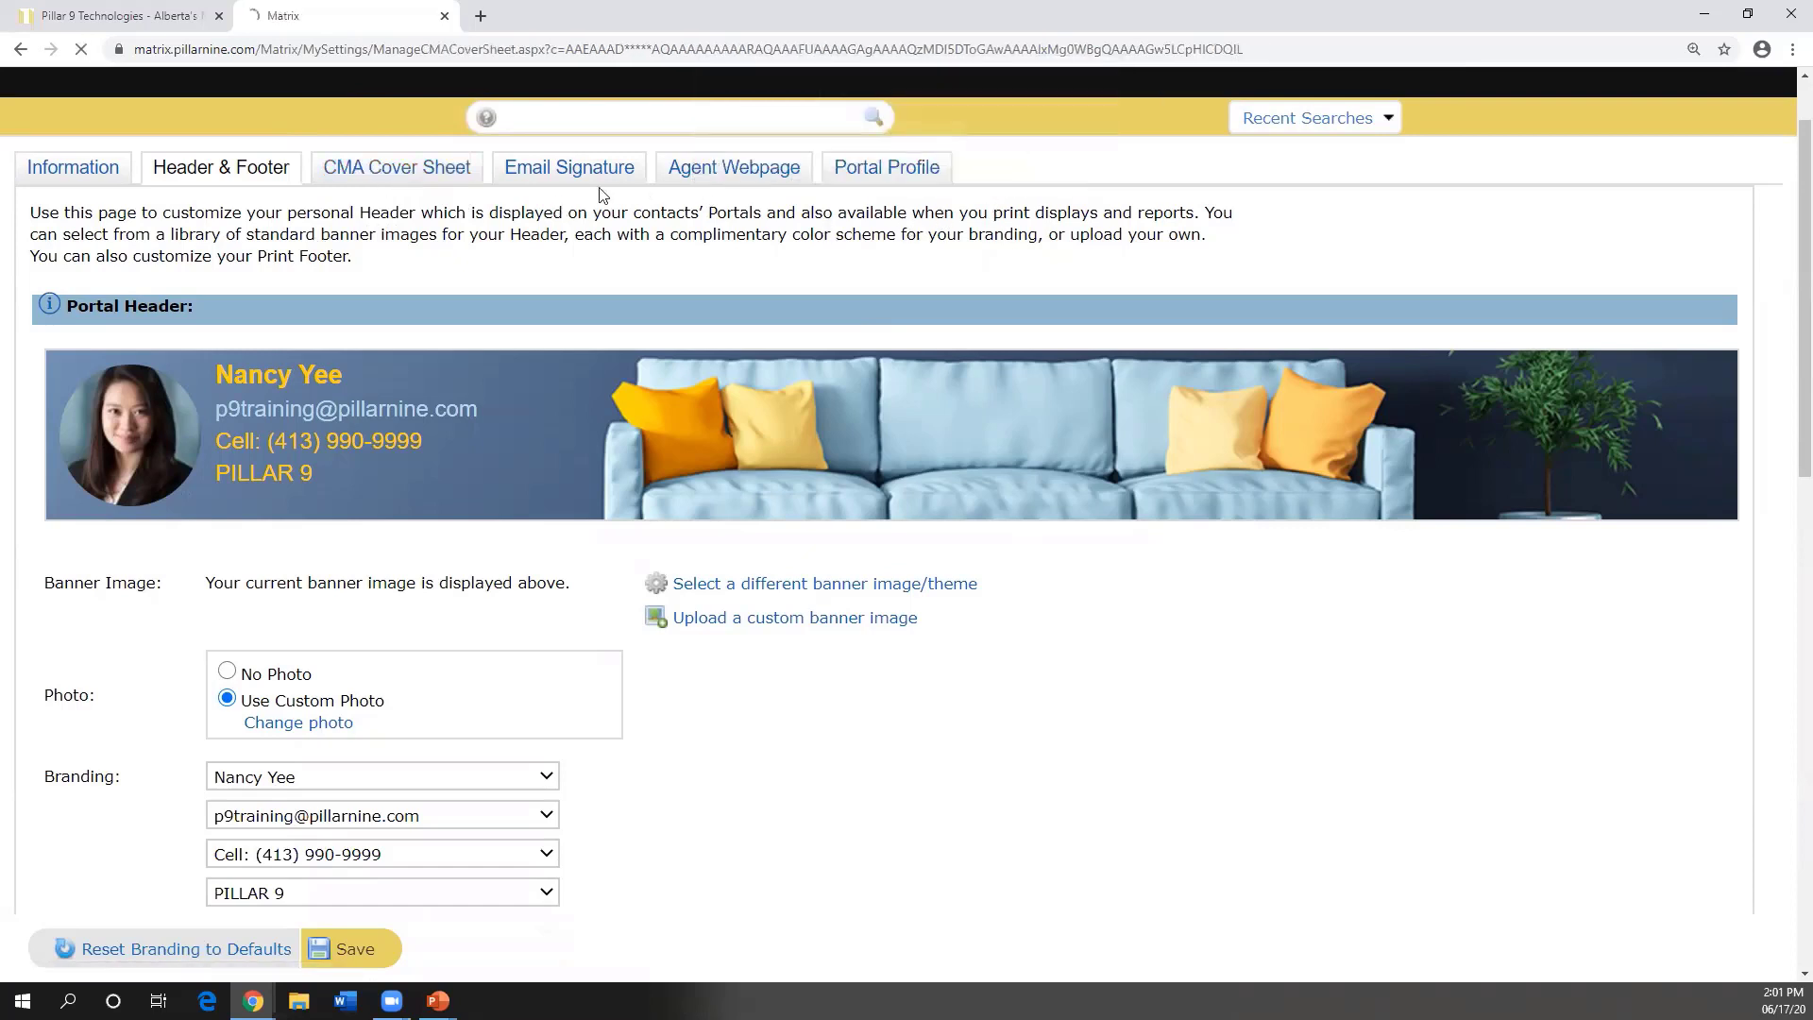
{"action": "left_click", "coordinate": [568, 261]}
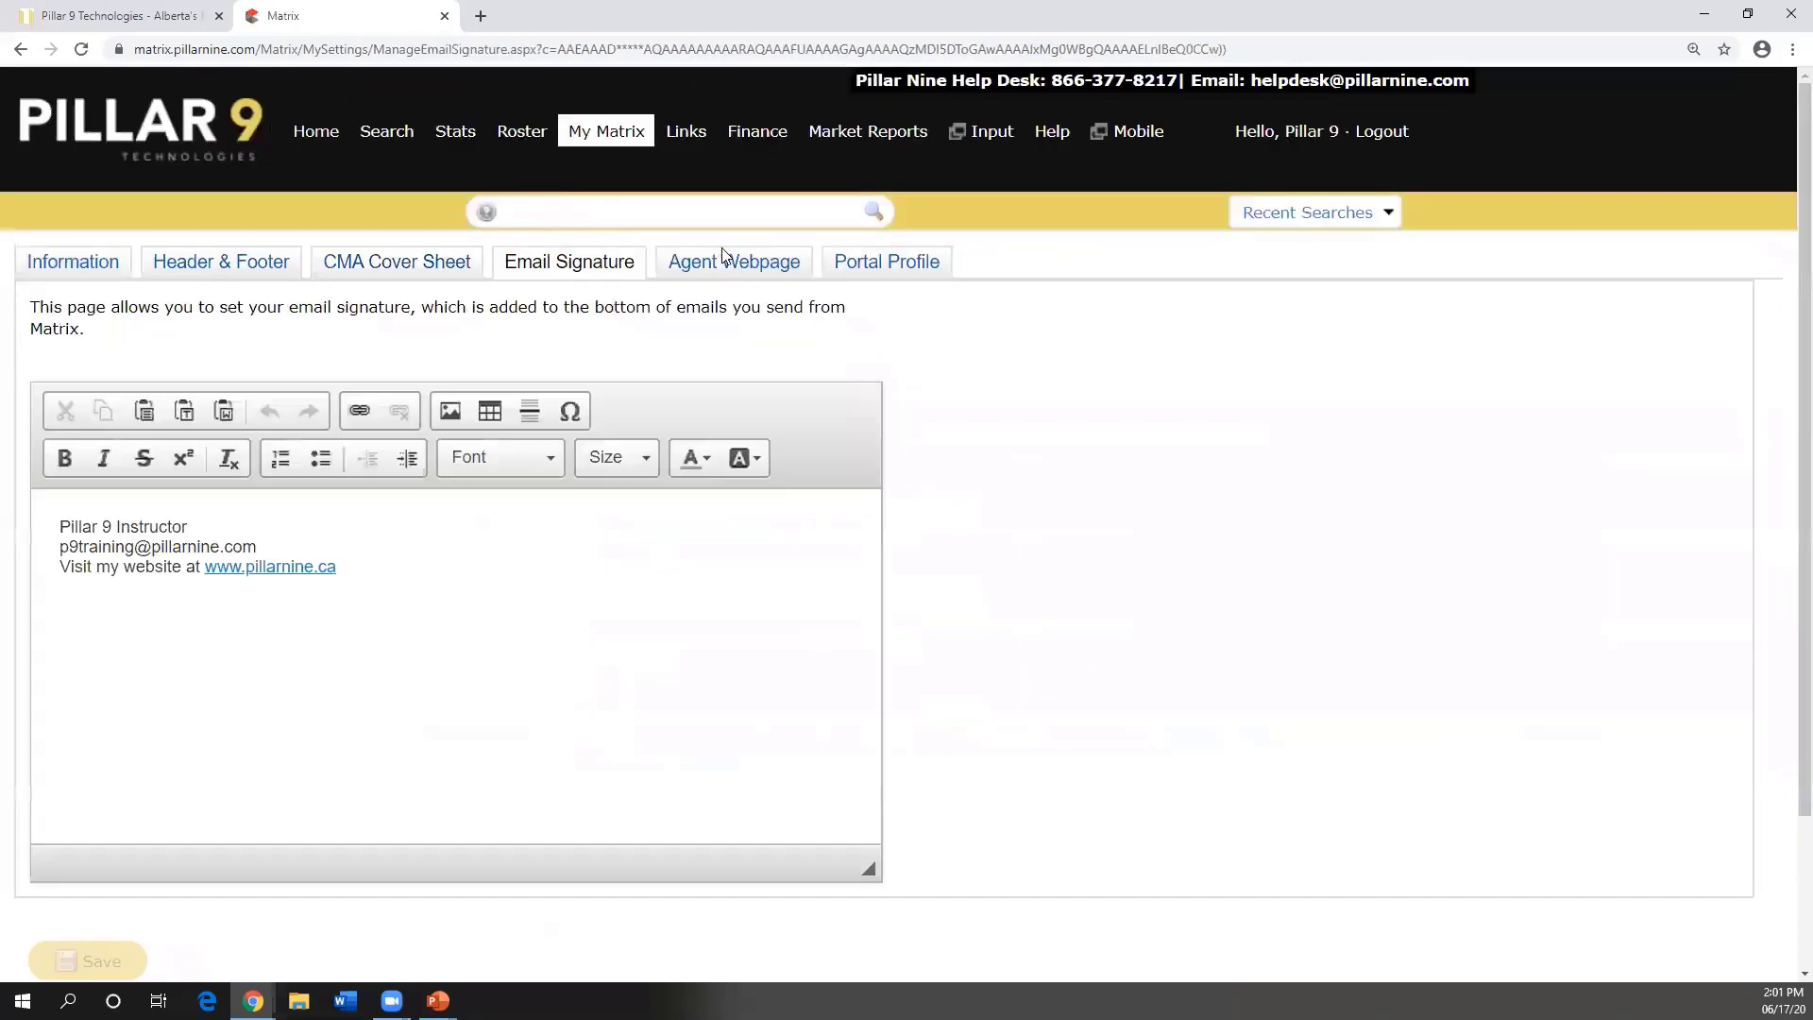
{"action": "left_click", "coordinate": [886, 262]}
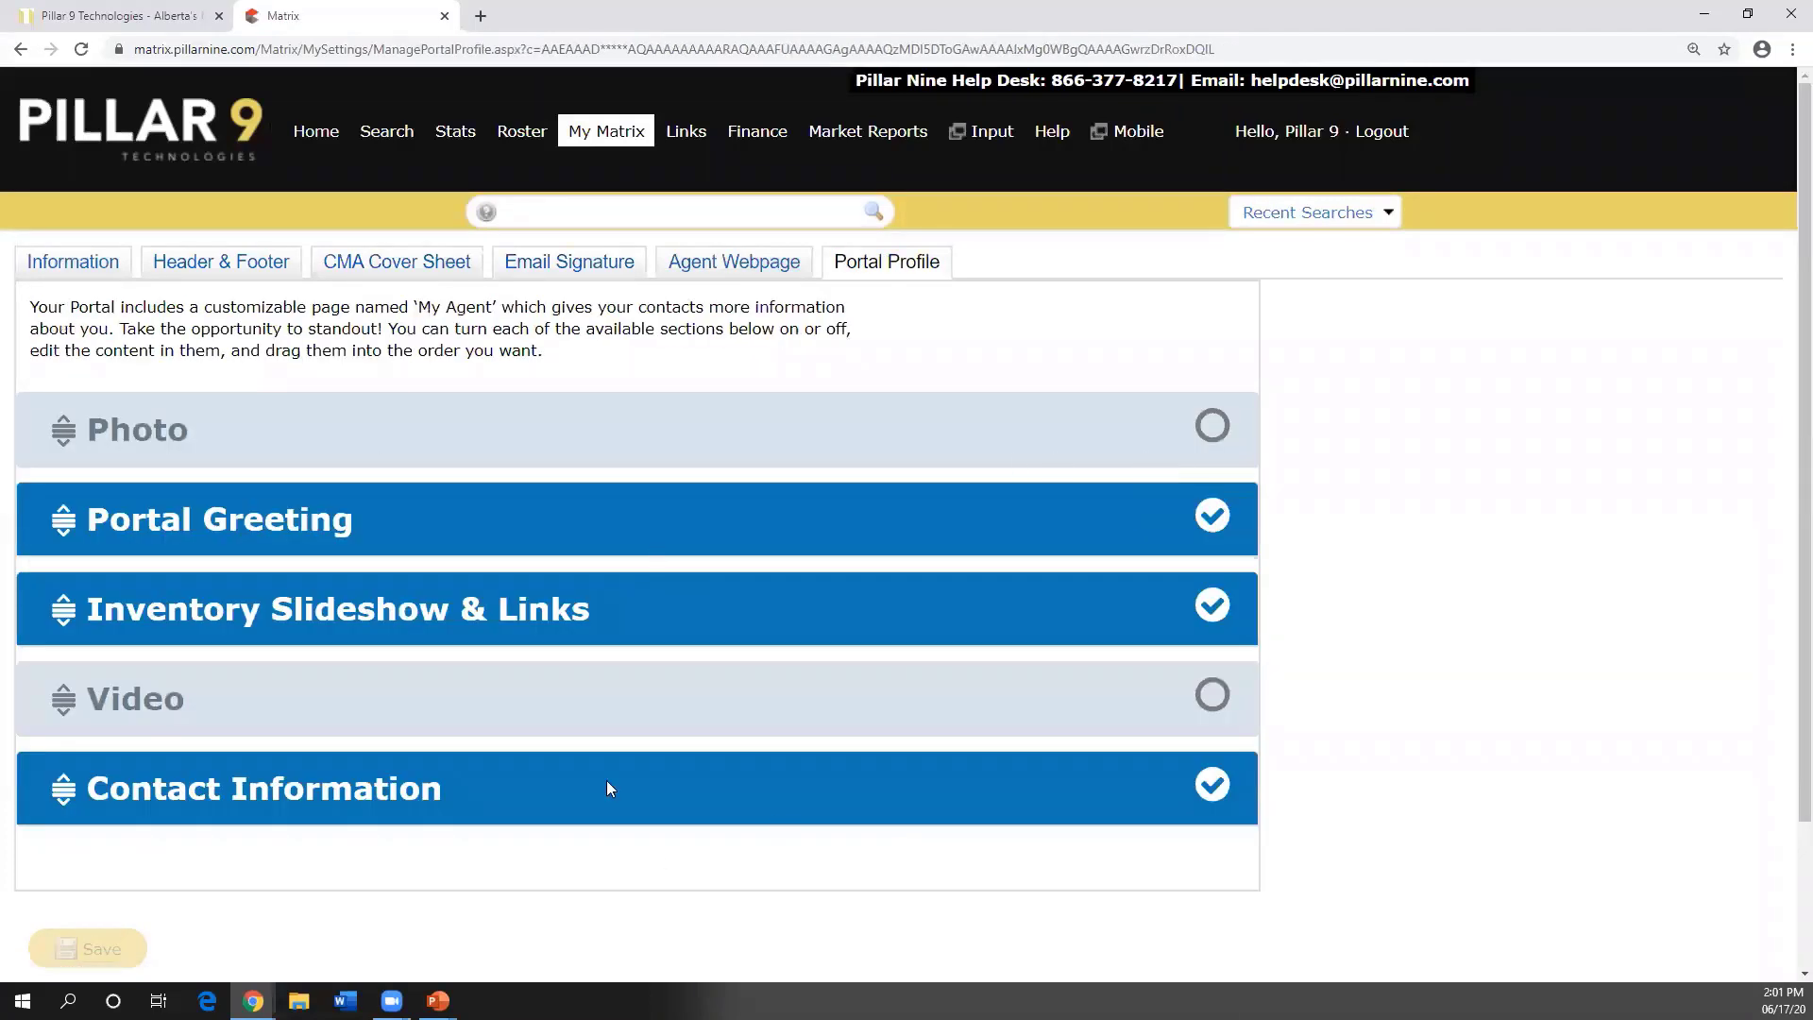
{"action": "scroll", "coordinate": [611, 782], "scroll_direction": "down", "scroll_amount": 1}
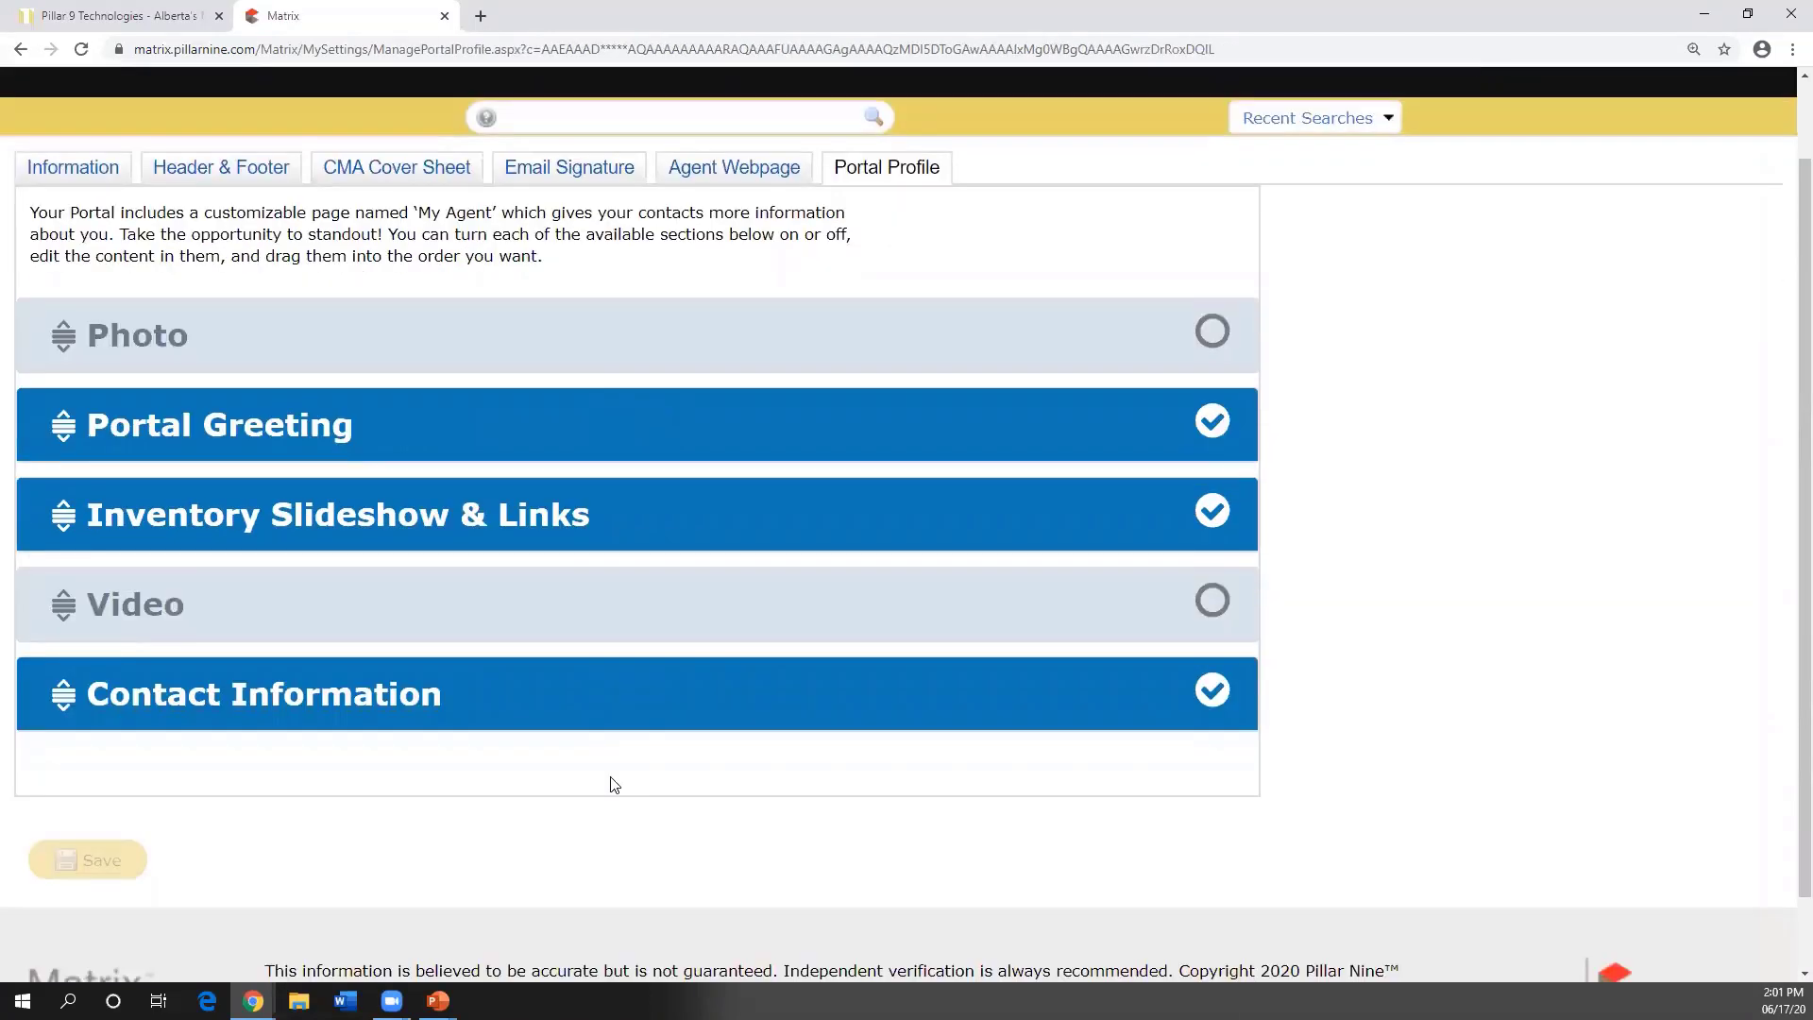
{"action": "scroll", "coordinate": [615, 785], "scroll_direction": "up", "scroll_amount": 1}
{"action": "mouse_move", "coordinate": [593, 129]}
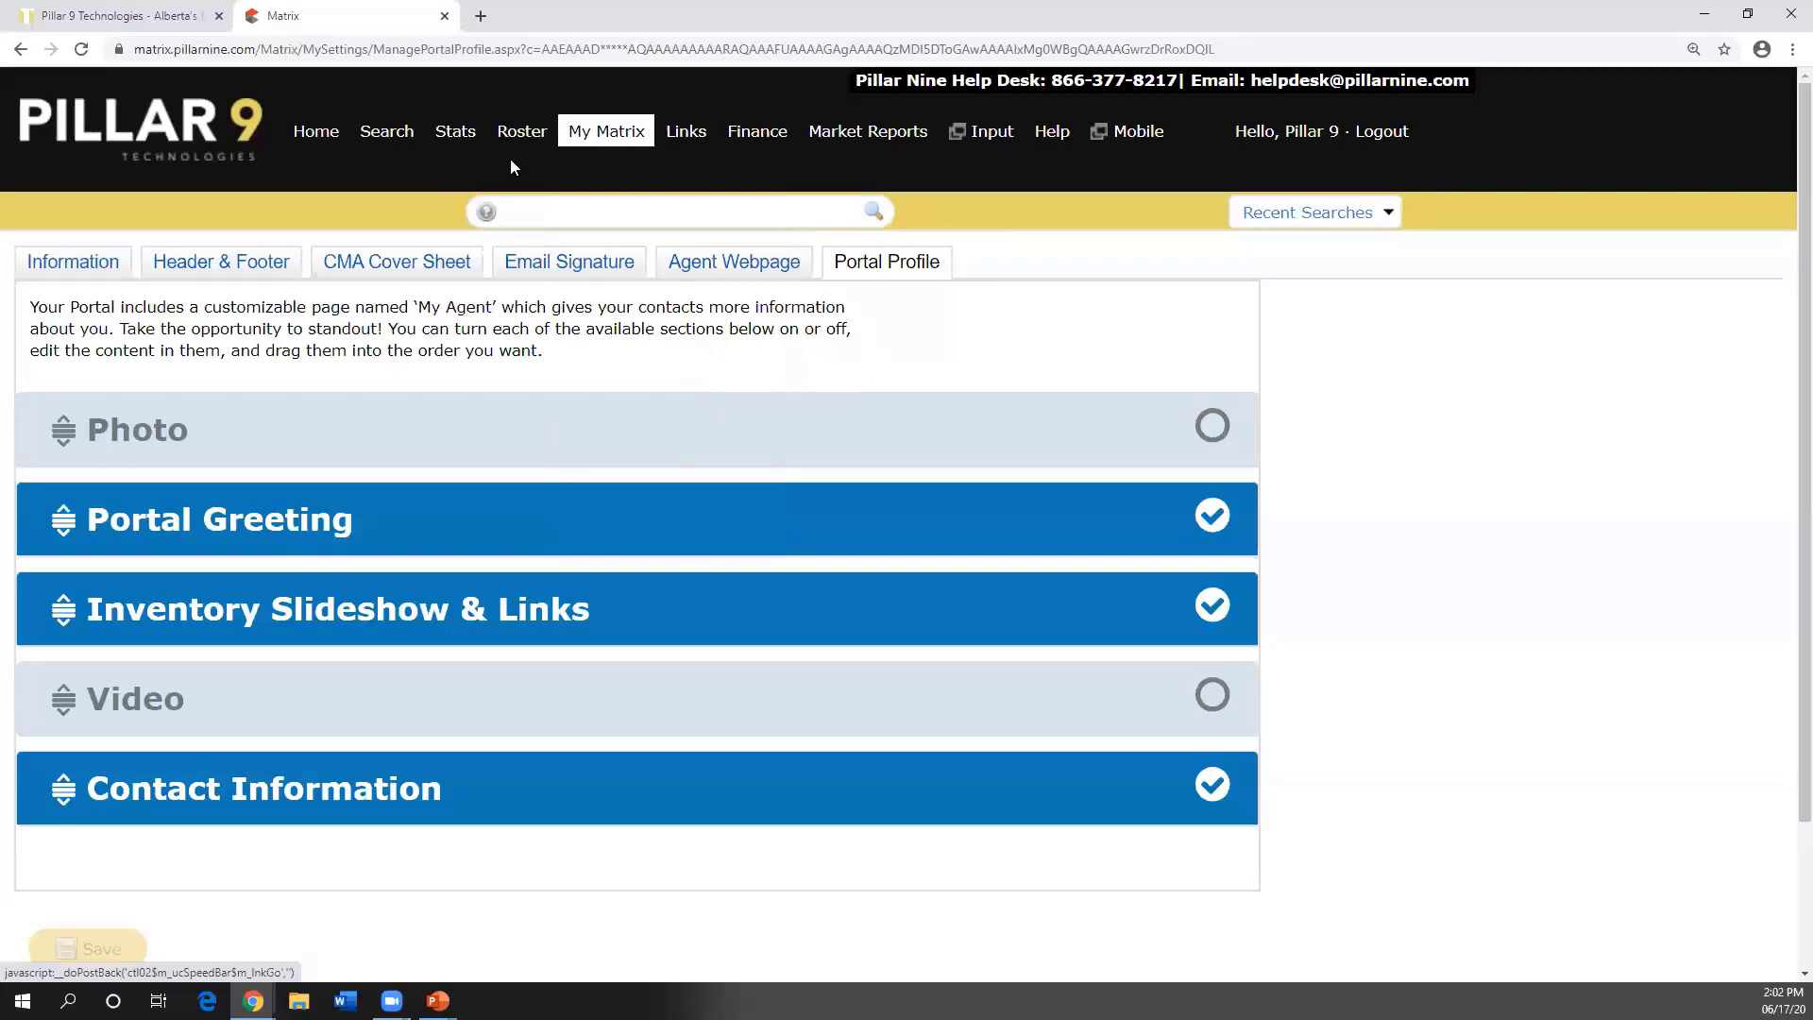
- Return to the Home dashboard, with Market Watch showing 595 new listings
{"action": "left_click", "coordinate": [322, 139]}
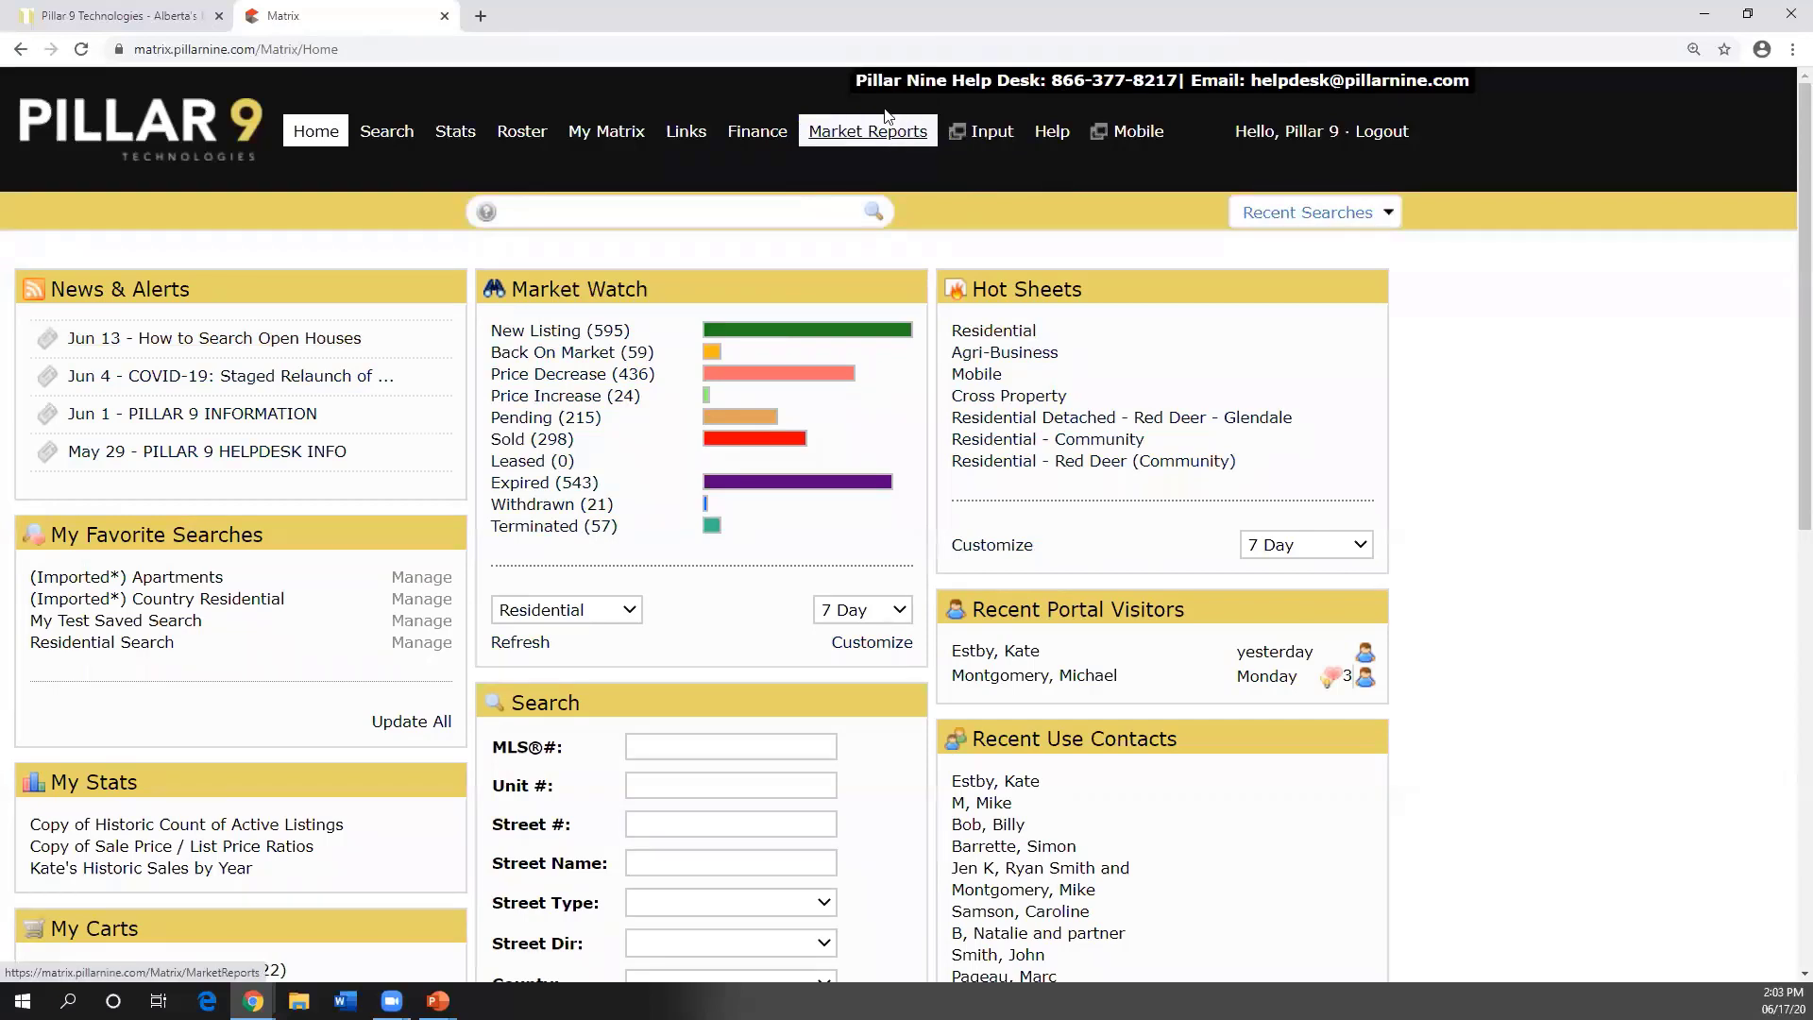
{"action": "mouse_move", "coordinate": [386, 139]}
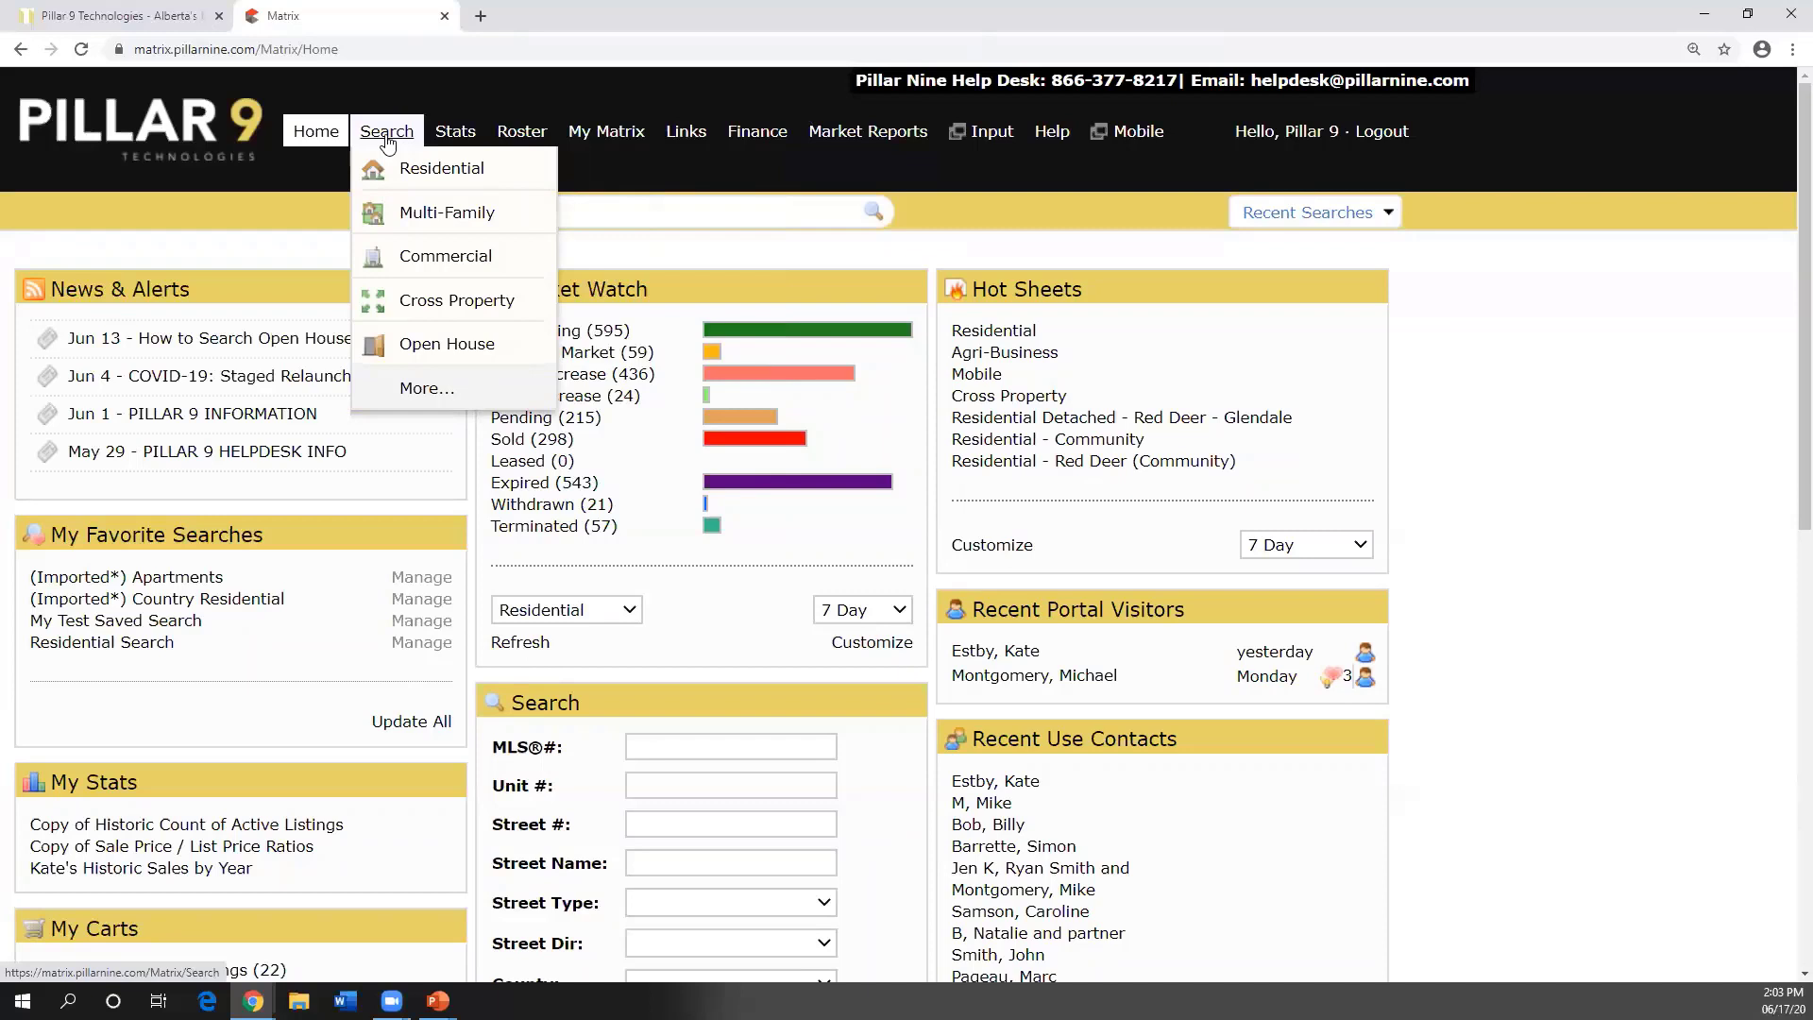
- Open the Search categories page and twice highlight then clear the Multi-Family heading
{"action": "left_click", "coordinate": [386, 133]}
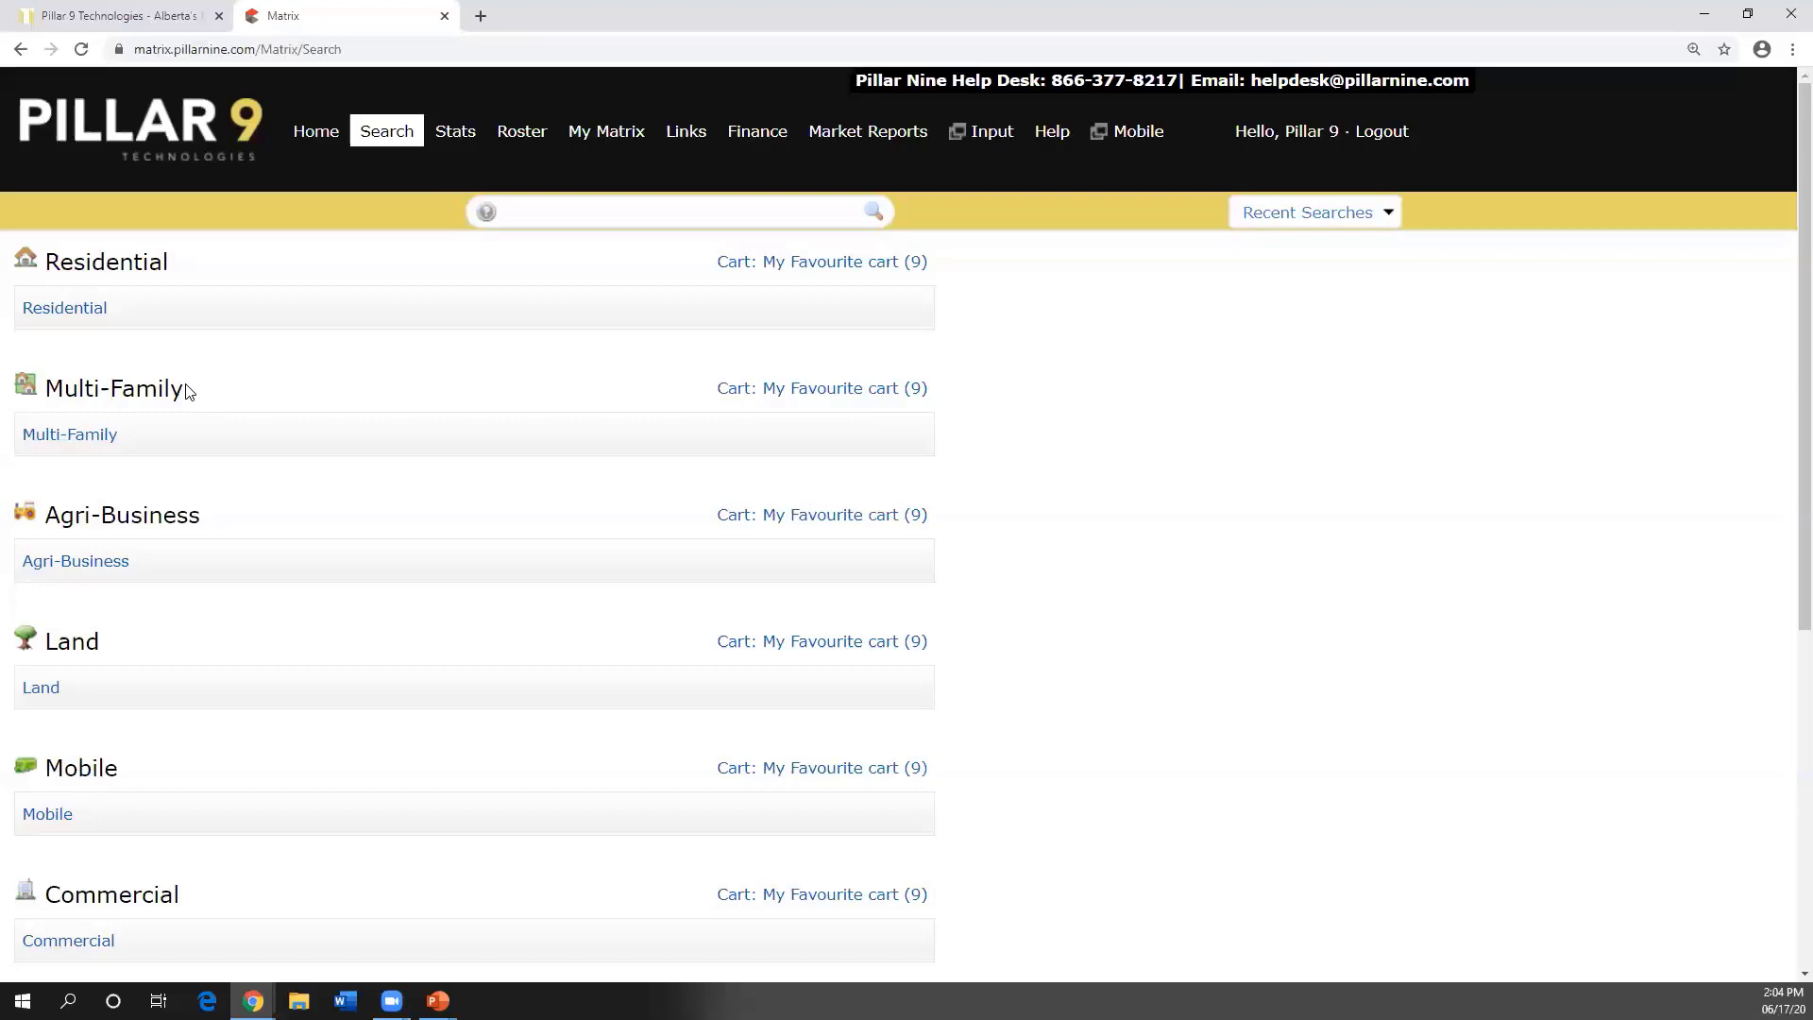
{"action": "left_click_drag", "start_coordinate": [187, 391], "coordinate": [44, 390]}
{"action": "left_click", "coordinate": [87, 392]}
{"action": "left_click_drag", "start_coordinate": [182, 390], "coordinate": [42, 389]}
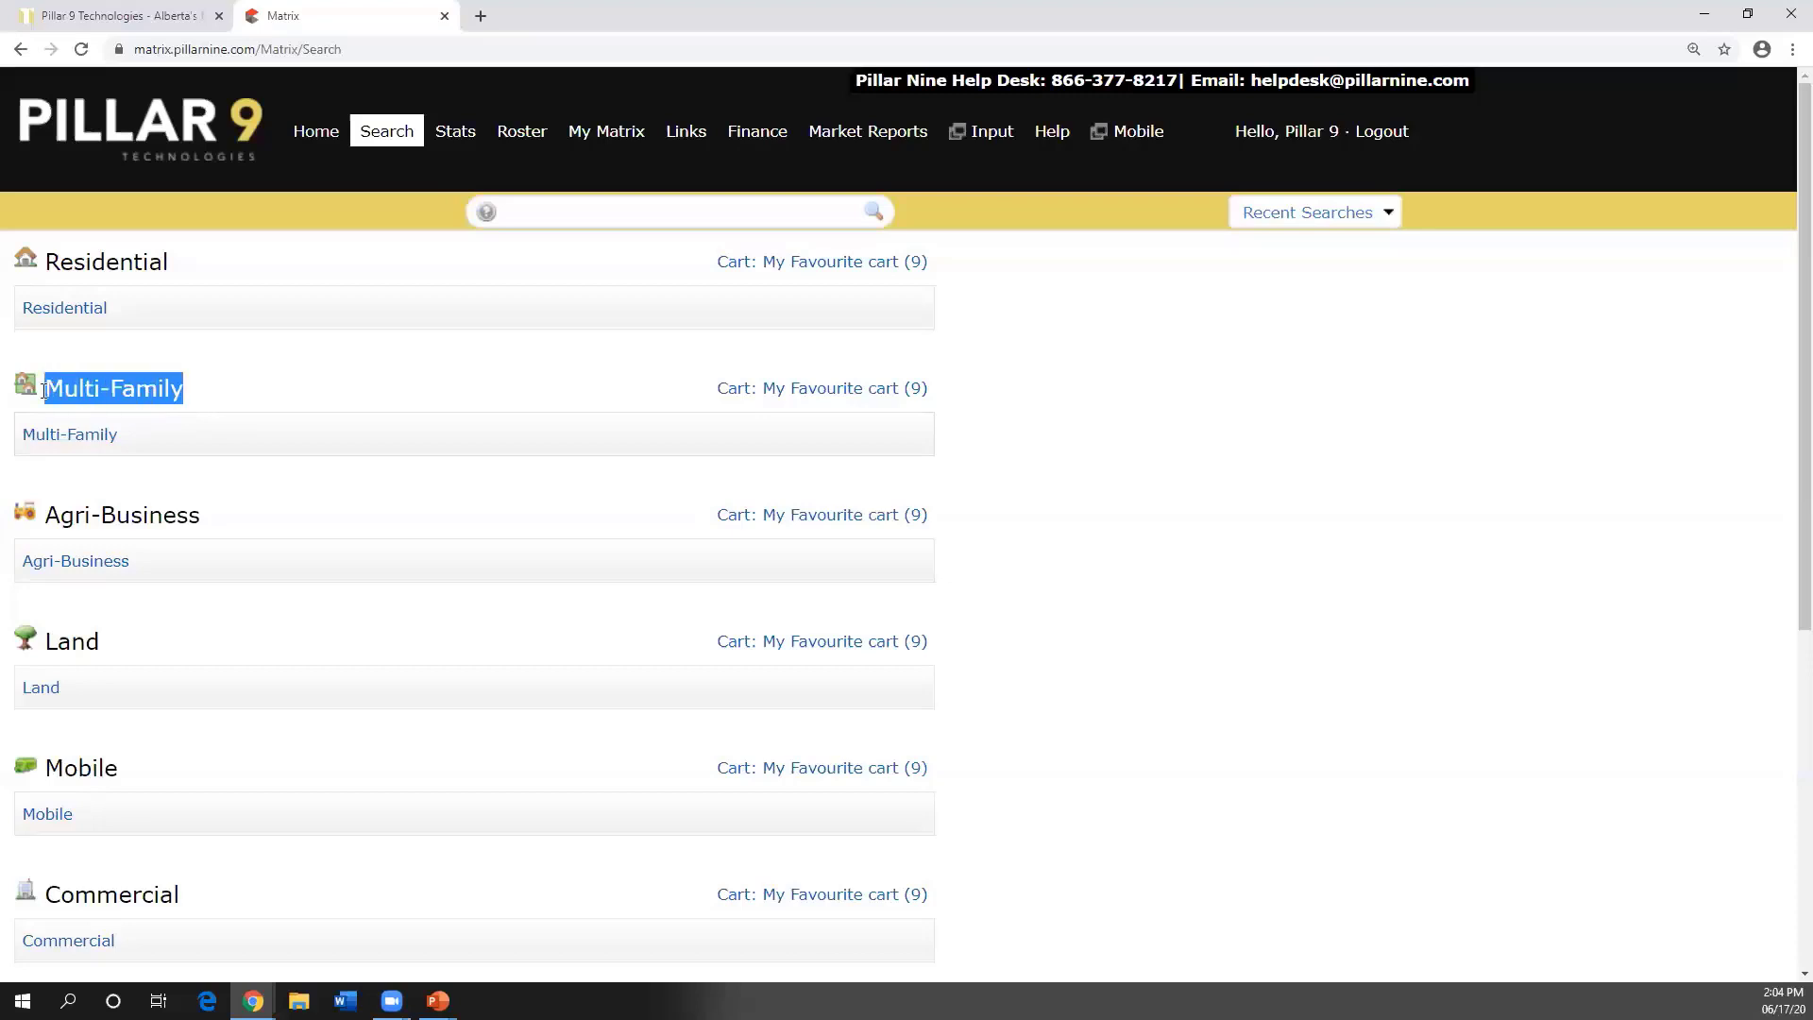
{"action": "left_click", "coordinate": [137, 393]}
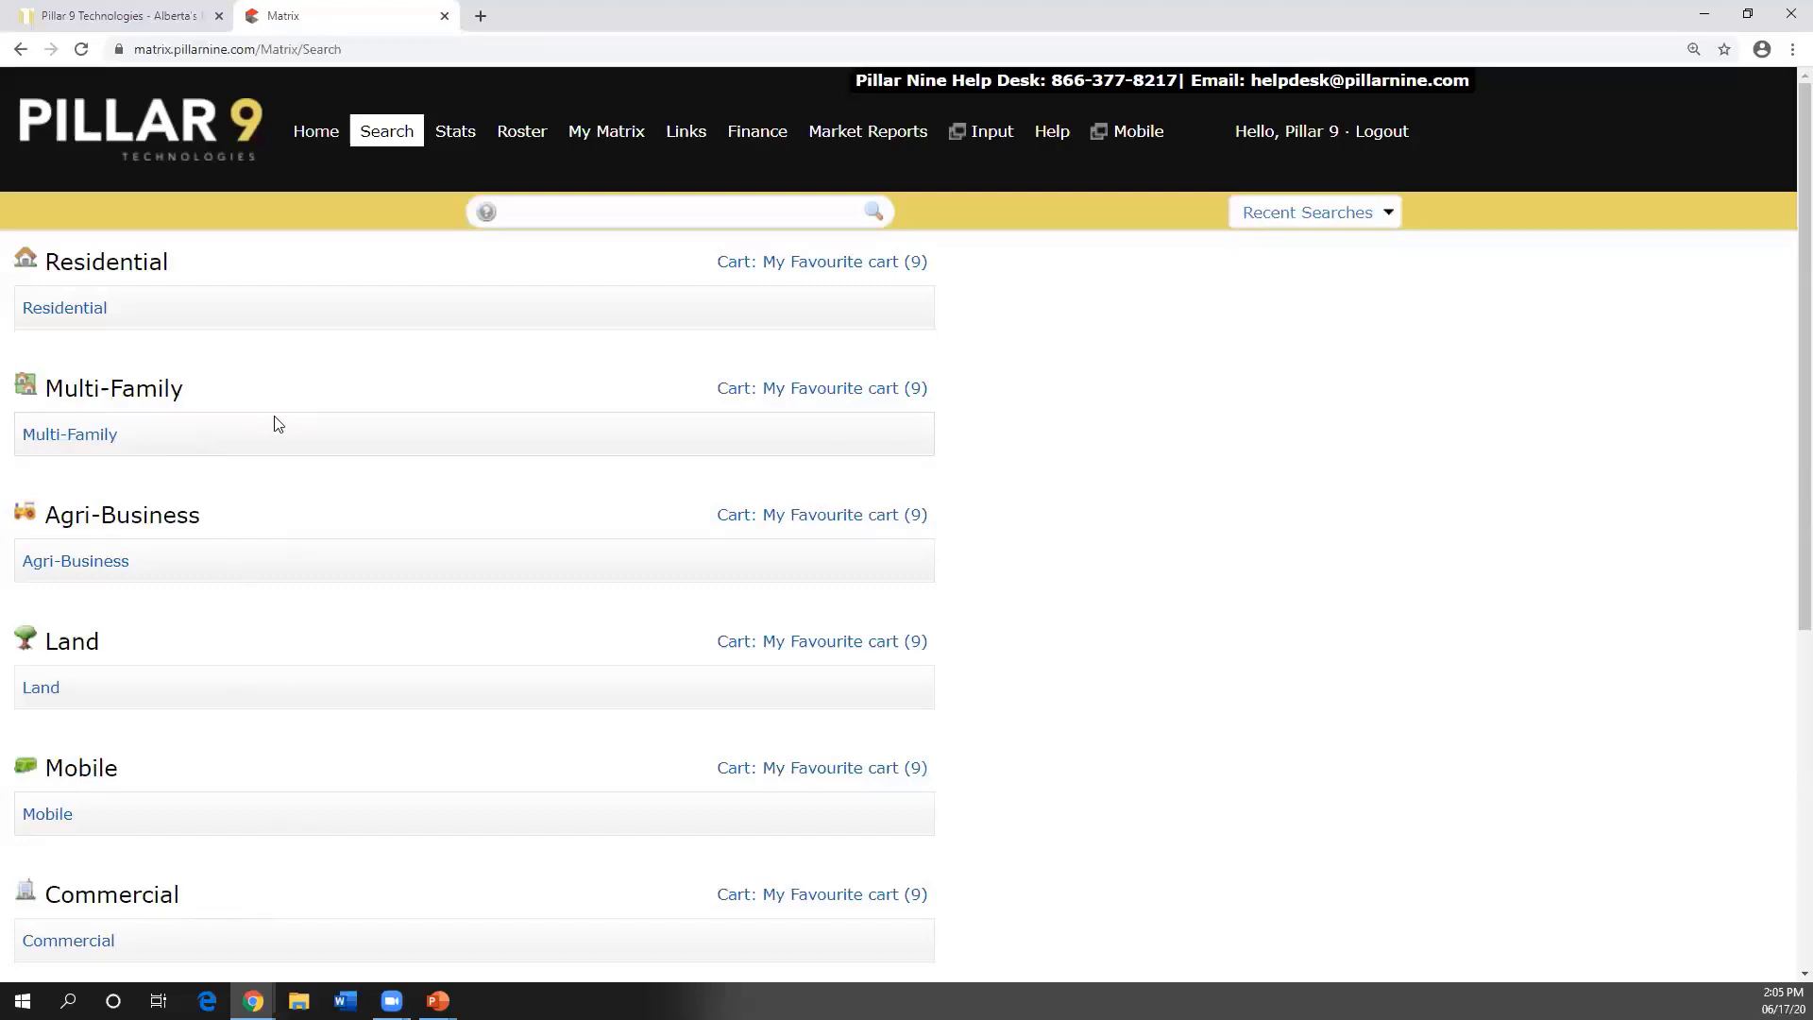
- Scroll down the search categories and highlight the Cross Property heading
{"action": "scroll", "coordinate": [262, 415], "scroll_direction": "down", "scroll_amount": 1}
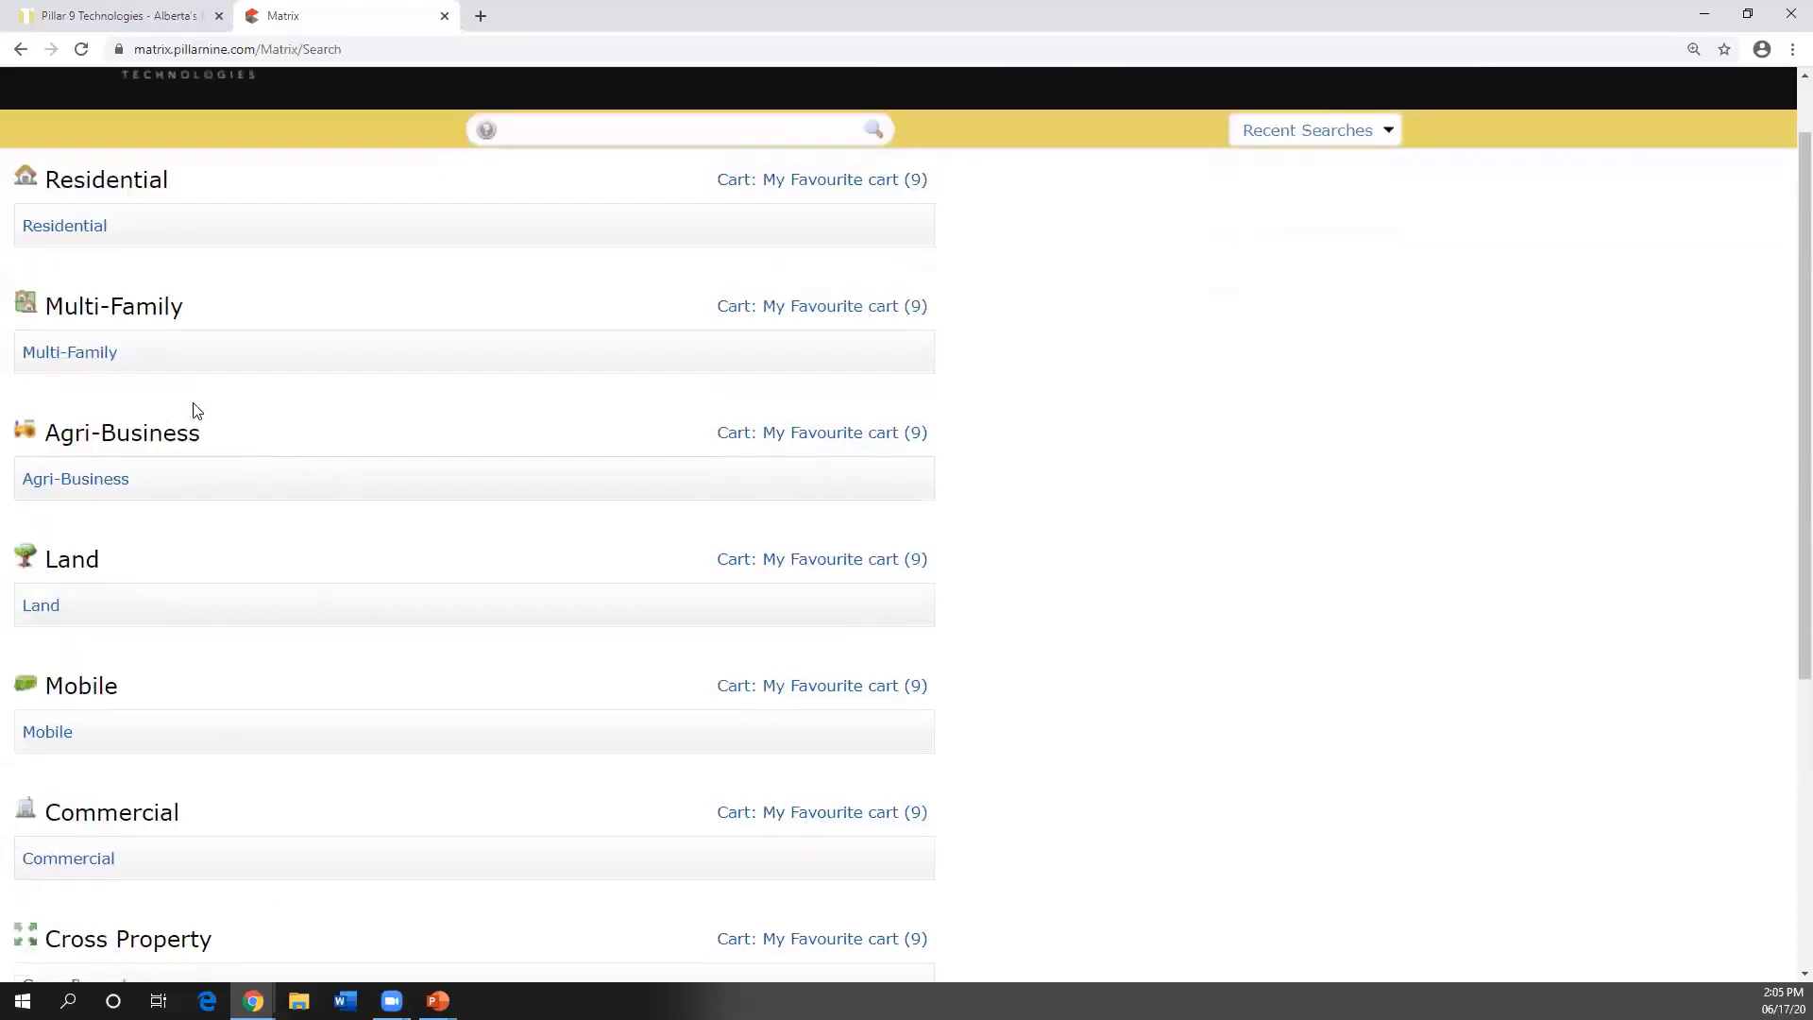
{"action": "scroll", "coordinate": [216, 445], "scroll_direction": "down", "scroll_amount": 1}
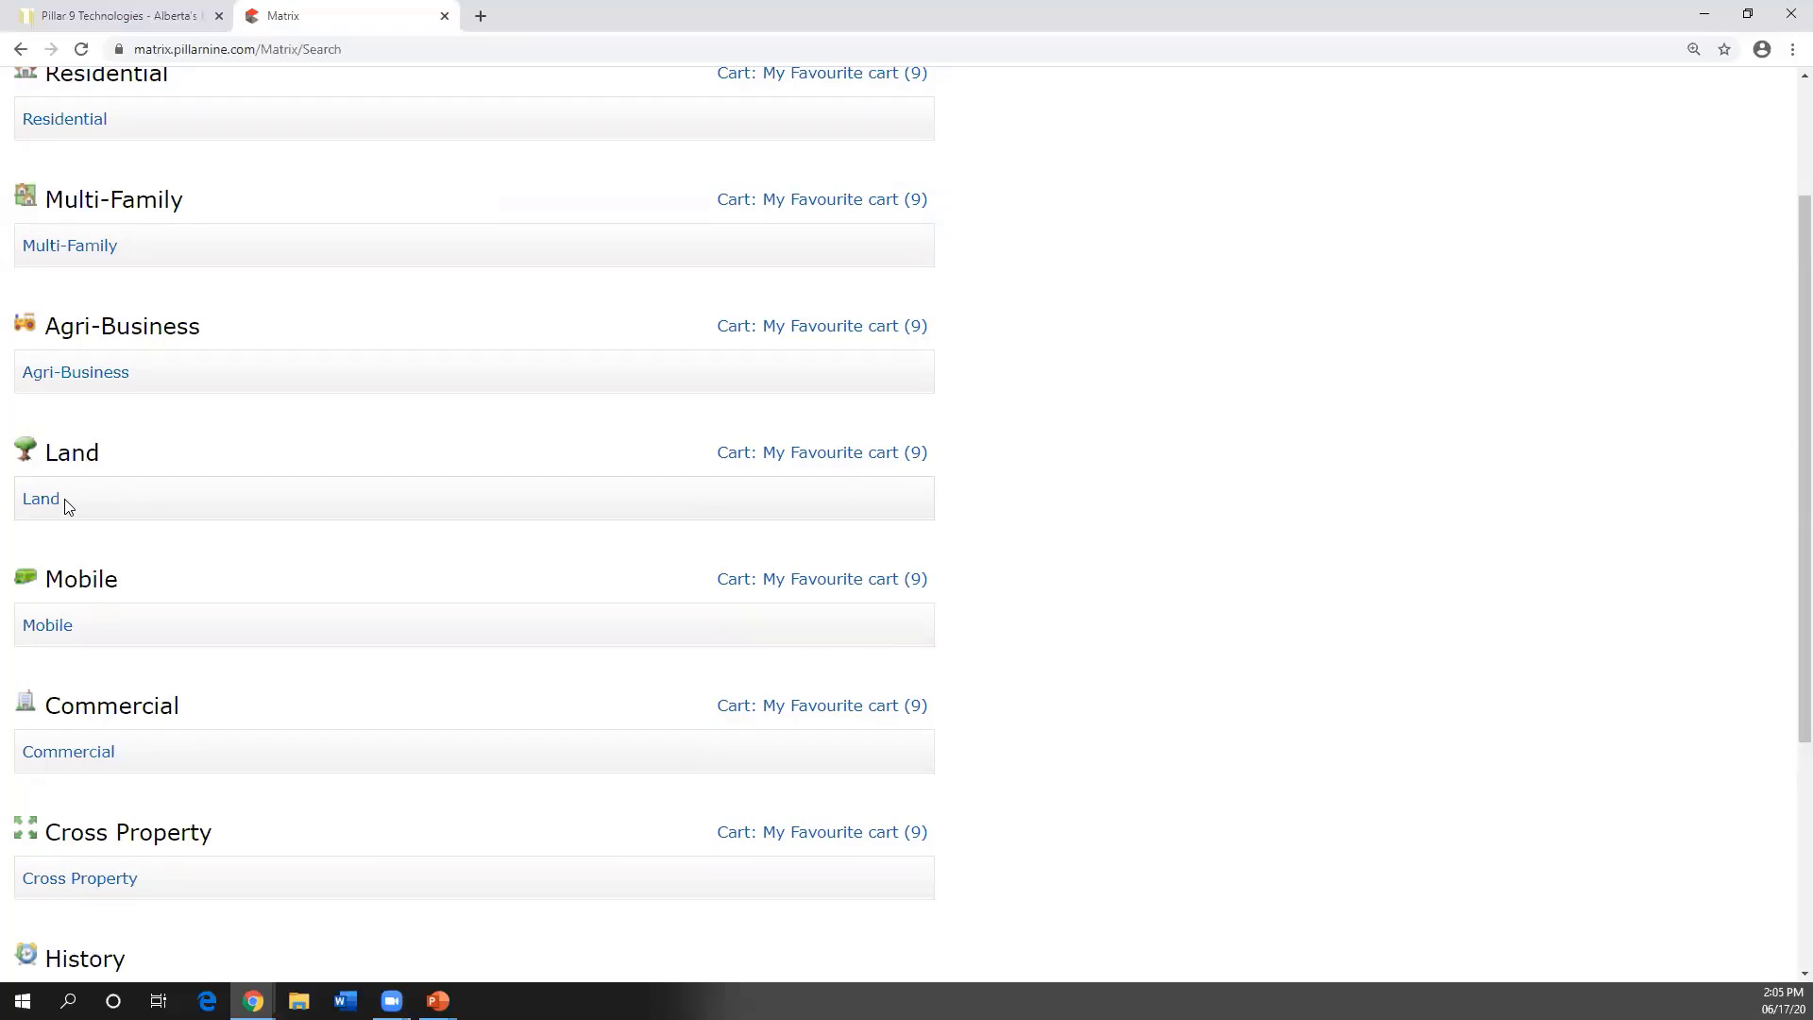
{"action": "scroll", "coordinate": [102, 504], "scroll_direction": "down", "scroll_amount": 1}
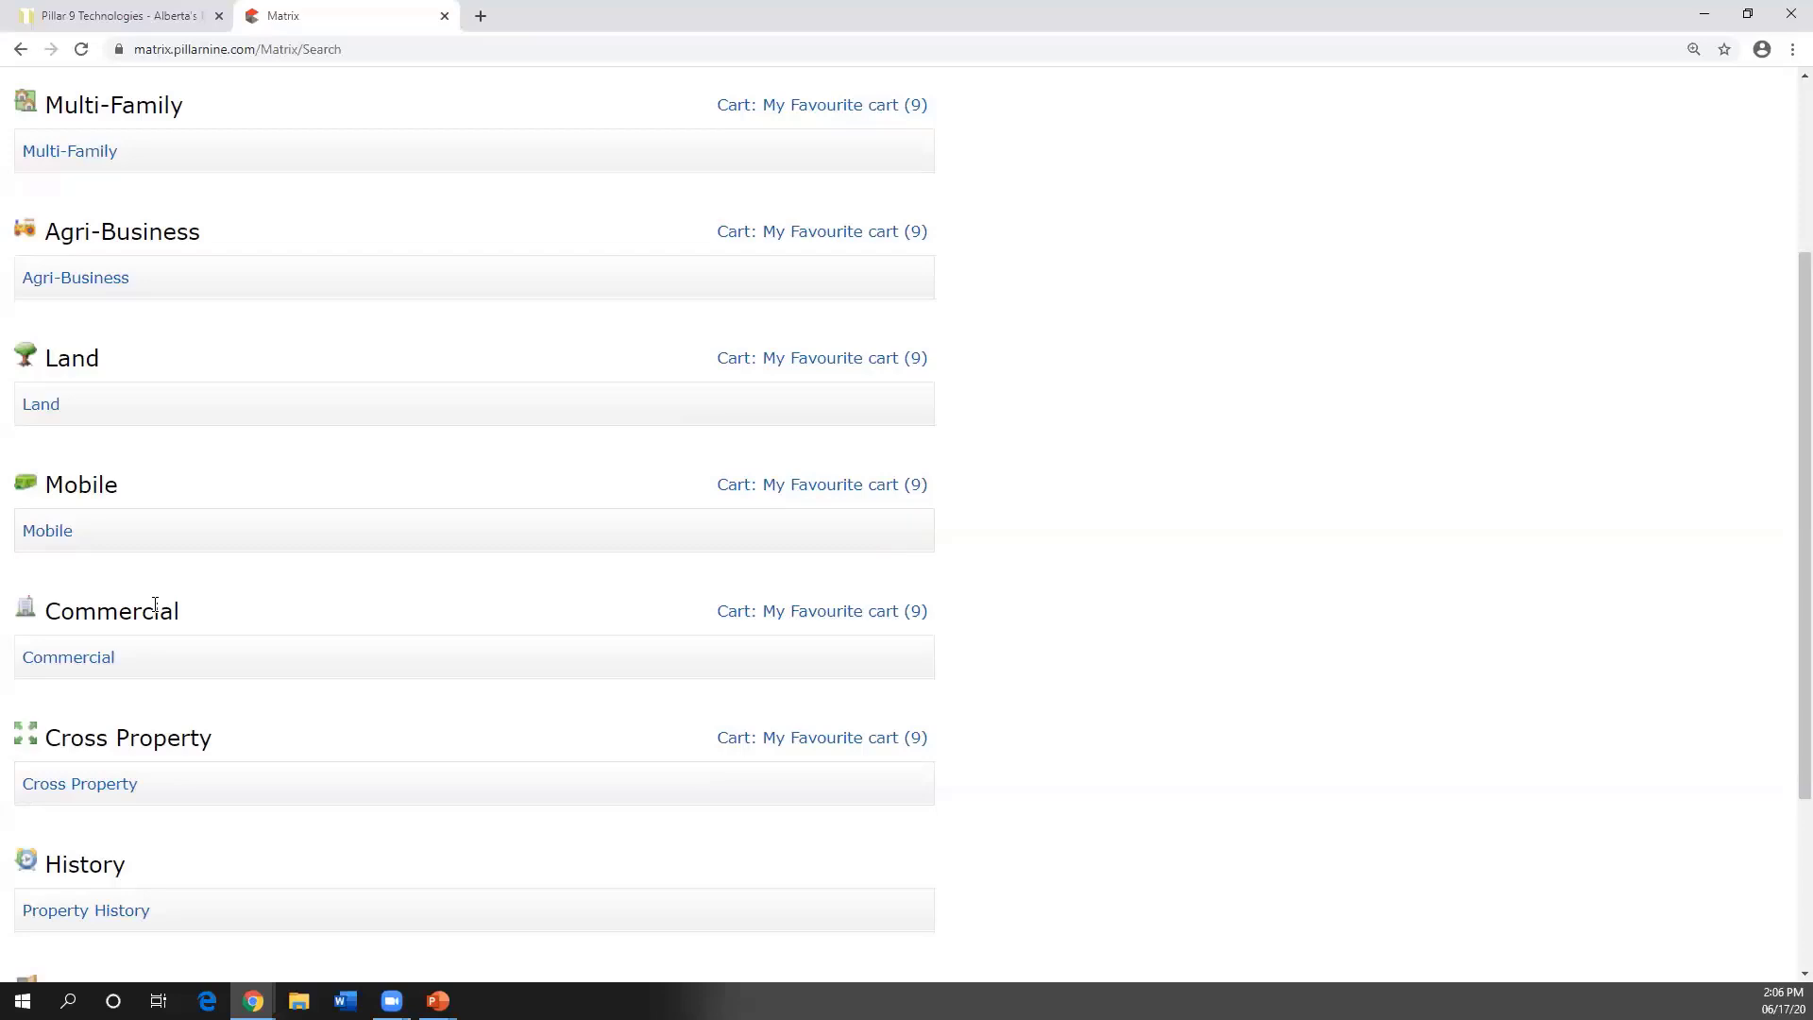
{"action": "scroll", "coordinate": [155, 604], "scroll_direction": "down", "scroll_amount": 3}
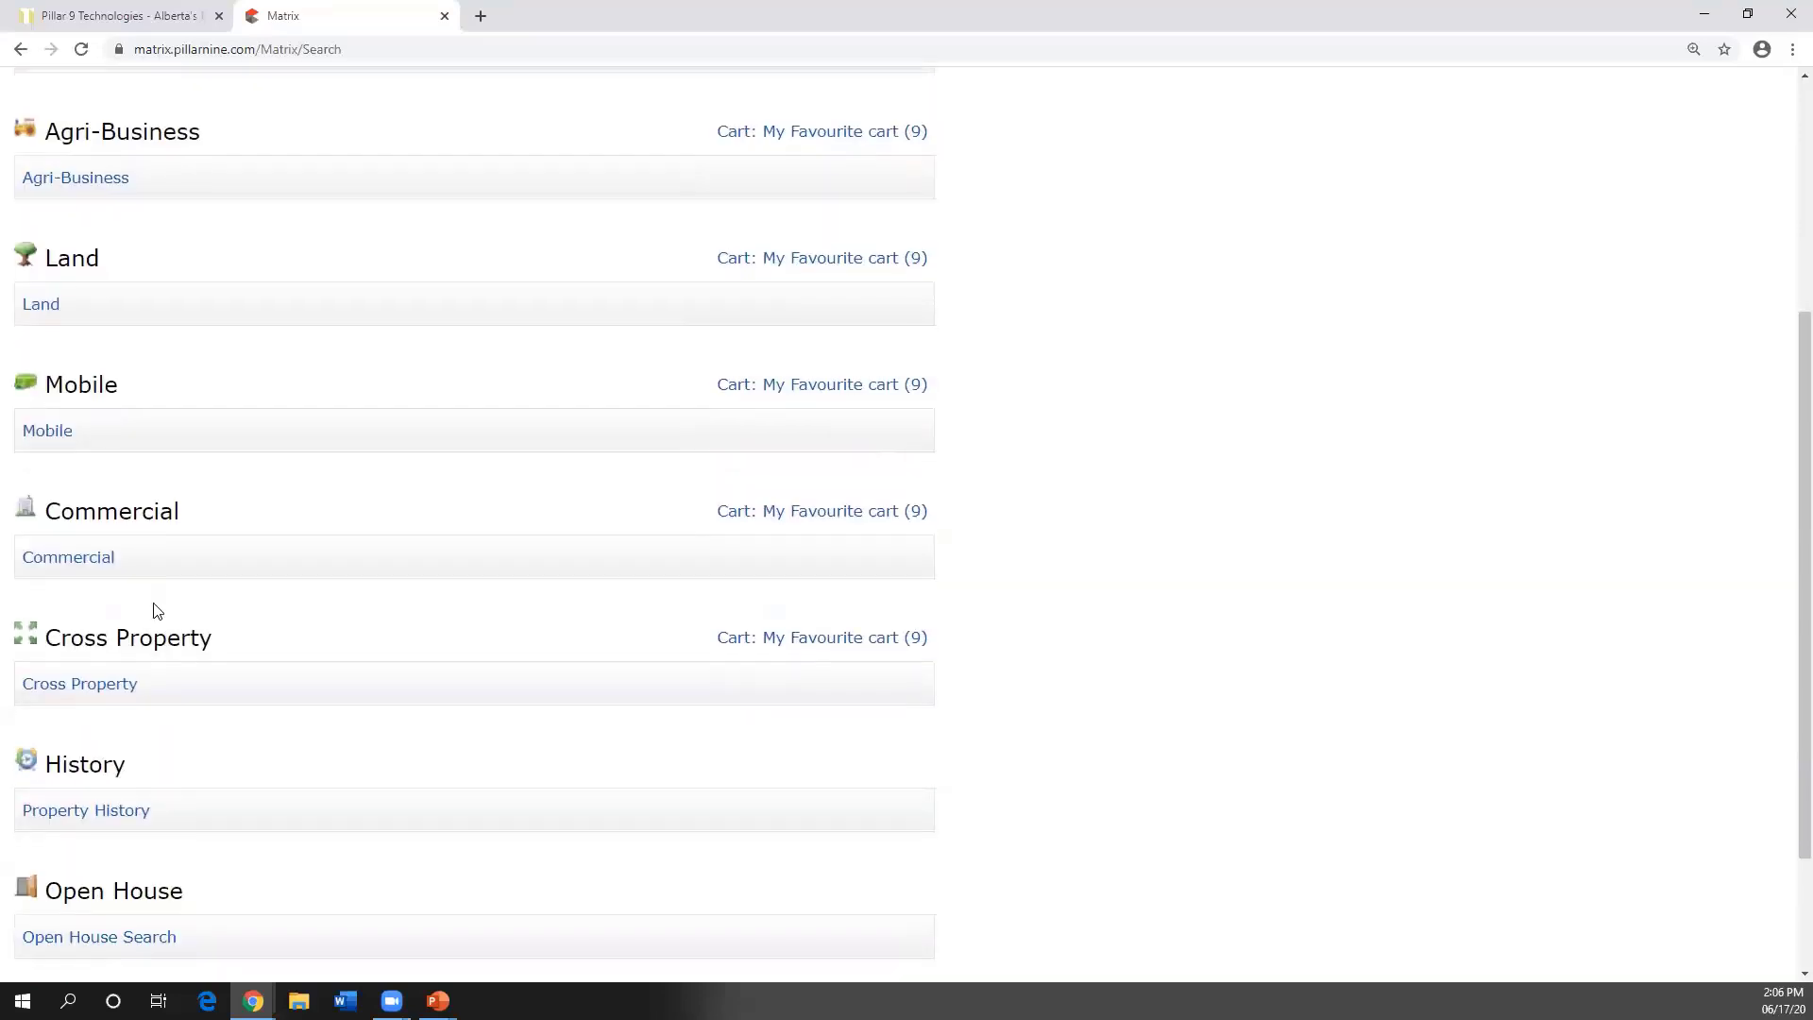
{"action": "left_click_drag", "start_coordinate": [49, 548], "coordinate": [222, 567]}
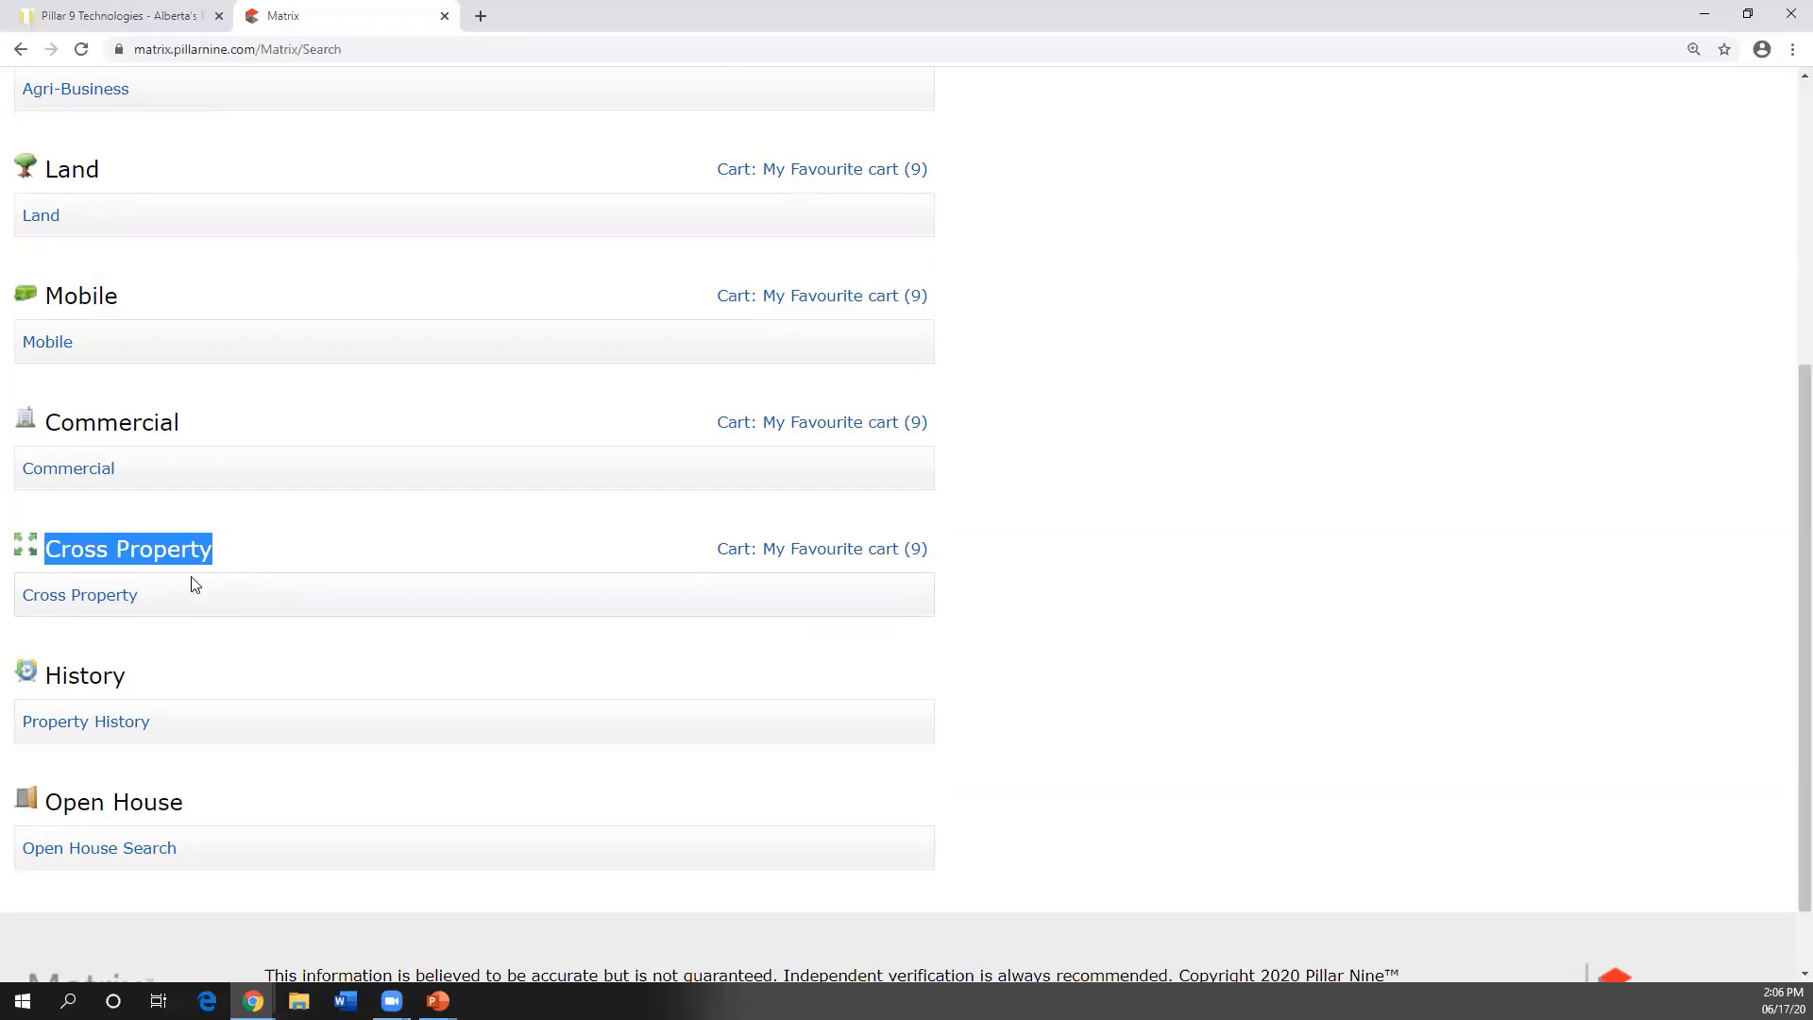
{"action": "scroll", "coordinate": [193, 580], "scroll_direction": "up", "scroll_amount": 1}
{"action": "scroll", "coordinate": [235, 604], "scroll_direction": "up", "scroll_amount": 1}
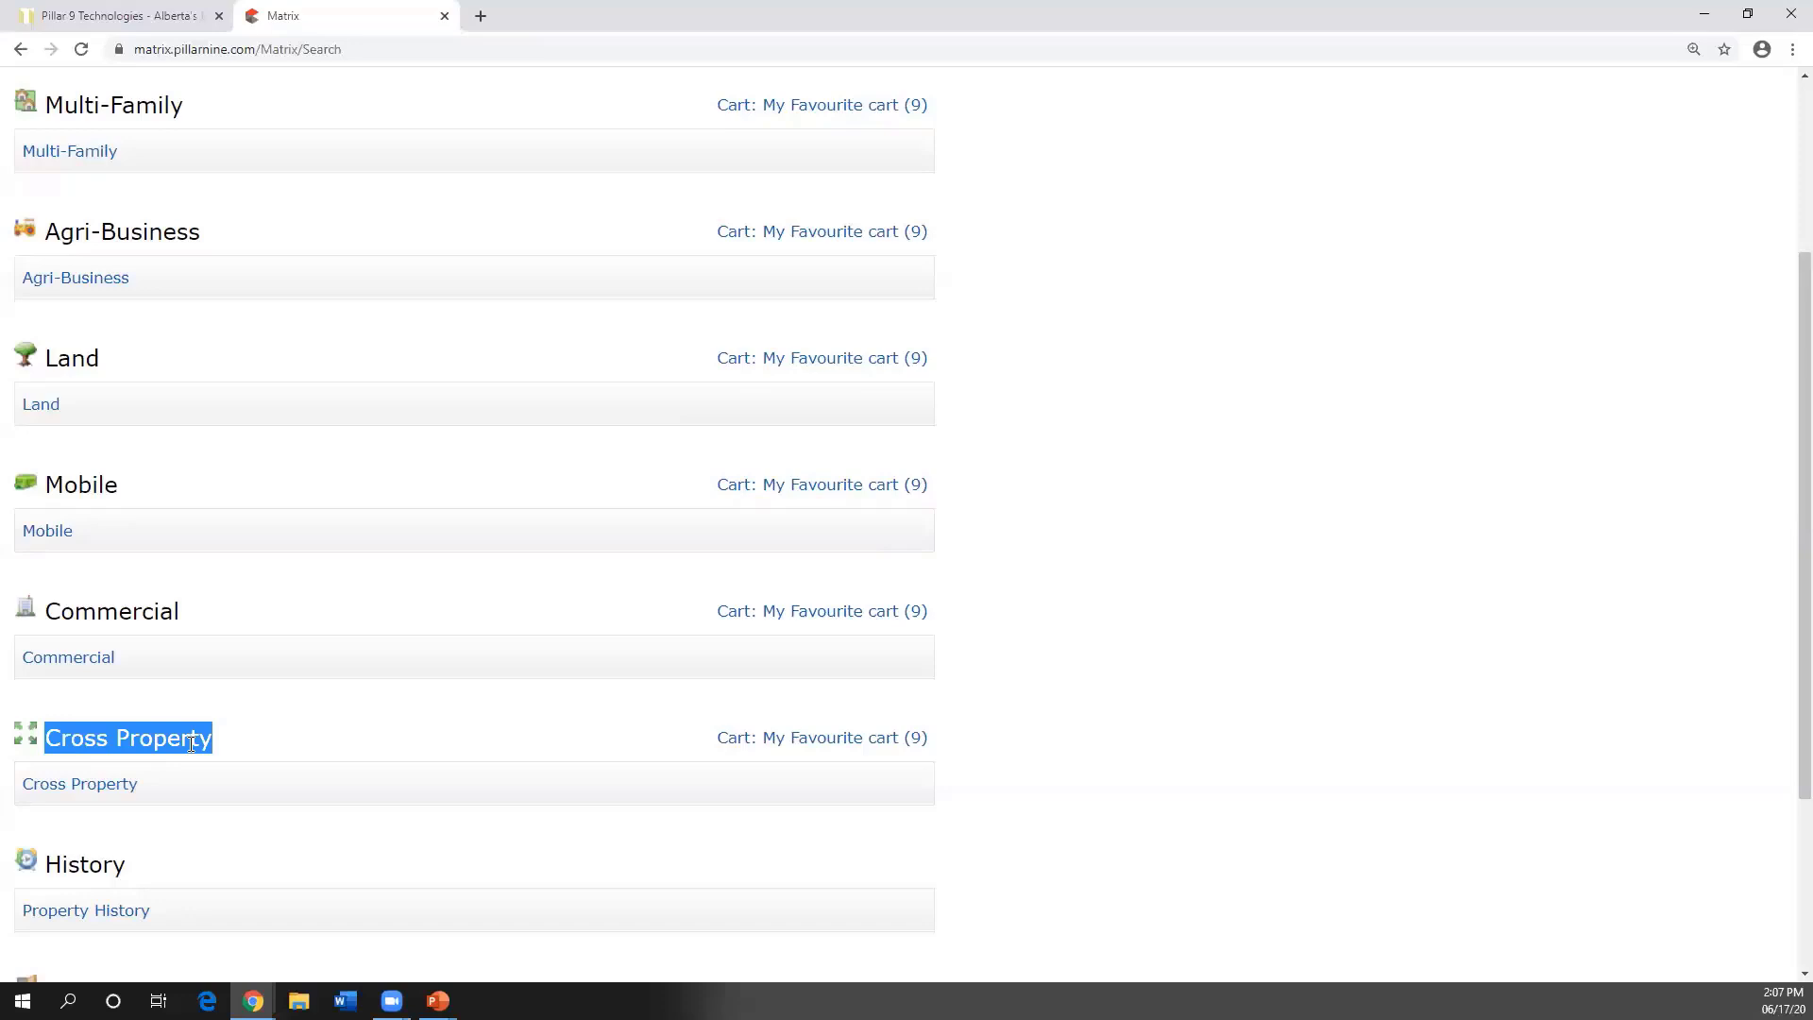
- Highlight and clear the Multi-Family and Commercial headings, then open the Residential search form
{"action": "left_click_drag", "start_coordinate": [187, 112], "coordinate": [52, 111]}
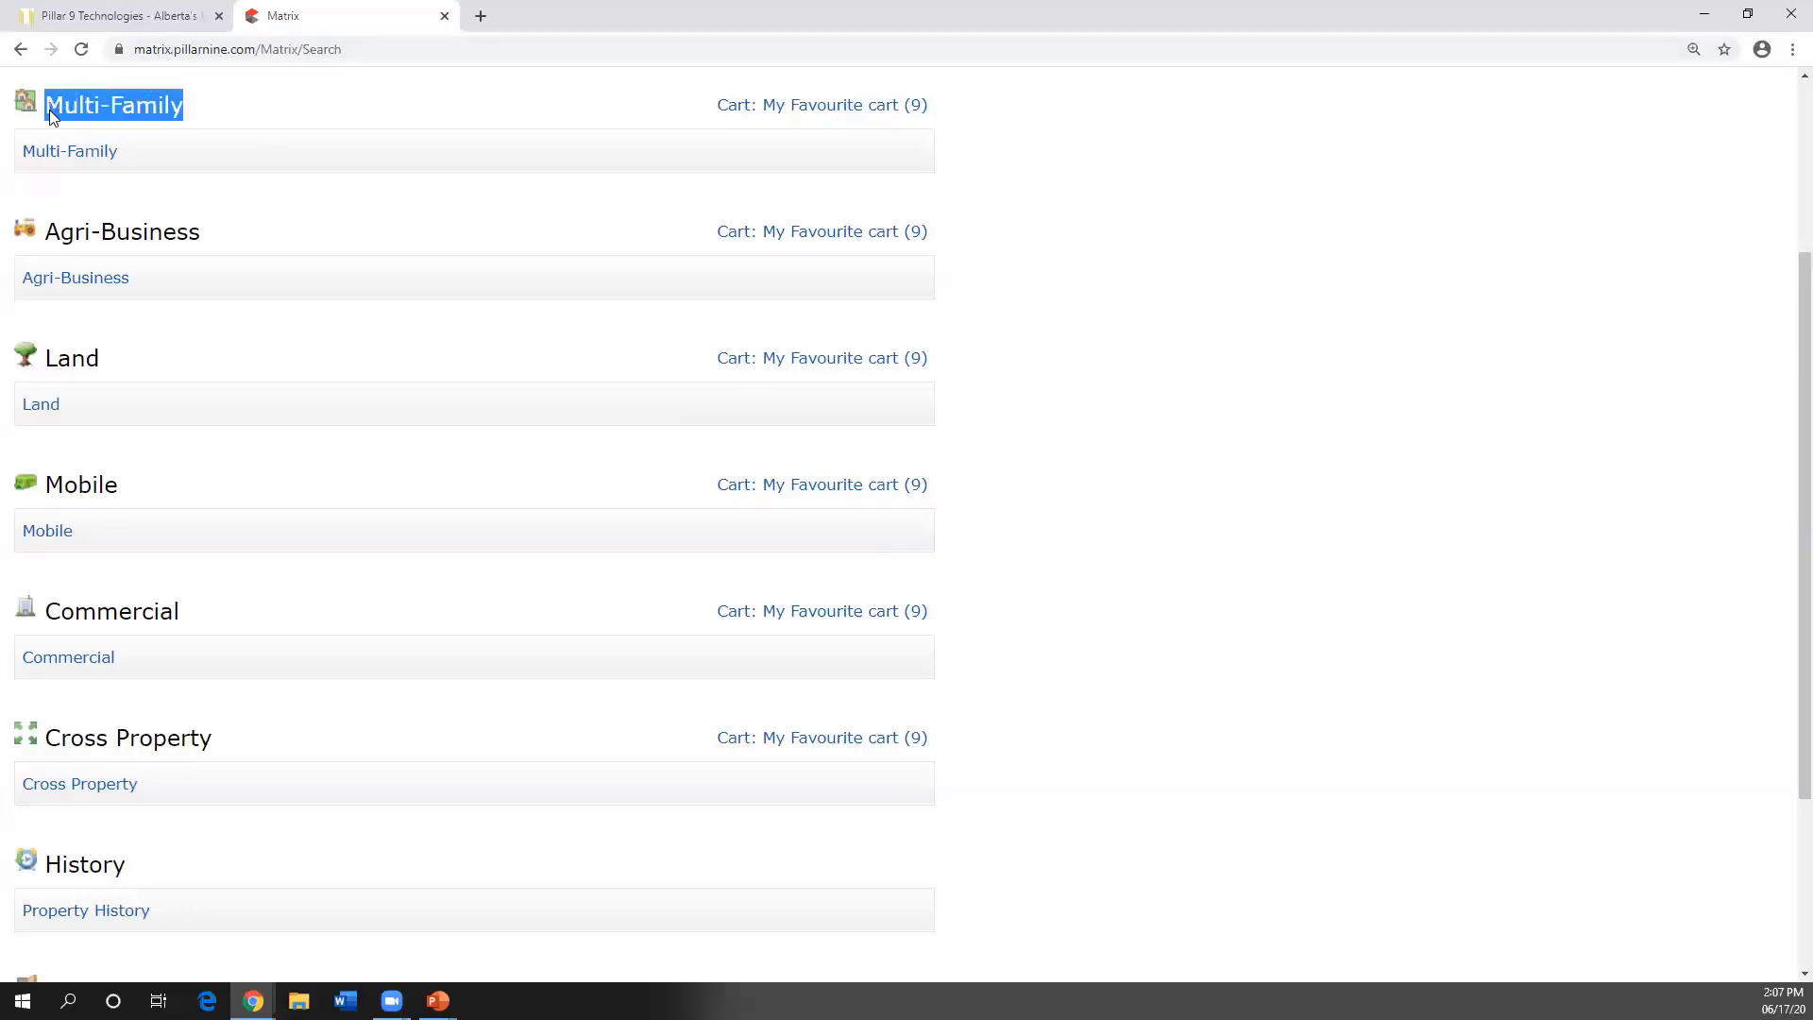
{"action": "left_click", "coordinate": [232, 465]}
{"action": "left_click_drag", "start_coordinate": [187, 621], "coordinate": [53, 624]}
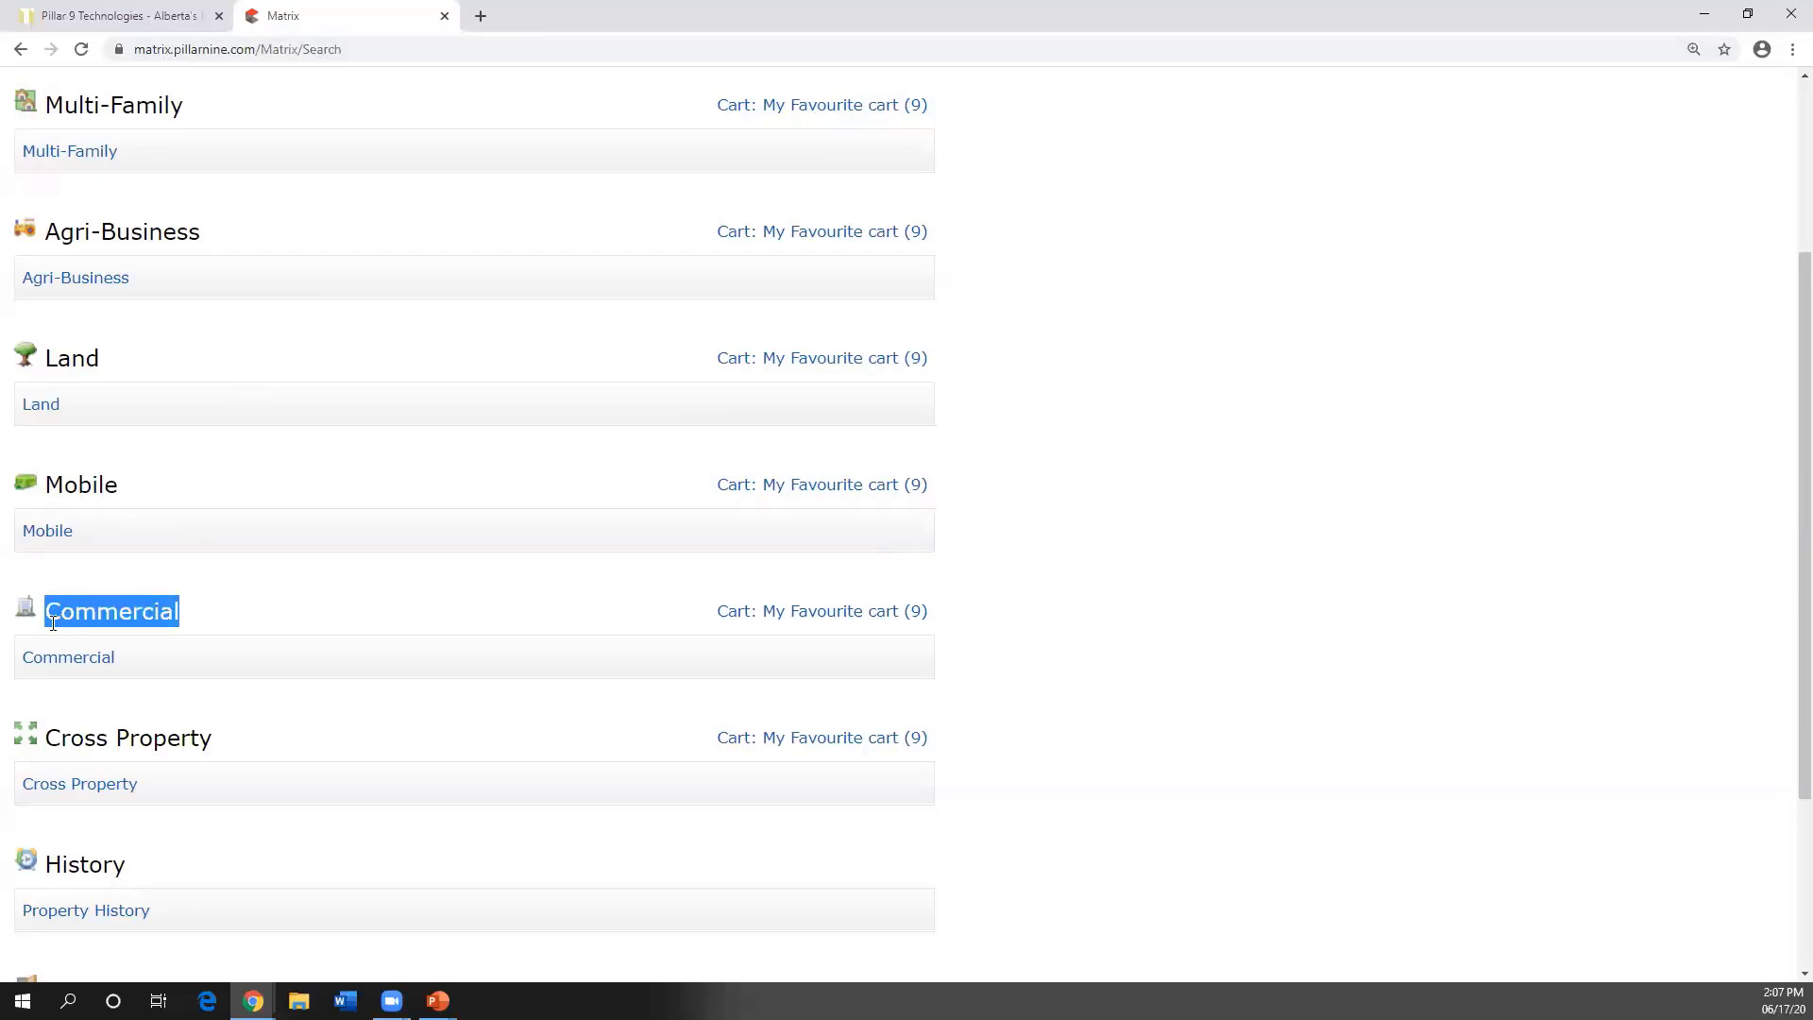
{"action": "left_click", "coordinate": [175, 627]}
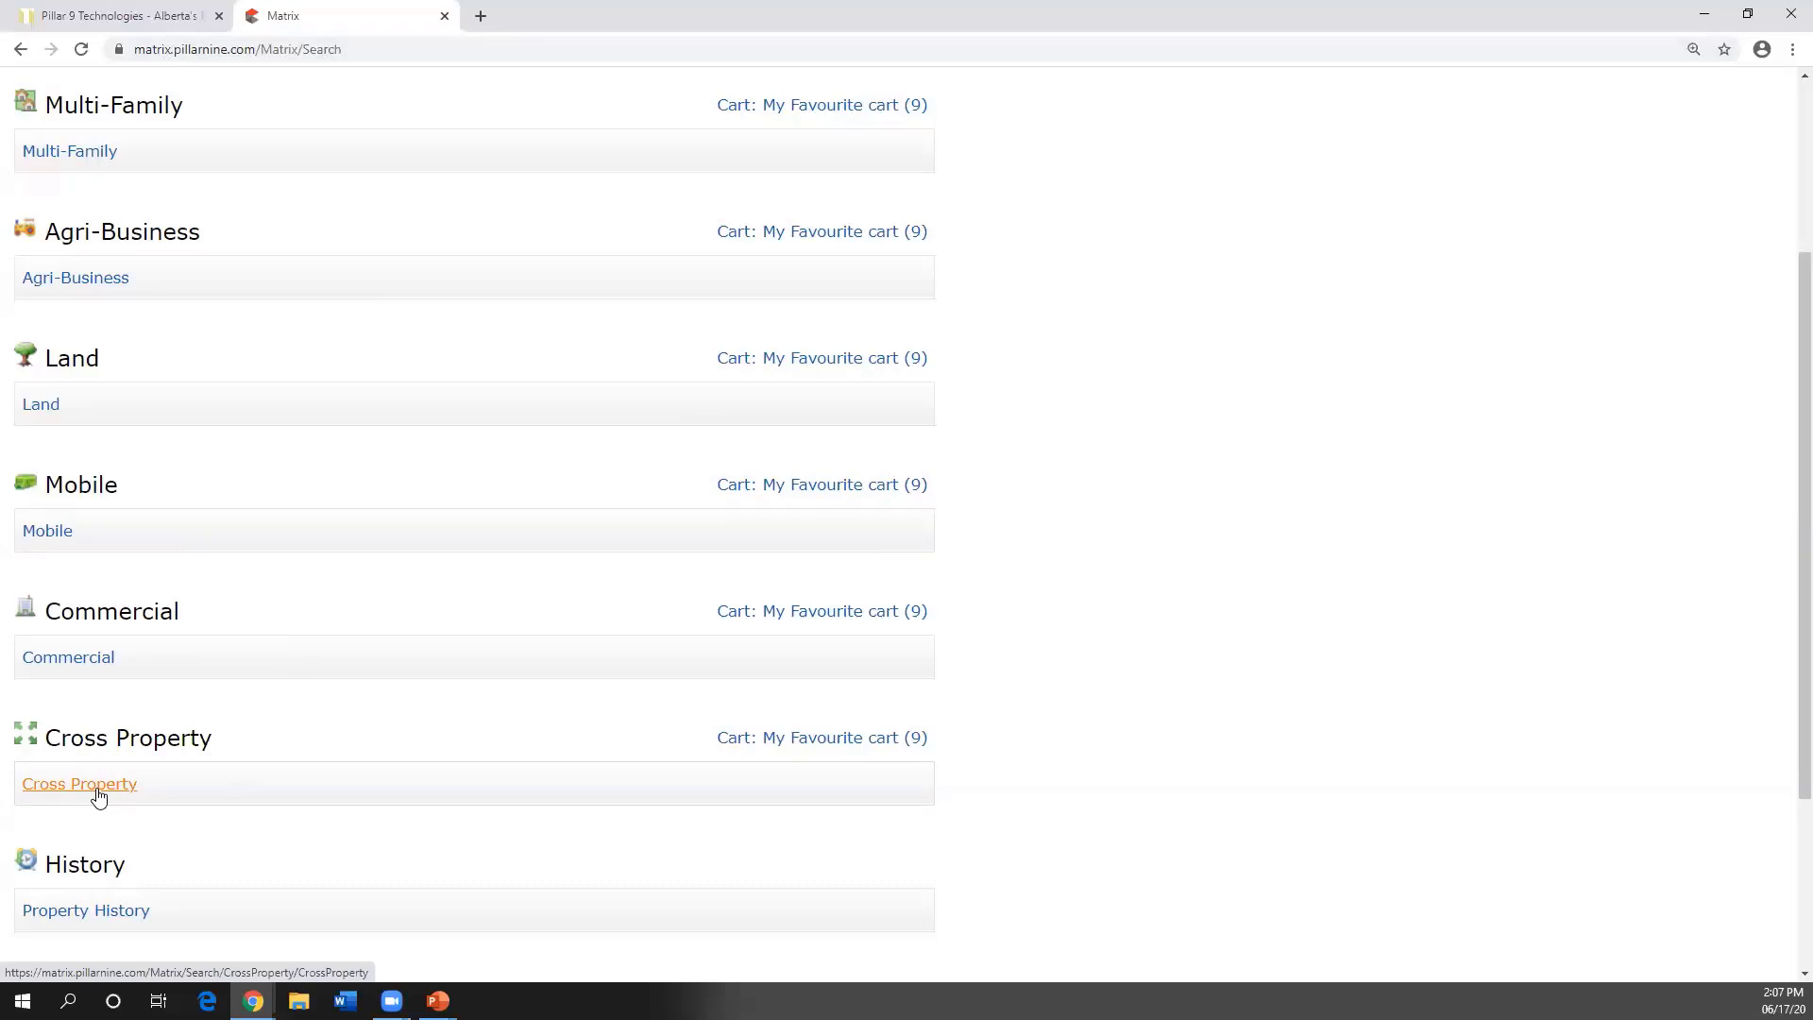
{"action": "scroll", "coordinate": [117, 758], "scroll_direction": "up", "scroll_amount": 2}
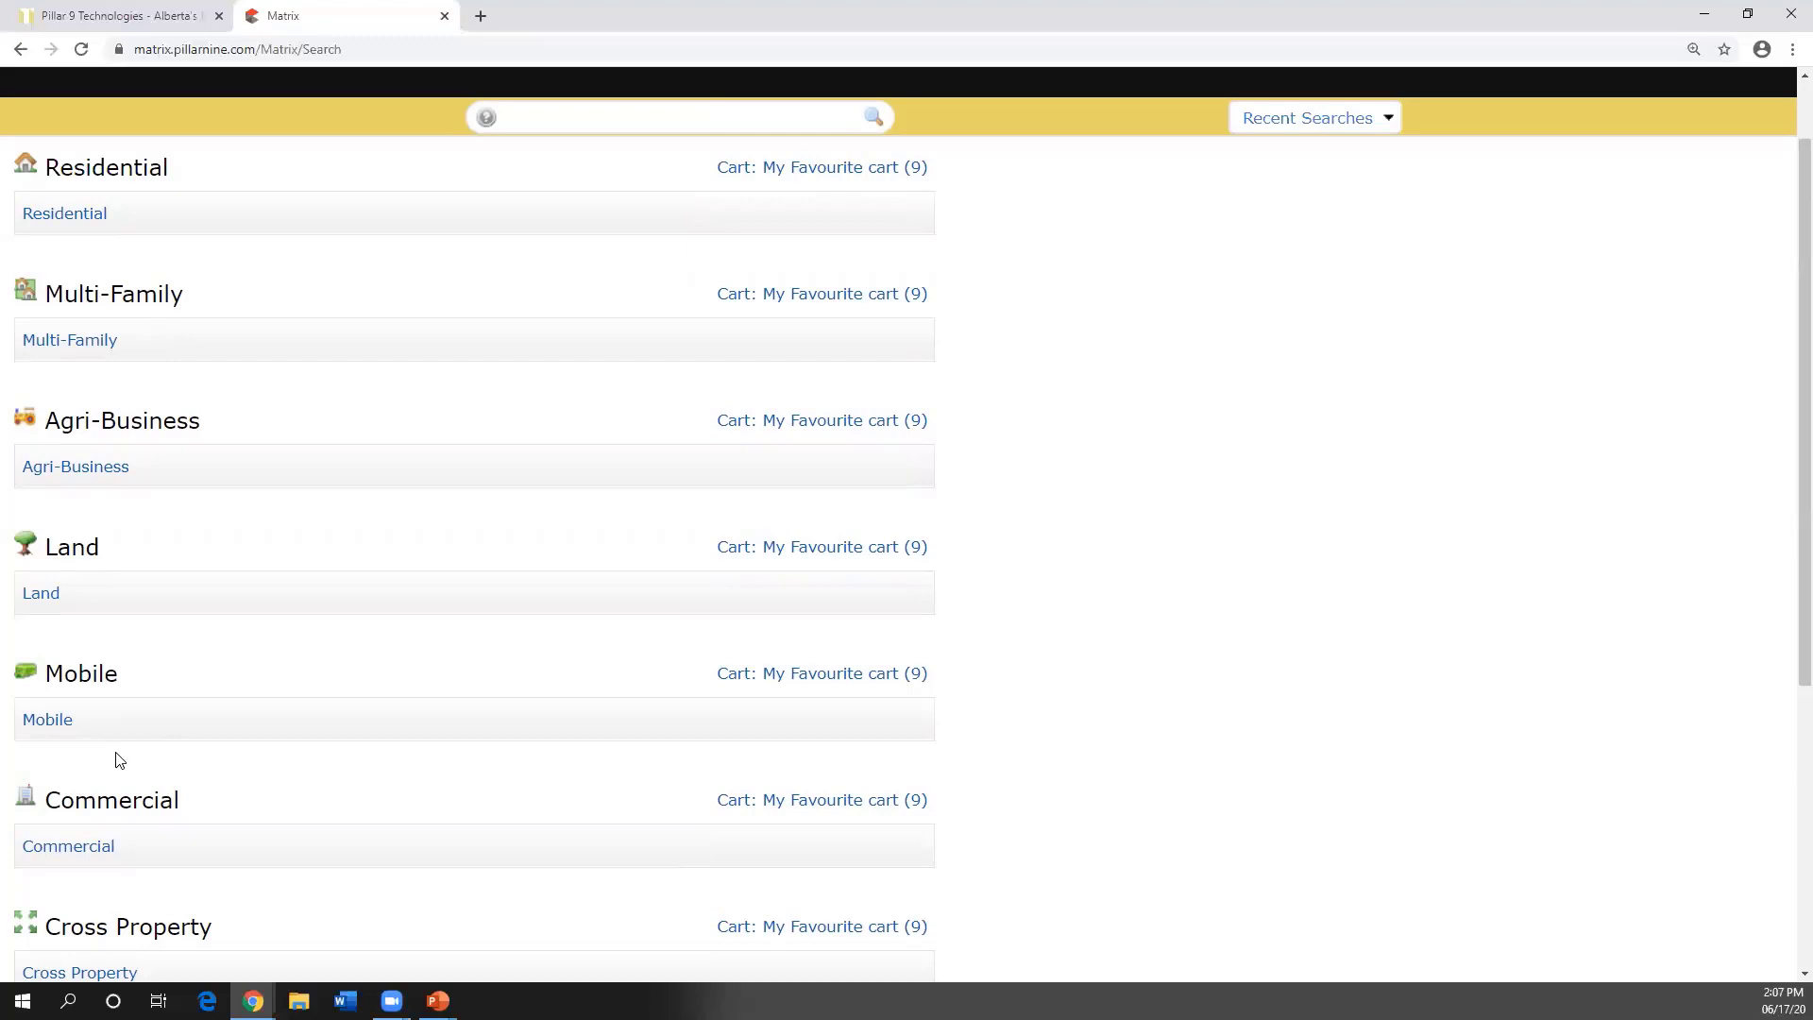
{"action": "left_click", "coordinate": [61, 216]}
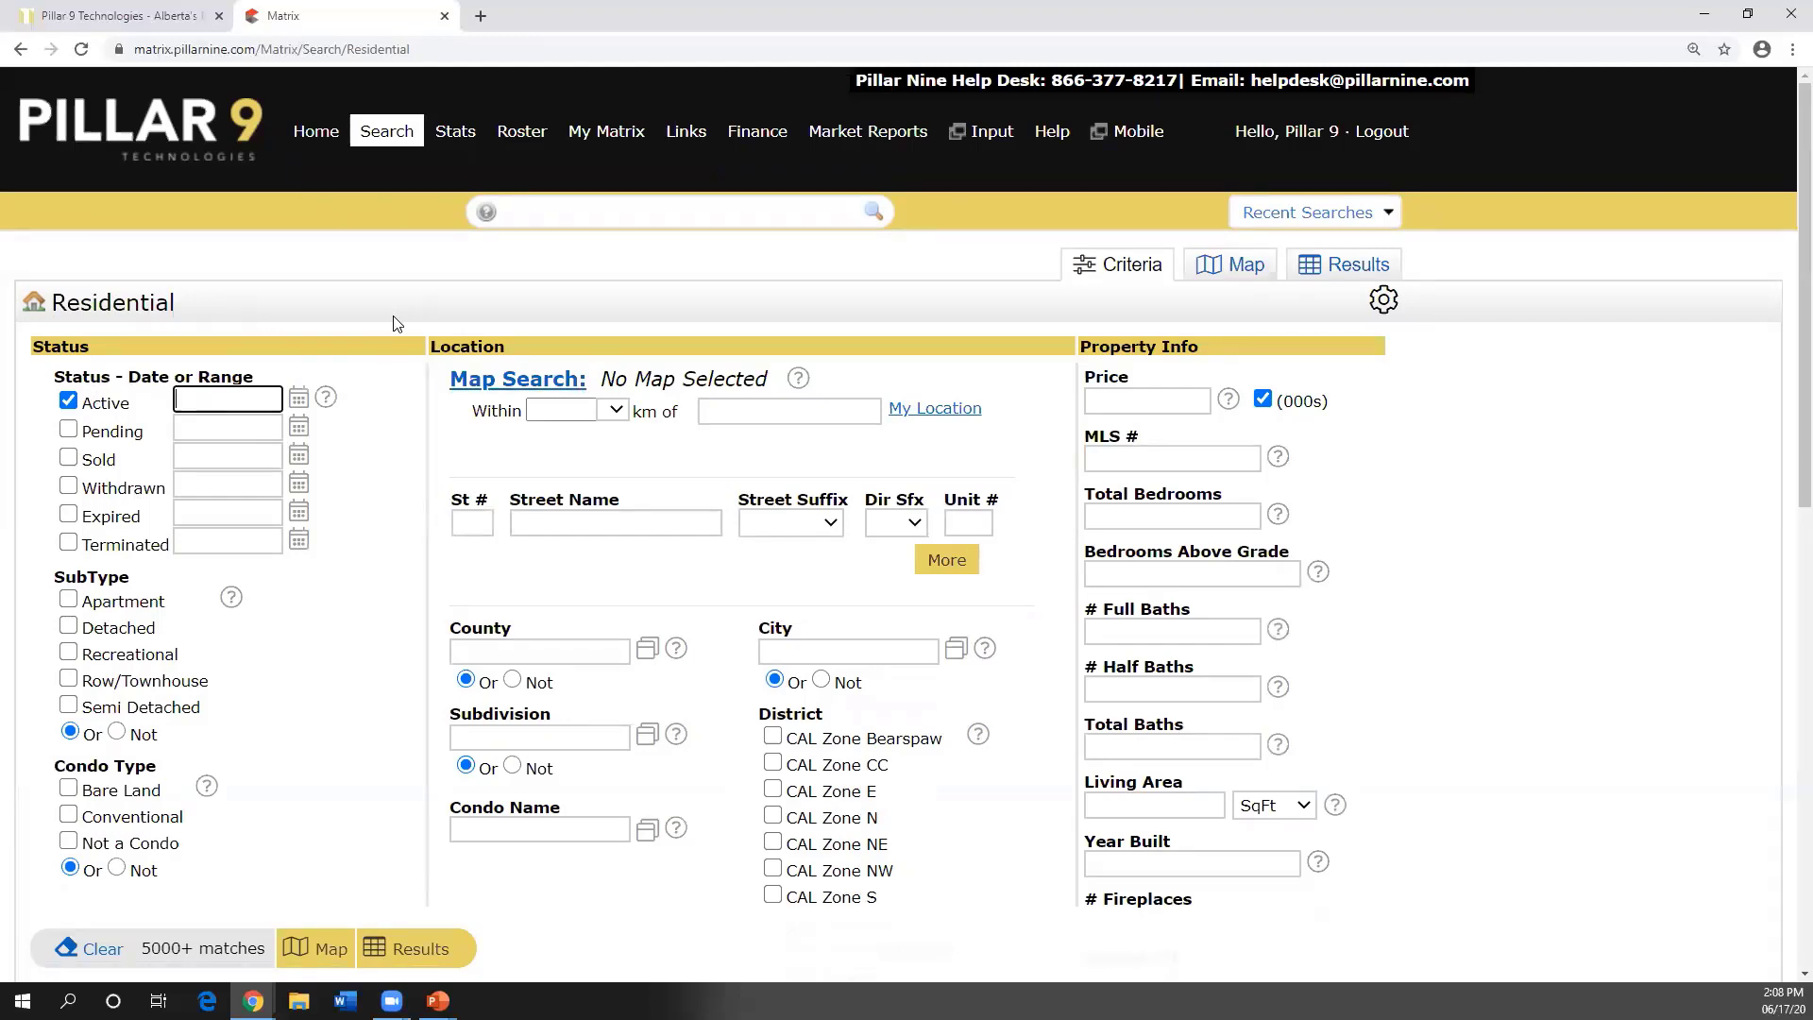
- Scroll down the Residential search criteria form to review its Status, Location and Property Info fields
{"action": "scroll", "coordinate": [394, 323], "scroll_direction": "down", "scroll_amount": 1}
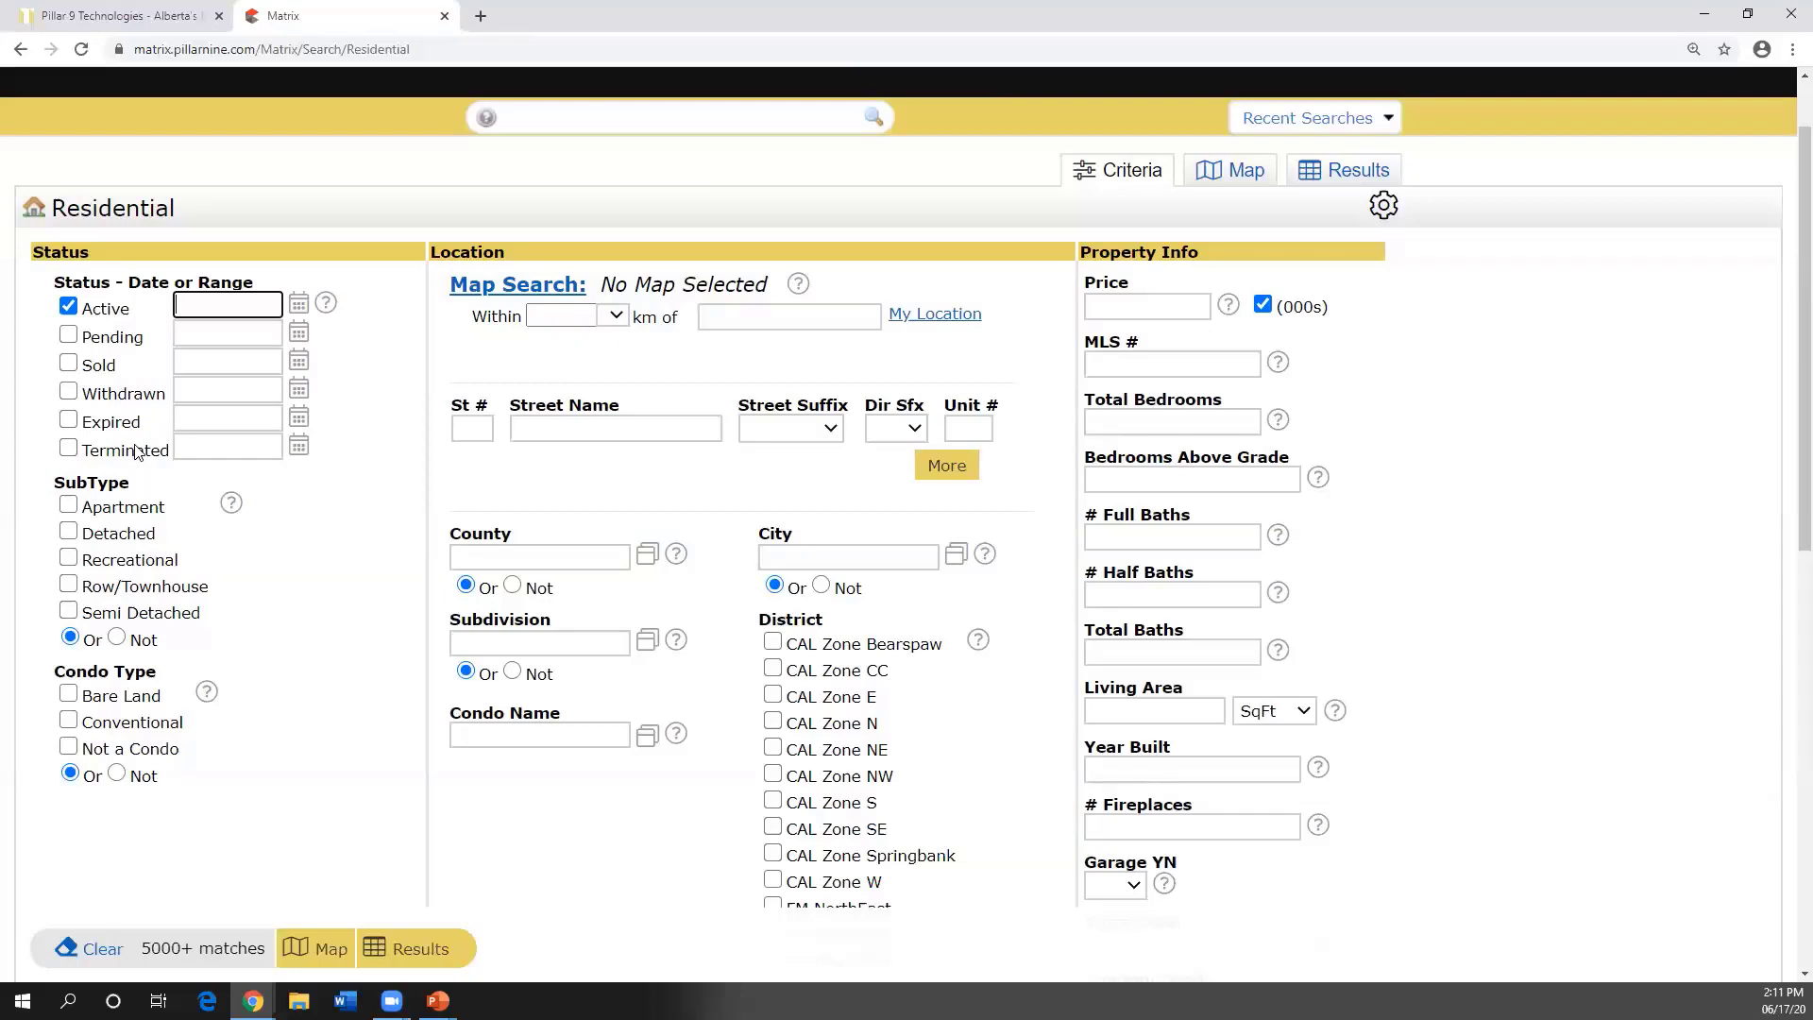
- Highlight the Semi Detached and Row/Townhouse subtype options to point them out
{"action": "scroll", "coordinate": [136, 452], "scroll_direction": "down", "scroll_amount": 1}
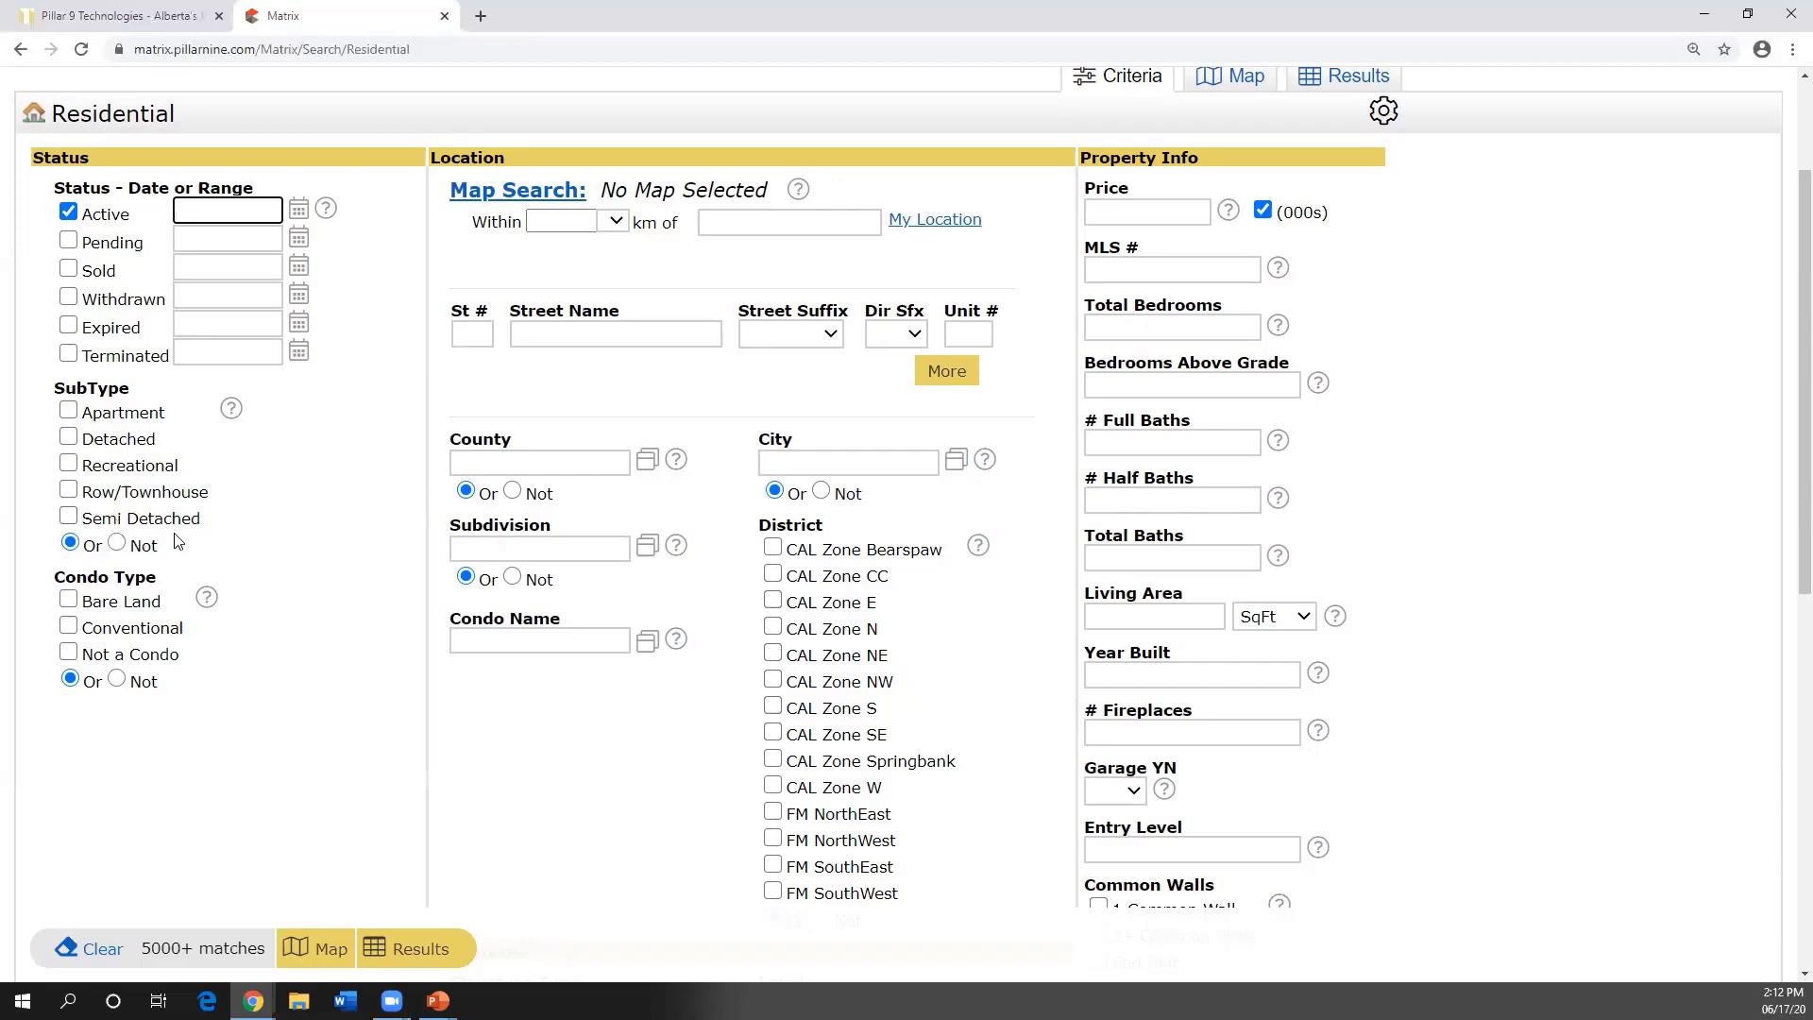
{"action": "left_click_drag", "start_coordinate": [206, 525], "coordinate": [85, 517]}
{"action": "left_click", "coordinate": [193, 496]}
{"action": "left_click_drag", "start_coordinate": [210, 504], "coordinate": [81, 491]}
{"action": "left_click", "coordinate": [145, 486]}
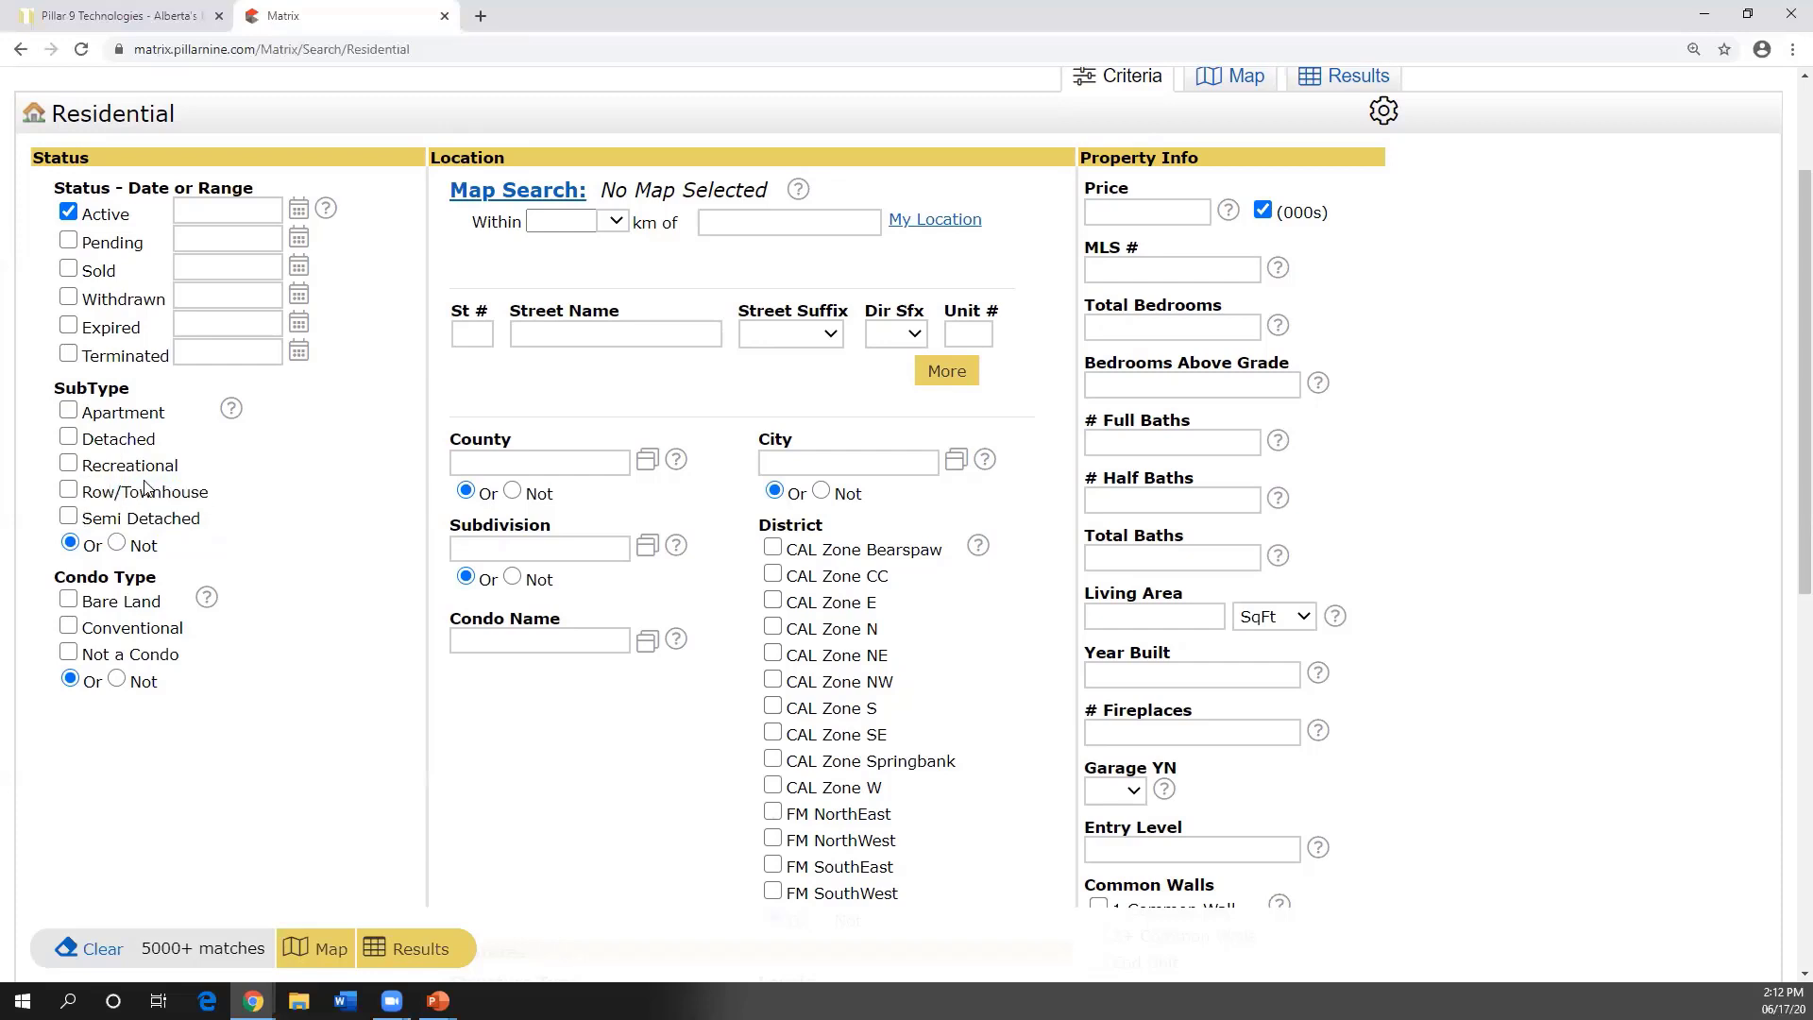
- Check Detached under SubType, briefly adding then removing Semi Detached
{"action": "left_click", "coordinate": [68, 437]}
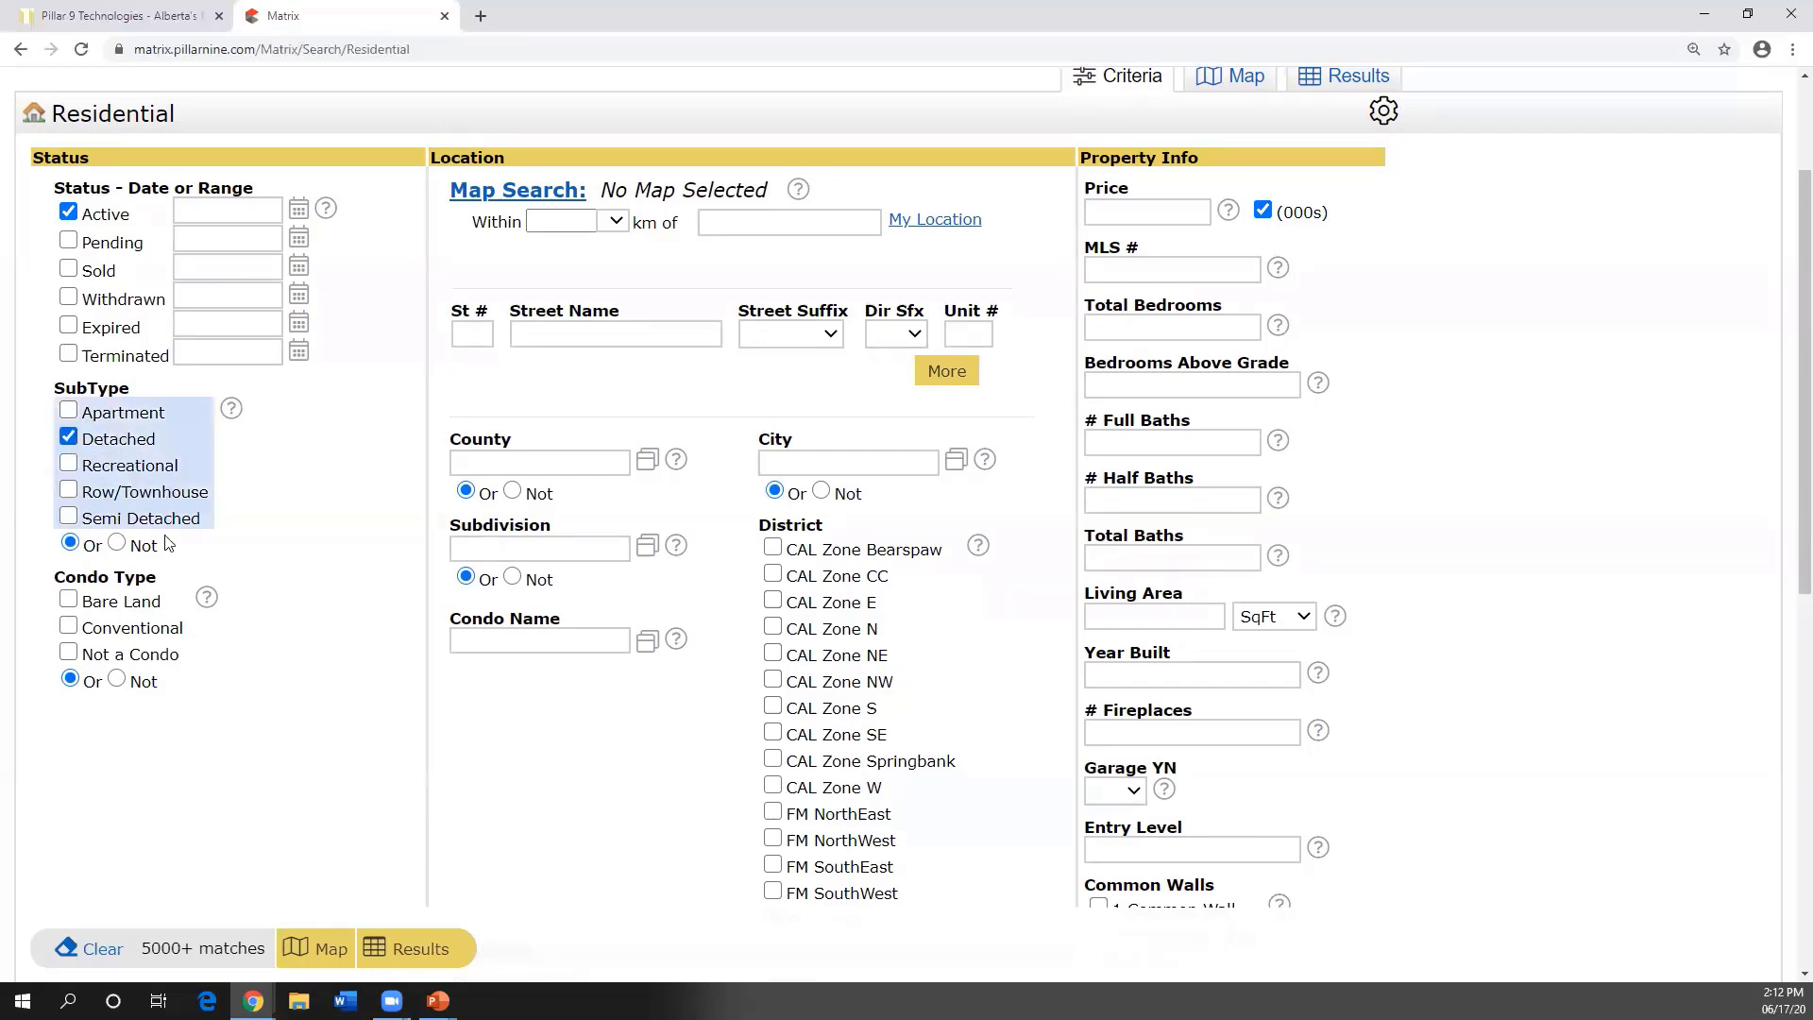
{"action": "left_click", "coordinate": [68, 515]}
{"action": "left_click", "coordinate": [69, 516]}
- Expand the St # / Street Name entry in Location to three address rows
{"action": "scroll", "coordinate": [141, 623], "scroll_direction": "down", "scroll_amount": 1}
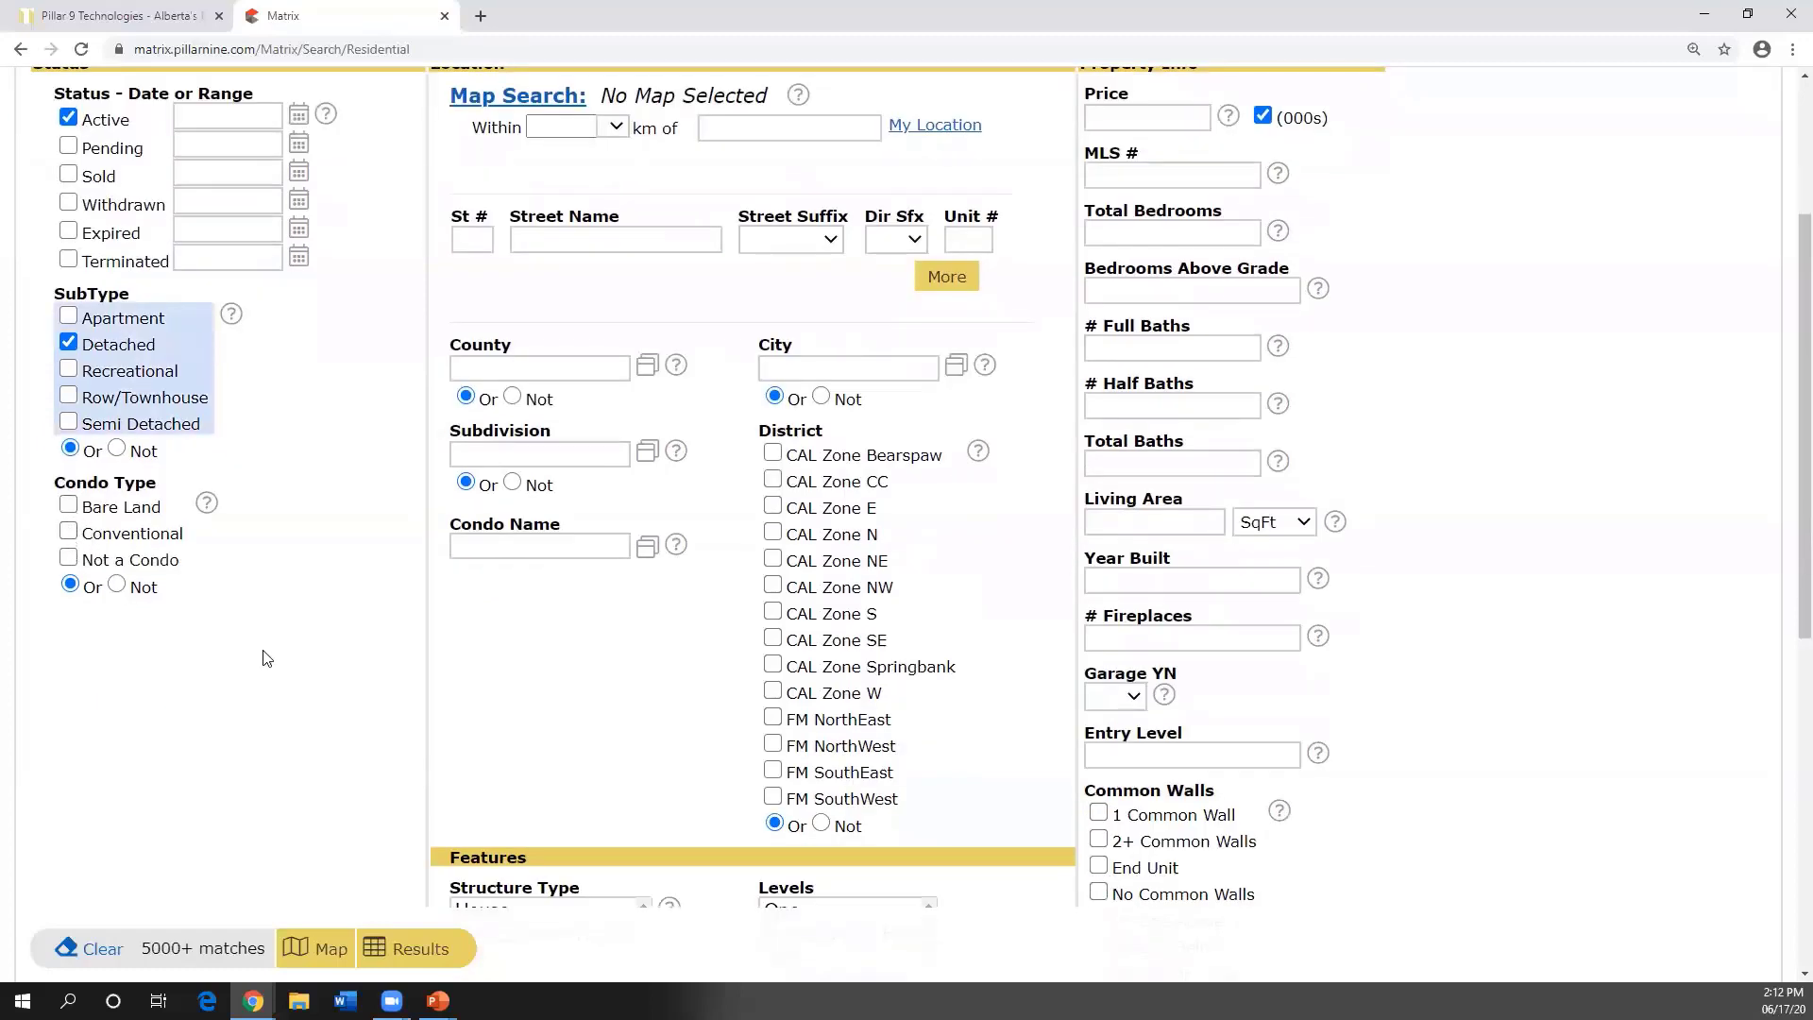
{"action": "scroll", "coordinate": [266, 661], "scroll_direction": "up", "scroll_amount": 2}
{"action": "scroll", "coordinate": [265, 664], "scroll_direction": "up", "scroll_amount": 1}
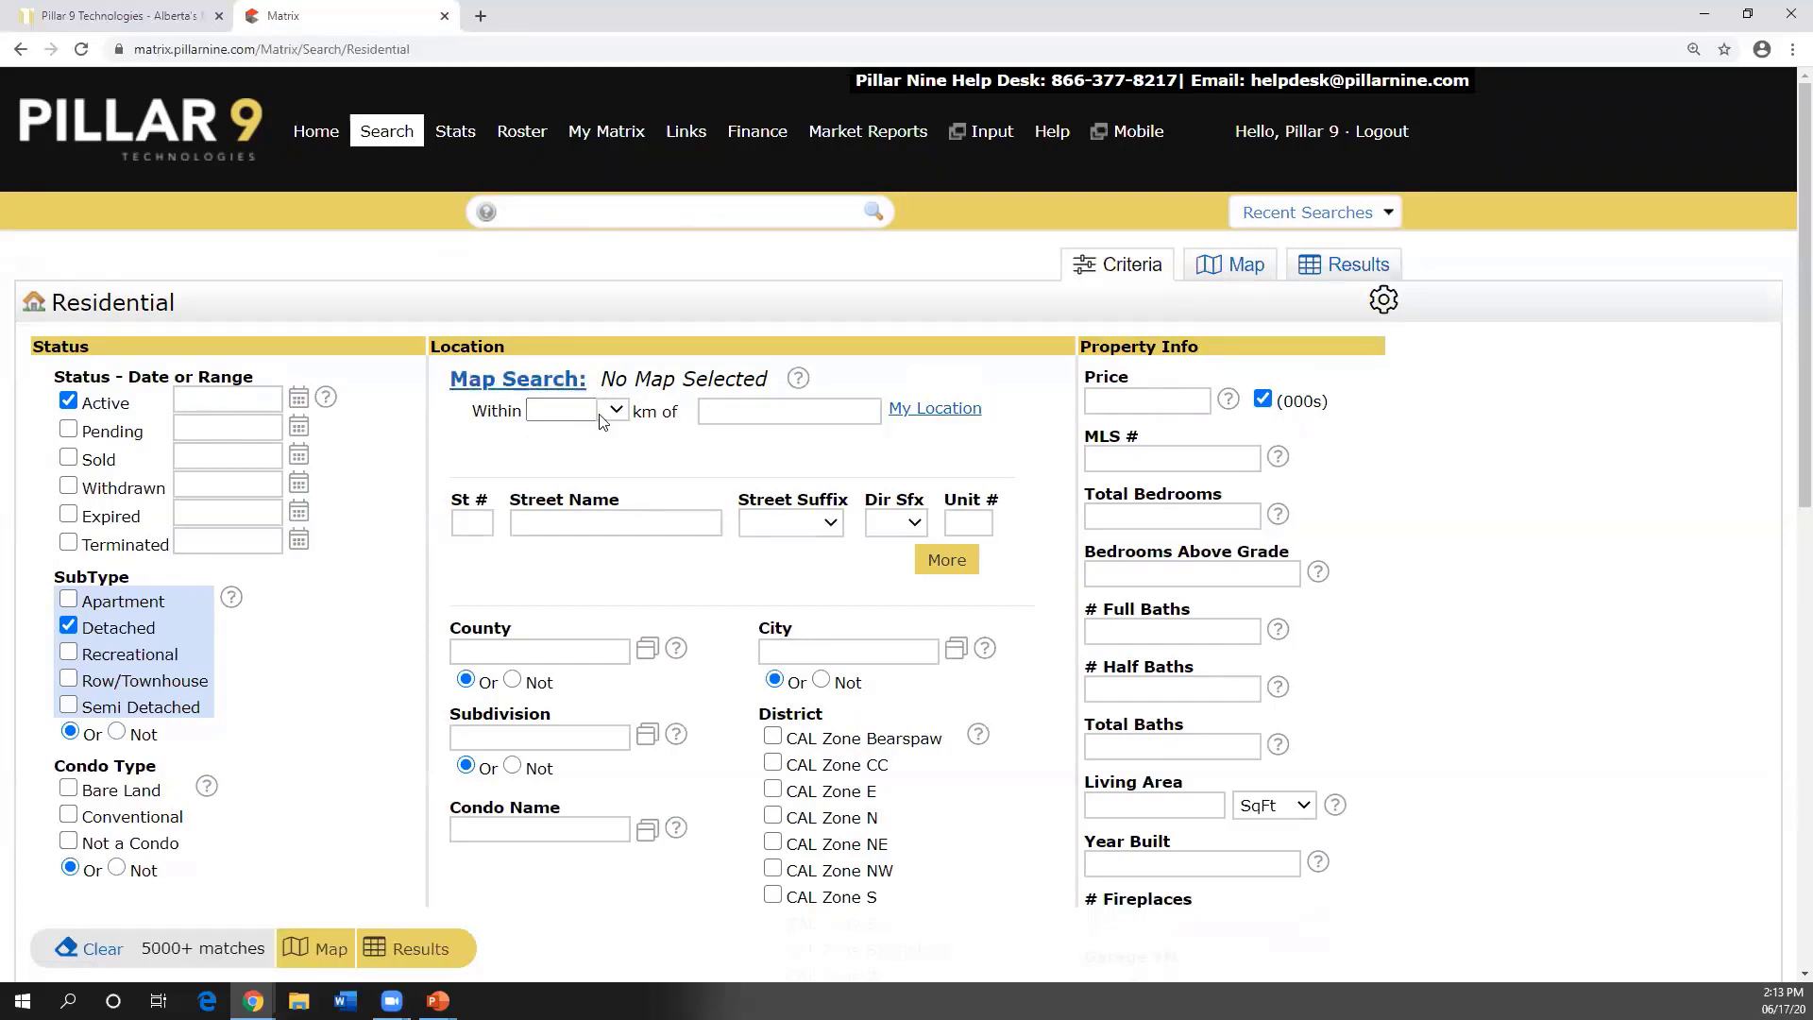
{"action": "scroll", "coordinate": [665, 437], "scroll_direction": "down", "scroll_amount": 1}
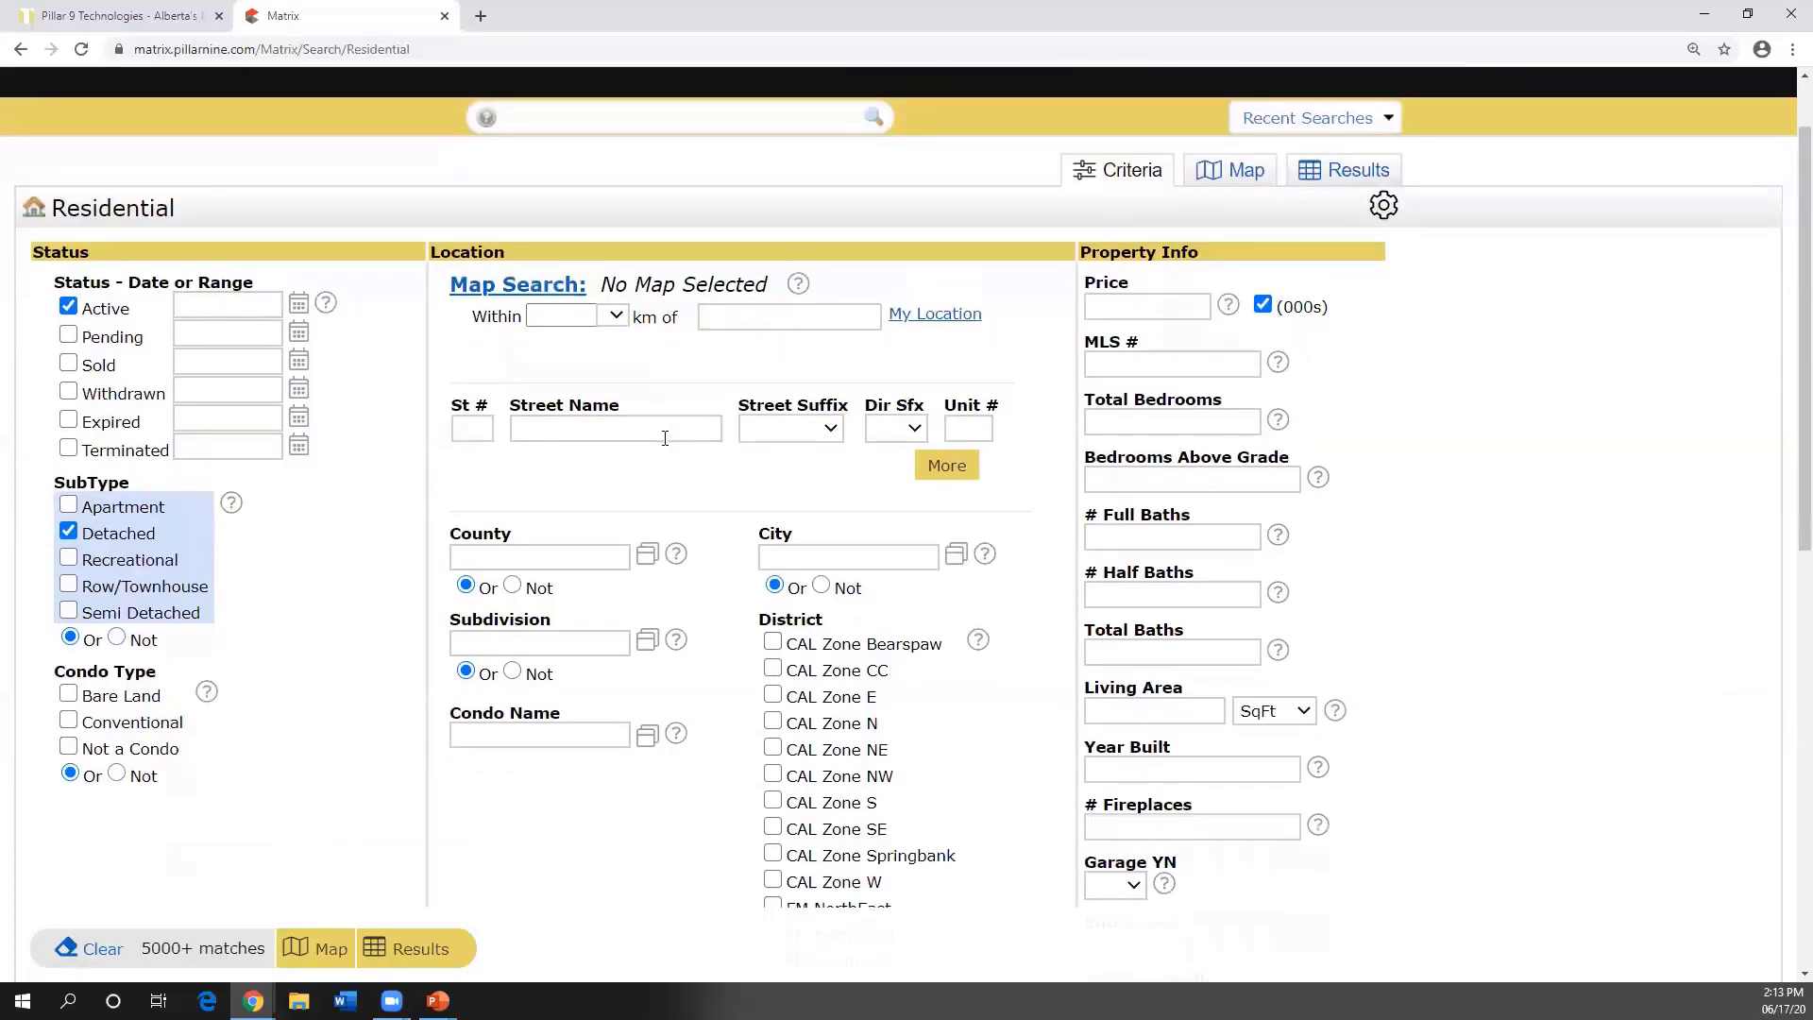
{"action": "left_click", "coordinate": [944, 465]}
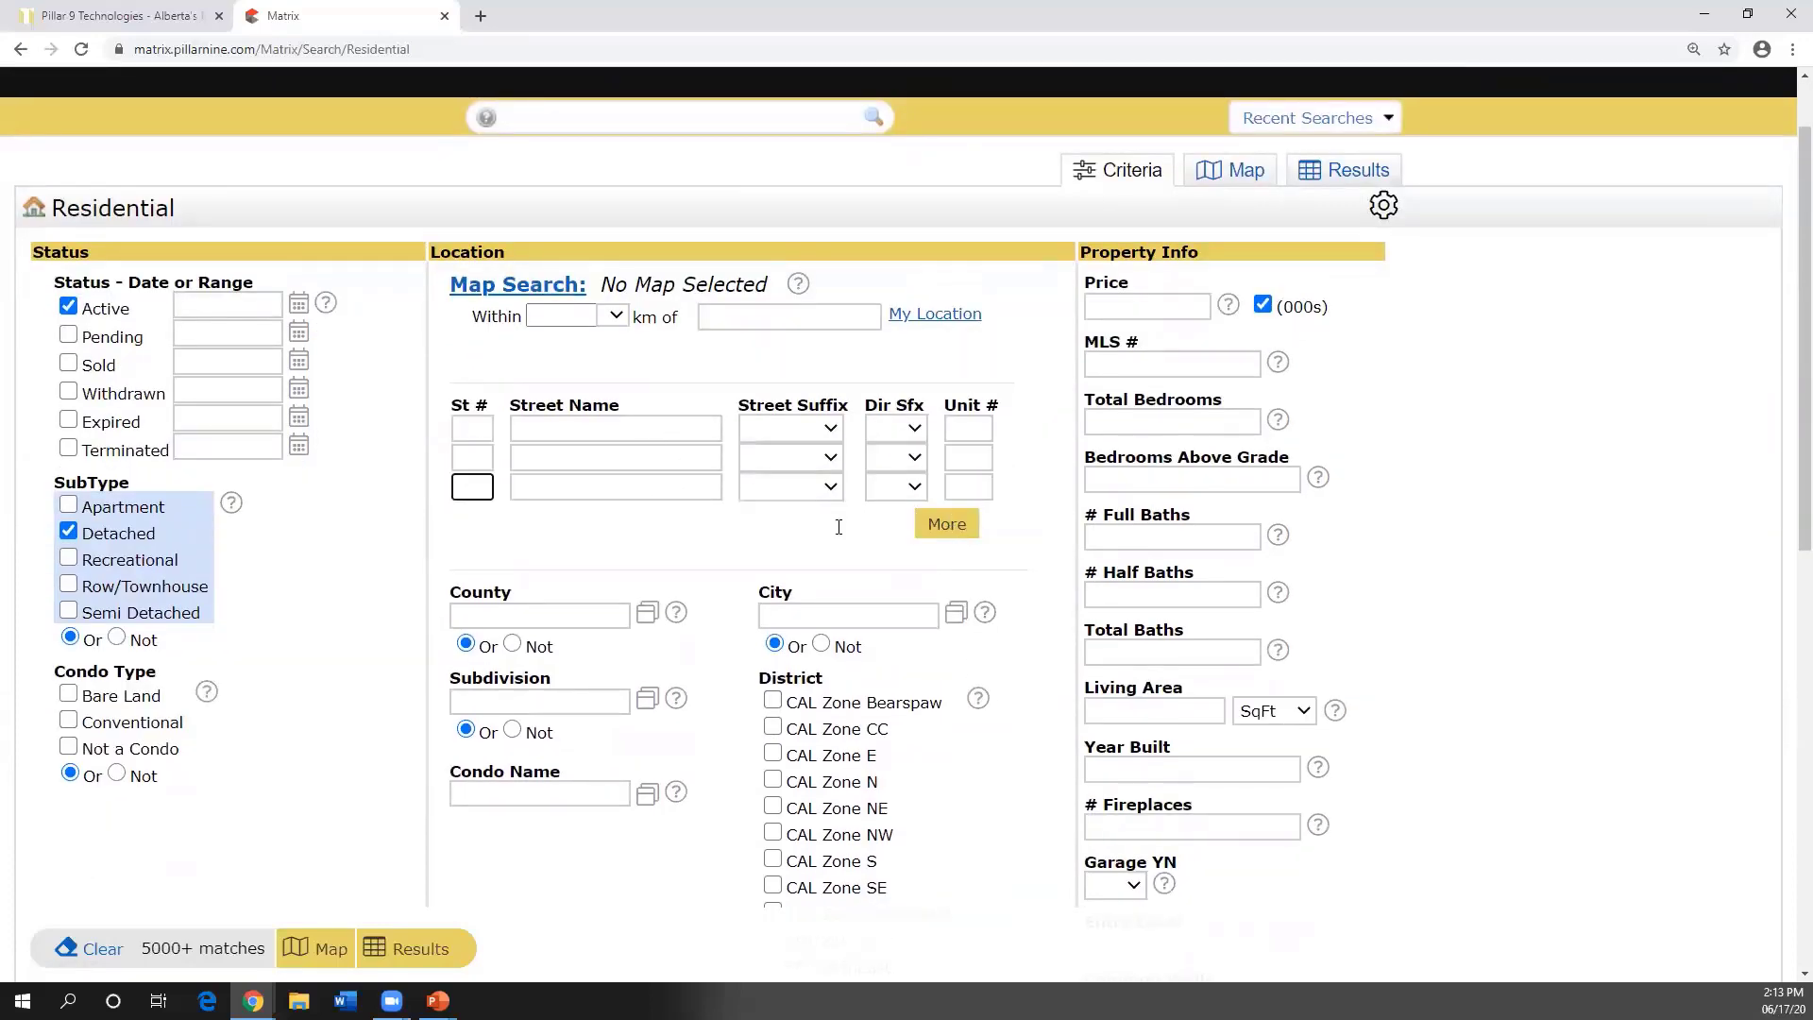
{"action": "scroll", "coordinate": [838, 527], "scroll_direction": "down", "scroll_amount": 1}
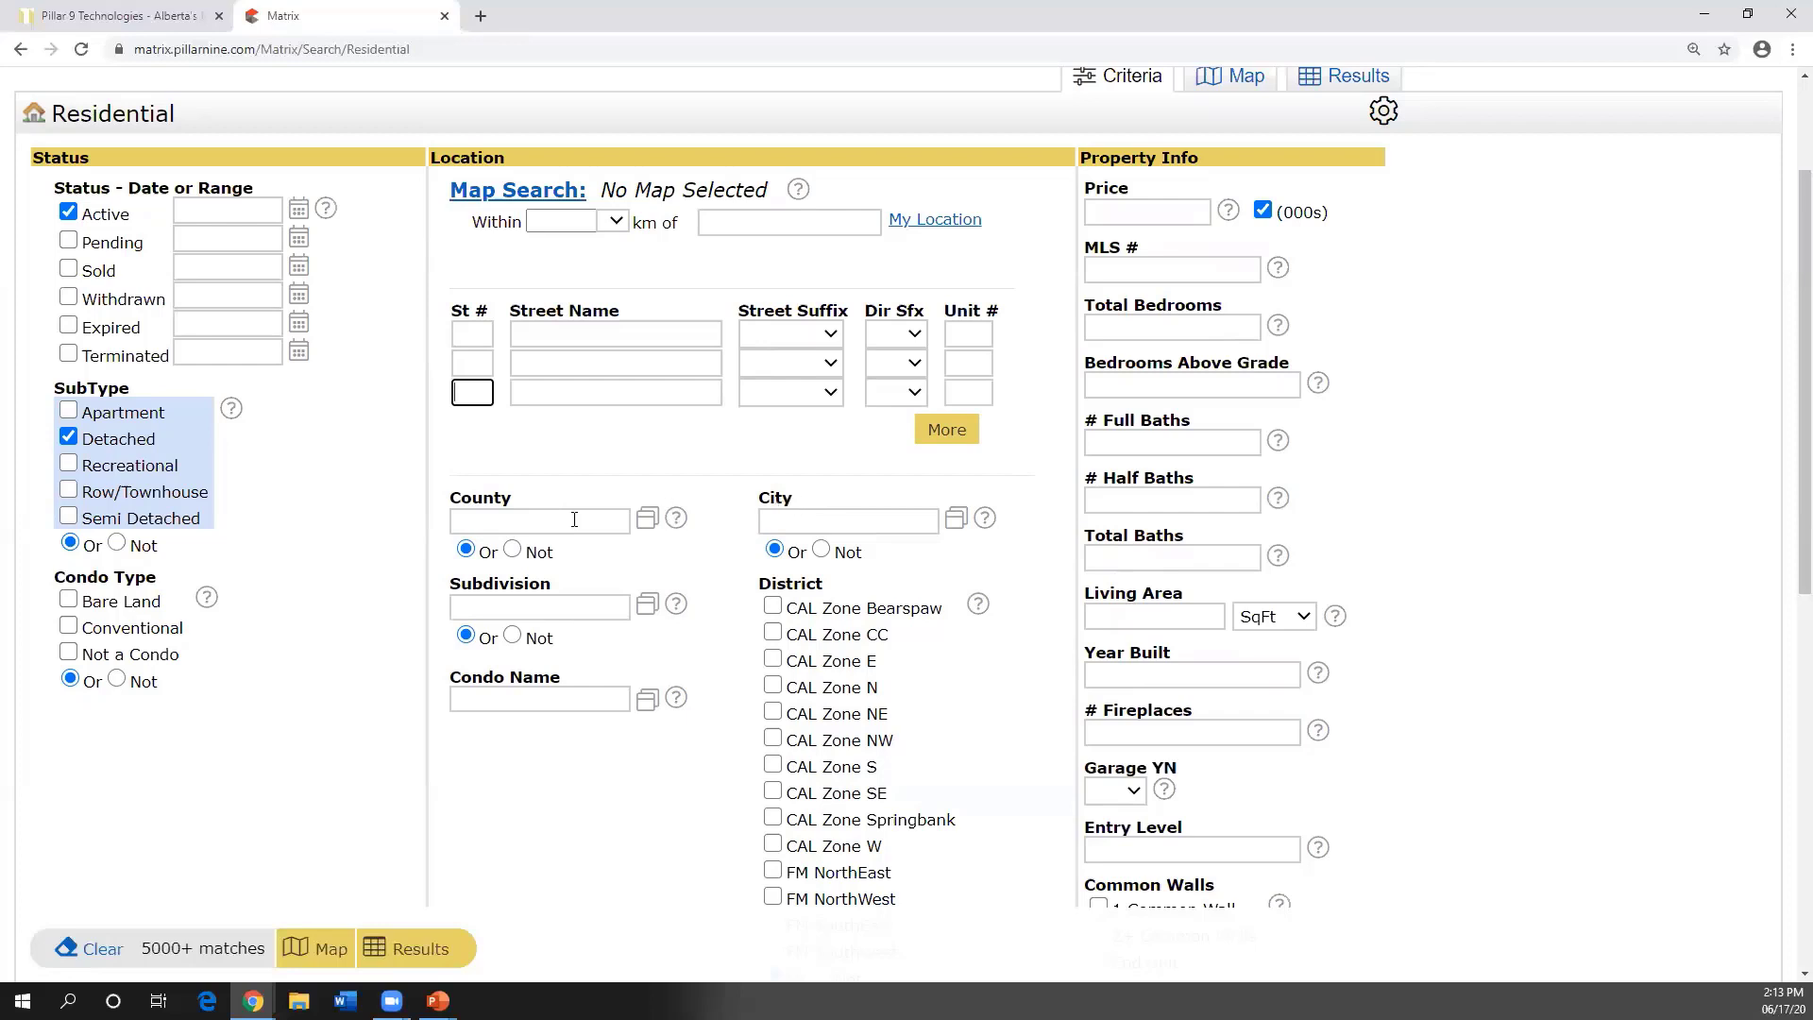
- Set the County criterion to Foothills County
{"action": "left_click", "coordinate": [606, 512]}
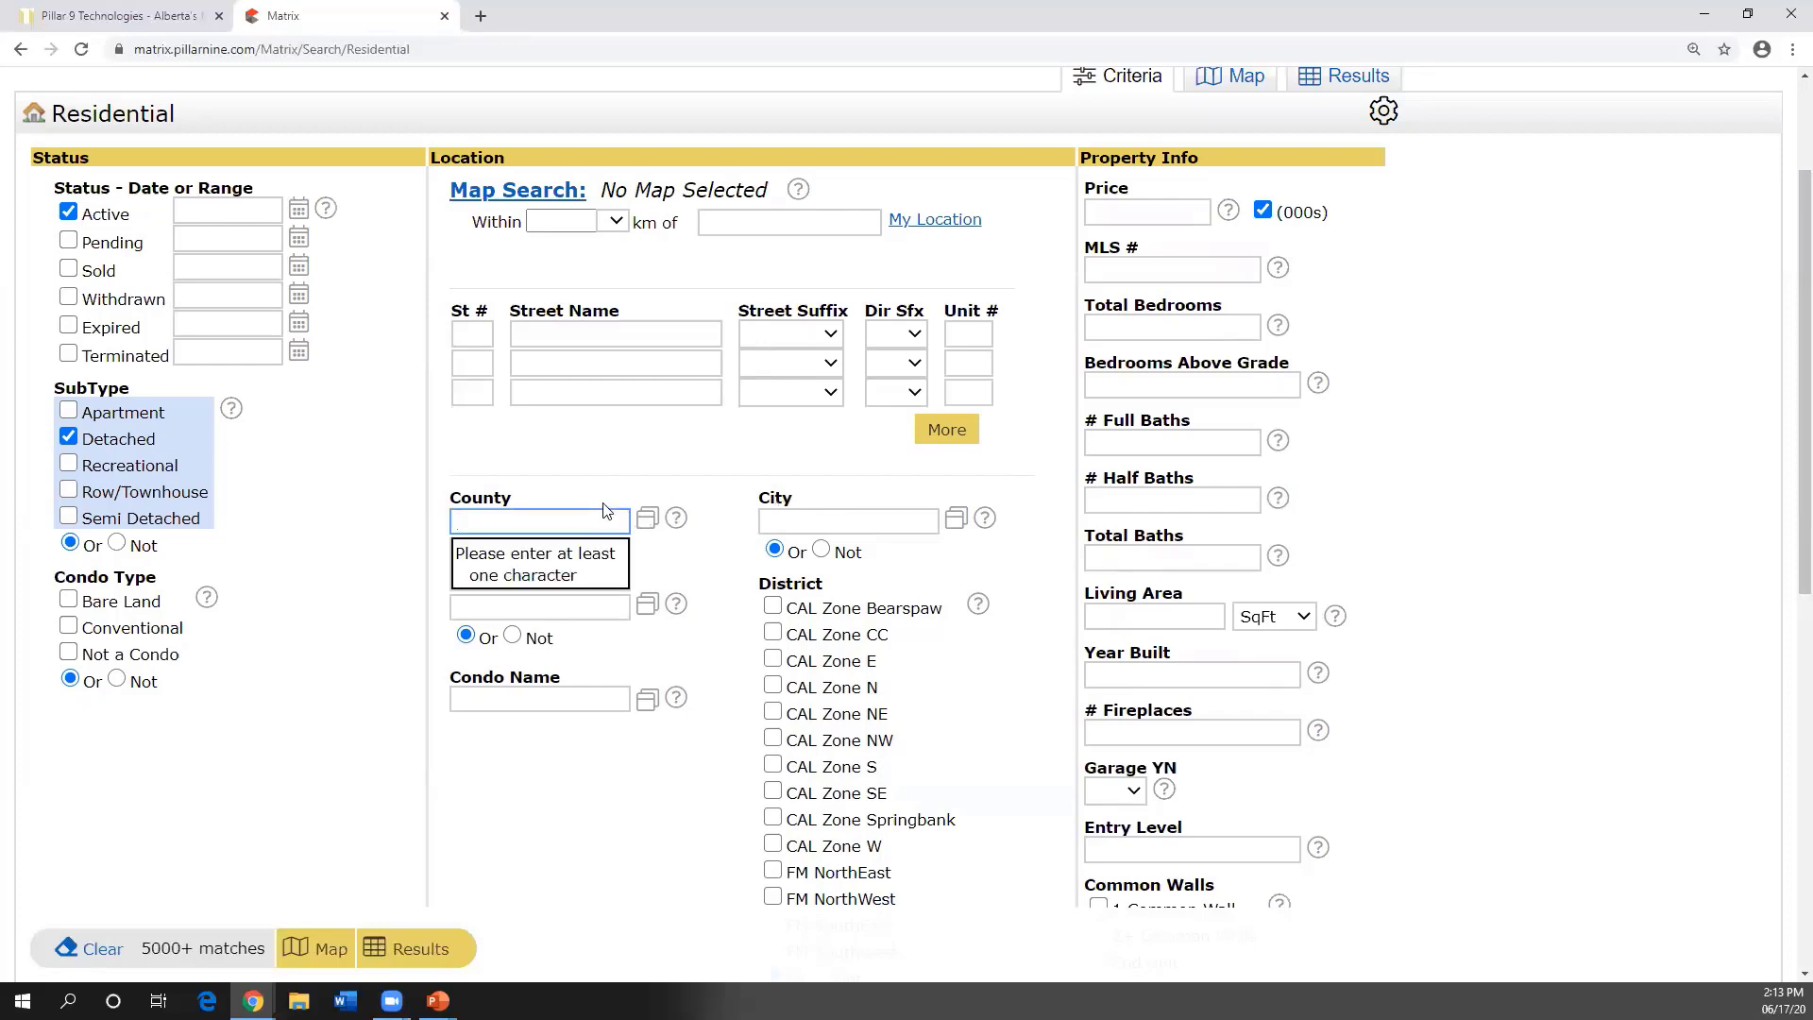
{"action": "type", "text": "foot"}
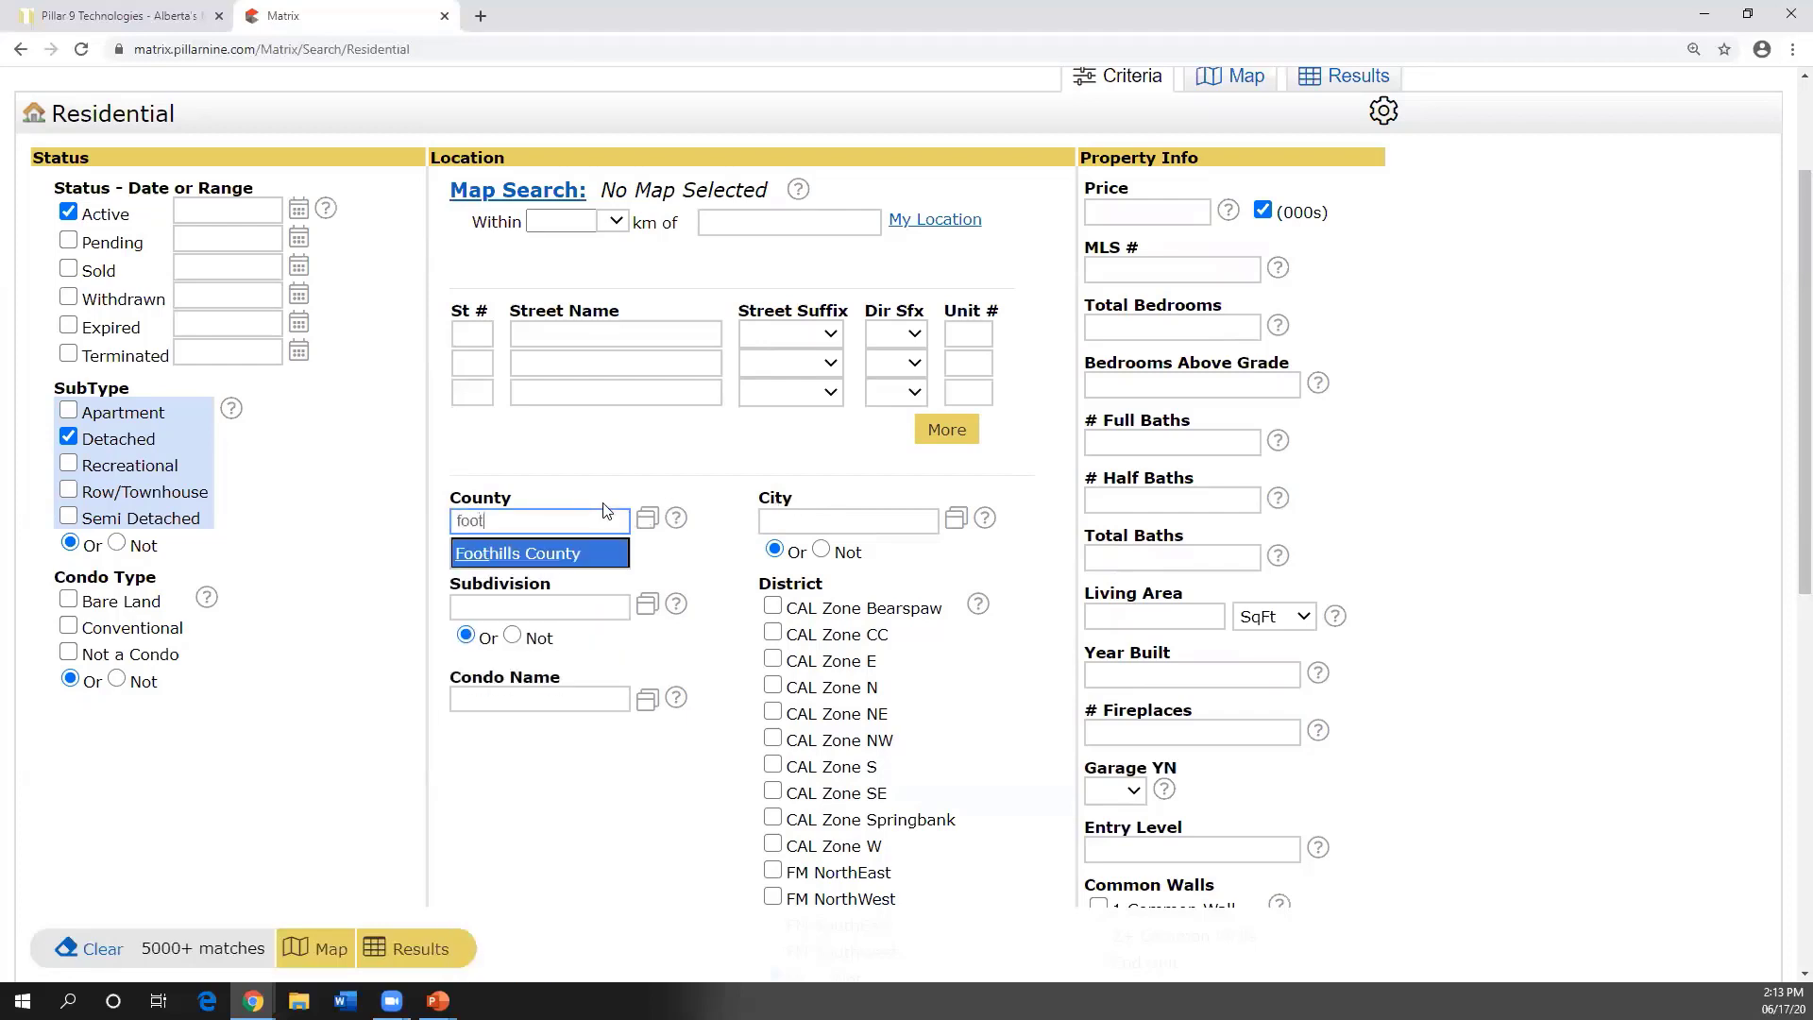
{"action": "left_click", "coordinate": [569, 555]}
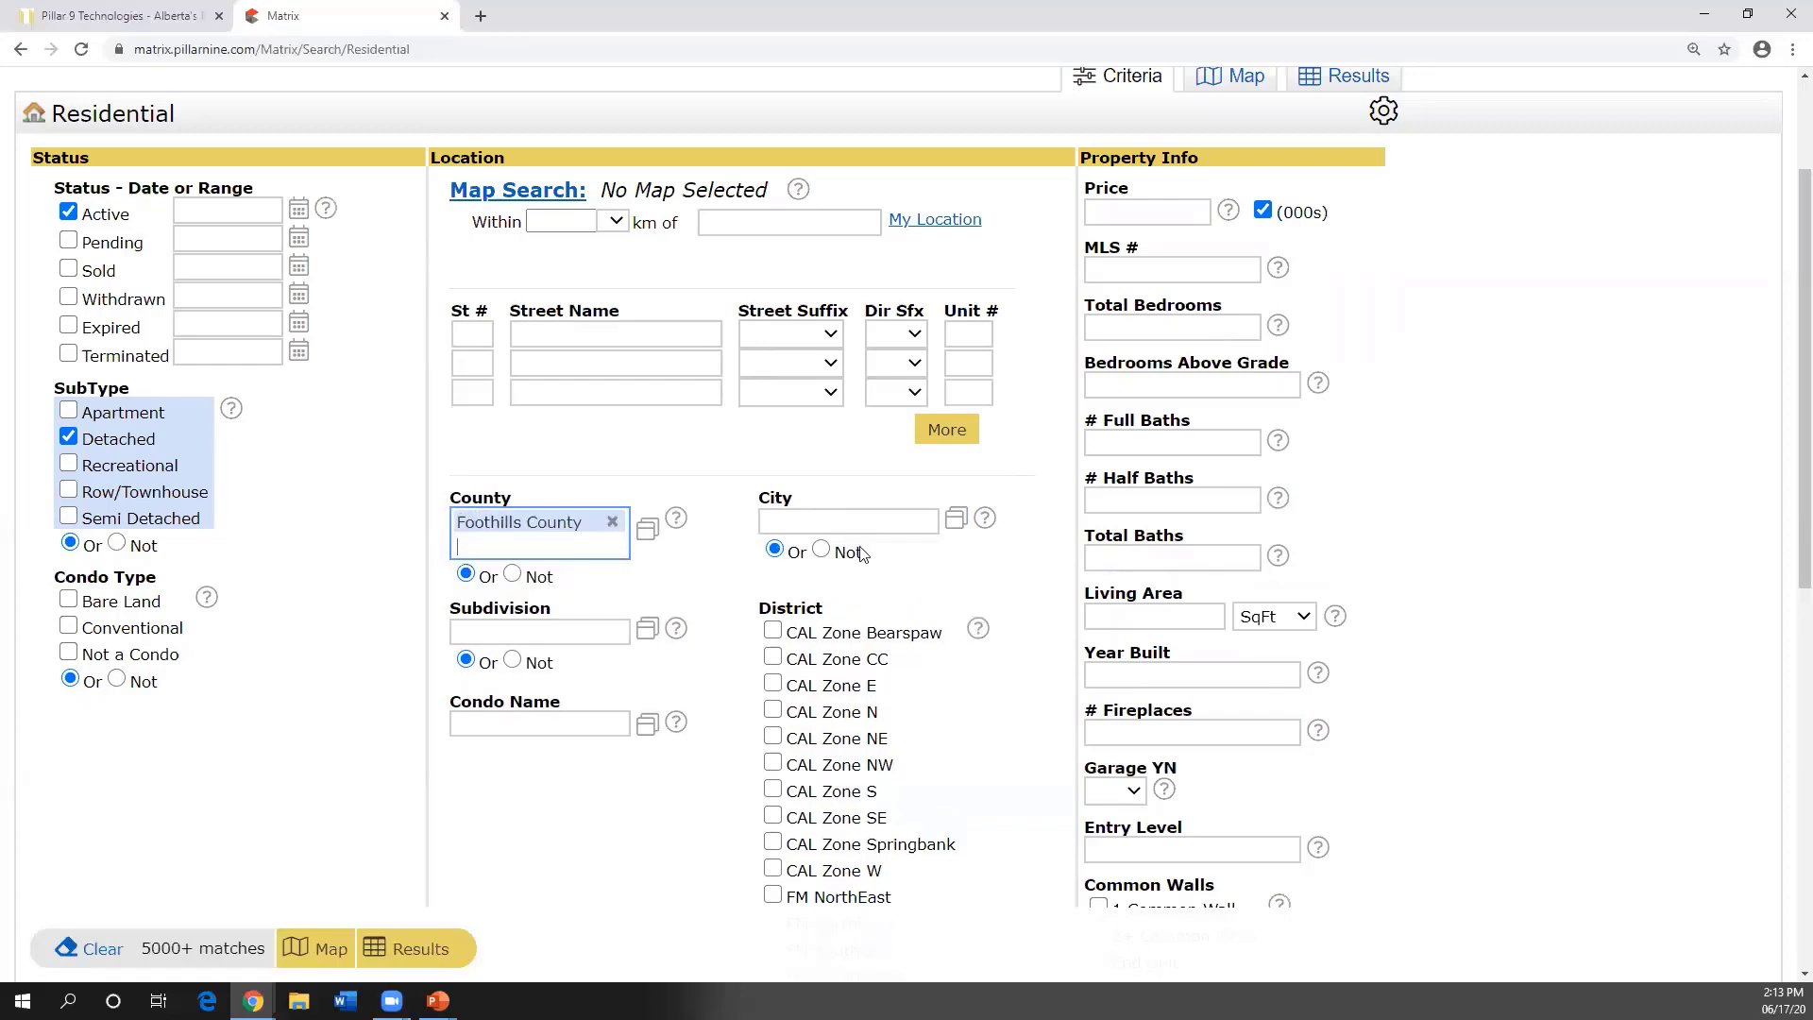
- Set the City to Rural Foothills County from the enlarged city lookup list
{"action": "left_click", "coordinate": [957, 522]}
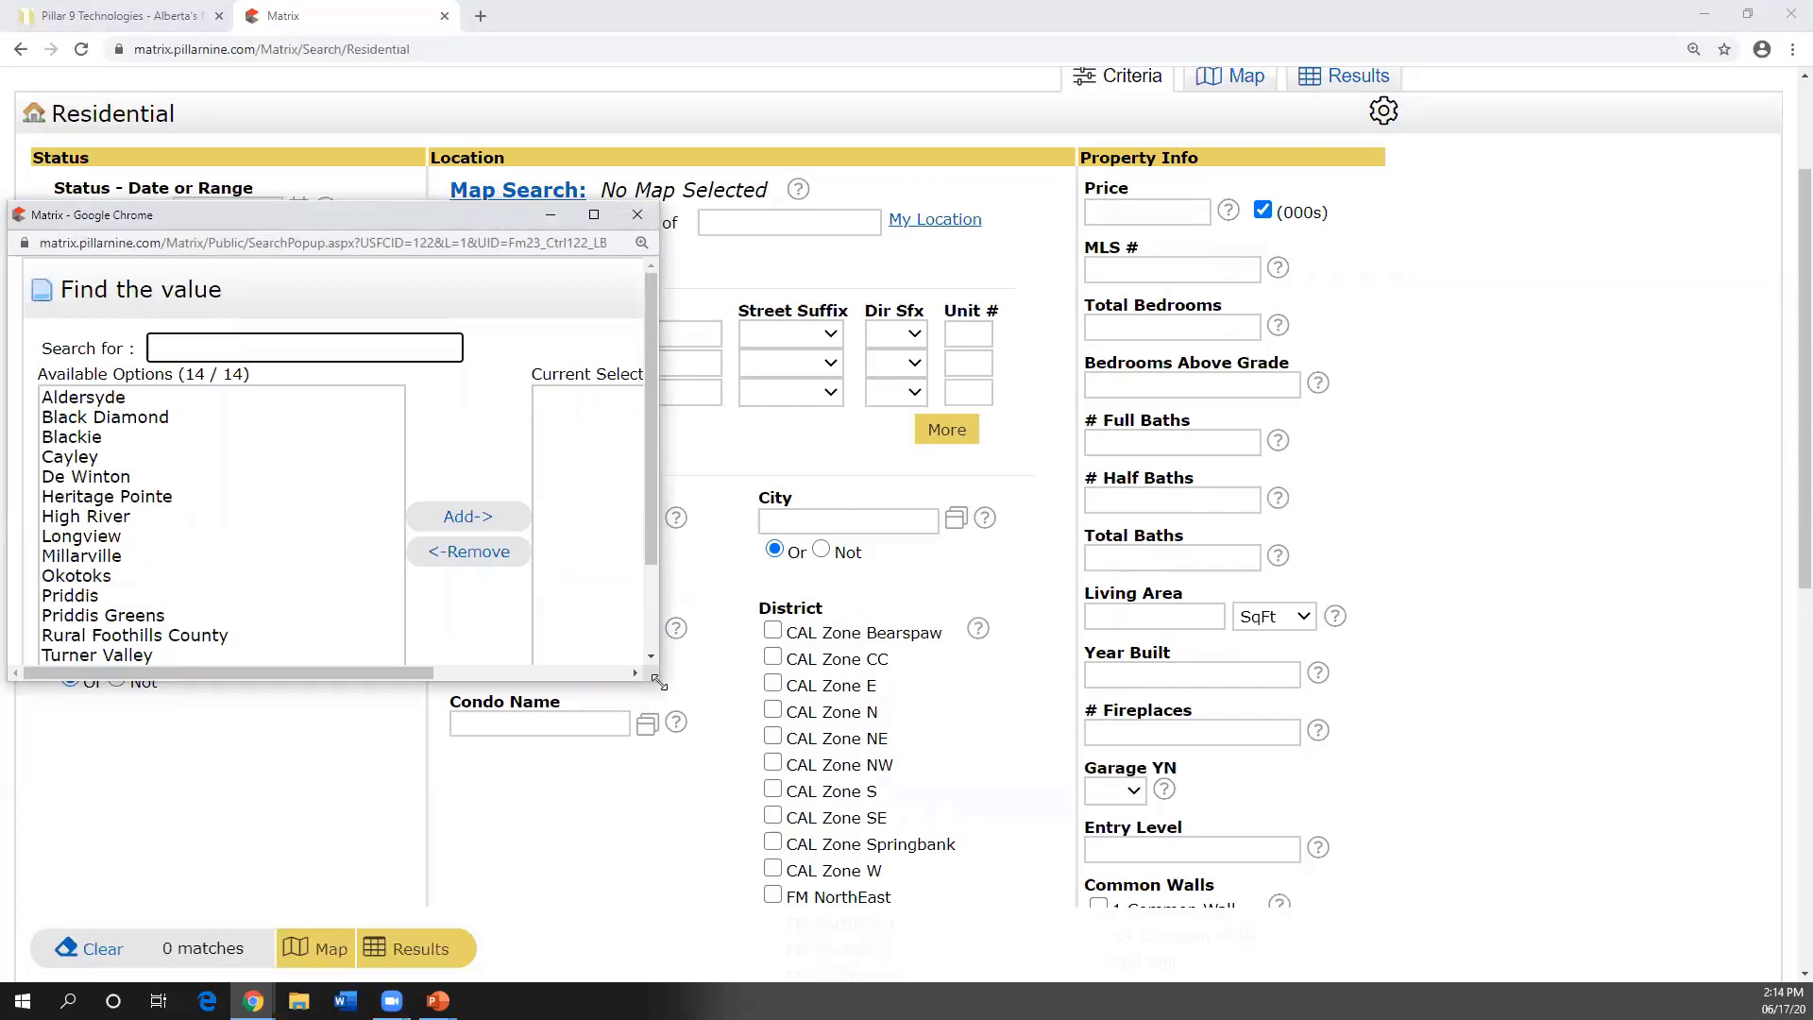
{"action": "left_click_drag", "start_coordinate": [658, 682], "coordinate": [1055, 827]}
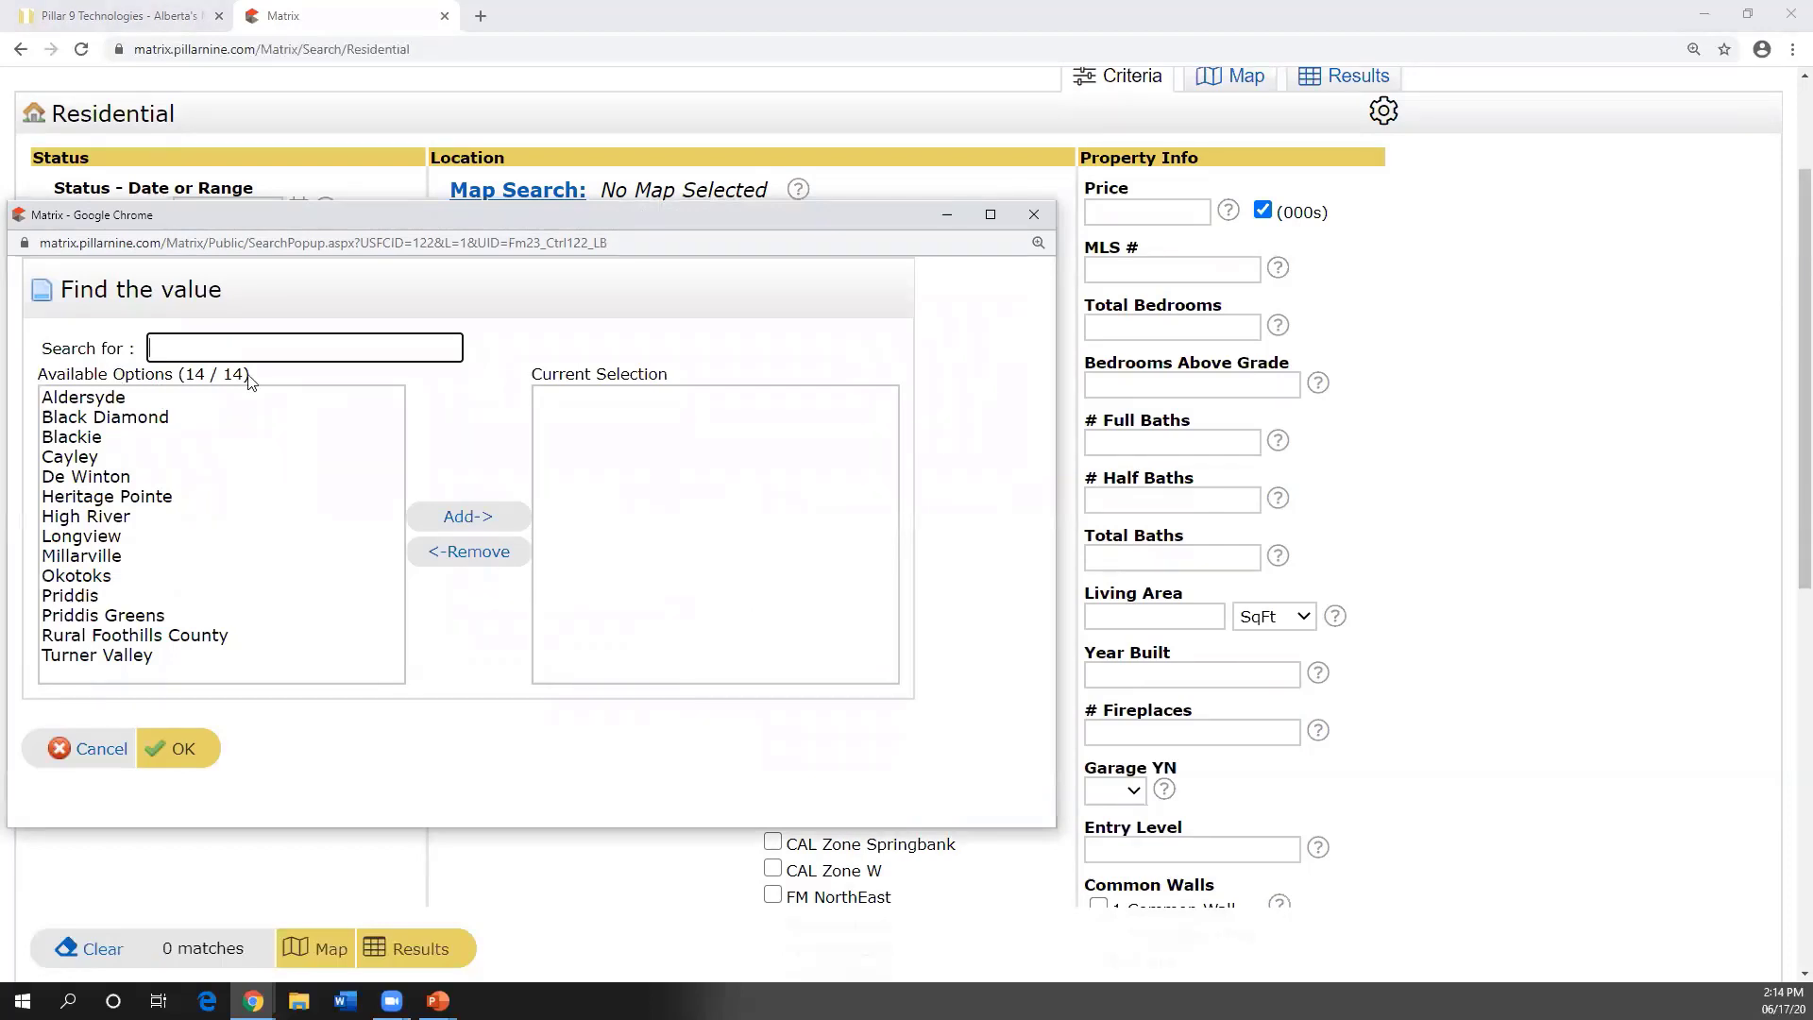
{"action": "double_click", "coordinate": [106, 638]}
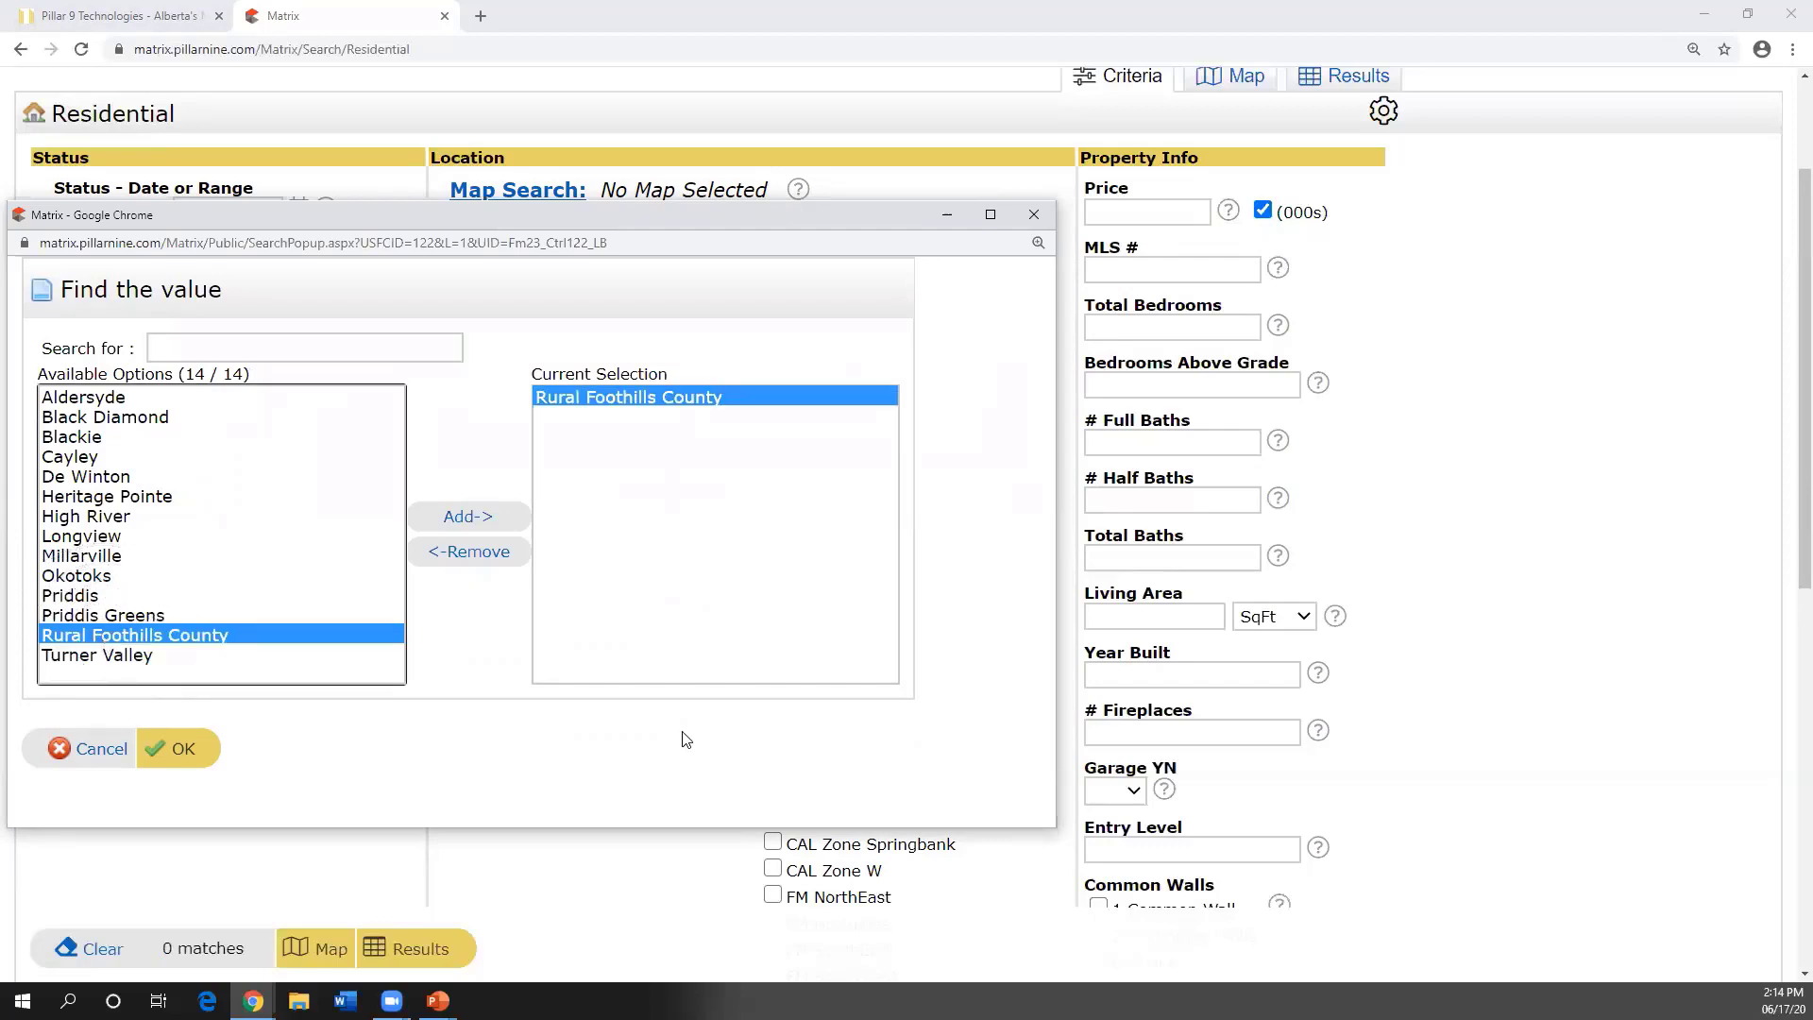
{"action": "left_click", "coordinate": [179, 748]}
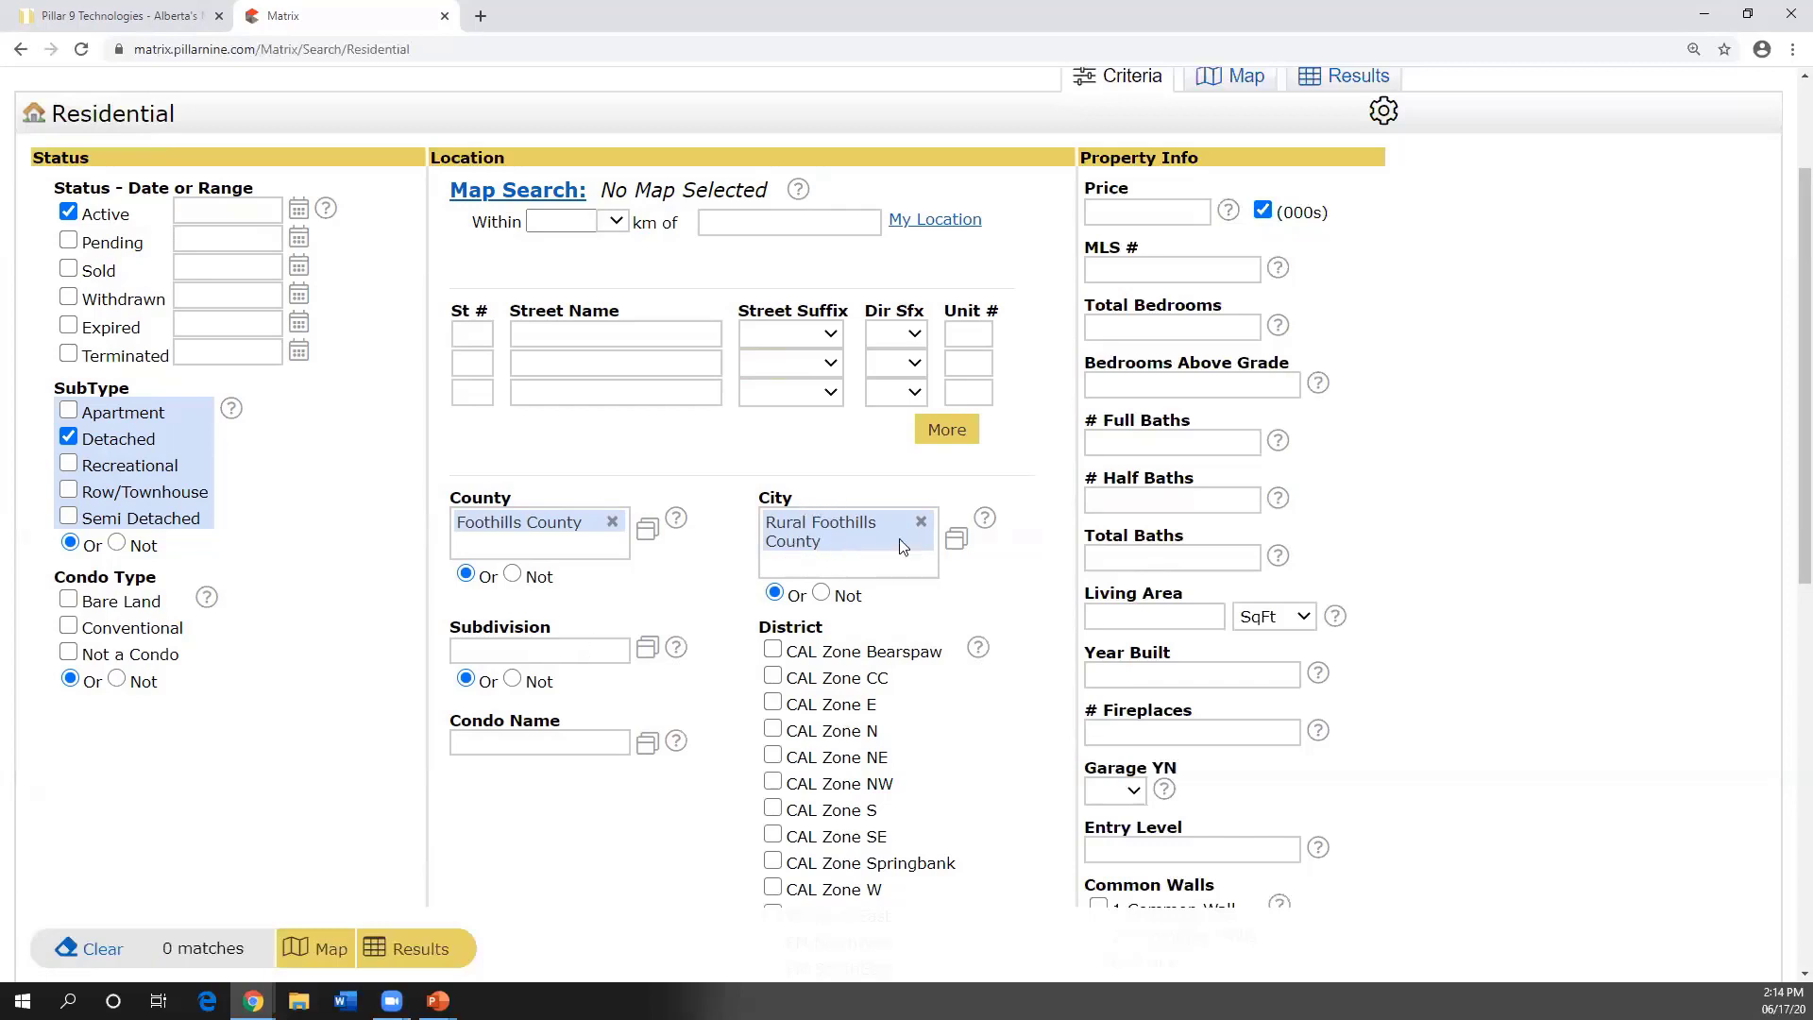
- Browse the Subdivision lookup, then clear the Foothills County and Rural Foothills County criteria
{"action": "left_click", "coordinate": [647, 649]}
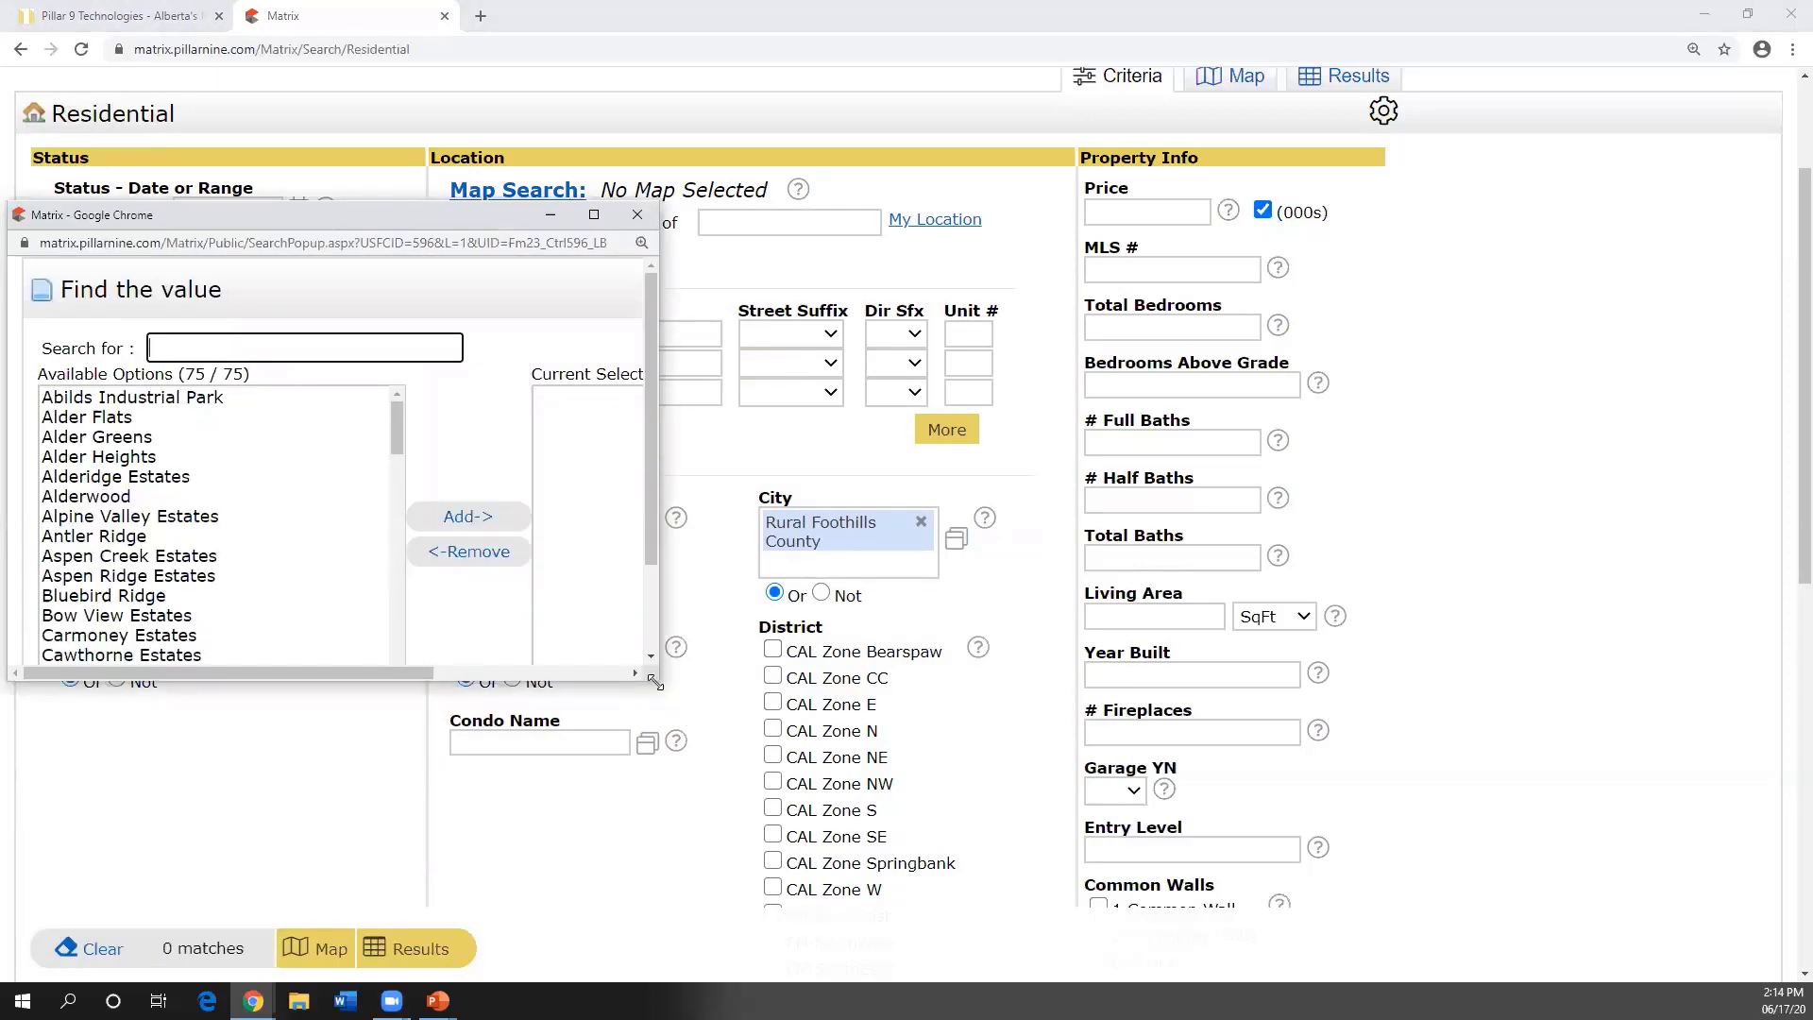
{"action": "left_click_drag", "start_coordinate": [654, 682], "coordinate": [1065, 784]}
{"action": "left_click_drag", "start_coordinate": [397, 427], "coordinate": [423, 669]}
{"action": "scroll", "coordinate": [406, 545], "scroll_direction": "up", "scroll_amount": 15}
{"action": "left_click", "coordinate": [1044, 215]}
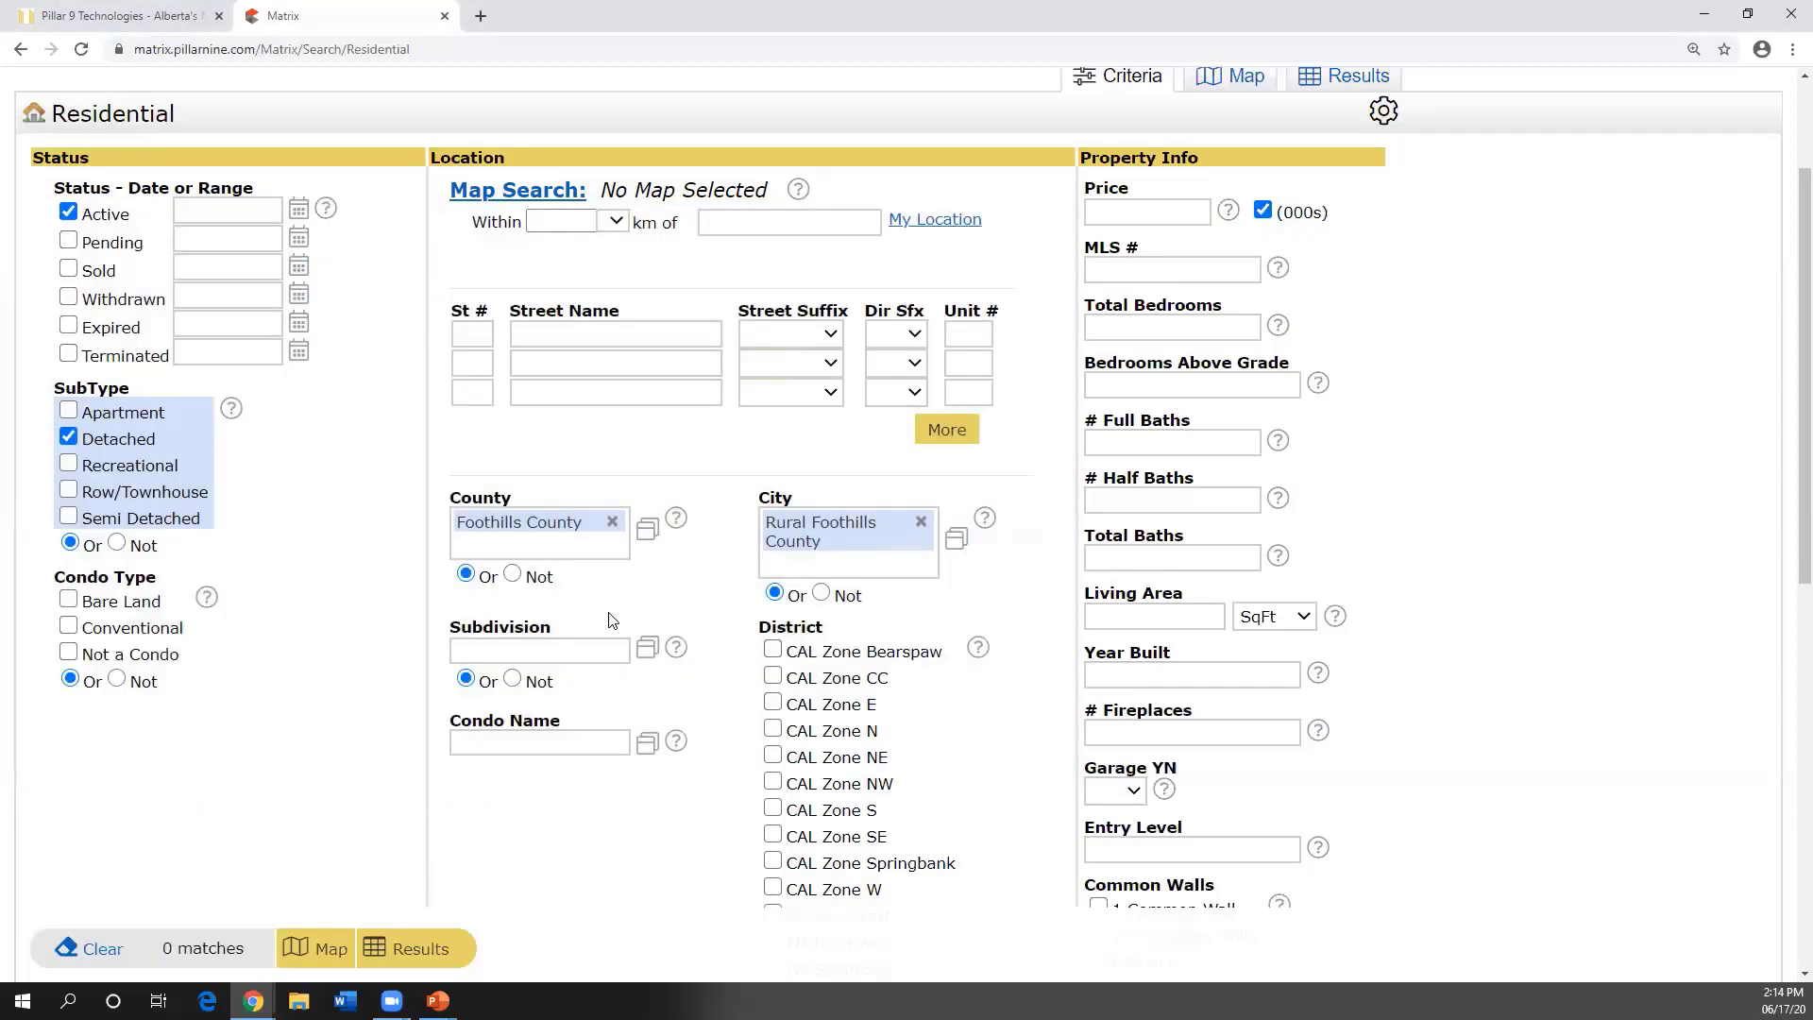
{"action": "left_click", "coordinate": [612, 521]}
{"action": "left_click", "coordinate": [920, 521]}
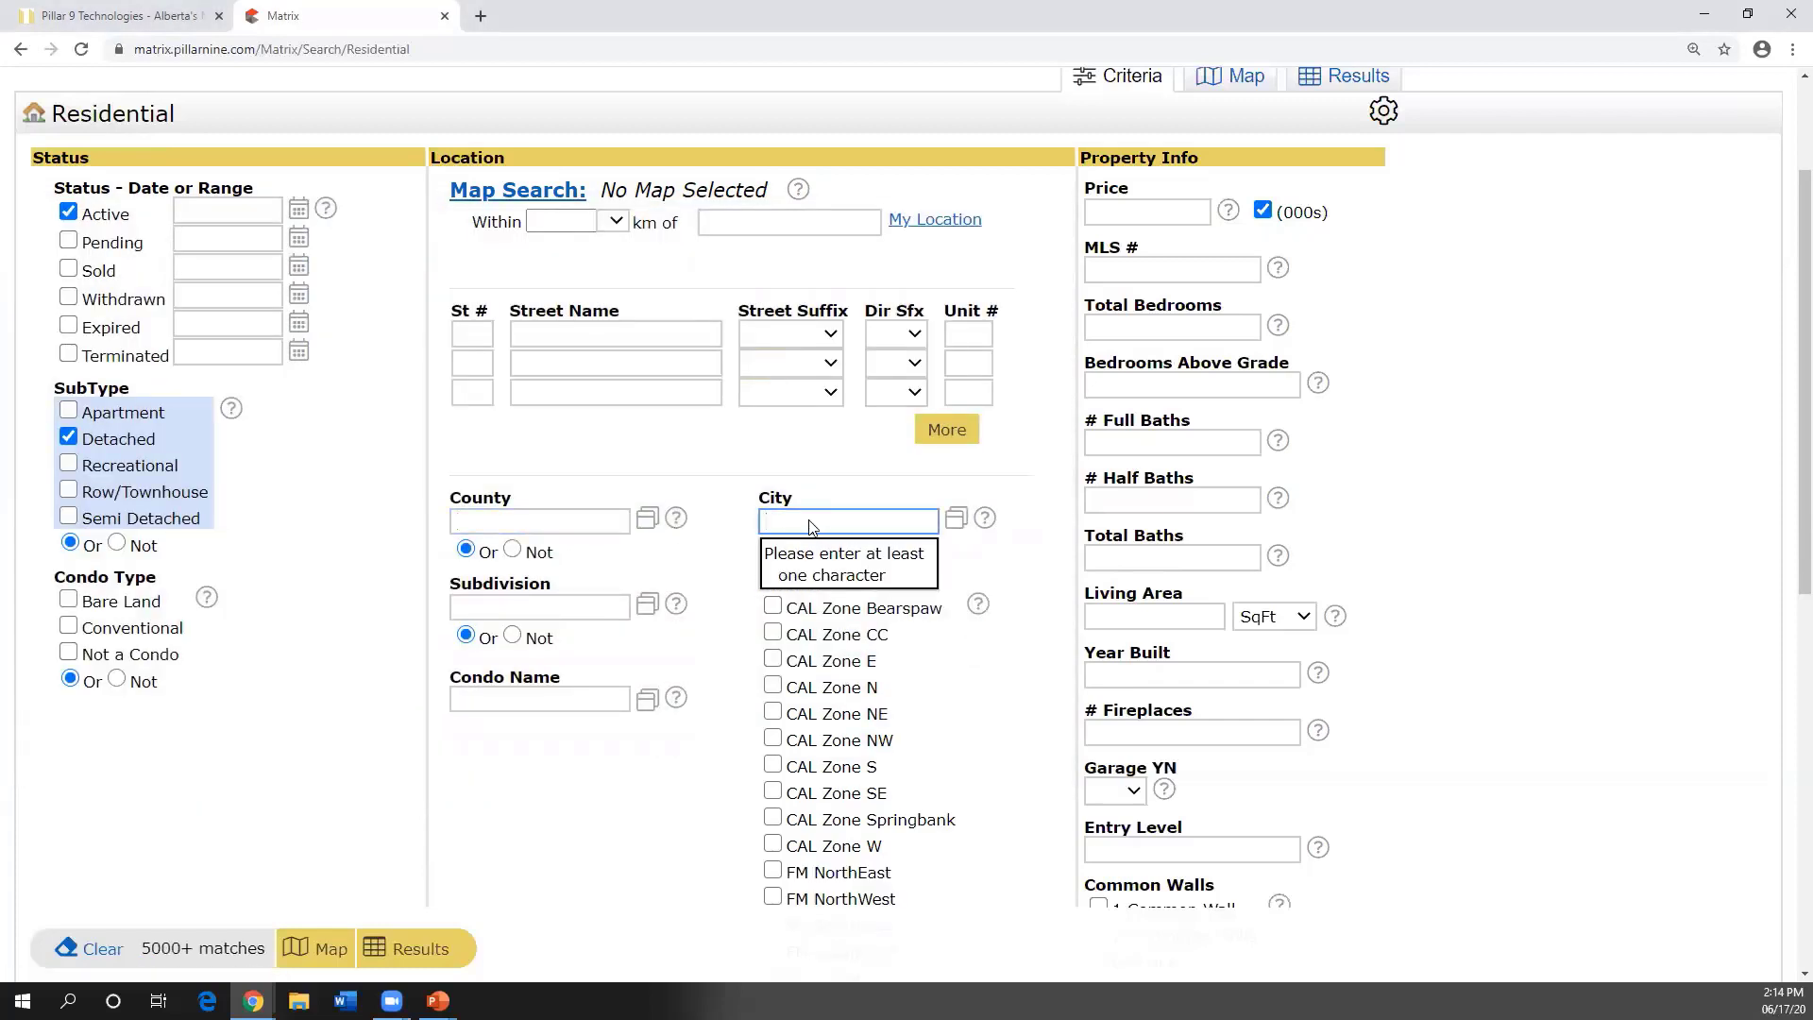
- Add Calgary and Airdrie as City criteria
{"action": "type", "text": "calgar"}
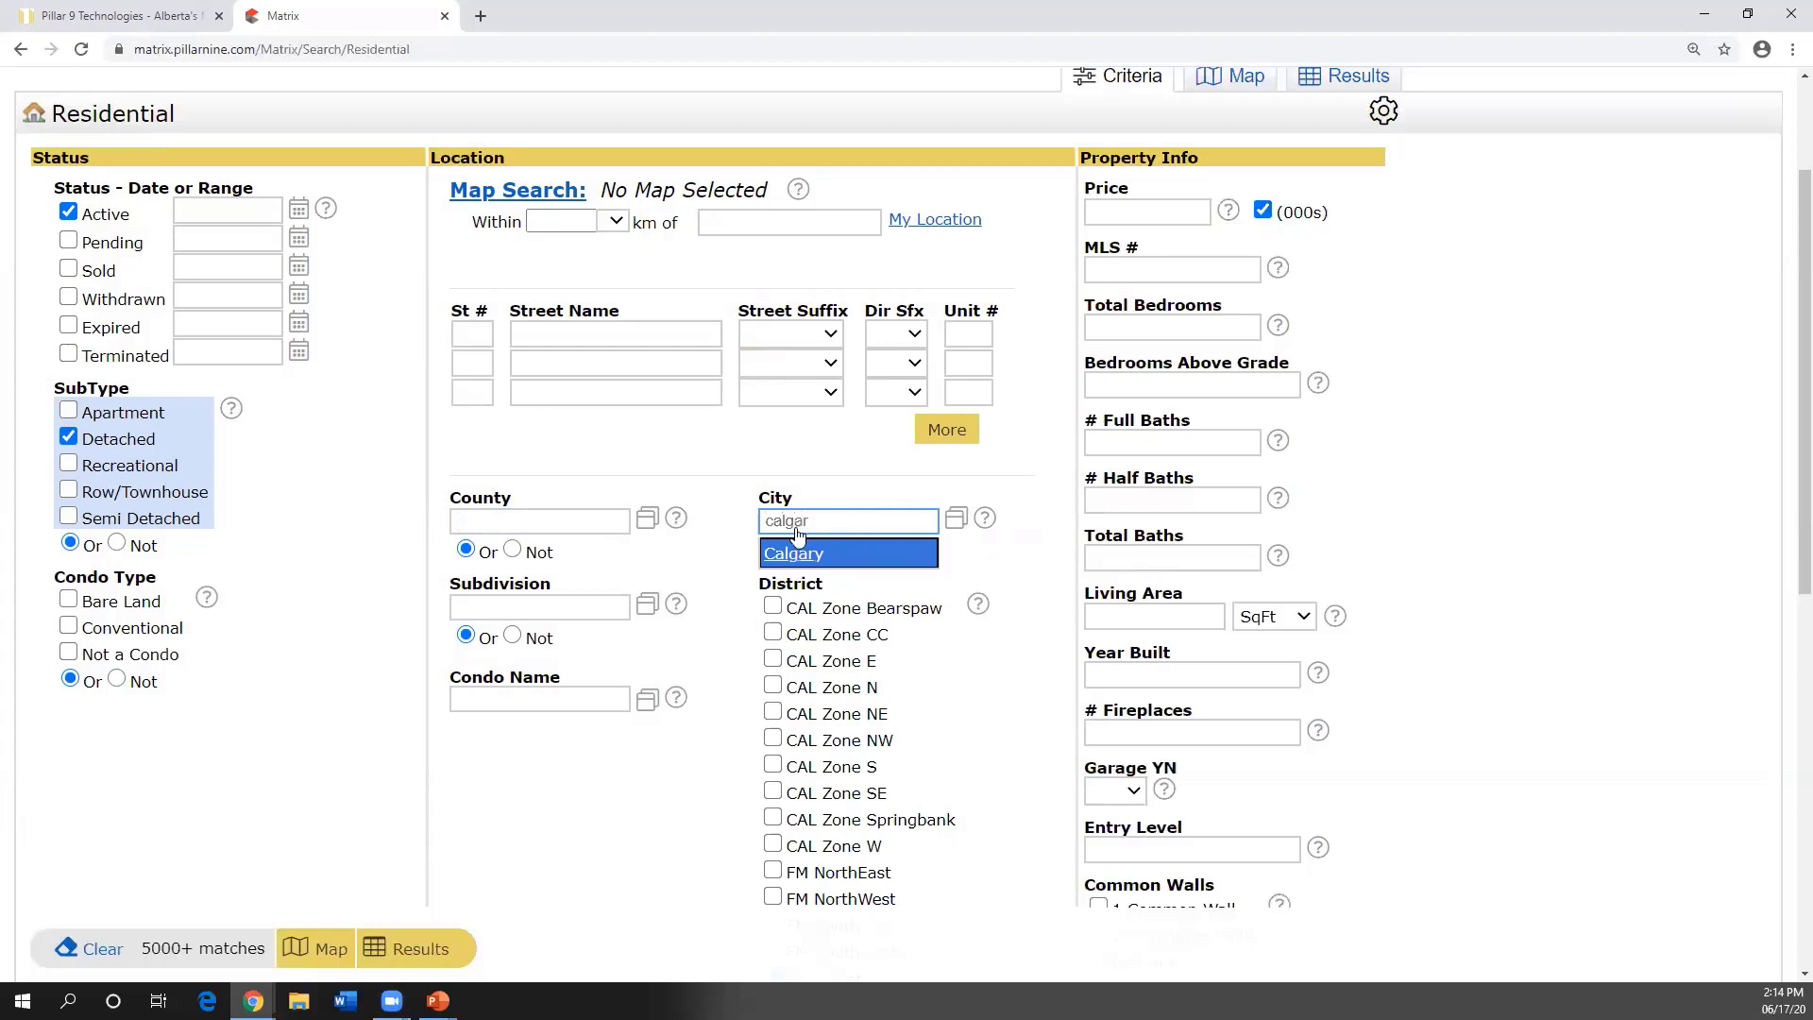
{"action": "left_click", "coordinate": [799, 553]}
{"action": "type", "text": "airdi"}
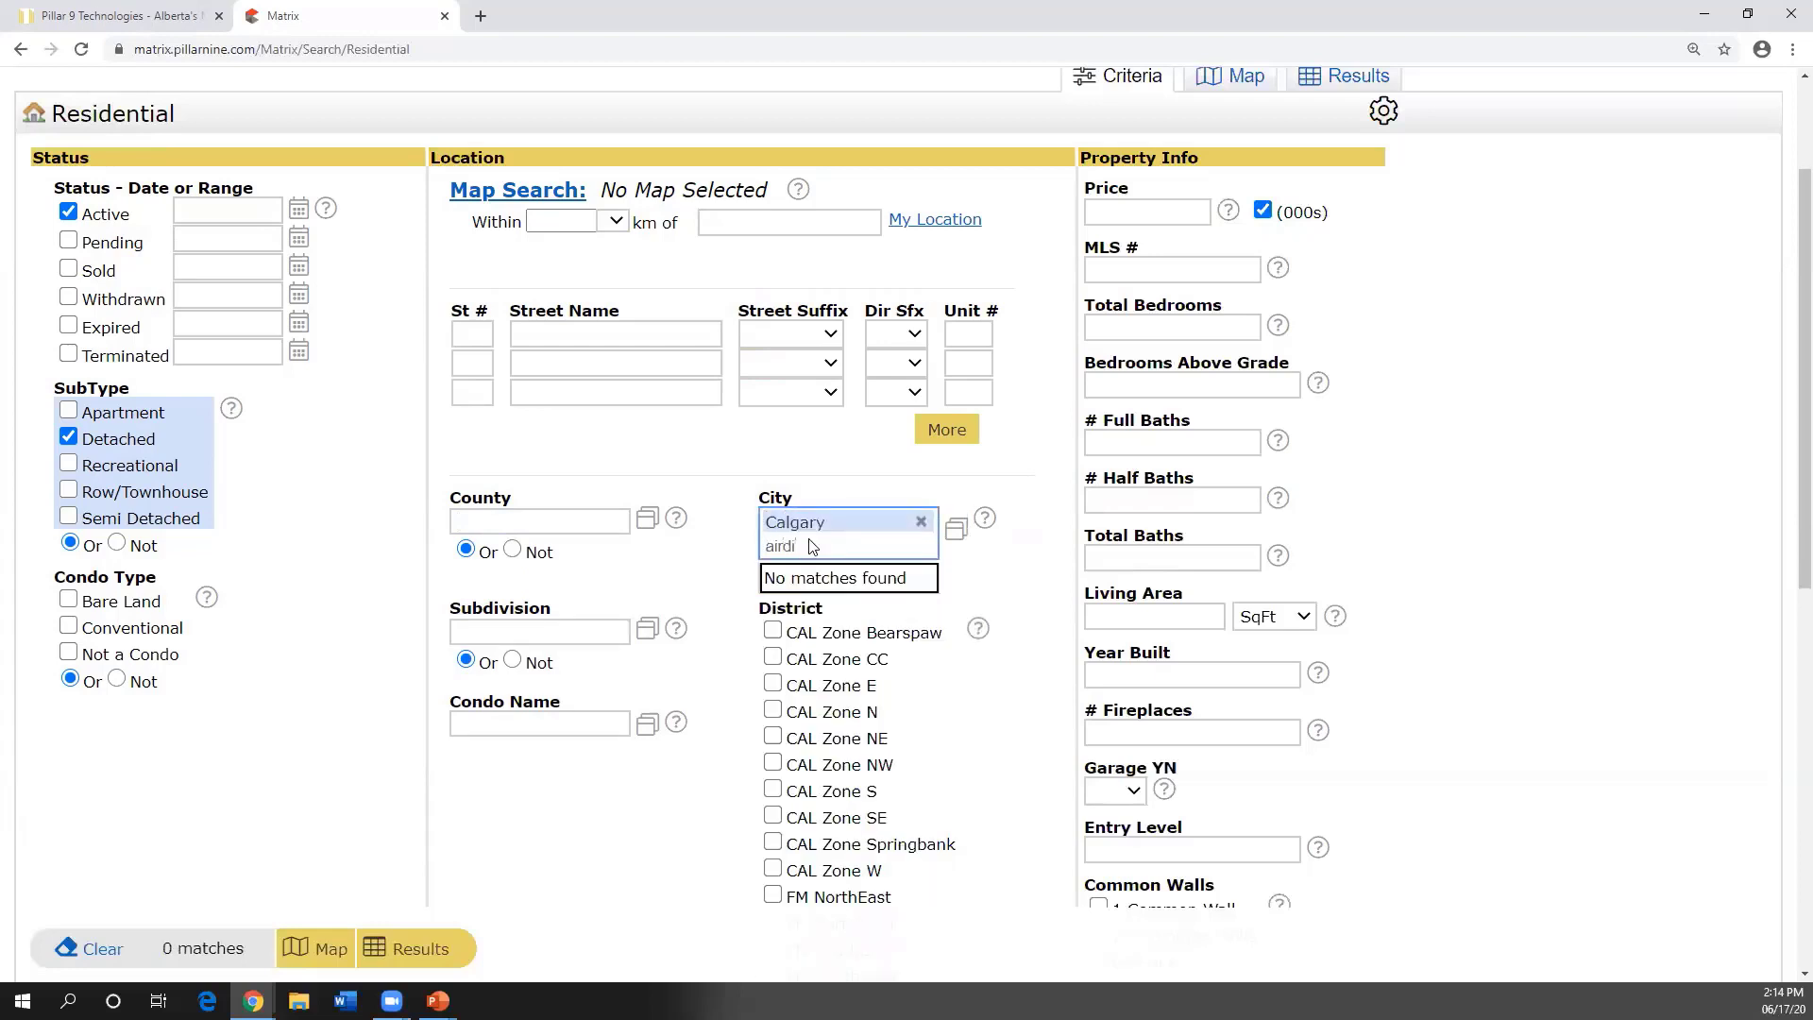
{"action": "key", "text": "BackSpace"}
{"action": "type", "text": "e"}
{"action": "key", "text": "BackSpace"}
{"action": "type", "text": "r"}
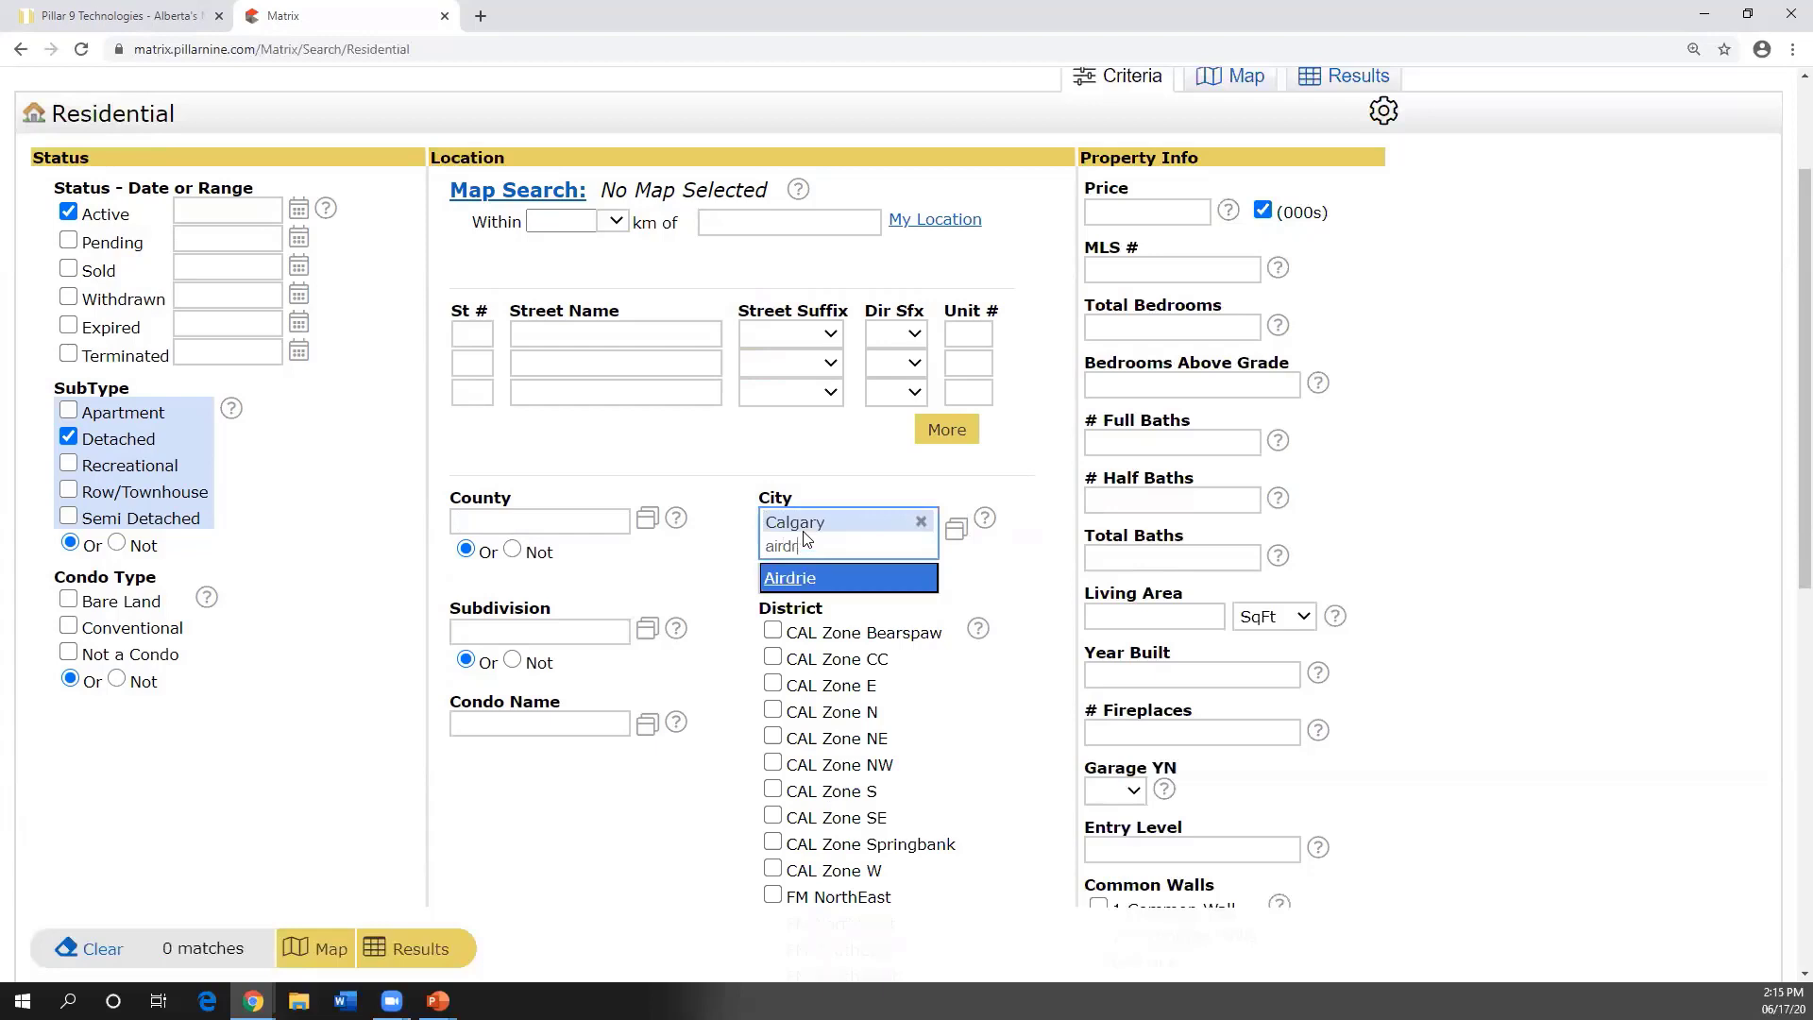
{"action": "left_click", "coordinate": [796, 587]}
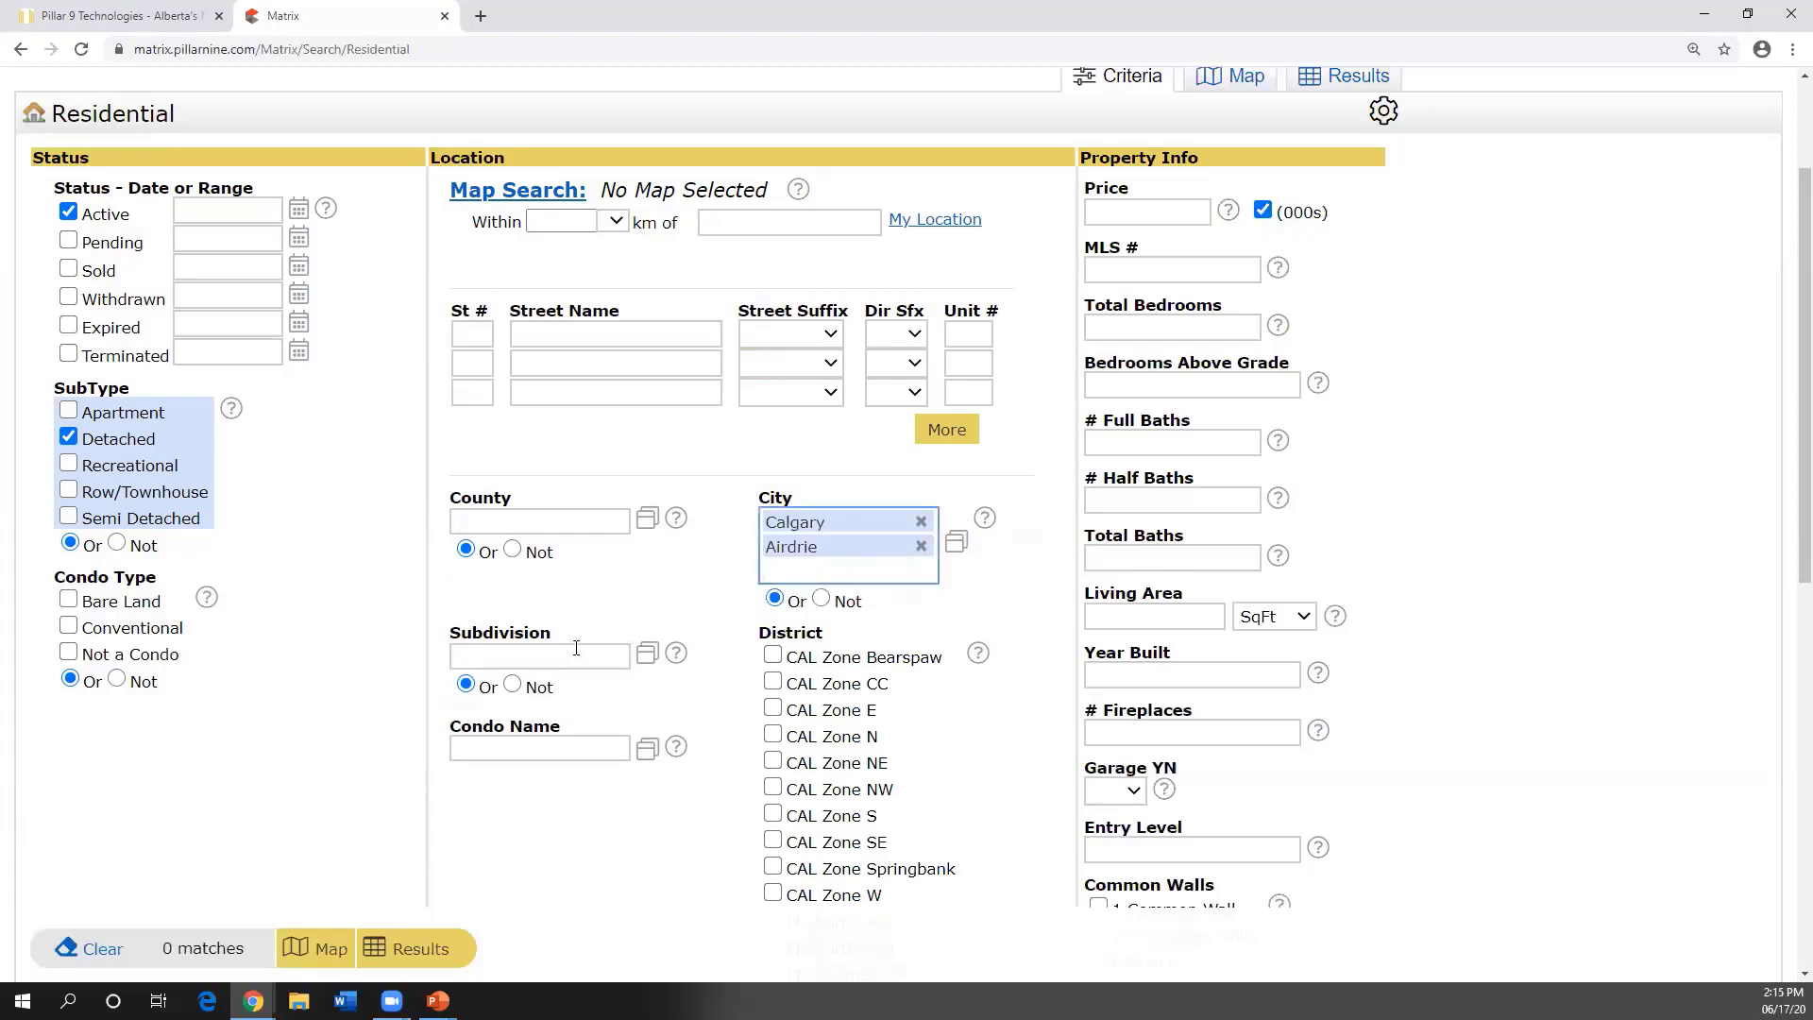
- Look through the Subdivision list again, then remove Airdrie and Calgary from City
{"action": "left_click", "coordinate": [647, 652]}
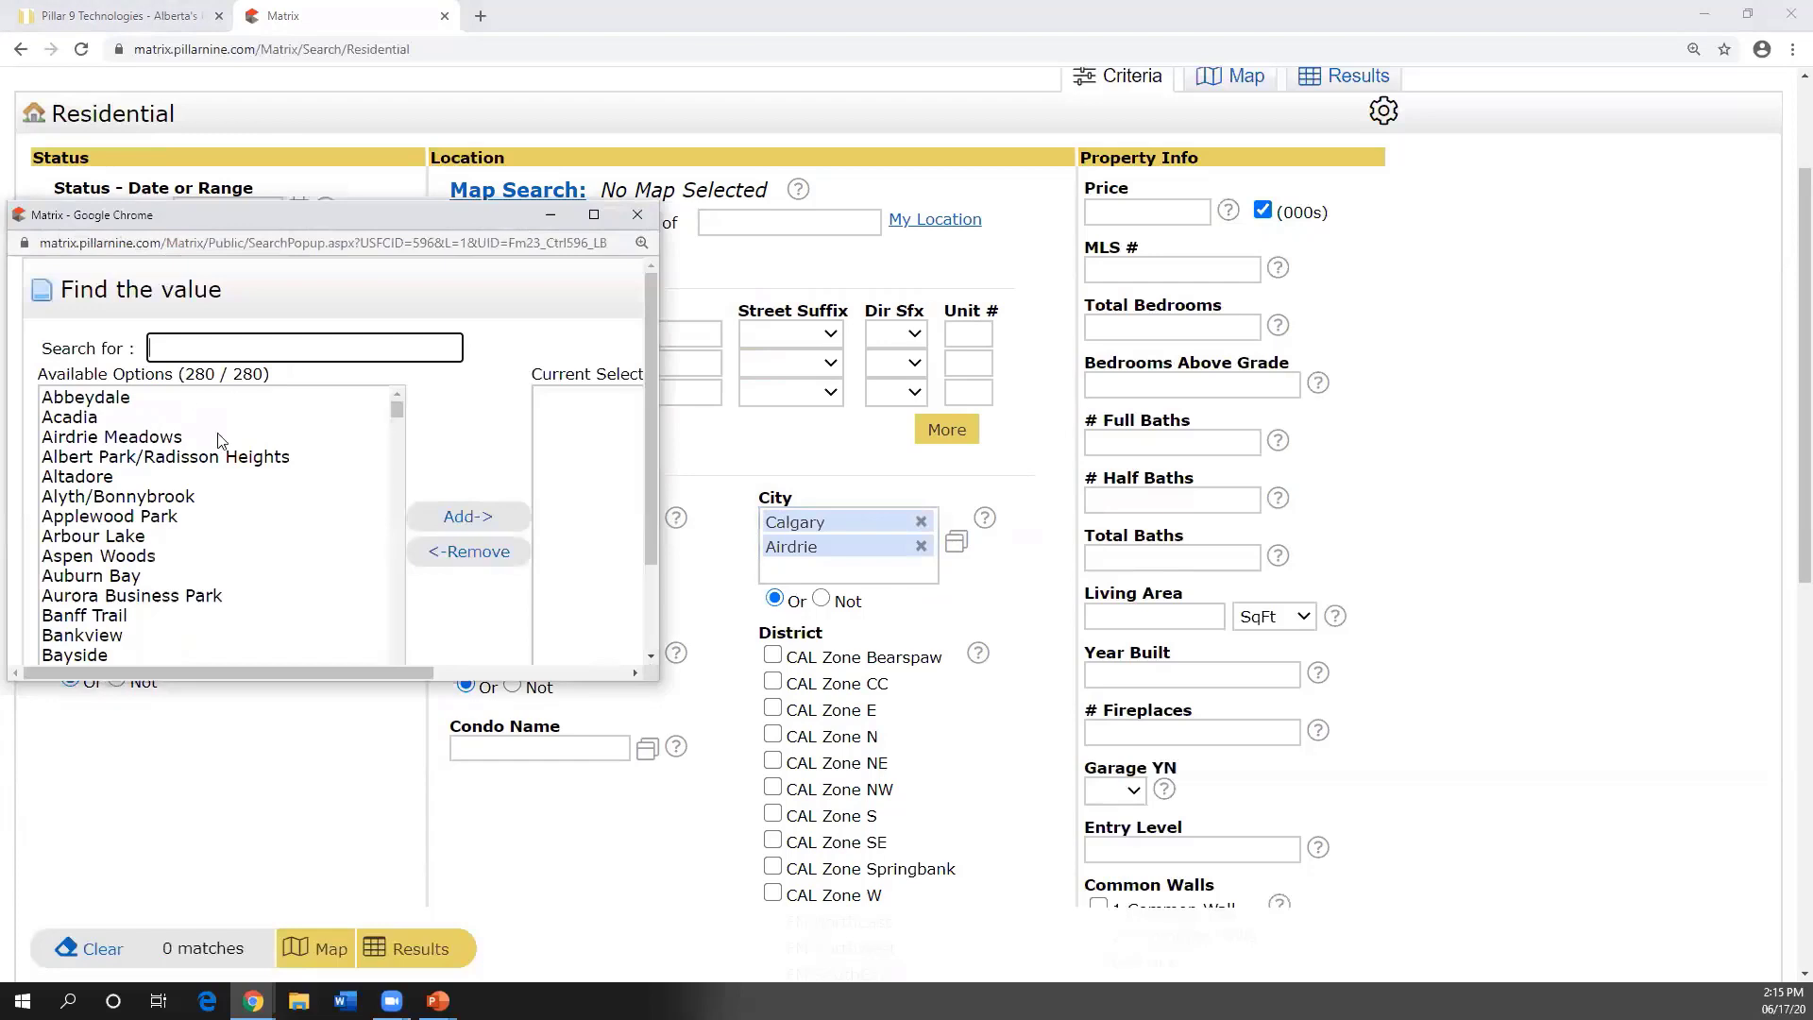
{"action": "mouse_move", "coordinate": [393, 412]}
{"action": "left_mouse_down"}
{"action": "mouse_move", "coordinate": [402, 610]}
{"action": "mouse_move", "coordinate": [392, 401]}
{"action": "left_mouse_up"}
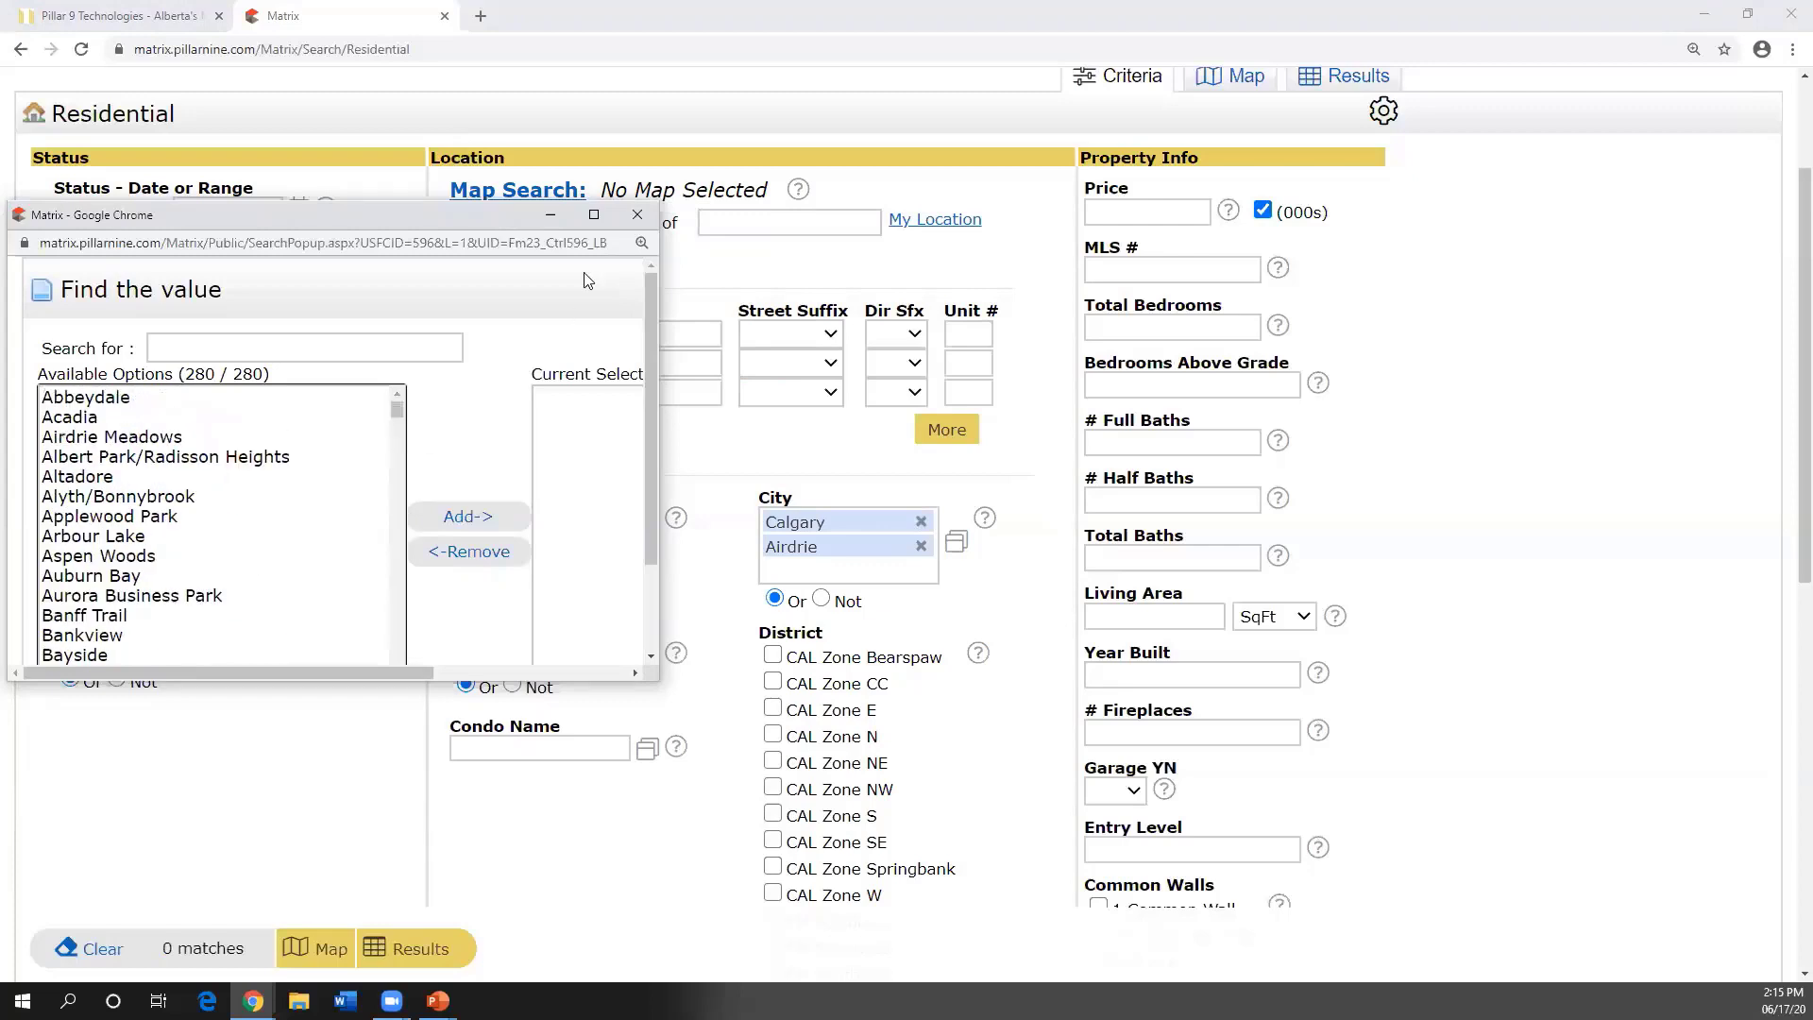
{"action": "left_click", "coordinate": [638, 214]}
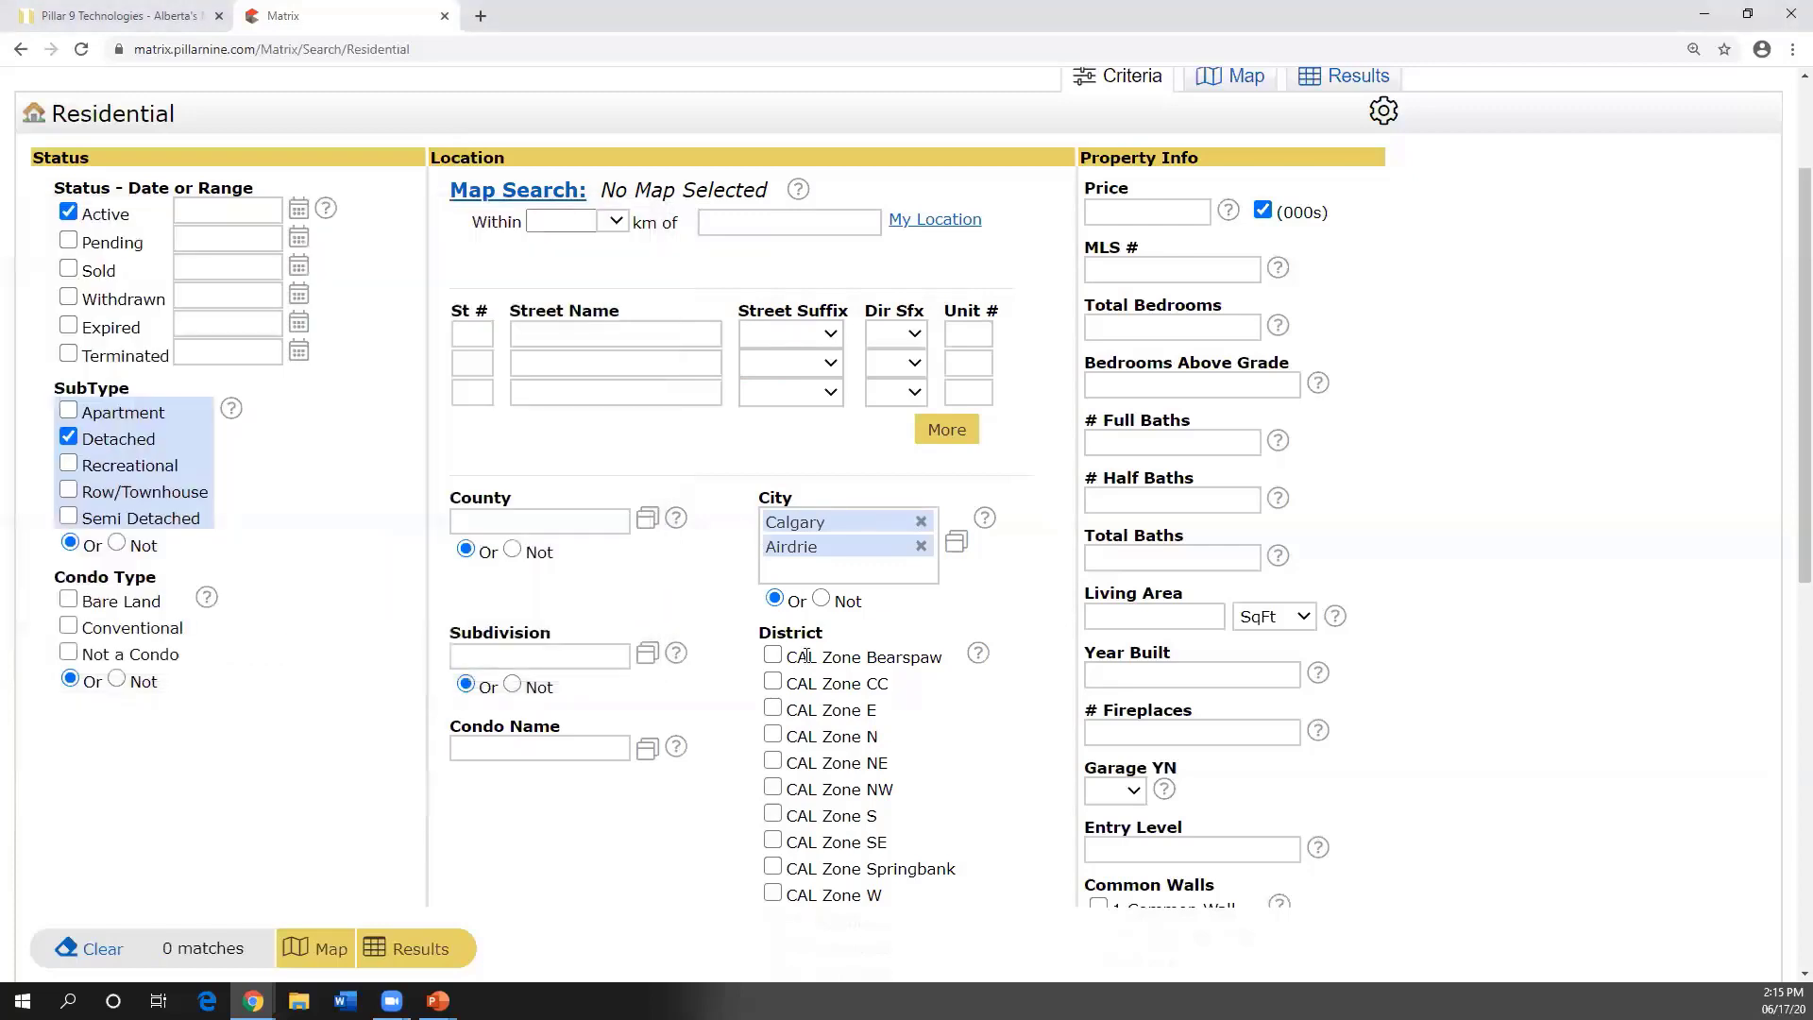
{"action": "left_click", "coordinate": [922, 546]}
{"action": "left_click", "coordinate": [921, 521]}
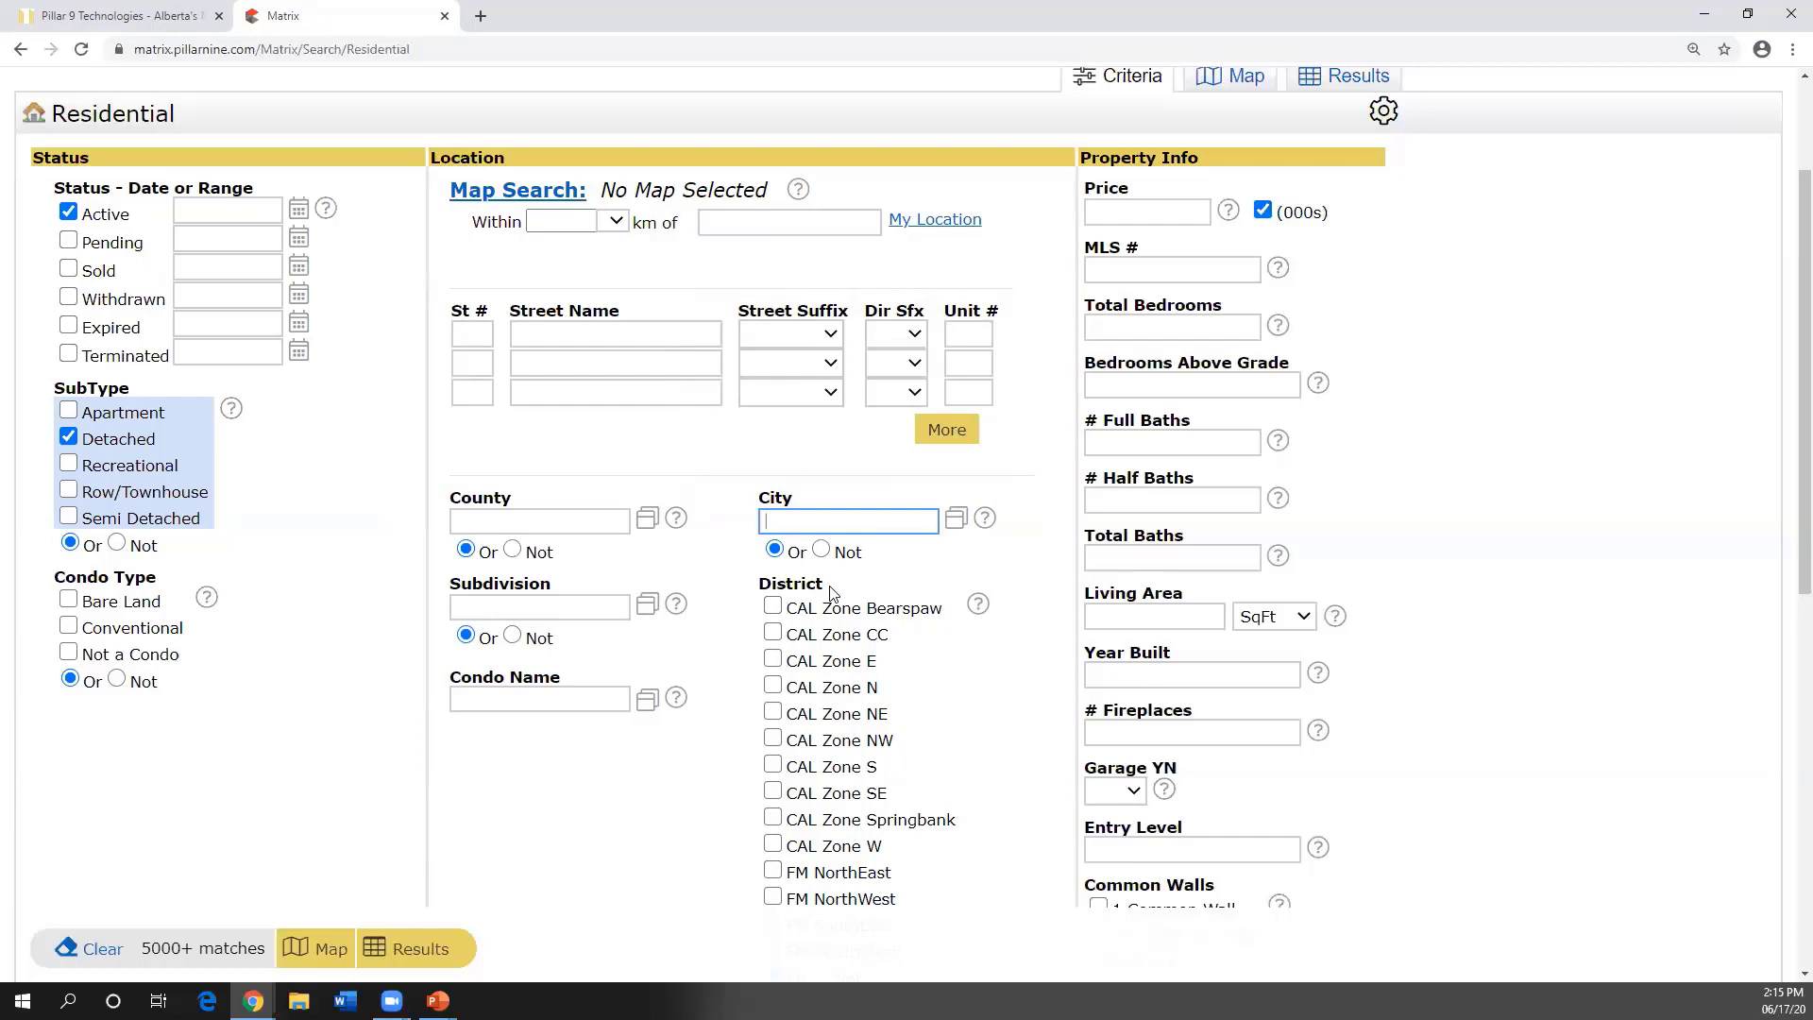
{"action": "scroll", "coordinate": [883, 666], "scroll_direction": "down", "scroll_amount": 1}
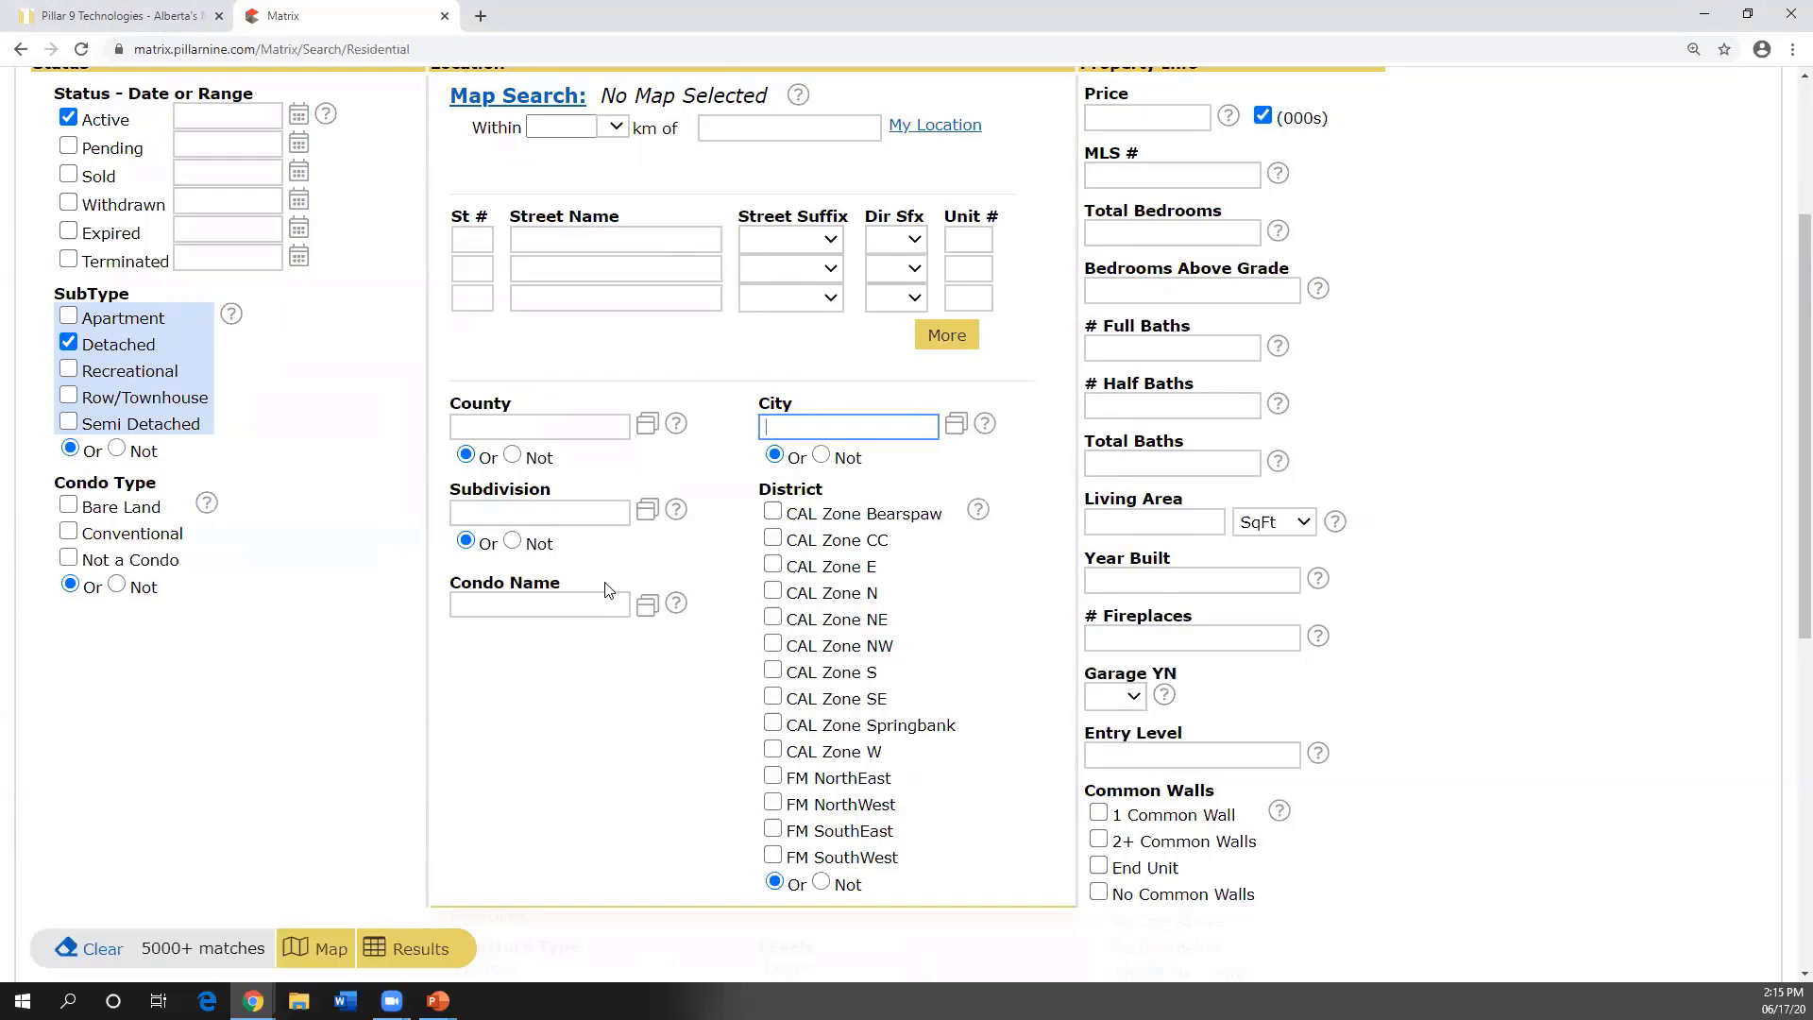
{"action": "scroll", "coordinate": [954, 638], "scroll_direction": "down", "scroll_amount": 4}
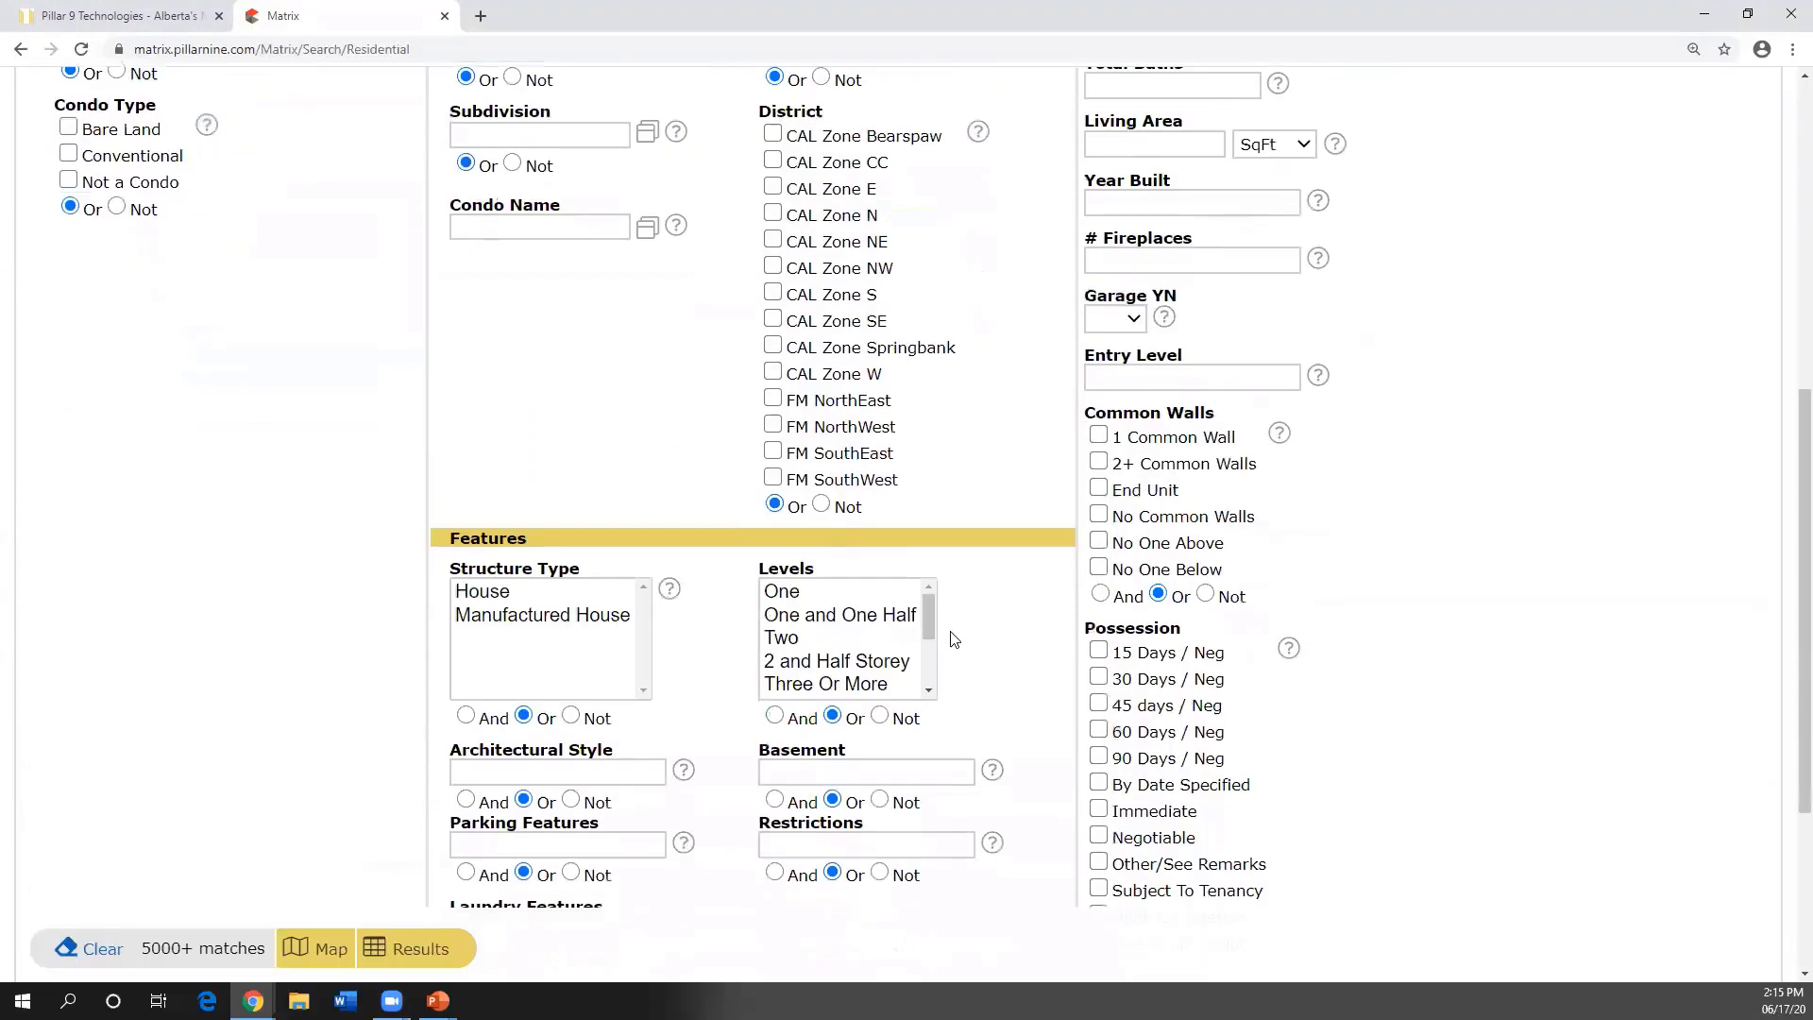
{"action": "scroll", "coordinate": [954, 640], "scroll_direction": "down", "scroll_amount": 2}
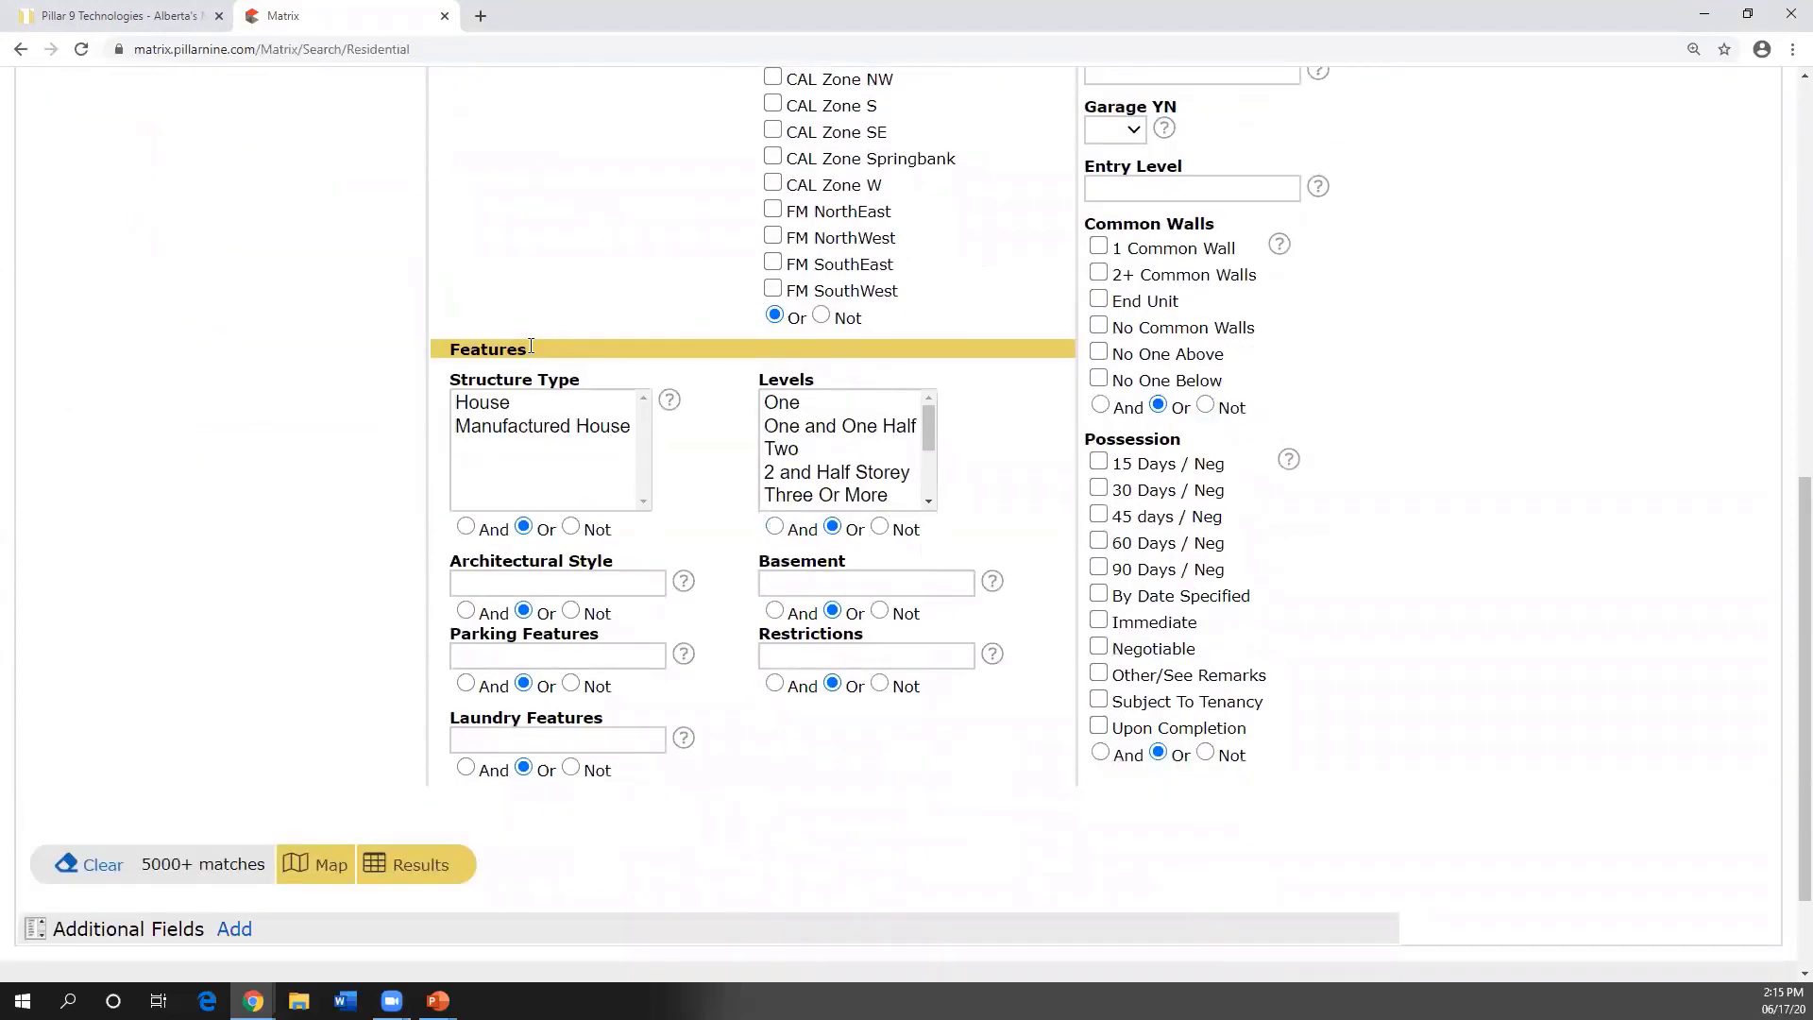
{"action": "left_click_drag", "start_coordinate": [527, 344], "coordinate": [451, 350]}
{"action": "left_click", "coordinate": [571, 373]}
{"action": "scroll", "coordinate": [570, 364], "scroll_direction": "up", "scroll_amount": 4}
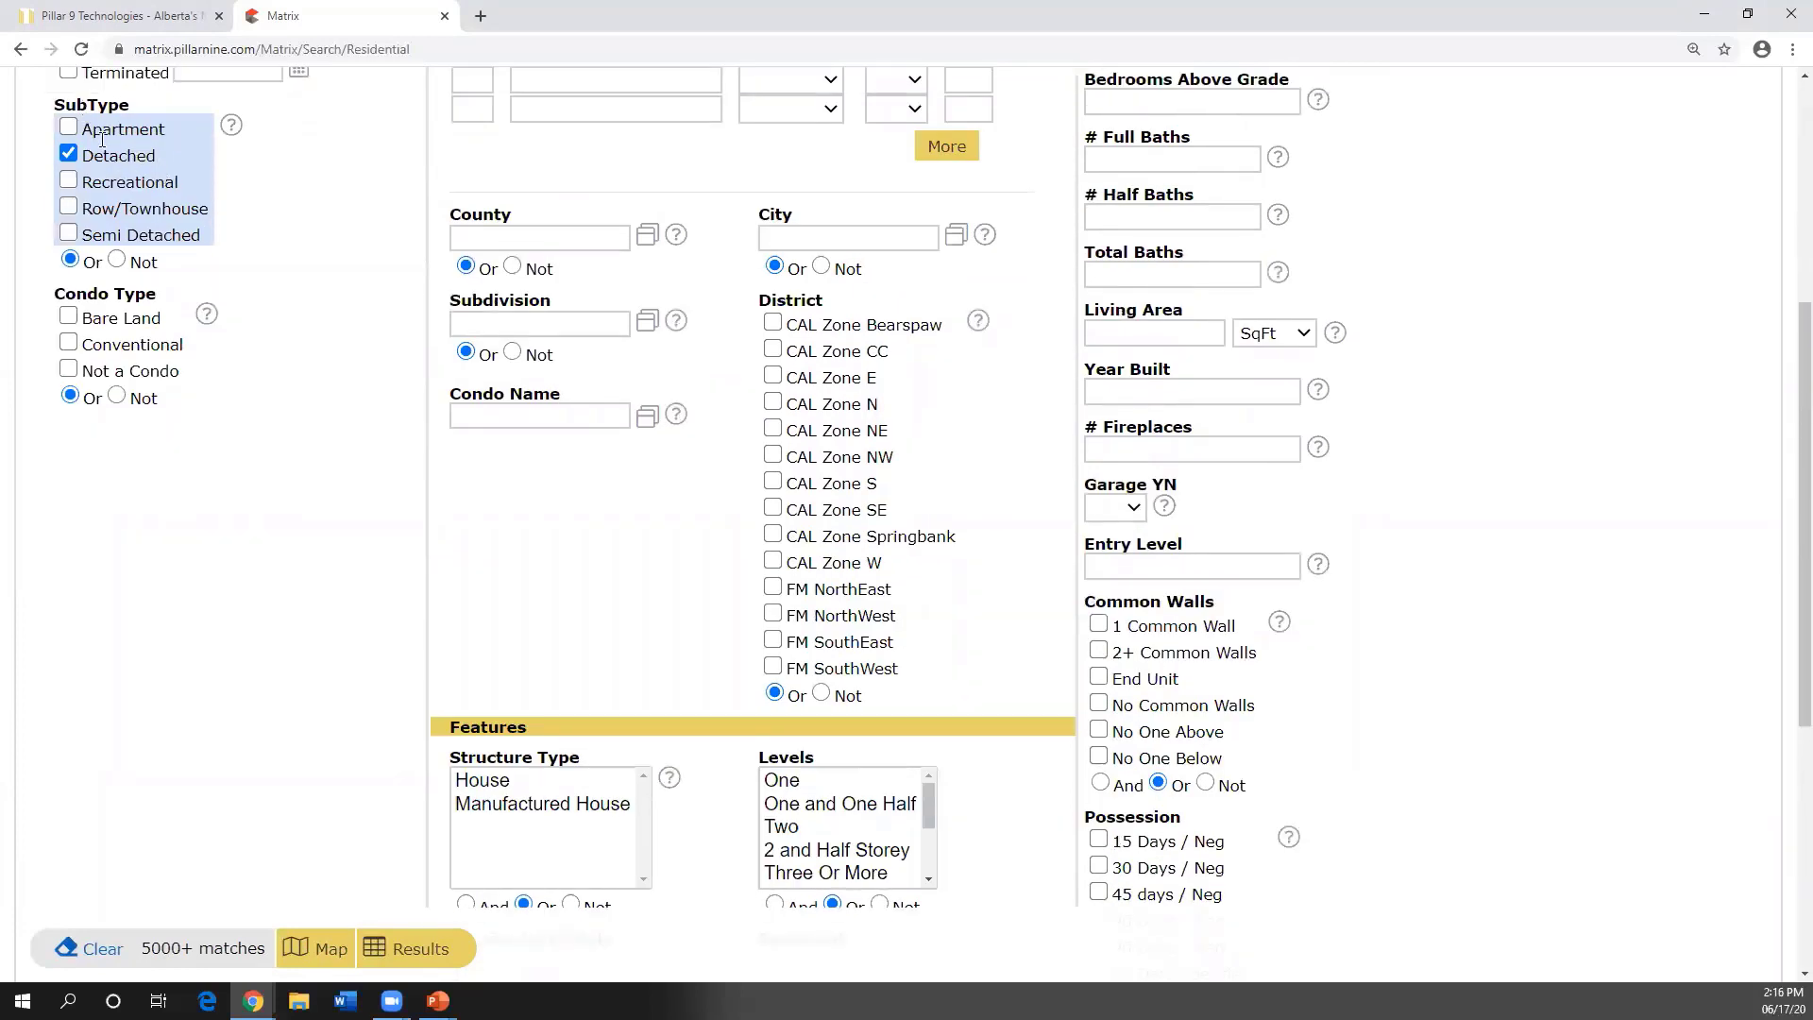
- Restrict the Structure Type to House
{"action": "scroll", "coordinate": [444, 354], "scroll_direction": "down", "scroll_amount": 3}
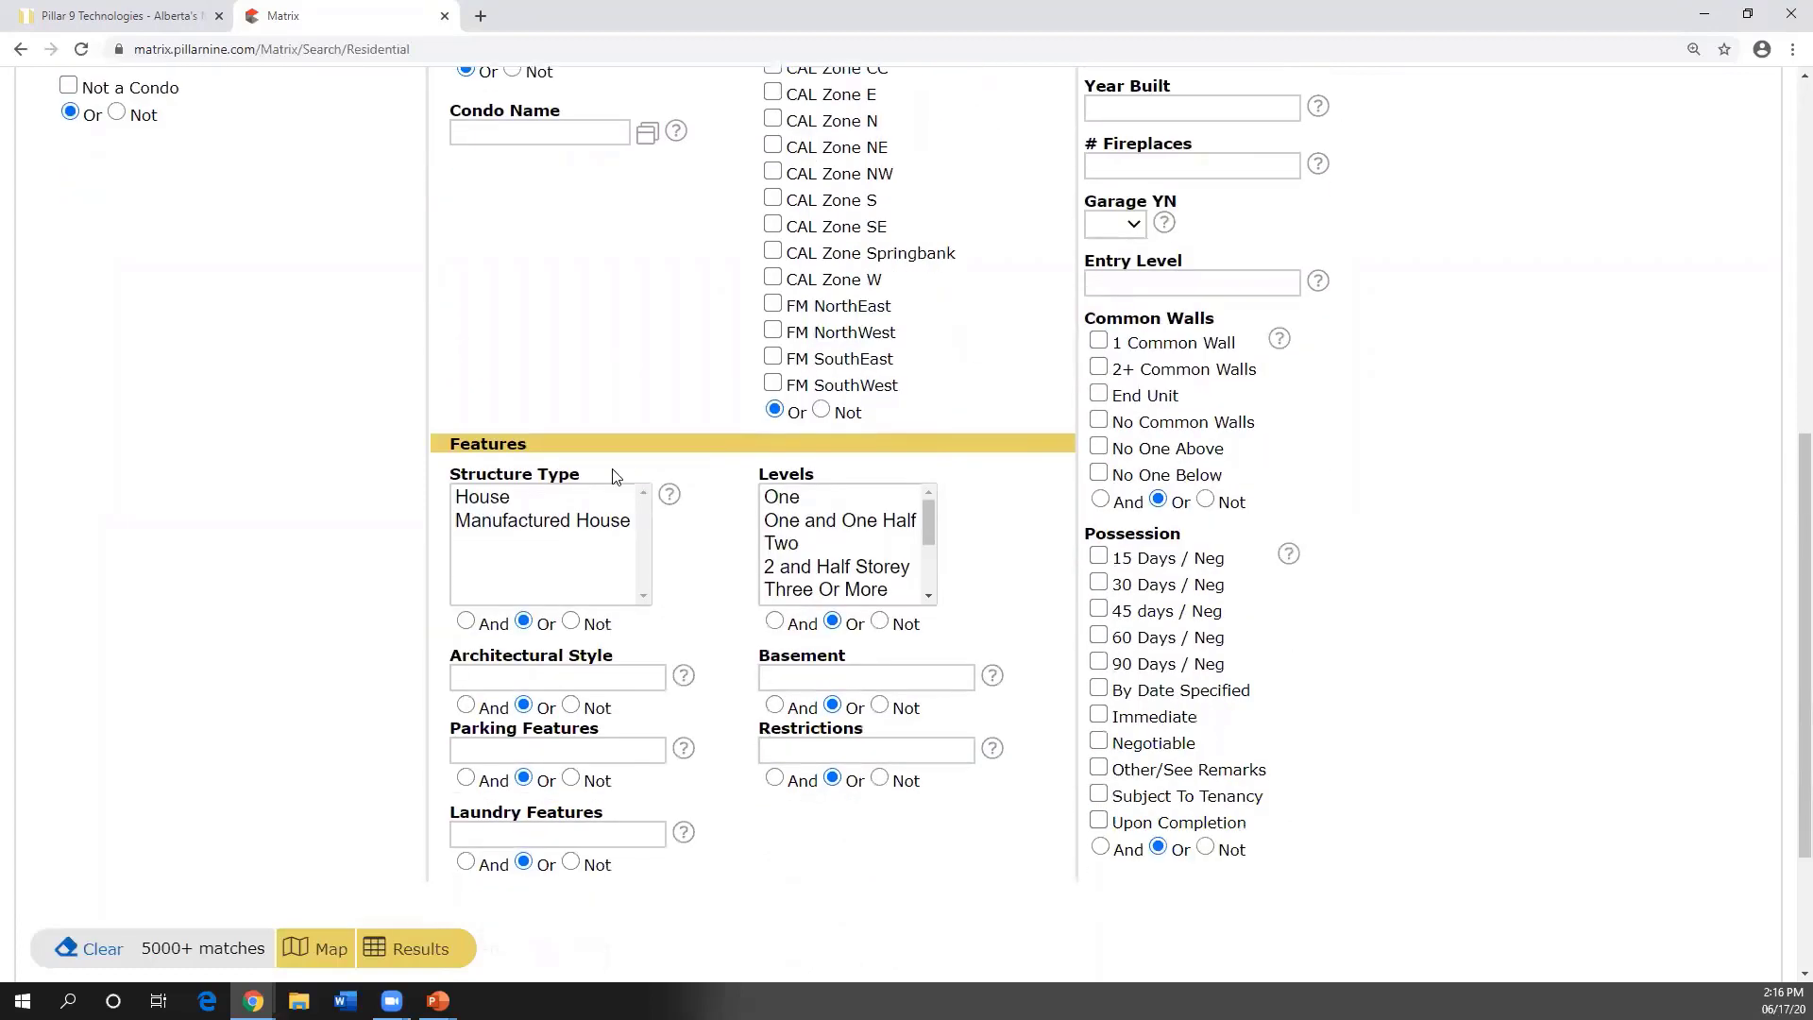
{"action": "left_click", "coordinate": [494, 501]}
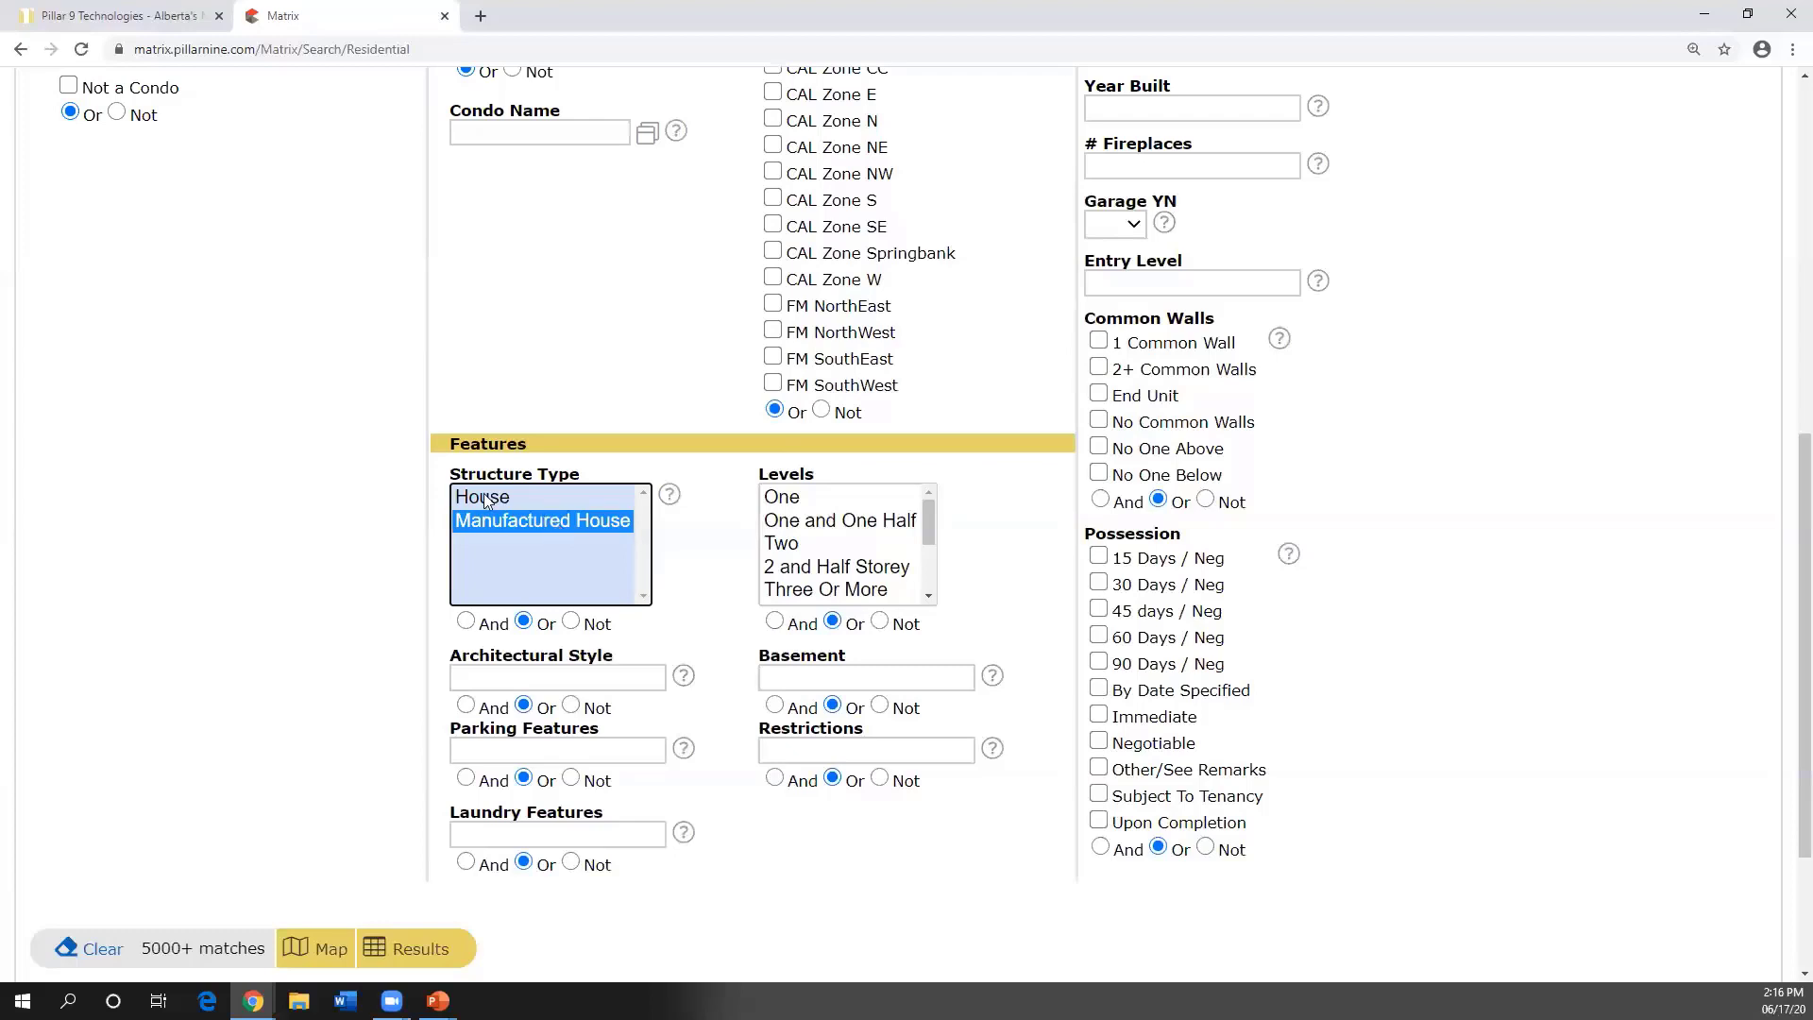
{"action": "left_click_drag", "start_coordinate": [818, 478], "coordinate": [759, 475]}
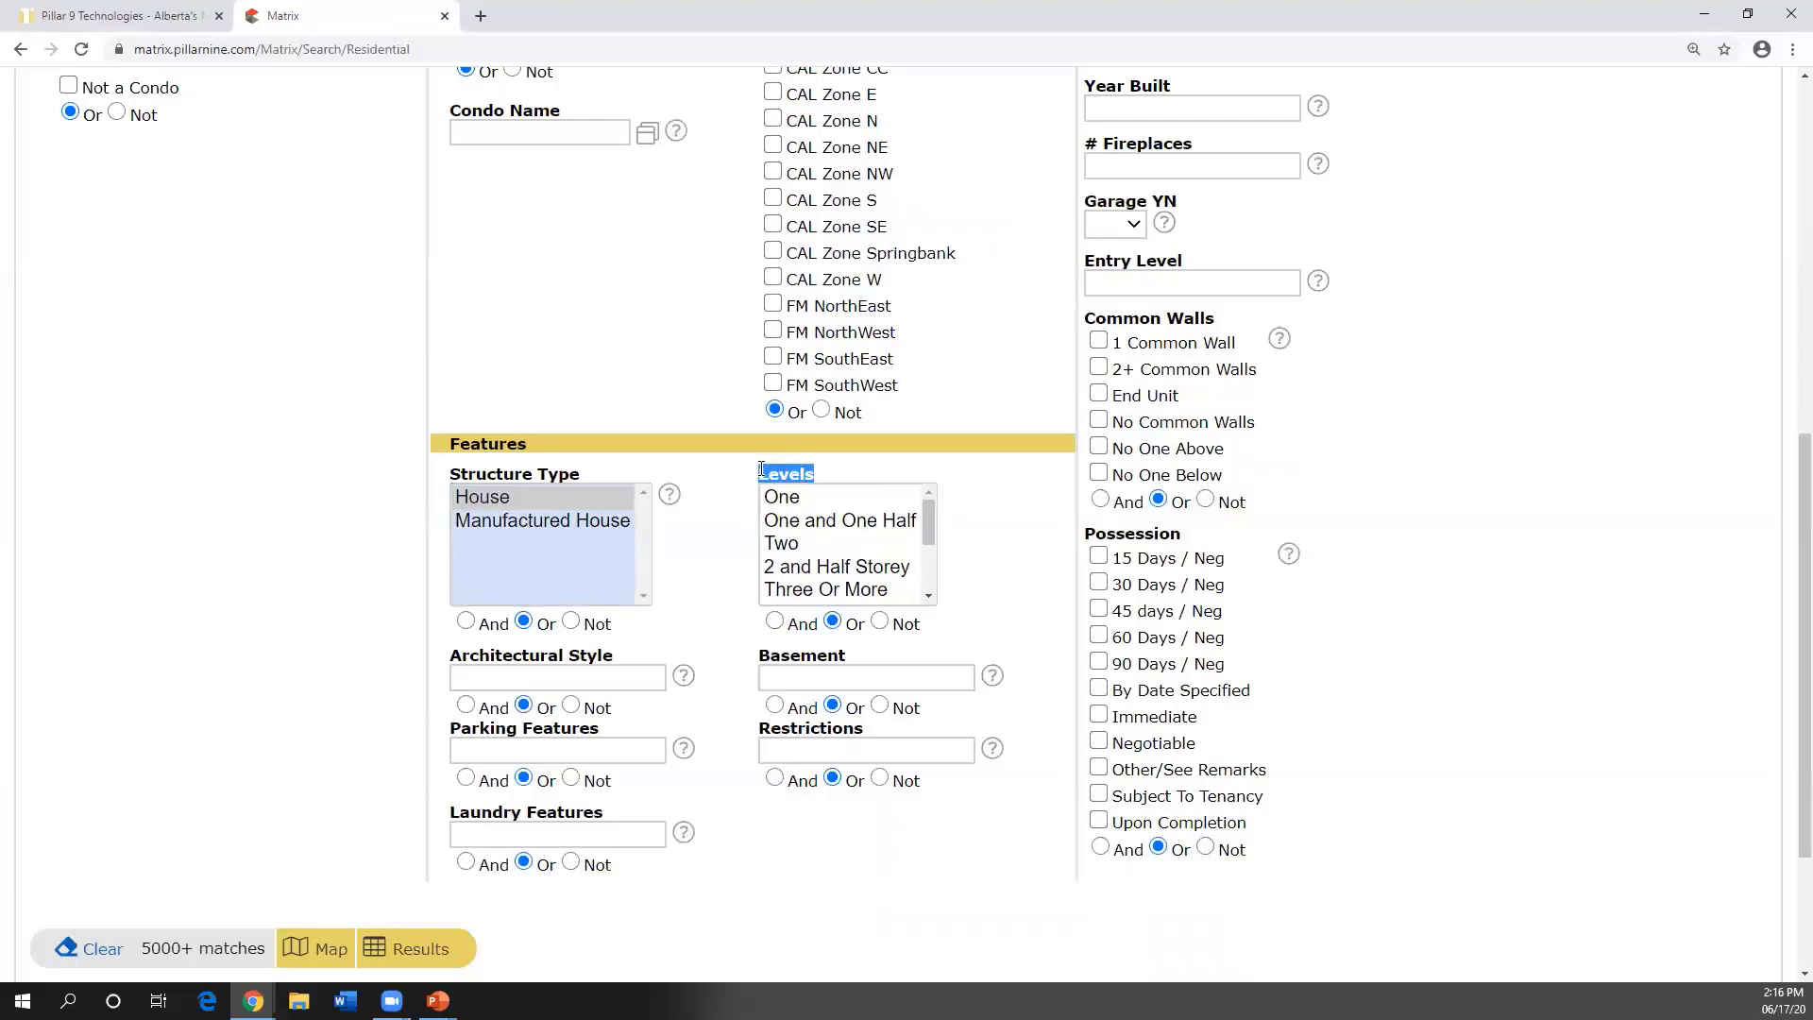
{"action": "scroll", "coordinate": [359, 402], "scroll_direction": "up", "scroll_amount": 6}
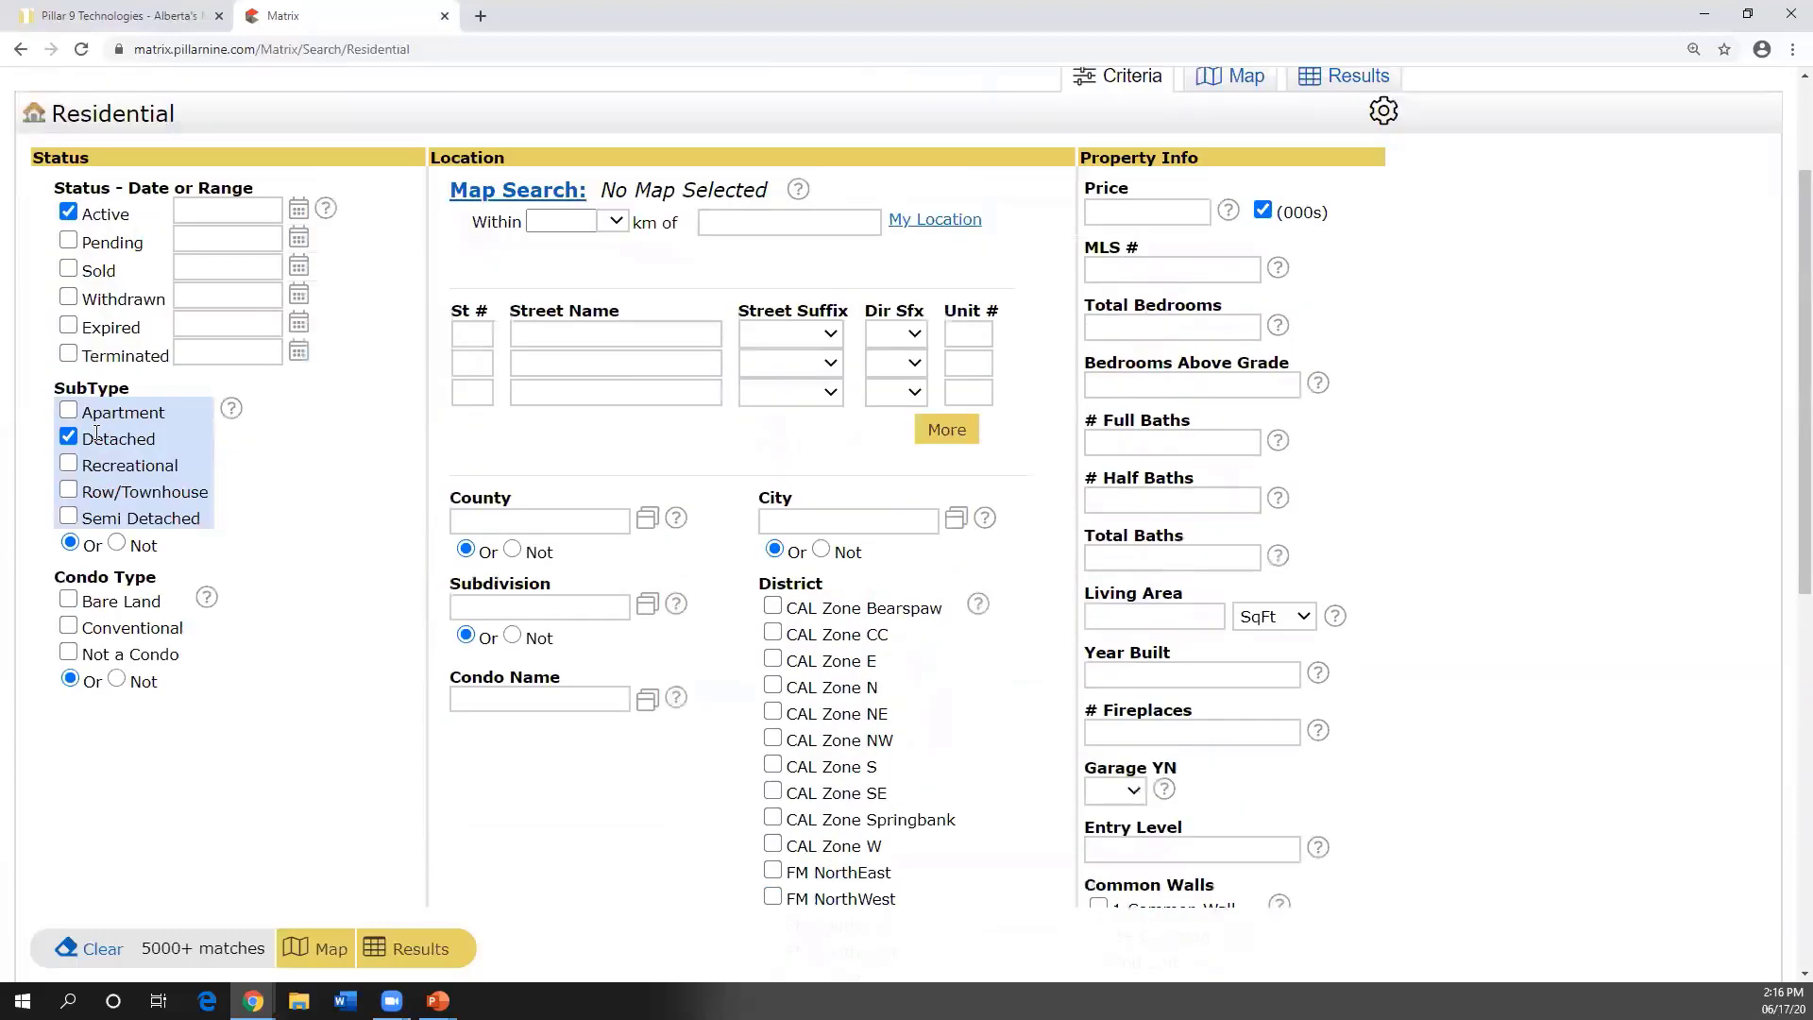
{"action": "scroll", "coordinate": [356, 481], "scroll_direction": "down", "scroll_amount": 4}
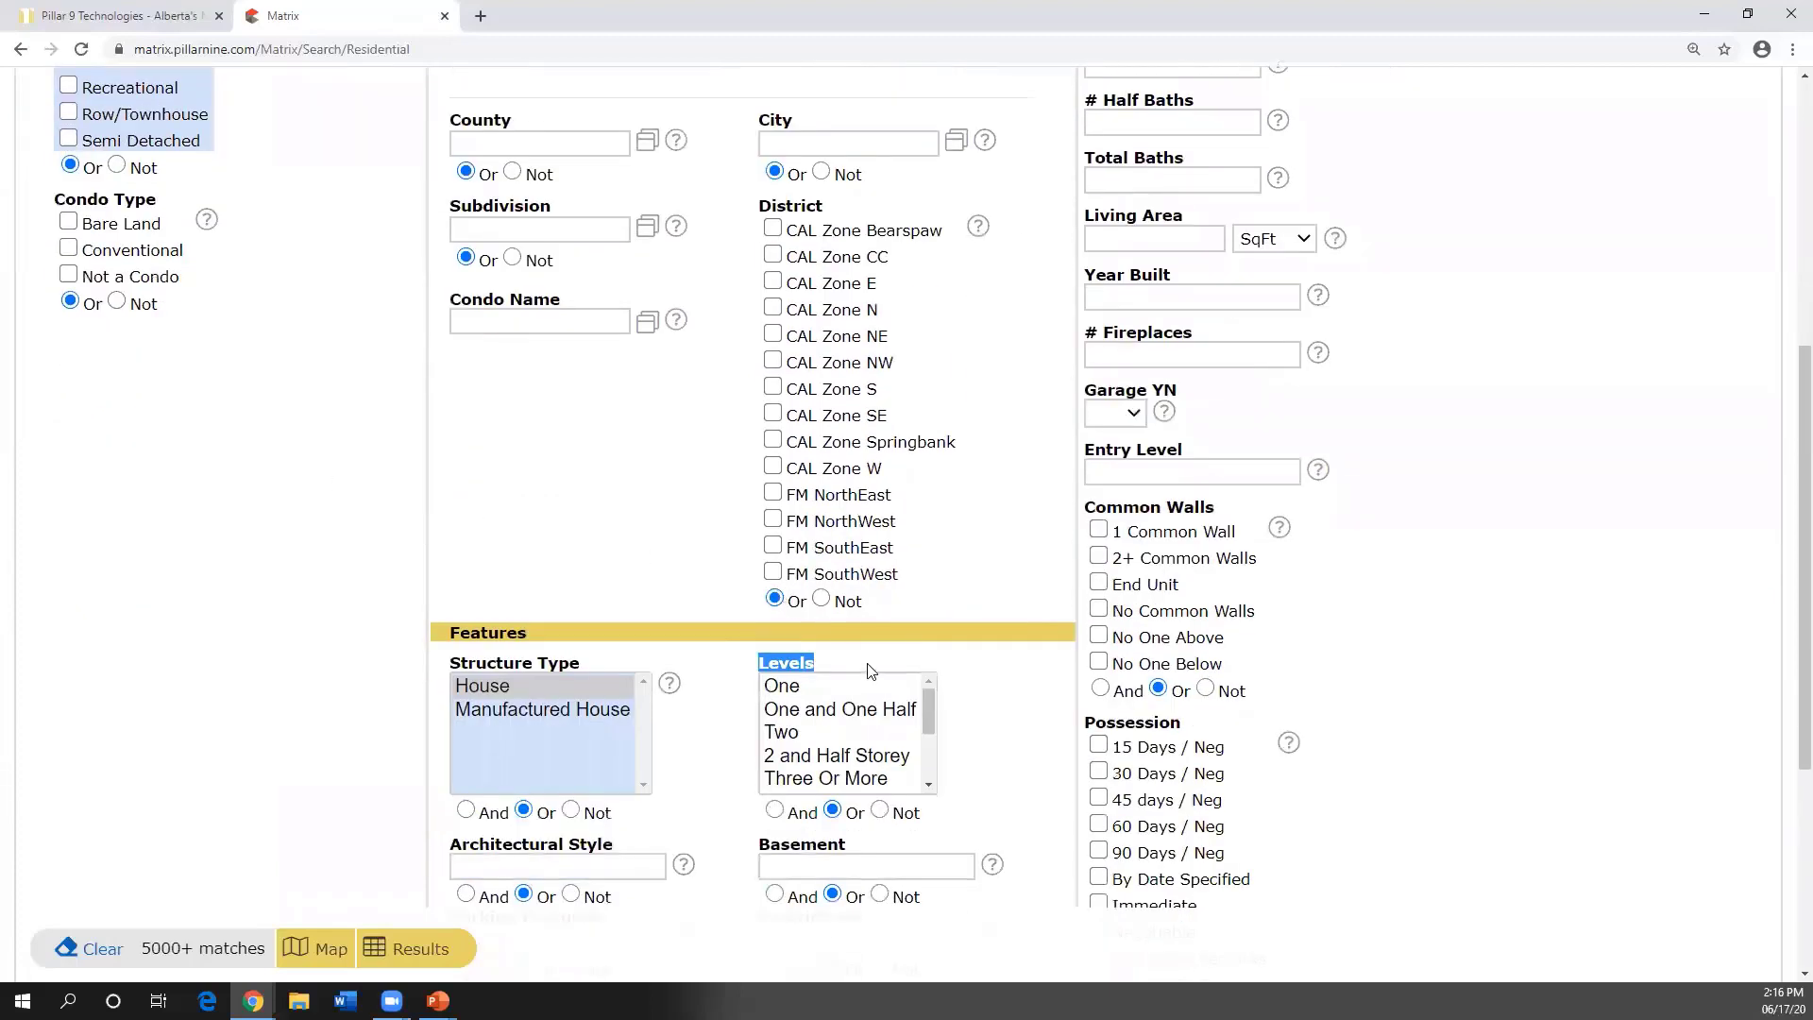
{"action": "scroll", "coordinate": [892, 663], "scroll_direction": "down", "scroll_amount": 1}
- Select Two in the Levels list, narrowing matches to 1212
{"action": "left_click", "coordinate": [880, 627]}
{"action": "left_click", "coordinate": [883, 637]}
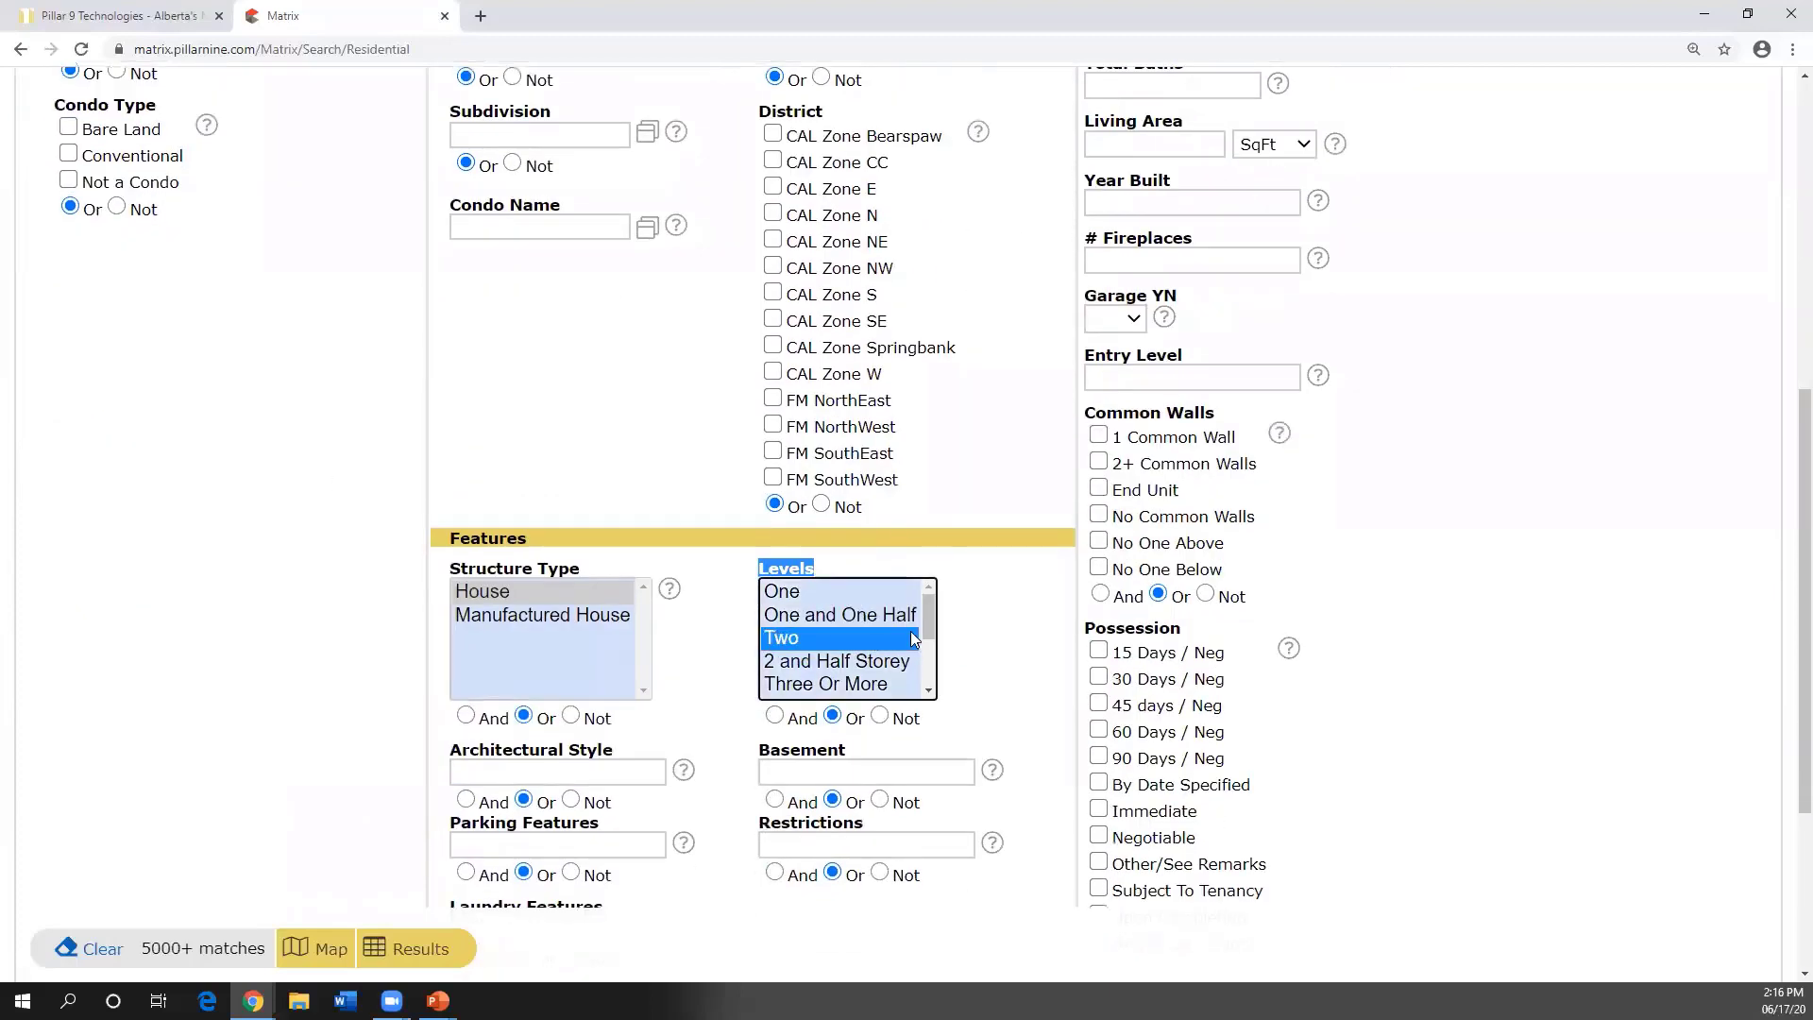
{"action": "mouse_move", "coordinate": [930, 620]}
{"action": "left_mouse_down"}
{"action": "mouse_move", "coordinate": [931, 689]}
{"action": "mouse_move", "coordinate": [935, 609]}
{"action": "left_mouse_up"}
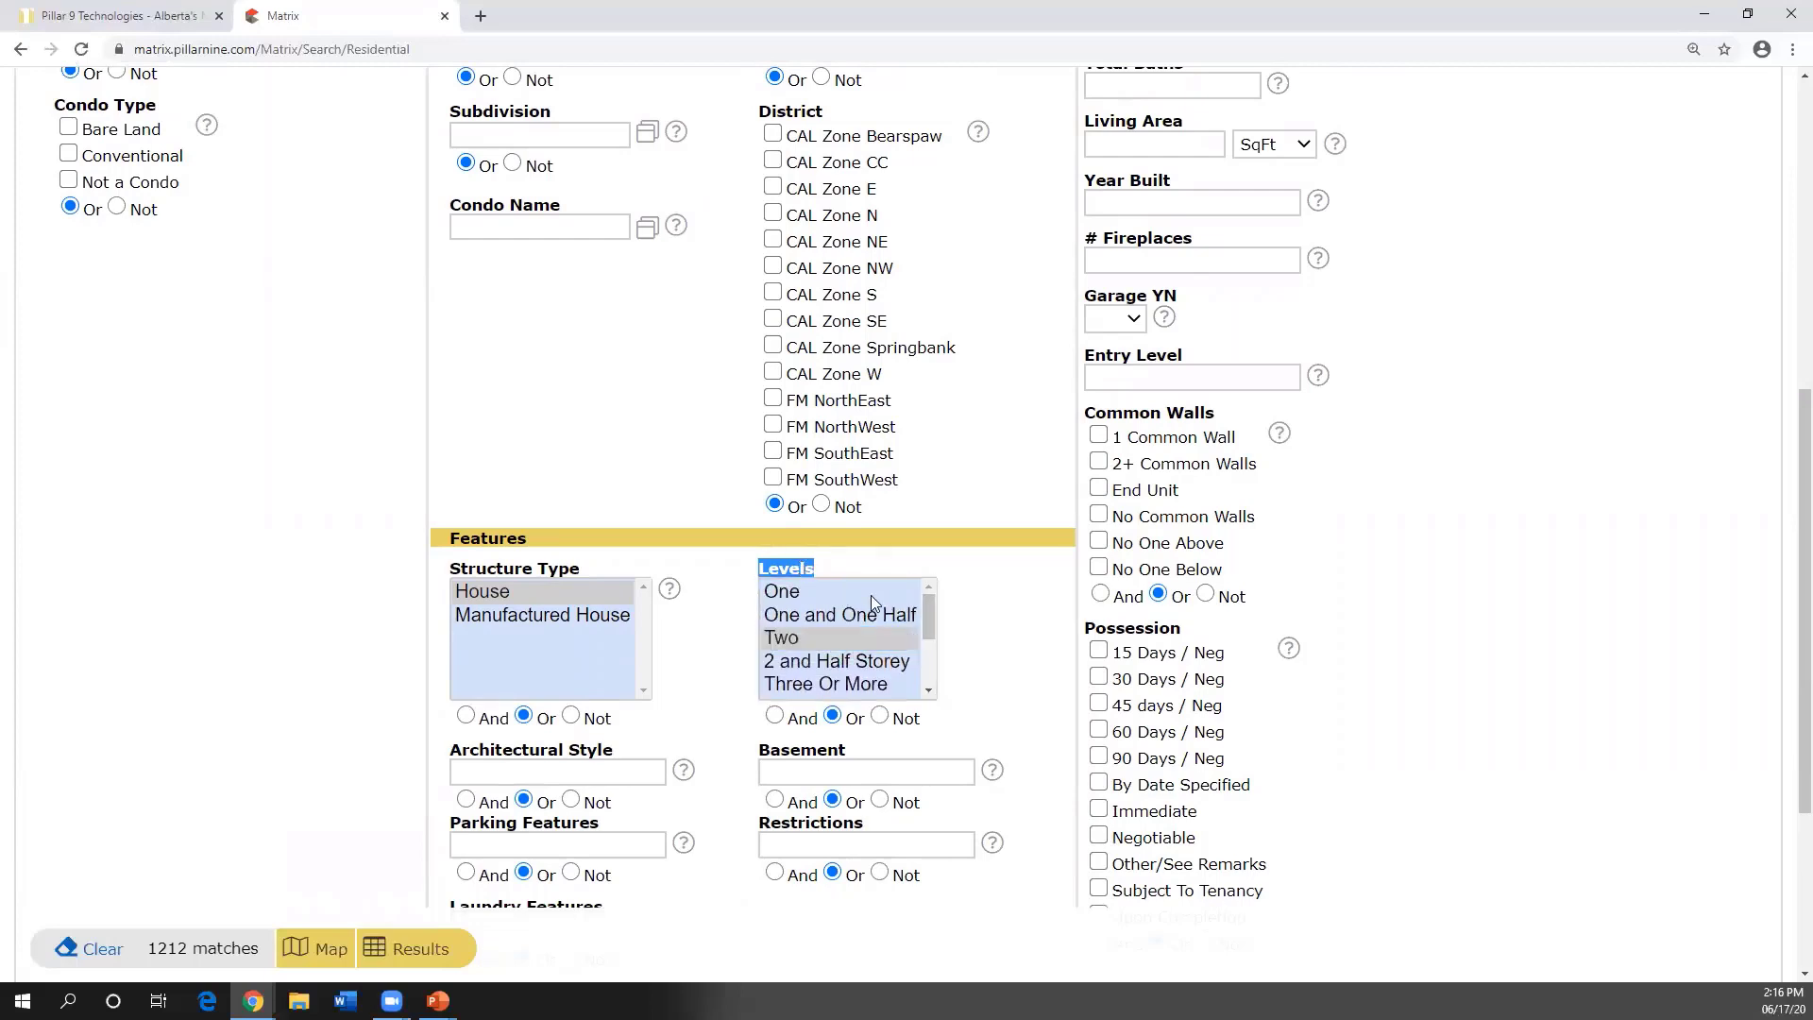
{"action": "left_click", "coordinate": [820, 573]}
{"action": "left_click_drag", "start_coordinate": [814, 566], "coordinate": [759, 569]}
{"action": "left_click", "coordinate": [788, 569]}
{"action": "scroll", "coordinate": [774, 735], "scroll_direction": "down", "scroll_amount": 1}
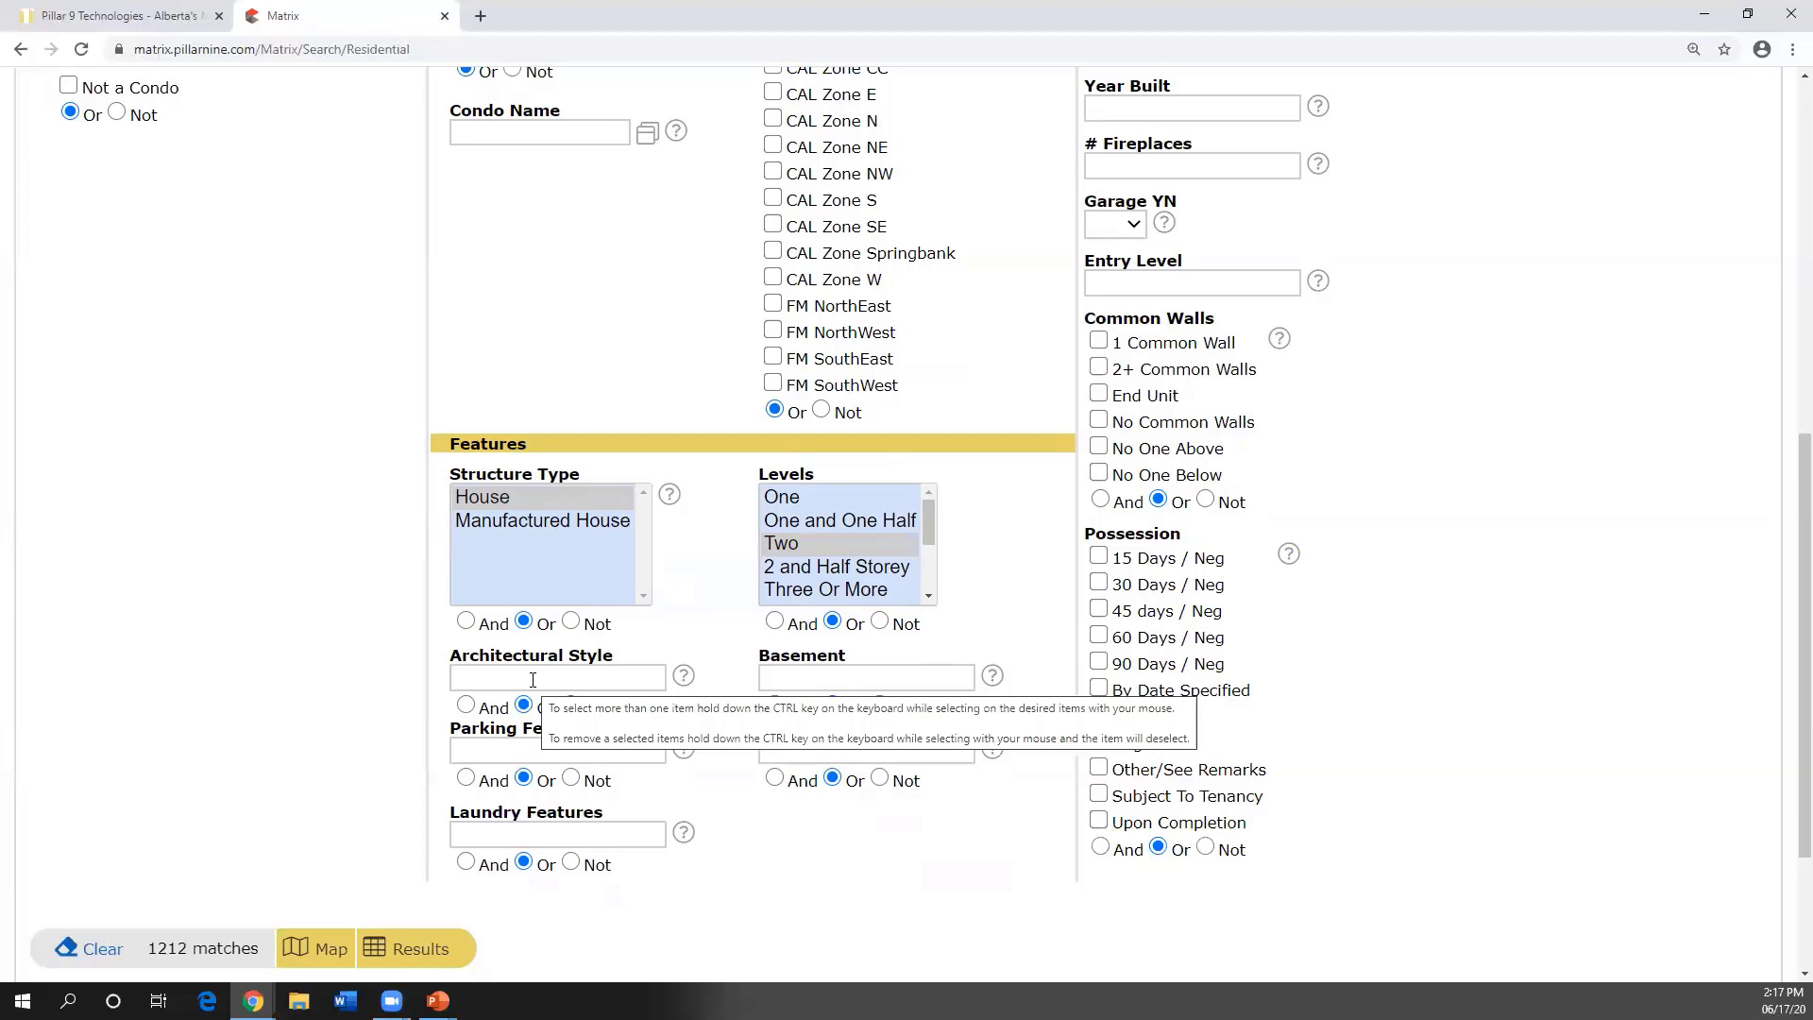
- Set Architectural Style to Acreage with Residence, leaving 118 matches
{"action": "left_click", "coordinate": [532, 680]}
{"action": "scroll", "coordinate": [599, 730], "scroll_direction": "up", "scroll_amount": 3}
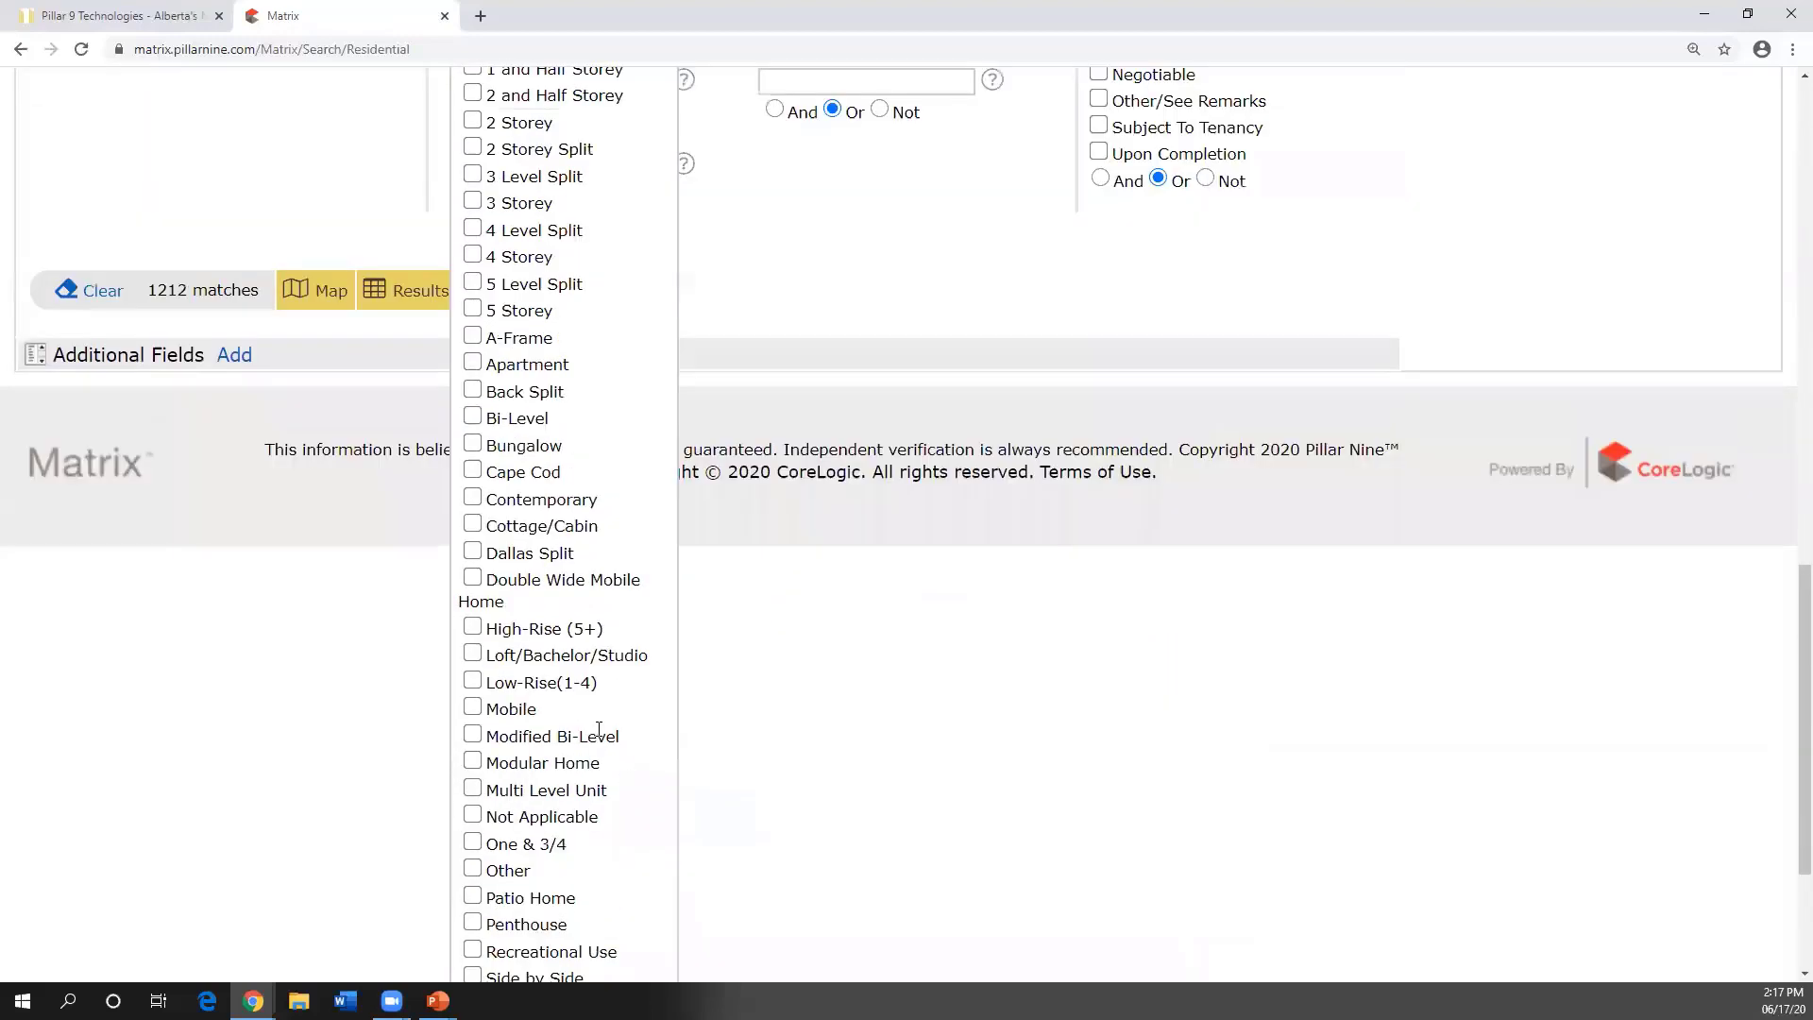
{"action": "scroll", "coordinate": [599, 730], "scroll_direction": "up", "scroll_amount": 4}
{"action": "left_click", "coordinate": [472, 415]}
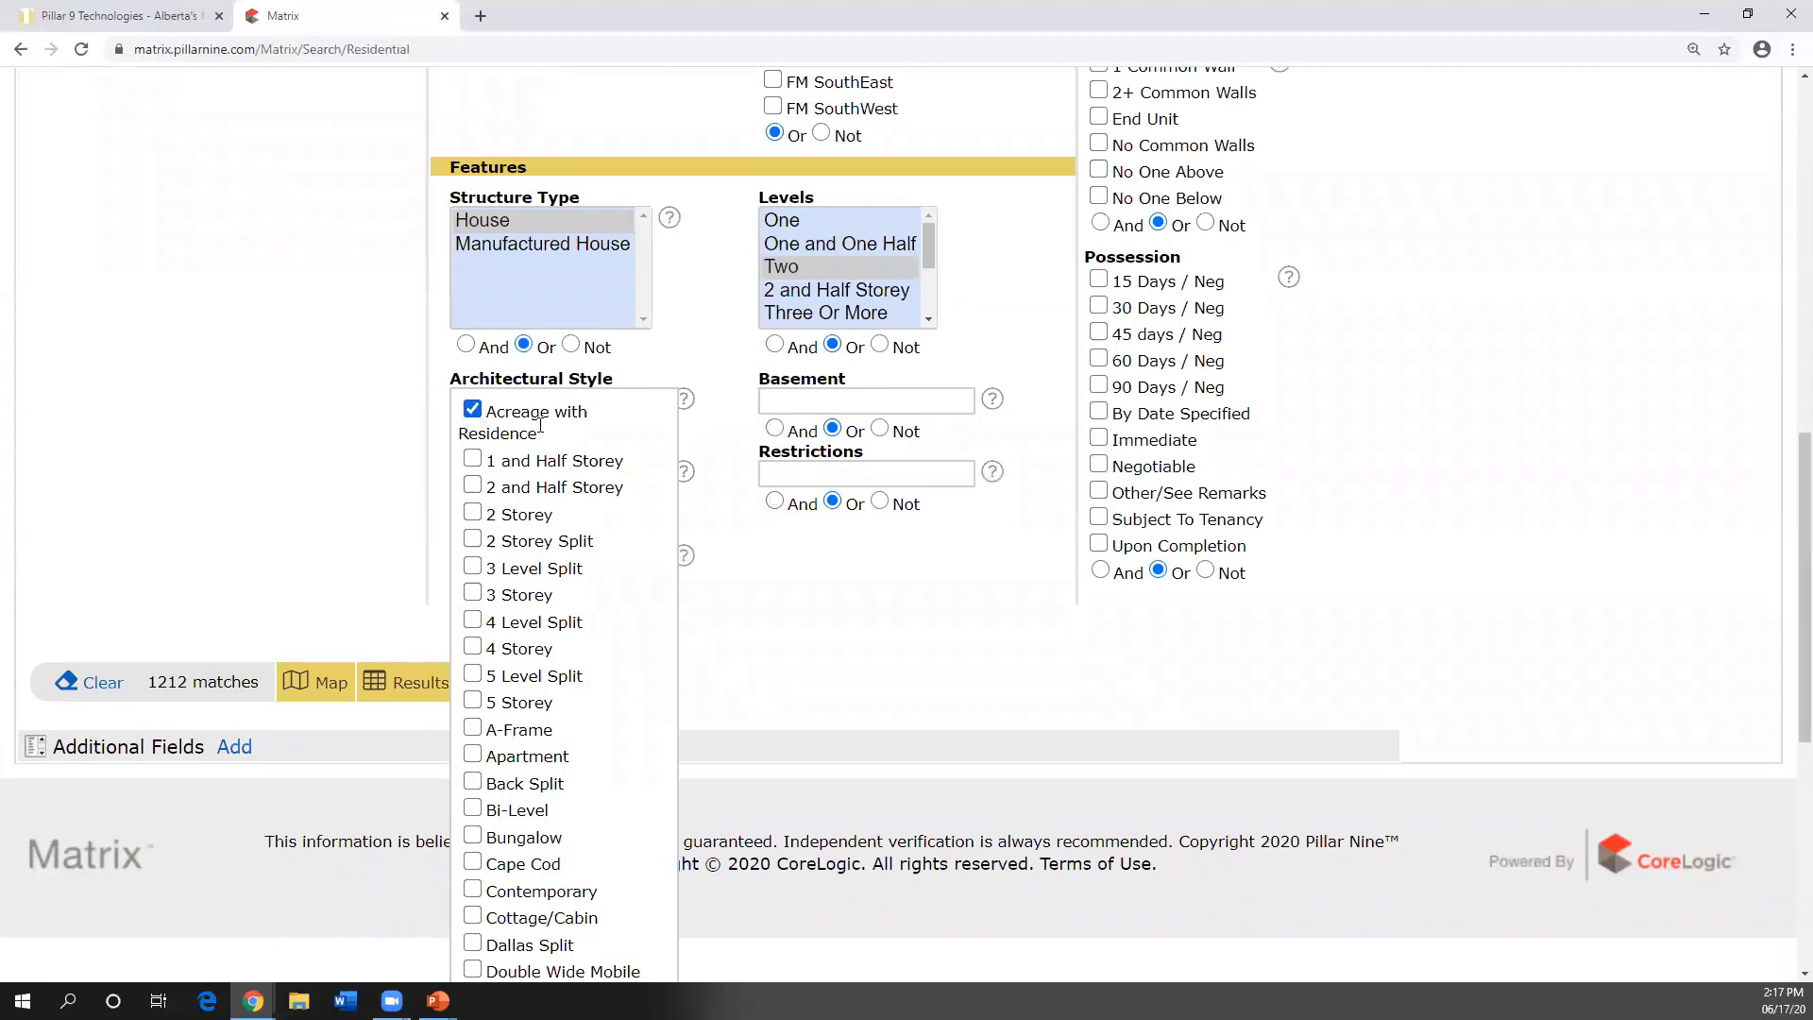
{"action": "left_click", "coordinate": [795, 699]}
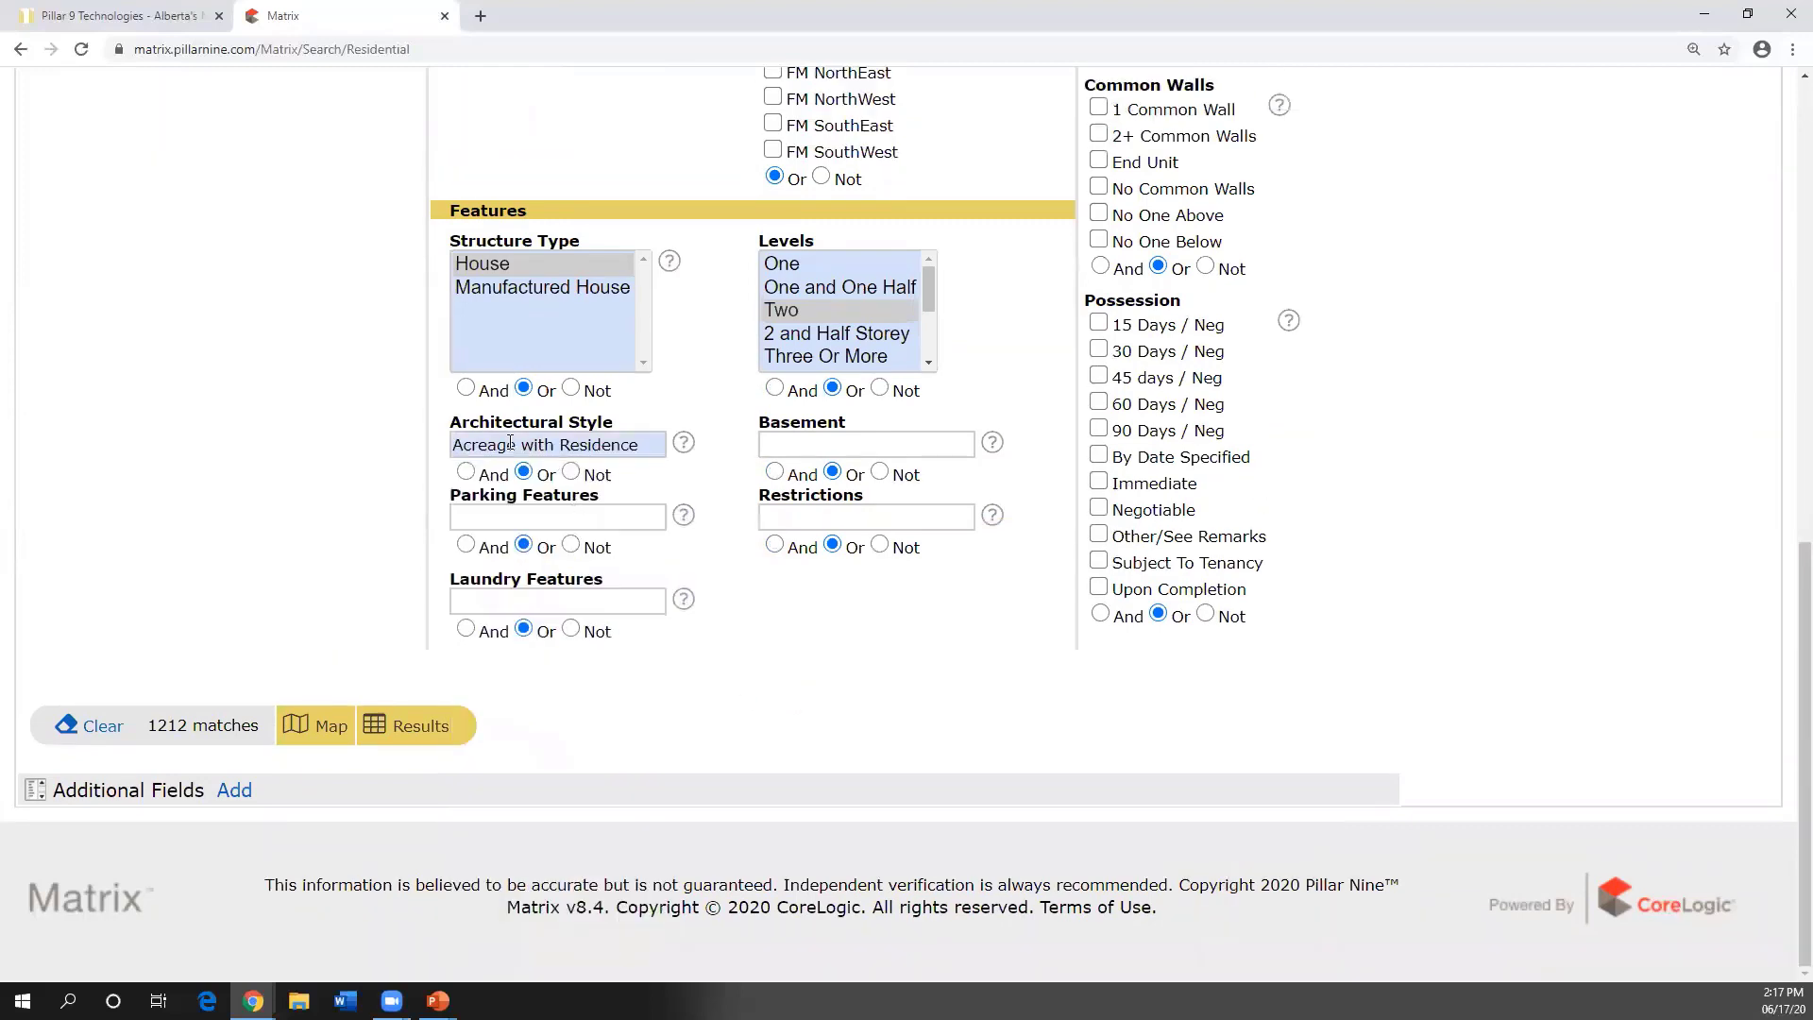
- Highlight the Architectural Style heading for emphasis, then clear the highlight
{"action": "mouse_move", "coordinate": [513, 445]}
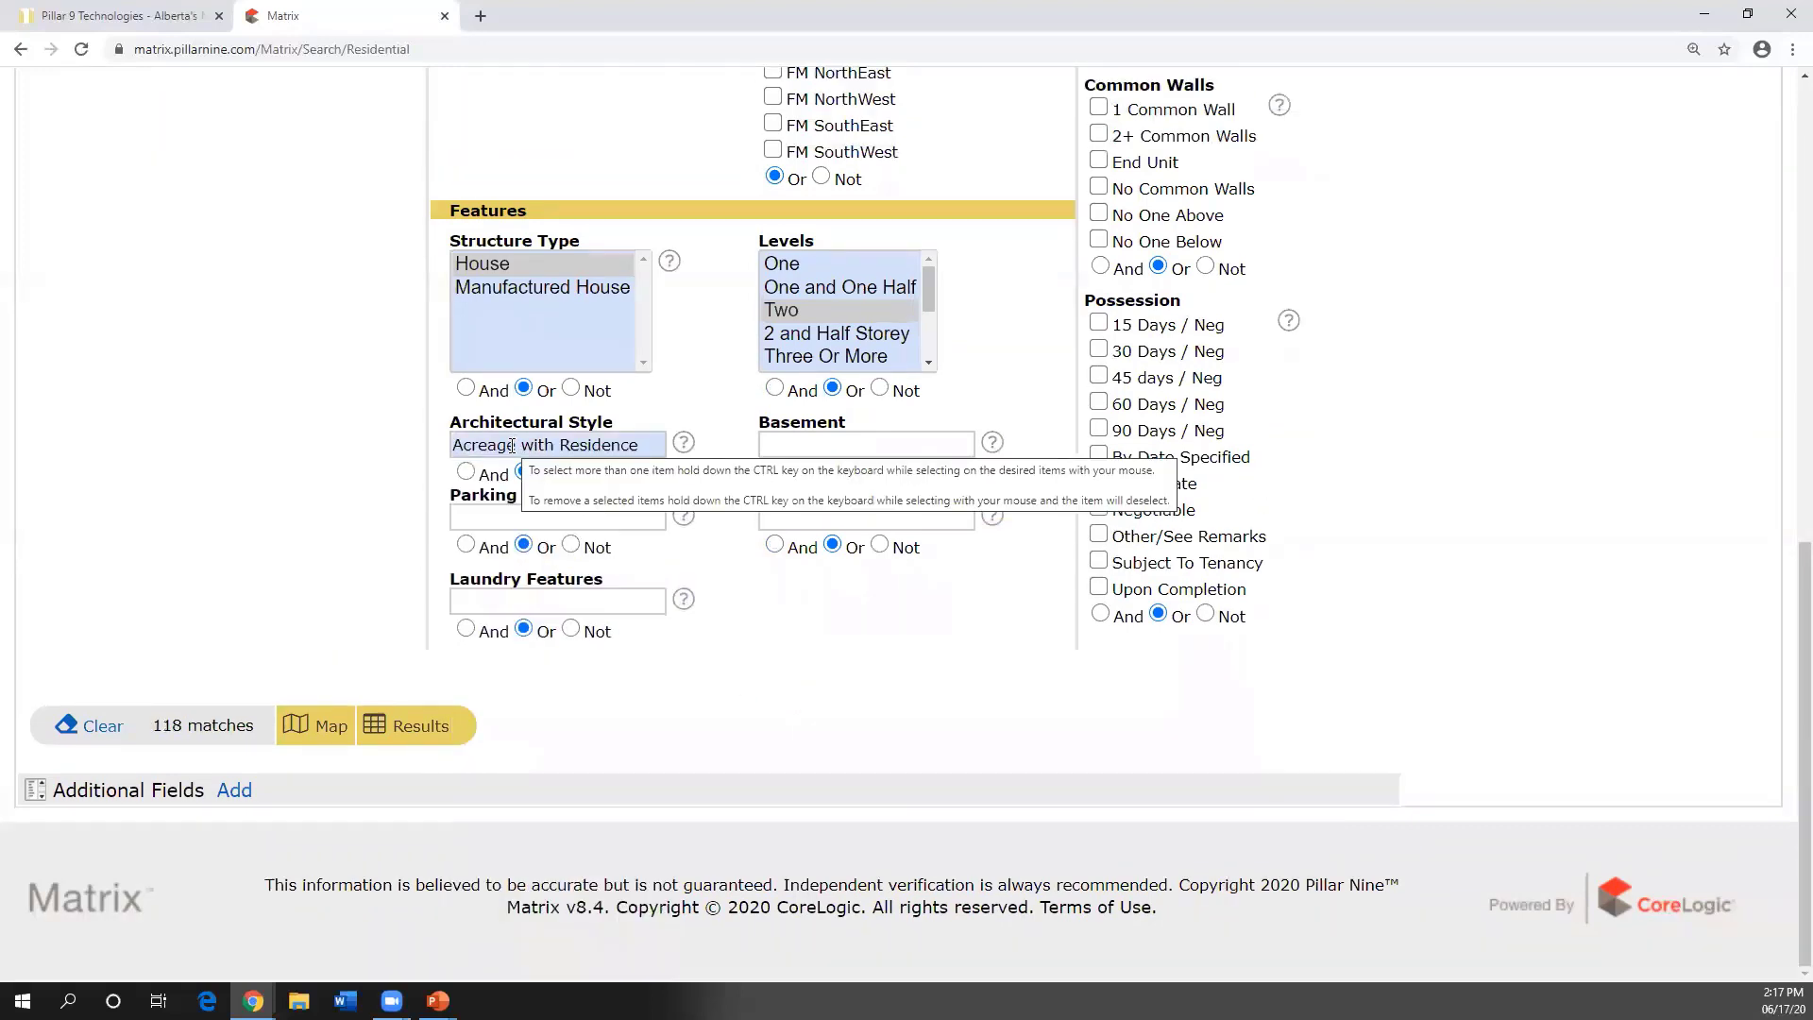
{"action": "left_click_drag", "start_coordinate": [619, 428], "coordinate": [449, 425]}
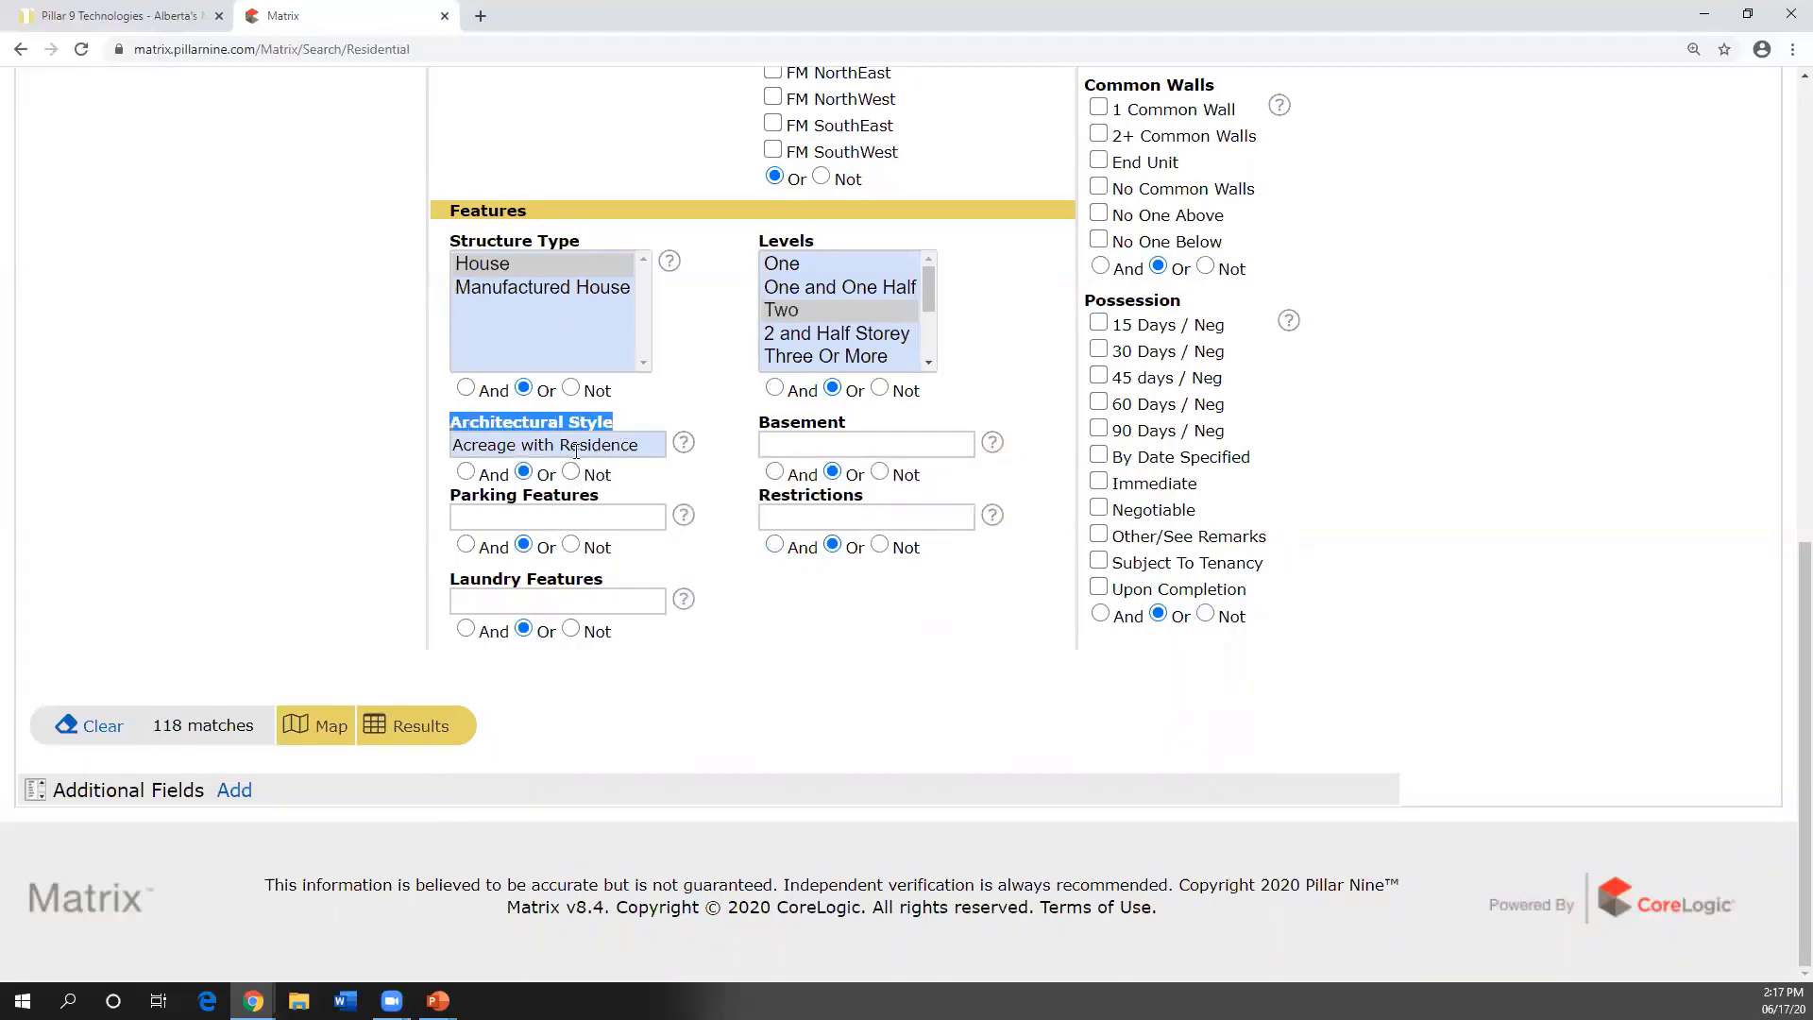
{"action": "mouse_move", "coordinate": [576, 451]}
{"action": "left_click", "coordinate": [638, 423]}
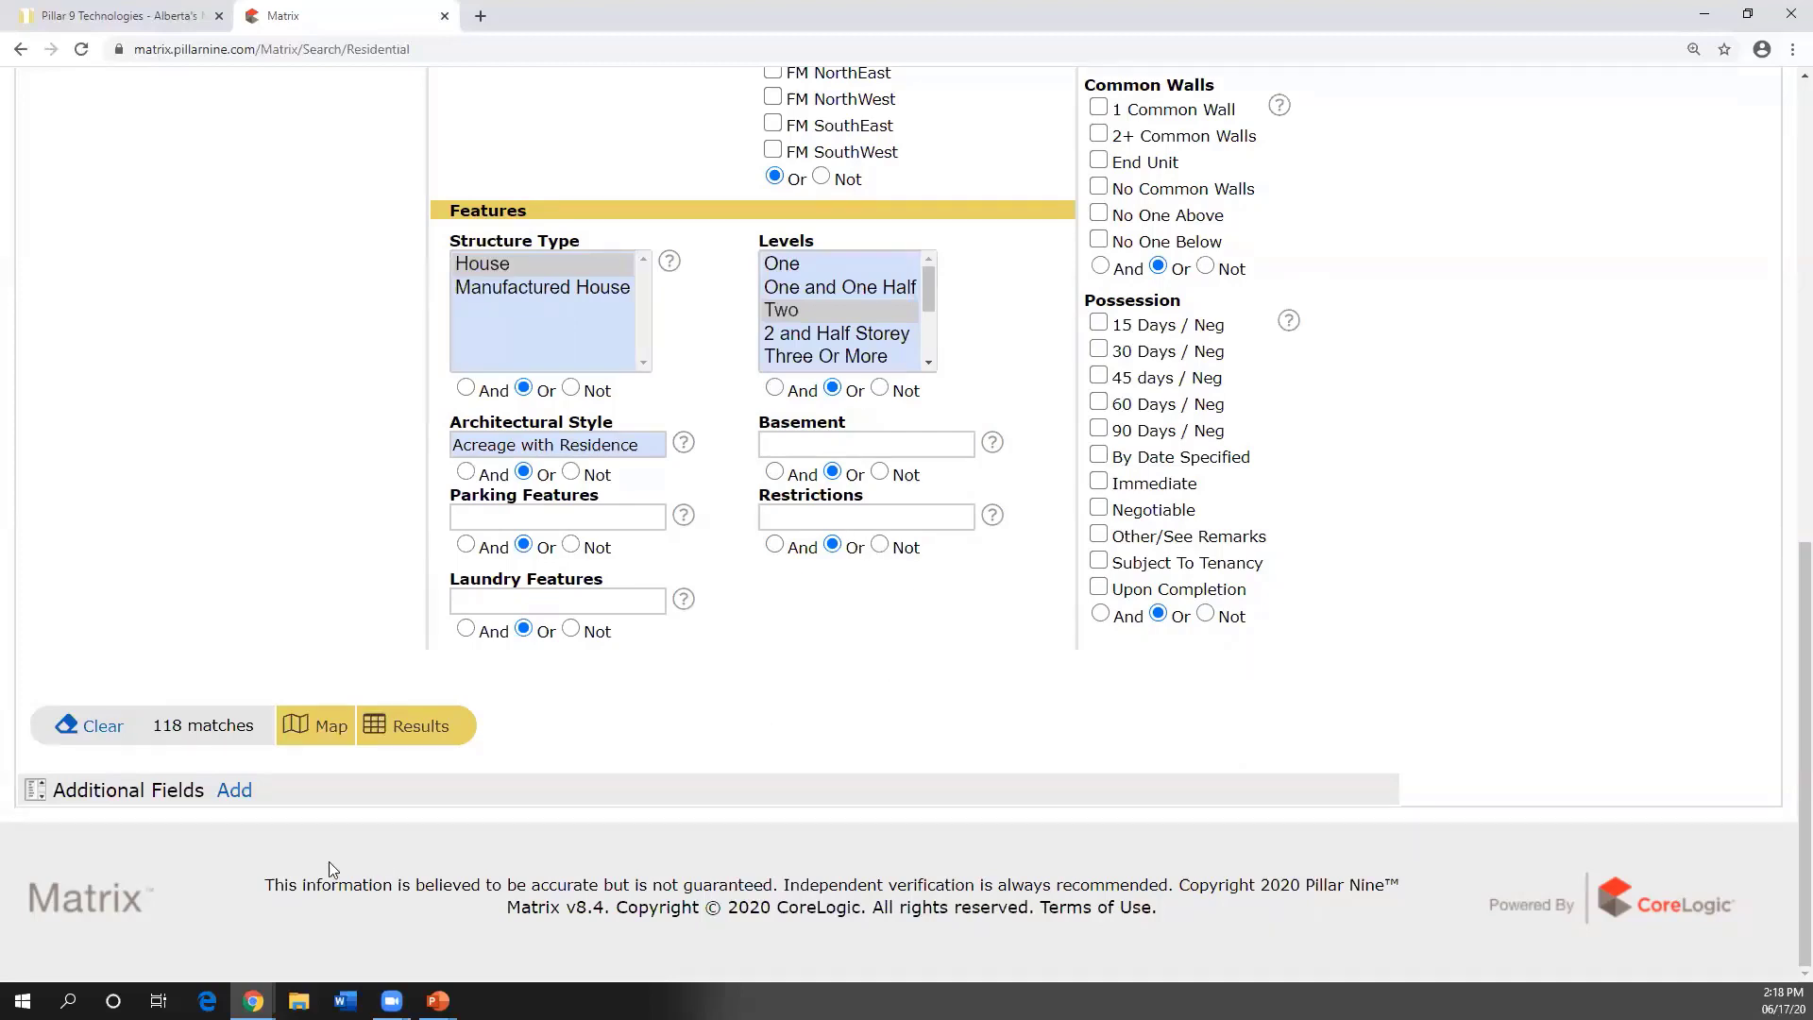
- Add Fencing from Available Fields to the search's Additional Fields
{"action": "left_click", "coordinate": [230, 794]}
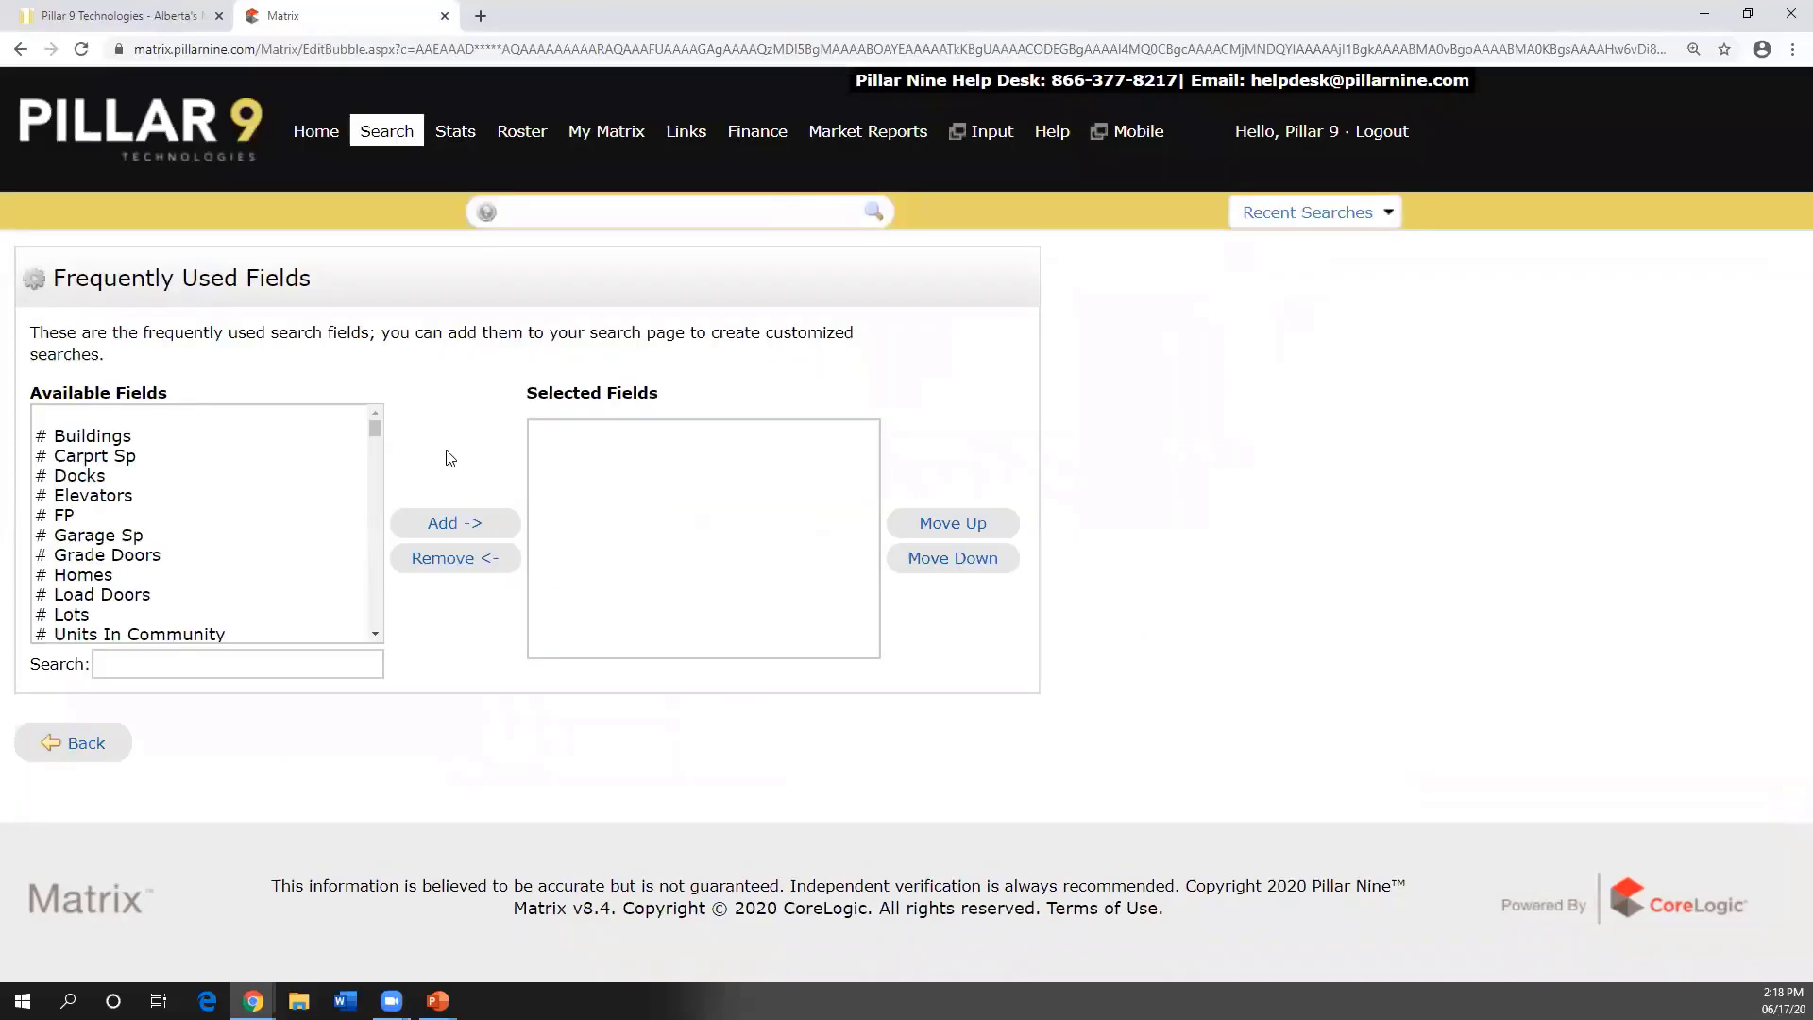
{"action": "left_click_drag", "start_coordinate": [374, 429], "coordinate": [373, 488]}
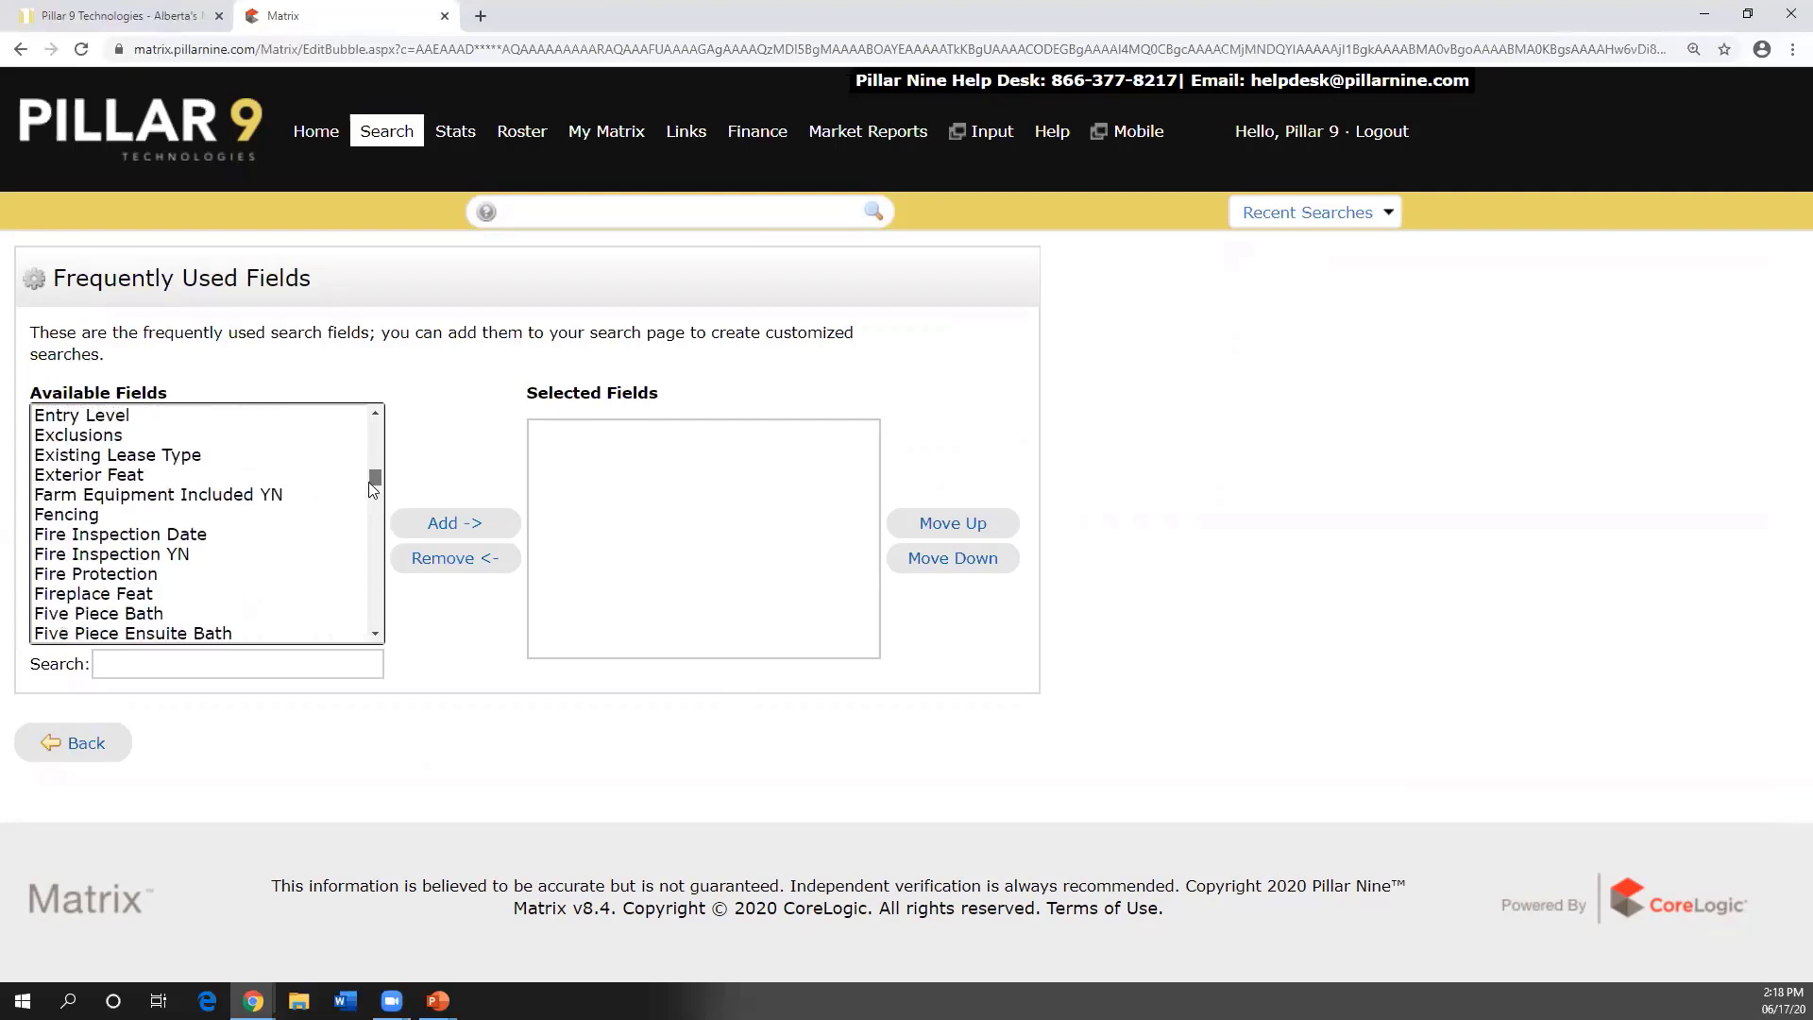
{"action": "double_click", "coordinate": [99, 513]}
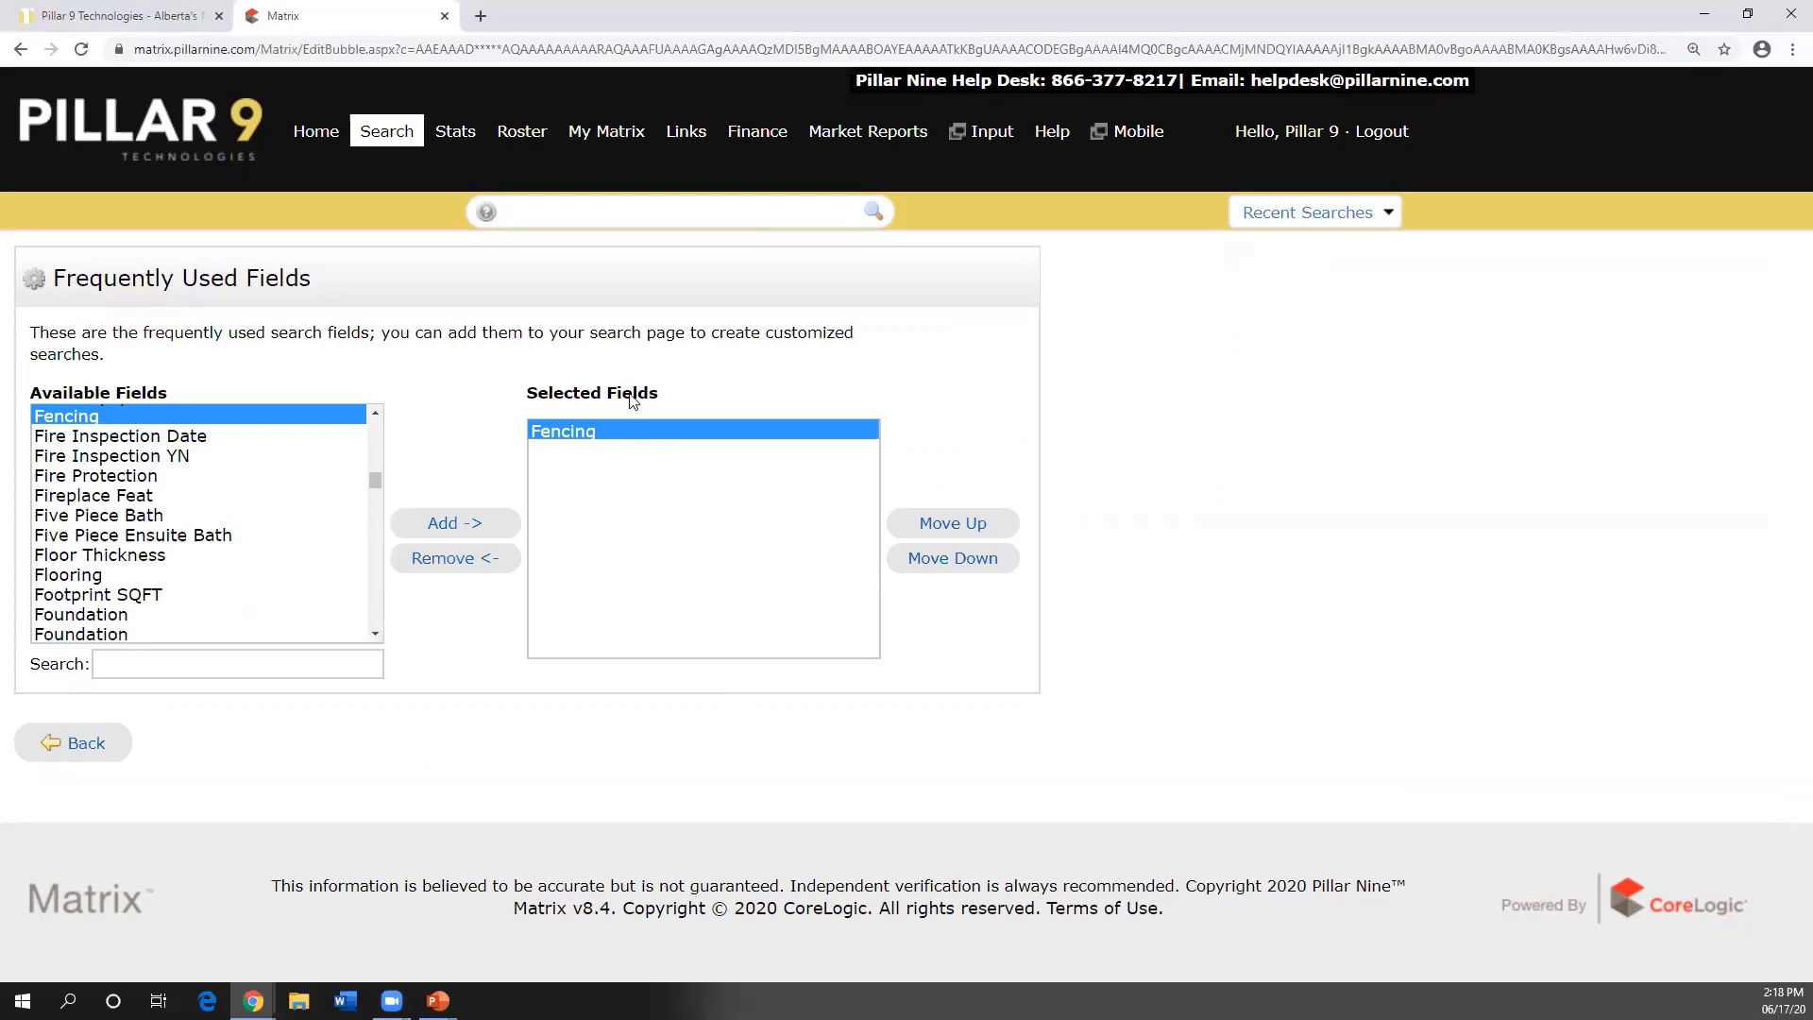
{"action": "left_click", "coordinate": [85, 744]}
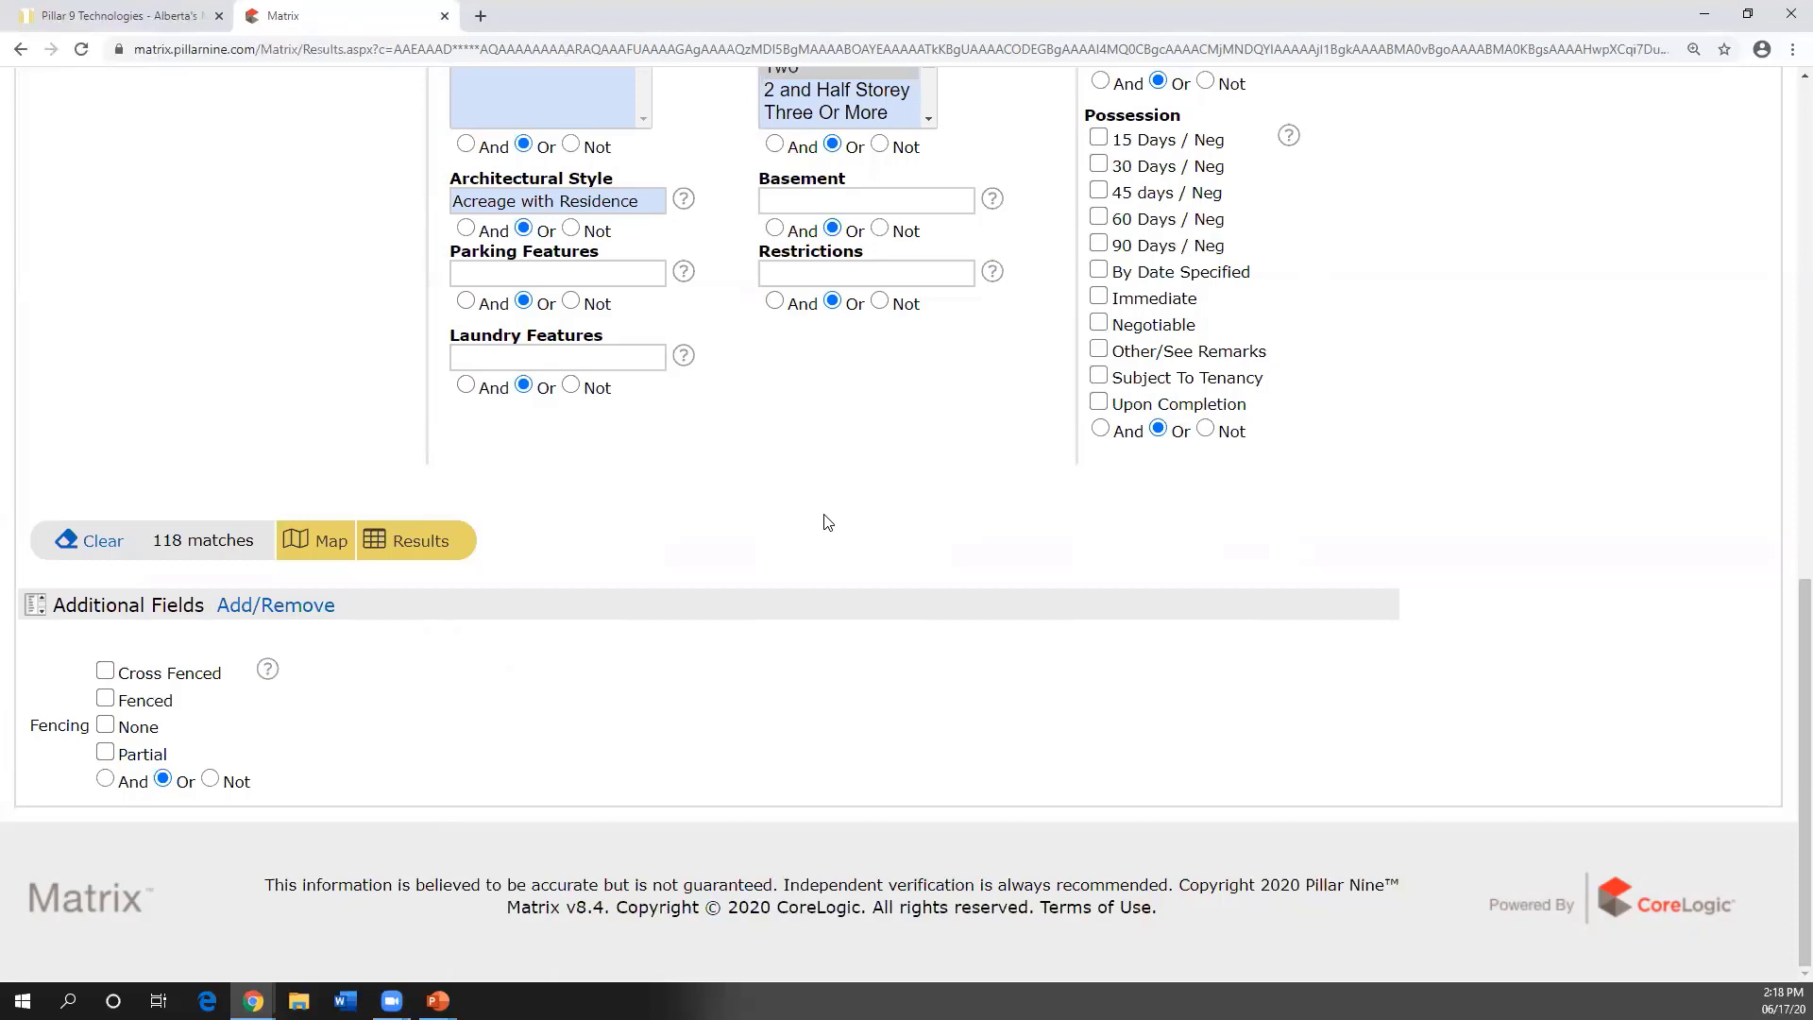
- Deselect House in Structure Type and Two in Levels
{"action": "left_click", "coordinate": [298, 616]}
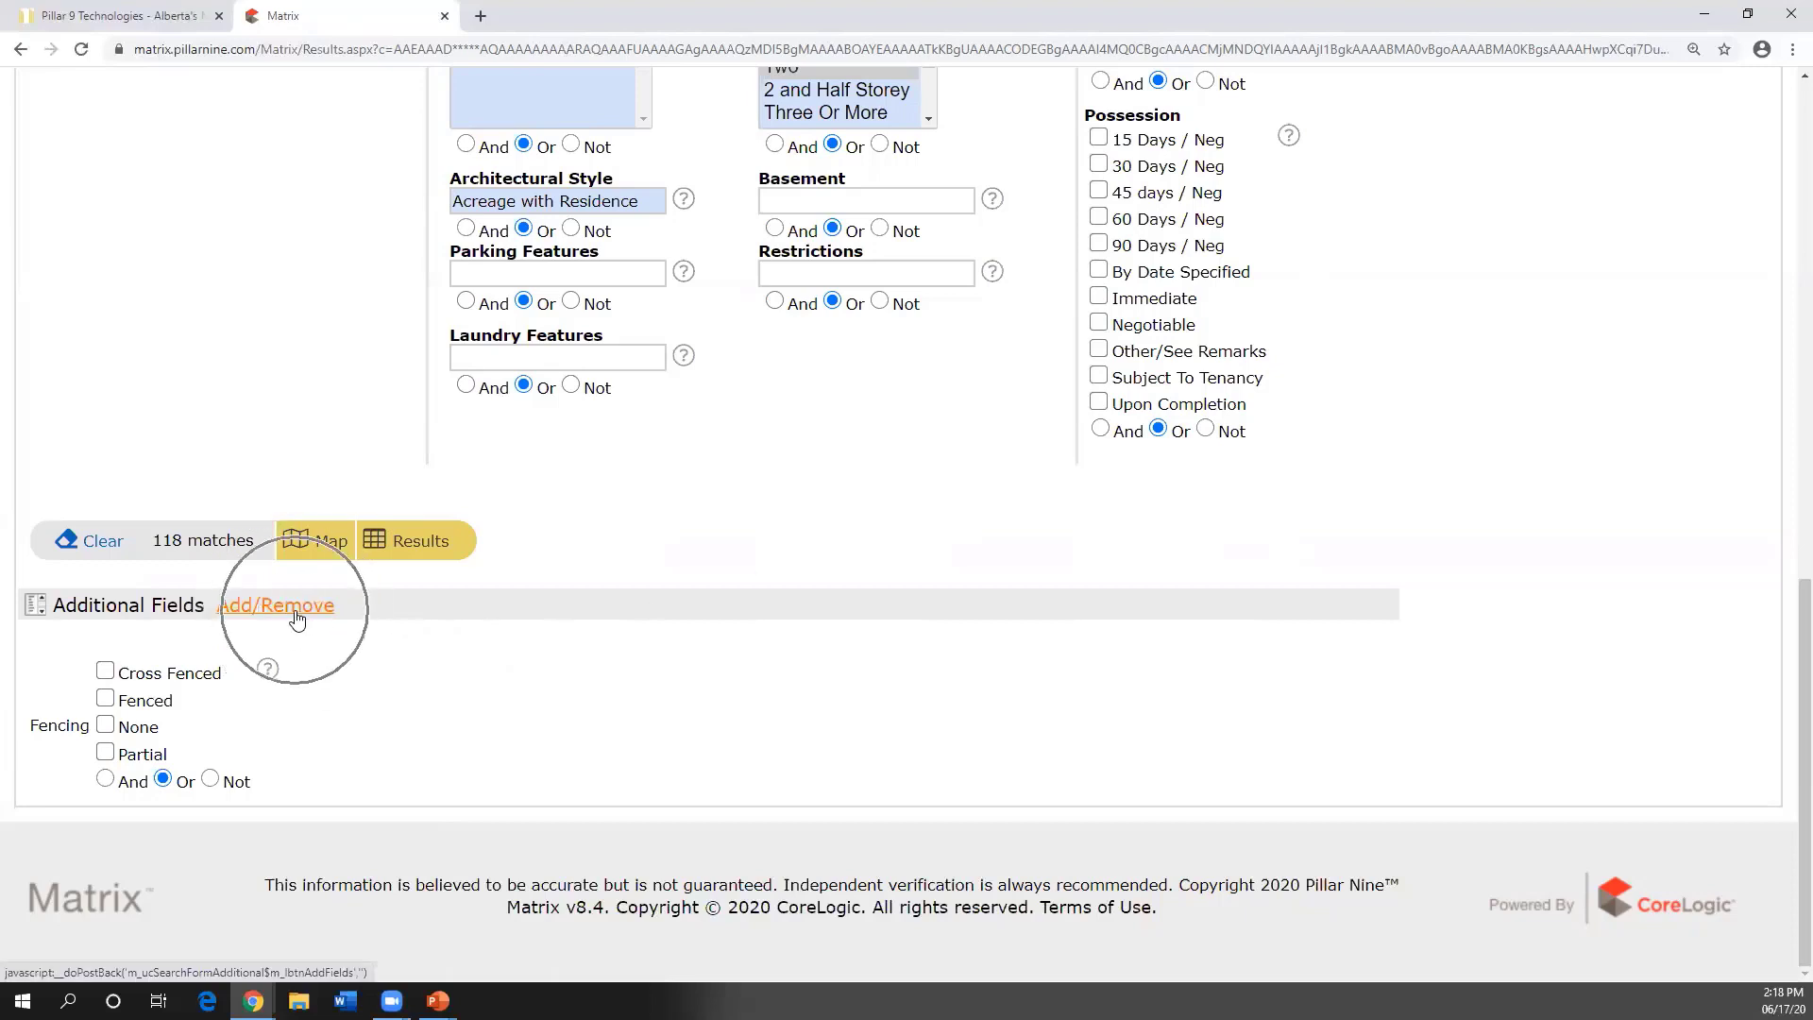
{"action": "scroll", "coordinate": [882, 522], "scroll_direction": "up", "scroll_amount": 3}
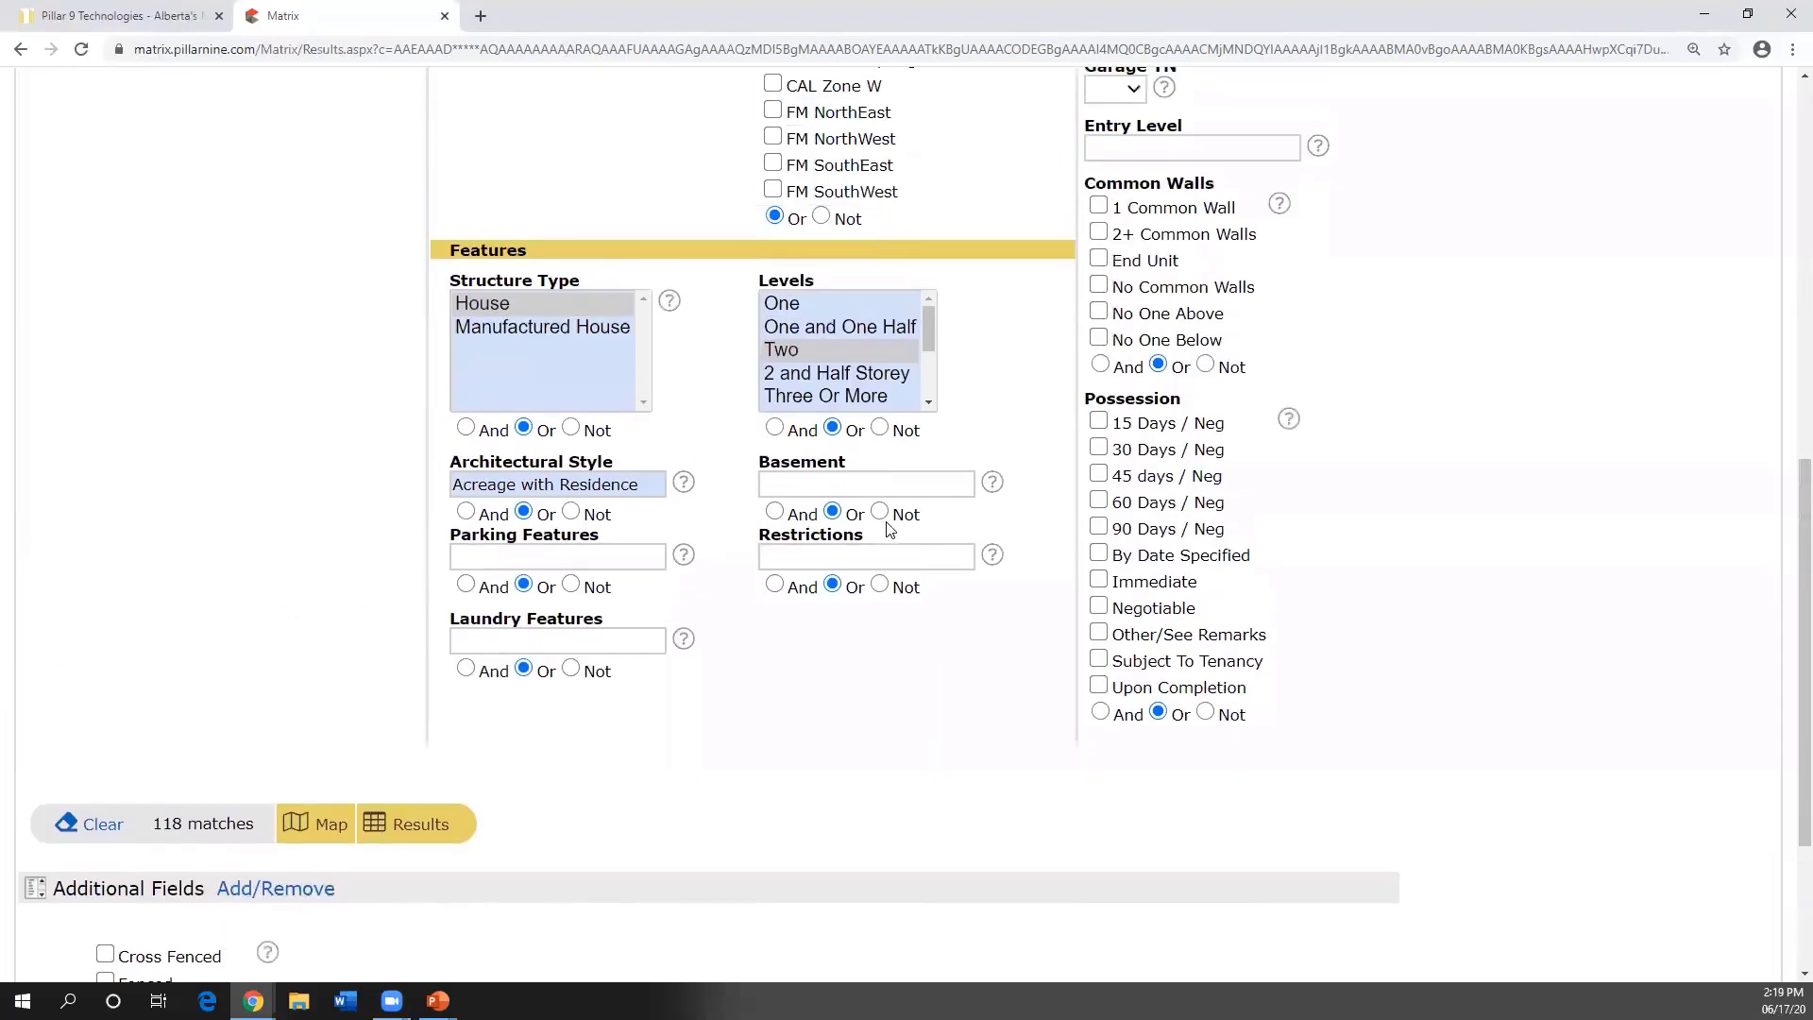
{"action": "scroll", "coordinate": [888, 525], "scroll_direction": "up", "scroll_amount": 3}
{"action": "left_click", "coordinate": [551, 587], "text": "ctrl"}
{"action": "left_click", "coordinate": [816, 627], "text": "ctrl"}
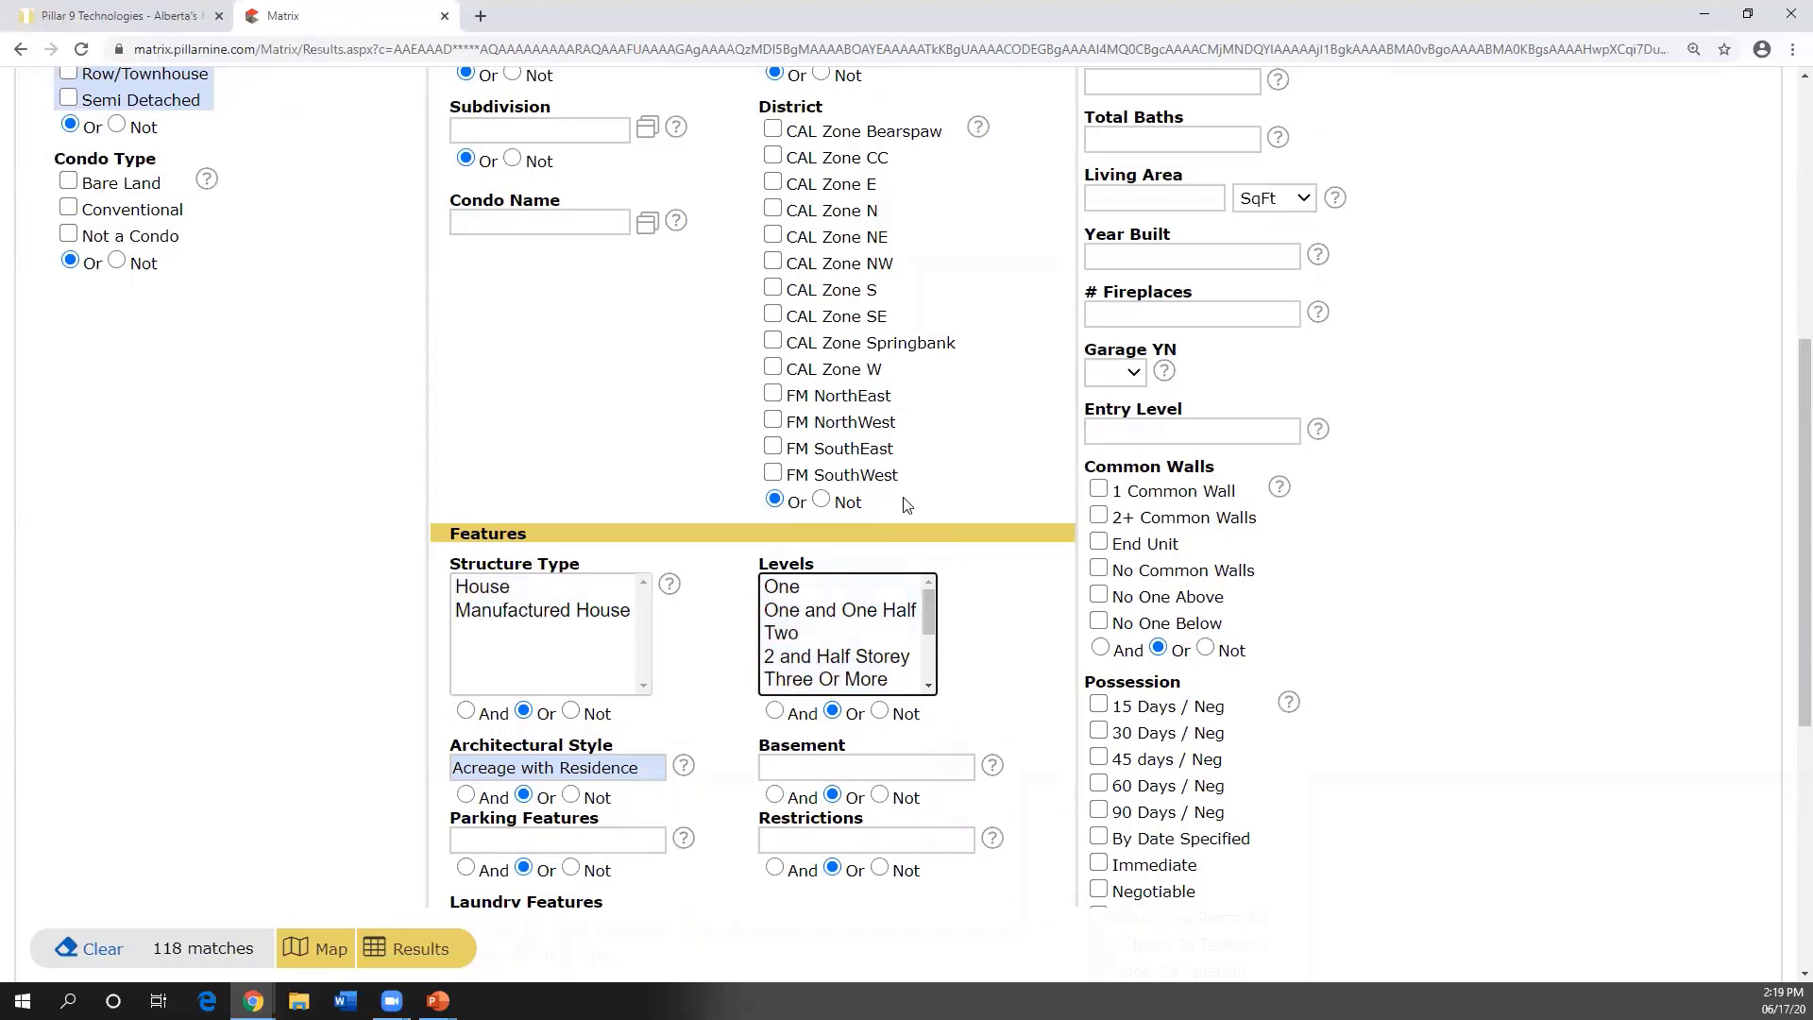
- Enter Calgary as the City criterion
{"action": "scroll", "coordinate": [904, 505], "scroll_direction": "up", "scroll_amount": 3}
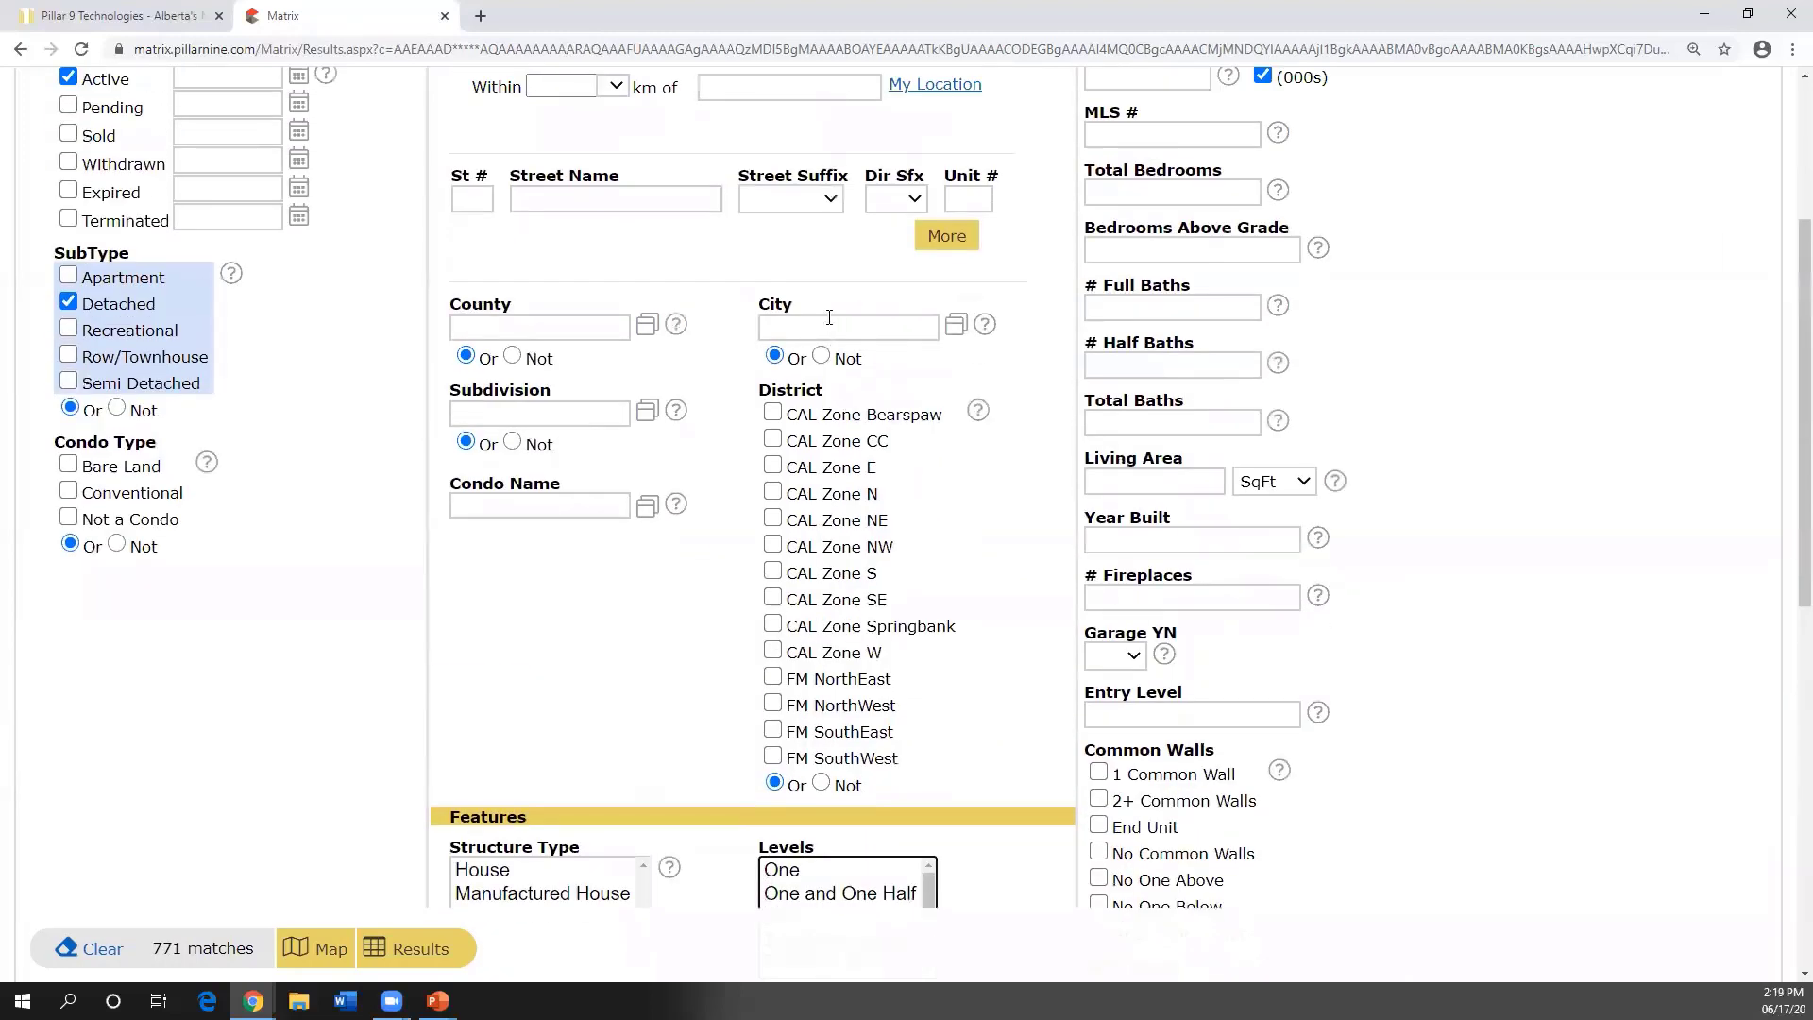
{"action": "left_click", "coordinate": [824, 328]}
{"action": "type", "text": "cla"}
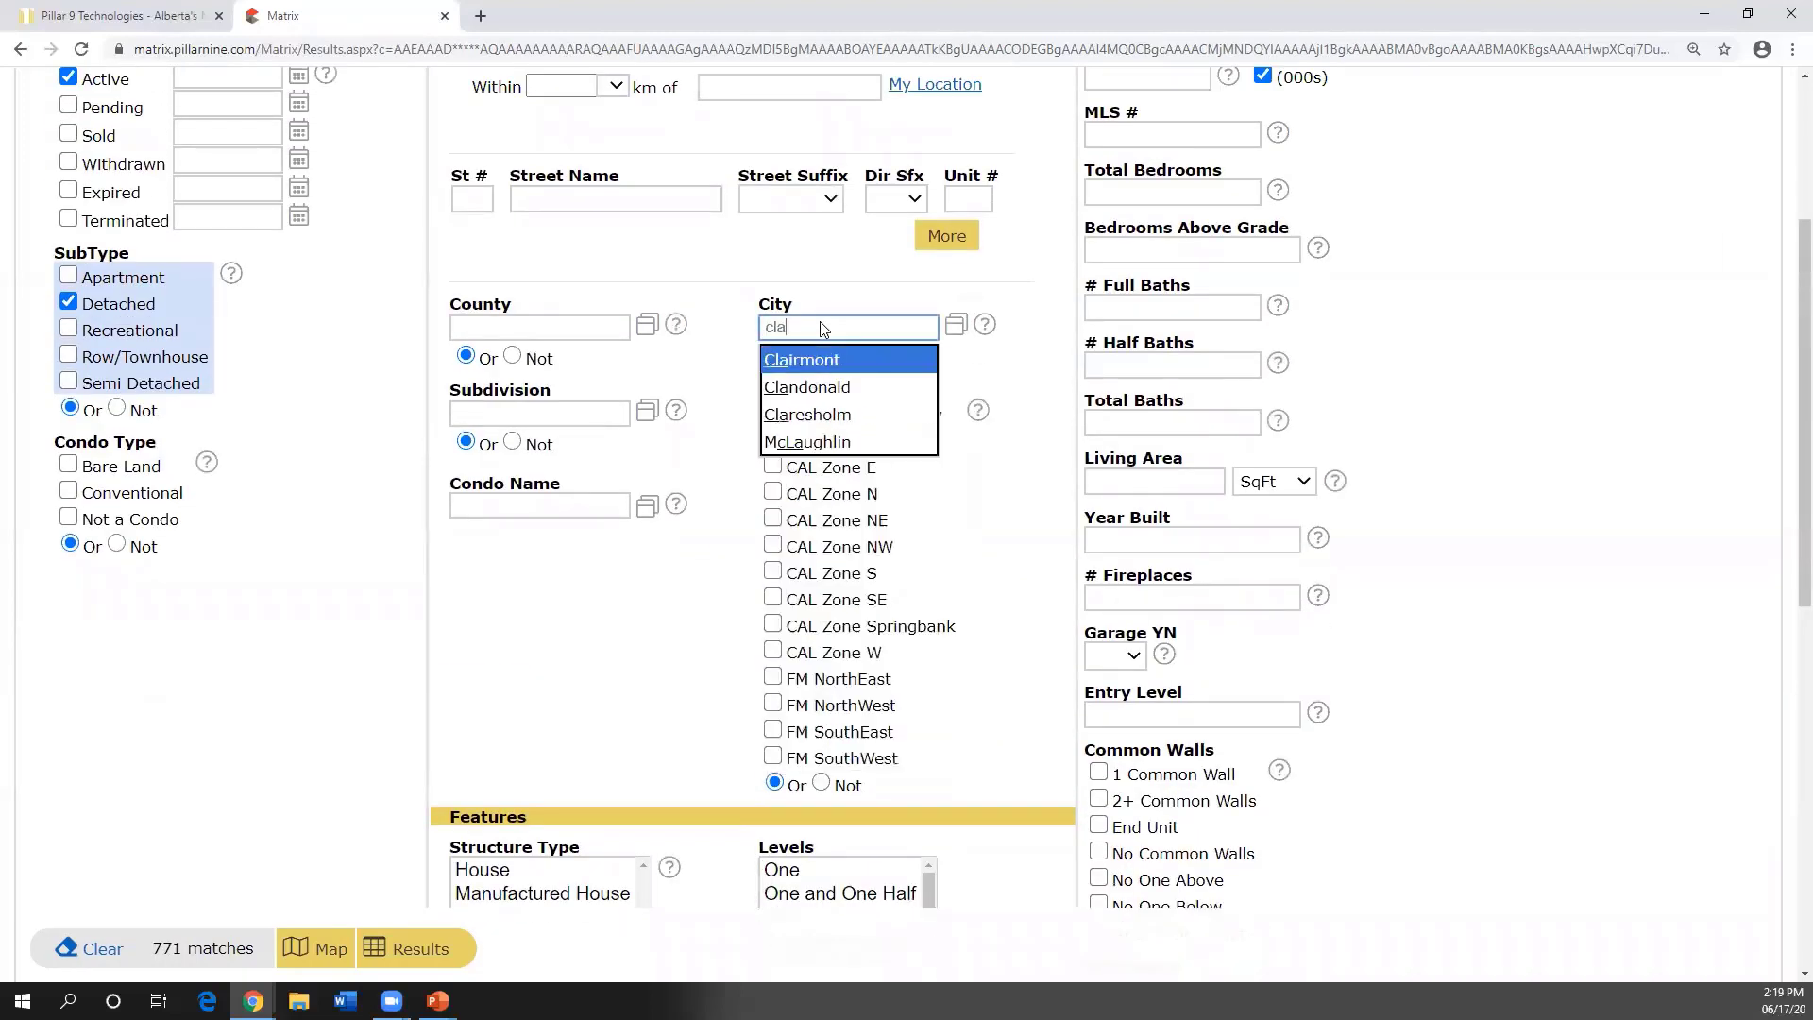
{"action": "key", "text": "BackSpace"}
{"action": "key", "text": "BackSpace"}
{"action": "type", "text": "a"}
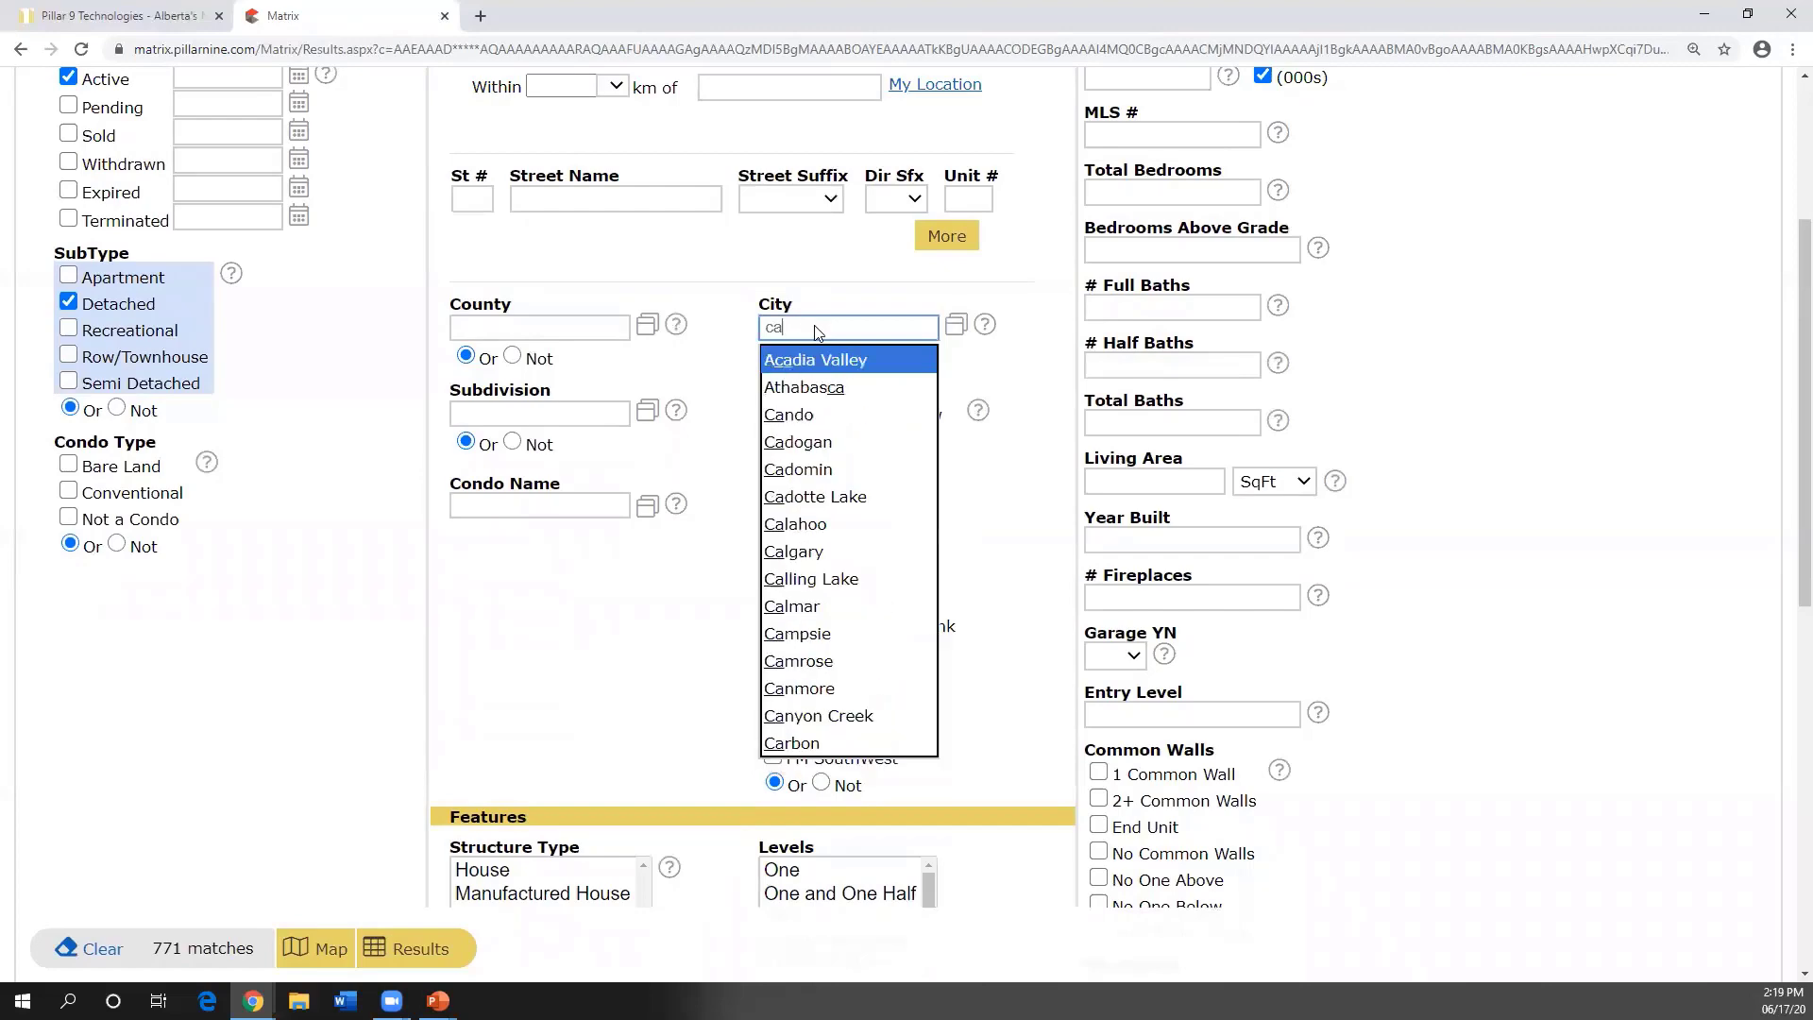
{"action": "type", "text": "lgary"}
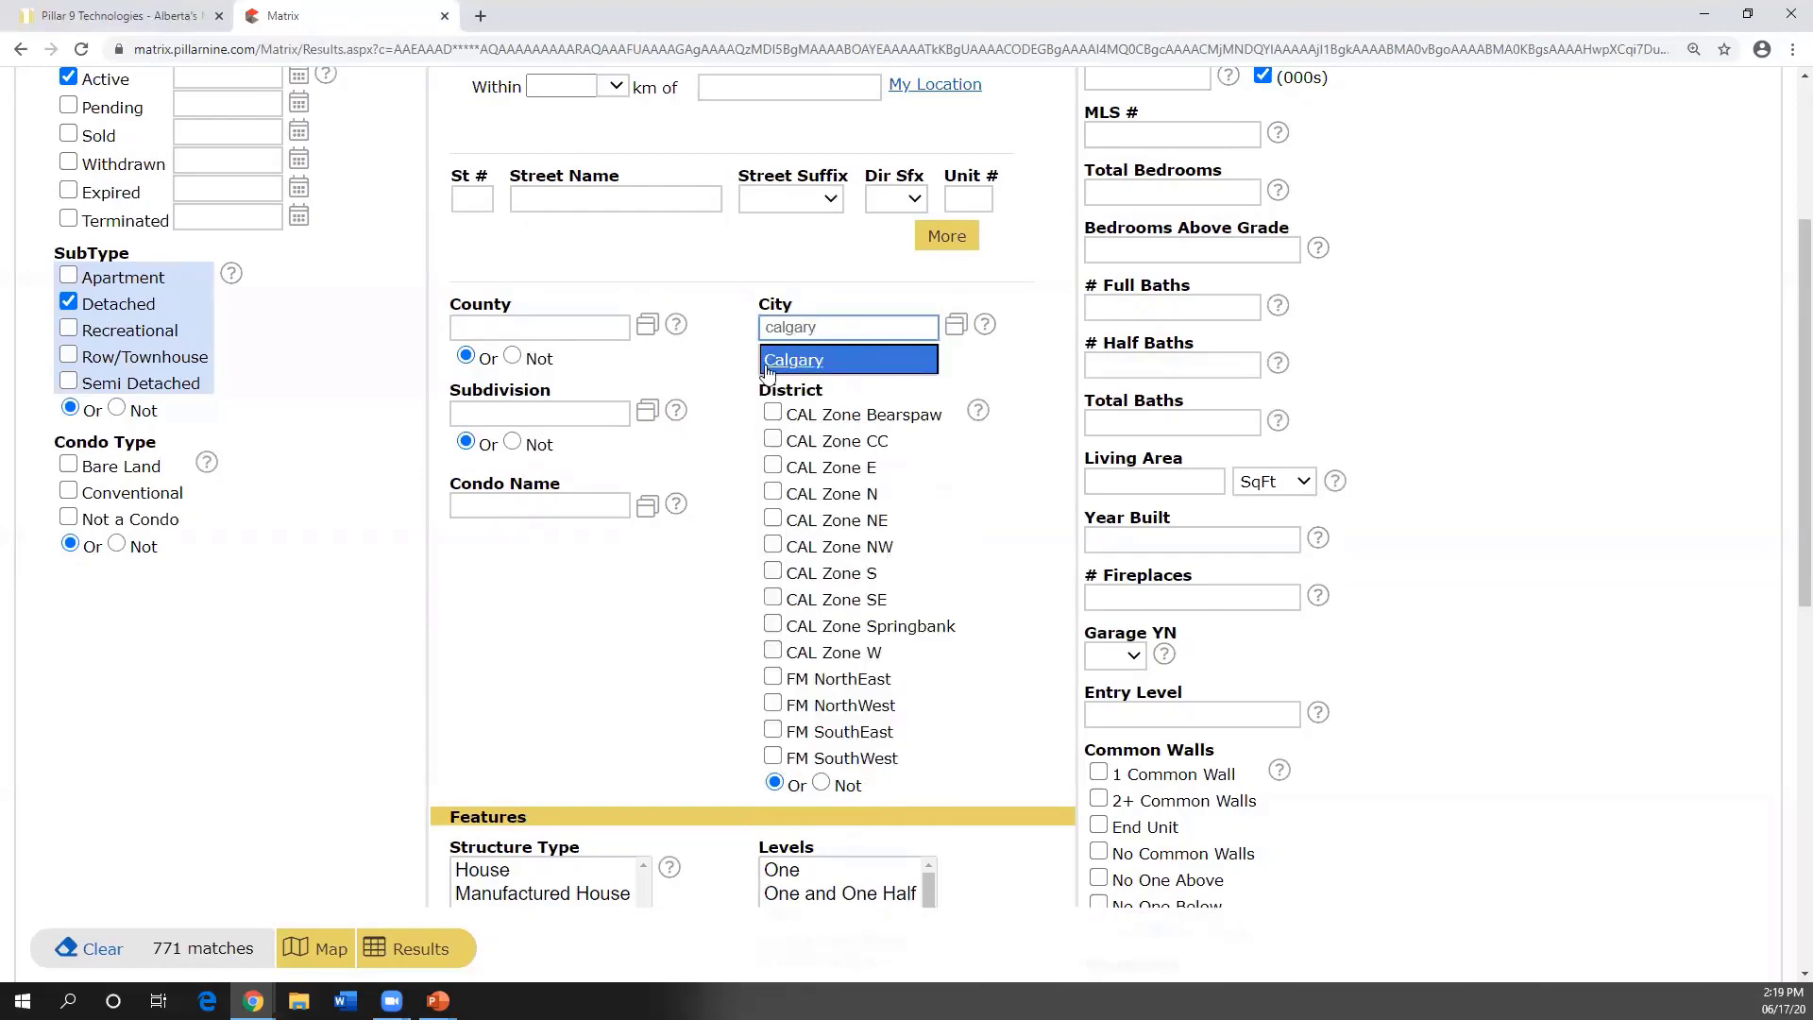
{"action": "key", "text": "Return"}
{"action": "scroll", "coordinate": [961, 418], "scroll_direction": "up", "scroll_amount": 3}
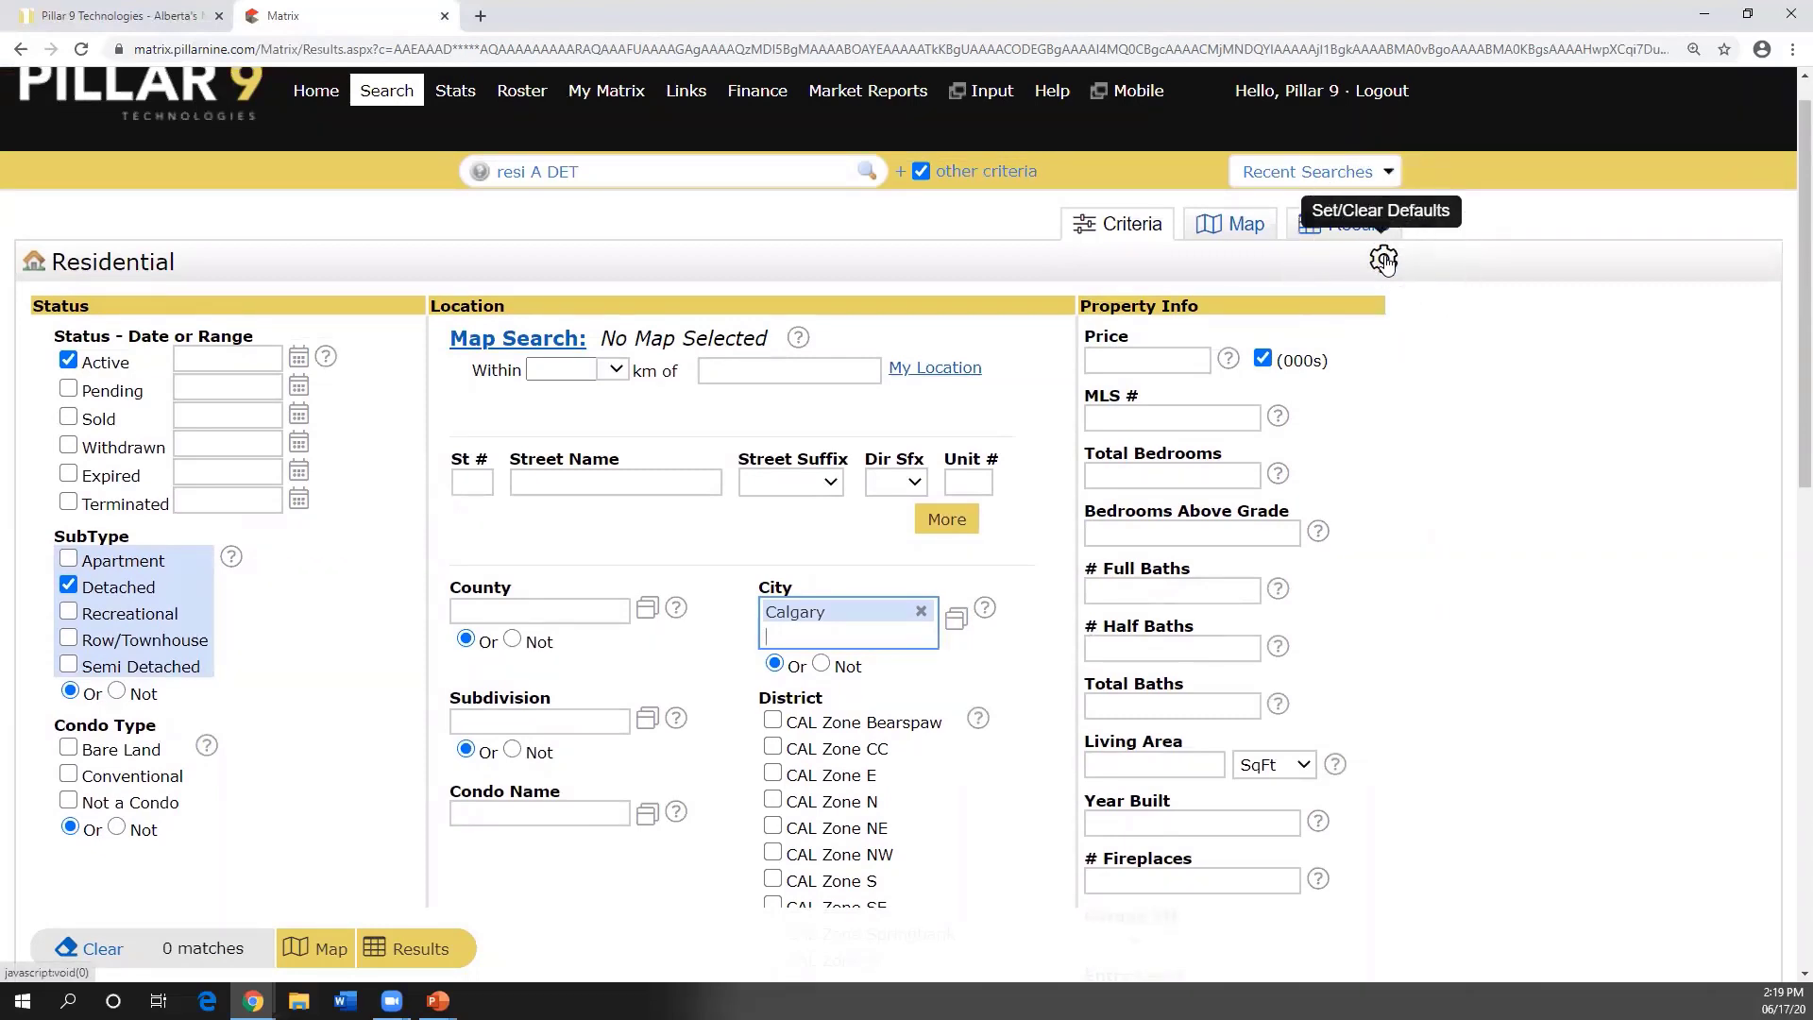
{"action": "left_click", "coordinate": [1384, 259]}
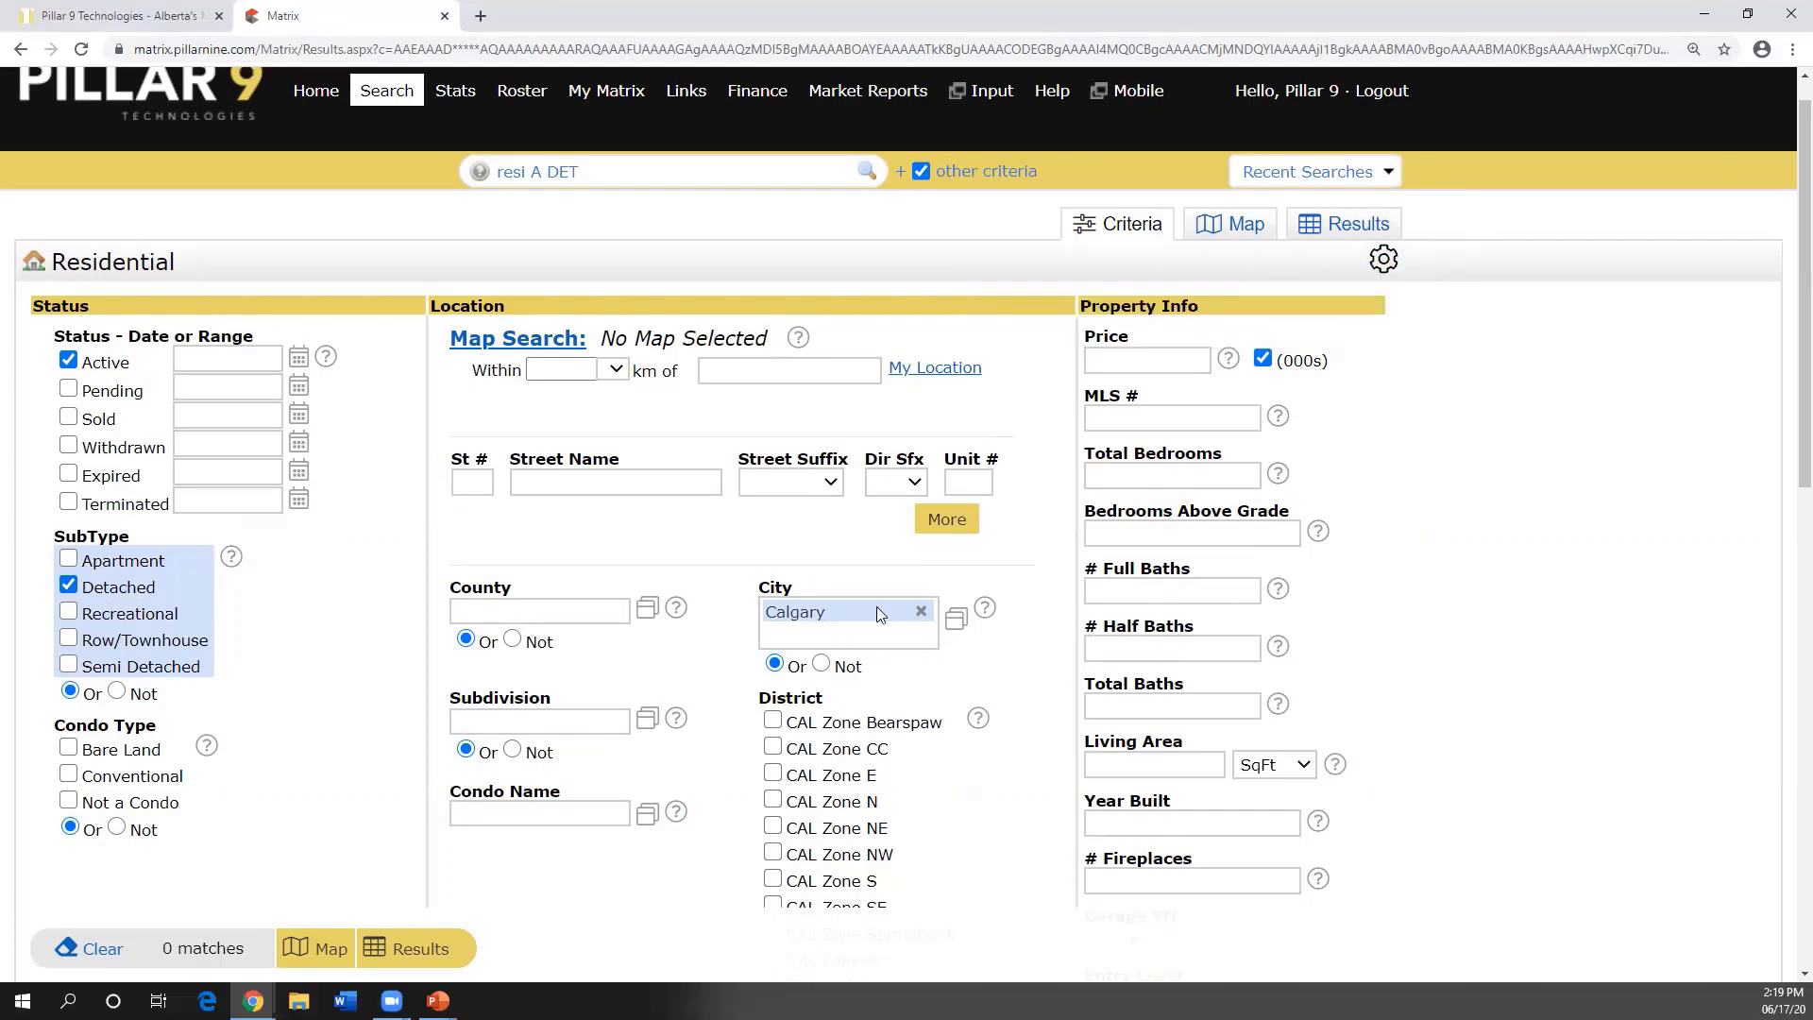
- Uncheck Detached and remove the Calgary city chip, leaving 773 matches
{"action": "left_click", "coordinate": [68, 586]}
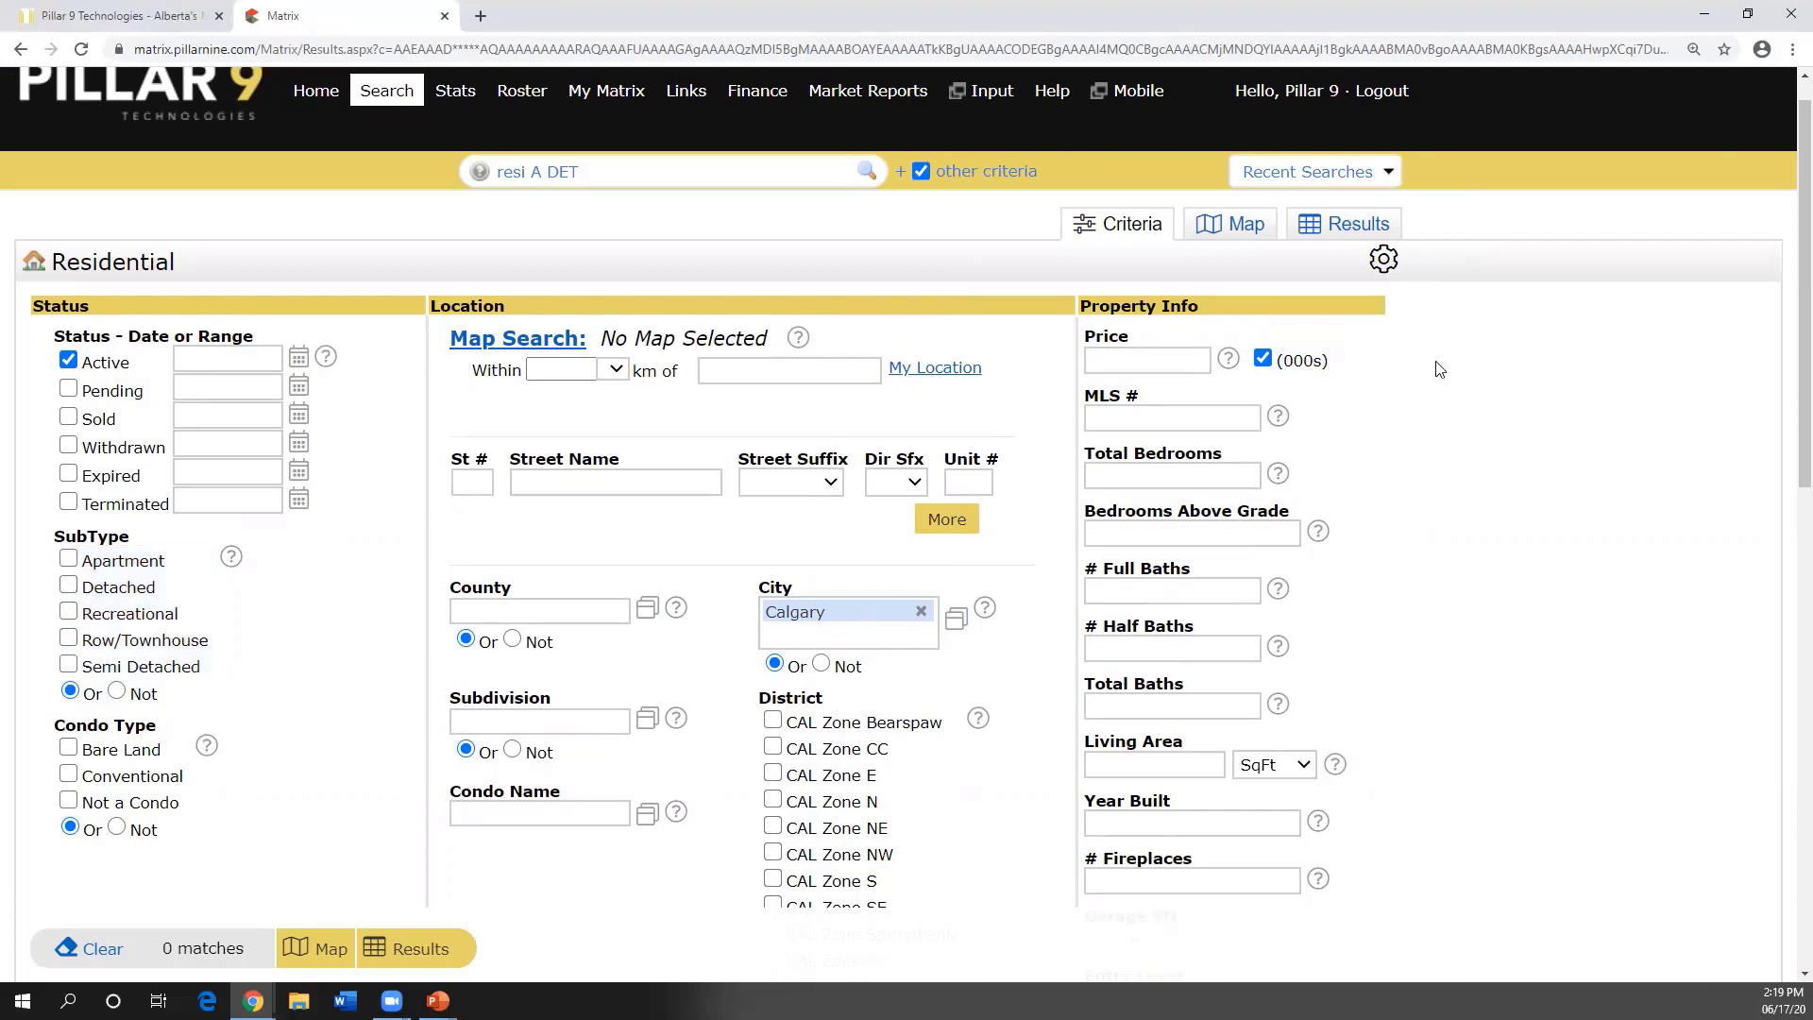
{"action": "left_click", "coordinate": [1394, 266]}
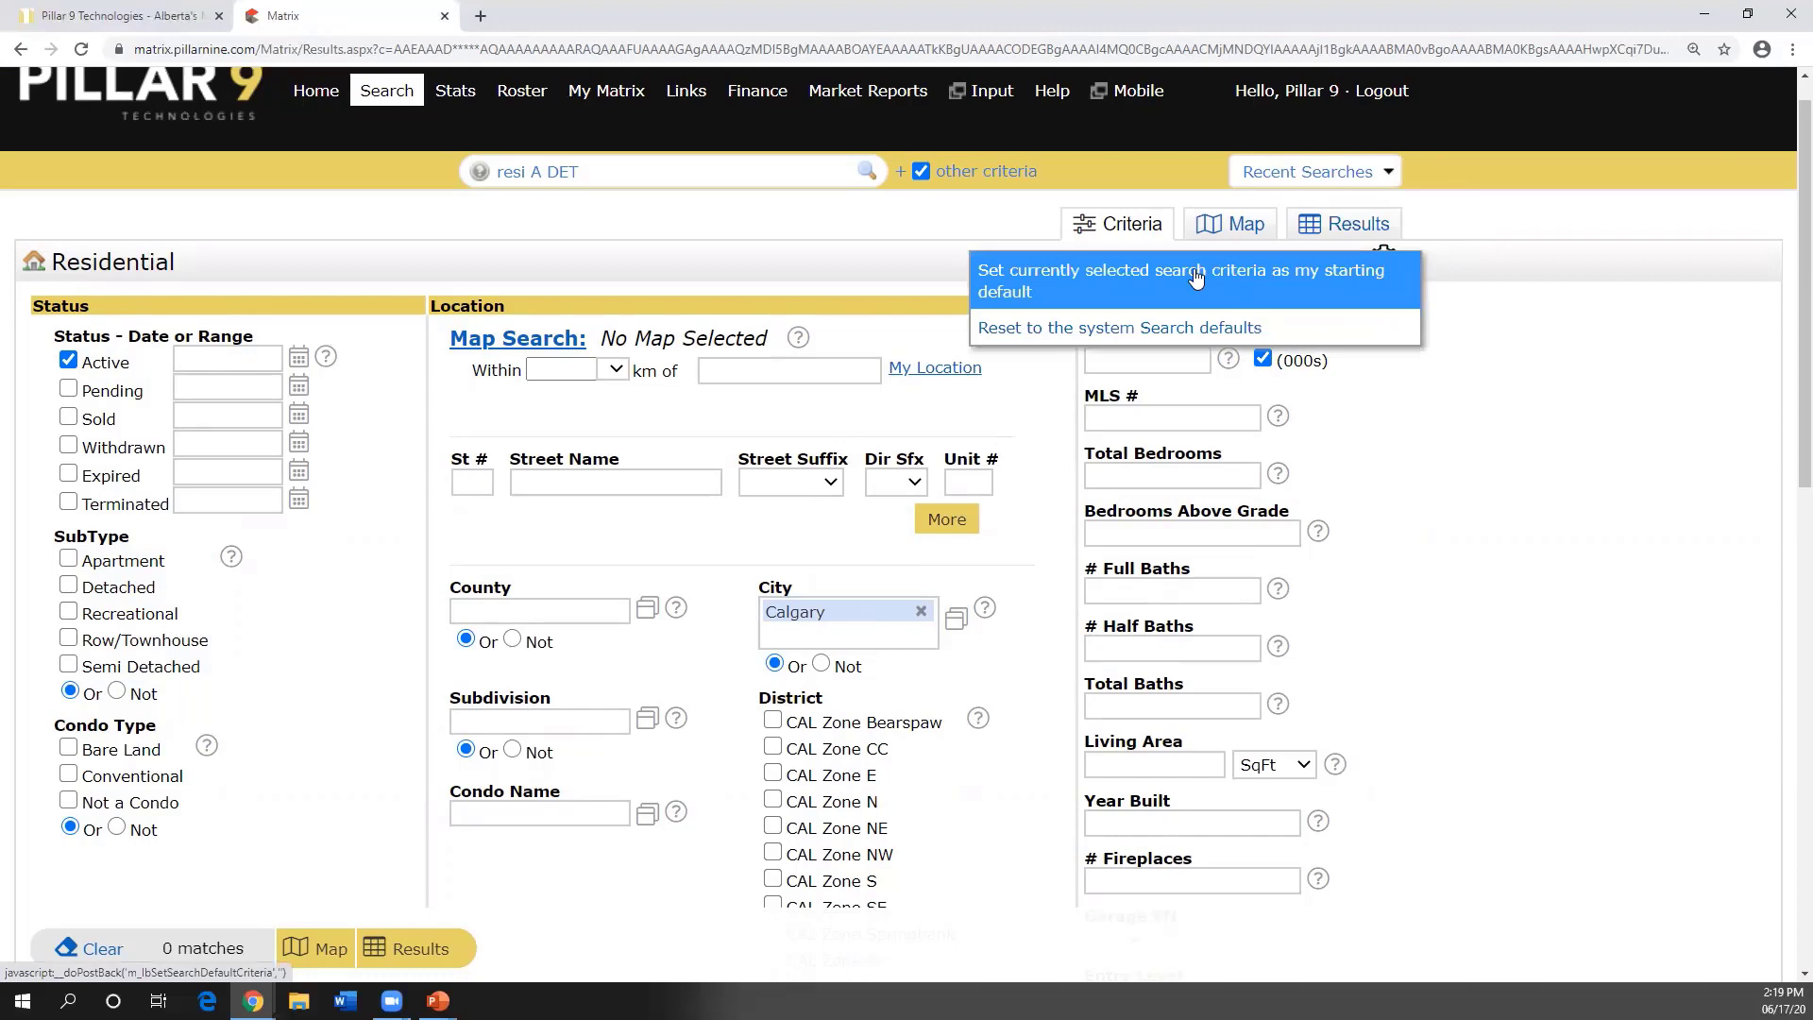
{"action": "left_click", "coordinate": [921, 611]}
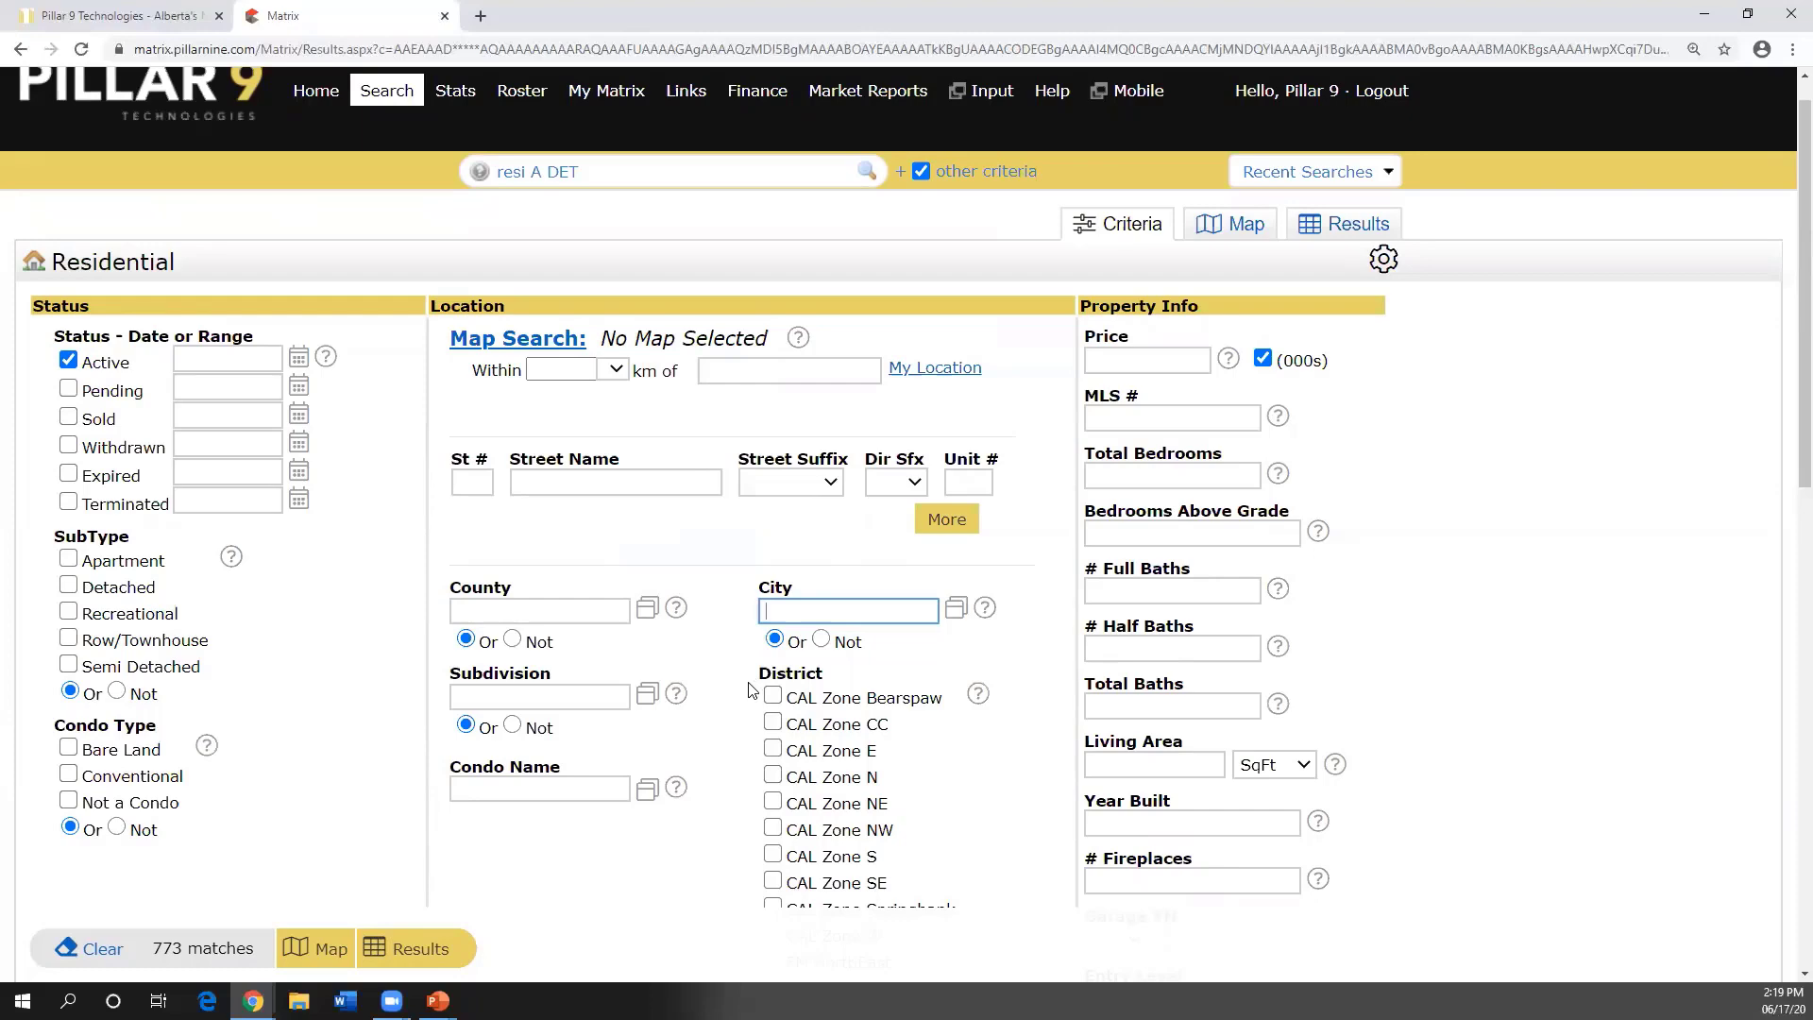
{"action": "scroll", "coordinate": [375, 655], "scroll_direction": "down", "scroll_amount": 3}
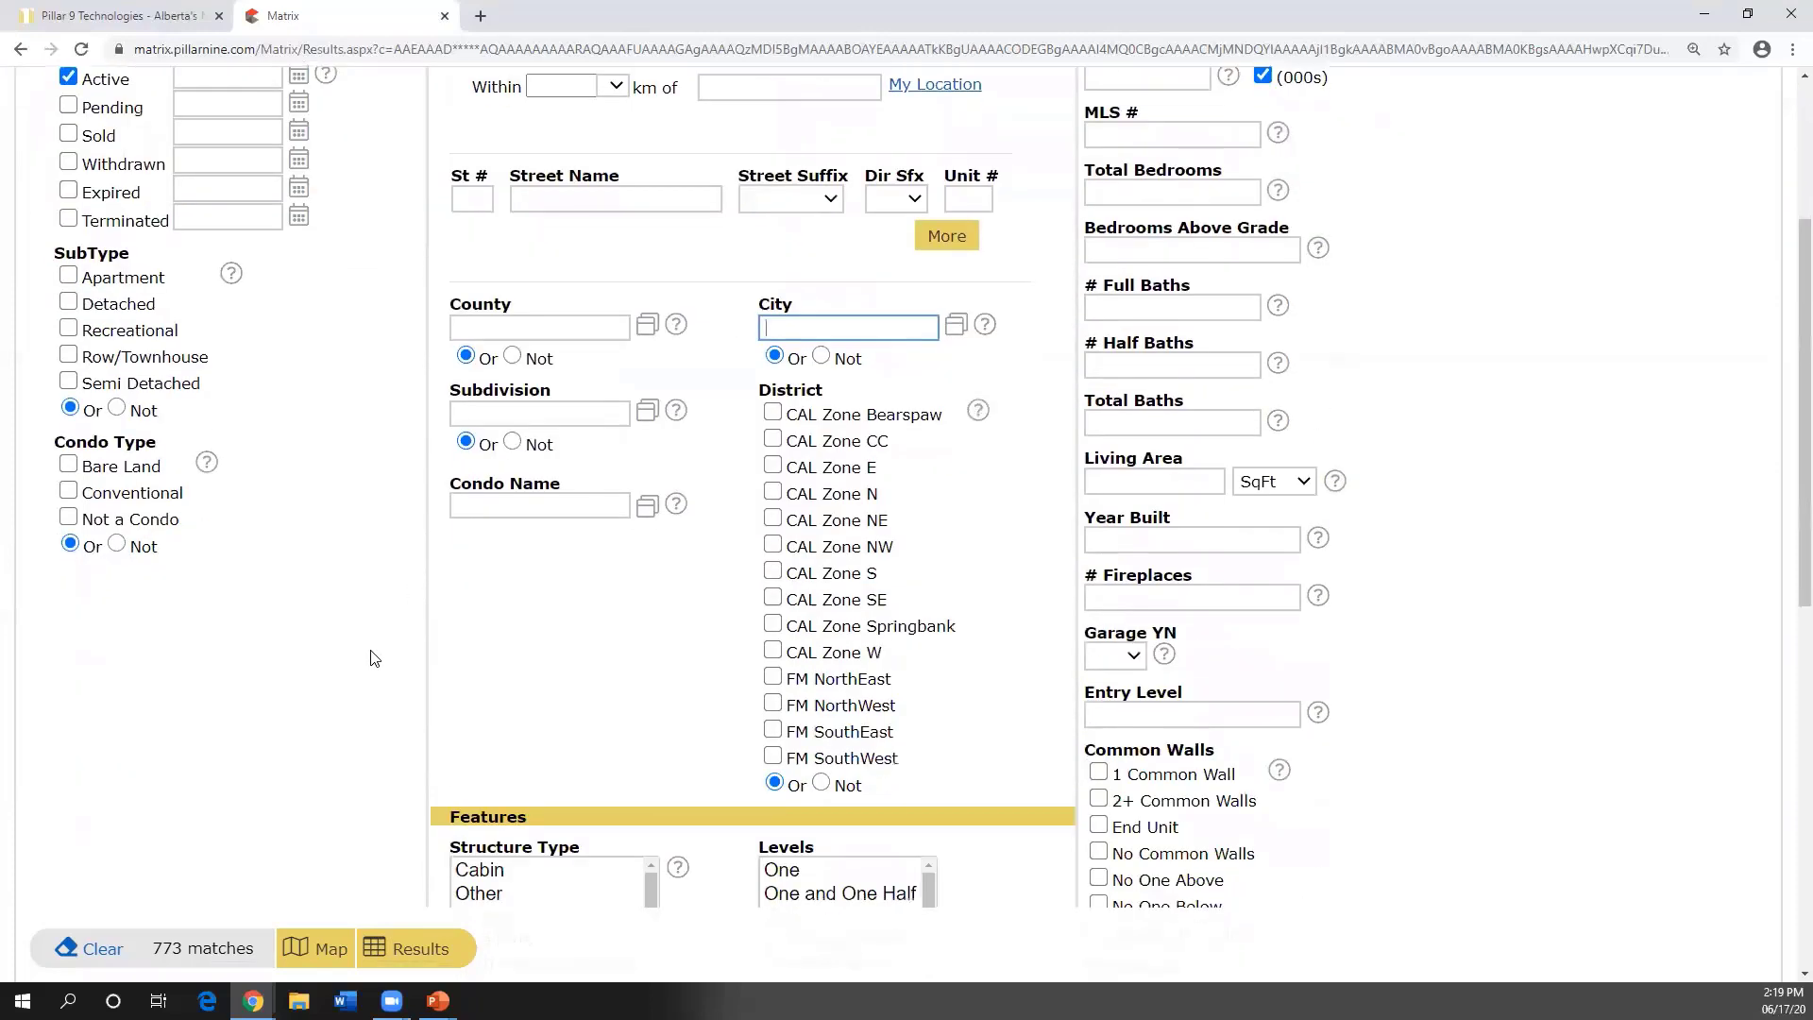
{"action": "scroll", "coordinate": [377, 659], "scroll_direction": "up", "scroll_amount": 3}
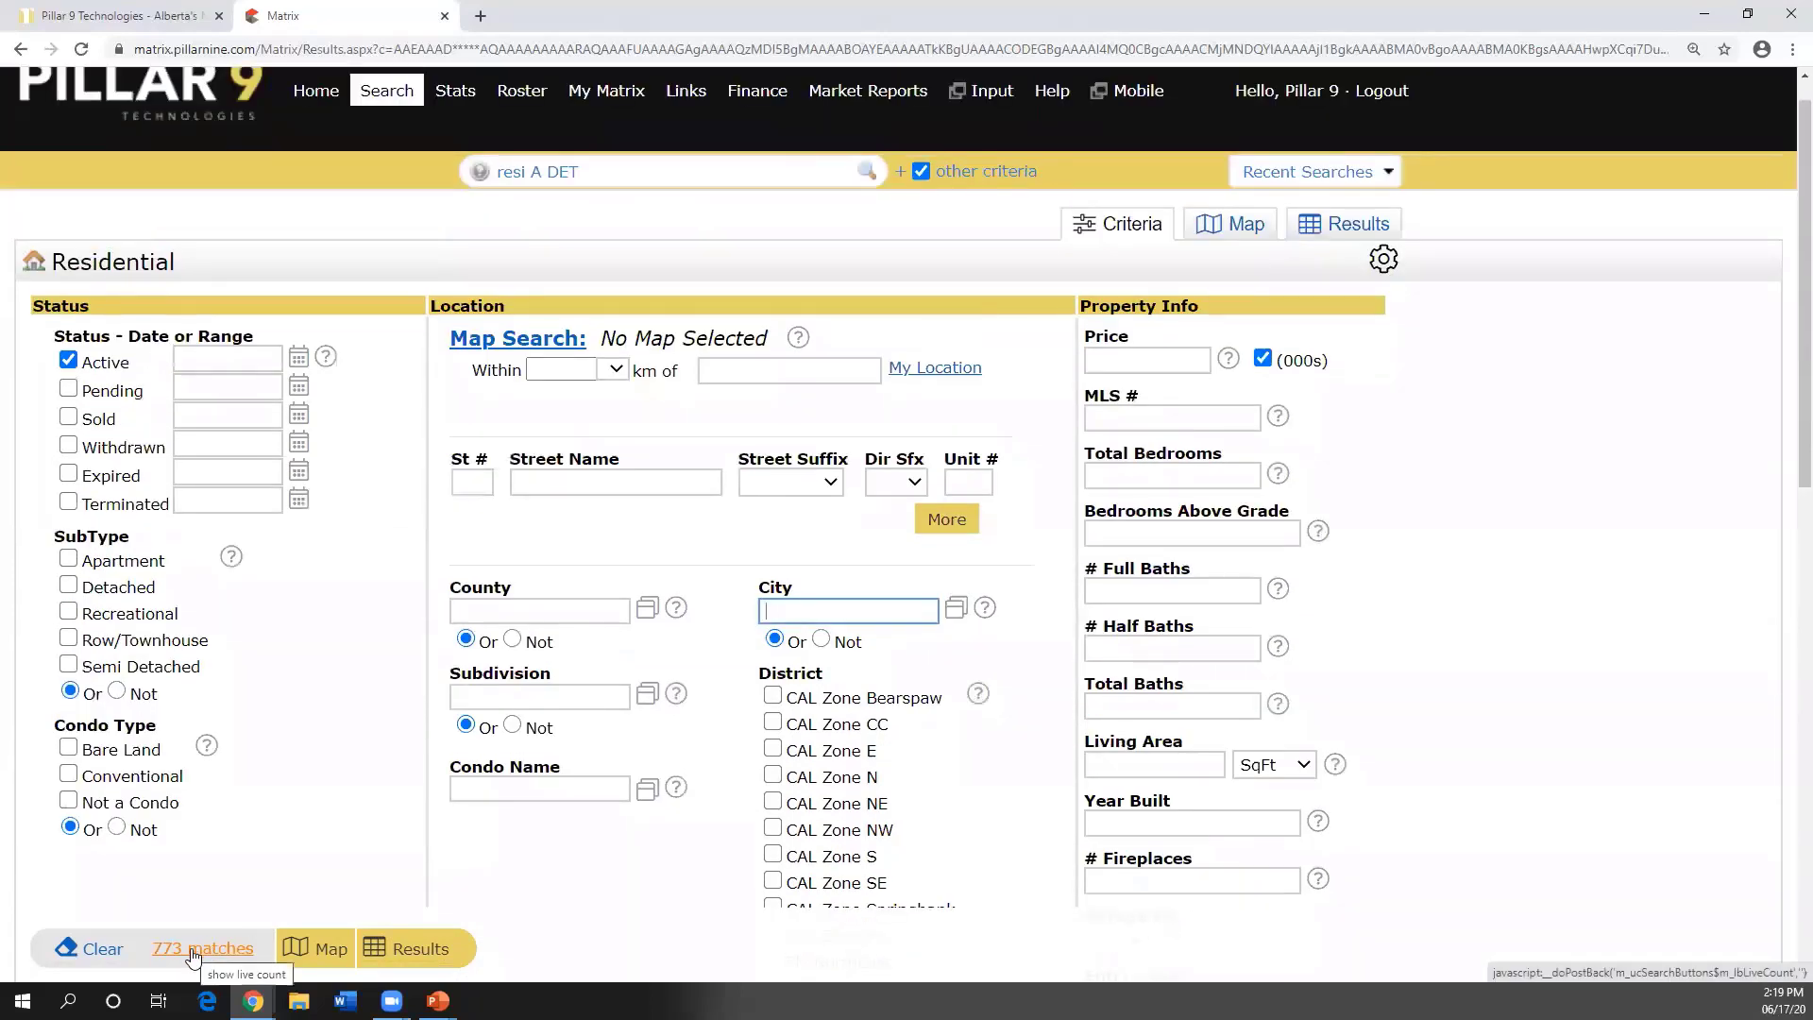
{"action": "left_click", "coordinate": [421, 957]}
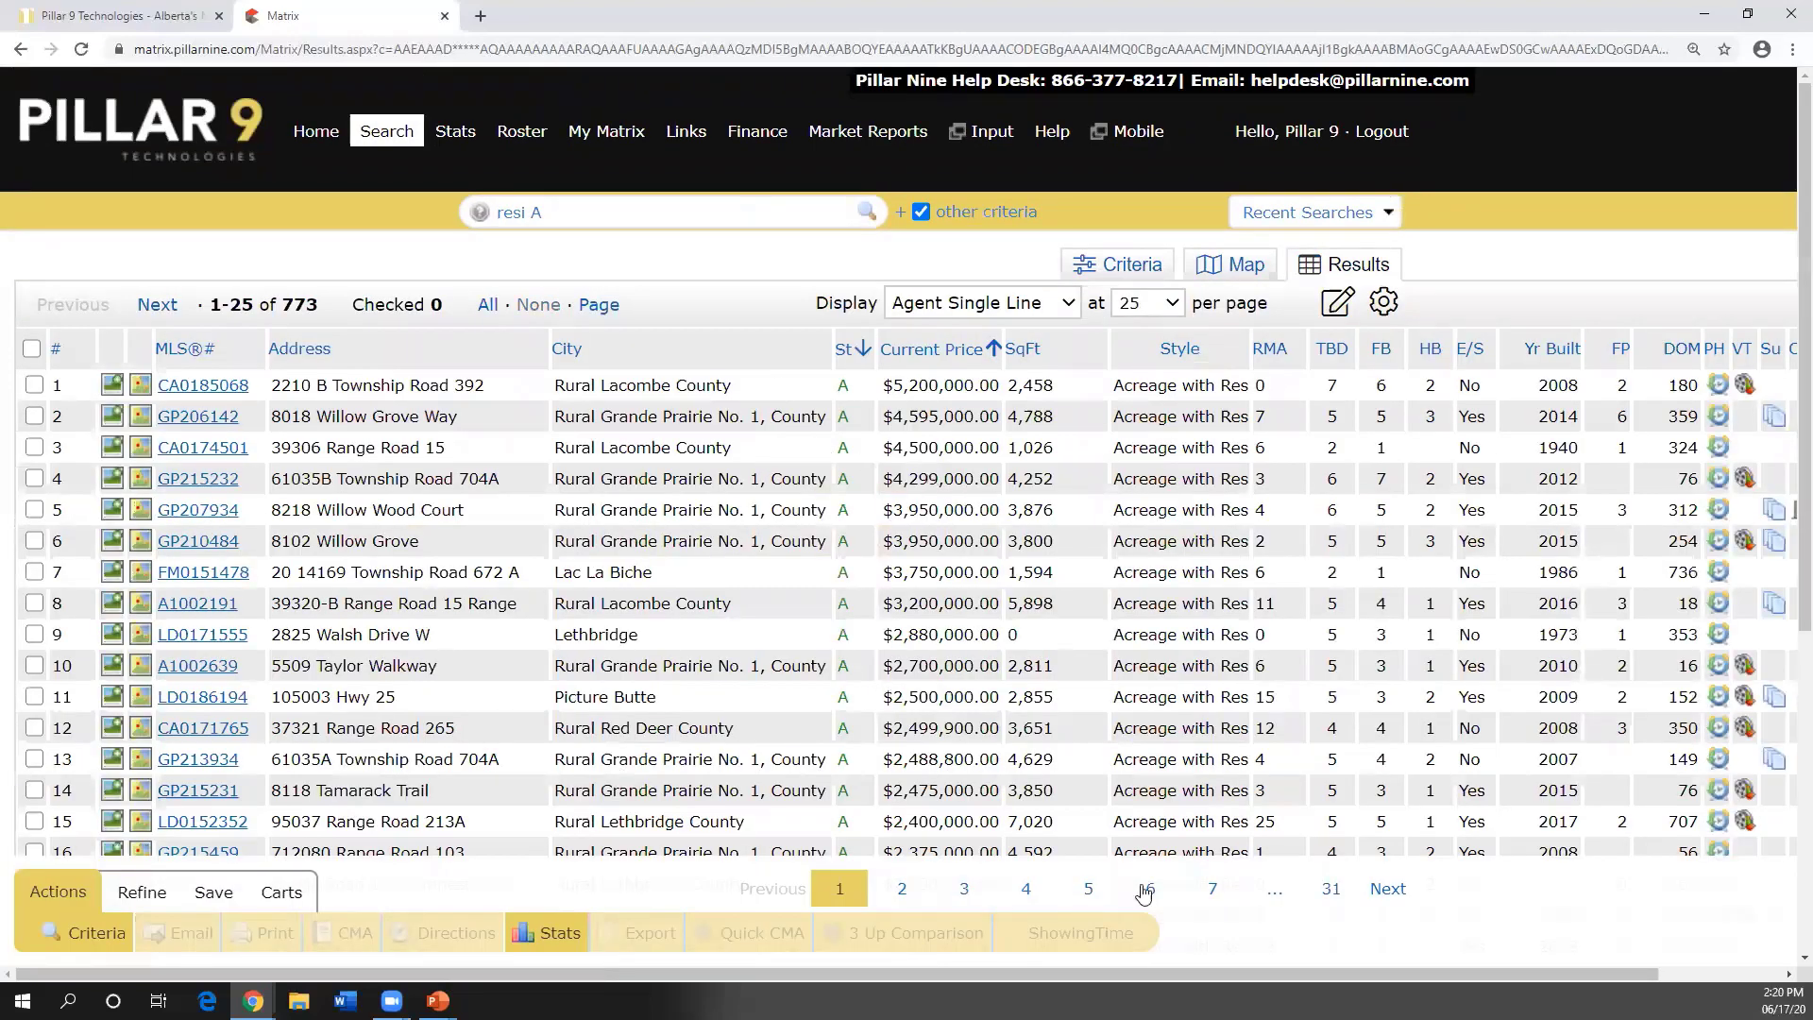
{"action": "left_click", "coordinate": [1091, 889]}
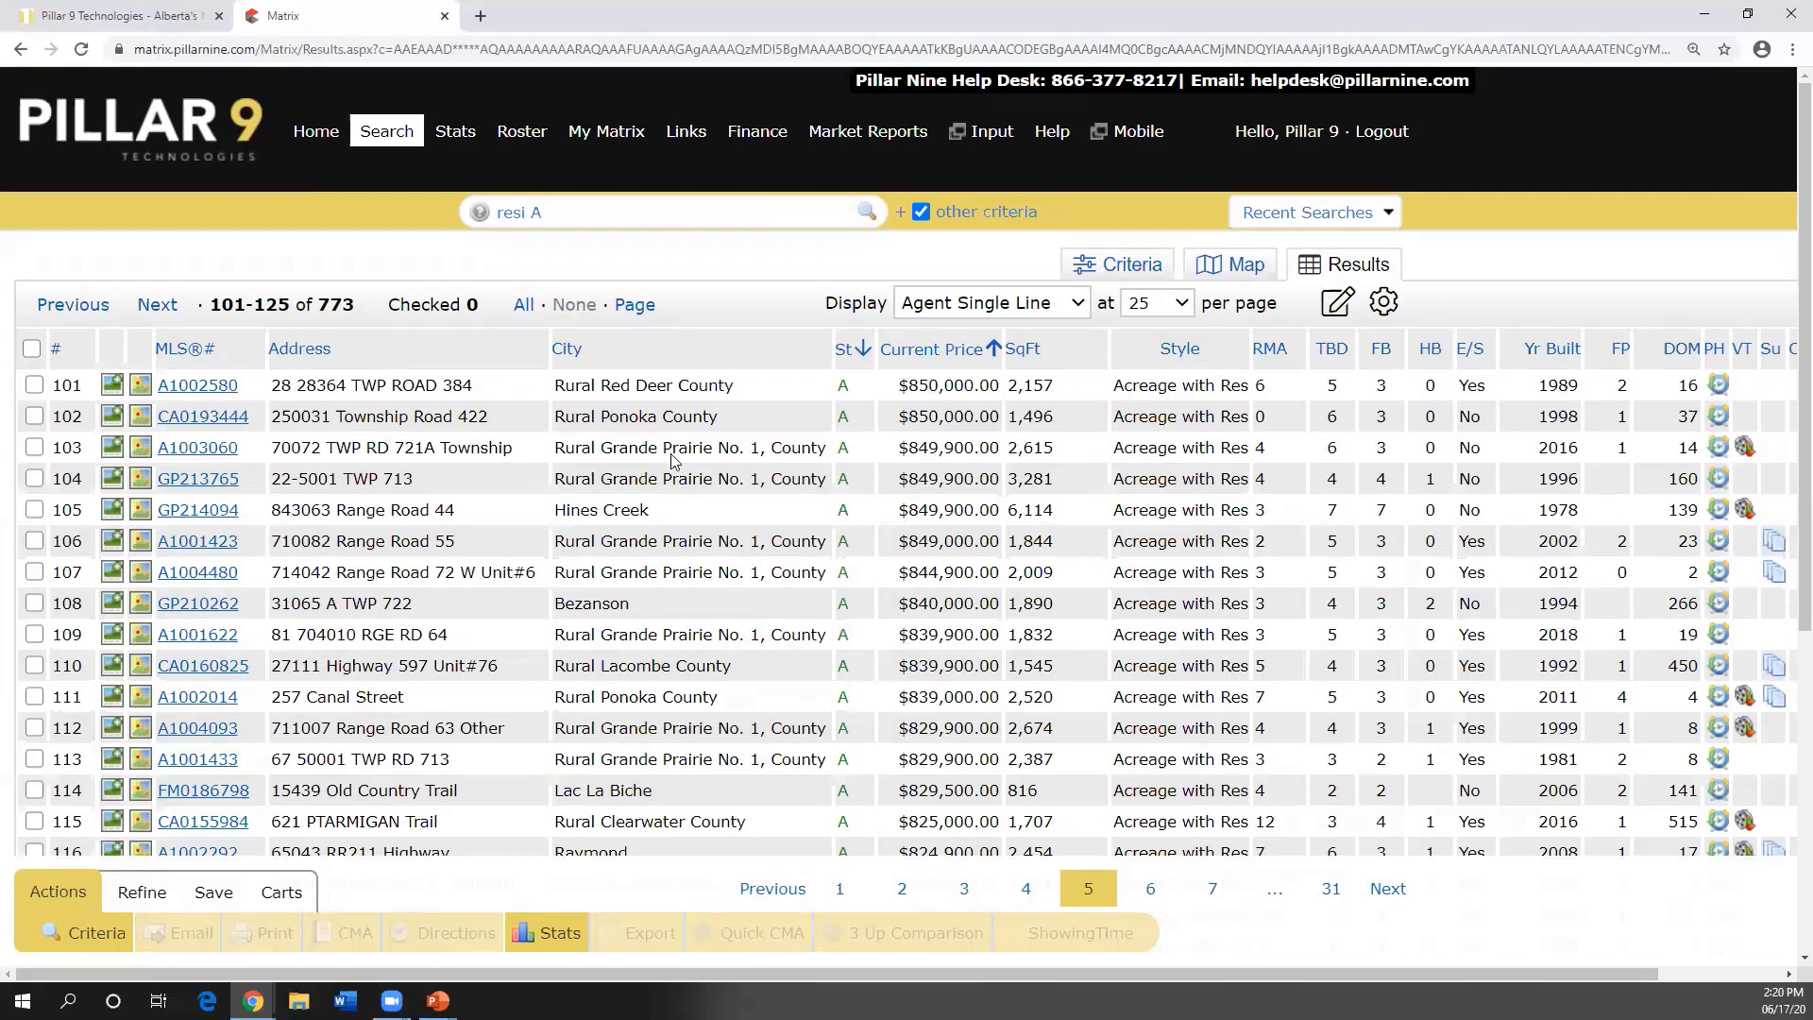
{"action": "scroll", "coordinate": [673, 450], "scroll_direction": "down", "scroll_amount": 1}
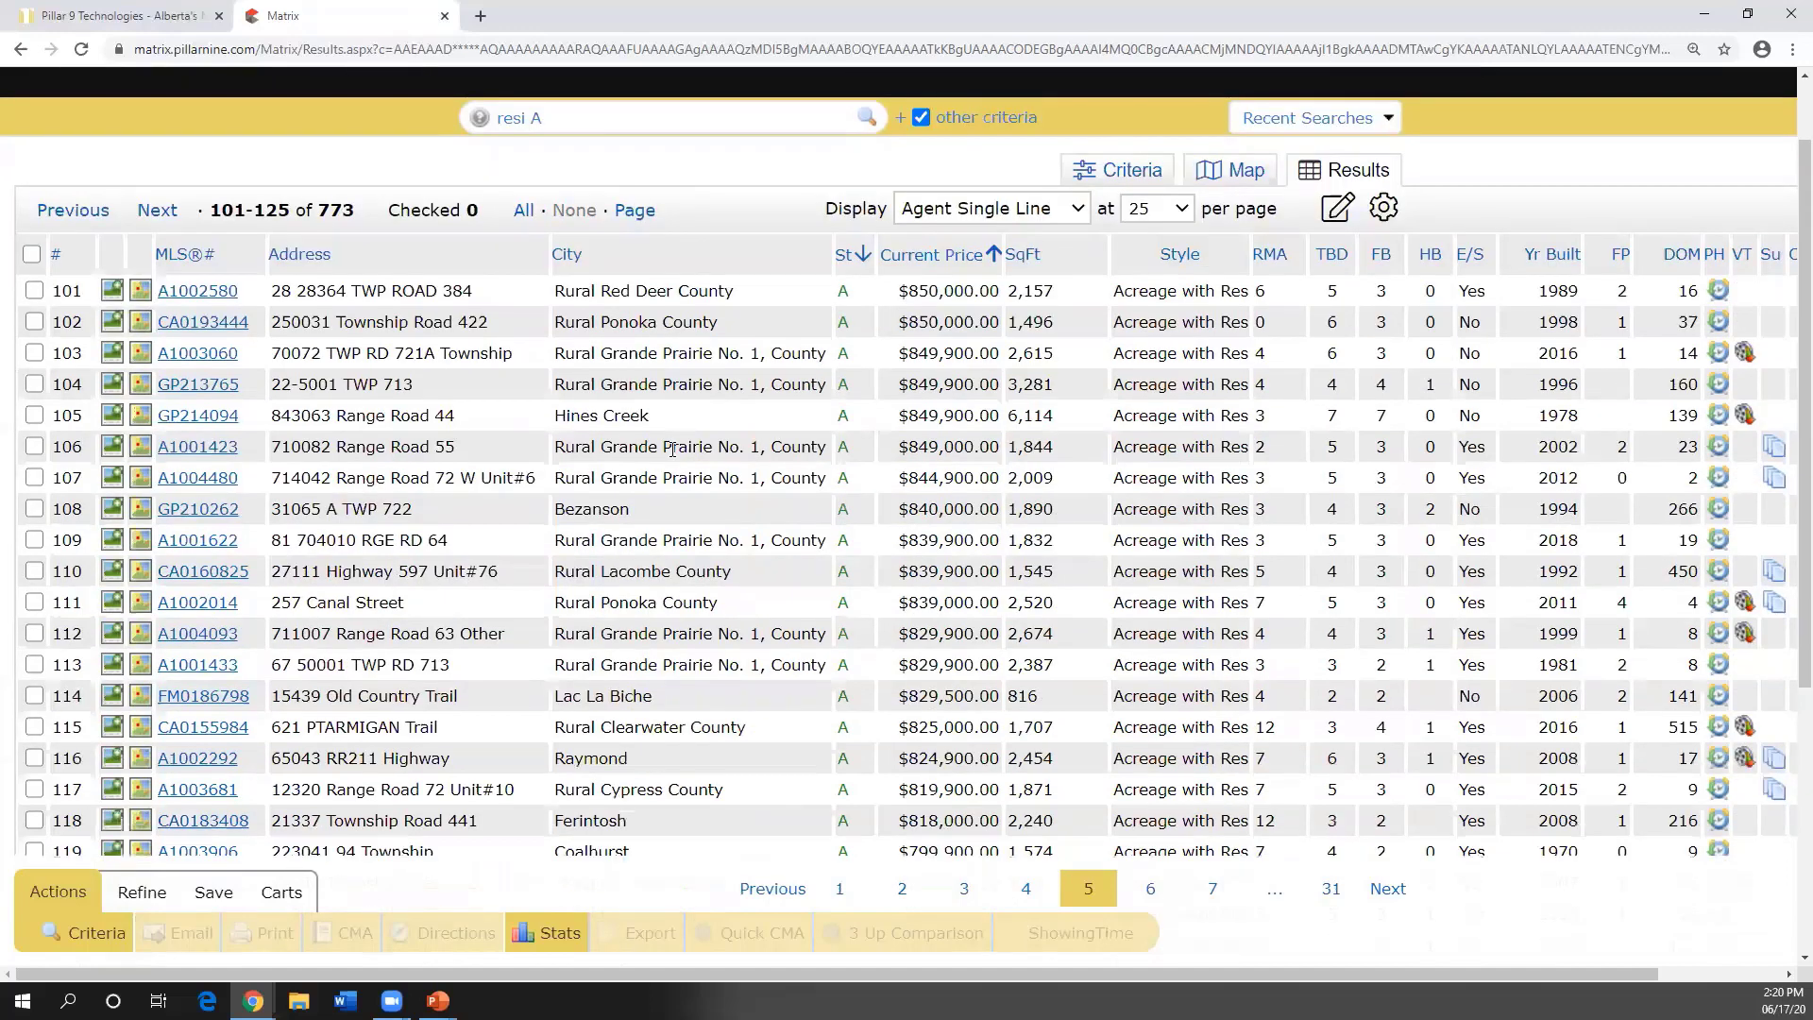
{"action": "scroll", "coordinate": [672, 450], "scroll_direction": "up", "scroll_amount": 1}
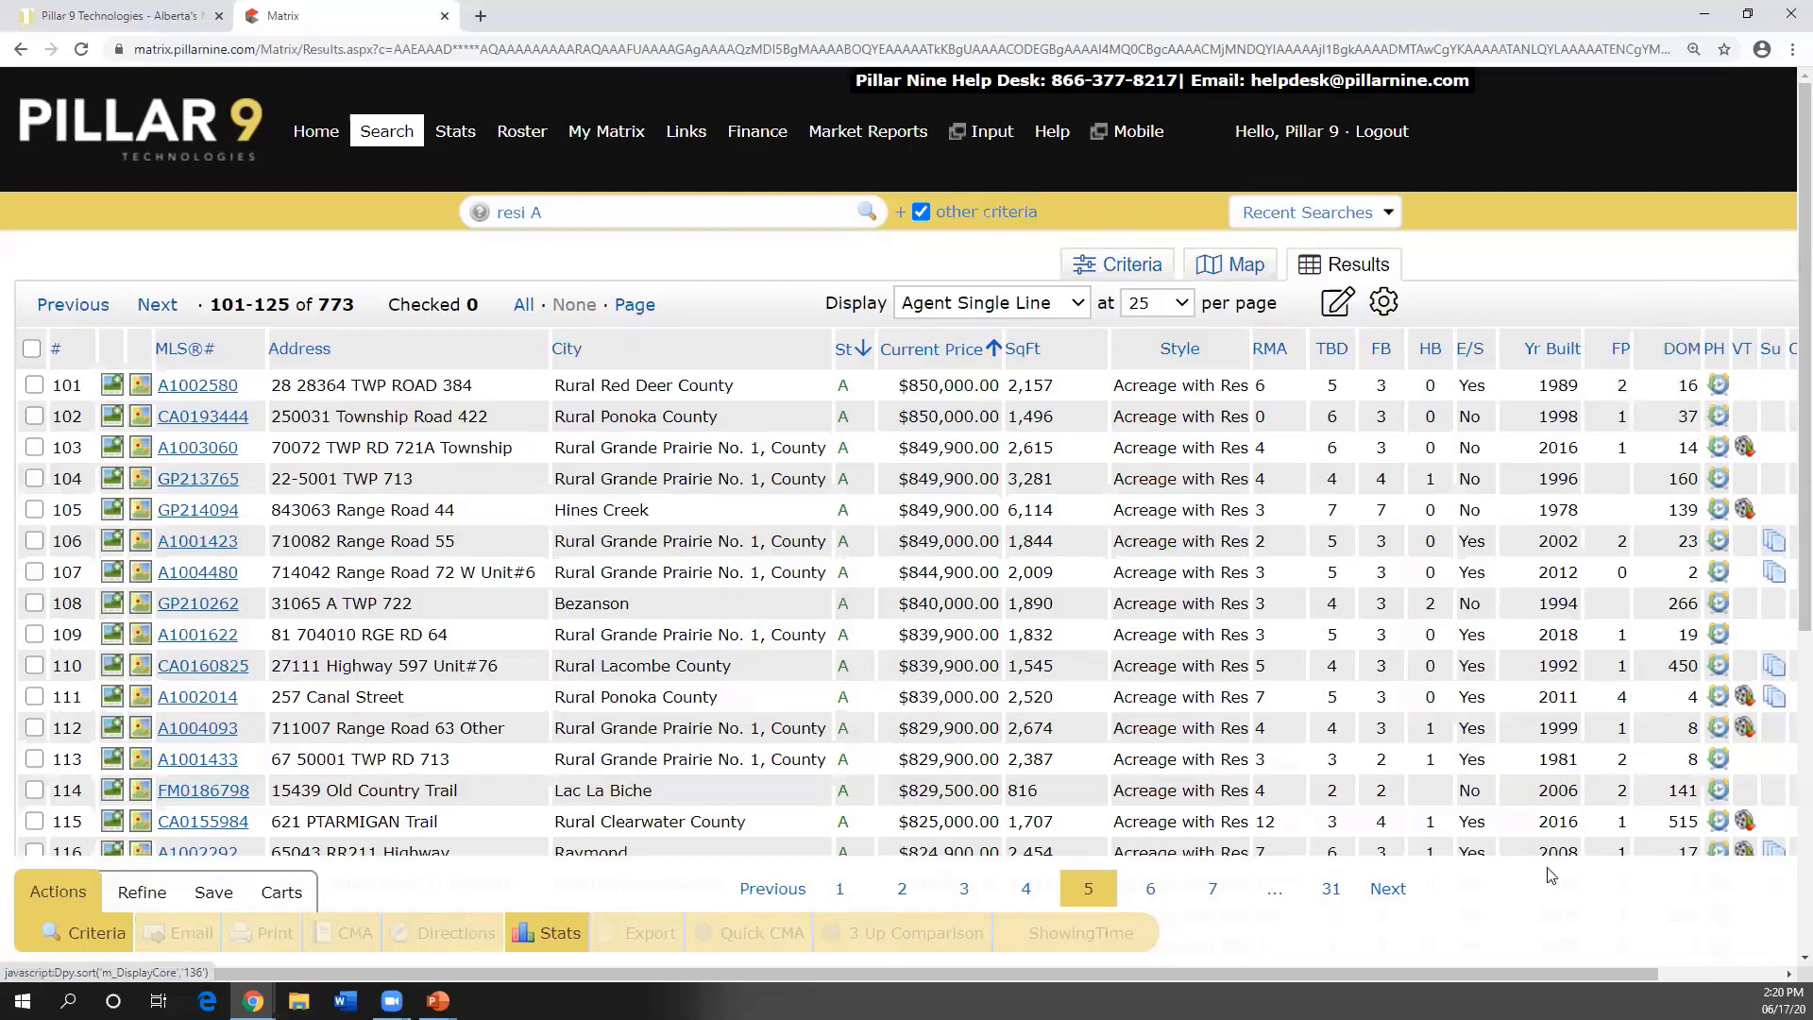
- Scroll the results grid right to show the GJ, WF and TB columns
{"action": "left_click_drag", "start_coordinate": [1562, 972], "coordinate": [1751, 972]}
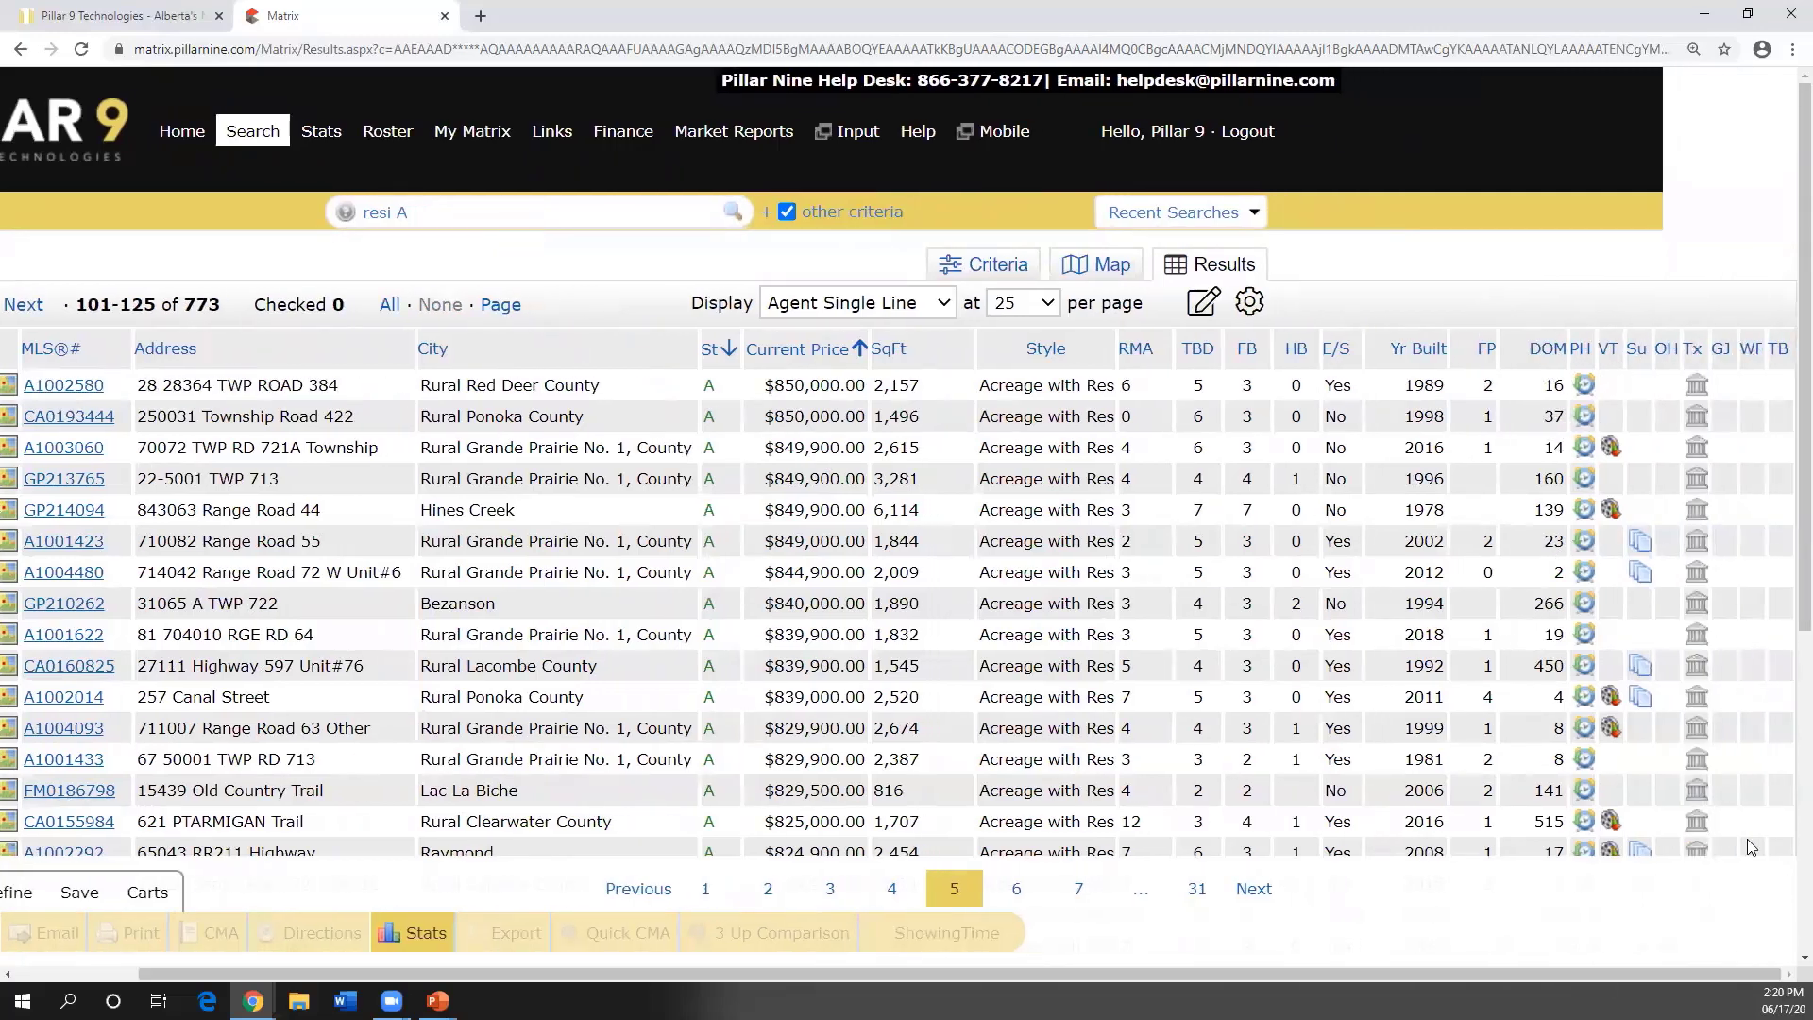
{"action": "key", "text": "ctrl"}
{"action": "key", "text": "ctrl"}
{"action": "key", "text": "ctrl"}
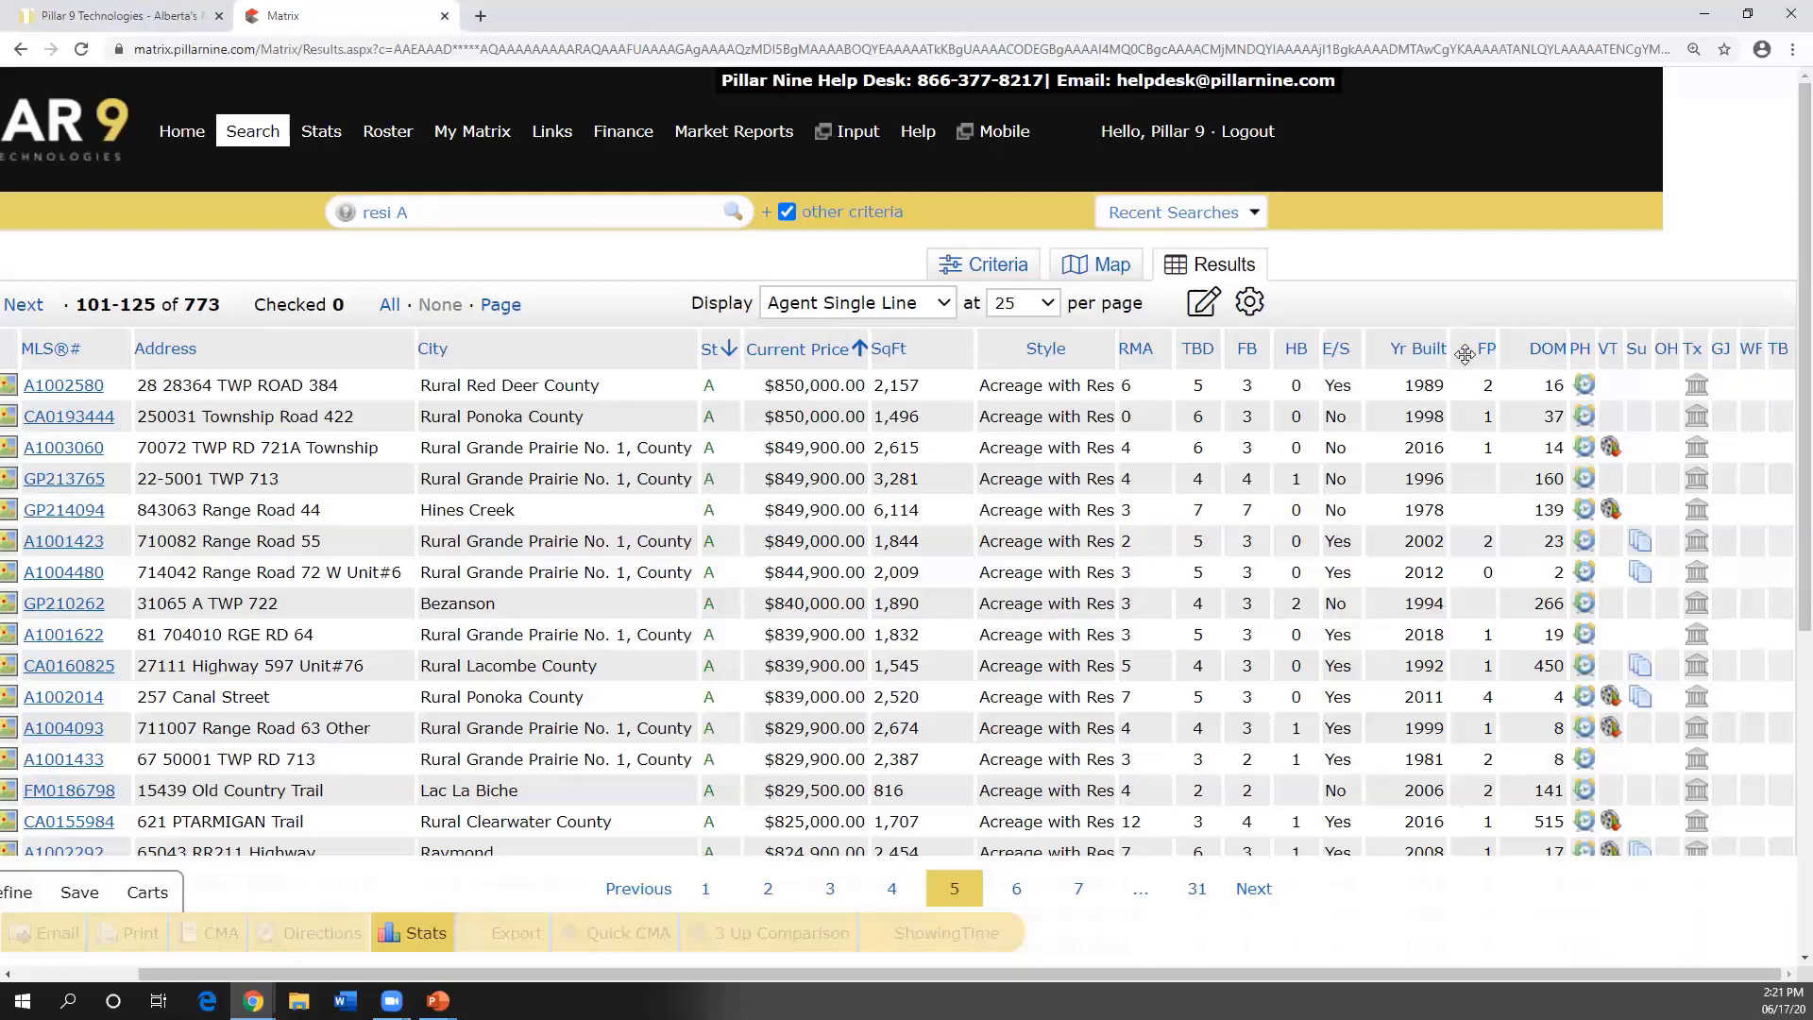
{"action": "left_click", "coordinate": [1205, 302]}
{"action": "left_click", "coordinate": [1203, 311]}
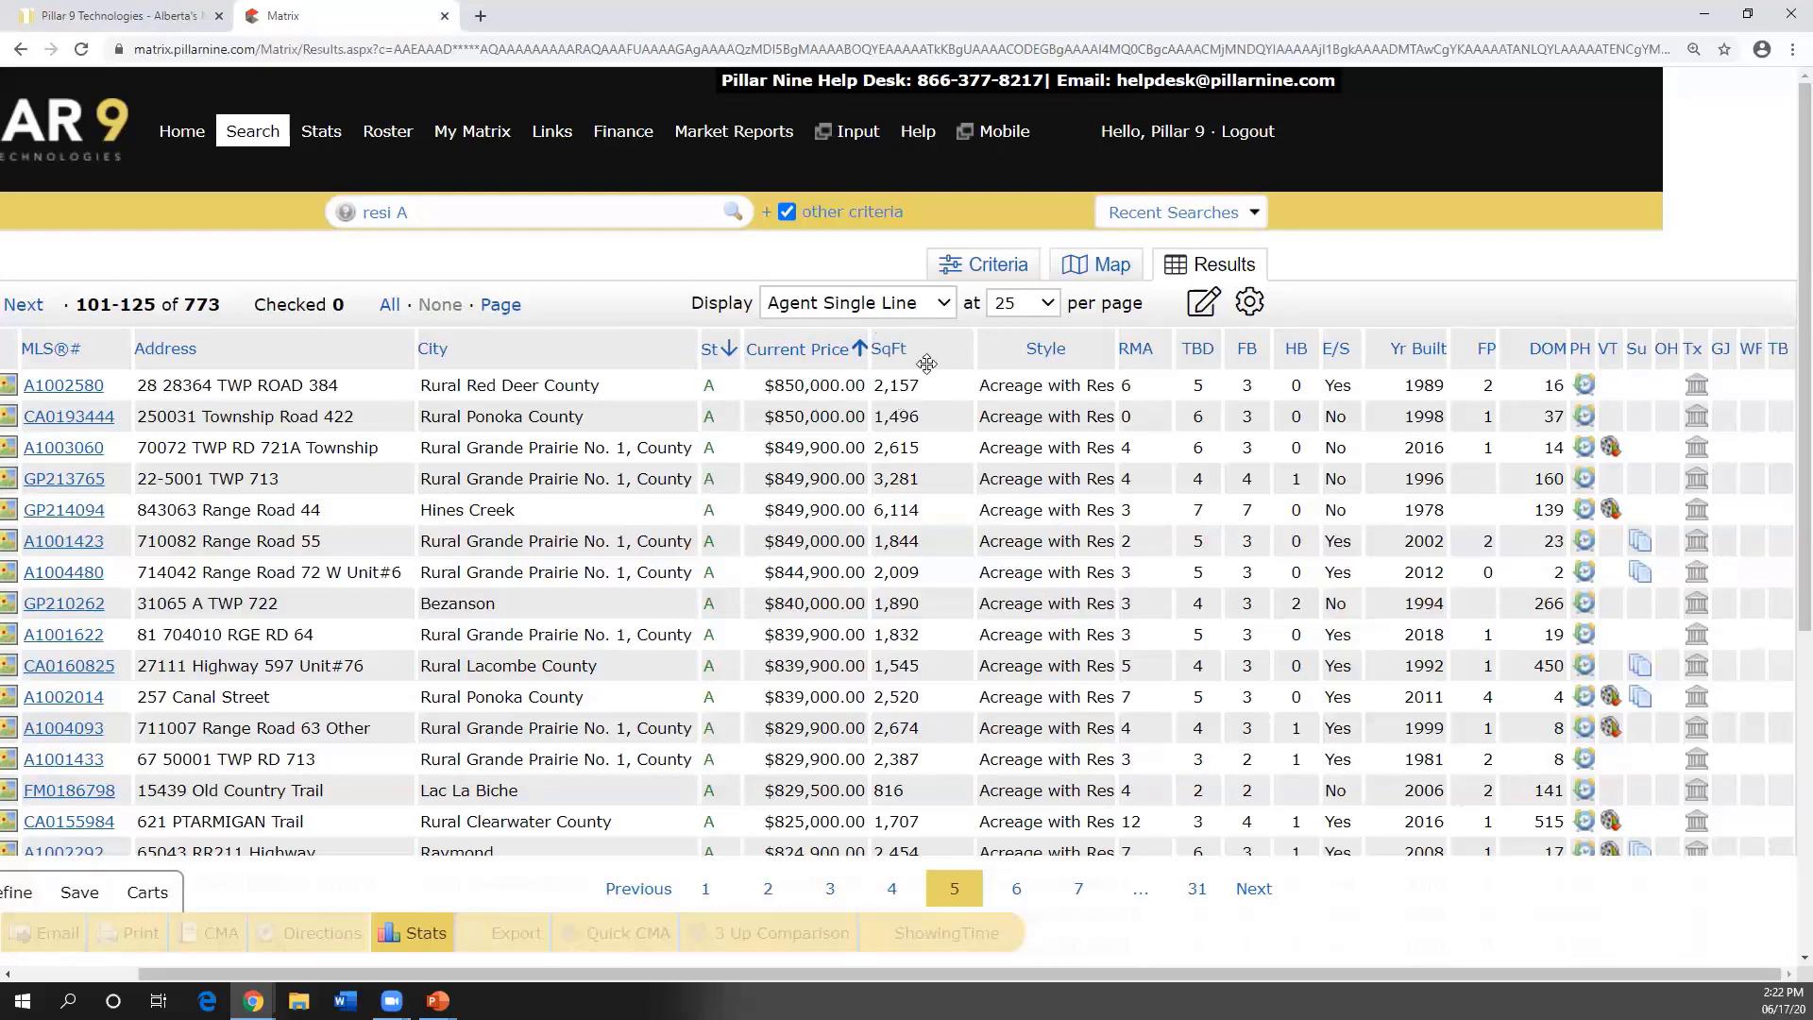
- Place Current Price before the St column and save this display as the Search starting default
{"action": "left_click_drag", "start_coordinate": [764, 358], "coordinate": [443, 359]}
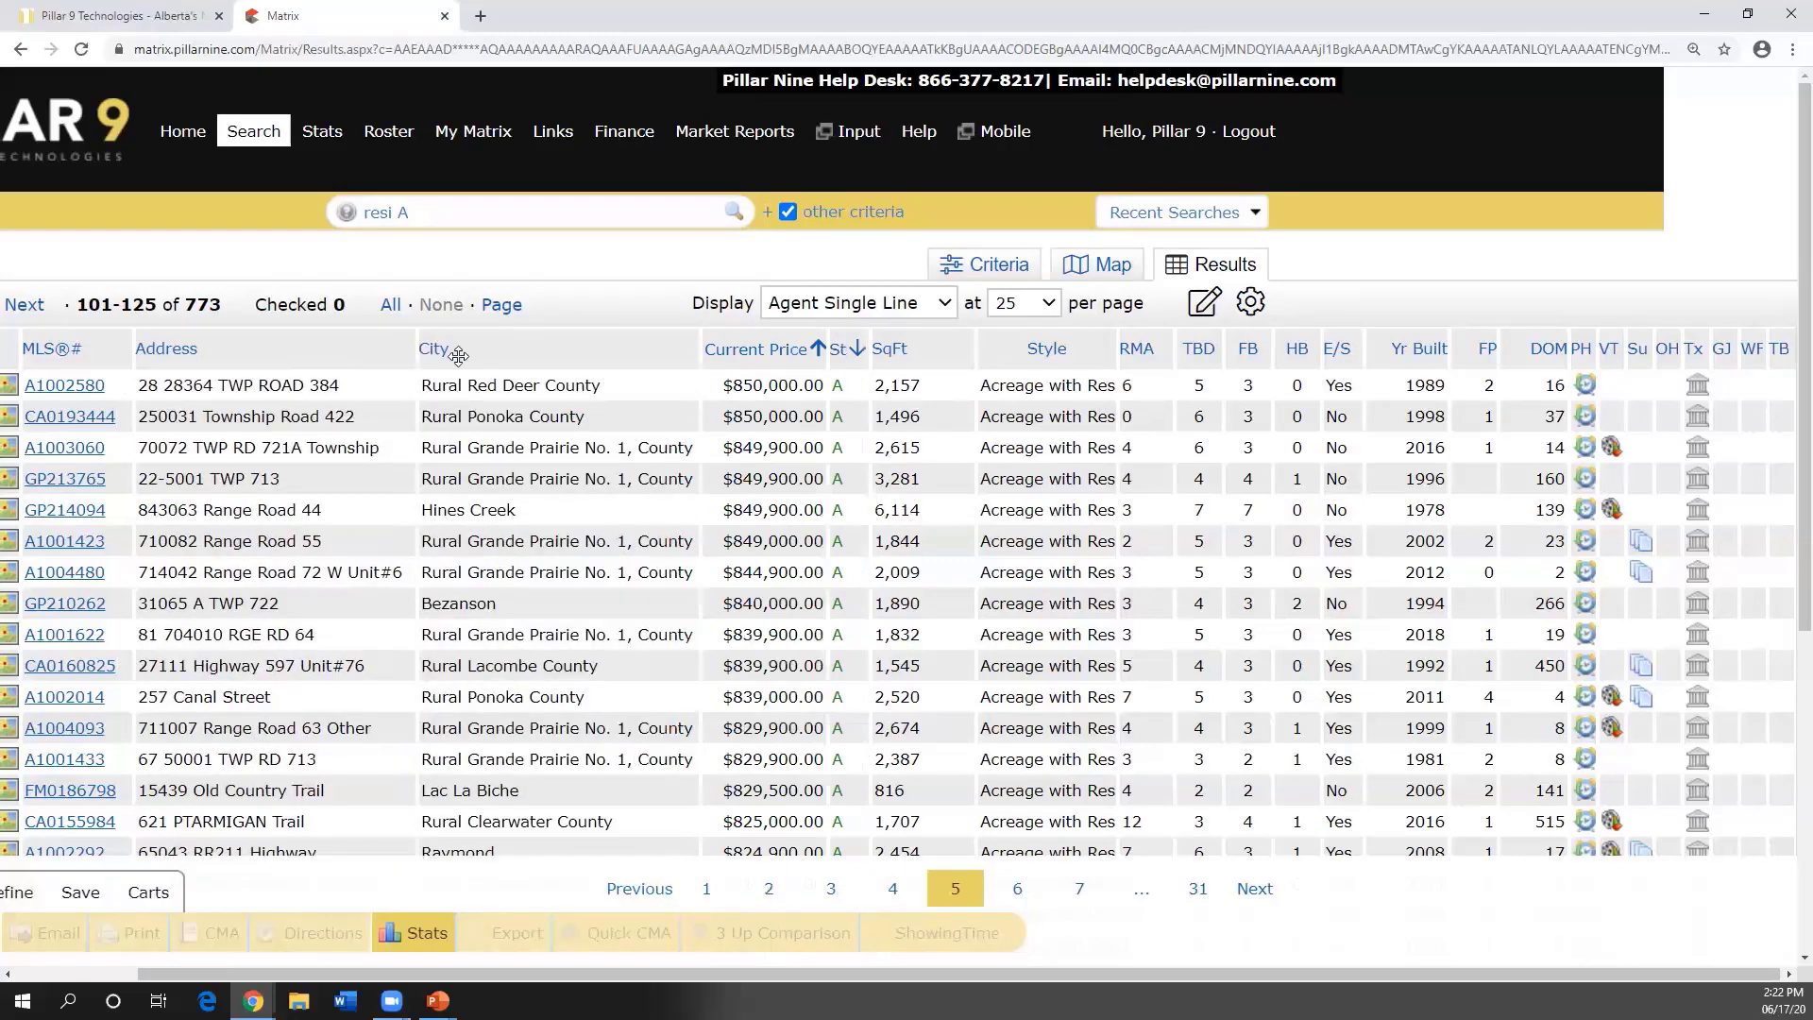
{"action": "left_click", "coordinate": [538, 338]}
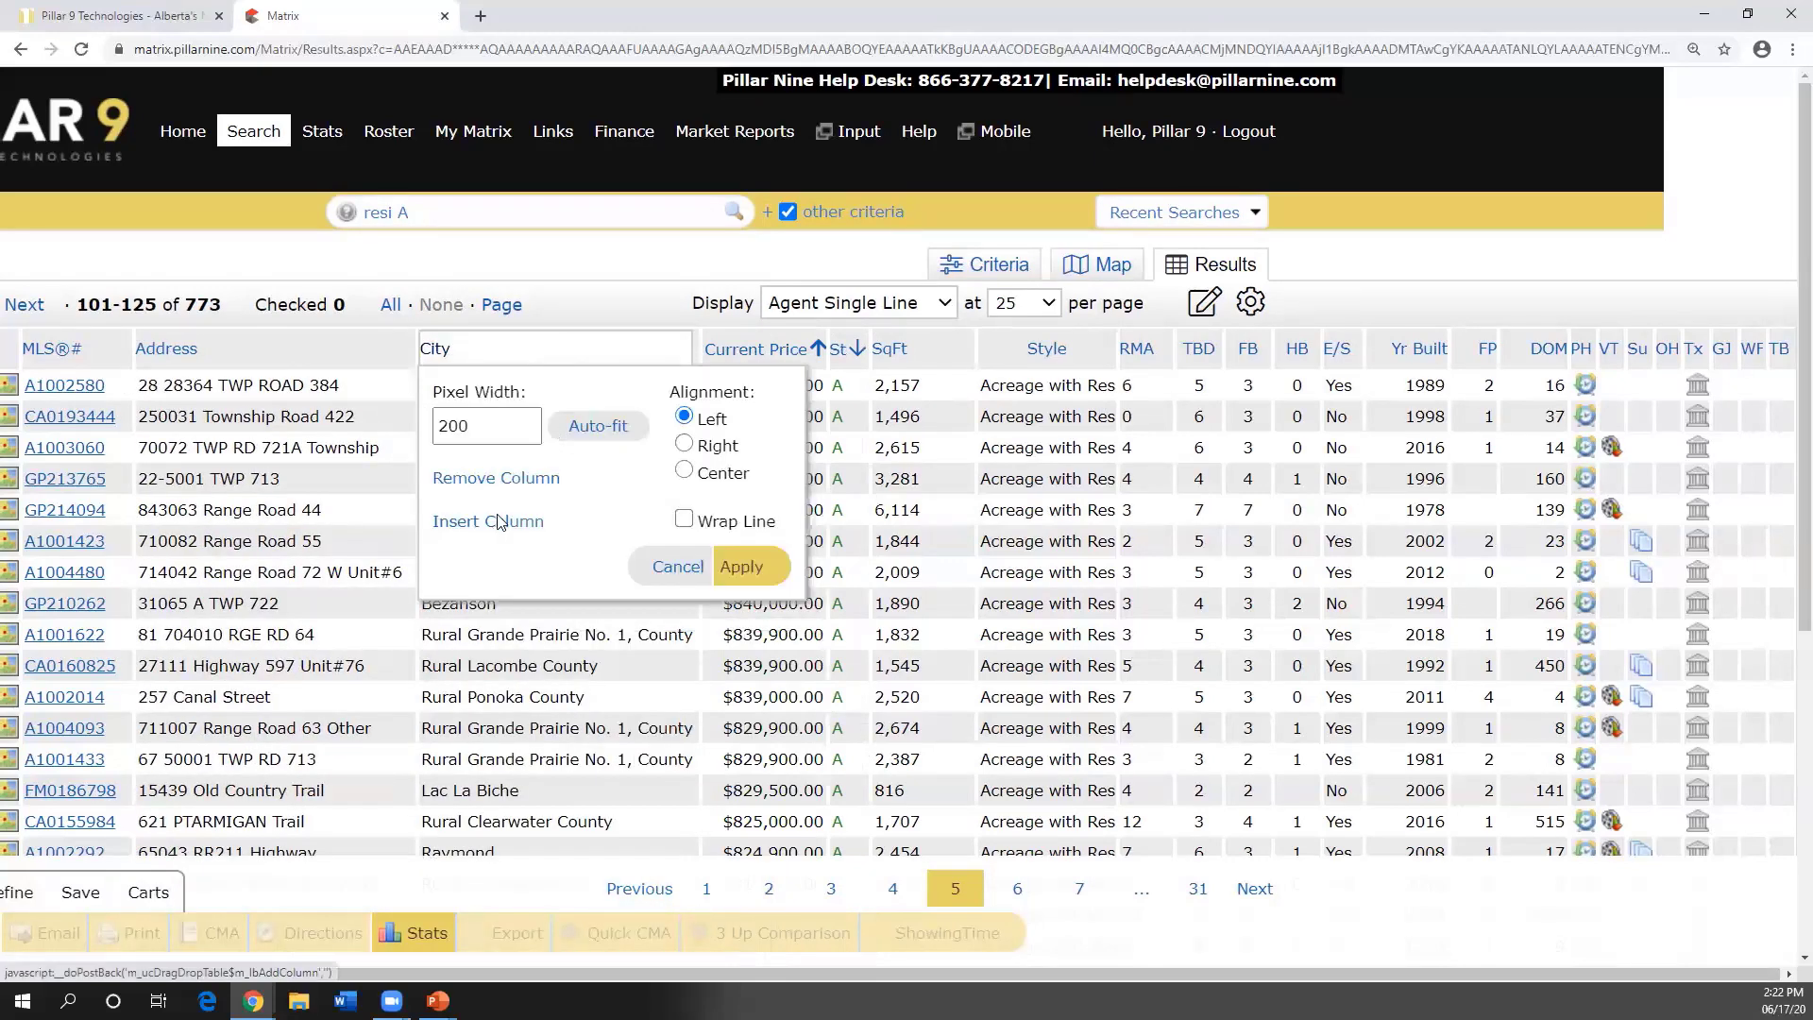
{"action": "left_click", "coordinate": [682, 568]}
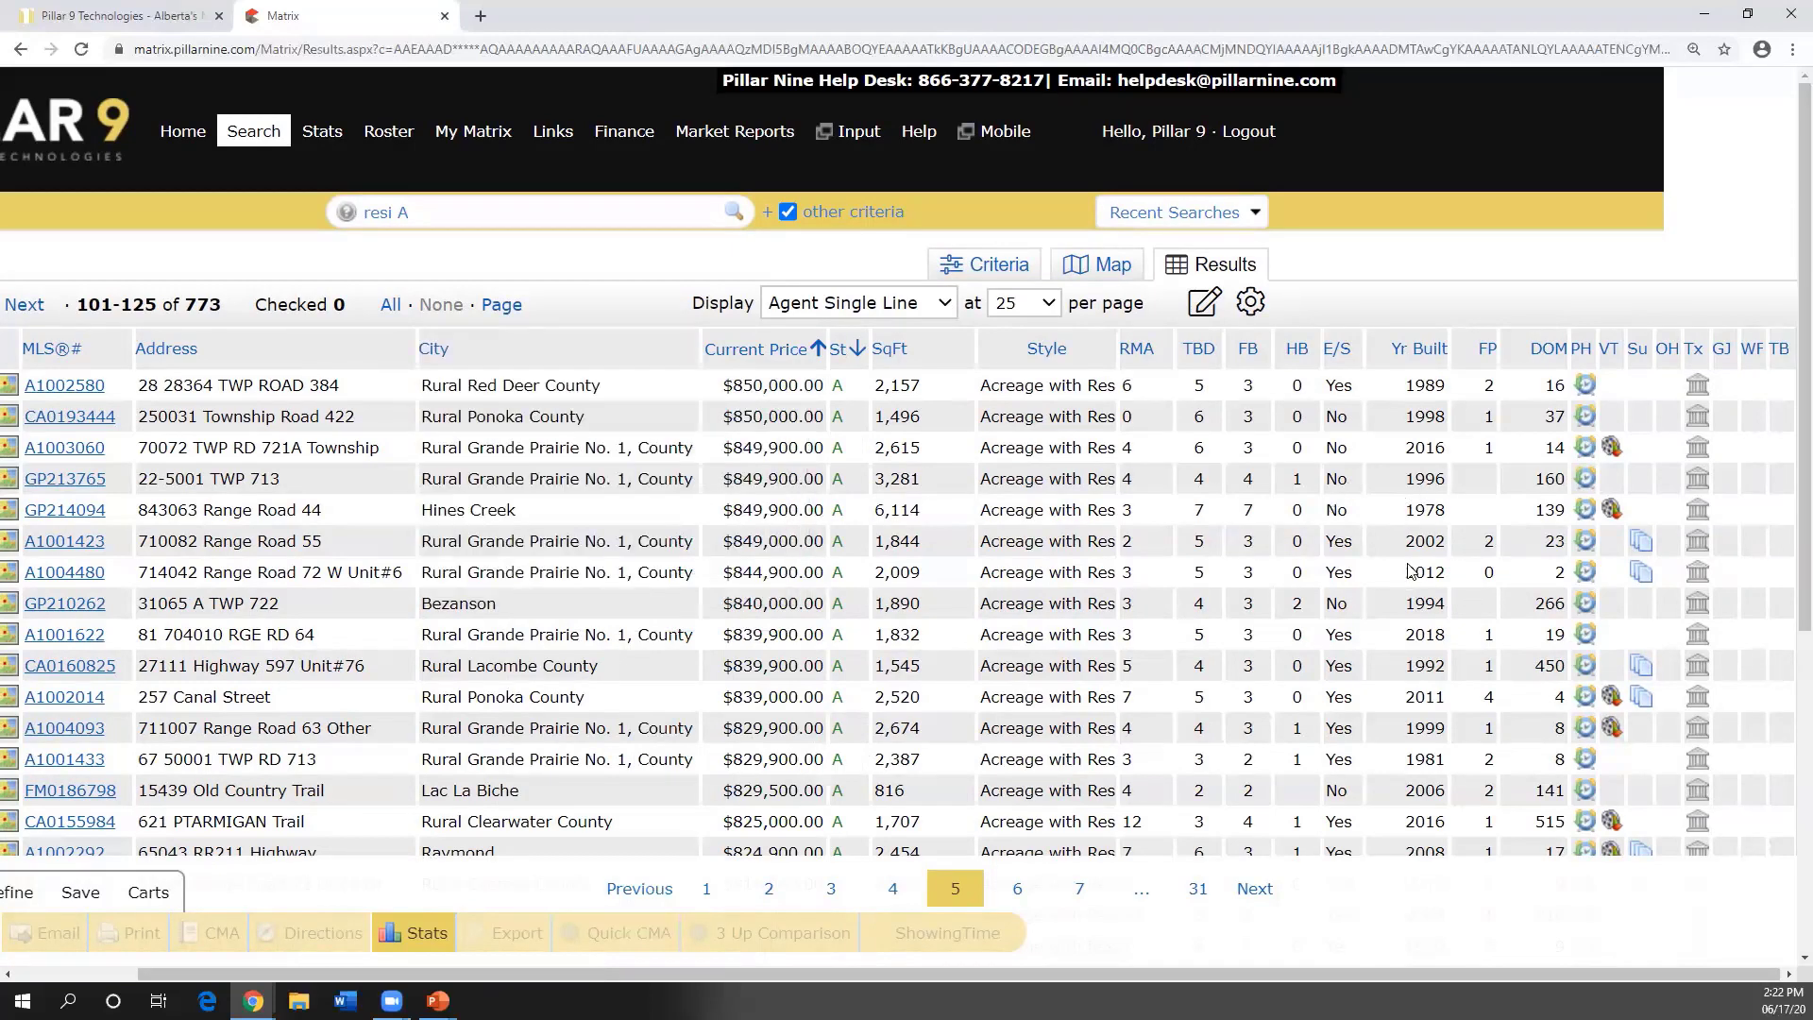
{"action": "left_click", "coordinate": [1252, 315]}
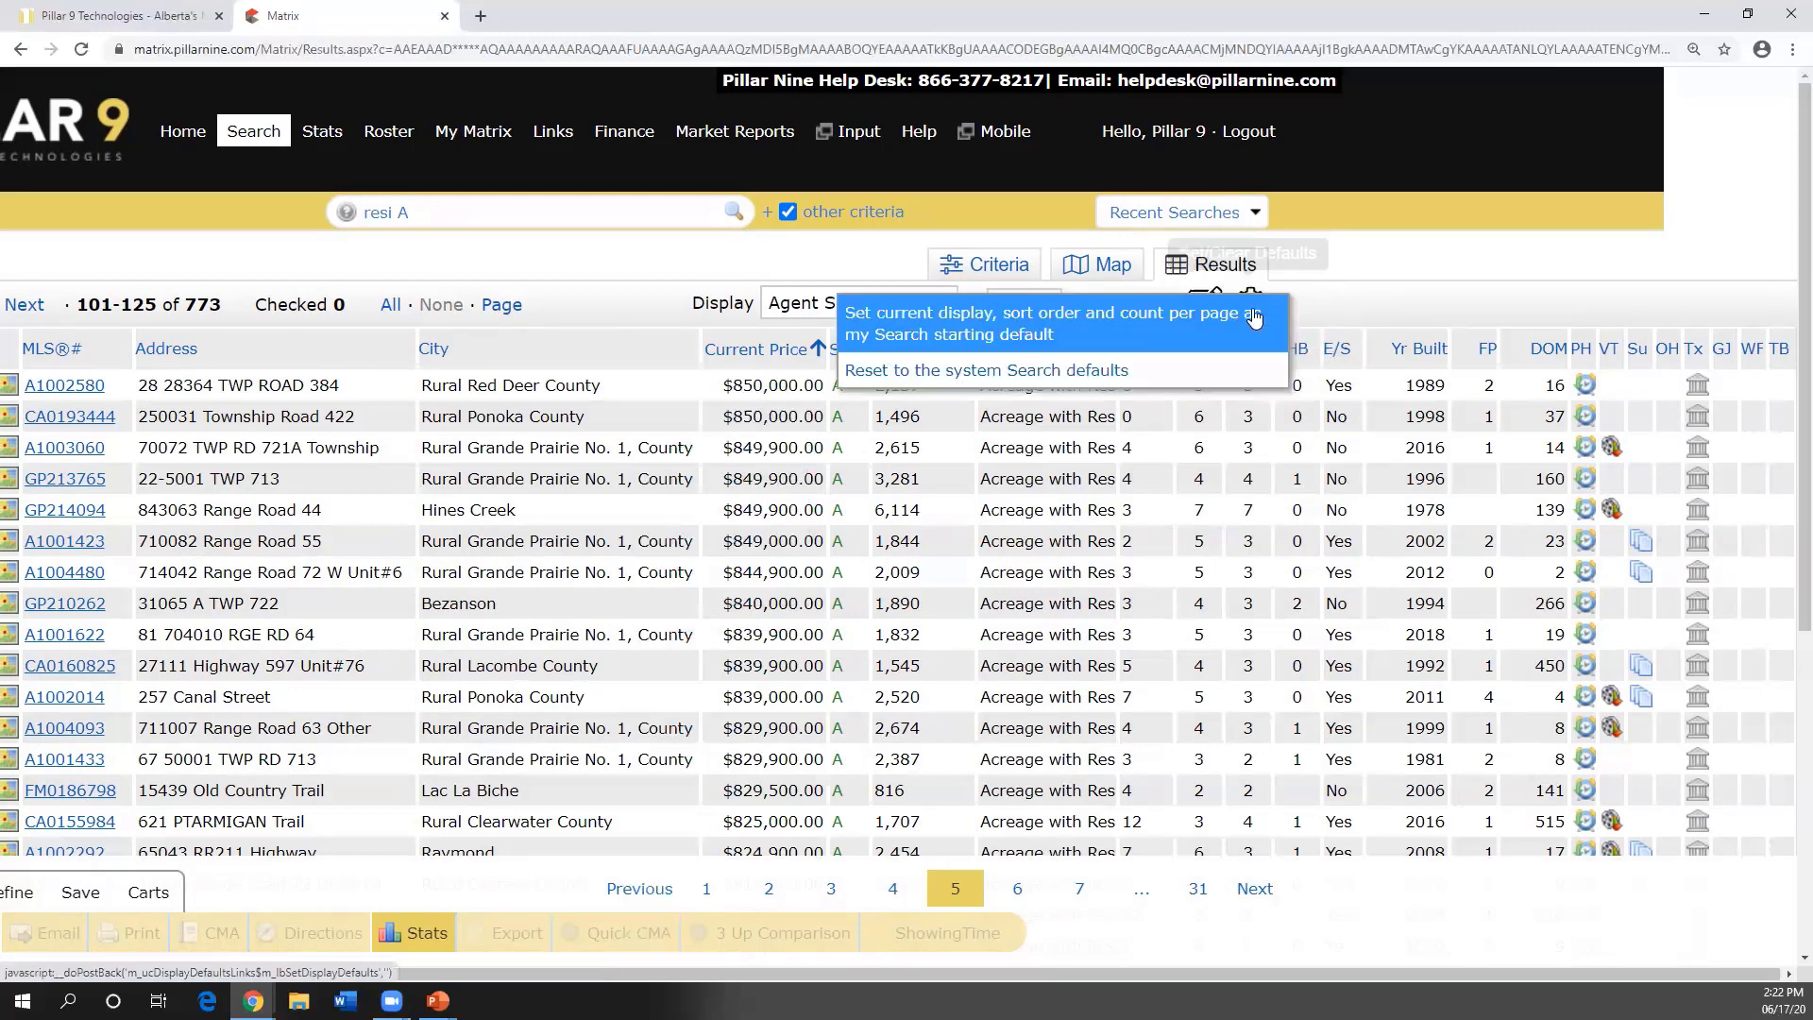
{"action": "left_click", "coordinate": [1069, 333]}
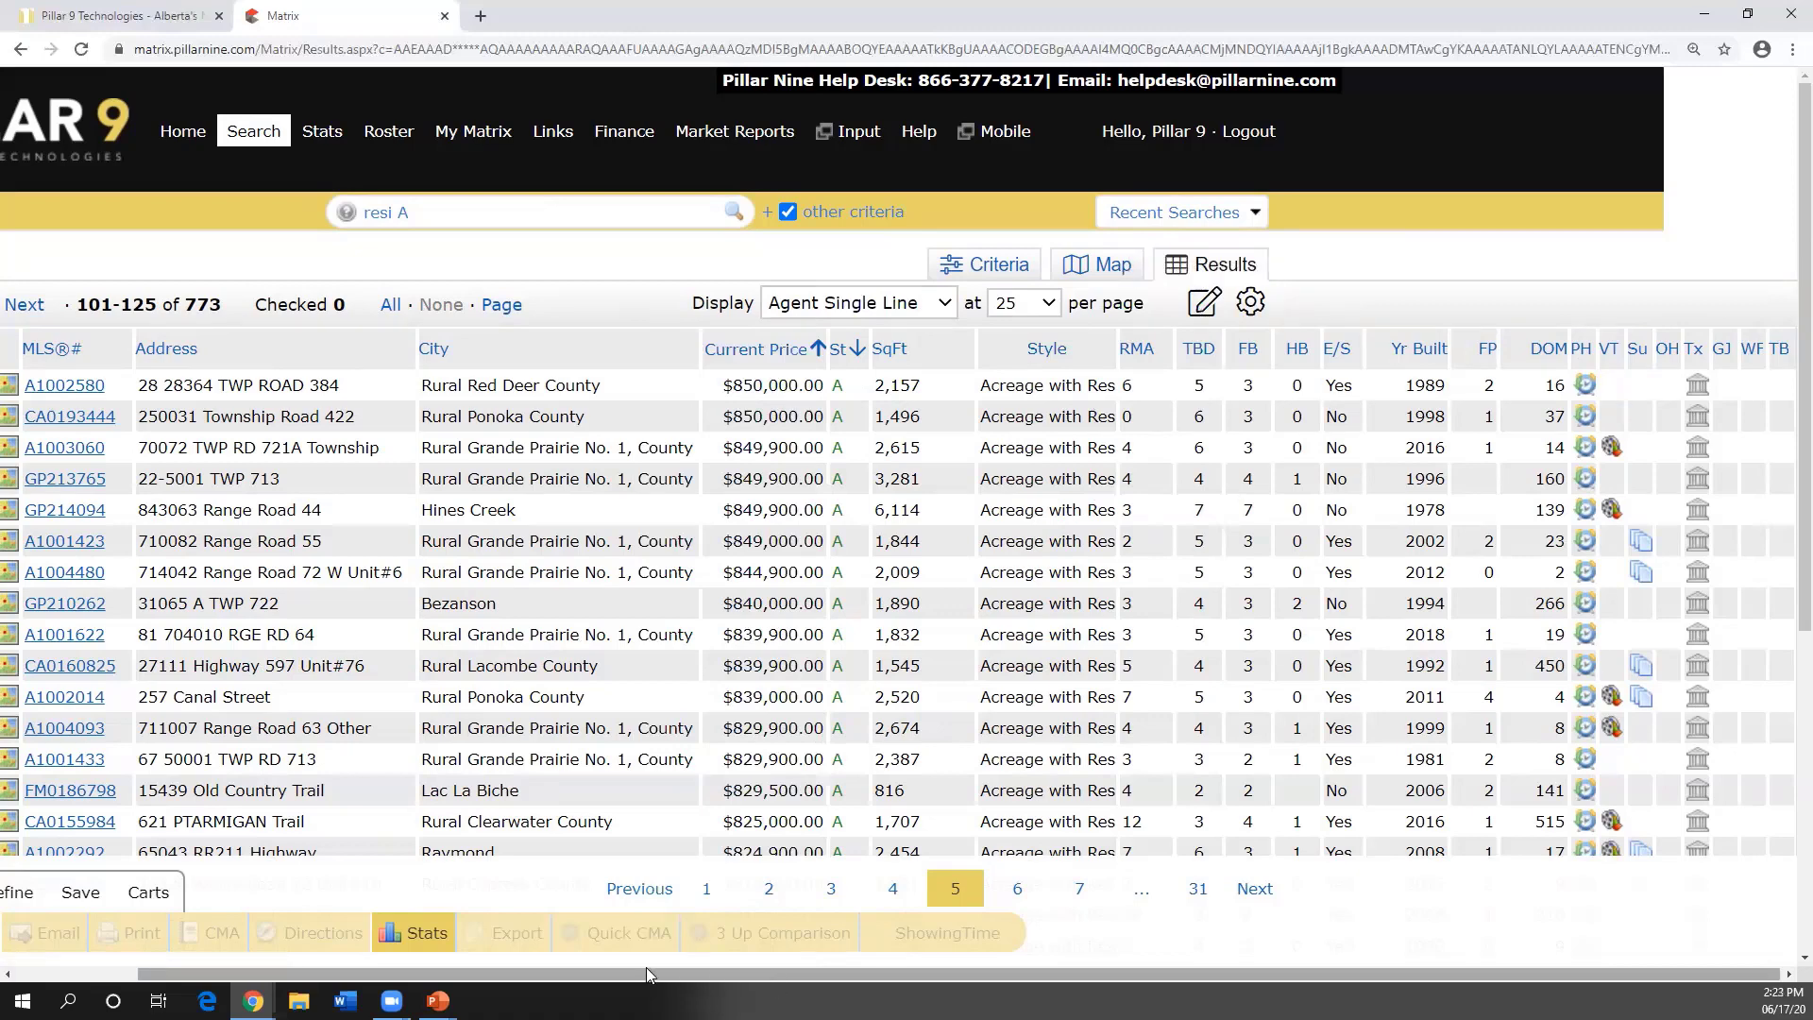
- Open the full detail view of listing A1002580 from the results grid
{"action": "left_click_drag", "start_coordinate": [644, 971], "coordinate": [404, 958]}
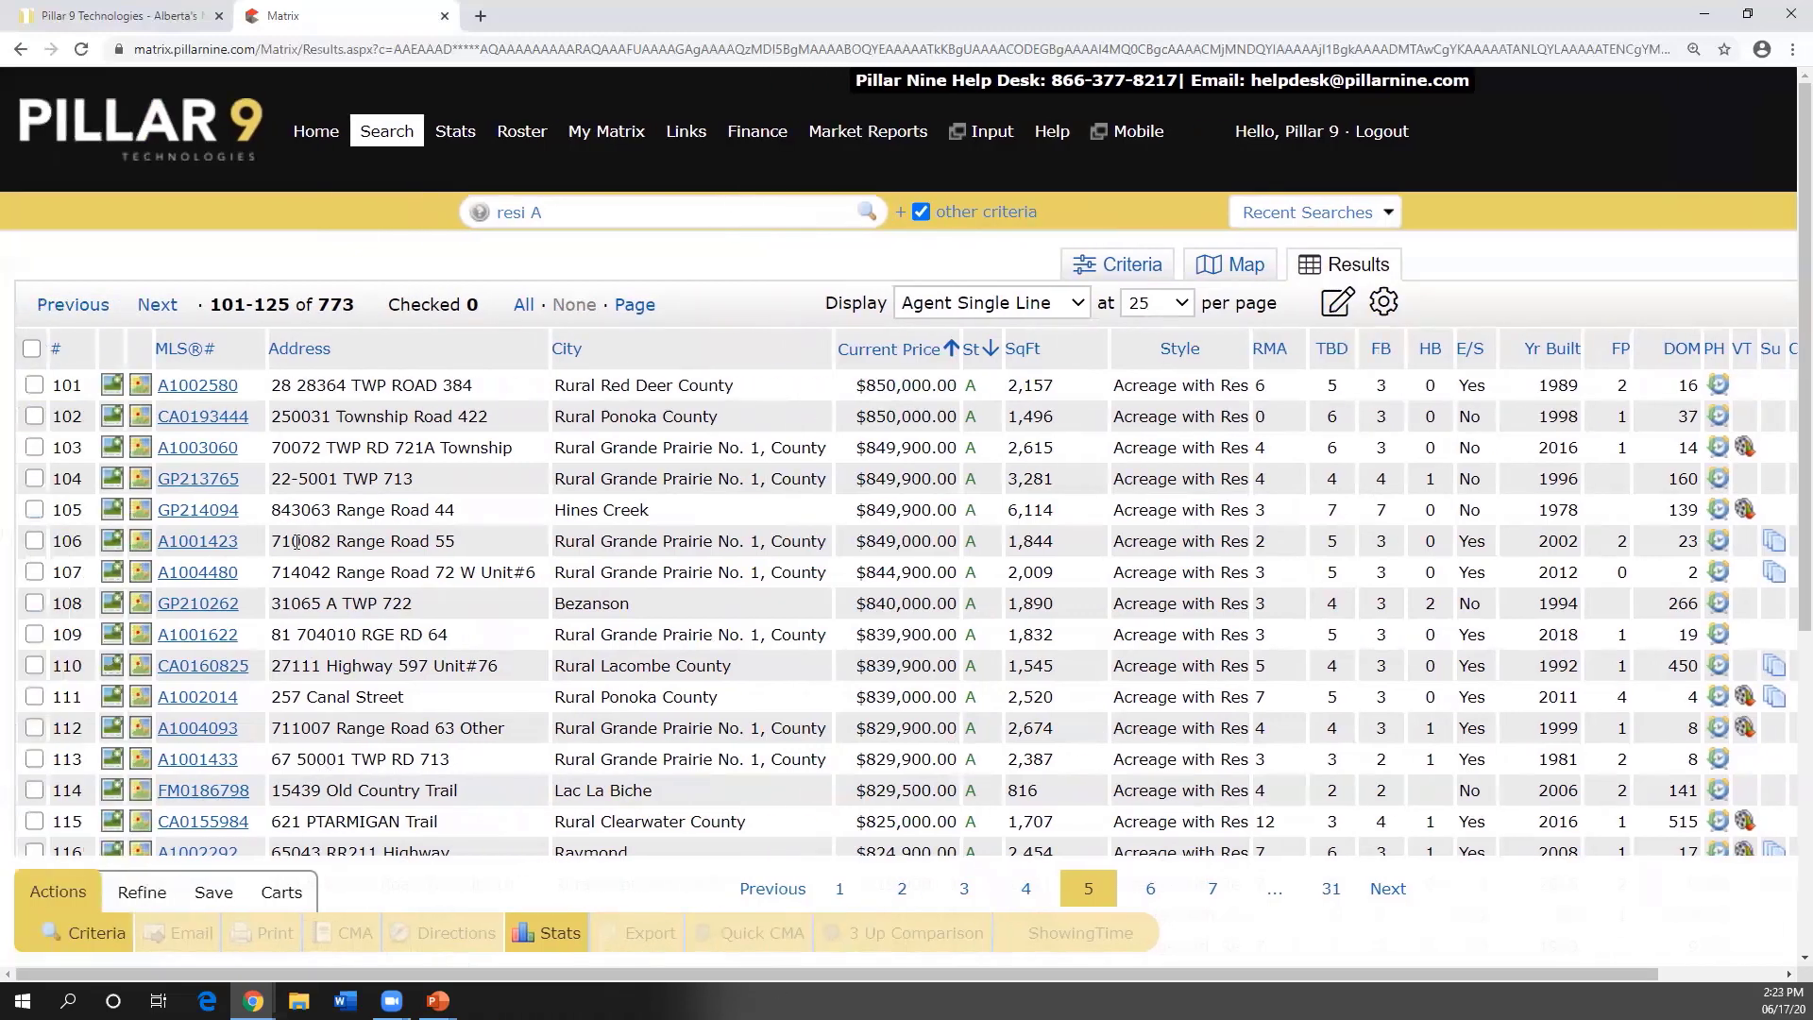
{"action": "left_click", "coordinate": [200, 386]}
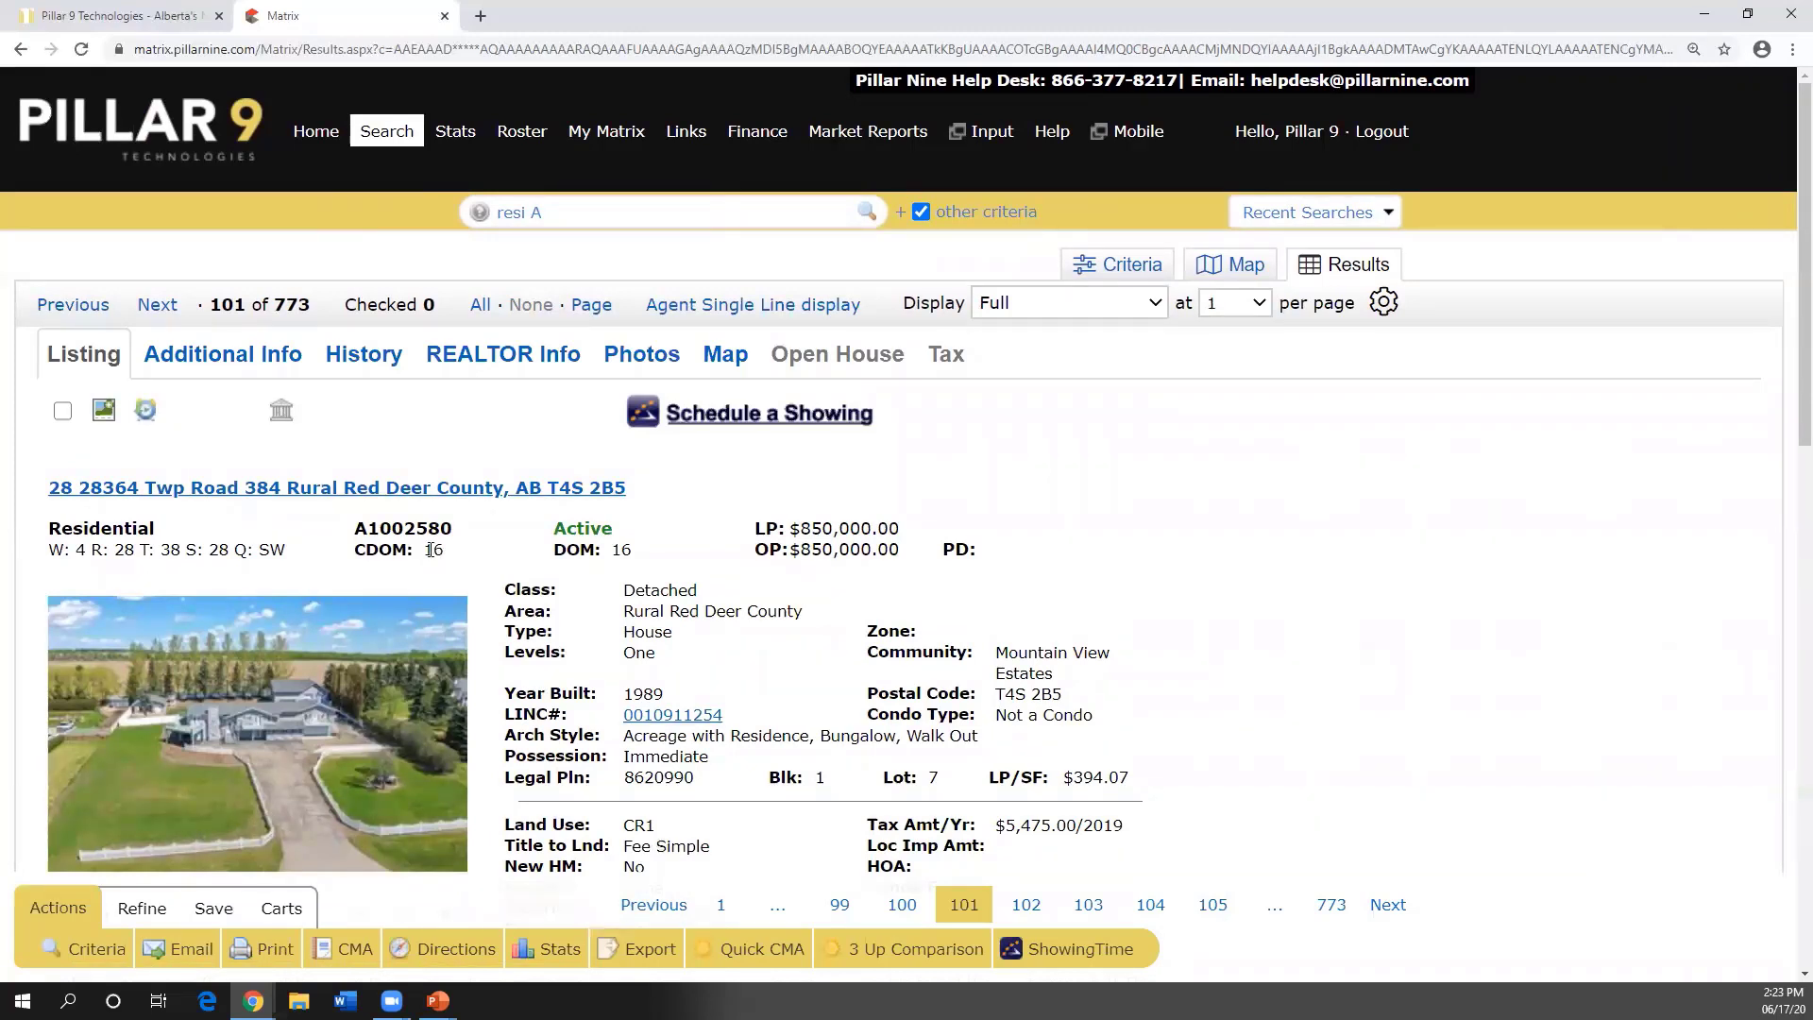
{"action": "left_click", "coordinate": [228, 359]}
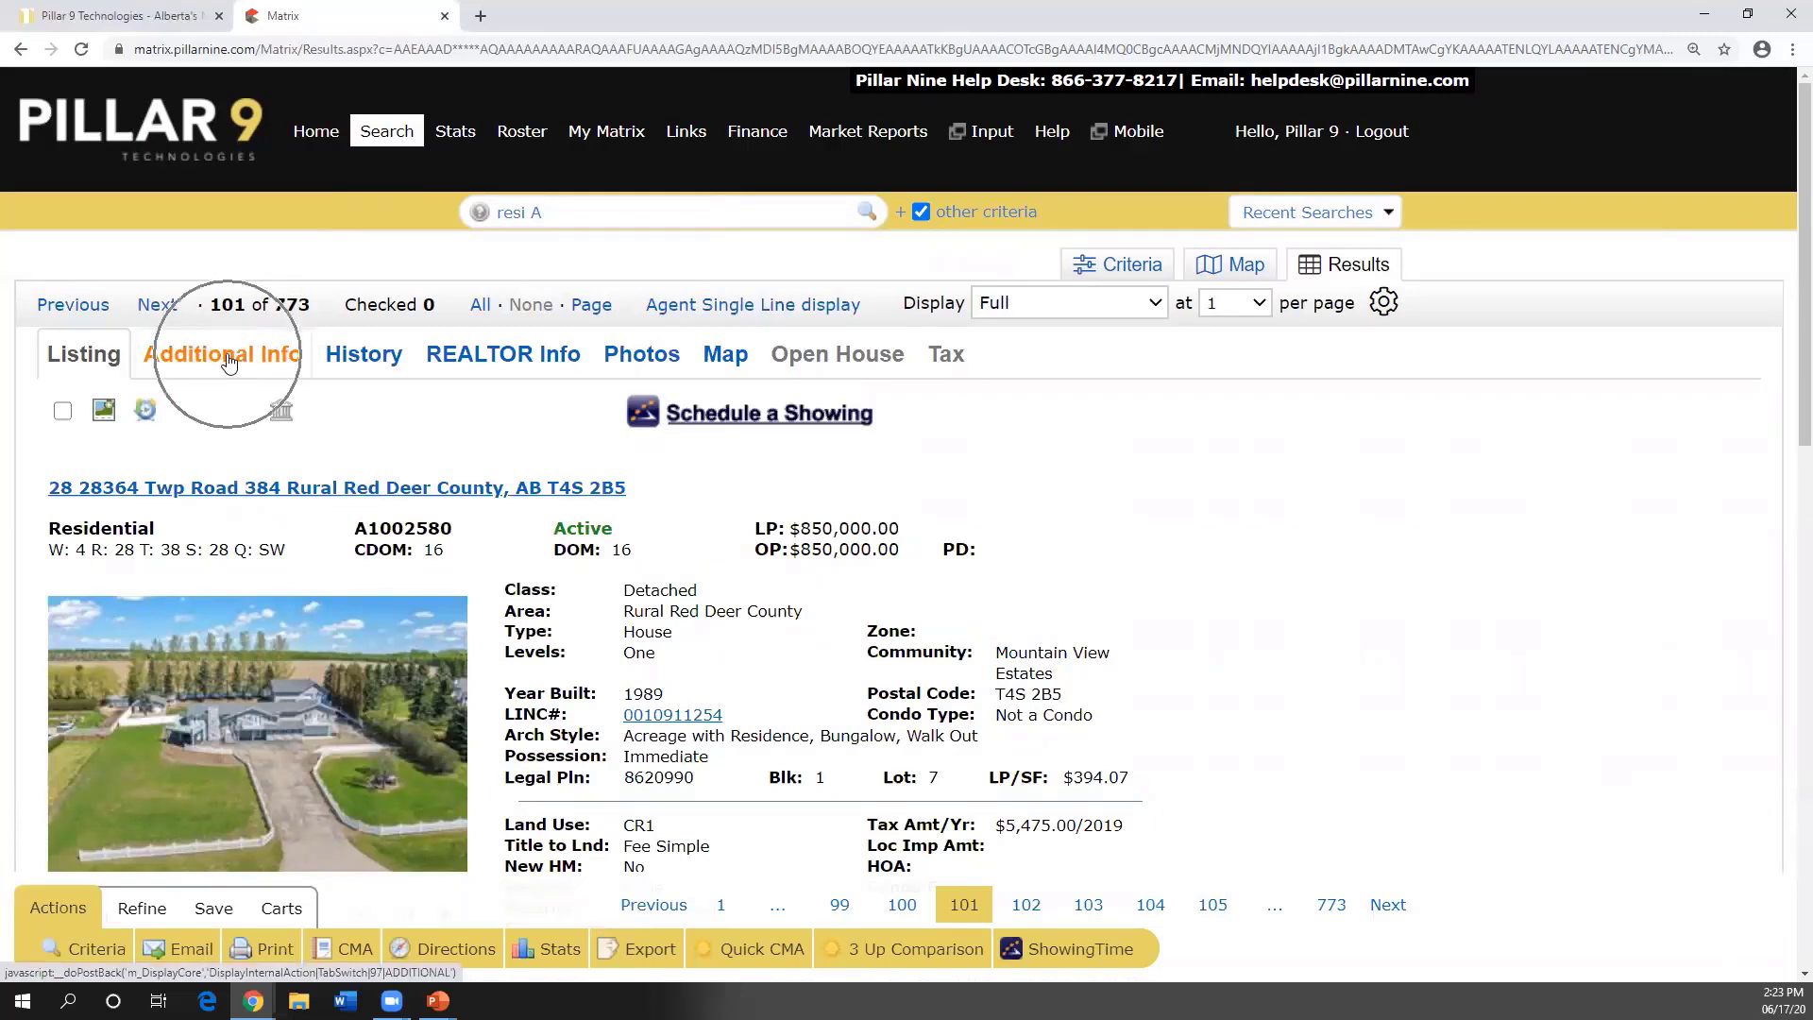
{"action": "left_click", "coordinate": [228, 359]}
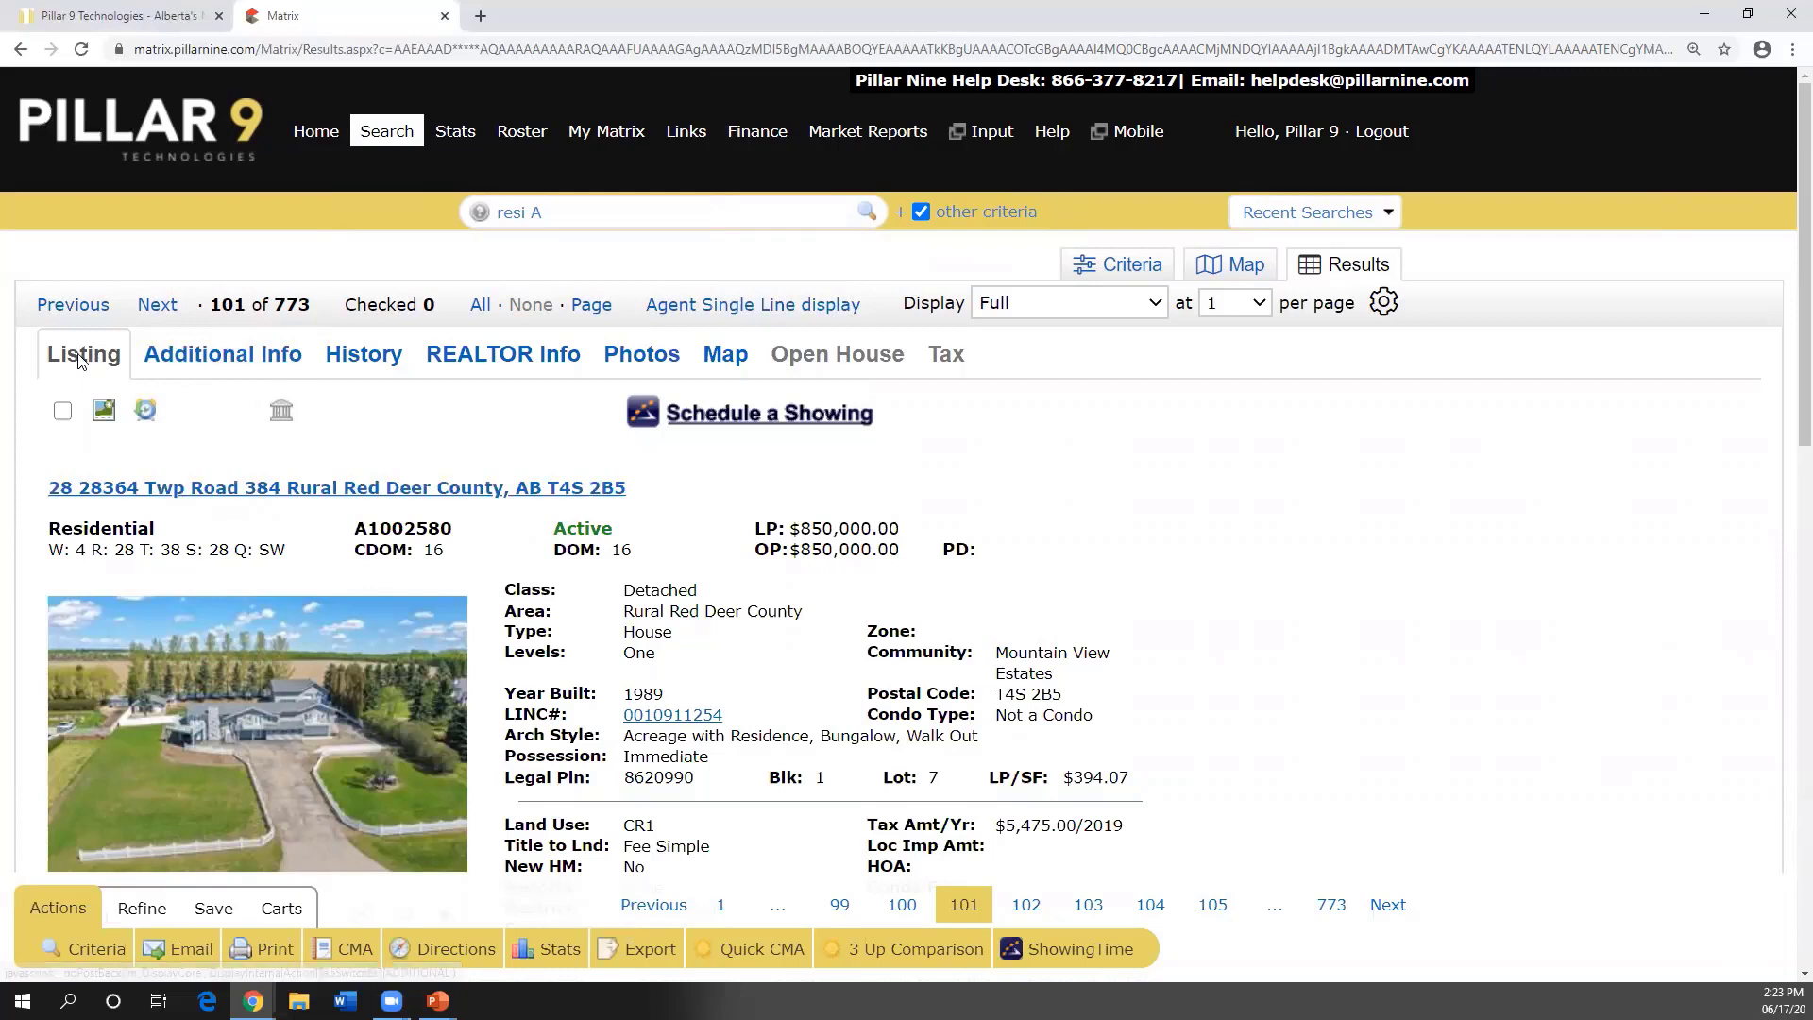
{"action": "left_click", "coordinate": [214, 358]}
{"action": "left_click", "coordinate": [371, 361]}
{"action": "left_click", "coordinate": [478, 358]}
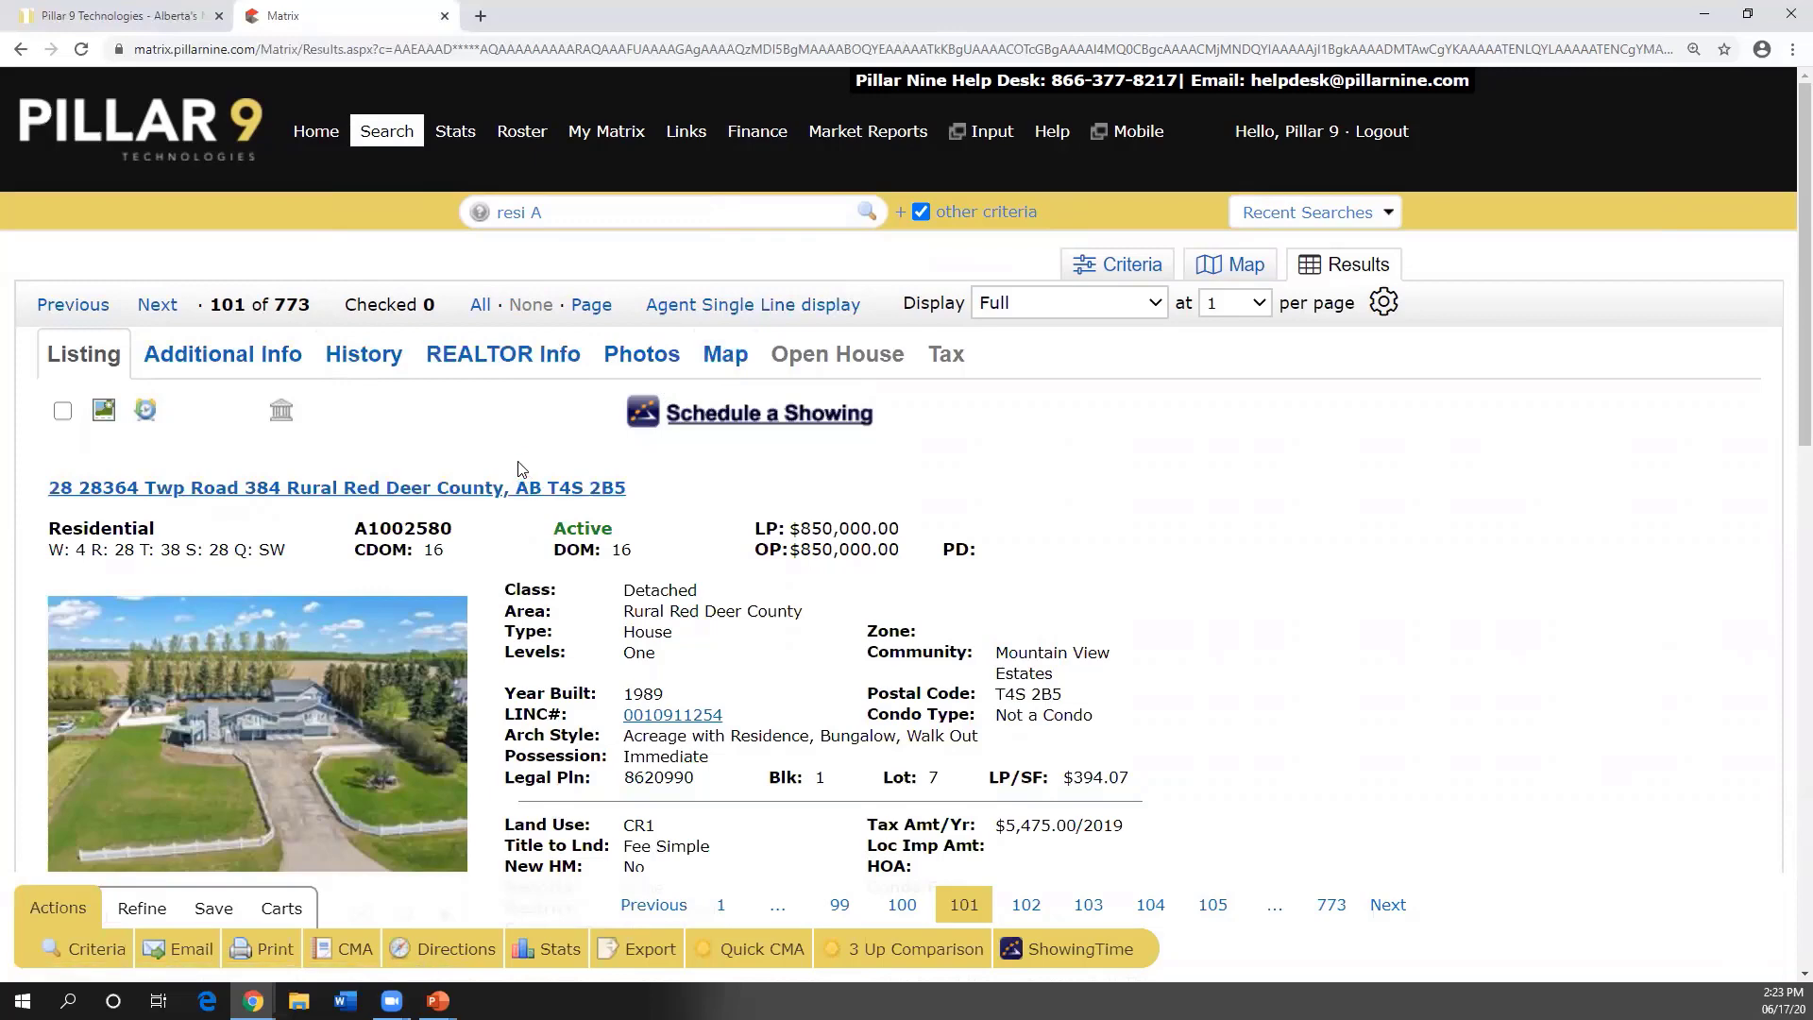
- Scroll through the Rural Red Deer County acreage's full details and back to the top
{"action": "scroll", "coordinate": [478, 441], "scroll_direction": "down", "scroll_amount": 1}
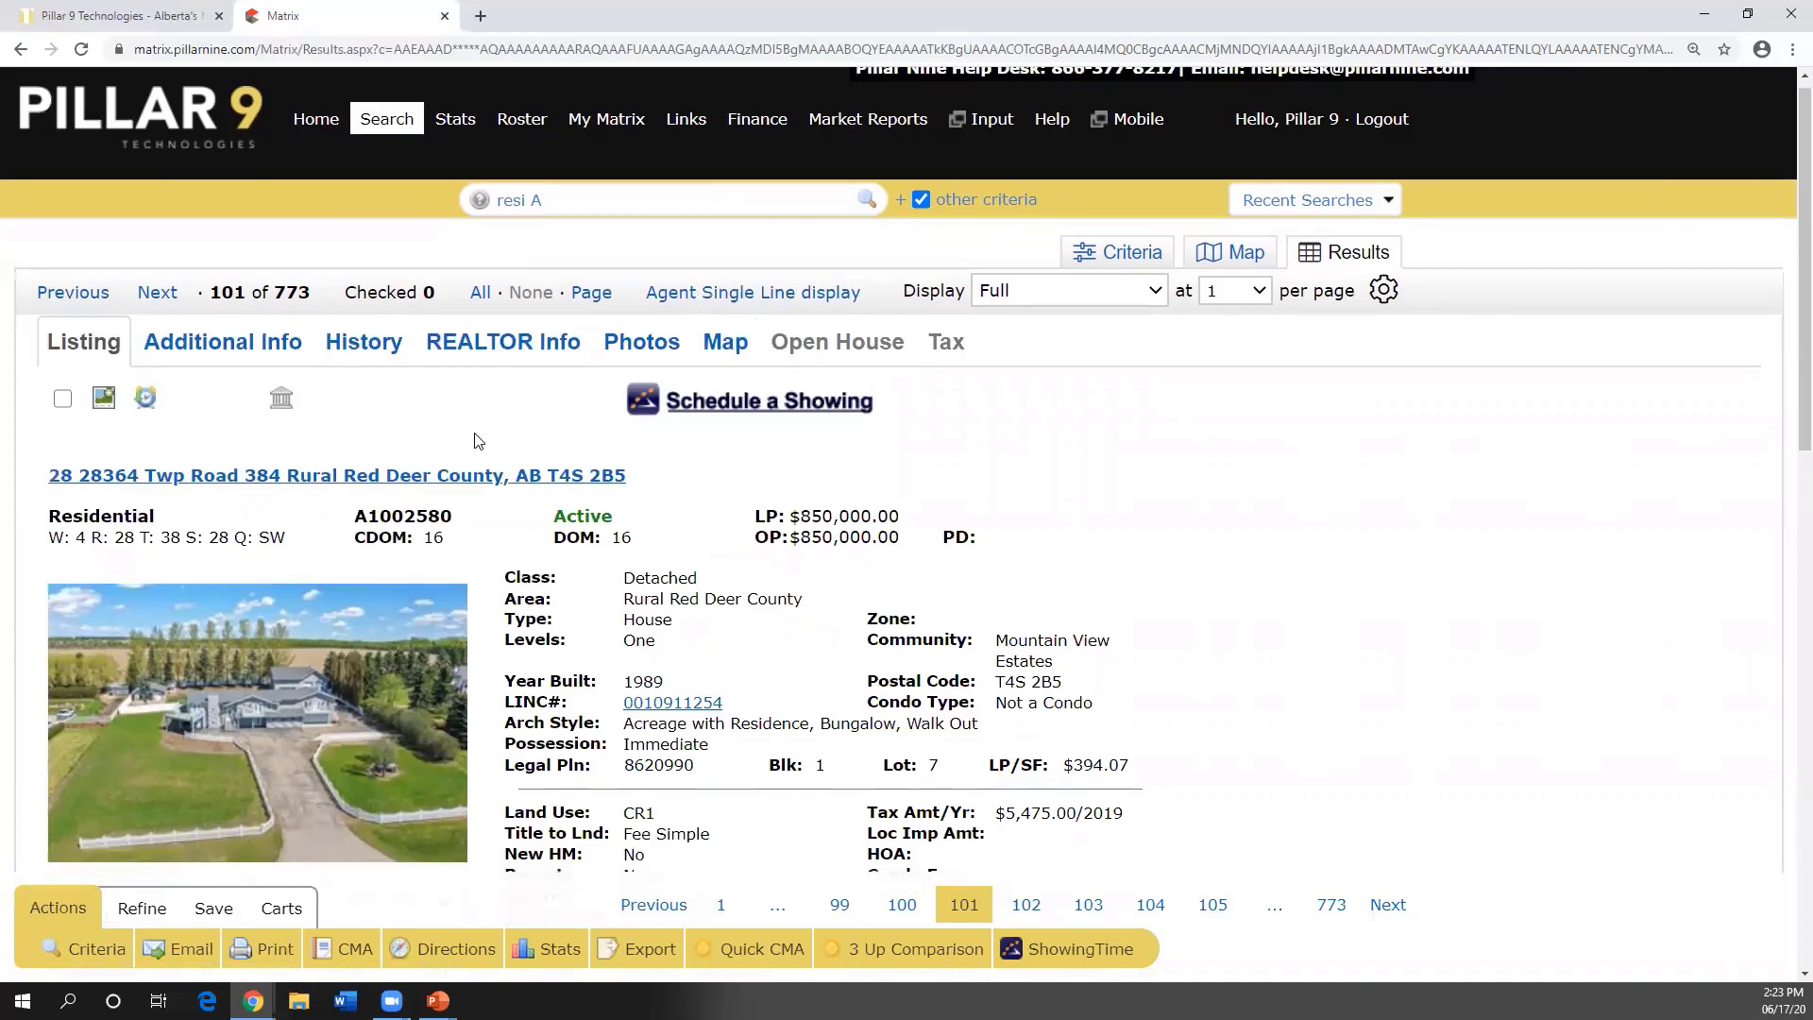
{"action": "scroll", "coordinate": [478, 441], "scroll_direction": "down", "scroll_amount": 2}
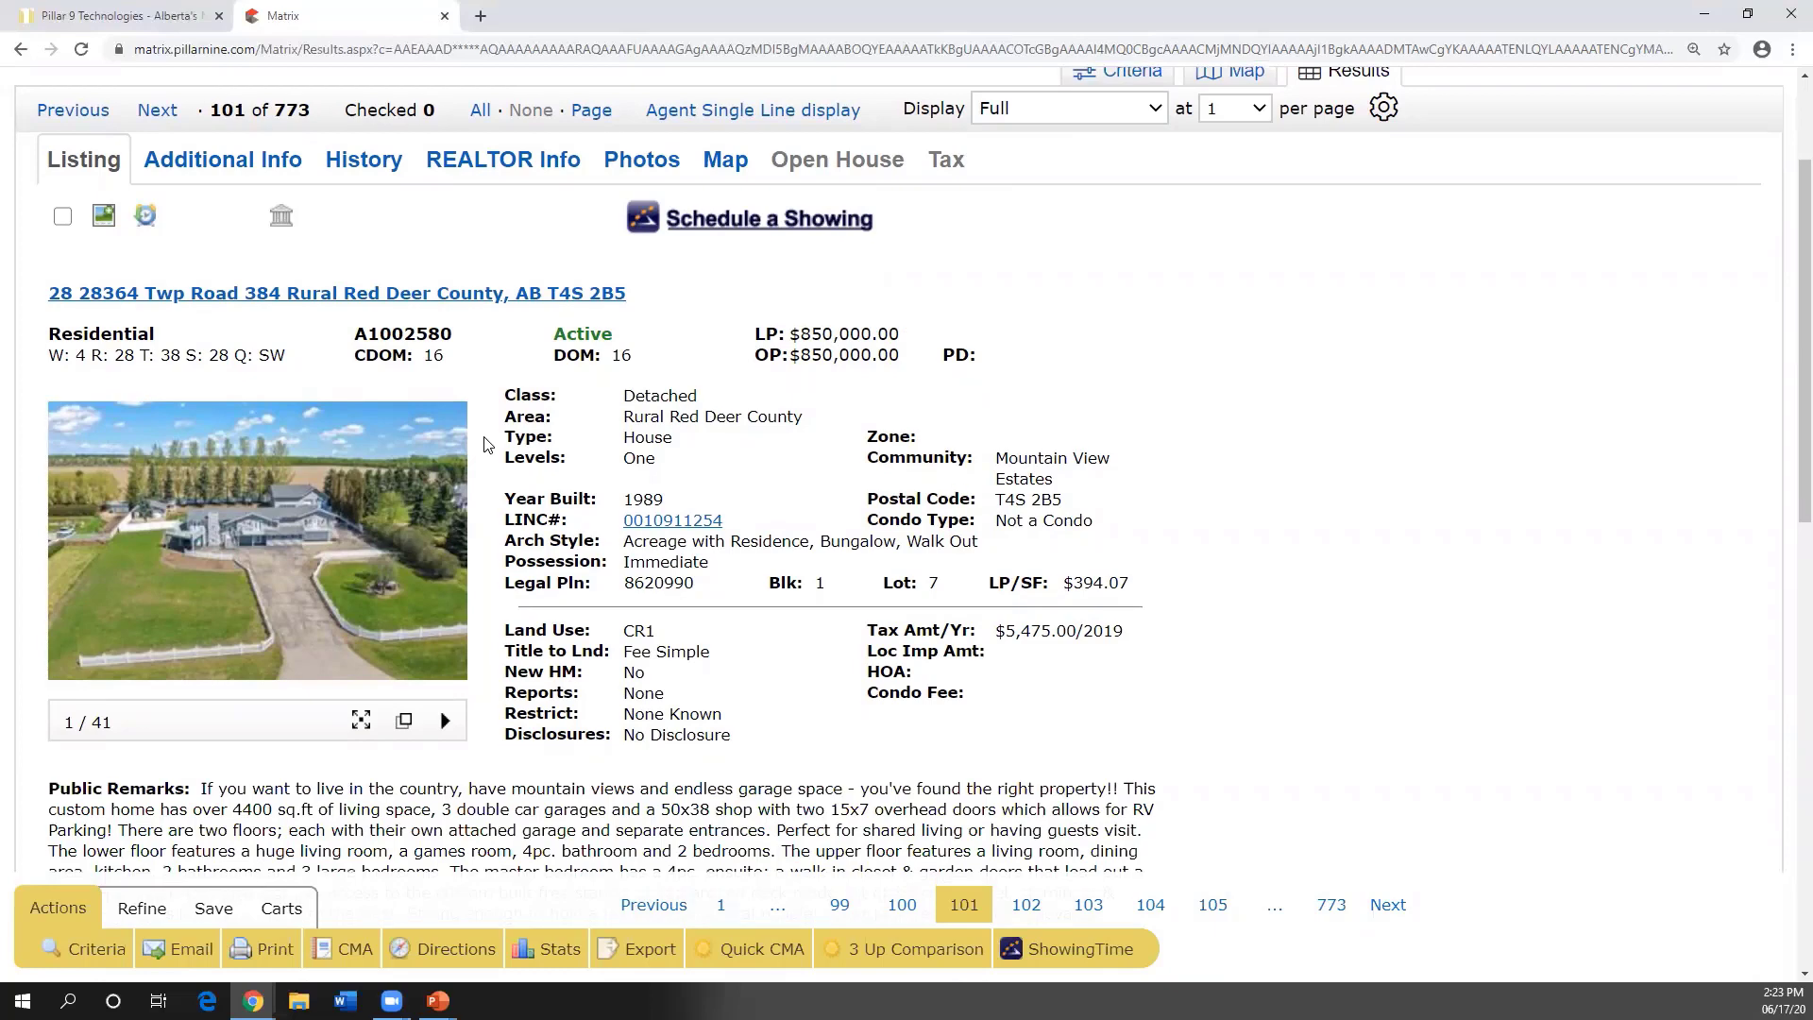
{"action": "scroll", "coordinate": [485, 442], "scroll_direction": "down", "scroll_amount": 9}
{"action": "scroll", "coordinate": [484, 446], "scroll_direction": "down", "scroll_amount": 2}
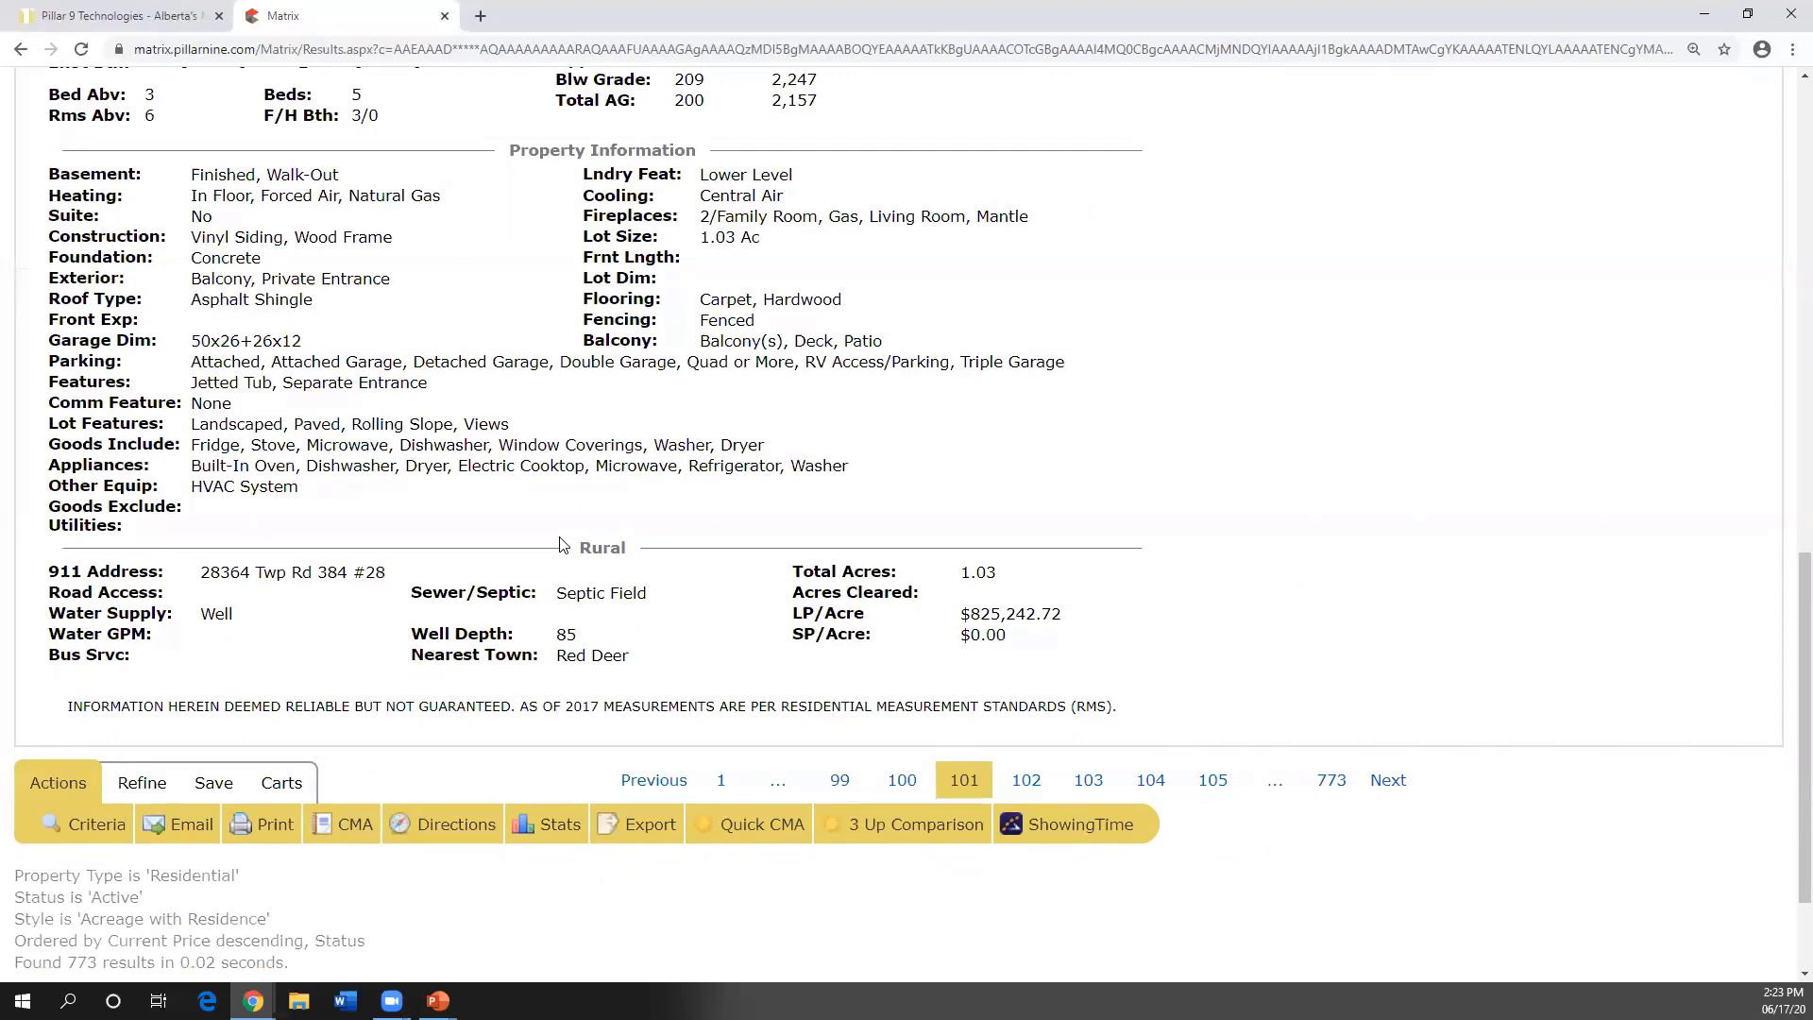
{"action": "scroll", "coordinate": [562, 548], "scroll_direction": "up", "scroll_amount": 3}
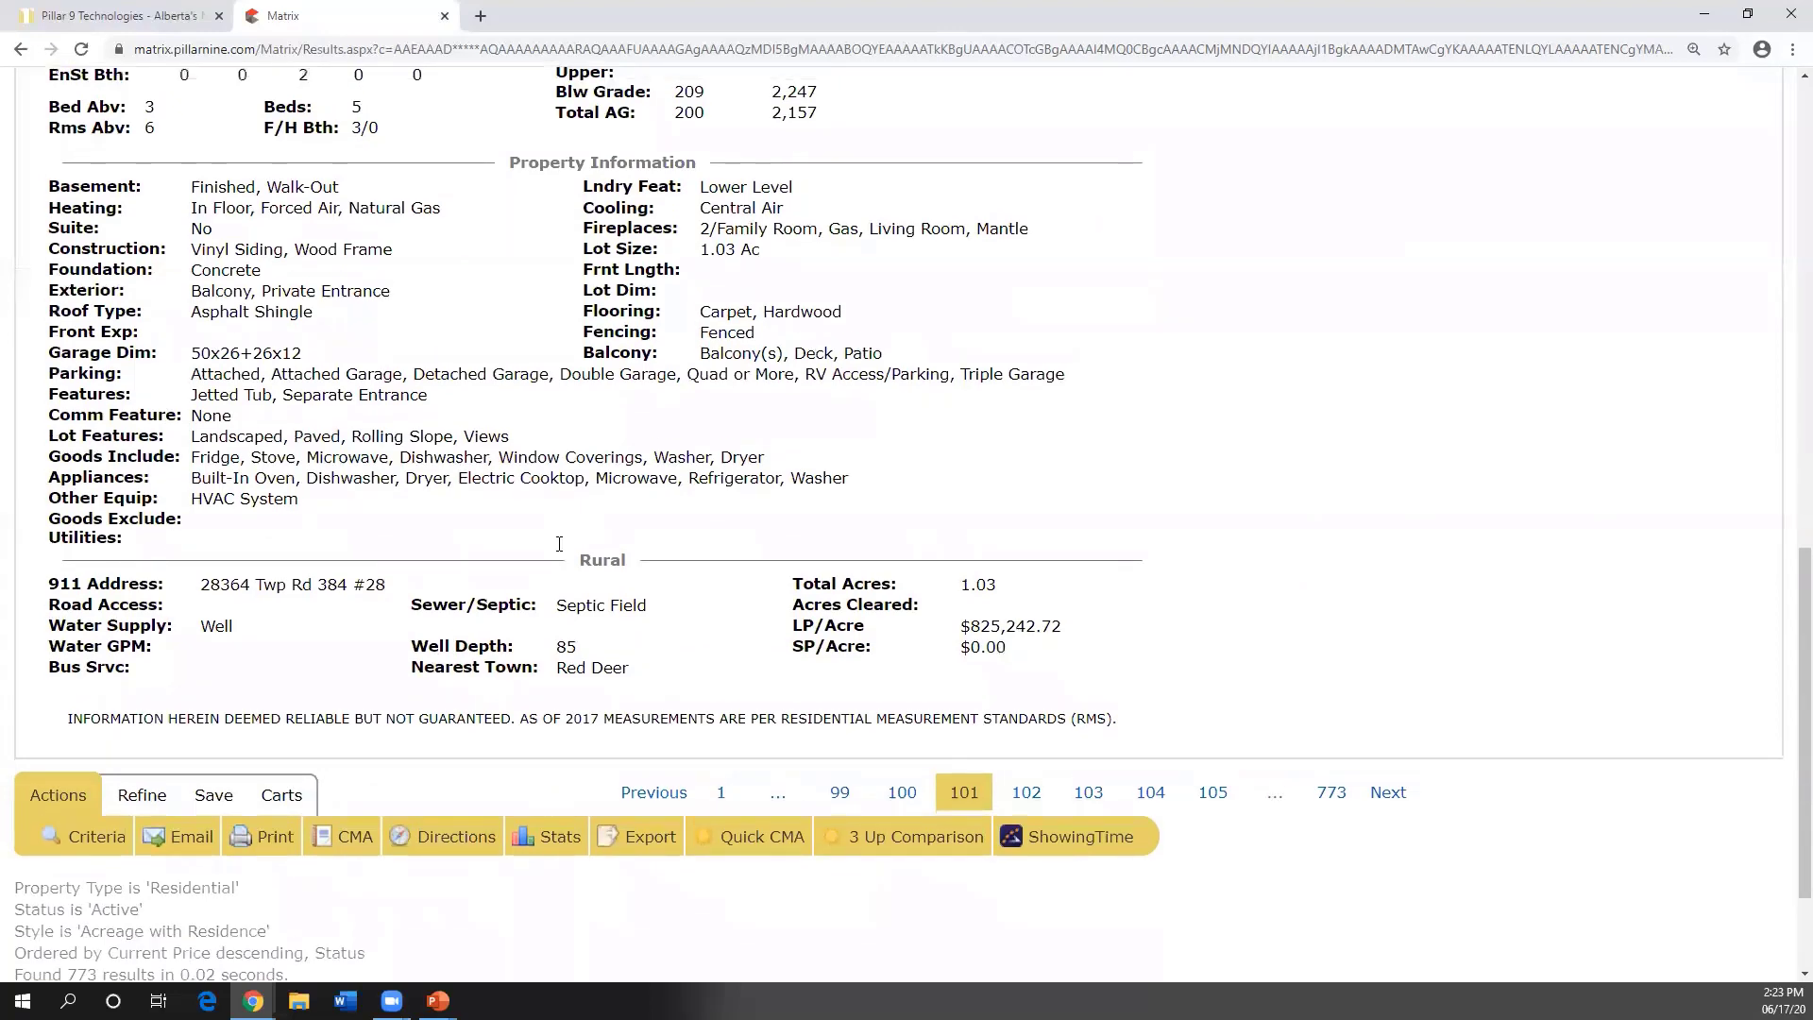
{"action": "scroll", "coordinate": [562, 555], "scroll_direction": "up", "scroll_amount": 8}
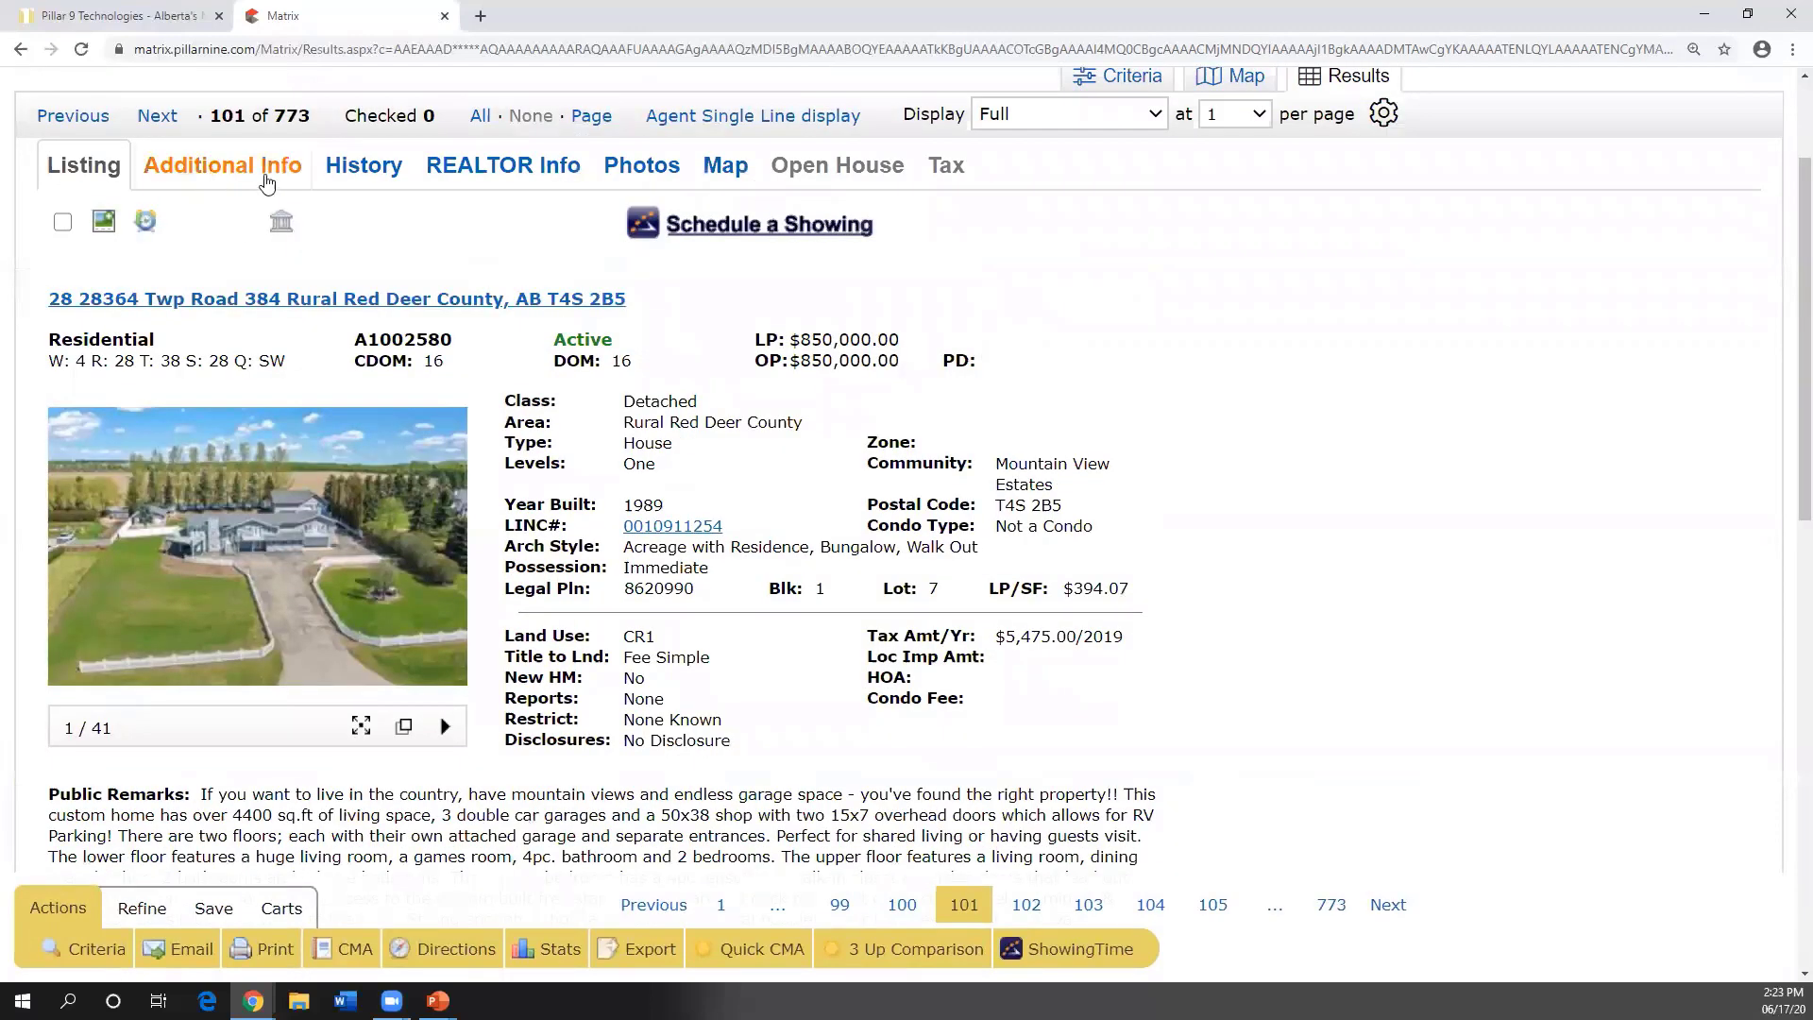
{"action": "key", "text": "ctrl"}
{"action": "key", "text": "ctrl"}
{"action": "key", "text": "ctrl"}
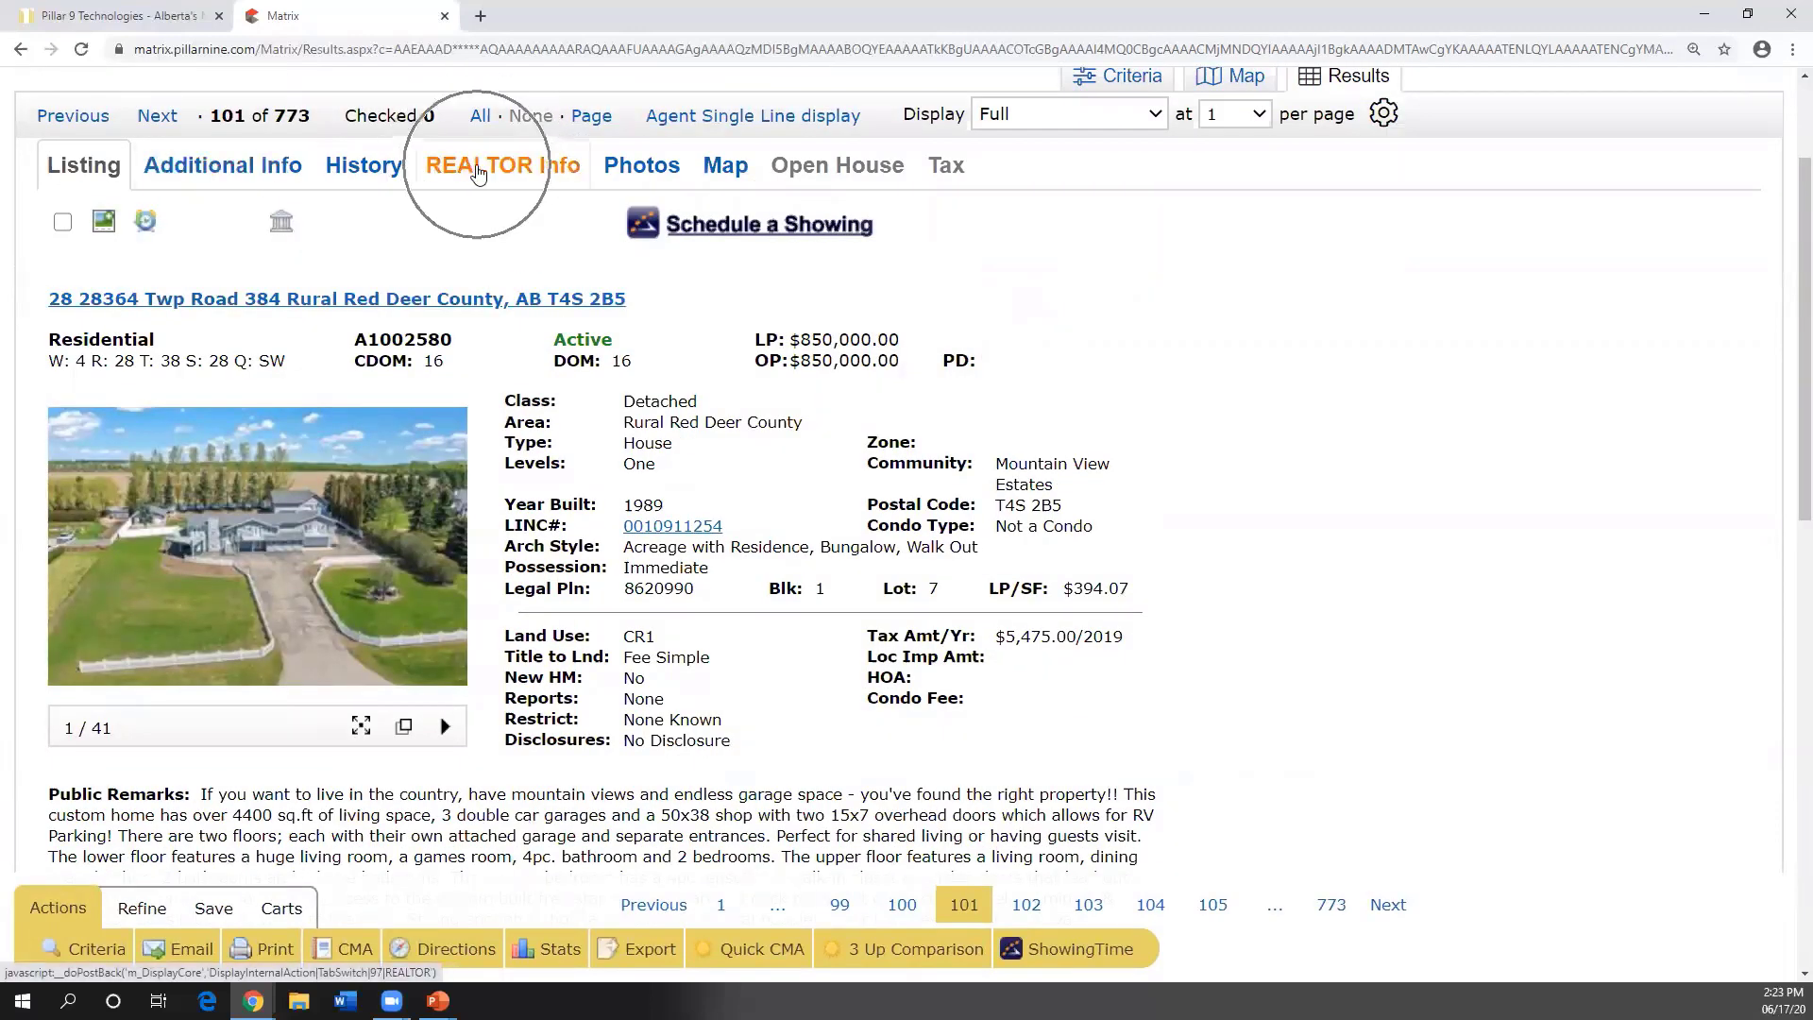
- View the listing's REALTOR Info tab, including the Member Rmks section
{"action": "left_click", "coordinate": [478, 173]}
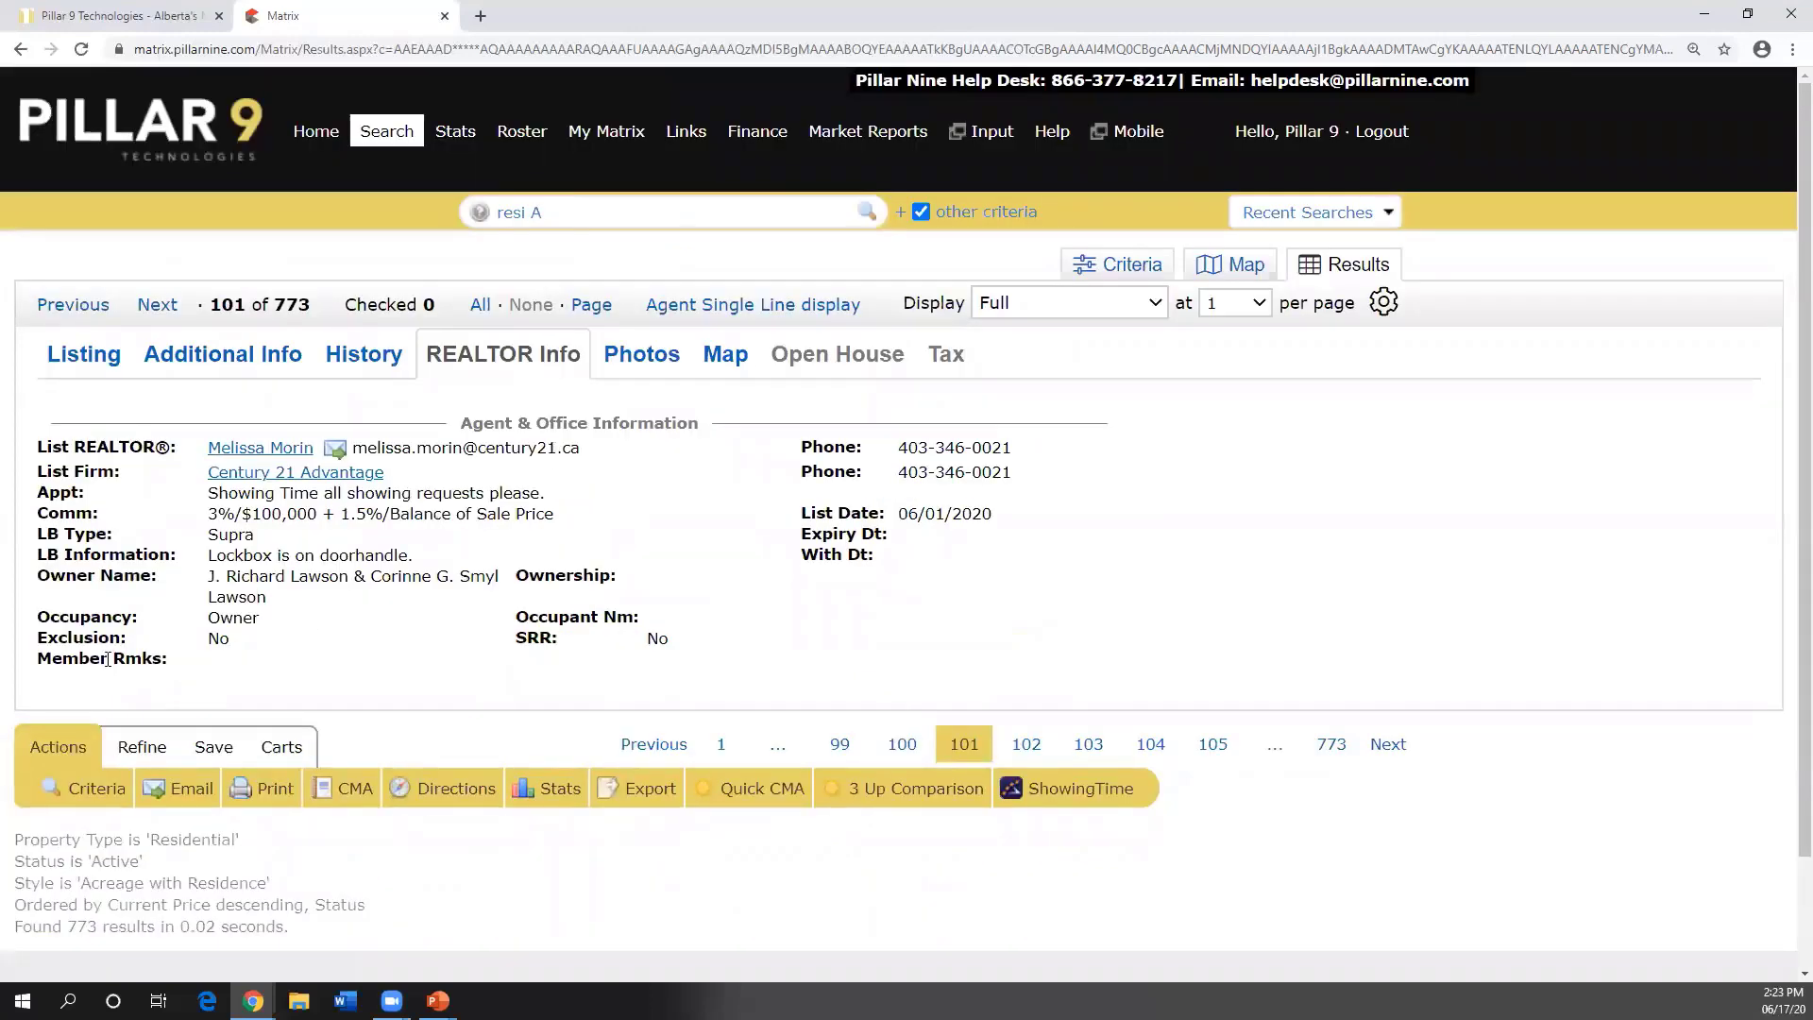
{"action": "left_click_drag", "start_coordinate": [40, 657], "coordinate": [165, 661]}
{"action": "left_click", "coordinate": [165, 661]}
- Review Additional Info and History, return to Listing, and check listing A1002580
{"action": "left_click", "coordinate": [73, 362]}
{"action": "left_click", "coordinate": [359, 368]}
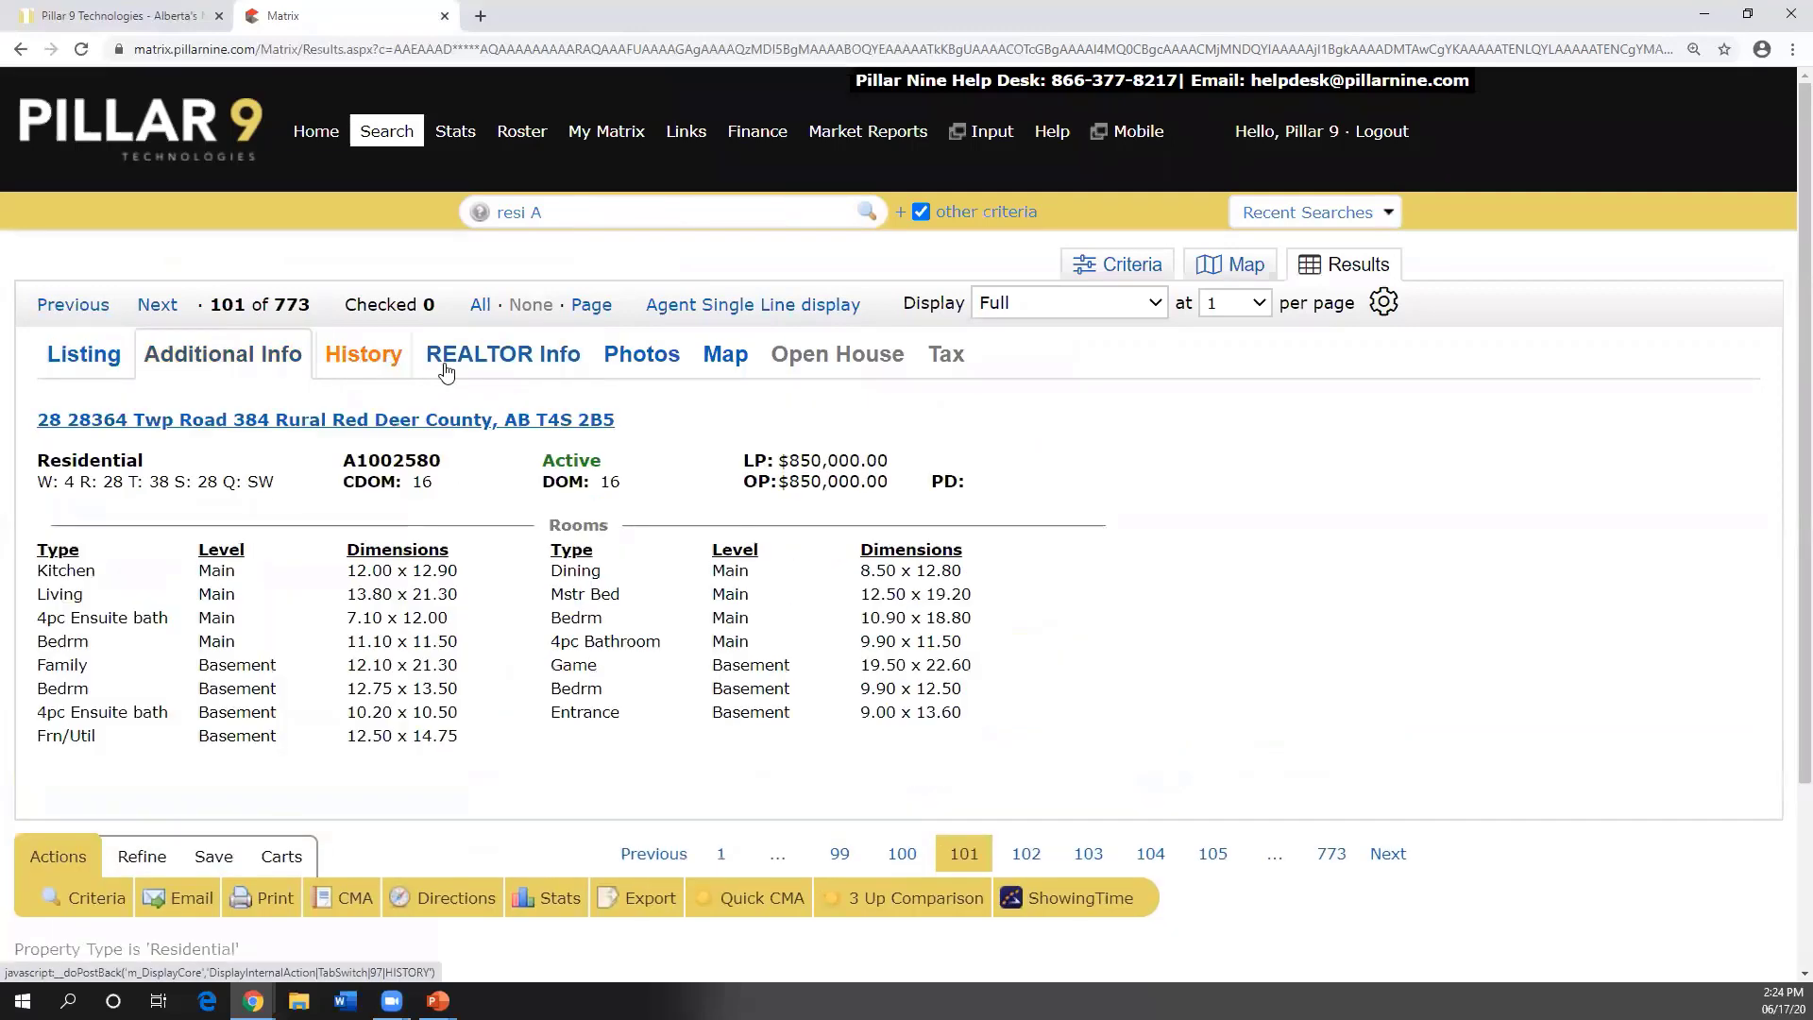
{"action": "left_click", "coordinate": [463, 366]}
{"action": "left_click", "coordinate": [66, 369]}
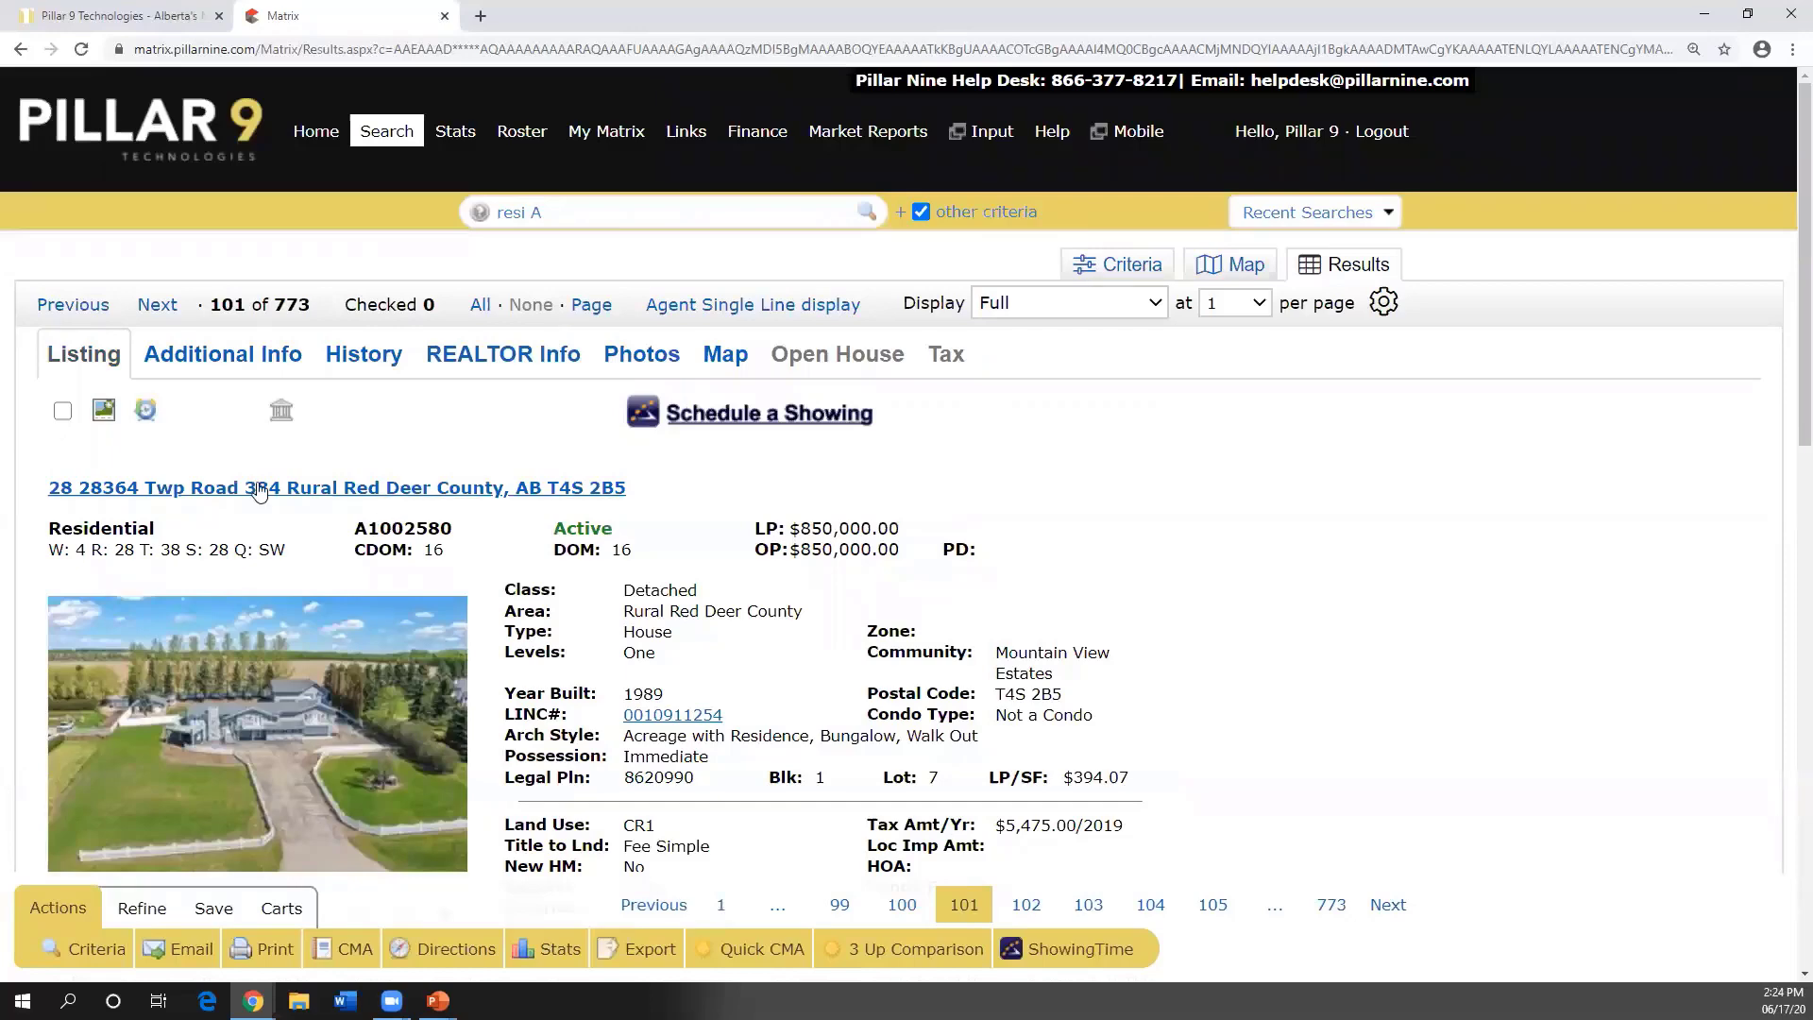
{"action": "left_click", "coordinate": [63, 411]}
- Set up printing of the checked listing in Full format, excluding REALTOR Info
{"action": "scroll", "coordinate": [447, 666], "scroll_direction": "down", "scroll_amount": 1}
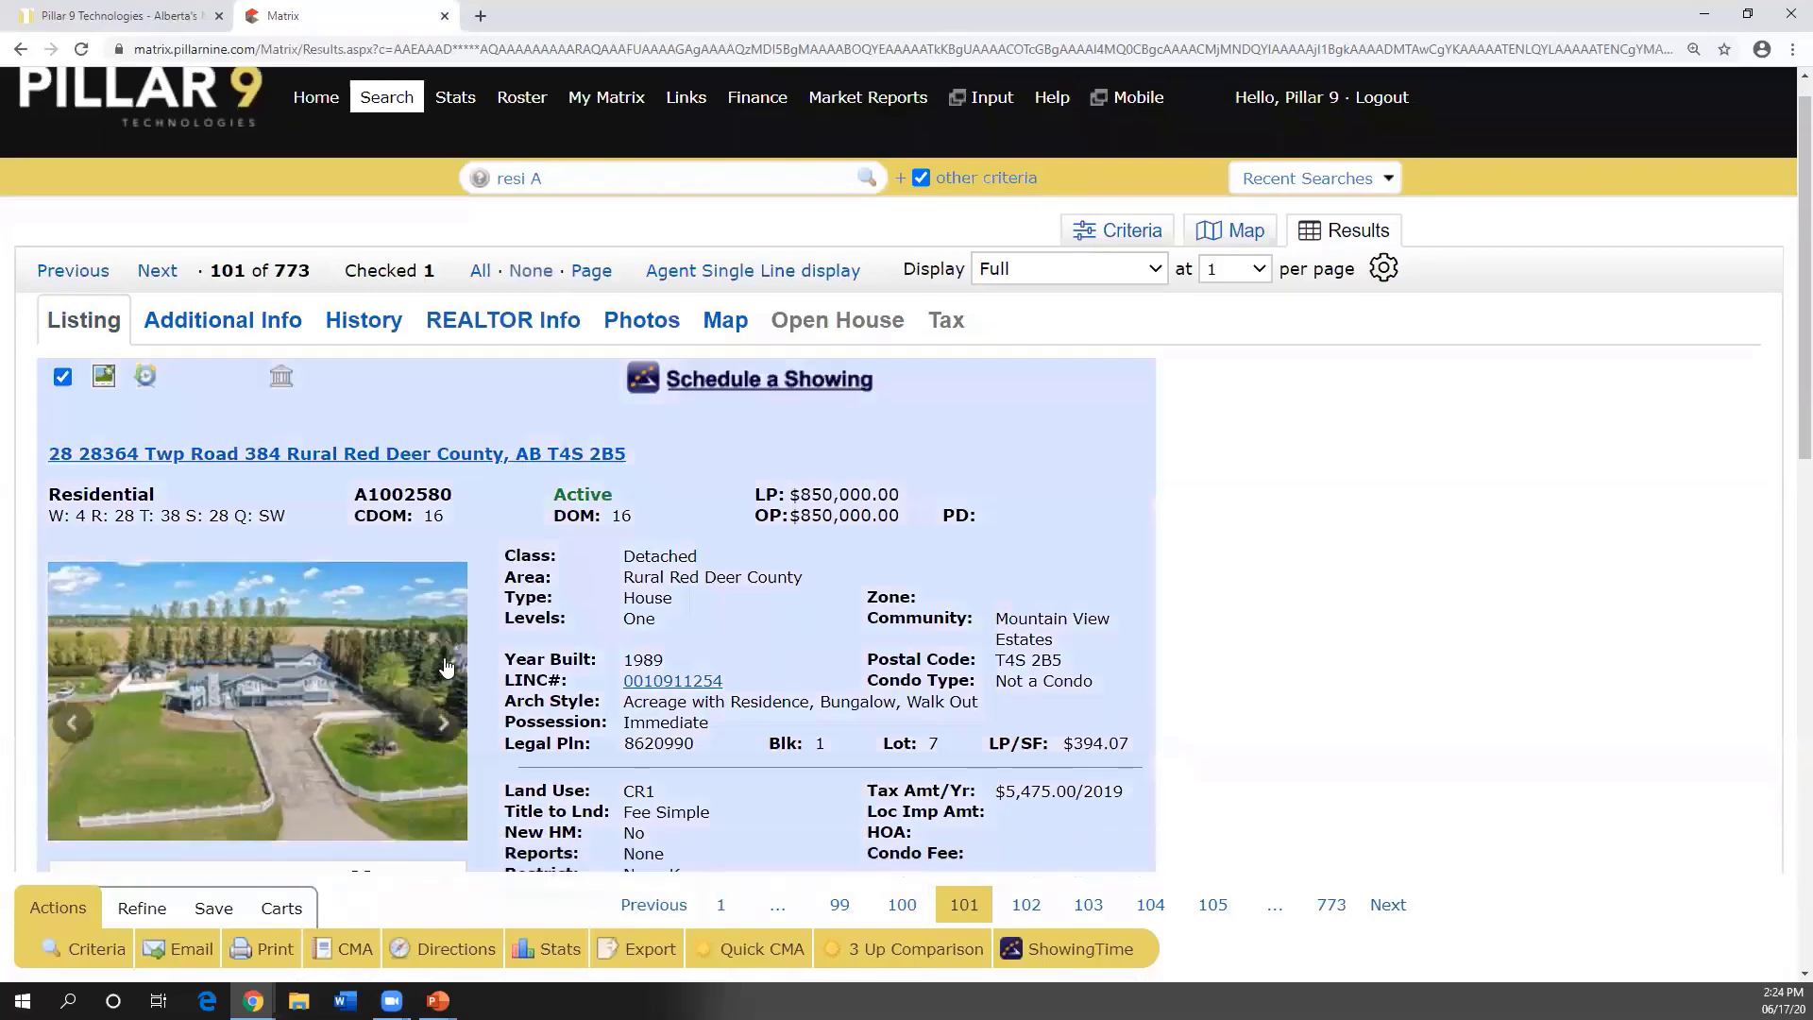
{"action": "left_click", "coordinate": [267, 950]}
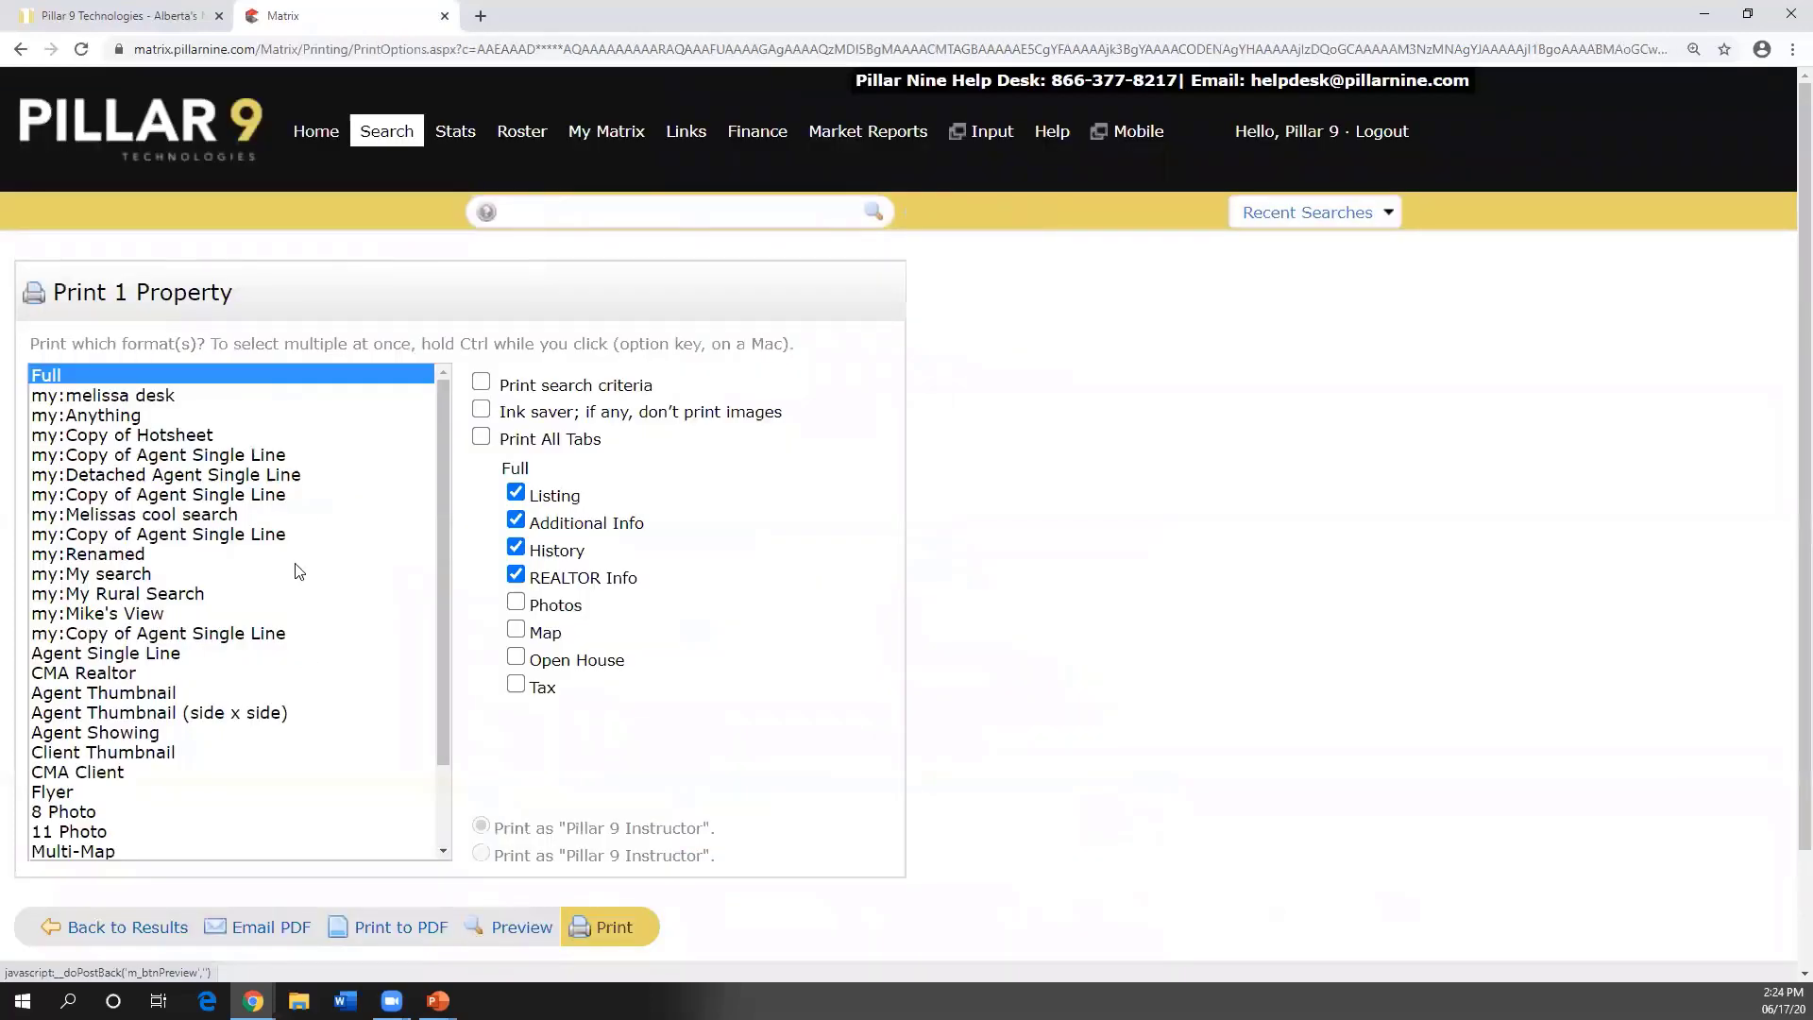
{"action": "left_click_drag", "start_coordinate": [441, 438], "coordinate": [454, 554]}
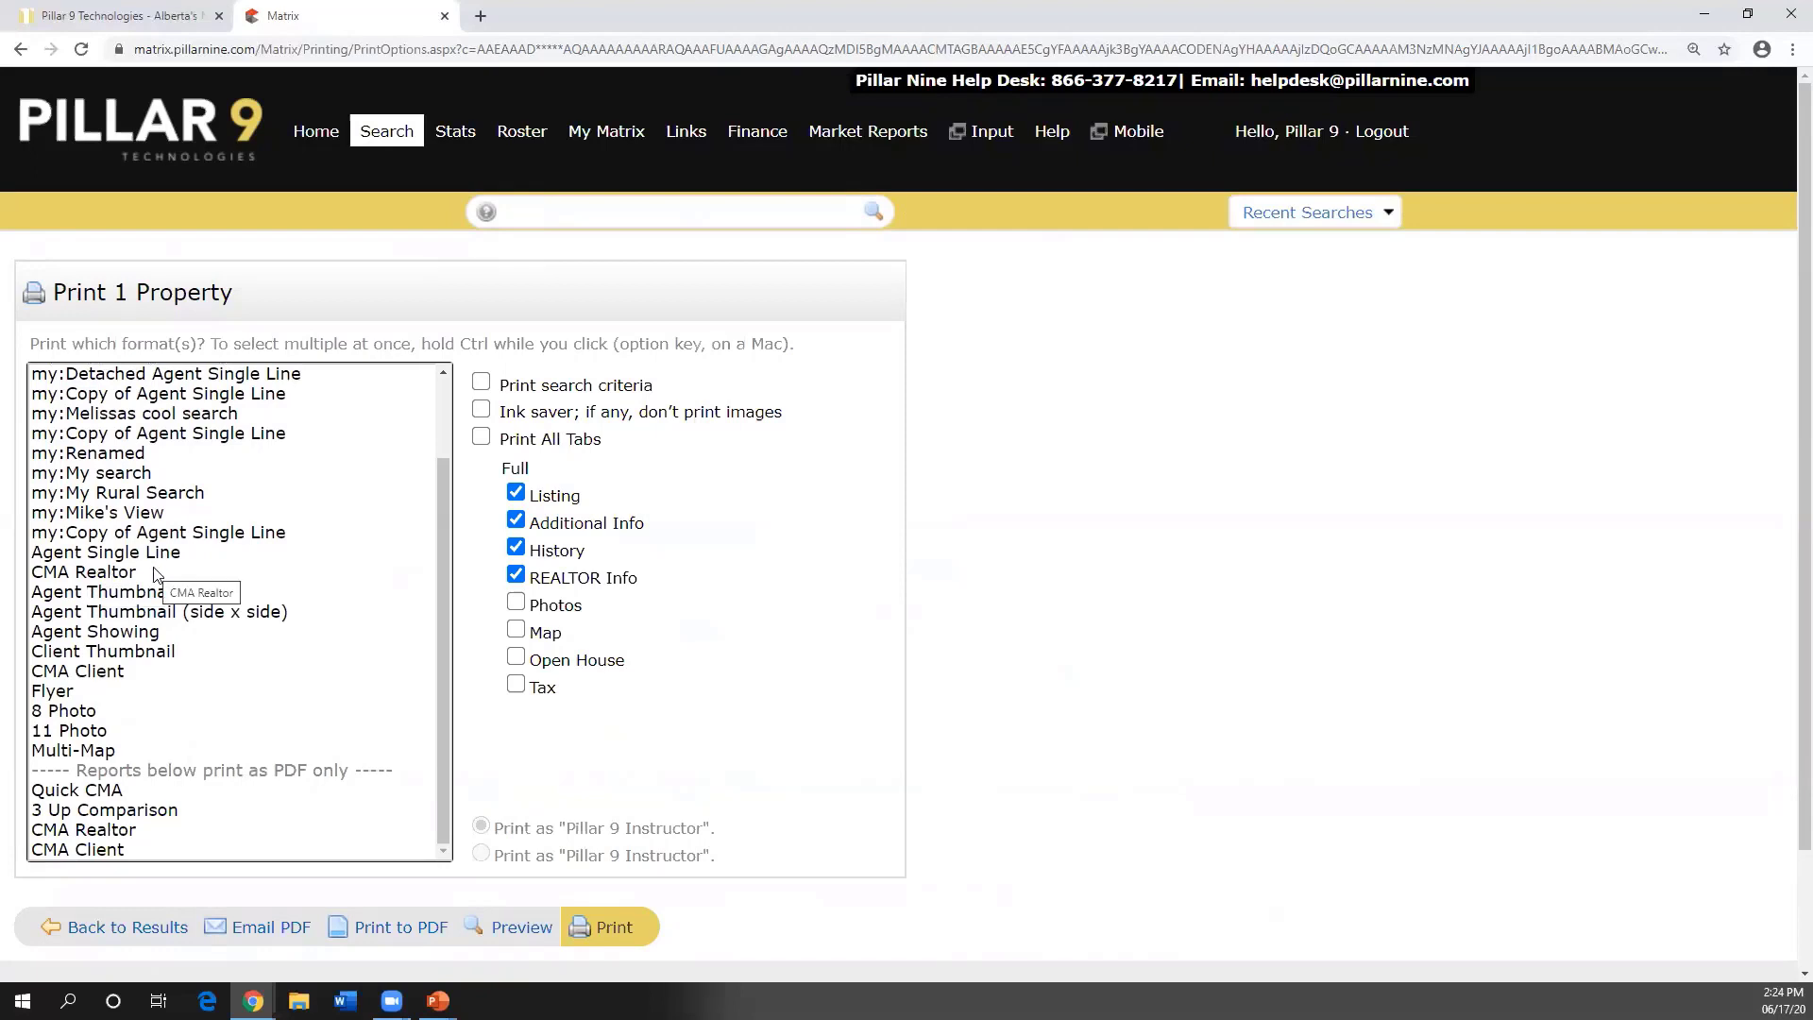
{"action": "scroll", "coordinate": [156, 573], "scroll_direction": "up", "scroll_amount": 3}
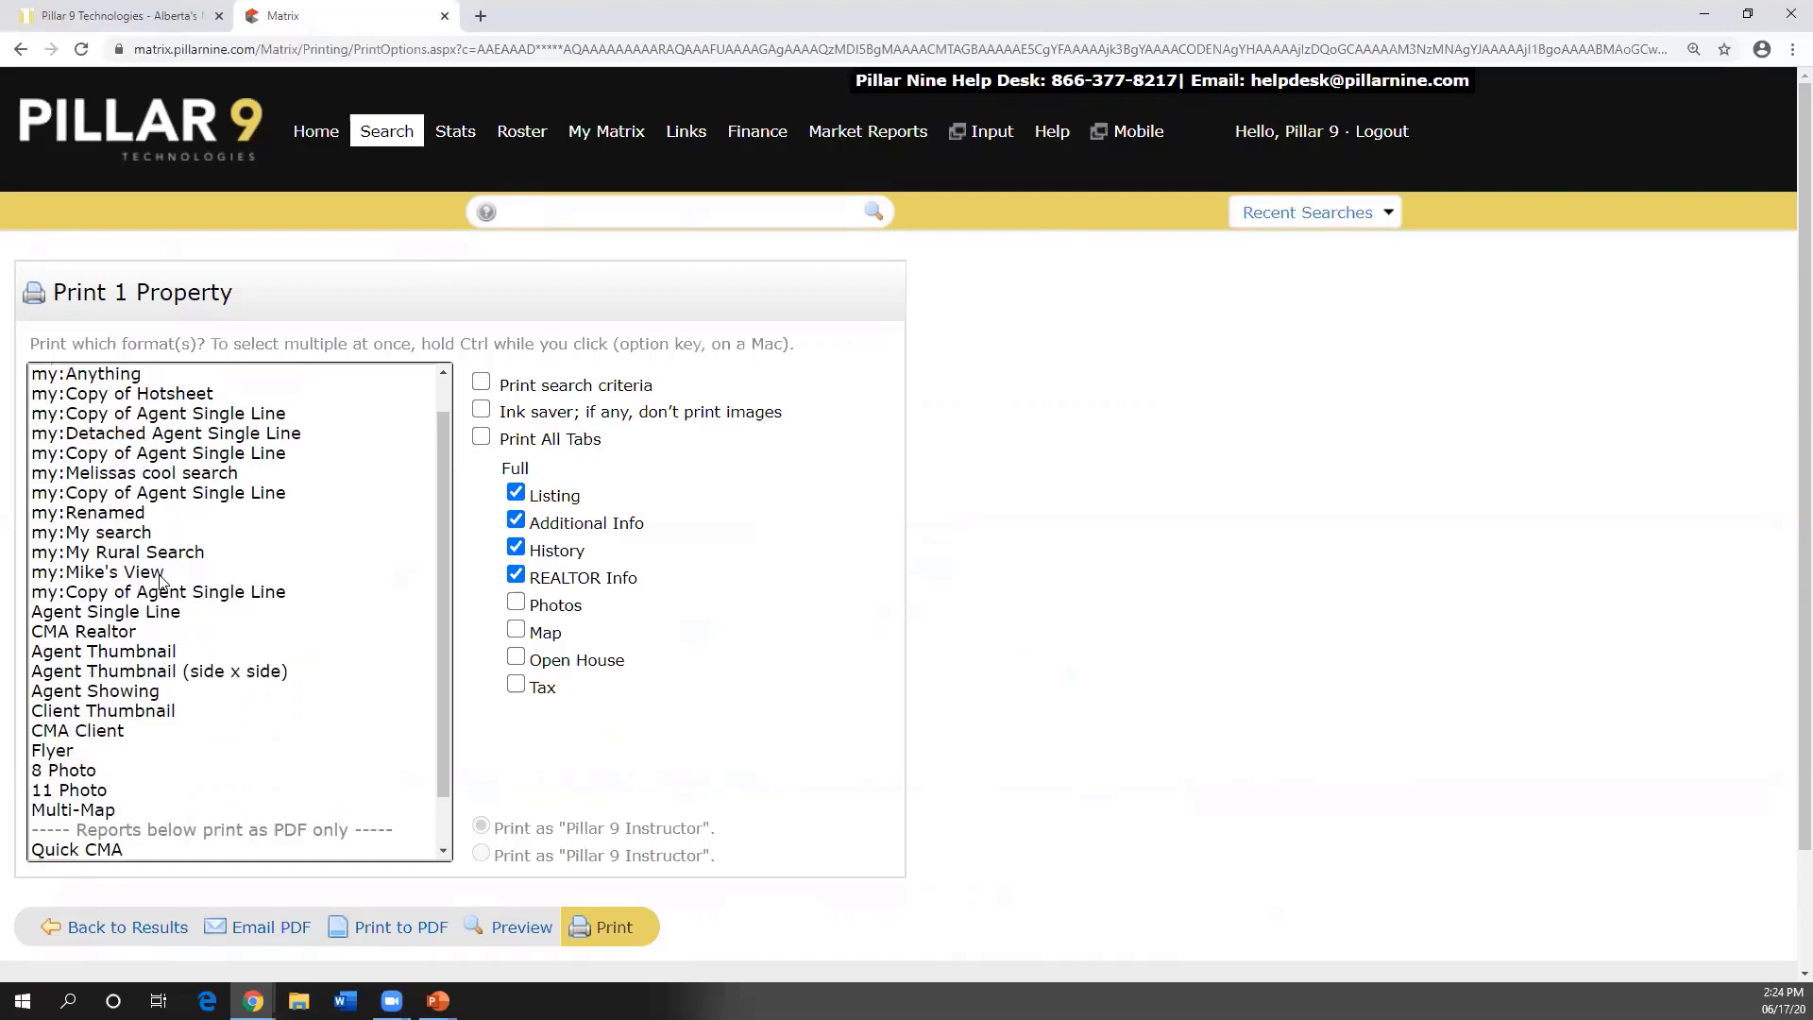
{"action": "left_click", "coordinate": [117, 374]}
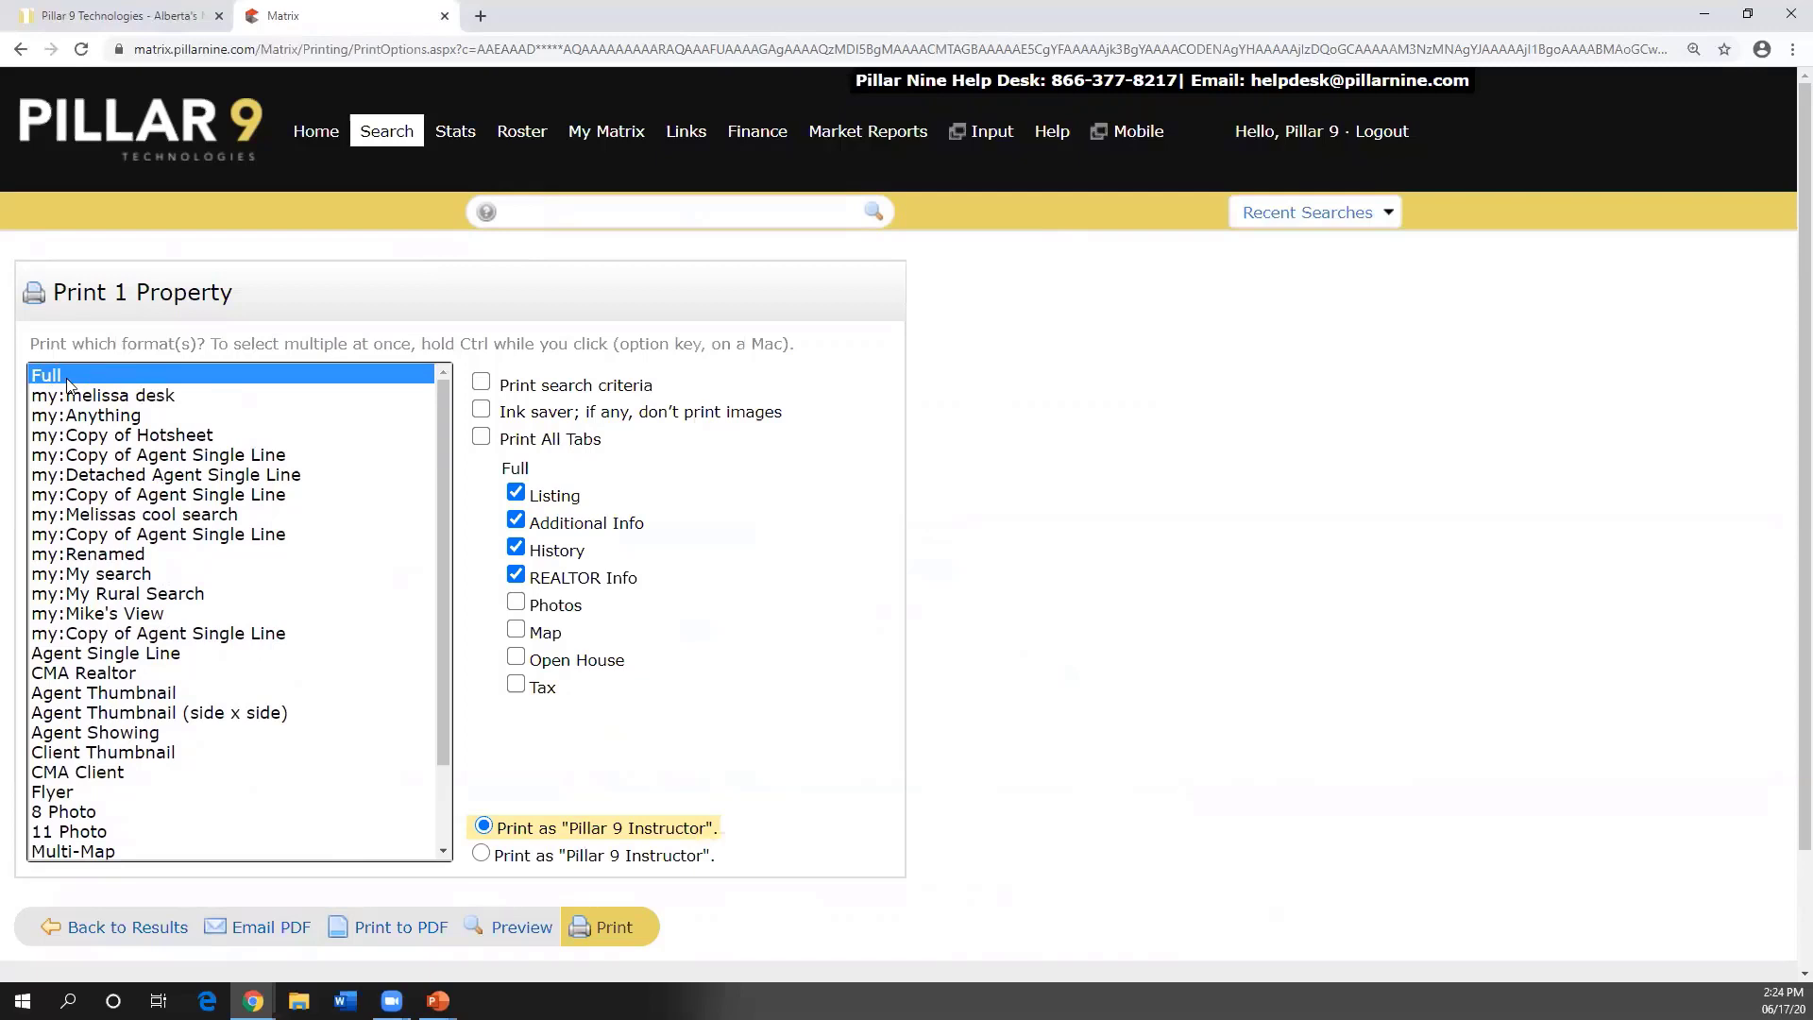
{"action": "left_click", "coordinate": [516, 576]}
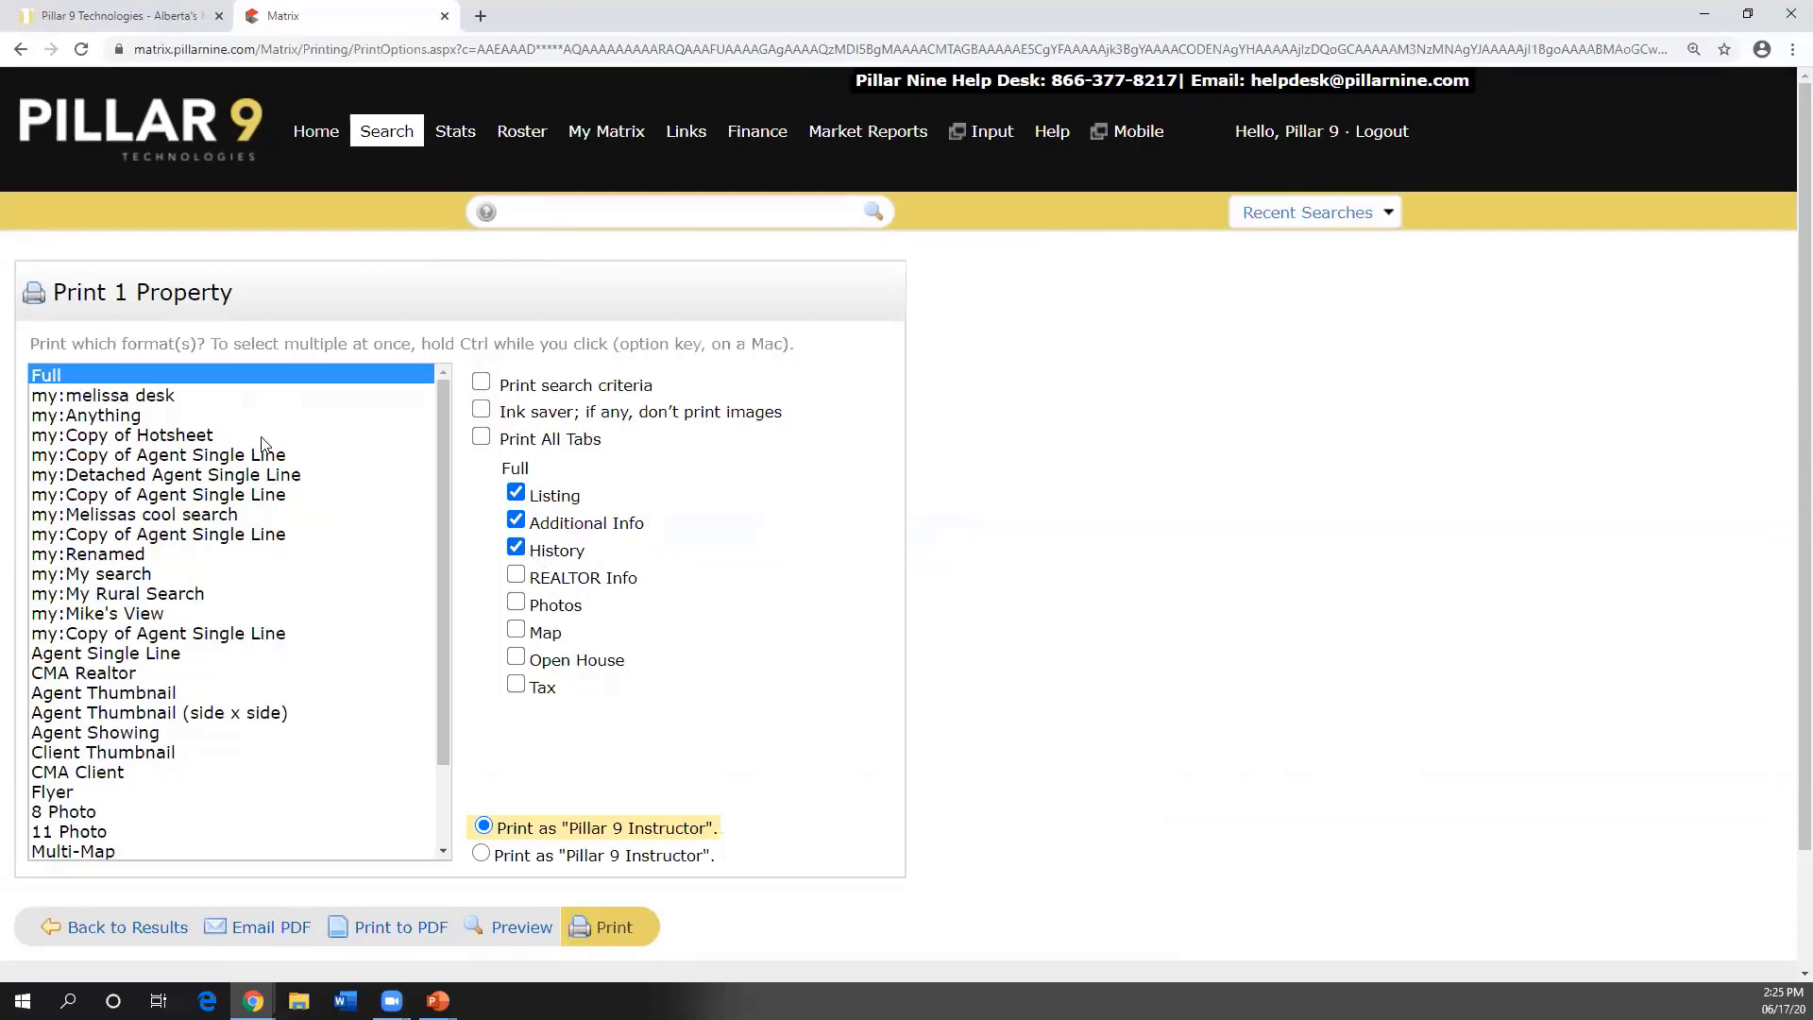
- Toggle the print section options on and off, then go back to the listing results
{"action": "left_click", "coordinate": [64, 374]}
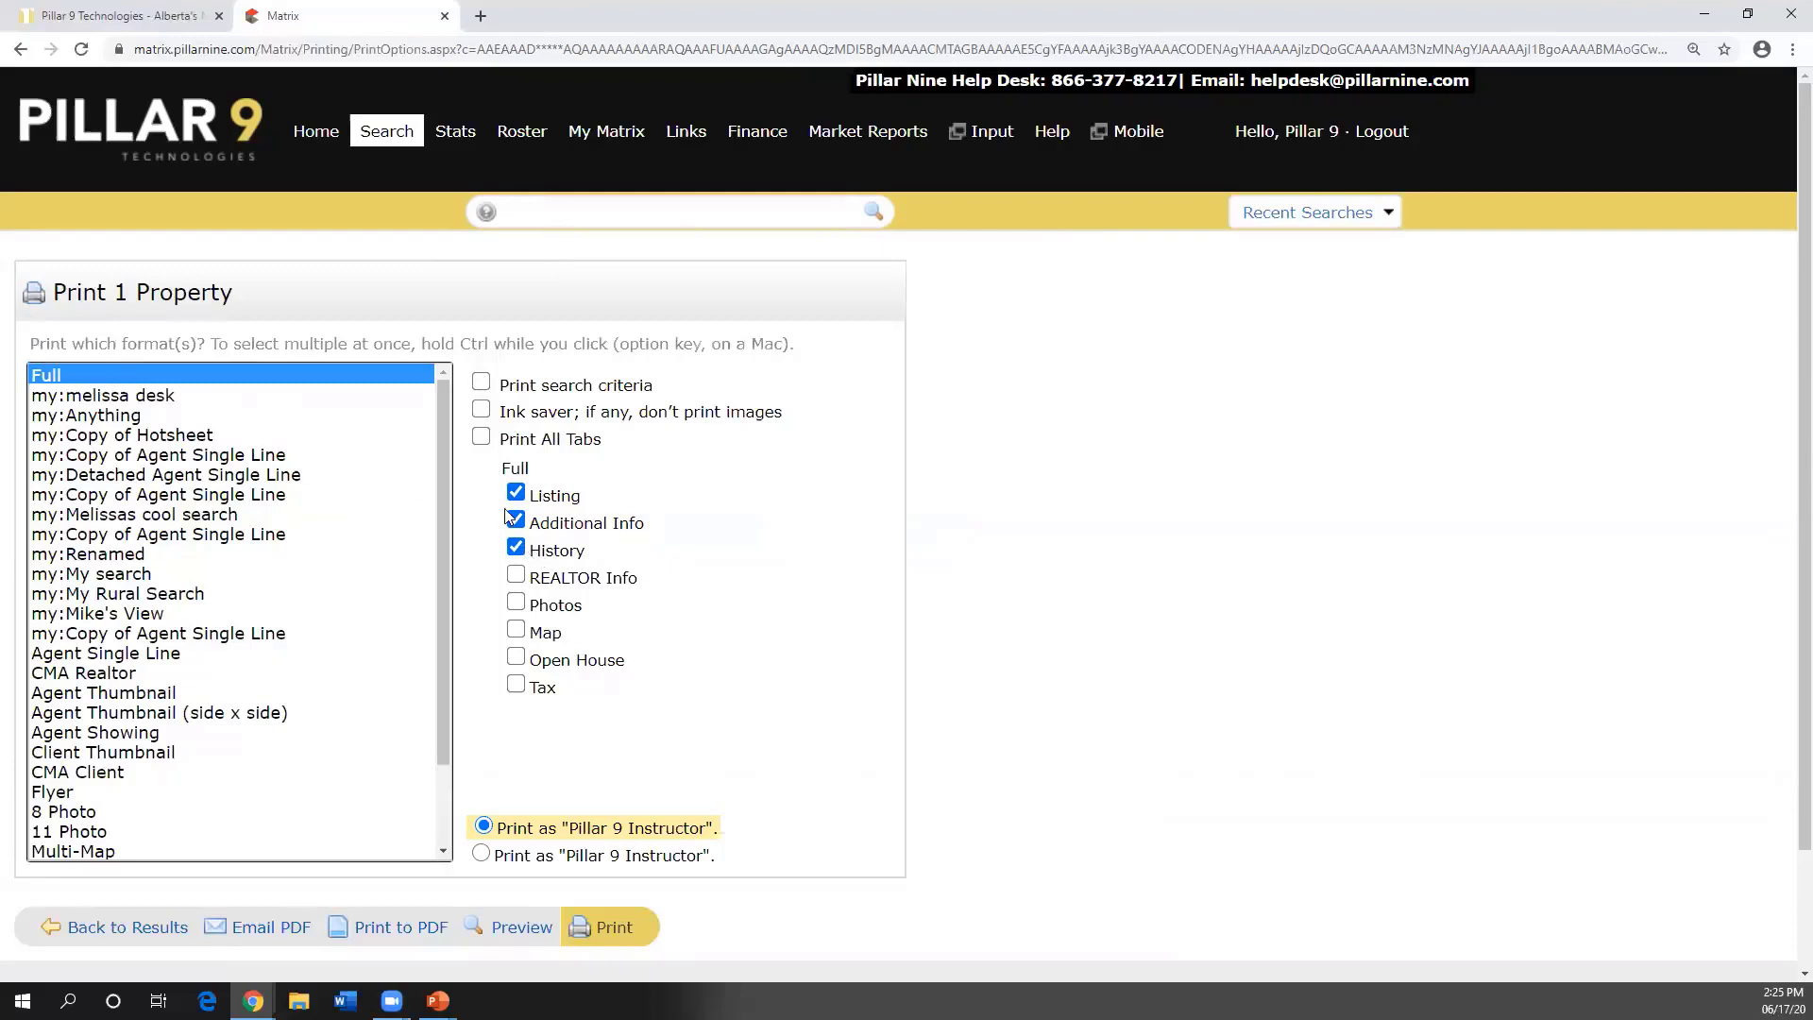
{"action": "left_click", "coordinate": [517, 576]}
{"action": "left_click", "coordinate": [517, 603]}
{"action": "left_click", "coordinate": [517, 630]}
{"action": "left_click", "coordinate": [517, 604]}
{"action": "left_click", "coordinate": [518, 577]}
{"action": "left_click", "coordinate": [517, 549]}
{"action": "left_click", "coordinate": [517, 522]}
{"action": "left_click", "coordinate": [517, 494]}
{"action": "left_click", "coordinate": [516, 630]}
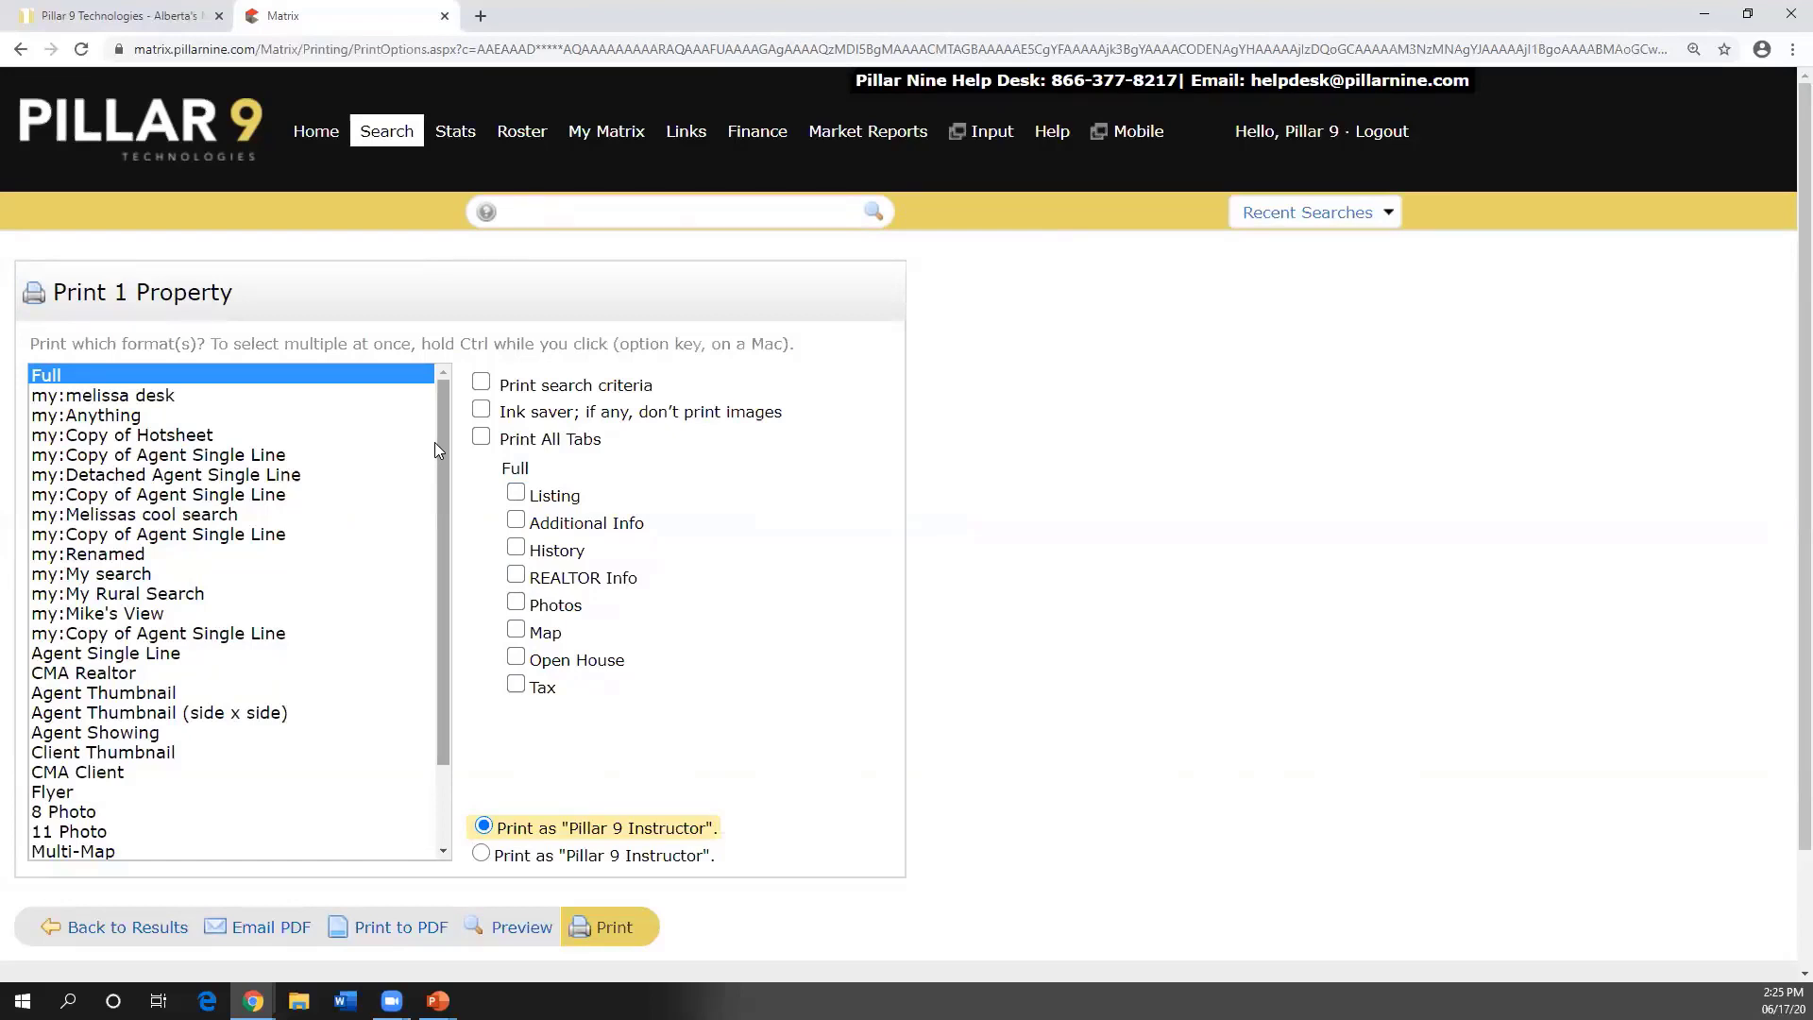
{"action": "left_click_drag", "start_coordinate": [442, 435], "coordinate": [446, 540]}
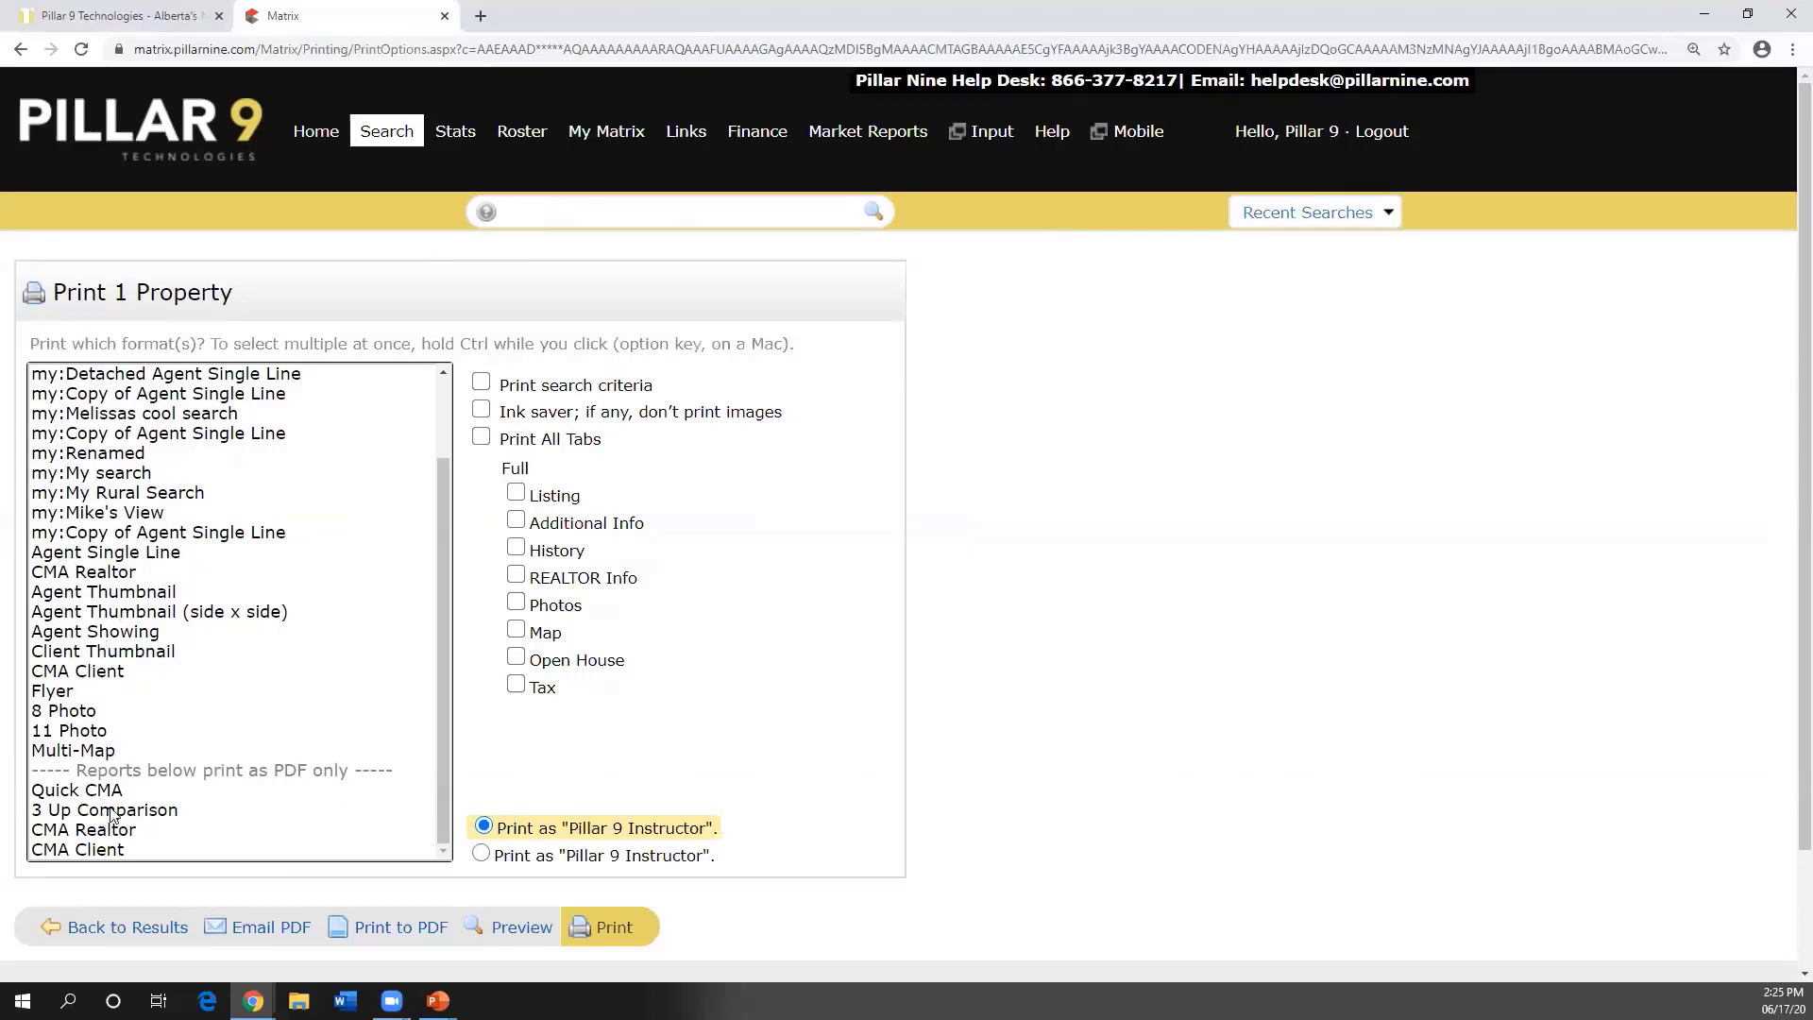
{"action": "left_click", "coordinate": [132, 935]}
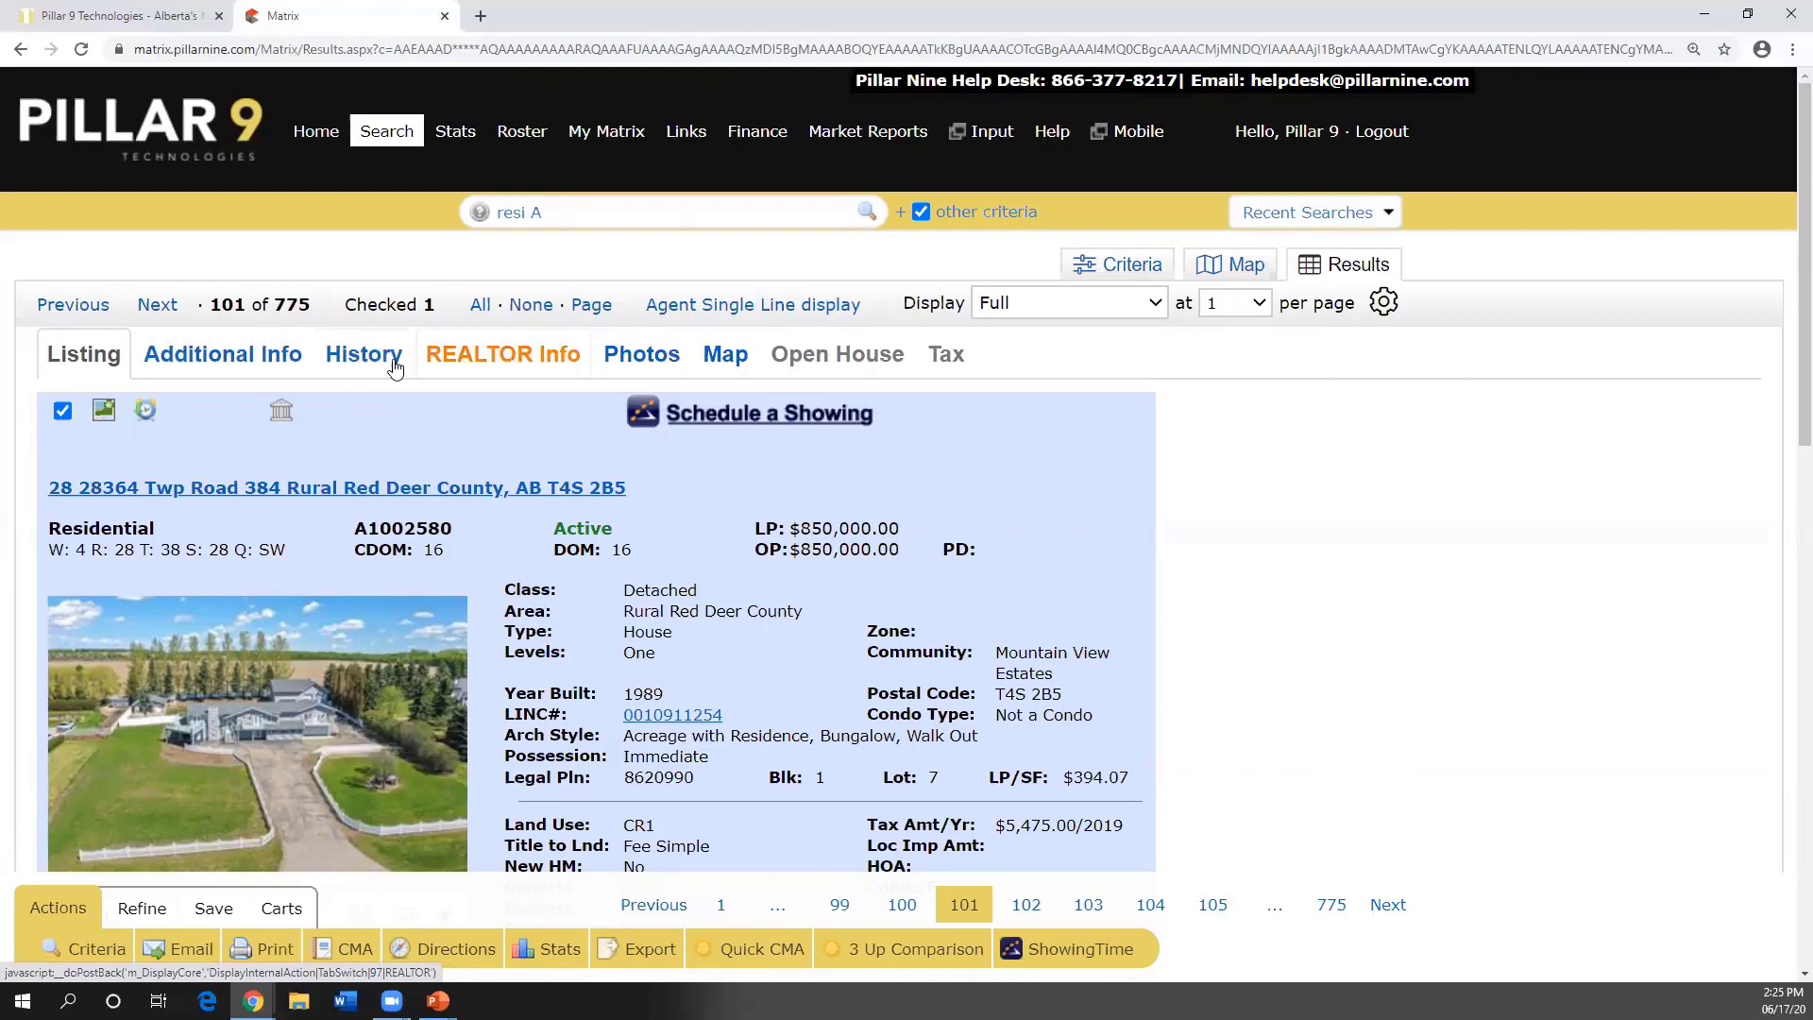
- Glance at REALTOR Info, scroll the listing, then go to the Matrix Home dashboard
{"action": "left_click", "coordinate": [430, 357]}
{"action": "left_click", "coordinate": [83, 354]}
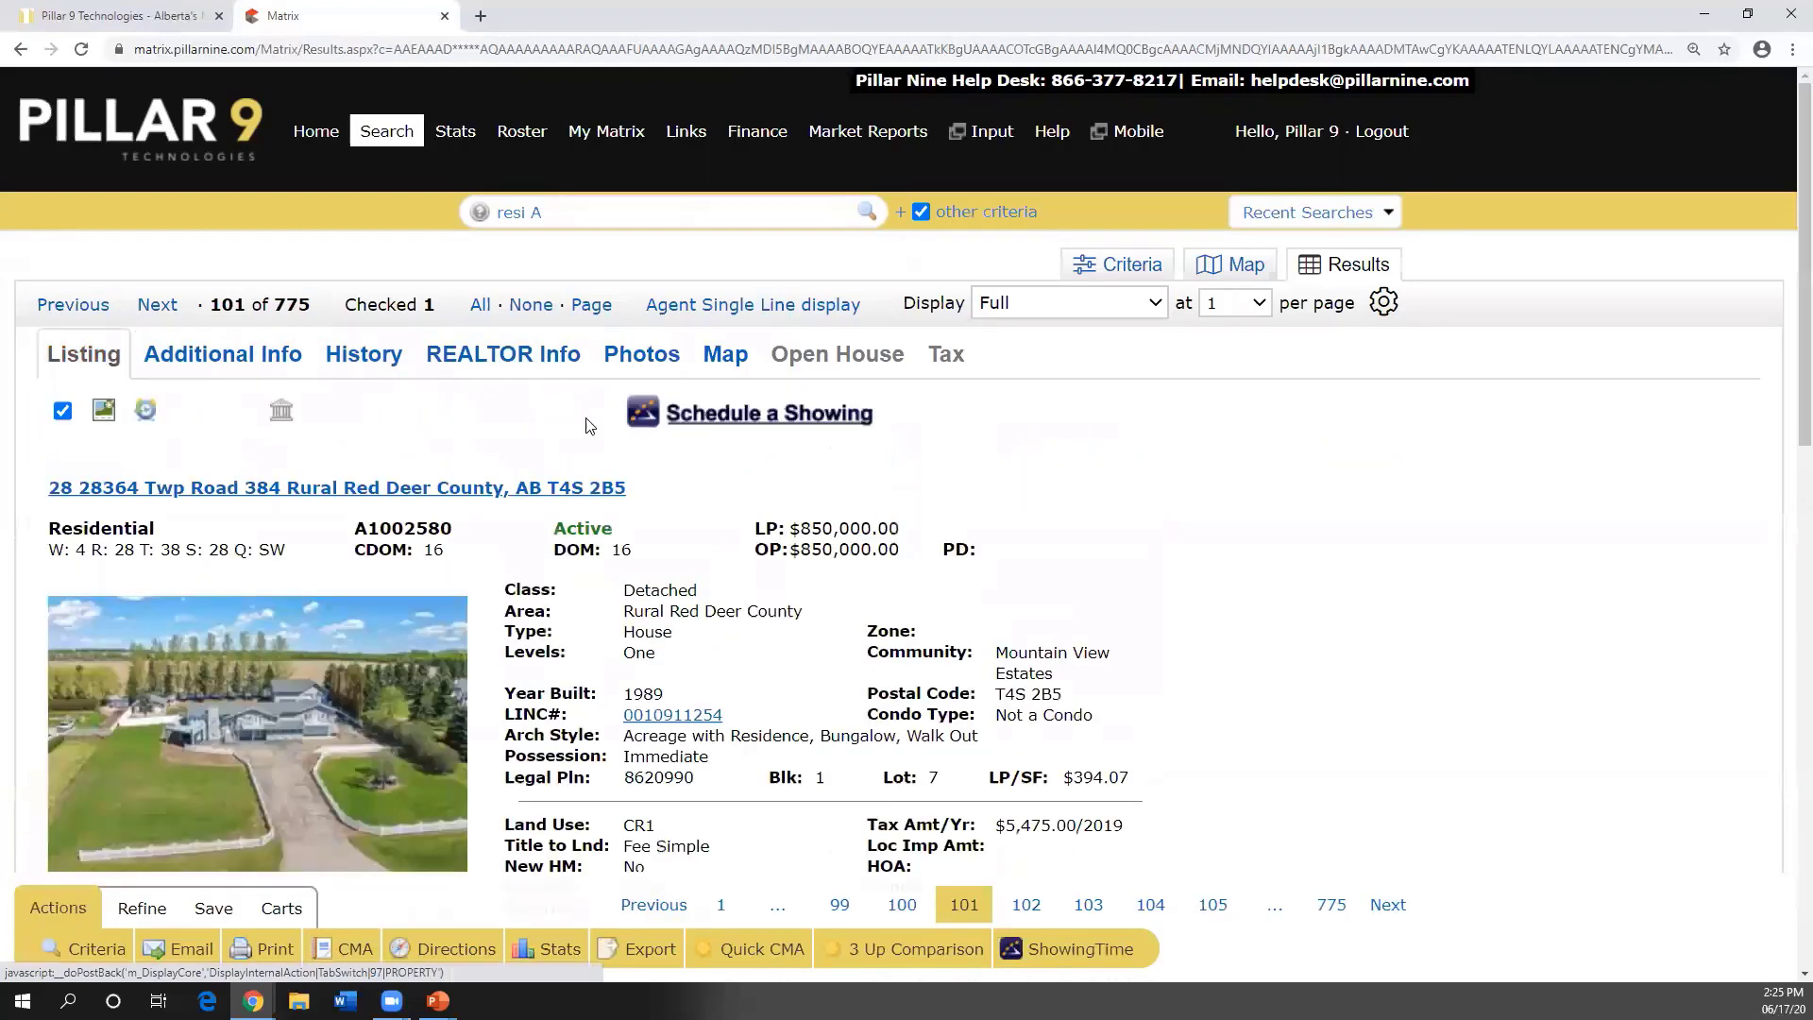
{"action": "scroll", "coordinate": [599, 472], "scroll_direction": "down", "scroll_amount": 1}
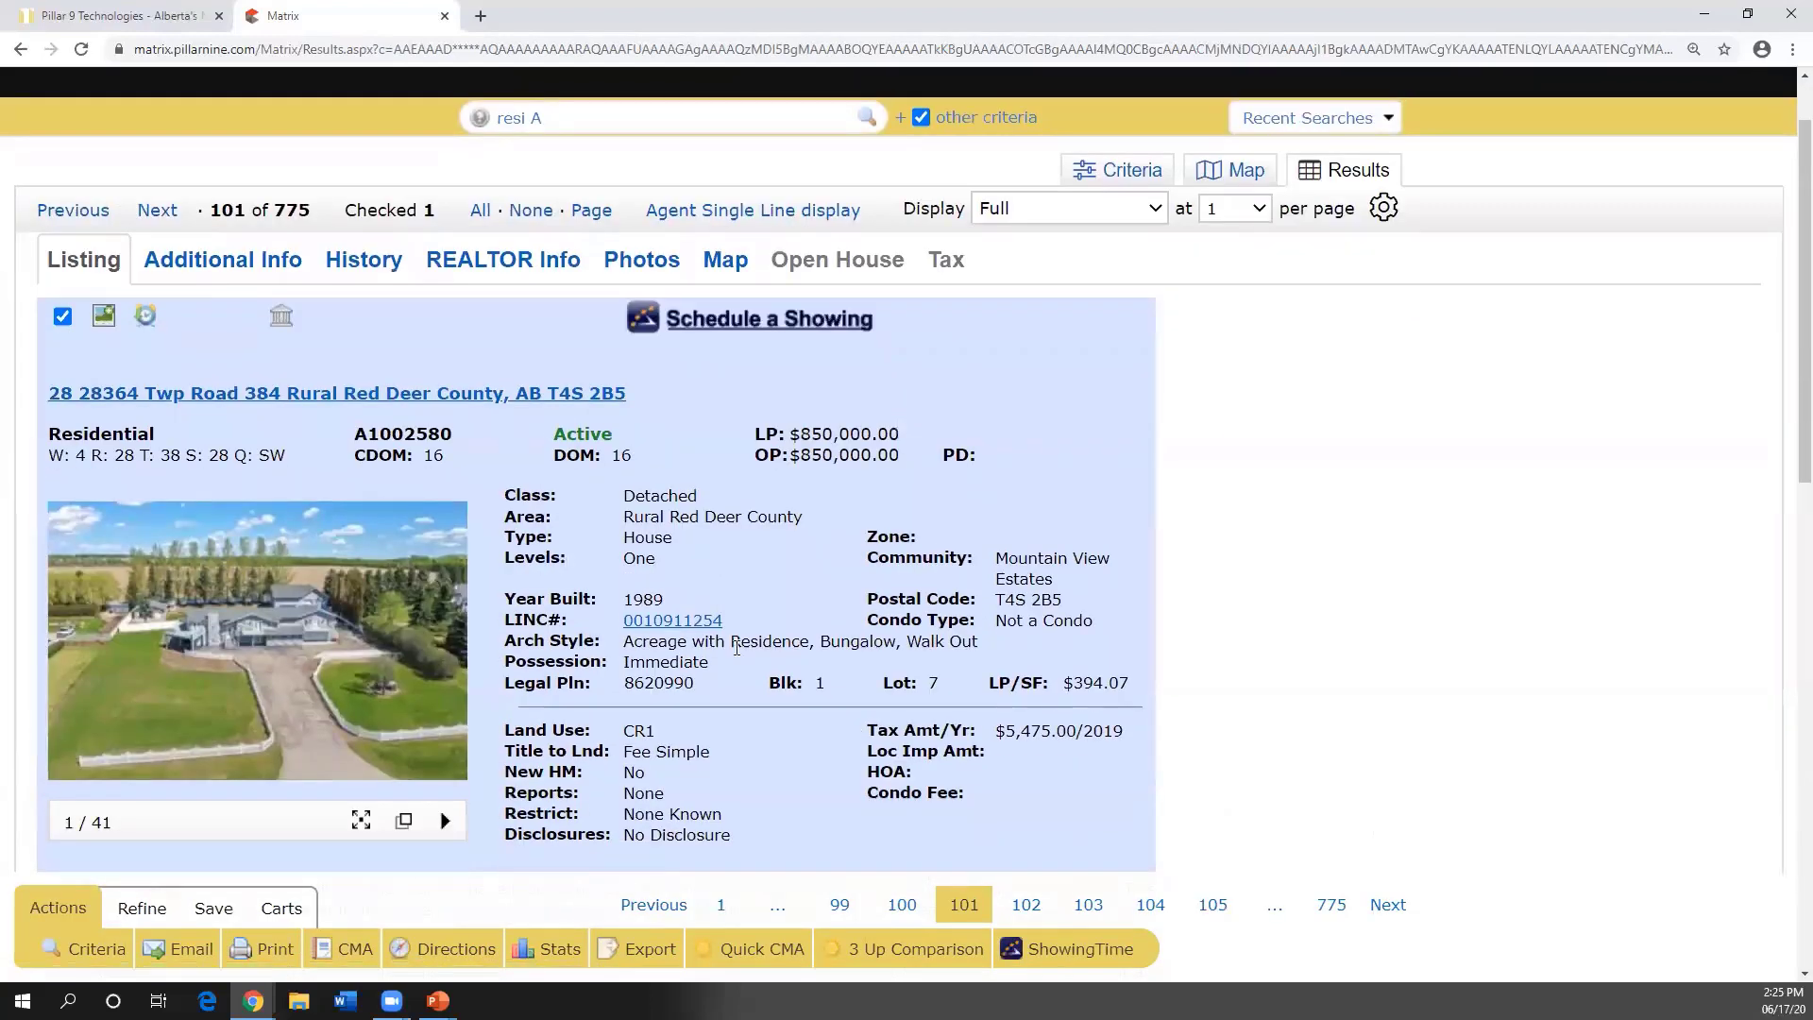
{"action": "scroll", "coordinate": [737, 648], "scroll_direction": "down", "scroll_amount": 2}
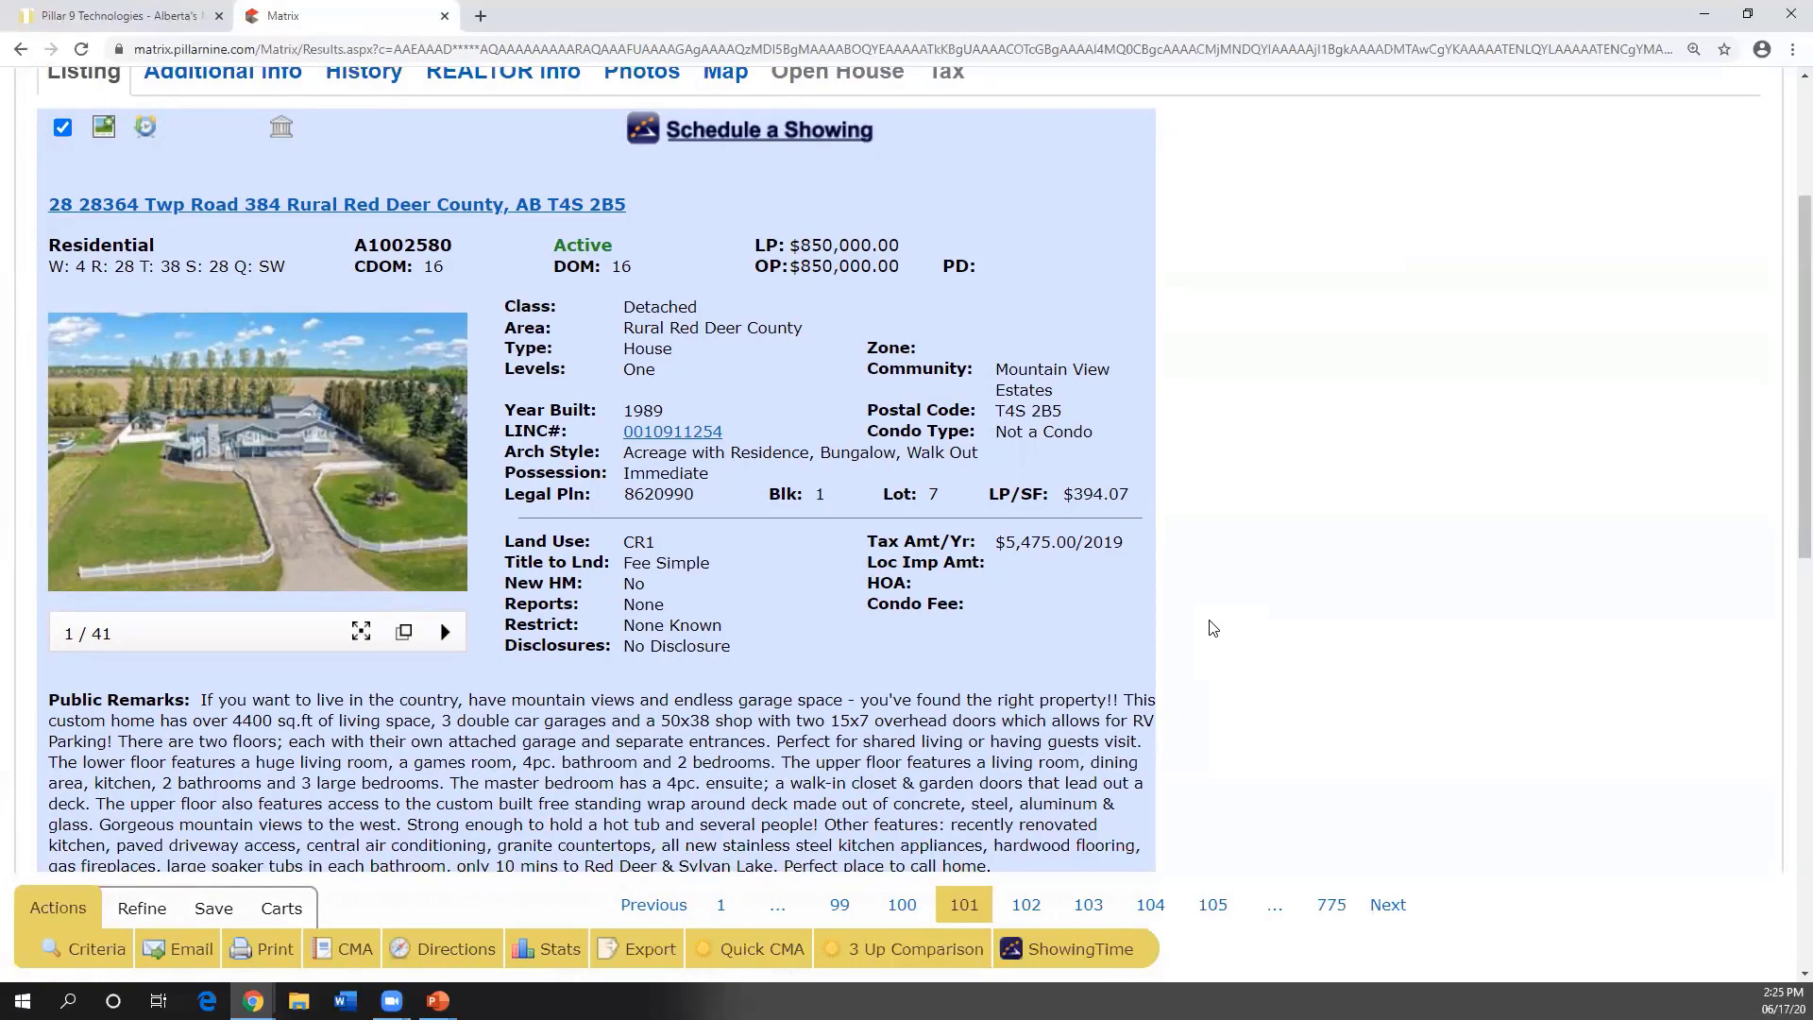
{"action": "scroll", "coordinate": [1241, 627], "scroll_direction": "up", "scroll_amount": 3}
{"action": "left_click", "coordinate": [314, 139]}
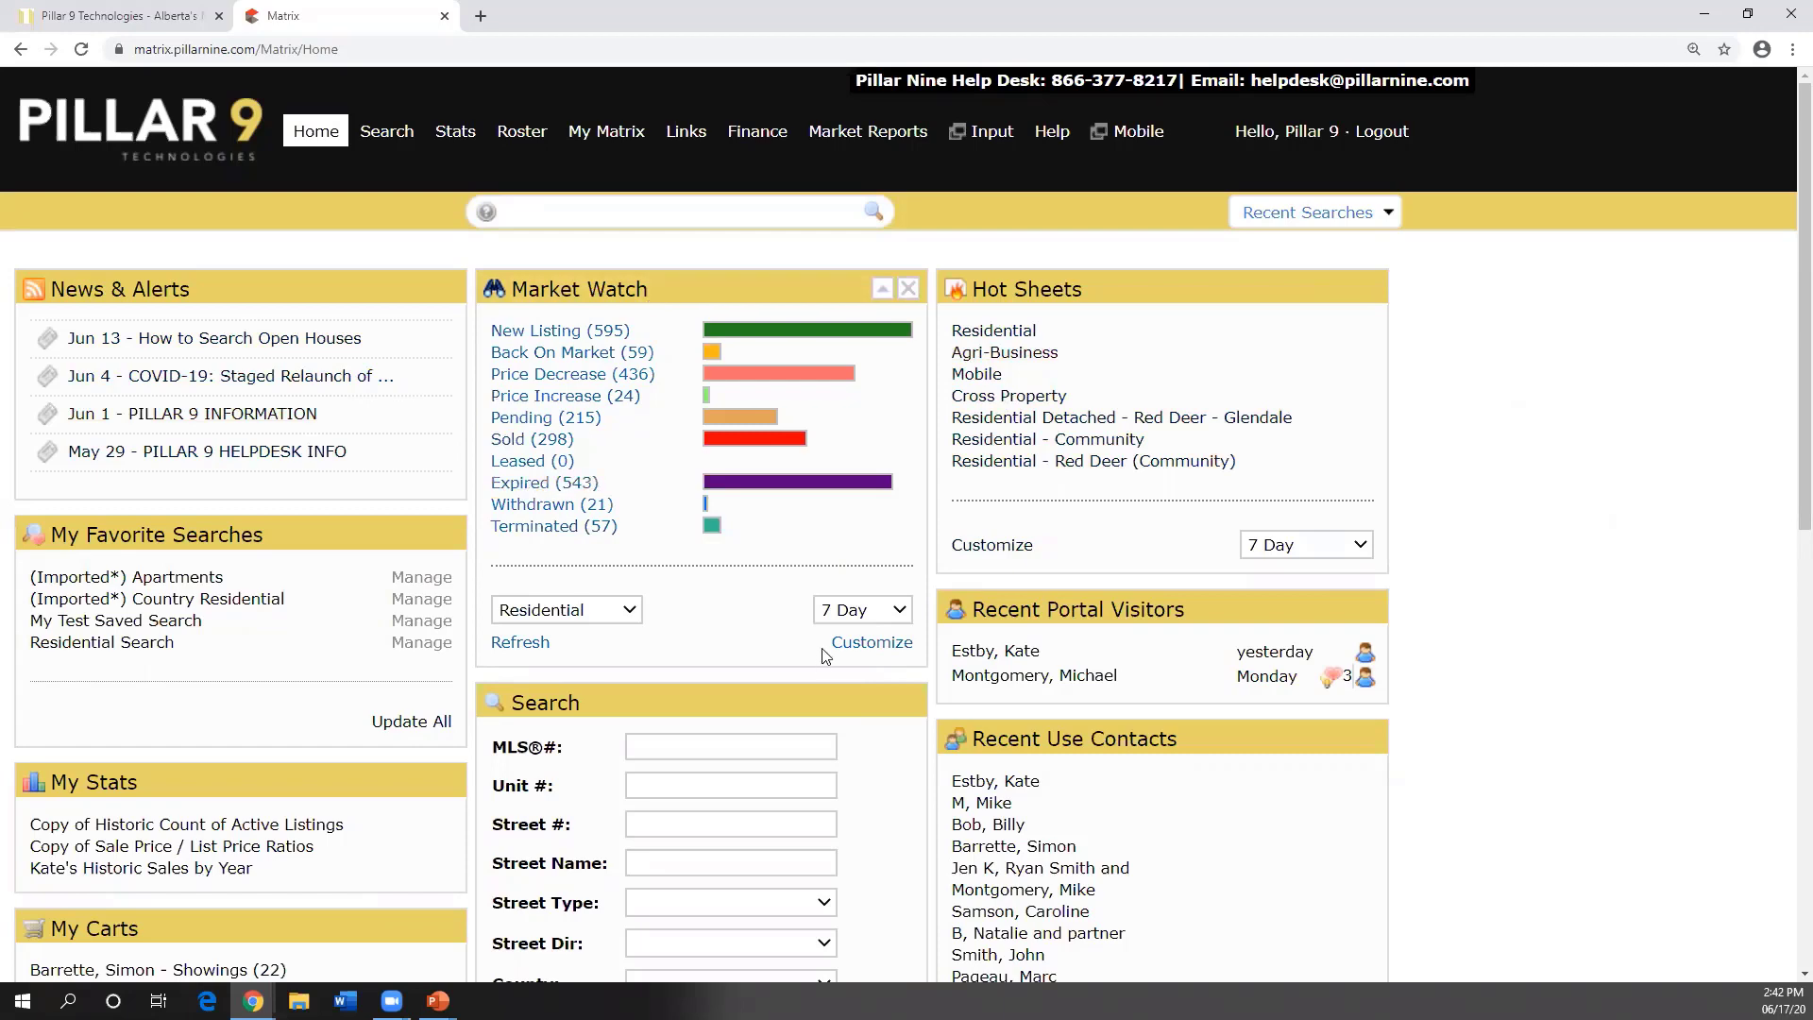
- Launch Pillar 9 Listings Input in a new tab from the Input link
{"action": "scroll", "coordinate": [821, 640], "scroll_direction": "down", "scroll_amount": 2}
{"action": "scroll", "coordinate": [821, 640], "scroll_direction": "down", "scroll_amount": 1}
{"action": "scroll", "coordinate": [821, 647], "scroll_direction": "down", "scroll_amount": 1}
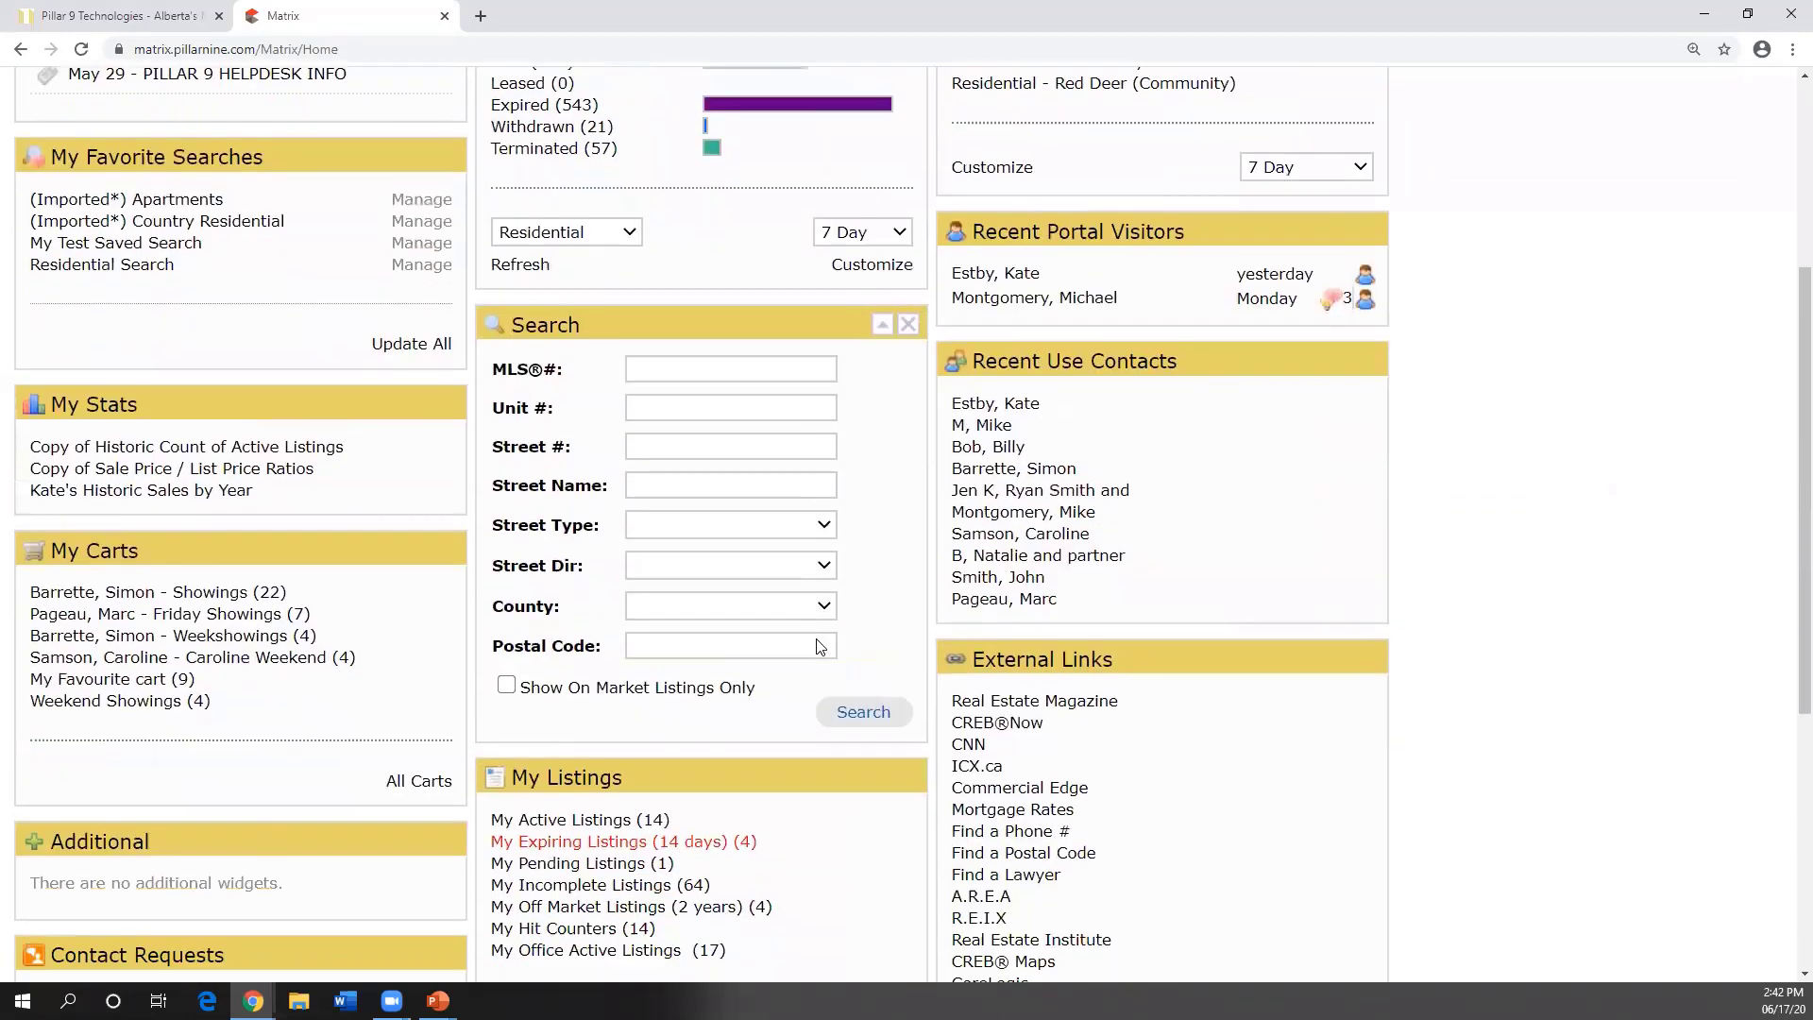
{"action": "scroll", "coordinate": [801, 675], "scroll_direction": "up", "scroll_amount": 3}
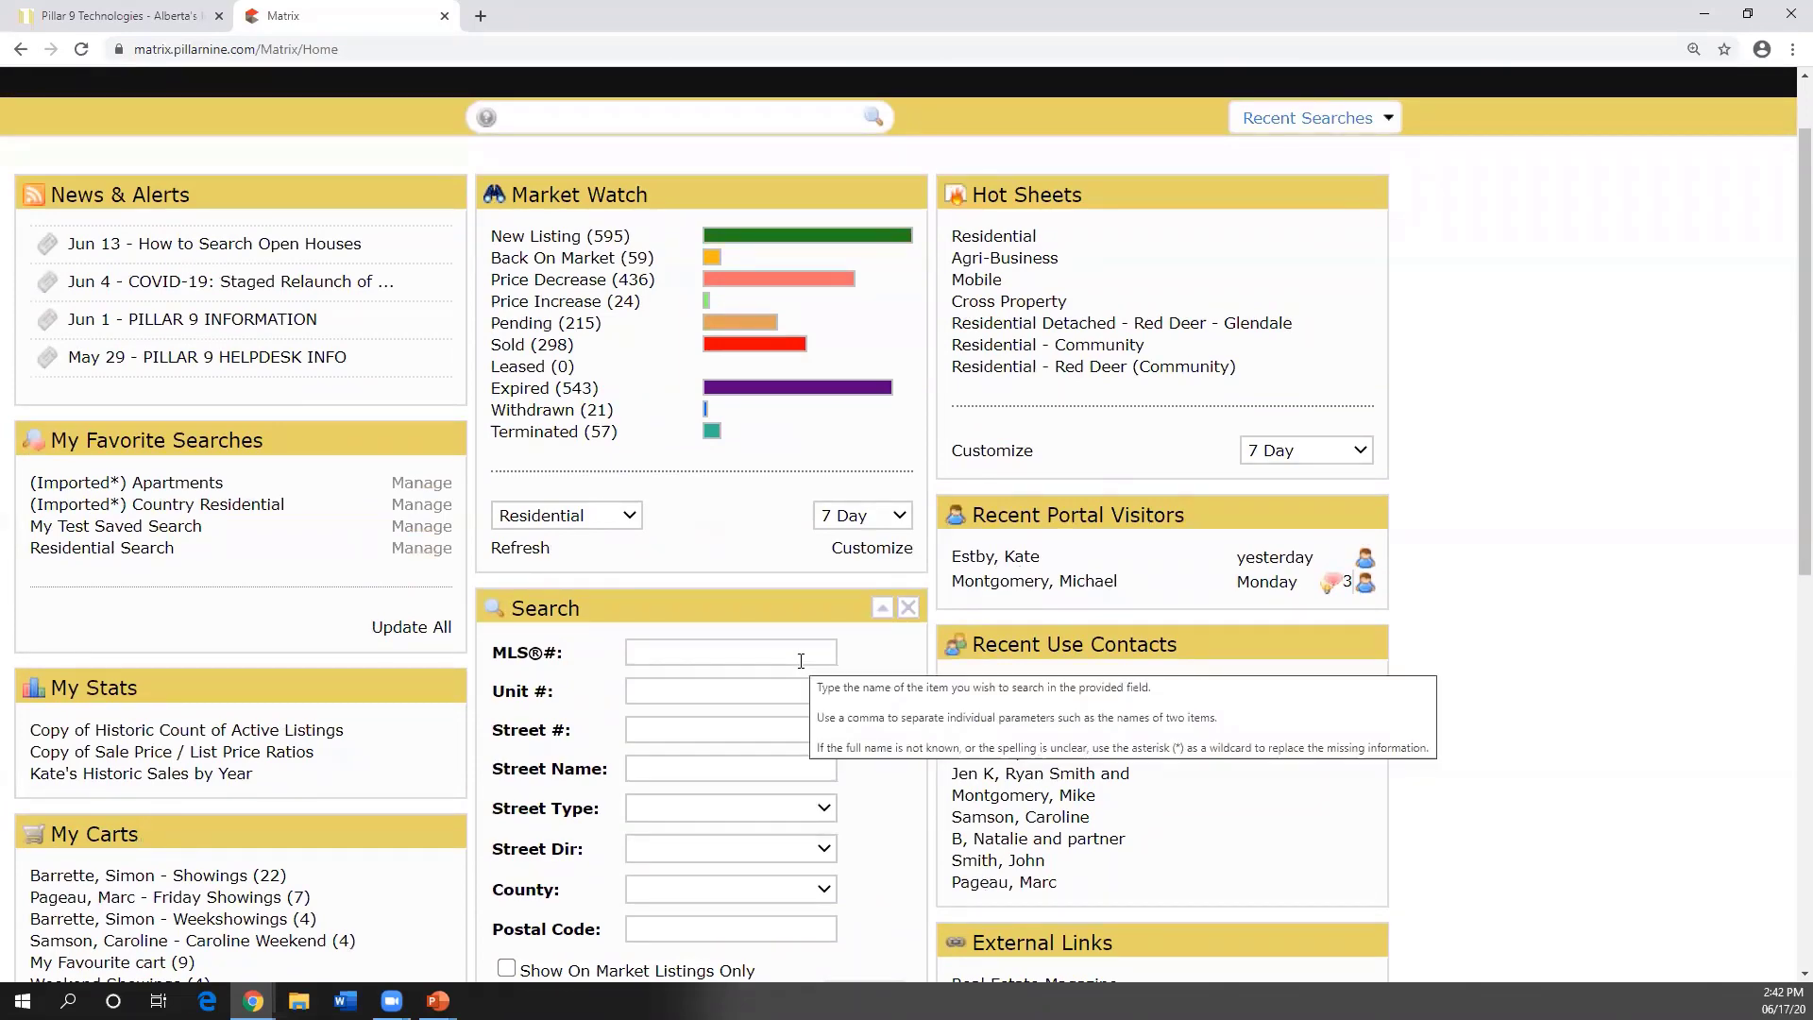
{"action": "scroll", "coordinate": [801, 662], "scroll_direction": "up", "scroll_amount": 1}
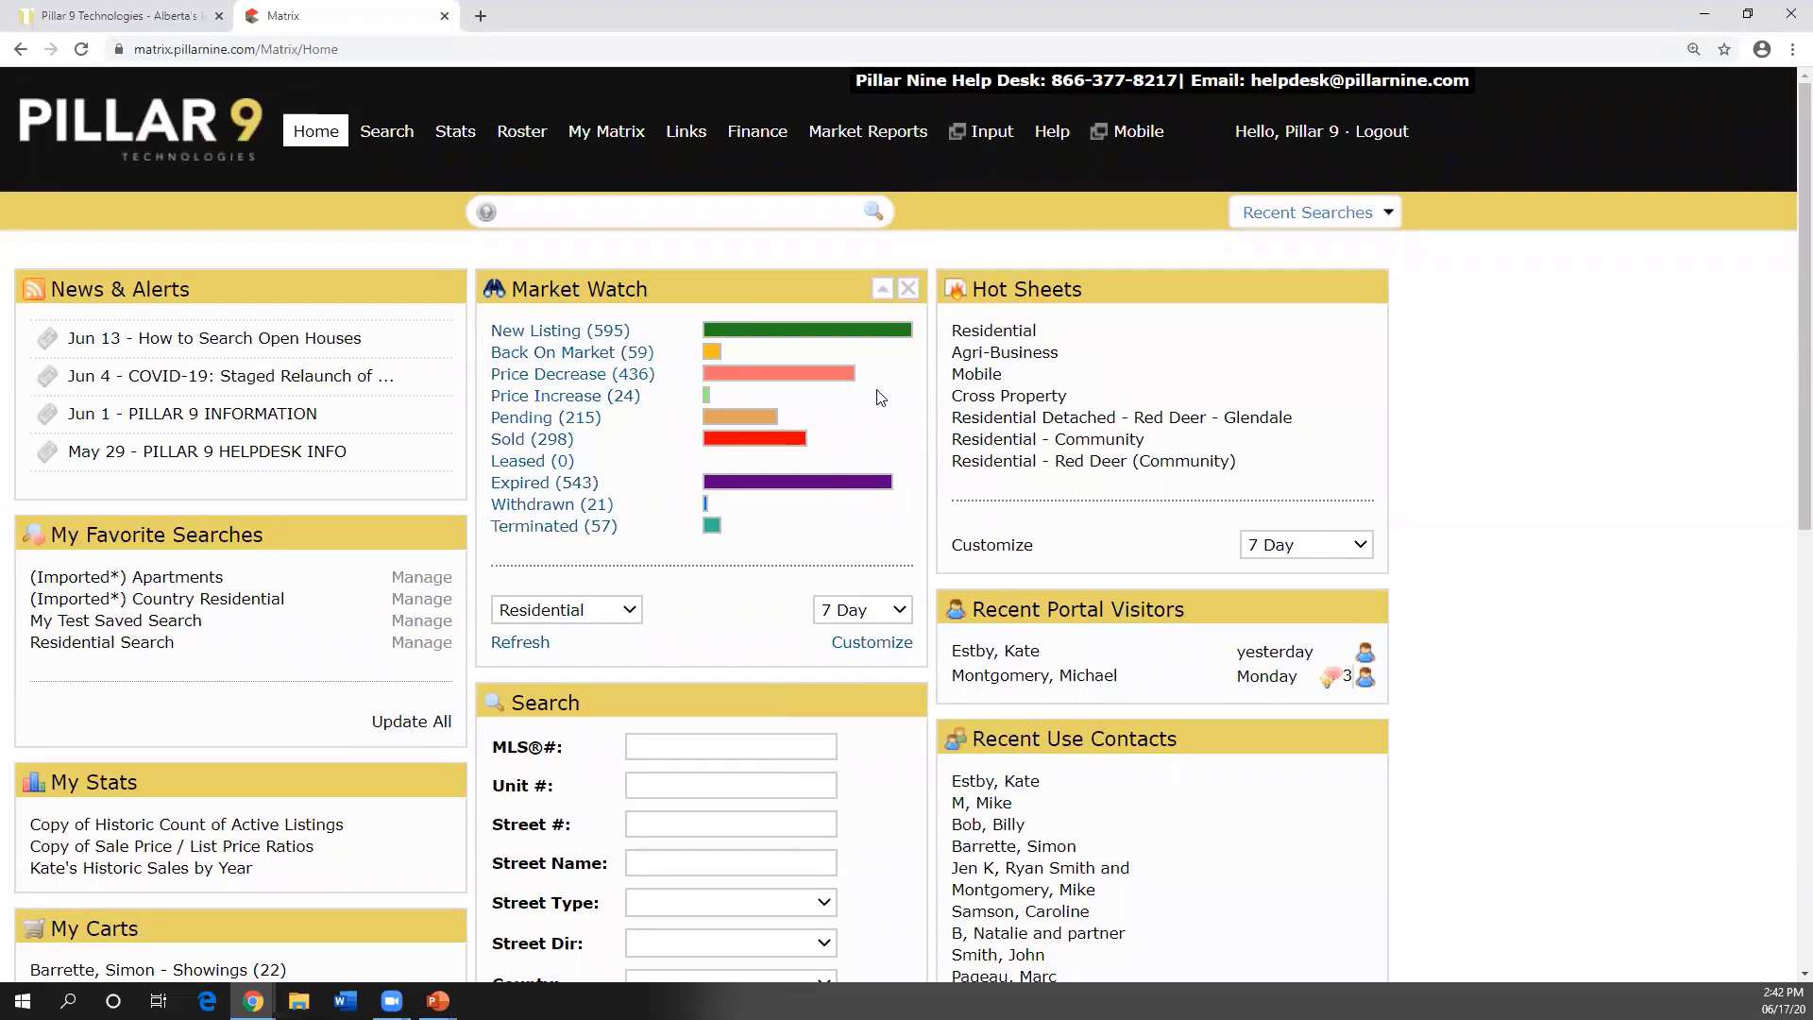
{"action": "left_click", "coordinate": [988, 135]}
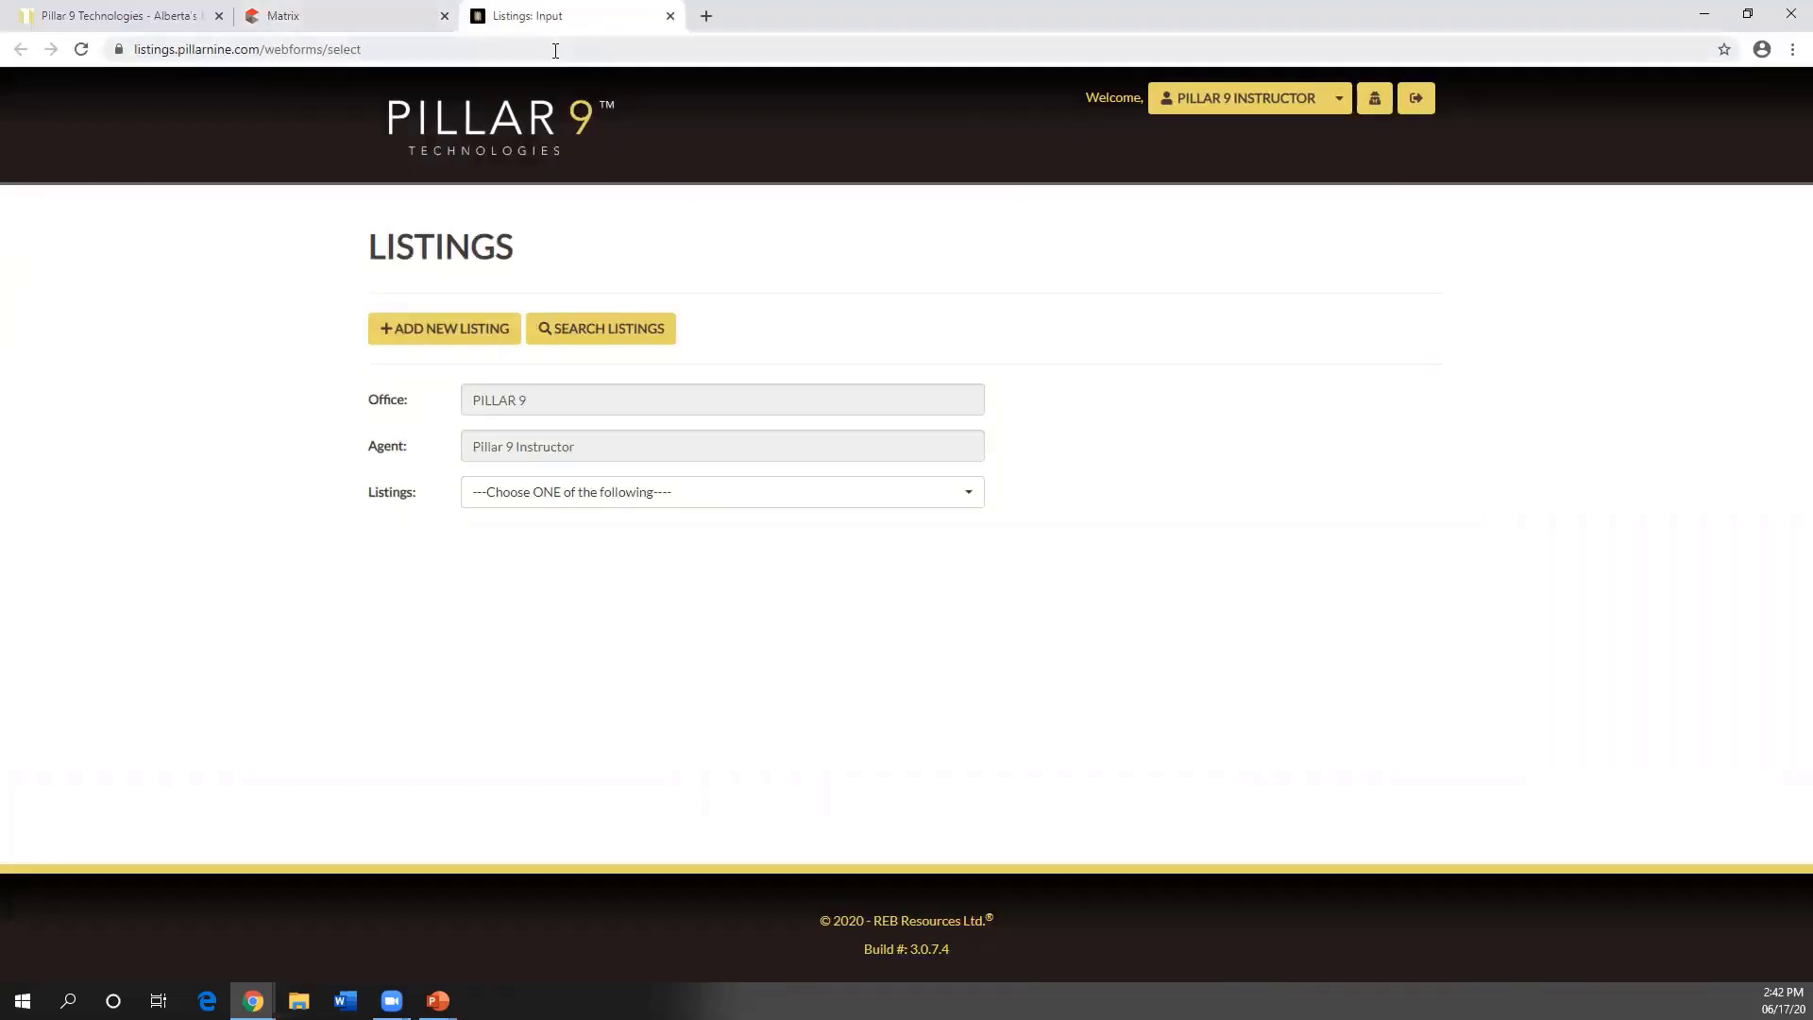
{"action": "left_click", "coordinate": [392, 19]}
{"action": "mouse_move", "coordinate": [523, 131]}
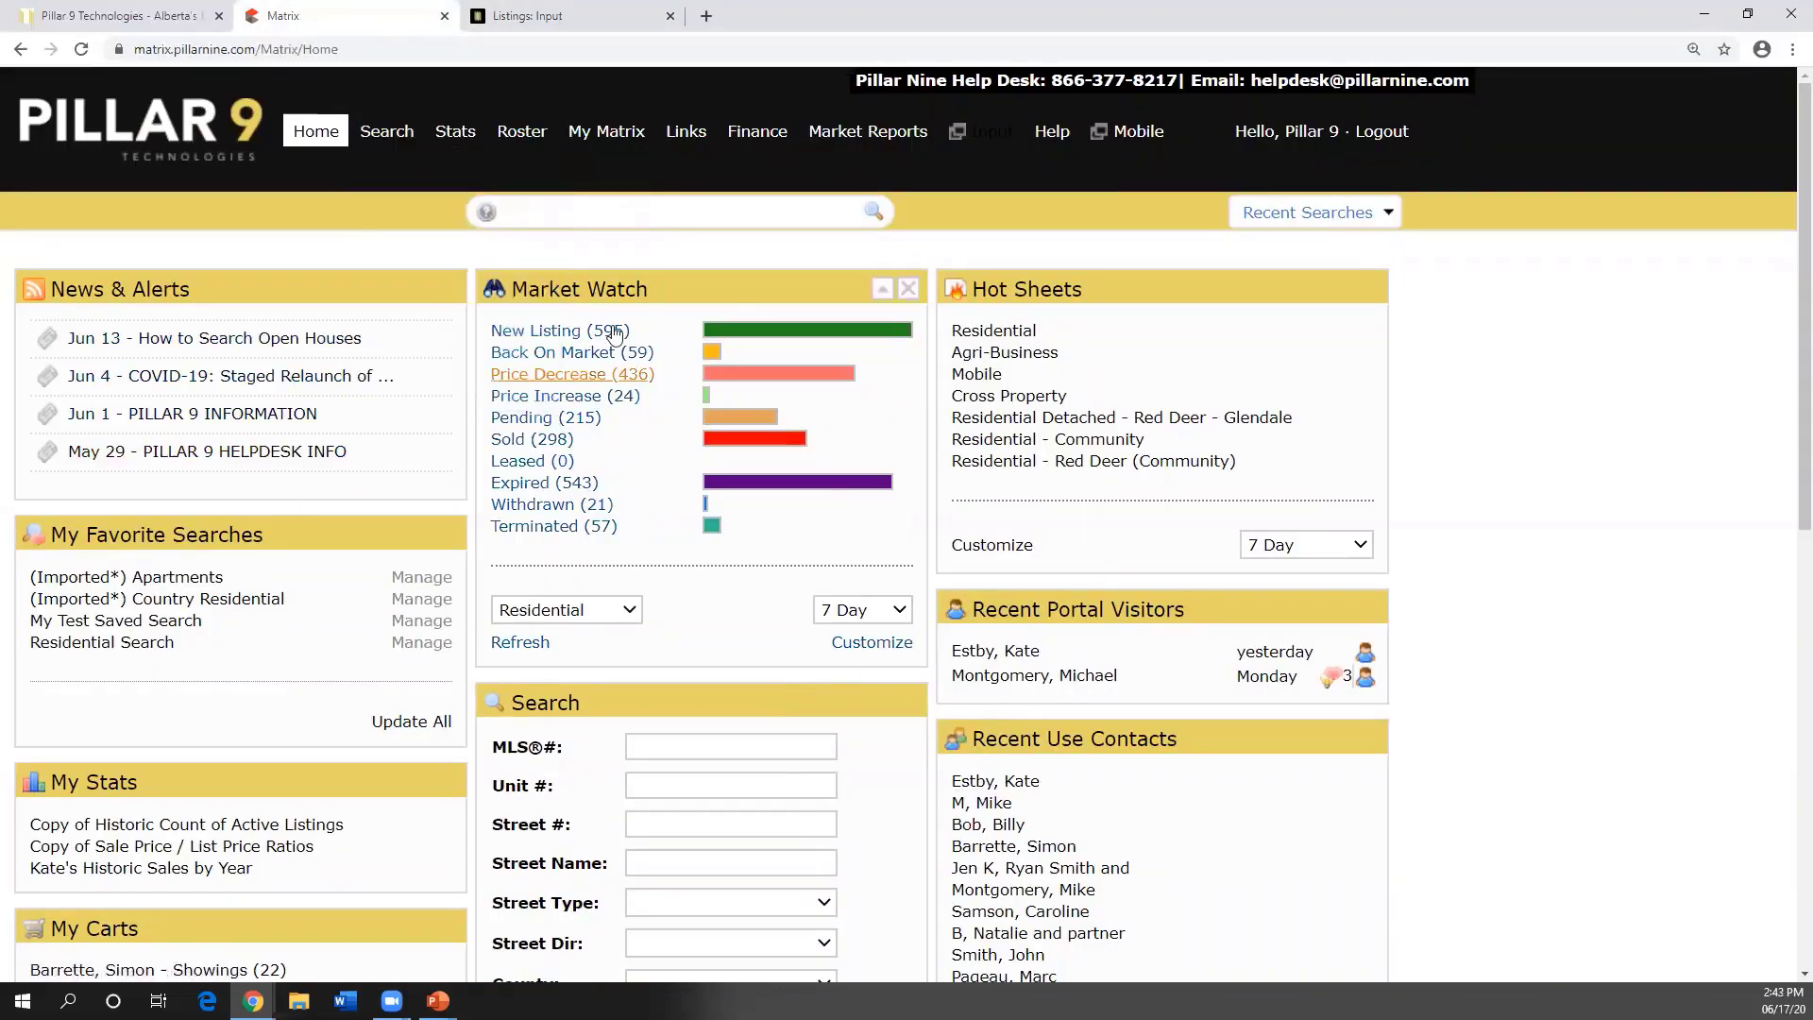
{"action": "left_click", "coordinate": [527, 21]}
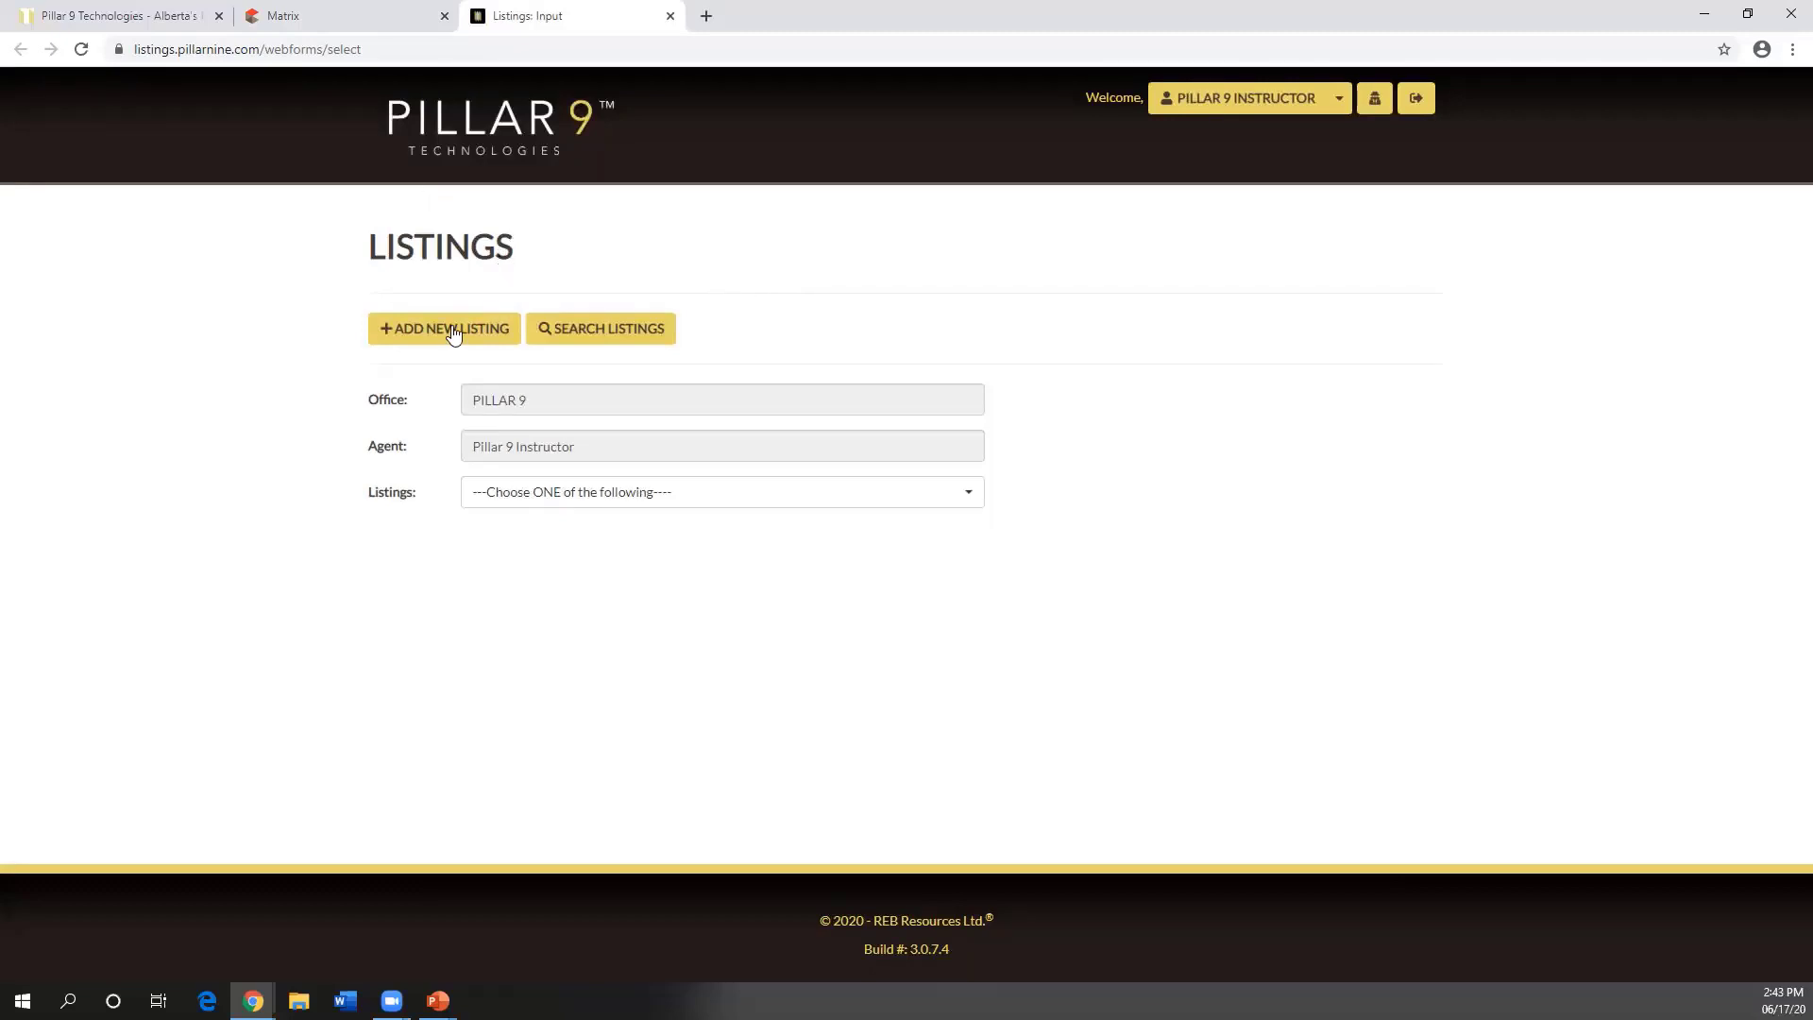
- Open the Listings chooser showing the agent's listings from A1005680 downward
{"action": "left_click", "coordinate": [438, 339]}
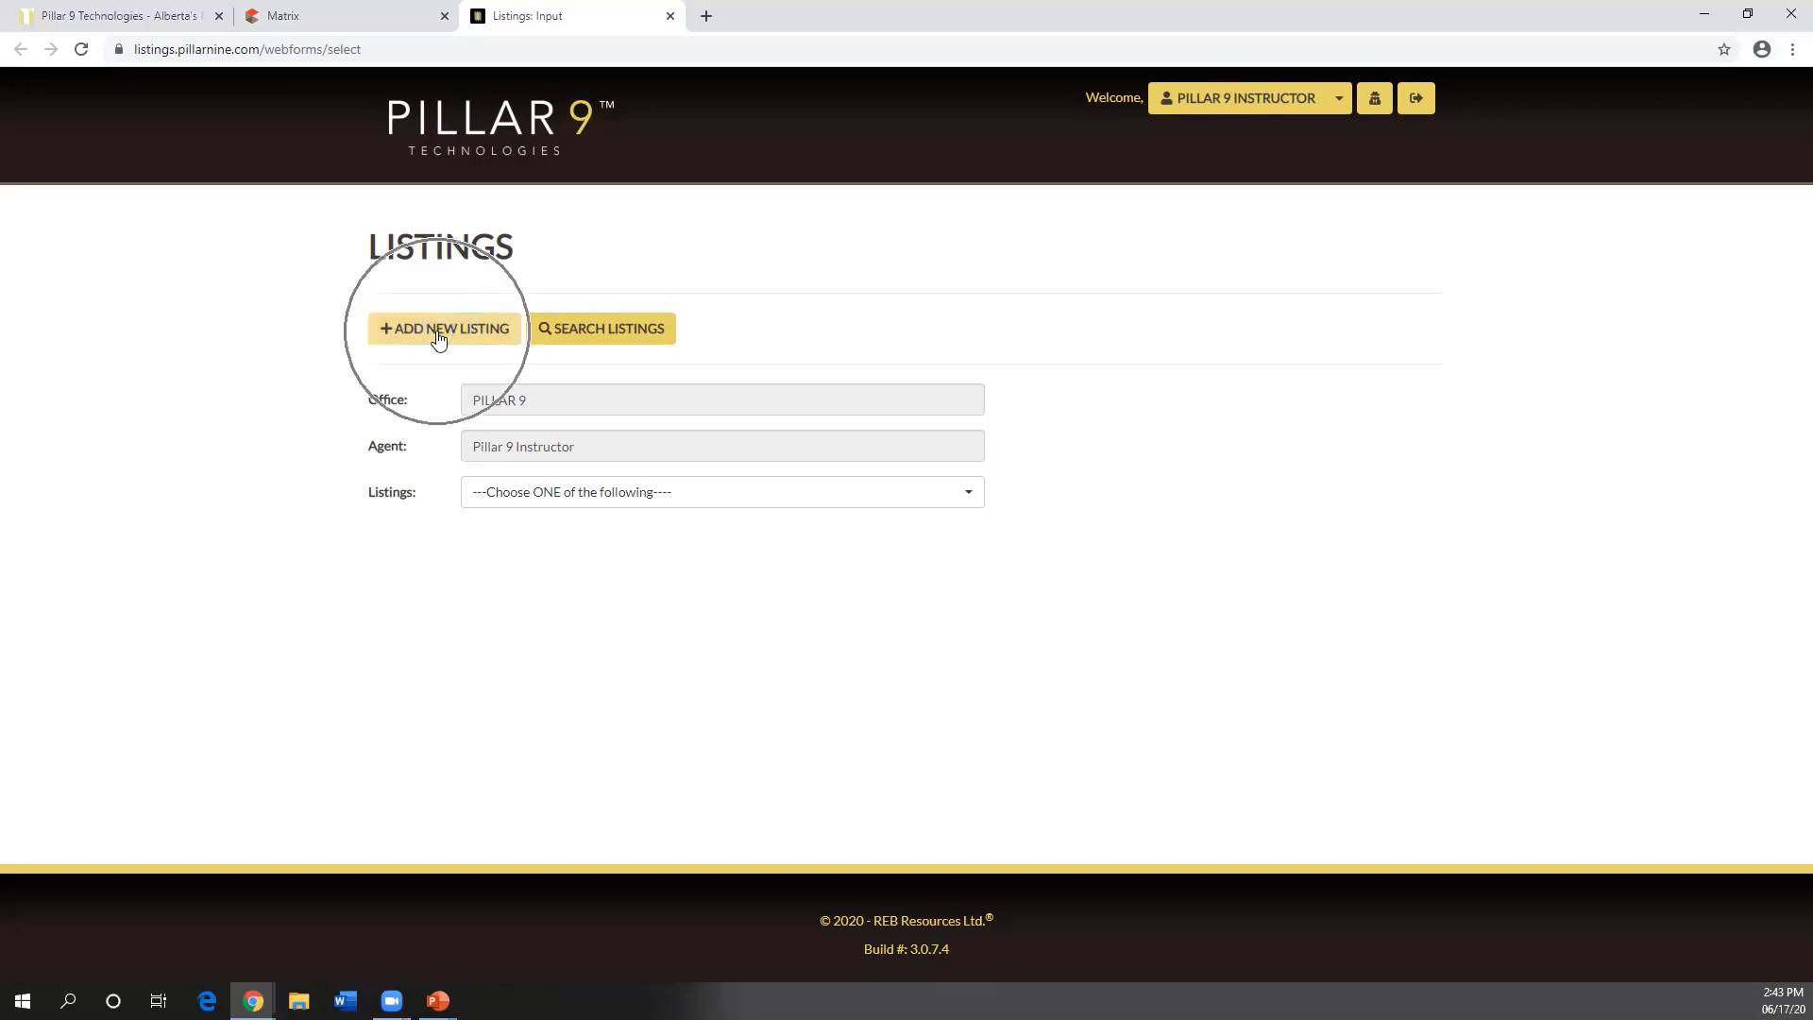
{"action": "left_click", "coordinate": [628, 340]}
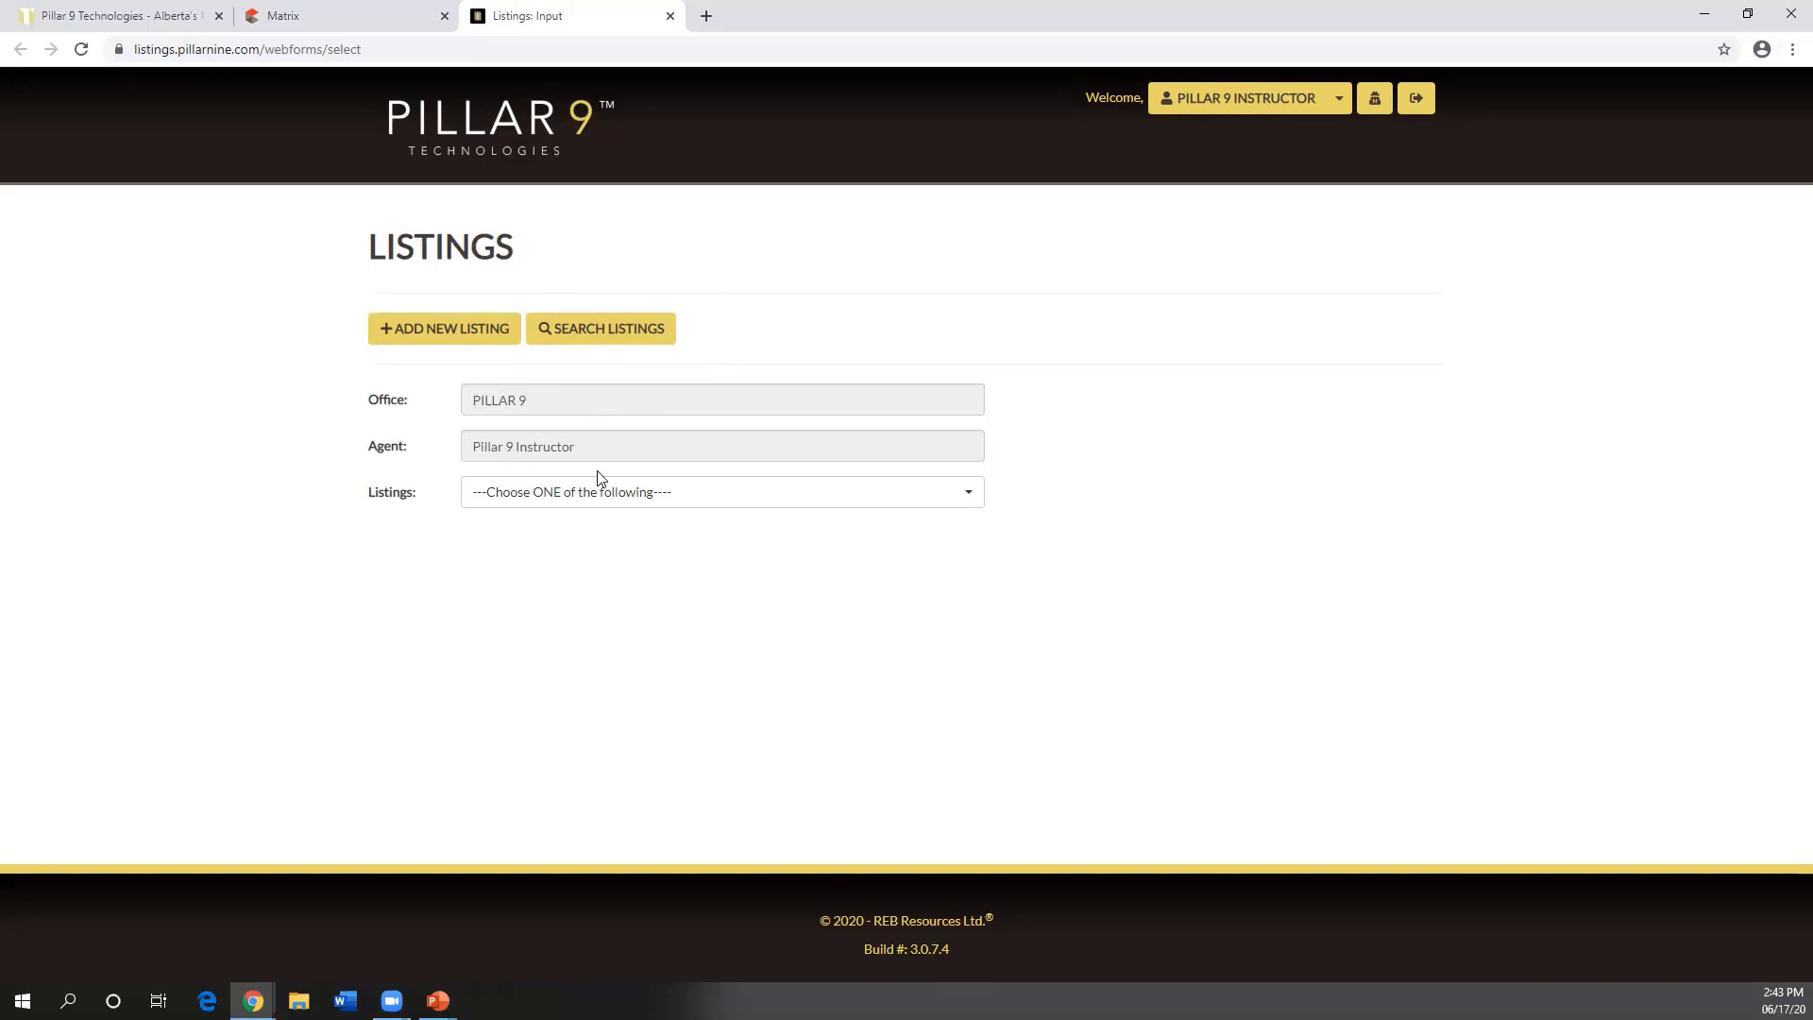
{"action": "left_click", "coordinate": [549, 493]}
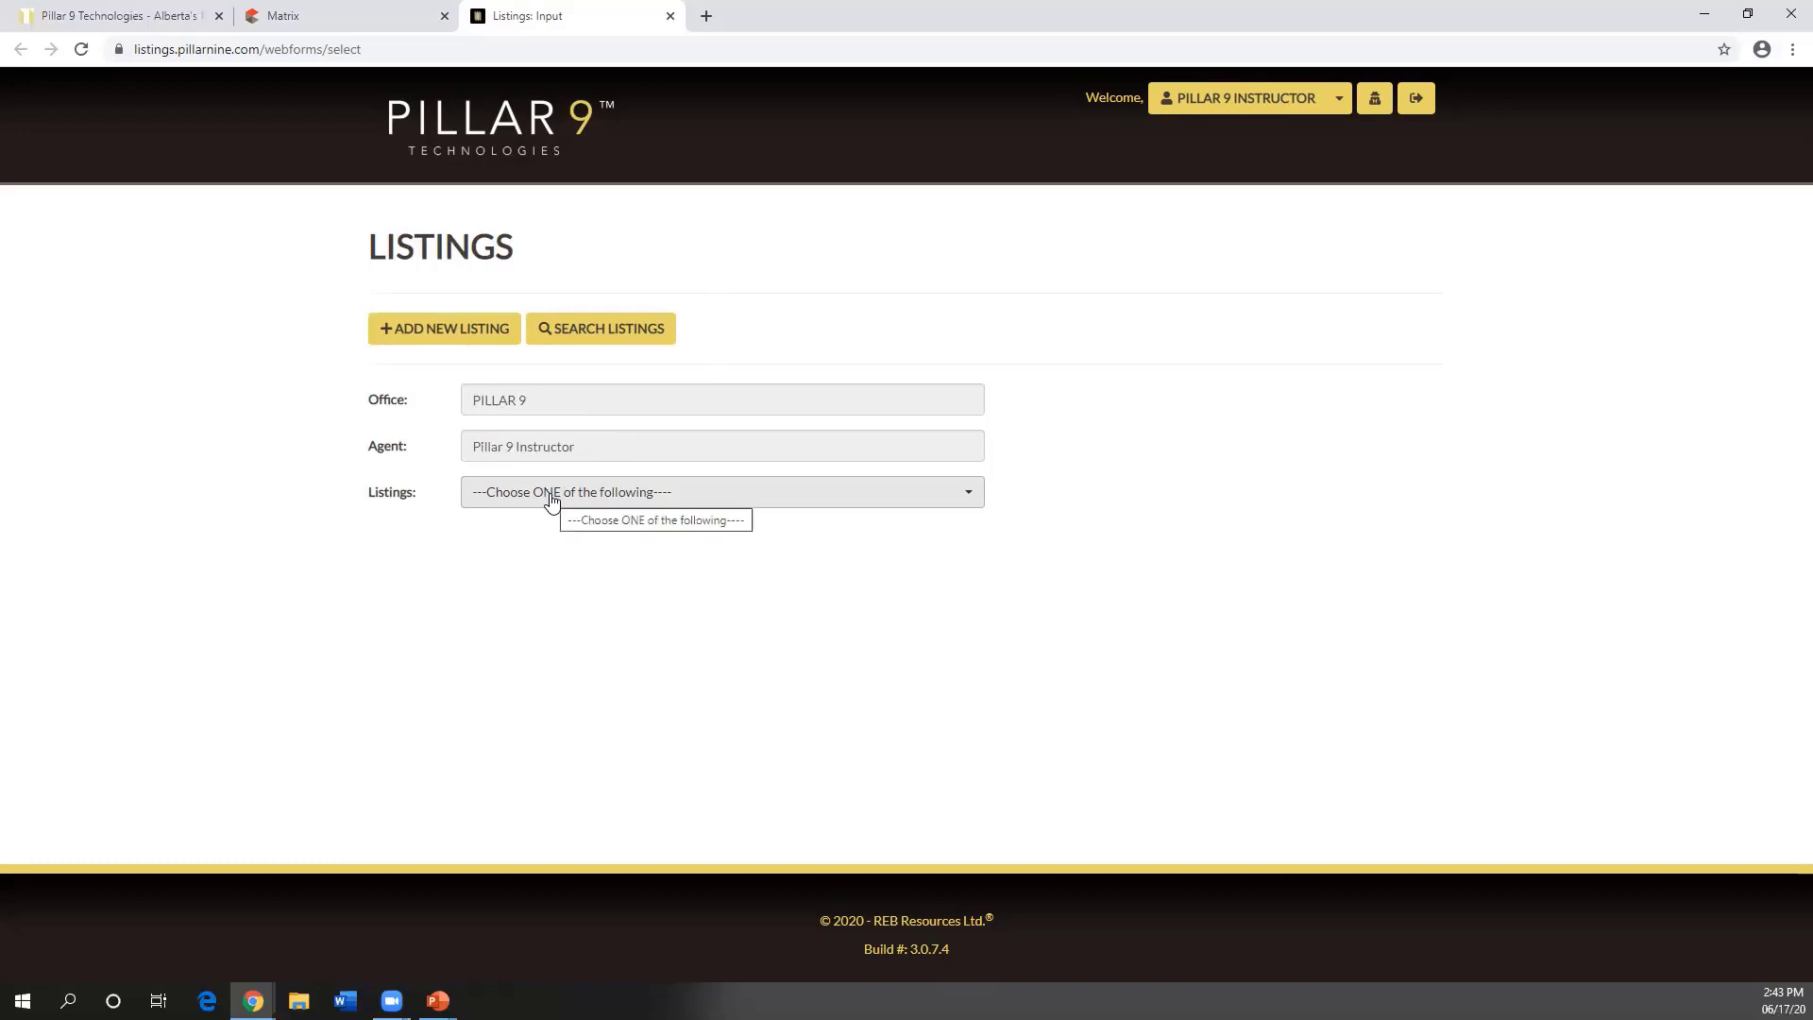
{"action": "left_click", "coordinate": [551, 495]}
{"action": "left_click", "coordinate": [615, 332]}
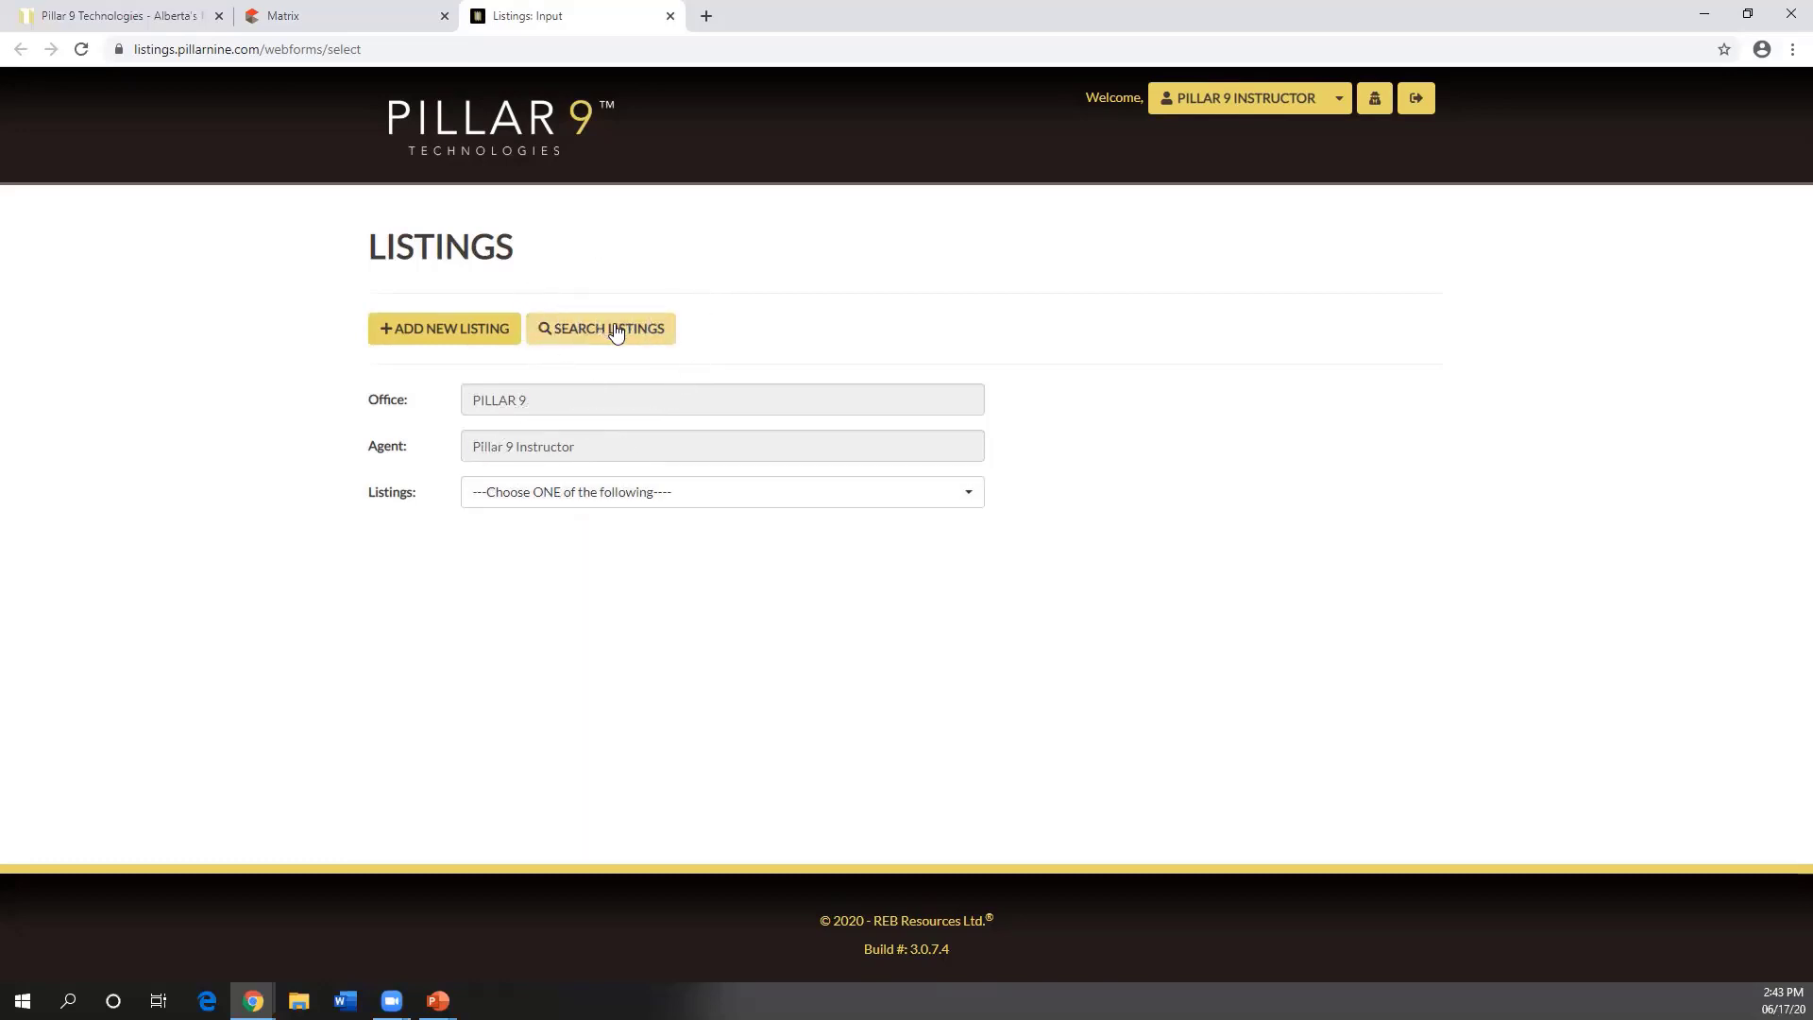
{"action": "left_click", "coordinate": [540, 503]}
{"action": "left_click", "coordinate": [540, 503]}
{"action": "left_click", "coordinate": [539, 503]}
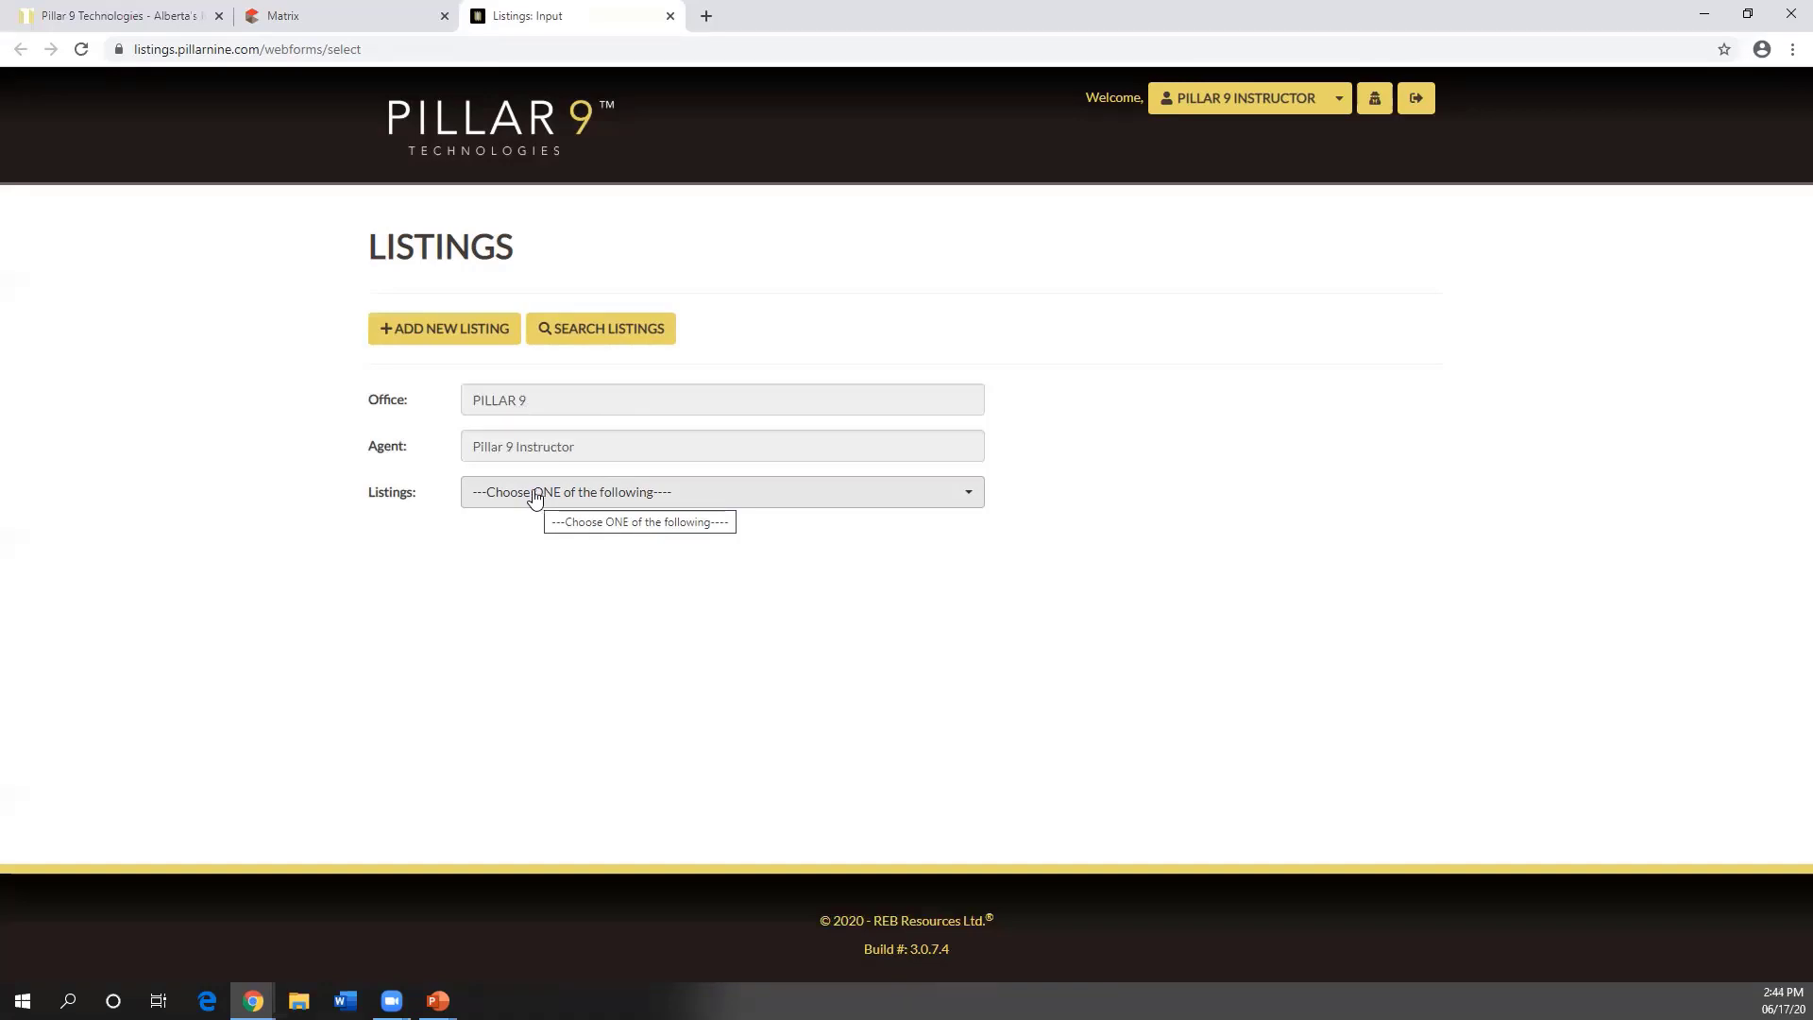
{"action": "key", "text": "ctrl"}
{"action": "key", "text": "ctrl"}
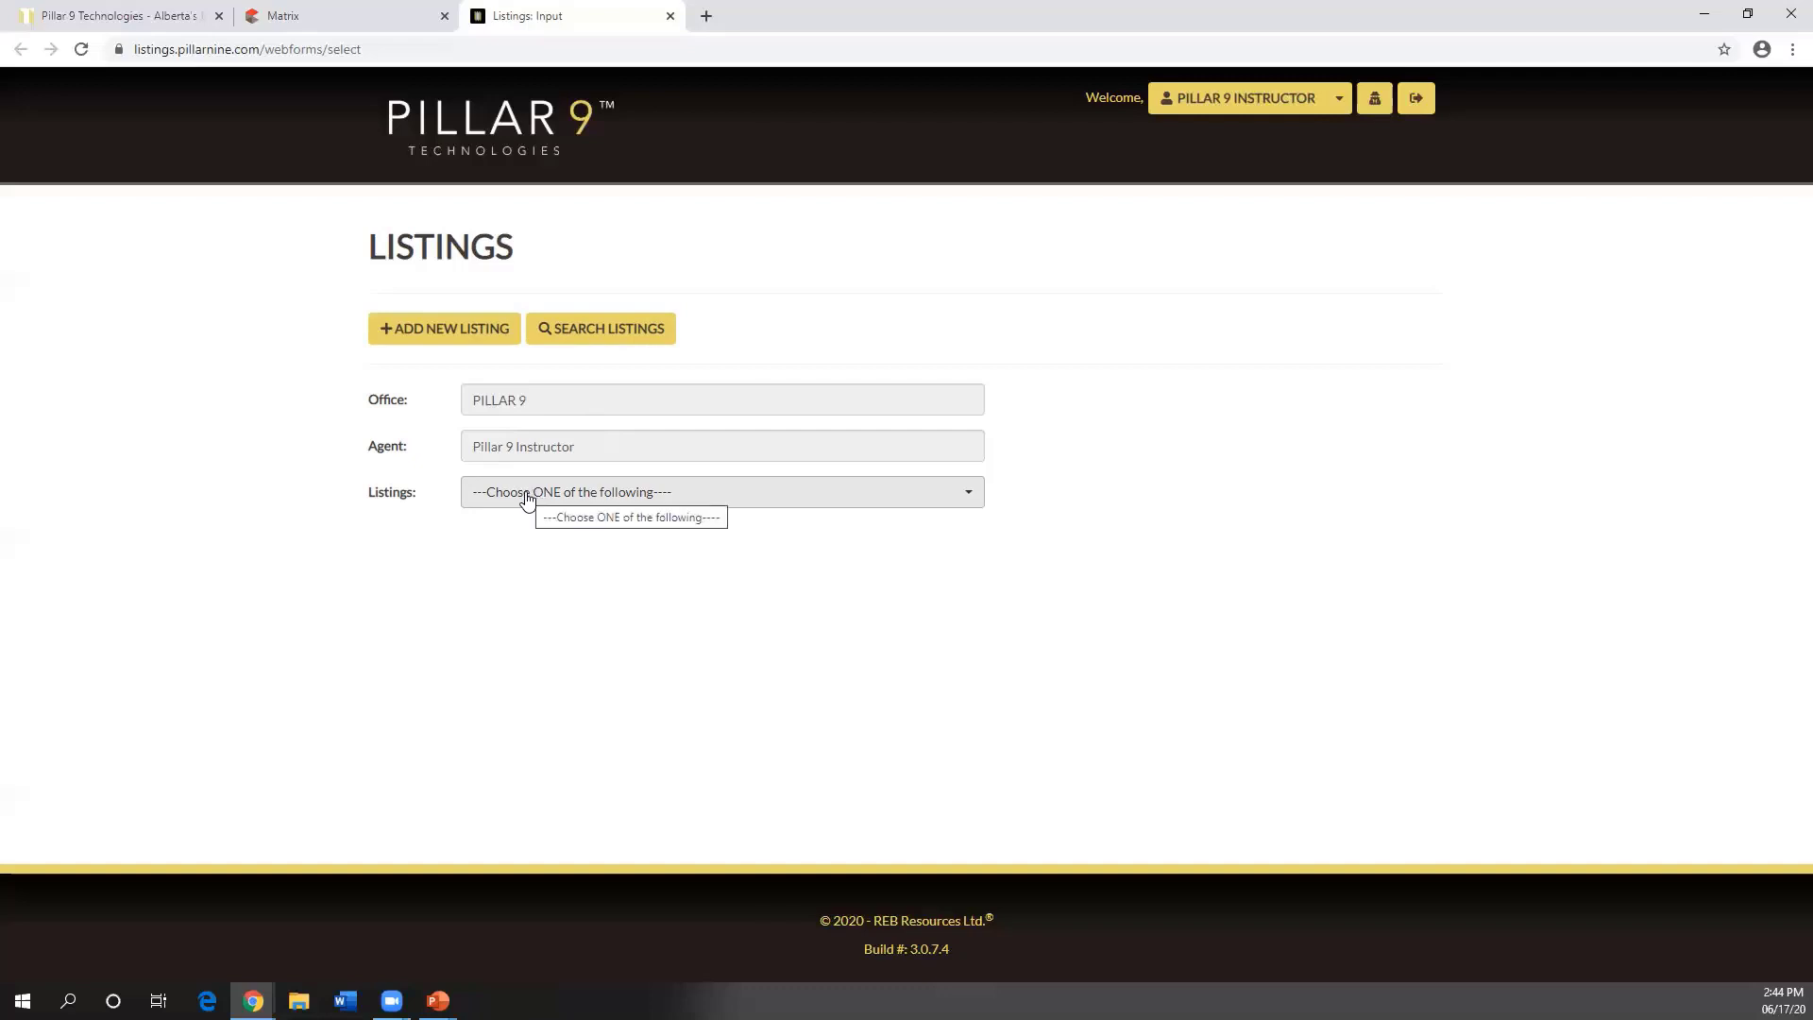
{"action": "left_click", "coordinate": [527, 500]}
{"action": "left_click", "coordinate": [527, 501]}
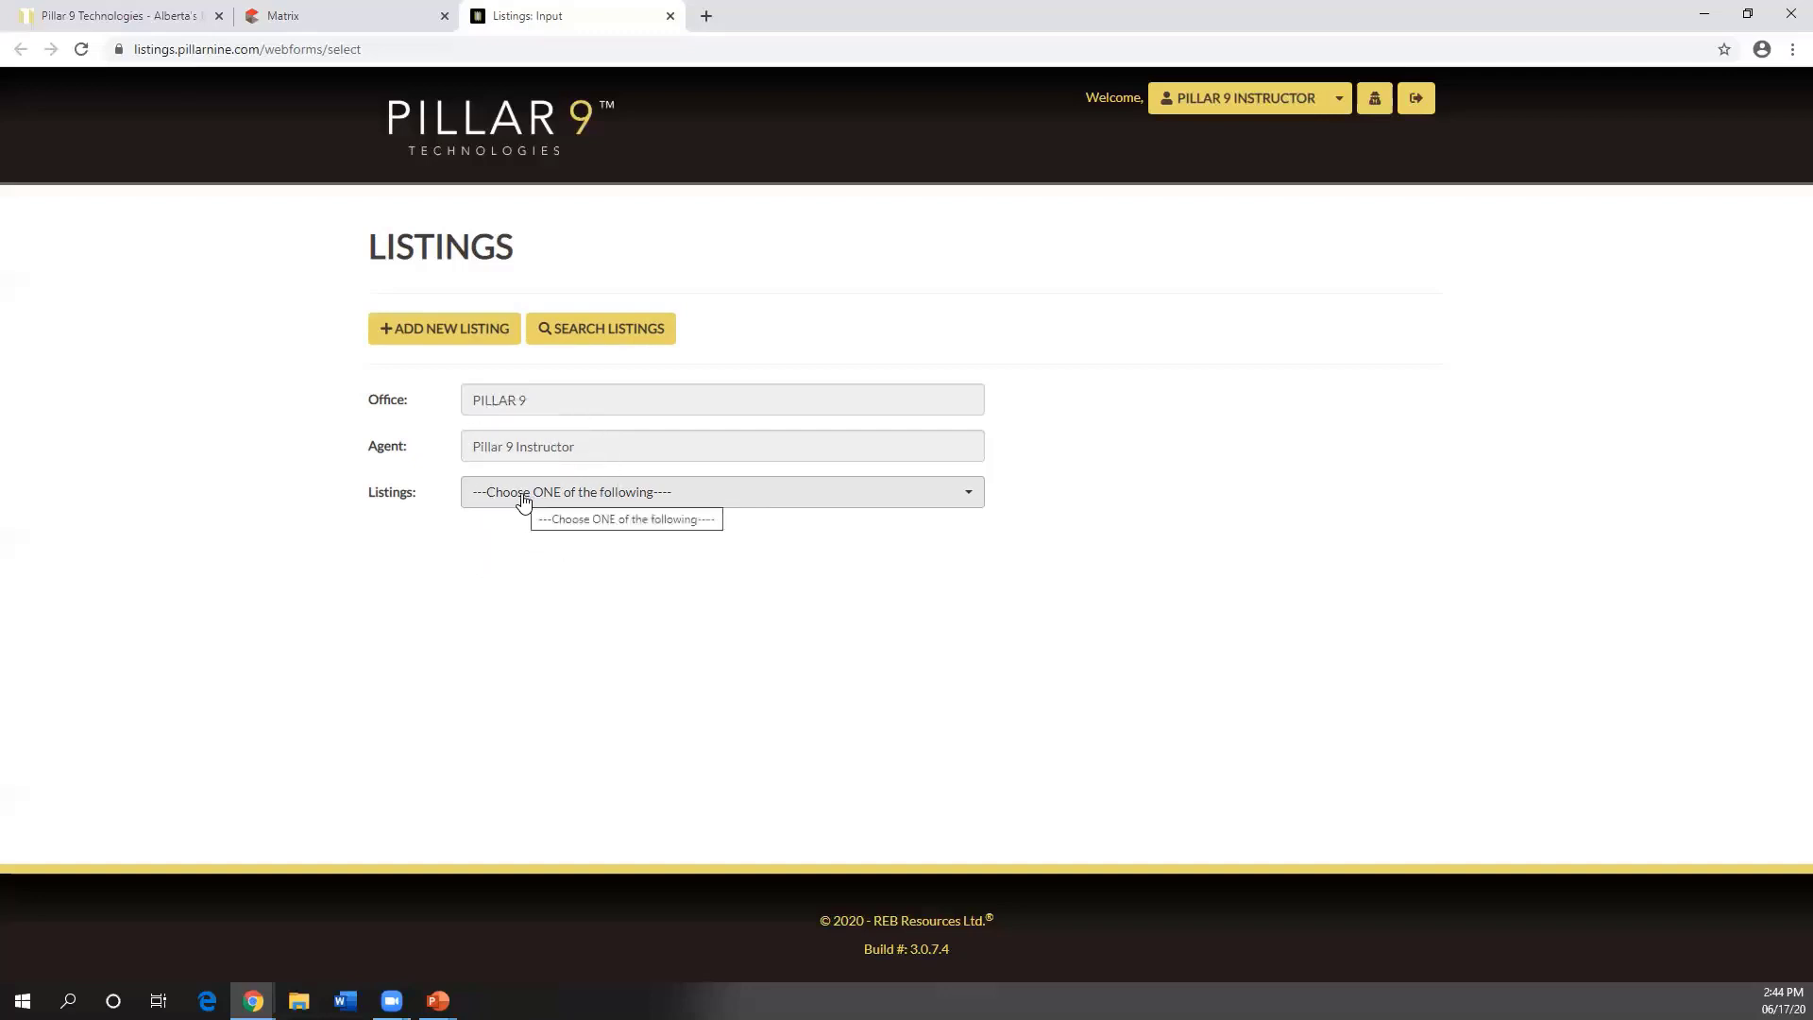
{"action": "left_click", "coordinate": [522, 498]}
- Scroll the listing chooser down to older entries until A1000282 appears
{"action": "scroll", "coordinate": [567, 578], "scroll_direction": "down", "scroll_amount": 10}
{"action": "scroll", "coordinate": [567, 578], "scroll_direction": "down", "scroll_amount": 10}
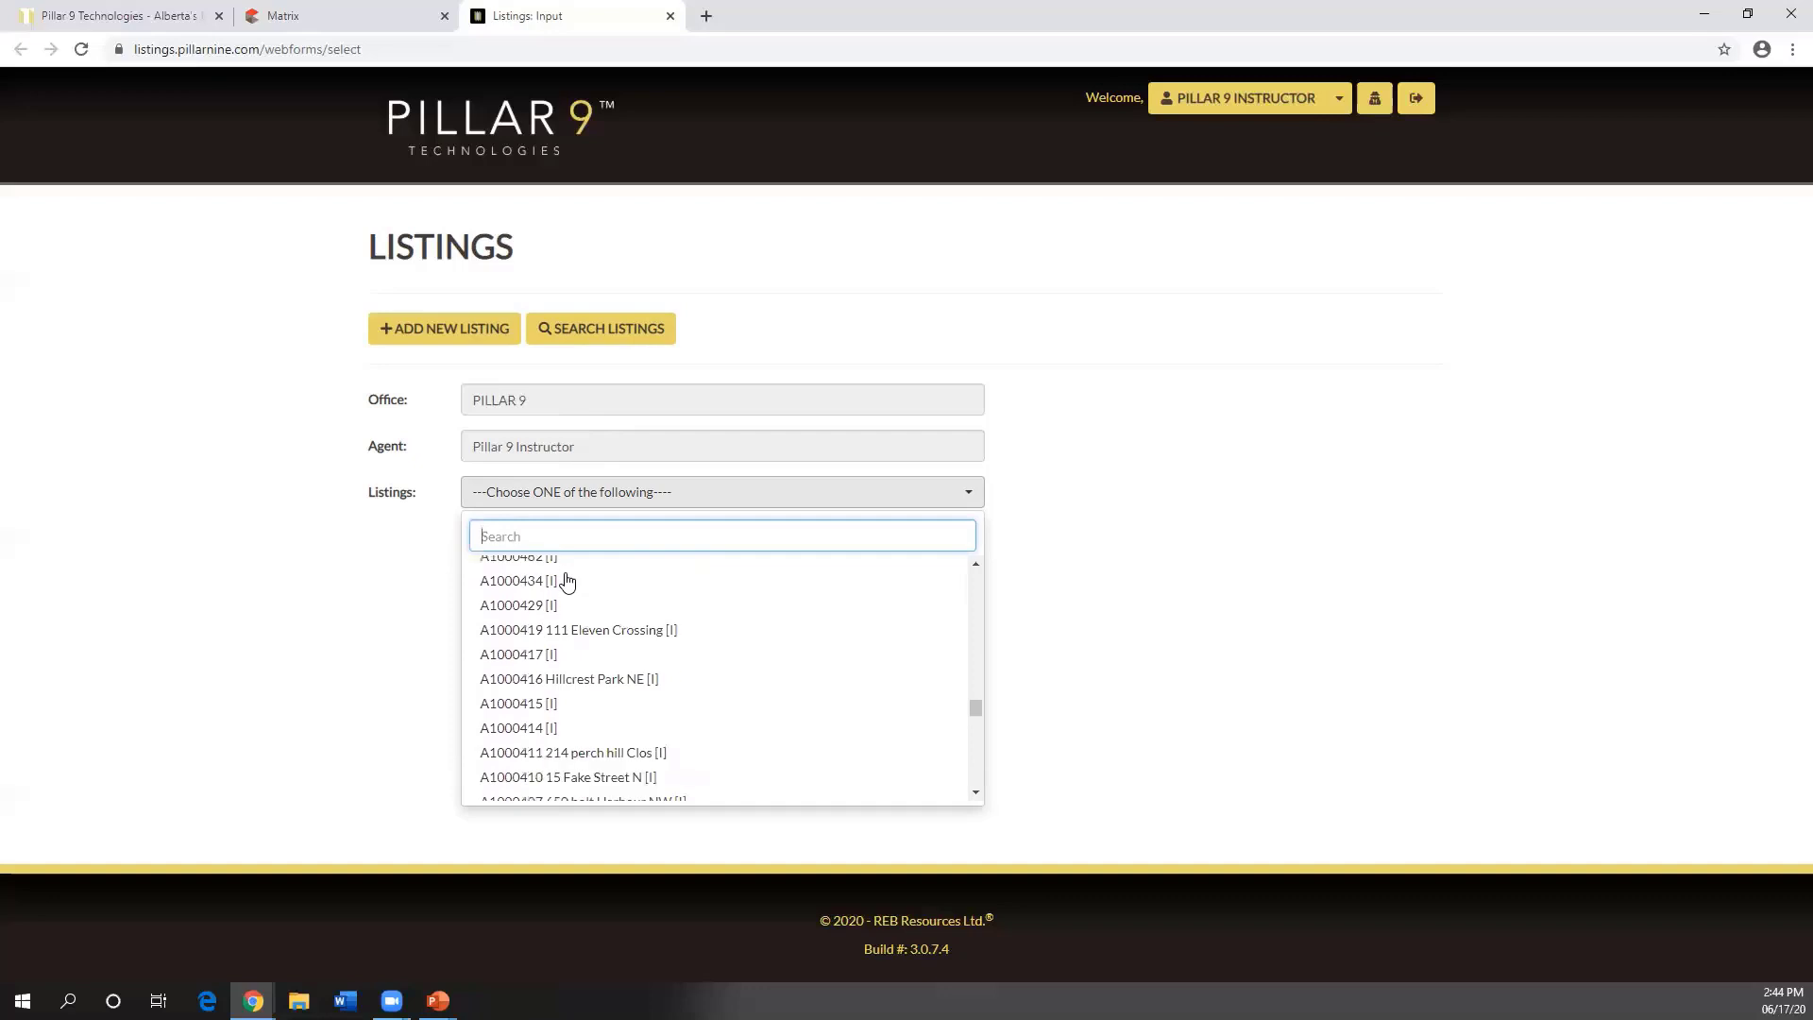
{"action": "scroll", "coordinate": [566, 580], "scroll_direction": "down", "scroll_amount": 1}
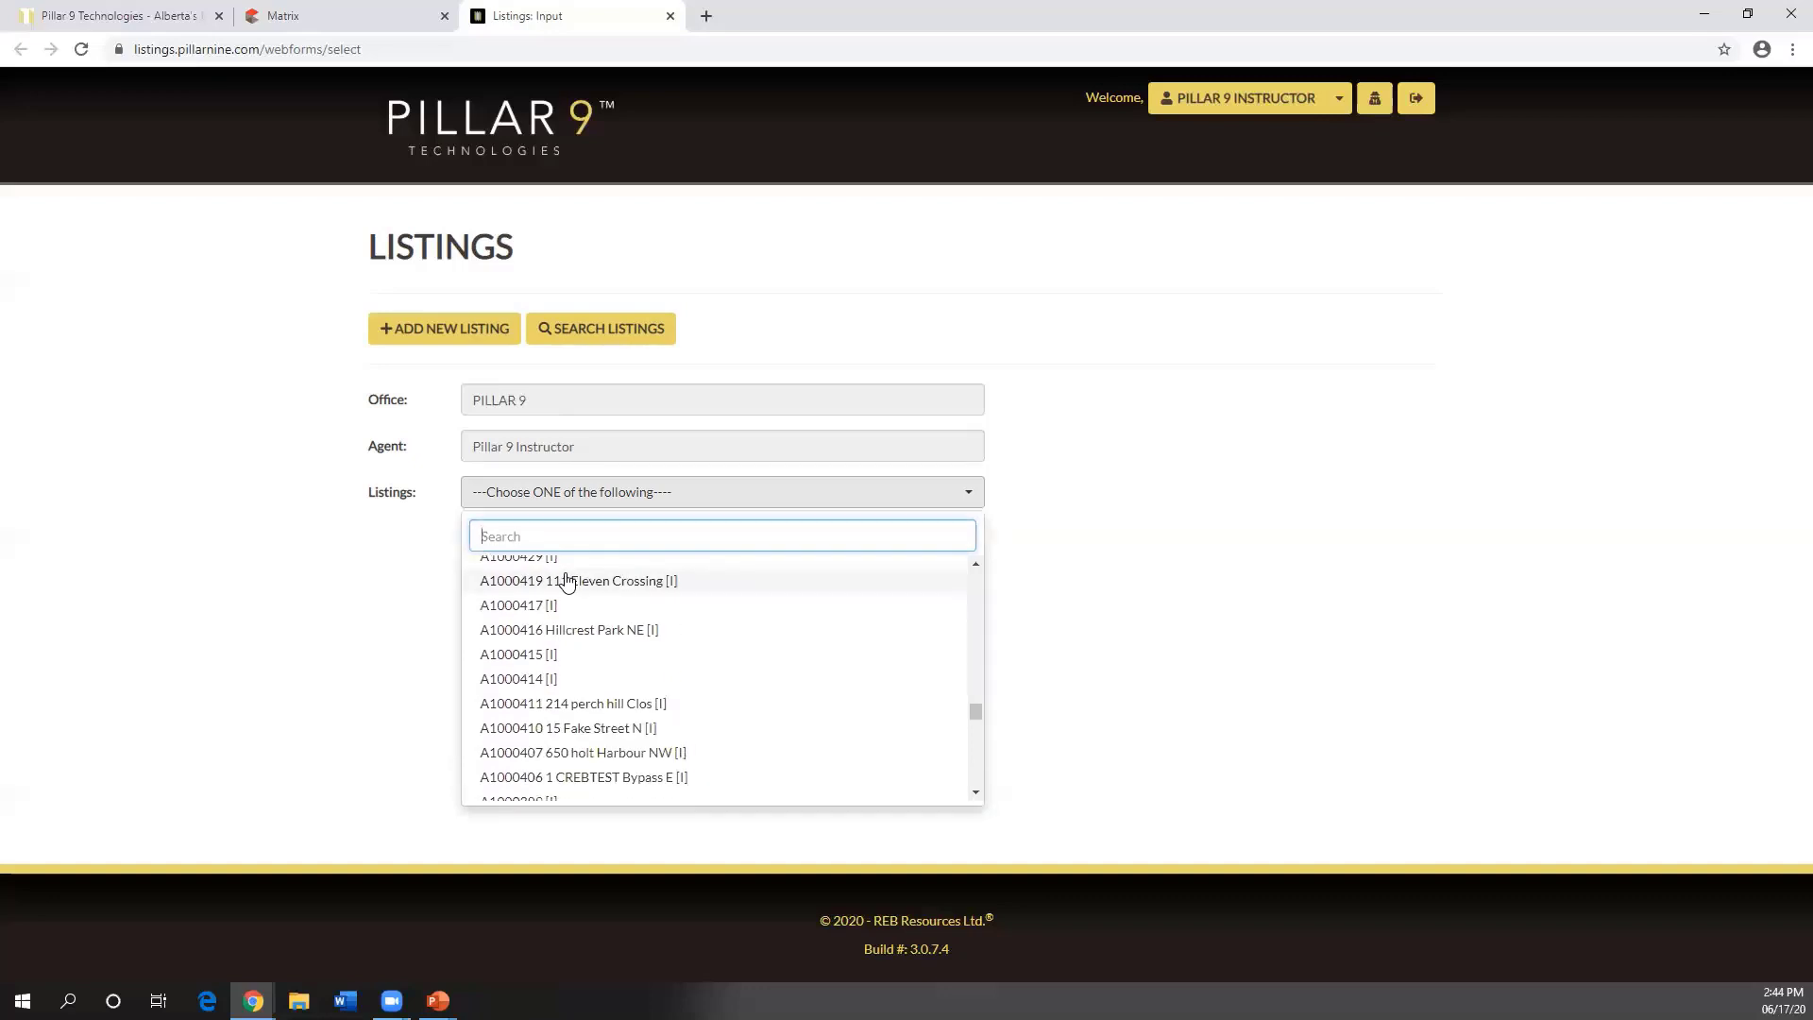
{"action": "scroll", "coordinate": [567, 579], "scroll_direction": "down", "scroll_amount": 2}
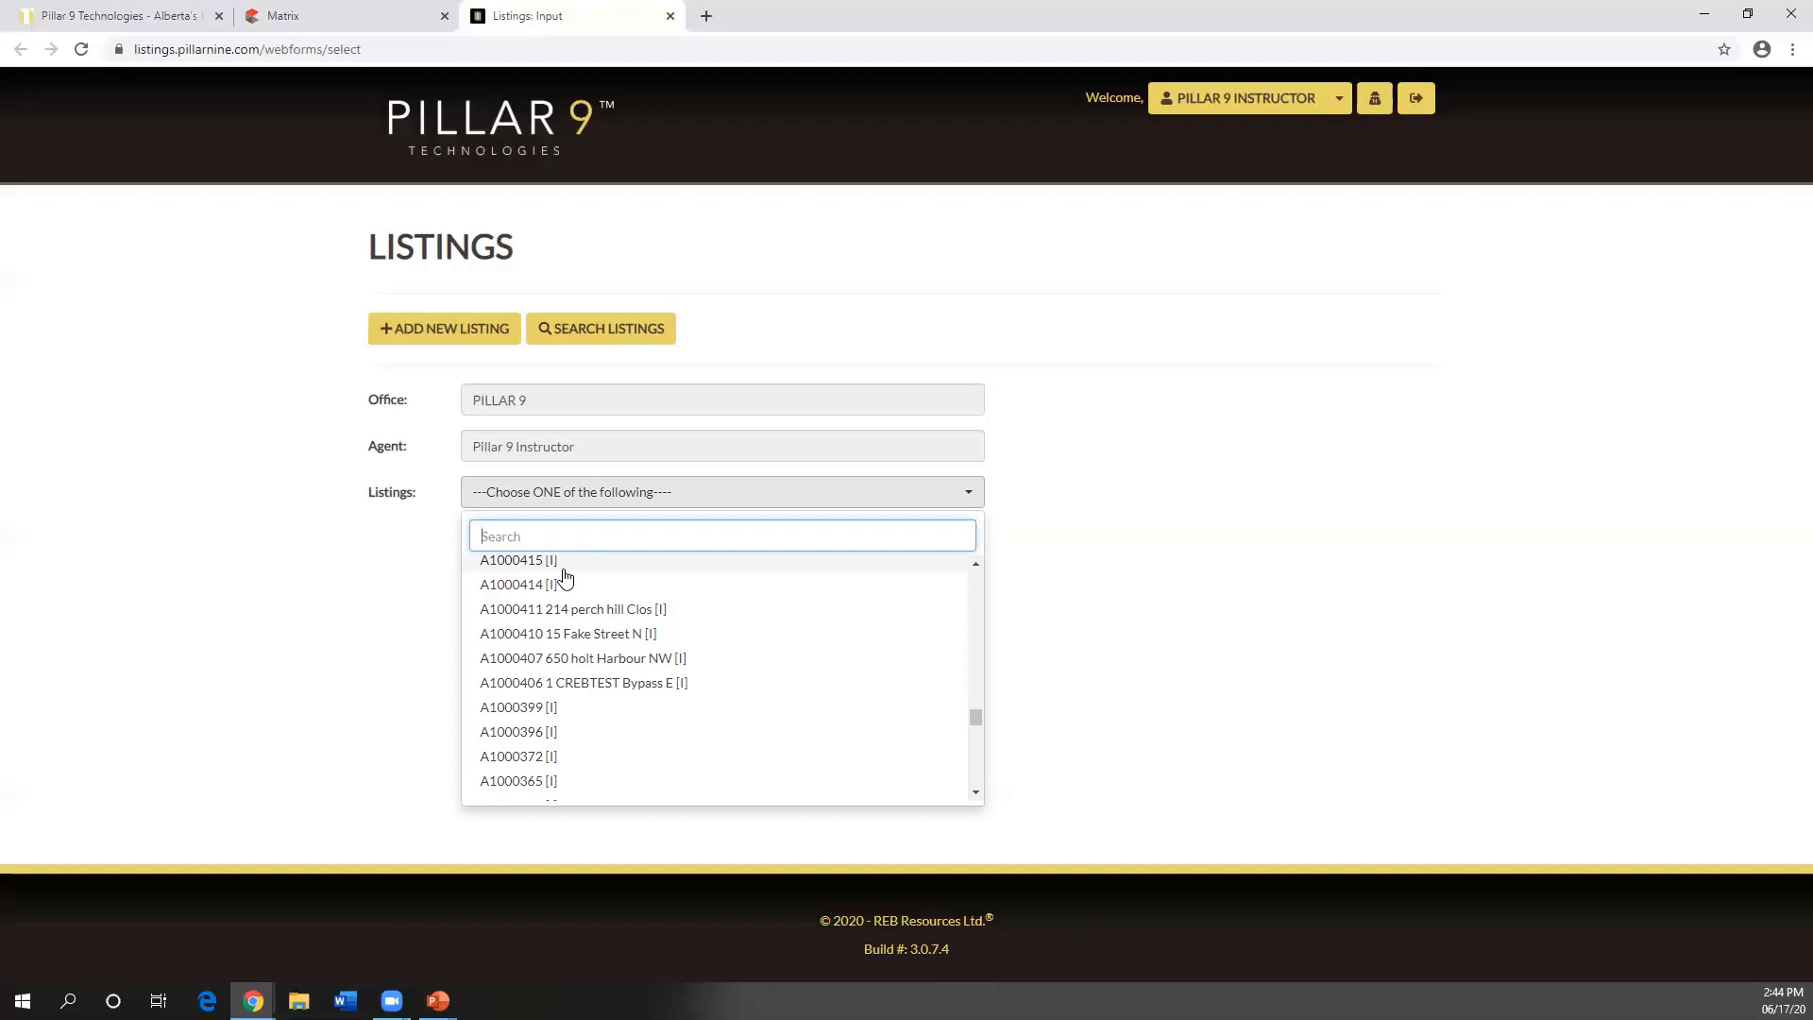
{"action": "scroll", "coordinate": [564, 576], "scroll_direction": "down", "scroll_amount": 5}
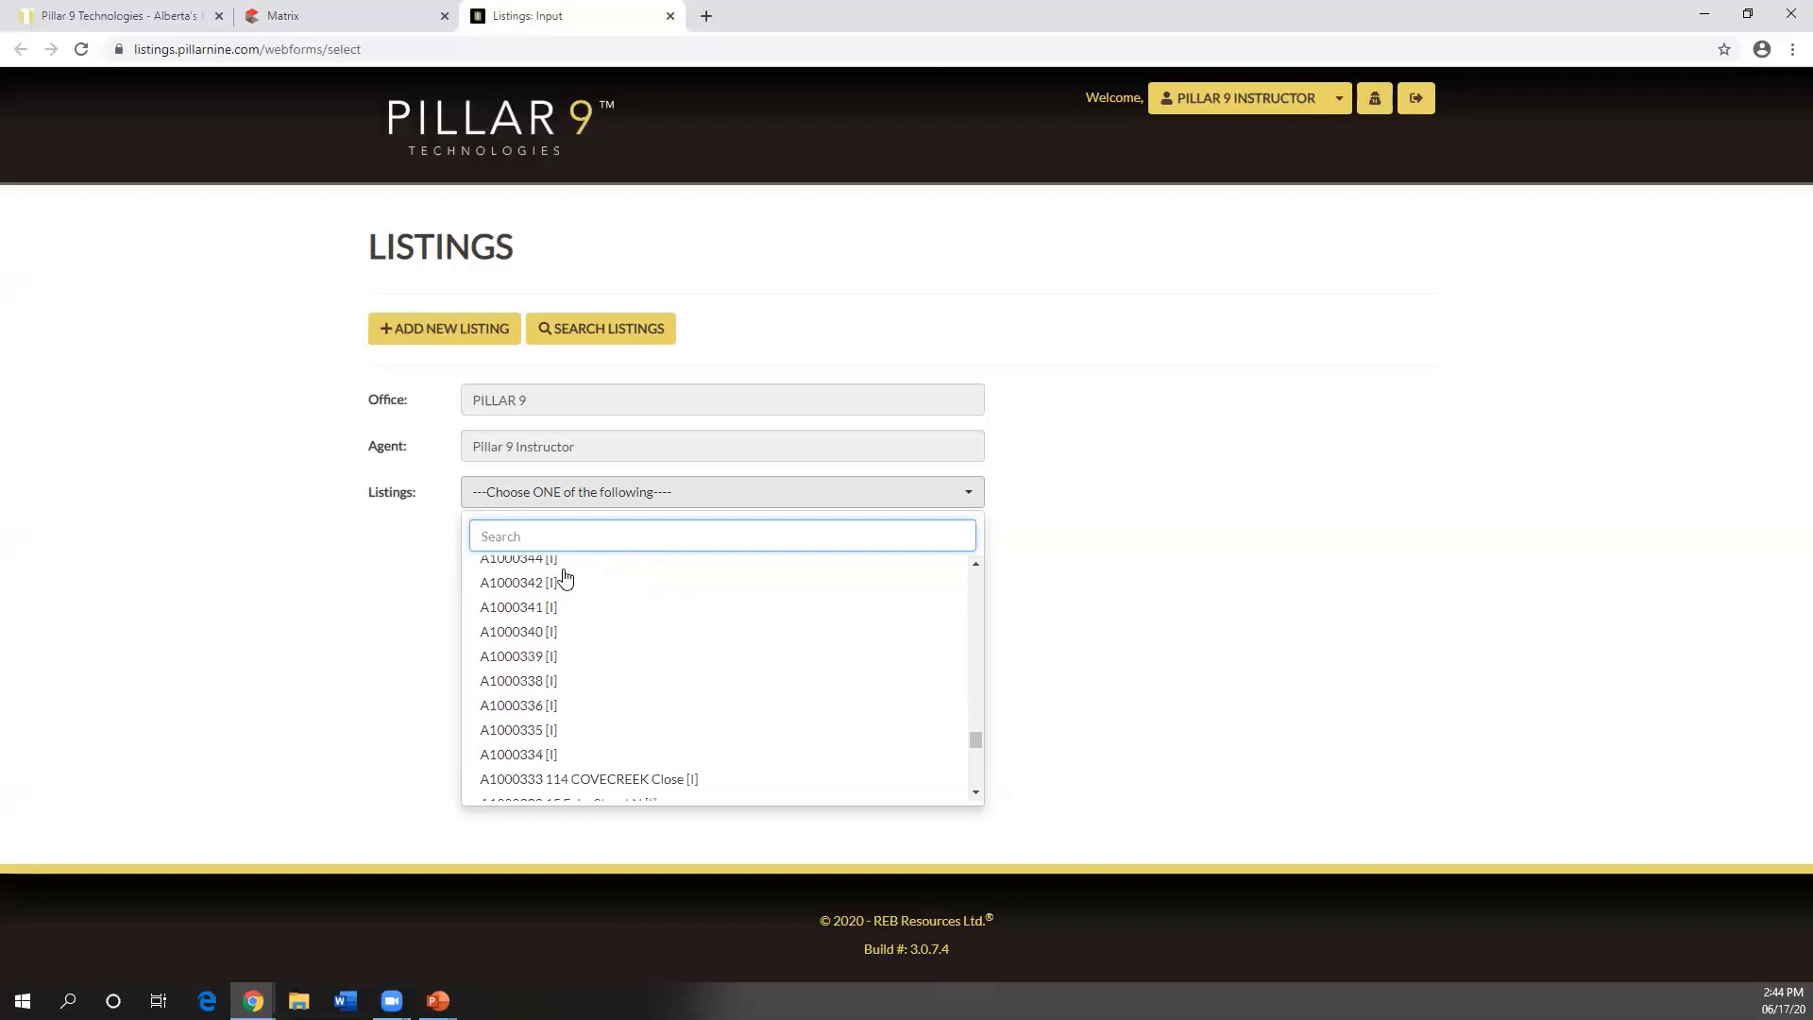
{"action": "scroll", "coordinate": [565, 576], "scroll_direction": "down", "scroll_amount": 2}
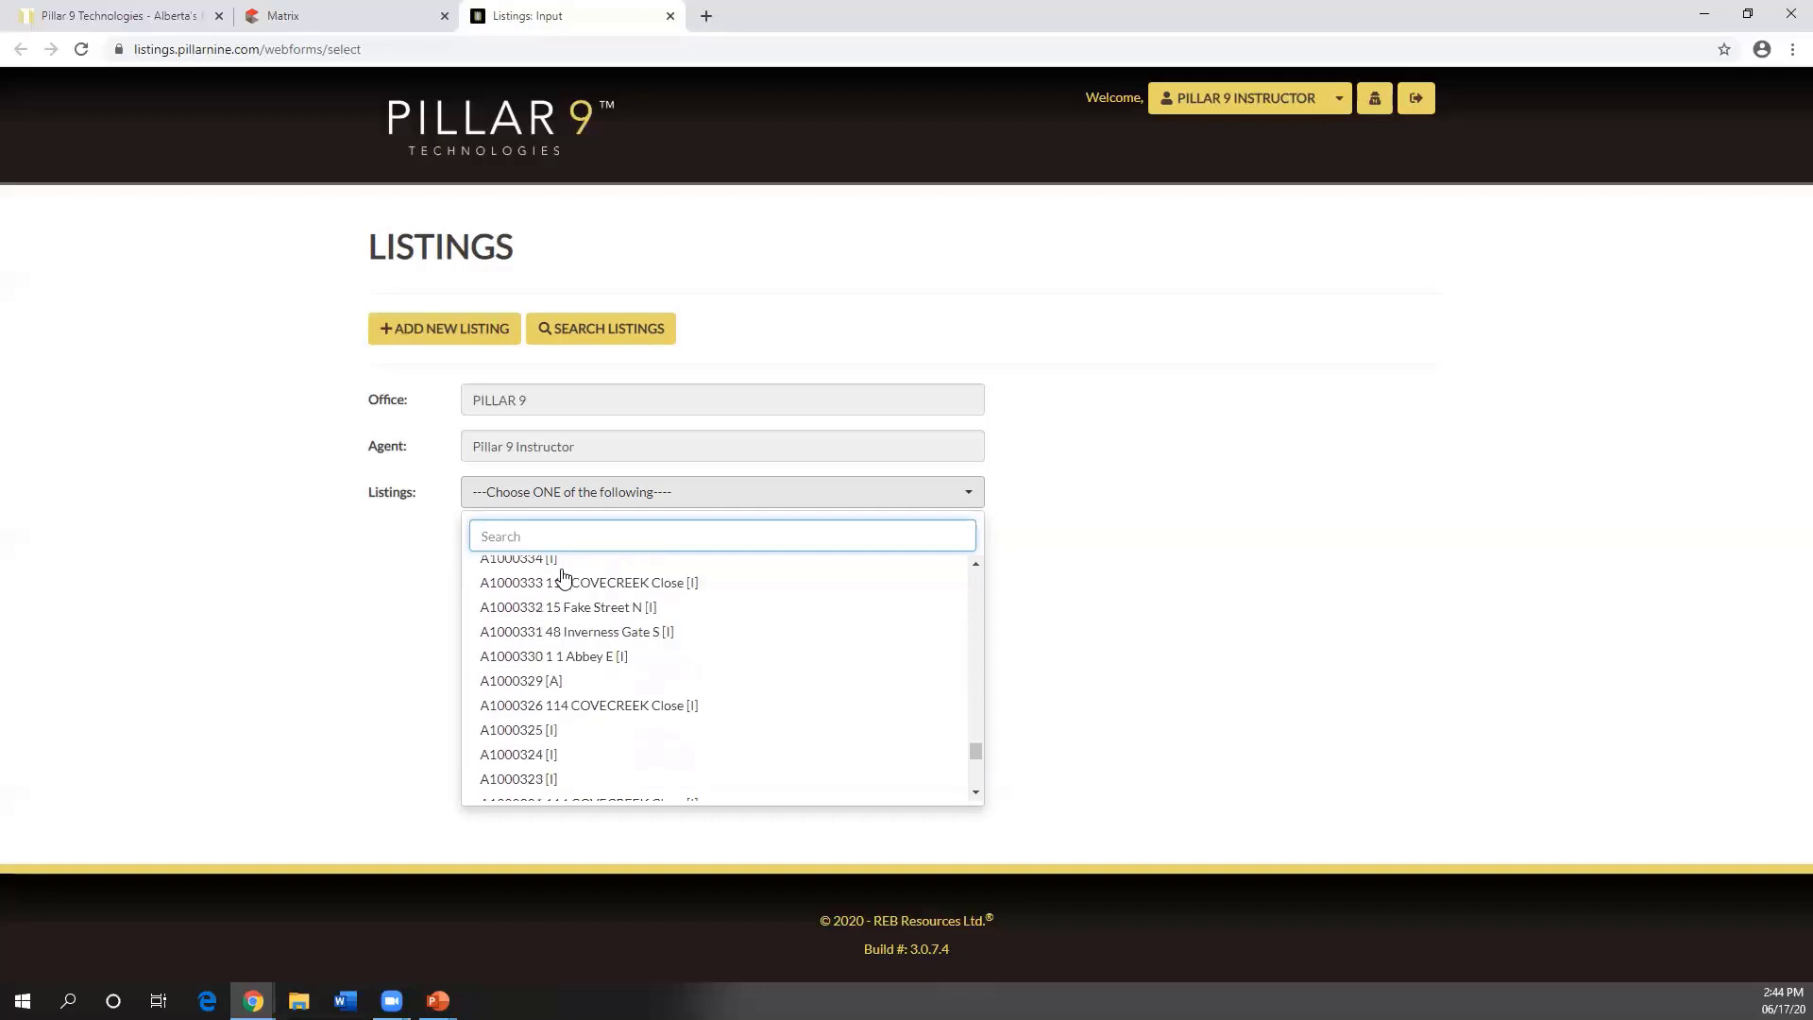
{"action": "scroll", "coordinate": [564, 576], "scroll_direction": "down", "scroll_amount": 5}
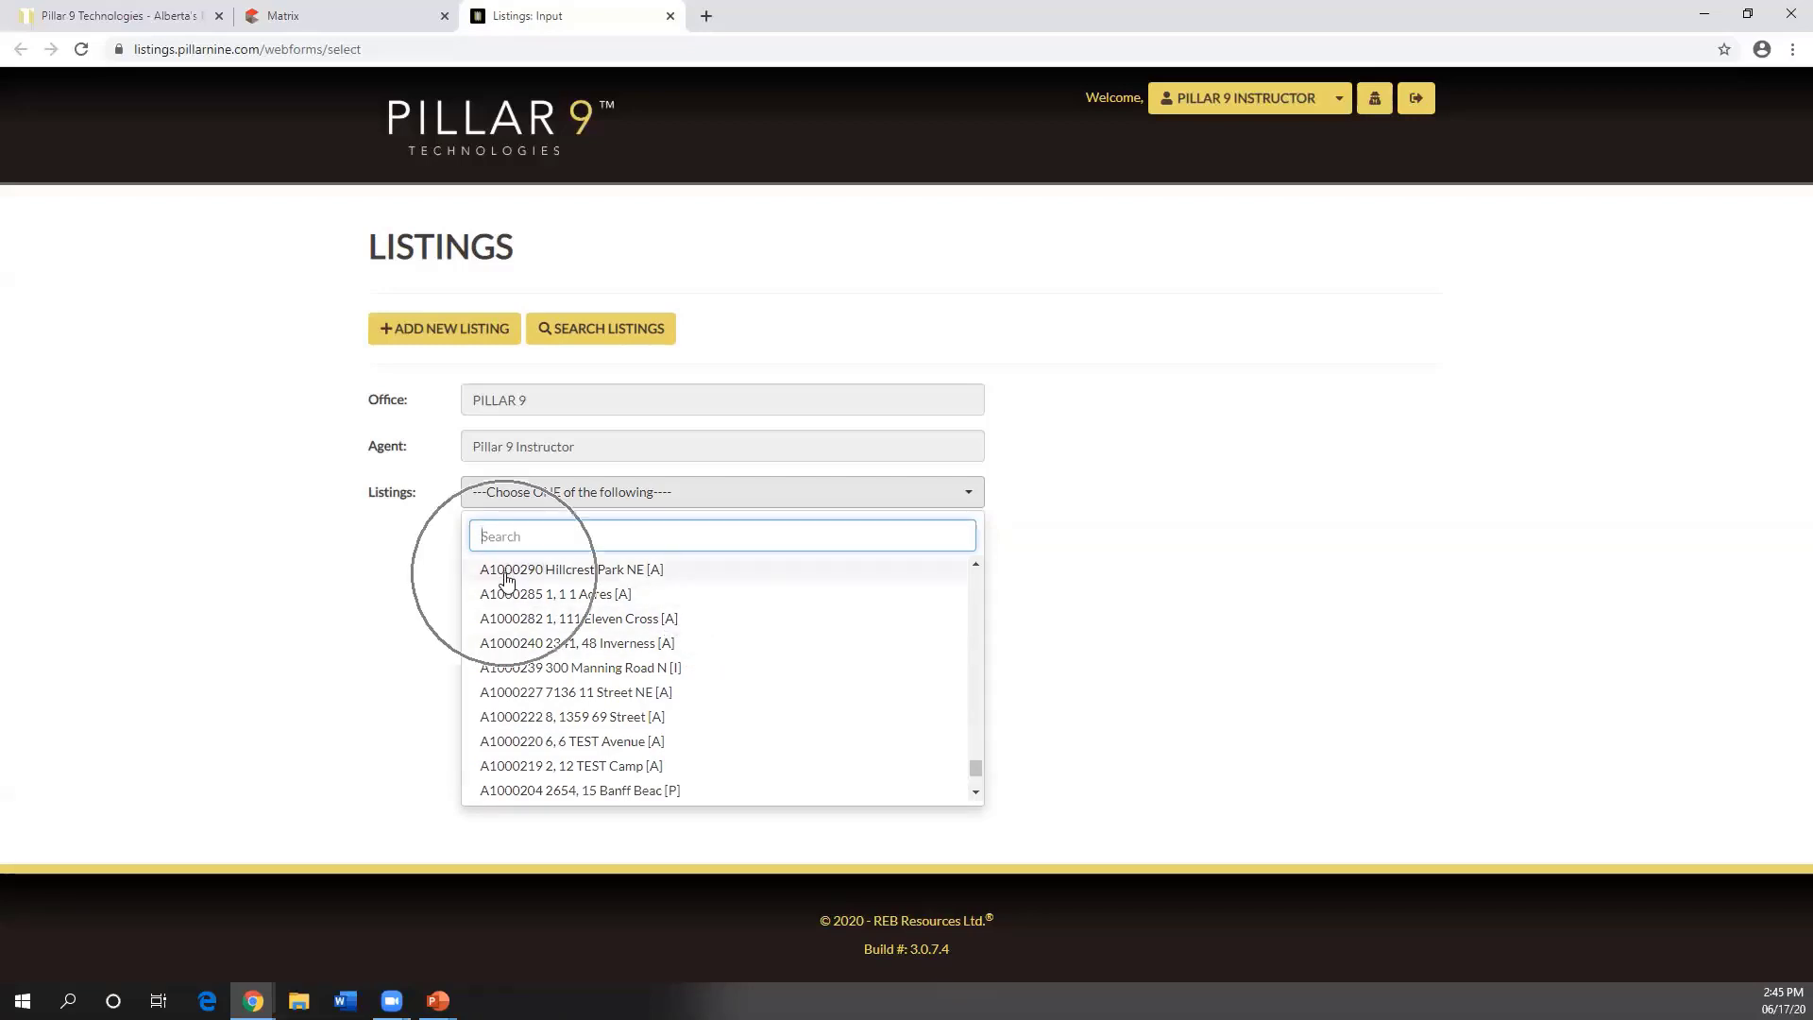
{"action": "left_click", "coordinate": [672, 623]}
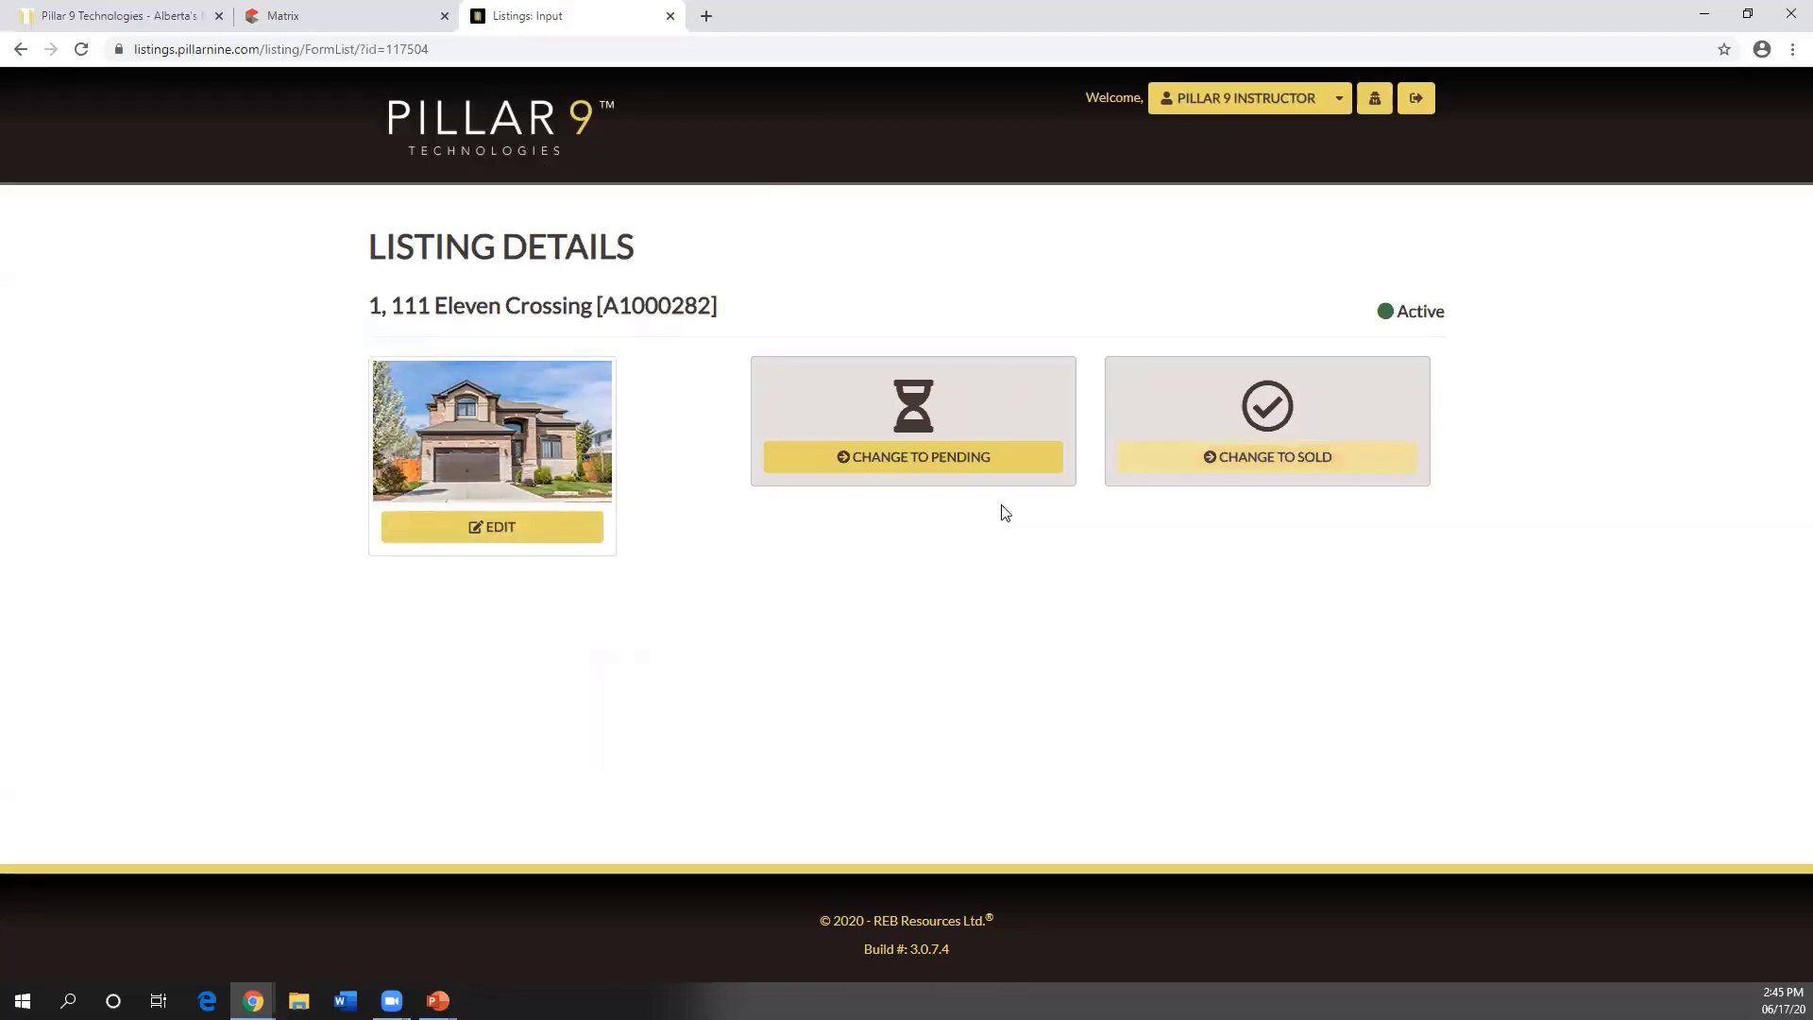
{"action": "left_click", "coordinate": [535, 540]}
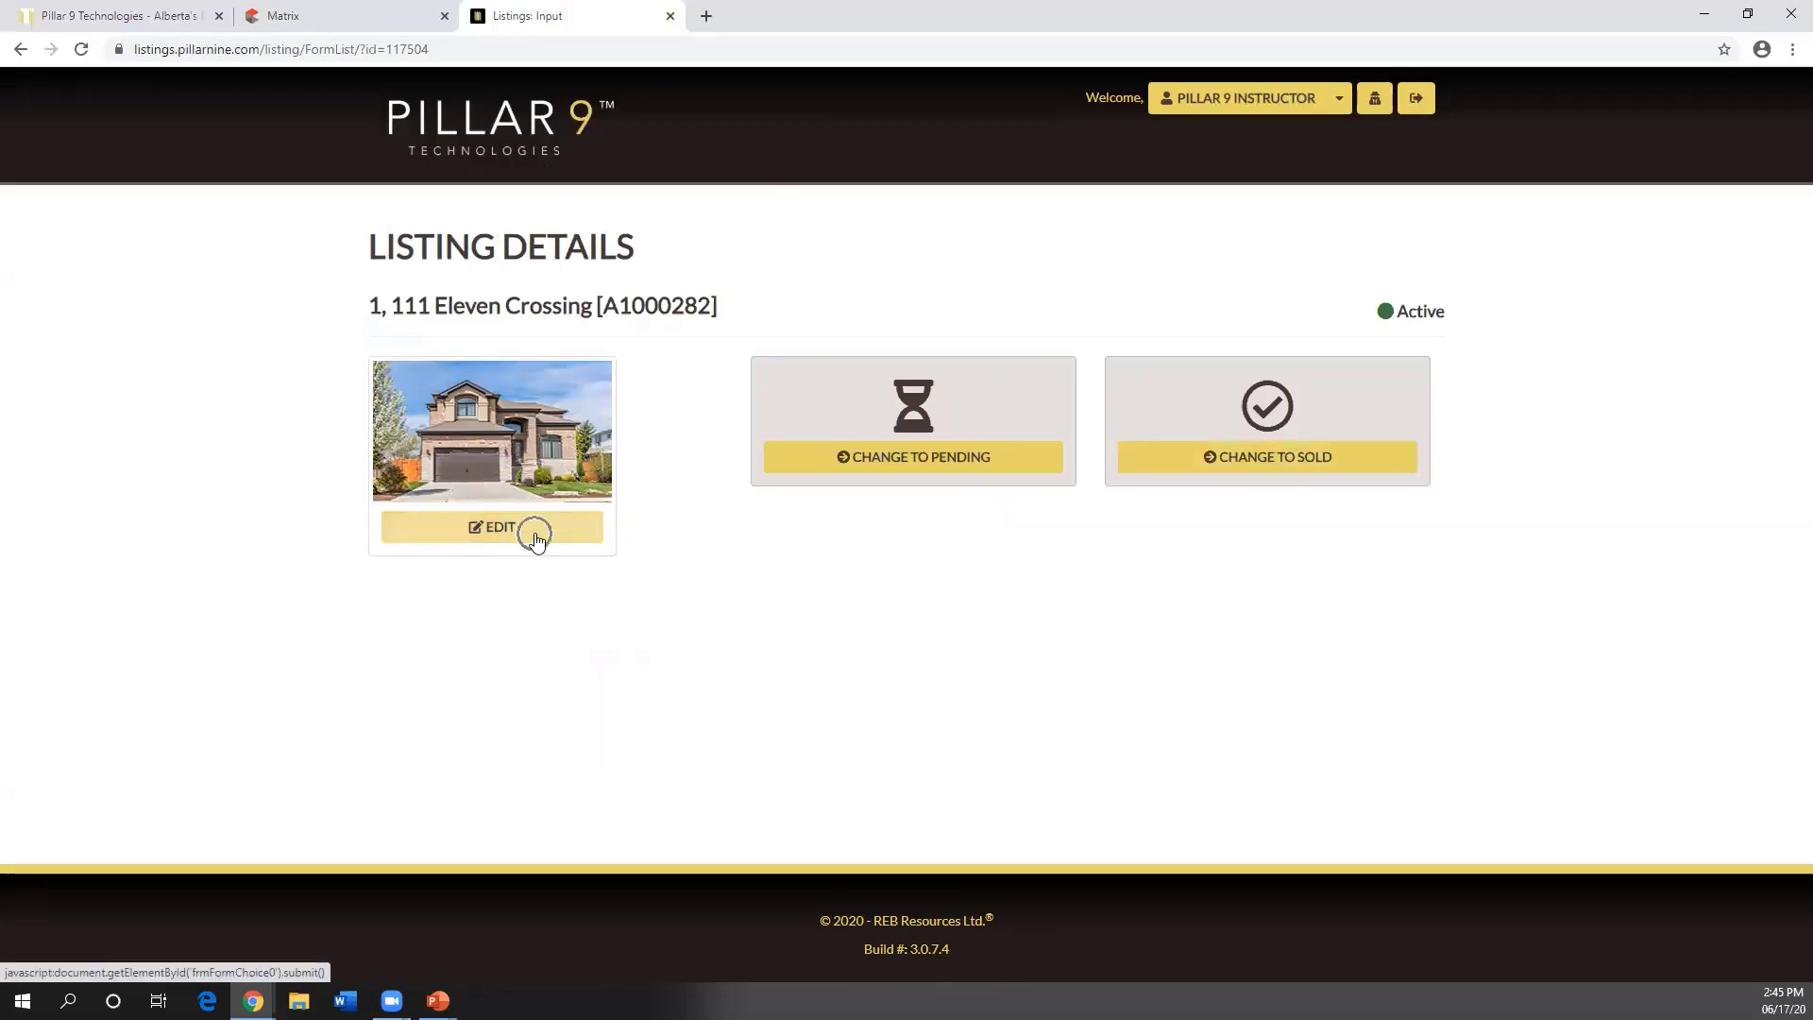
{"action": "left_click", "coordinate": [531, 536]}
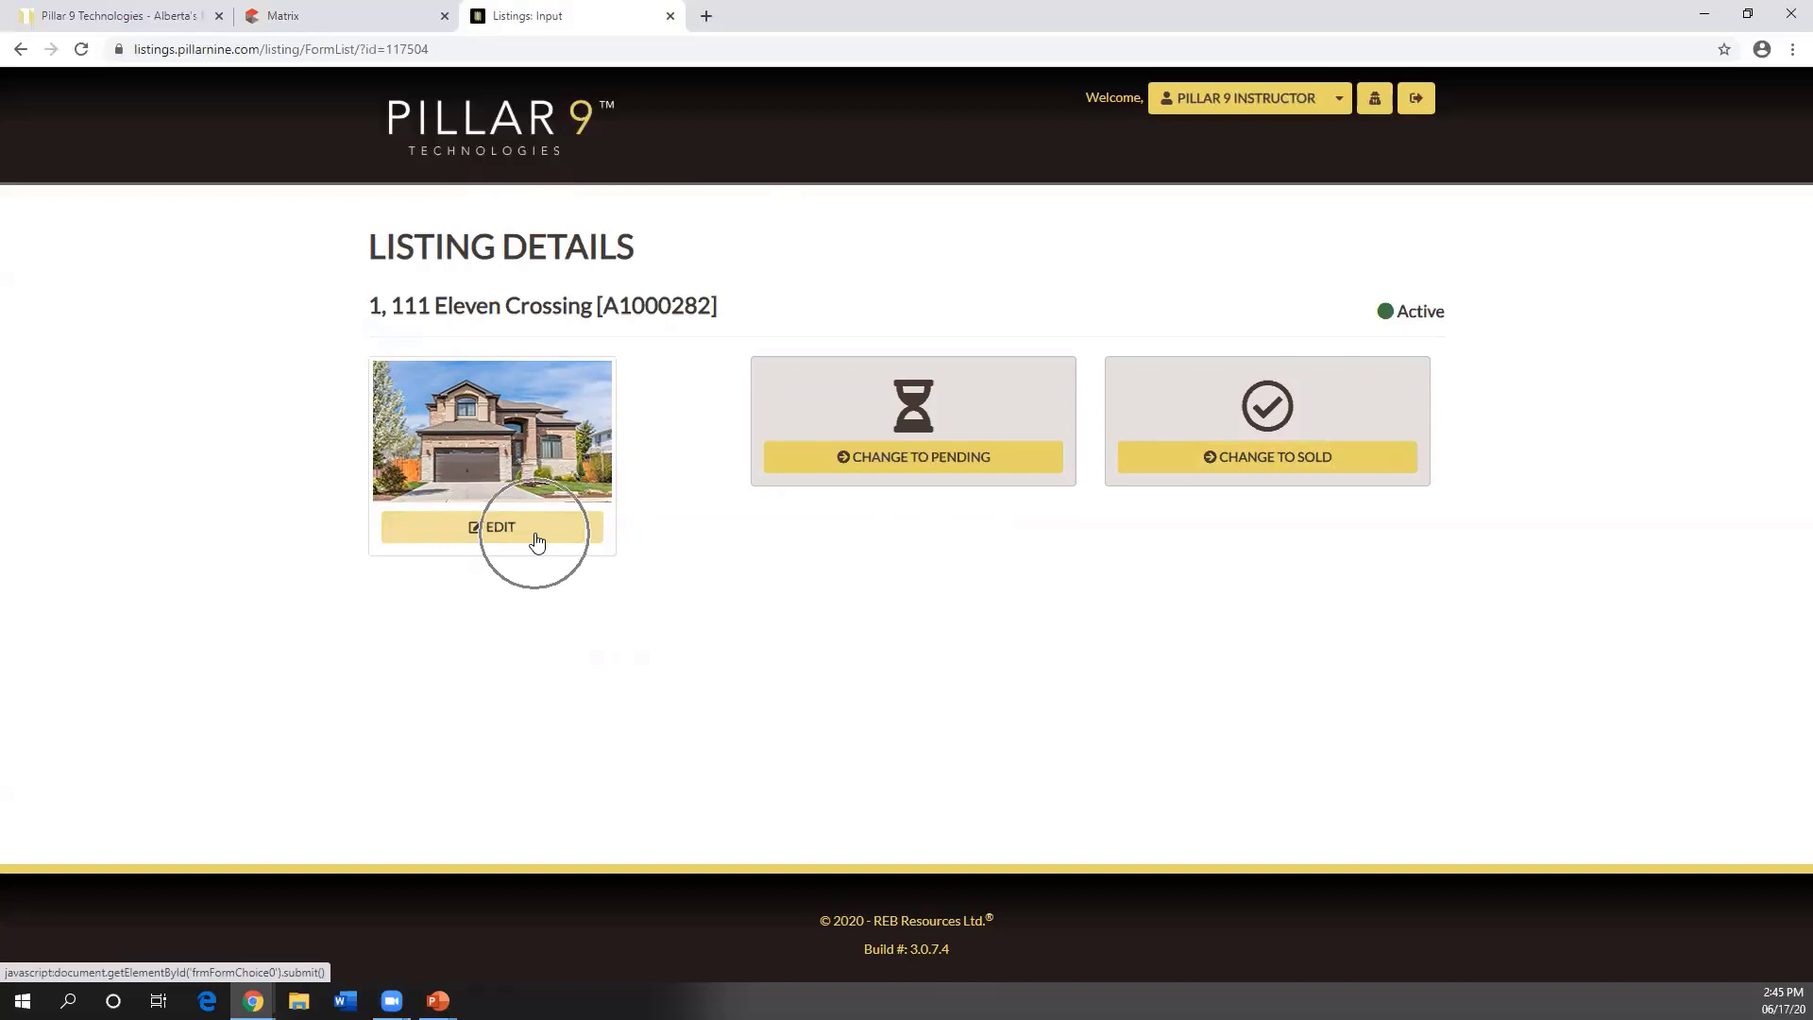
{"action": "left_click", "coordinate": [934, 458]}
{"action": "left_click", "coordinate": [1290, 468]}
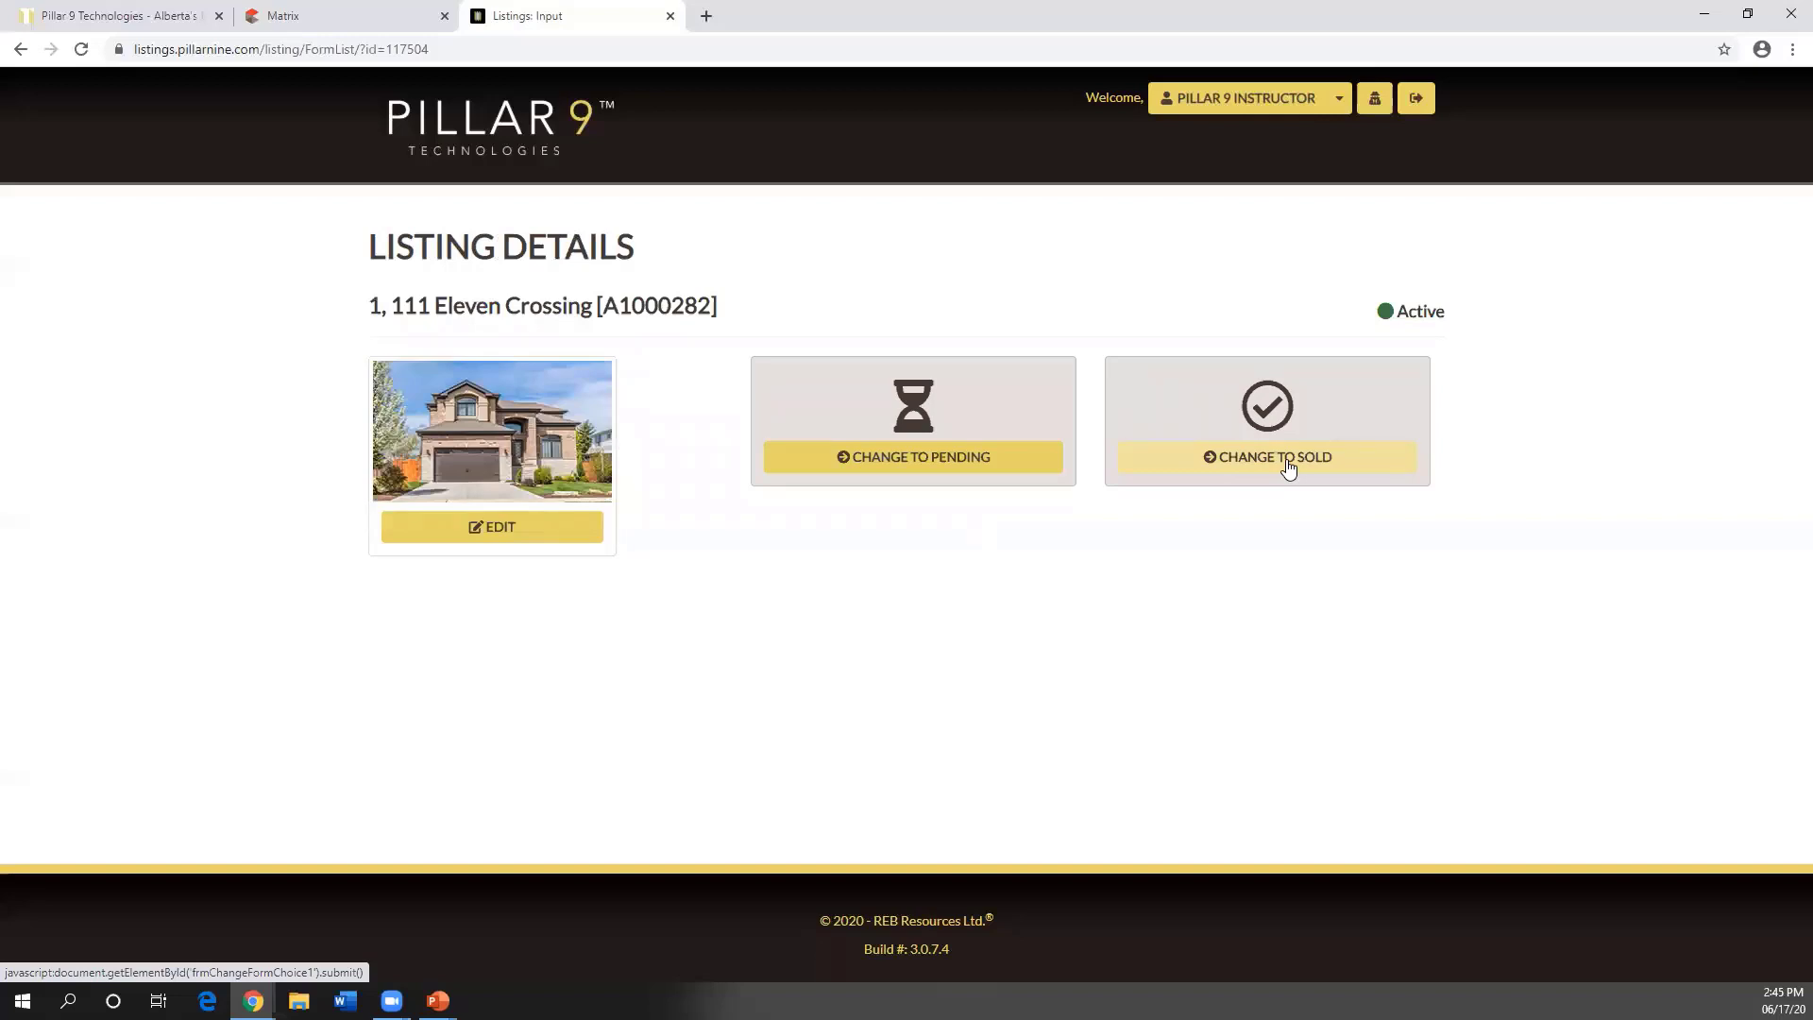
{"action": "left_click", "coordinate": [893, 461]}
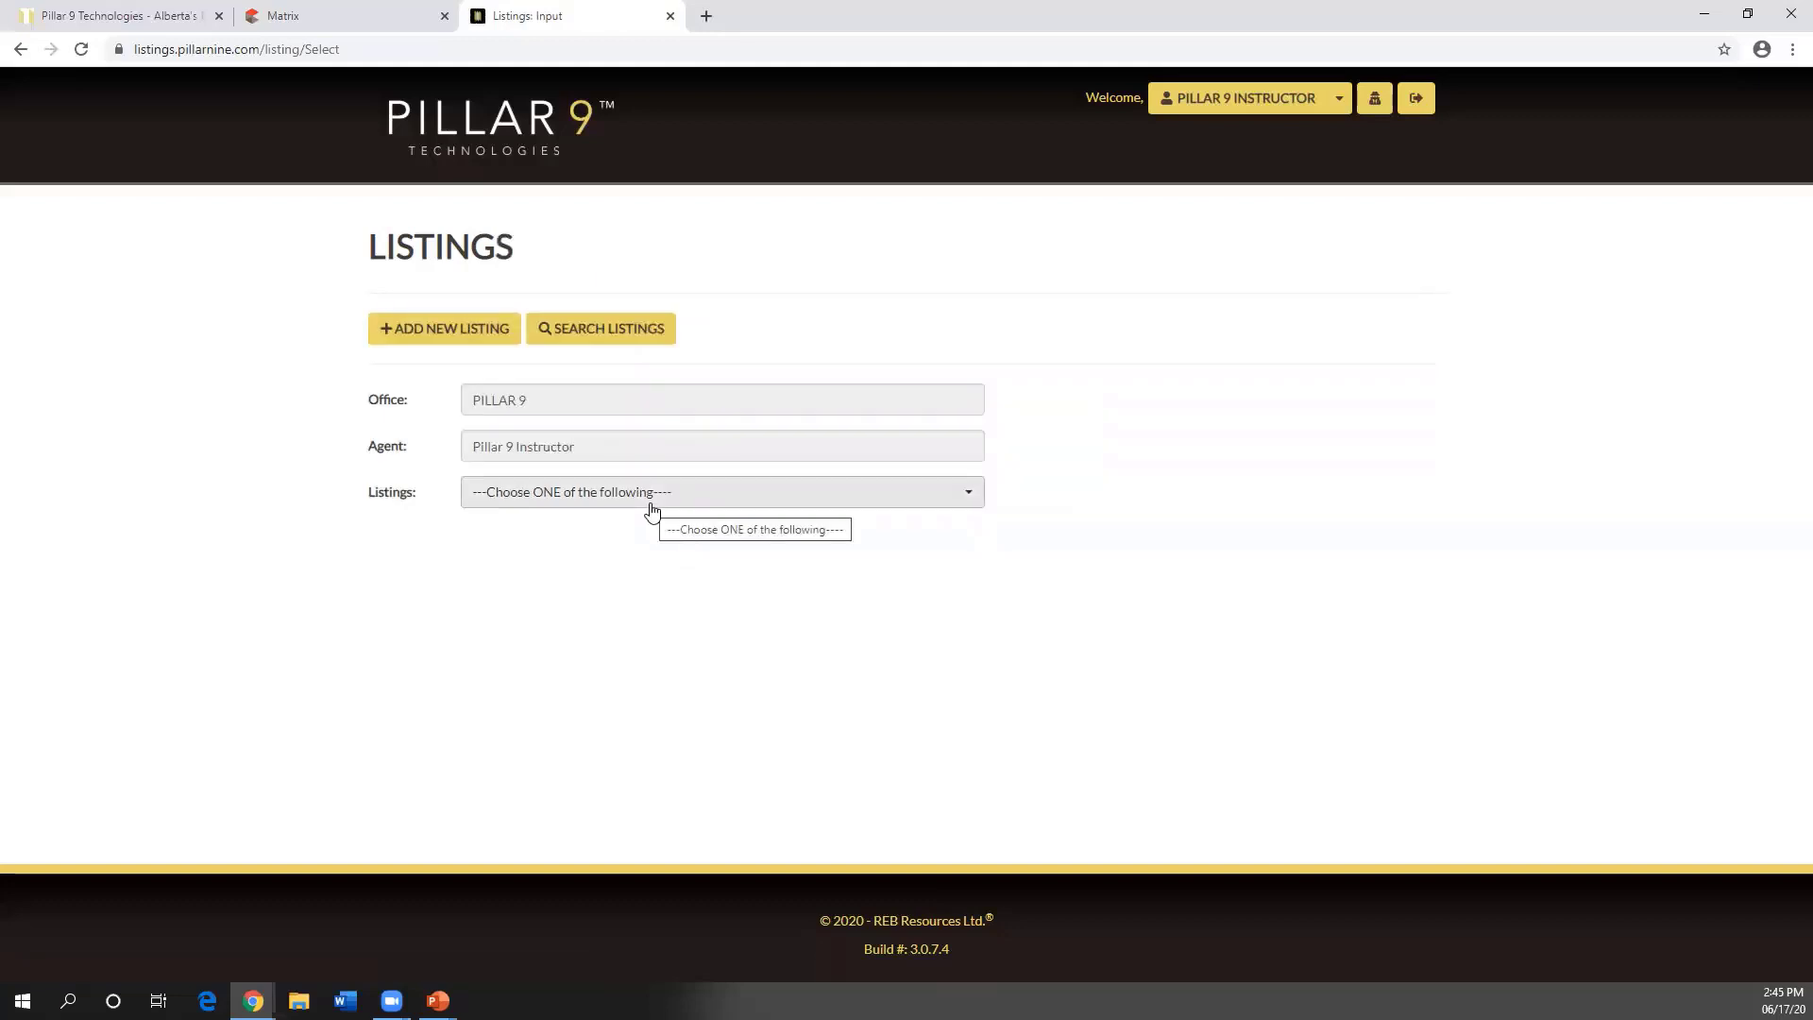
- Open the Search Listings window for existing listings
{"action": "left_click", "coordinate": [652, 510]}
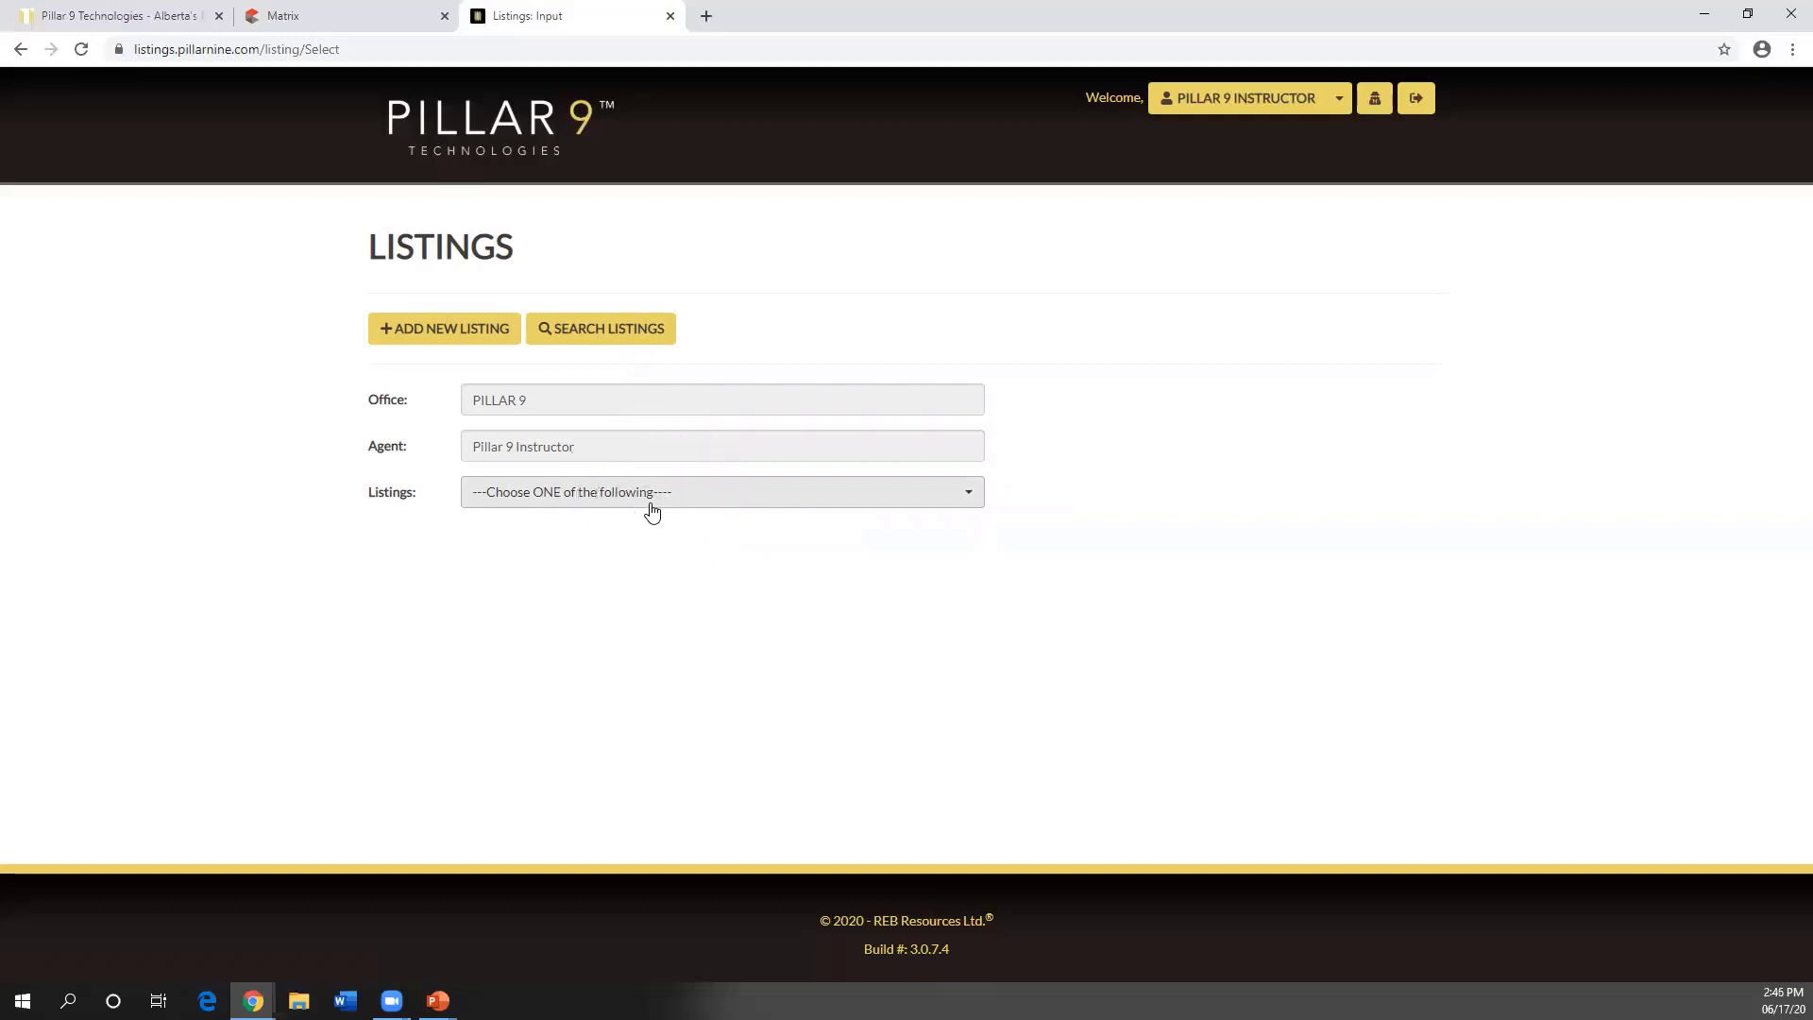
{"action": "left_click", "coordinate": [621, 333]}
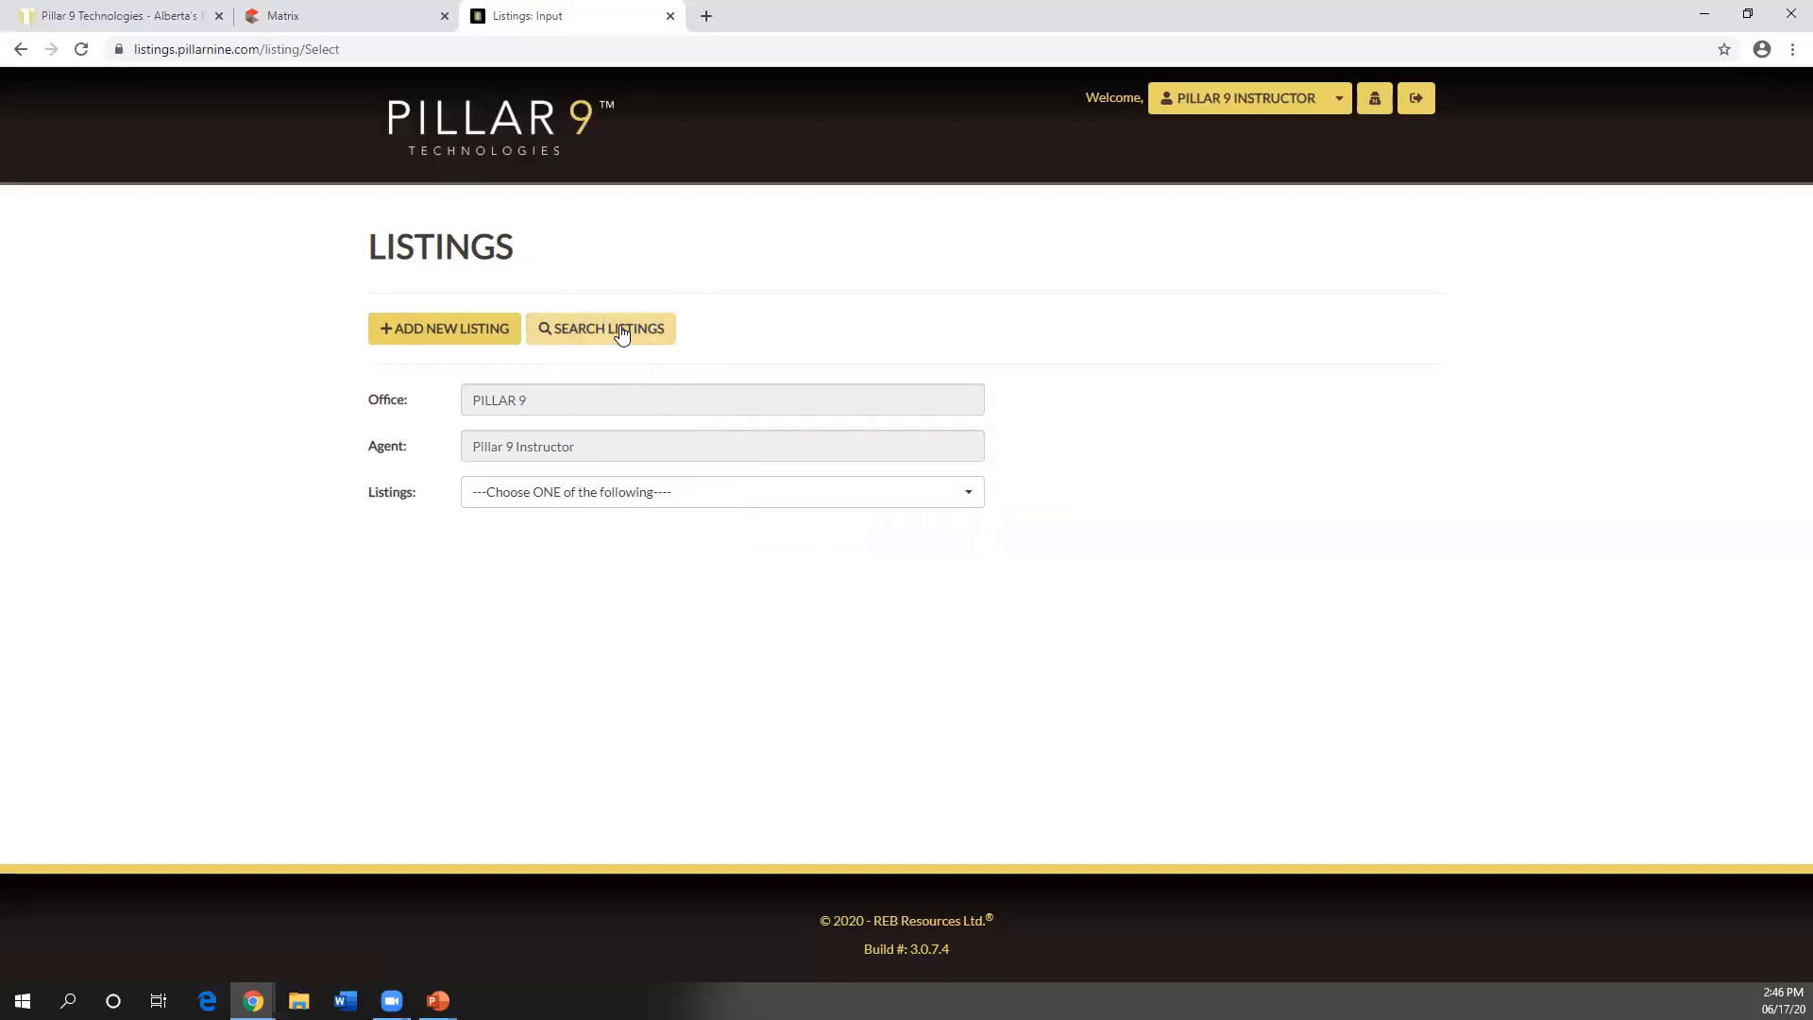
{"action": "left_click", "coordinate": [620, 333]}
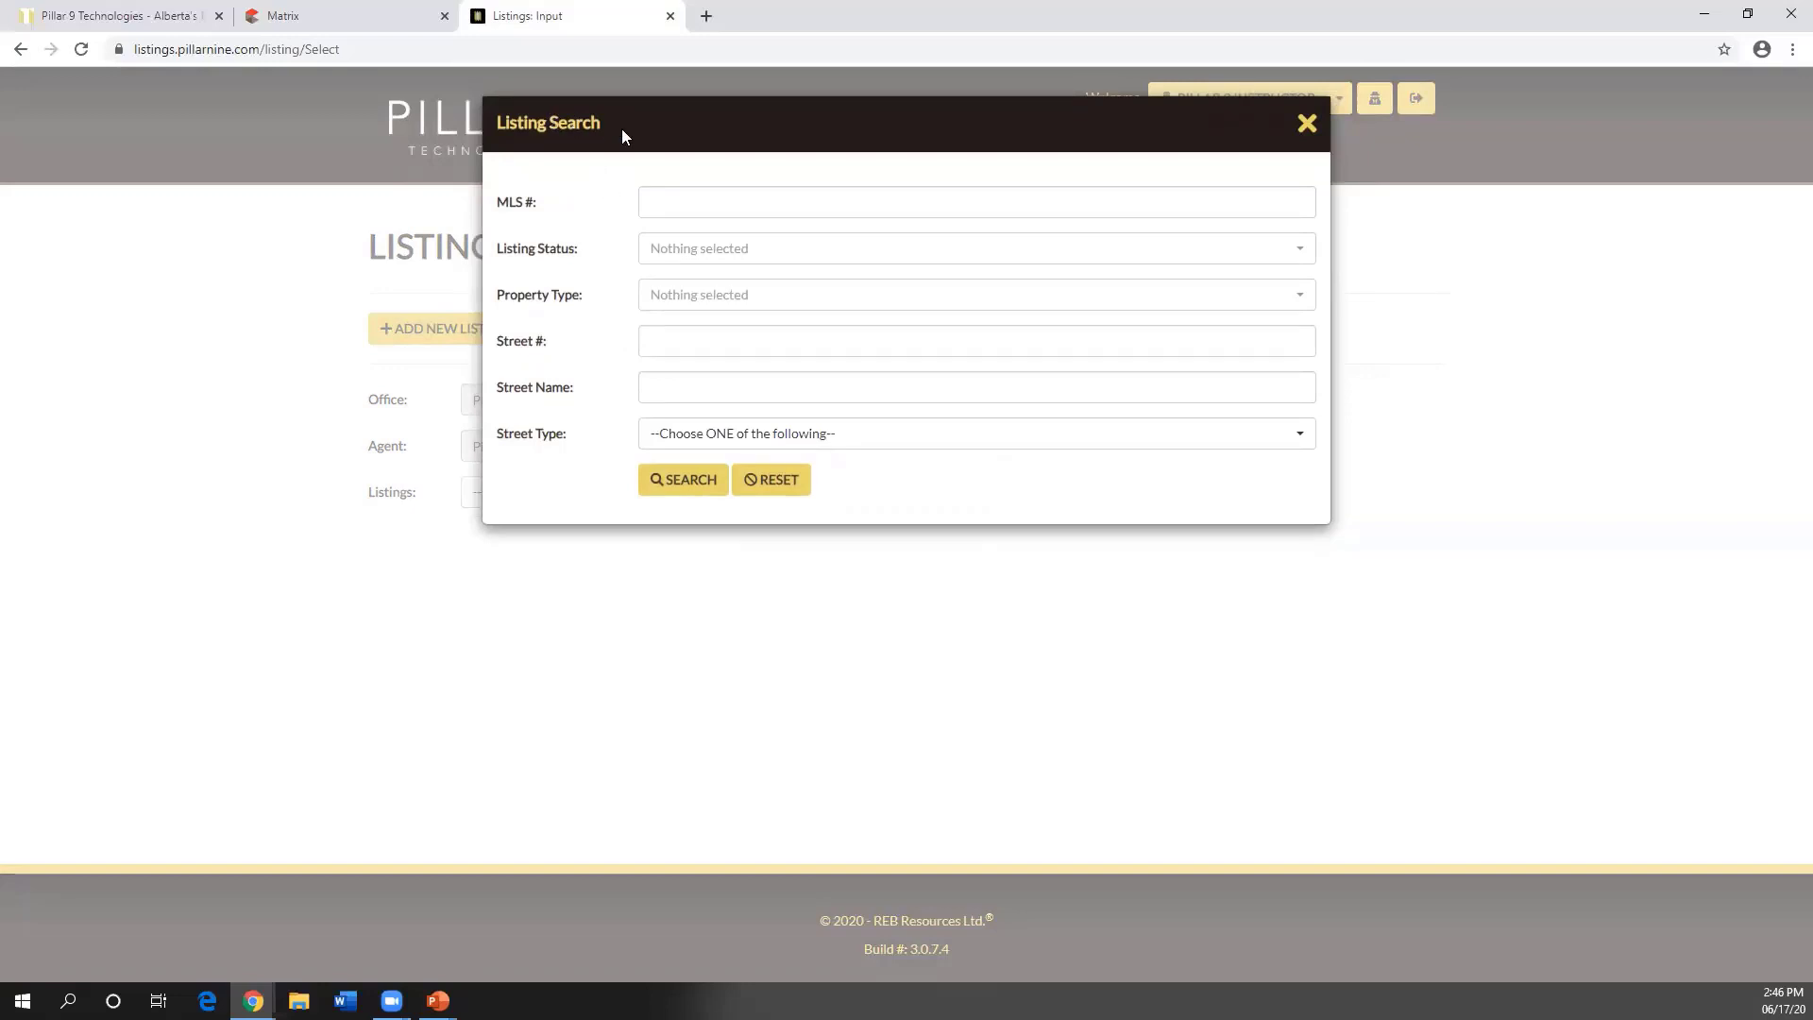
{"action": "left_click", "coordinate": [1308, 123]}
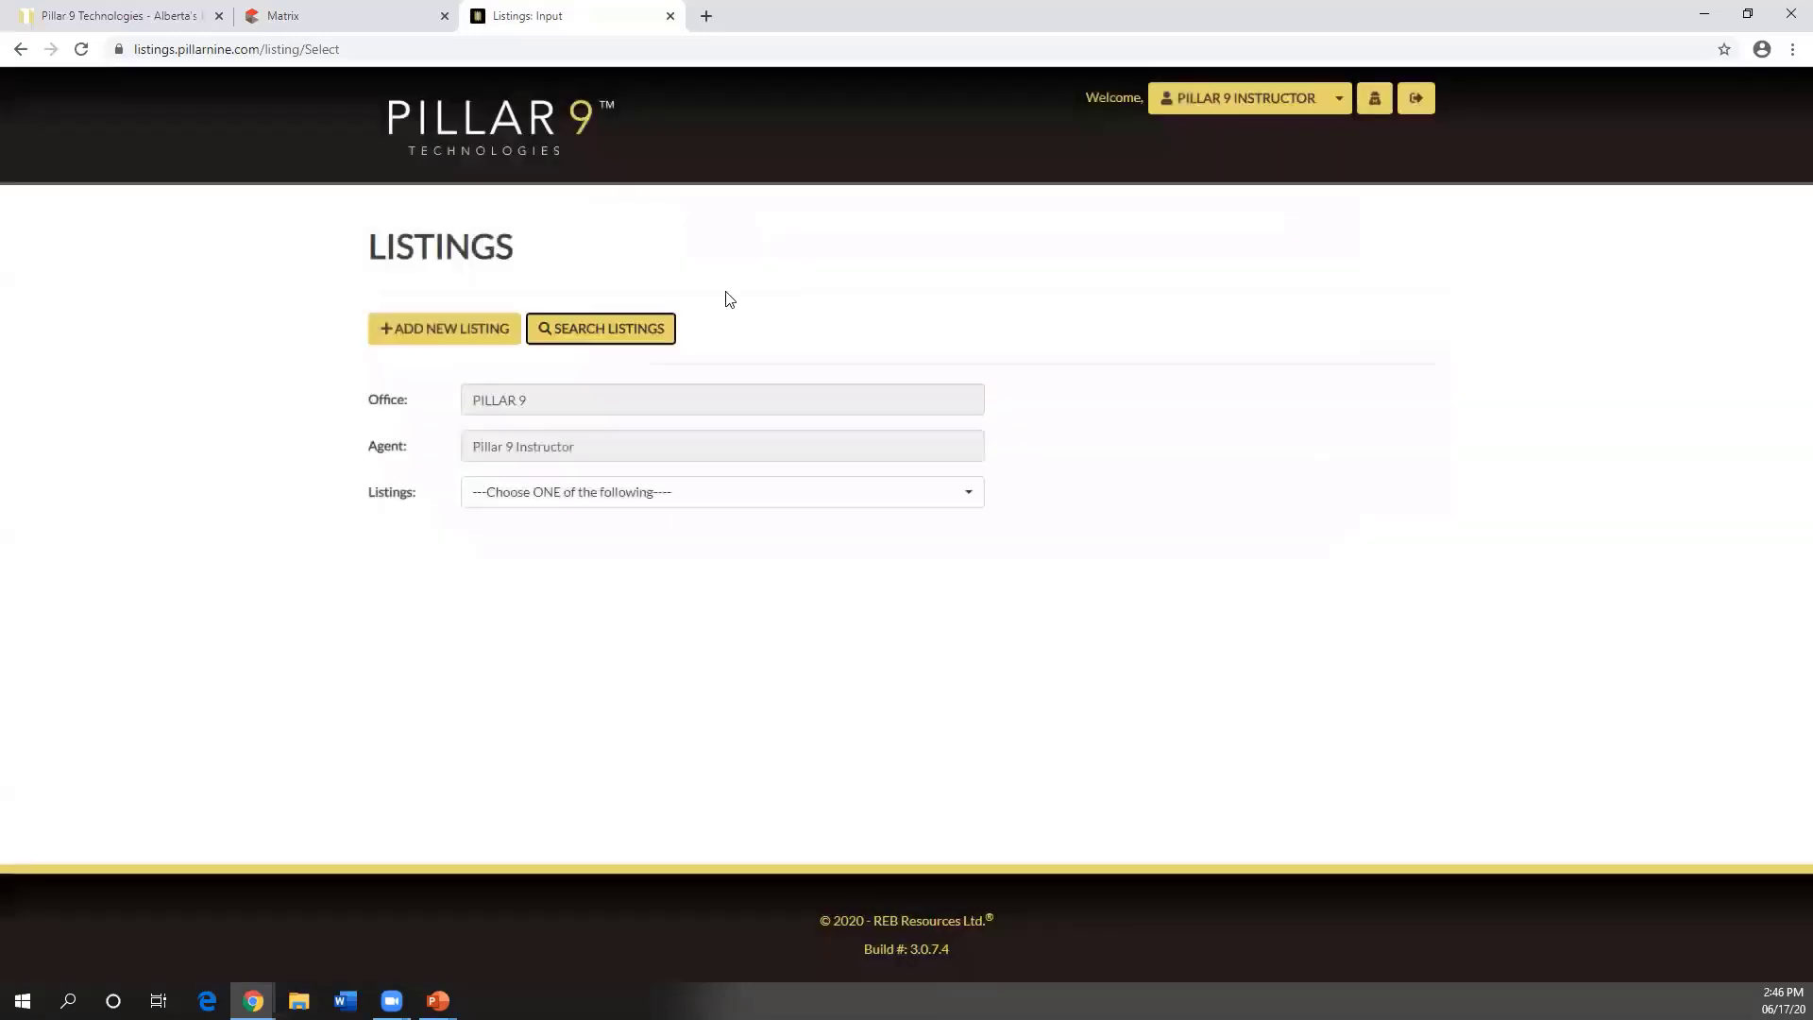
{"action": "left_click", "coordinate": [638, 340]}
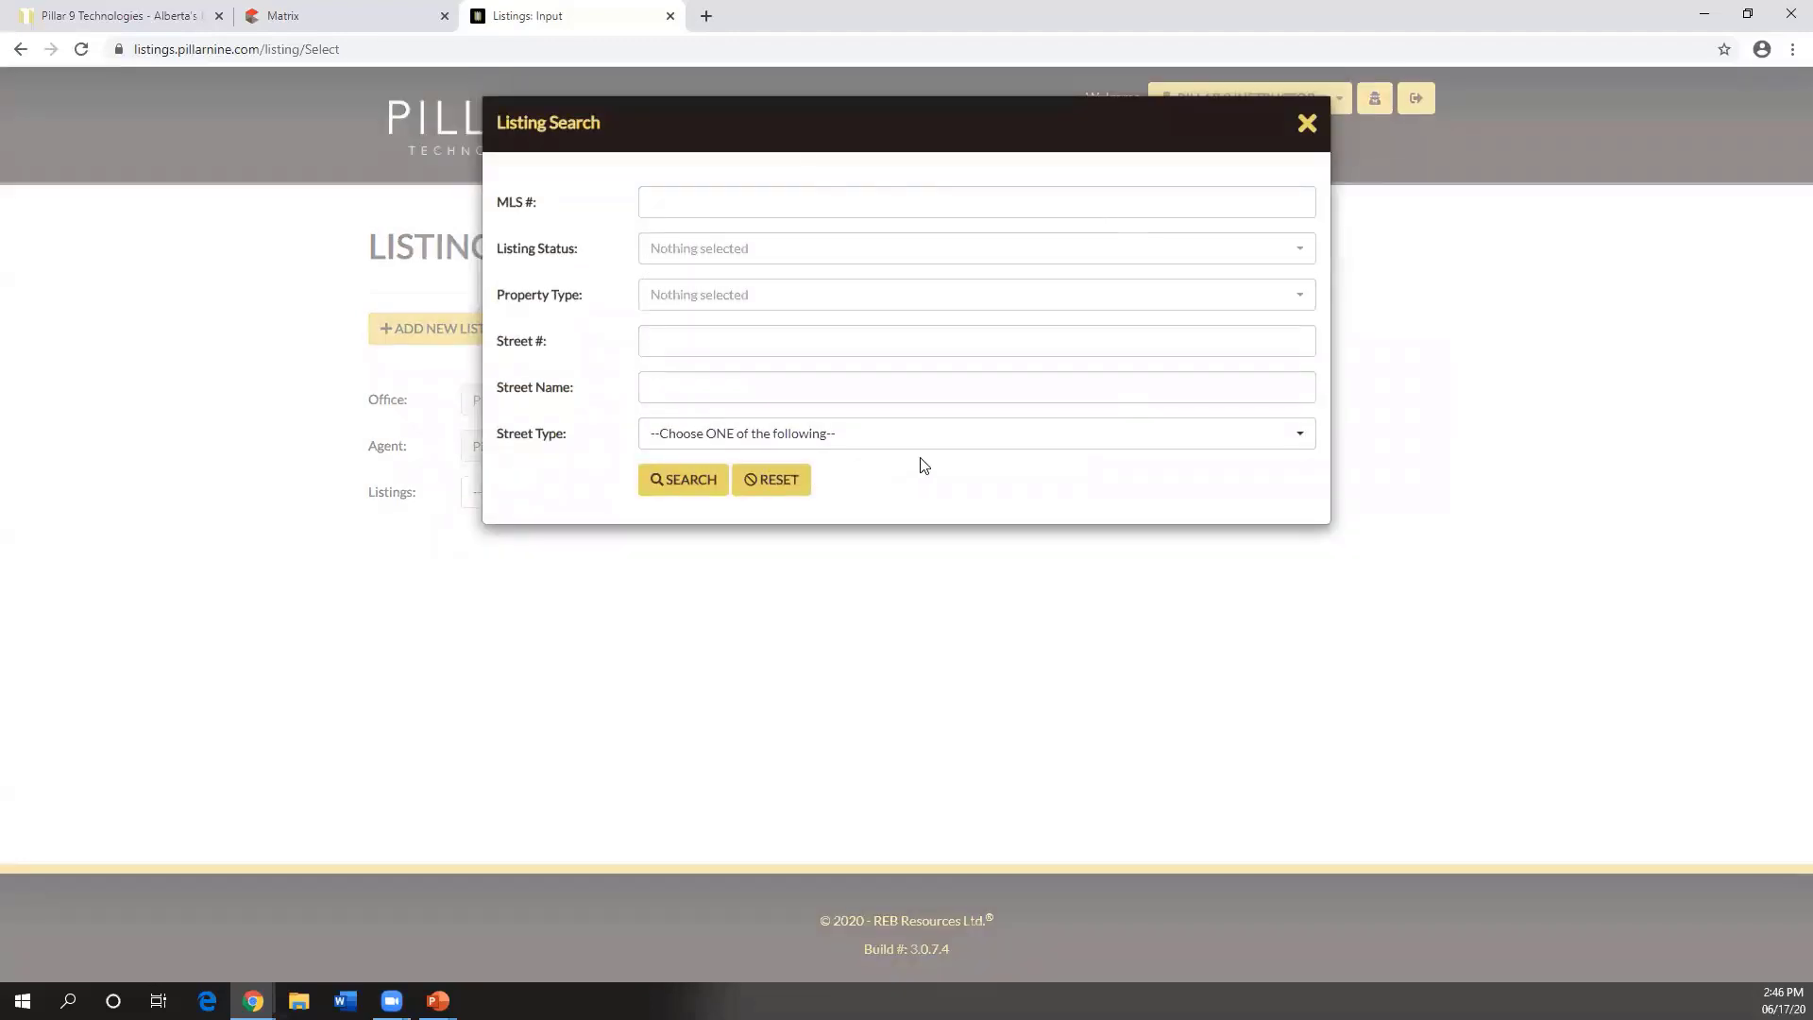
- Filter the listing status to Terminated and Expired, without Withdrawn, and run the search
{"action": "left_click", "coordinate": [759, 199]}
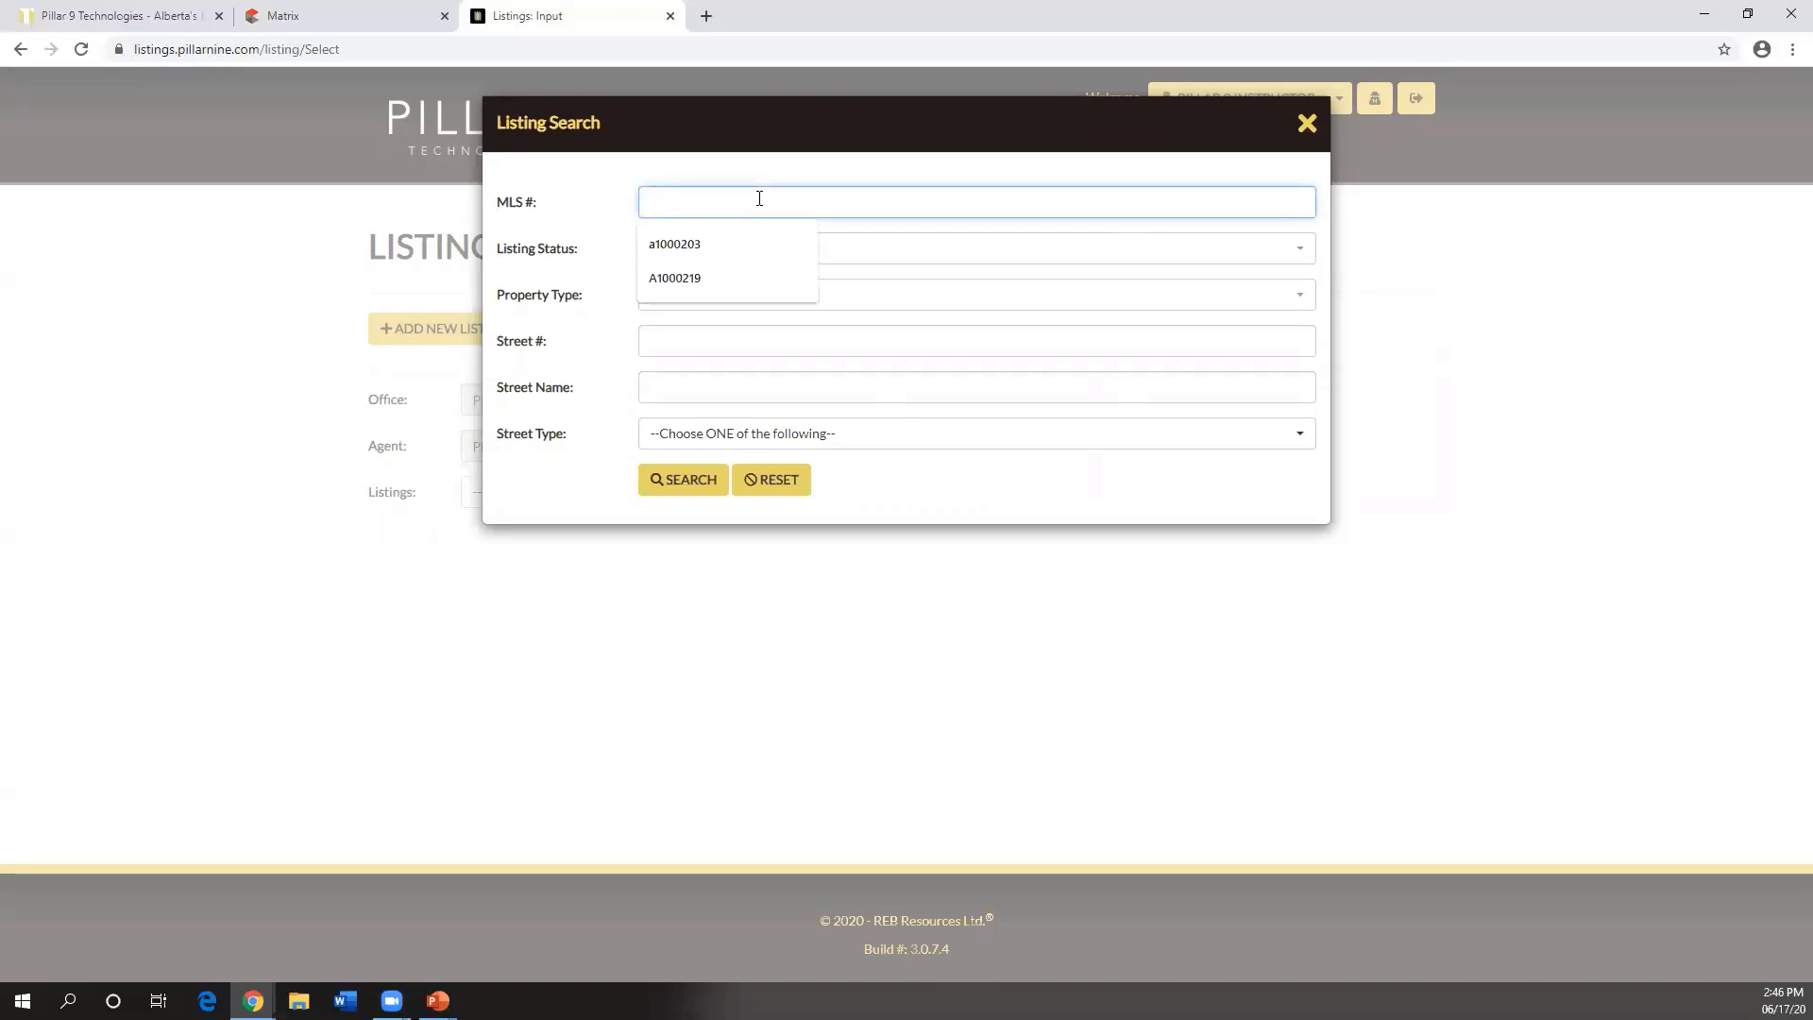
{"action": "left_click", "coordinate": [571, 247]}
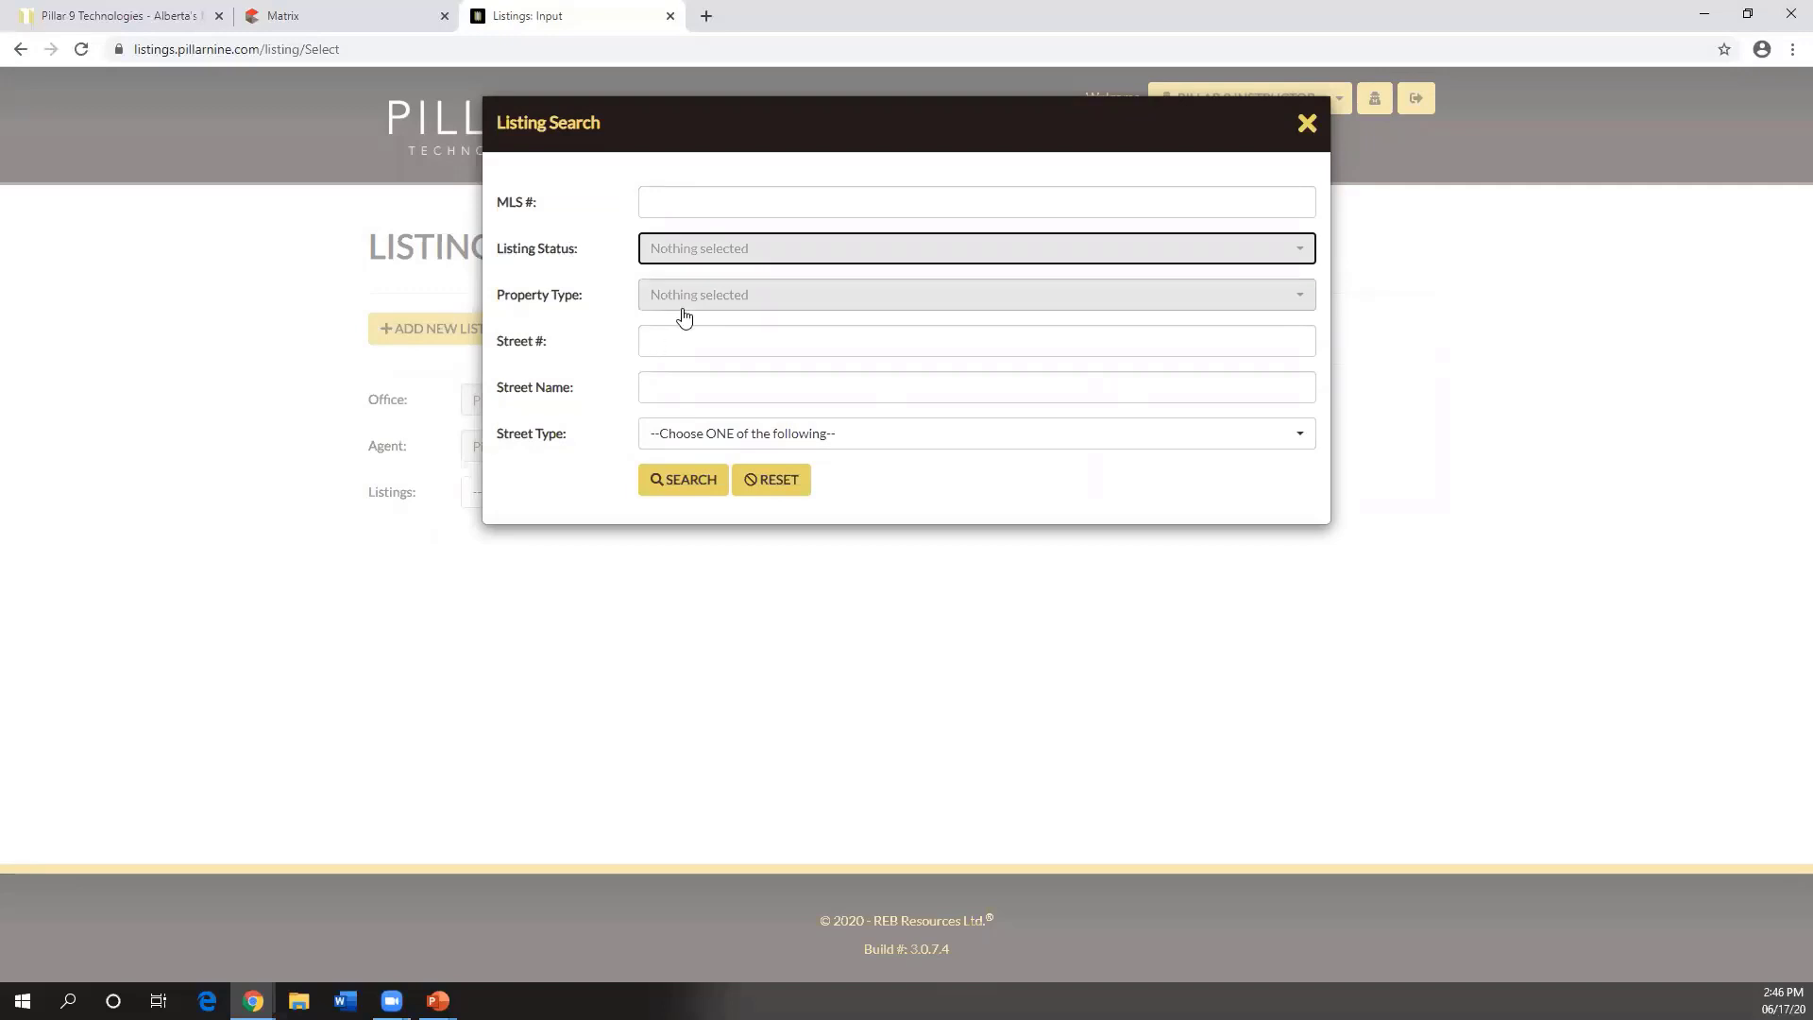
{"action": "left_click", "coordinate": [696, 251]}
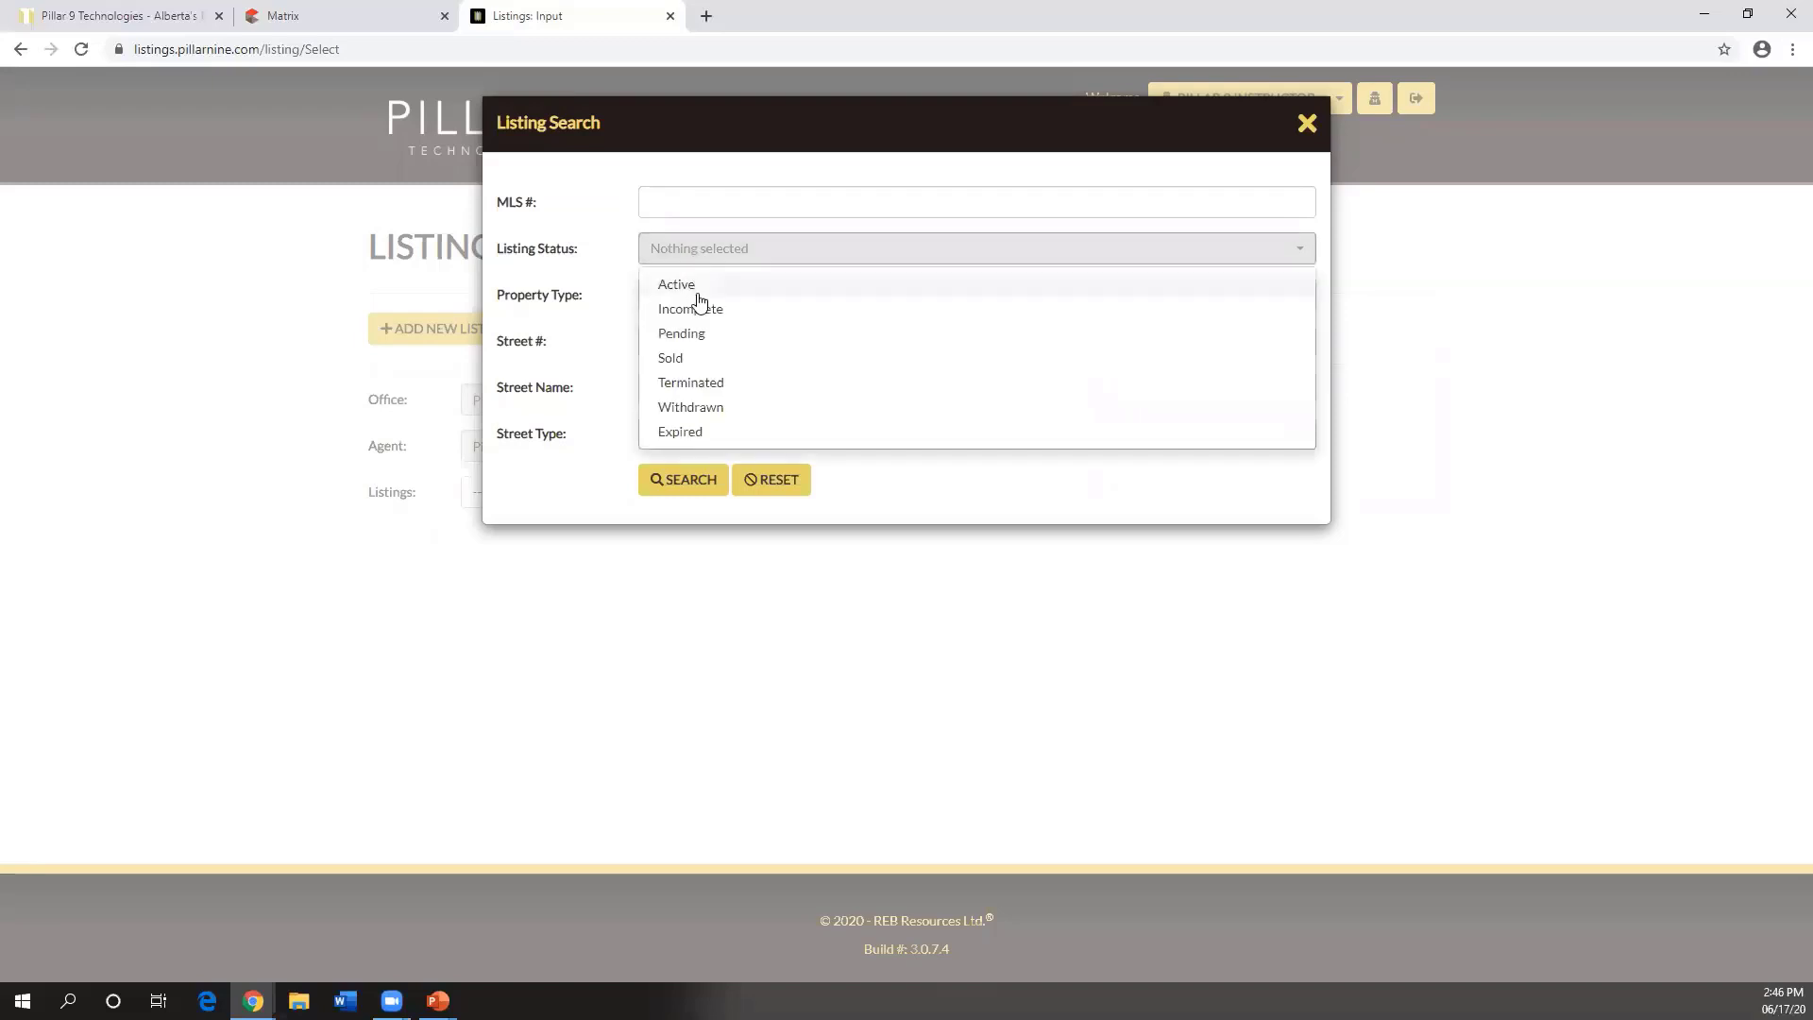
{"action": "left_click", "coordinate": [710, 387]}
{"action": "left_click", "coordinate": [703, 408]}
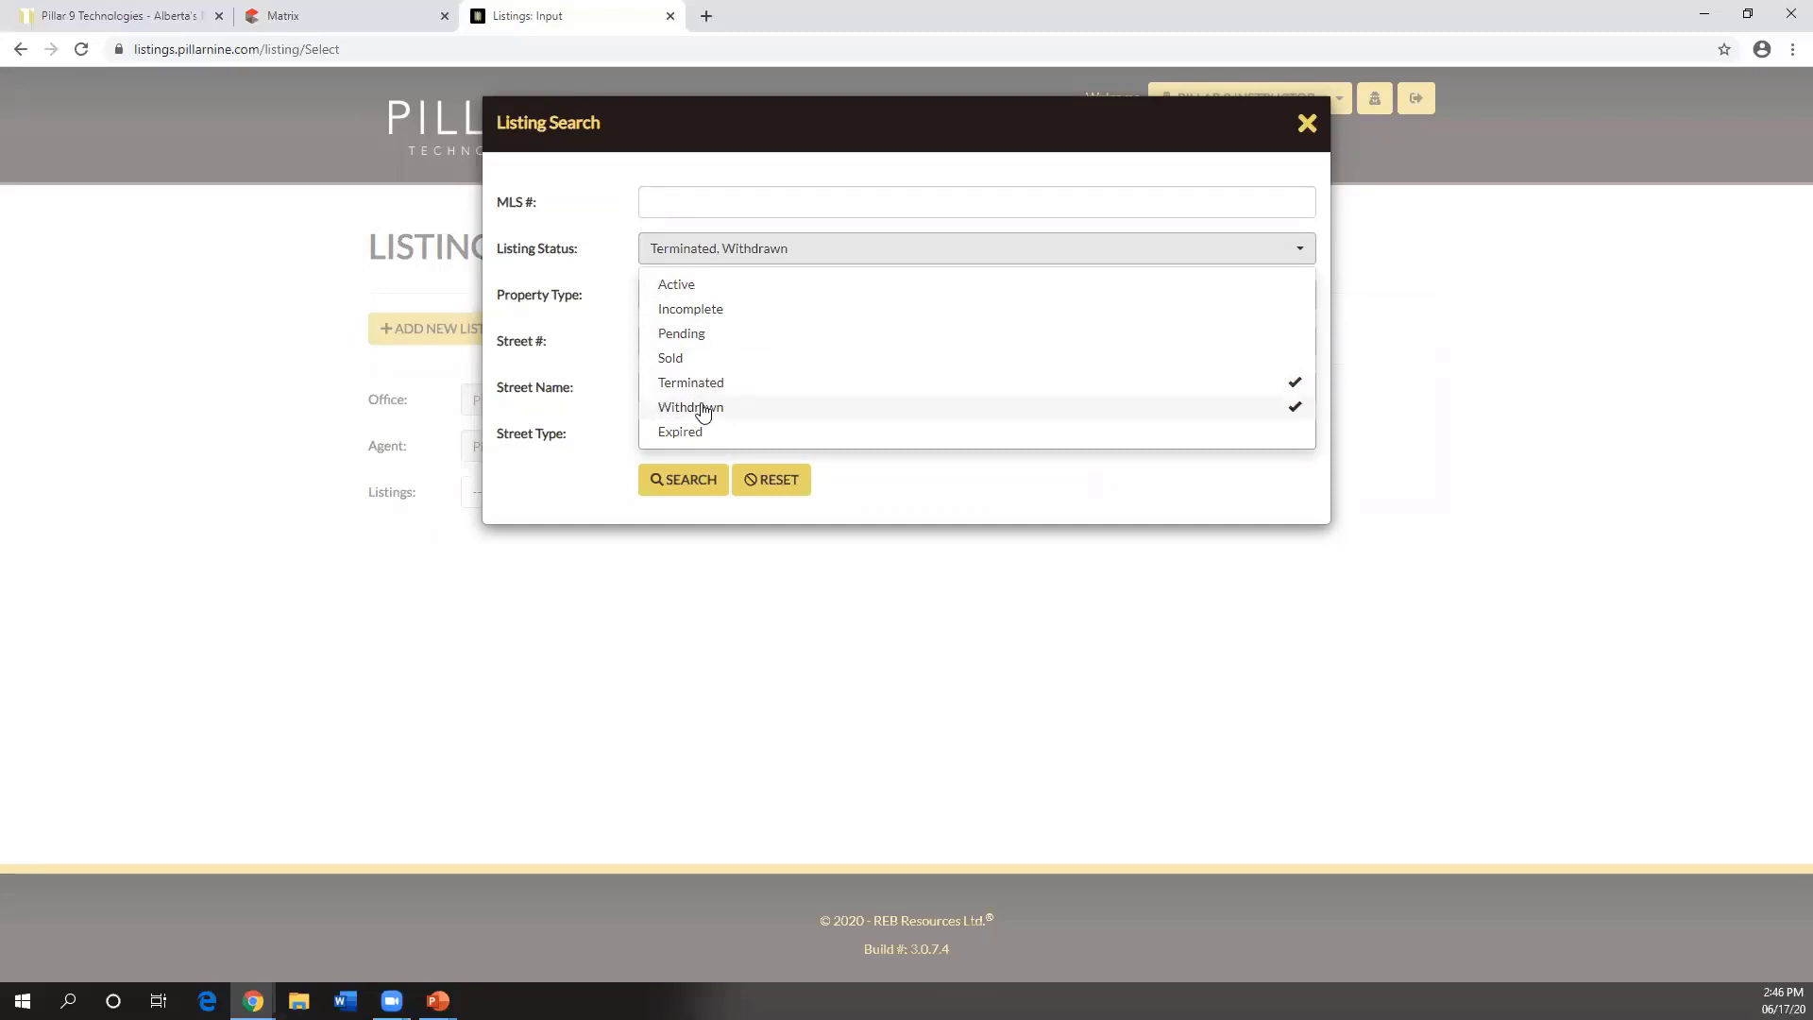
{"action": "left_click", "coordinate": [703, 434]}
{"action": "left_click", "coordinate": [705, 409]}
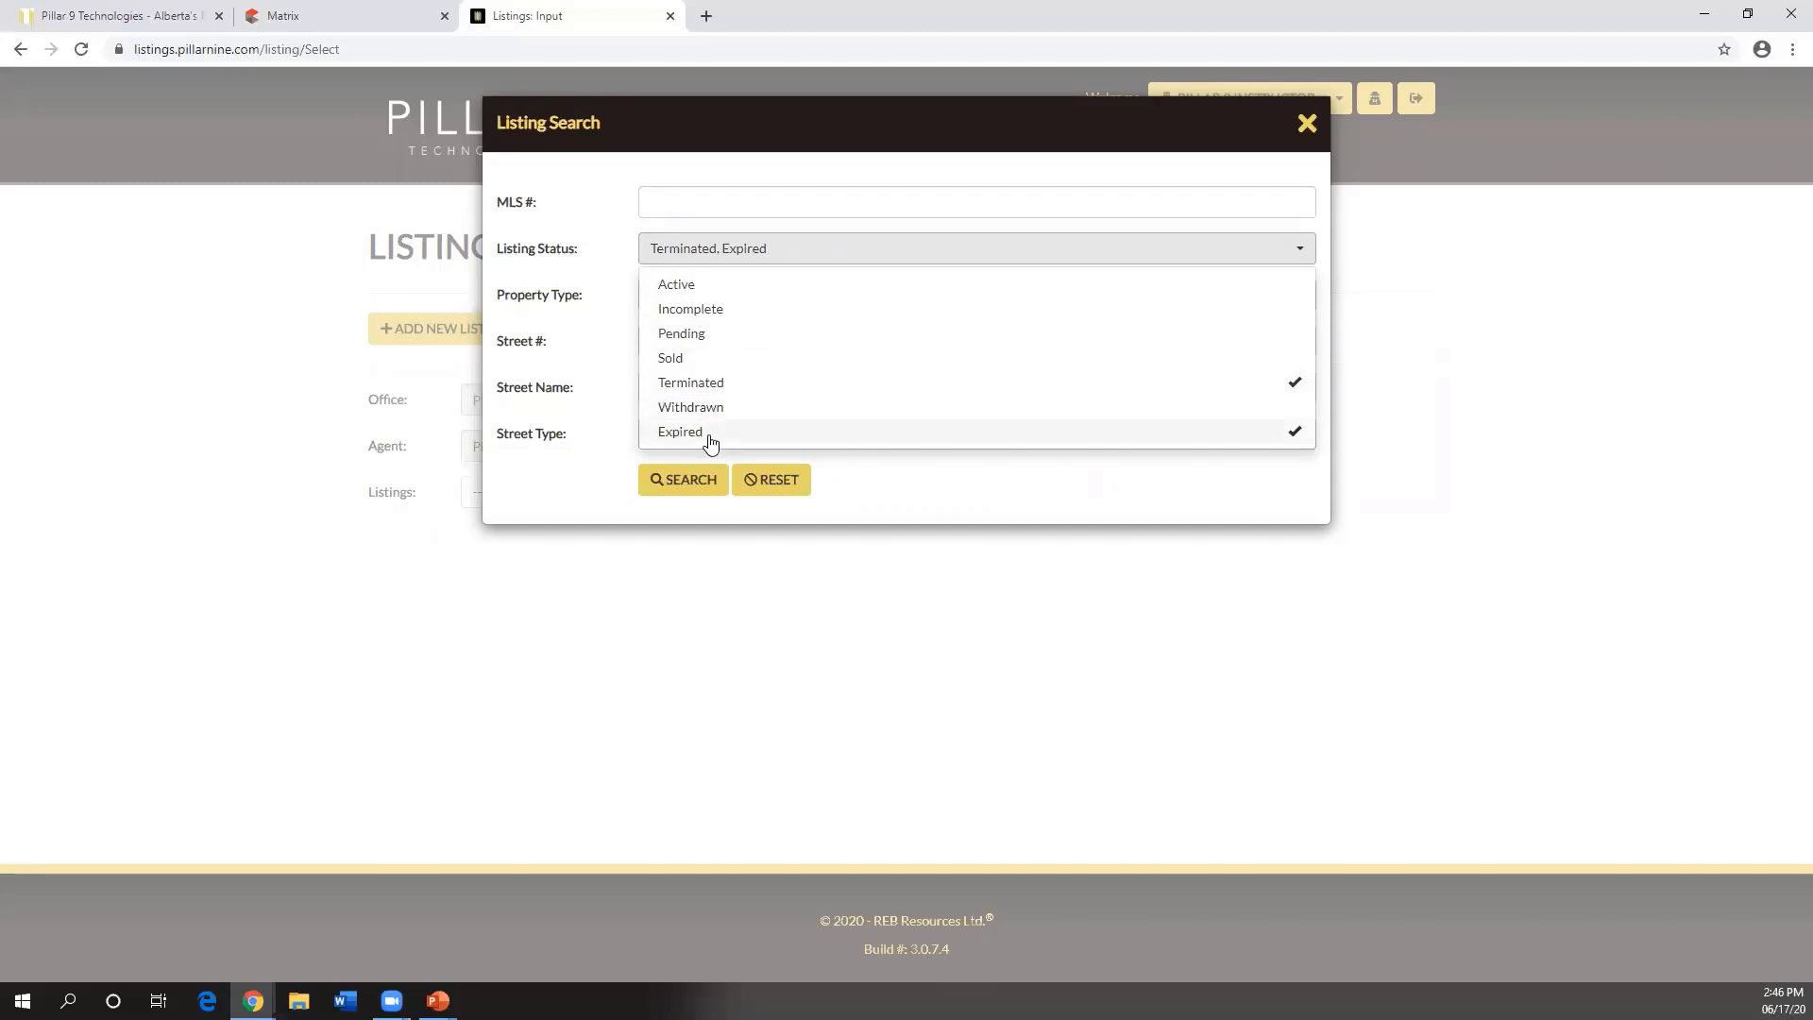
{"action": "left_click", "coordinate": [699, 478]}
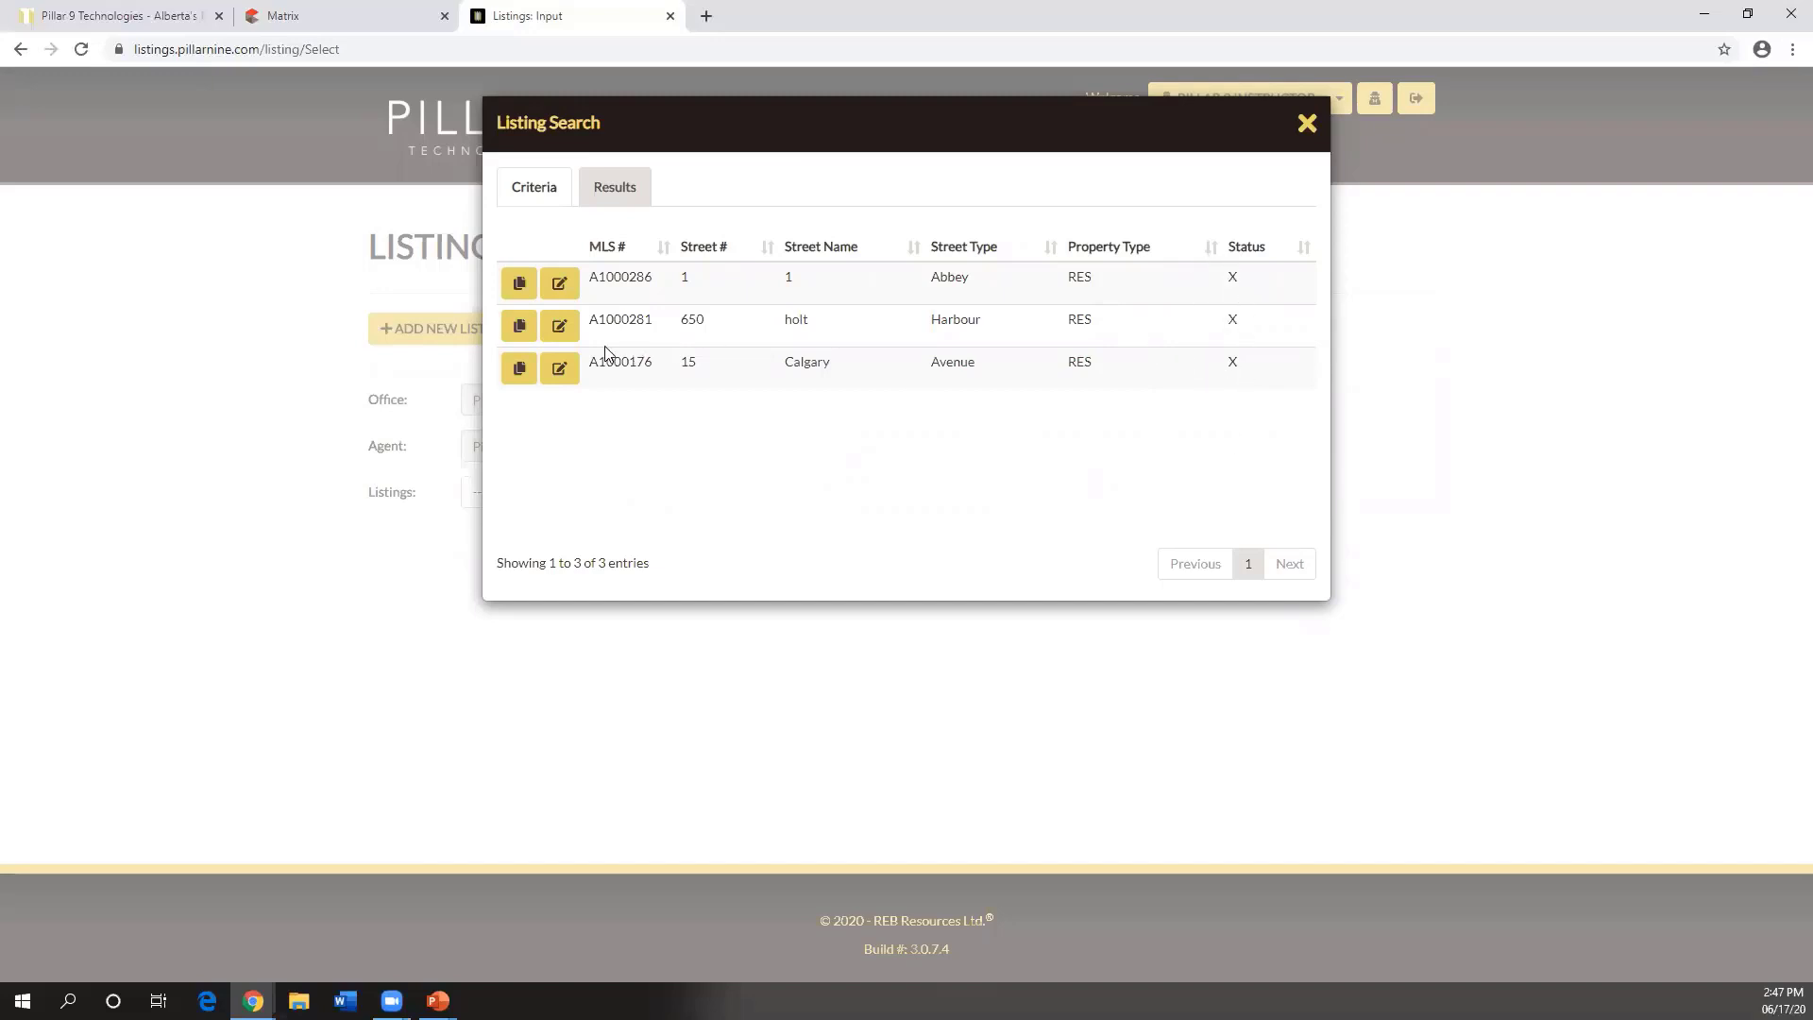
- Use the Copy icon on the first result, listing A1000286
{"action": "left_click", "coordinate": [521, 284]}
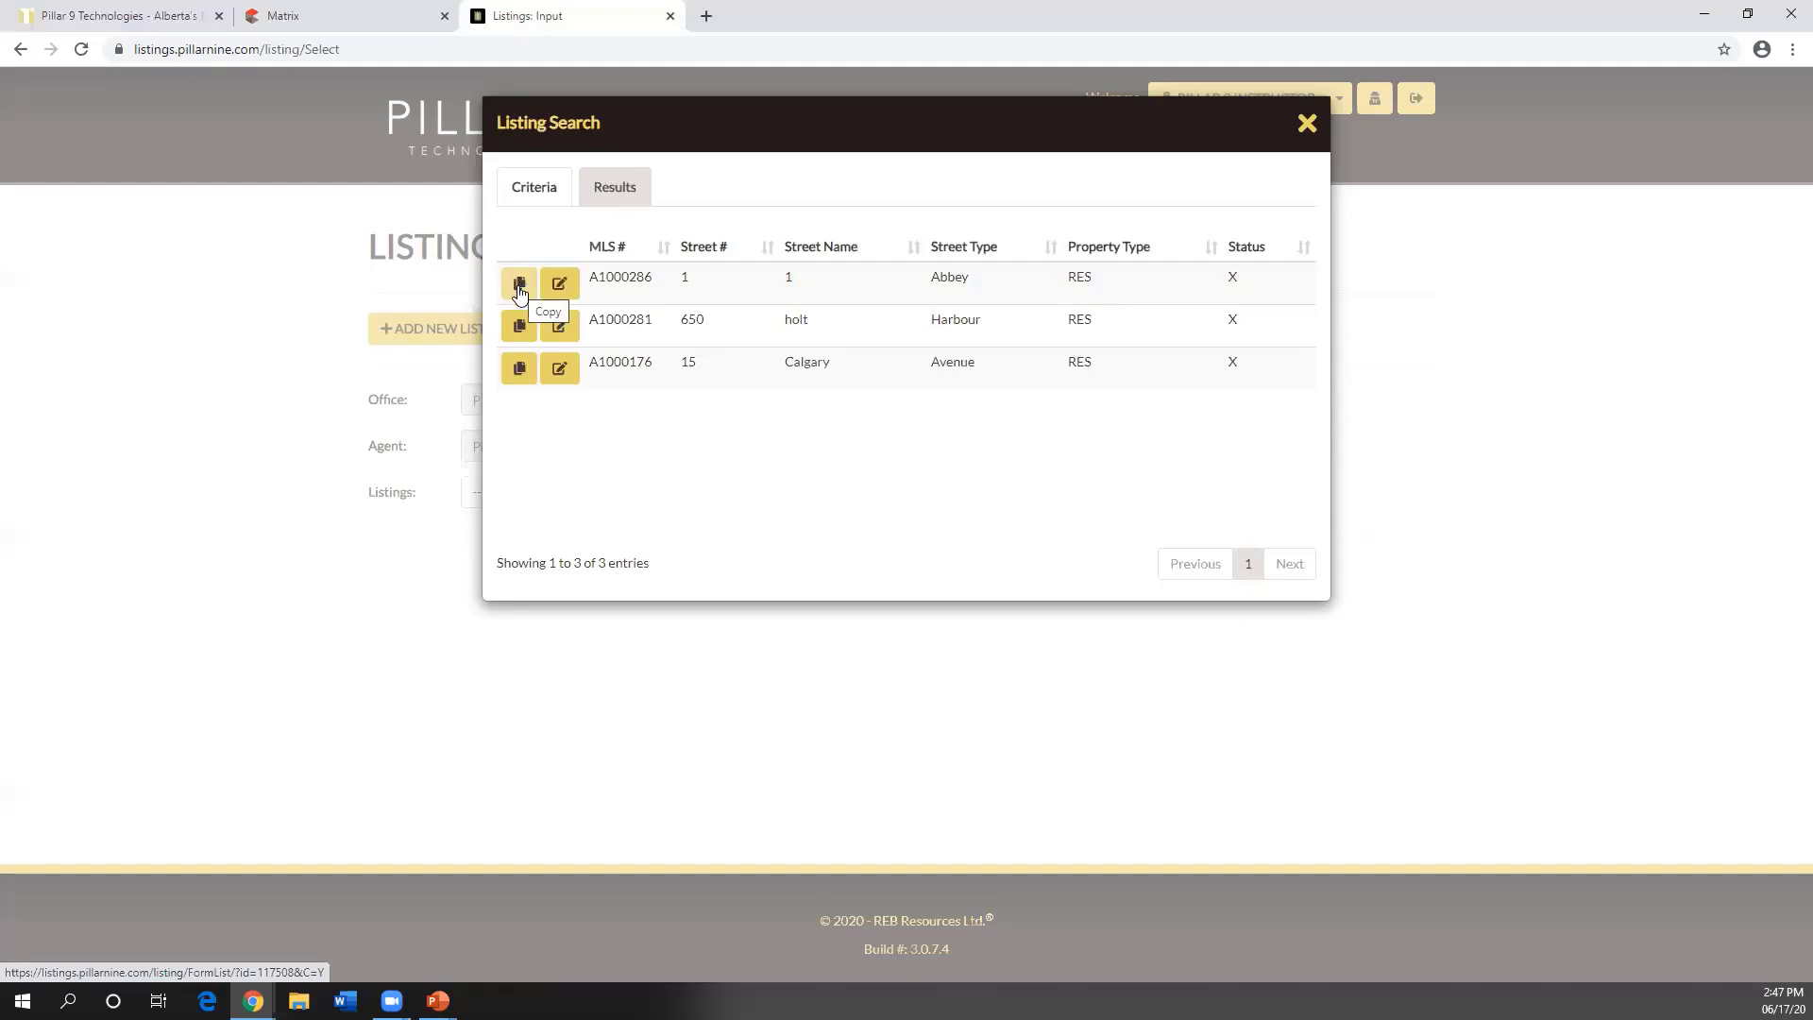
{"action": "left_click", "coordinate": [1306, 124]}
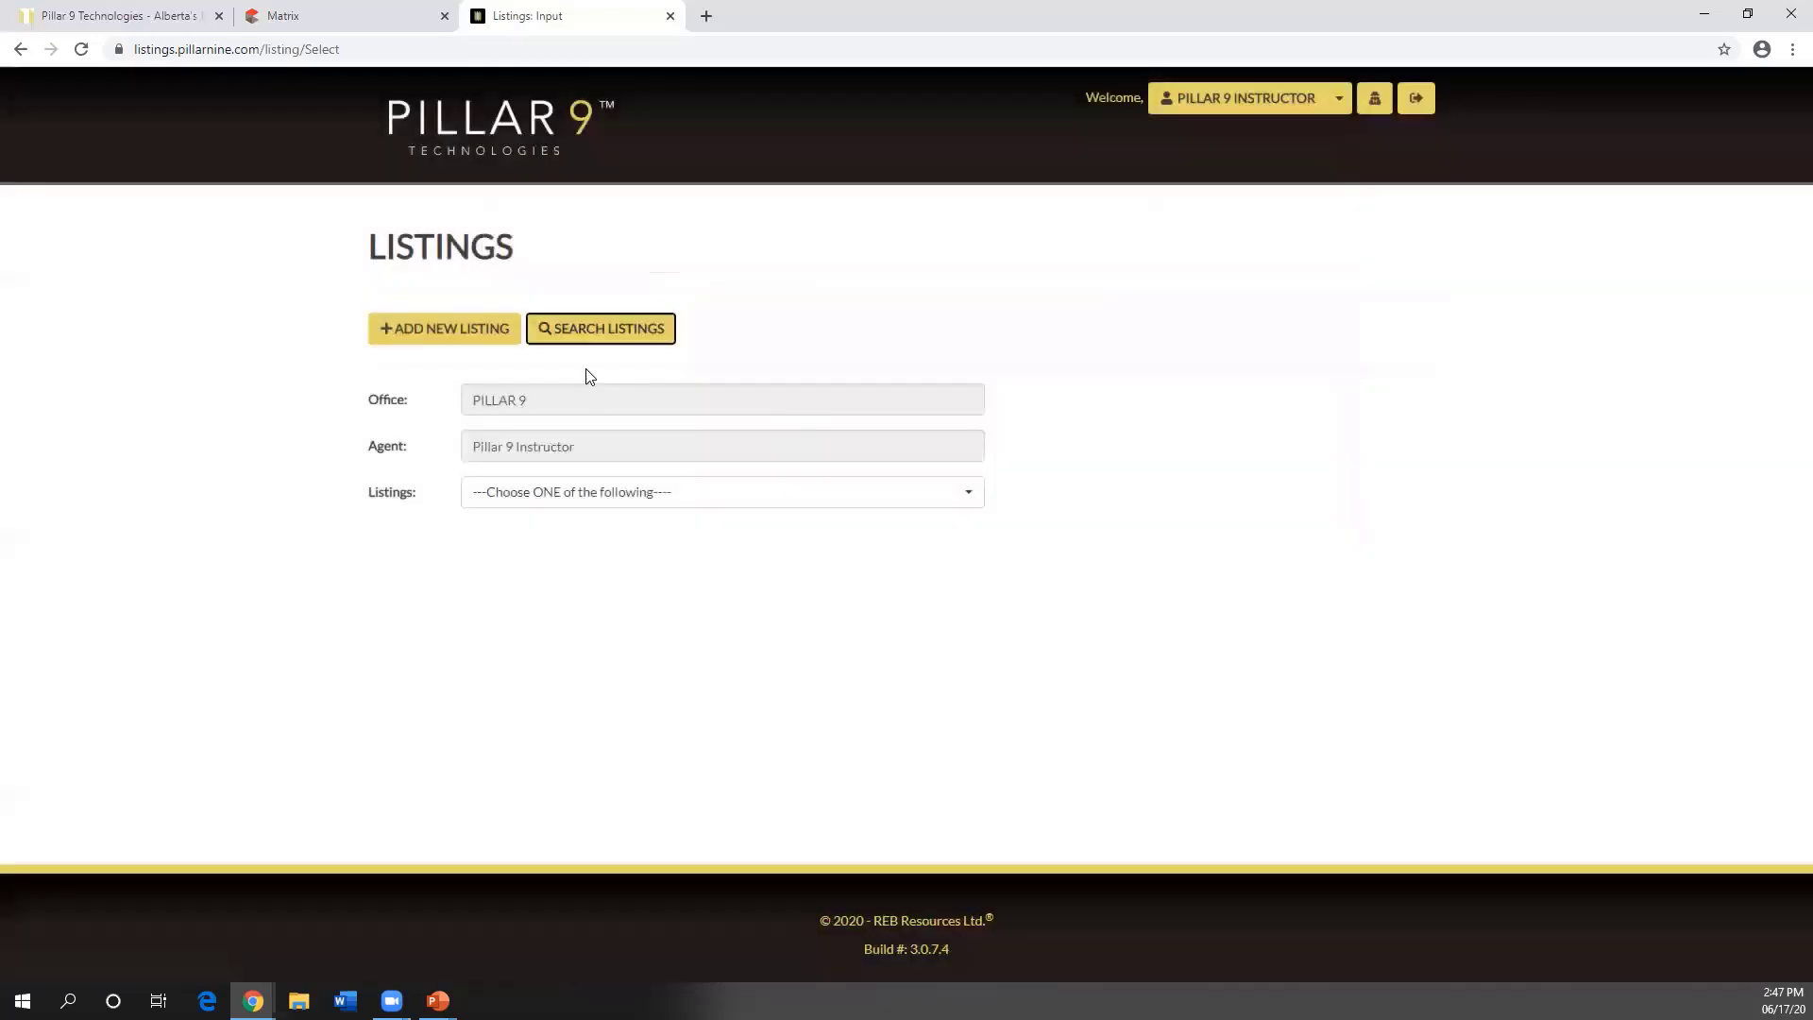
{"action": "left_click", "coordinate": [586, 338]}
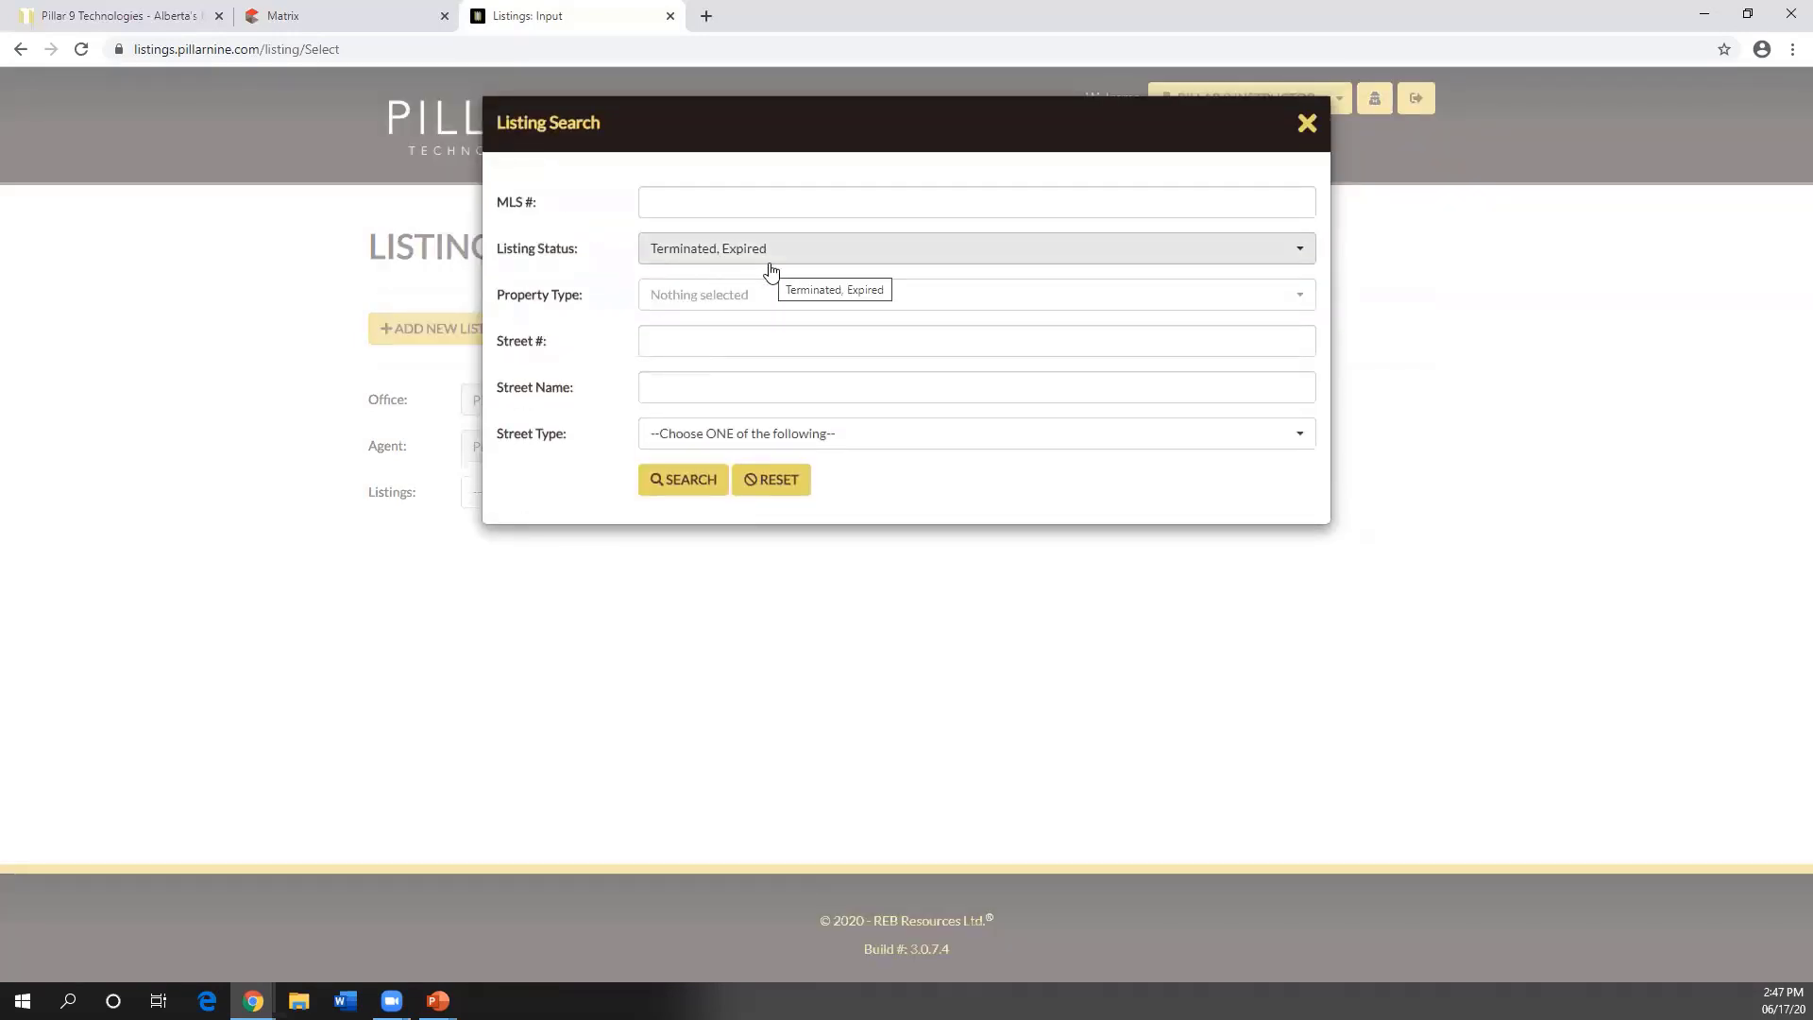
{"action": "left_click", "coordinate": [692, 480]}
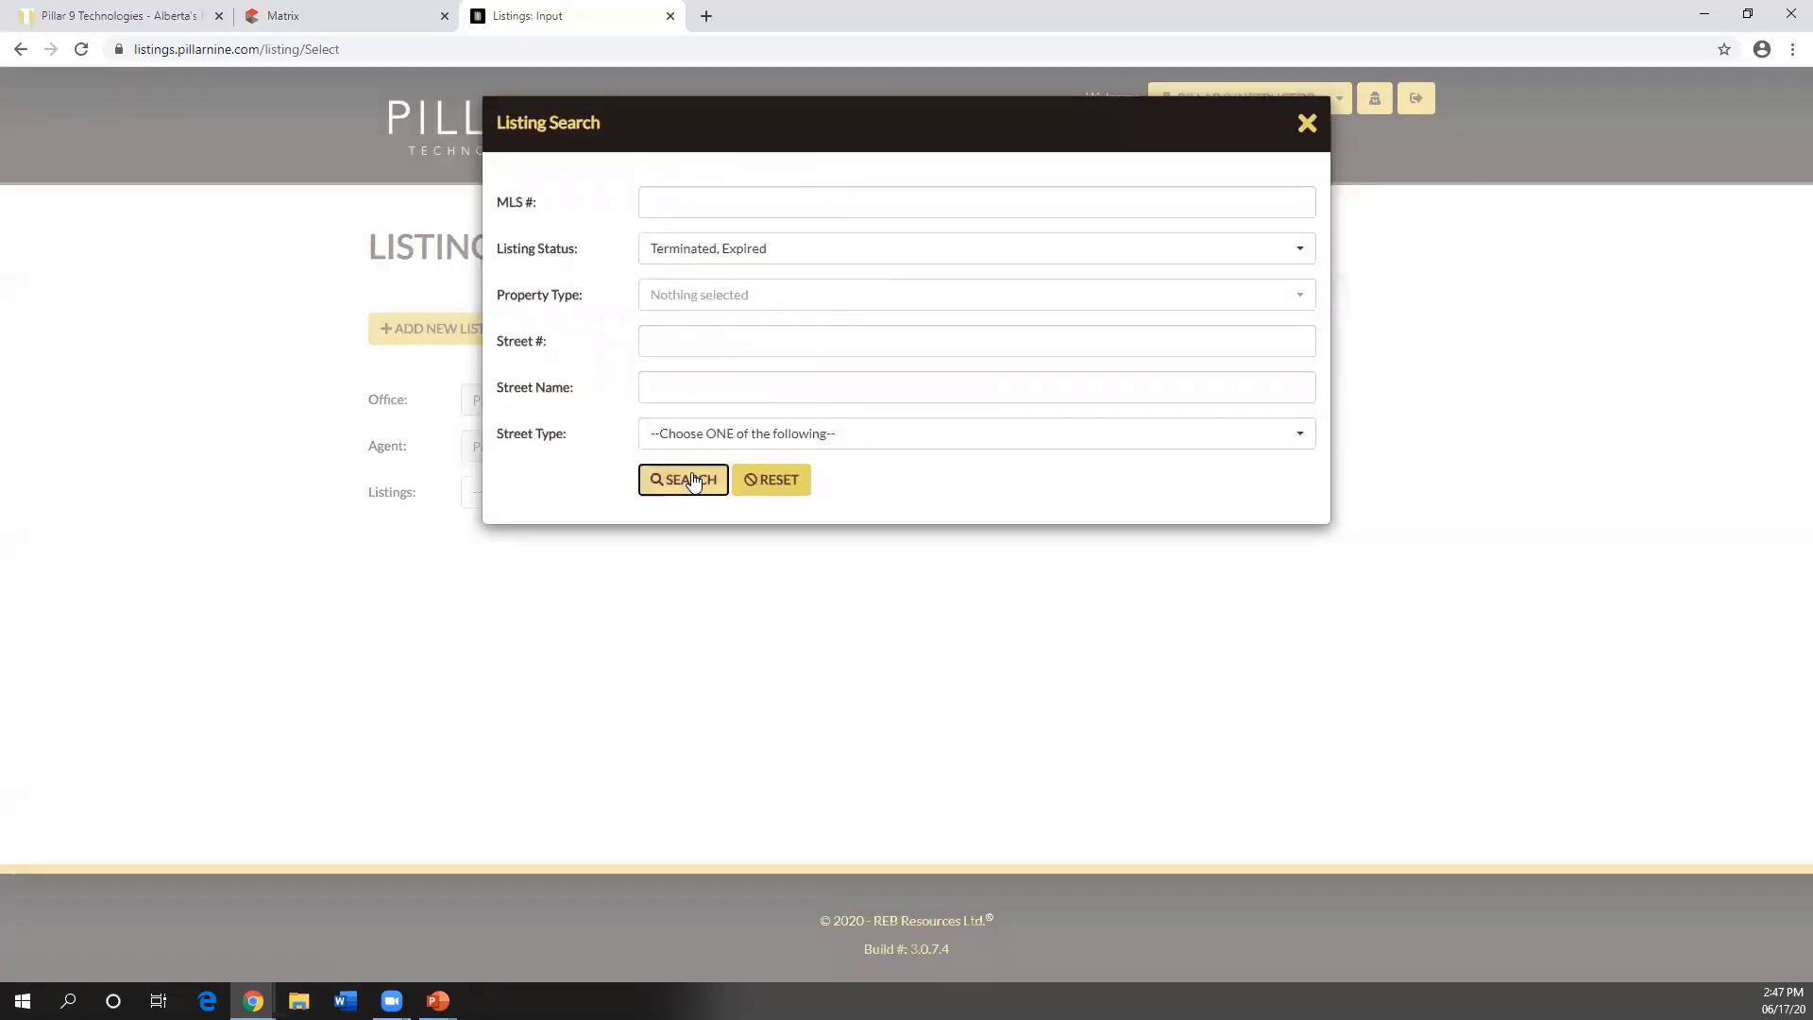
{"action": "left_click", "coordinate": [1309, 146]}
{"action": "key", "text": "Return"}
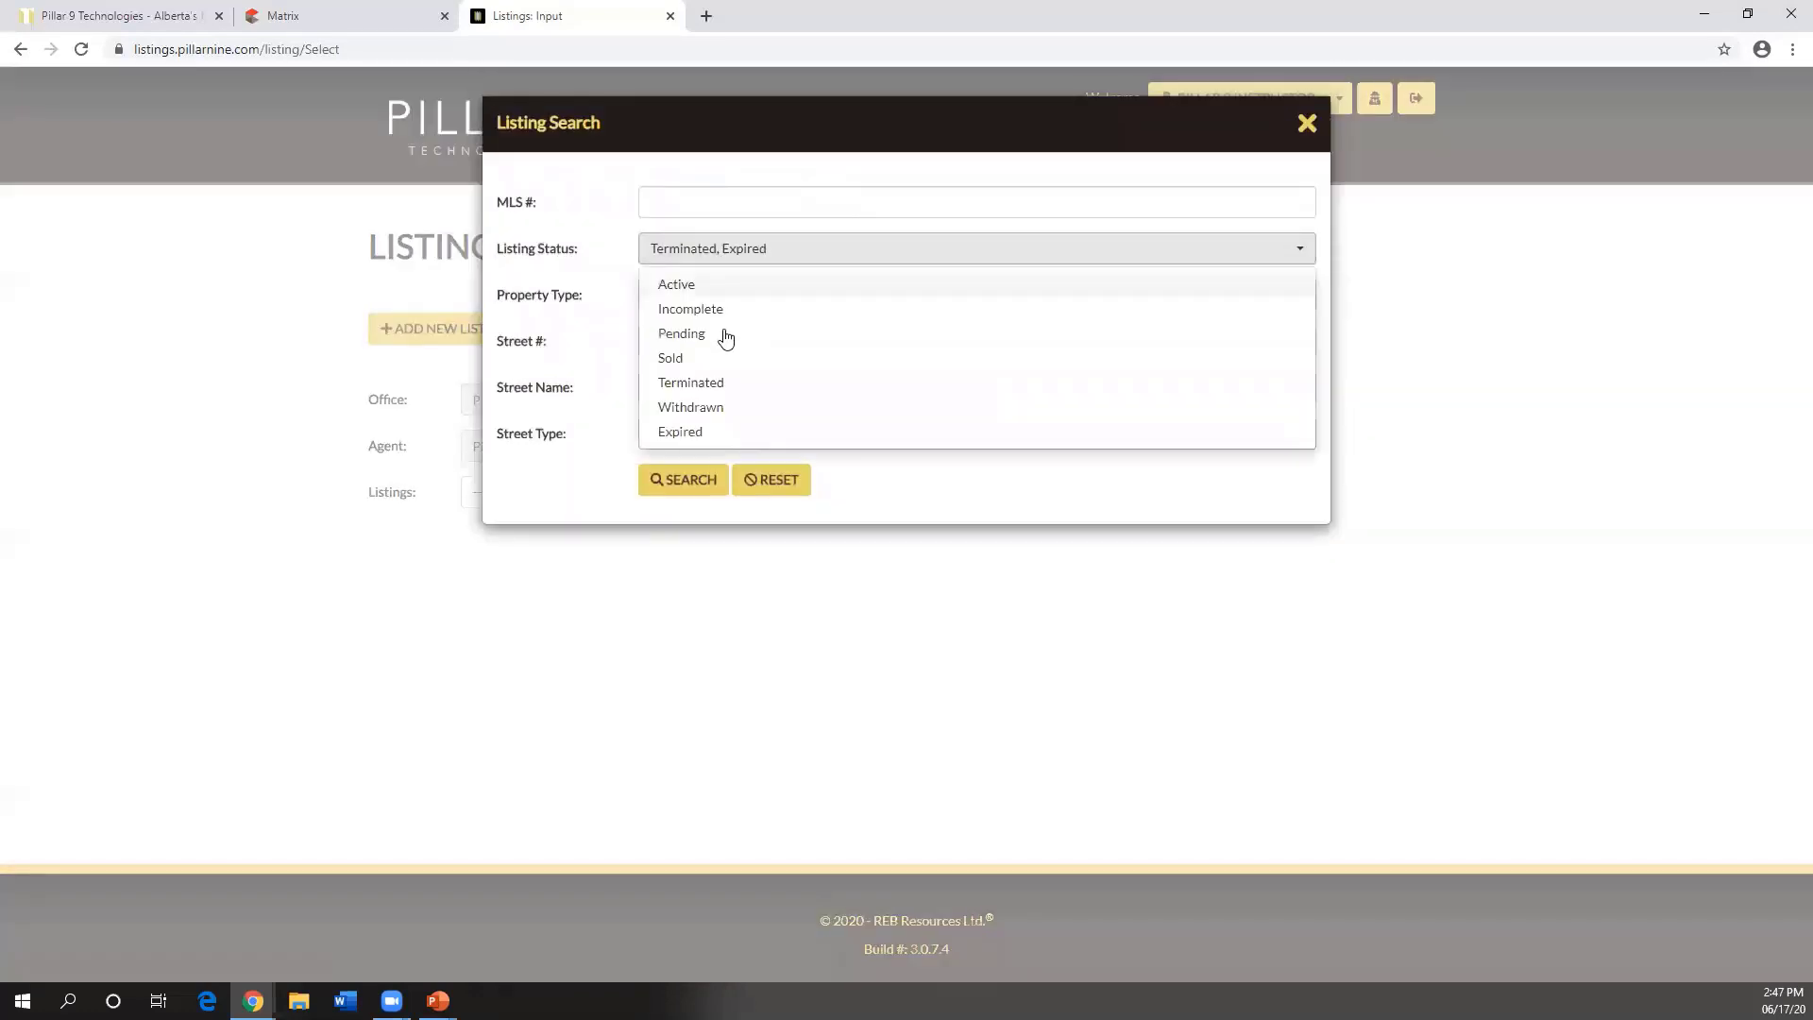
{"action": "left_click", "coordinate": [684, 387]}
{"action": "left_click", "coordinate": [686, 432]}
{"action": "left_click", "coordinate": [716, 499]}
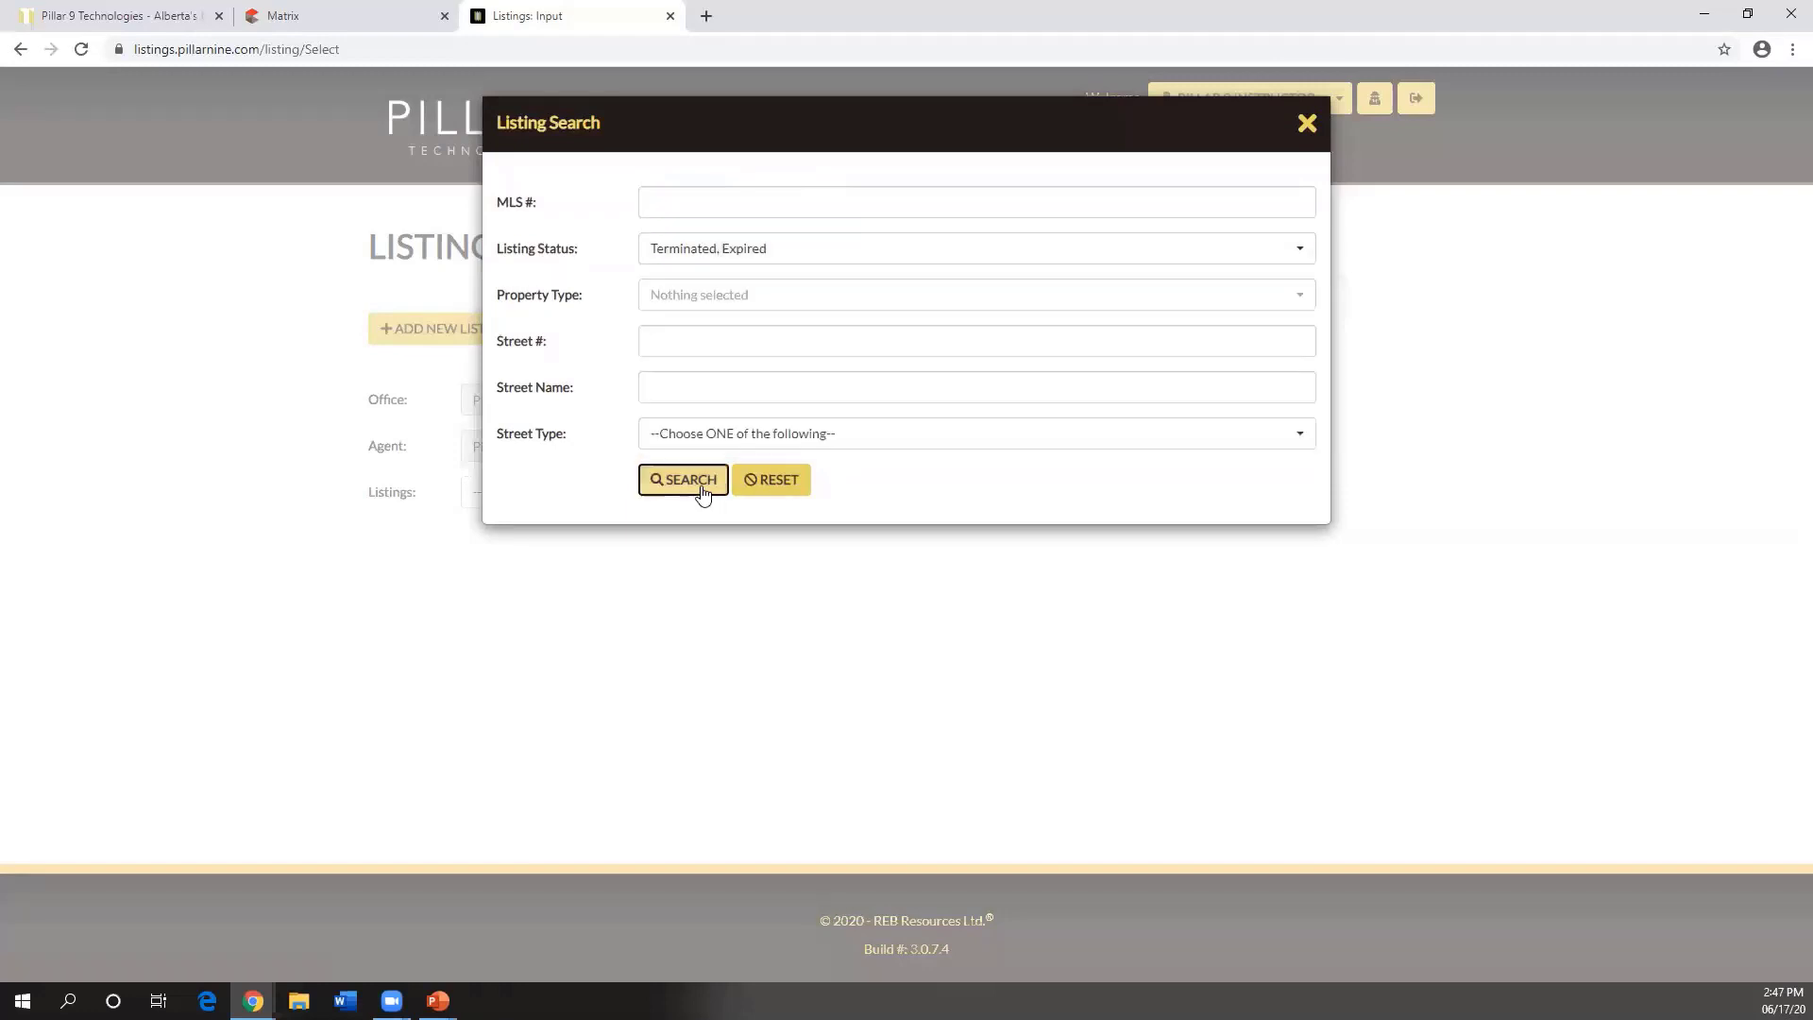
{"action": "key", "text": "ctrl"}
{"action": "key", "text": "ctrl"}
{"action": "key", "text": "ctrl"}
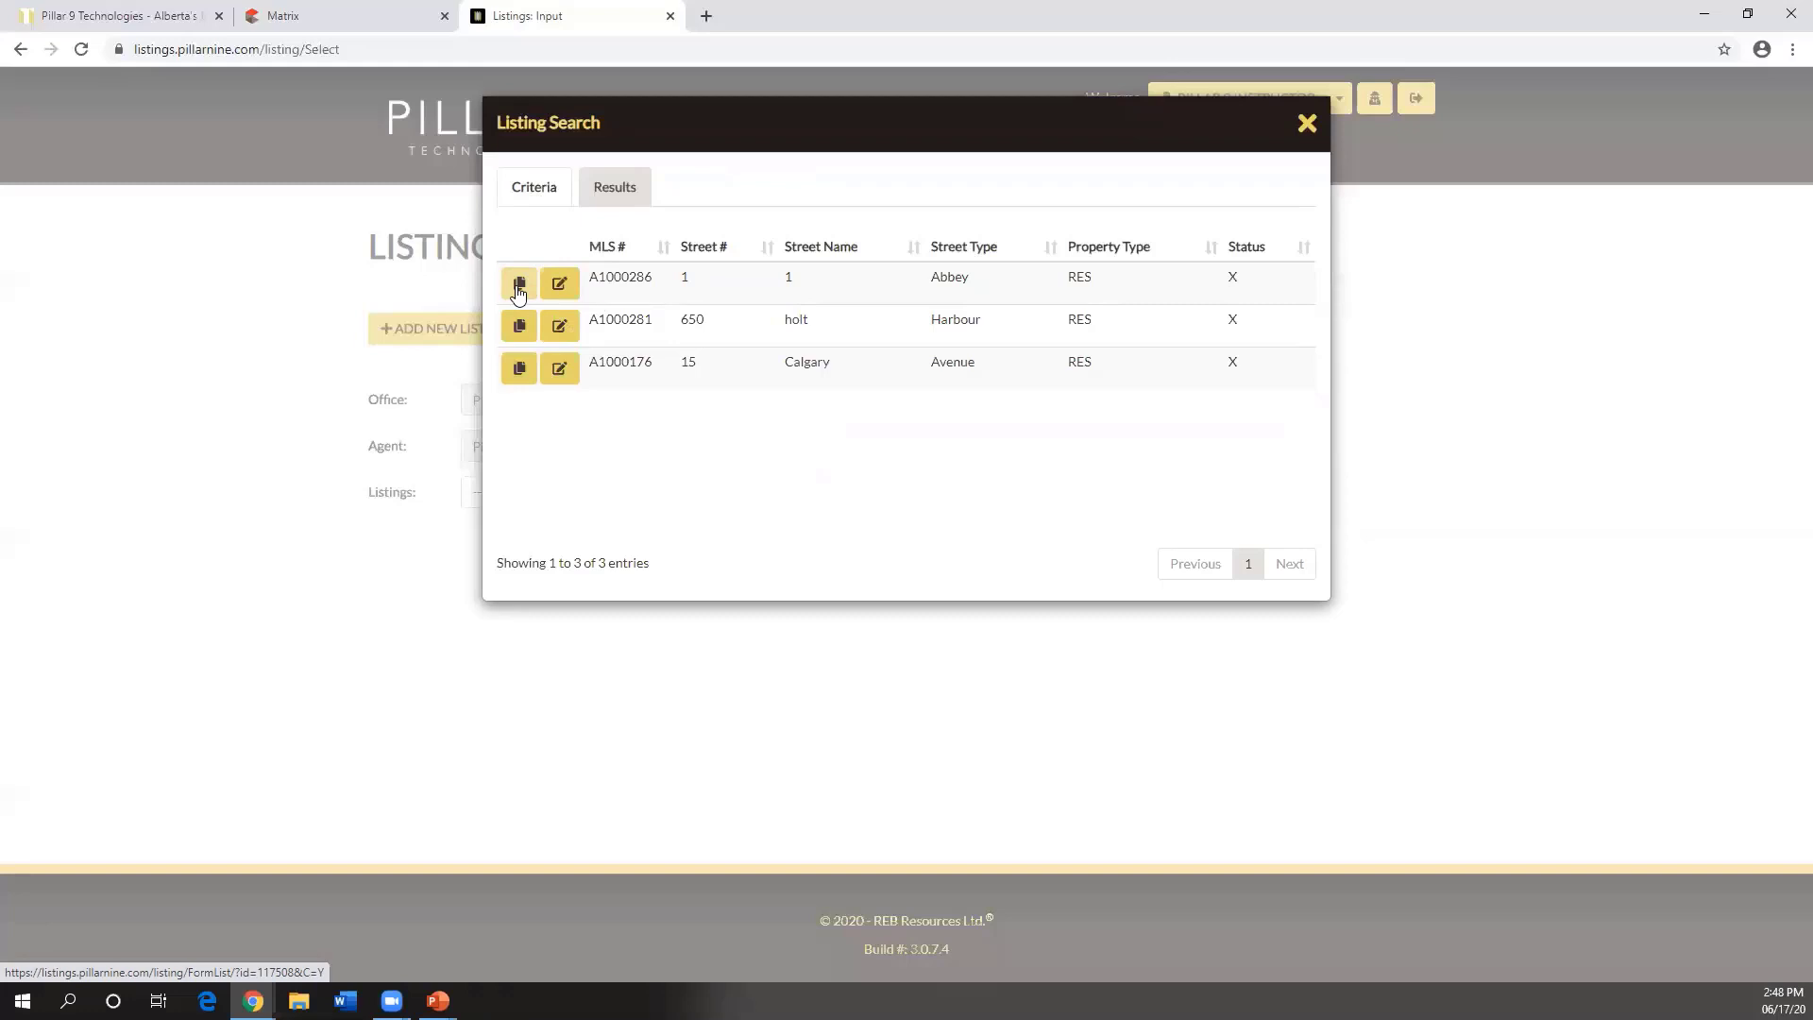
{"action": "left_click", "coordinate": [1310, 123]}
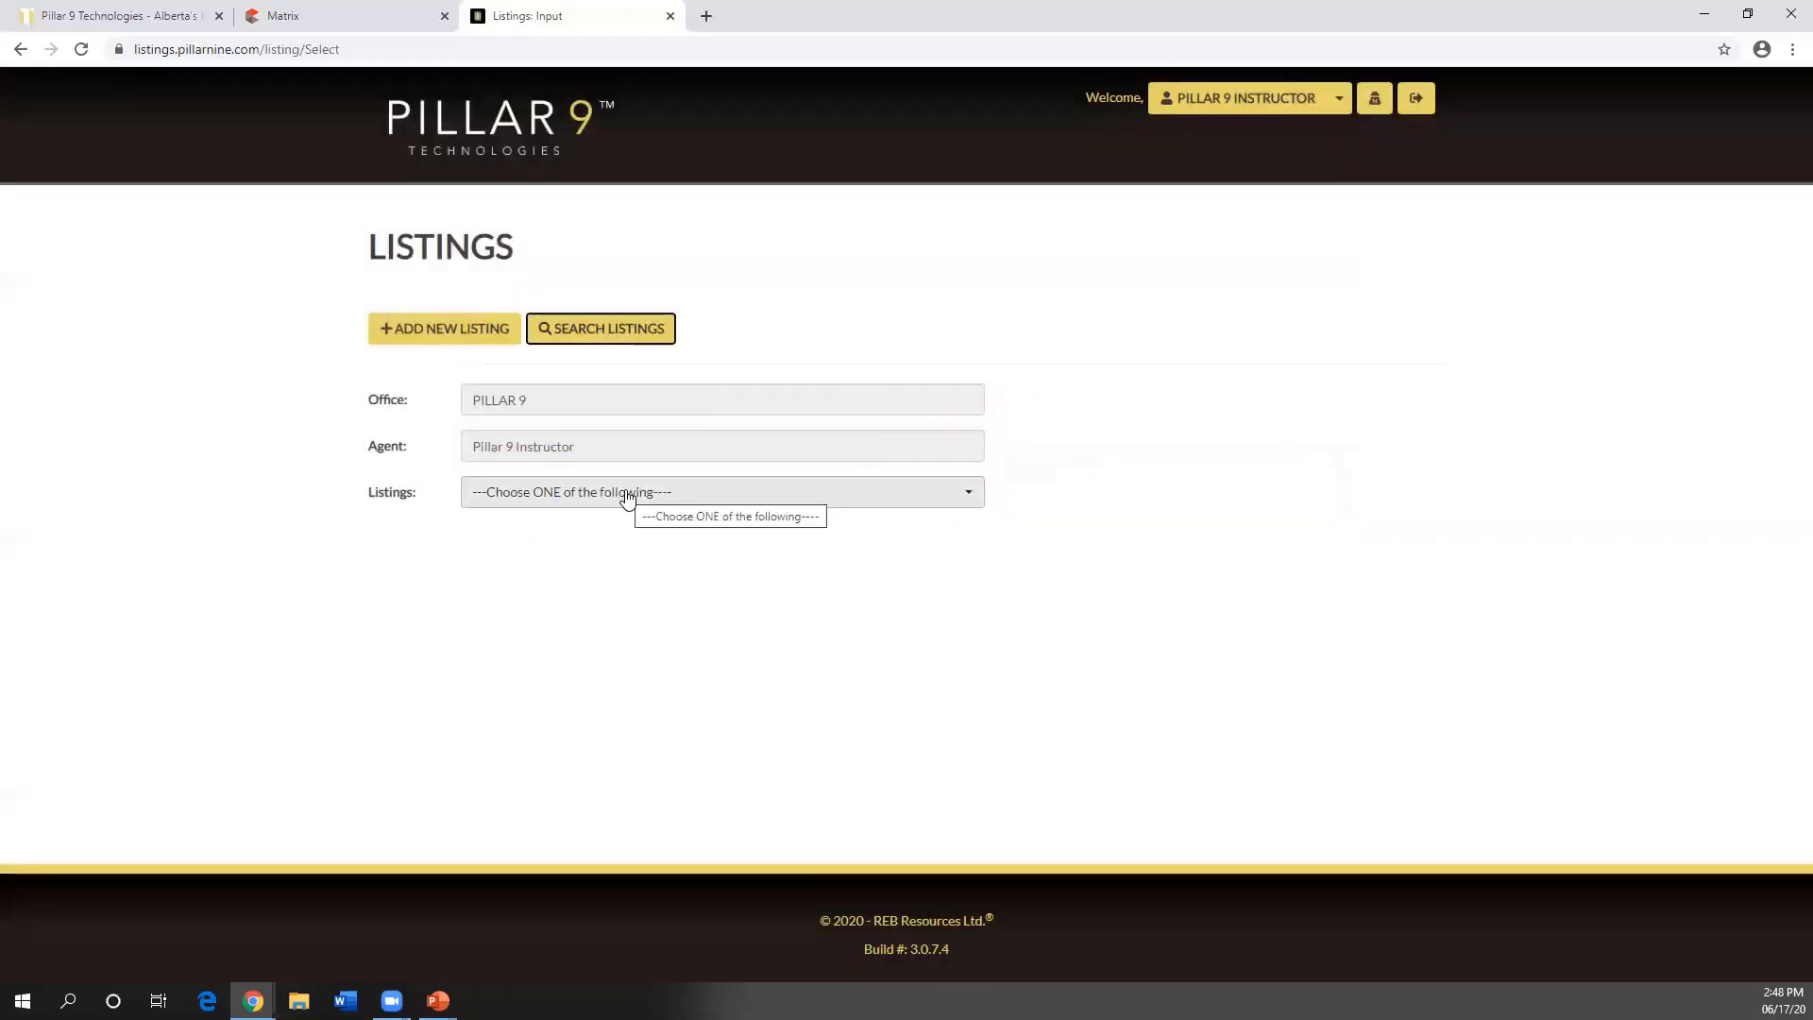
- Add a new Residential listing, creating Incomplete draft A1005704
{"action": "left_click", "coordinate": [450, 336]}
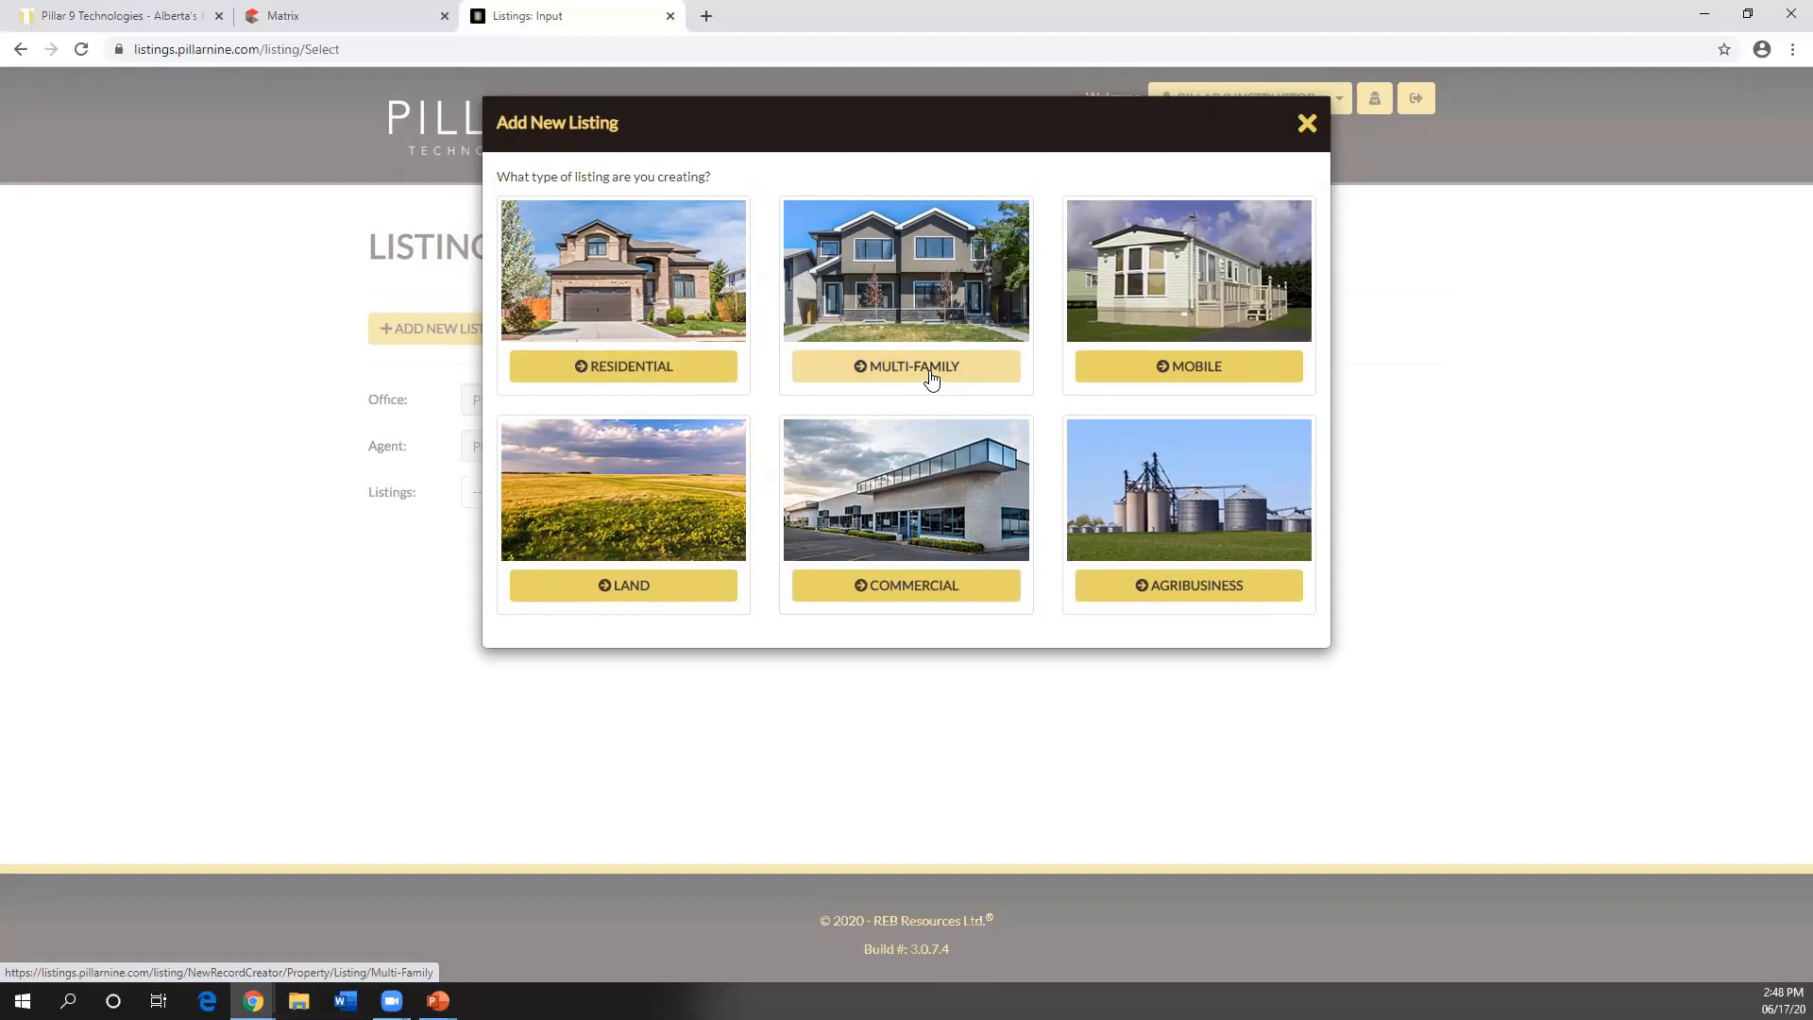
{"action": "left_click", "coordinate": [597, 378]}
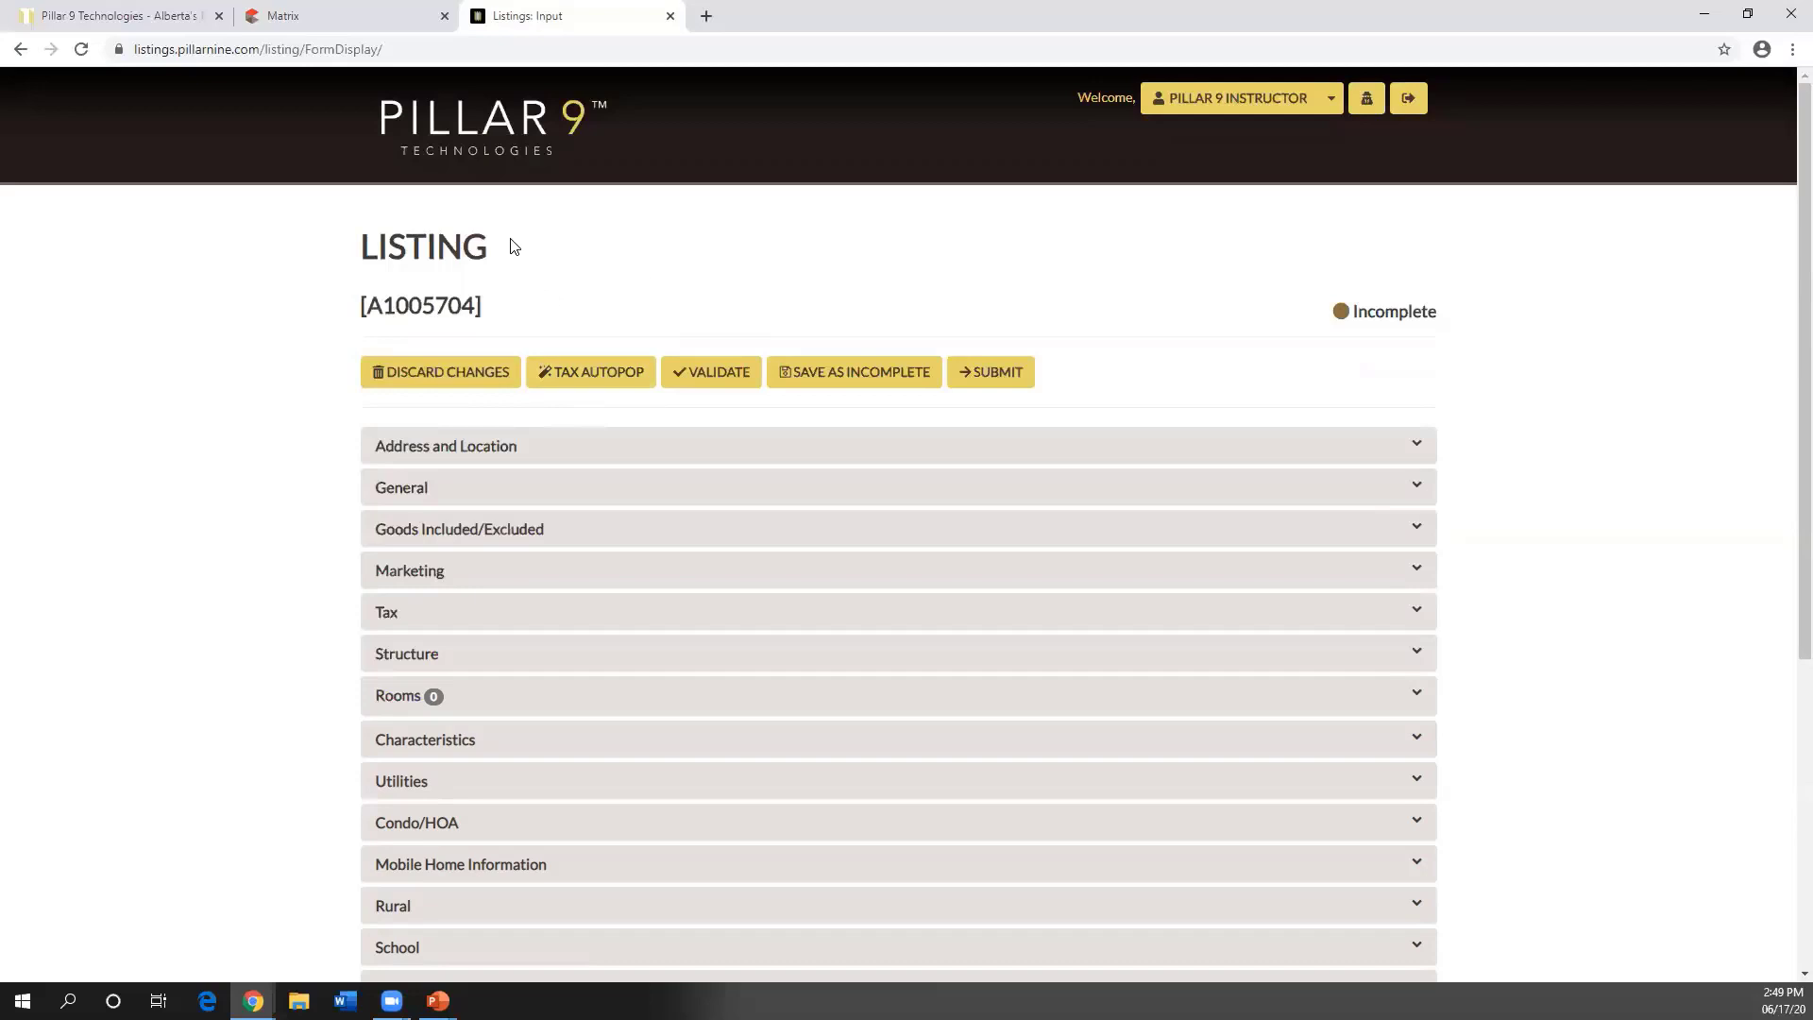
{"action": "left_click_drag", "start_coordinate": [491, 247], "coordinate": [357, 246]}
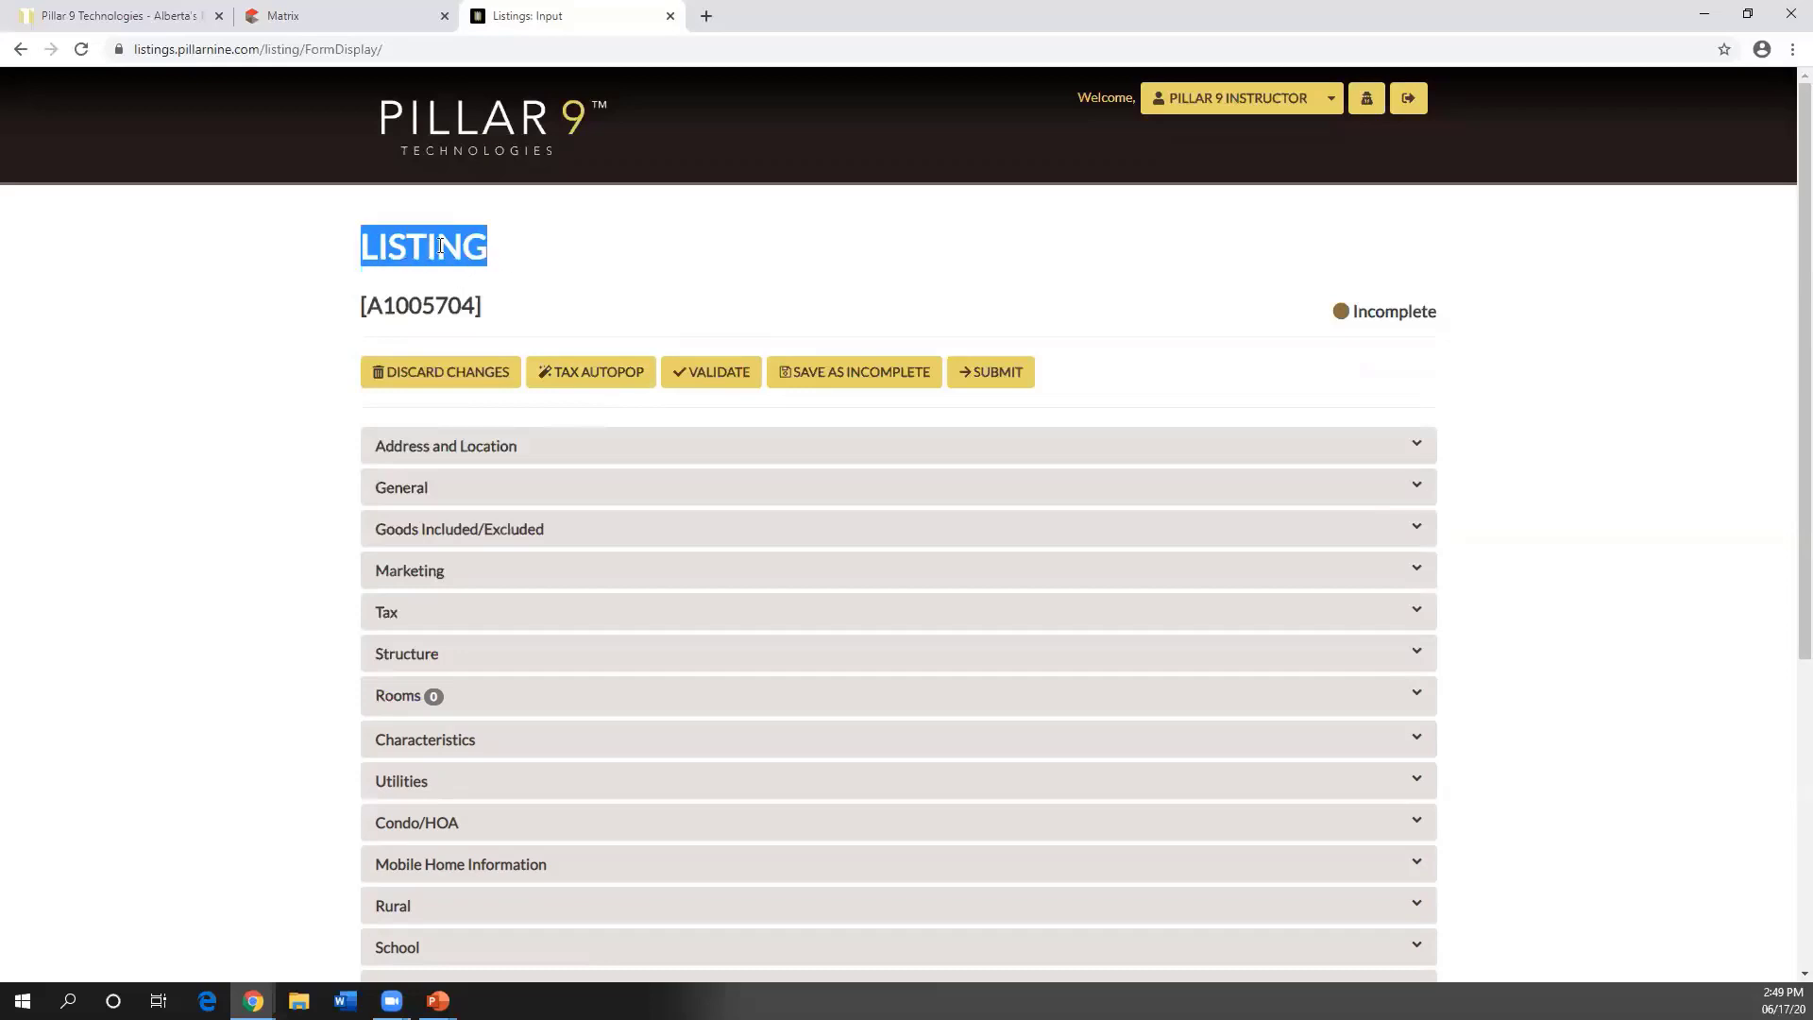
{"action": "left_click_drag", "start_coordinate": [485, 306], "coordinate": [362, 307]}
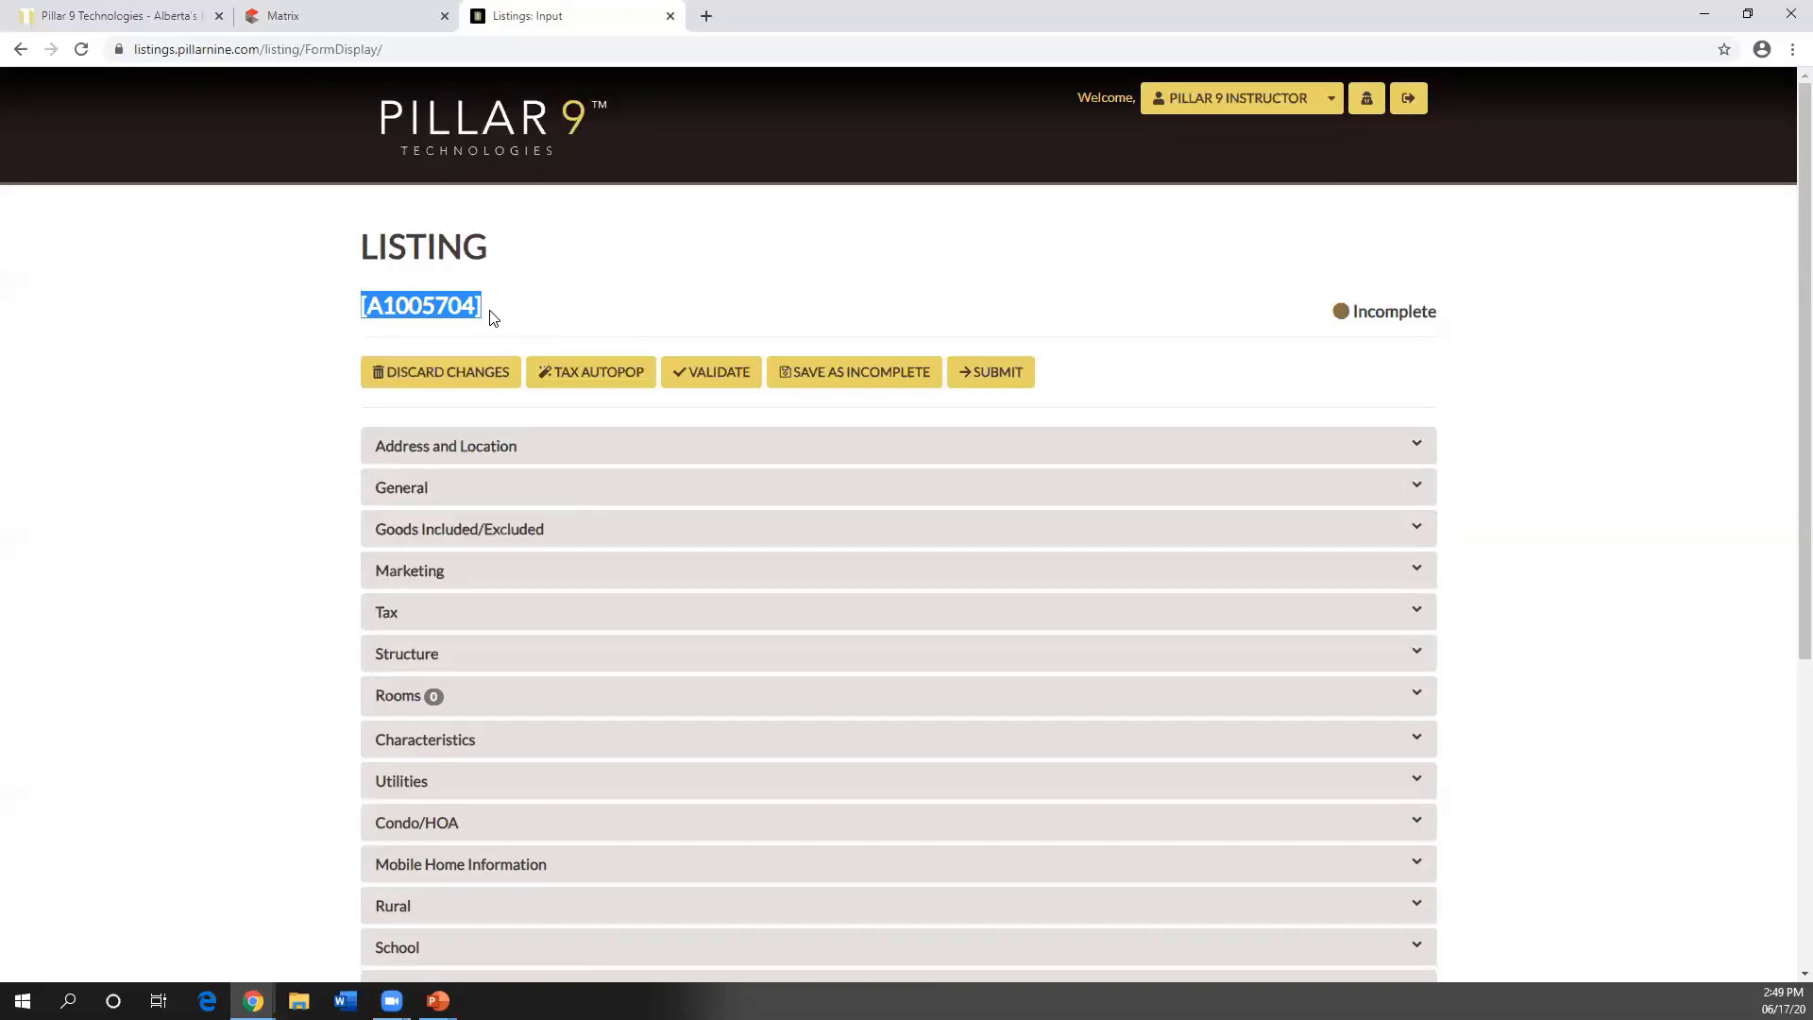
{"action": "left_click", "coordinate": [389, 311]}
{"action": "left_click_drag", "start_coordinate": [384, 311], "coordinate": [367, 311]}
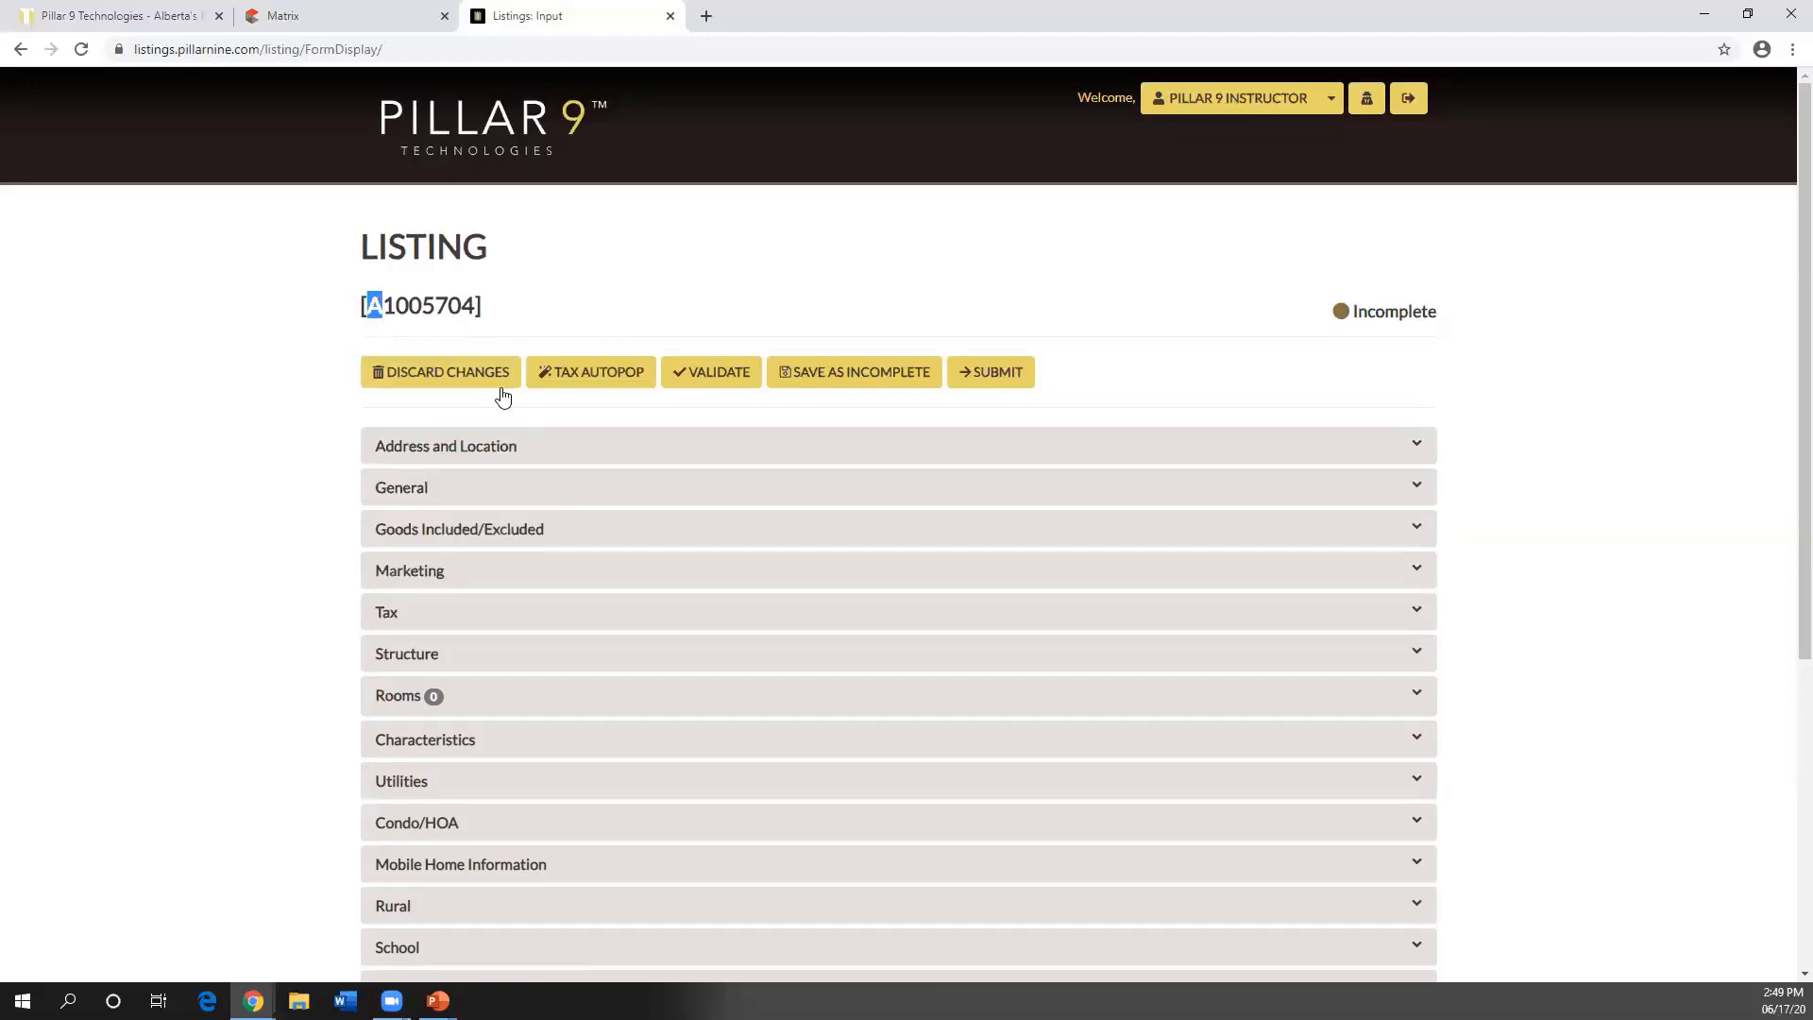
{"action": "left_click", "coordinate": [591, 307]}
{"action": "left_click_drag", "start_coordinate": [1345, 315], "coordinate": [1440, 315]}
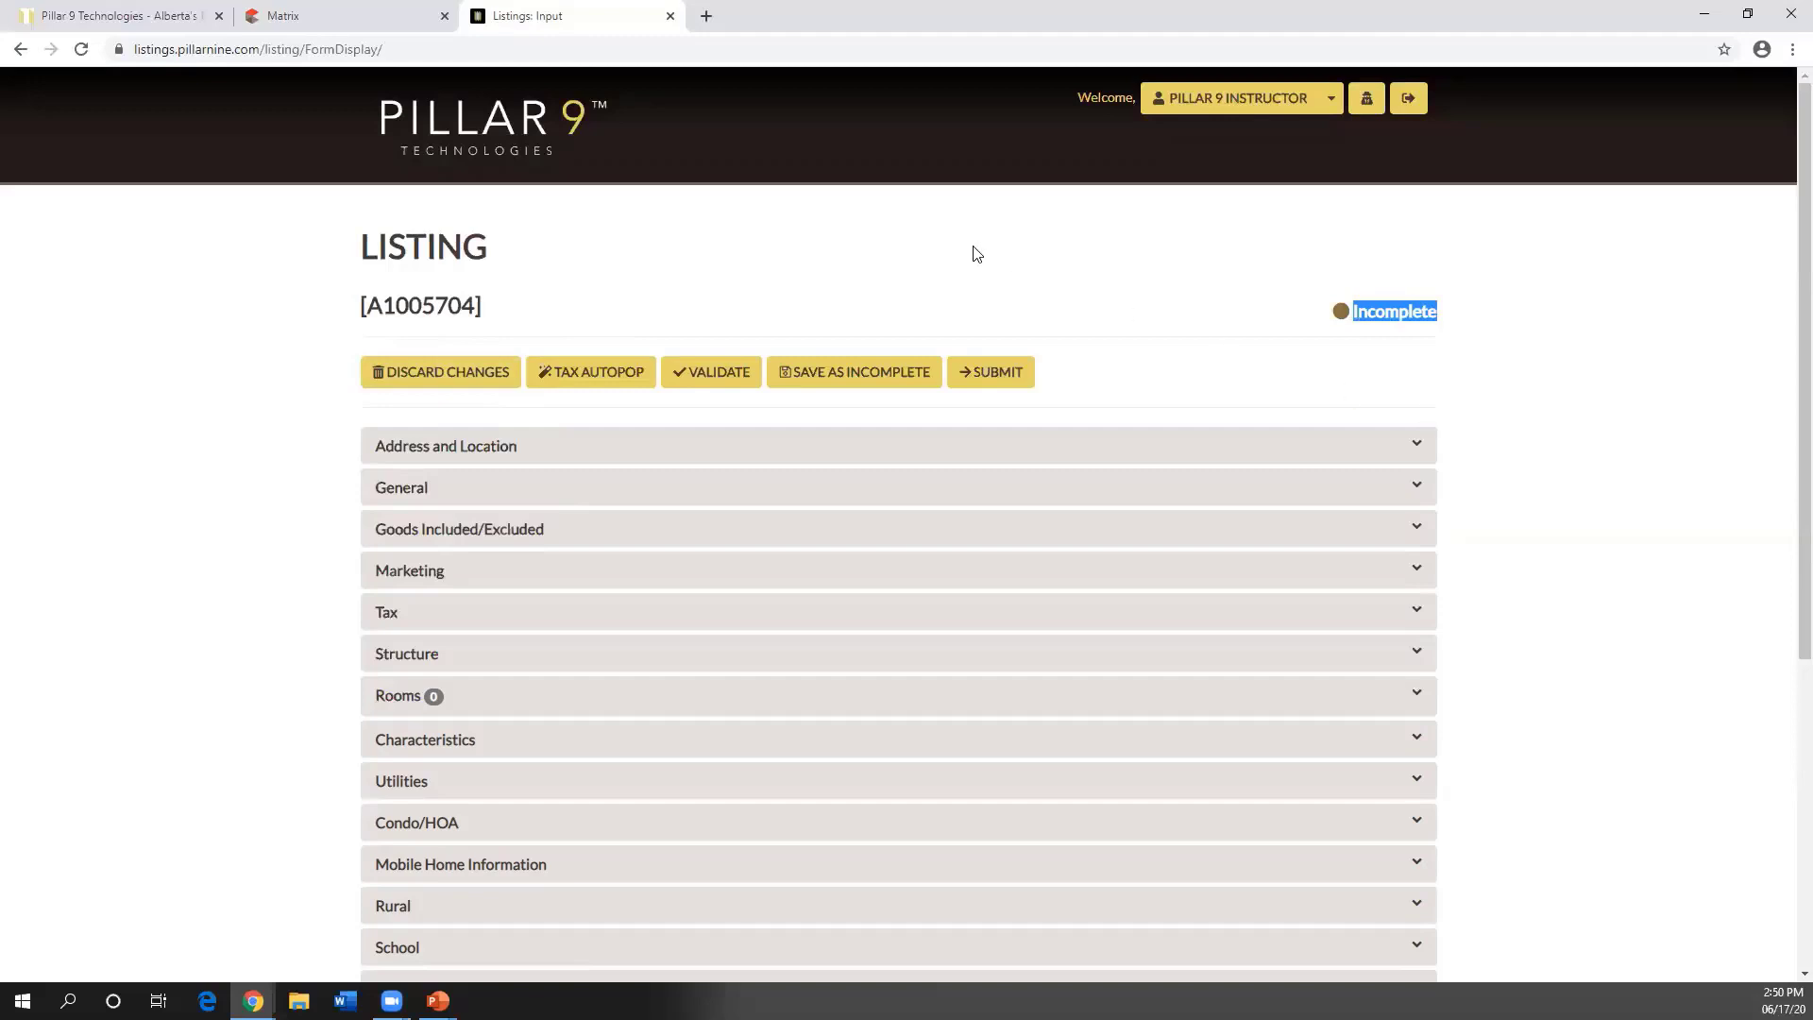
{"action": "scroll", "coordinate": [748, 344], "scroll_direction": "down", "scroll_amount": 1}
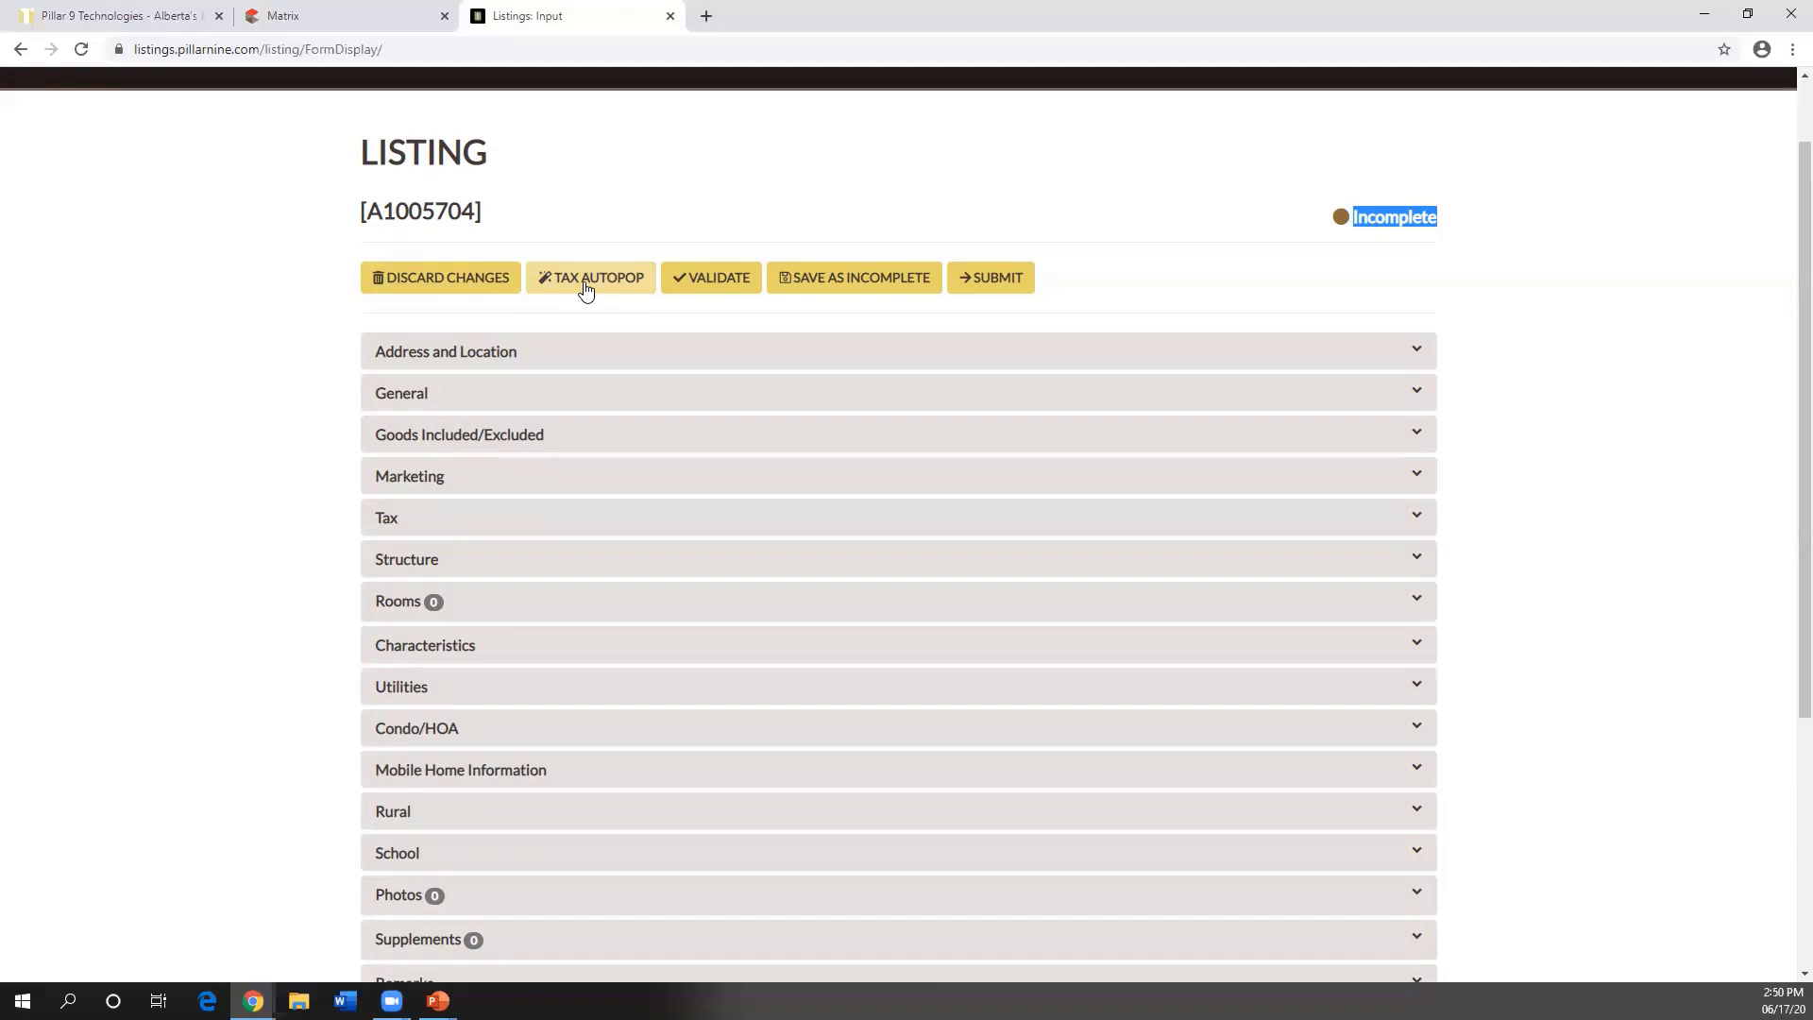
- Validate draft A1005704, review missing fields like Roof, Year Built and List Price, then collapse the summary
{"action": "left_click", "coordinate": [709, 285]}
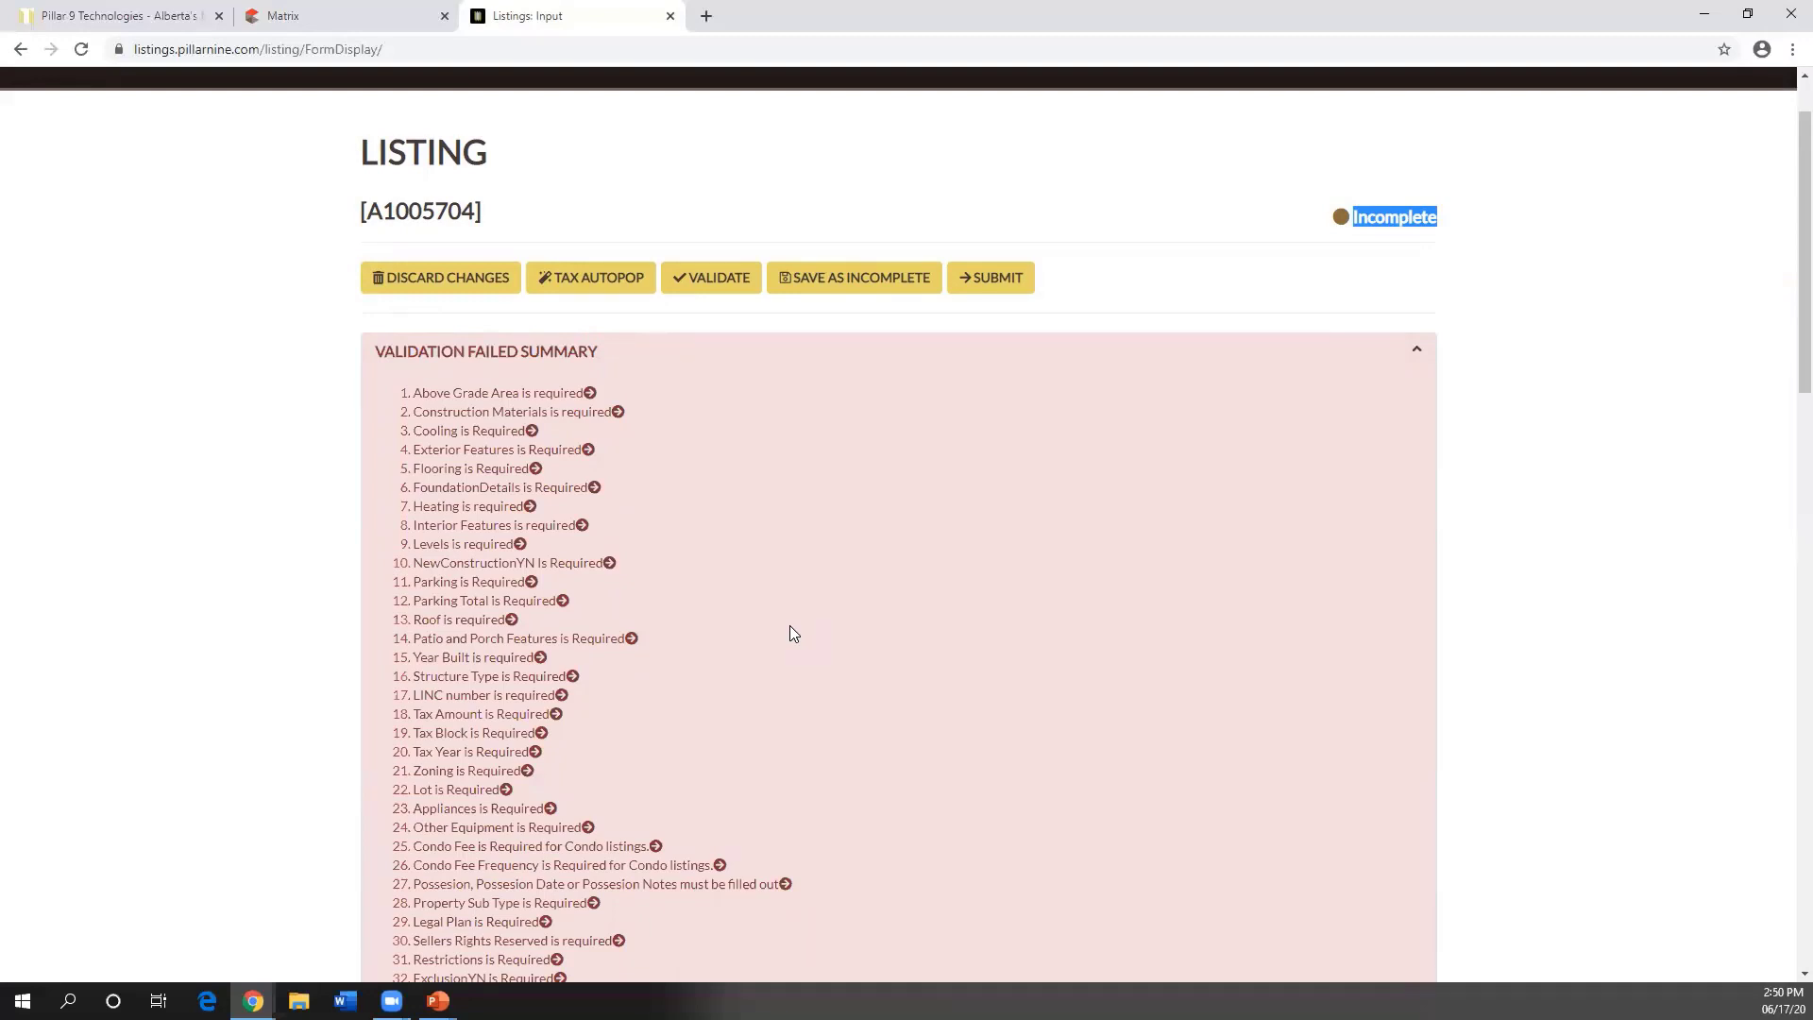
{"action": "scroll", "coordinate": [789, 631], "scroll_direction": "down", "scroll_amount": 5}
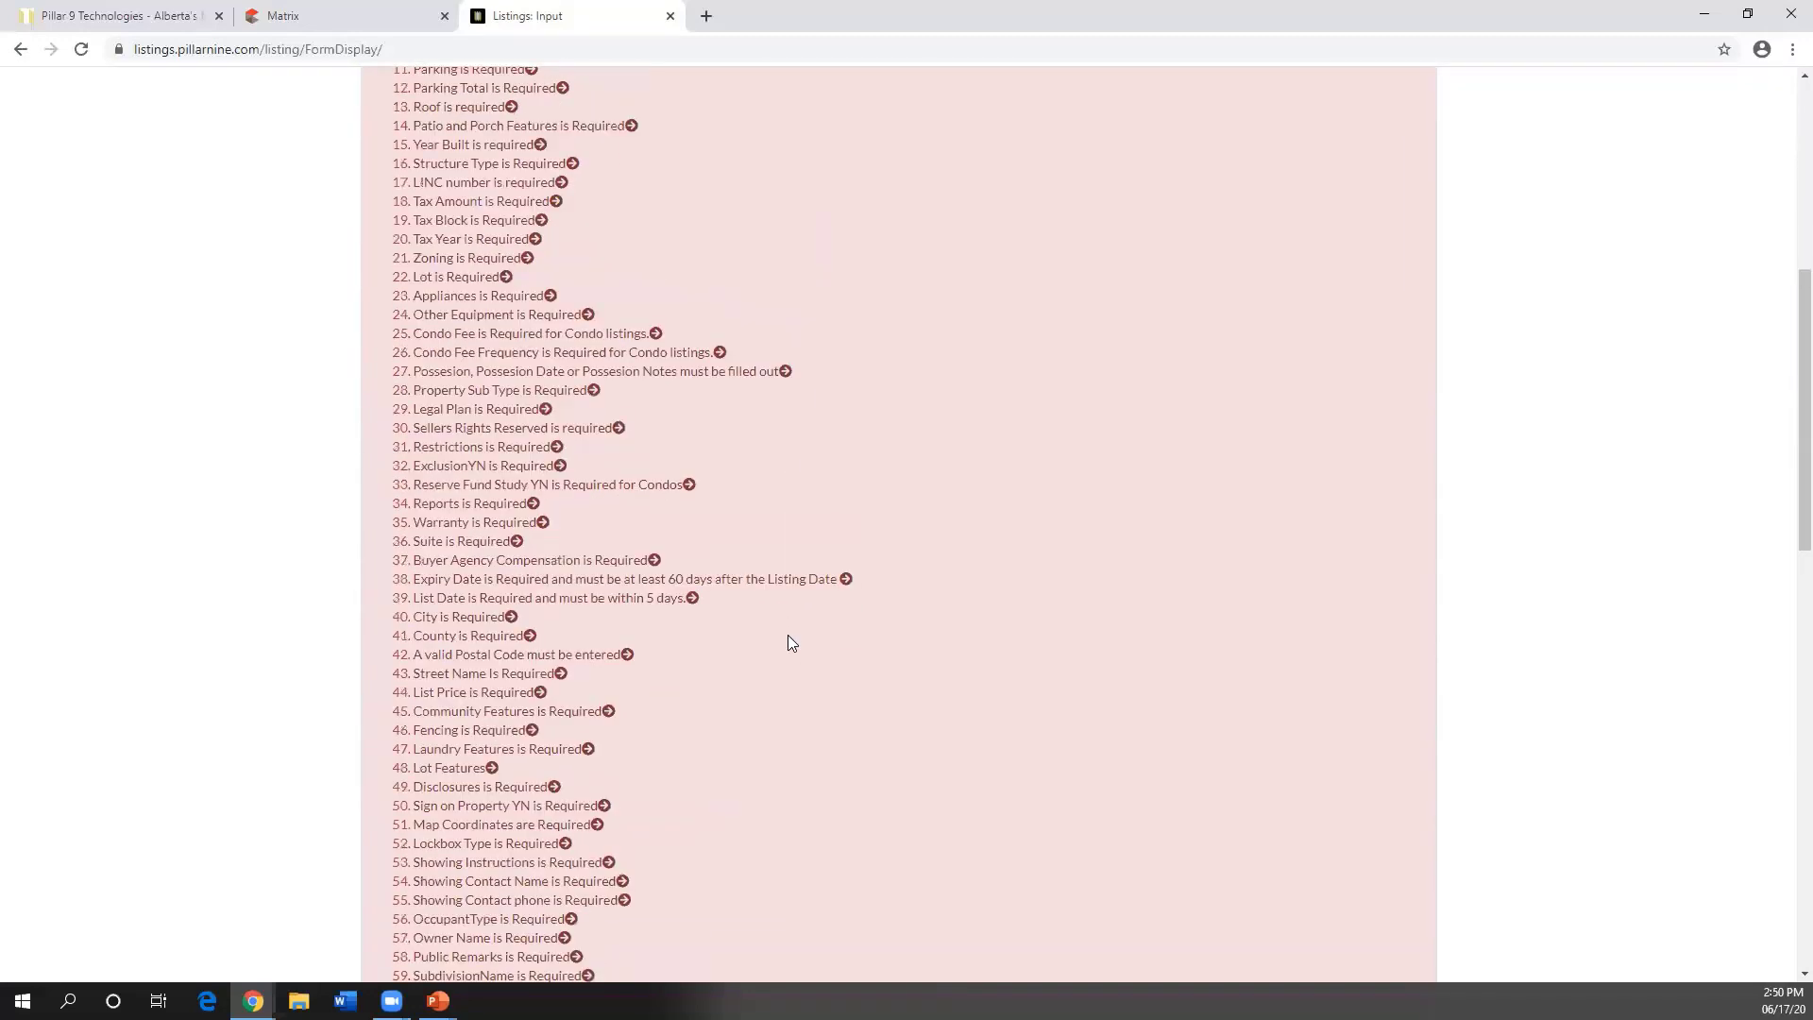
{"action": "scroll", "coordinate": [563, 430], "scroll_direction": "up", "scroll_amount": 7}
{"action": "left_click", "coordinate": [512, 455]}
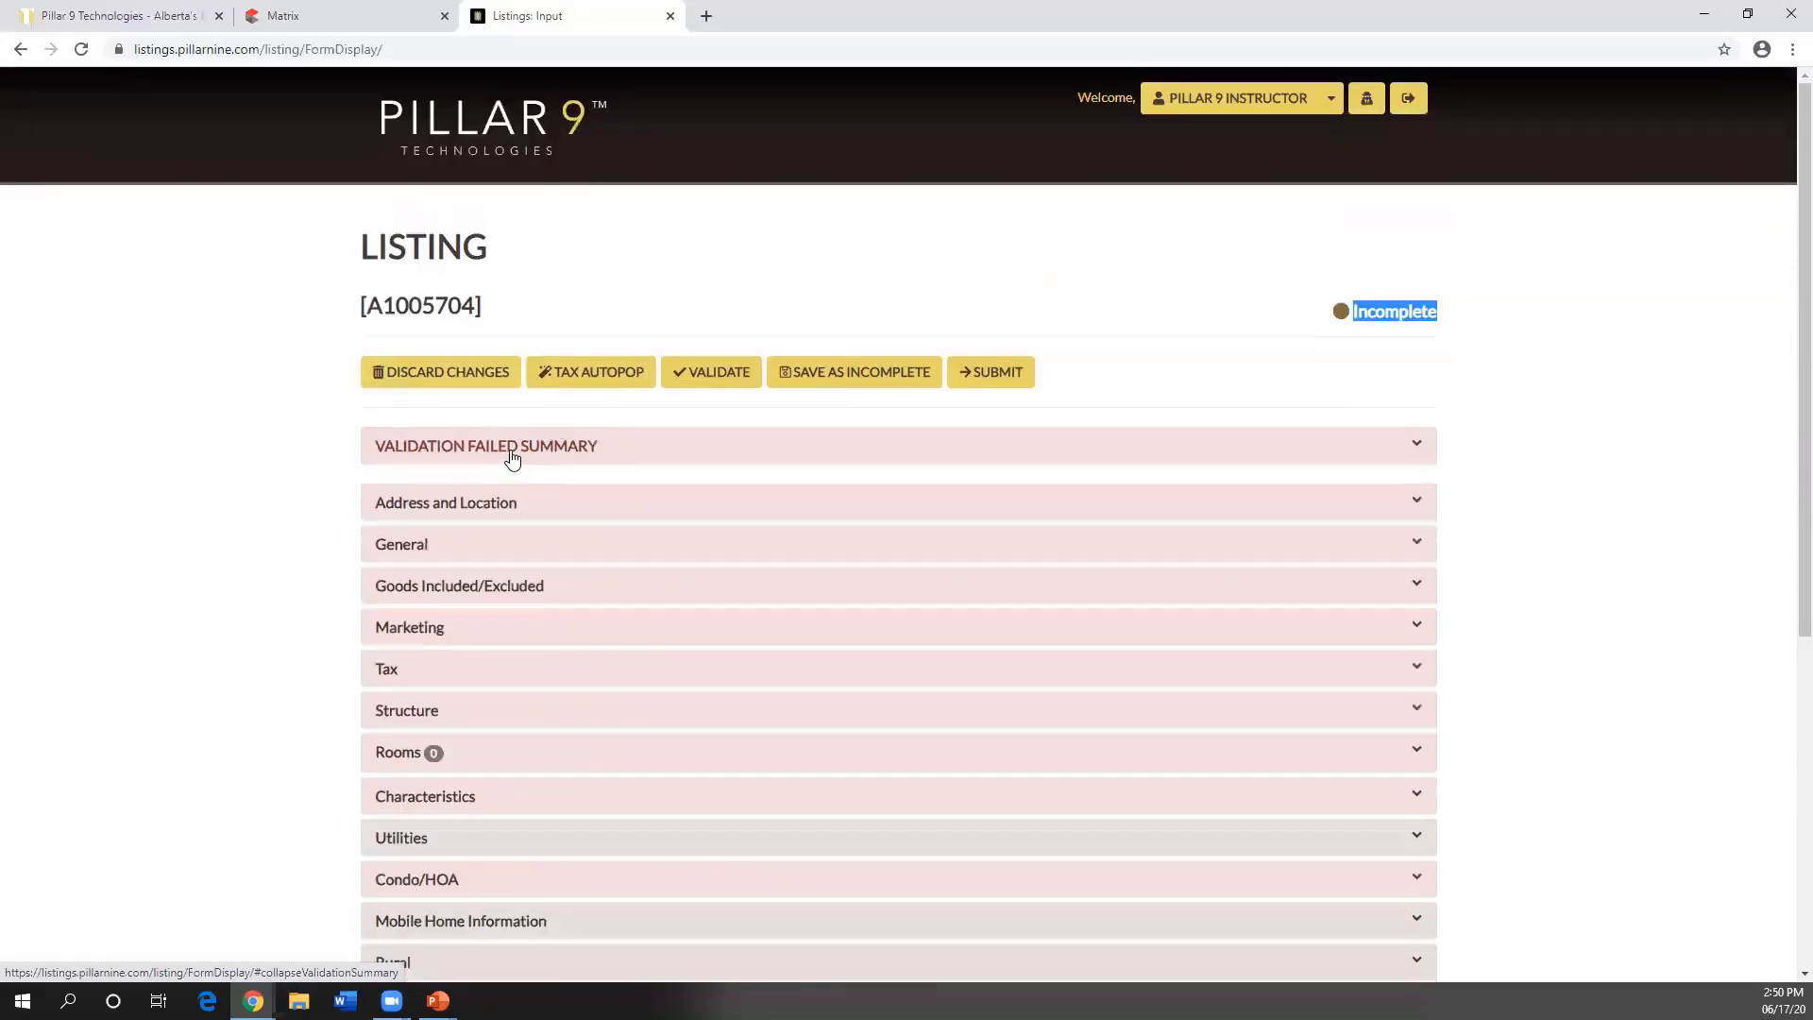
{"action": "scroll", "coordinate": [520, 452], "scroll_direction": "down", "scroll_amount": 1}
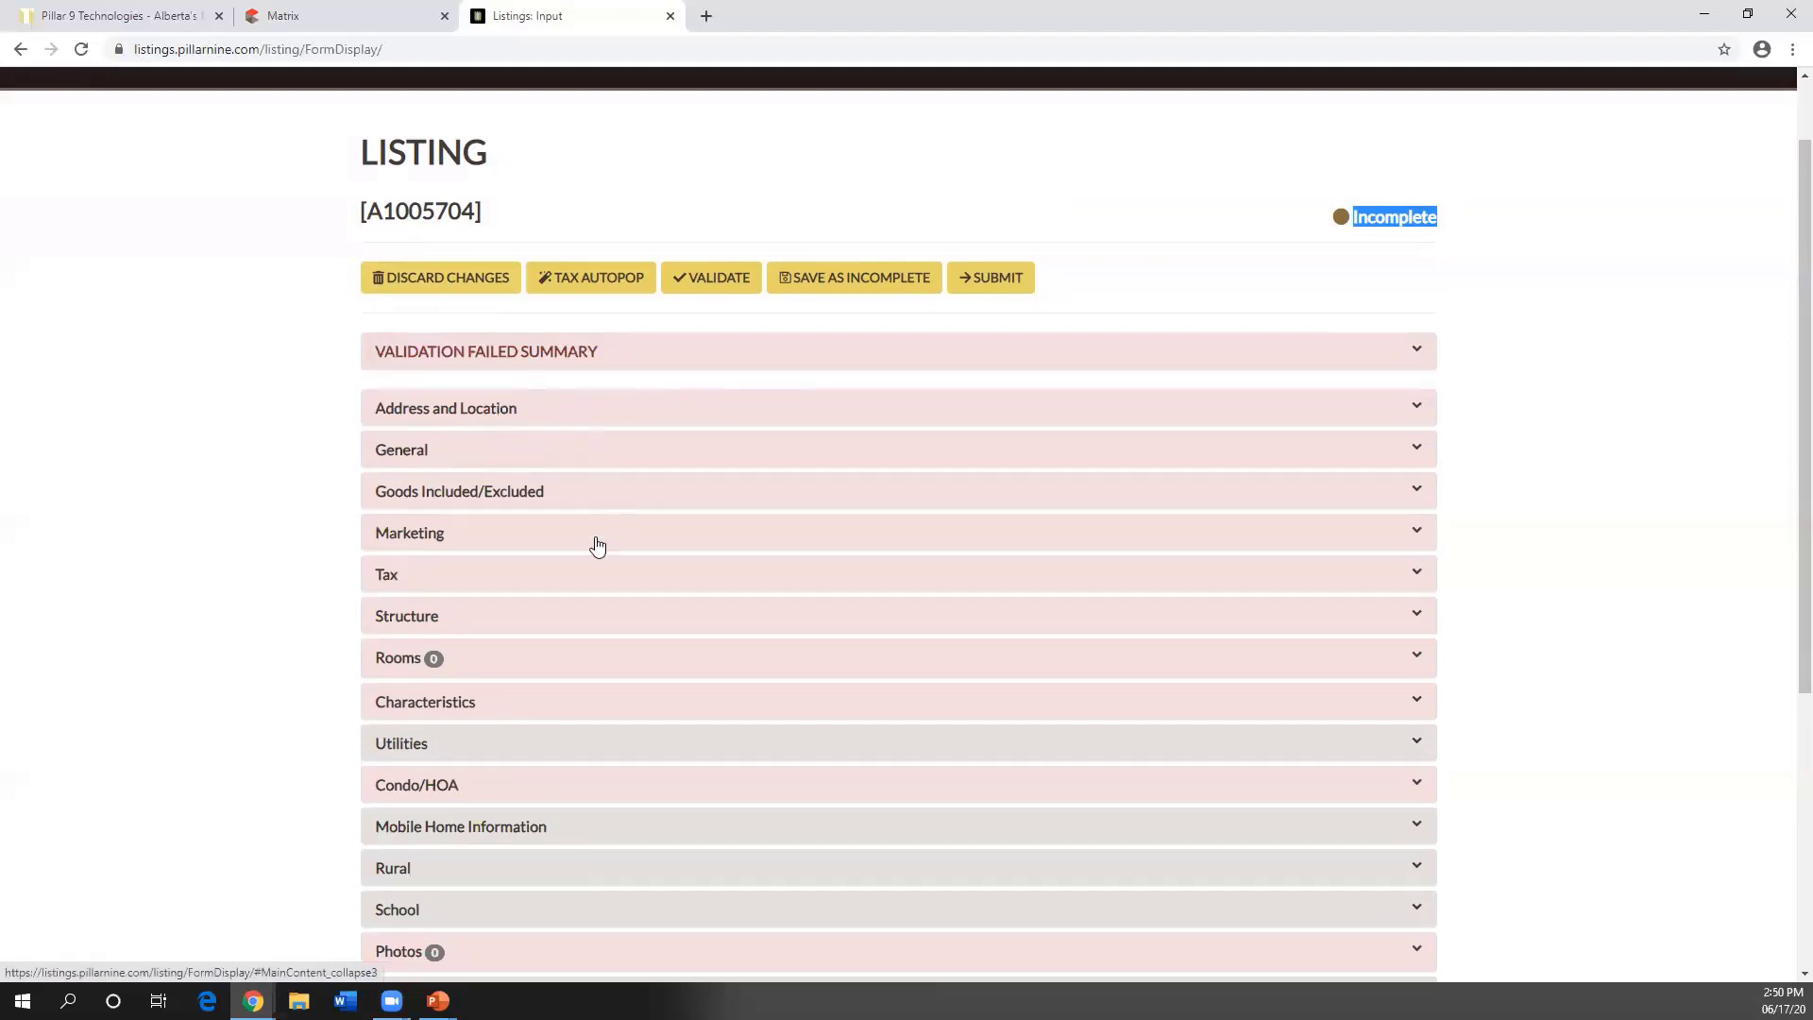
{"action": "scroll", "coordinate": [716, 453], "scroll_direction": "down", "scroll_amount": 1}
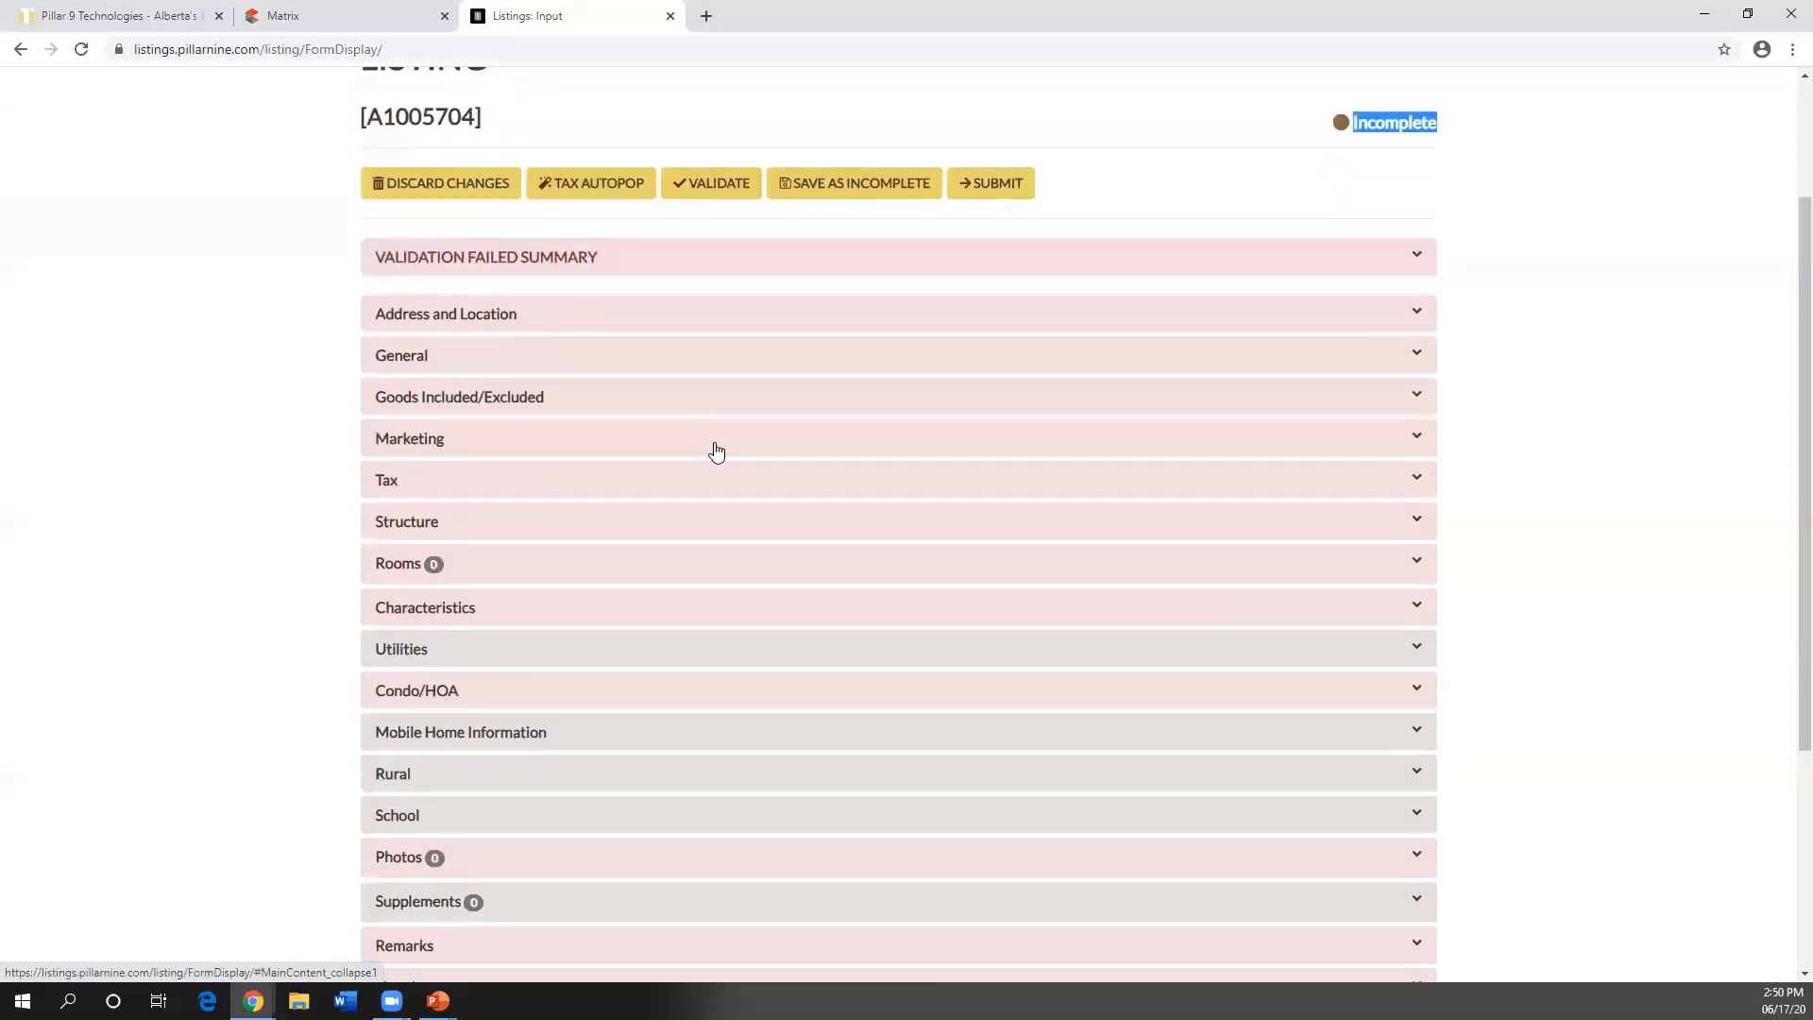
{"action": "scroll", "coordinate": [716, 452], "scroll_direction": "up", "scroll_amount": 1}
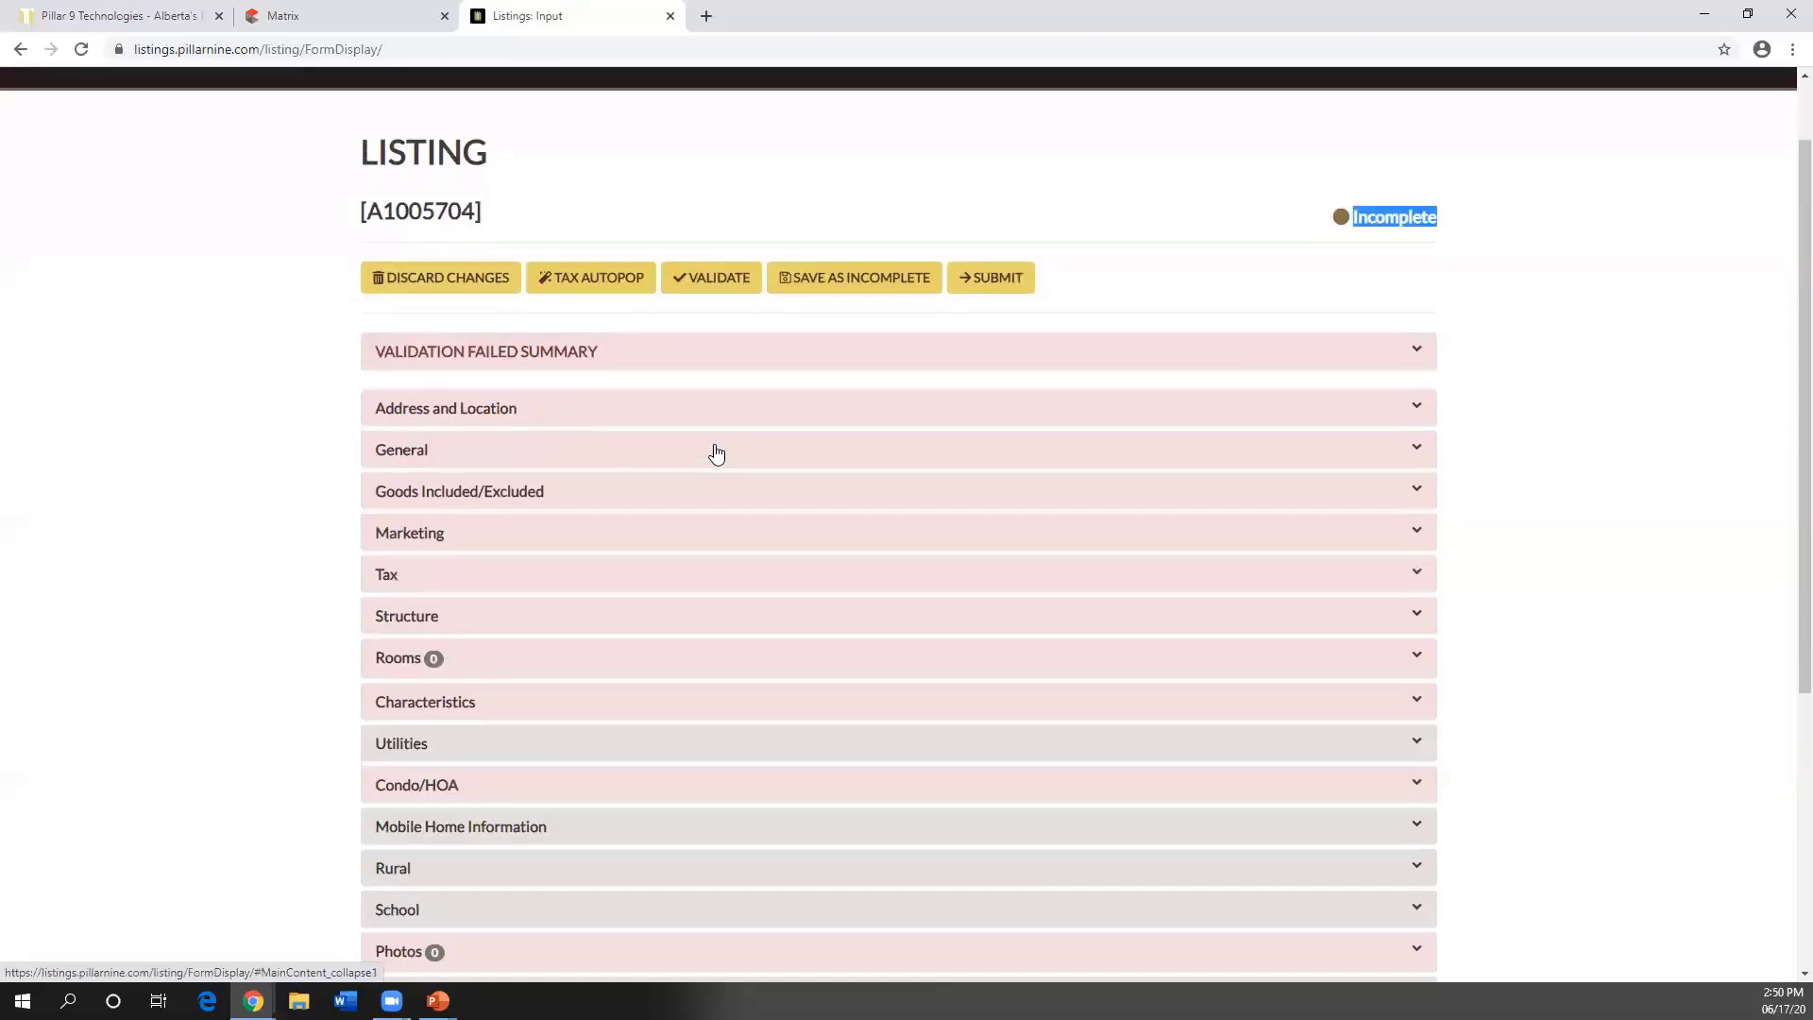
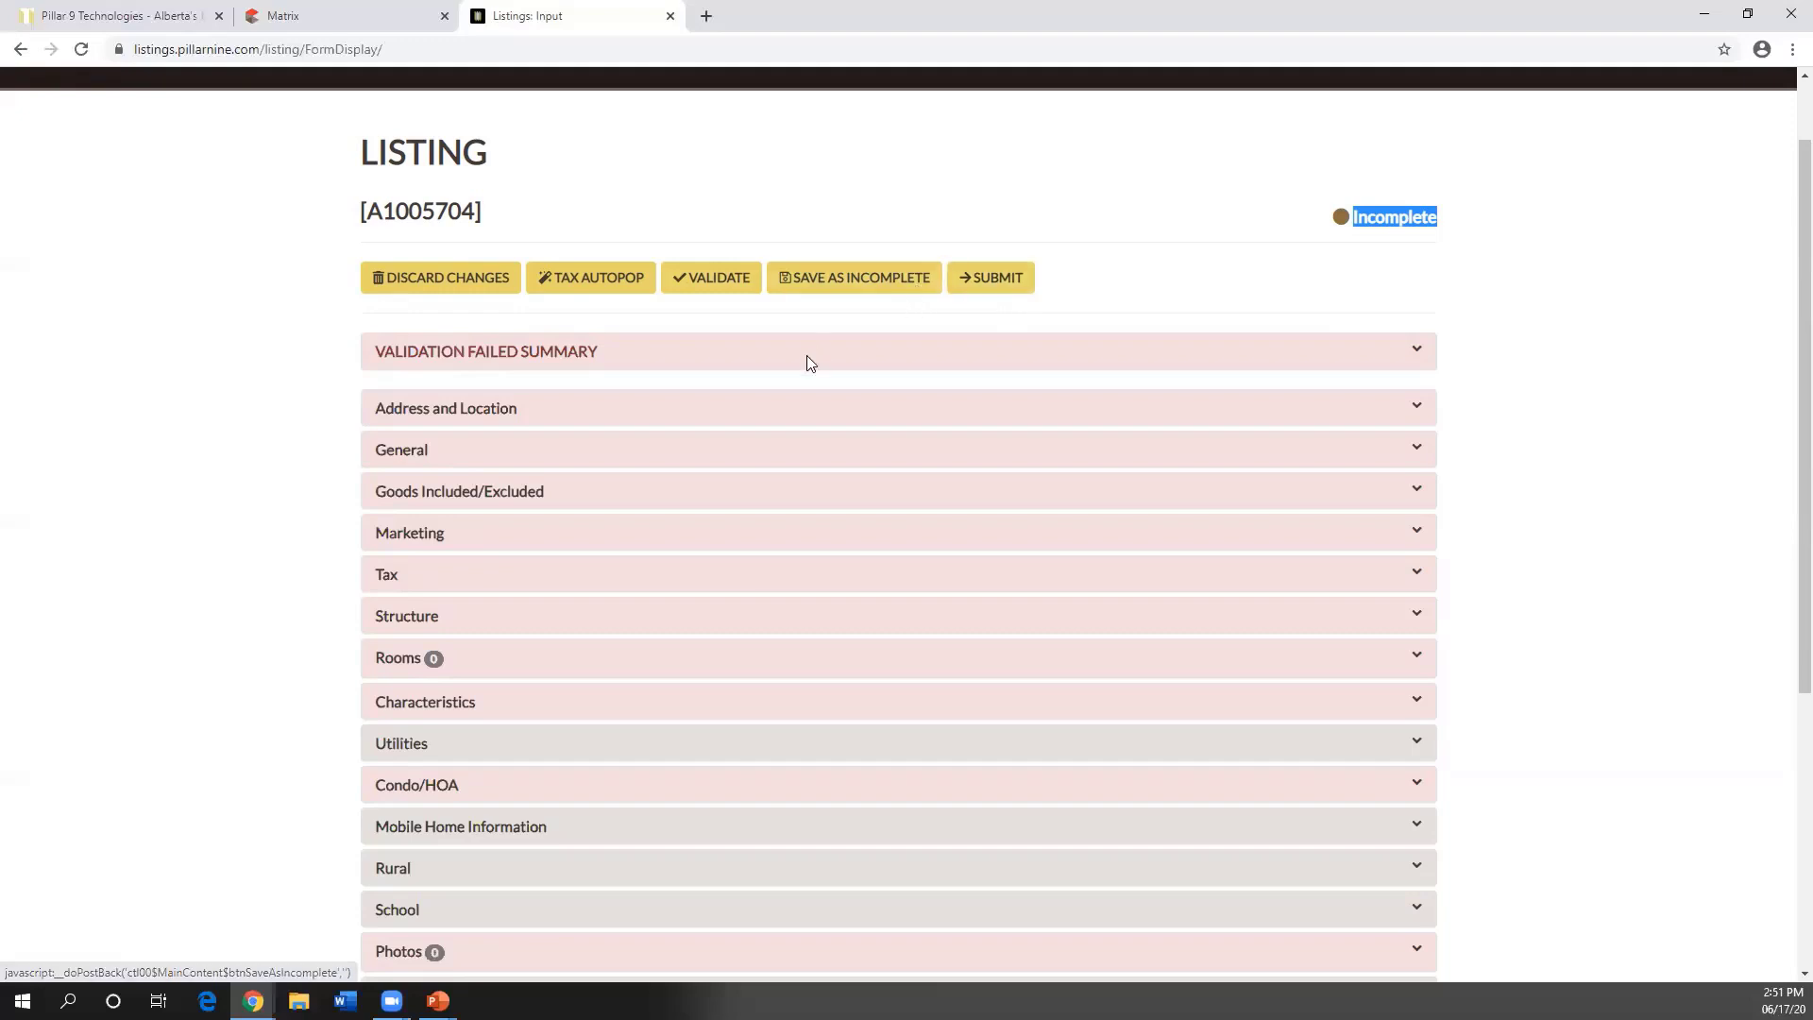
- Review the Address and Location and General sections, then collapse them again
{"action": "left_click", "coordinate": [488, 410]}
{"action": "scroll", "coordinate": [520, 453], "scroll_direction": "down", "scroll_amount": 4}
{"action": "scroll", "coordinate": [491, 312], "scroll_direction": "up", "scroll_amount": 2}
{"action": "left_click", "coordinate": [463, 225]}
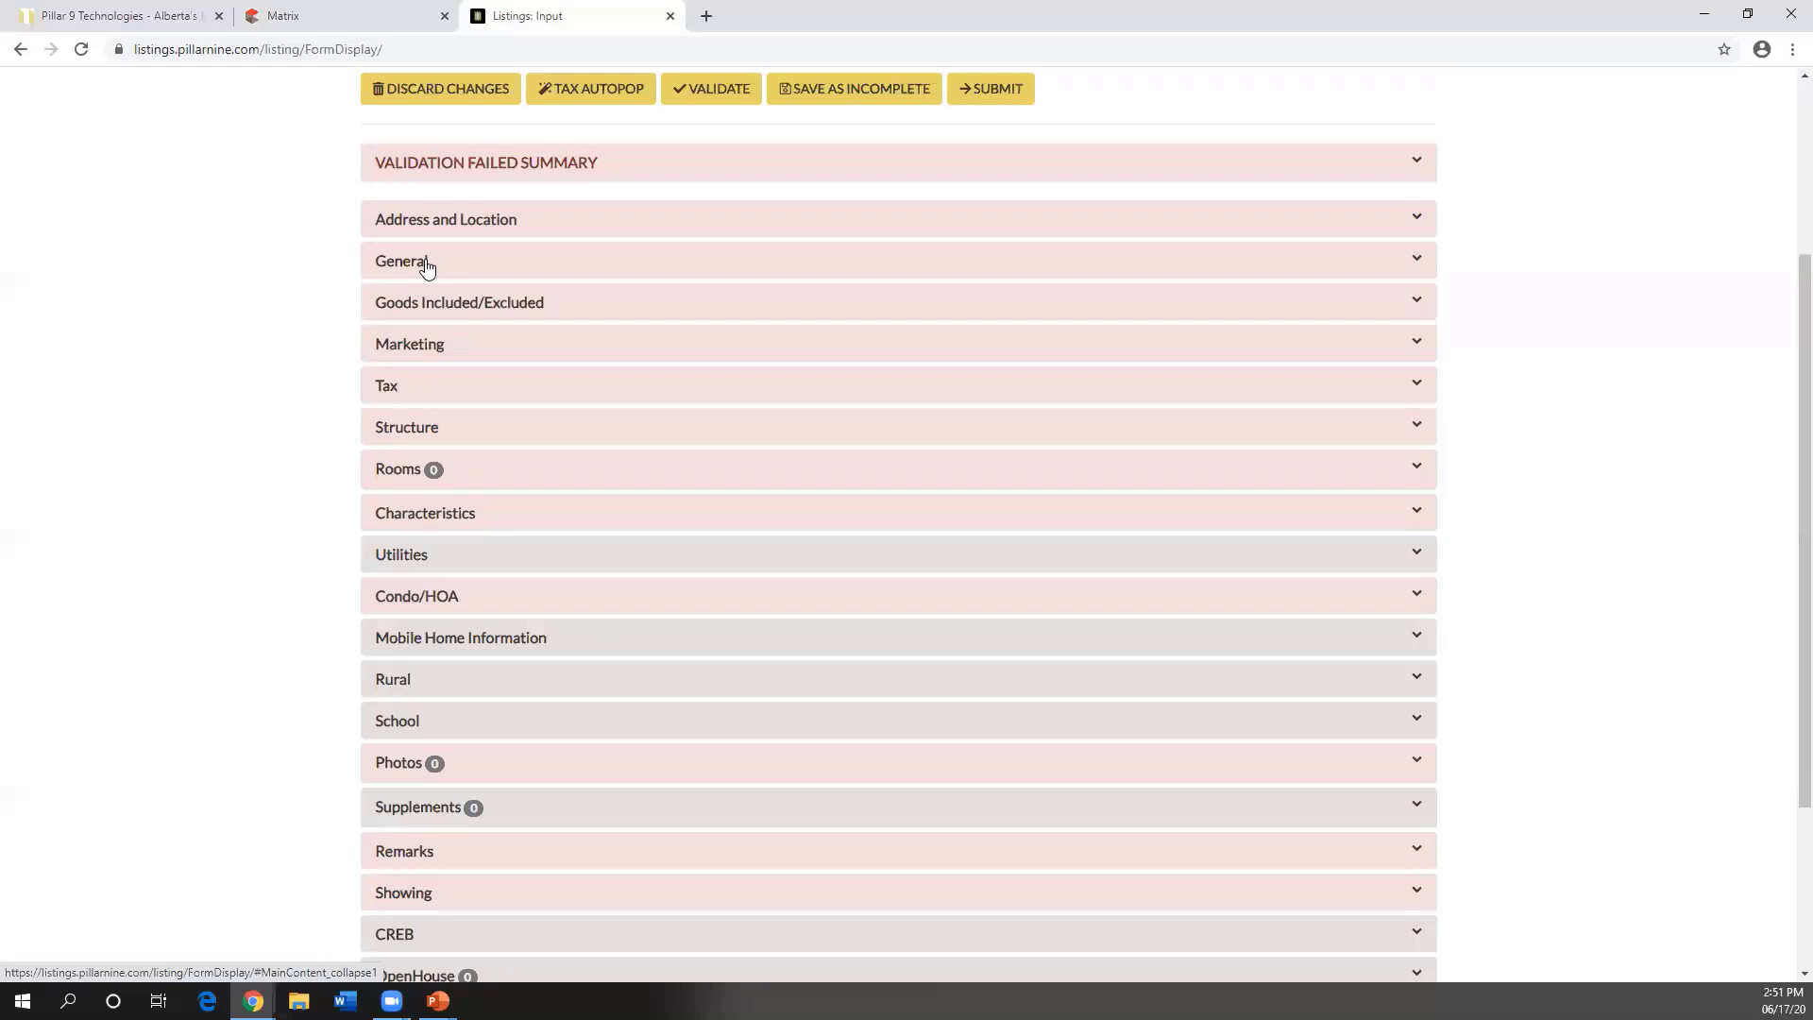
{"action": "left_click", "coordinate": [425, 269]}
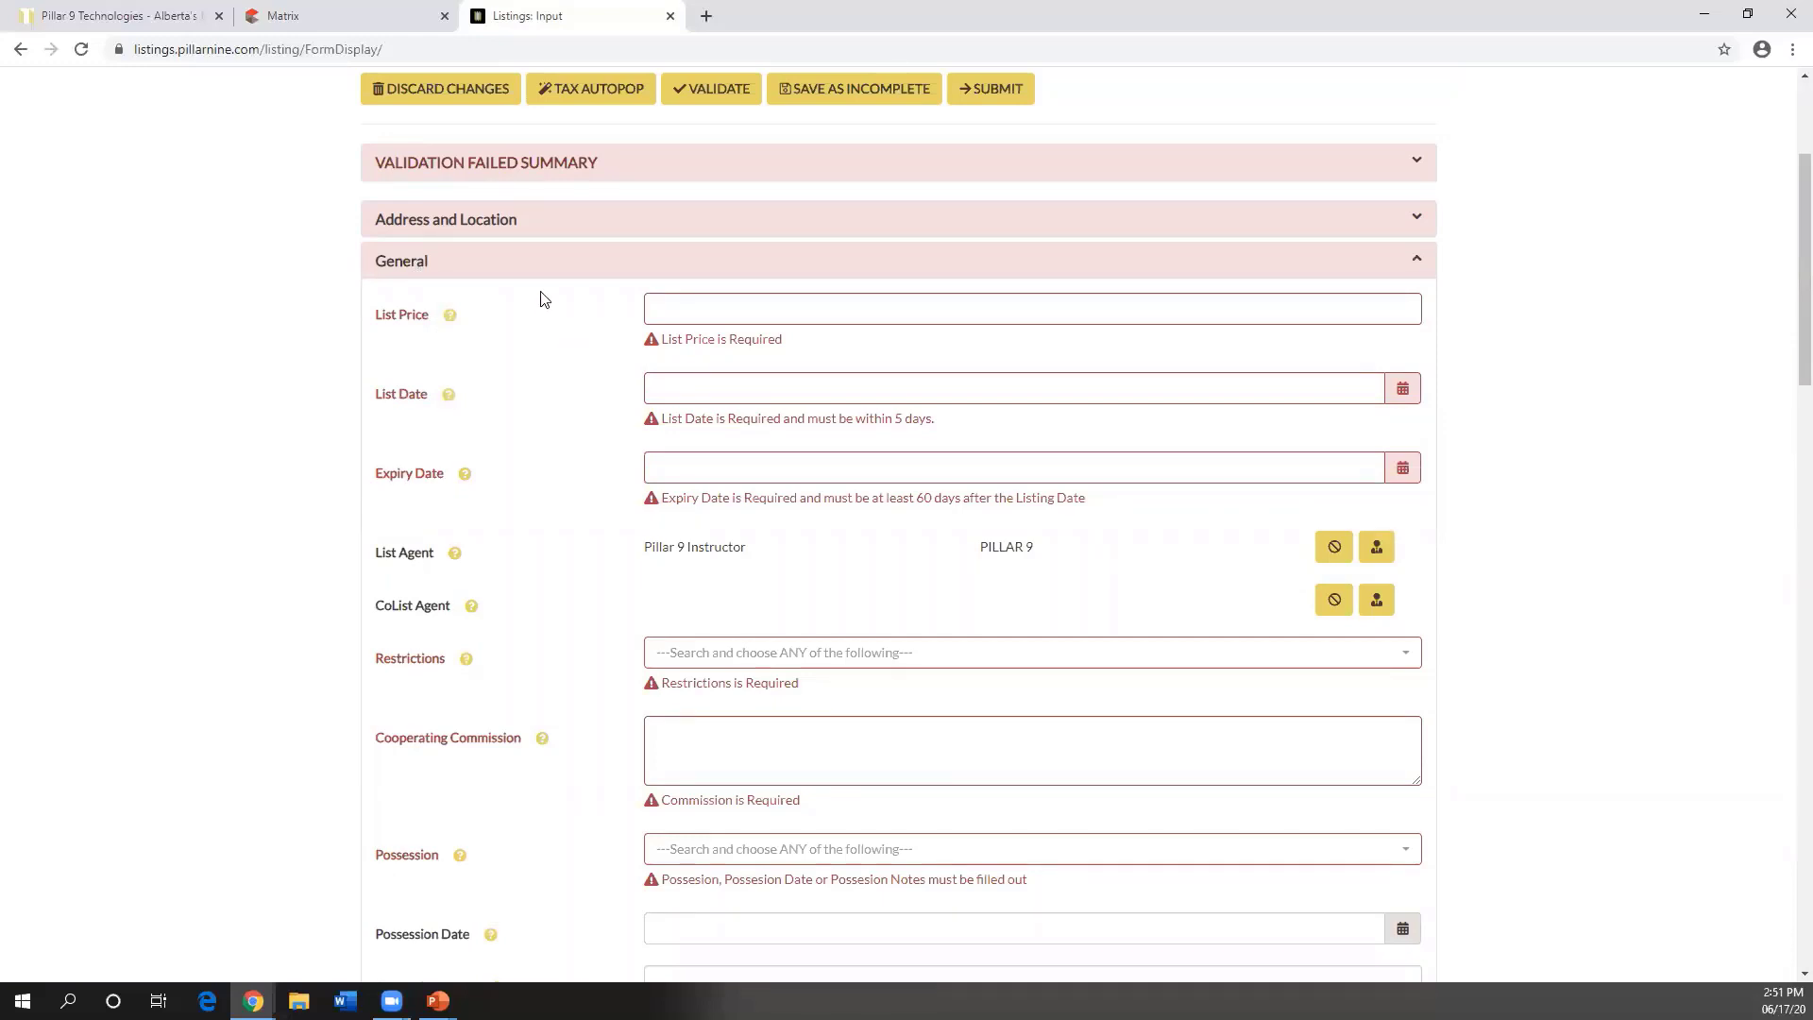
{"action": "left_click", "coordinate": [411, 269]}
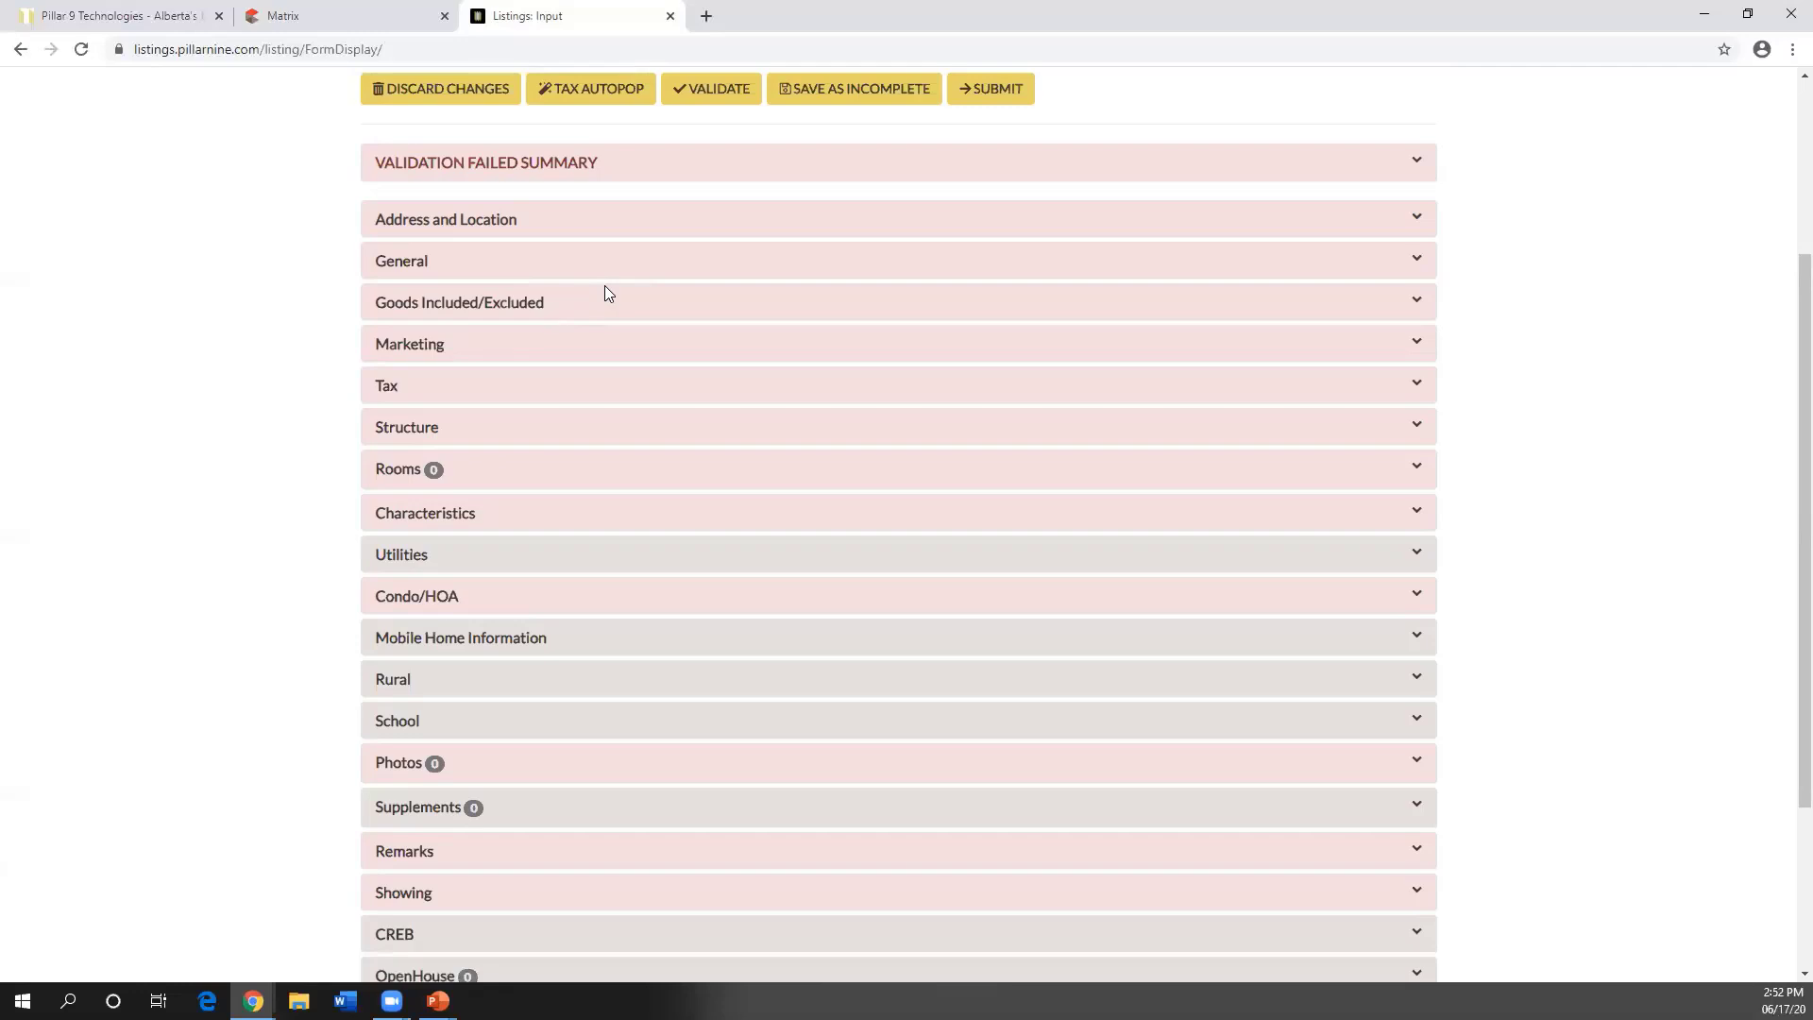
{"action": "scroll", "coordinate": [753, 283], "scroll_direction": "up", "scroll_amount": 1}
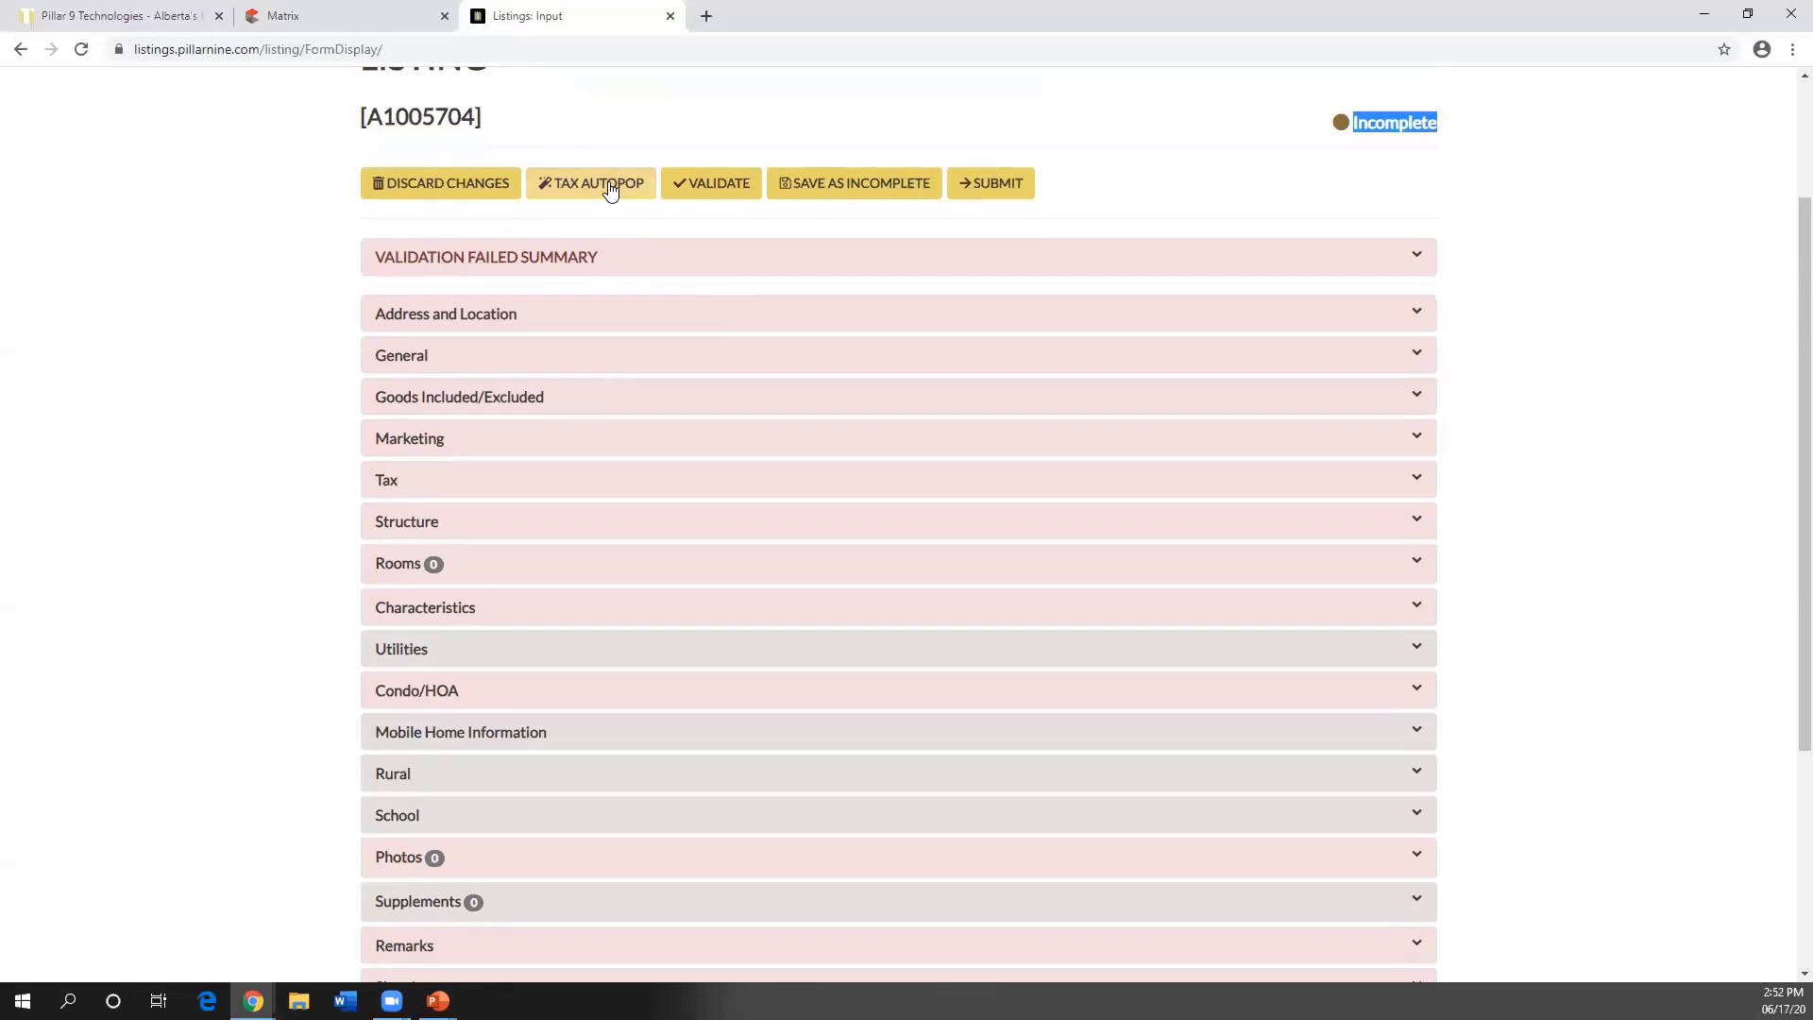
{"action": "left_click", "coordinate": [610, 189]}
{"action": "left_click", "coordinate": [610, 189]}
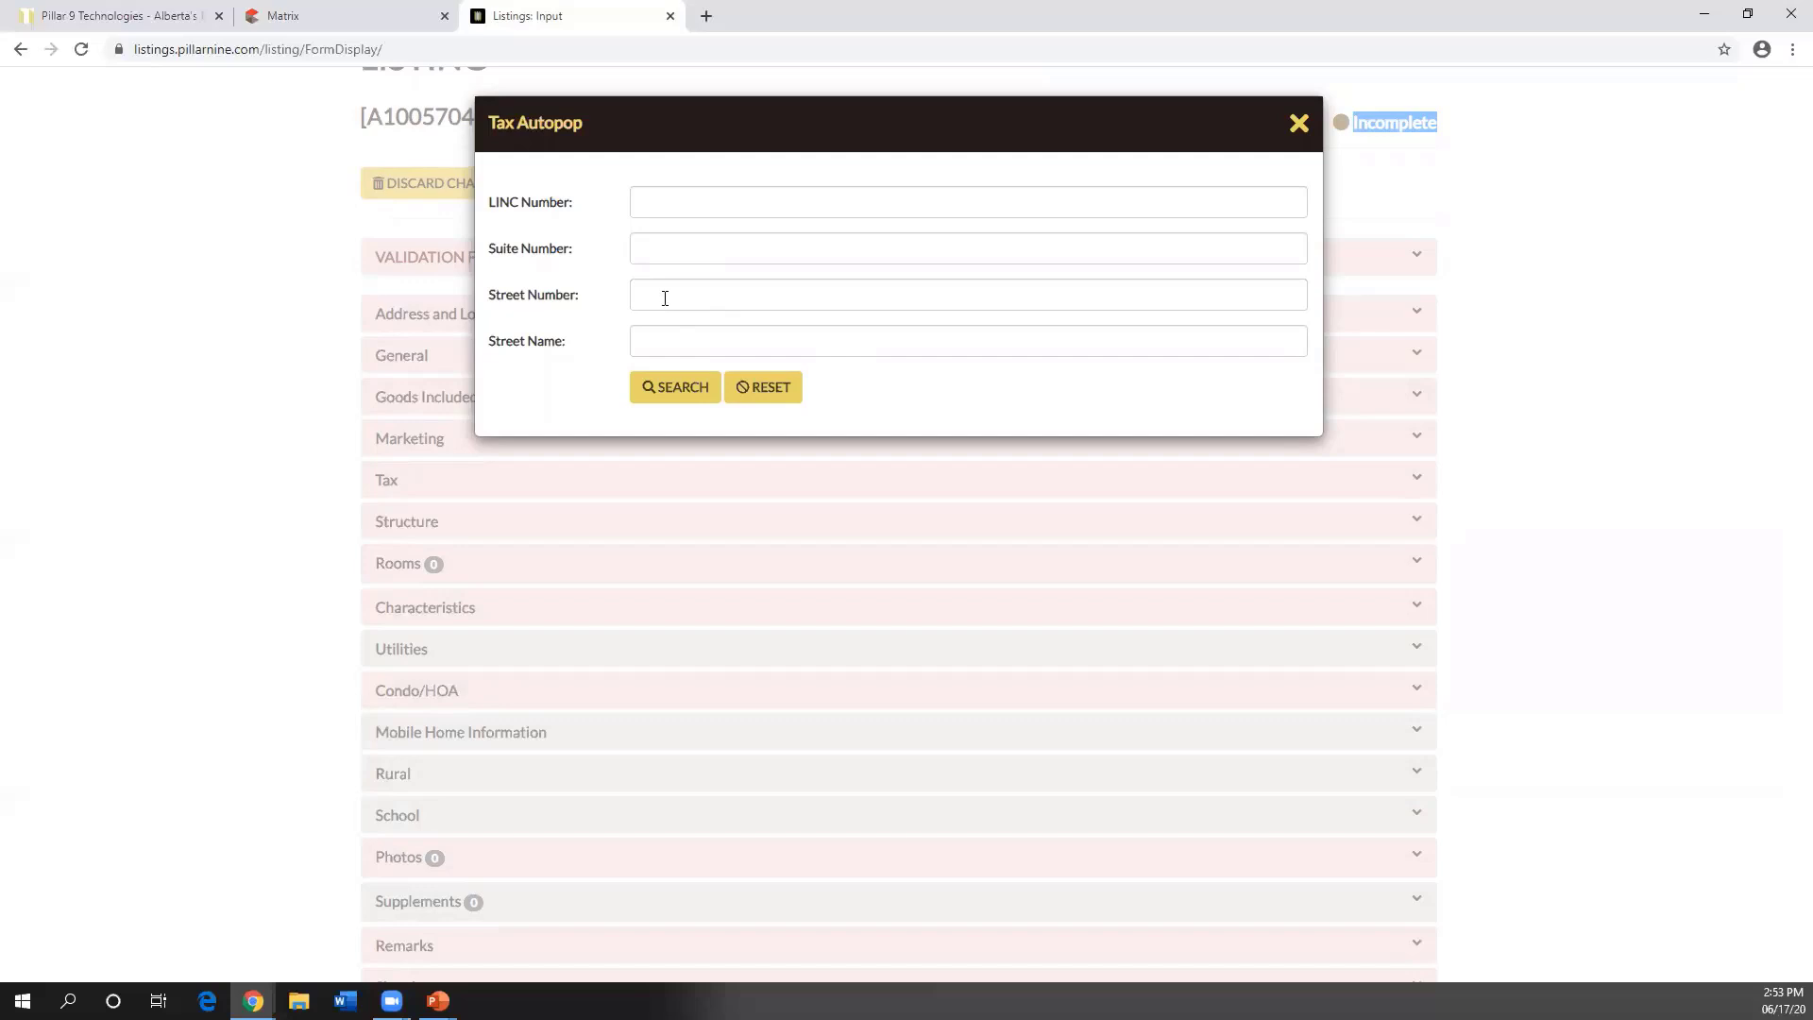
{"action": "left_click", "coordinate": [665, 299]}
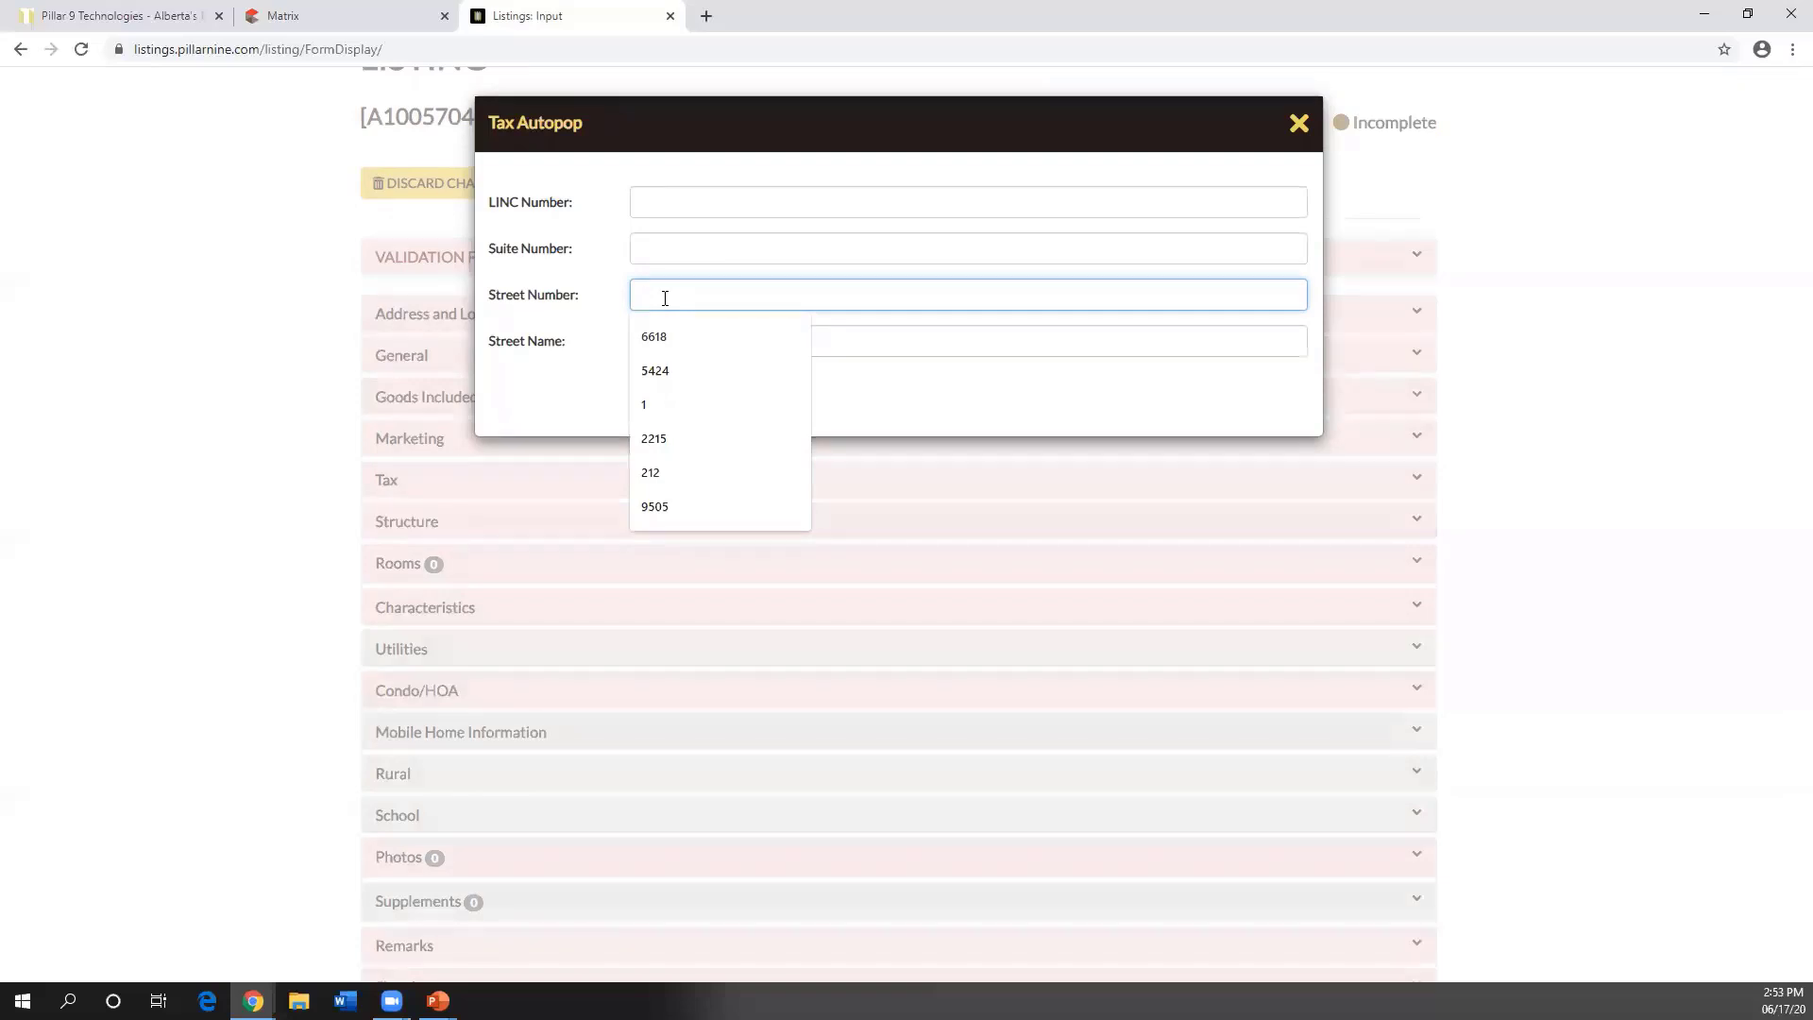
{"action": "key", "text": "Down"}
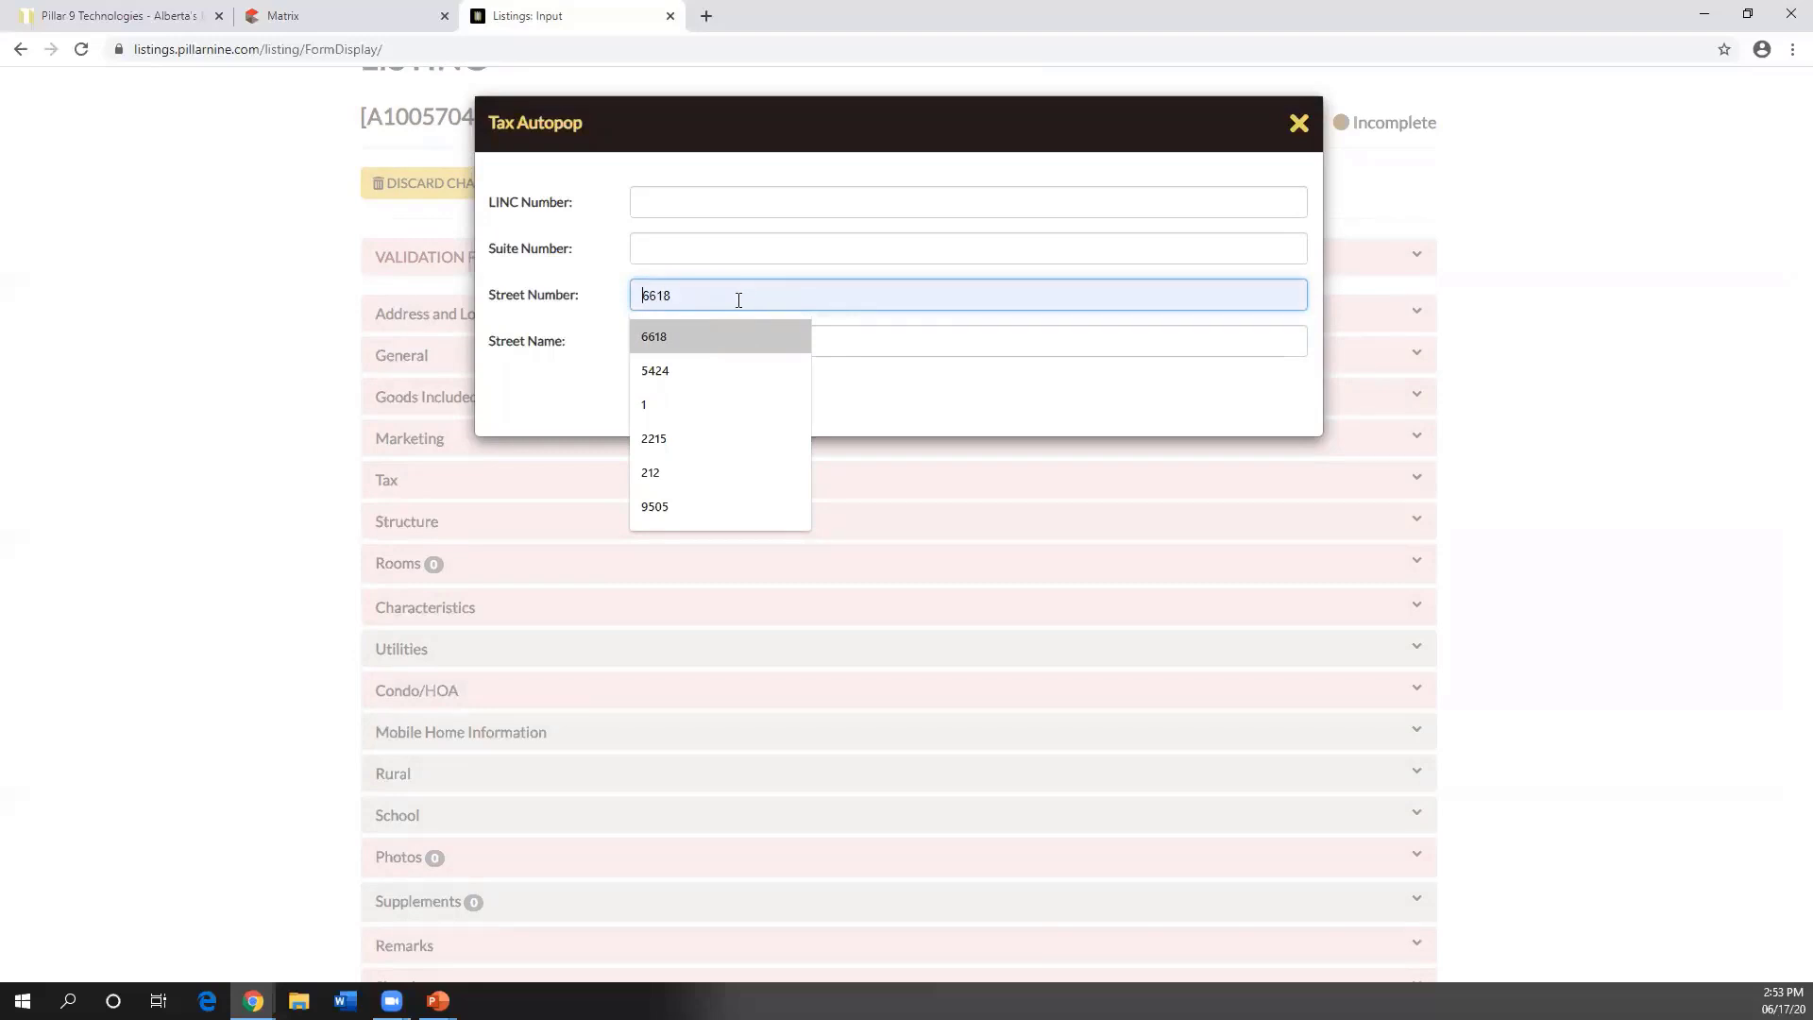
{"action": "left_click", "coordinate": [916, 352]}
{"action": "left_click", "coordinate": [781, 292]}
{"action": "left_click", "coordinate": [724, 335]}
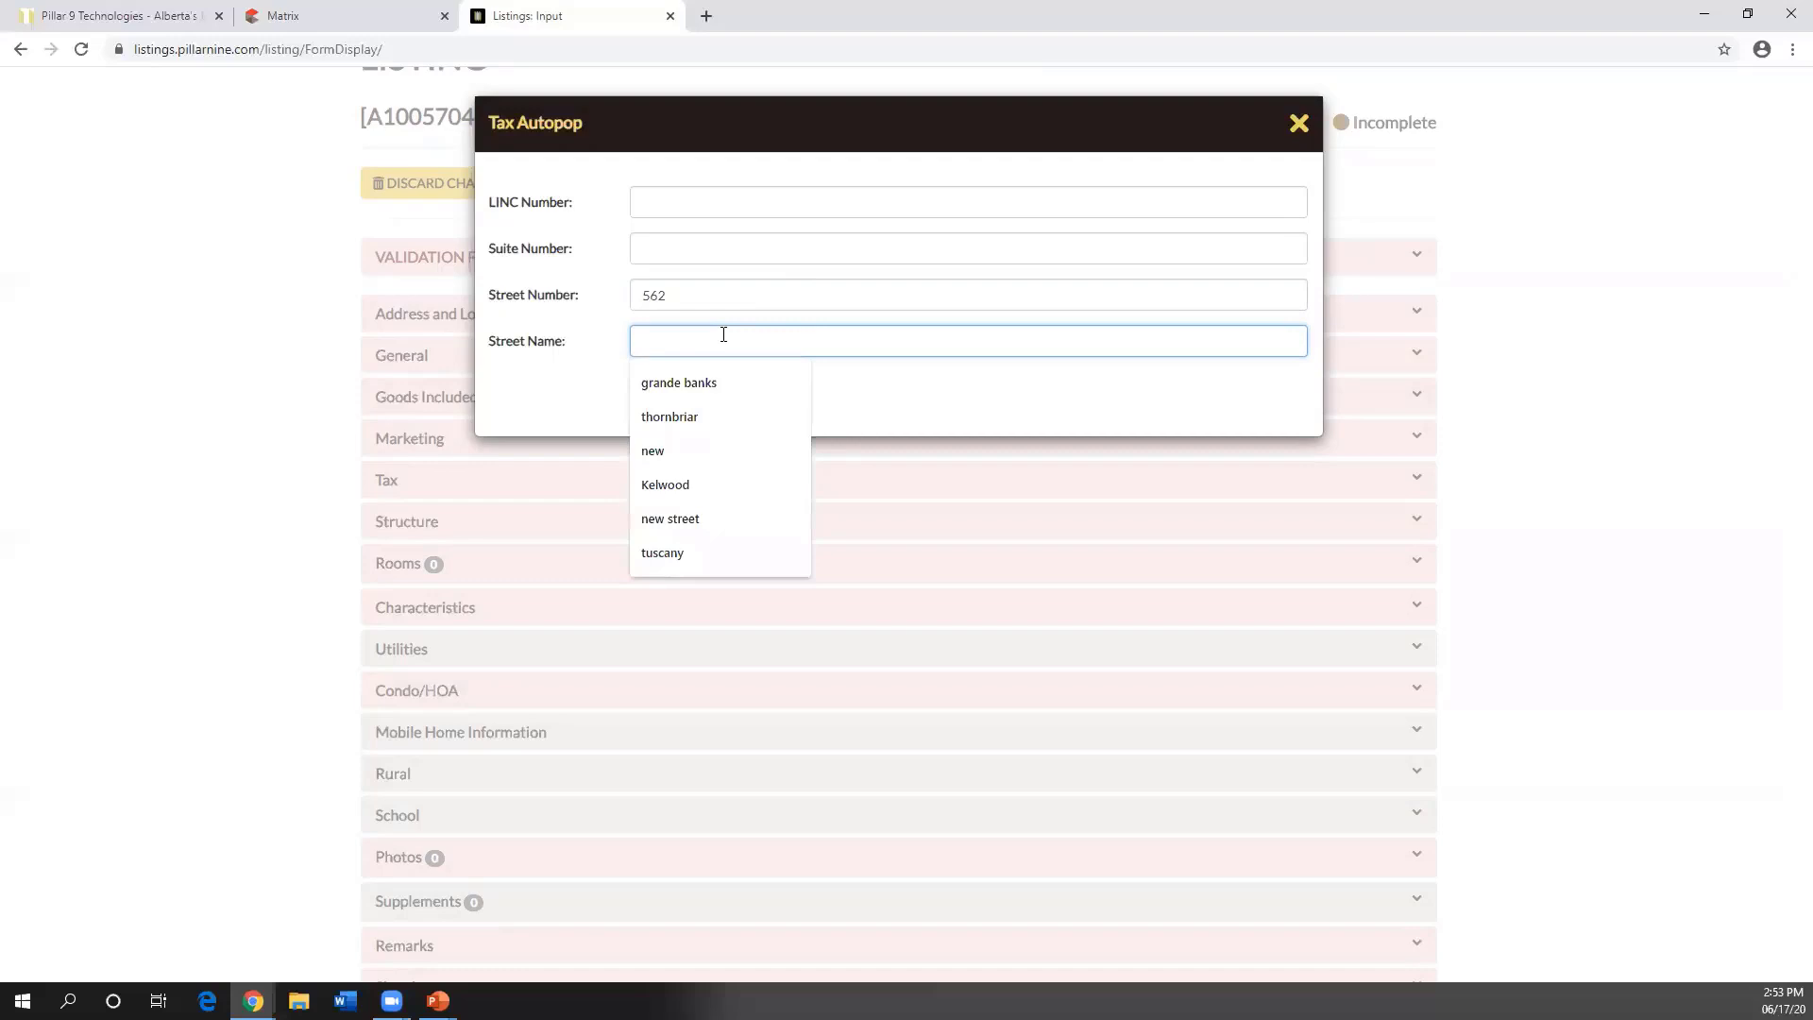
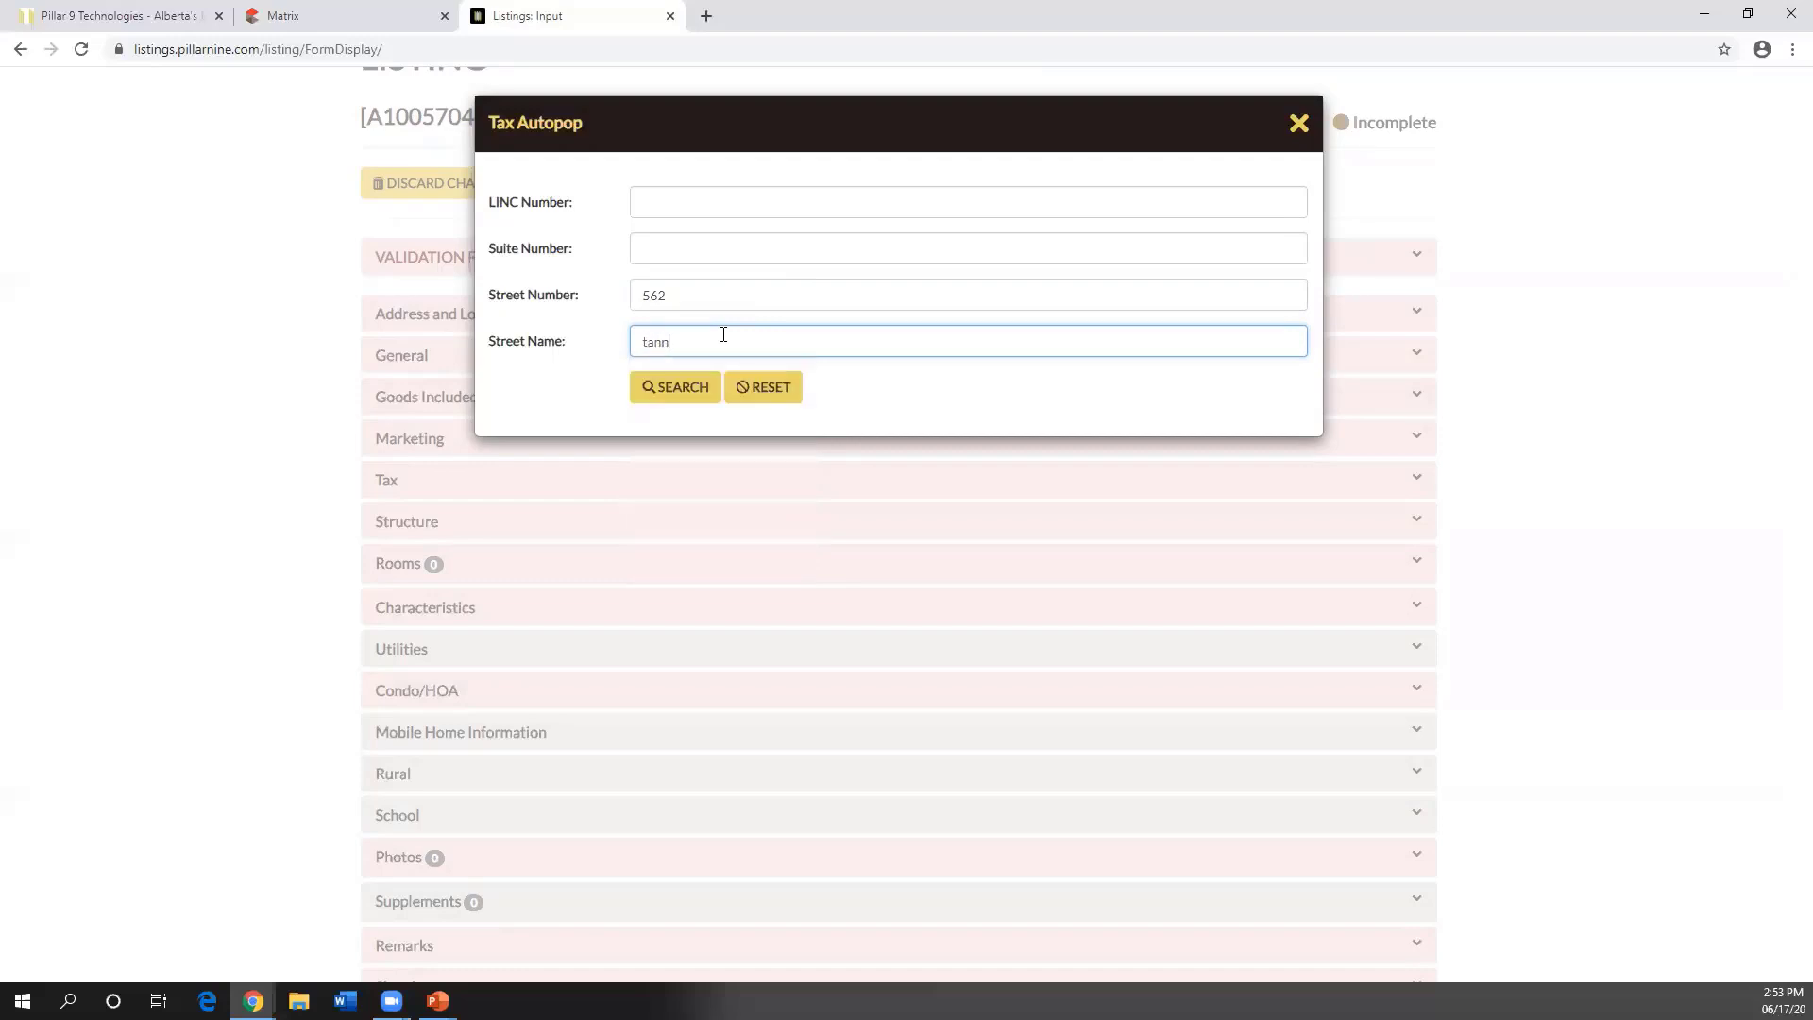
{"action": "left_click", "coordinate": [680, 396]}
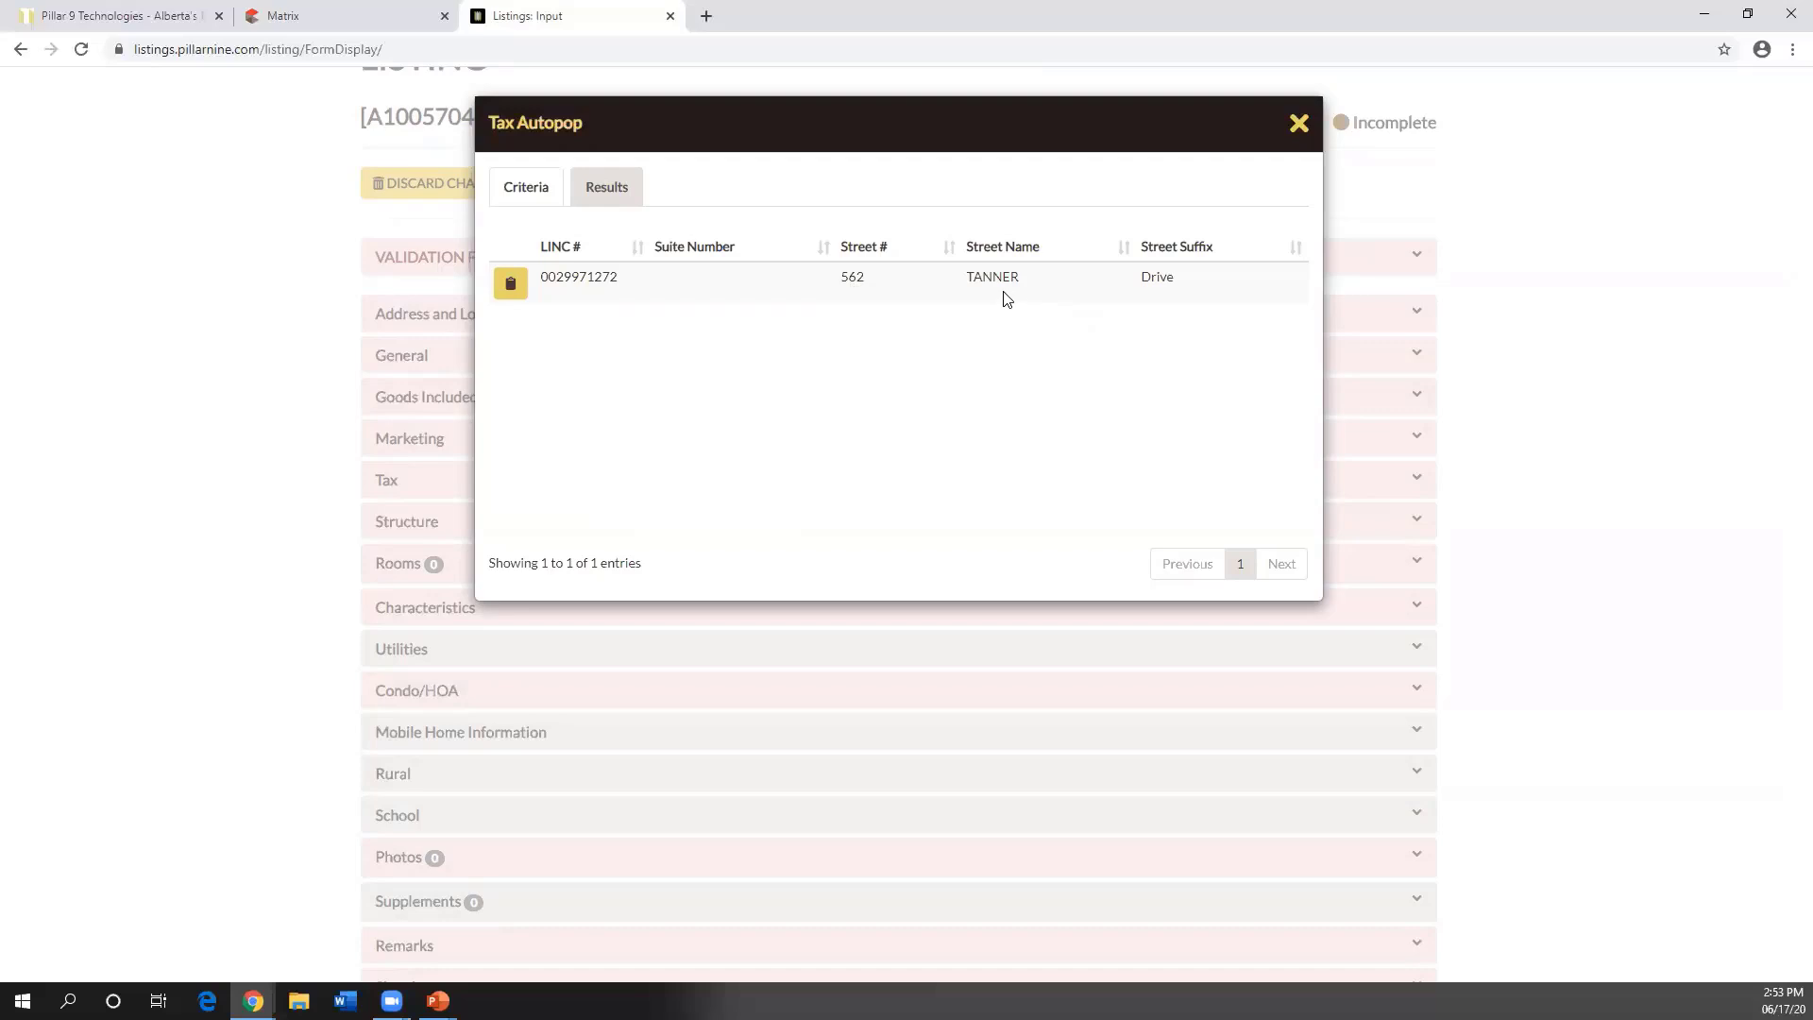
{"action": "left_click", "coordinate": [512, 285]}
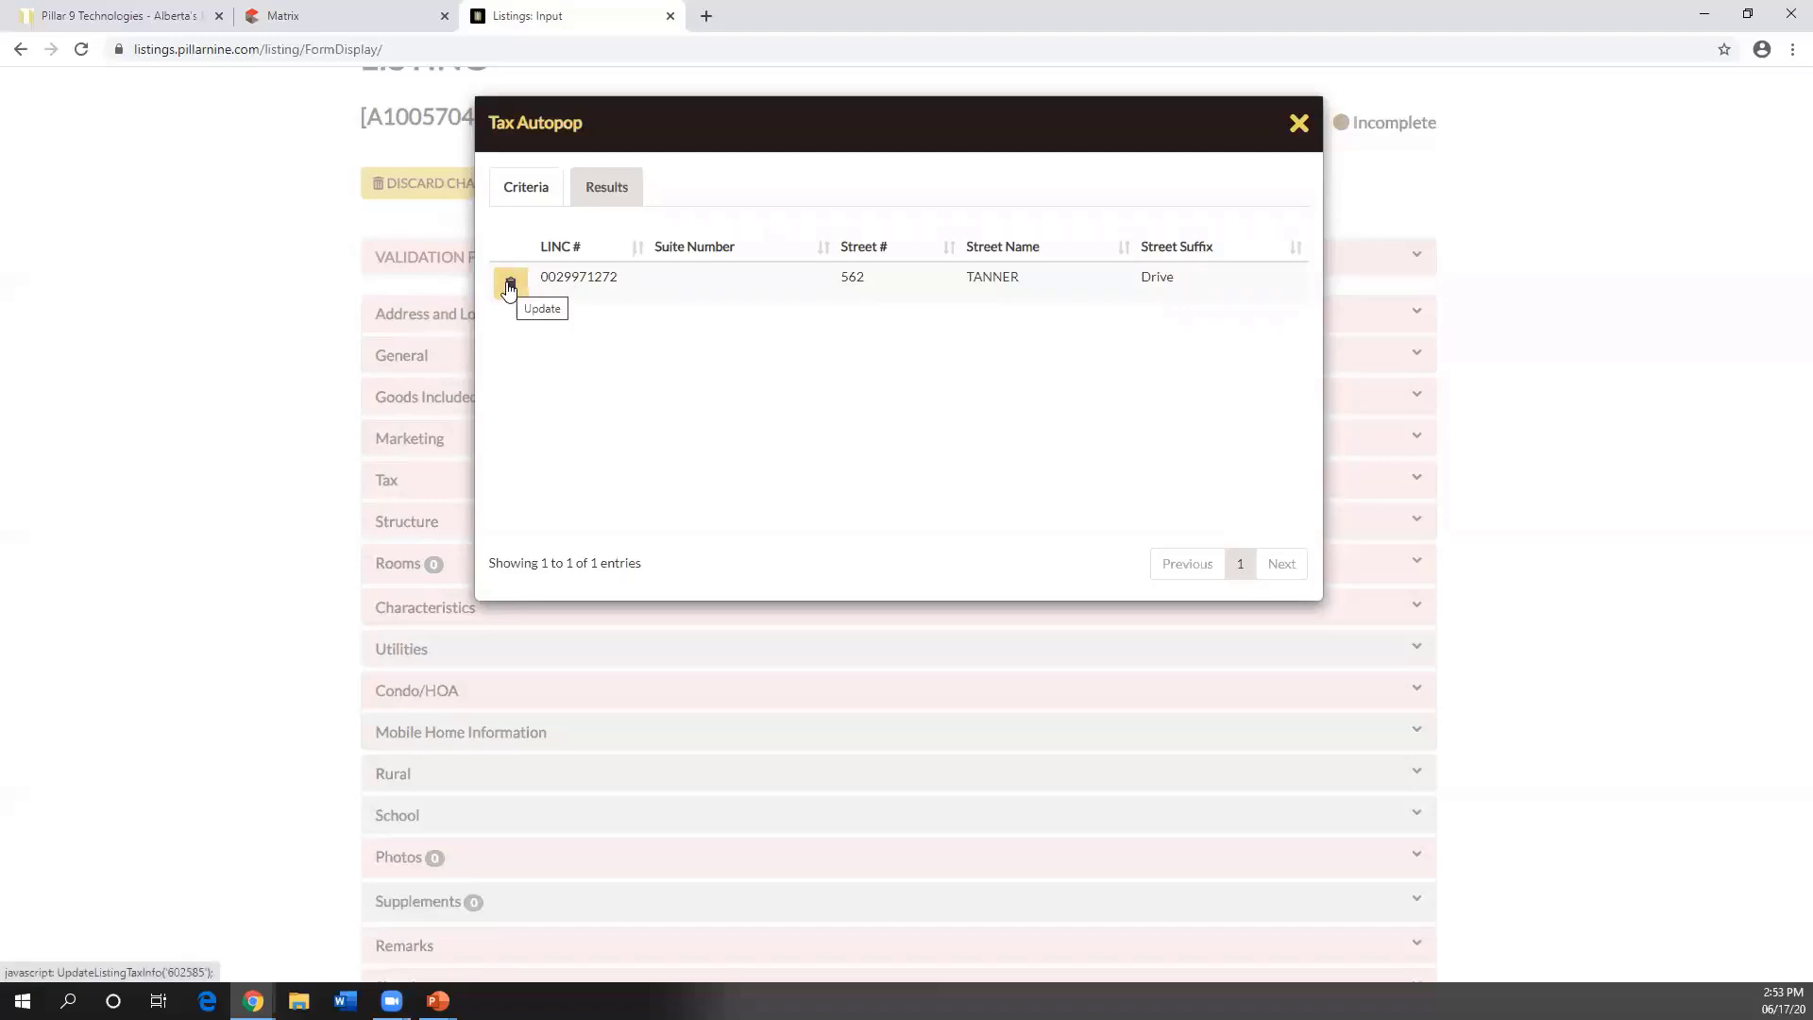
{"action": "left_click", "coordinate": [510, 285]}
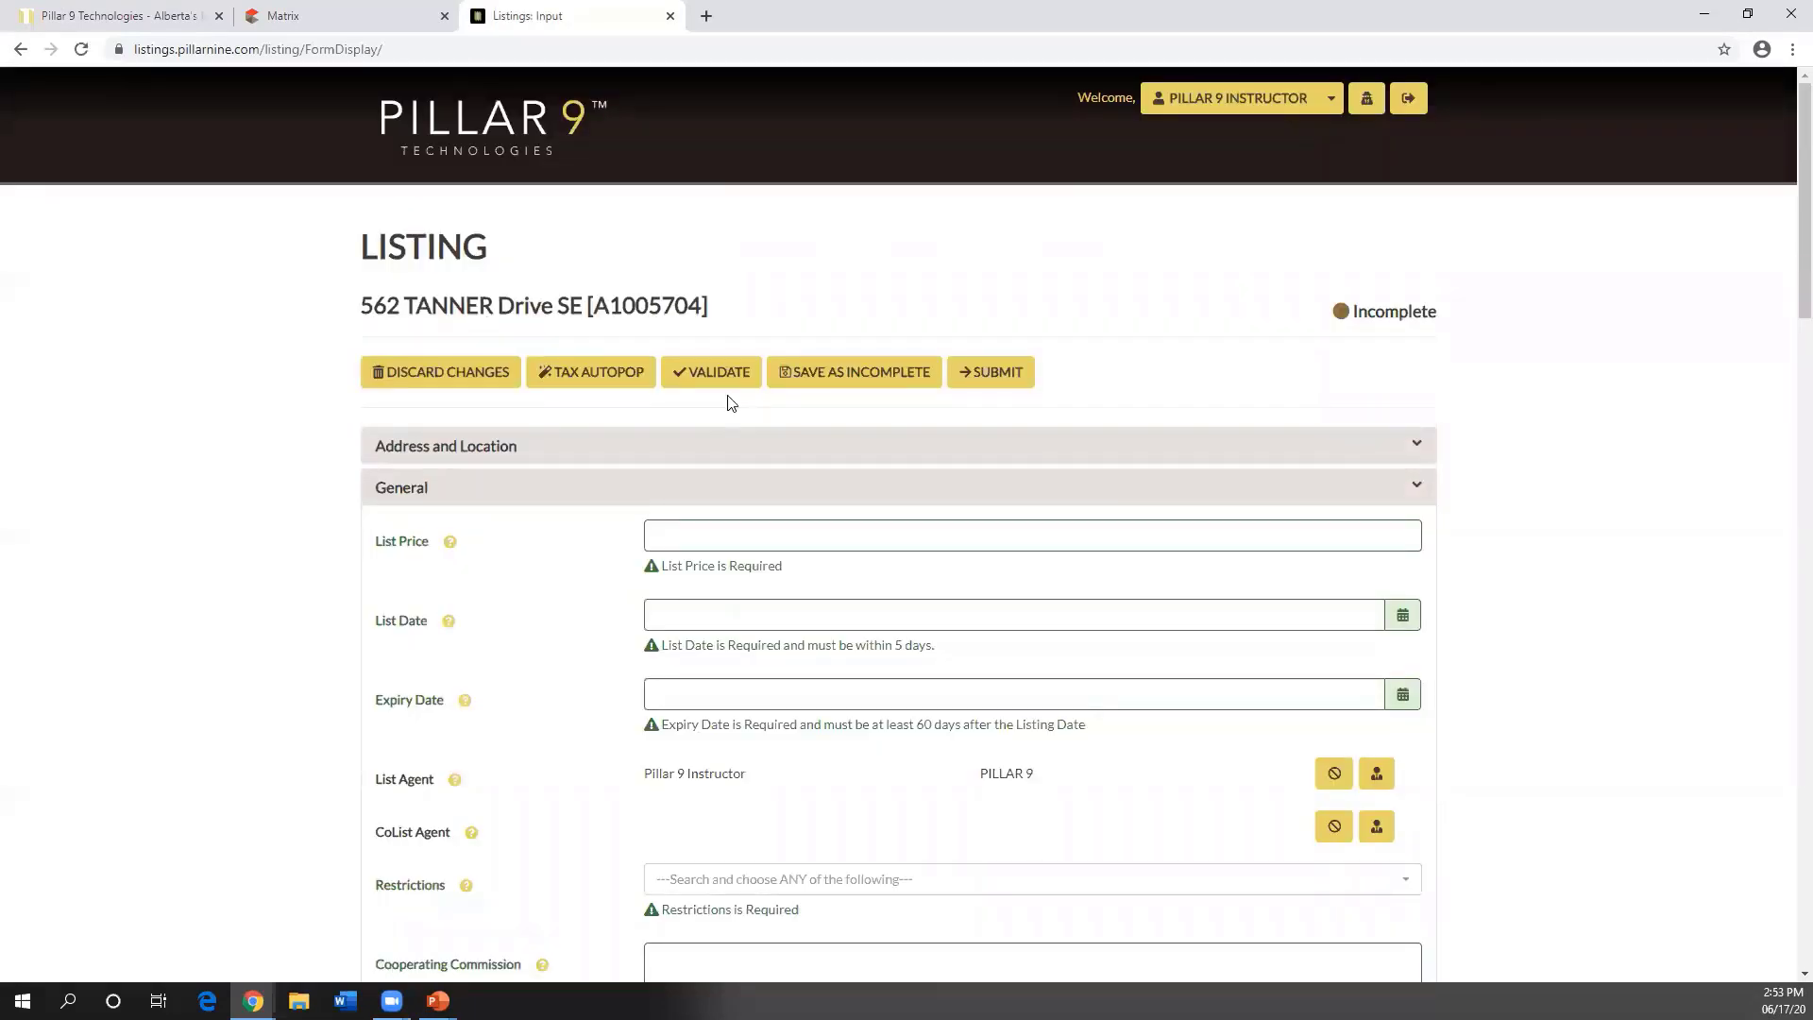
{"action": "left_click", "coordinate": [447, 450]}
{"action": "scroll", "coordinate": [503, 468], "scroll_direction": "down", "scroll_amount": 4}
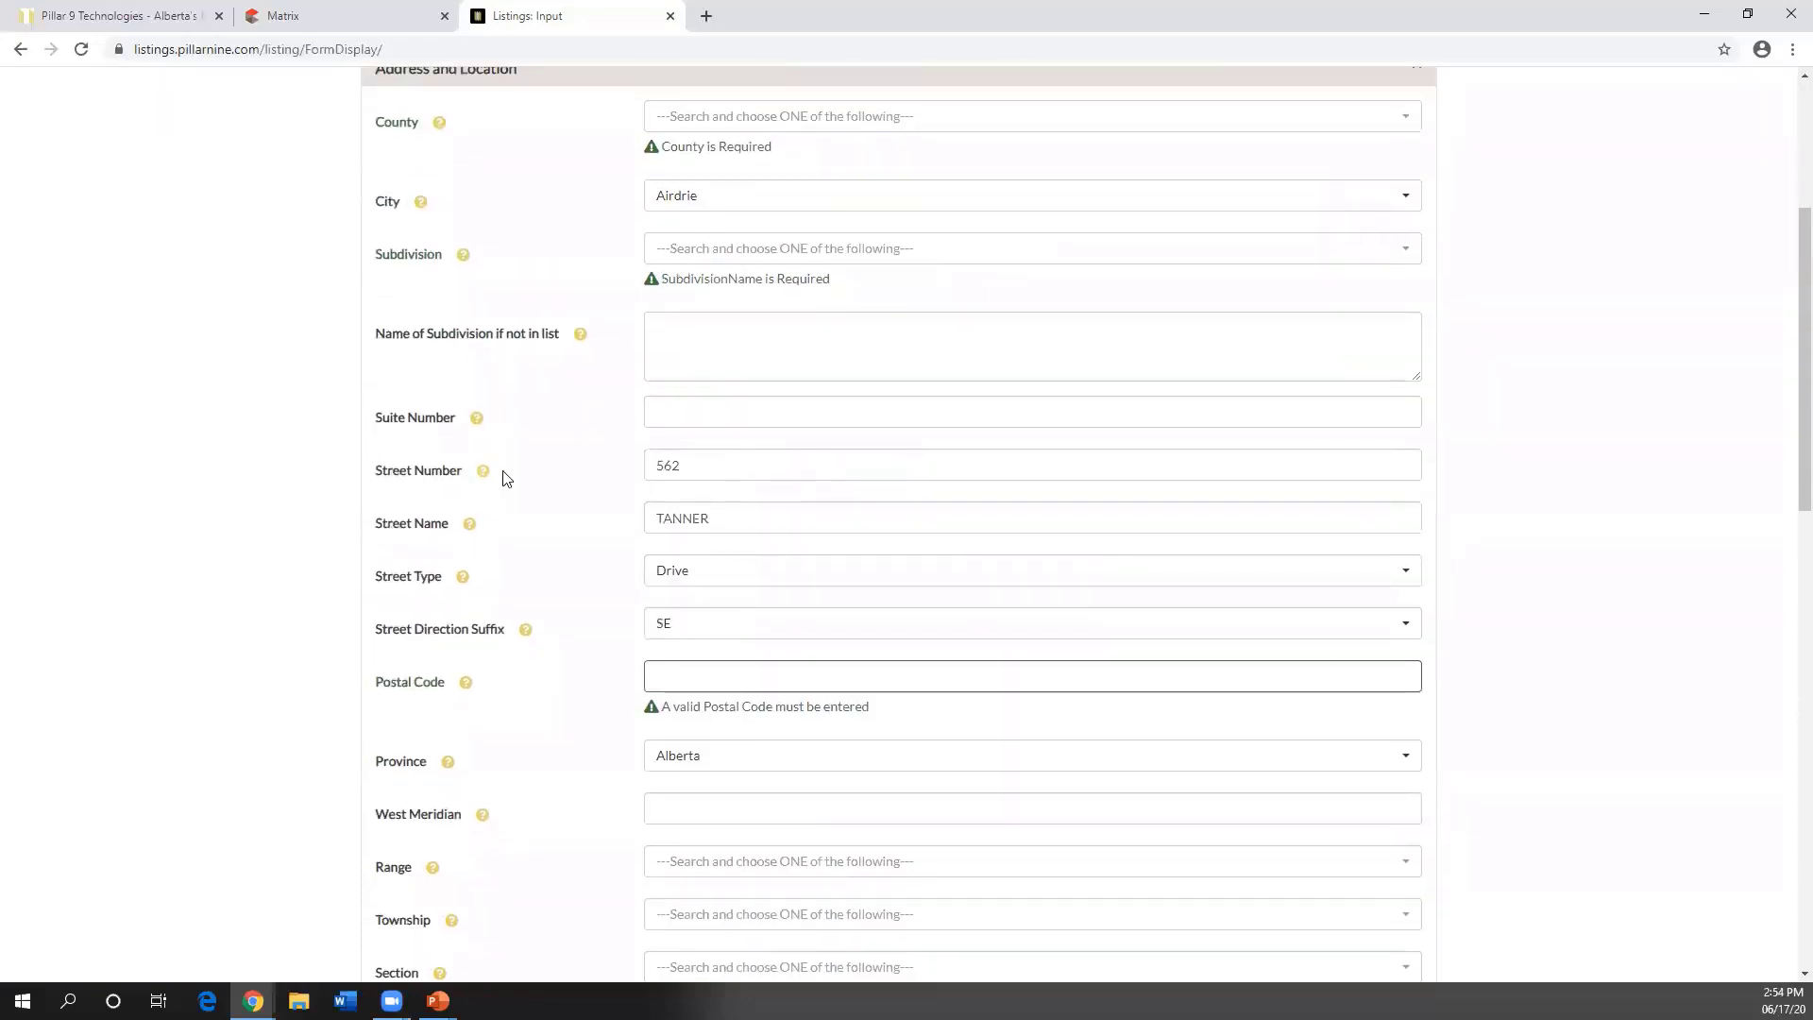
{"action": "scroll", "coordinate": [598, 490], "scroll_direction": "down", "scroll_amount": 4}
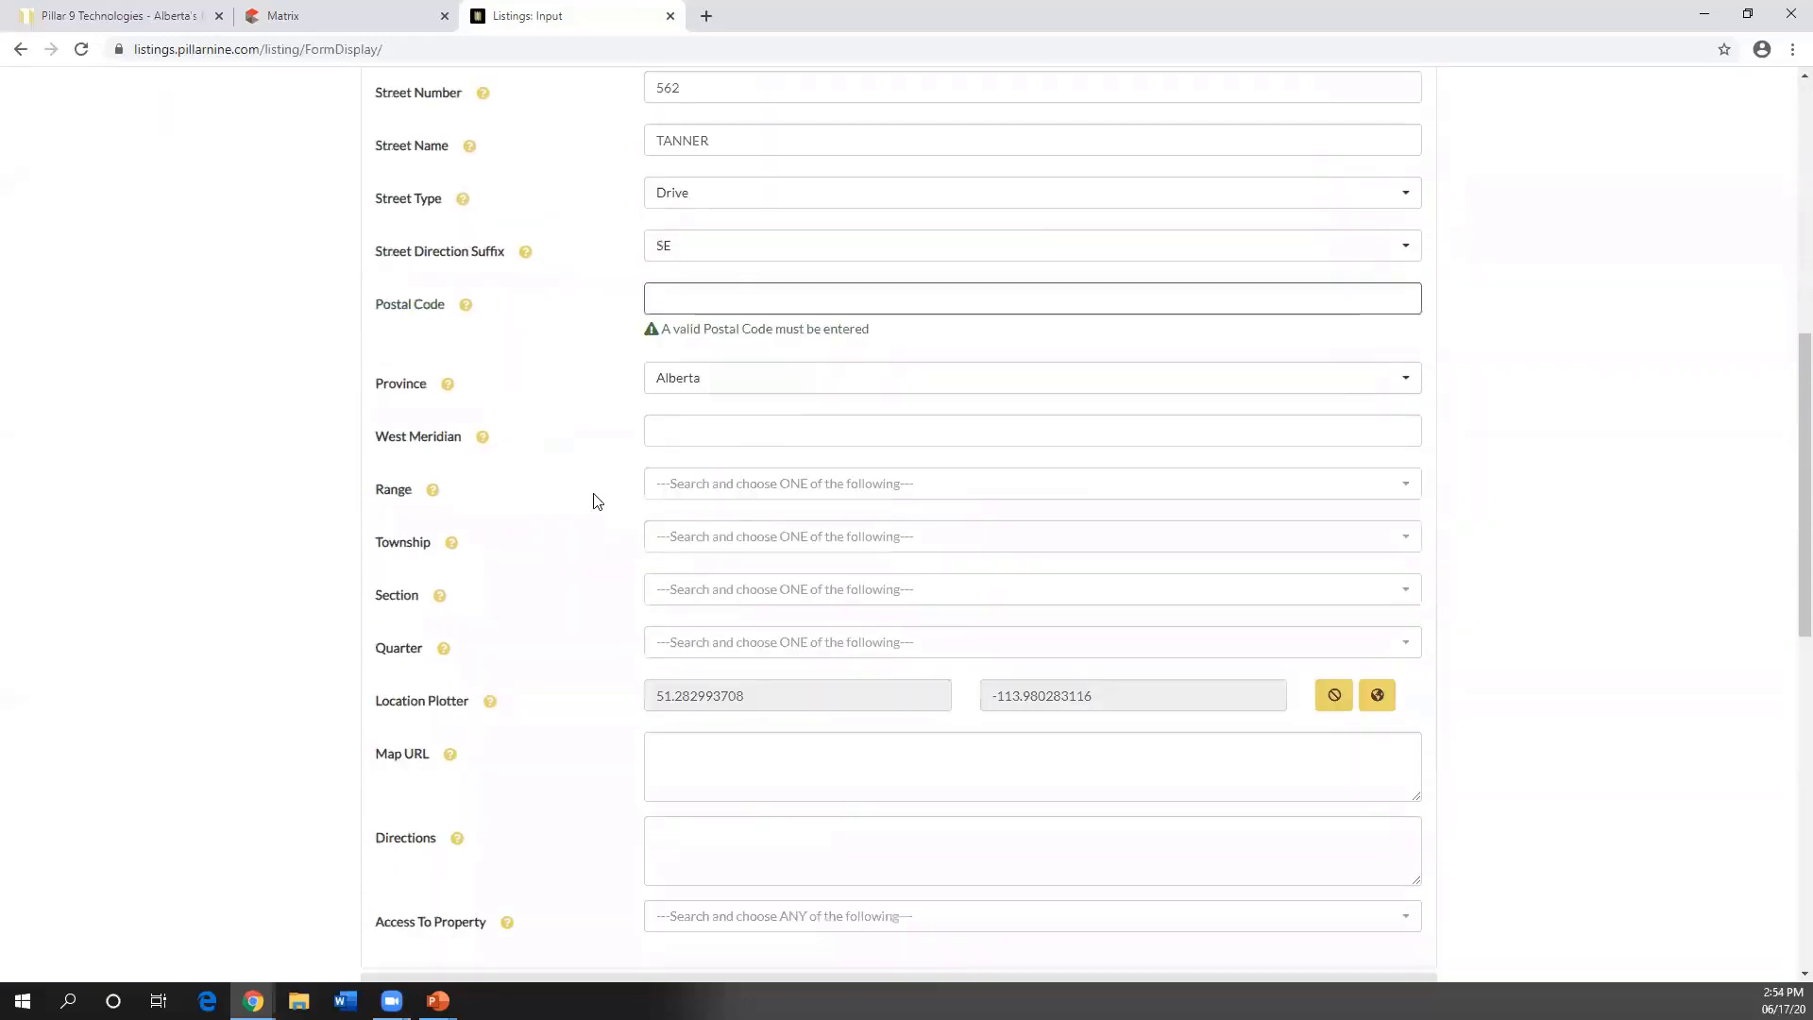
{"action": "left_click_drag", "start_coordinate": [376, 711], "coordinate": [474, 715]}
{"action": "left_click", "coordinate": [567, 738]}
{"action": "left_click", "coordinate": [1376, 707]}
{"action": "left_click", "coordinate": [1378, 706]}
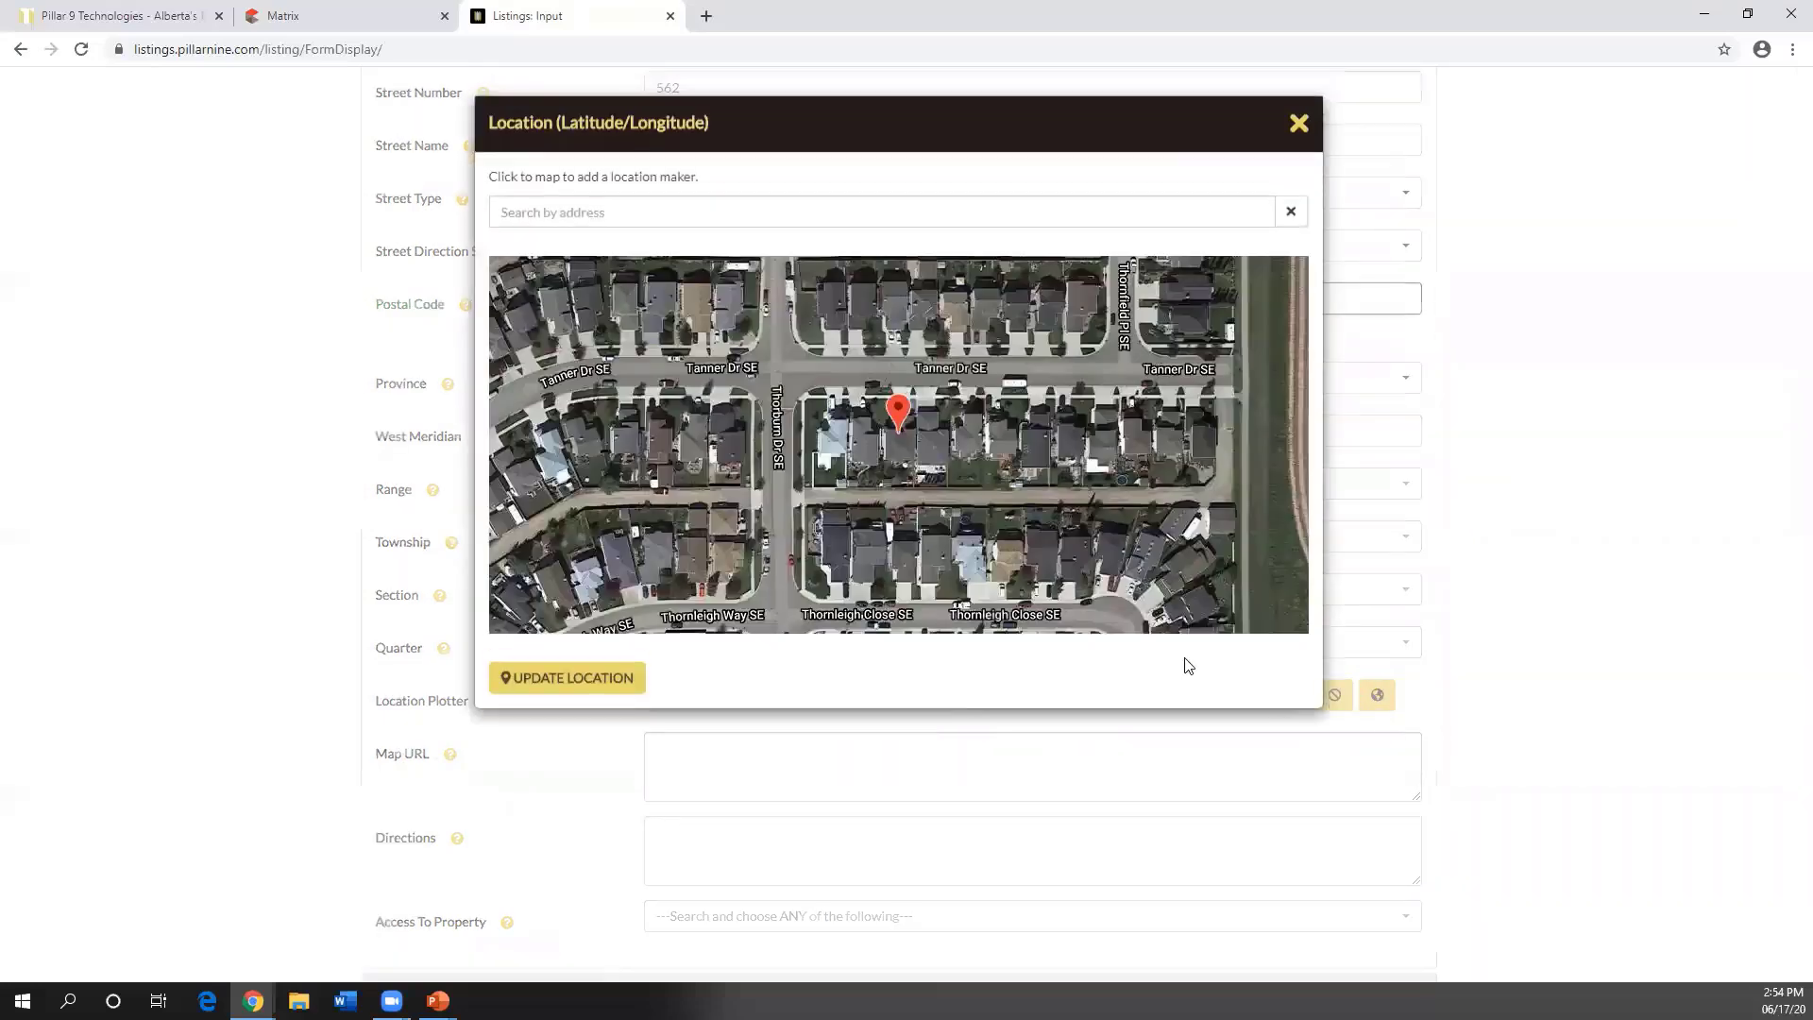
{"action": "scroll", "coordinate": [908, 453], "scroll_direction": "up", "scroll_amount": 3}
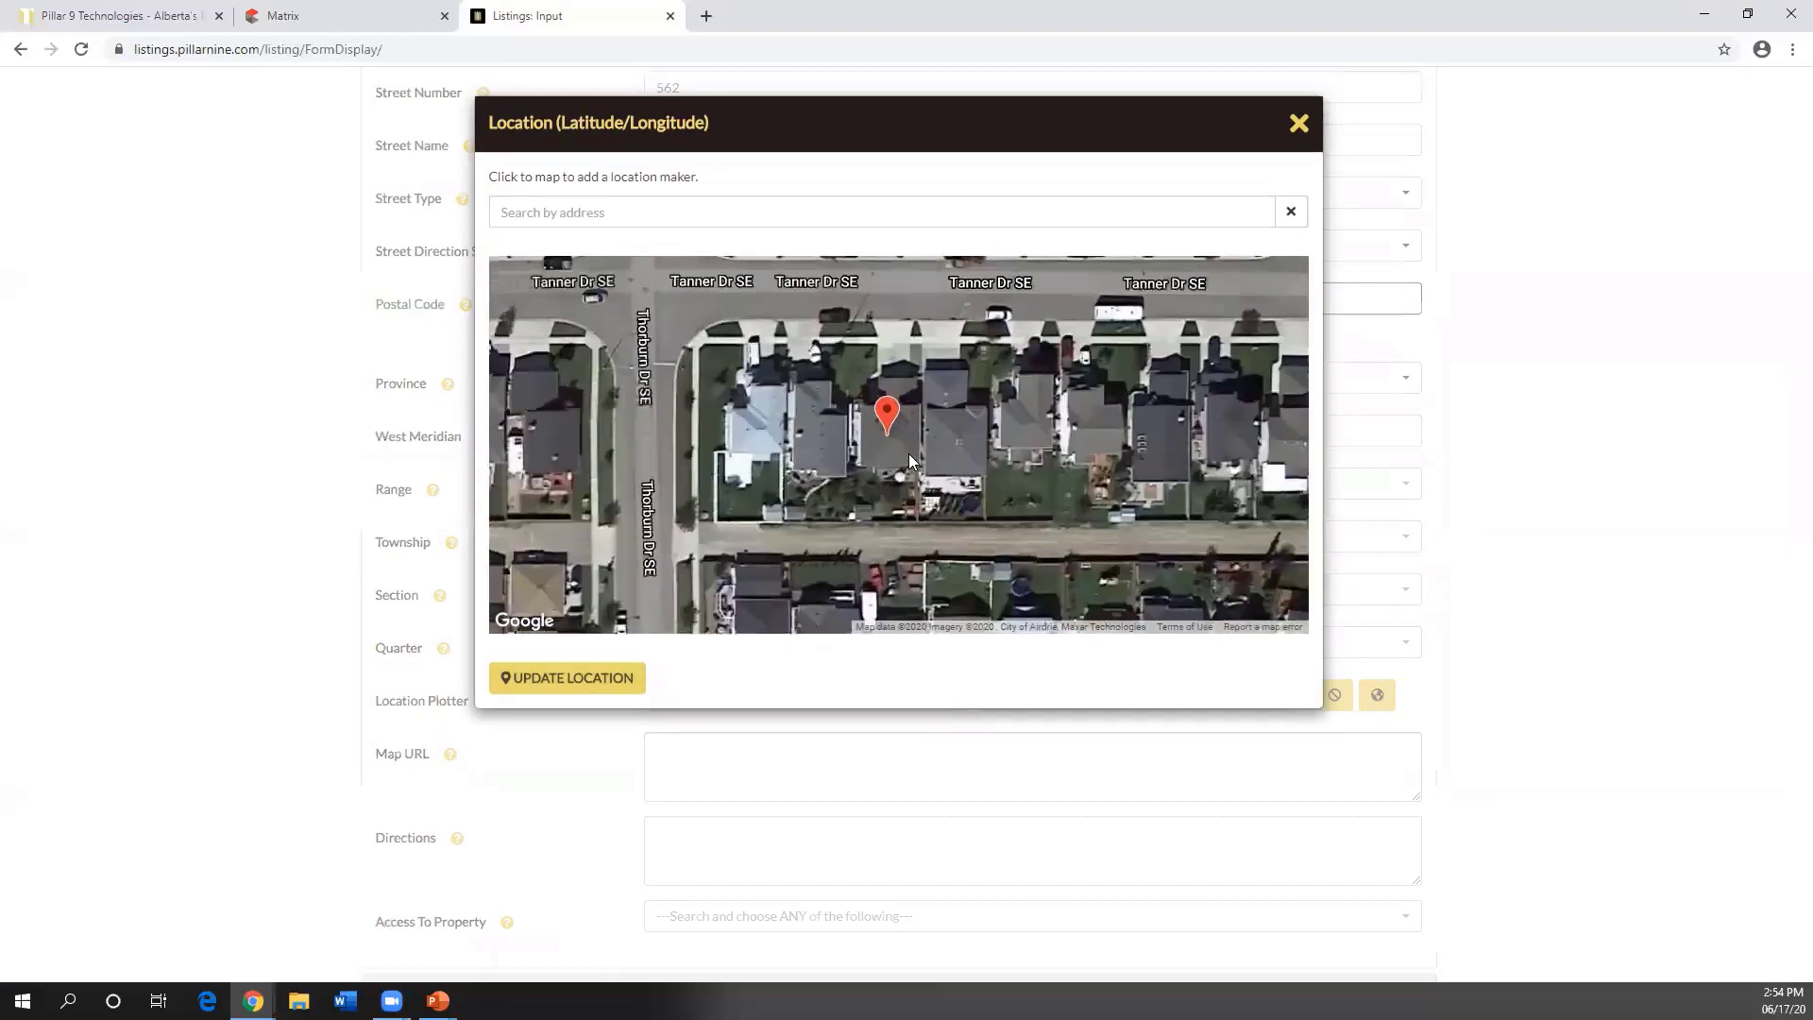
{"action": "scroll", "coordinate": [876, 431], "scroll_direction": "down", "scroll_amount": 2}
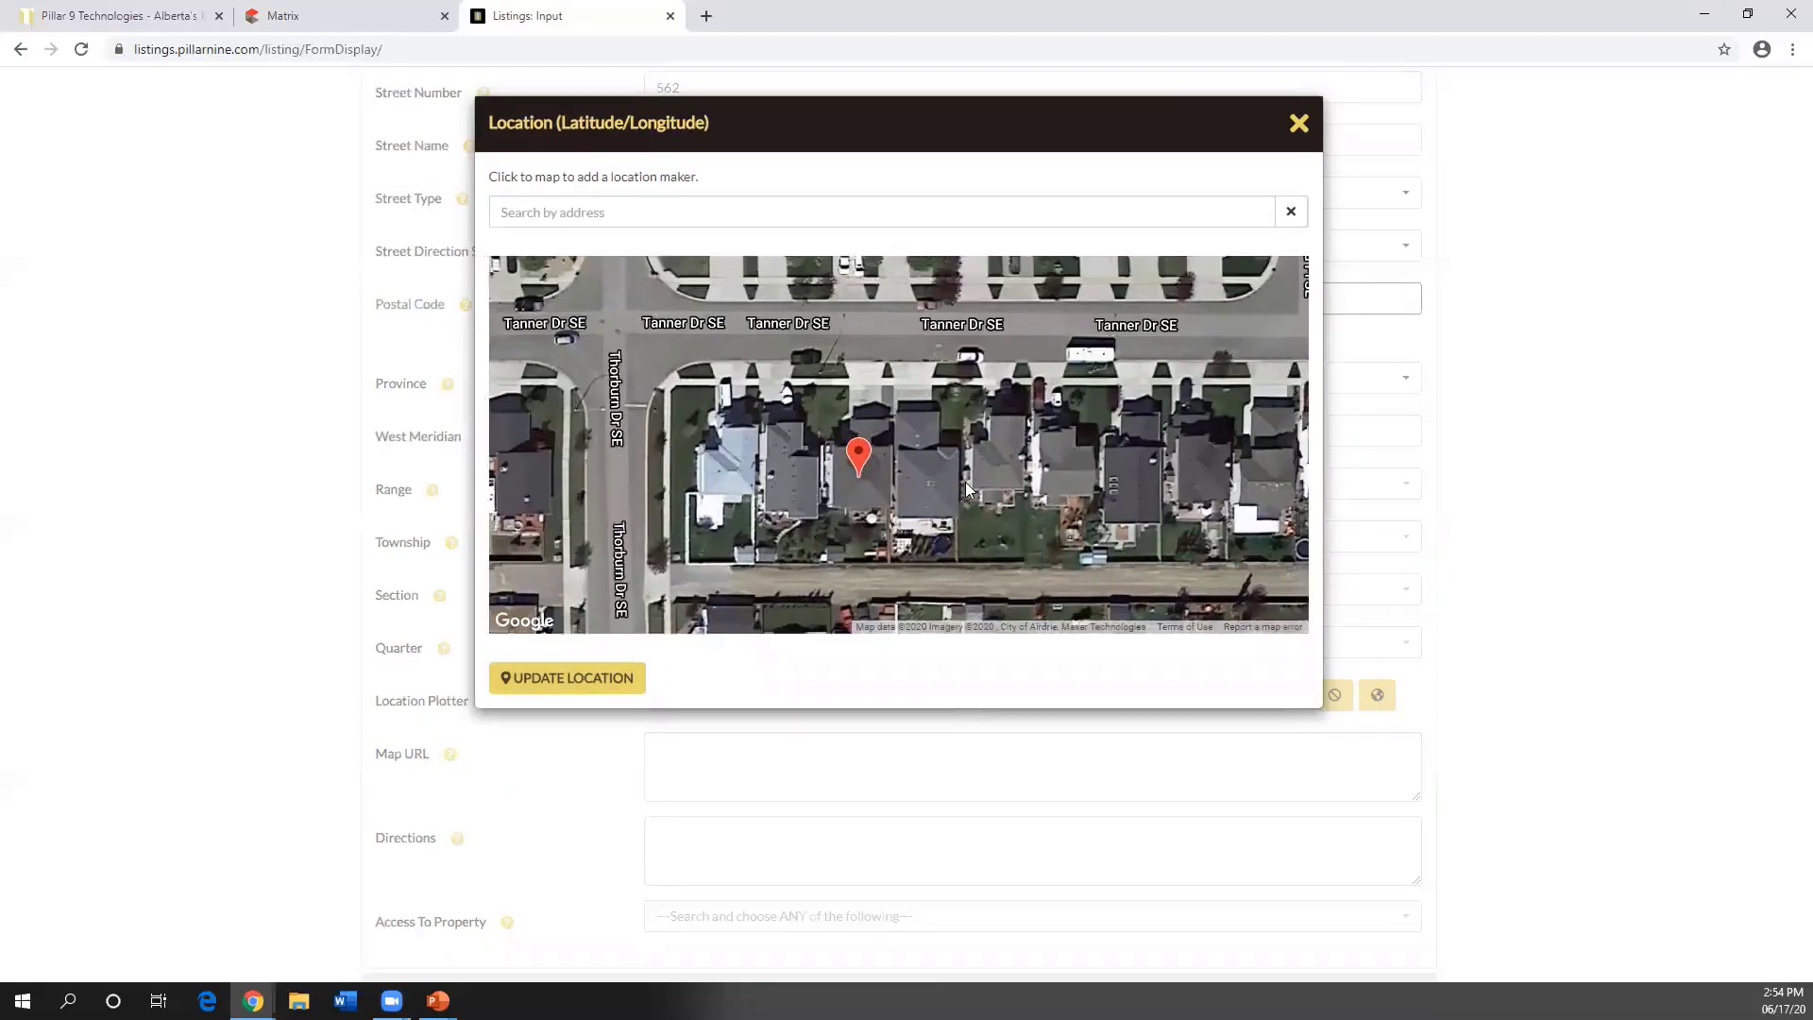
{"action": "left_click", "coordinate": [1299, 125]}
{"action": "scroll", "coordinate": [1651, 627], "scroll_direction": "down", "scroll_amount": 6}
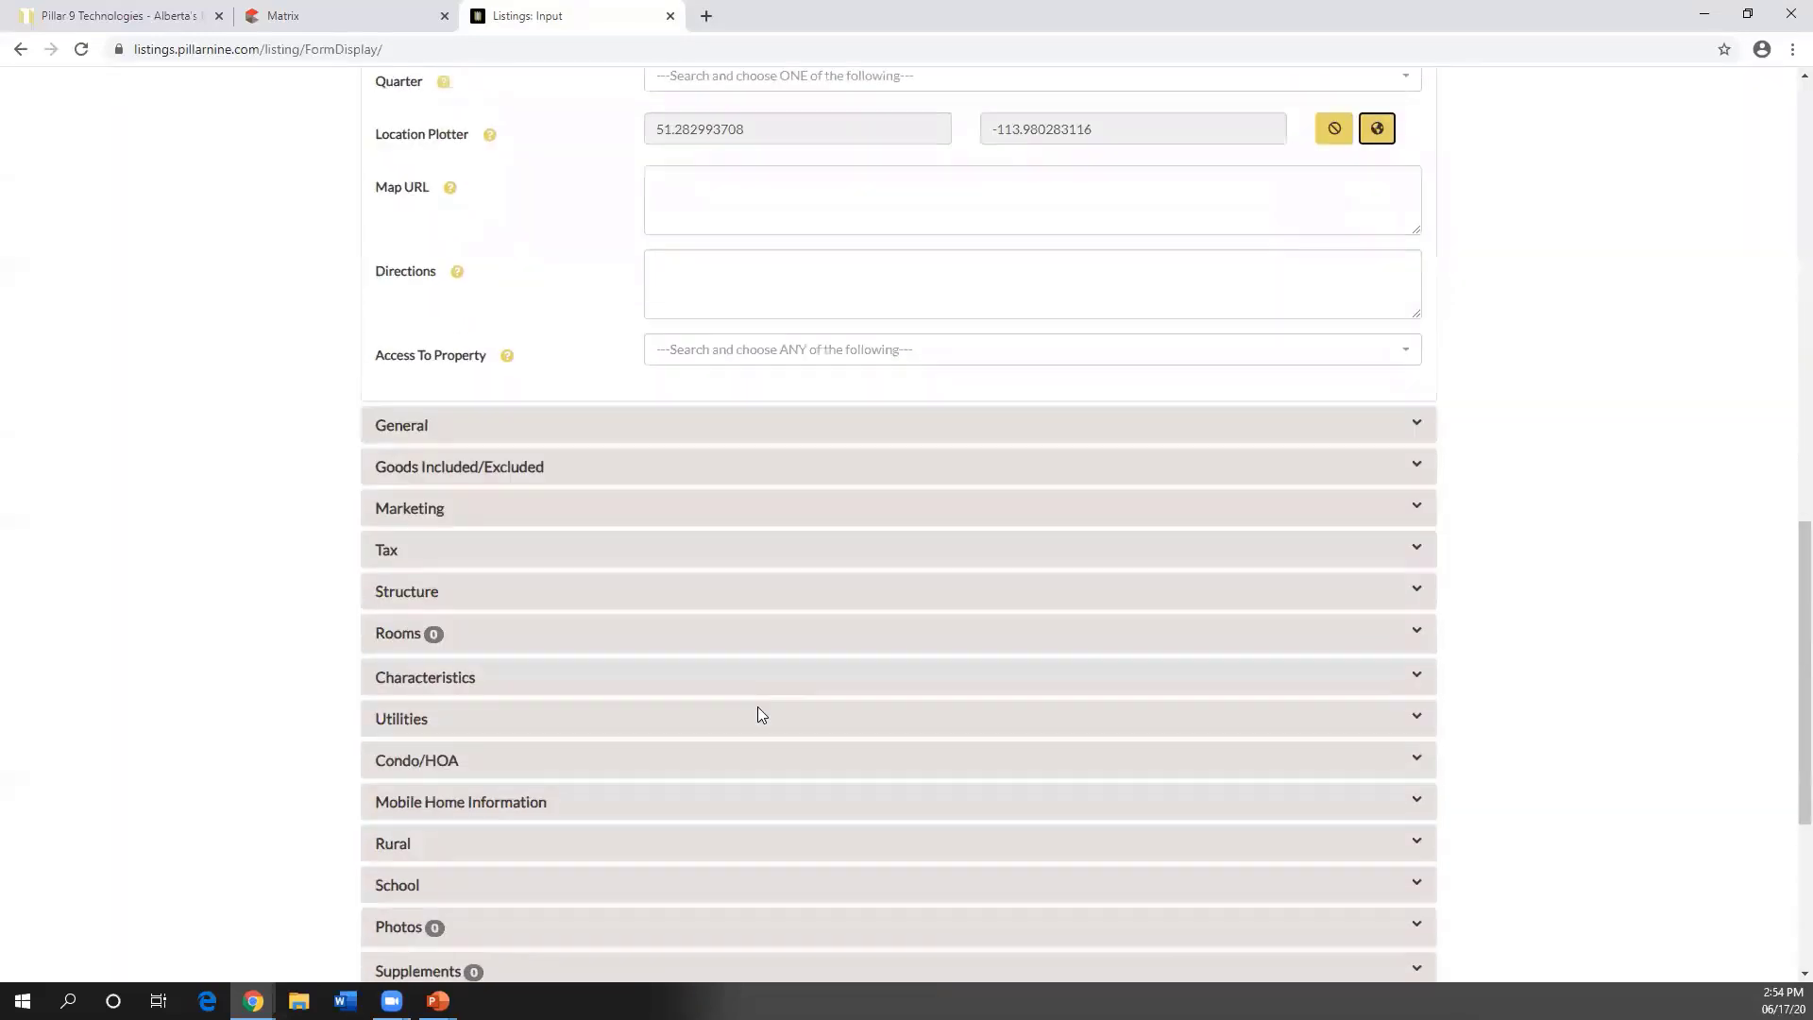
{"action": "left_click", "coordinate": [388, 553]}
{"action": "scroll", "coordinate": [661, 662], "scroll_direction": "down", "scroll_amount": 5}
{"action": "scroll", "coordinate": [697, 628], "scroll_direction": "up", "scroll_amount": 10}
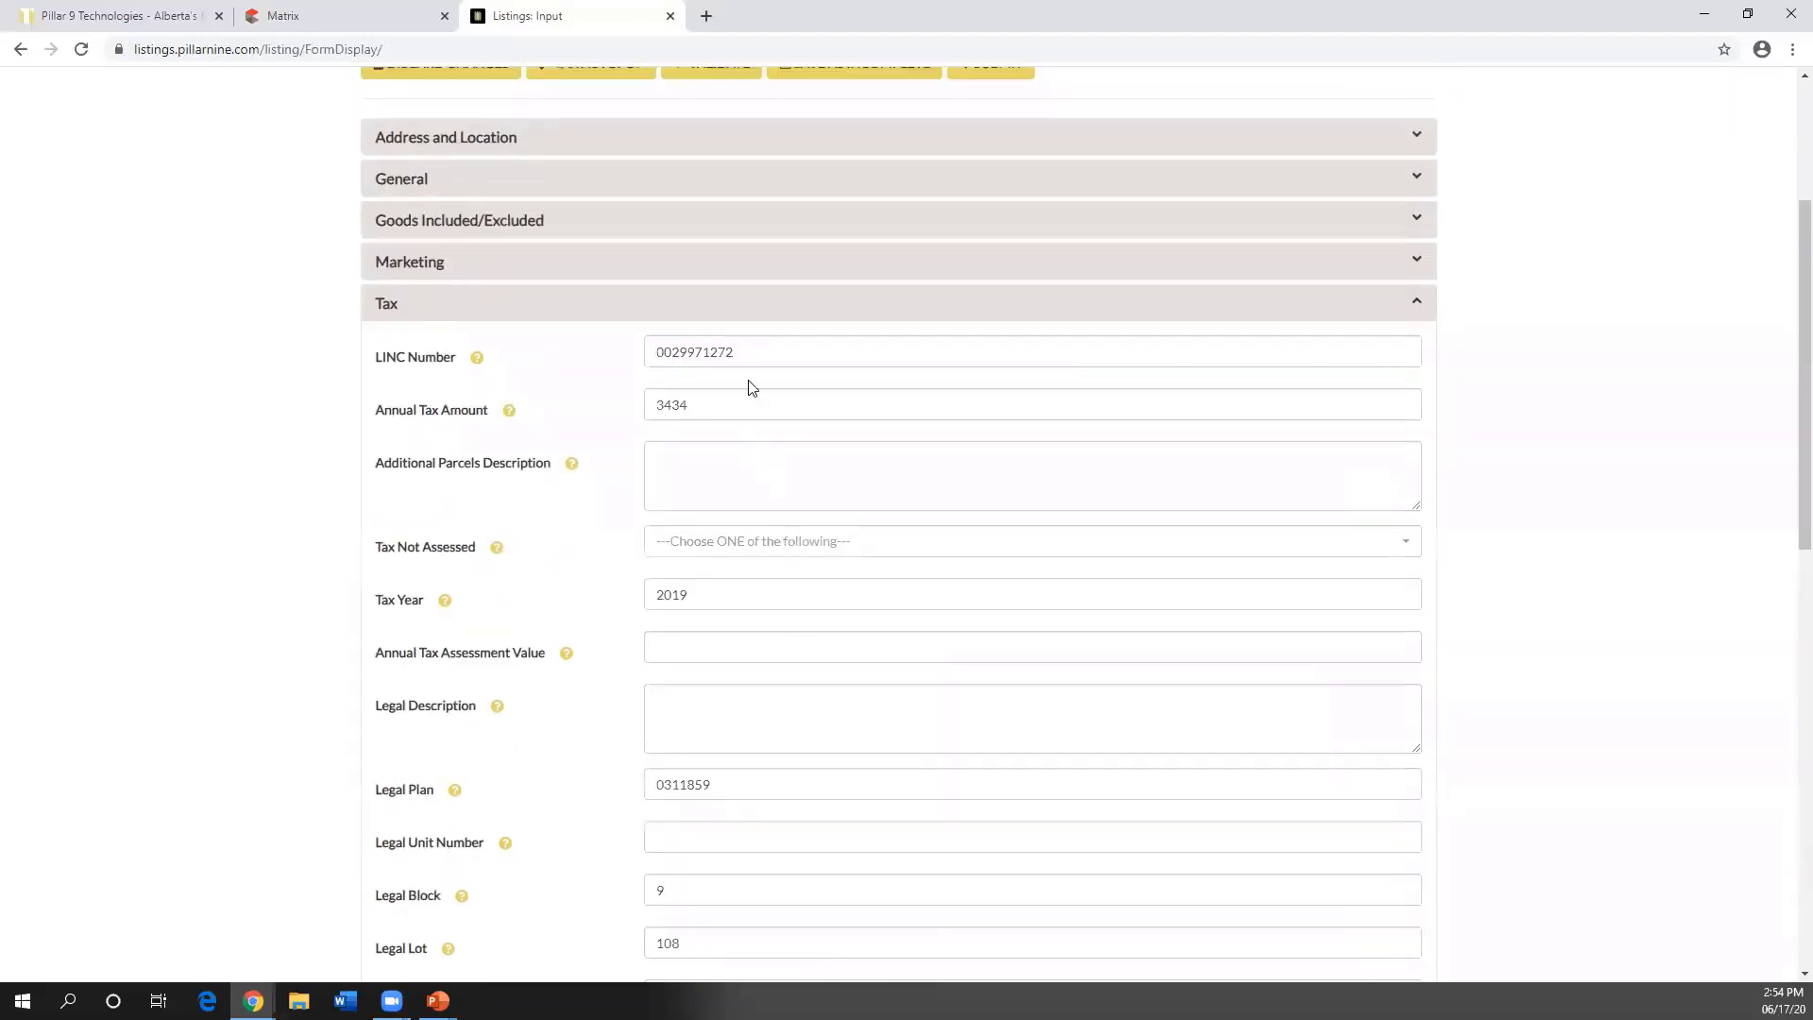
{"action": "left_click_drag", "start_coordinate": [737, 354], "coordinate": [651, 355]}
{"action": "left_click", "coordinate": [654, 354]}
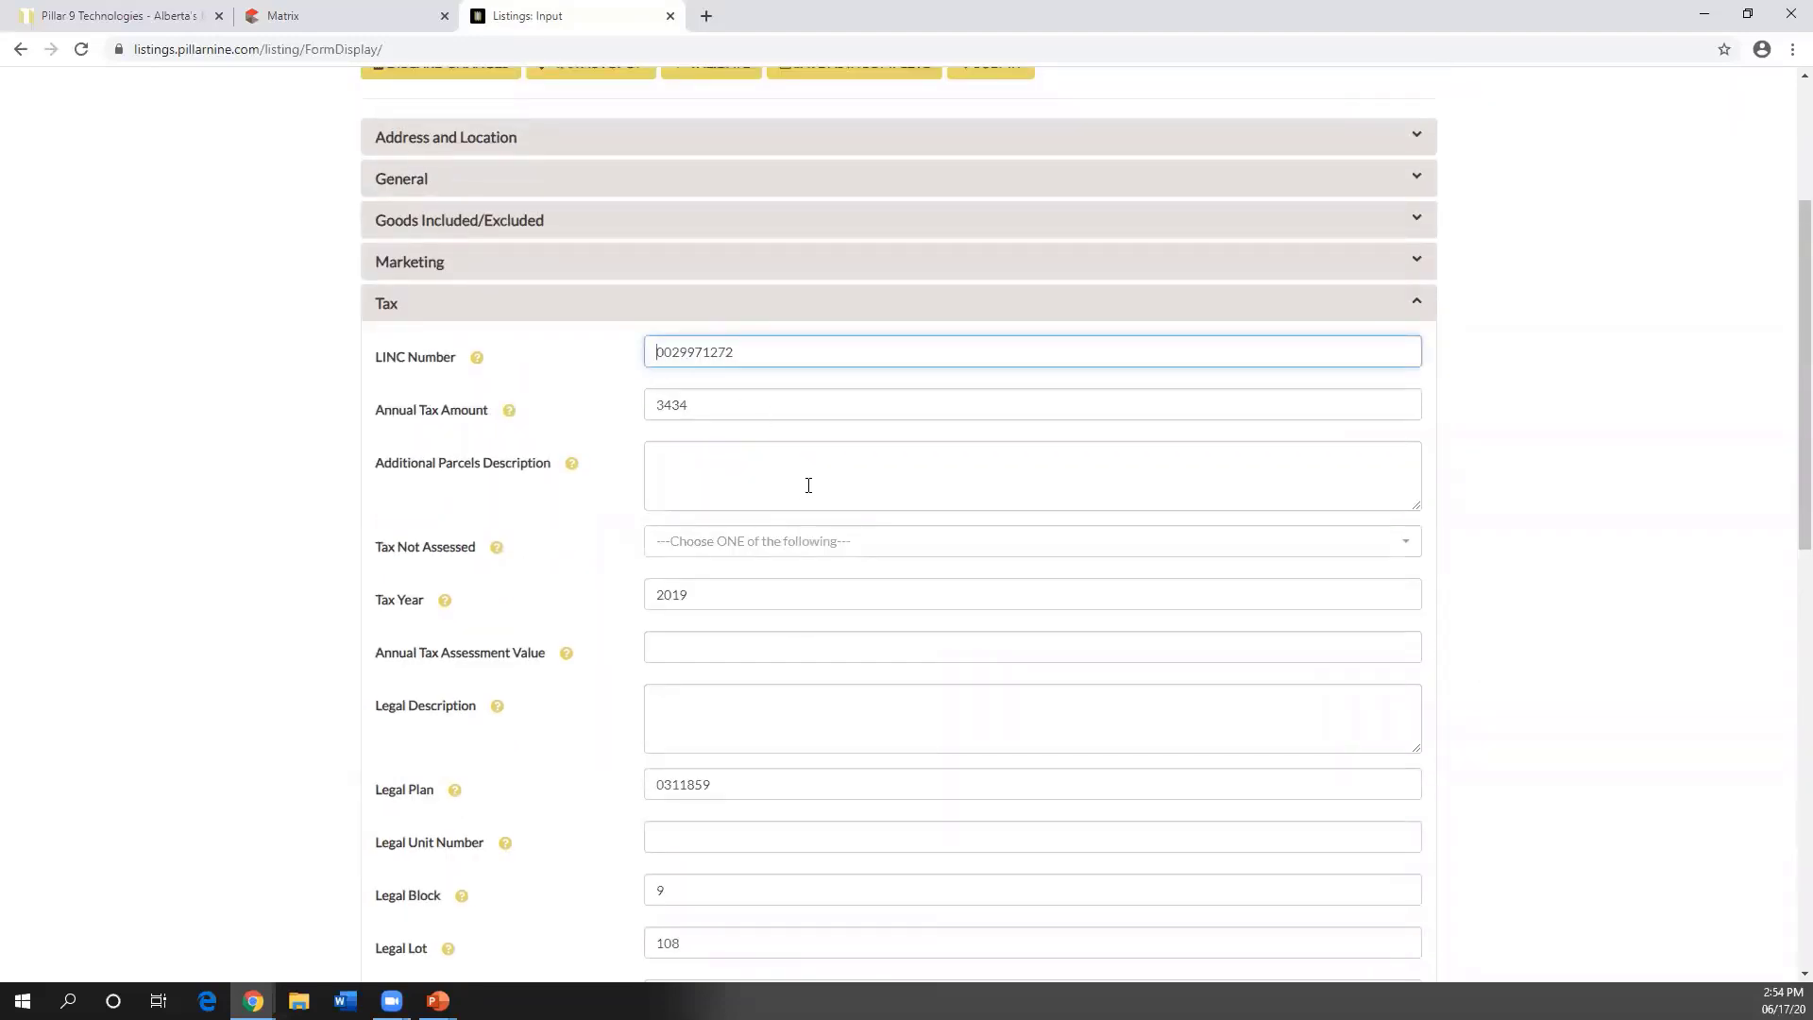
{"action": "scroll", "coordinate": [809, 485], "scroll_direction": "down", "scroll_amount": 1}
{"action": "scroll", "coordinate": [765, 728], "scroll_direction": "down", "scroll_amount": 1}
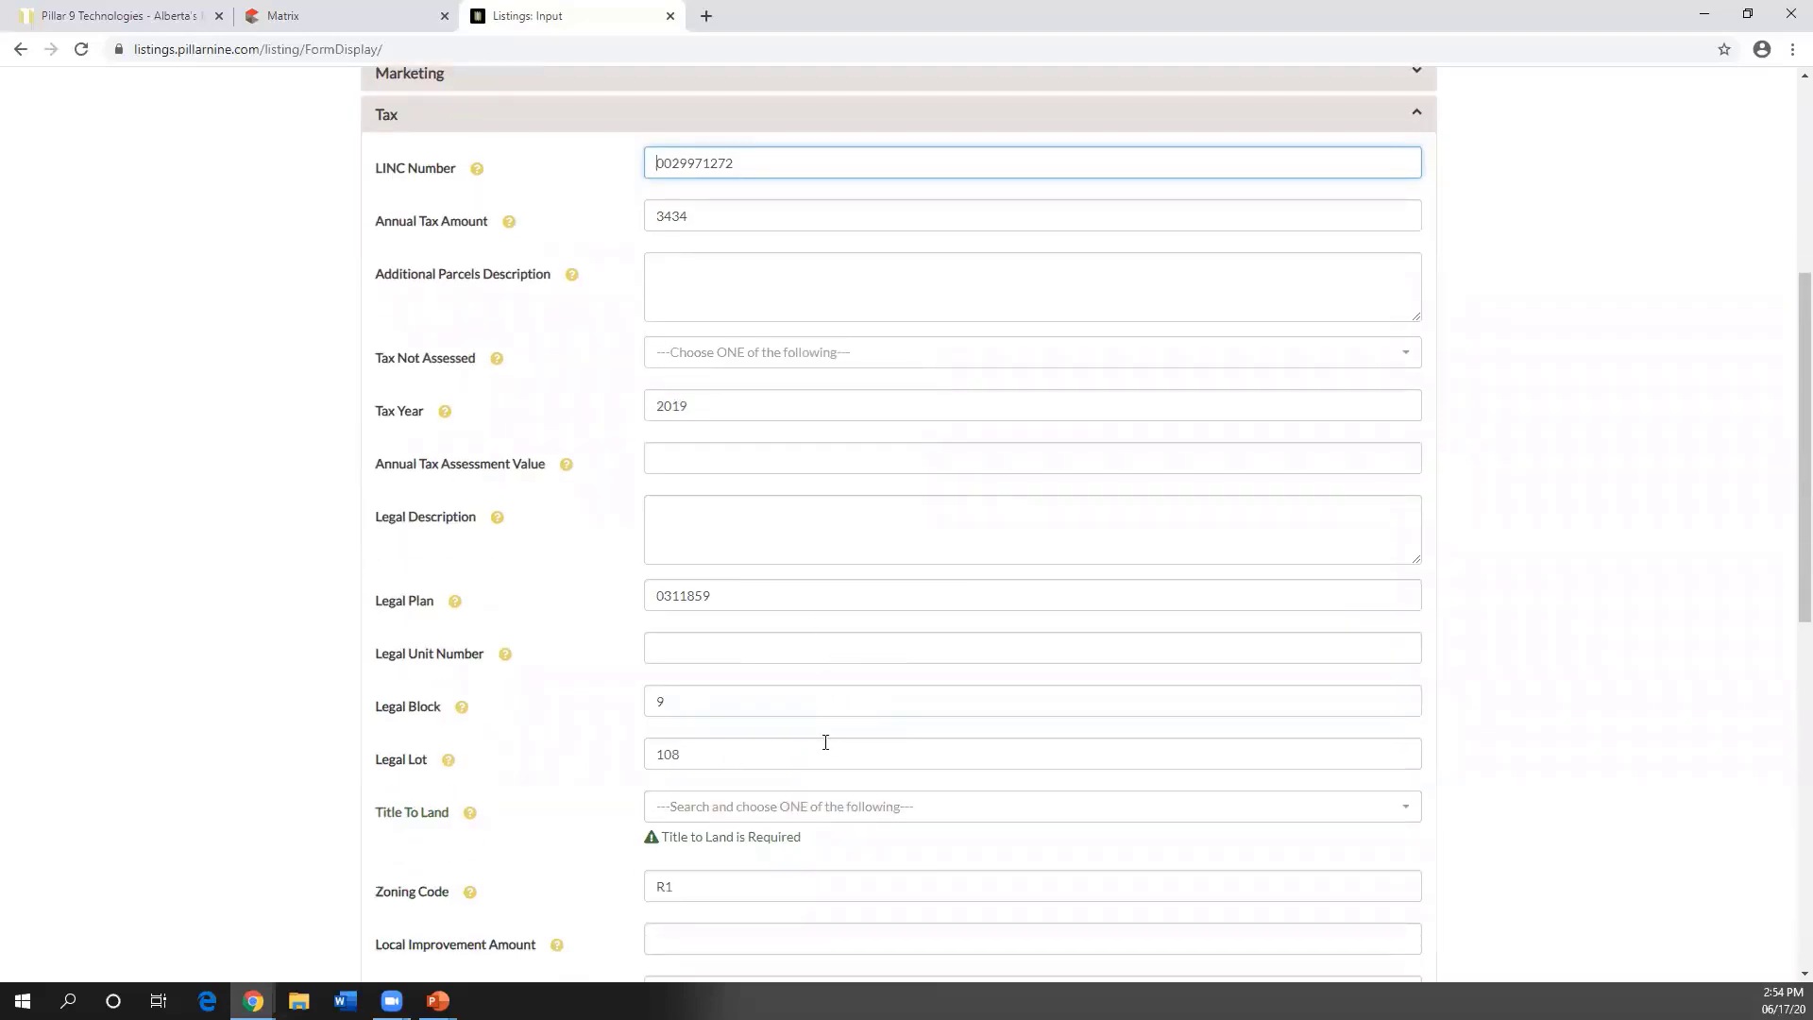
{"action": "scroll", "coordinate": [825, 743], "scroll_direction": "down", "scroll_amount": 2}
{"action": "scroll", "coordinate": [829, 737], "scroll_direction": "up", "scroll_amount": 2}
{"action": "scroll", "coordinate": [829, 734], "scroll_direction": "up", "scroll_amount": 2}
{"action": "left_click", "coordinate": [384, 311]}
{"action": "scroll", "coordinate": [698, 501], "scroll_direction": "up", "scroll_amount": 2}
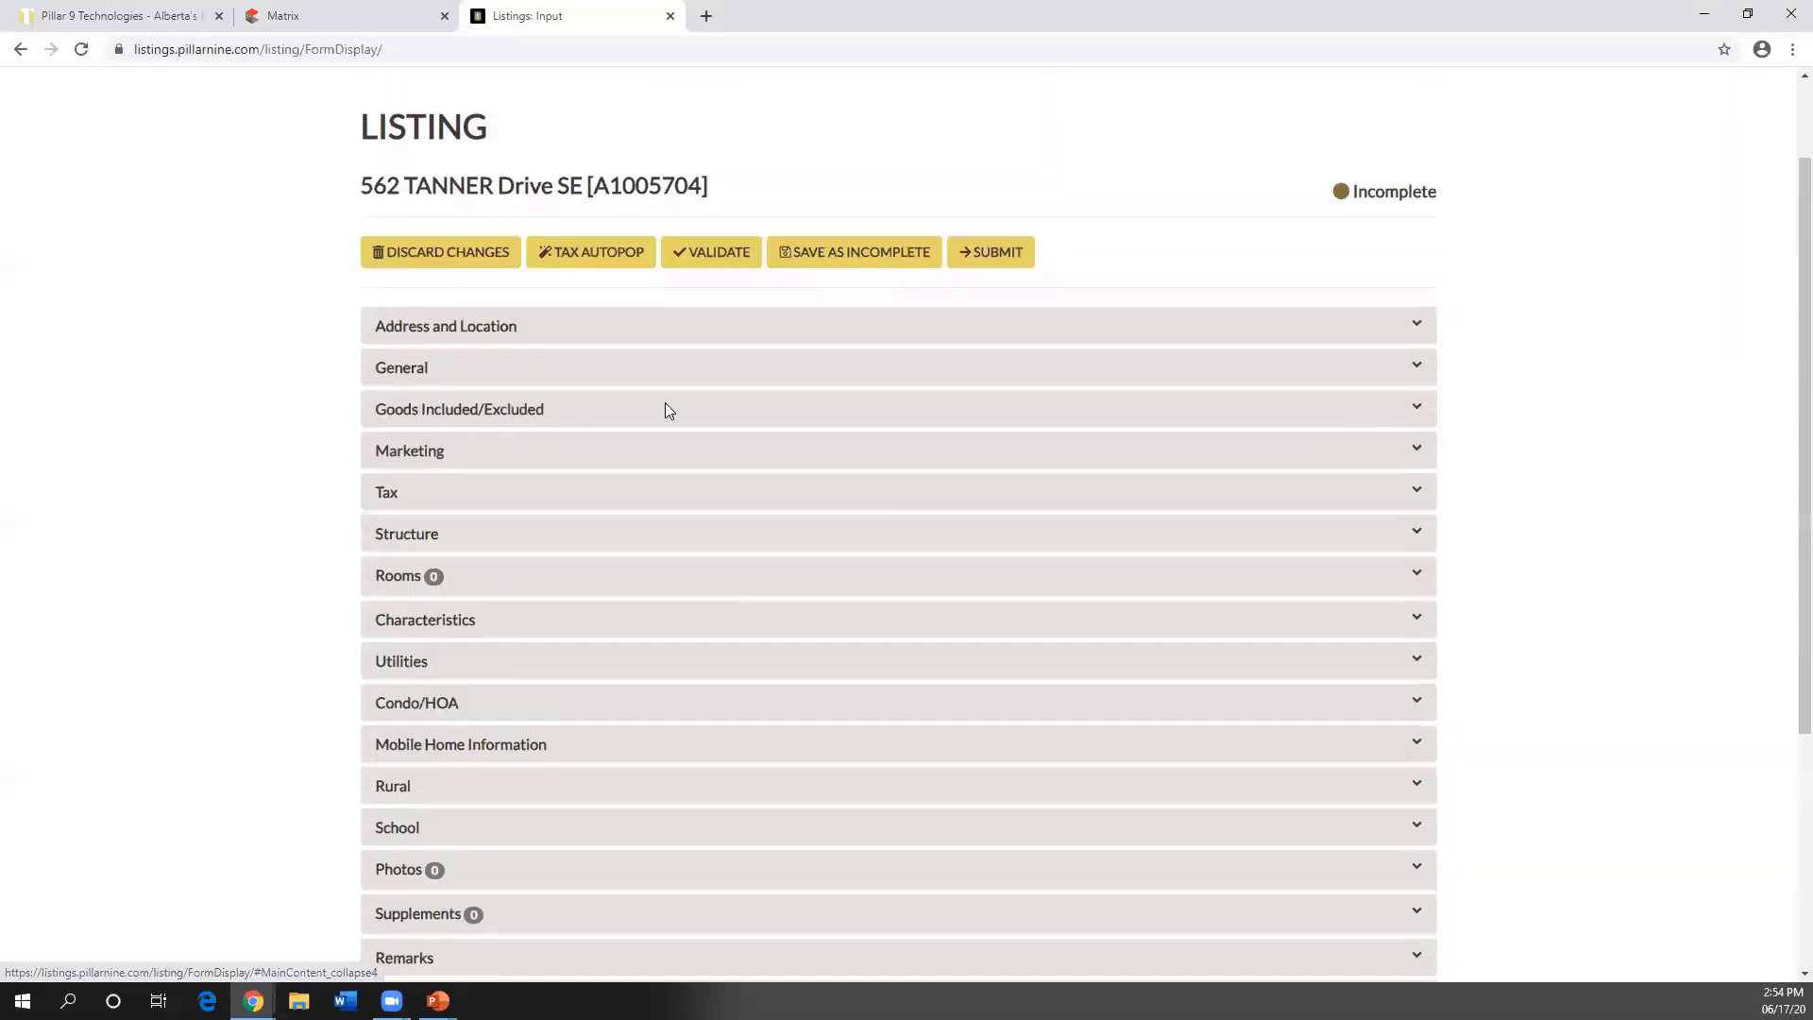
{"action": "left_click", "coordinate": [588, 251]}
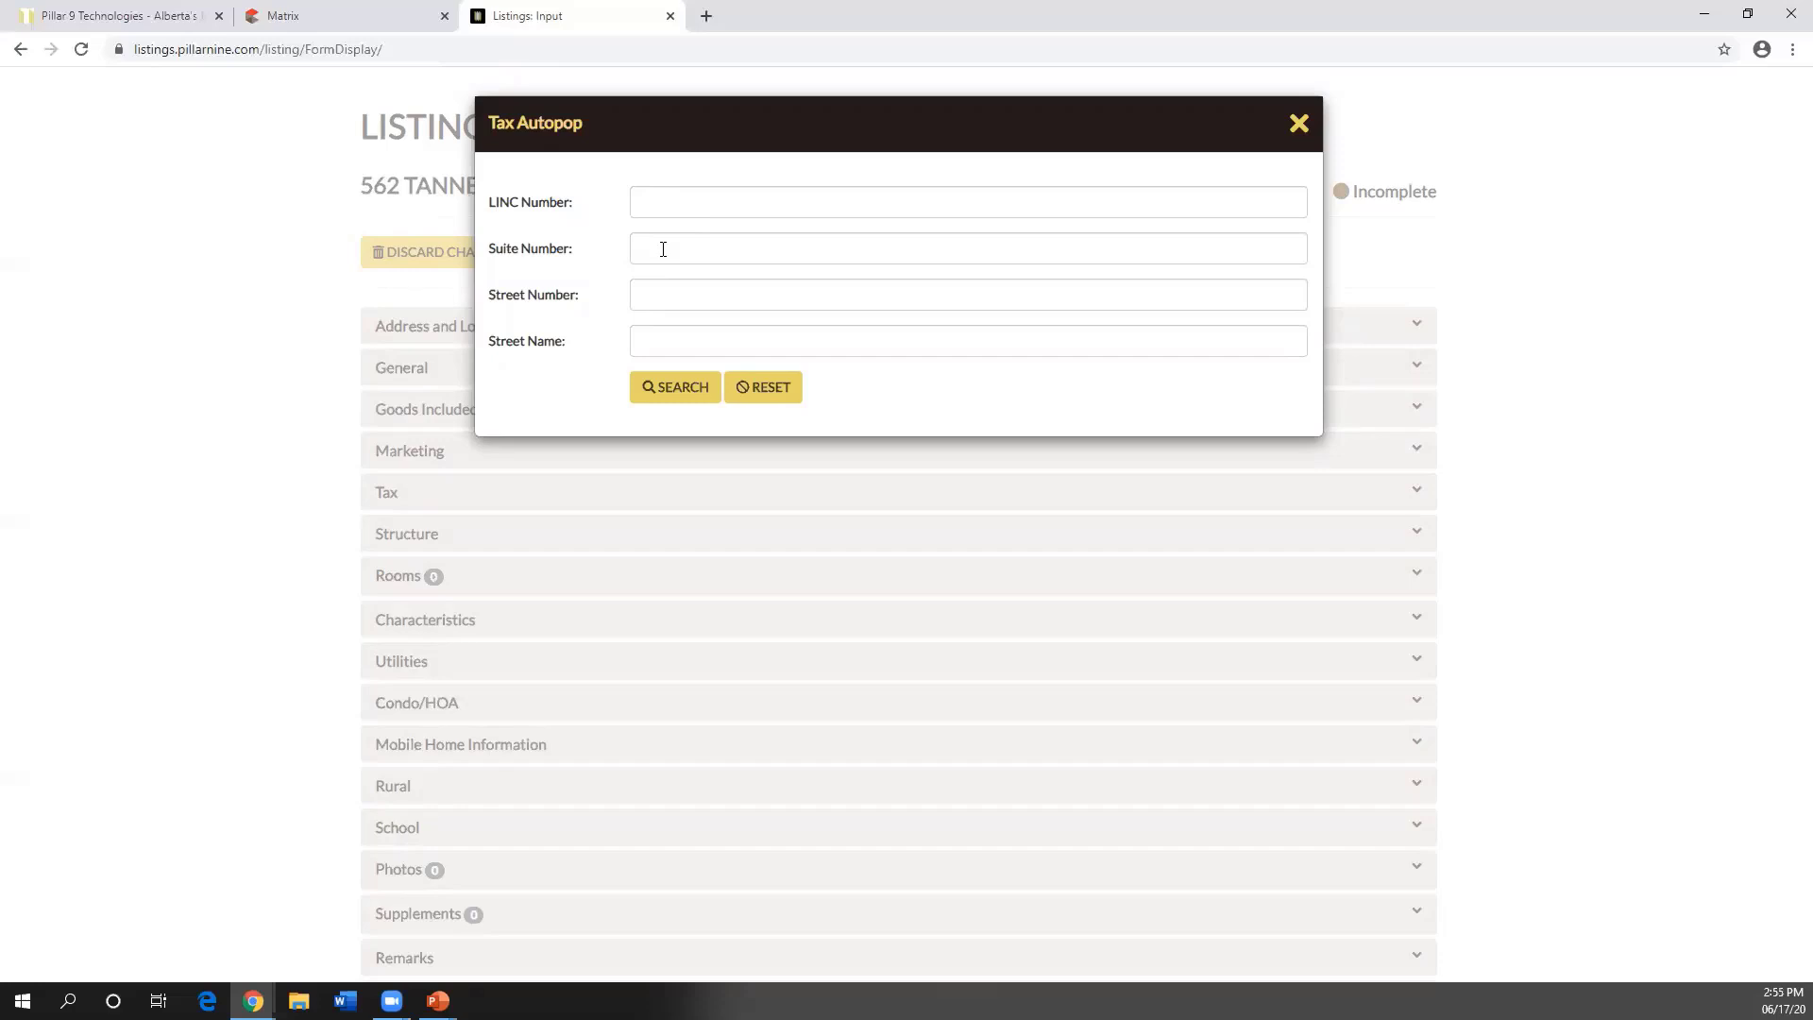
{"action": "left_click", "coordinate": [659, 206]}
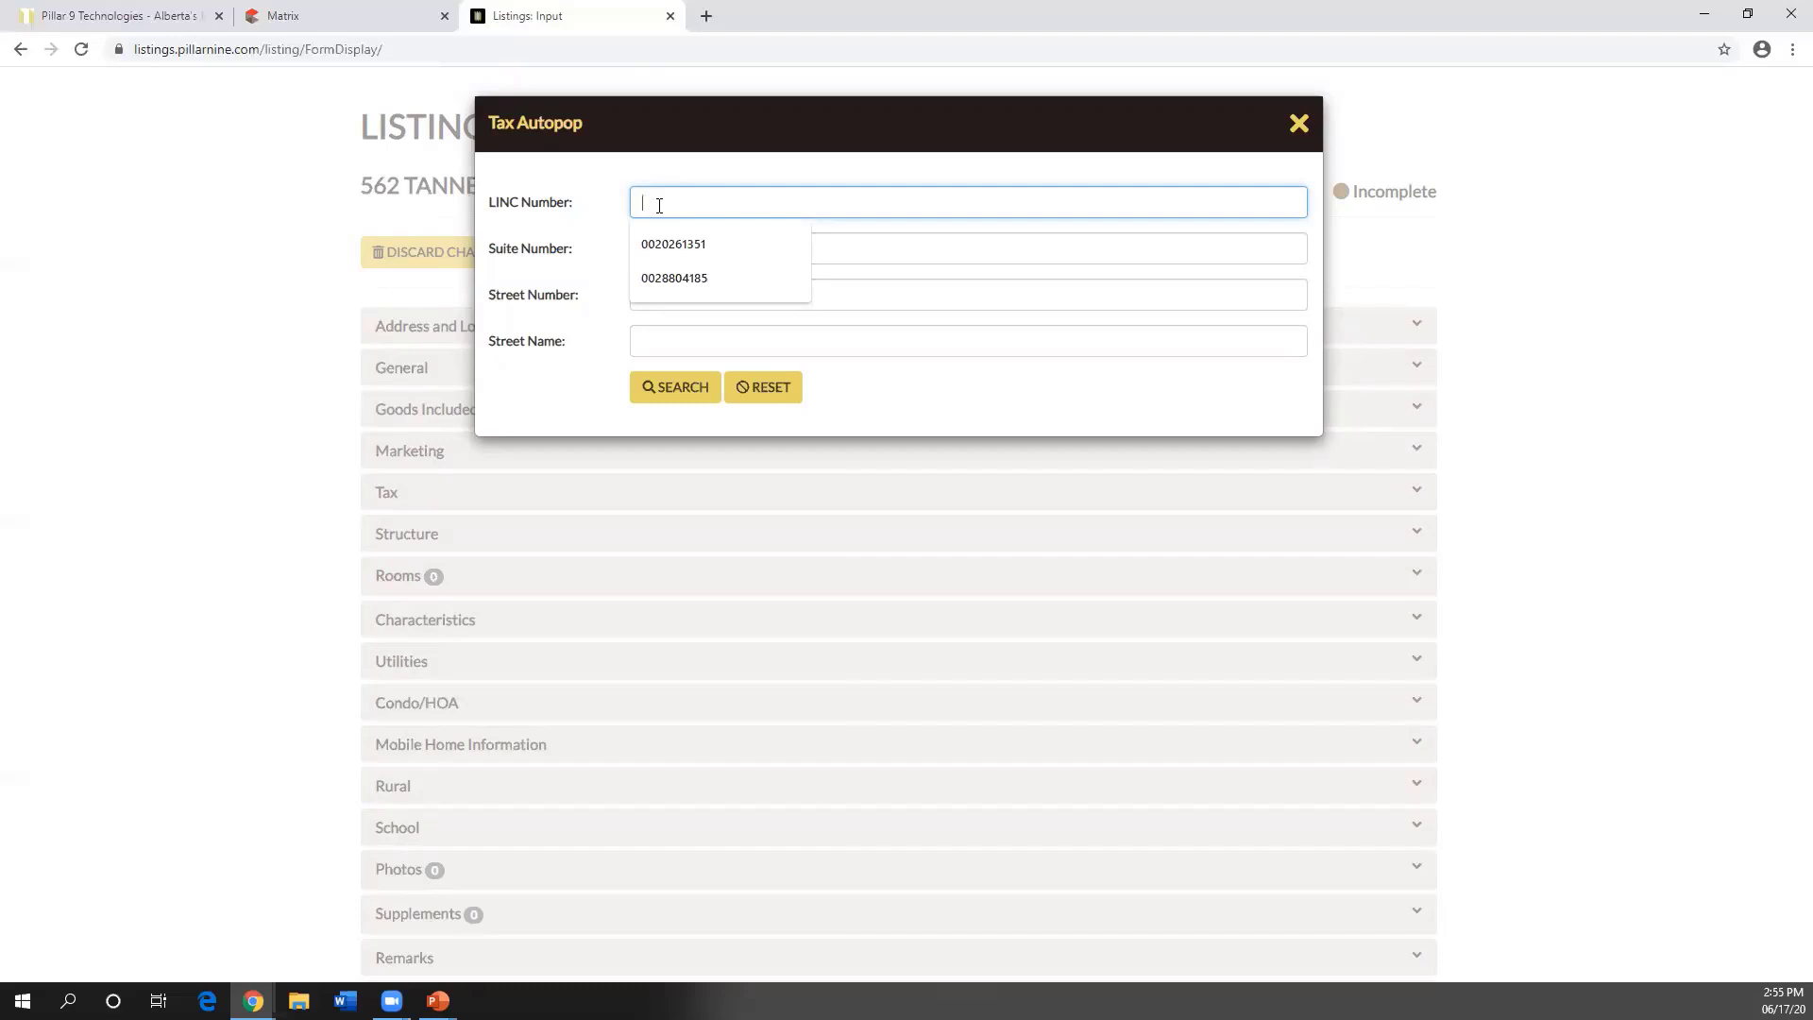
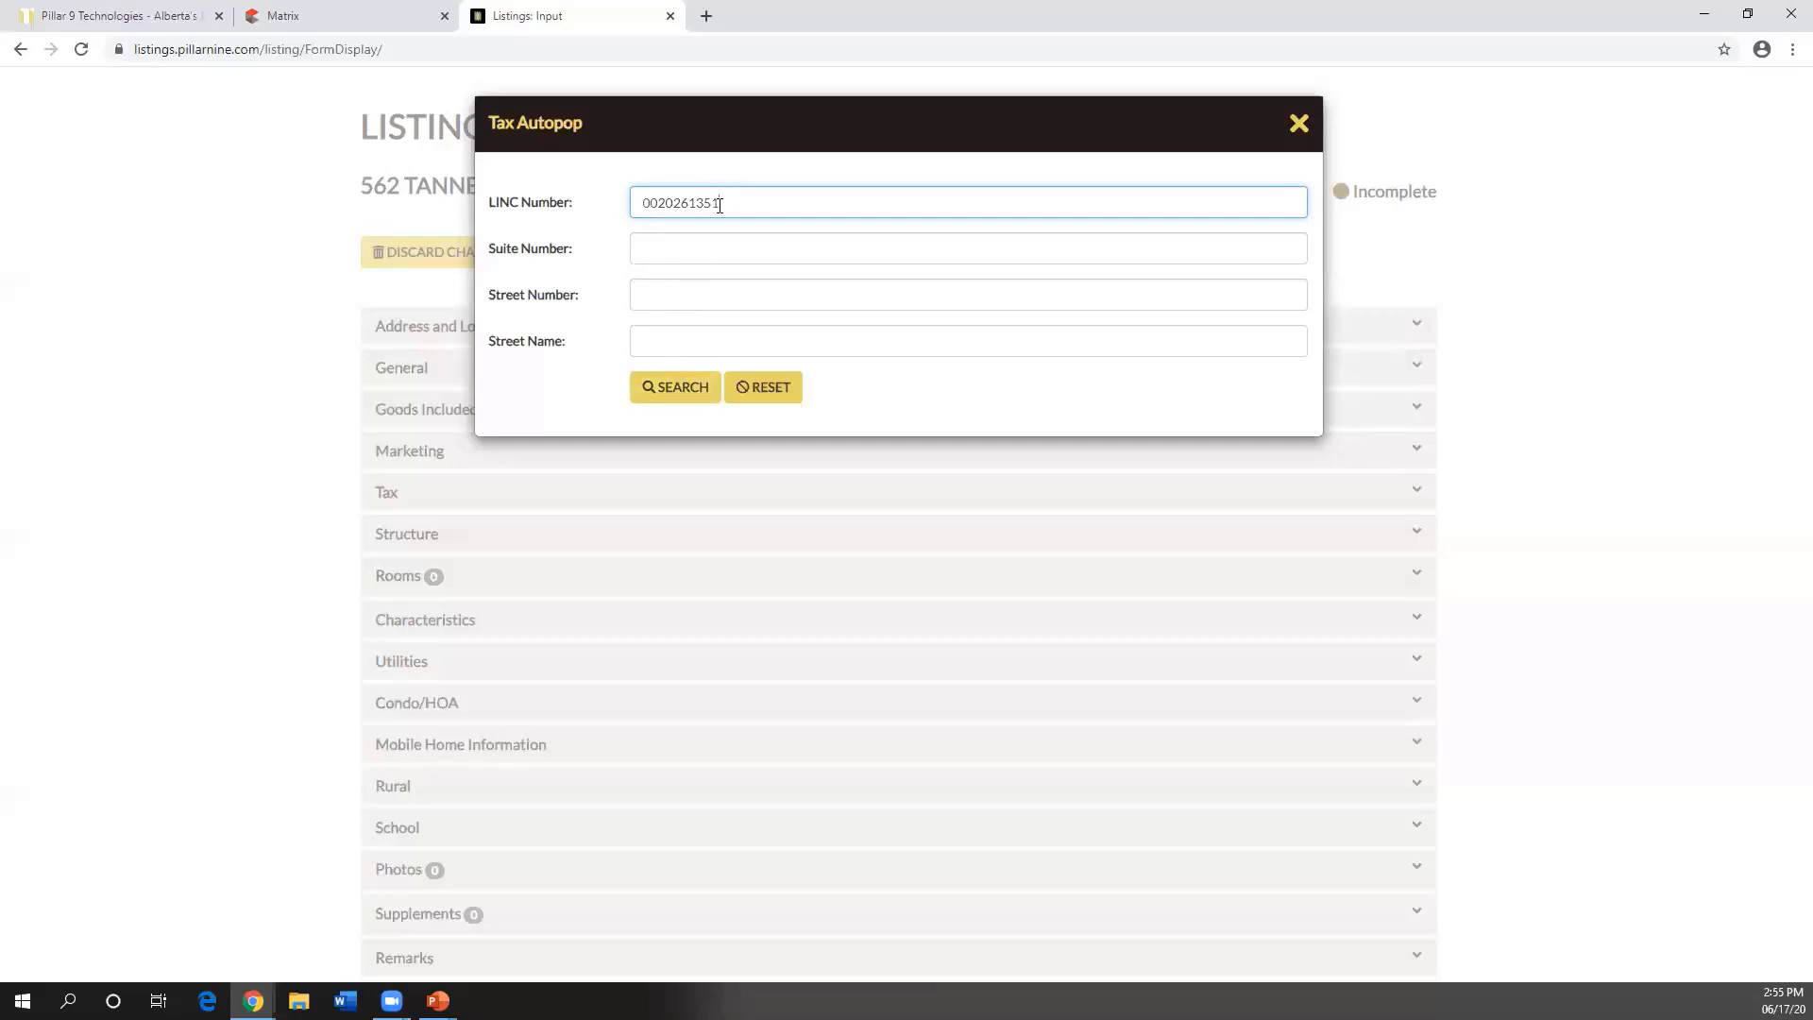
{"action": "left_click", "coordinate": [678, 386]}
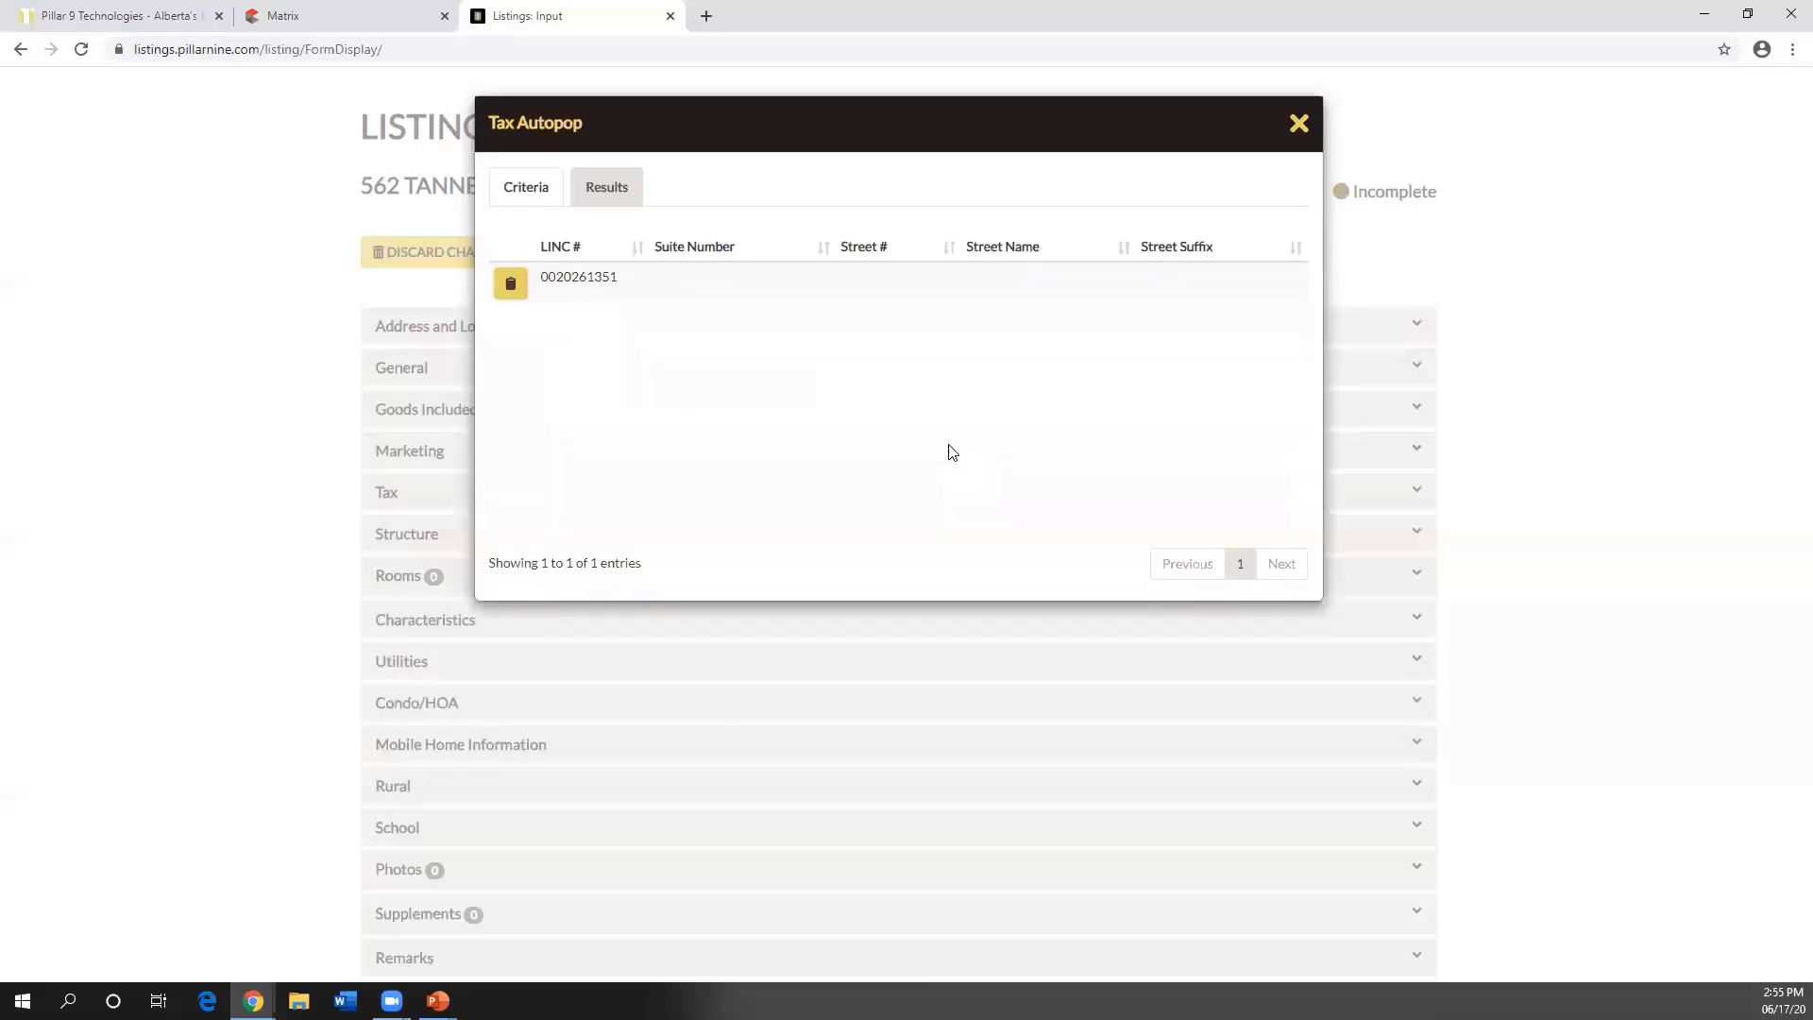
{"action": "left_click_drag", "start_coordinate": [614, 278], "coordinate": [536, 279]}
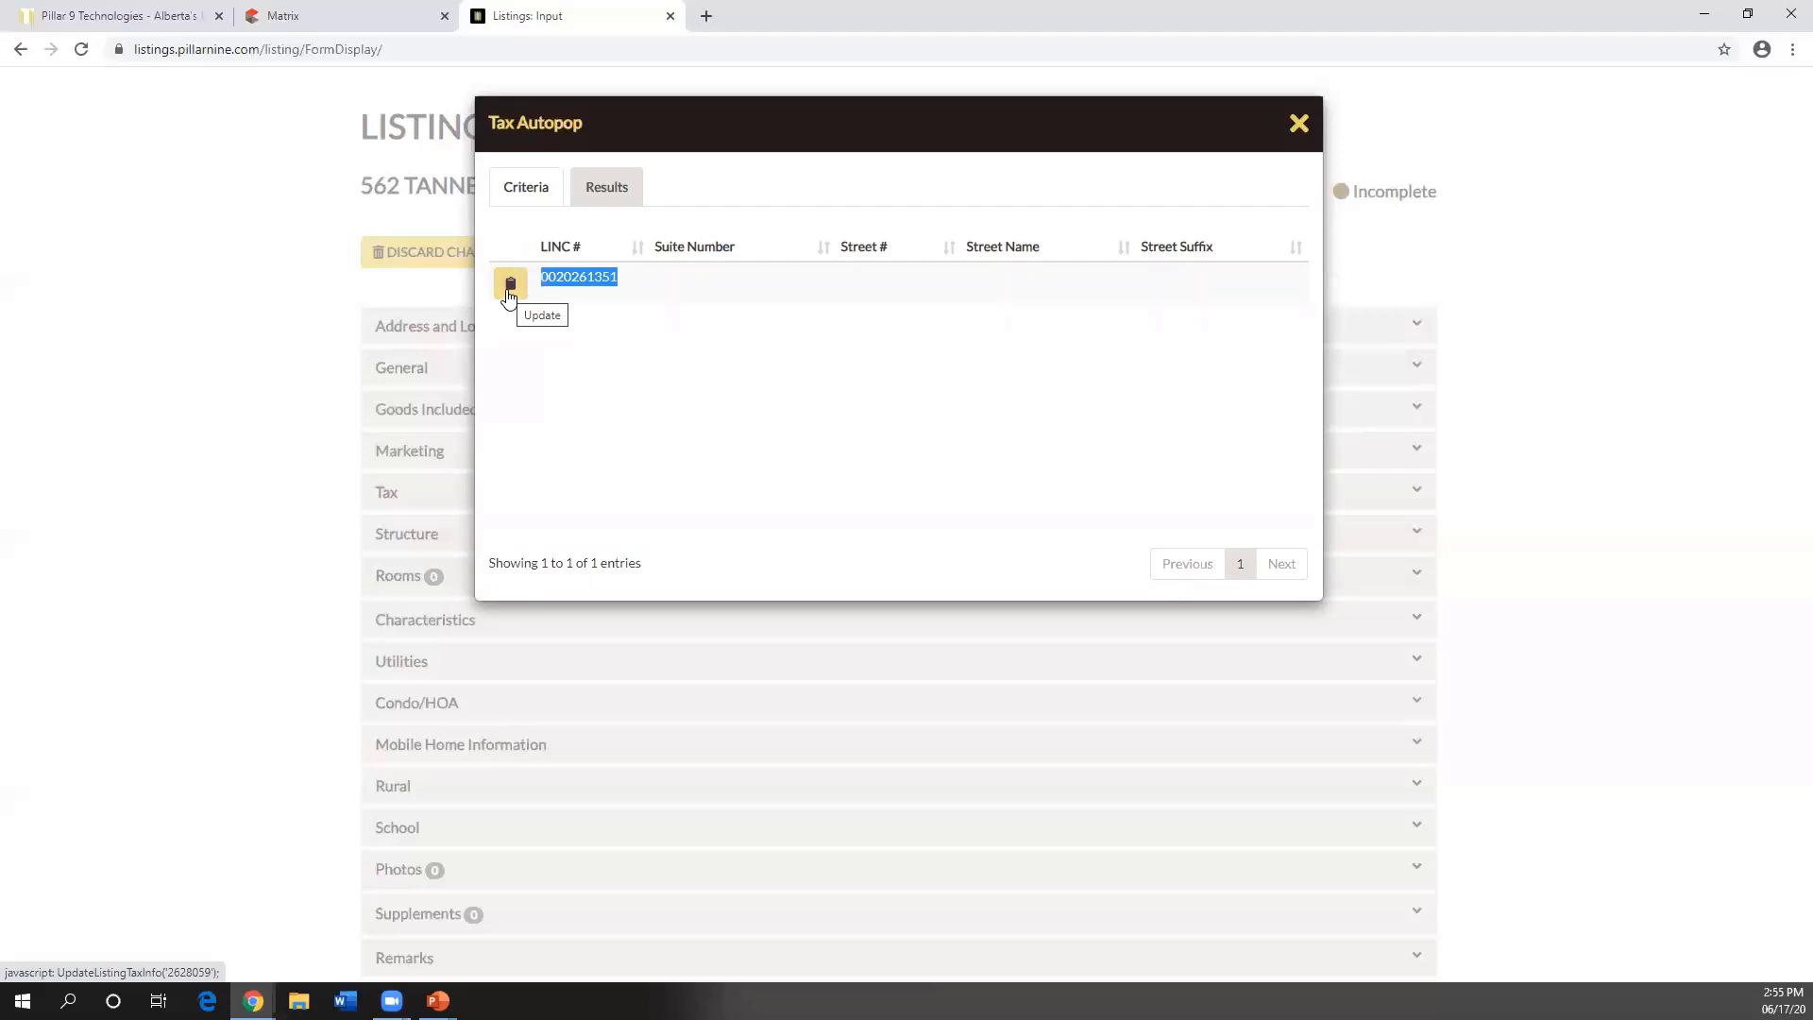
{"action": "left_click", "coordinate": [510, 296]}
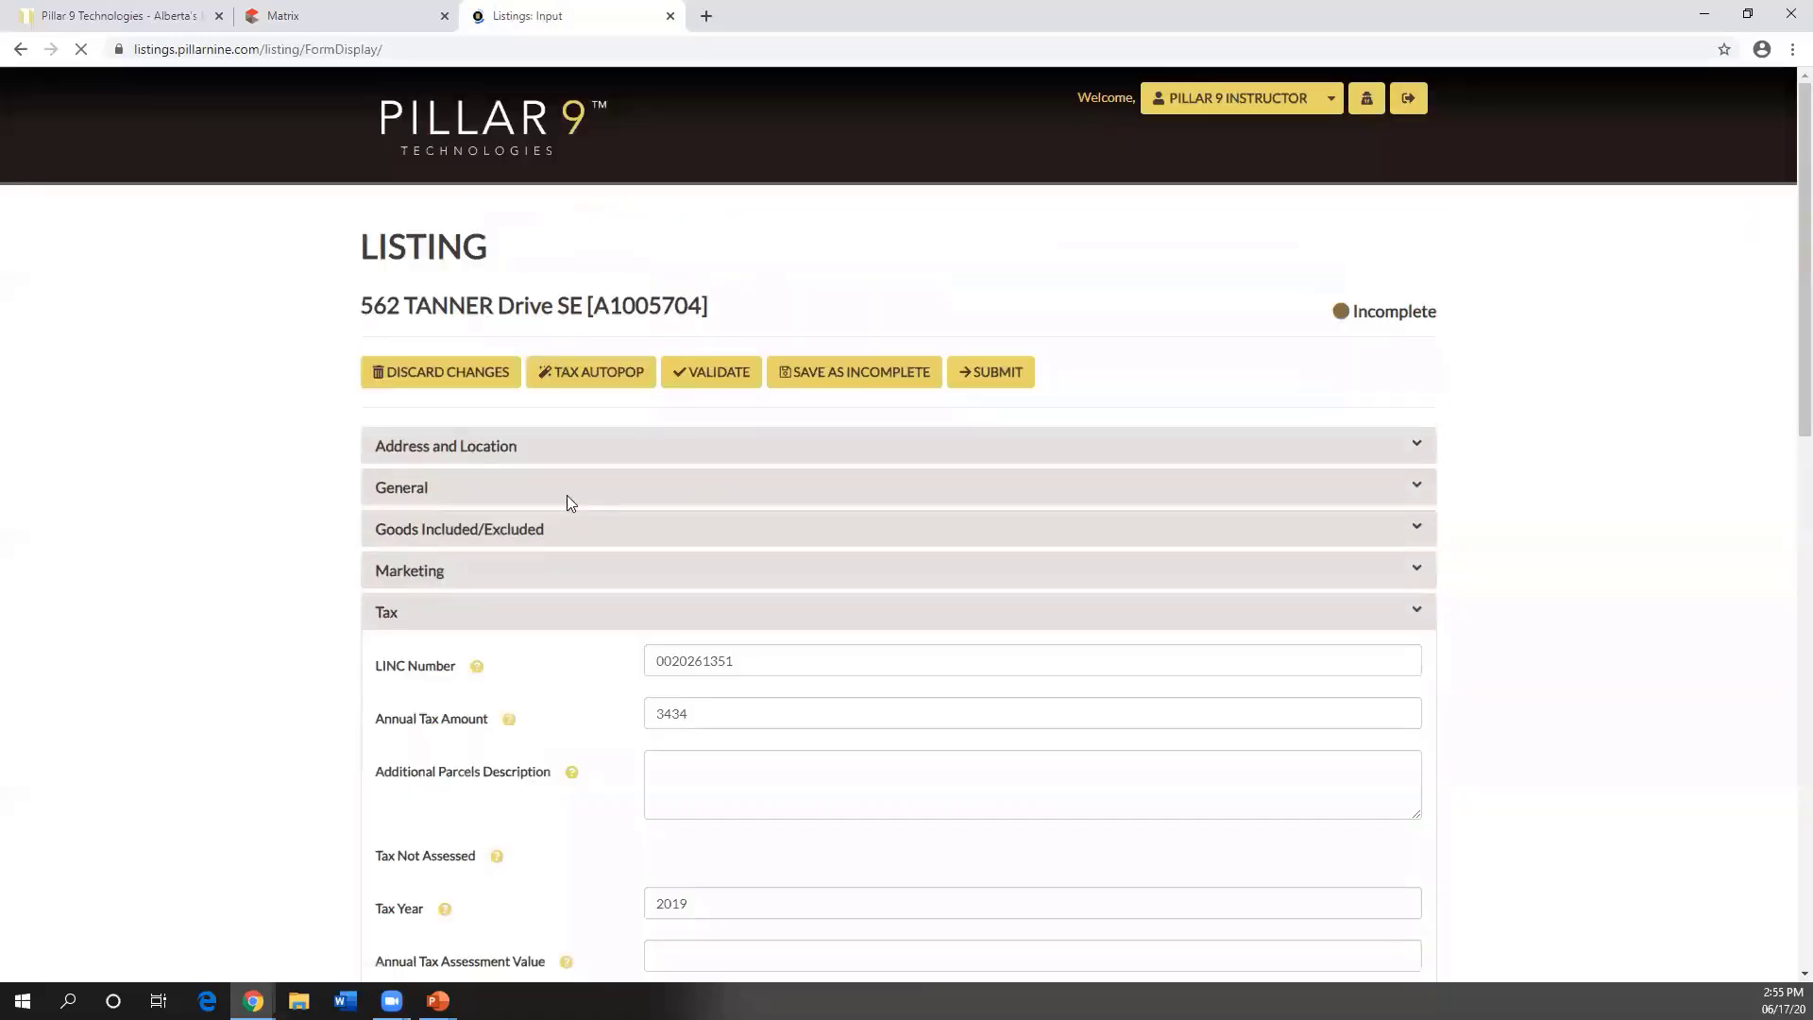
- Expand Address and Location and bring up the Location Plotter map
{"action": "left_click", "coordinate": [457, 449]}
{"action": "scroll", "coordinate": [648, 513], "scroll_direction": "down", "scroll_amount": 9}
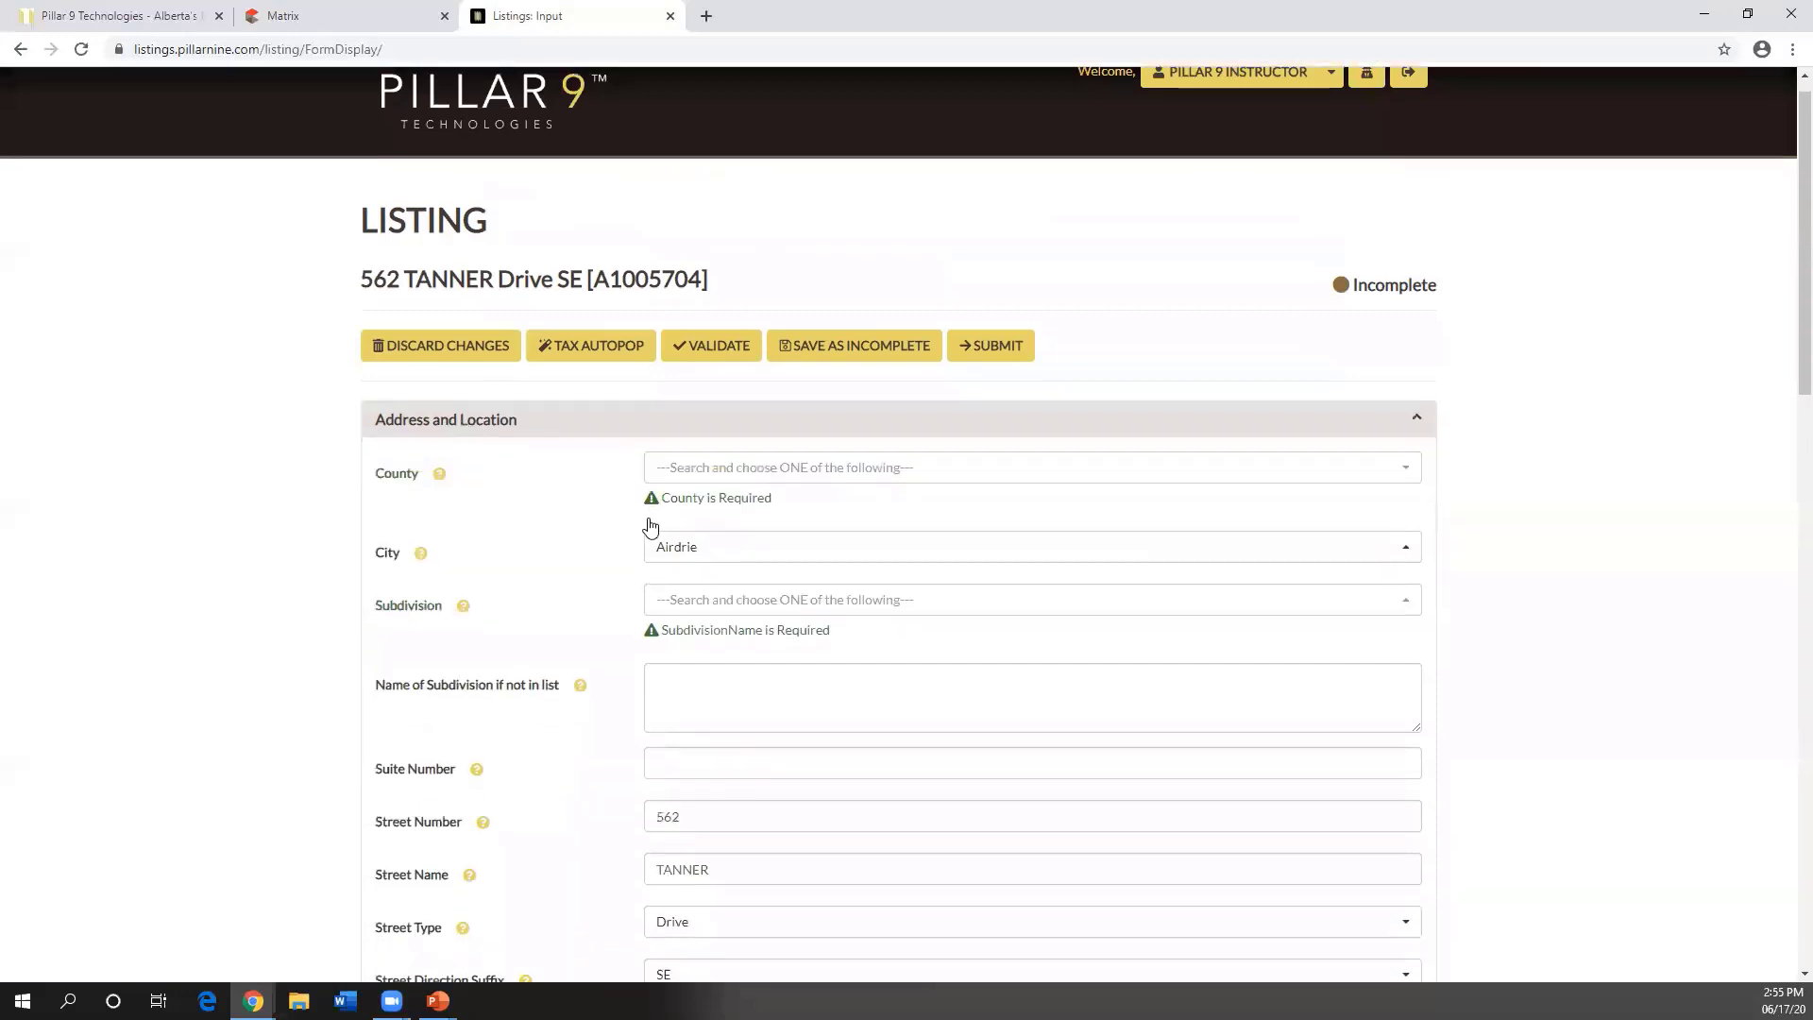
{"action": "scroll", "coordinate": [647, 514], "scroll_direction": "down", "scroll_amount": 1}
{"action": "left_click_drag", "start_coordinate": [380, 512], "coordinate": [463, 519]}
{"action": "left_click", "coordinate": [510, 526]}
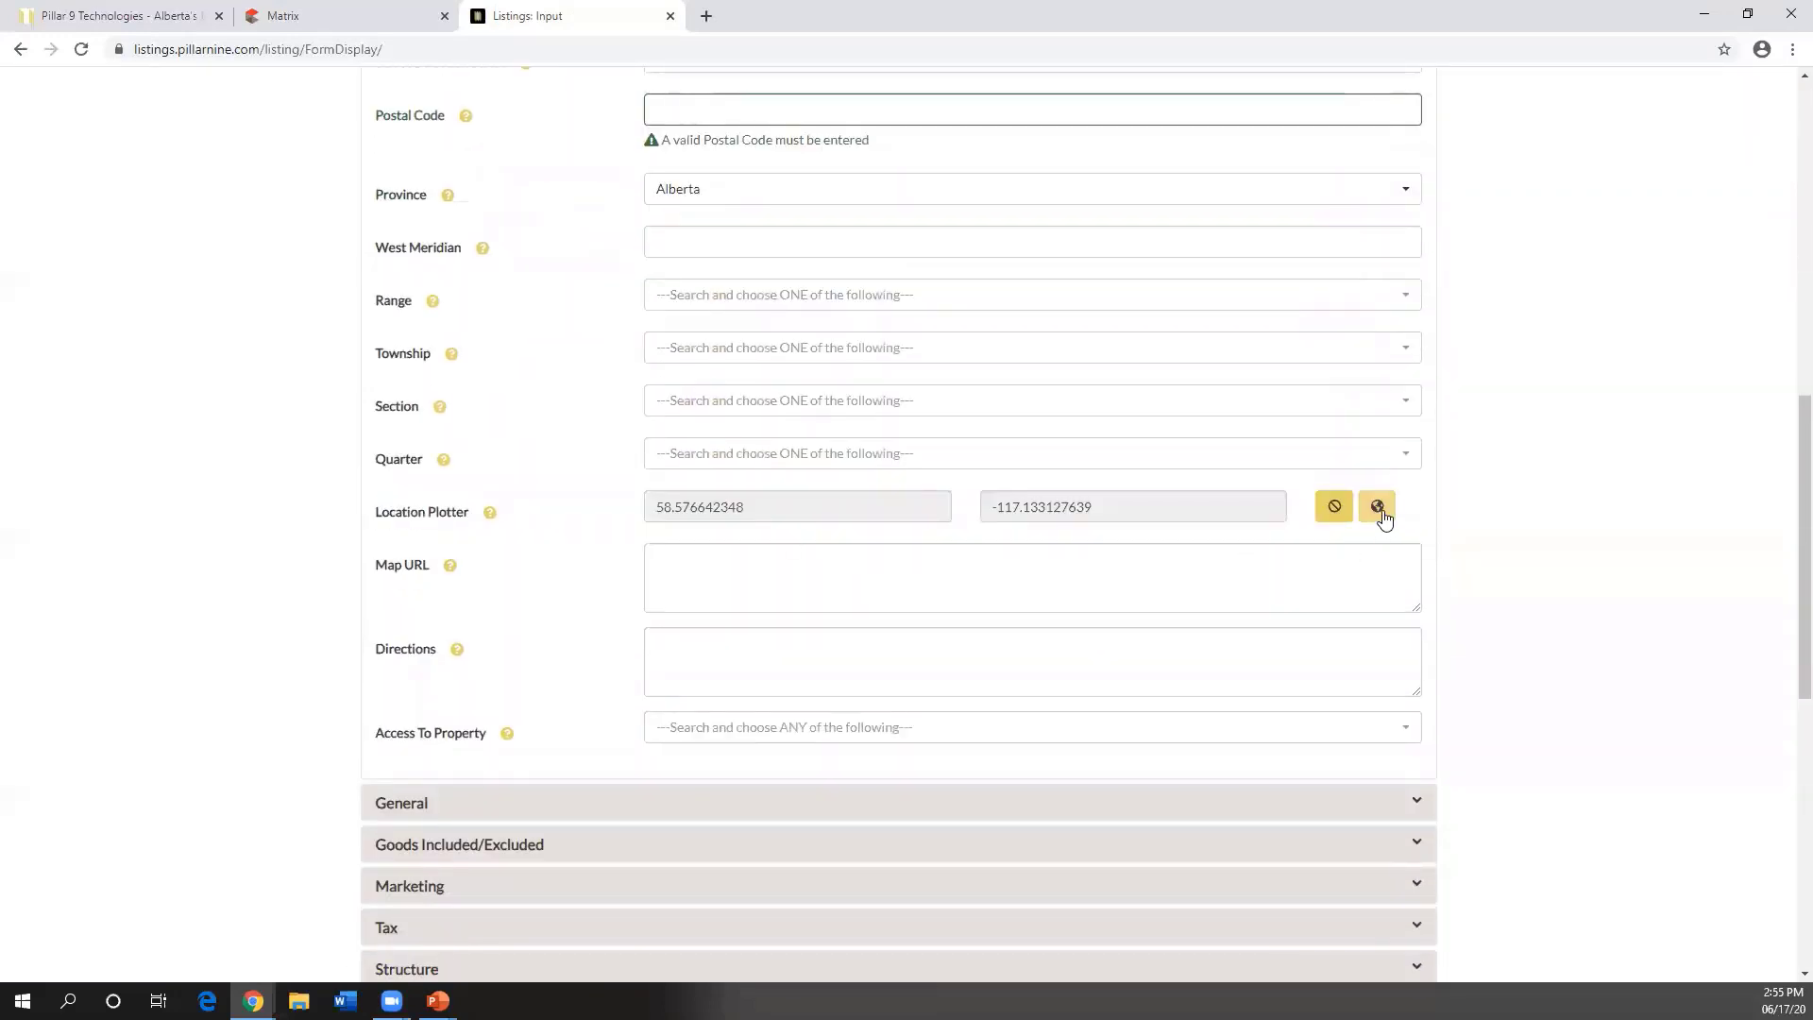
{"action": "left_click", "coordinate": [1377, 506]}
{"action": "scroll", "coordinate": [988, 485], "scroll_direction": "up", "scroll_amount": 2}
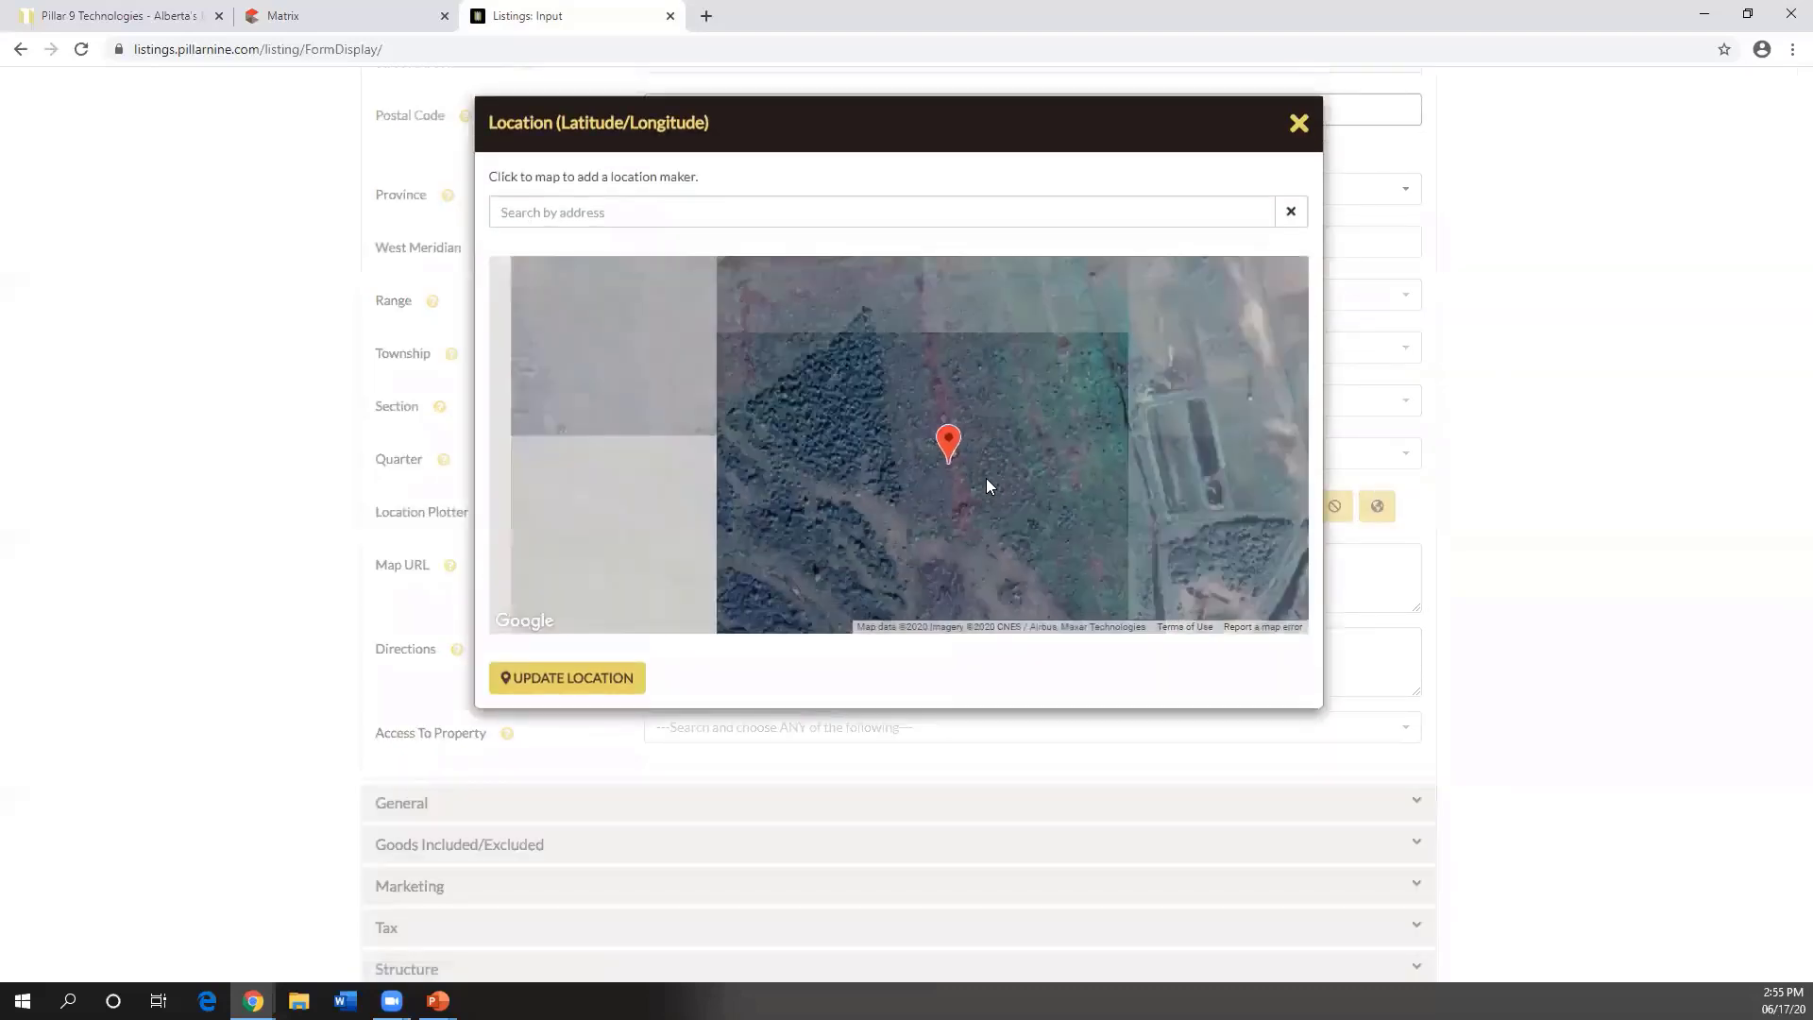
{"action": "scroll", "coordinate": [988, 484], "scroll_direction": "down", "scroll_amount": 5}
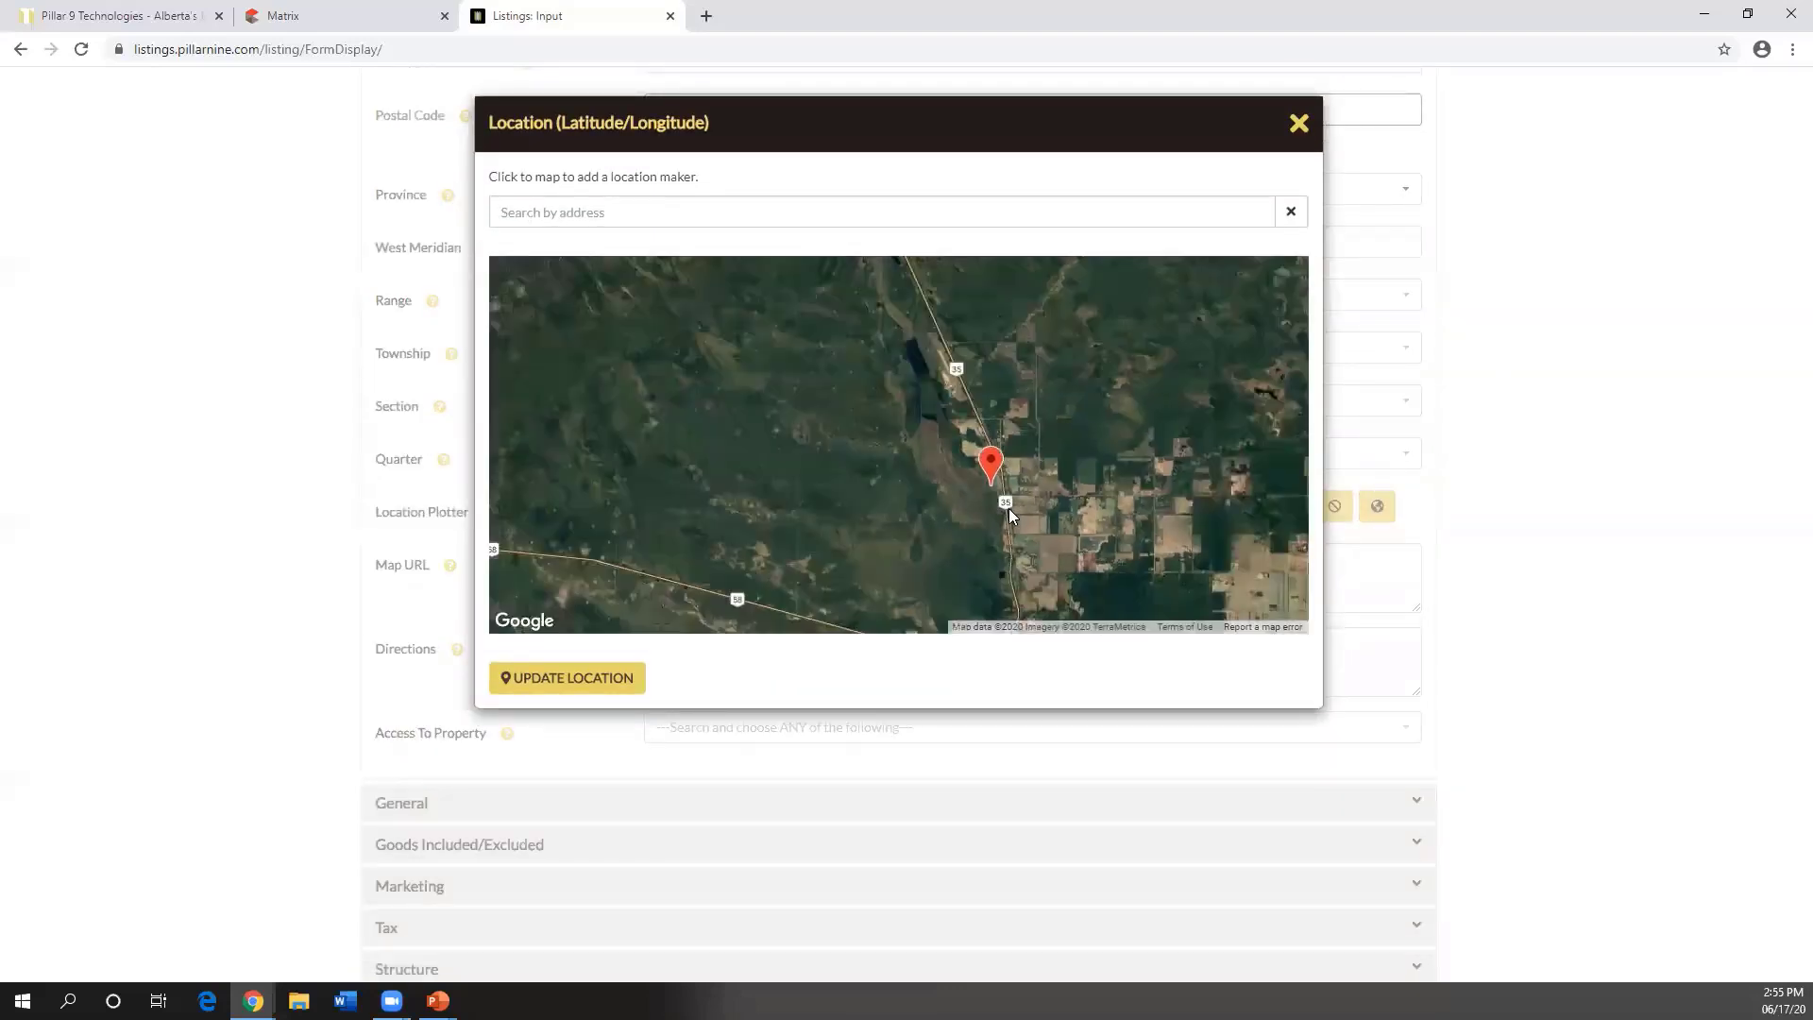
- Pin the marker in the field by the highway, saving coordinates 58.577459, -117.124416
{"action": "left_click_drag", "start_coordinate": [999, 523], "coordinate": [893, 457]}
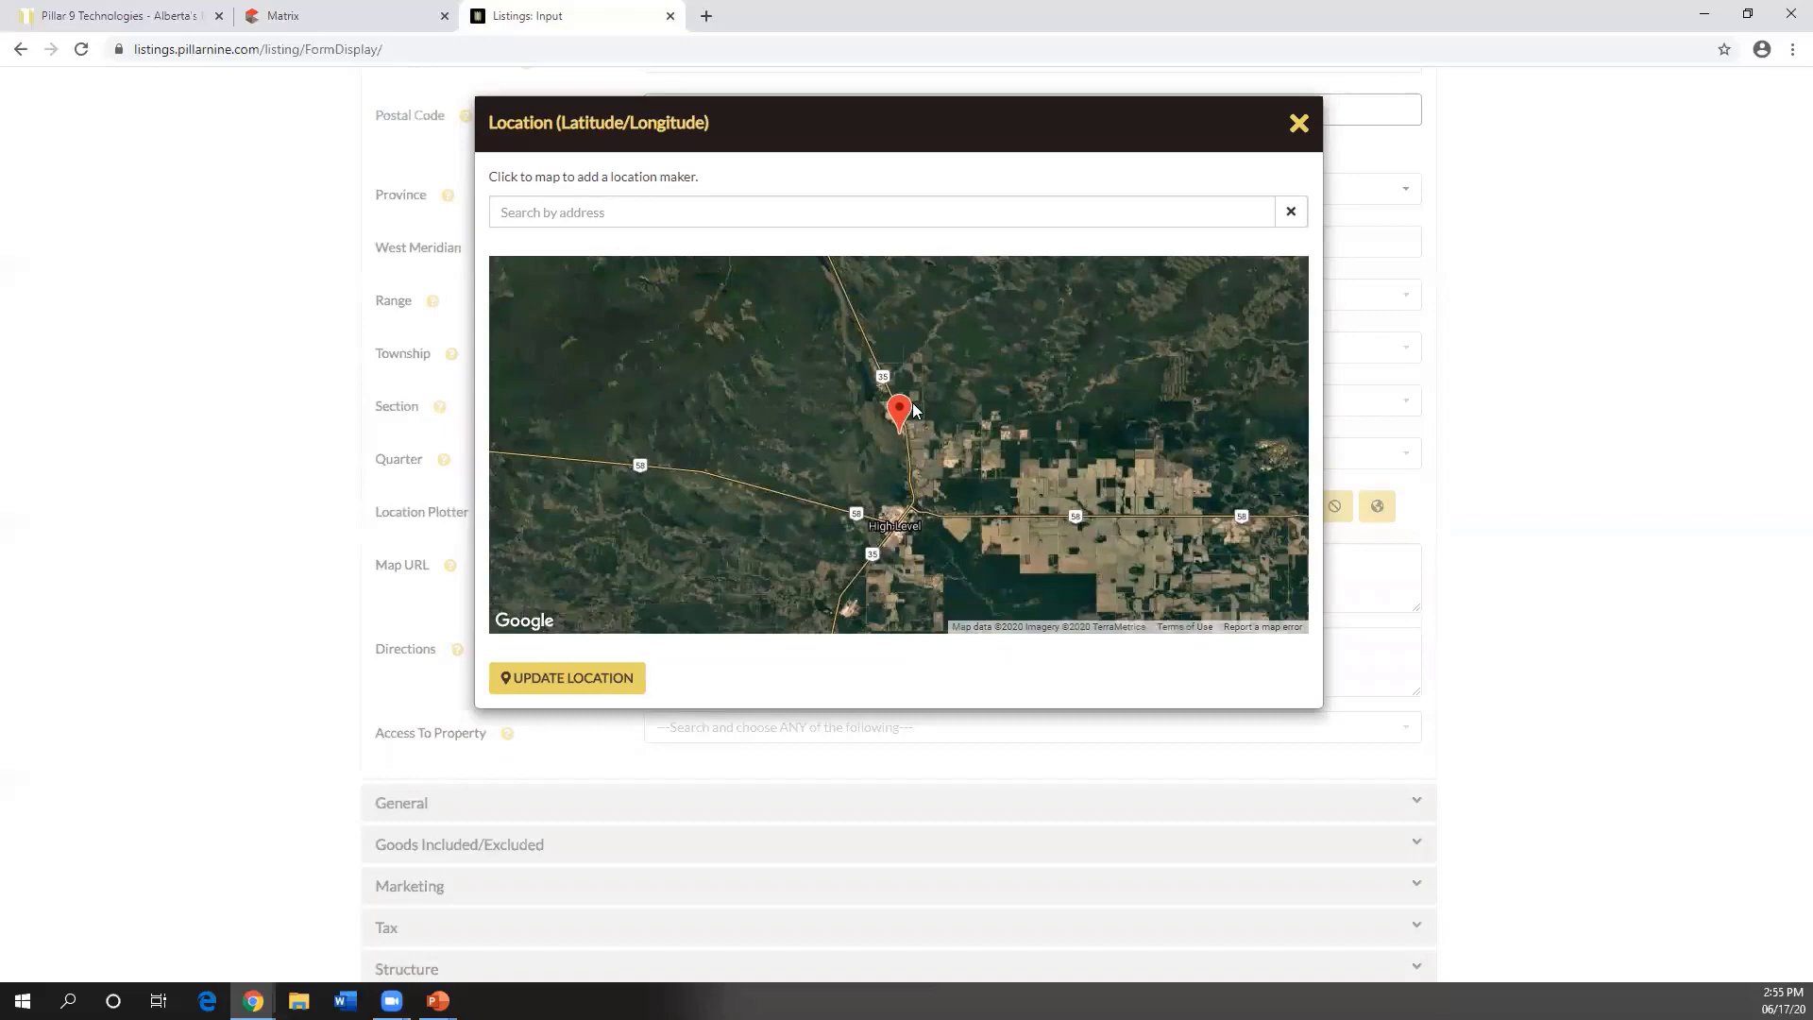
{"action": "scroll", "coordinate": [908, 415], "scroll_direction": "up", "scroll_amount": 5}
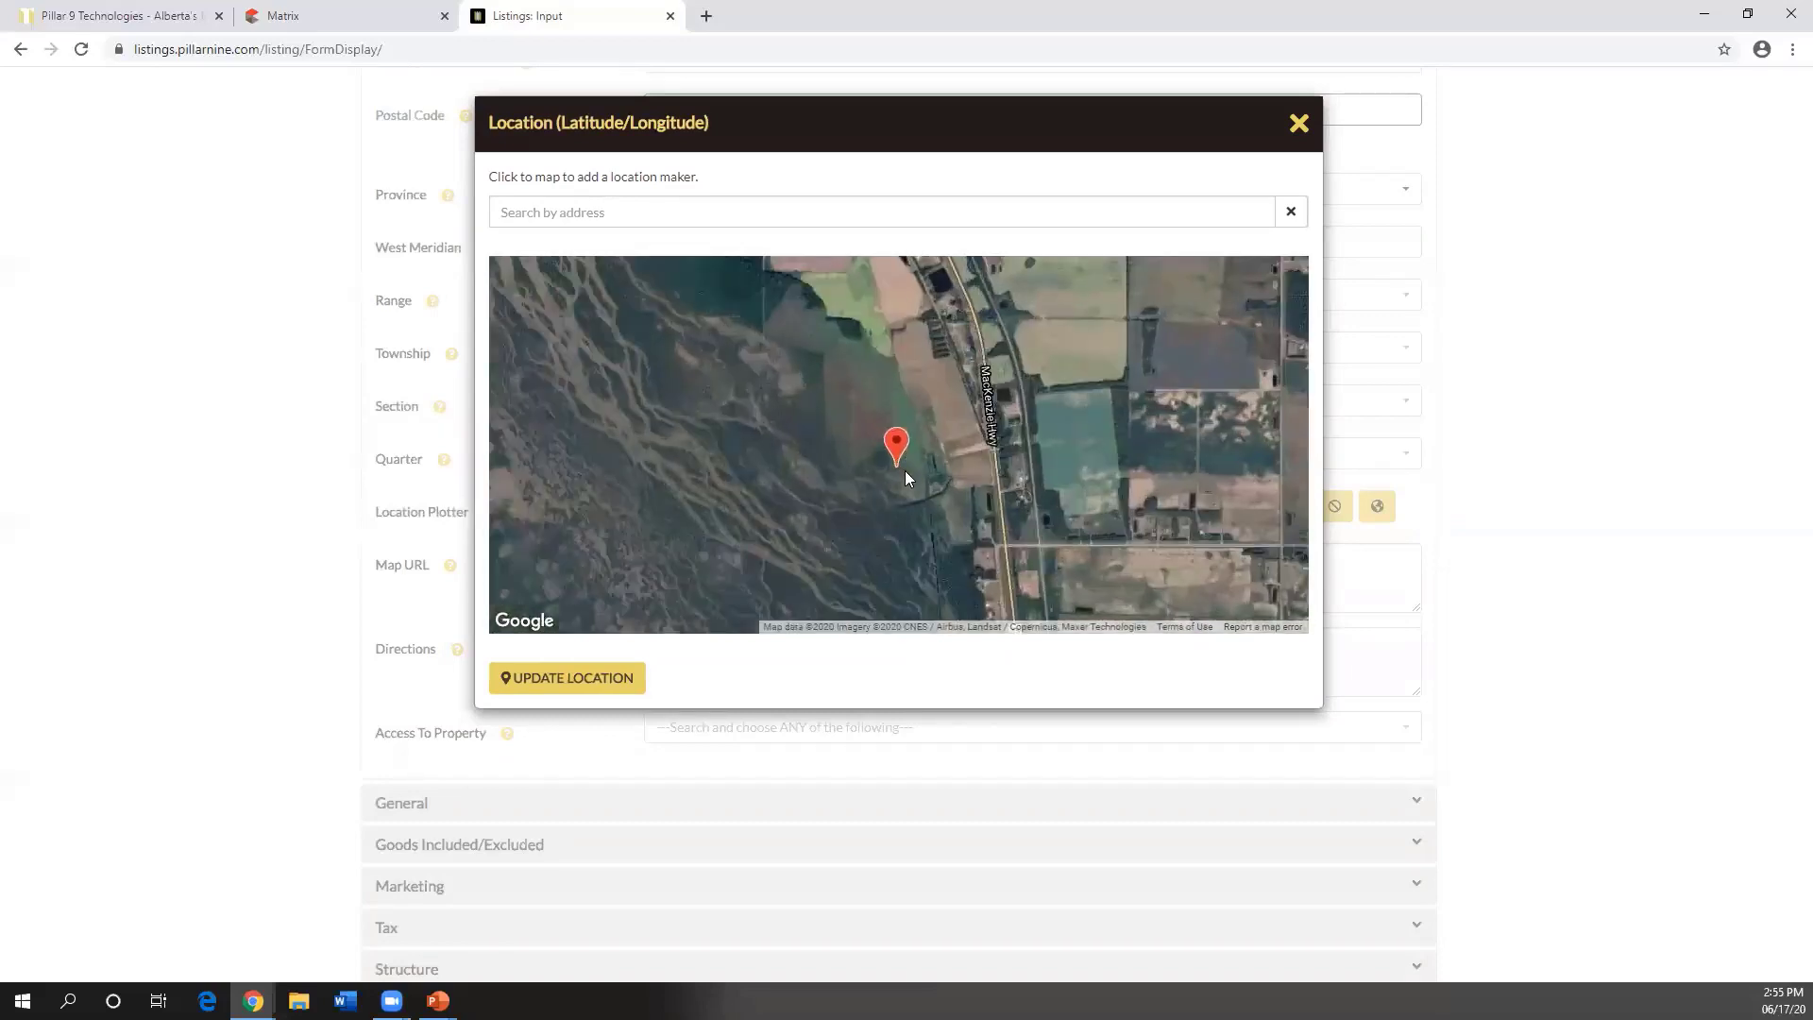
{"action": "scroll", "coordinate": [904, 472], "scroll_direction": "up", "scroll_amount": 2}
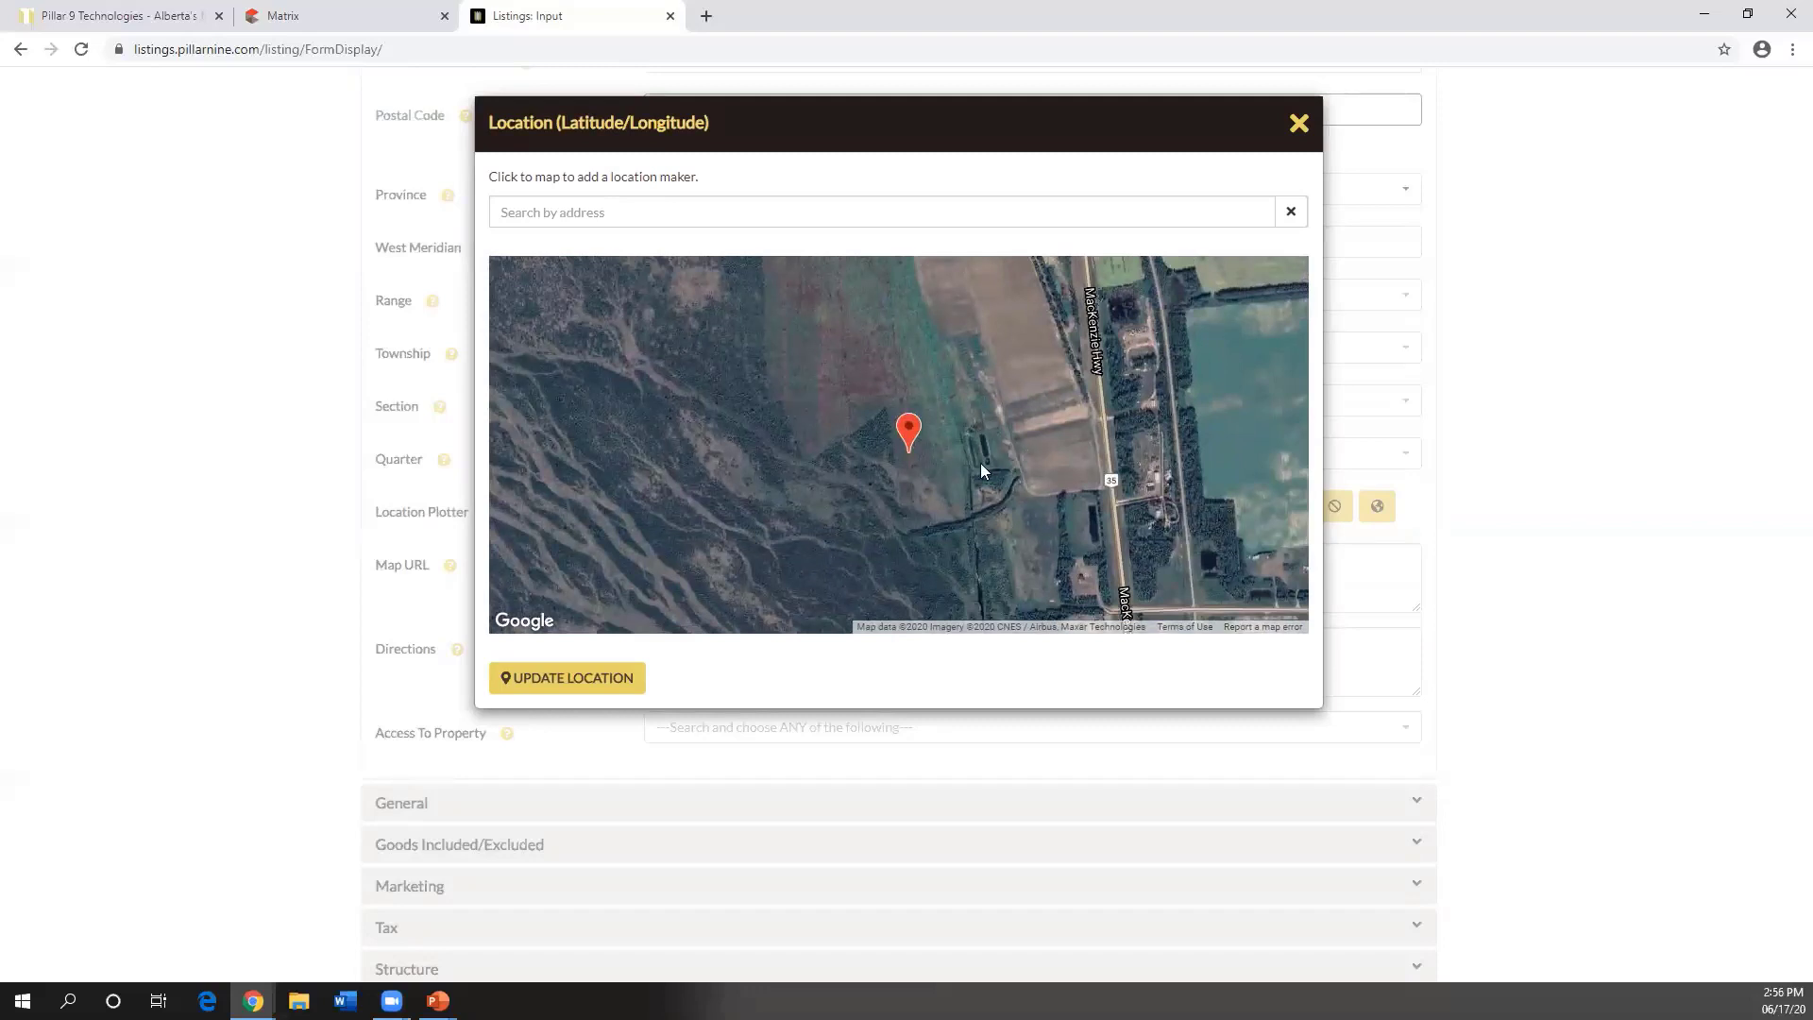
{"action": "scroll", "coordinate": [990, 459], "scroll_direction": "up", "scroll_amount": 1}
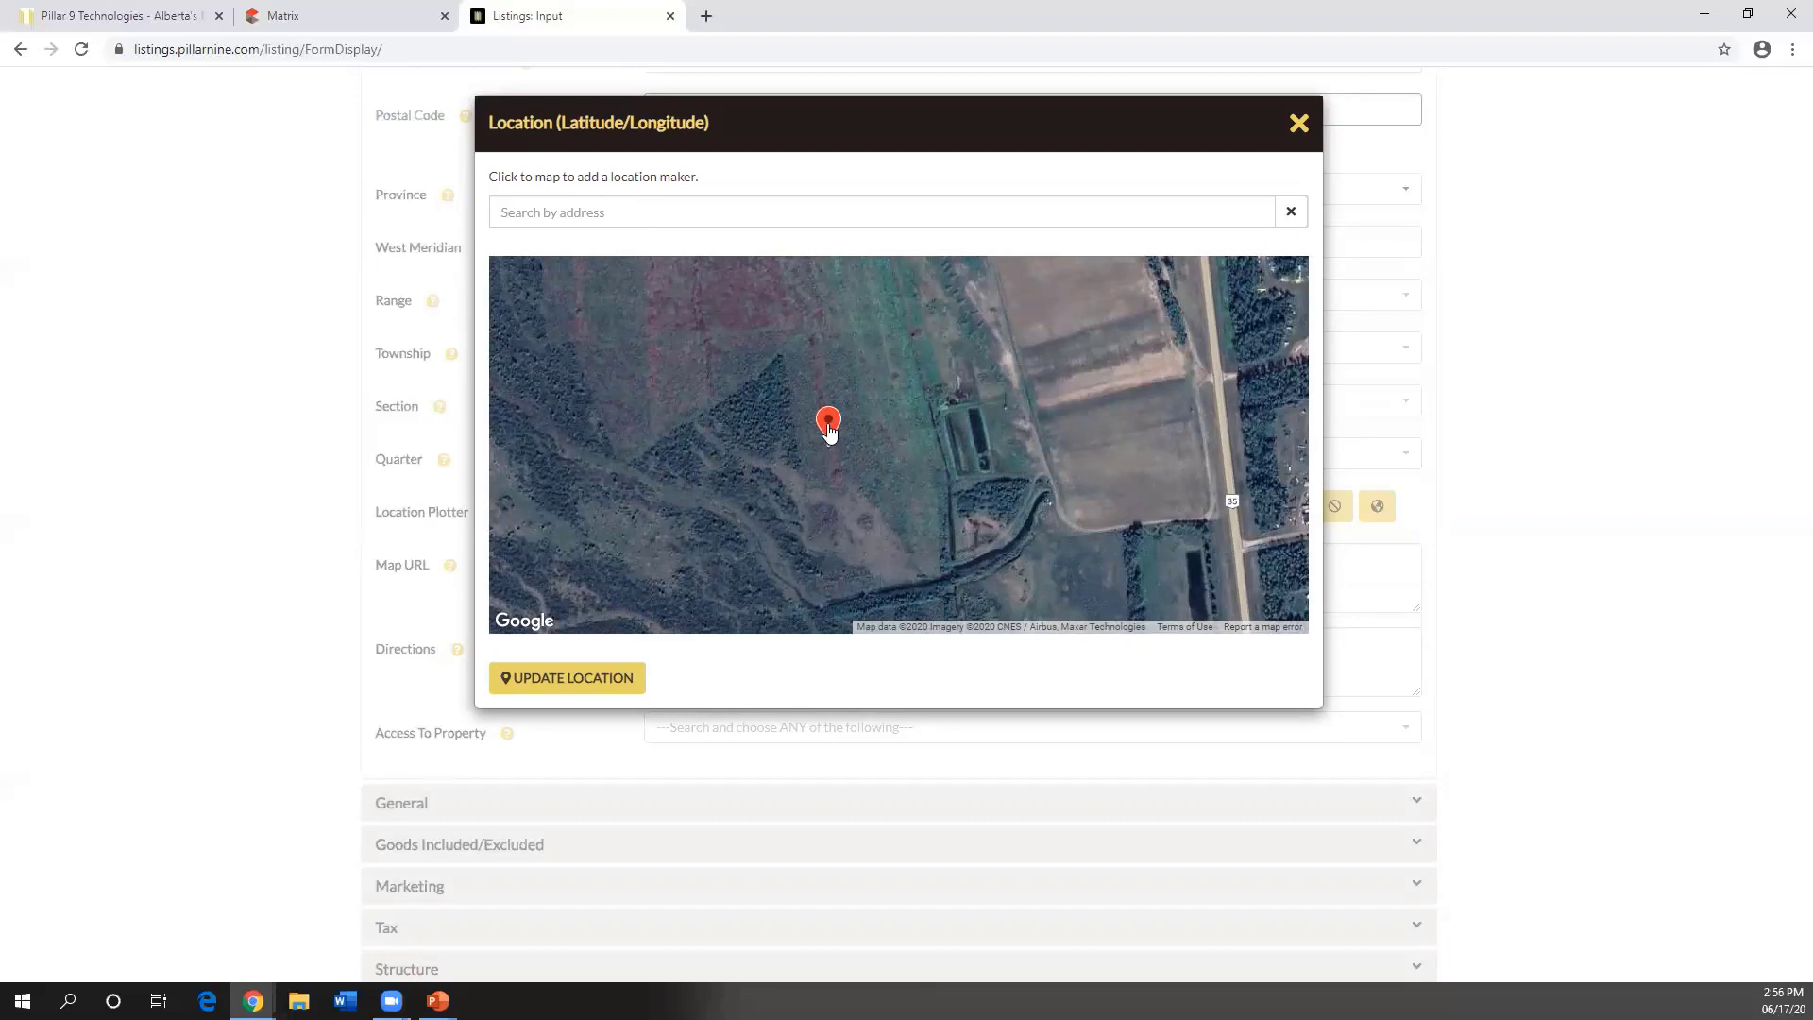
{"action": "left_click_drag", "start_coordinate": [828, 431], "coordinate": [1209, 355]}
{"action": "mouse_move", "coordinate": [1219, 359]}
{"action": "left_mouse_down"}
{"action": "mouse_move", "coordinate": [845, 406]}
{"action": "mouse_move", "coordinate": [1194, 344]}
{"action": "mouse_move", "coordinate": [1218, 361]}
{"action": "left_mouse_up"}
{"action": "mouse_move", "coordinate": [1190, 434]}
{"action": "left_mouse_down"}
{"action": "mouse_move", "coordinate": [737, 453]}
{"action": "mouse_move", "coordinate": [698, 376]}
{"action": "left_mouse_up"}
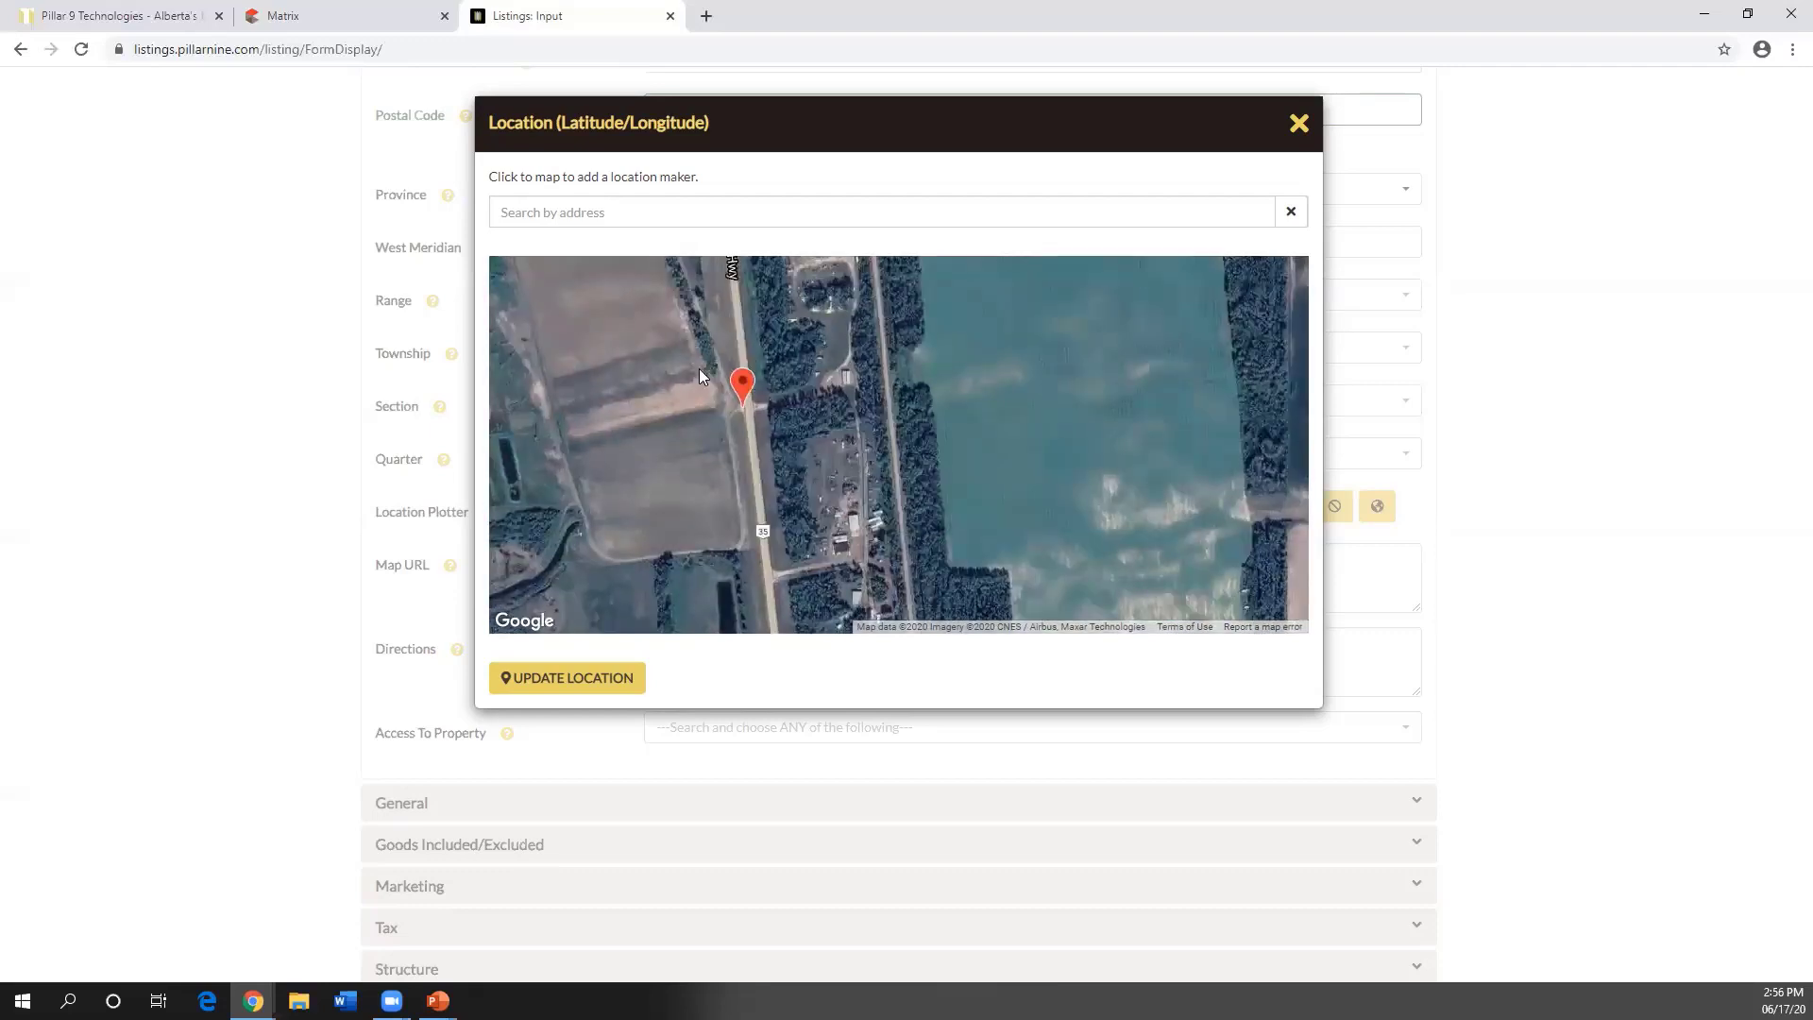
{"action": "left_click", "coordinate": [591, 684]}
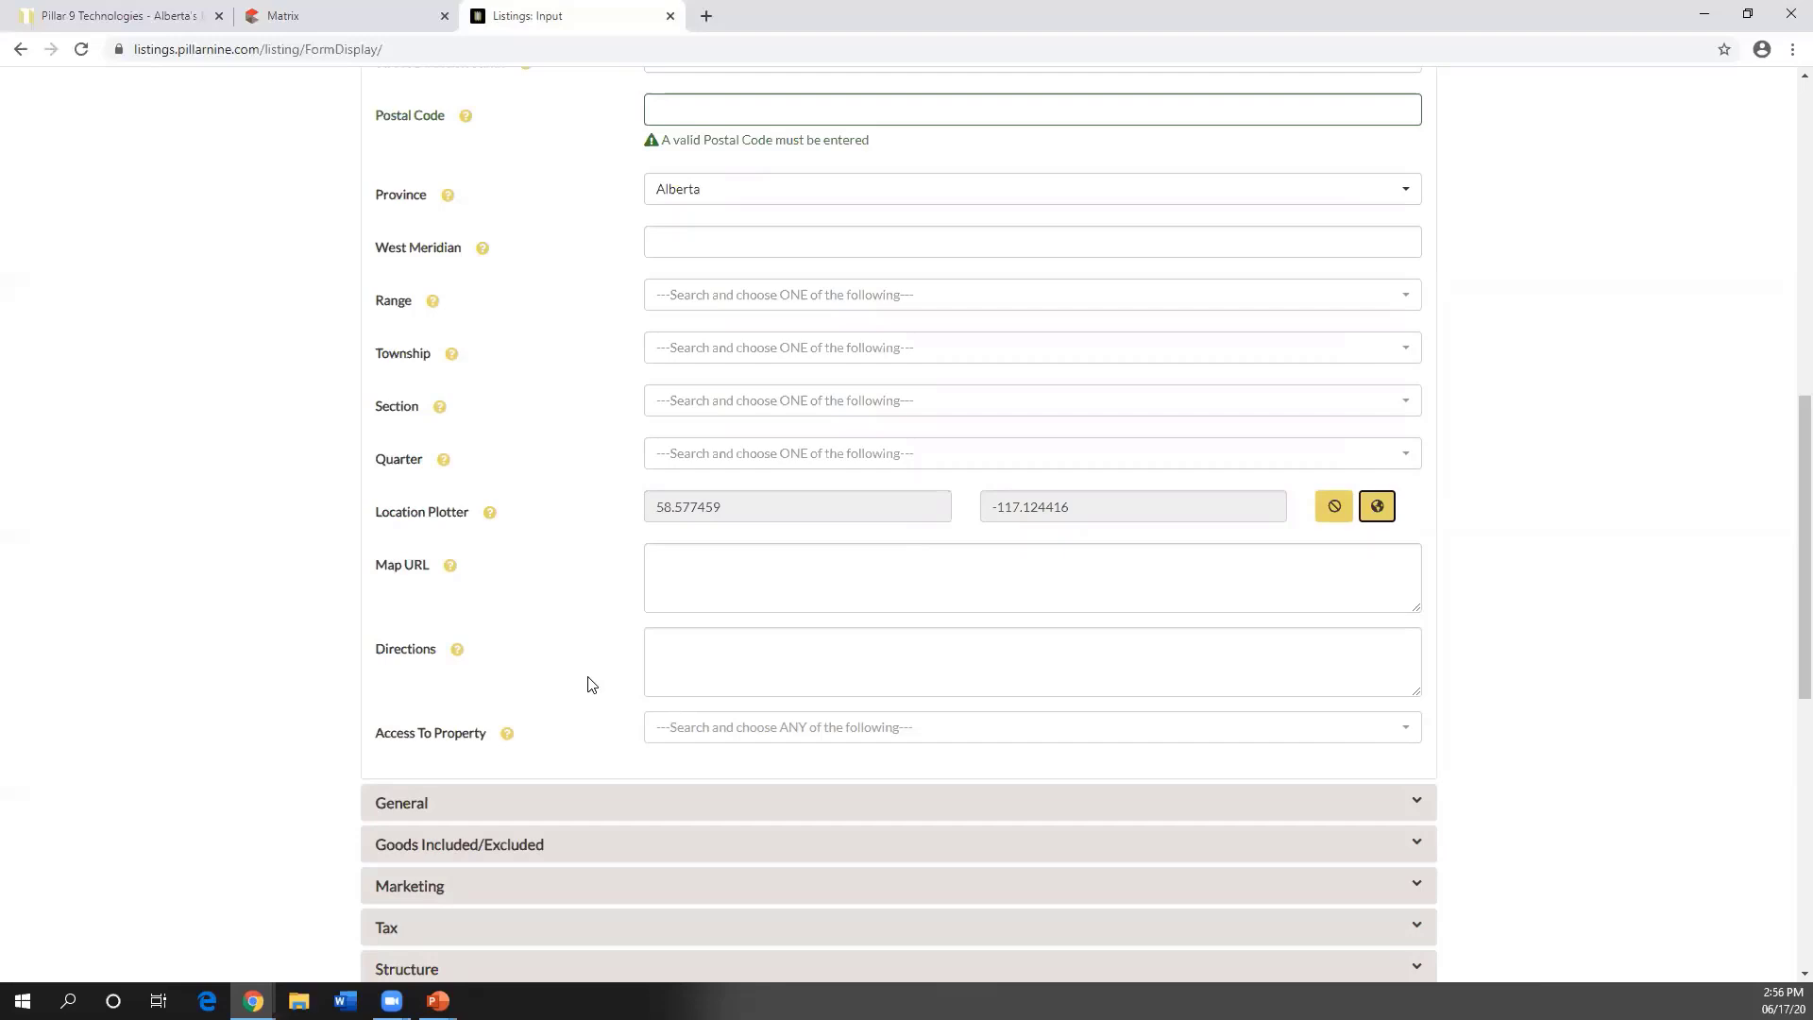
{"action": "scroll", "coordinate": [588, 684], "scroll_direction": "up", "scroll_amount": 10}
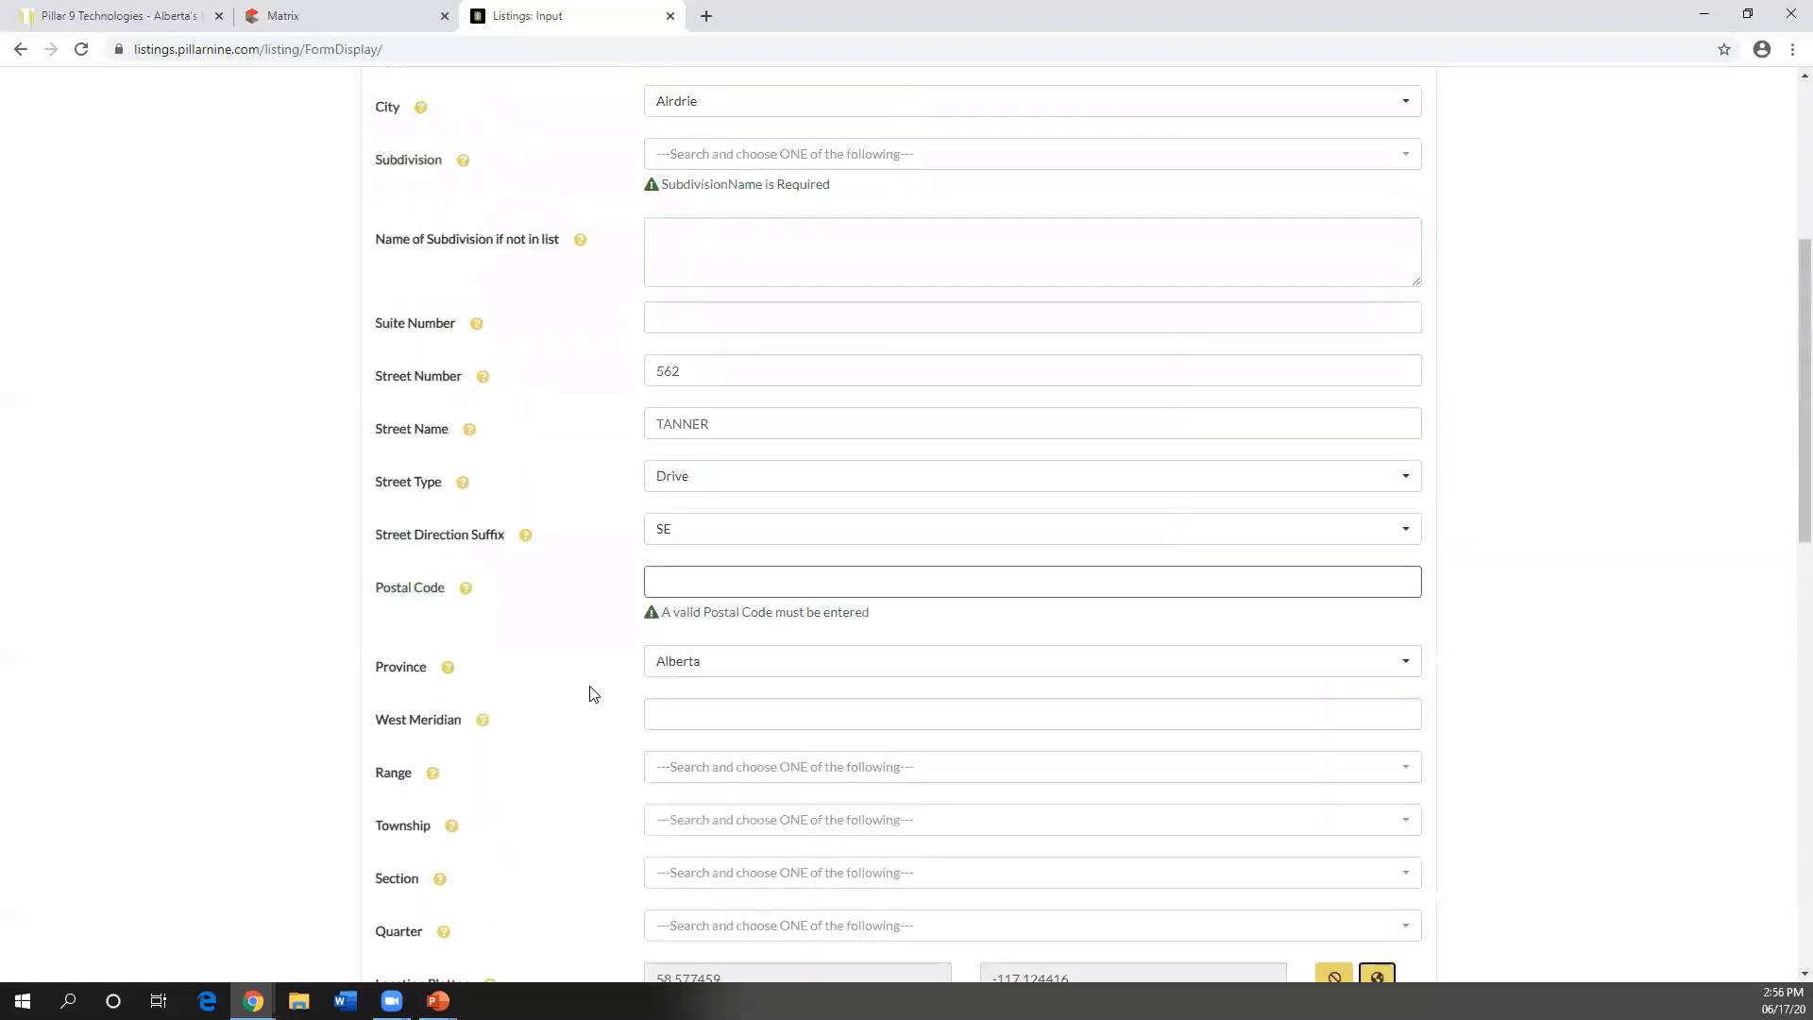
{"action": "left_click", "coordinate": [578, 373]}
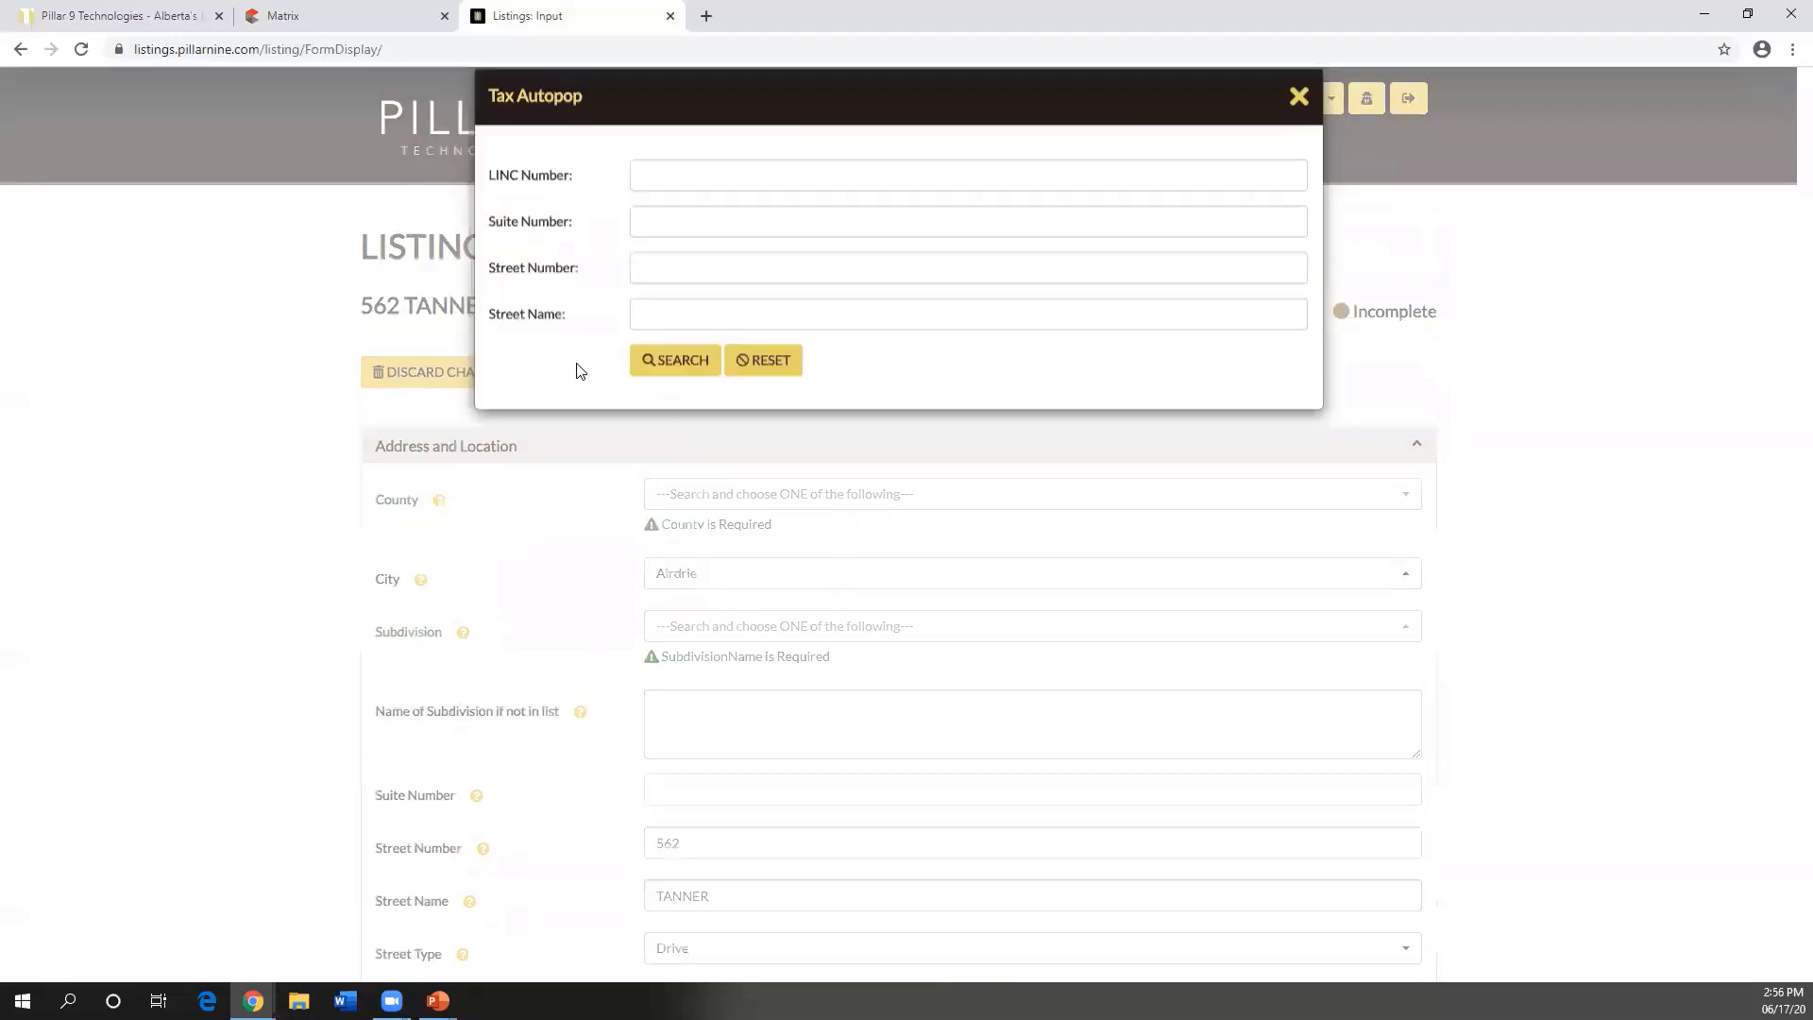
{"action": "left_click", "coordinate": [657, 206]}
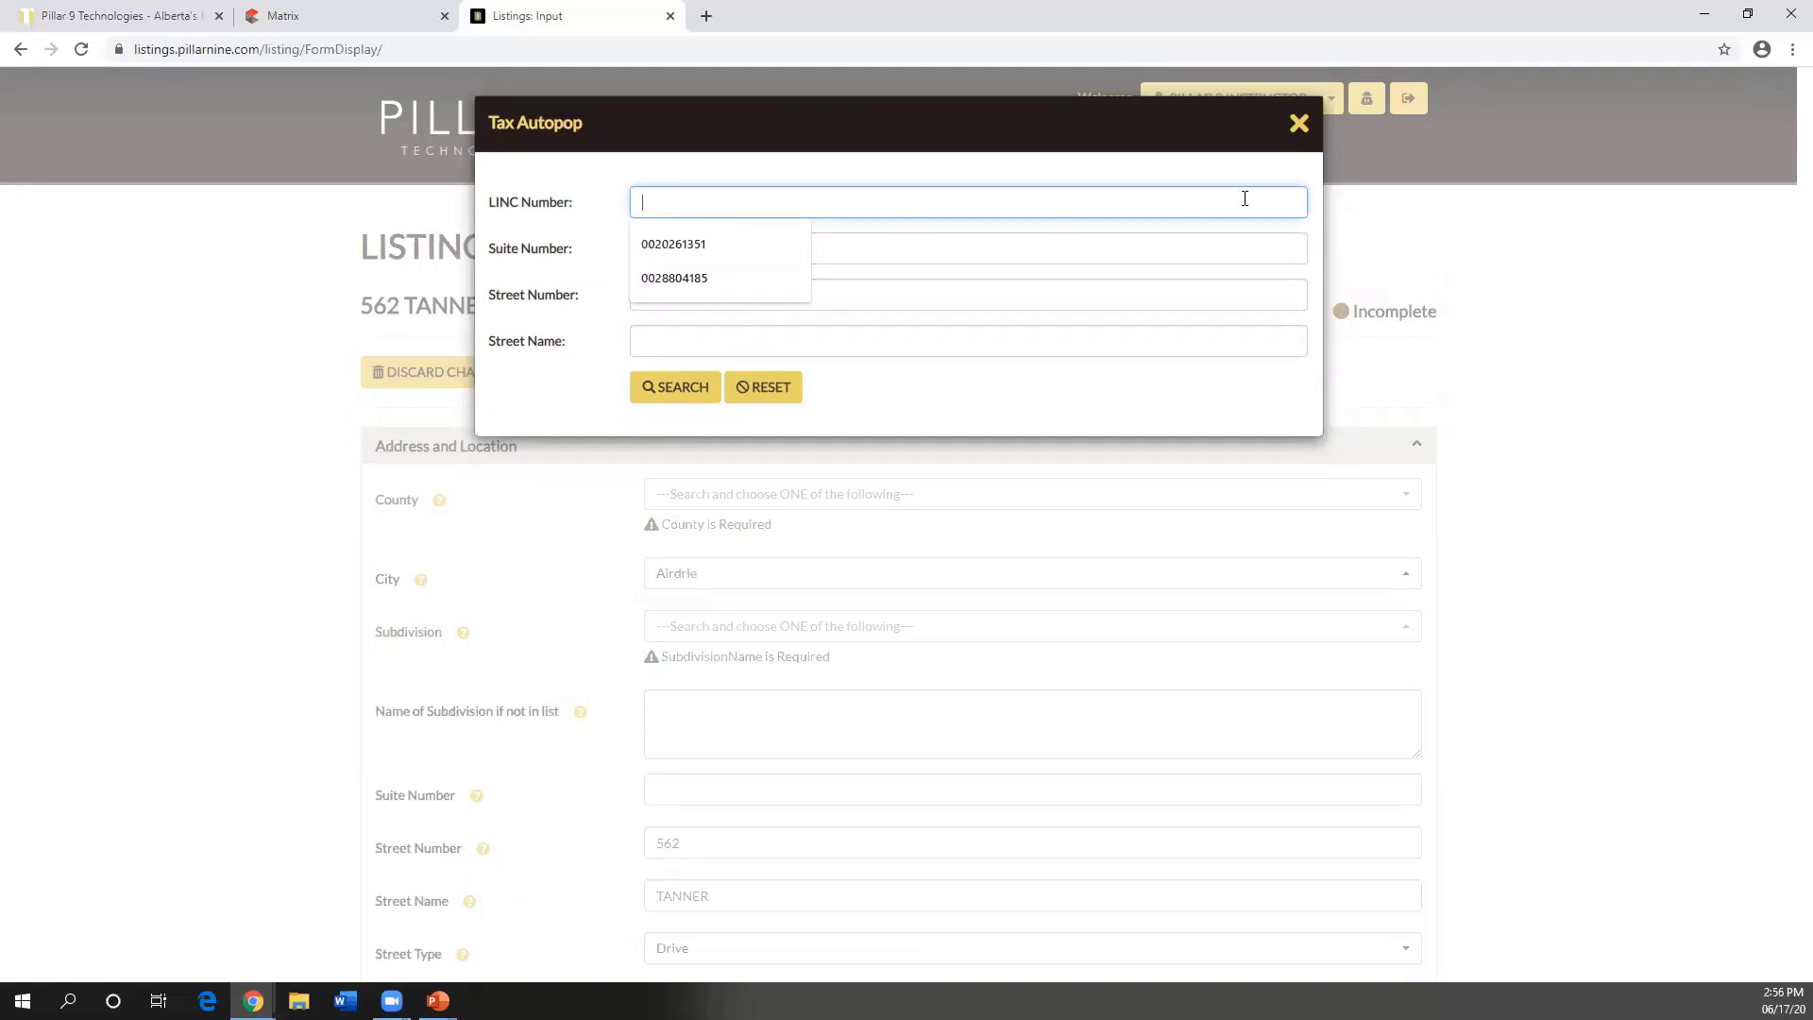
{"action": "left_click", "coordinate": [1297, 124]}
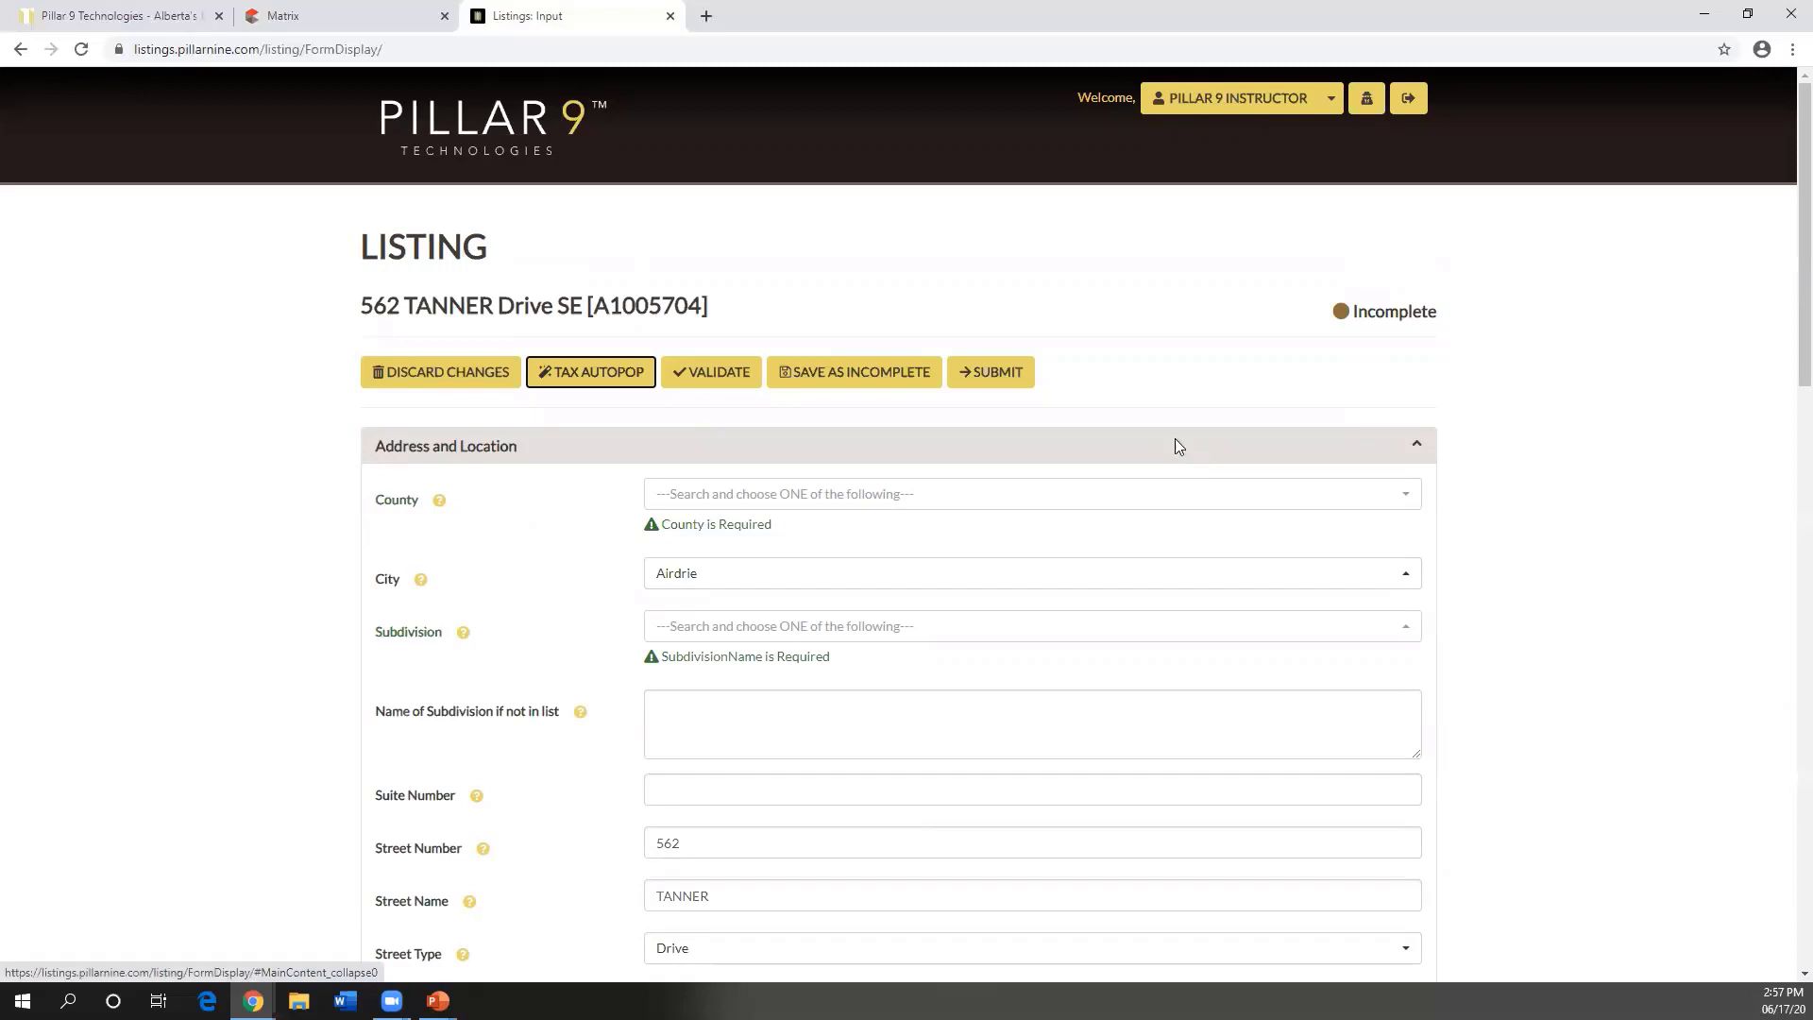
- Set County to Rocky View County, replacing an accidental Calgary choice
{"action": "left_click", "coordinate": [460, 450]}
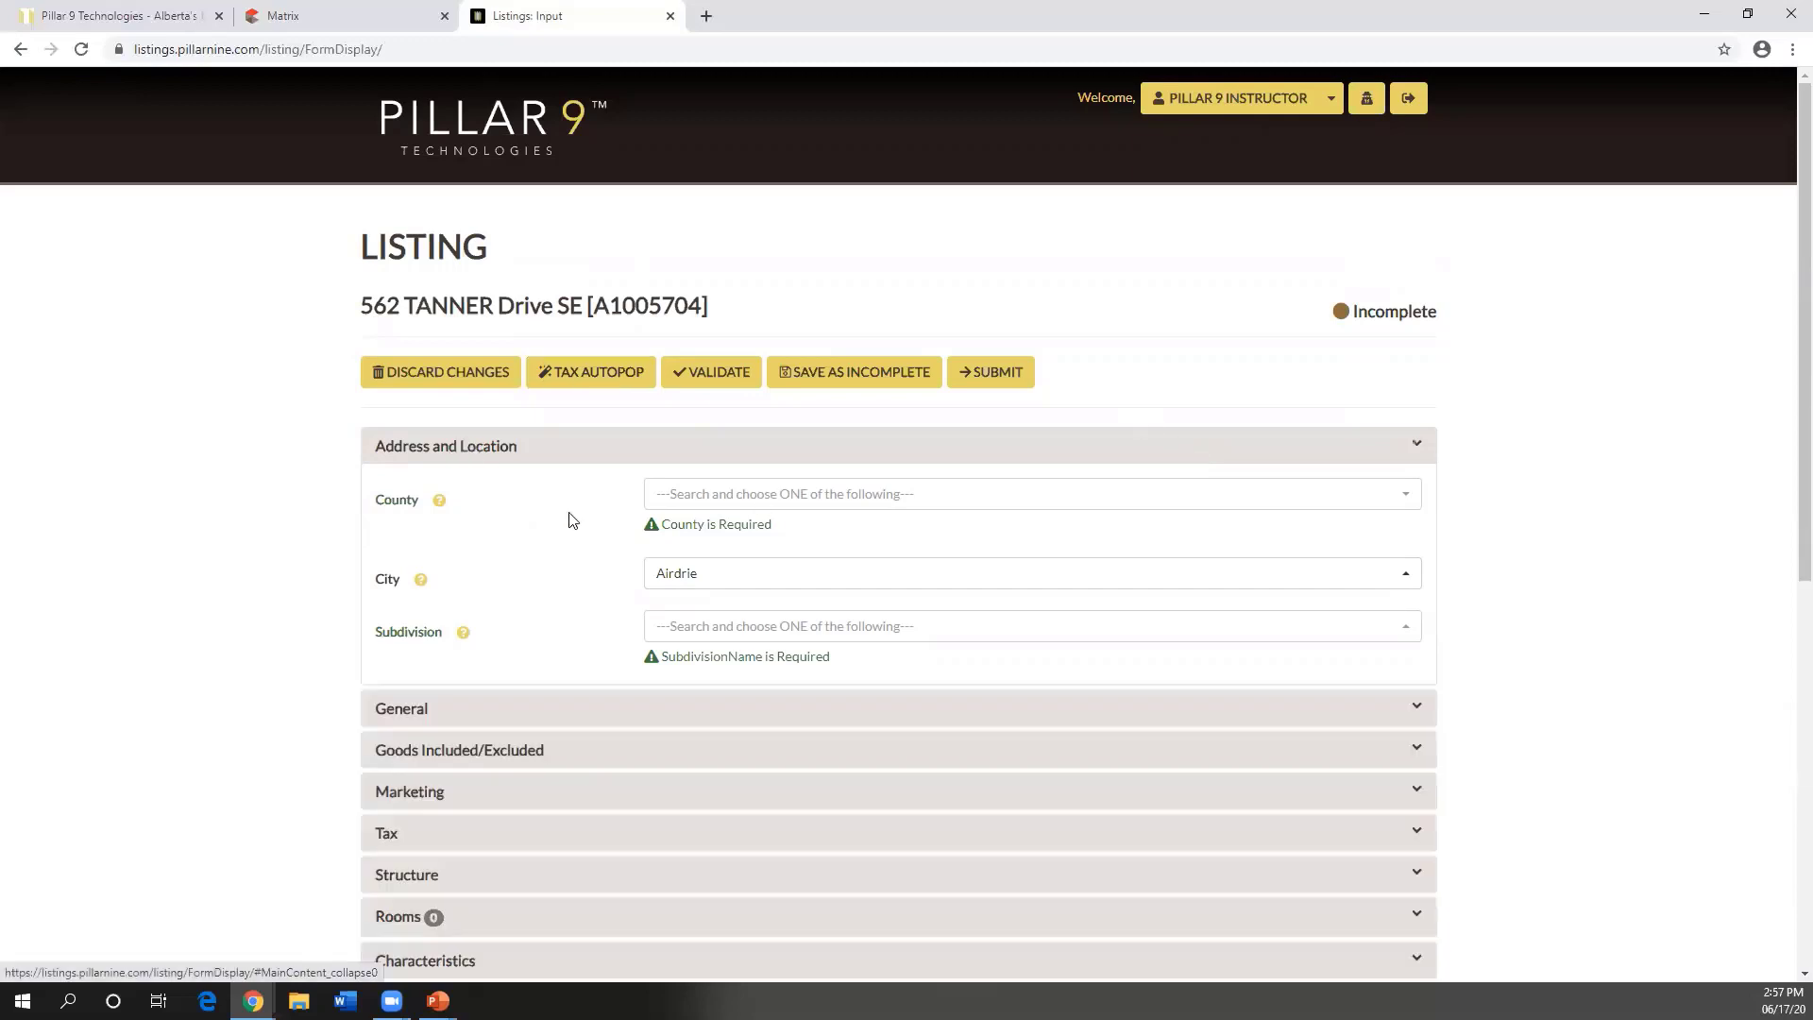
{"action": "left_click", "coordinate": [477, 451]}
{"action": "scroll", "coordinate": [567, 502], "scroll_direction": "down", "scroll_amount": 1}
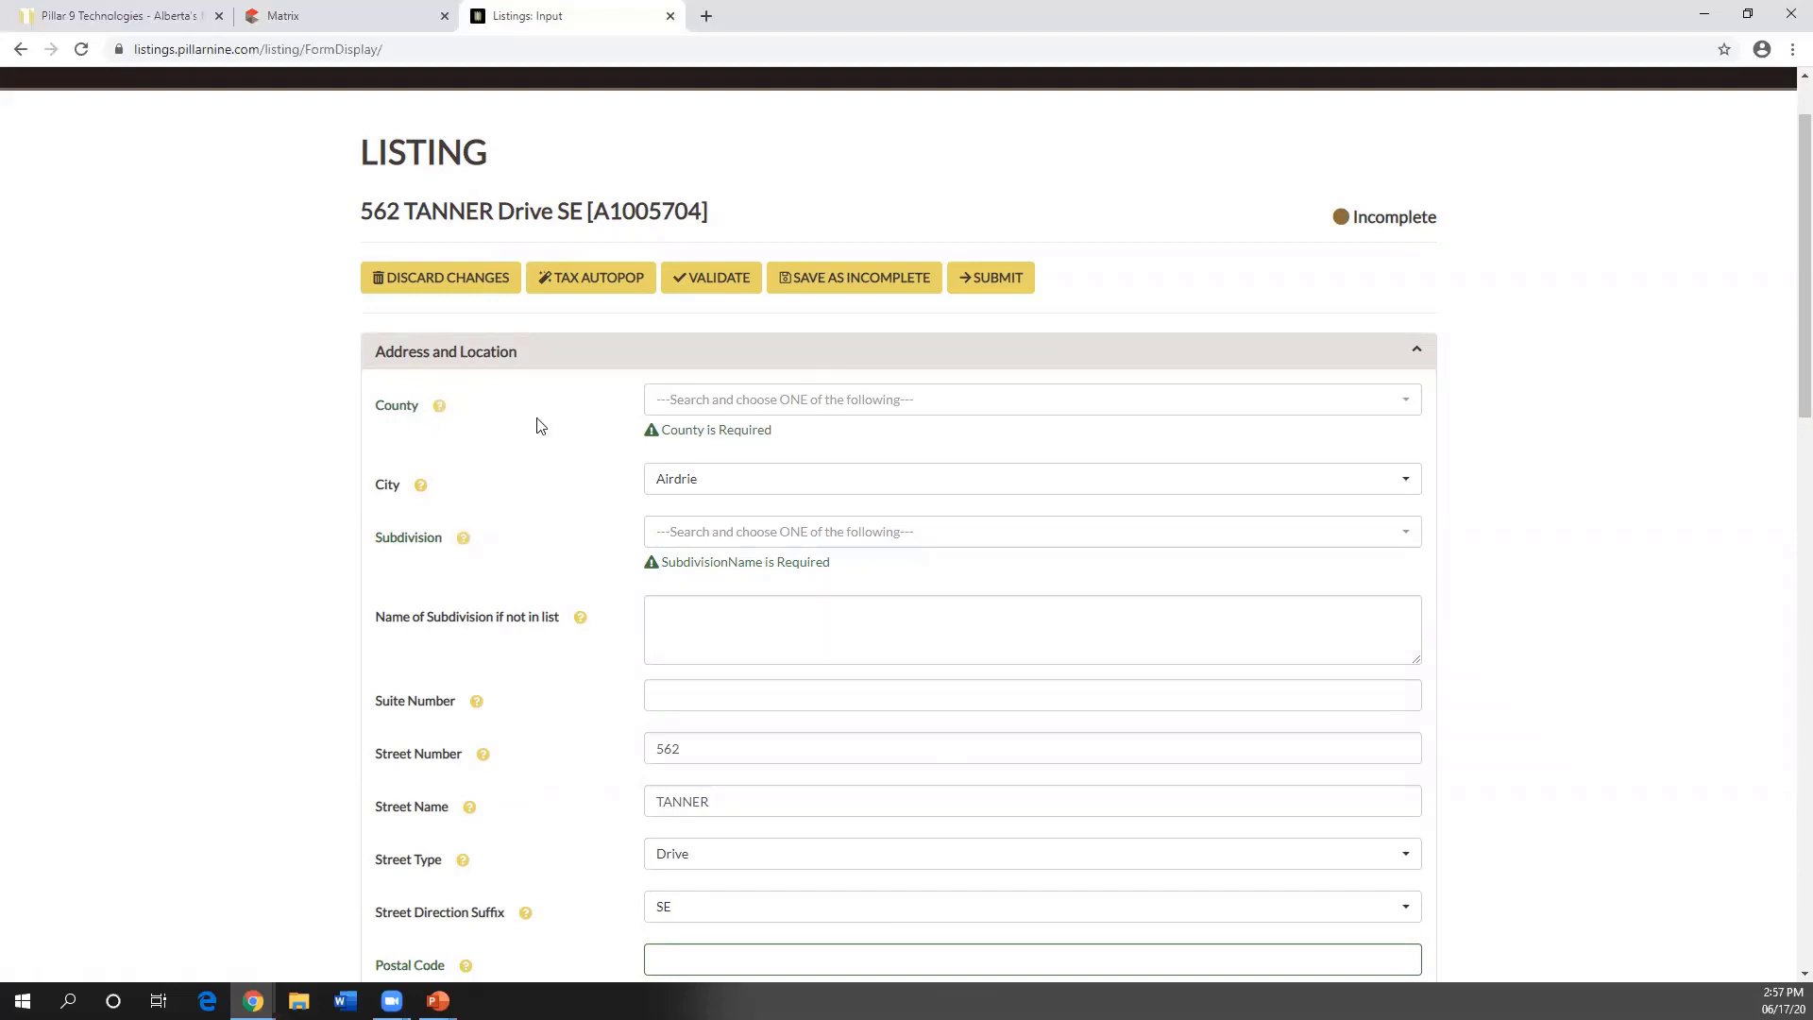
{"action": "left_click", "coordinate": [738, 413]}
{"action": "scroll", "coordinate": [774, 452], "scroll_direction": "down", "scroll_amount": 2}
{"action": "scroll", "coordinate": [775, 452], "scroll_direction": "down", "scroll_amount": 1}
{"action": "left_click", "coordinate": [699, 513]}
{"action": "scroll", "coordinate": [704, 255], "scroll_direction": "up", "scroll_amount": 1}
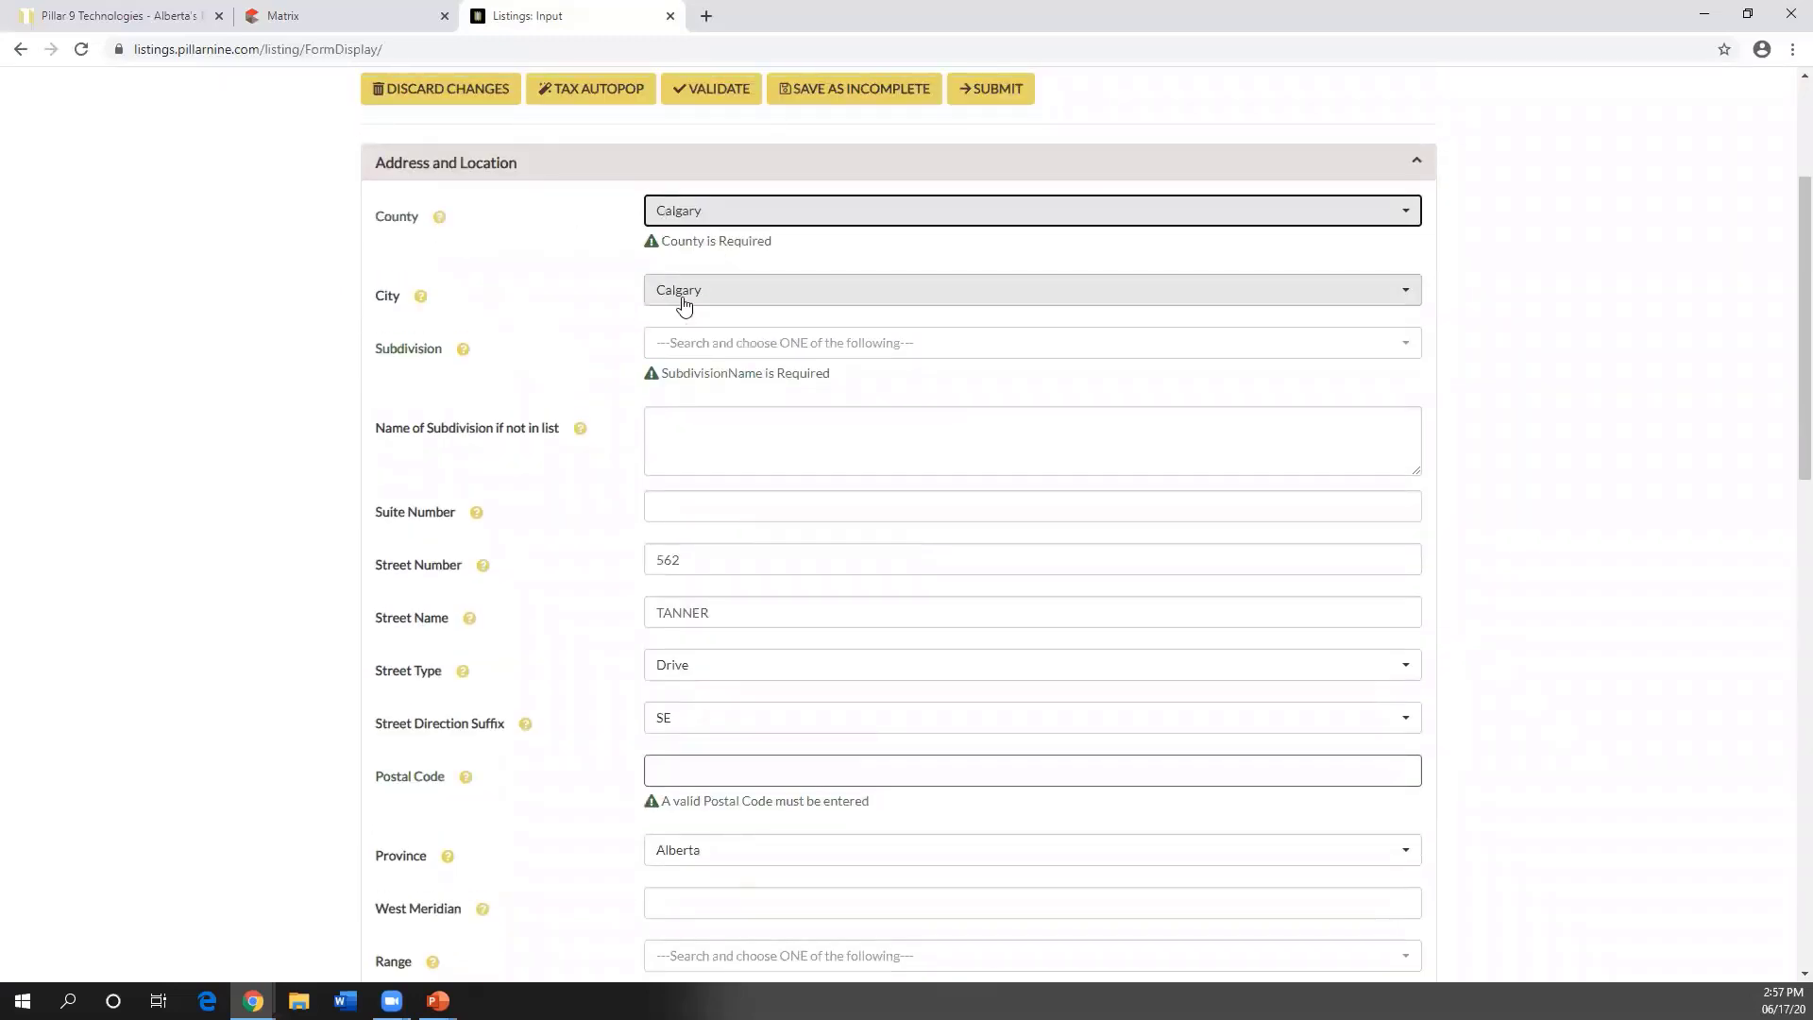
{"action": "left_click", "coordinate": [735, 219]}
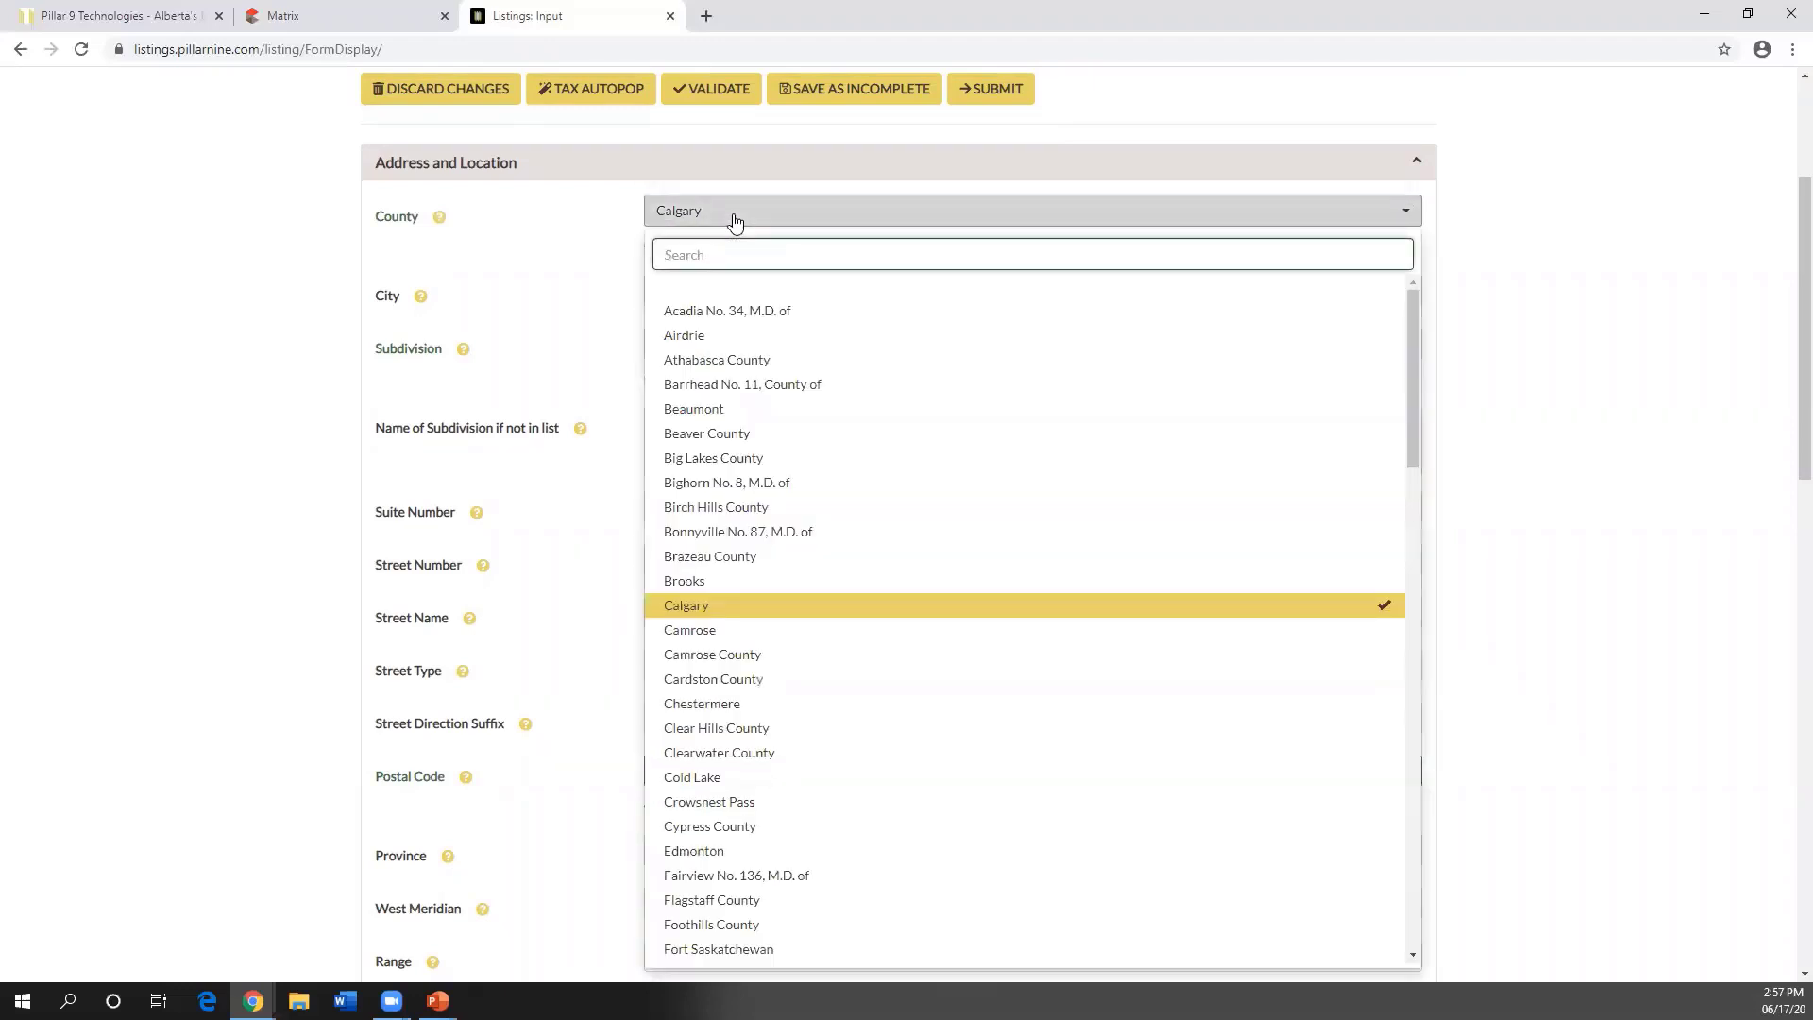
{"action": "type", "text": "rocky"}
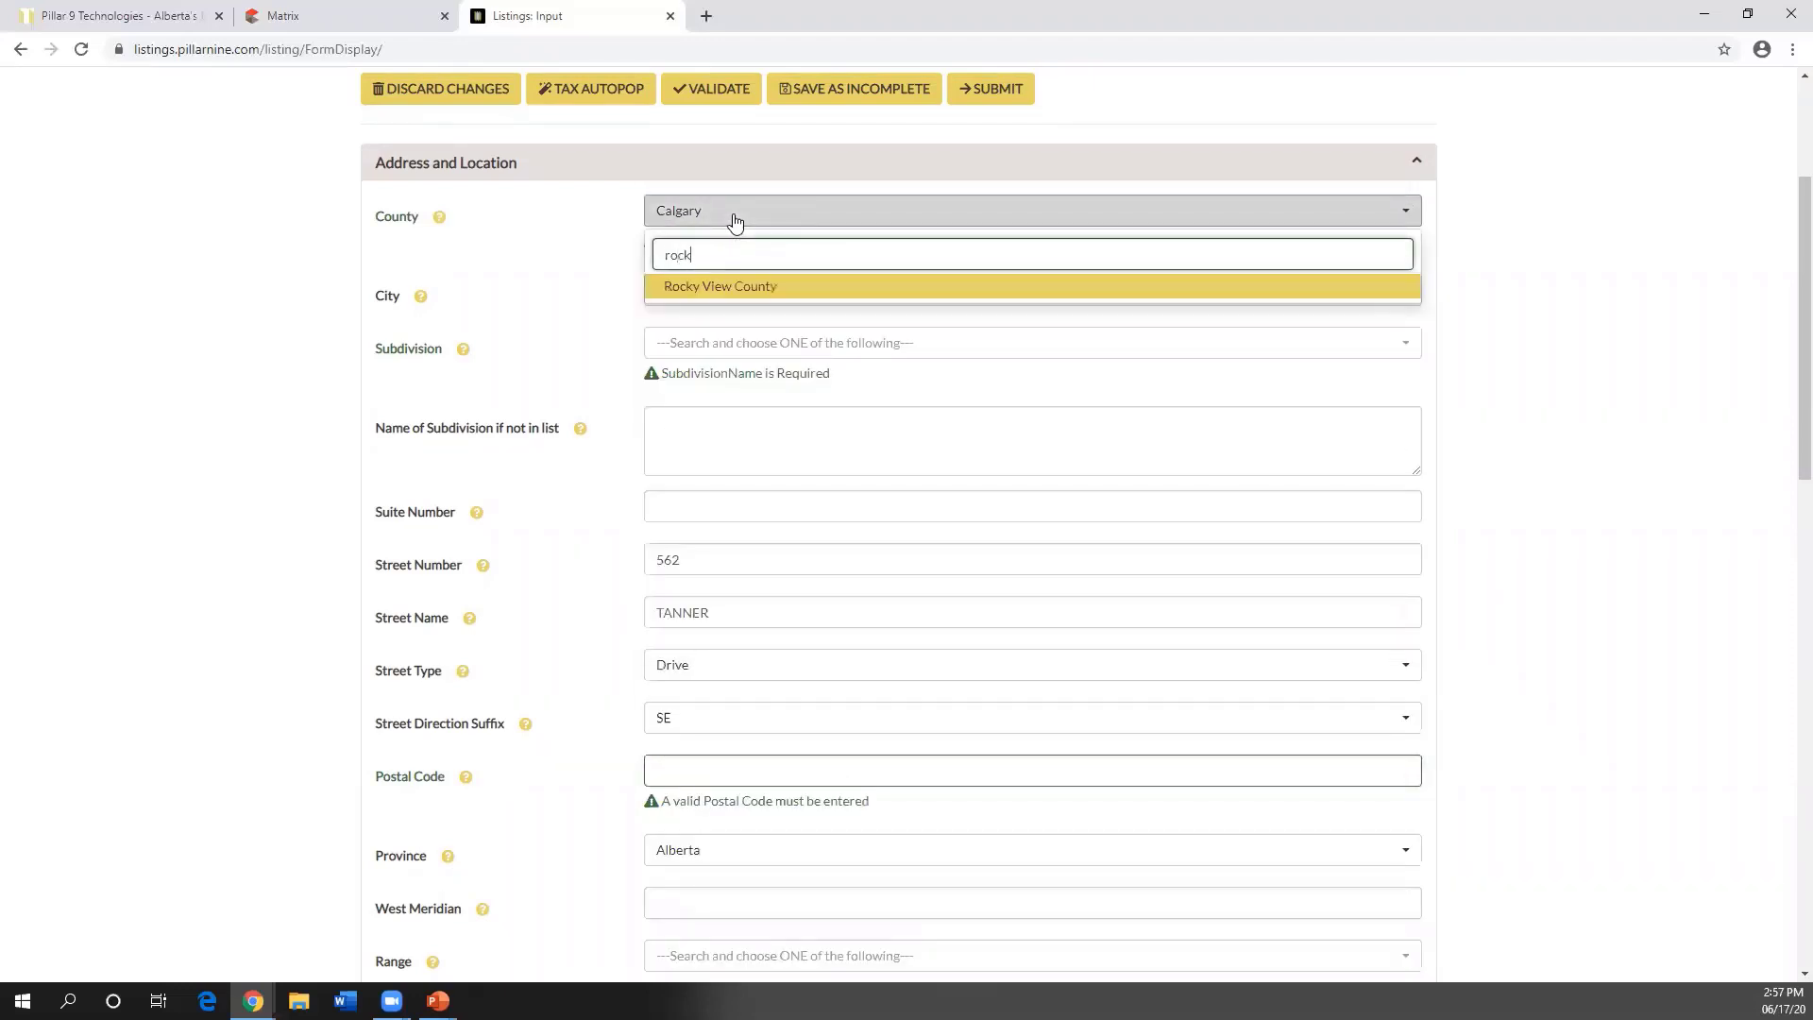
{"action": "left_click", "coordinate": [735, 291]}
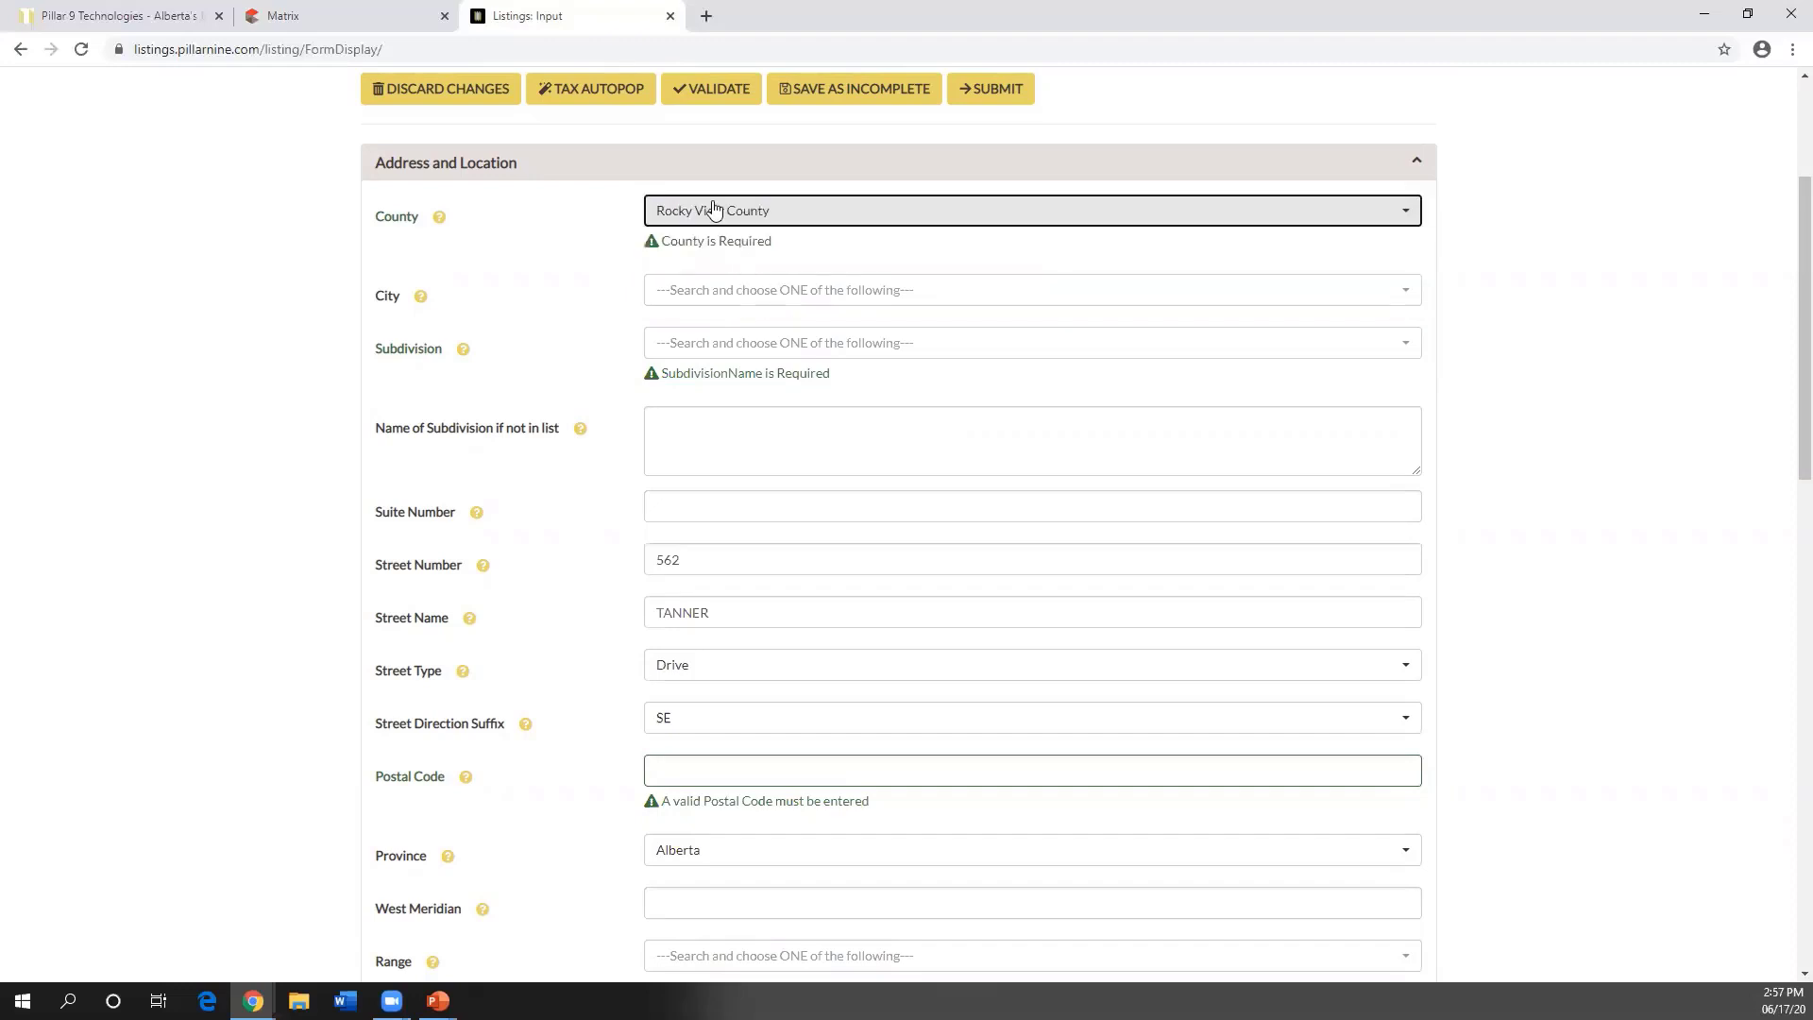
- Set City to Rural Rocky View County
{"action": "left_click", "coordinate": [735, 296]}
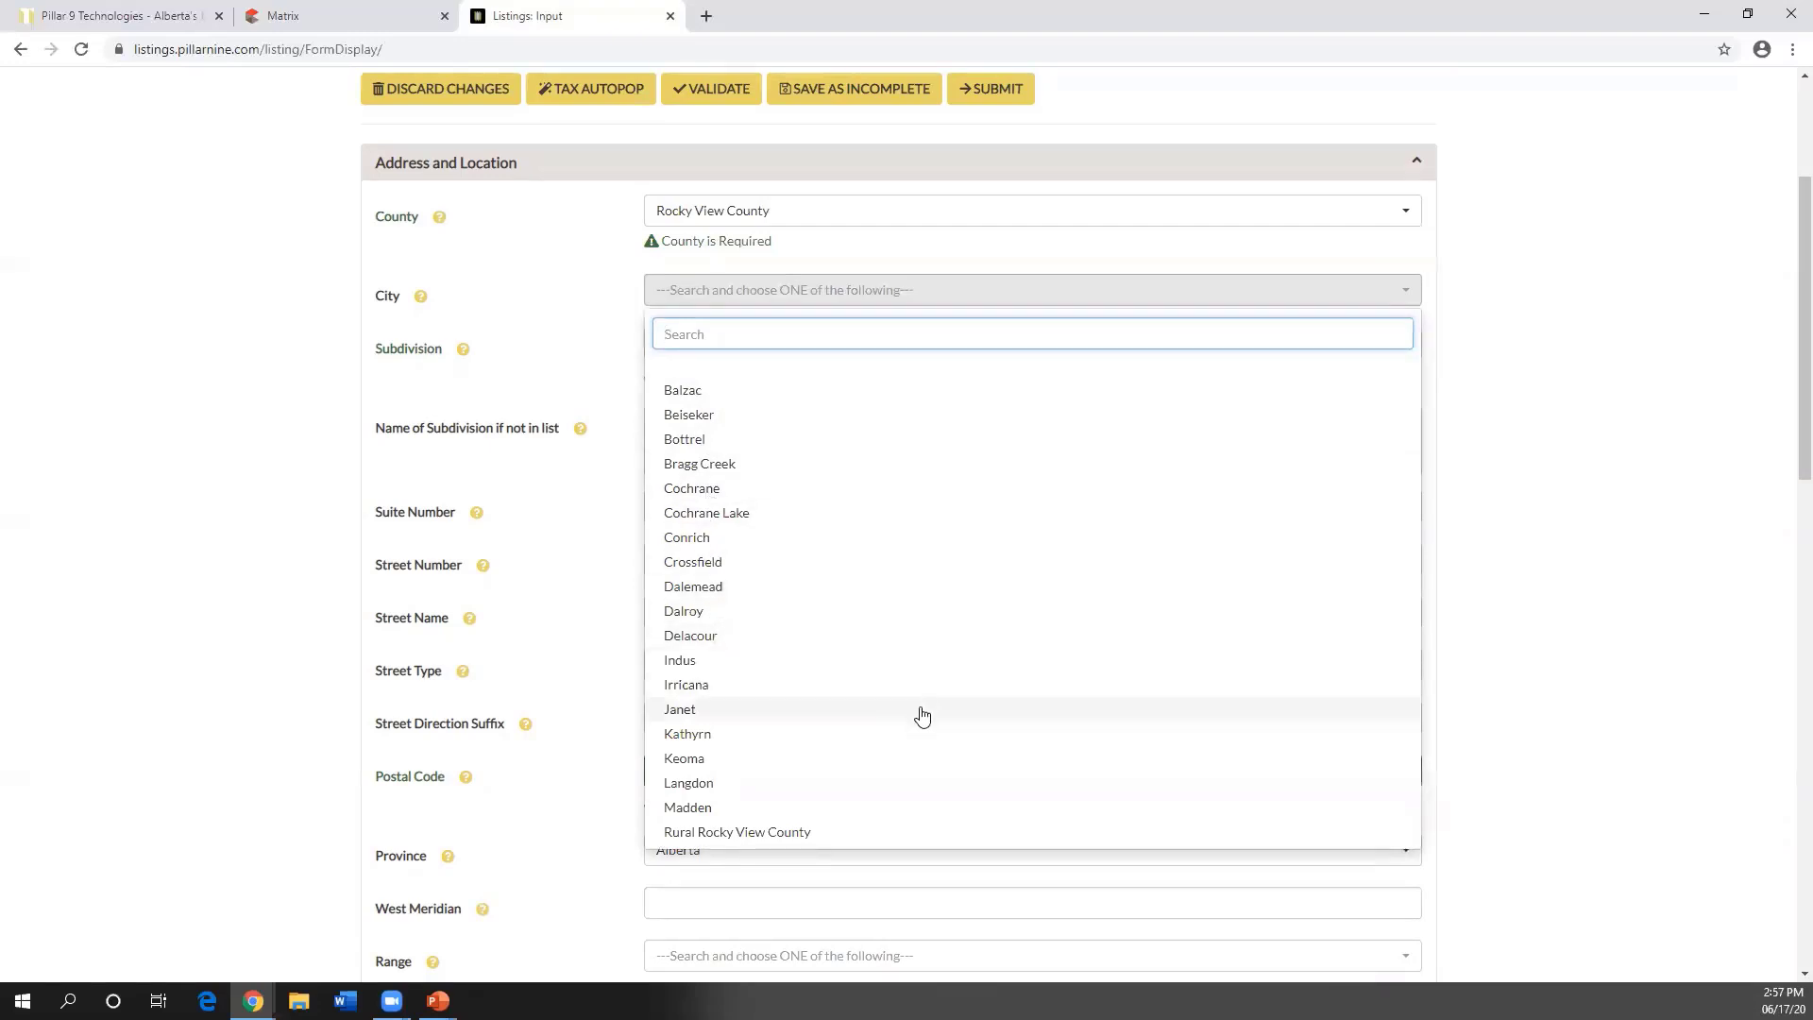
{"action": "scroll", "coordinate": [909, 699], "scroll_direction": "down", "scroll_amount": 1}
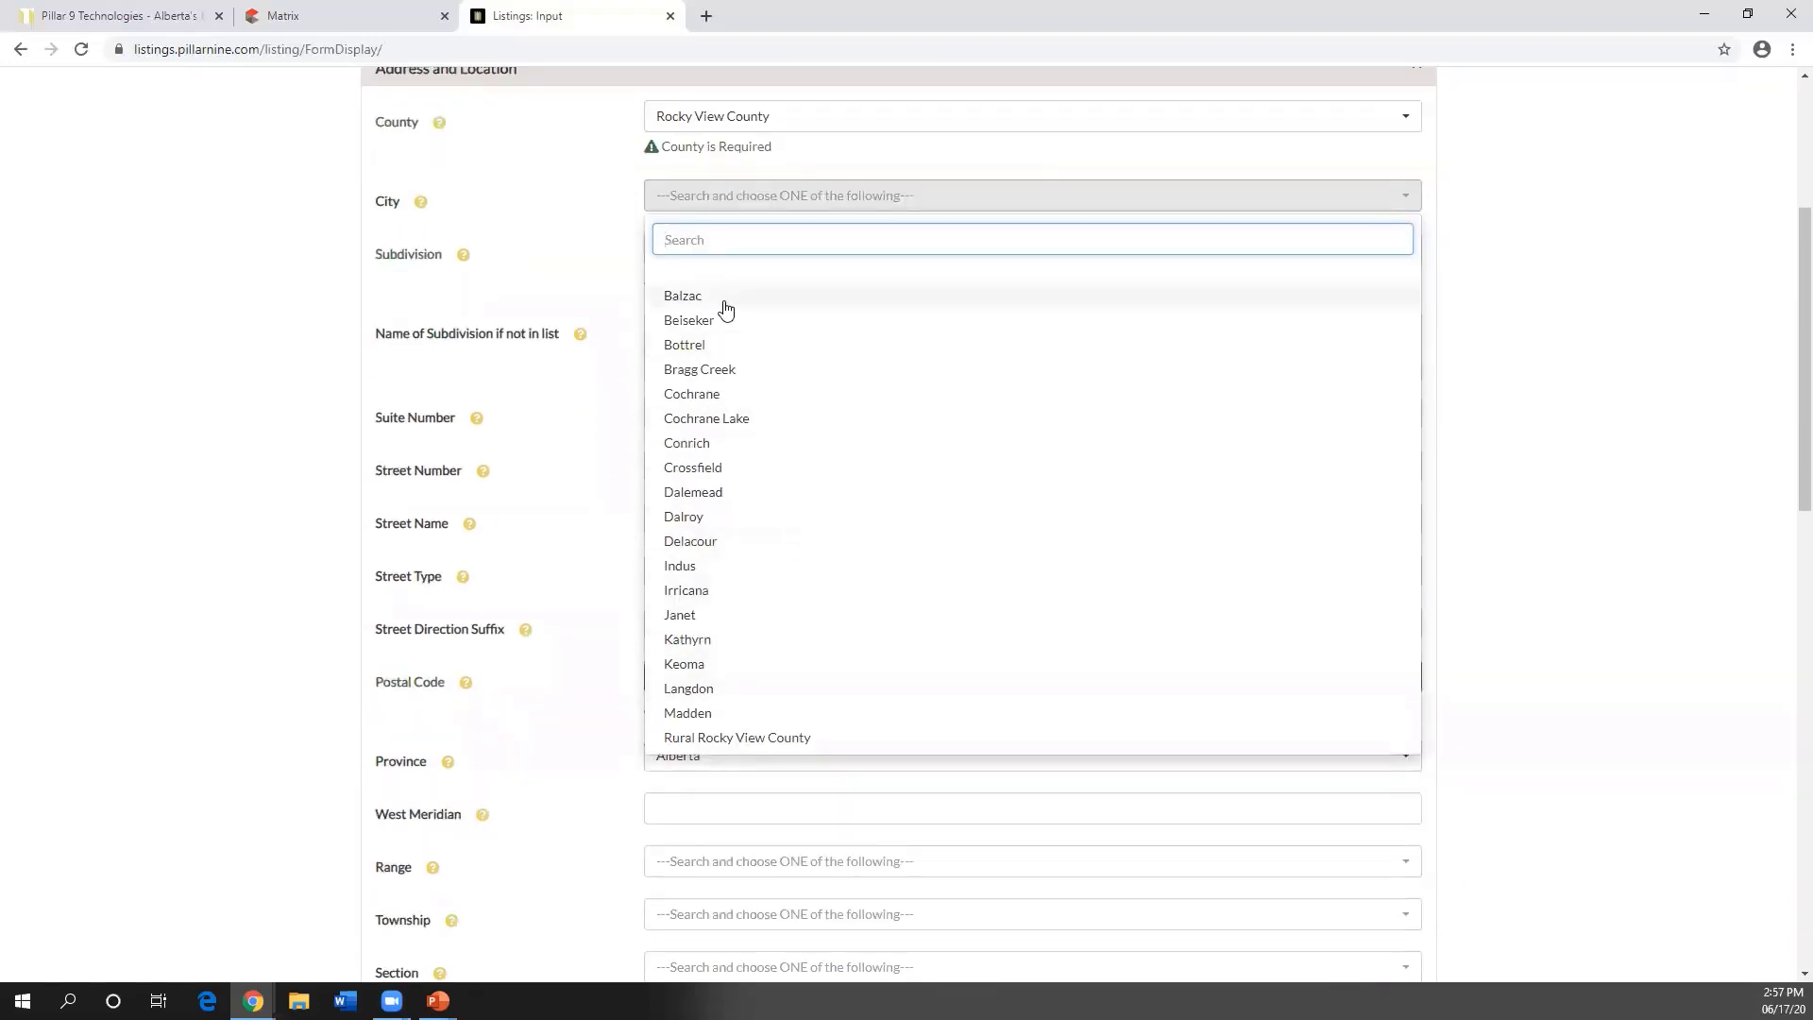
{"action": "left_click", "coordinate": [737, 740]}
{"action": "scroll", "coordinate": [821, 470], "scroll_direction": "up", "scroll_amount": 1}
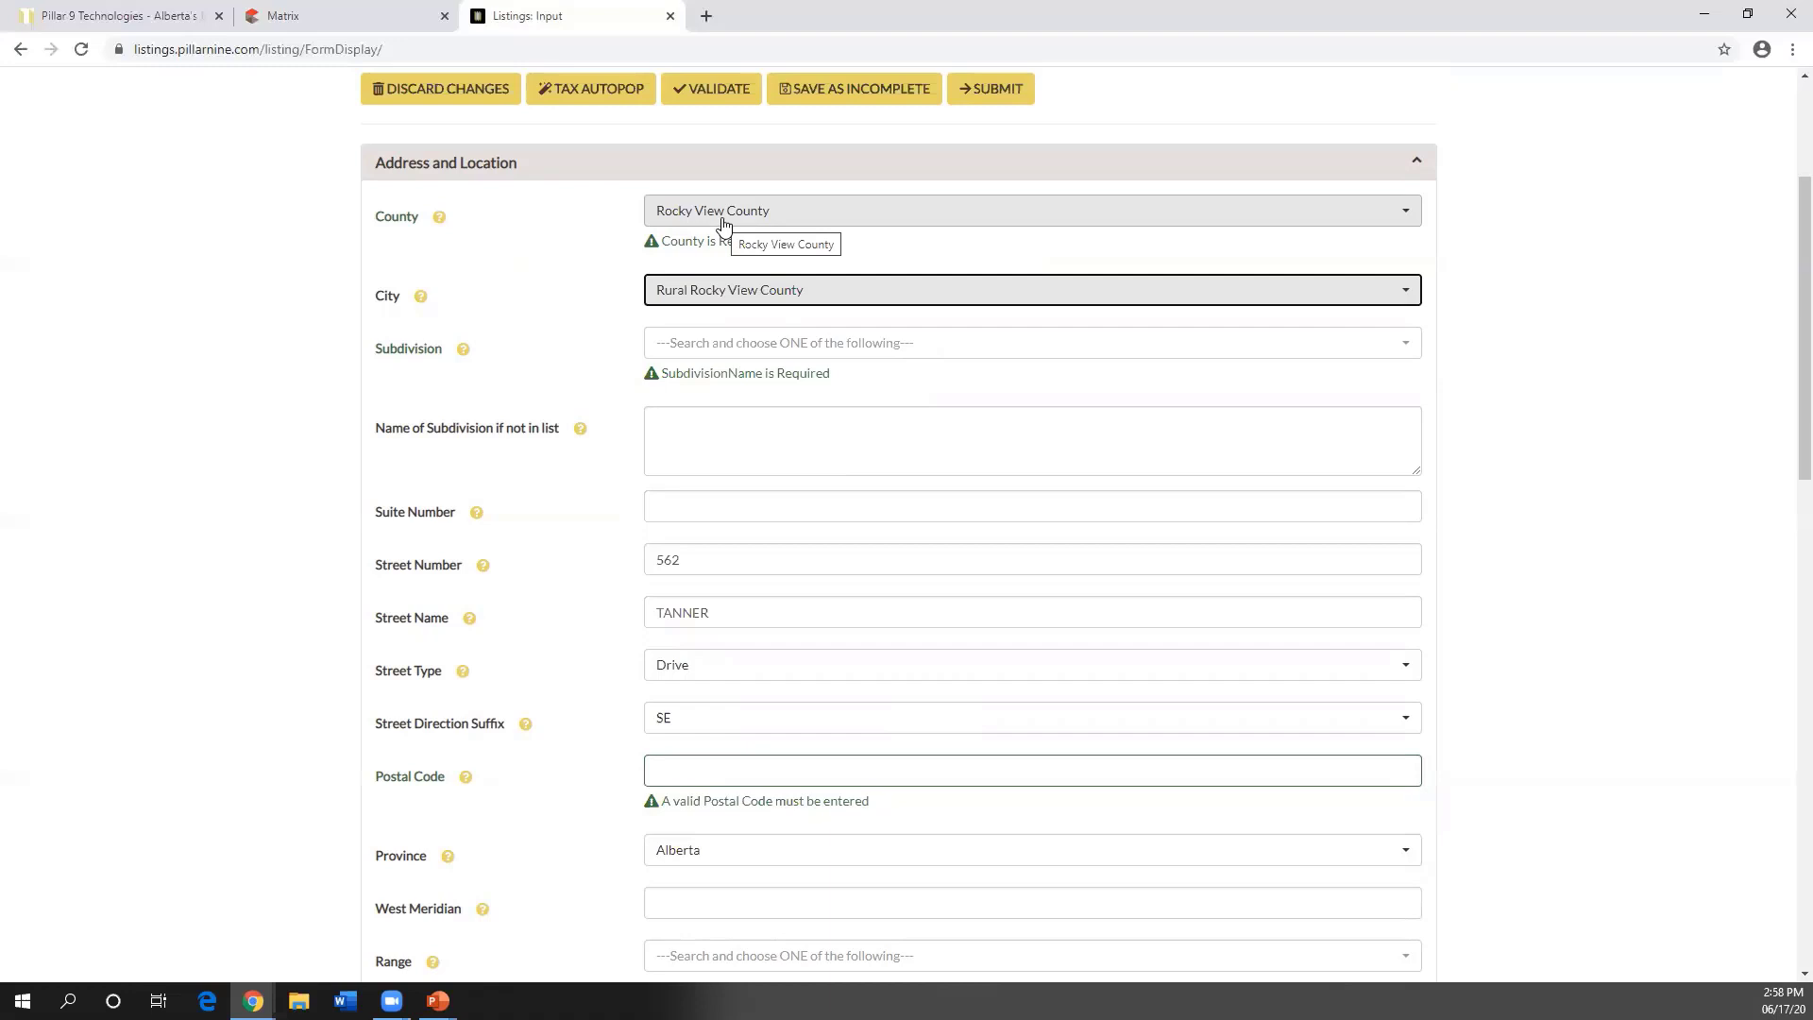
- Set Subdivision to NONE
{"action": "left_click", "coordinate": [712, 345]}
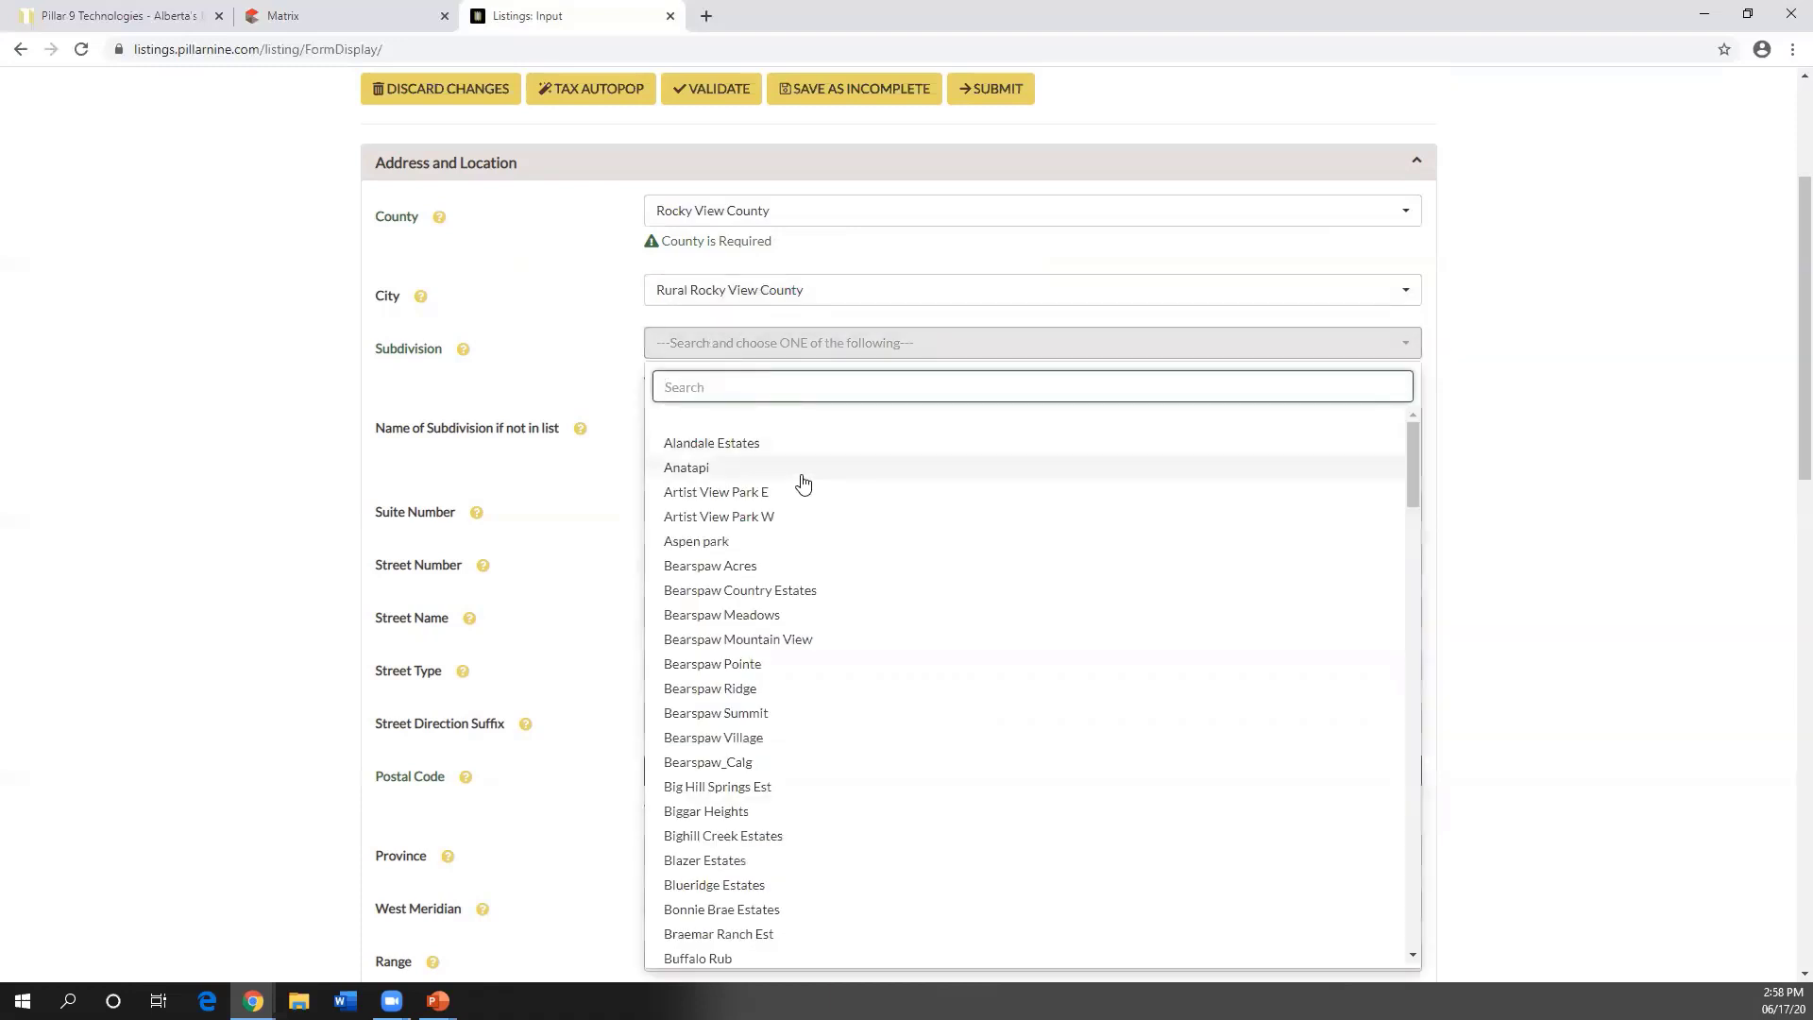
{"action": "scroll", "coordinate": [793, 486], "scroll_direction": "down", "scroll_amount": 5}
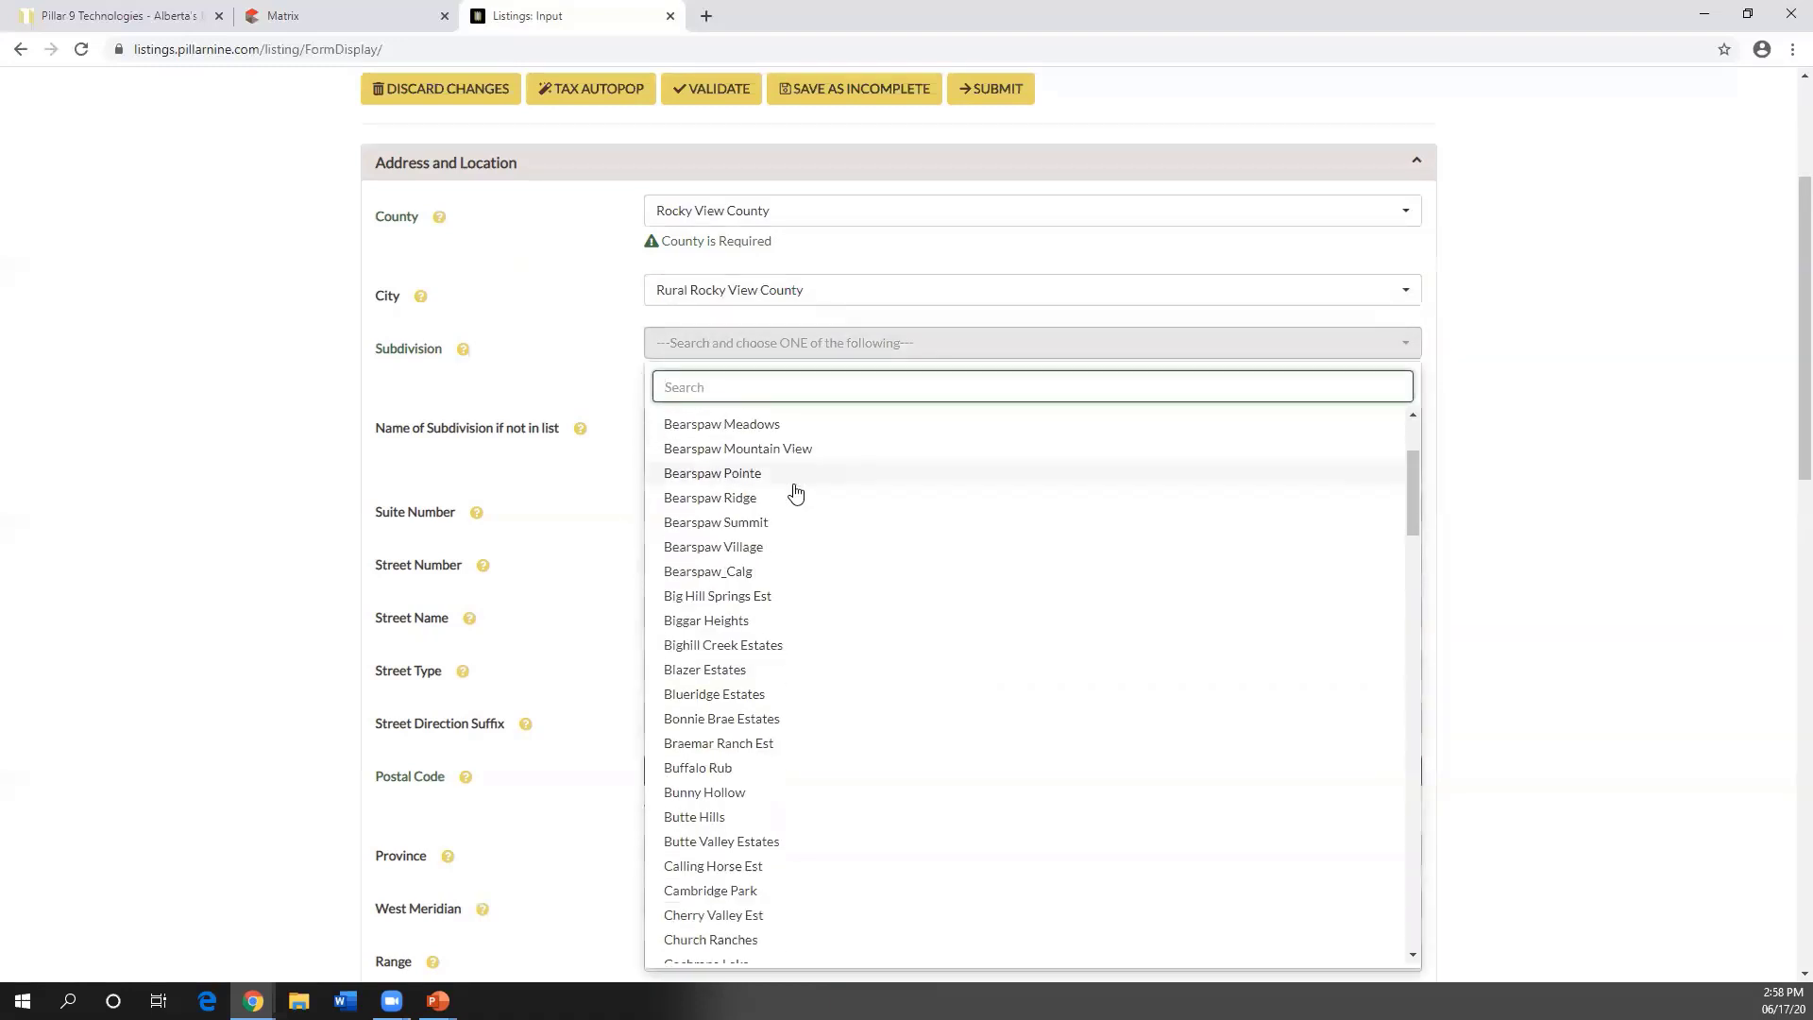
{"action": "scroll", "coordinate": [796, 492], "scroll_direction": "down", "scroll_amount": 5}
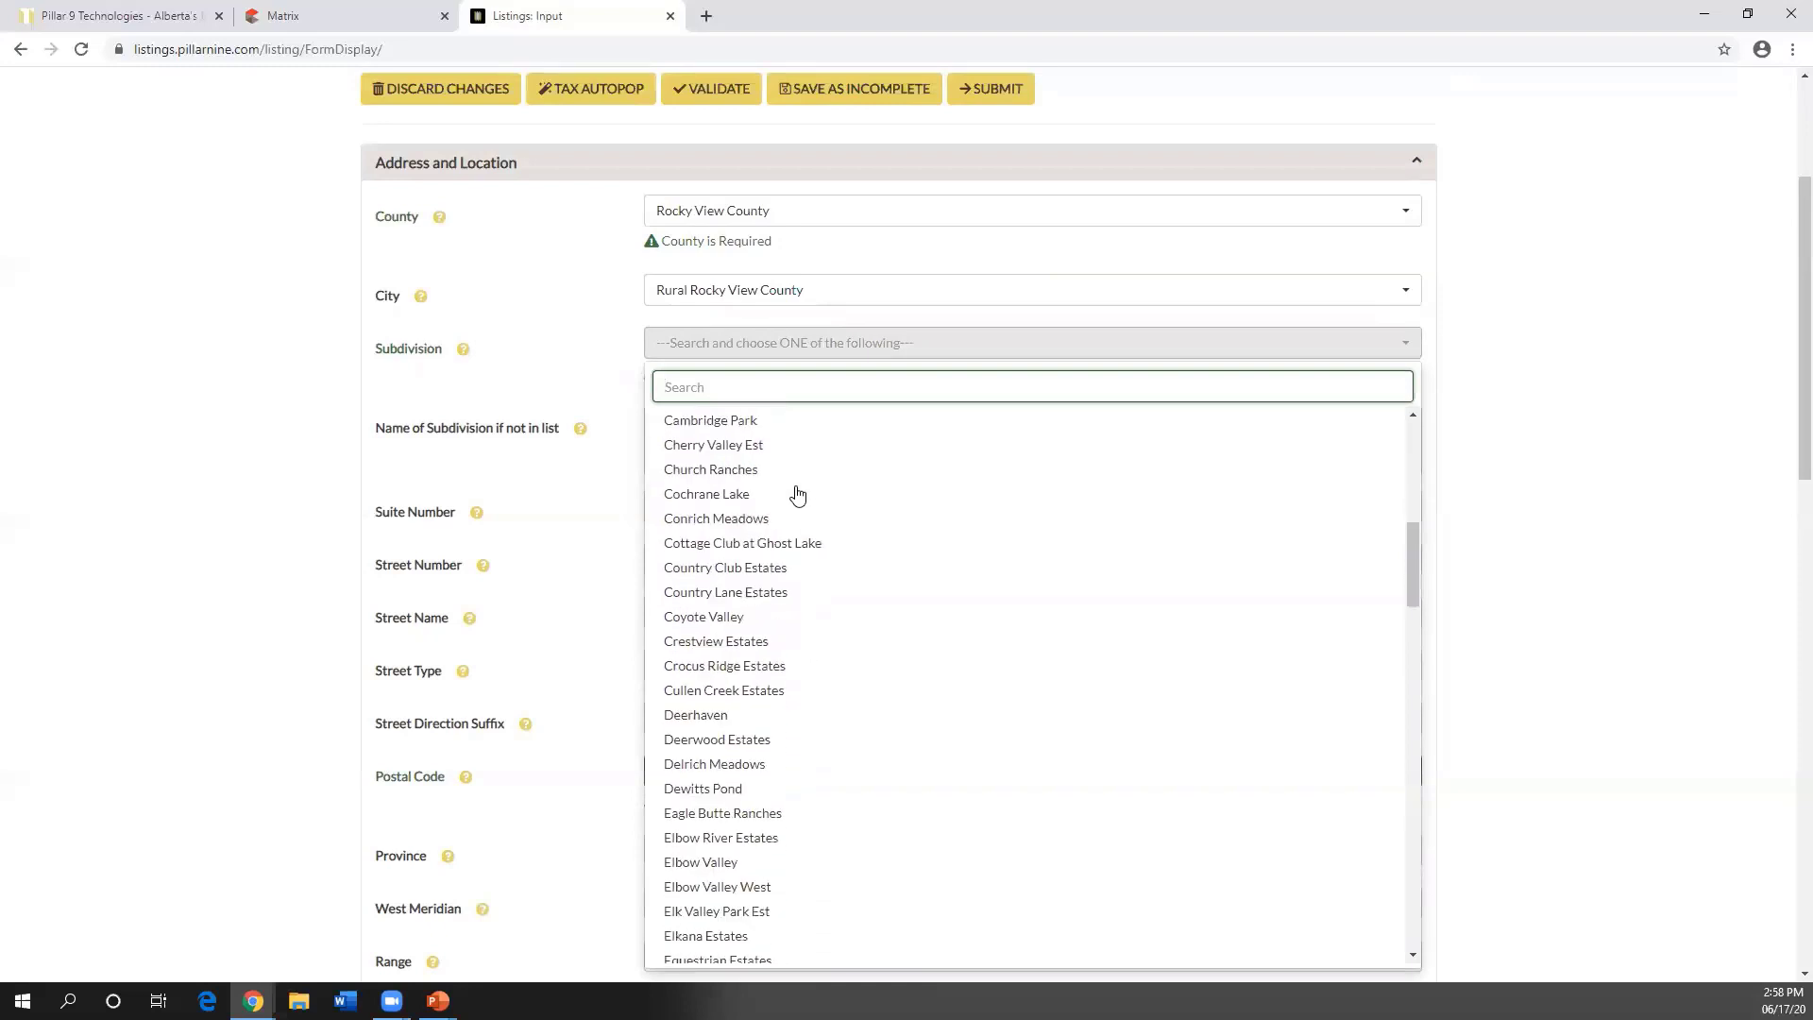
{"action": "scroll", "coordinate": [797, 493], "scroll_direction": "down", "scroll_amount": 8}
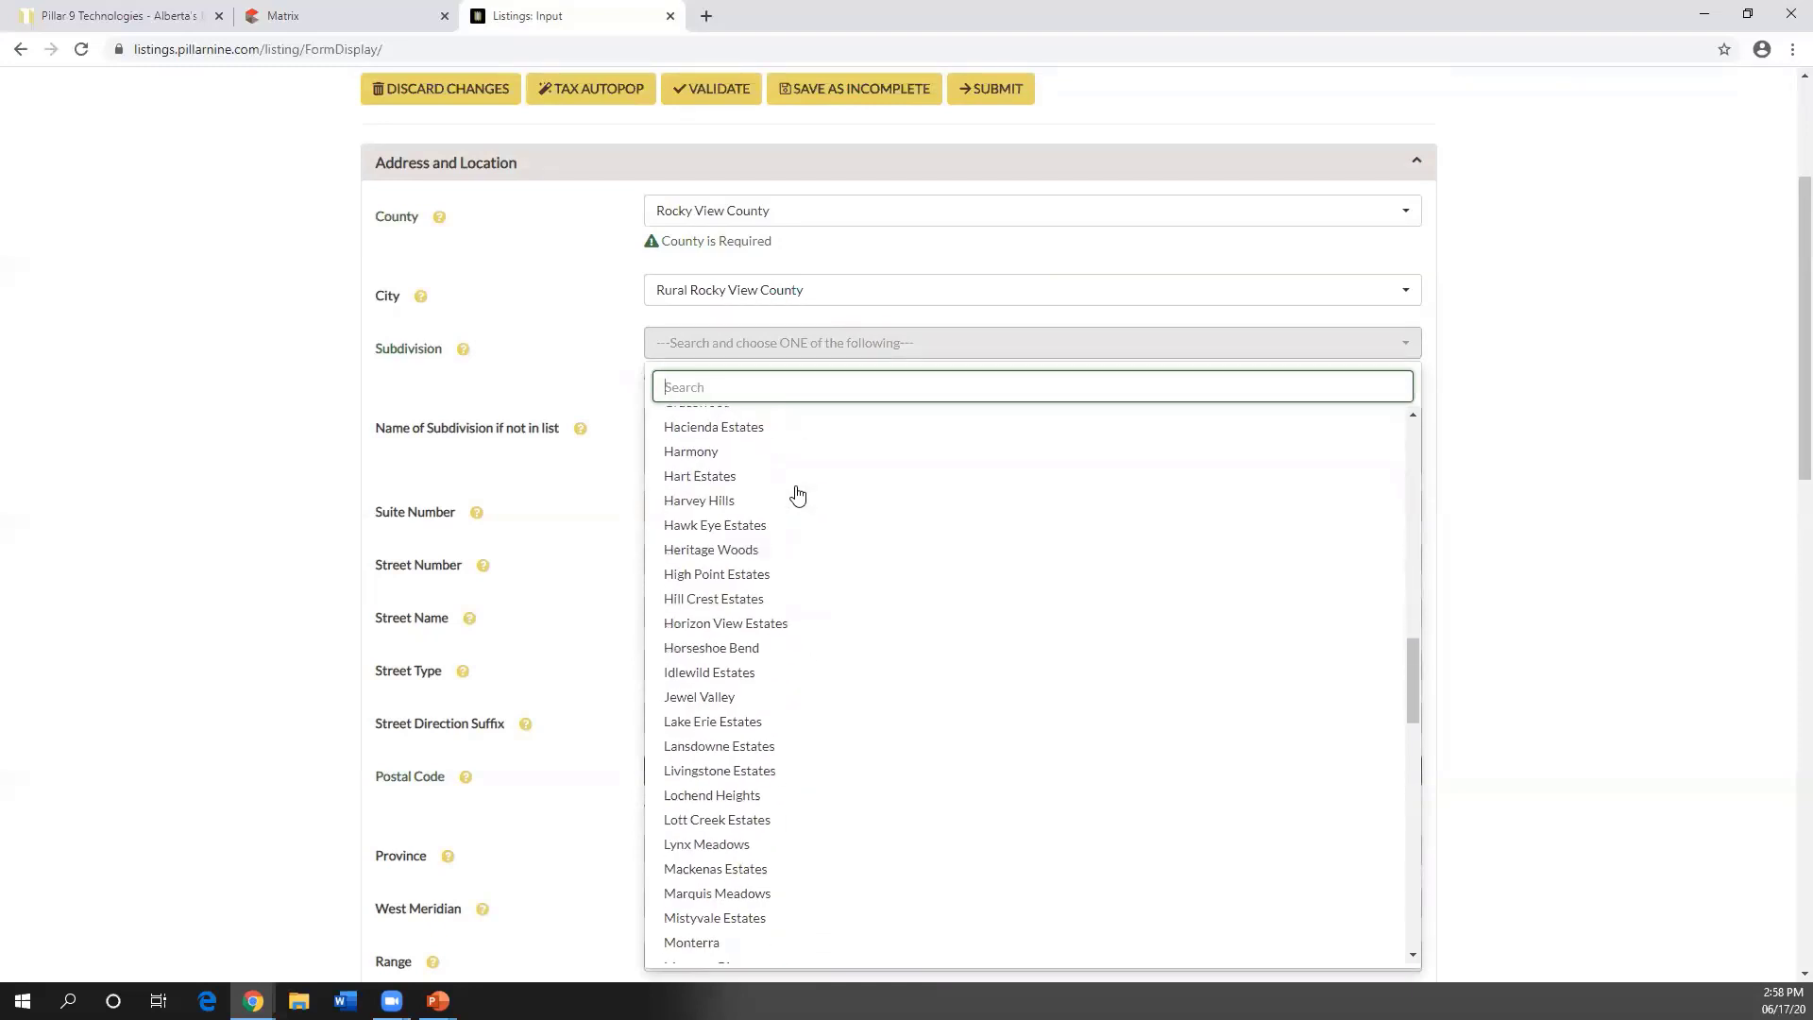
{"action": "scroll", "coordinate": [799, 501], "scroll_direction": "down", "scroll_amount": 2}
{"action": "left_click", "coordinate": [706, 691]}
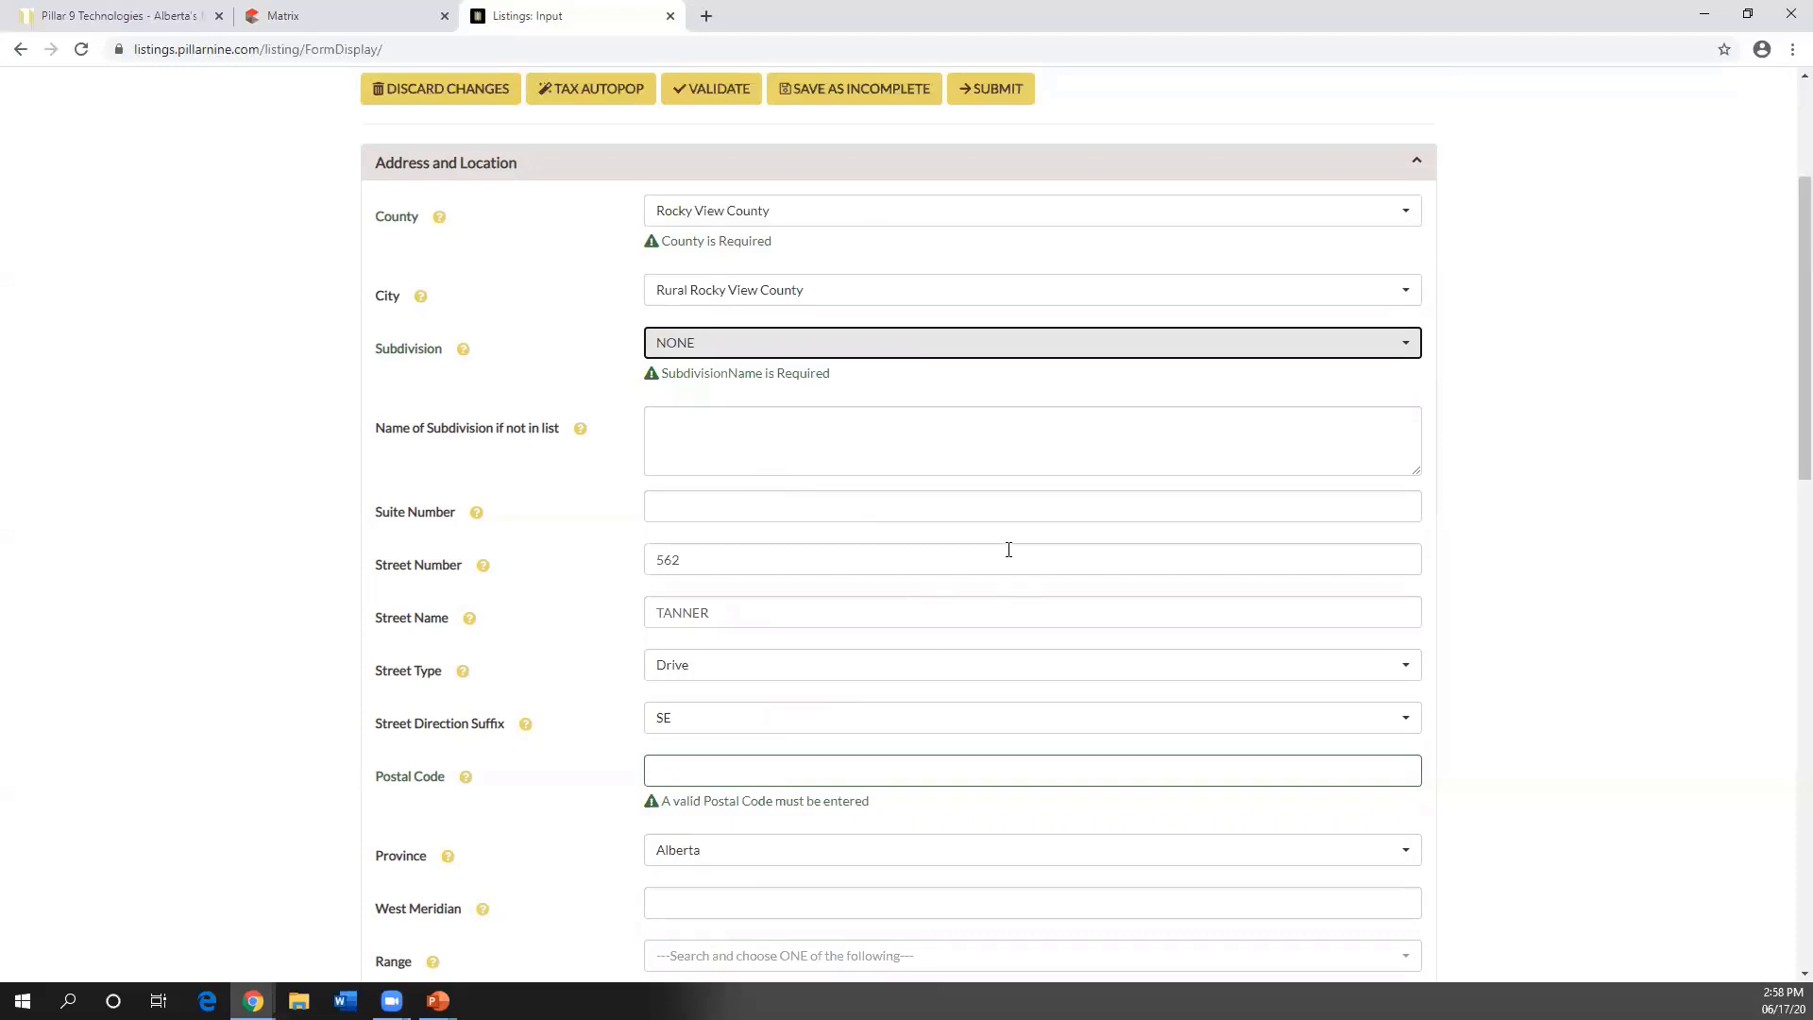
- Review the remaining Address and Location warnings, including the empty Postal Code
{"action": "scroll", "coordinate": [1009, 546], "scroll_direction": "down", "scroll_amount": 2}
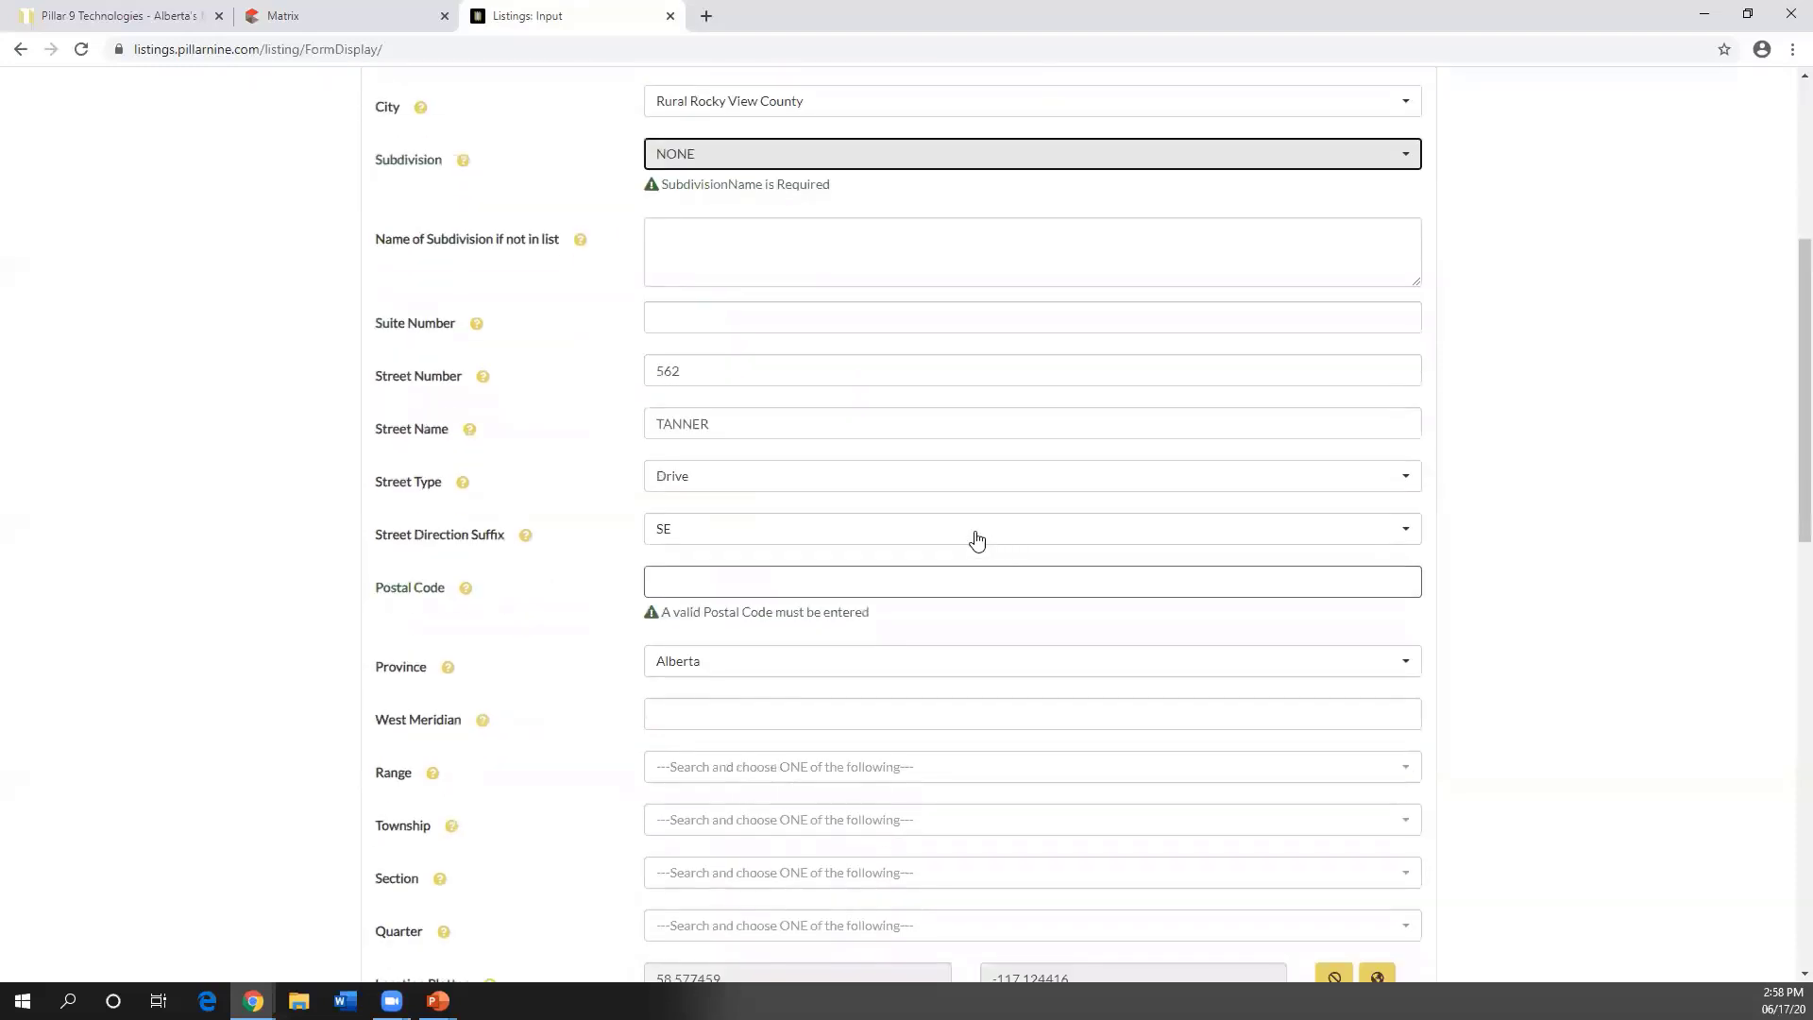
{"action": "left_click_drag", "start_coordinate": [870, 616], "coordinate": [665, 614]}
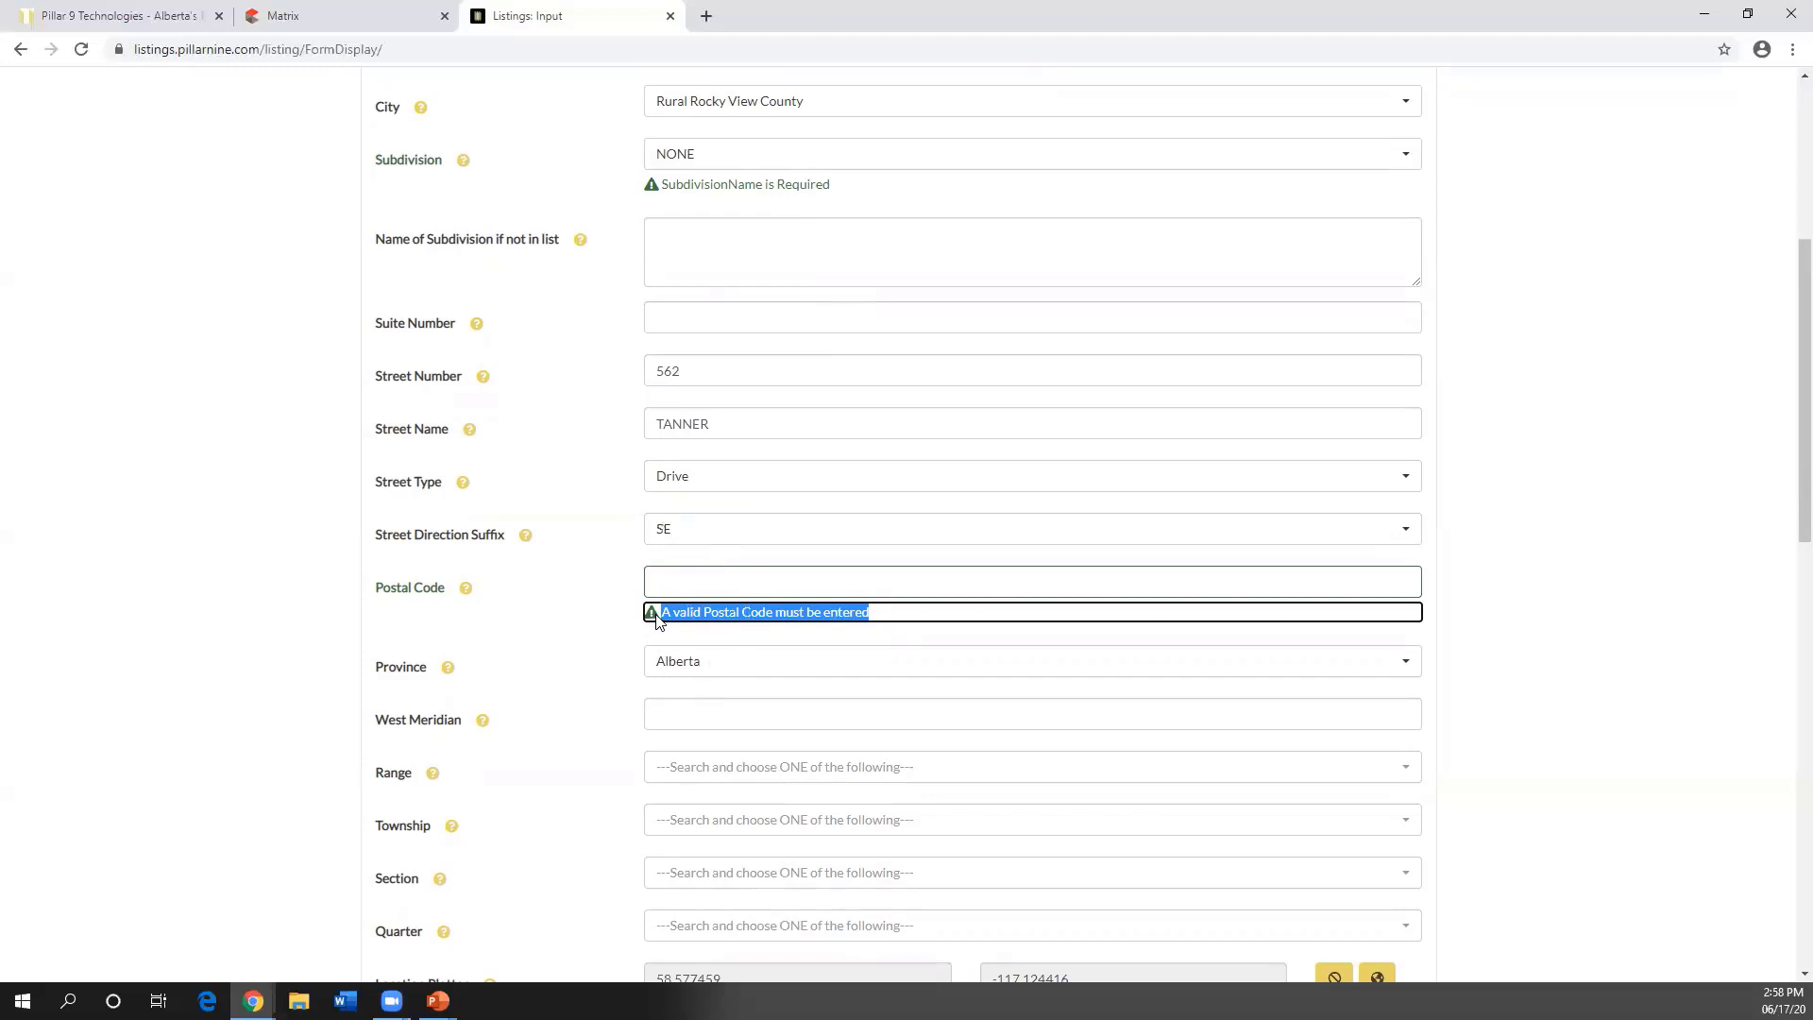
{"action": "left_click", "coordinate": [605, 627]}
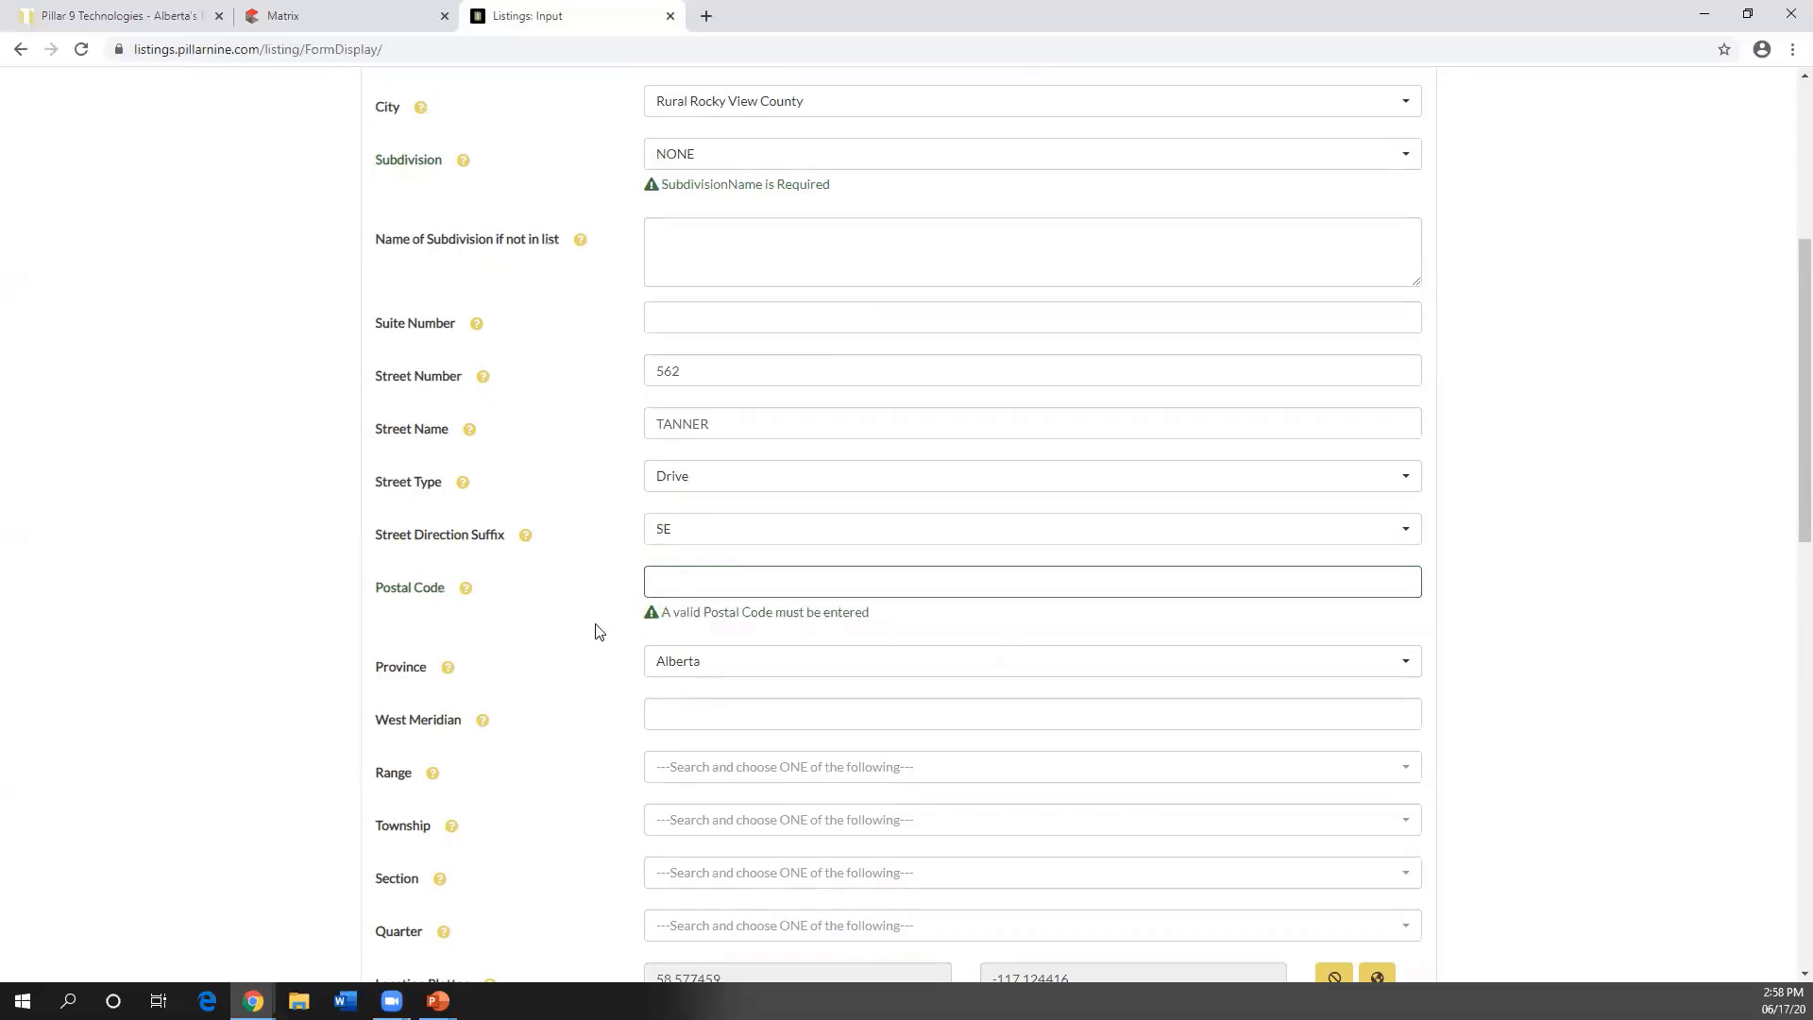
{"action": "scroll", "coordinate": [540, 649], "scroll_direction": "down", "scroll_amount": 2}
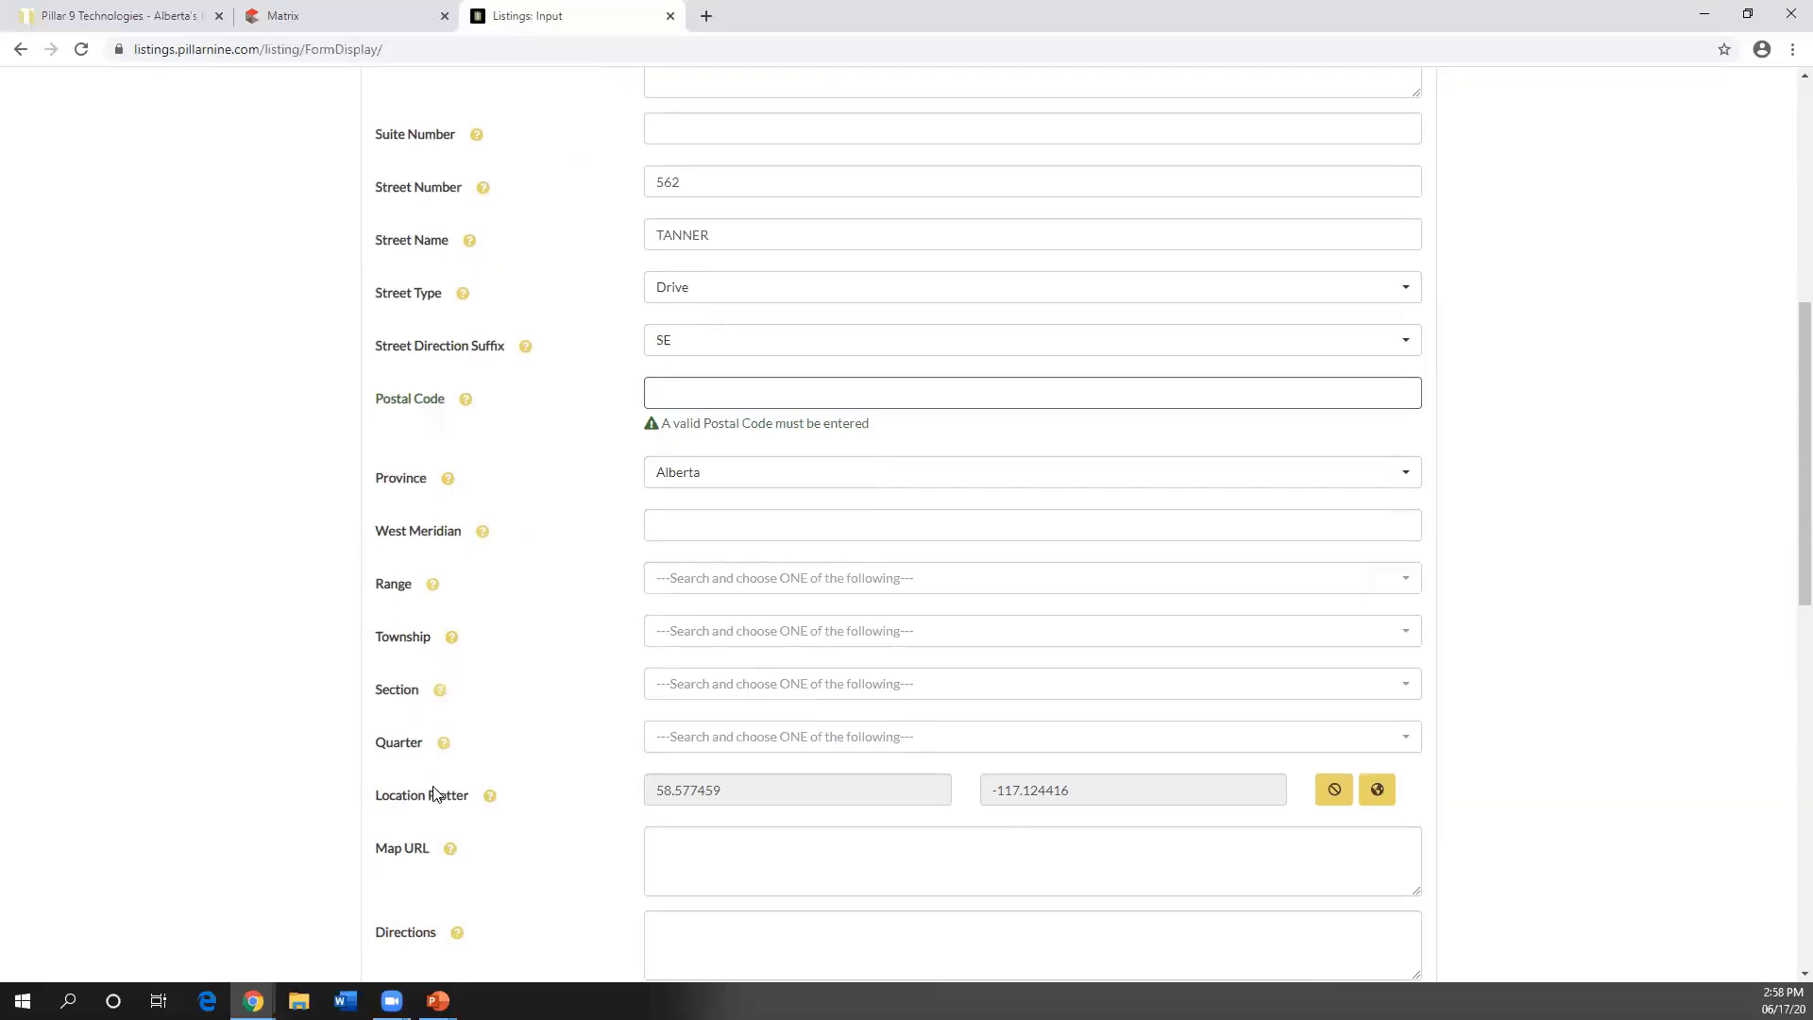
{"action": "scroll", "coordinate": [572, 684], "scroll_direction": "up", "scroll_amount": 5}
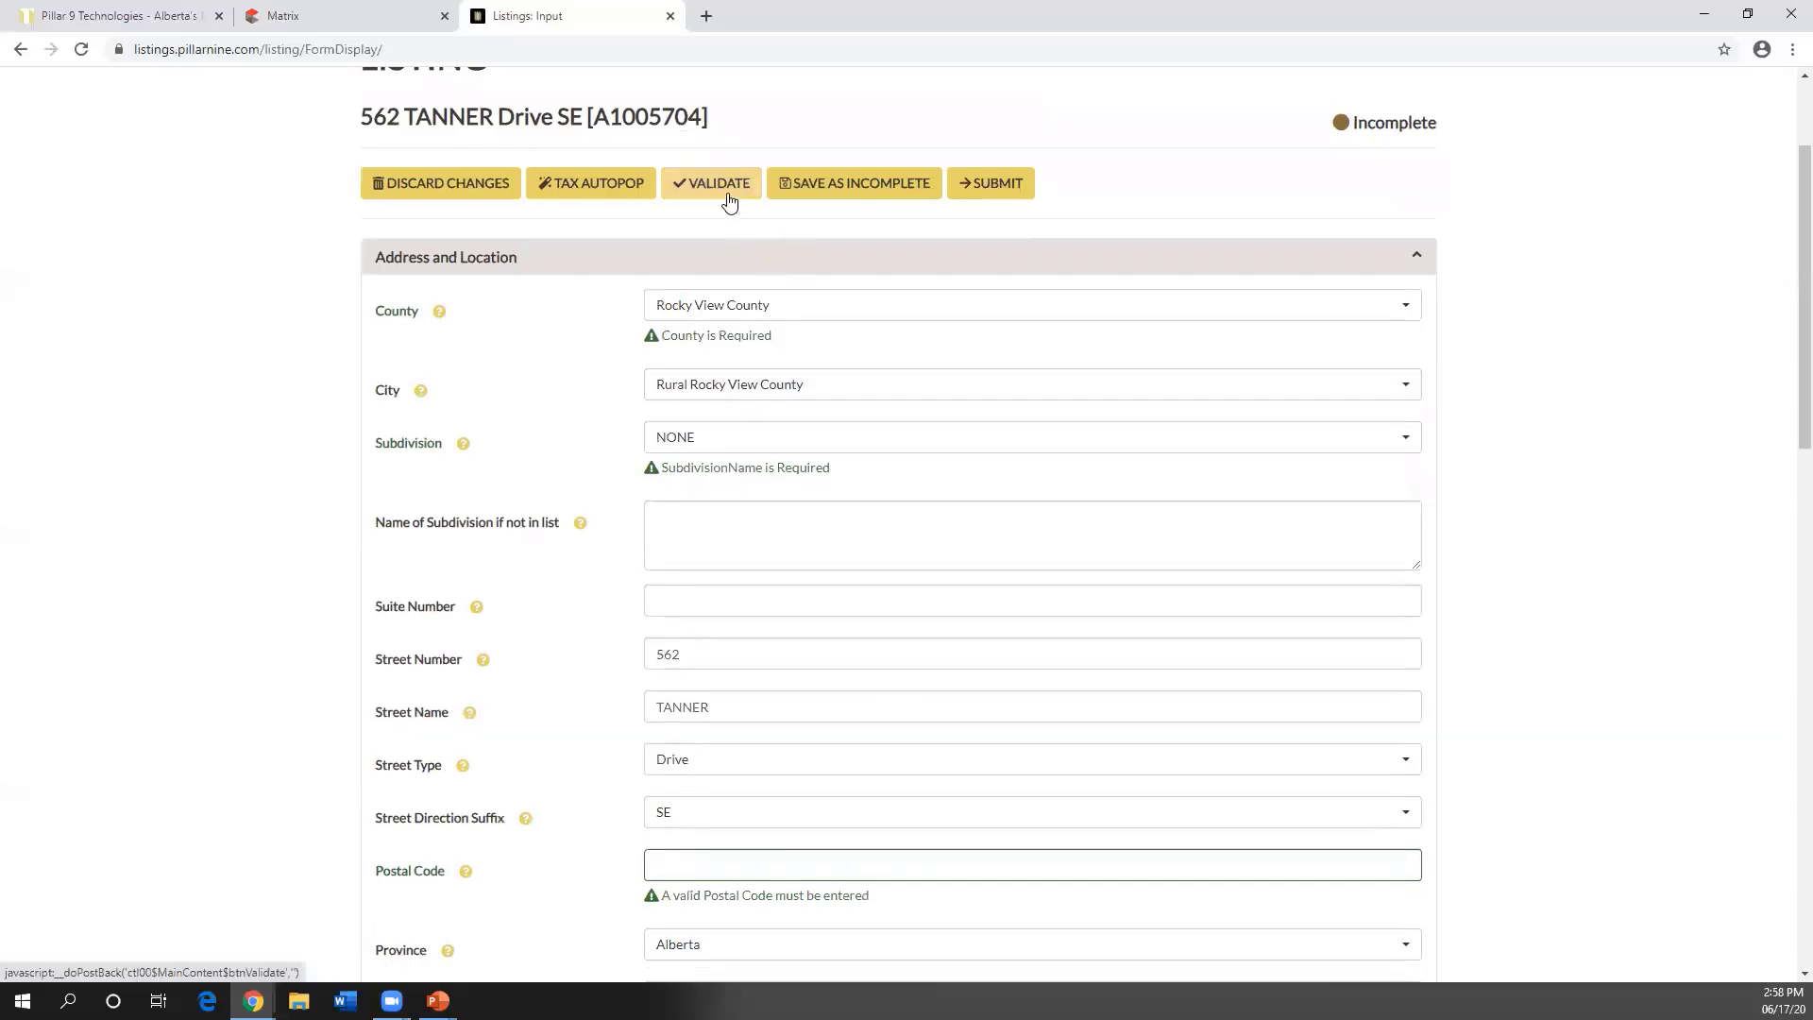
- Save the draft as incomplete and reopen it for editing
{"action": "left_click", "coordinate": [855, 185]}
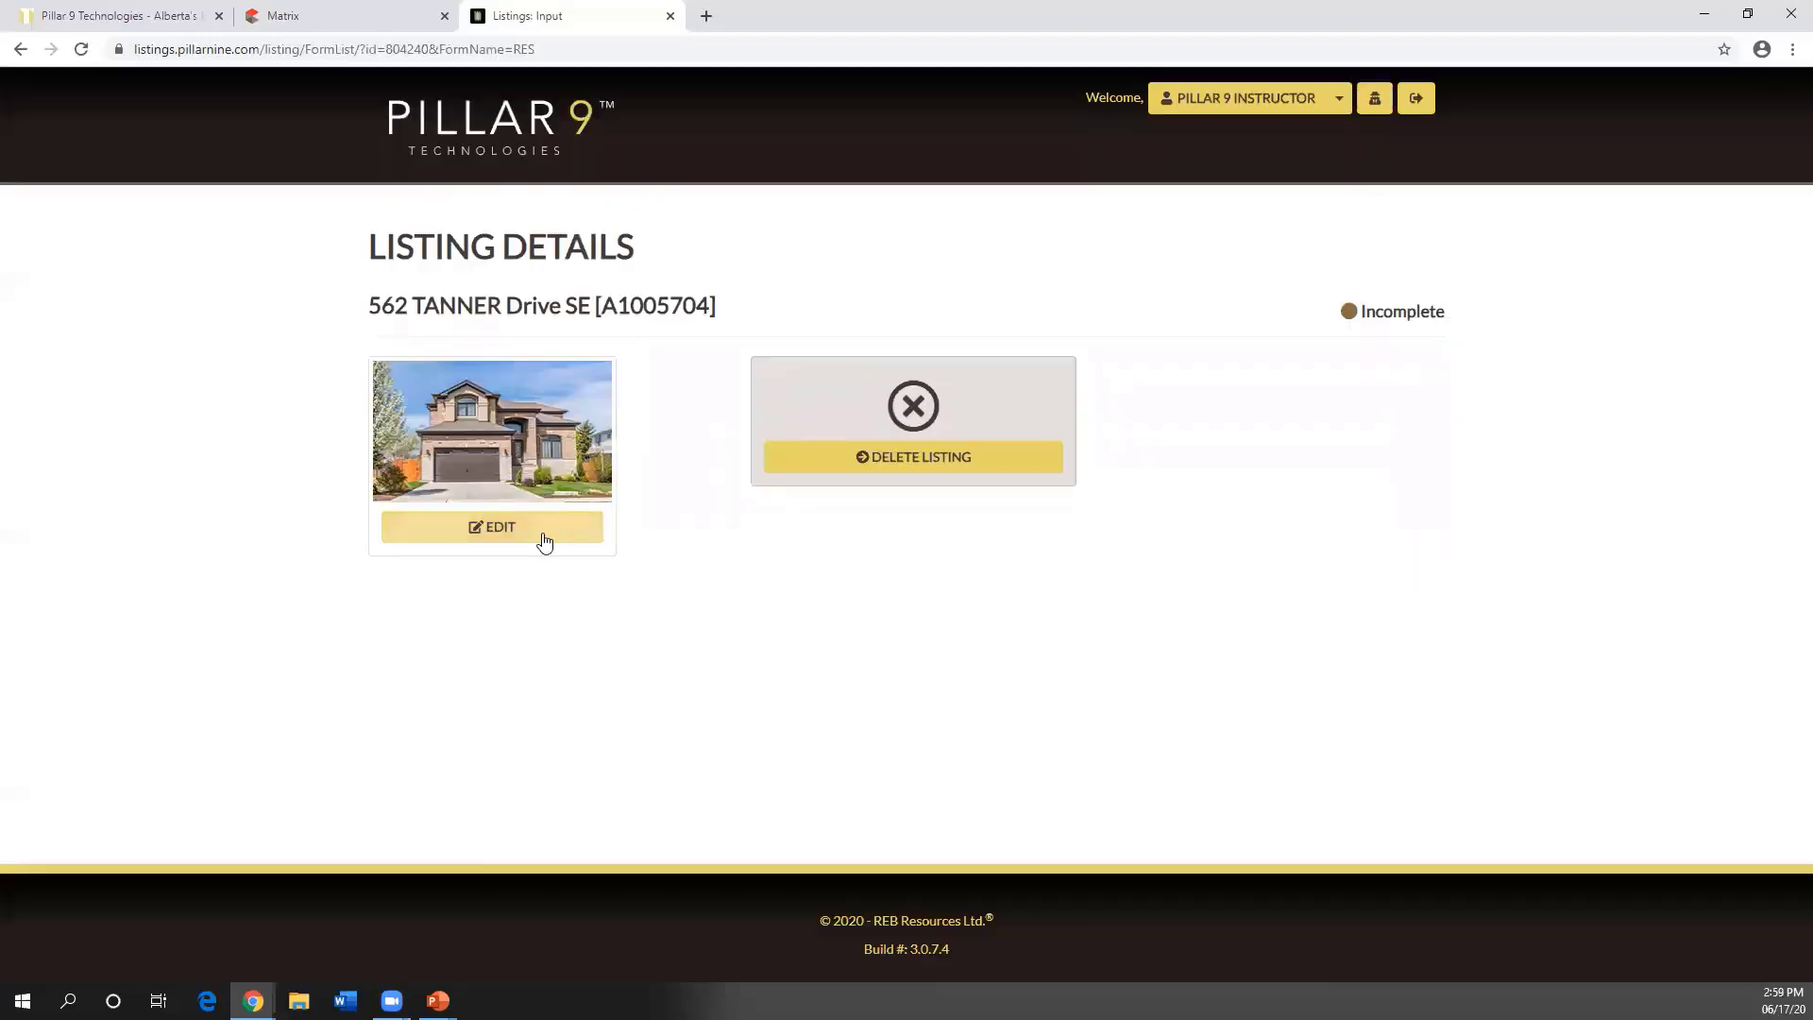
{"action": "left_click", "coordinate": [544, 537]}
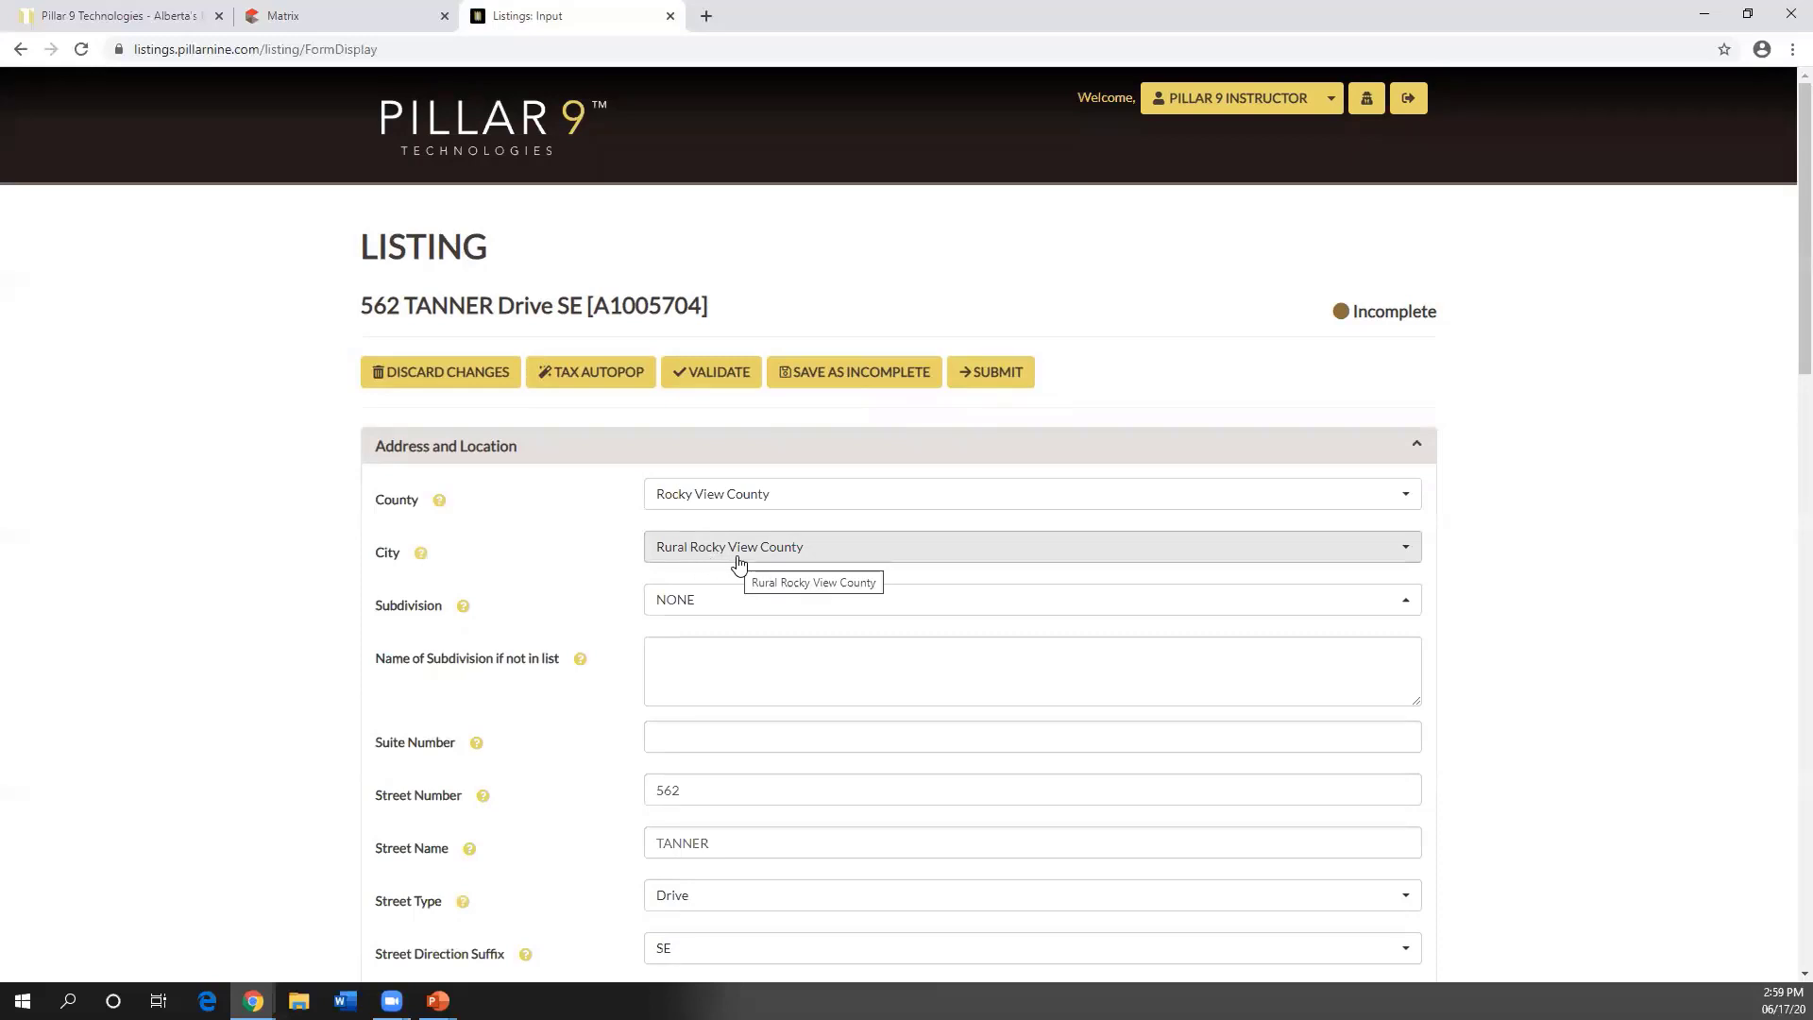
{"action": "scroll", "coordinate": [723, 559], "scroll_direction": "down", "scroll_amount": 5}
{"action": "scroll", "coordinate": [523, 668], "scroll_direction": "down", "scroll_amount": 2}
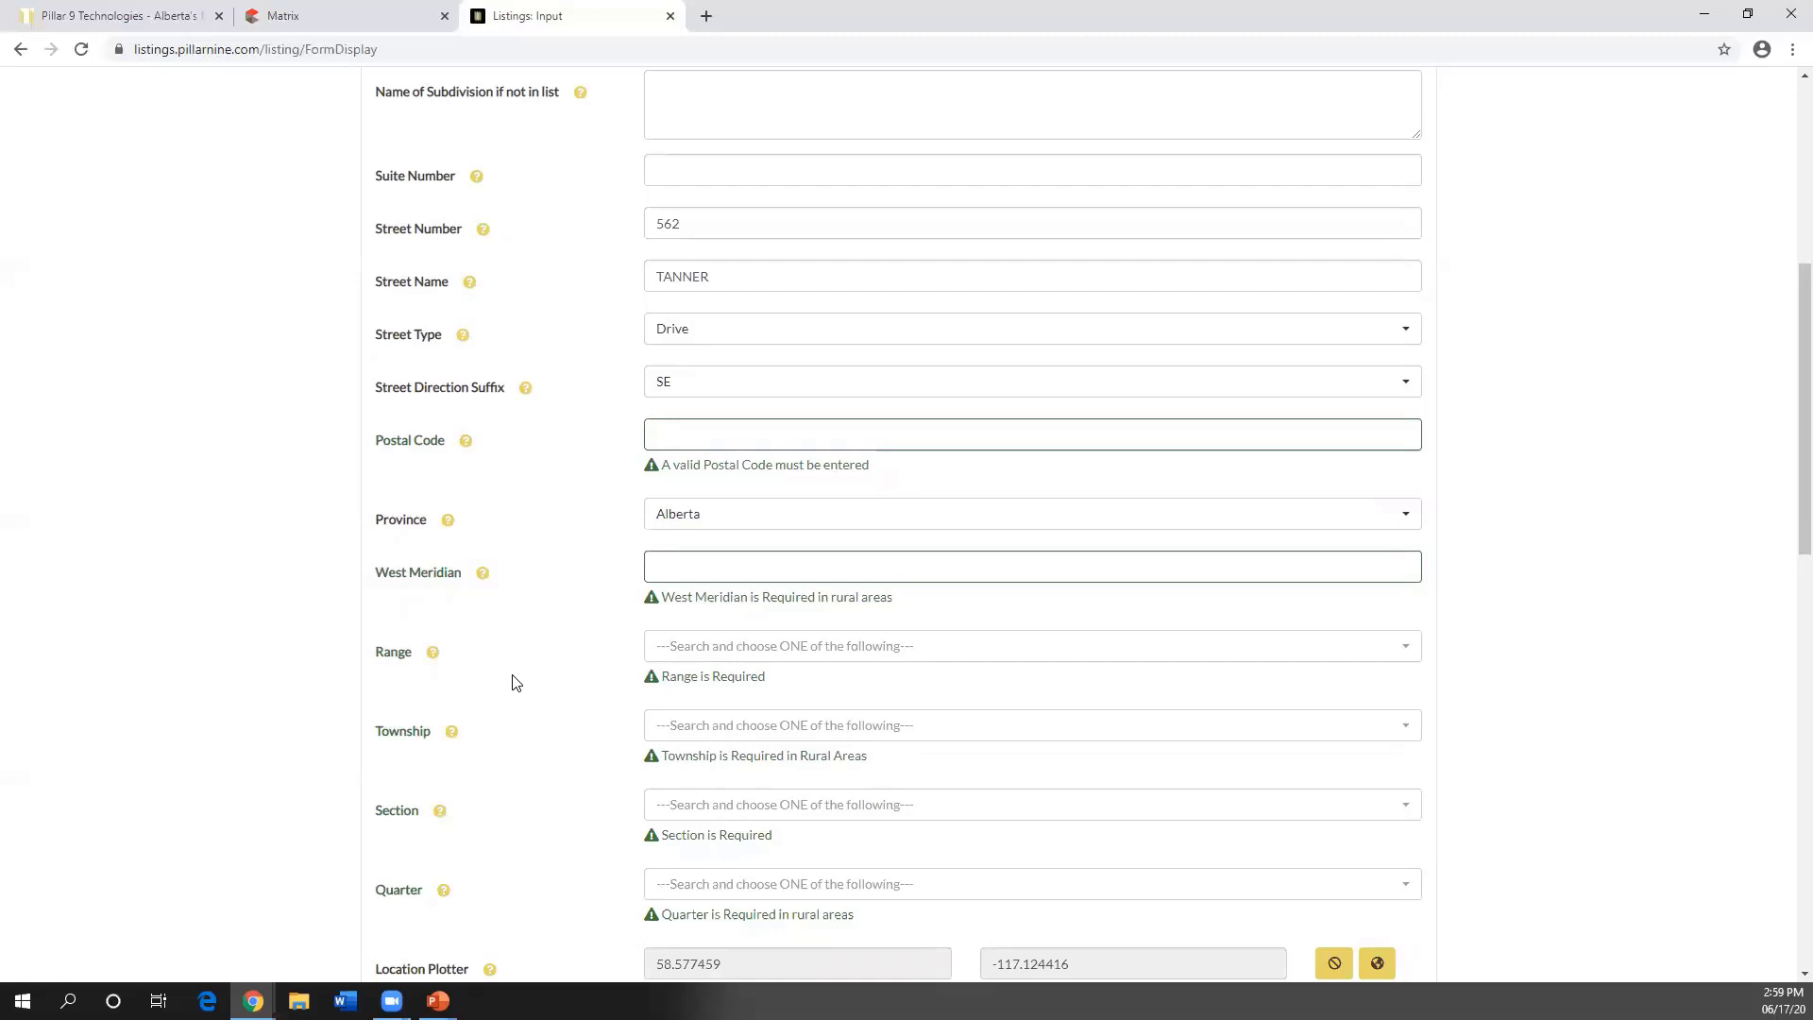
{"action": "scroll", "coordinate": [515, 682], "scroll_direction": "up", "scroll_amount": 3}
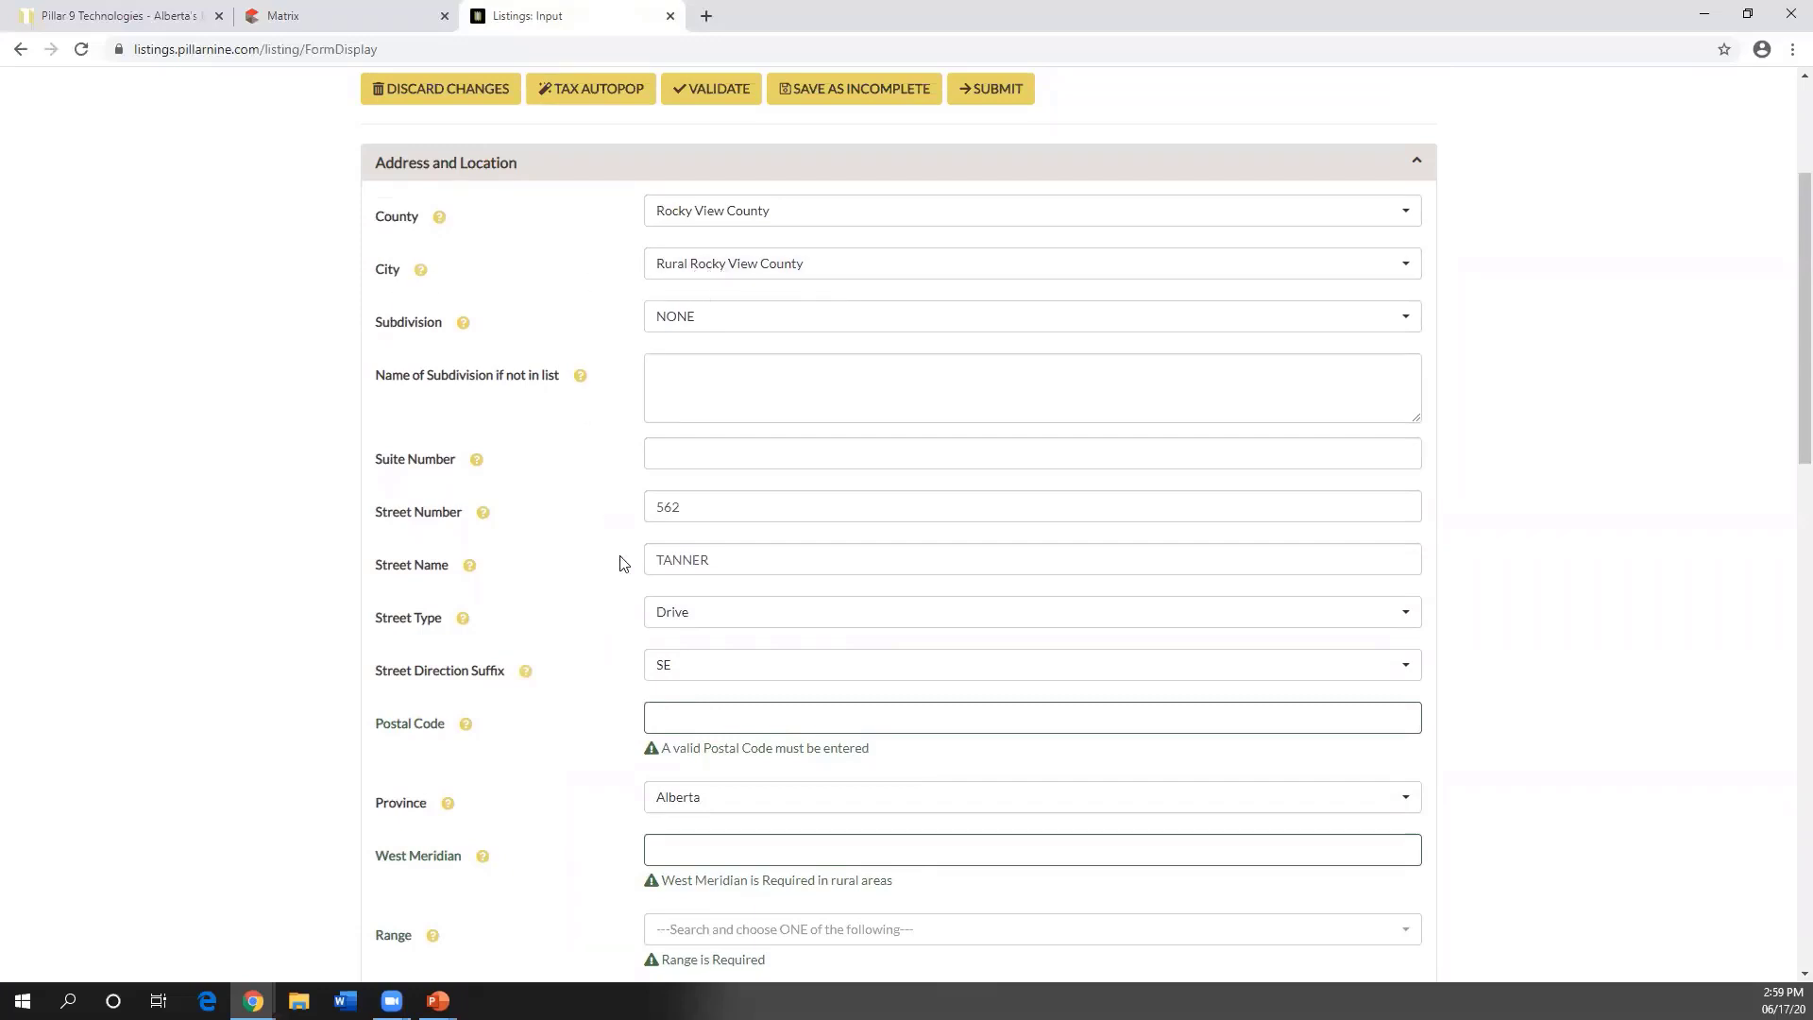
{"action": "scroll", "coordinate": [620, 559], "scroll_direction": "down", "scroll_amount": 11}
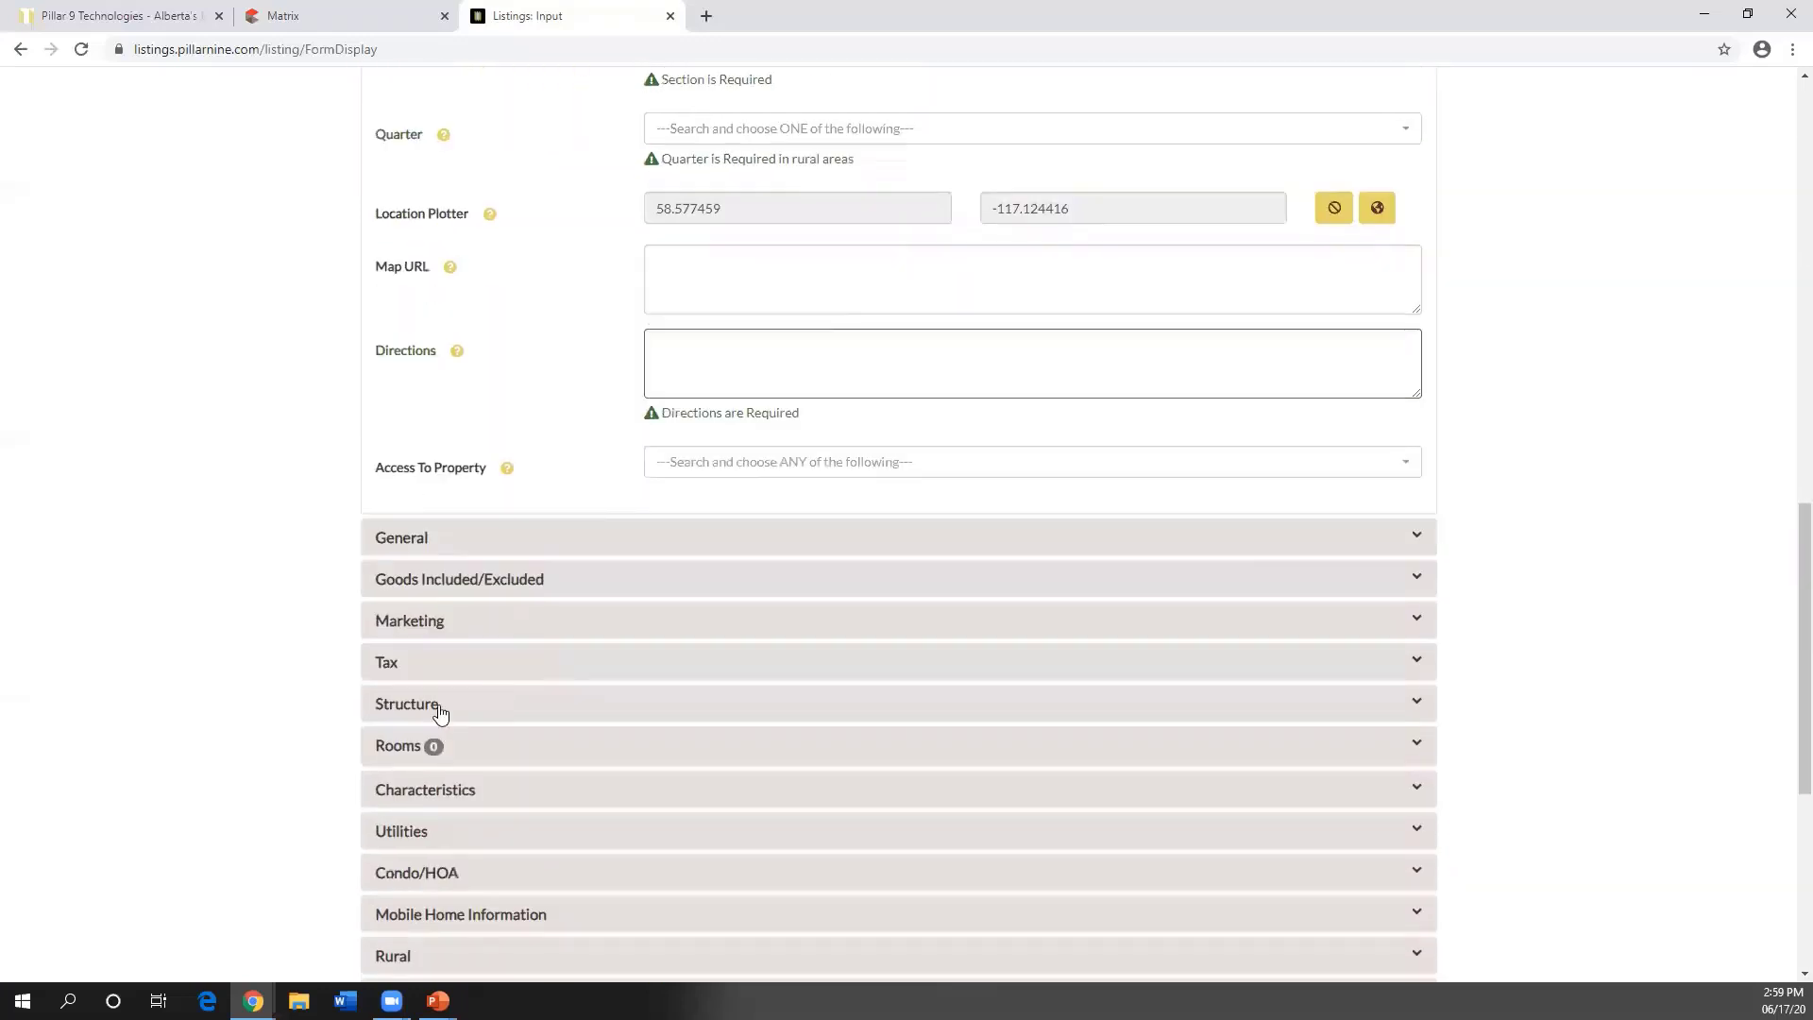
{"action": "scroll", "coordinate": [433, 798], "scroll_direction": "down", "scroll_amount": 1}
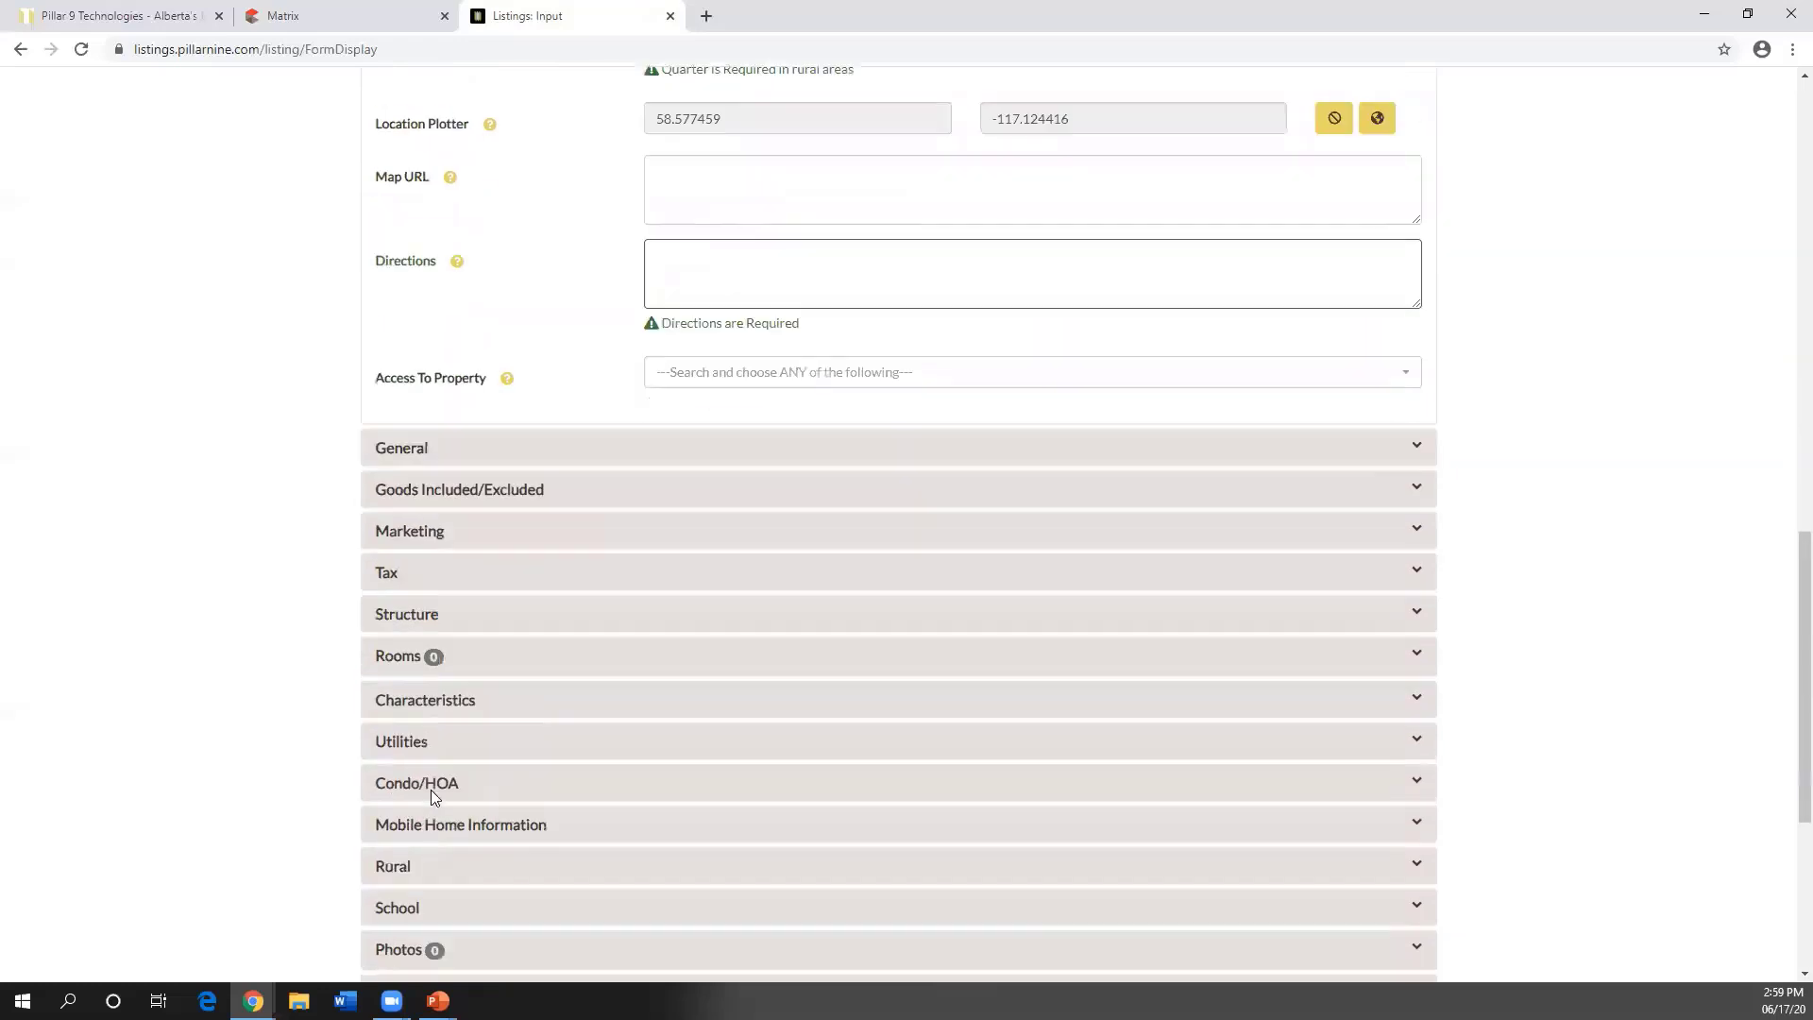
- Expand the Rural and Address and Location sections to see flagged fields
{"action": "left_click", "coordinate": [401, 864]}
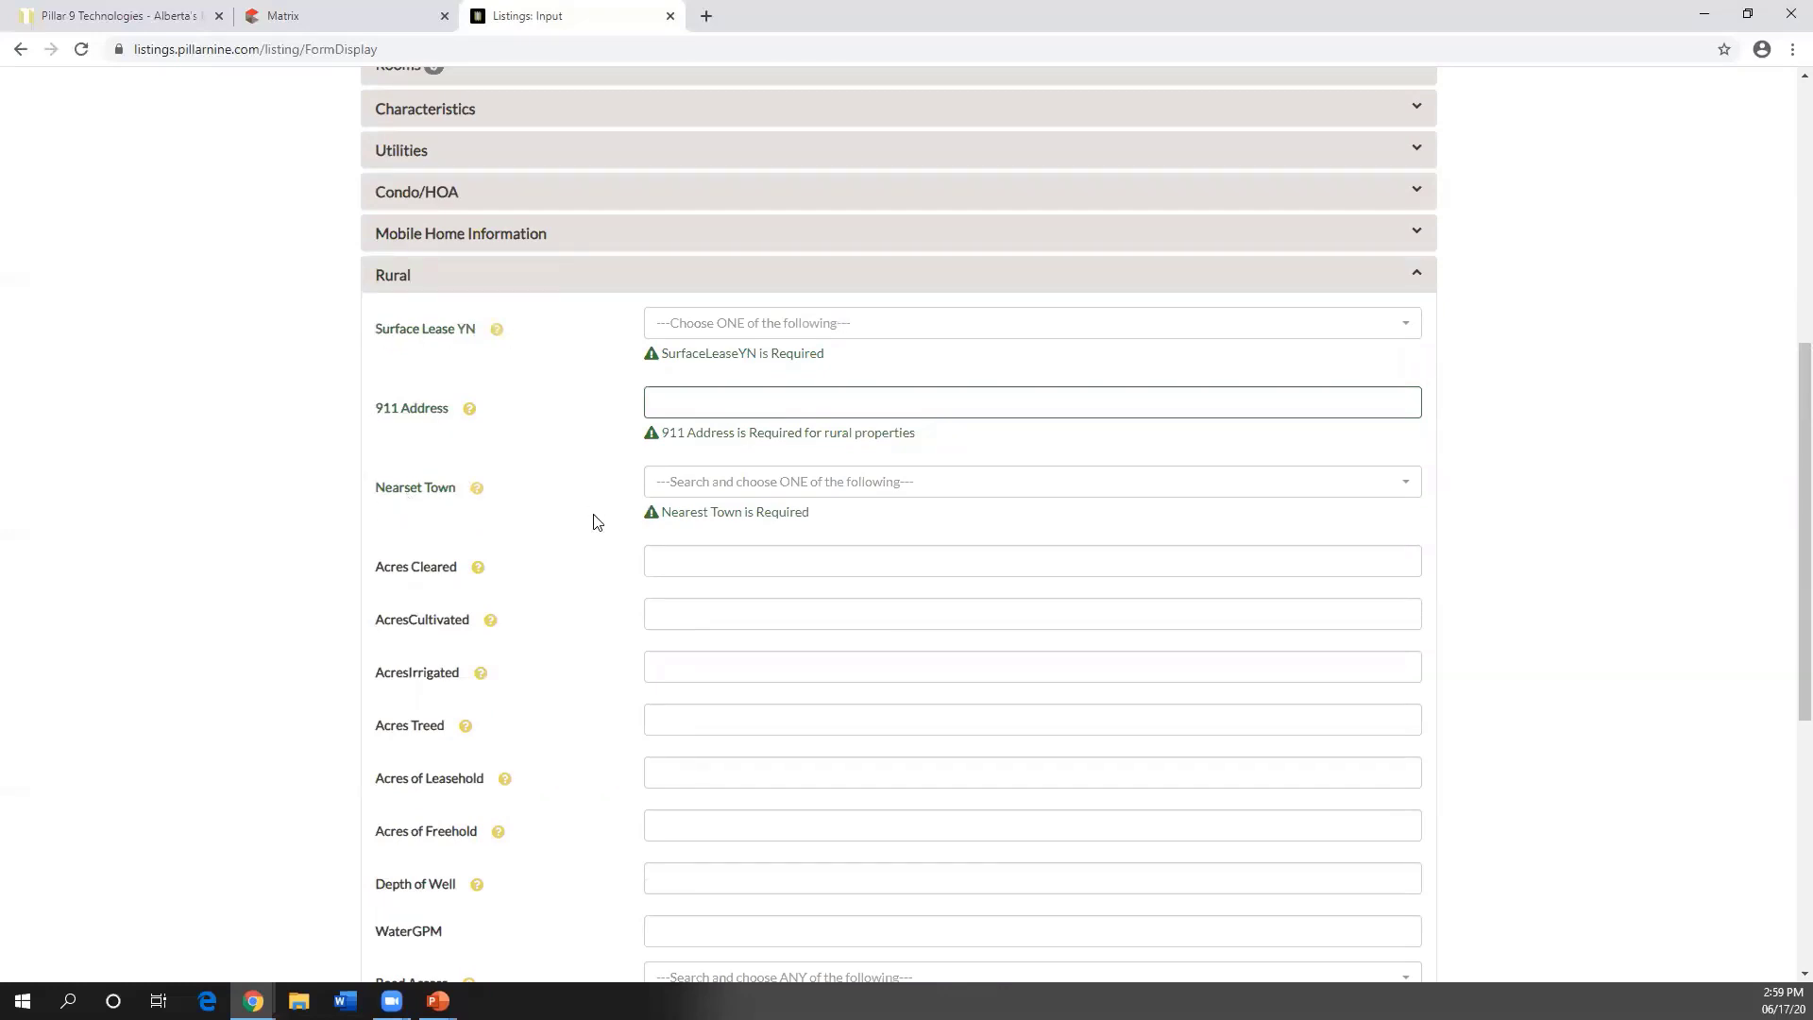
{"action": "scroll", "coordinate": [597, 519], "scroll_direction": "up", "scroll_amount": 4}
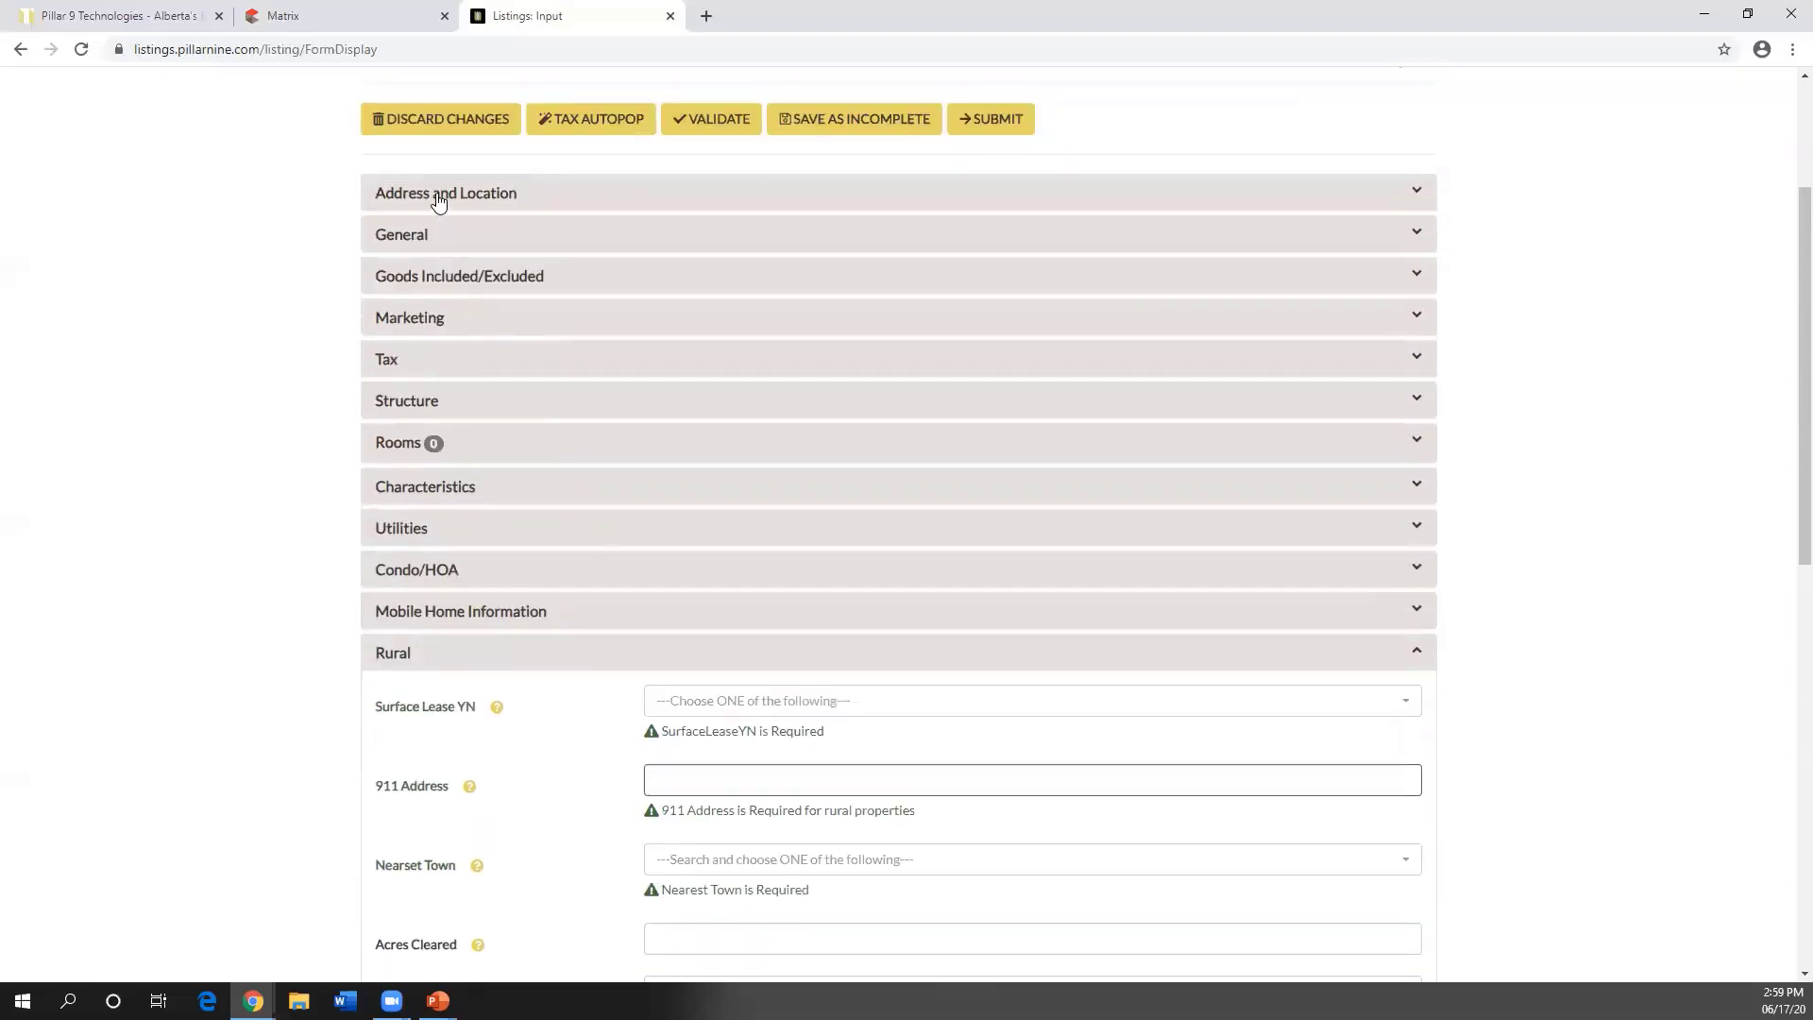
{"action": "left_click", "coordinate": [440, 194]}
{"action": "scroll", "coordinate": [581, 288], "scroll_direction": "down", "scroll_amount": 7}
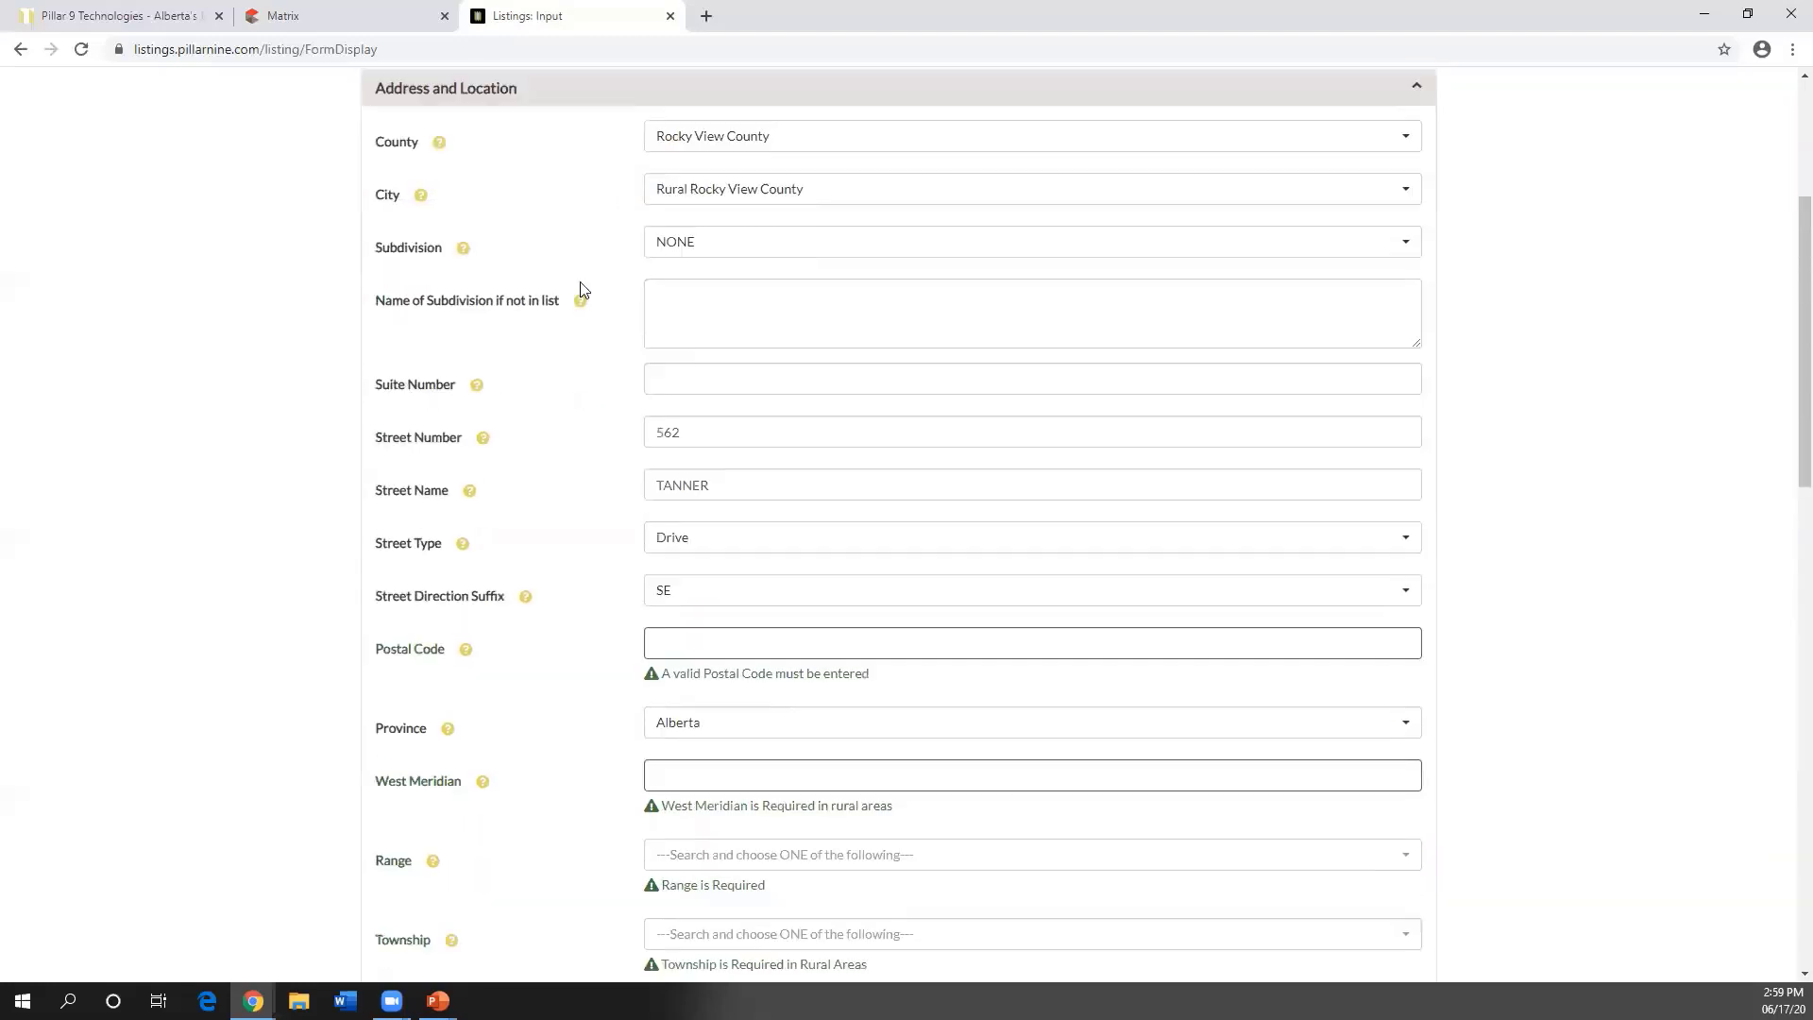
{"action": "scroll", "coordinate": [582, 289], "scroll_direction": "up", "scroll_amount": 7}
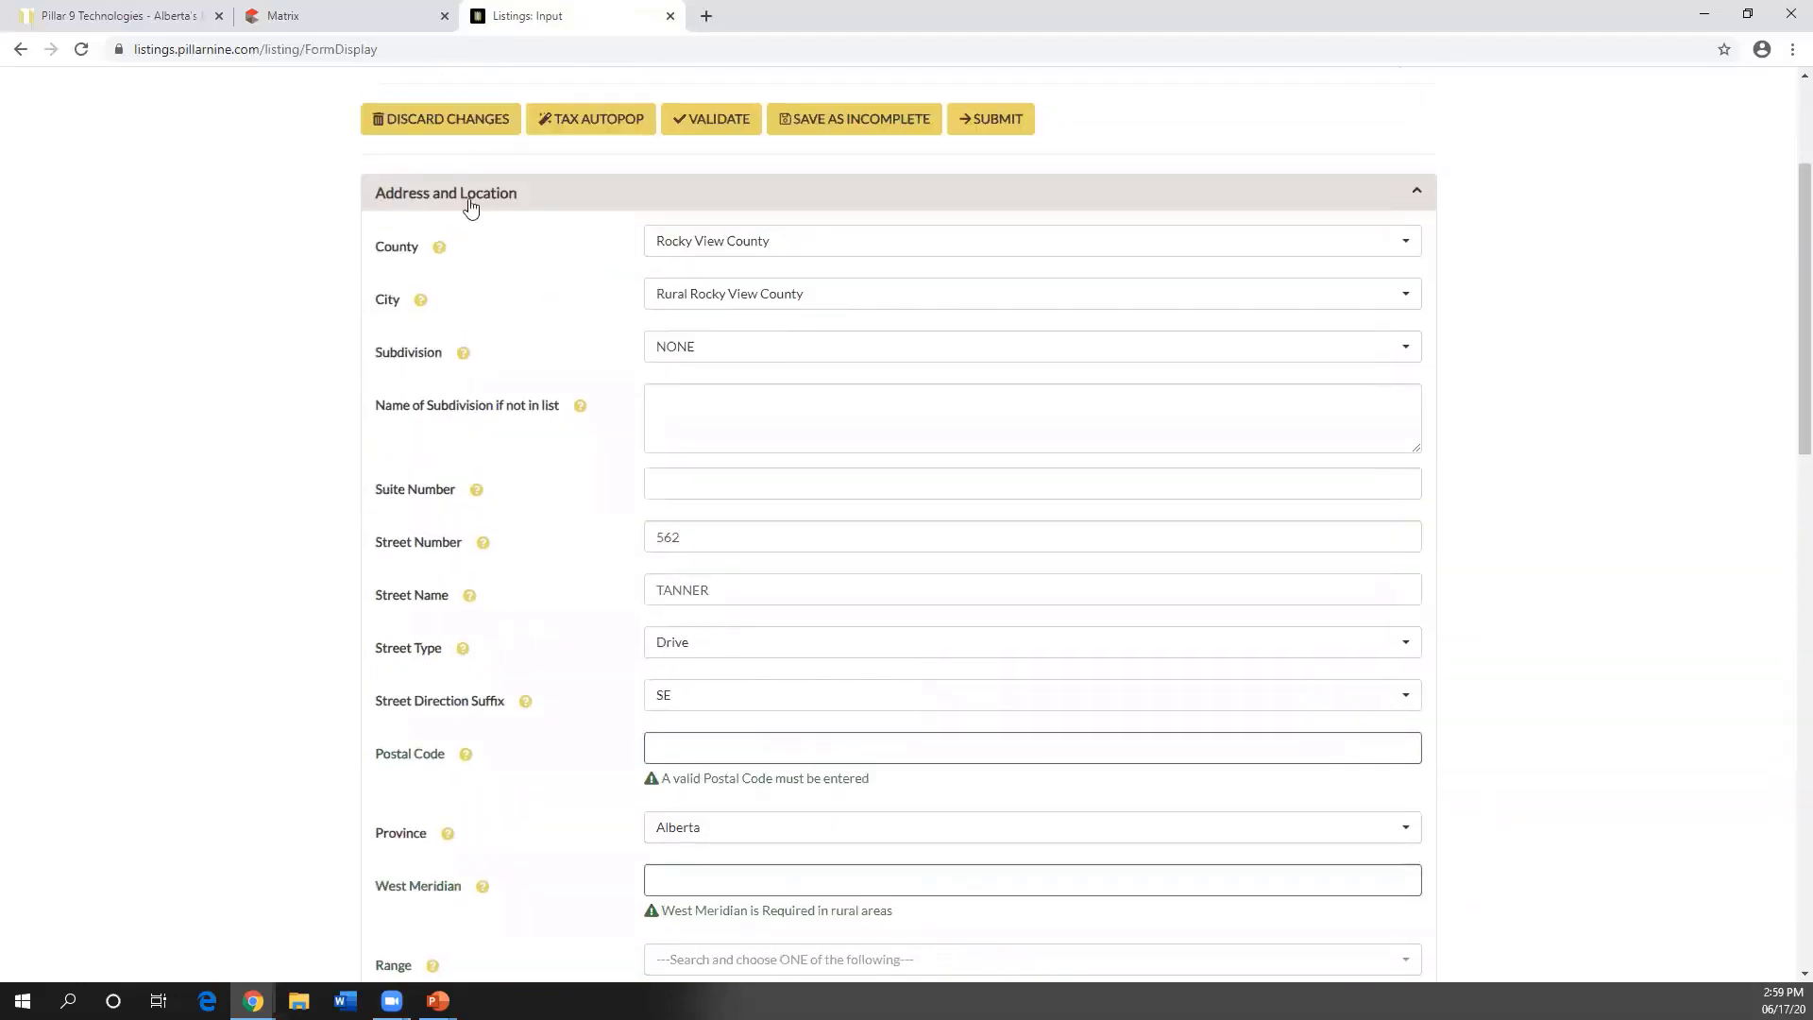
- Collapse Address and Location and look through the General section's fields
{"action": "left_click", "coordinate": [478, 201]}
{"action": "left_click", "coordinate": [441, 235]}
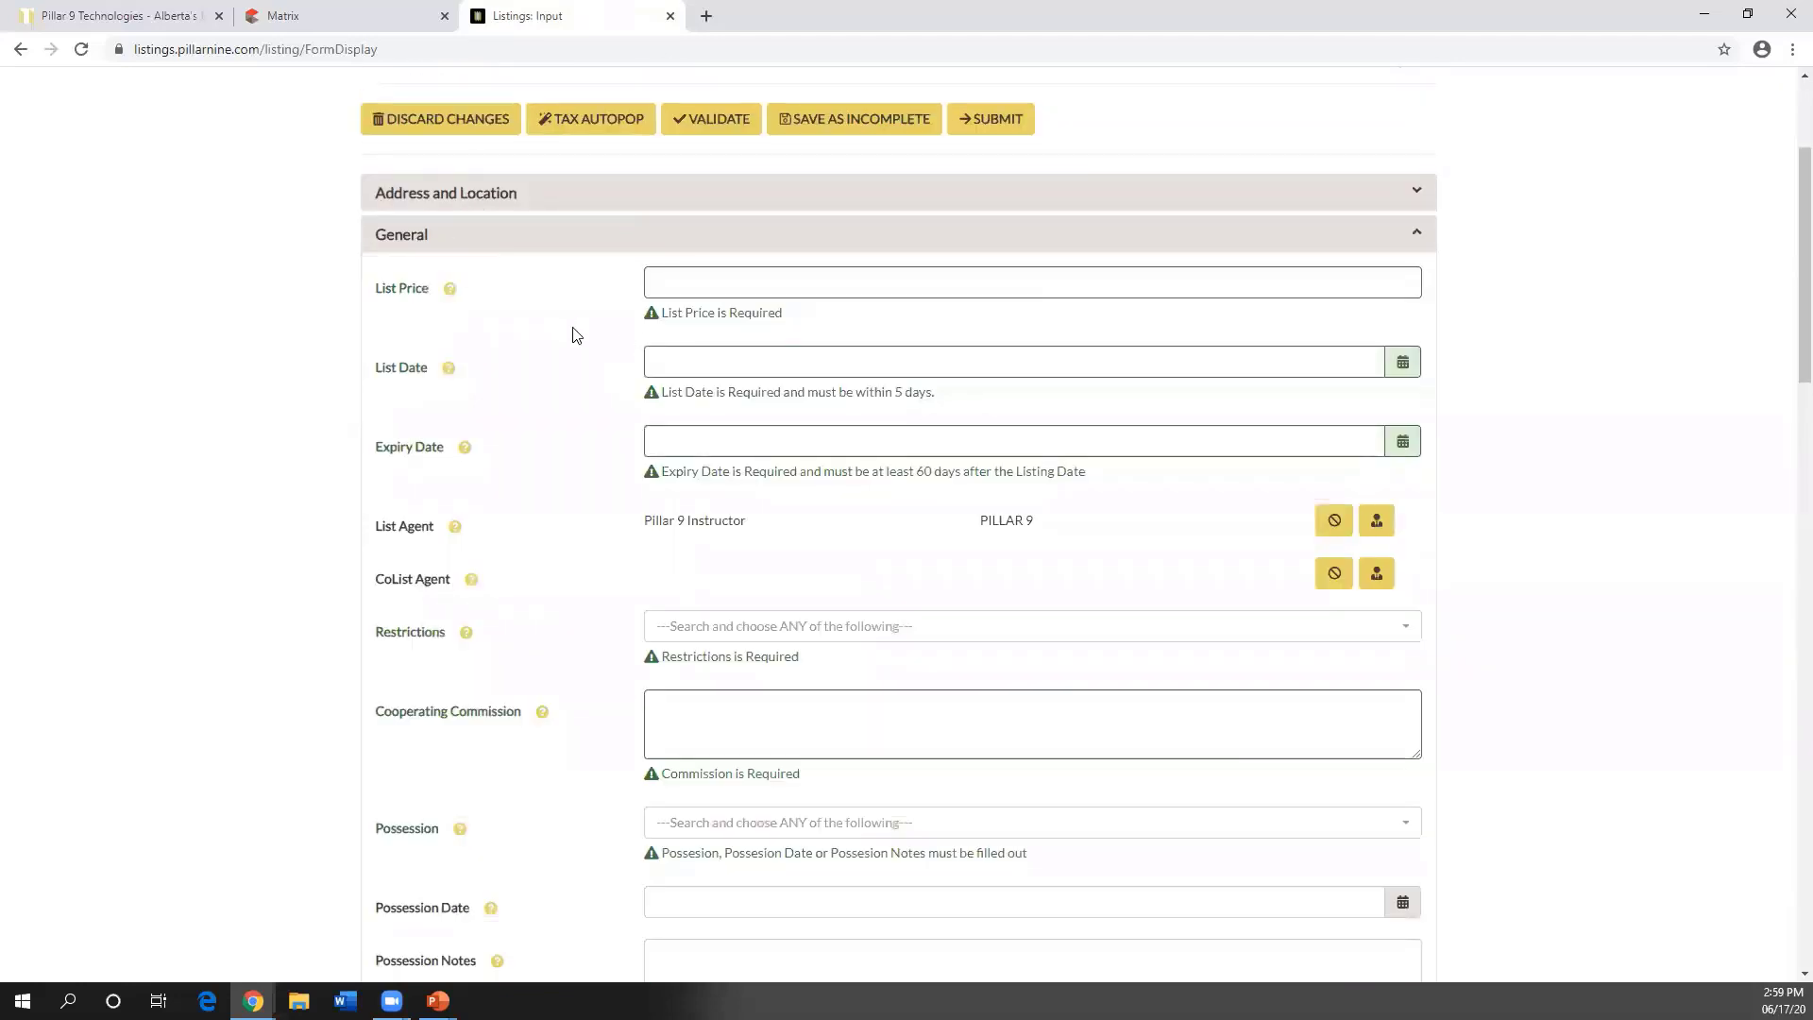
{"action": "scroll", "coordinate": [567, 326], "scroll_direction": "down", "scroll_amount": 4}
{"action": "scroll", "coordinate": [566, 334], "scroll_direction": "down", "scroll_amount": 2}
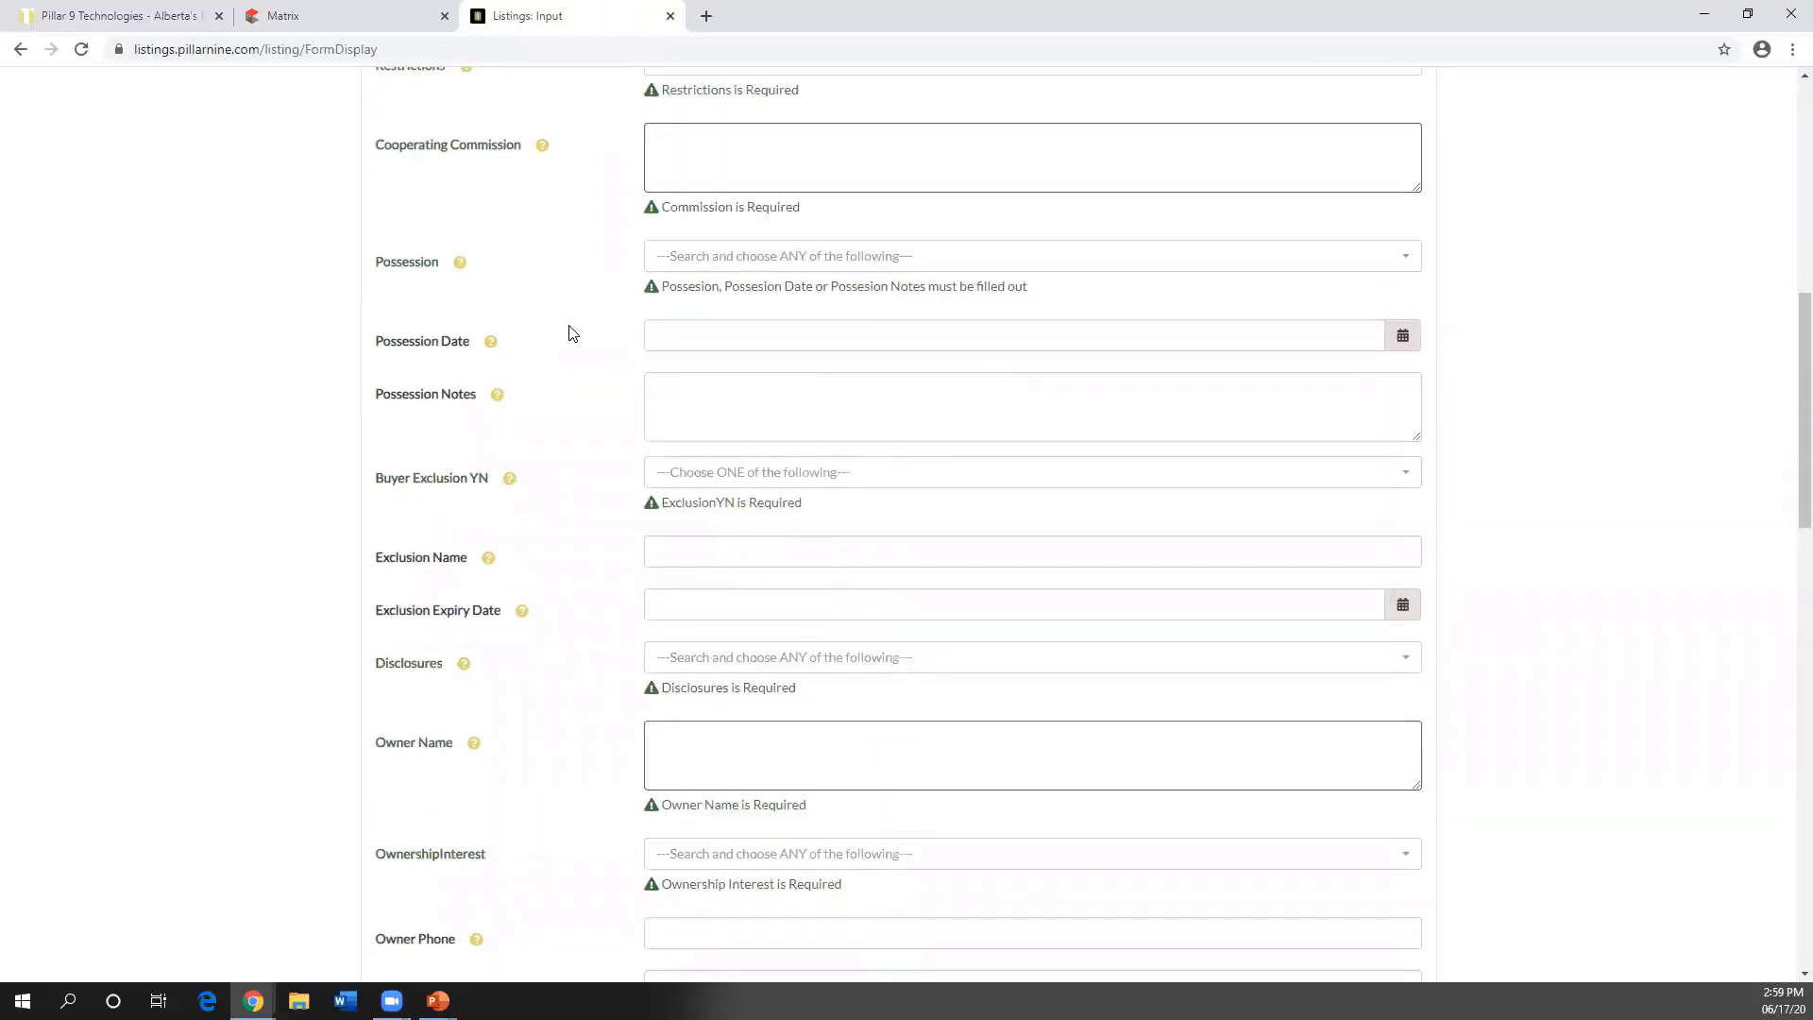
{"action": "scroll", "coordinate": [570, 332], "scroll_direction": "up", "scroll_amount": 4}
{"action": "scroll", "coordinate": [571, 331], "scroll_direction": "up", "scroll_amount": 2}
{"action": "scroll", "coordinate": [570, 331], "scroll_direction": "down", "scroll_amount": 9}
{"action": "scroll", "coordinate": [570, 331], "scroll_direction": "down", "scroll_amount": 1}
- Look over the Condo Type options, then collapse General
{"action": "left_click", "coordinate": [670, 748]}
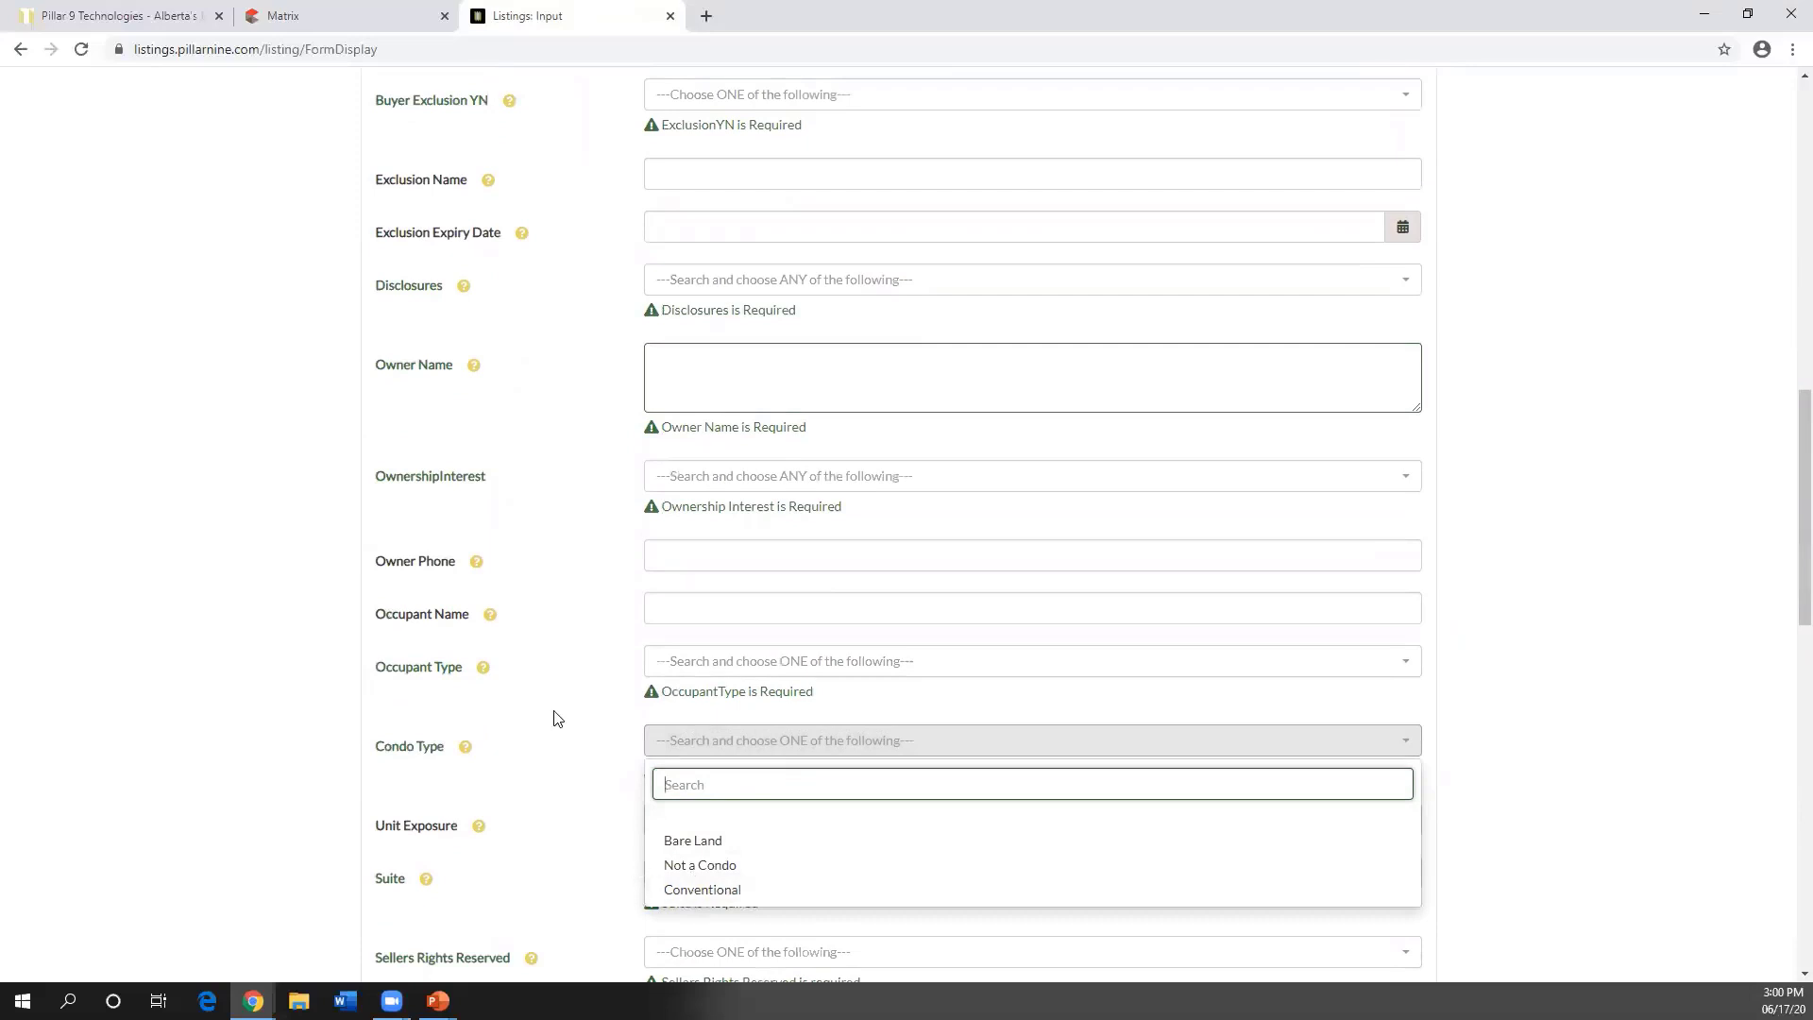
{"action": "scroll", "coordinate": [558, 708], "scroll_direction": "down", "scroll_amount": 11}
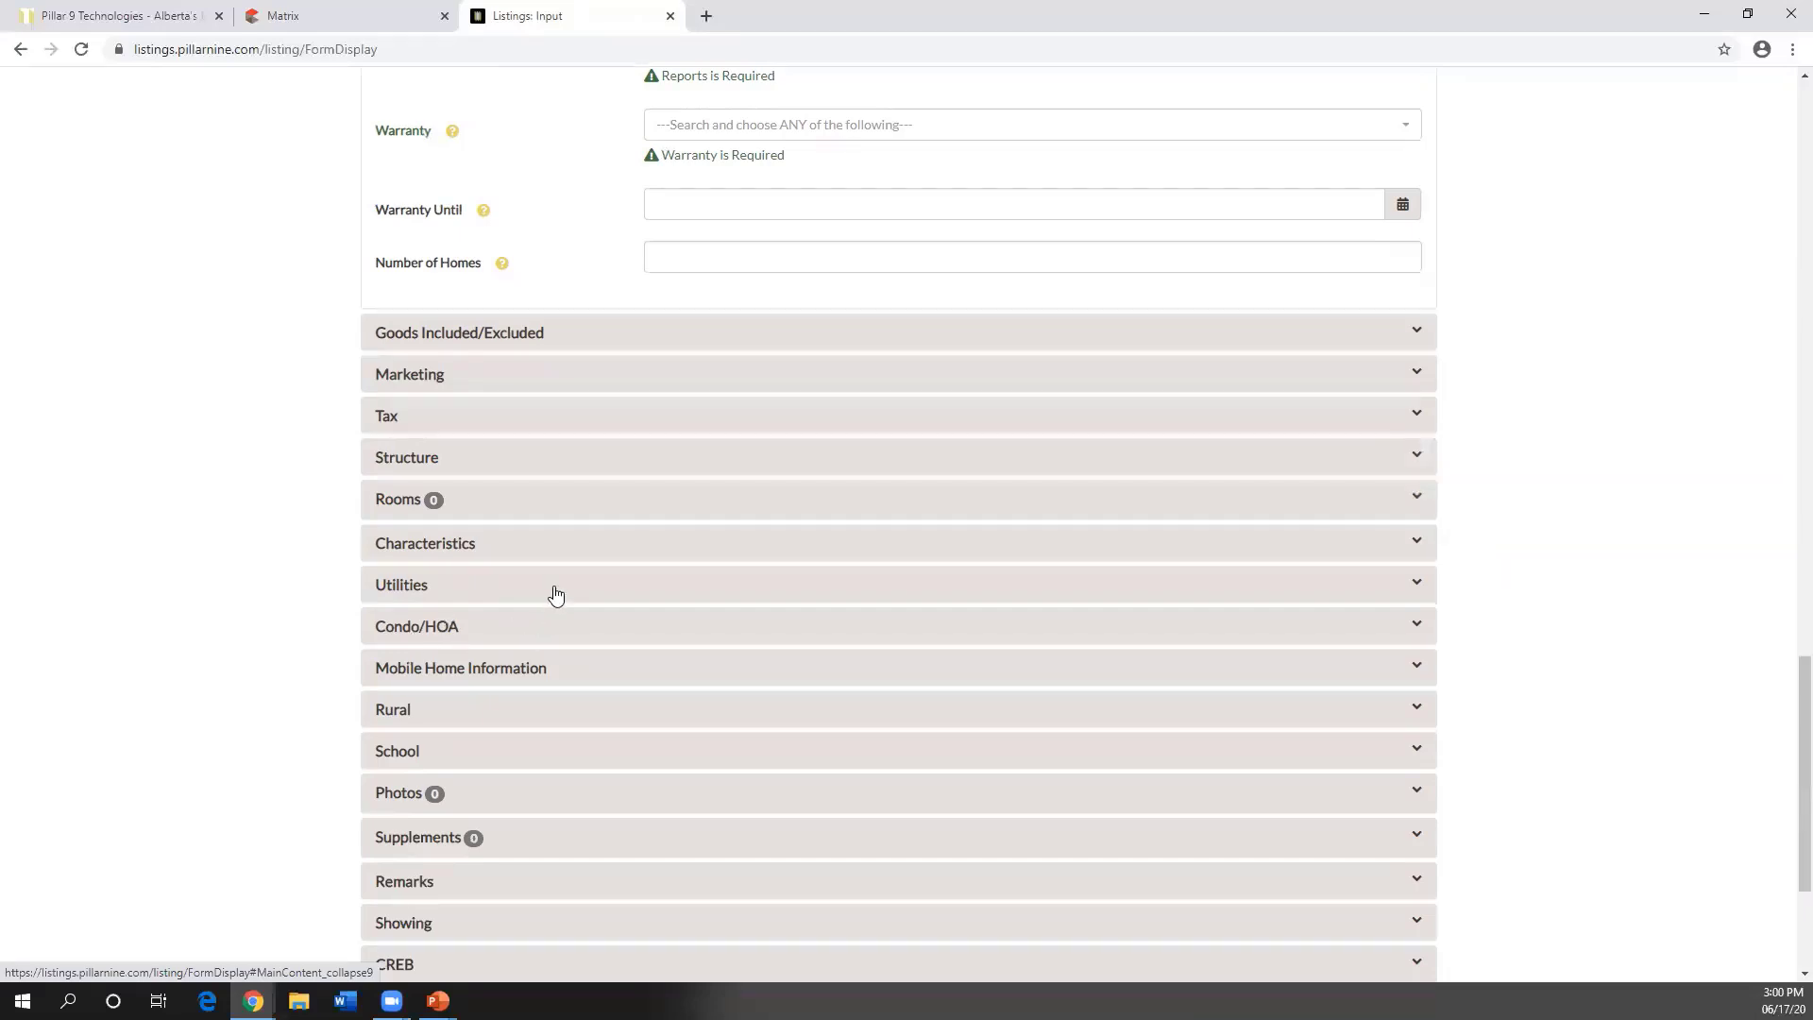
{"action": "scroll", "coordinate": [563, 605], "scroll_direction": "up", "scroll_amount": 5}
{"action": "scroll", "coordinate": [565, 610], "scroll_direction": "up", "scroll_amount": 8}
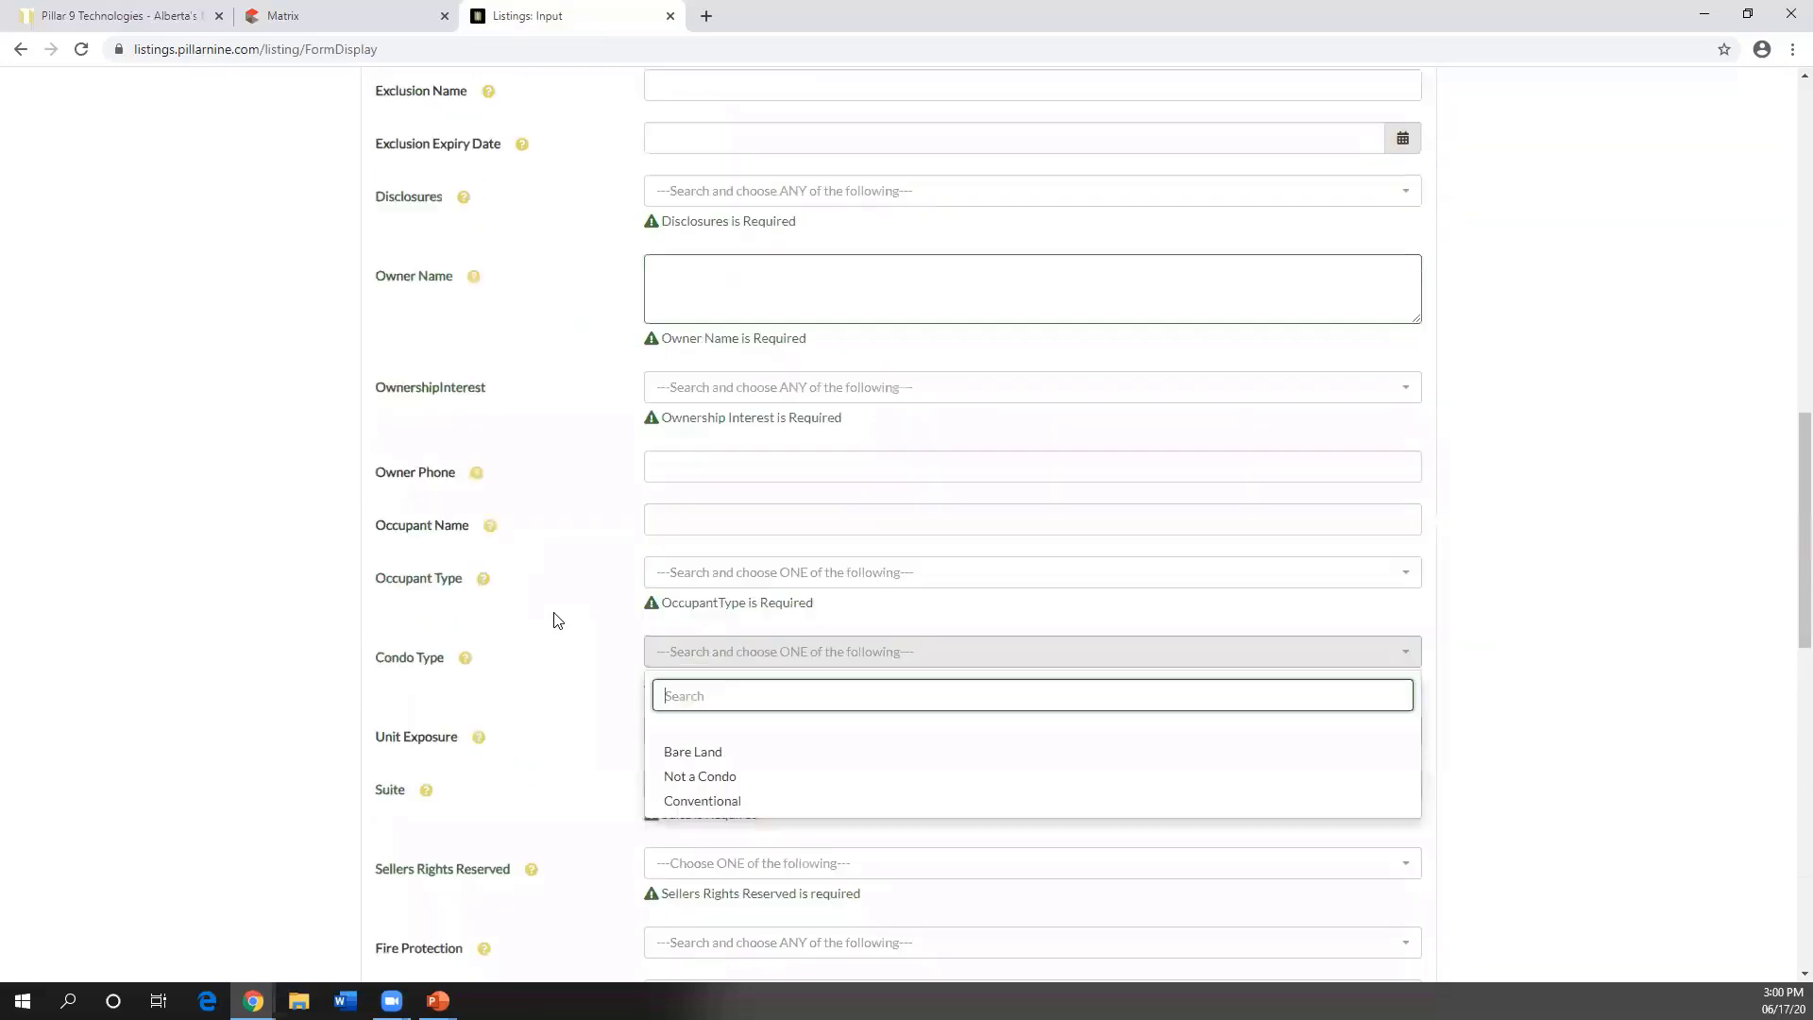
{"action": "scroll", "coordinate": [560, 620], "scroll_direction": "up", "scroll_amount": 6}
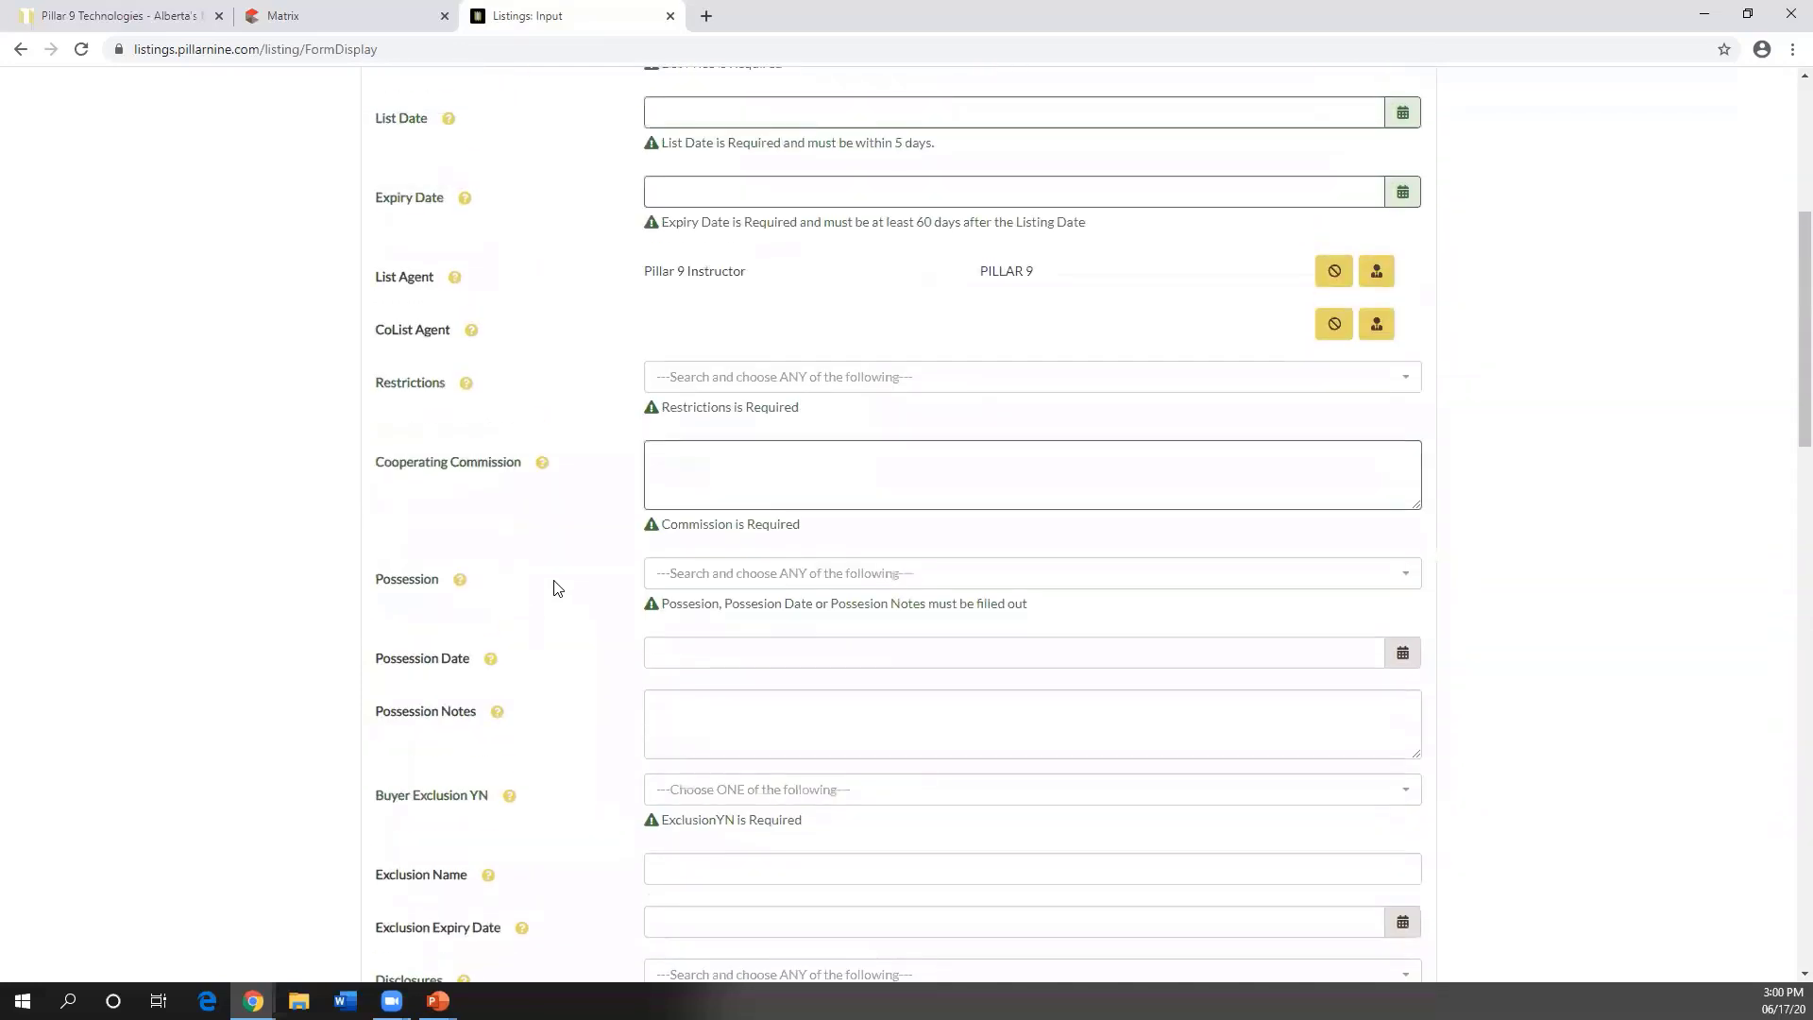
{"action": "left_click", "coordinate": [401, 247]}
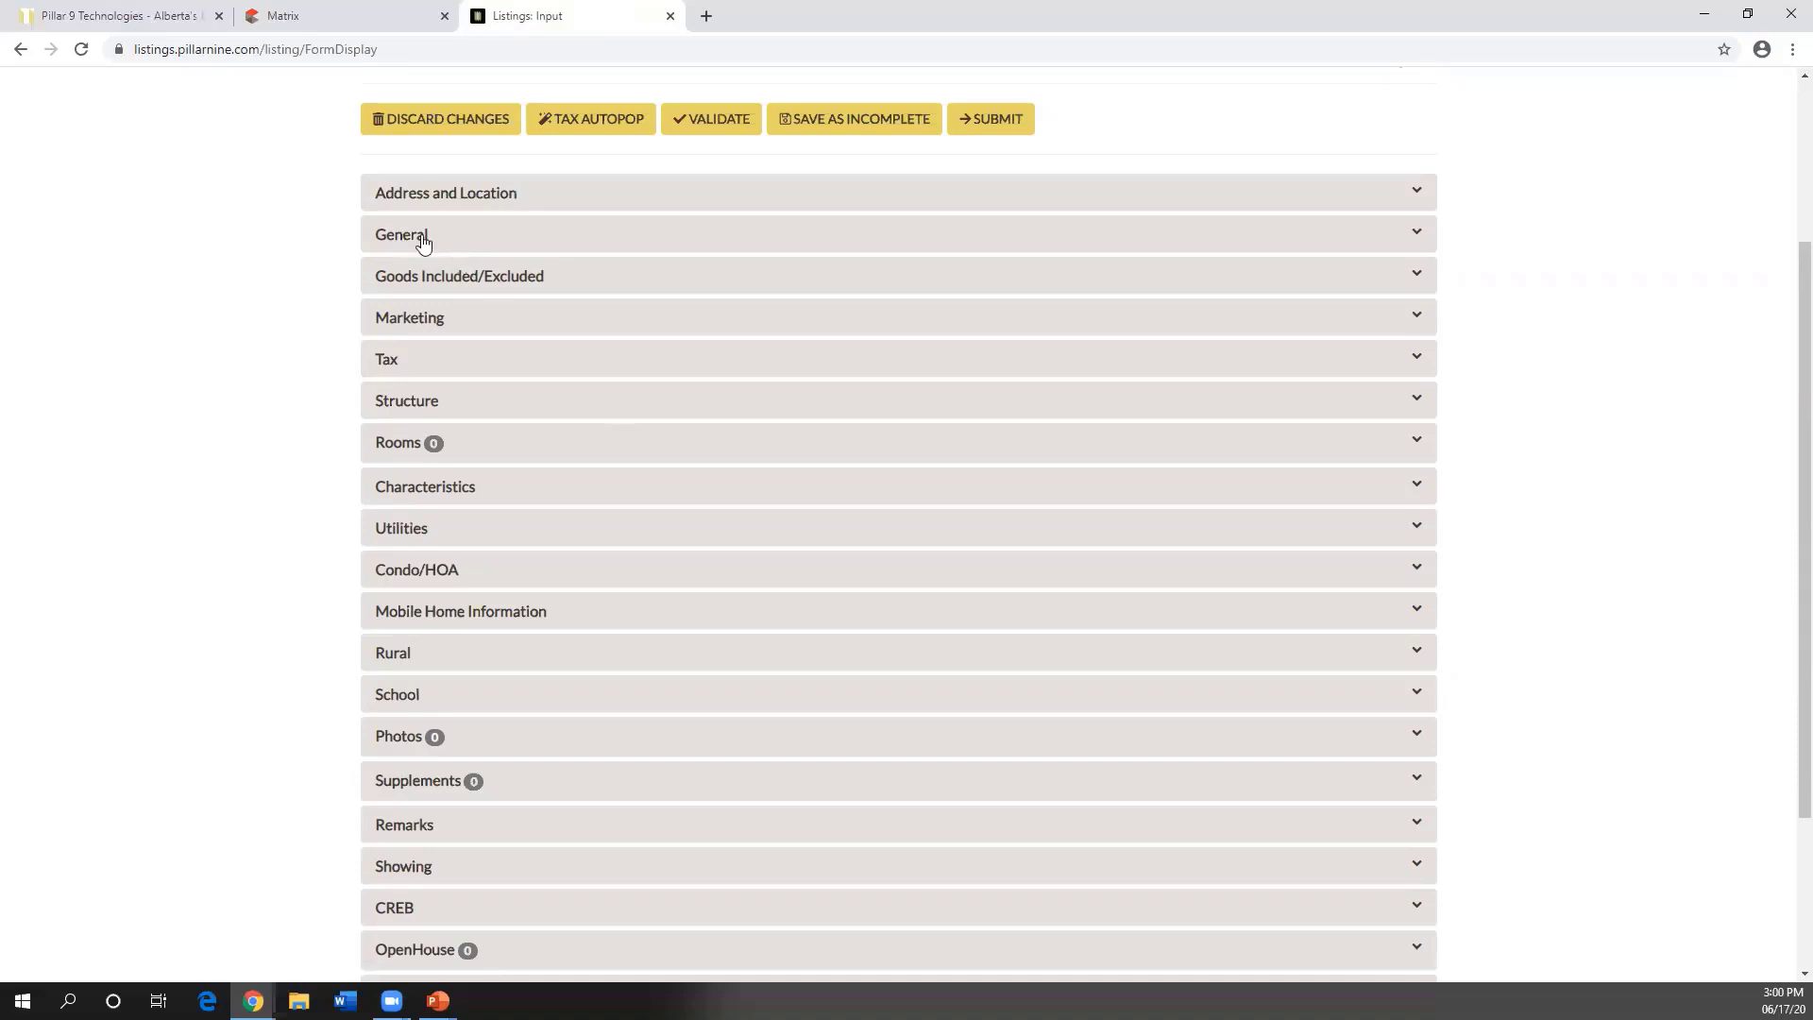
- Set Property Subtype to Detached in the Structure section
{"action": "left_click", "coordinate": [401, 409]}
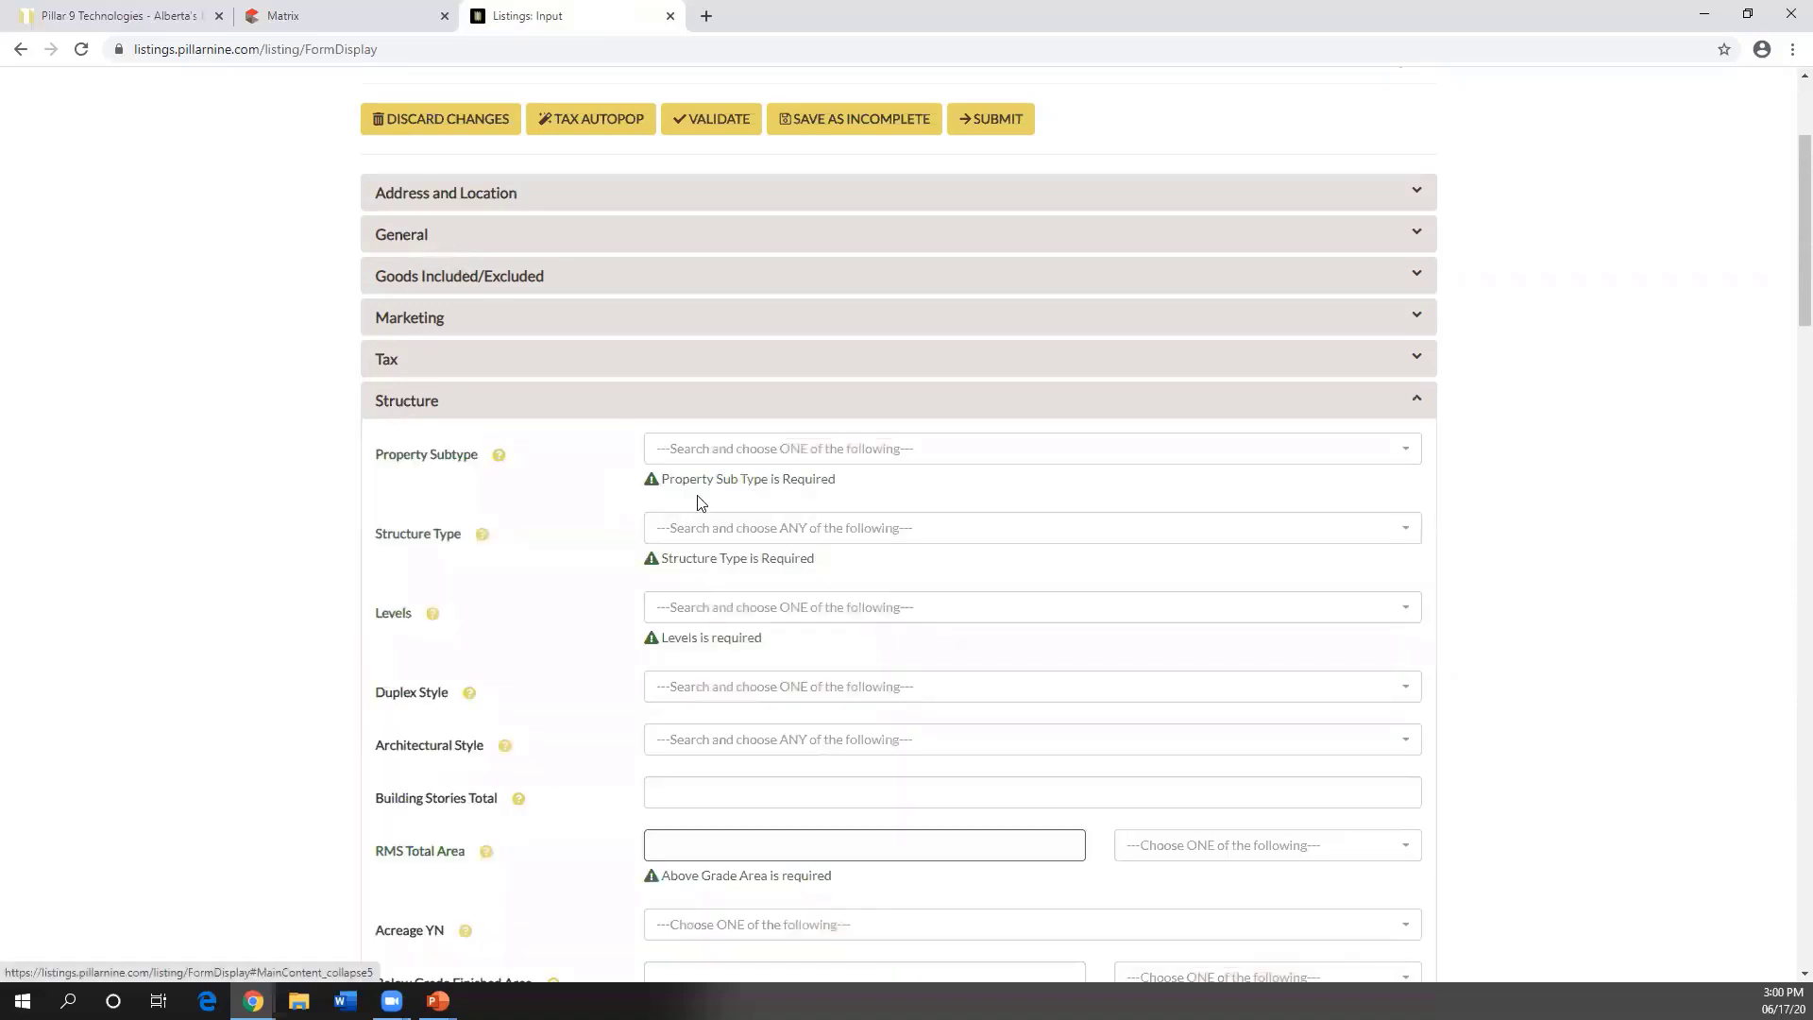
{"action": "scroll", "coordinate": [696, 502], "scroll_direction": "down", "scroll_amount": 1}
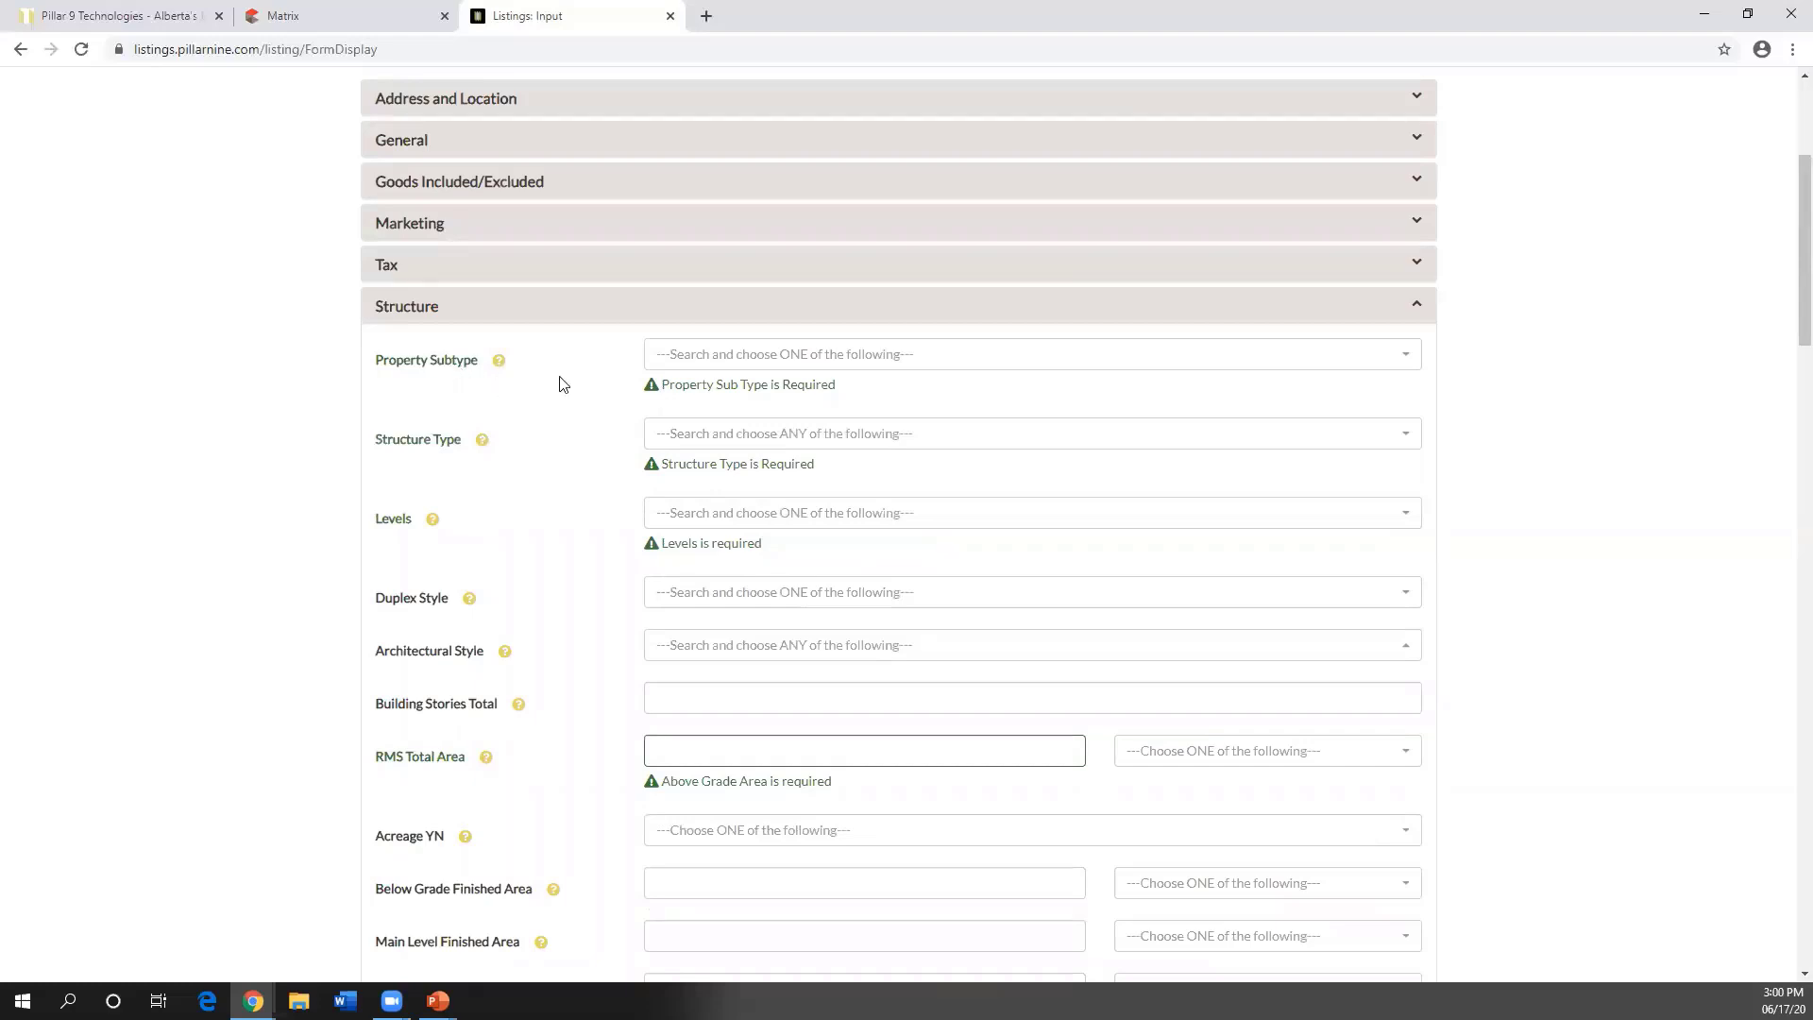
{"action": "left_click", "coordinate": [697, 363]}
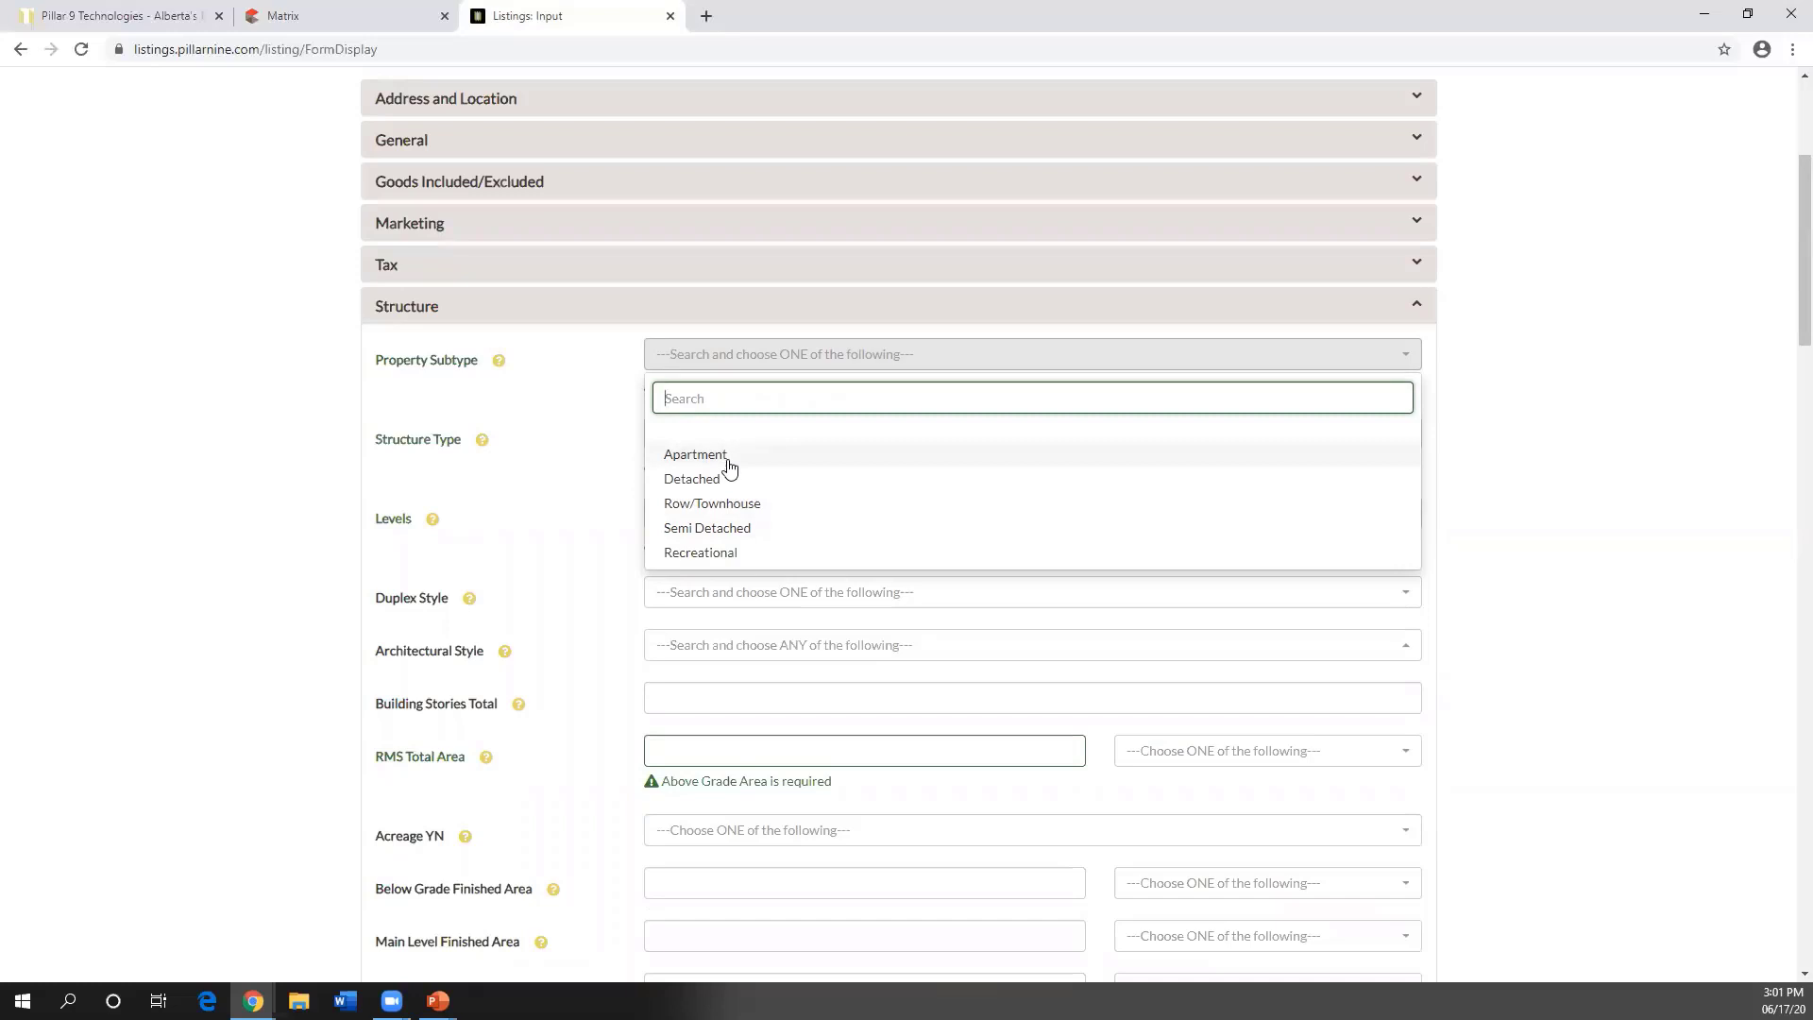
{"action": "left_click", "coordinate": [715, 483]}
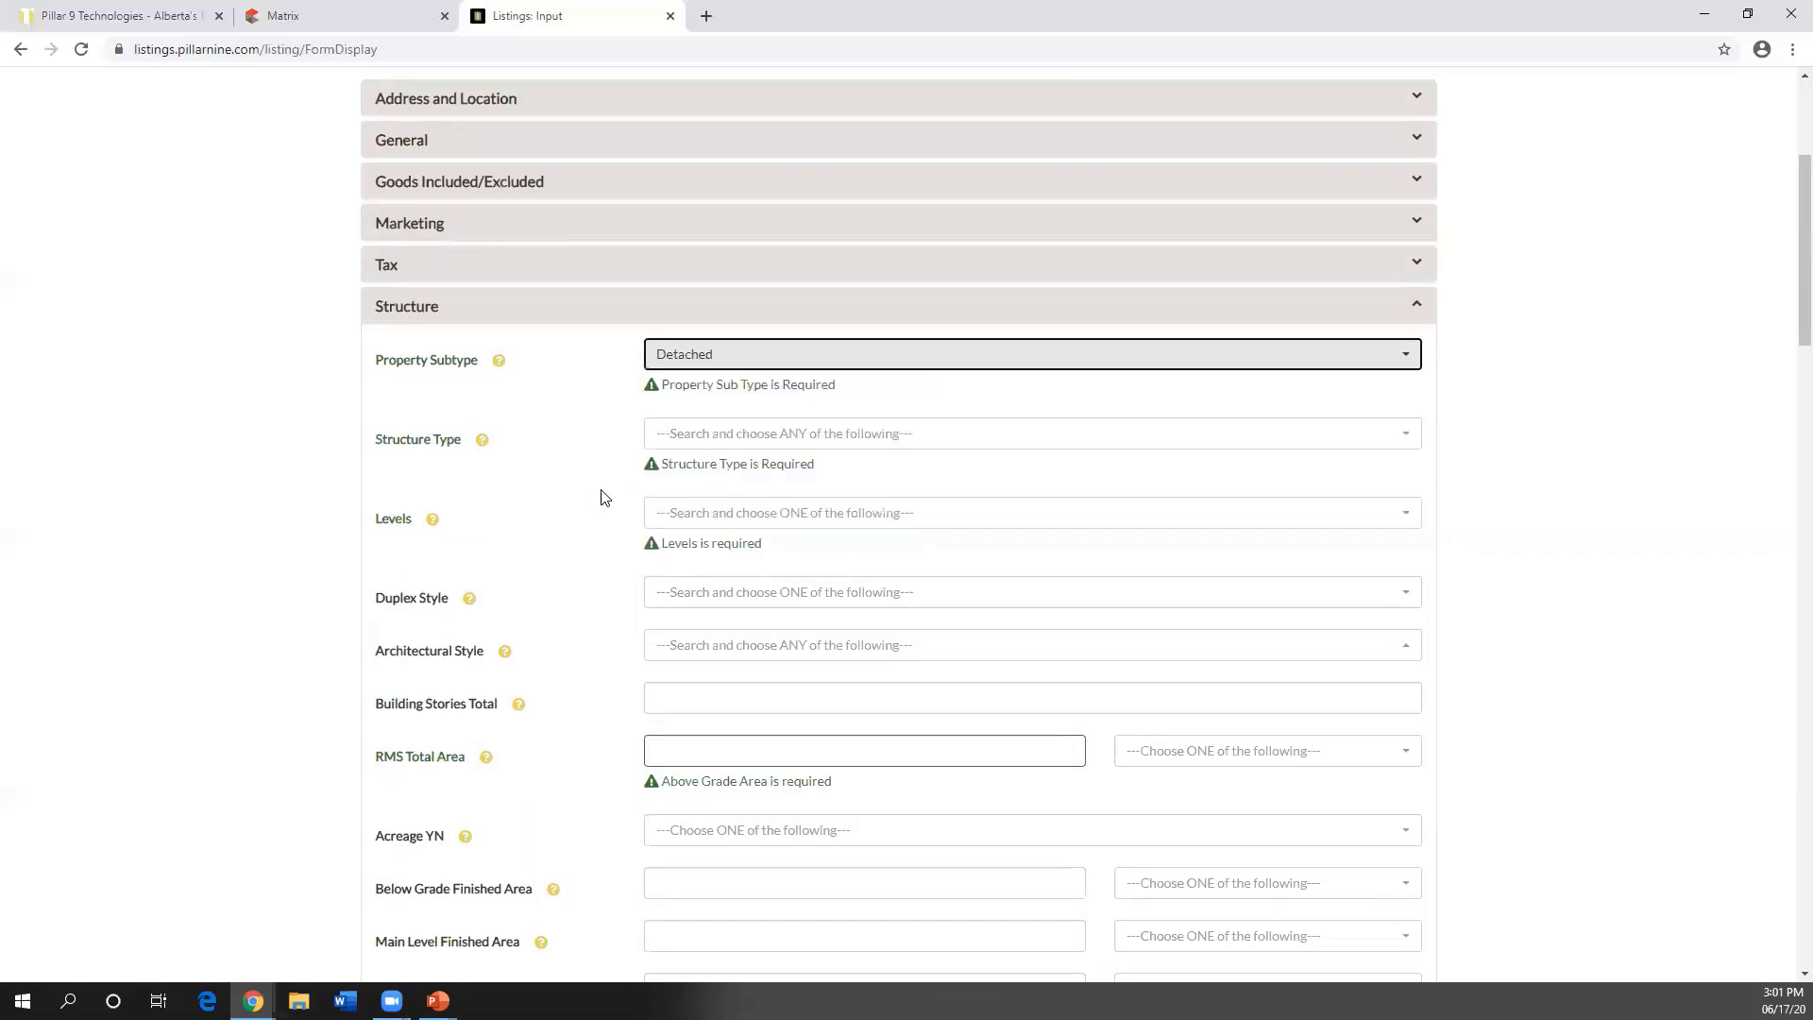
{"action": "scroll", "coordinate": [470, 761], "scroll_direction": "down", "scroll_amount": 1}
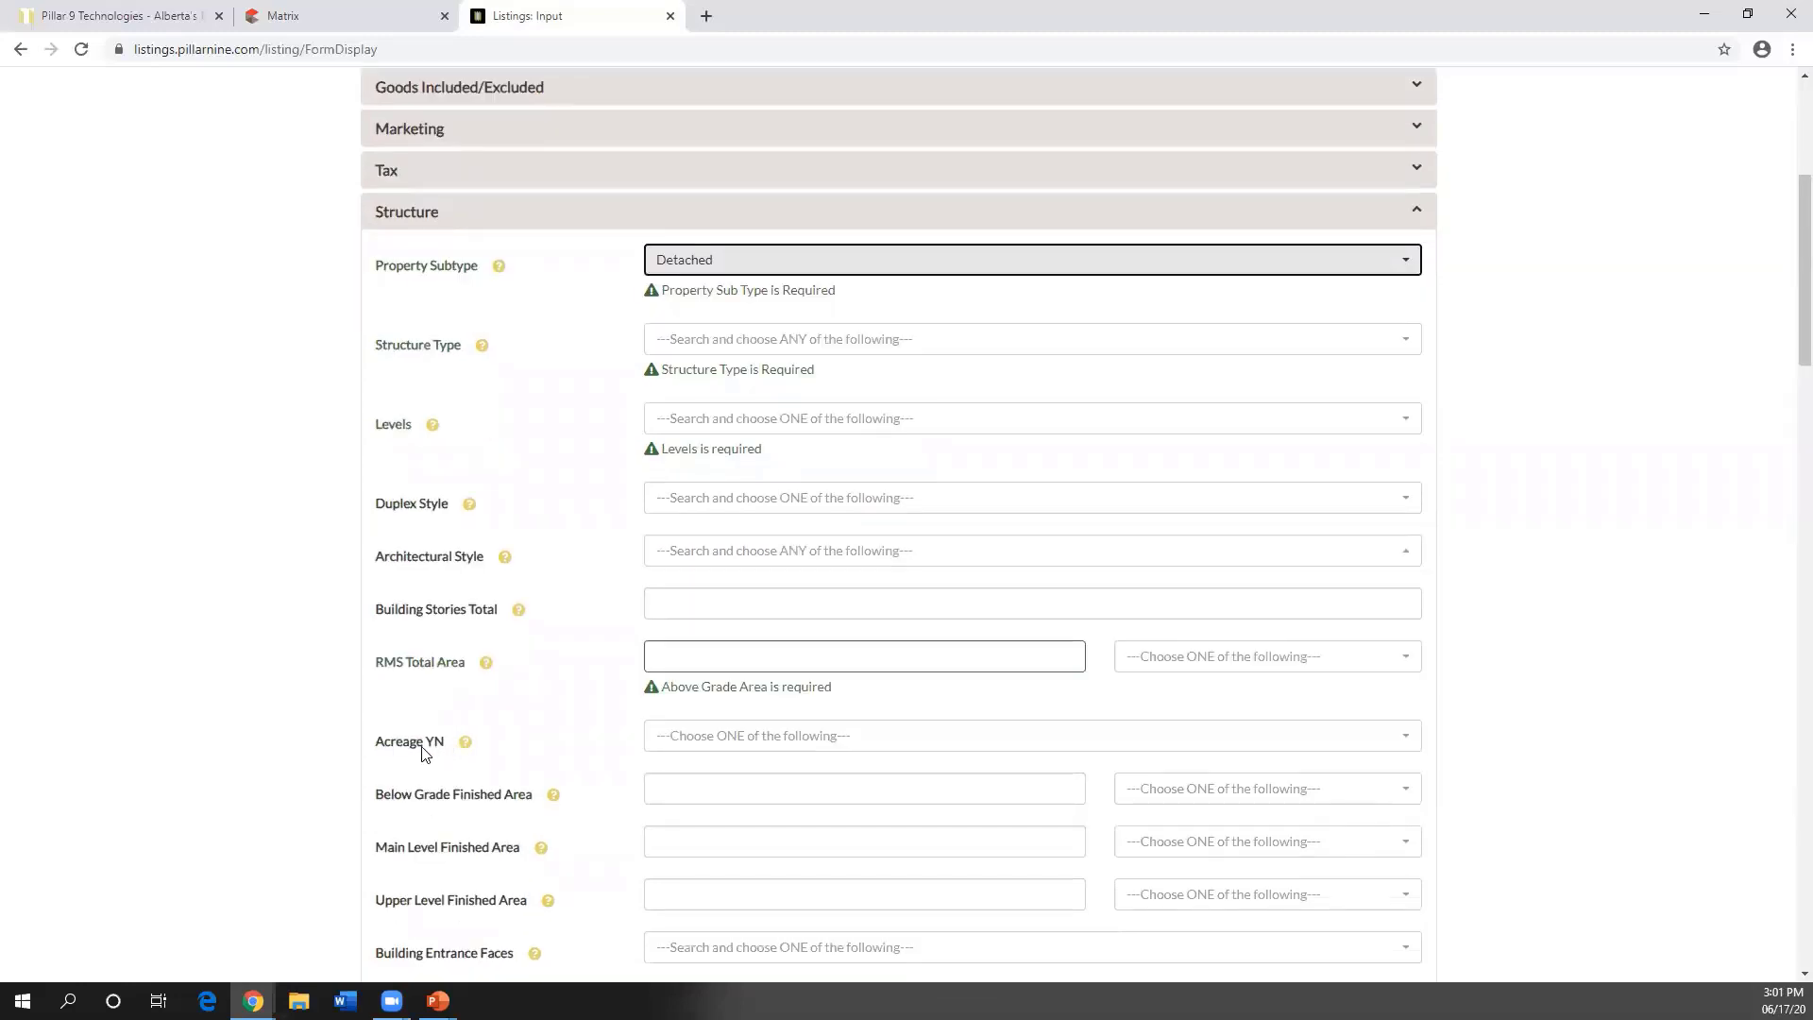
{"action": "key", "text": "ctrl"}
{"action": "key", "text": "ctrl"}
{"action": "key", "text": "ctrl"}
{"action": "scroll", "coordinate": [585, 699], "scroll_direction": "up", "scroll_amount": 5}
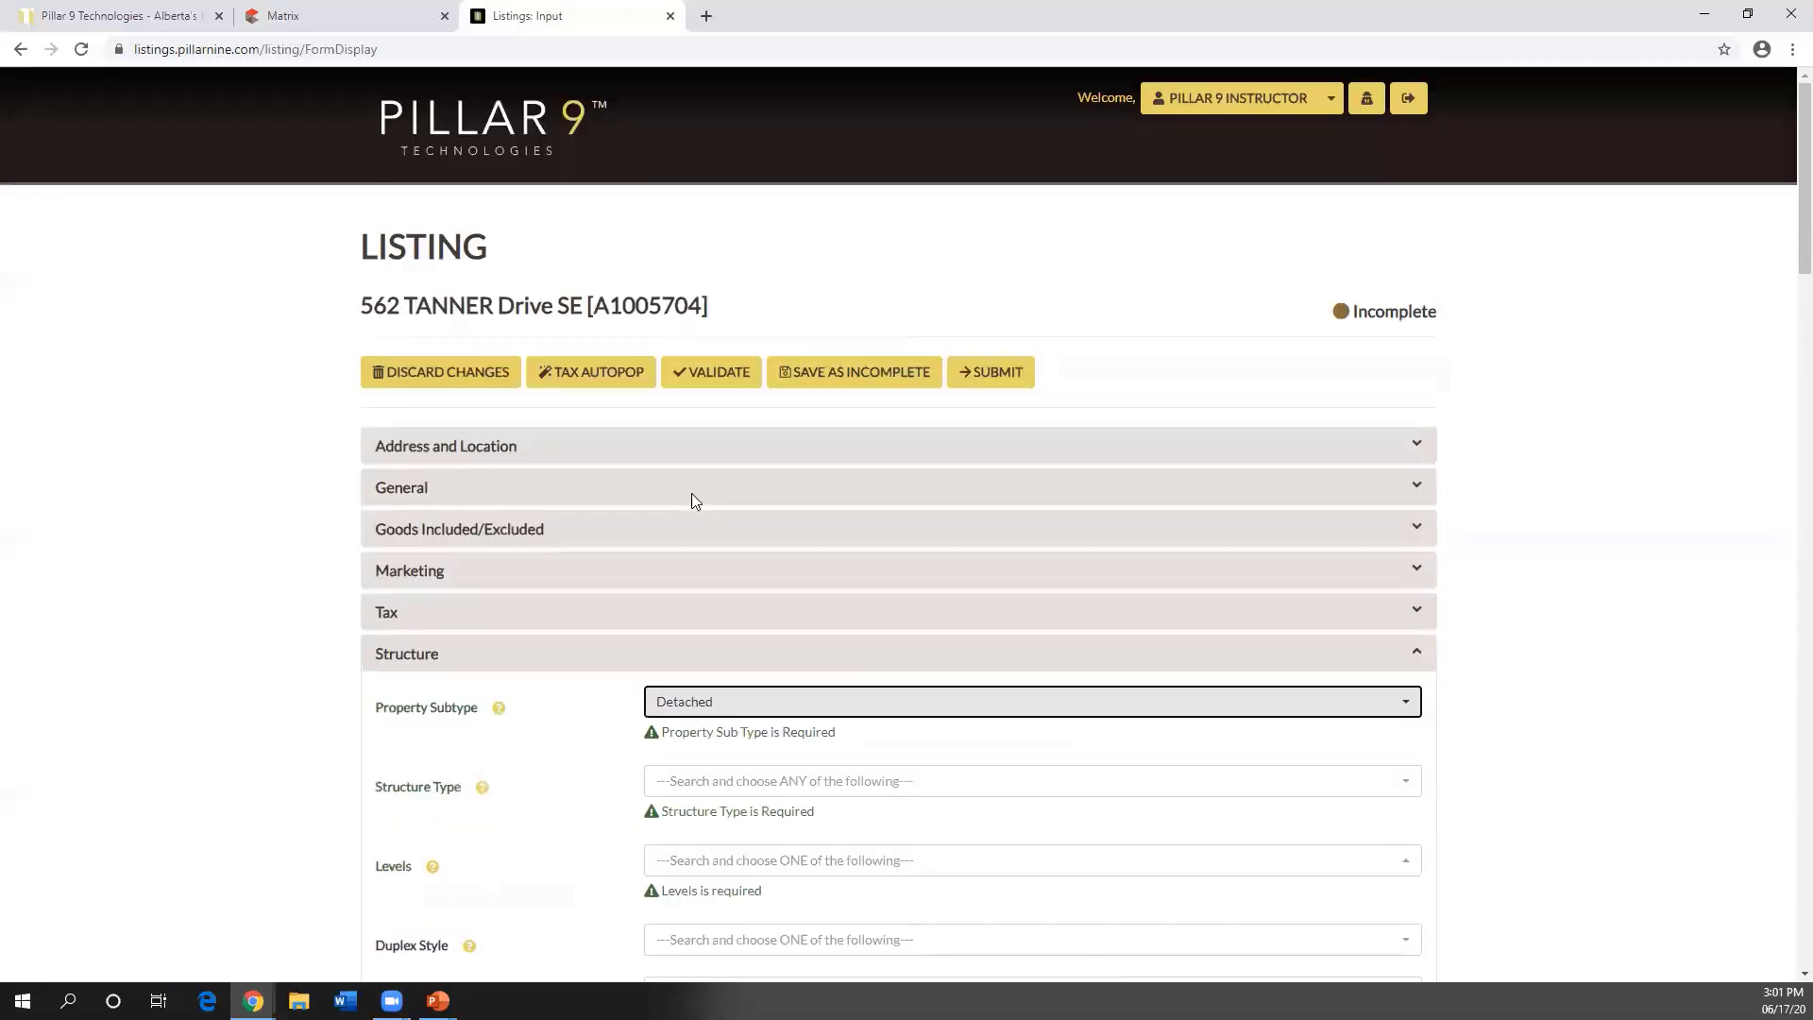
- Save the draft as incomplete and reopen it with Structure expanded
{"action": "left_click", "coordinate": [821, 378]}
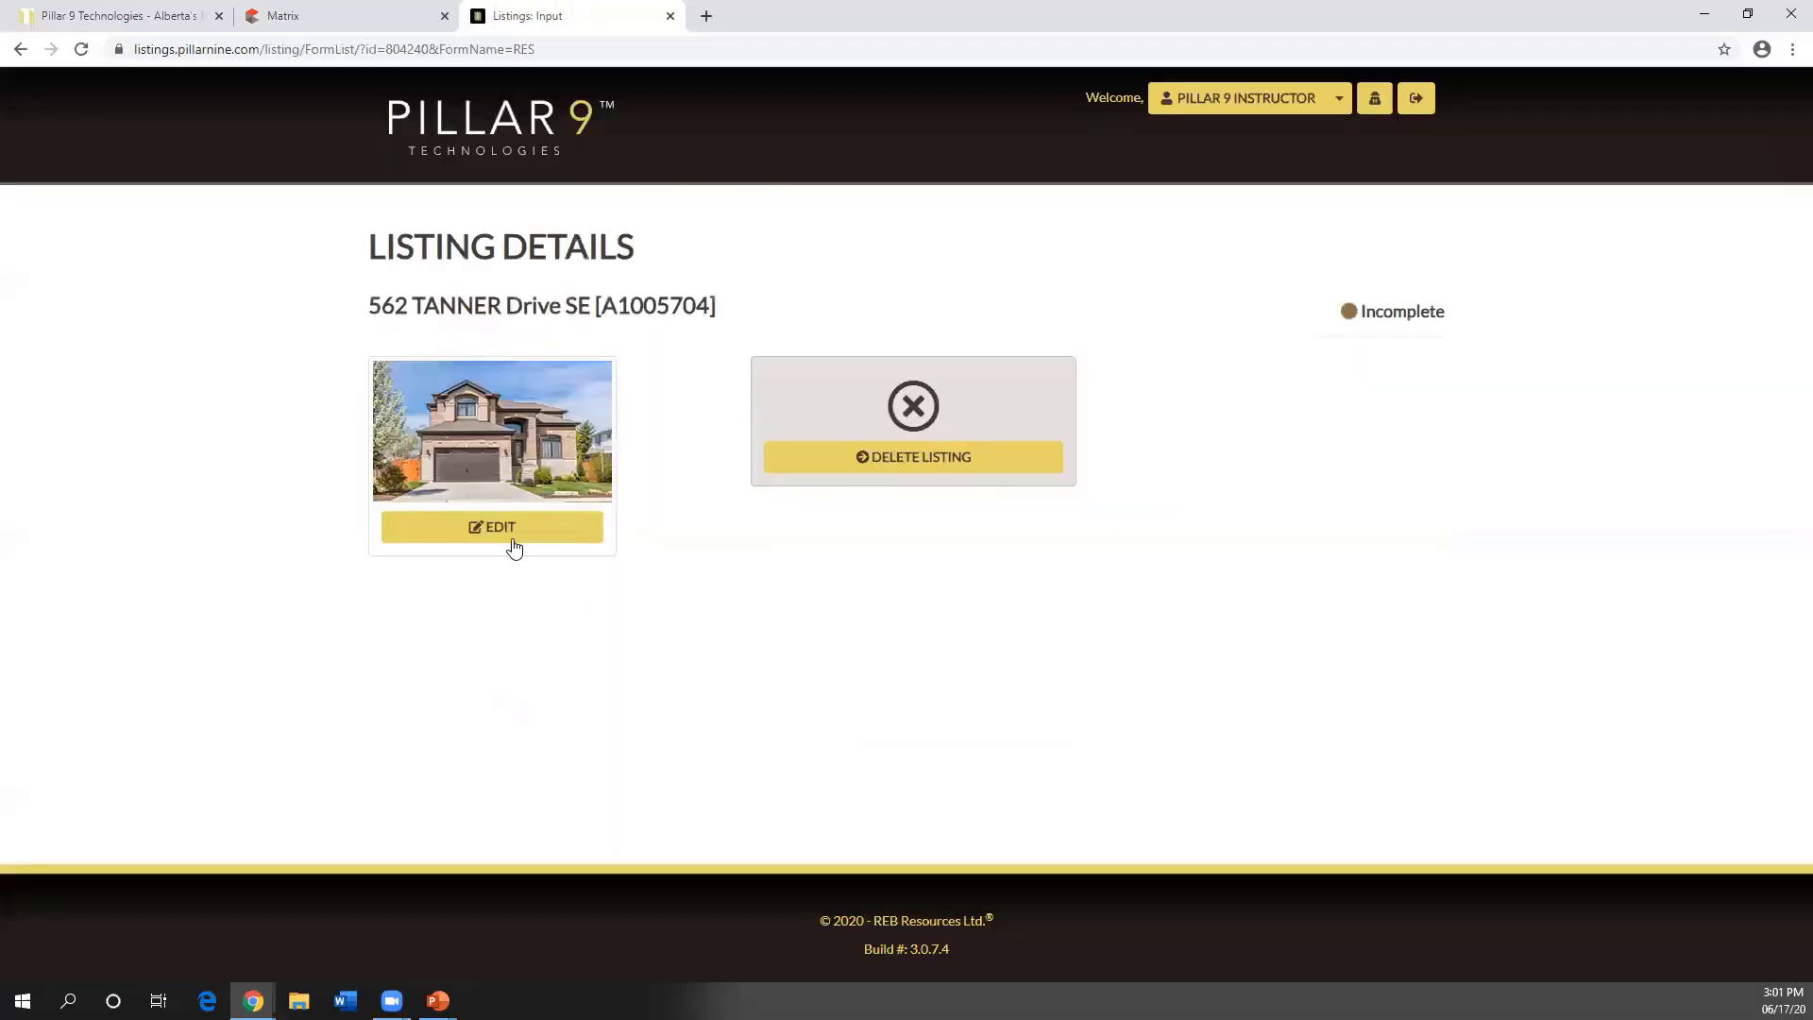
{"action": "scroll", "coordinate": [567, 614], "scroll_direction": "down", "scroll_amount": 3}
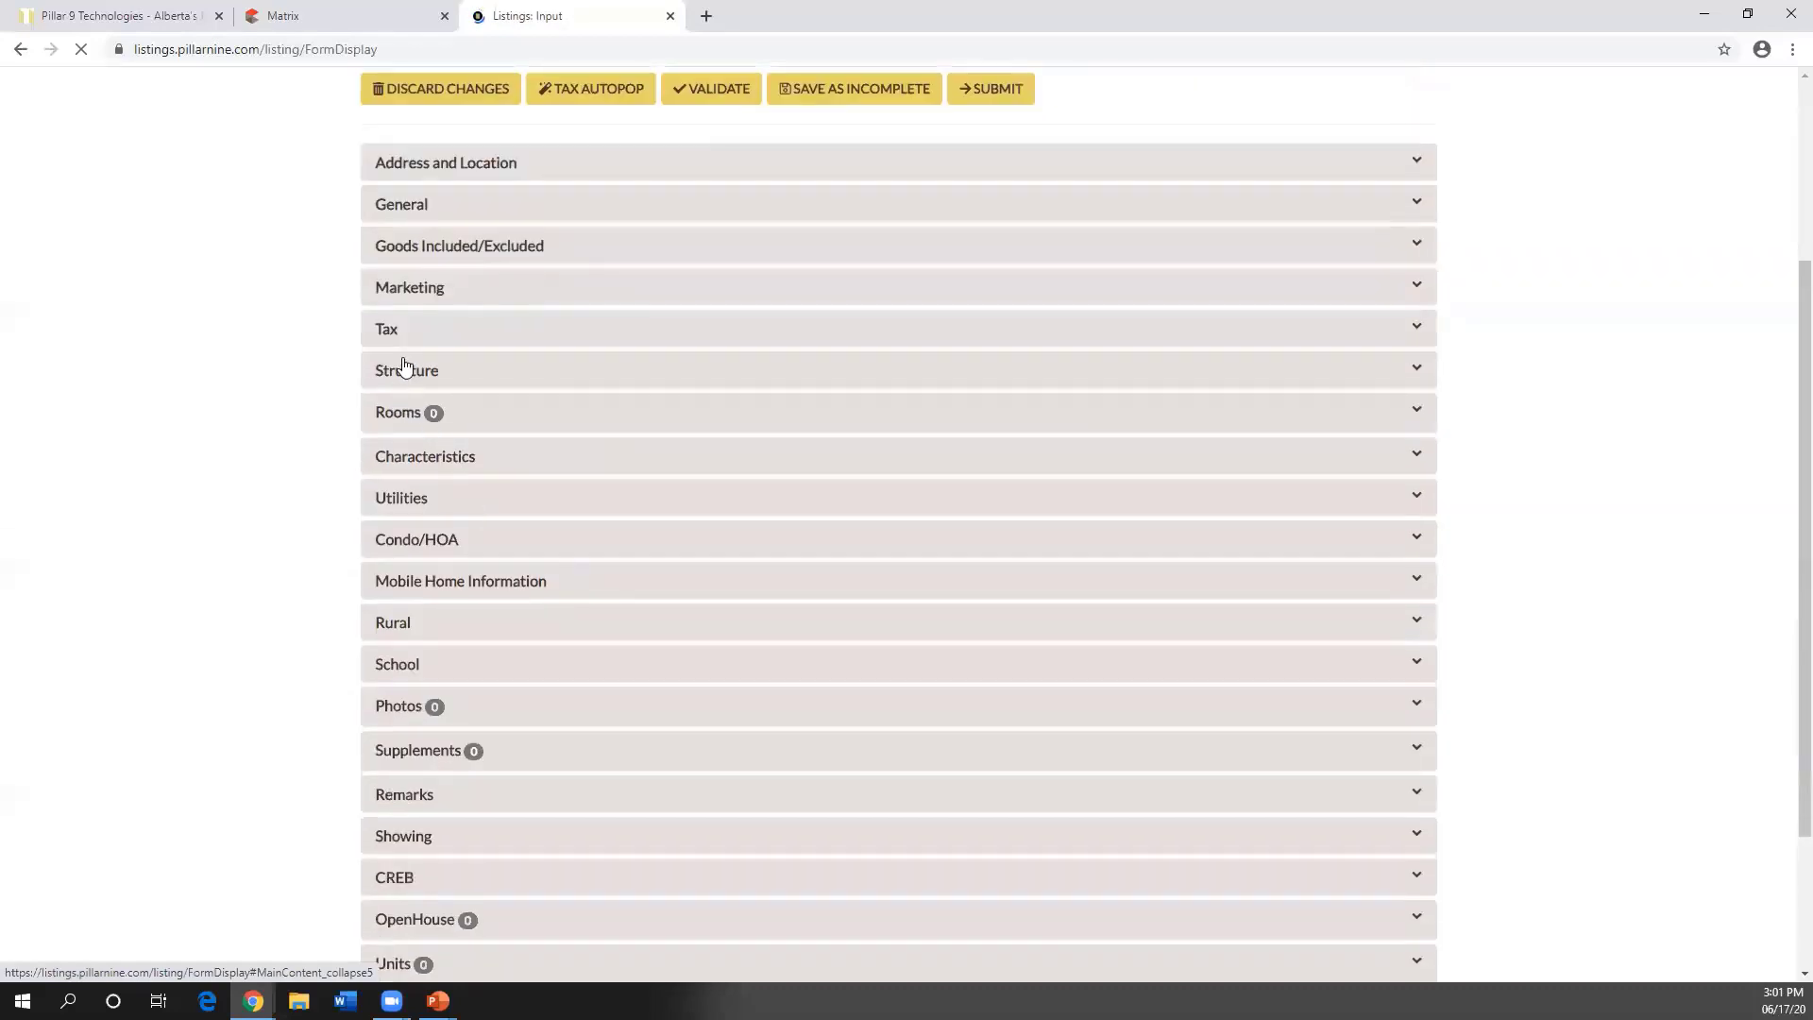
{"action": "left_click", "coordinate": [505, 378]}
{"action": "scroll", "coordinate": [688, 652], "scroll_direction": "down", "scroll_amount": 1}
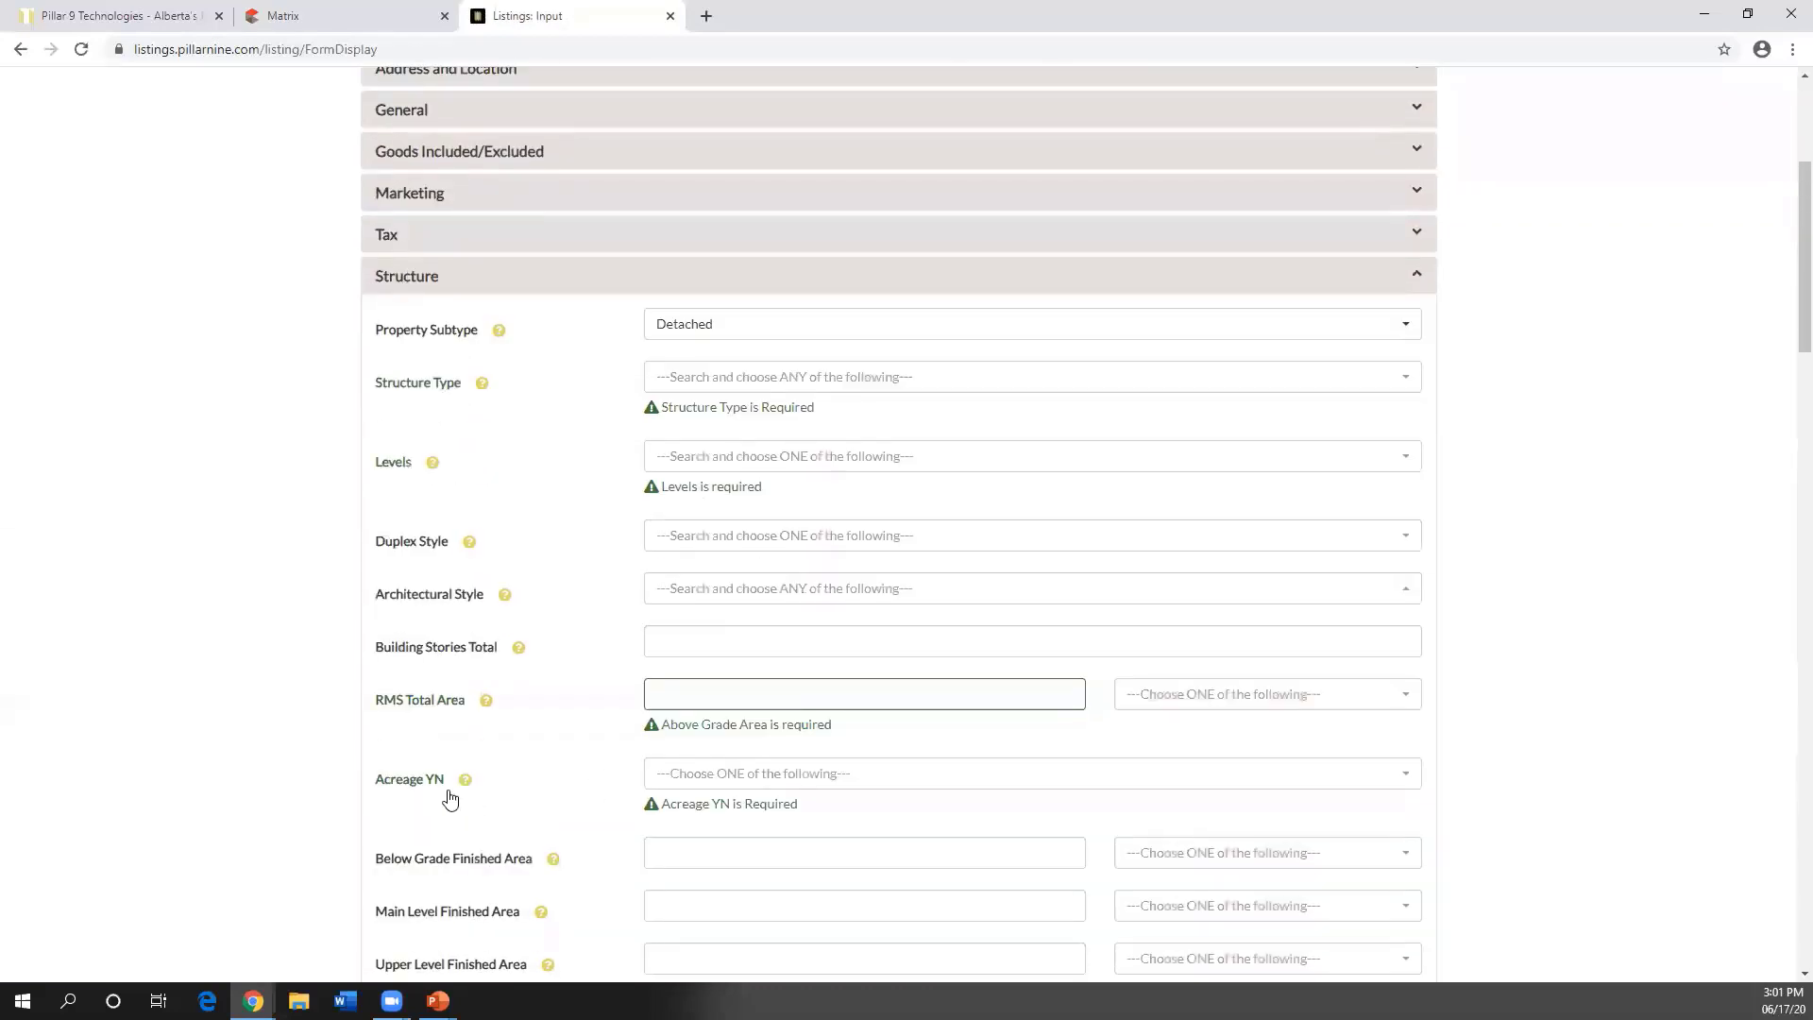
- Set Acreage YN to Yes
{"action": "key", "text": "ctrl"}
{"action": "key", "text": "ctrl"}
{"action": "key", "text": "ctrl"}
{"action": "key", "text": "ctrl"}
{"action": "key", "text": "ctrl"}
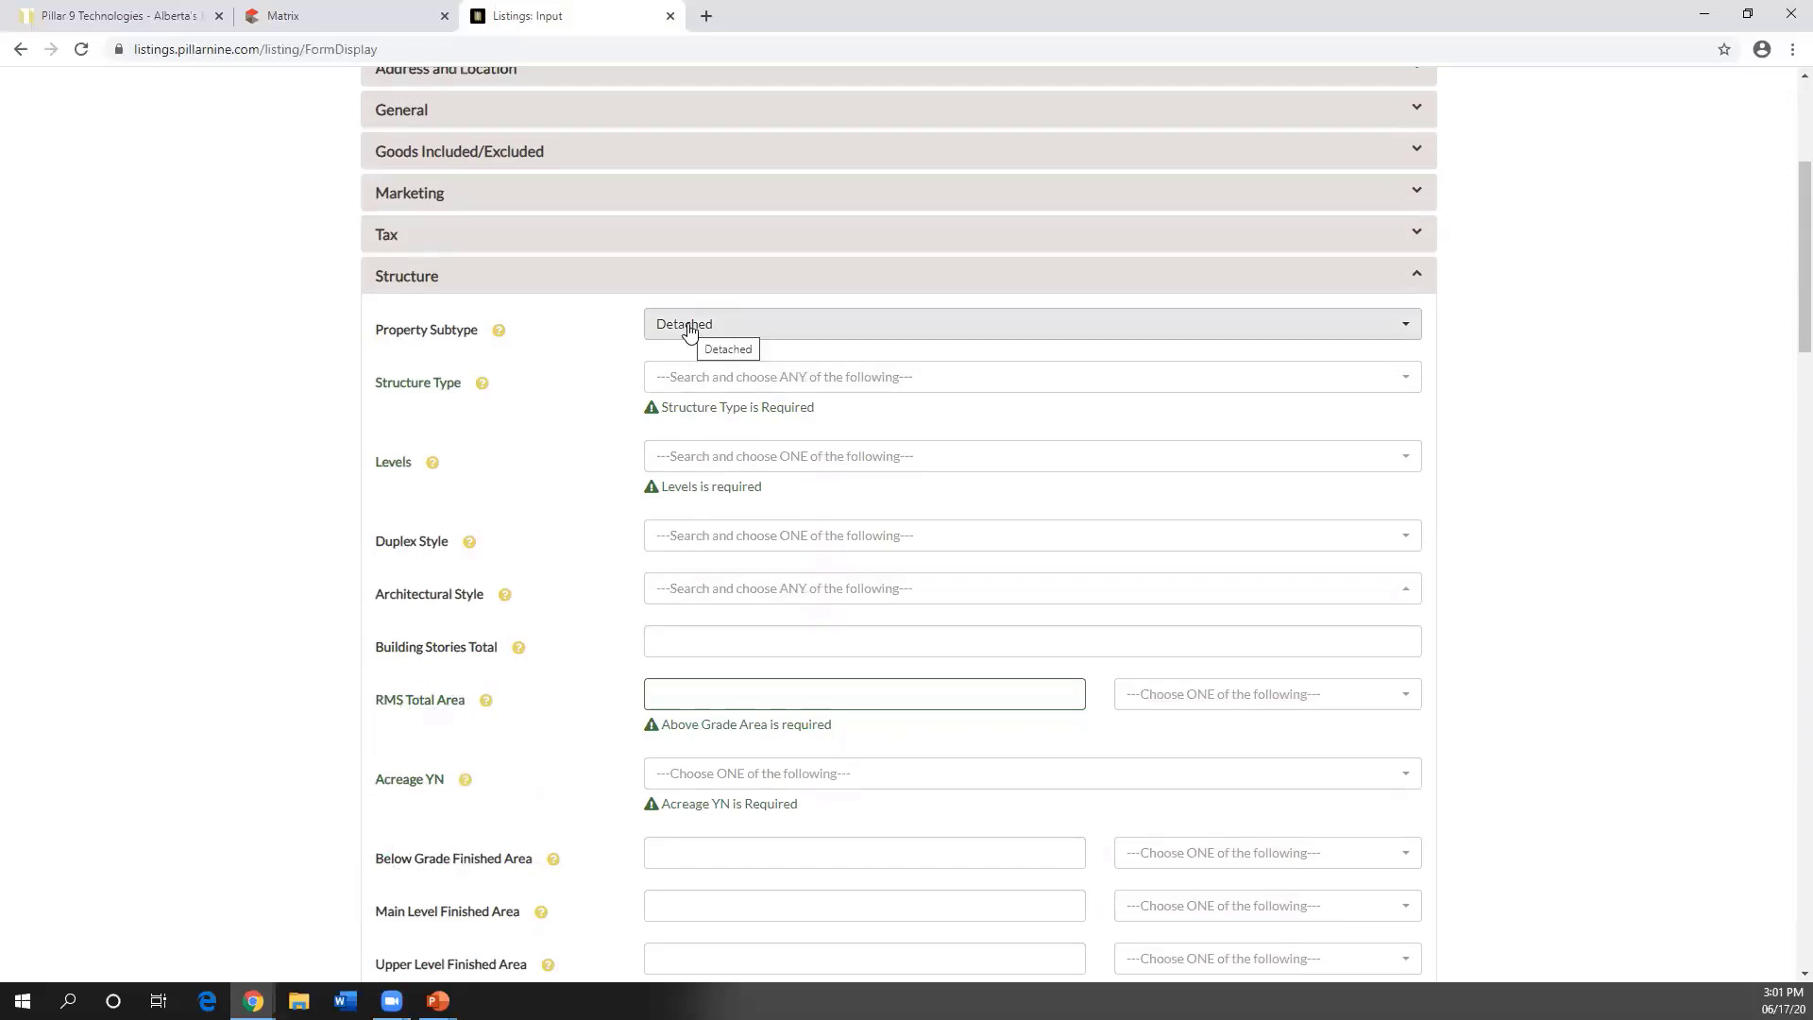
{"action": "scroll", "coordinate": [741, 762], "scroll_direction": "down", "scroll_amount": 1}
{"action": "left_click", "coordinate": [709, 682]}
{"action": "left_click", "coordinate": [709, 740]}
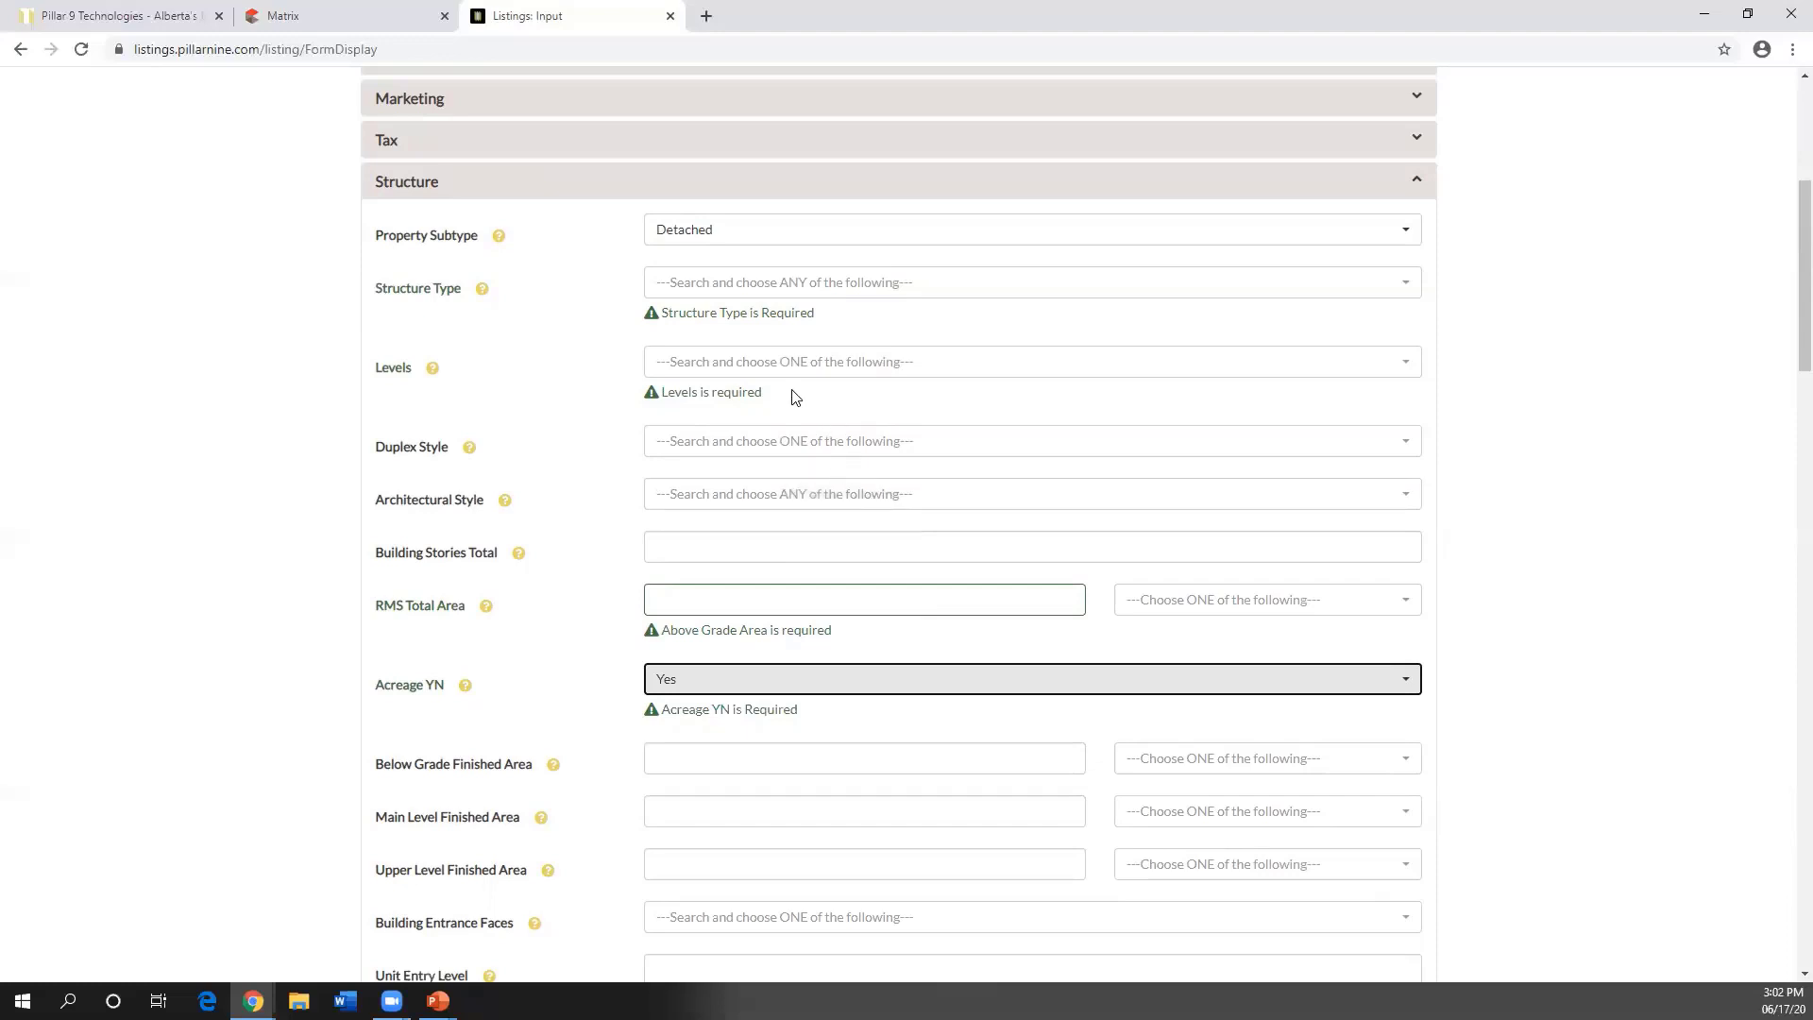
- Set Structure Type to House and Levels to 1 Storey
{"action": "left_click", "coordinate": [712, 295]}
{"action": "left_click", "coordinate": [696, 357]}
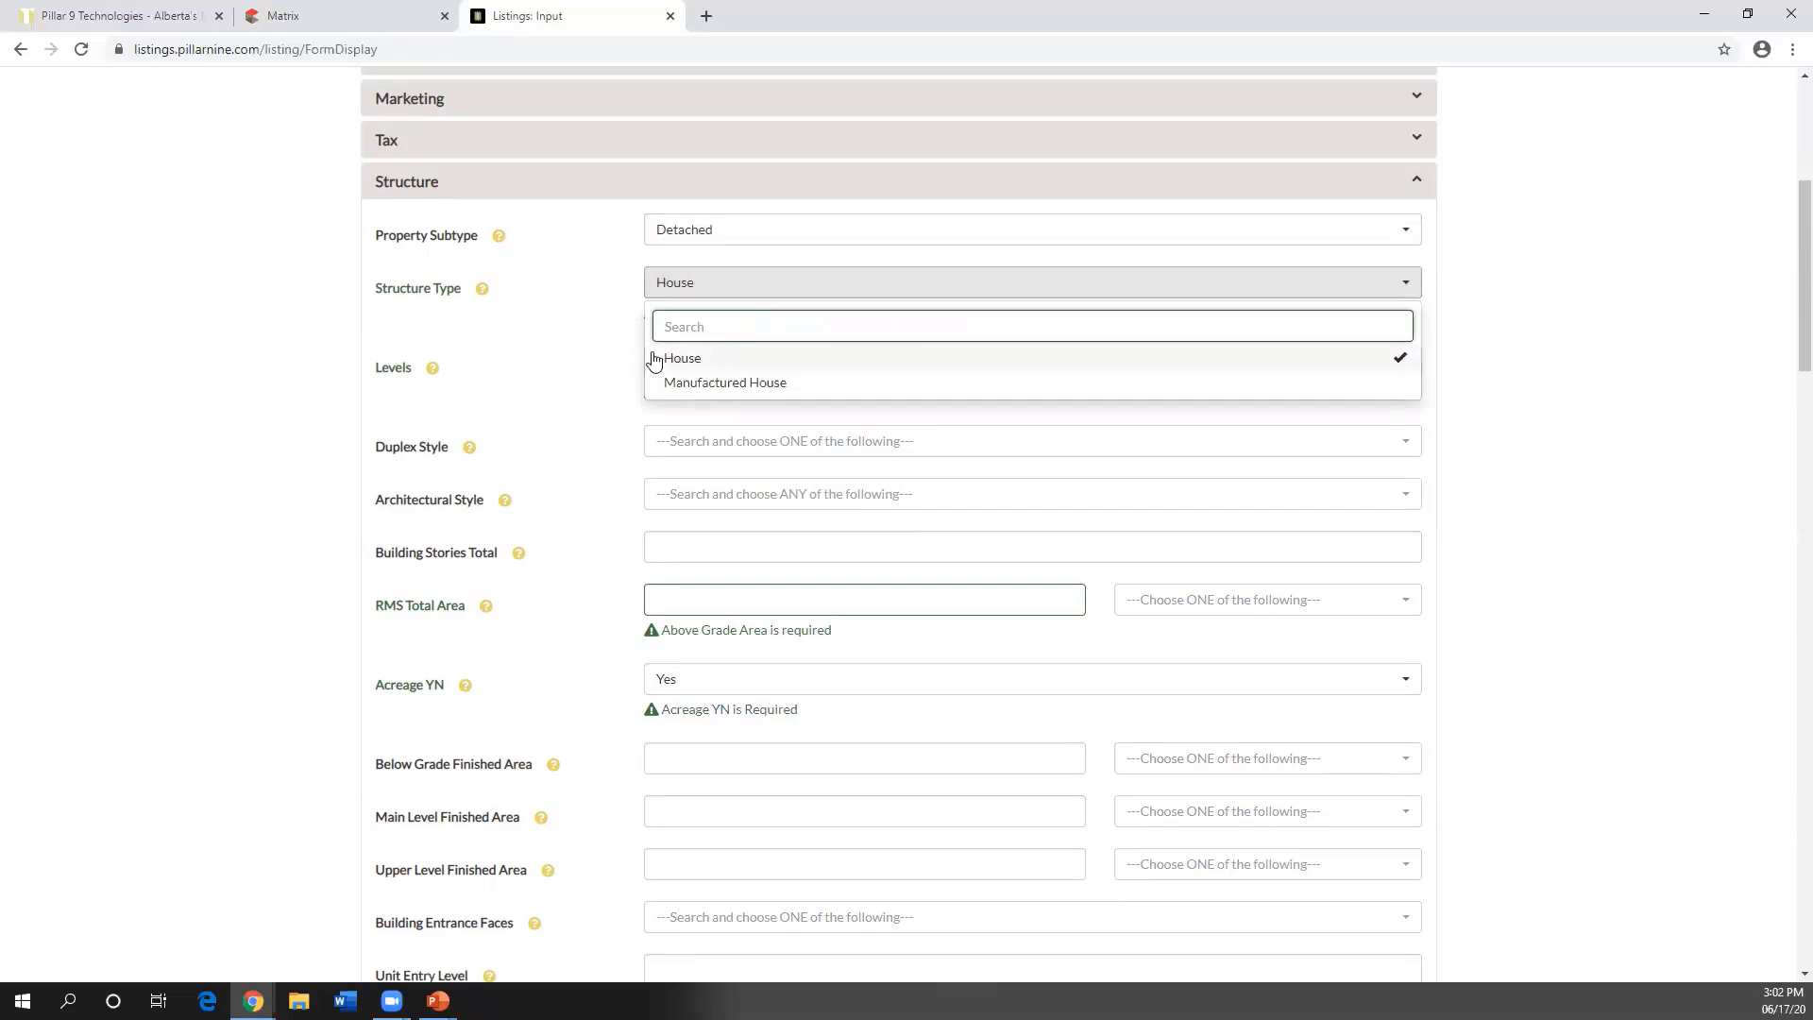
{"action": "left_click", "coordinate": [588, 345]}
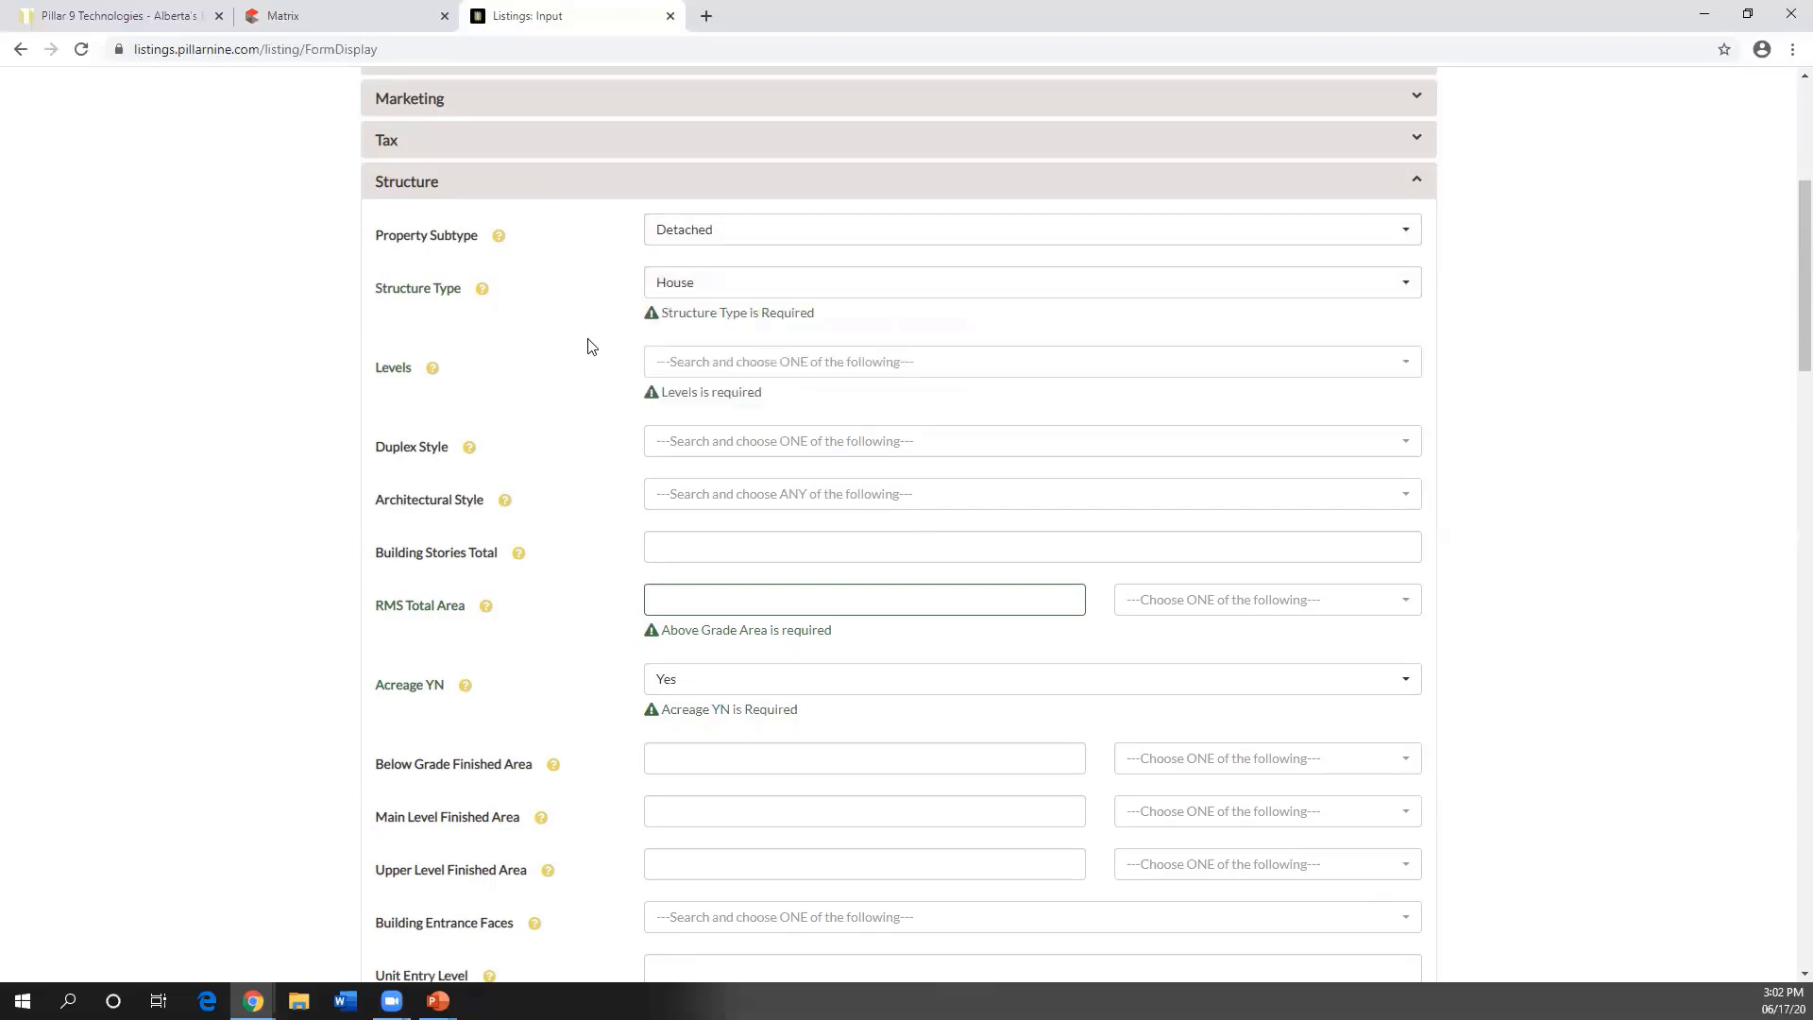
{"action": "left_click", "coordinate": [715, 372]}
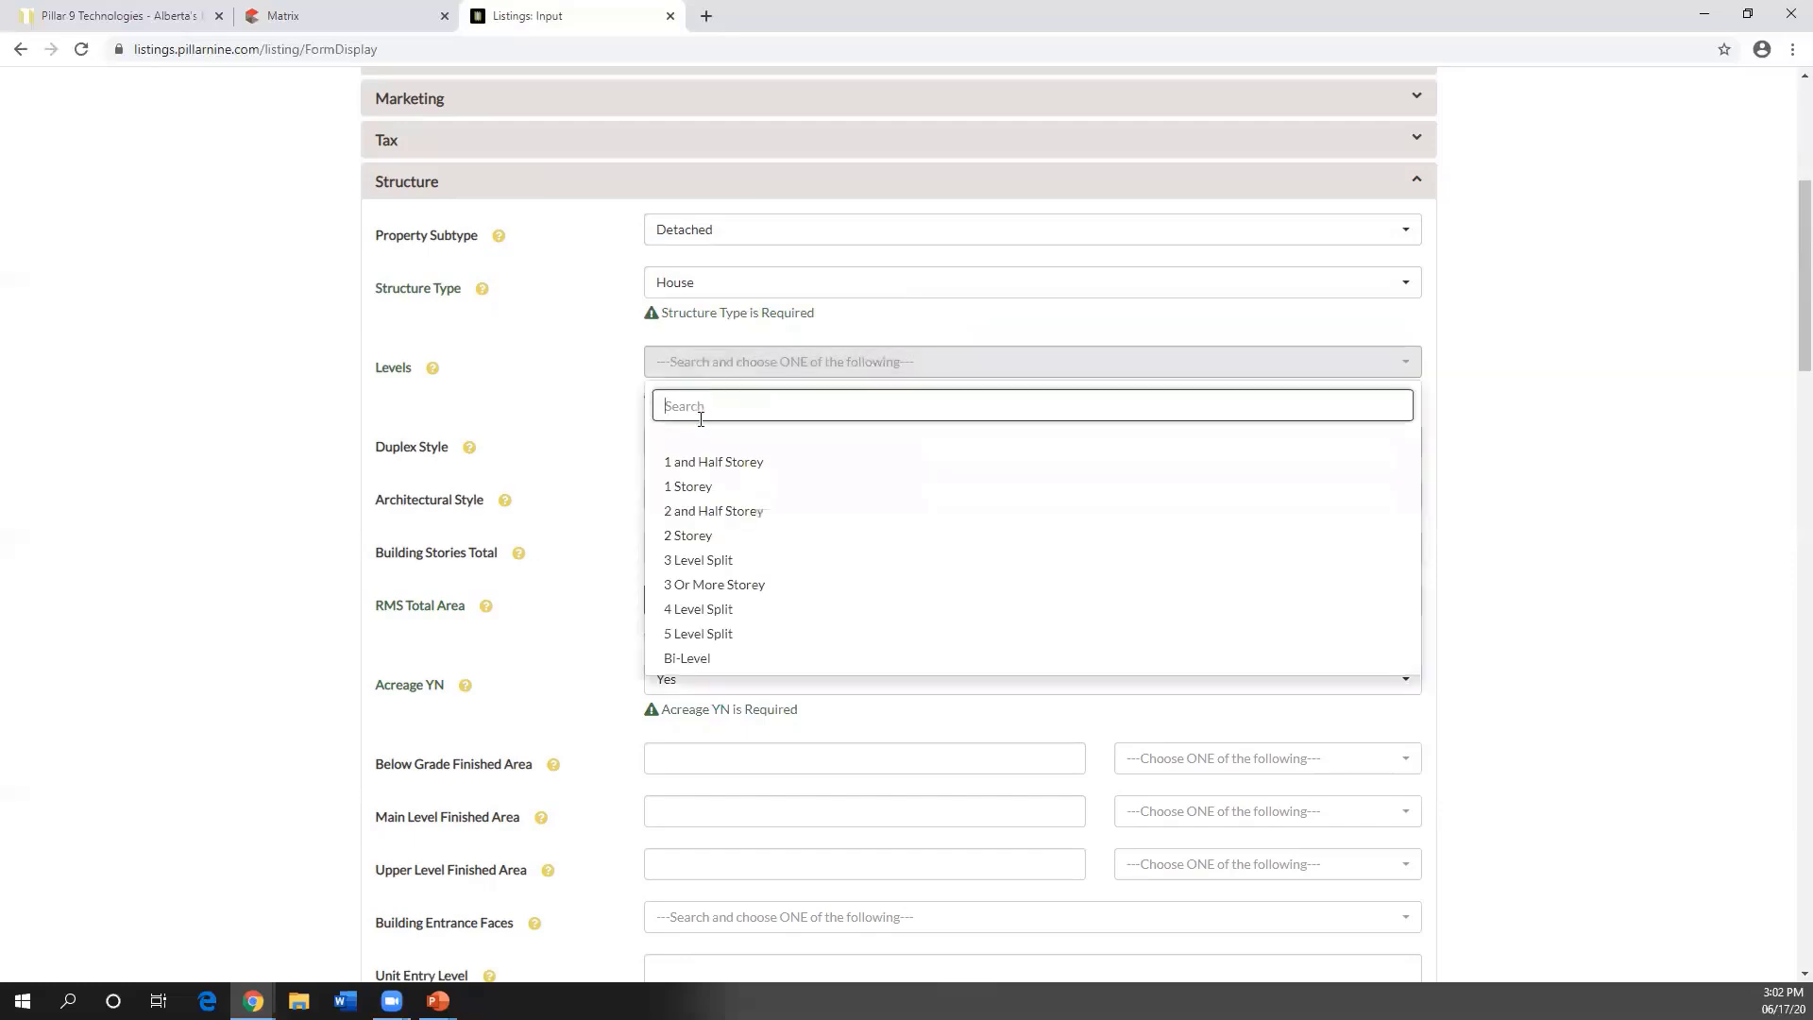
{"action": "scroll", "coordinate": [755, 487], "scroll_direction": "down", "scroll_amount": 1}
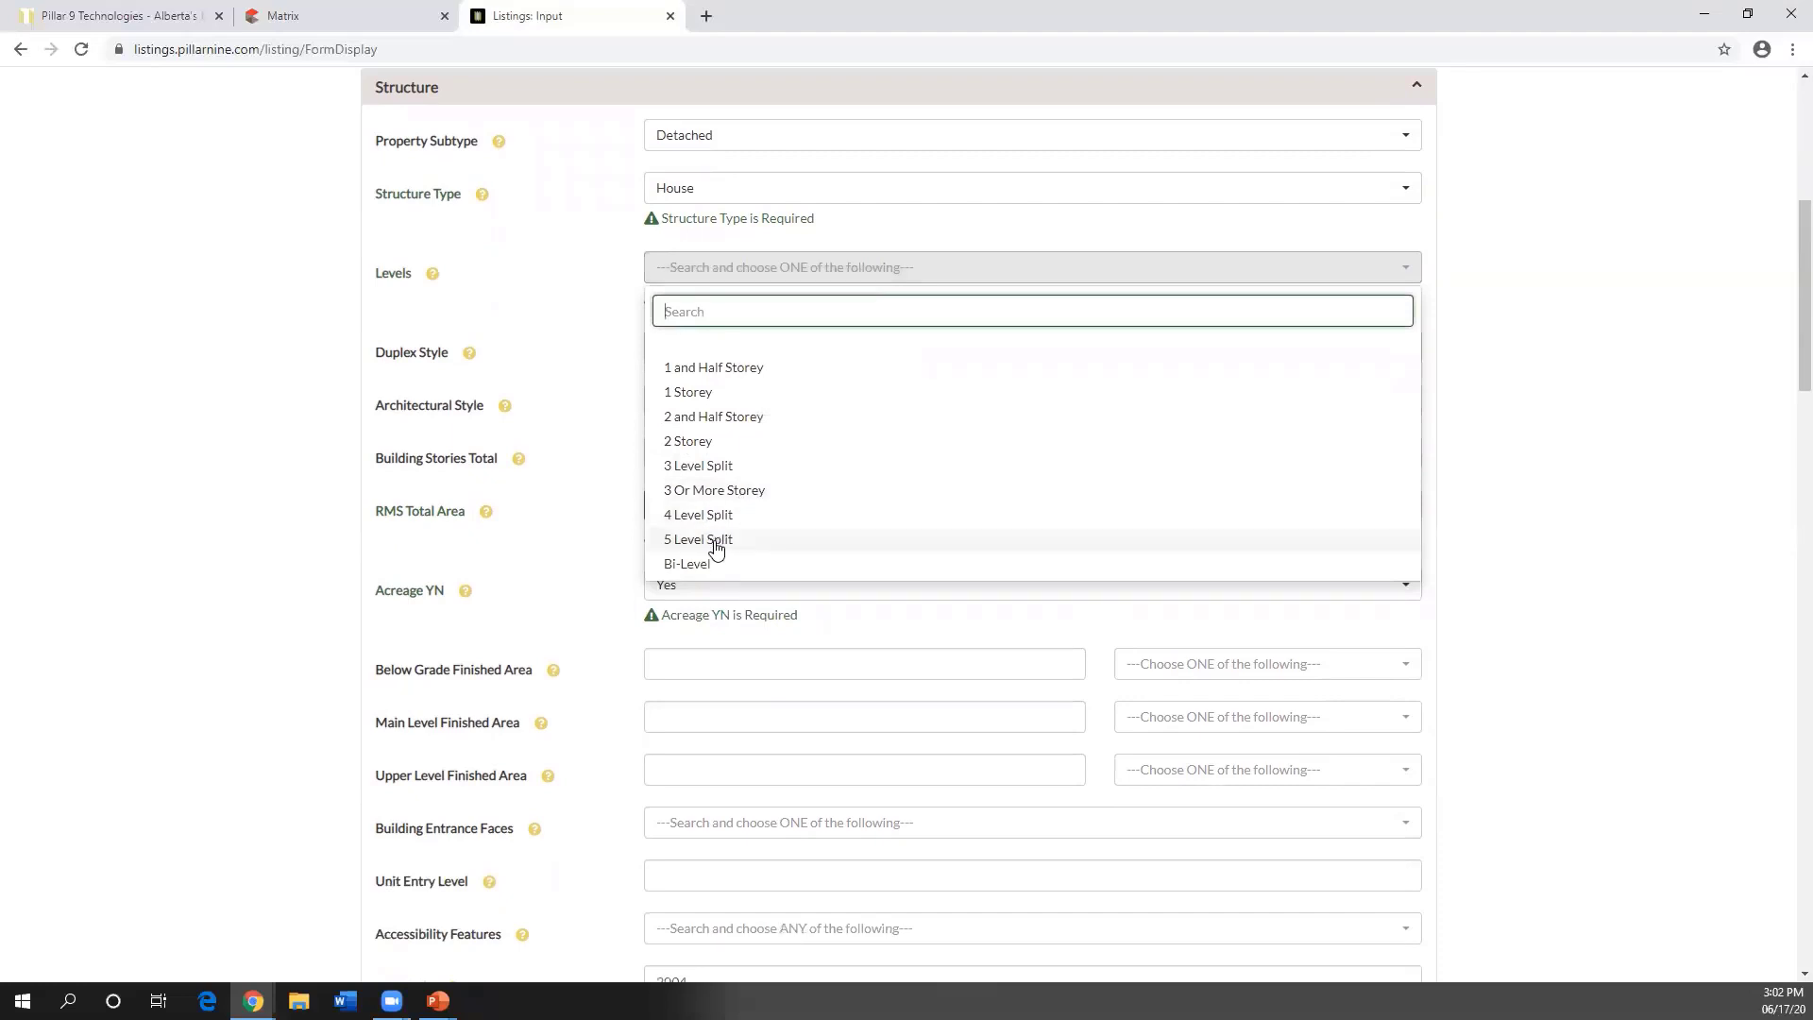
{"action": "left_click", "coordinate": [703, 398]}
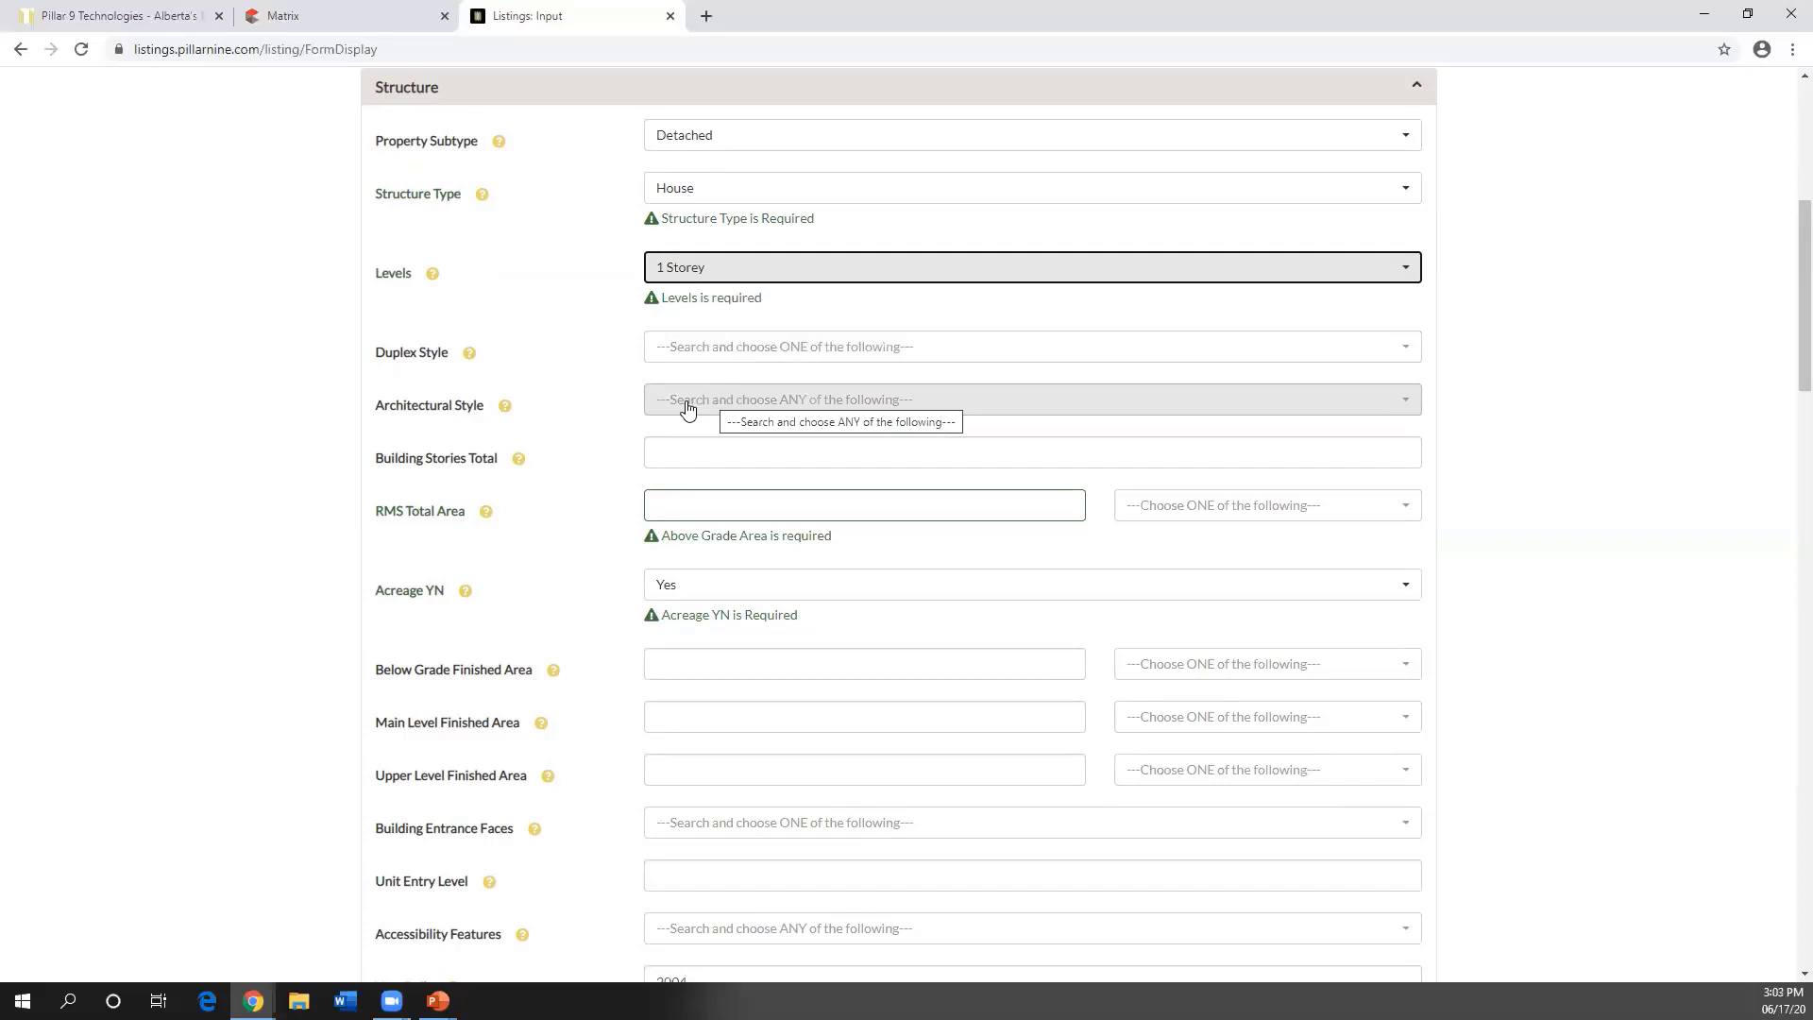
- Expand Rooms, showing zero rooms with one bedroom and one full bathroom required
{"action": "scroll", "coordinate": [591, 416], "scroll_direction": "down", "scroll_amount": 6}
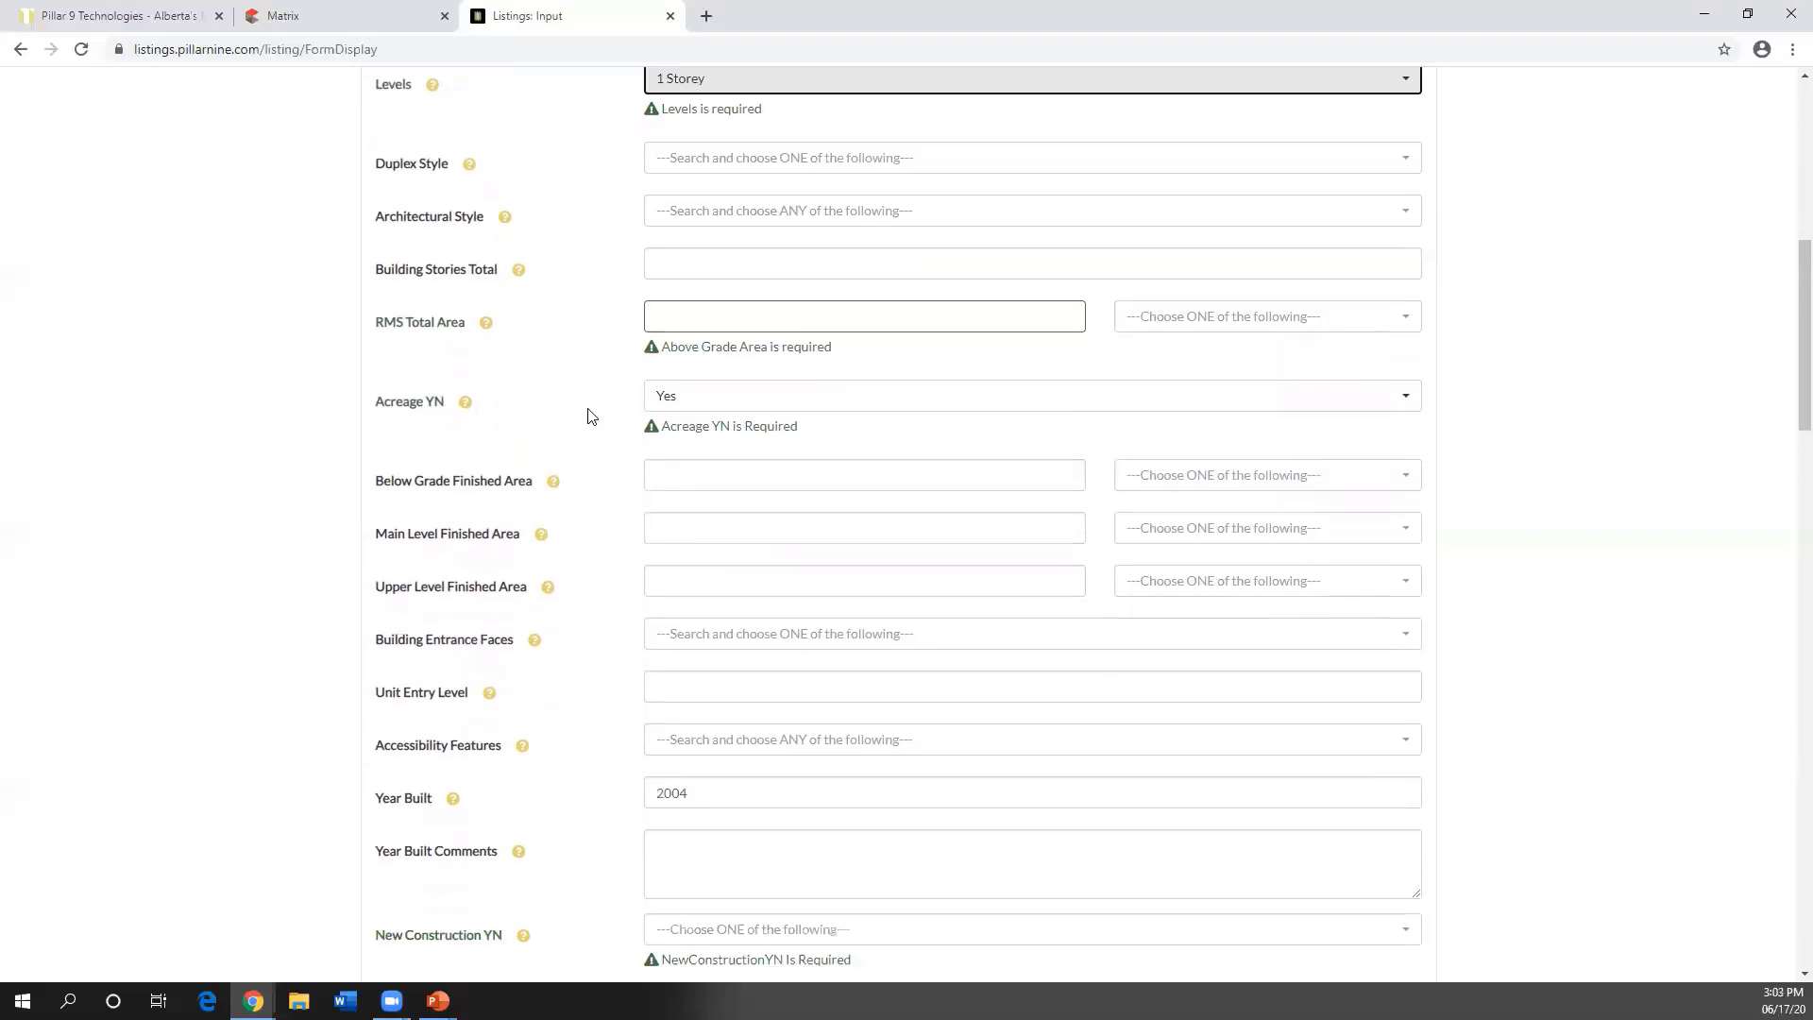
{"action": "scroll", "coordinate": [592, 416], "scroll_direction": "down", "scroll_amount": 8}
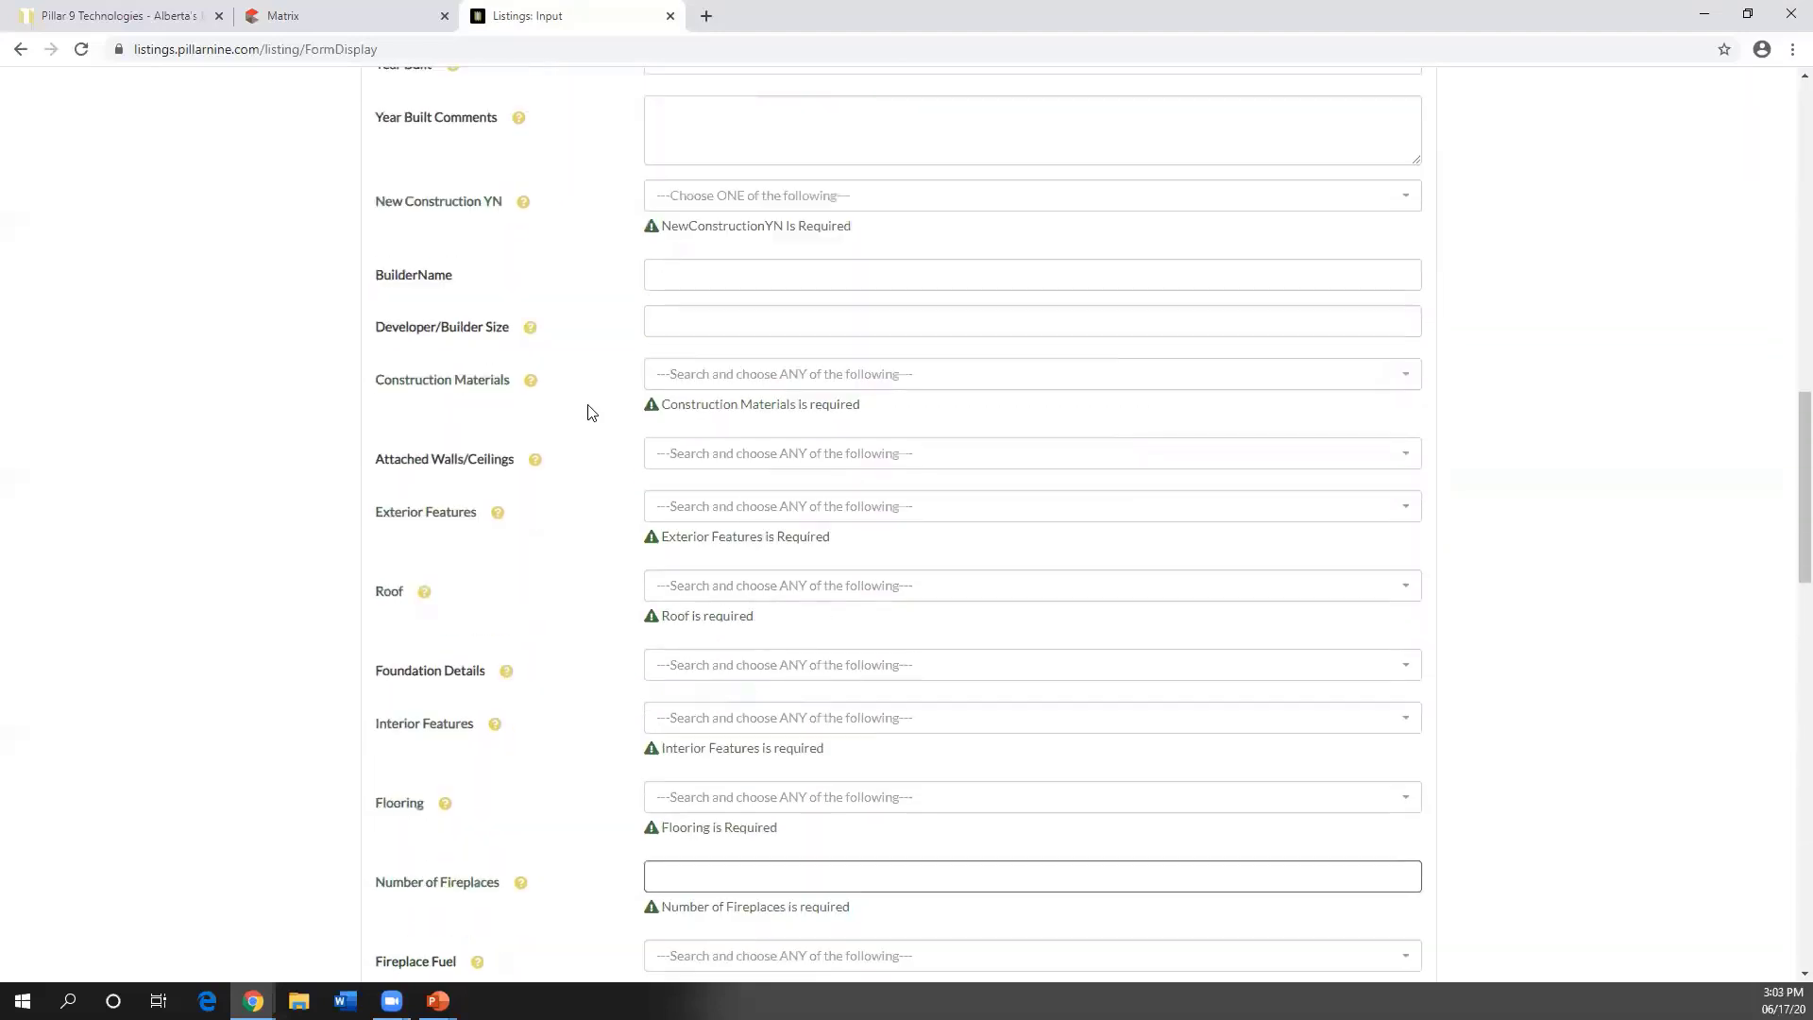
{"action": "scroll", "coordinate": [587, 412], "scroll_direction": "down", "scroll_amount": 12}
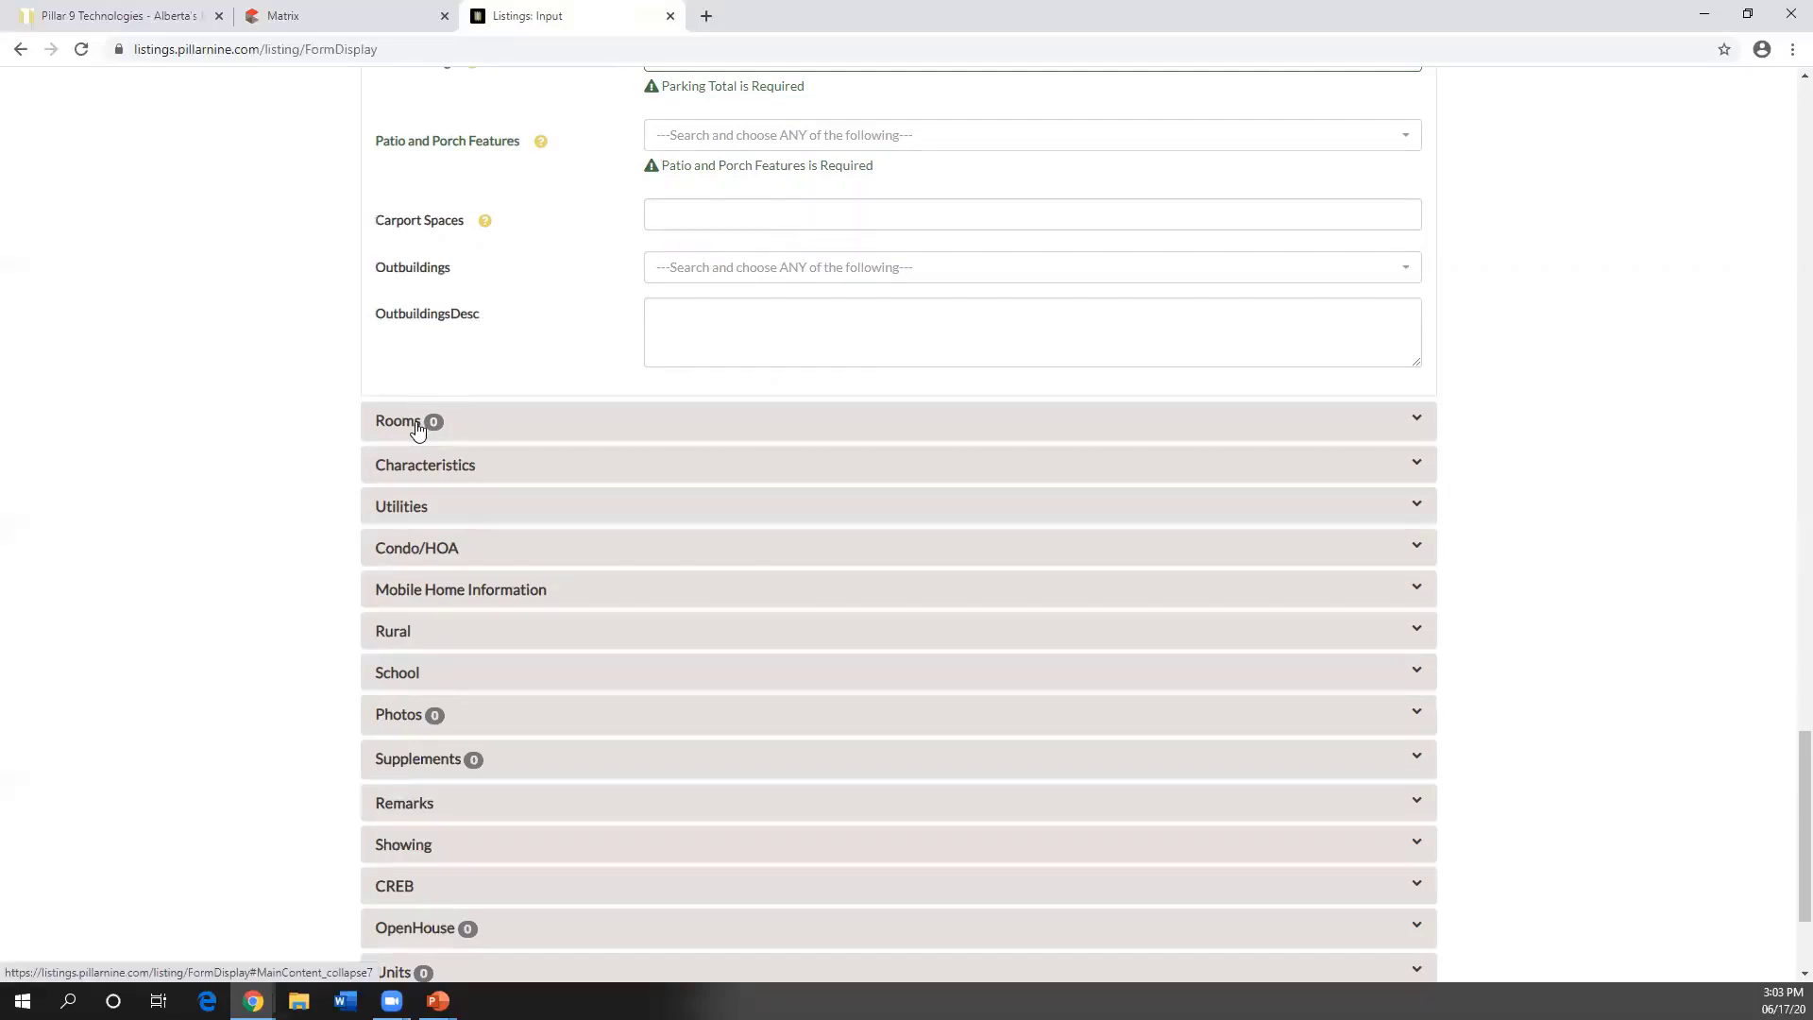
{"action": "left_click", "coordinate": [417, 427]}
{"action": "scroll", "coordinate": [616, 441], "scroll_direction": "up", "scroll_amount": 2}
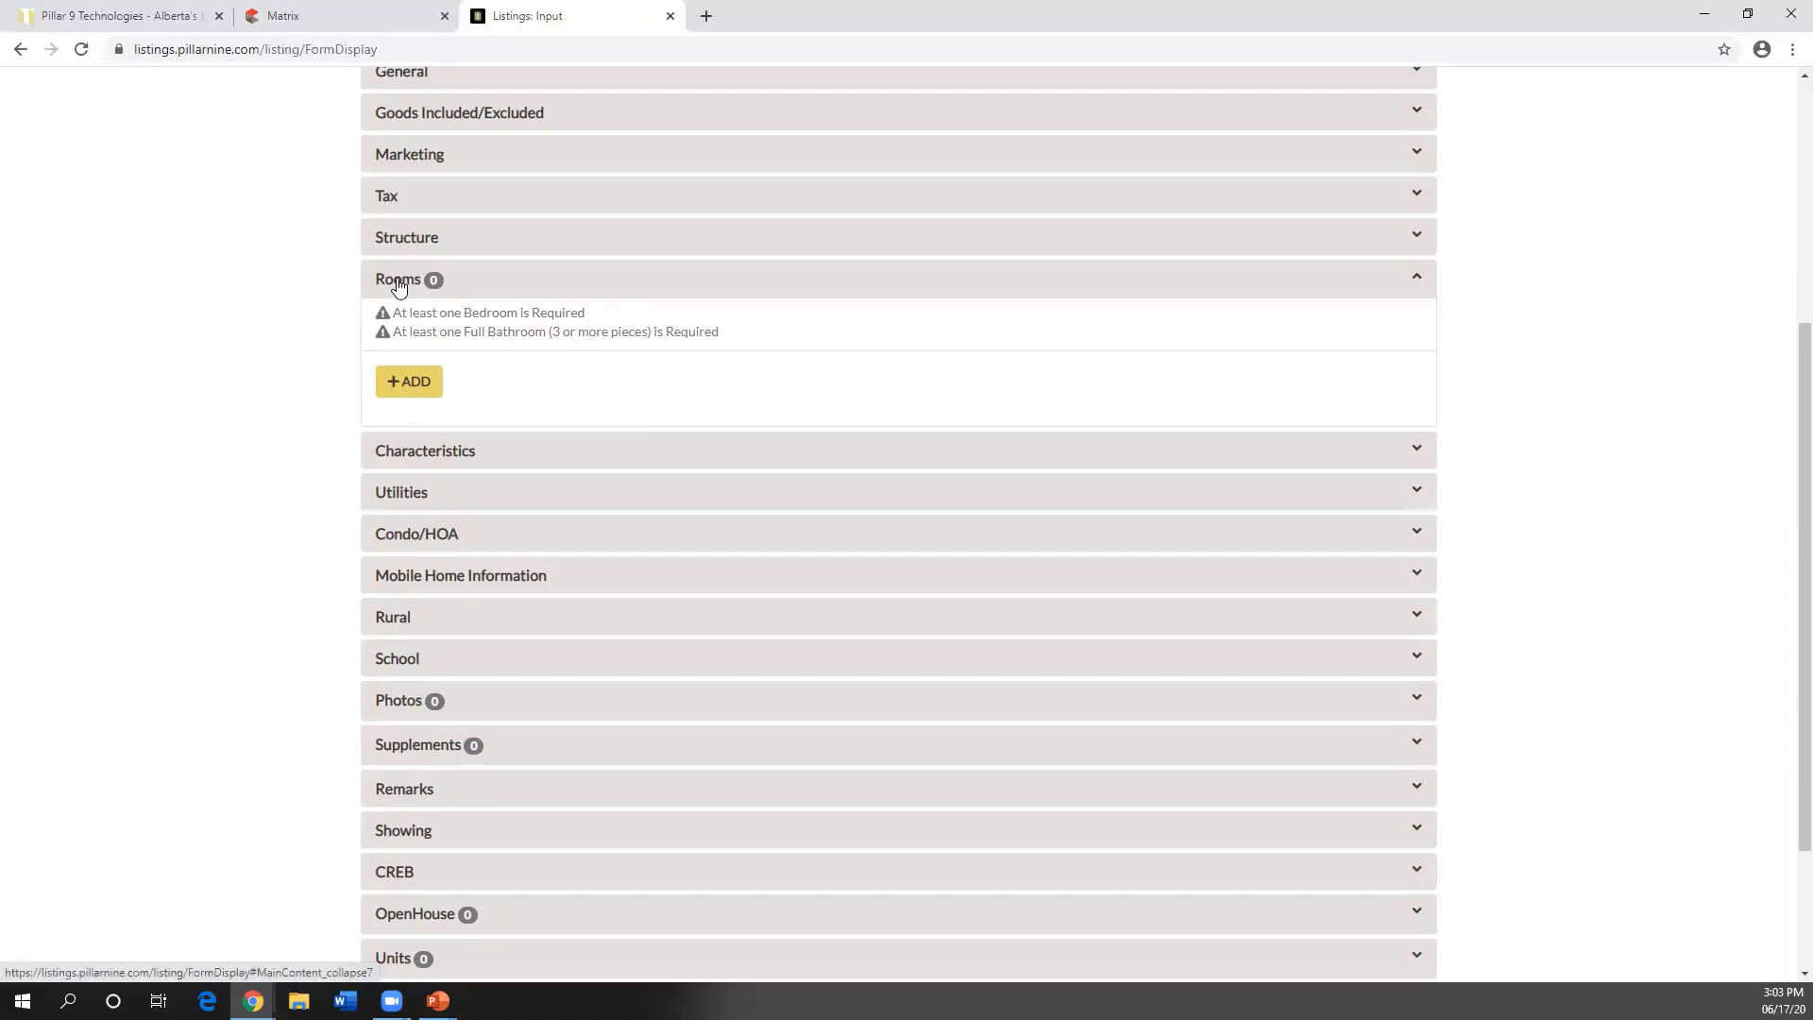
- Add a Bedroom - Master room on the Main level, measured in feet at 10.5 x 8
{"action": "left_click", "coordinate": [408, 383]}
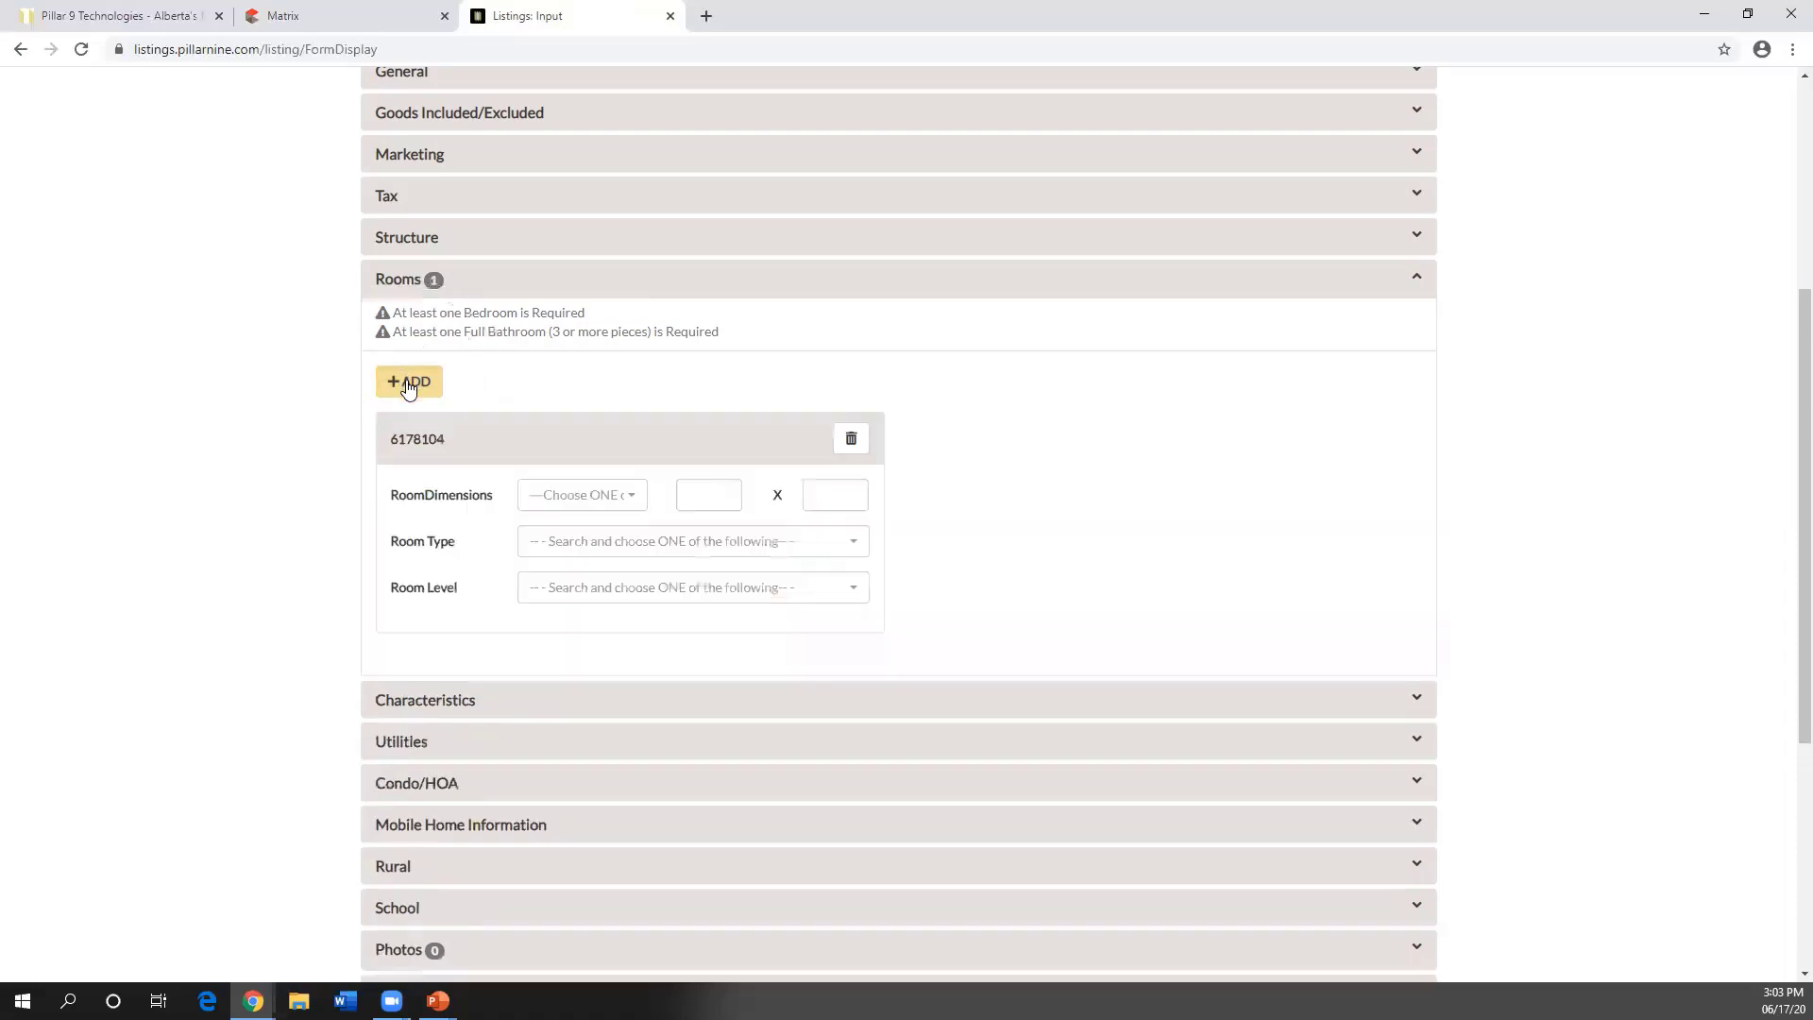
{"action": "left_click", "coordinate": [559, 542]}
{"action": "scroll", "coordinate": [609, 383], "scroll_direction": "down", "scroll_amount": 3}
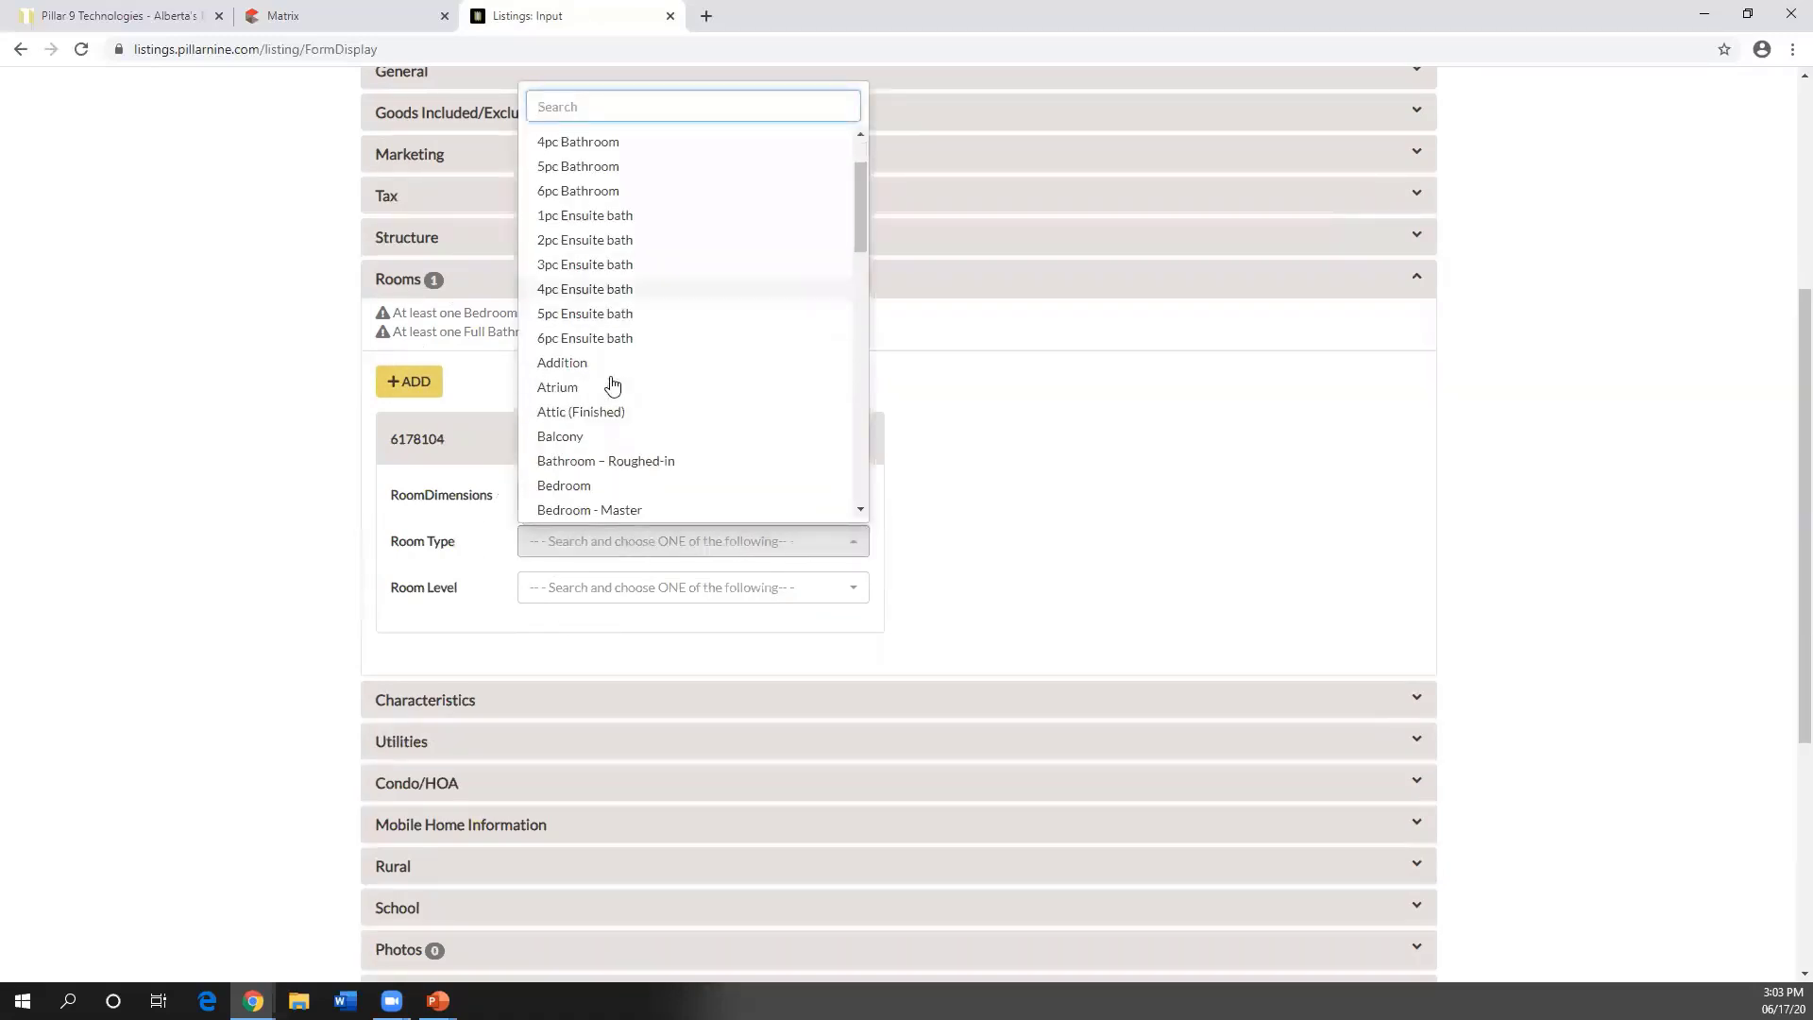
{"action": "scroll", "coordinate": [609, 383], "scroll_direction": "down", "scroll_amount": 1}
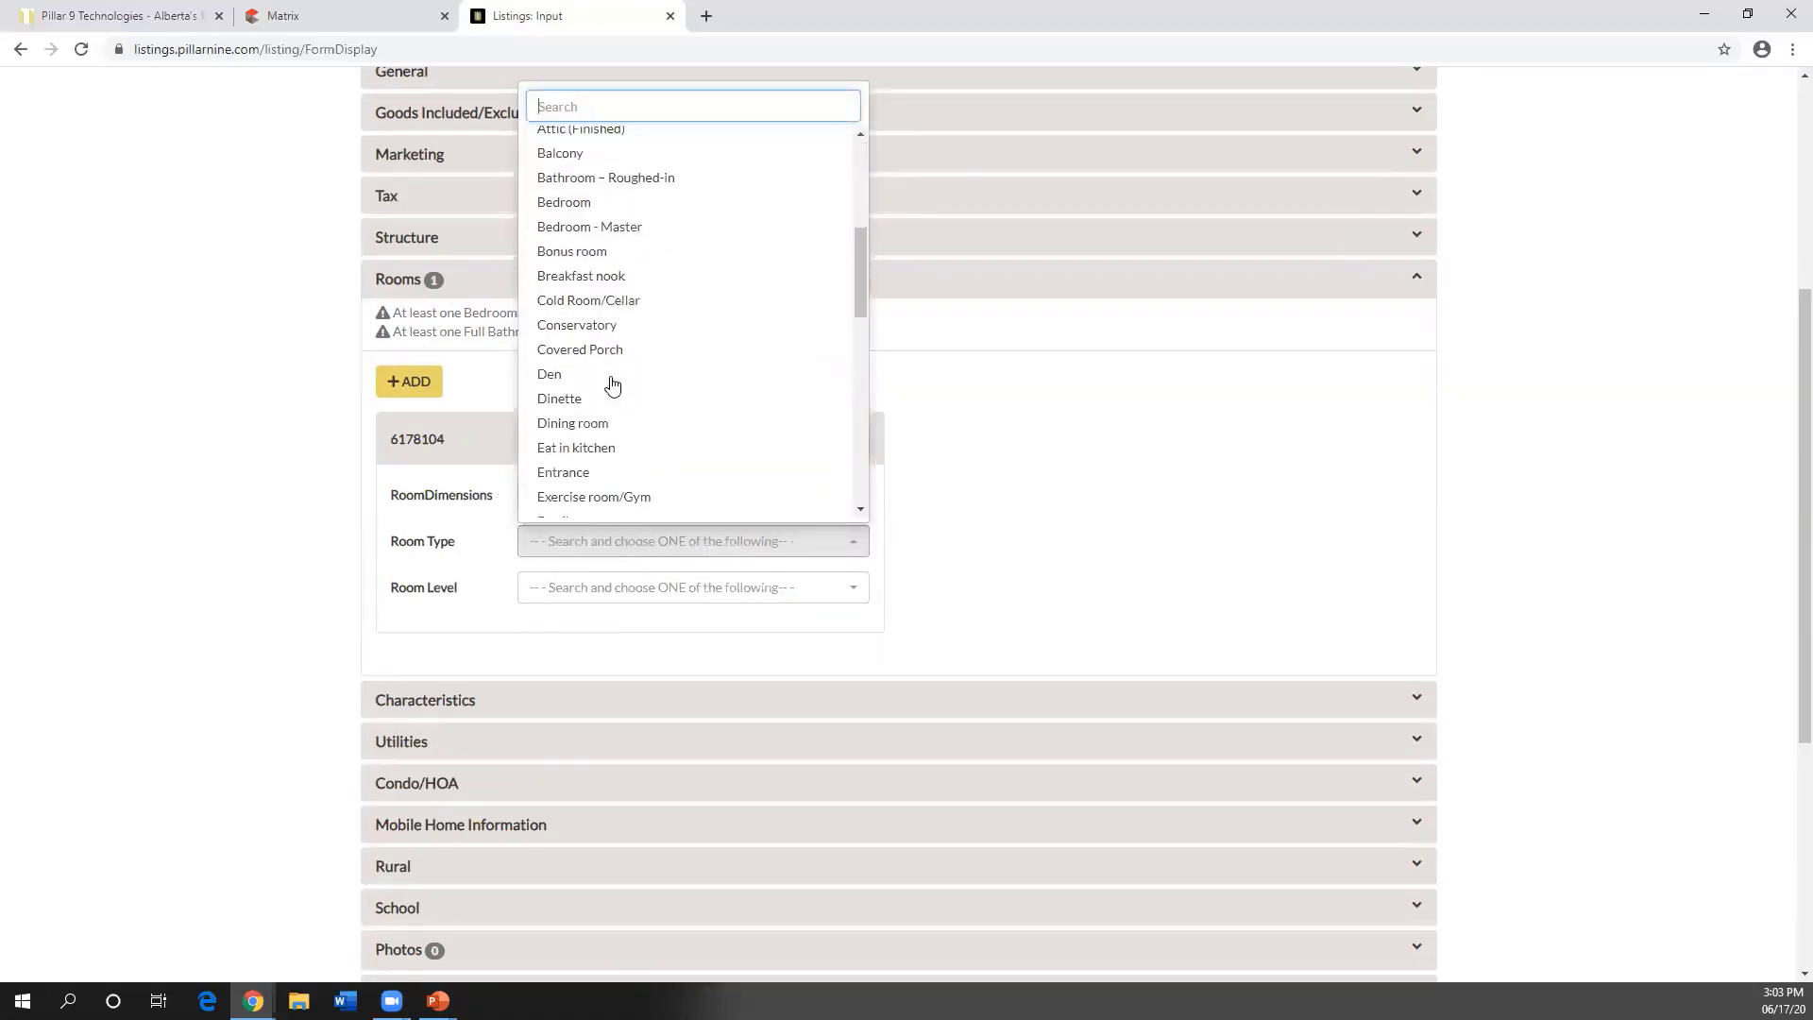
{"action": "left_click", "coordinate": [592, 228]}
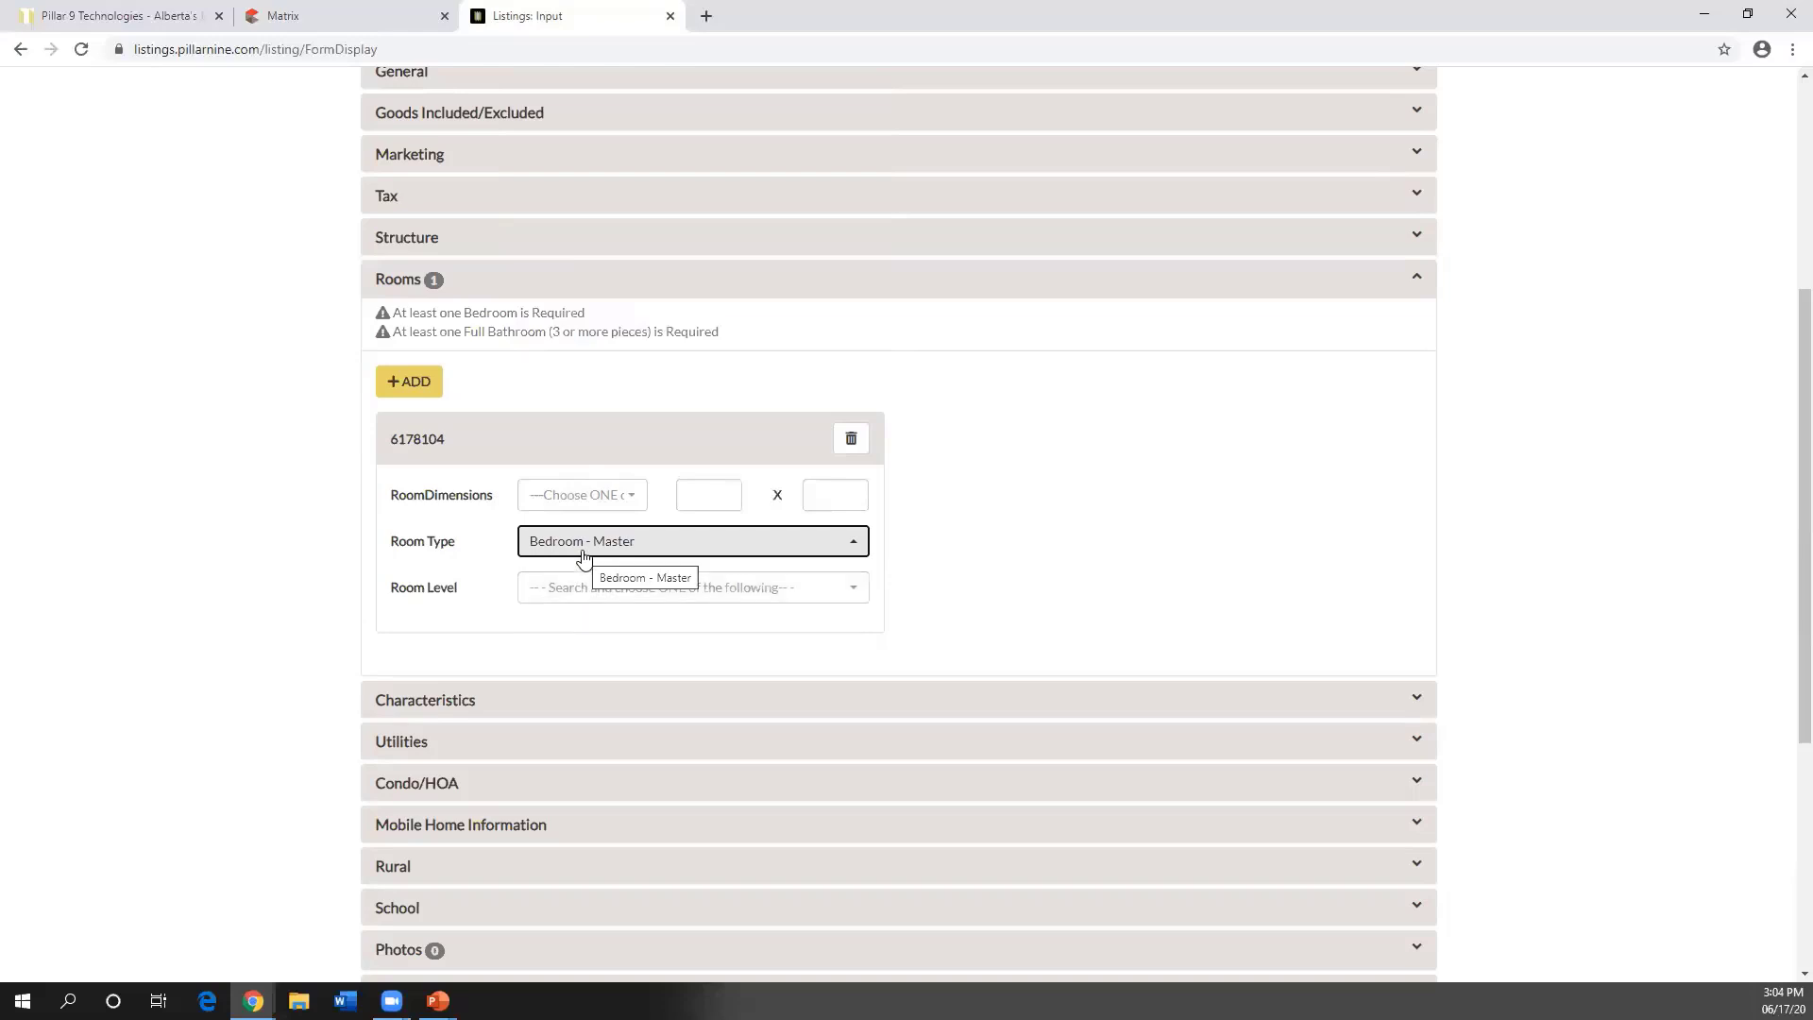
{"action": "left_click", "coordinate": [576, 589]}
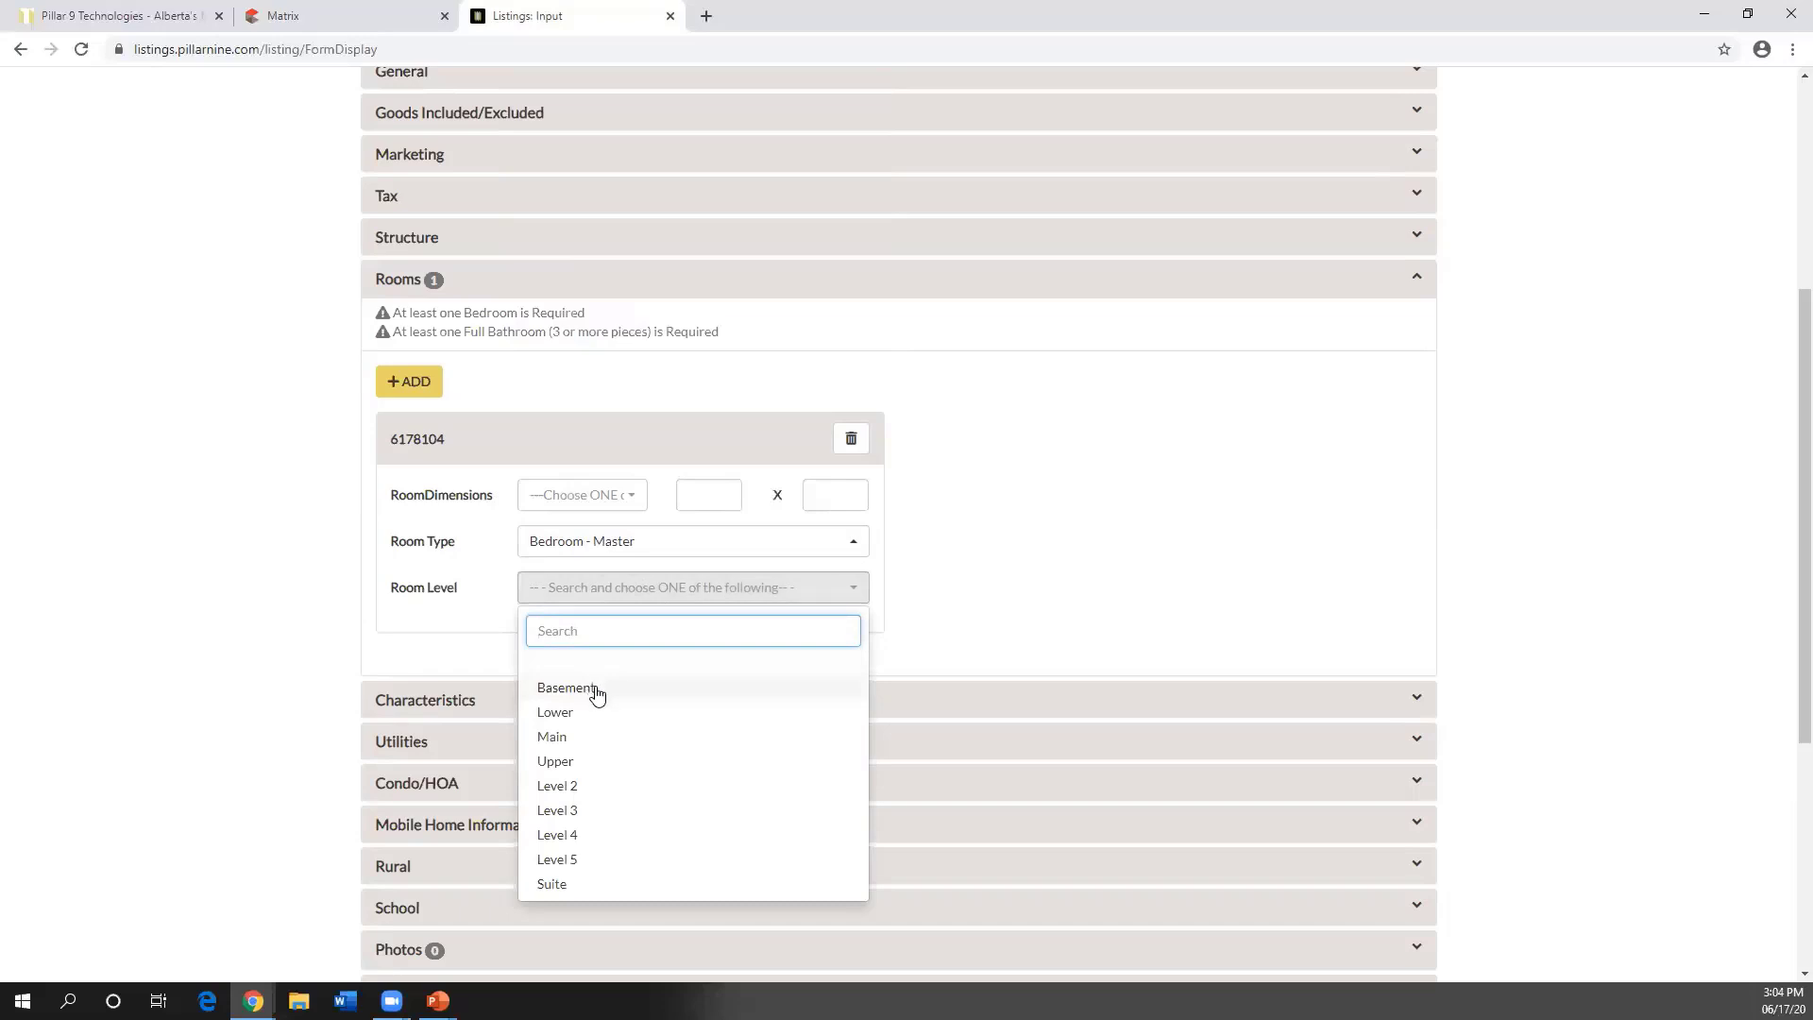
{"action": "left_click", "coordinate": [583, 738]}
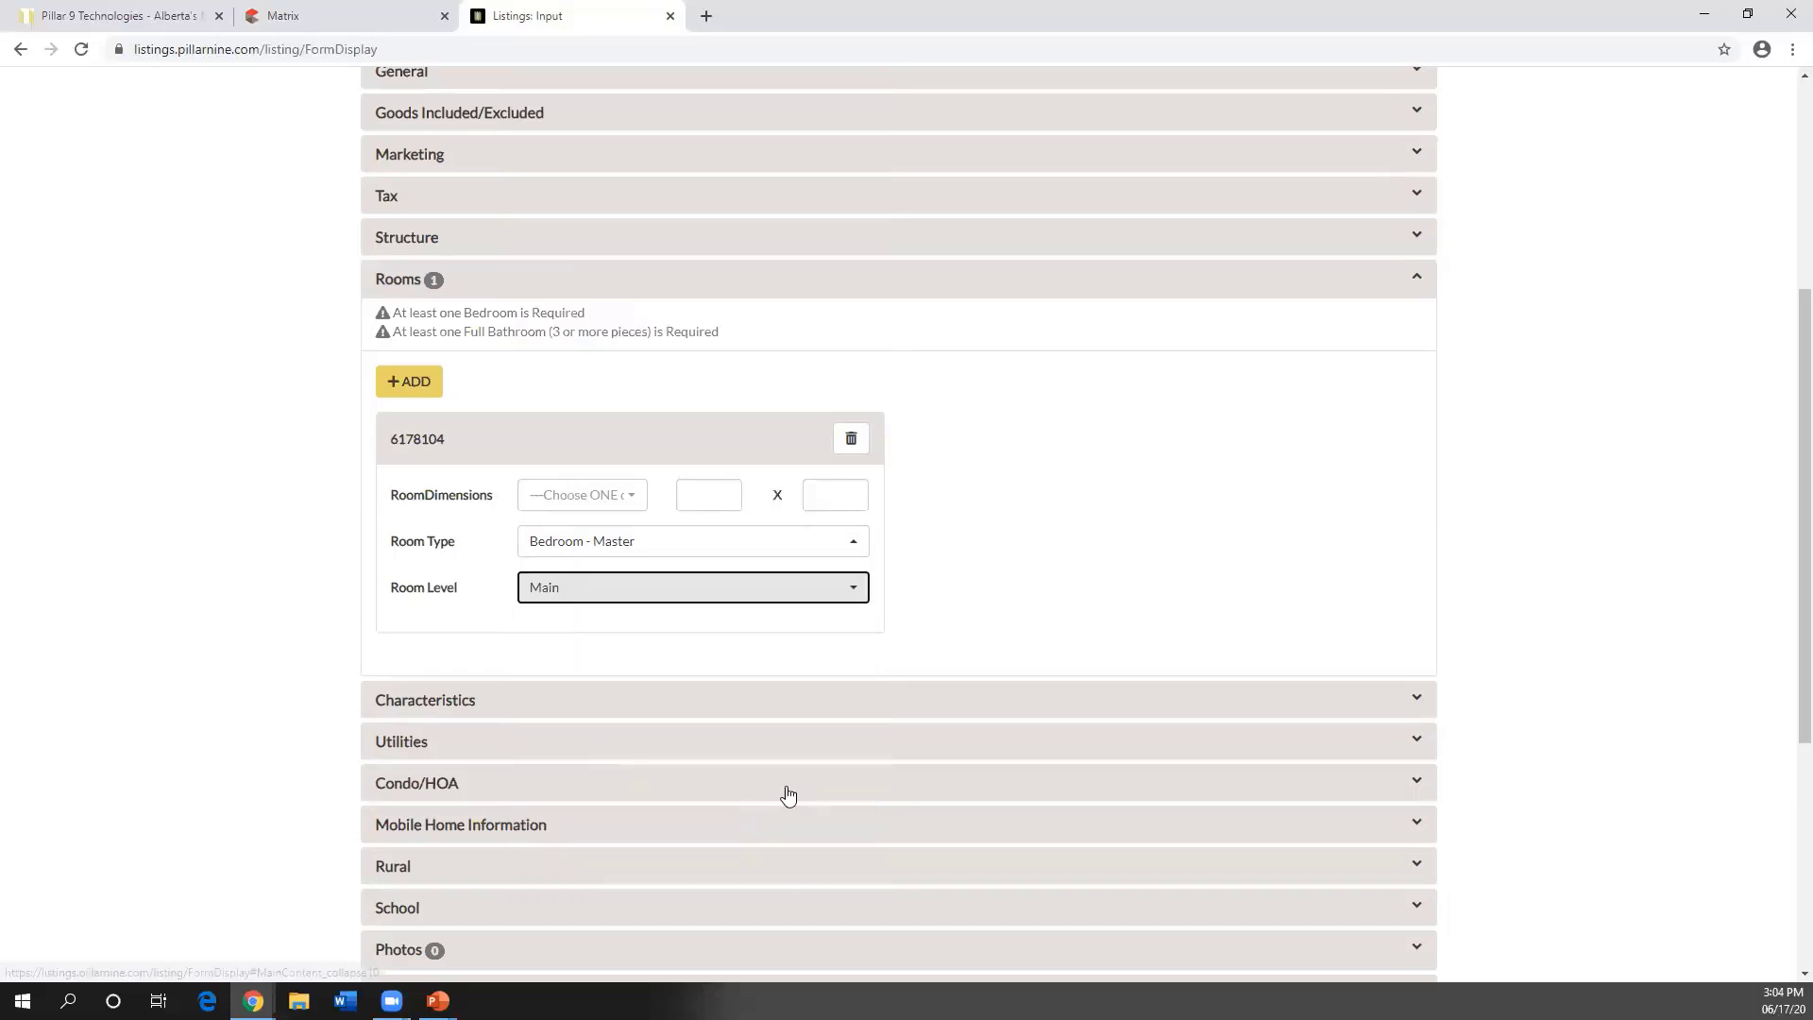
{"action": "left_click", "coordinate": [633, 507]}
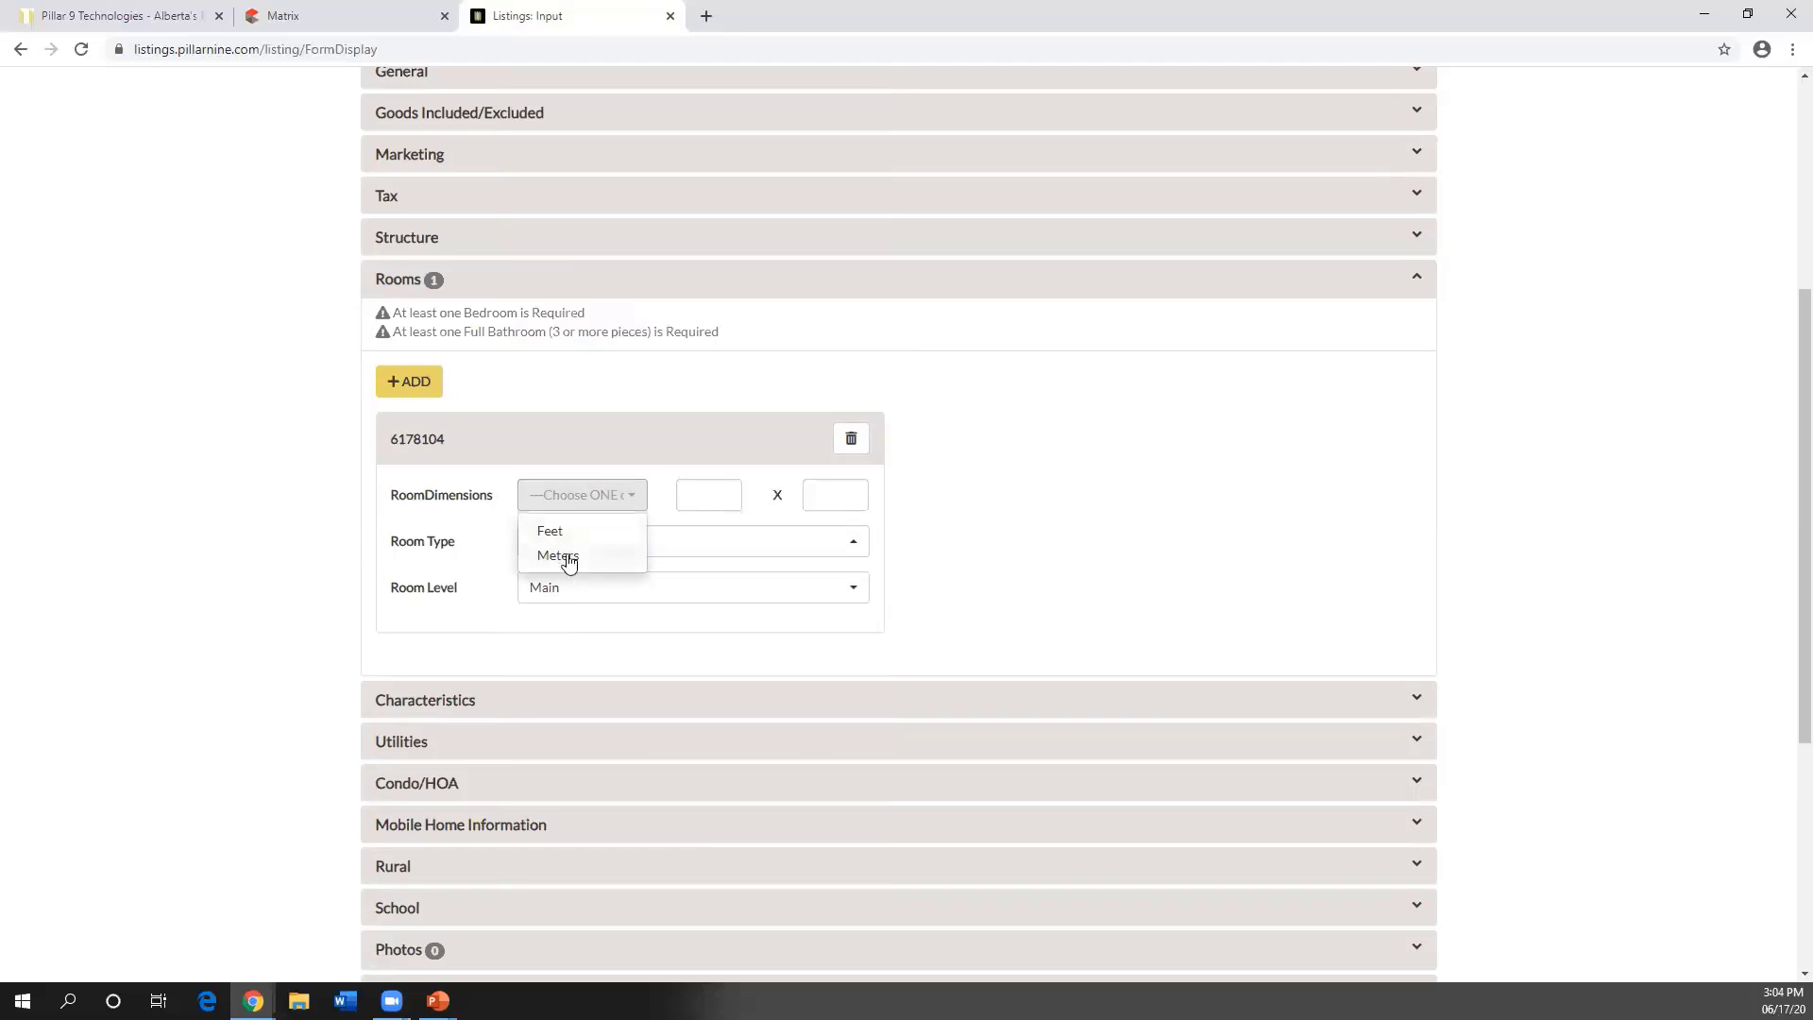
{"action": "left_click", "coordinate": [566, 531]}
{"action": "left_click", "coordinate": [699, 488]}
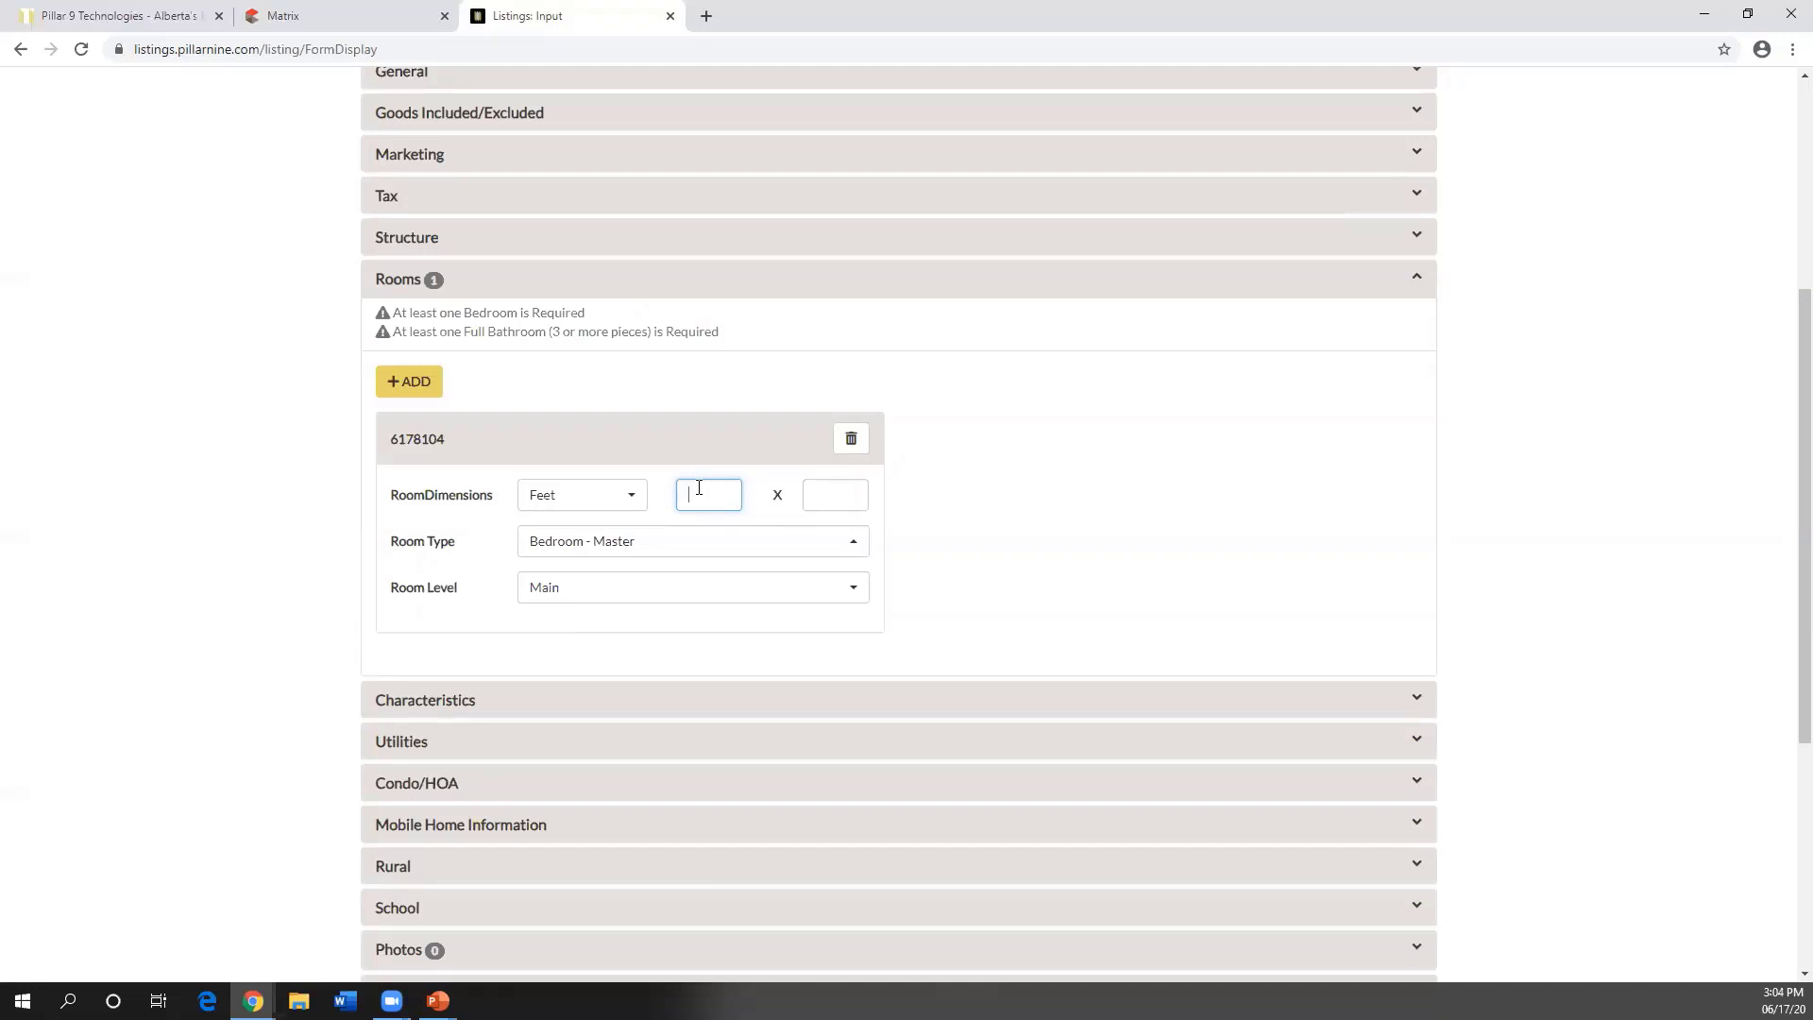
{"action": "type", "text": "0.56"}
{"action": "left_click", "coordinate": [843, 492]}
- Add a second room: a 4pc Bathroom on the Main level
{"action": "left_click", "coordinate": [411, 382]}
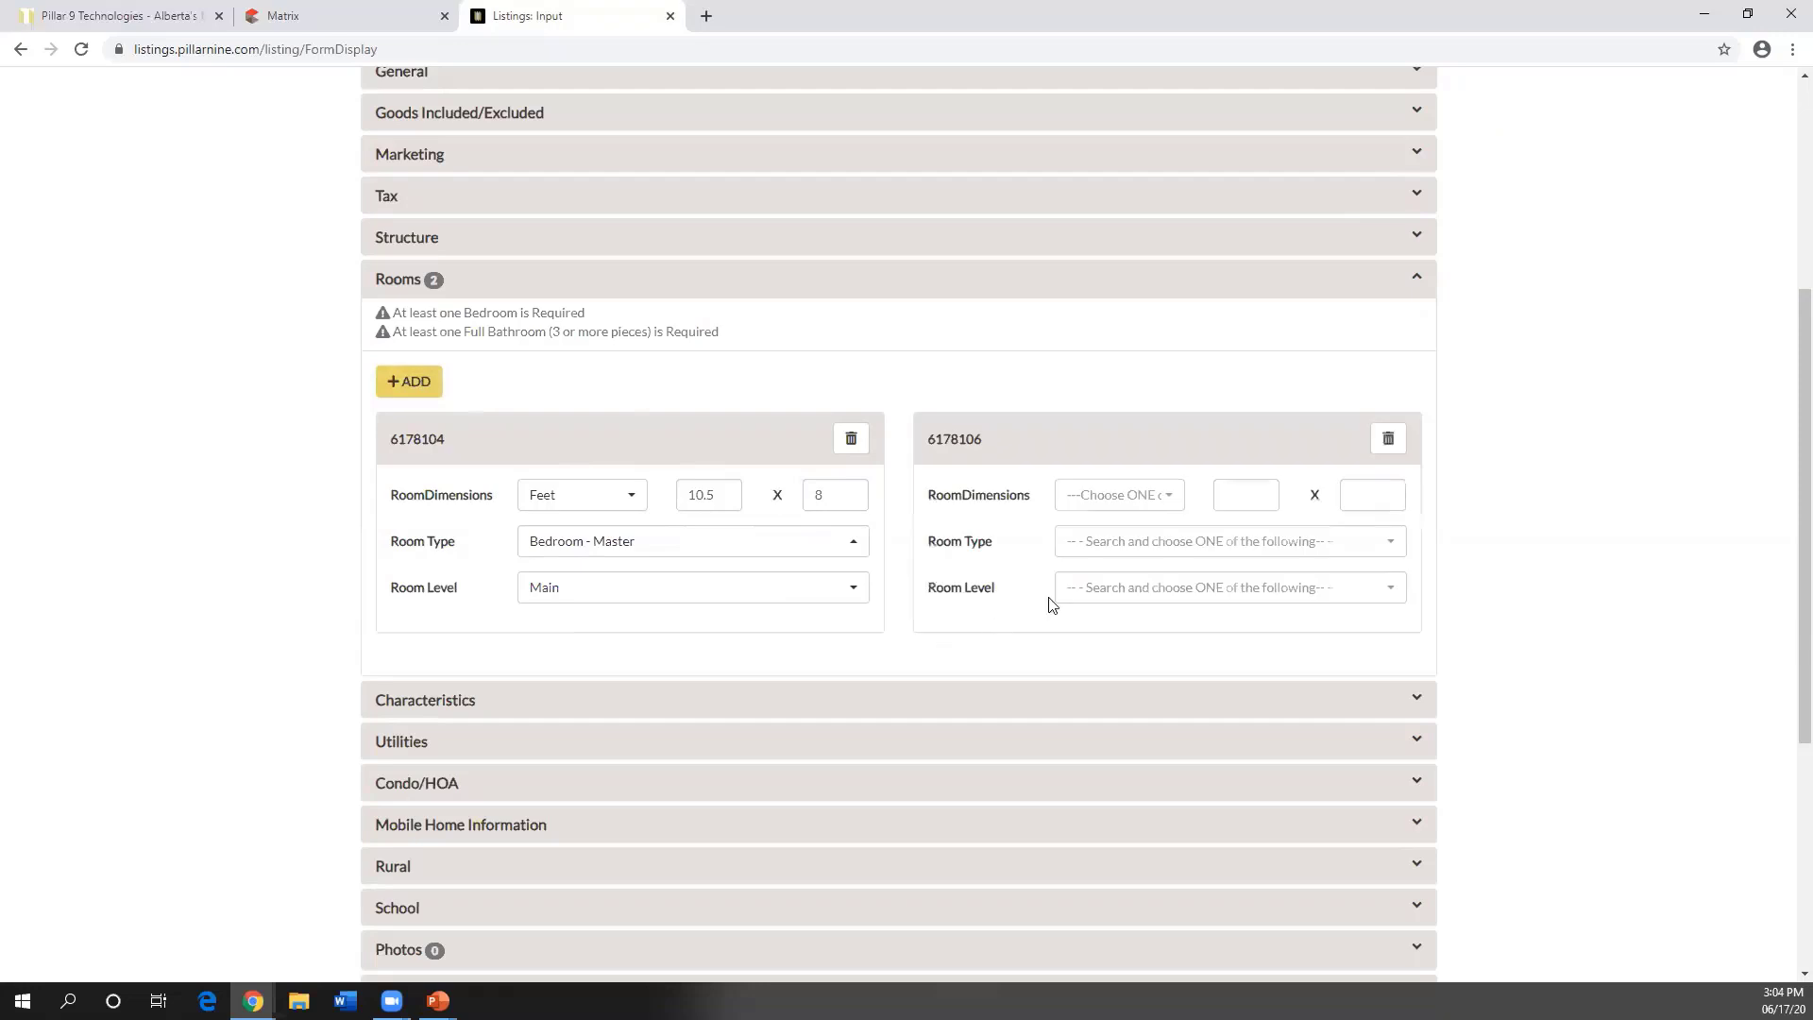
{"action": "left_click", "coordinate": [1118, 545]}
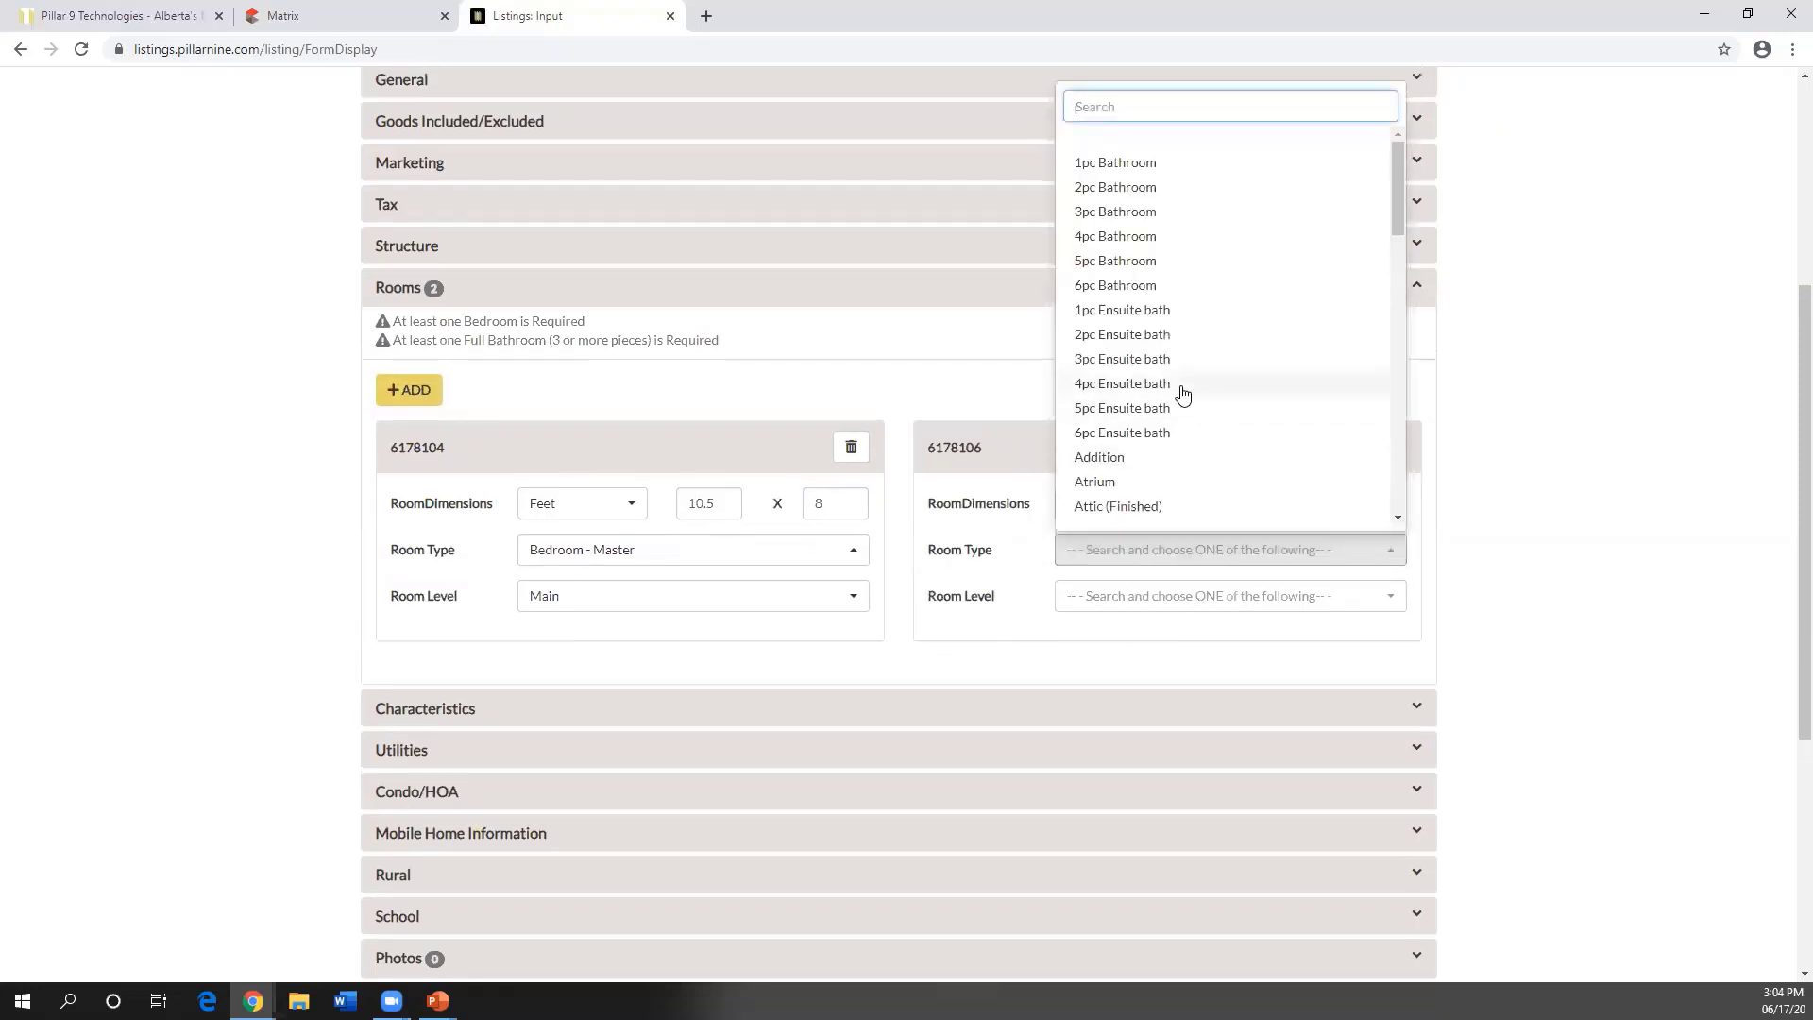
{"action": "scroll", "coordinate": [1193, 400], "scroll_direction": "up", "scroll_amount": 1}
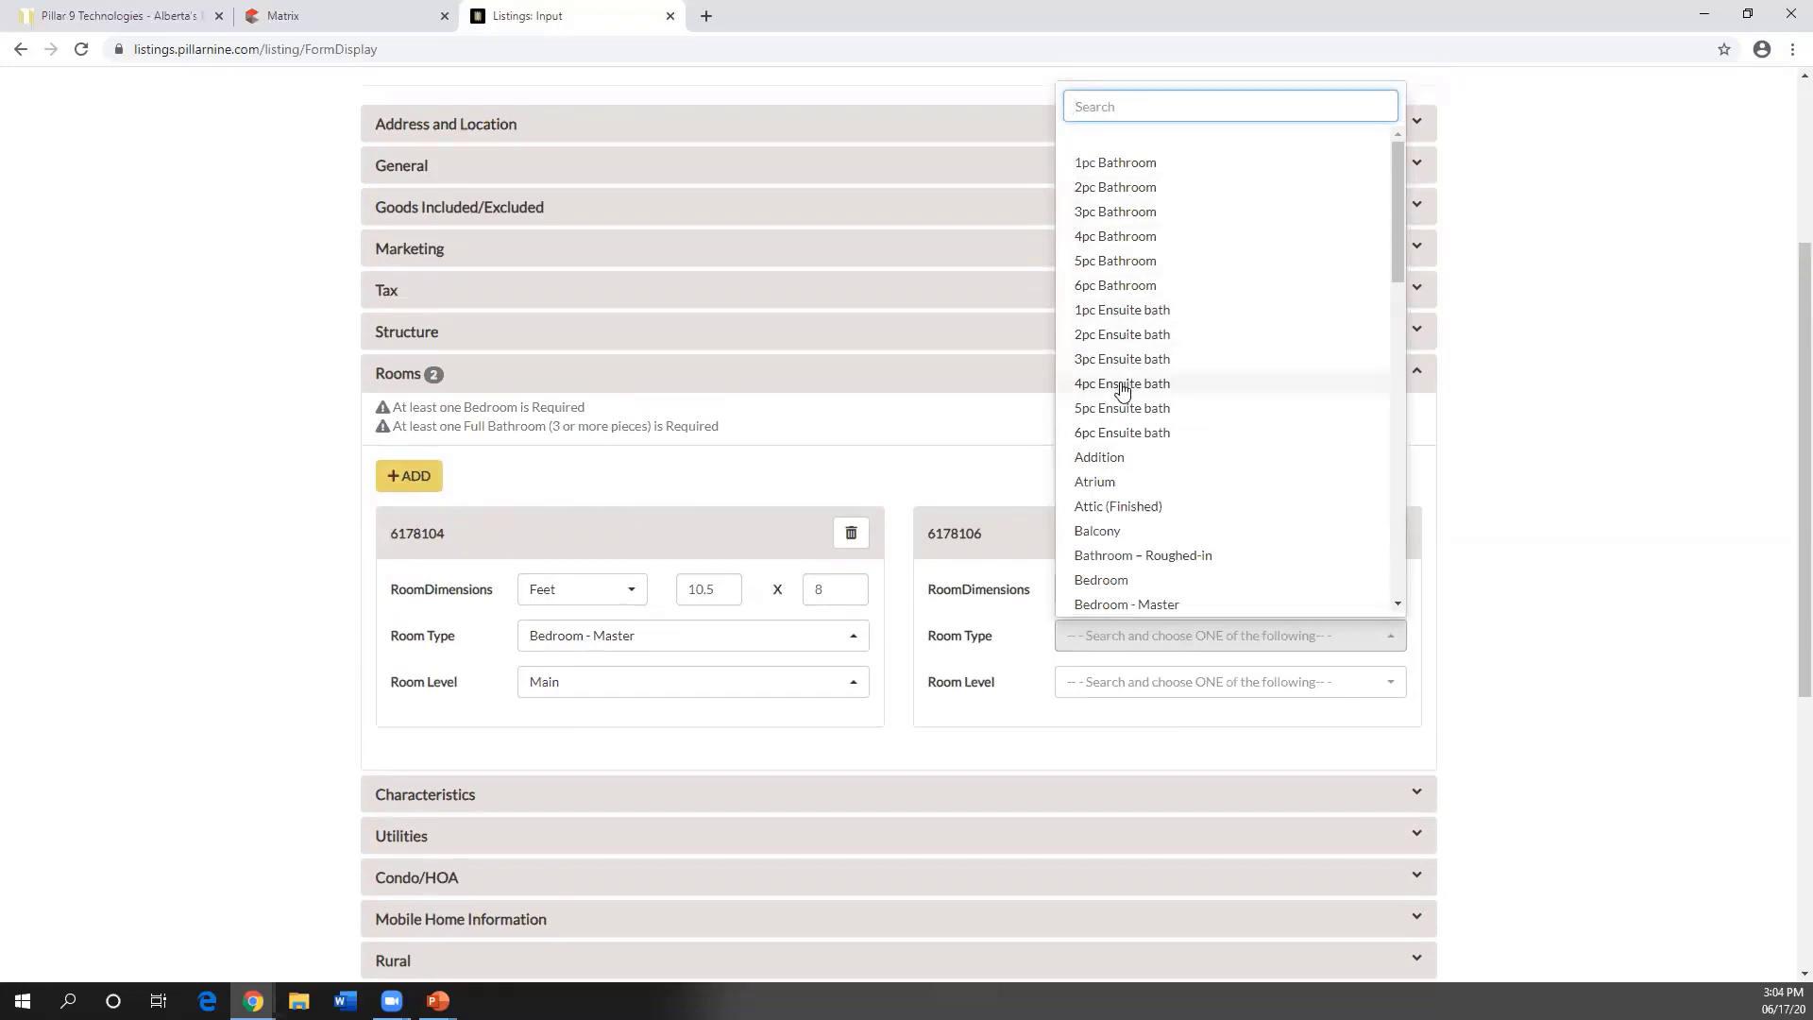
{"action": "left_click", "coordinate": [1123, 238]}
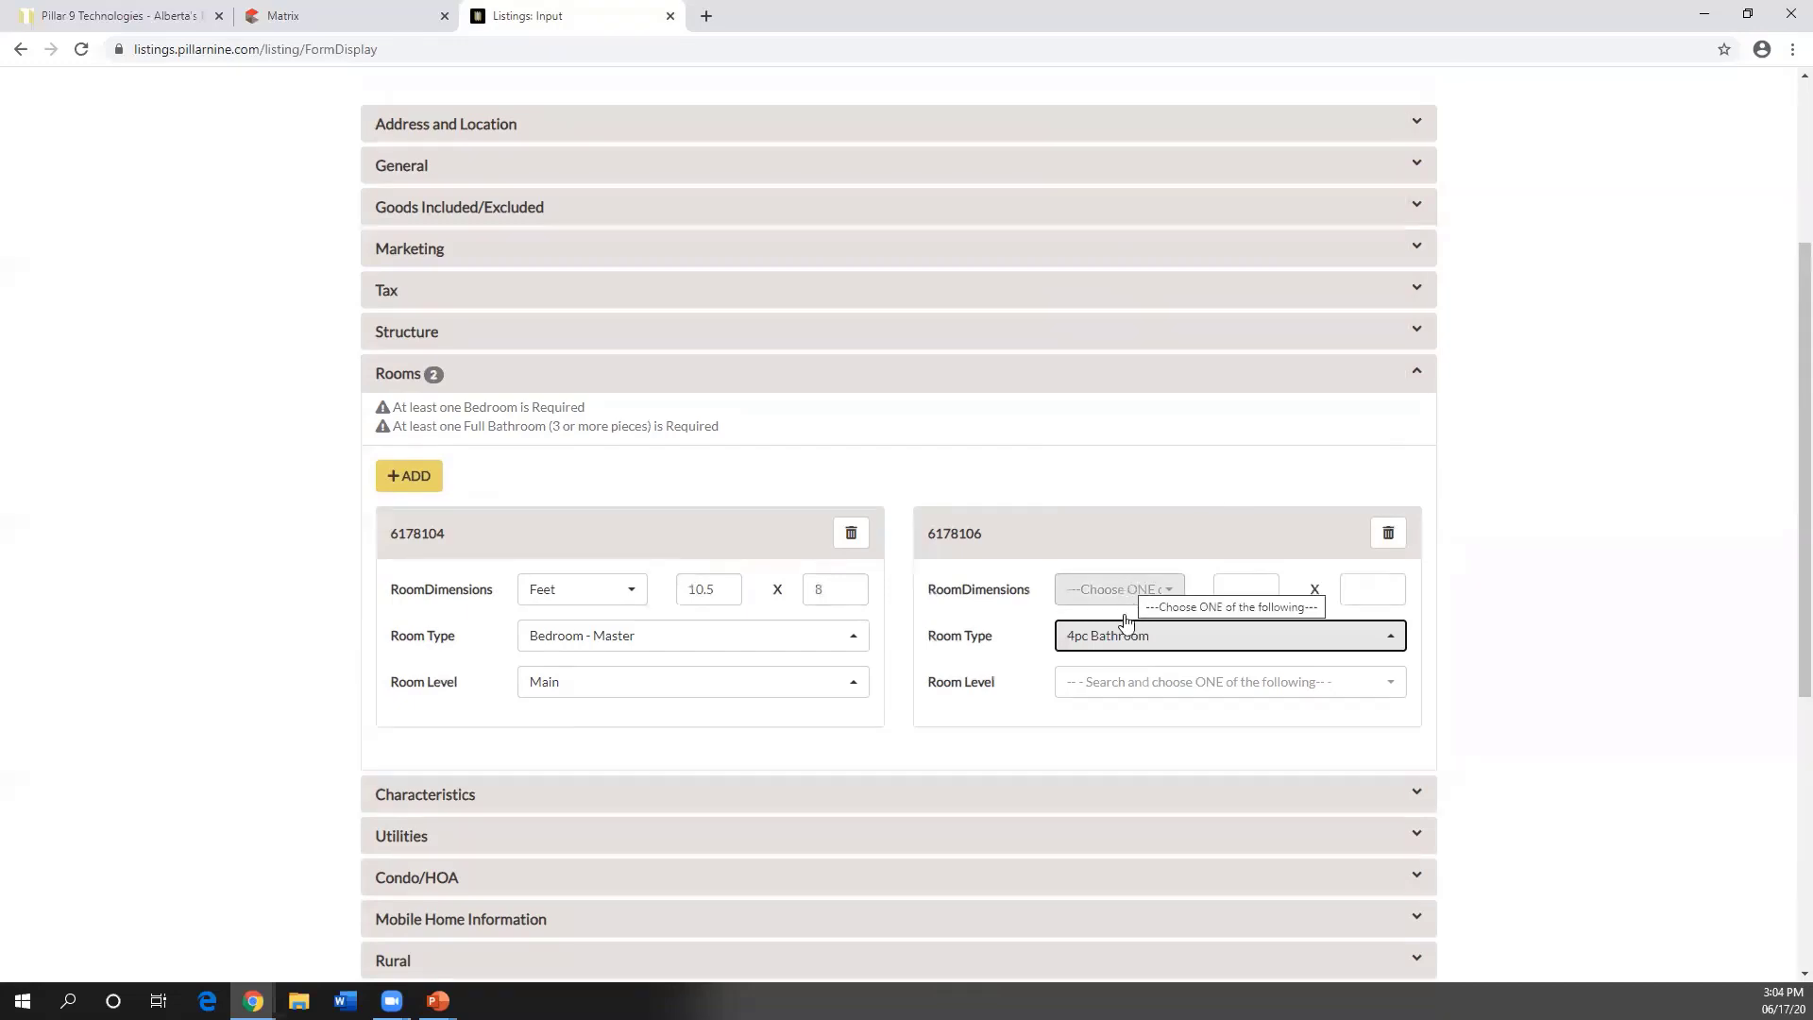
{"action": "left_click", "coordinate": [1103, 681]}
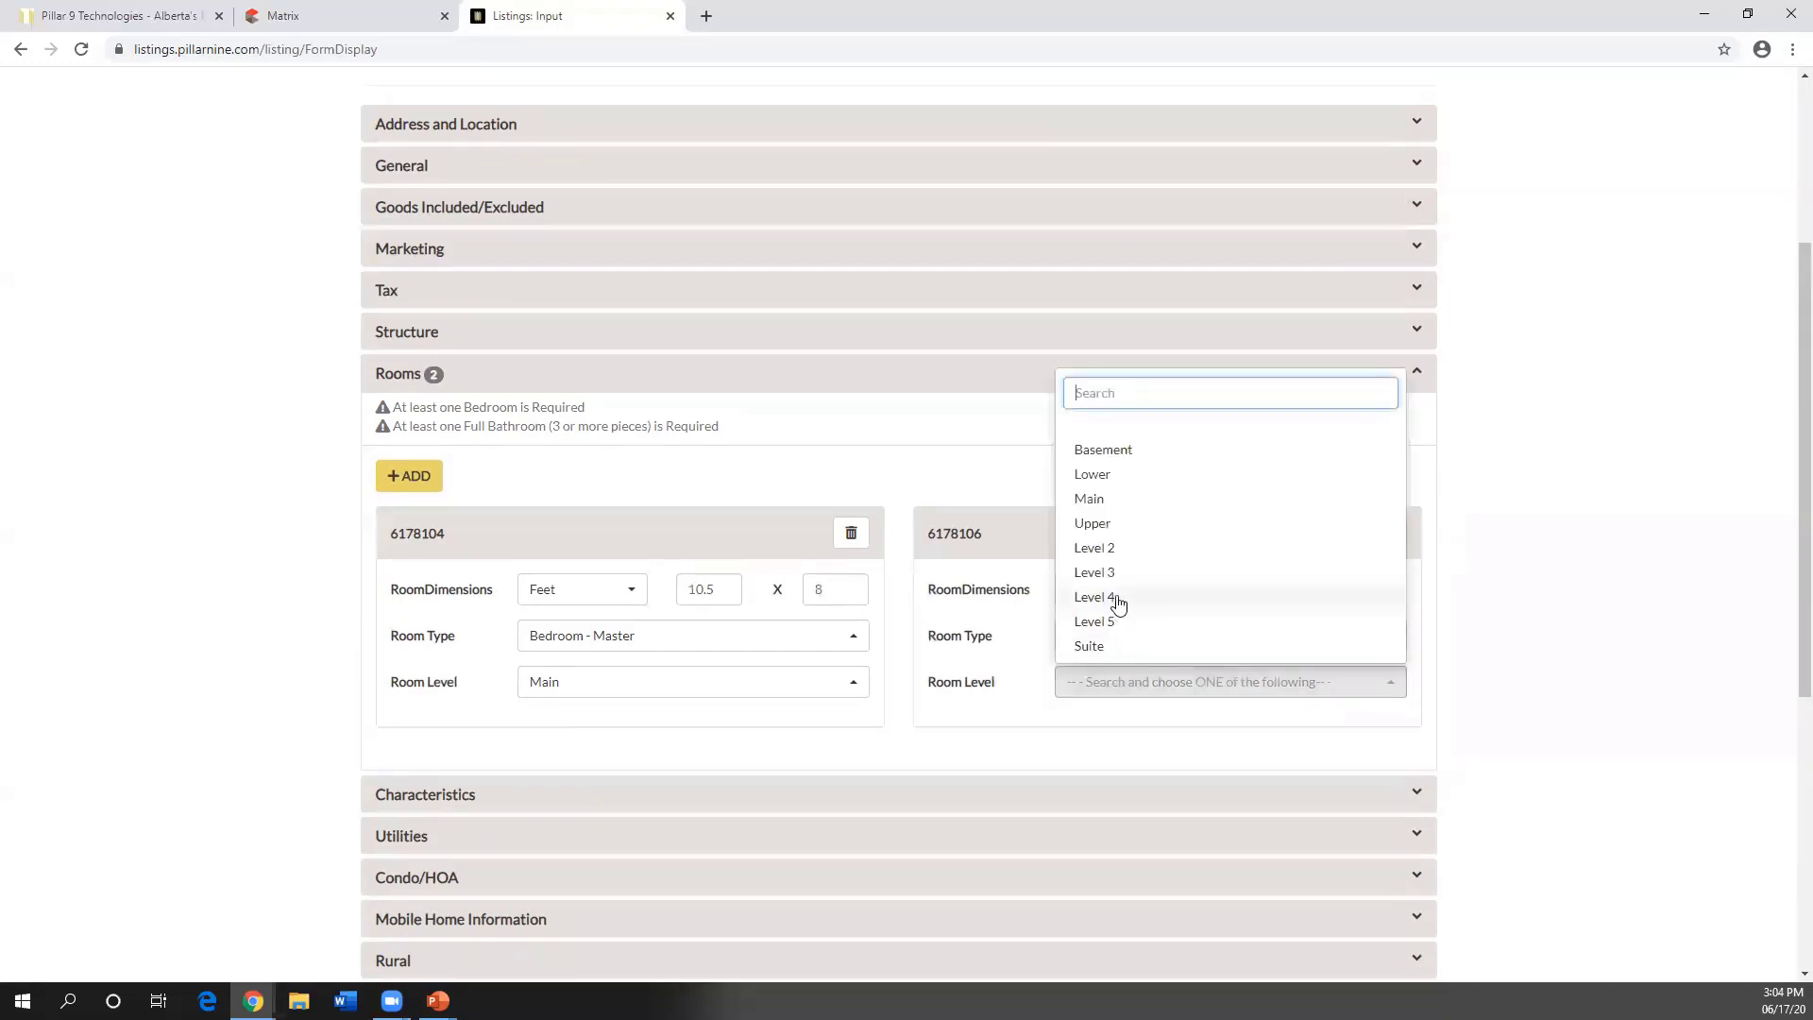
{"action": "left_click", "coordinate": [1122, 499]}
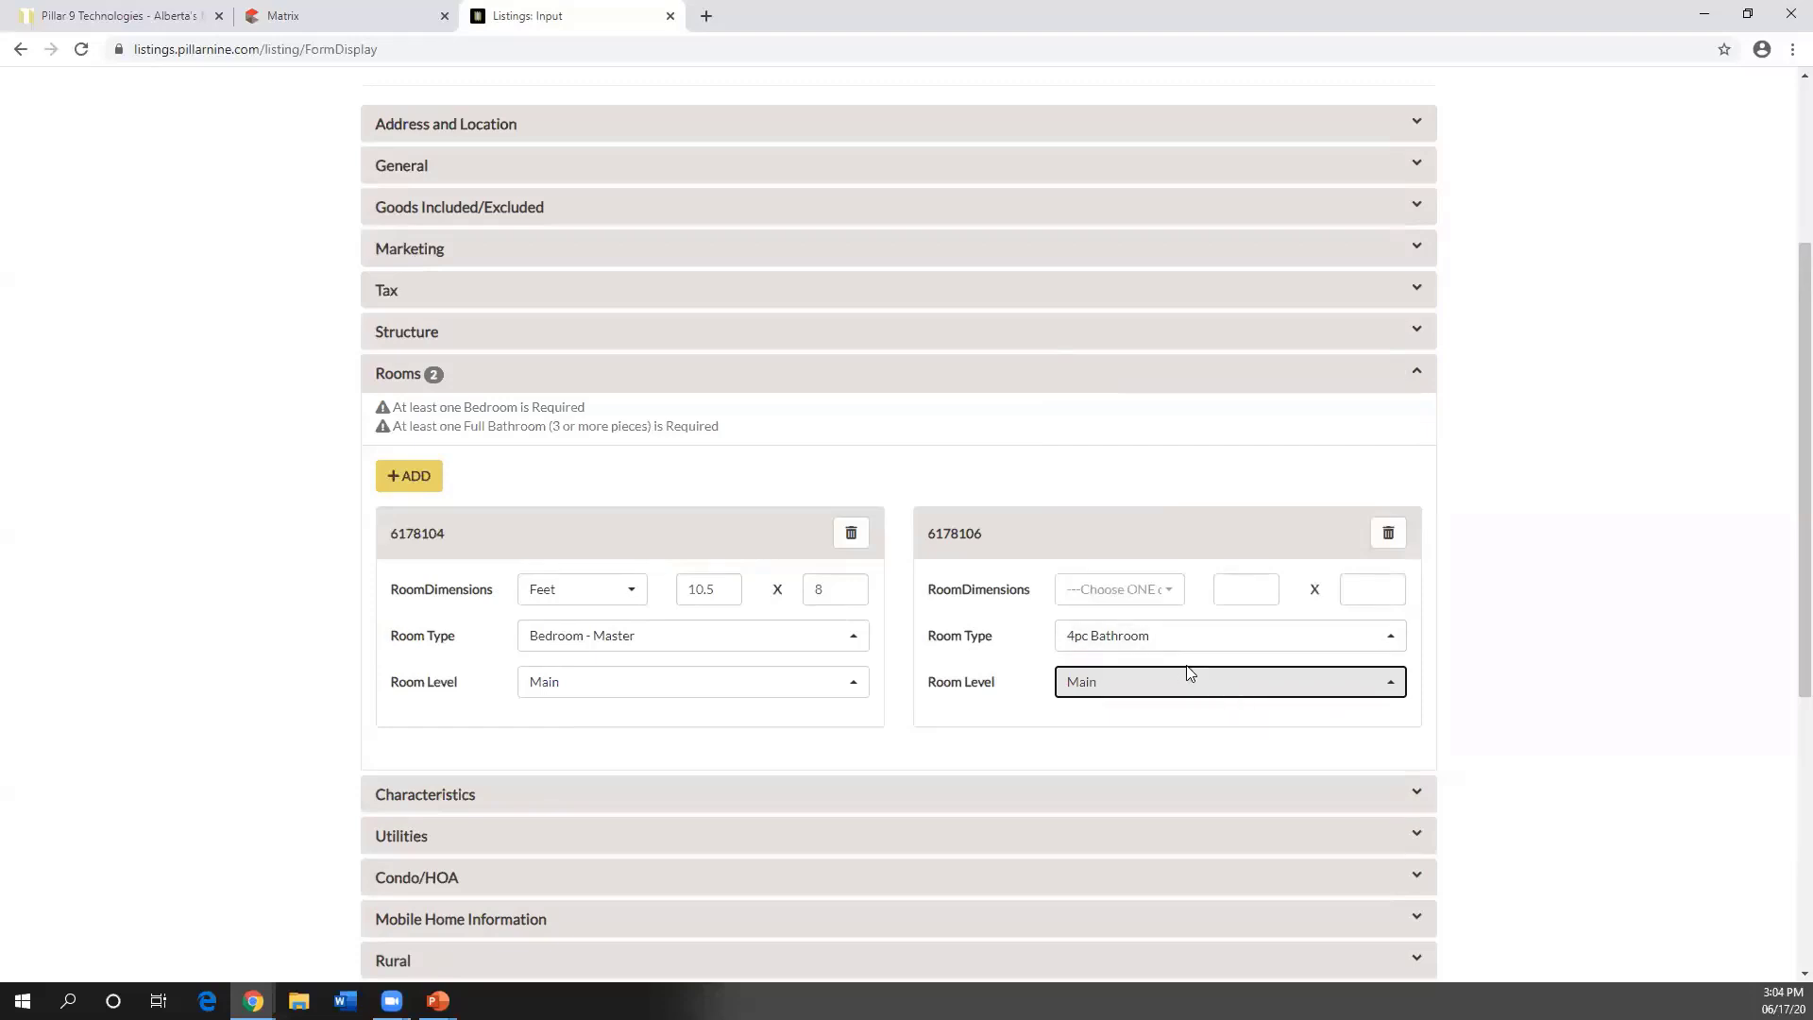
{"action": "scroll", "coordinate": [1167, 605], "scroll_direction": "down", "scroll_amount": 1}
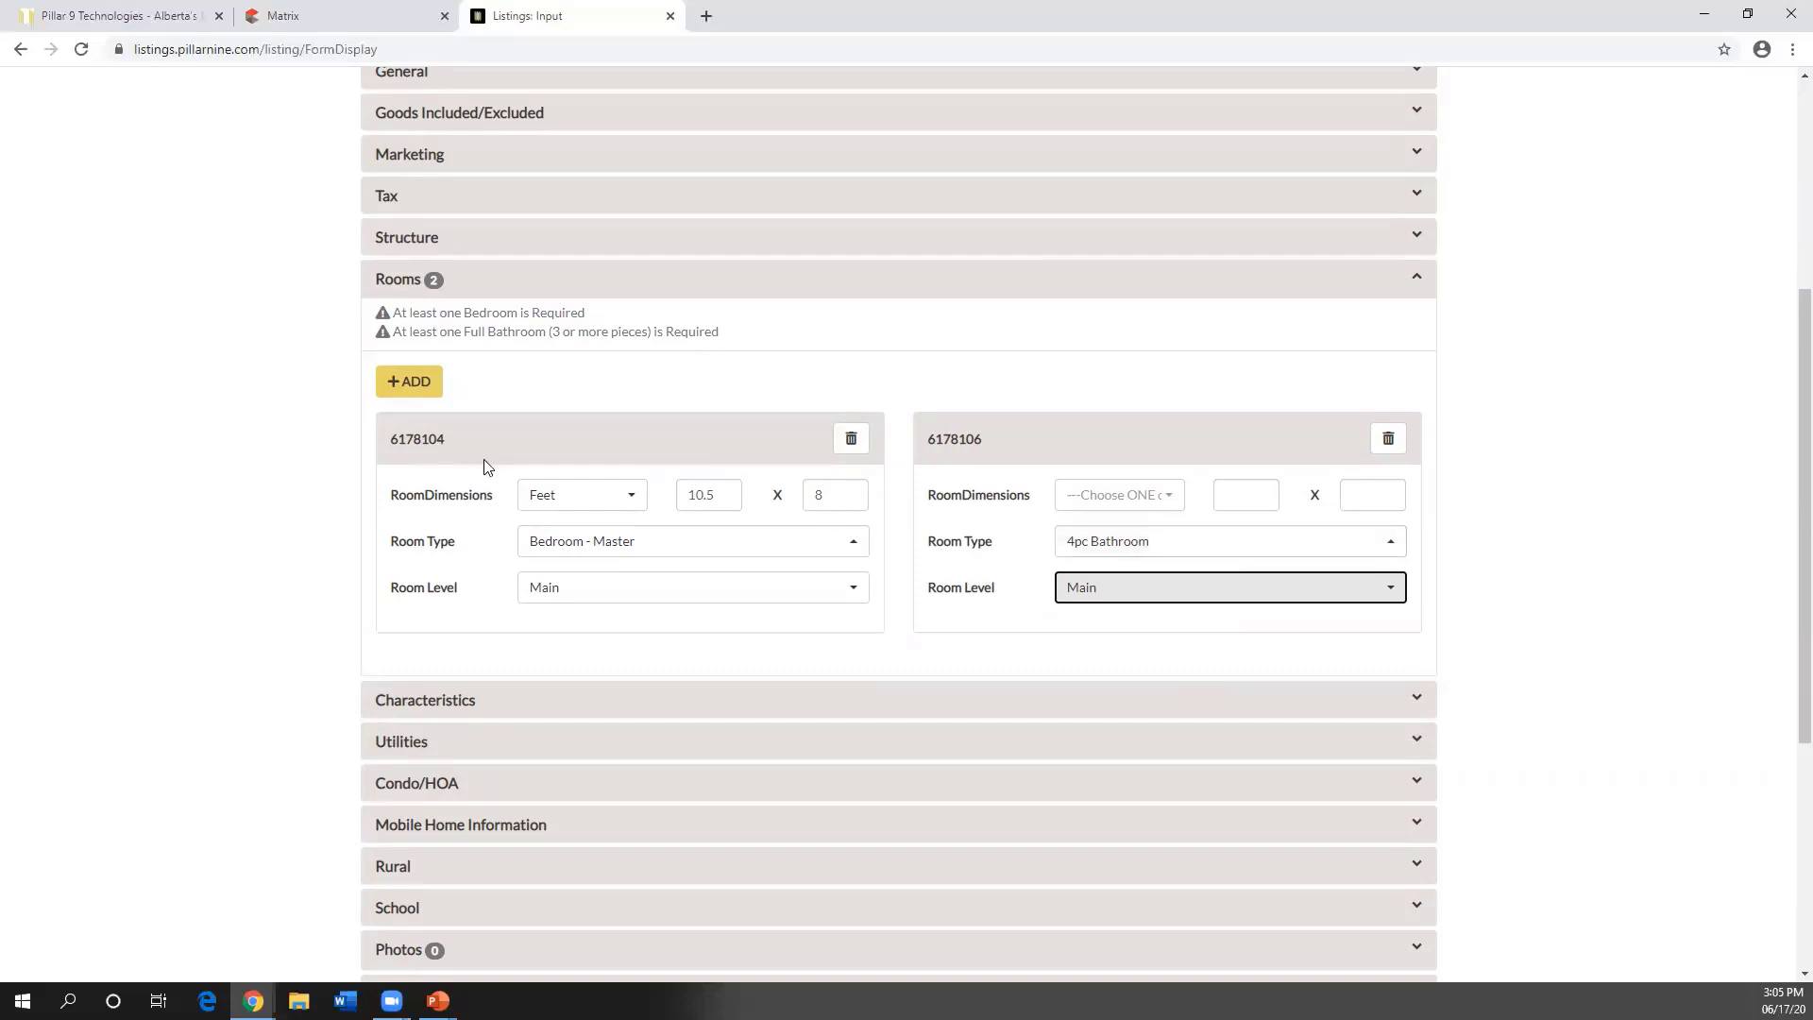
- Expand the listing's Photos section further down the form
{"action": "scroll", "coordinate": [610, 476], "scroll_direction": "down", "scroll_amount": 1}
{"action": "scroll", "coordinate": [611, 477], "scroll_direction": "down", "scroll_amount": 1}
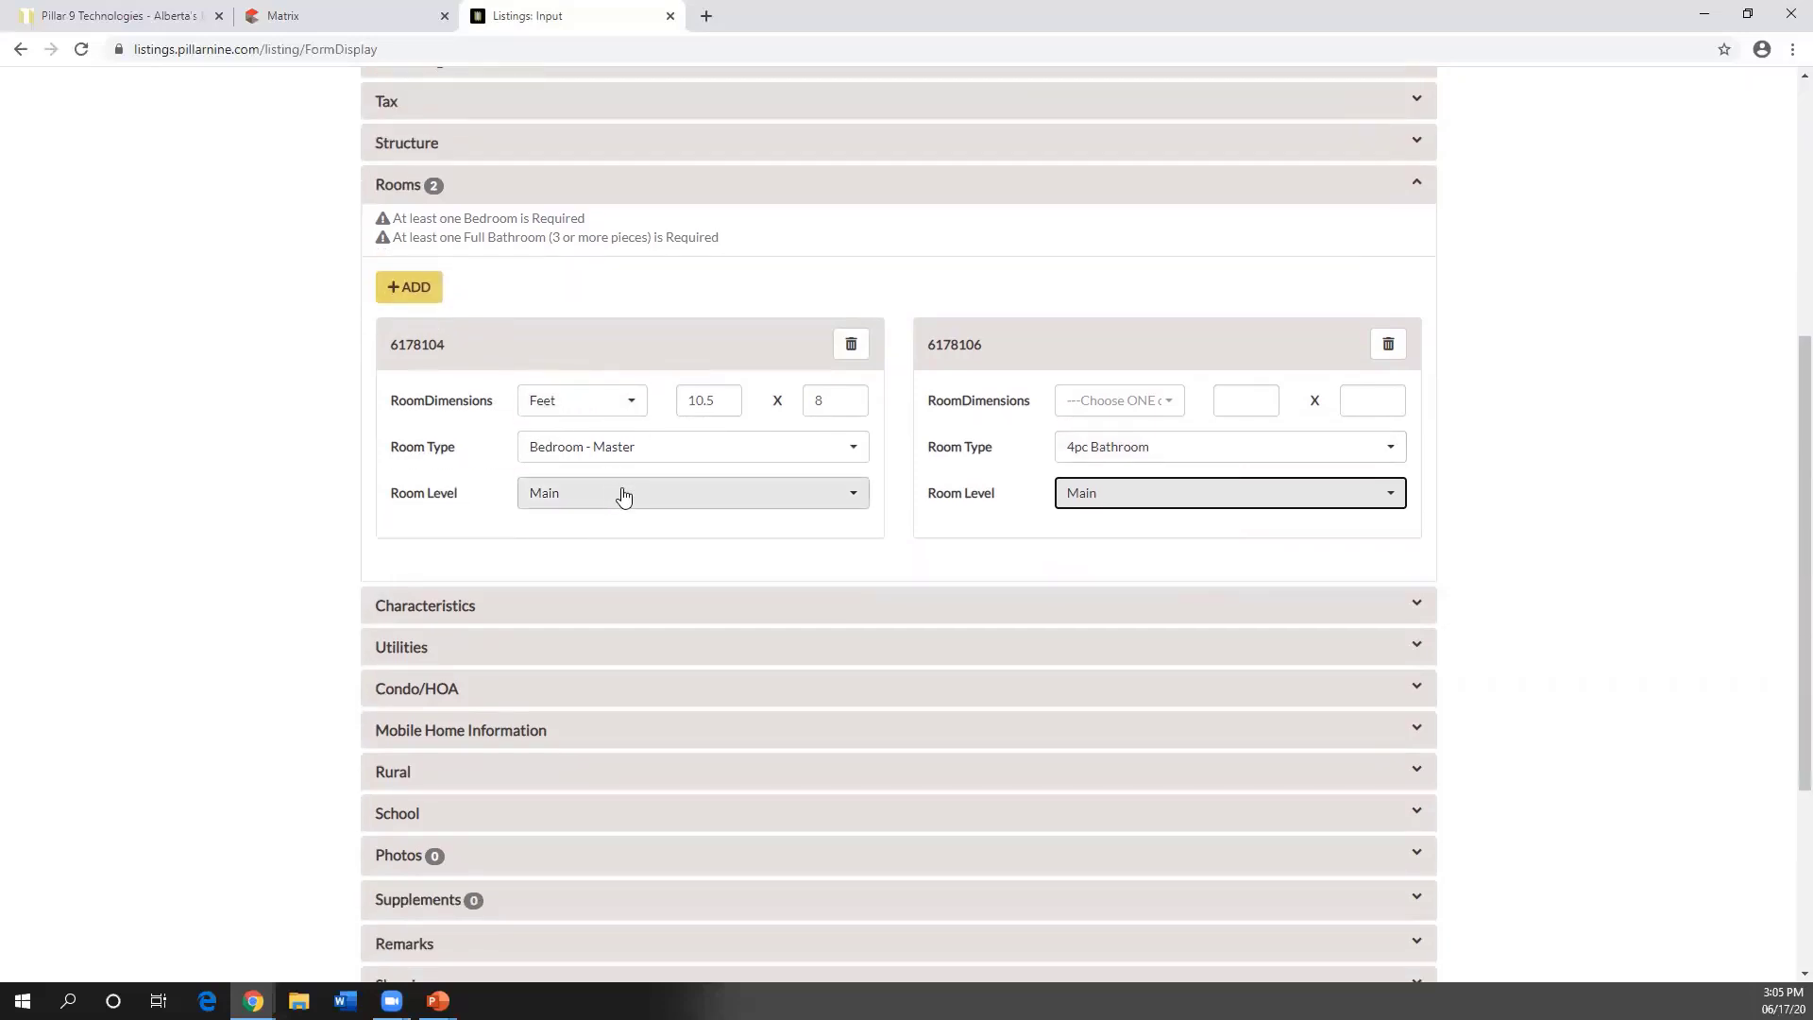
{"action": "scroll", "coordinate": [620, 505], "scroll_direction": "down", "scroll_amount": 1}
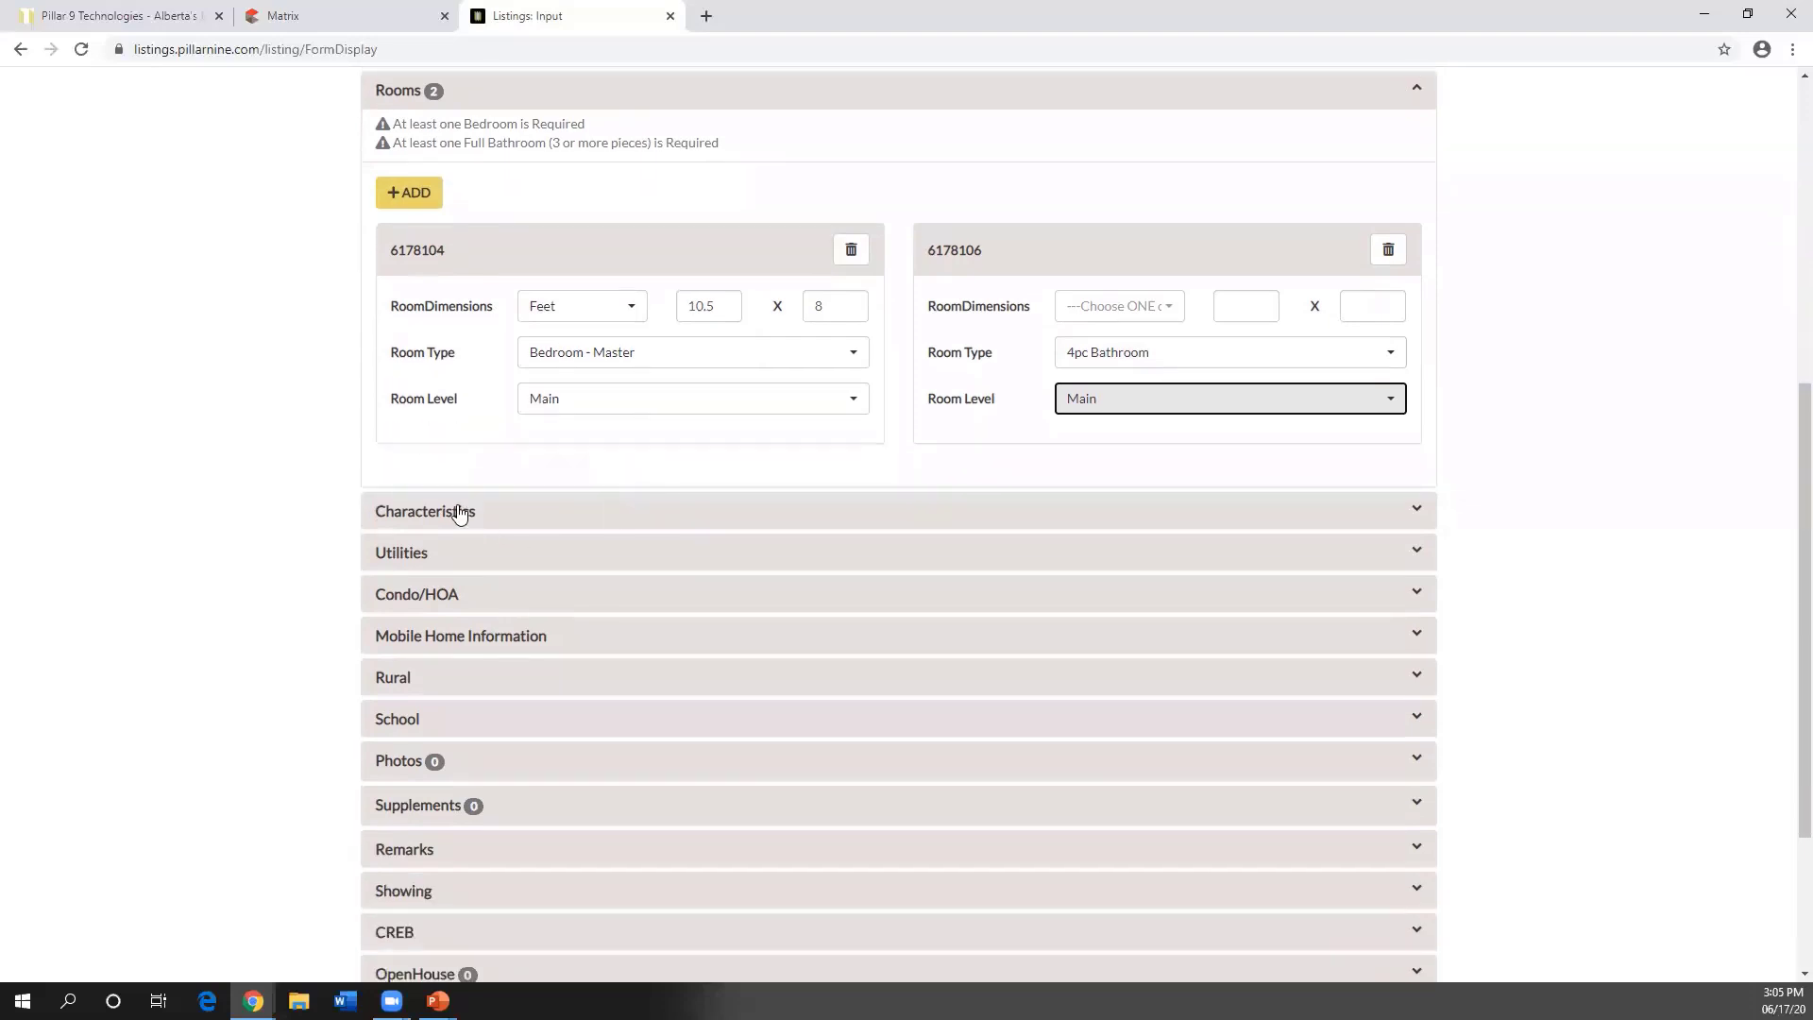
{"action": "scroll", "coordinate": [412, 605], "scroll_direction": "down", "scroll_amount": 1}
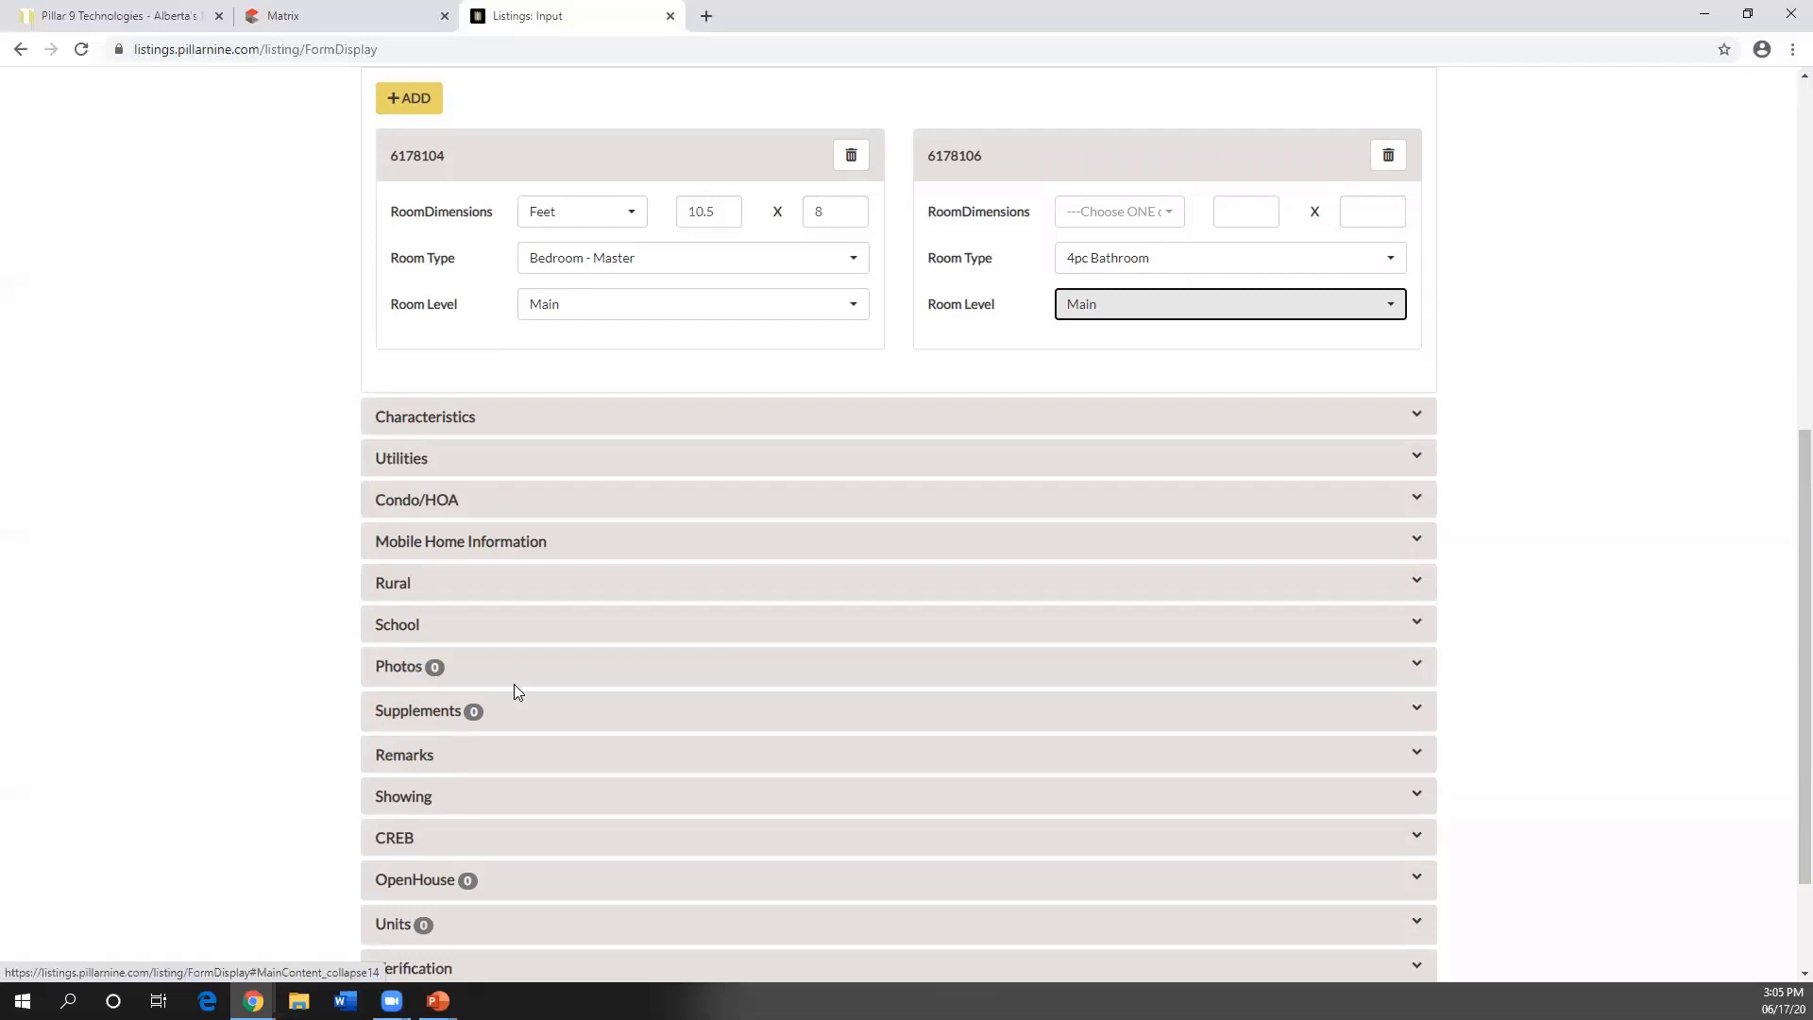
{"action": "scroll", "coordinate": [576, 661], "scroll_direction": "down", "scroll_amount": 1}
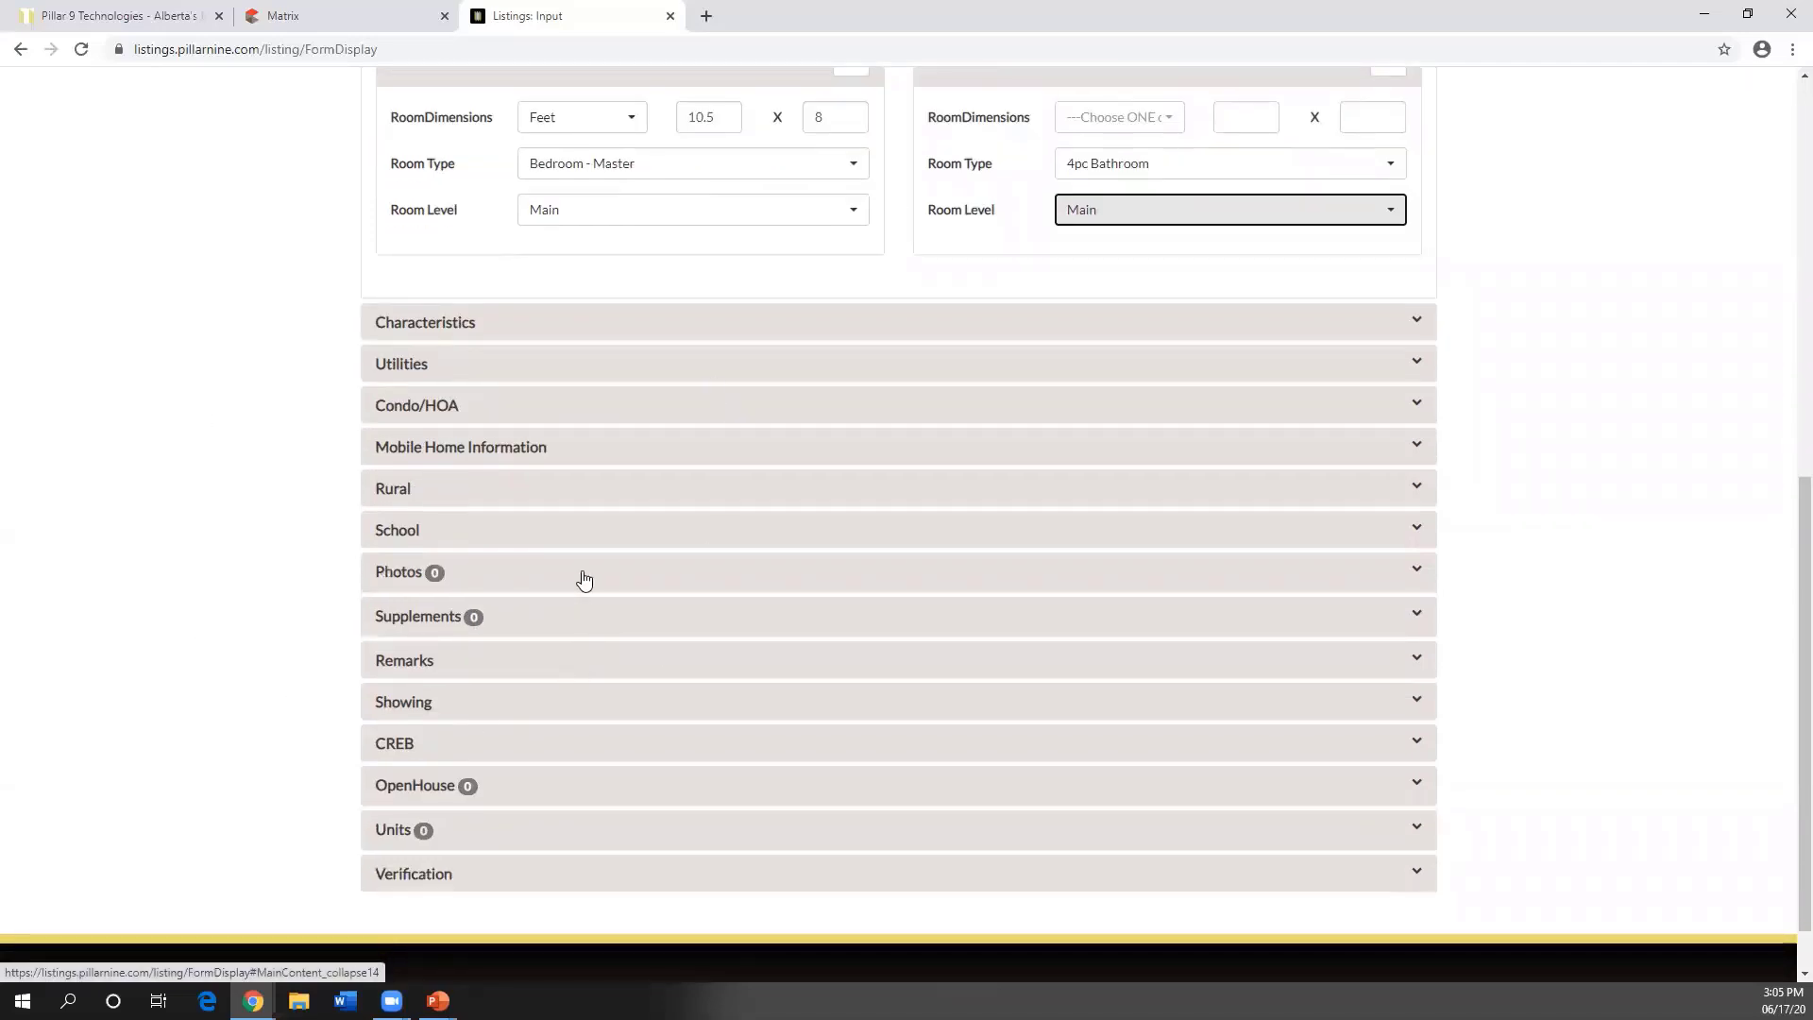
{"action": "left_click", "coordinate": [393, 580]}
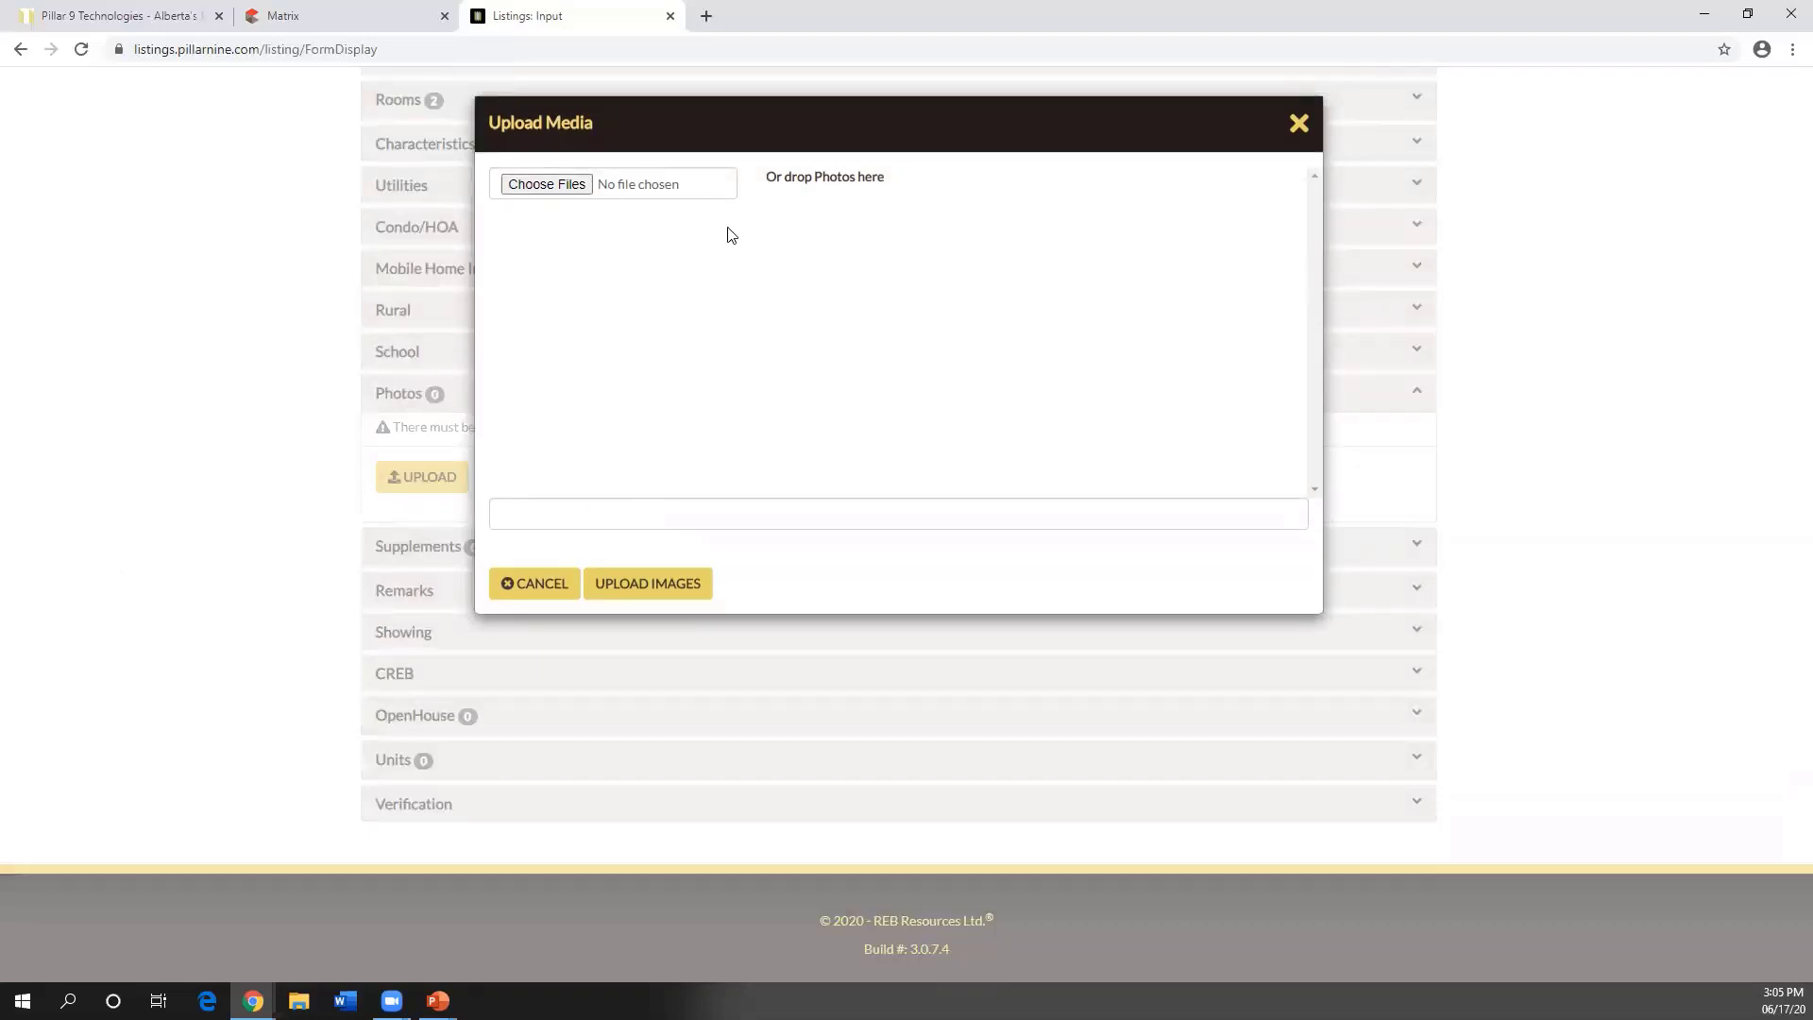
- Select photos 27, 25, 9, 10 and 3 and upload all five to the listing
{"action": "left_click", "coordinate": [543, 185]}
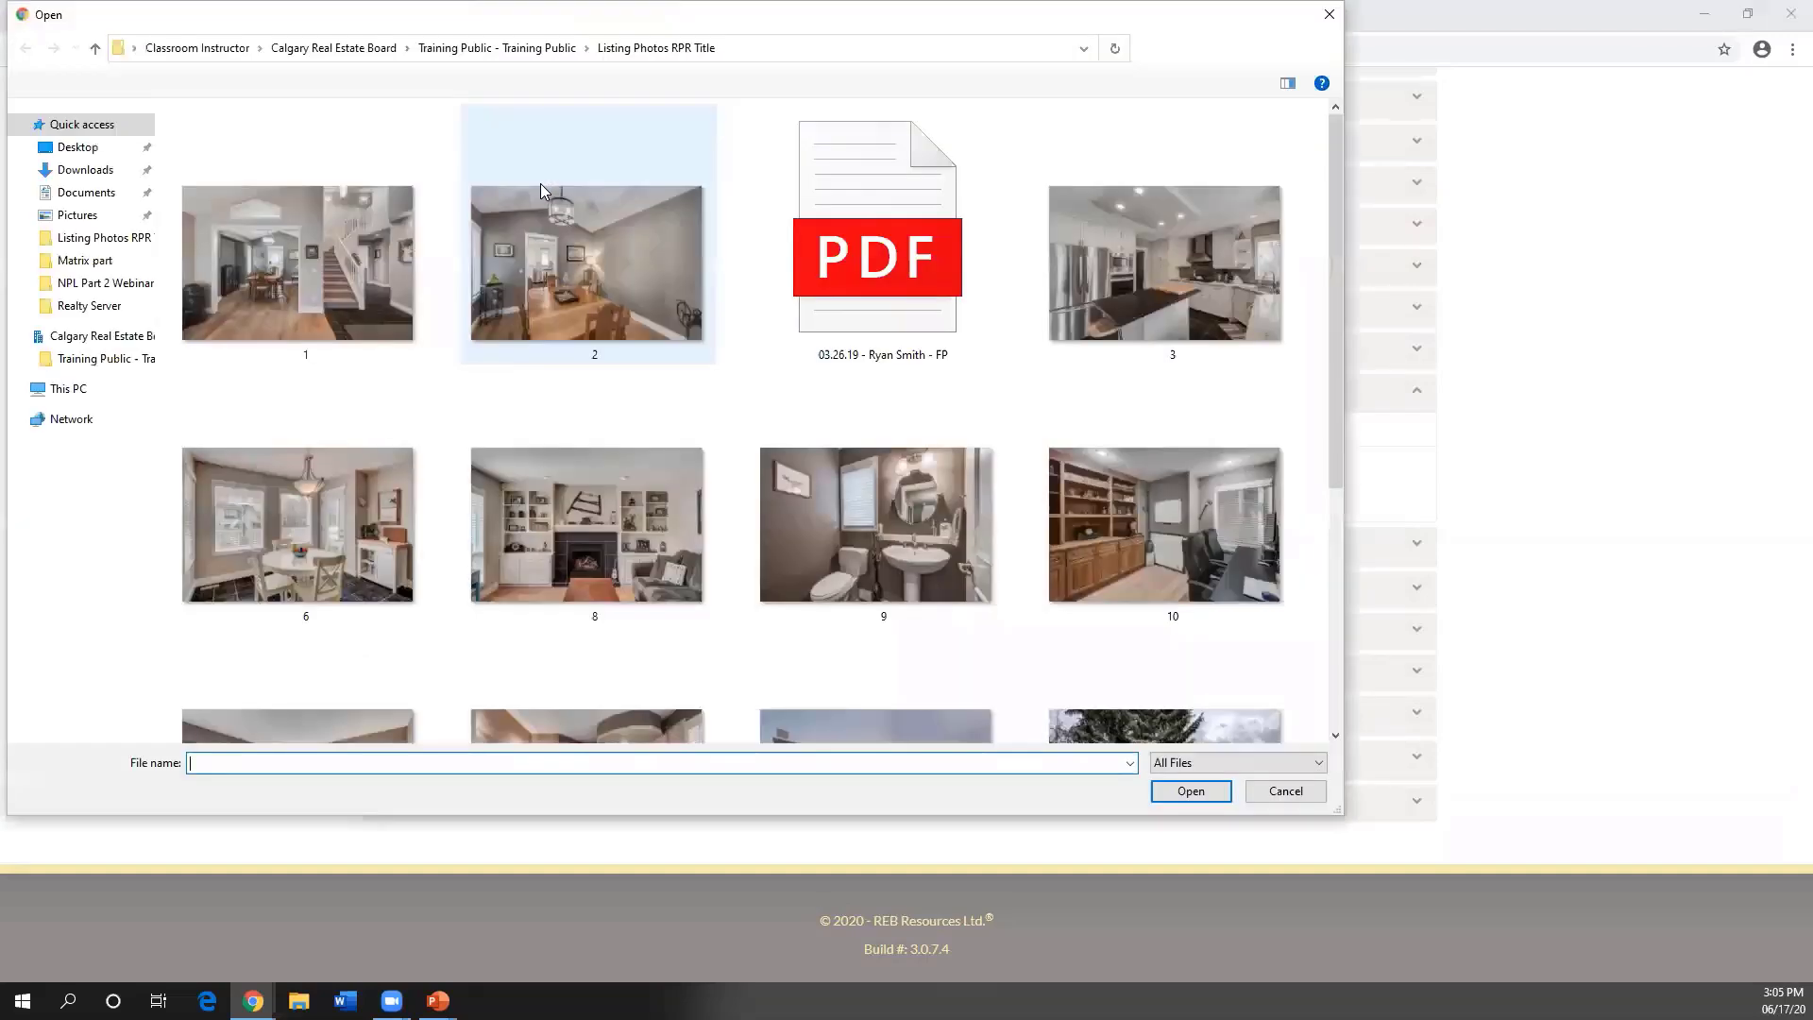
{"action": "scroll", "coordinate": [805, 253], "scroll_direction": "down", "scroll_amount": 3}
{"action": "scroll", "coordinate": [807, 253], "scroll_direction": "up", "scroll_amount": 2}
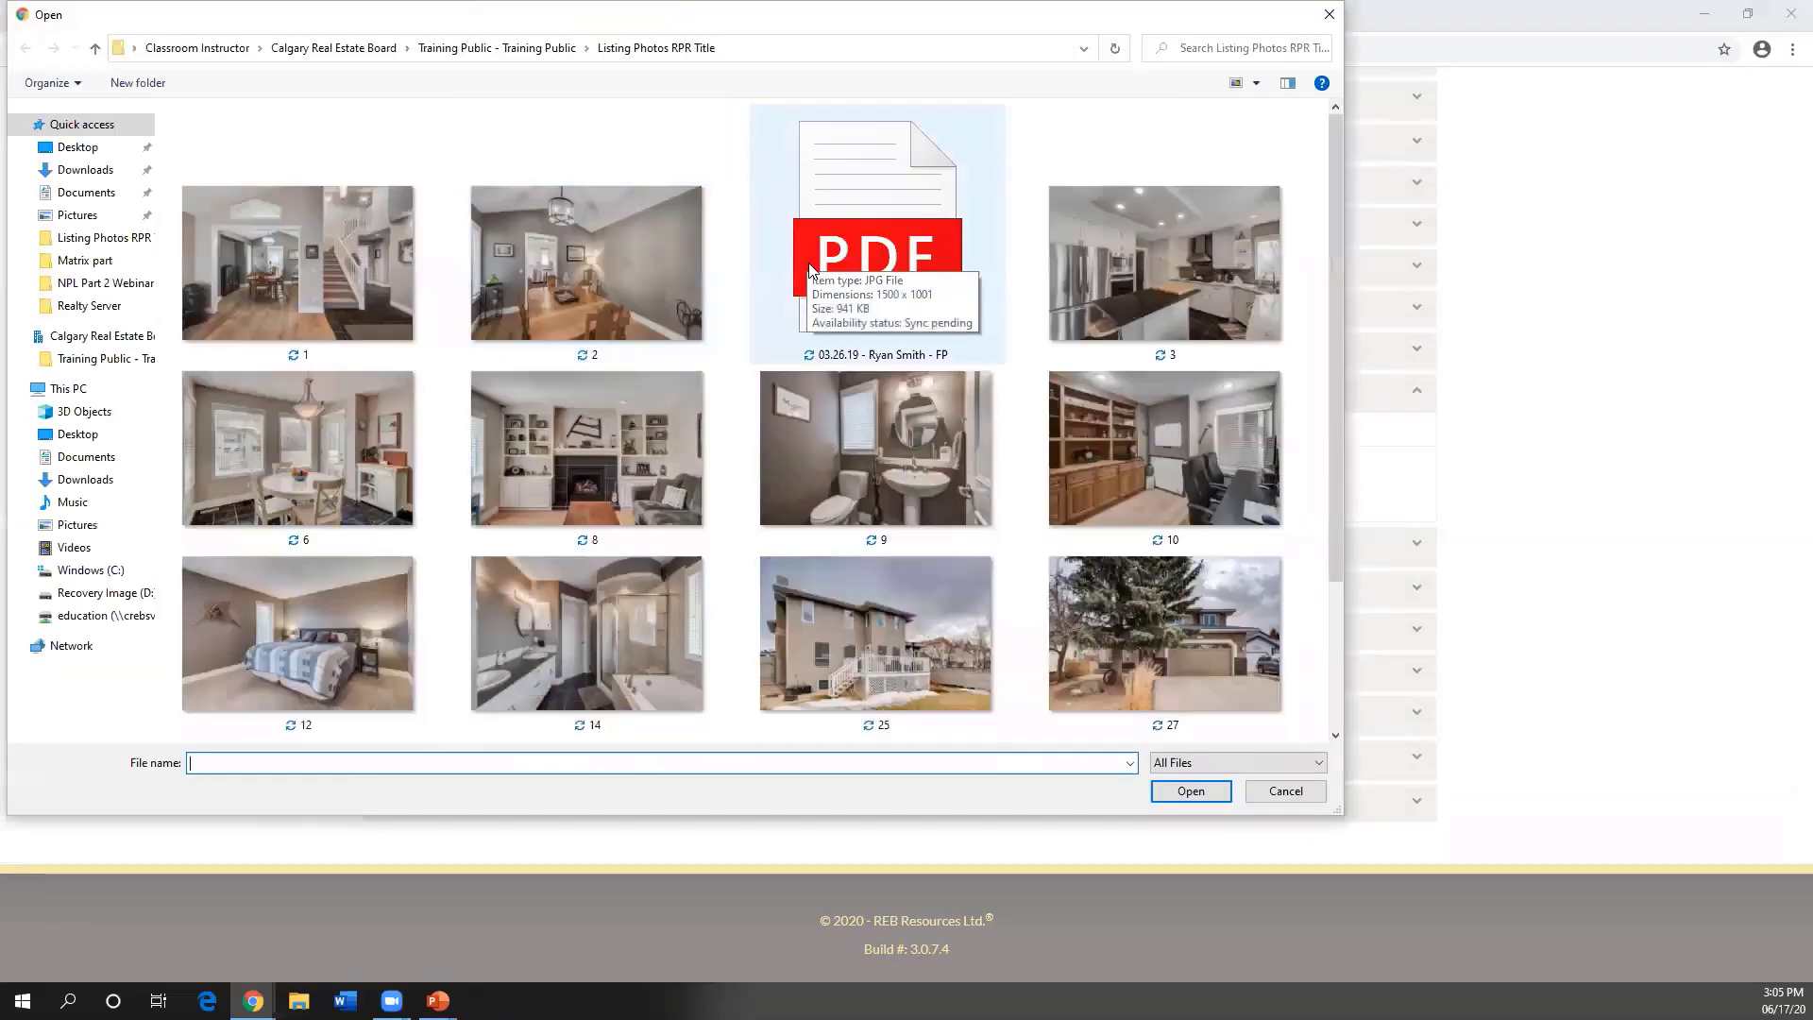
{"action": "left_click", "coordinate": [1177, 599]}
{"action": "left_click", "coordinate": [1001, 632], "text": "ctrl"}
{"action": "left_click", "coordinate": [897, 525], "text": "ctrl"}
{"action": "left_click", "coordinate": [1063, 505], "text": "ctrl"}
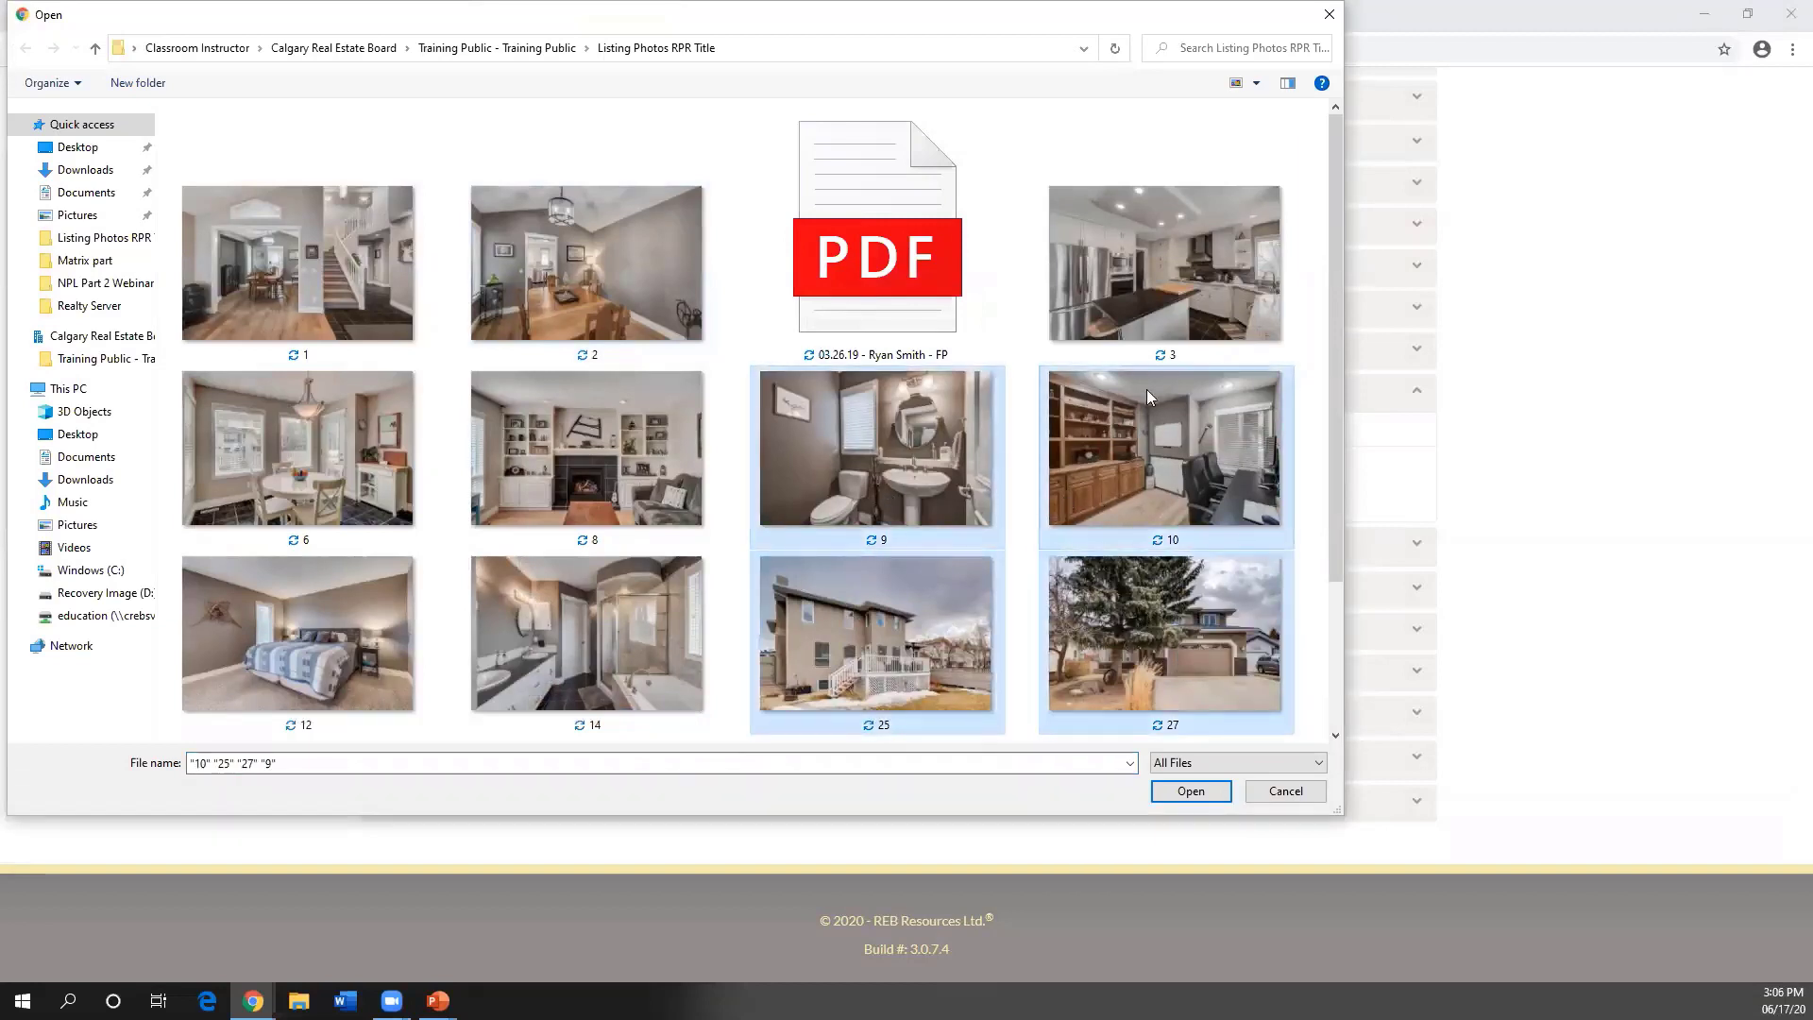
{"action": "left_click", "coordinate": [1148, 357], "text": "ctrl"}
{"action": "left_click", "coordinate": [1213, 796]}
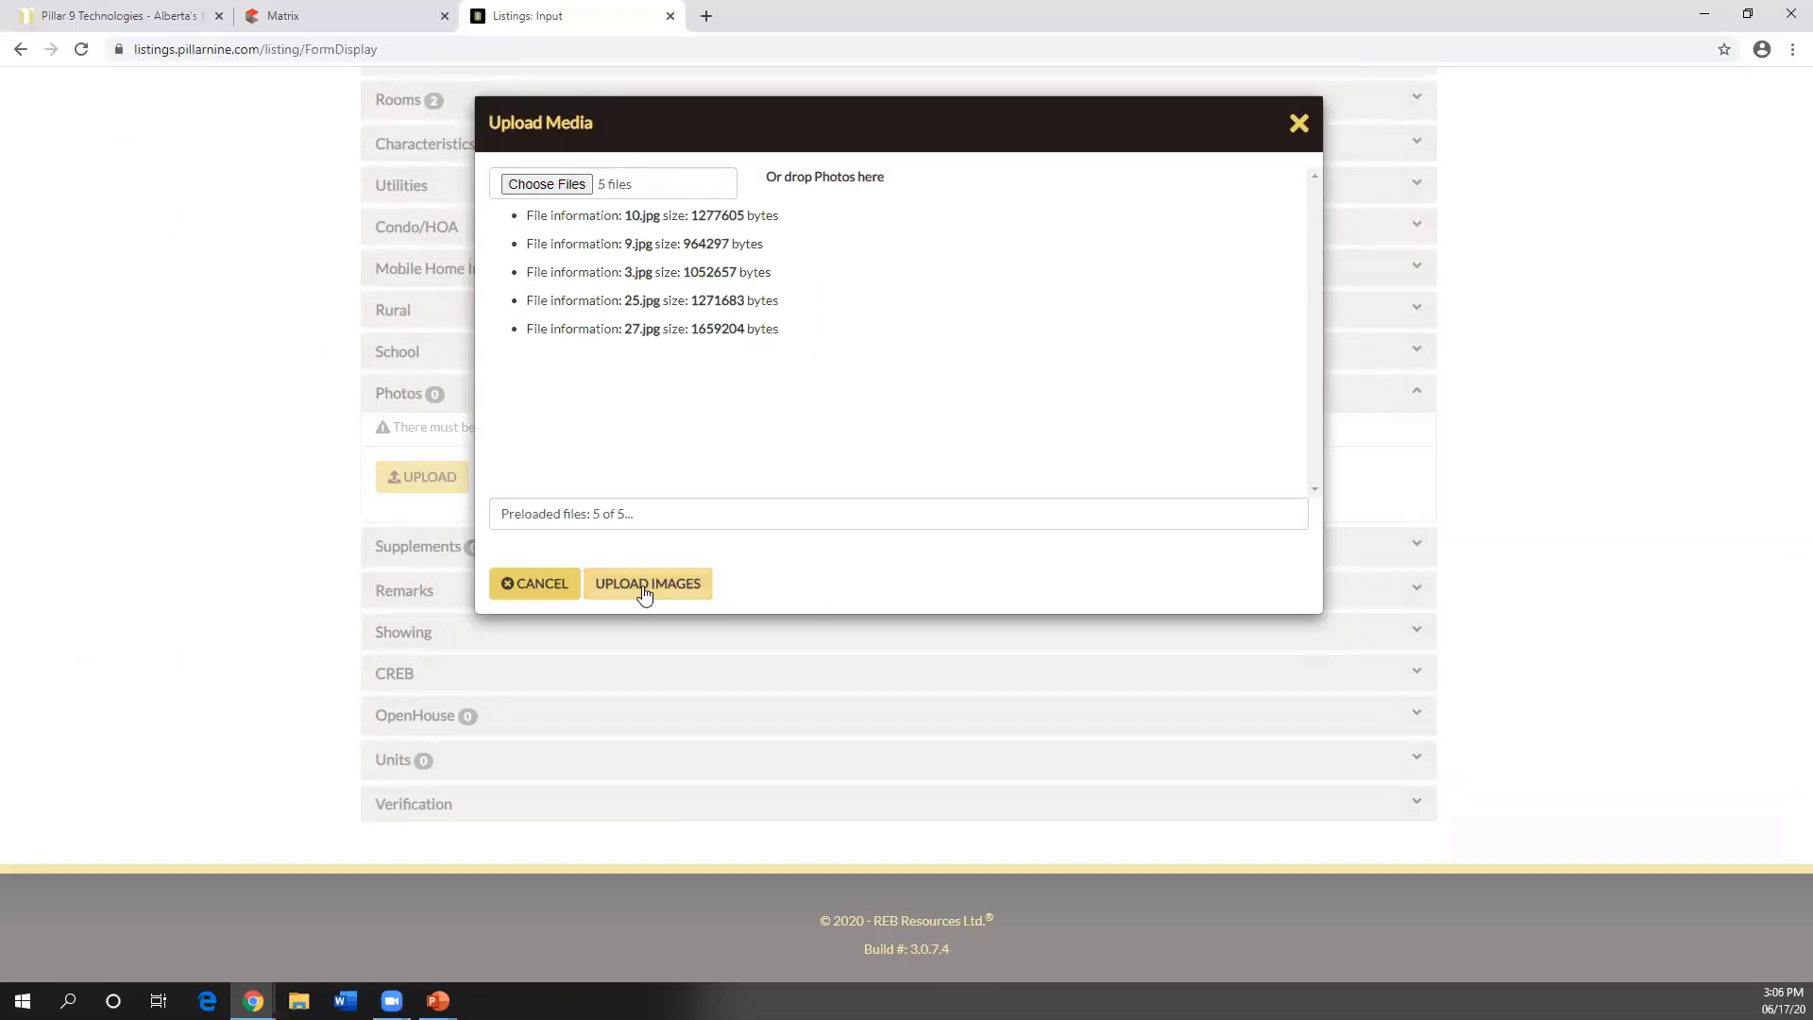
{"action": "left_click", "coordinate": [641, 588]}
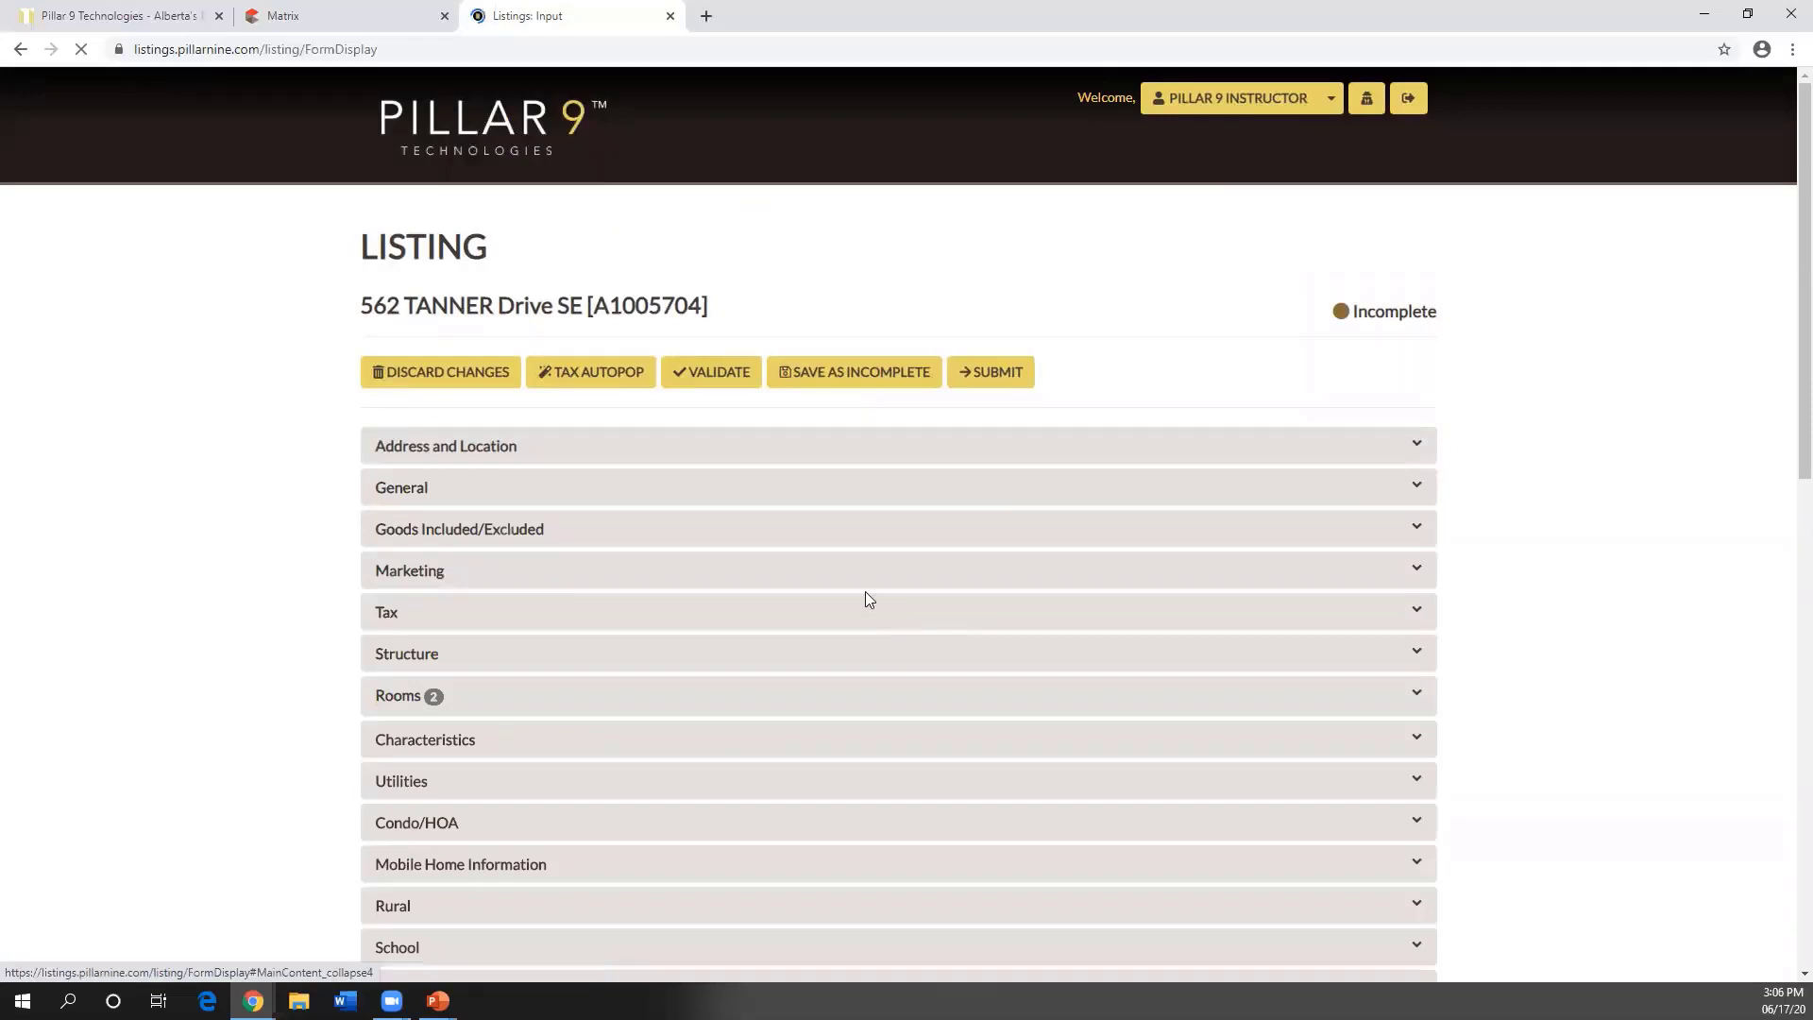
- Reorder the photos so the front-of-house photo leads and photo 6135060 comes second
{"action": "scroll", "coordinate": [821, 580], "scroll_direction": "down", "scroll_amount": 4}
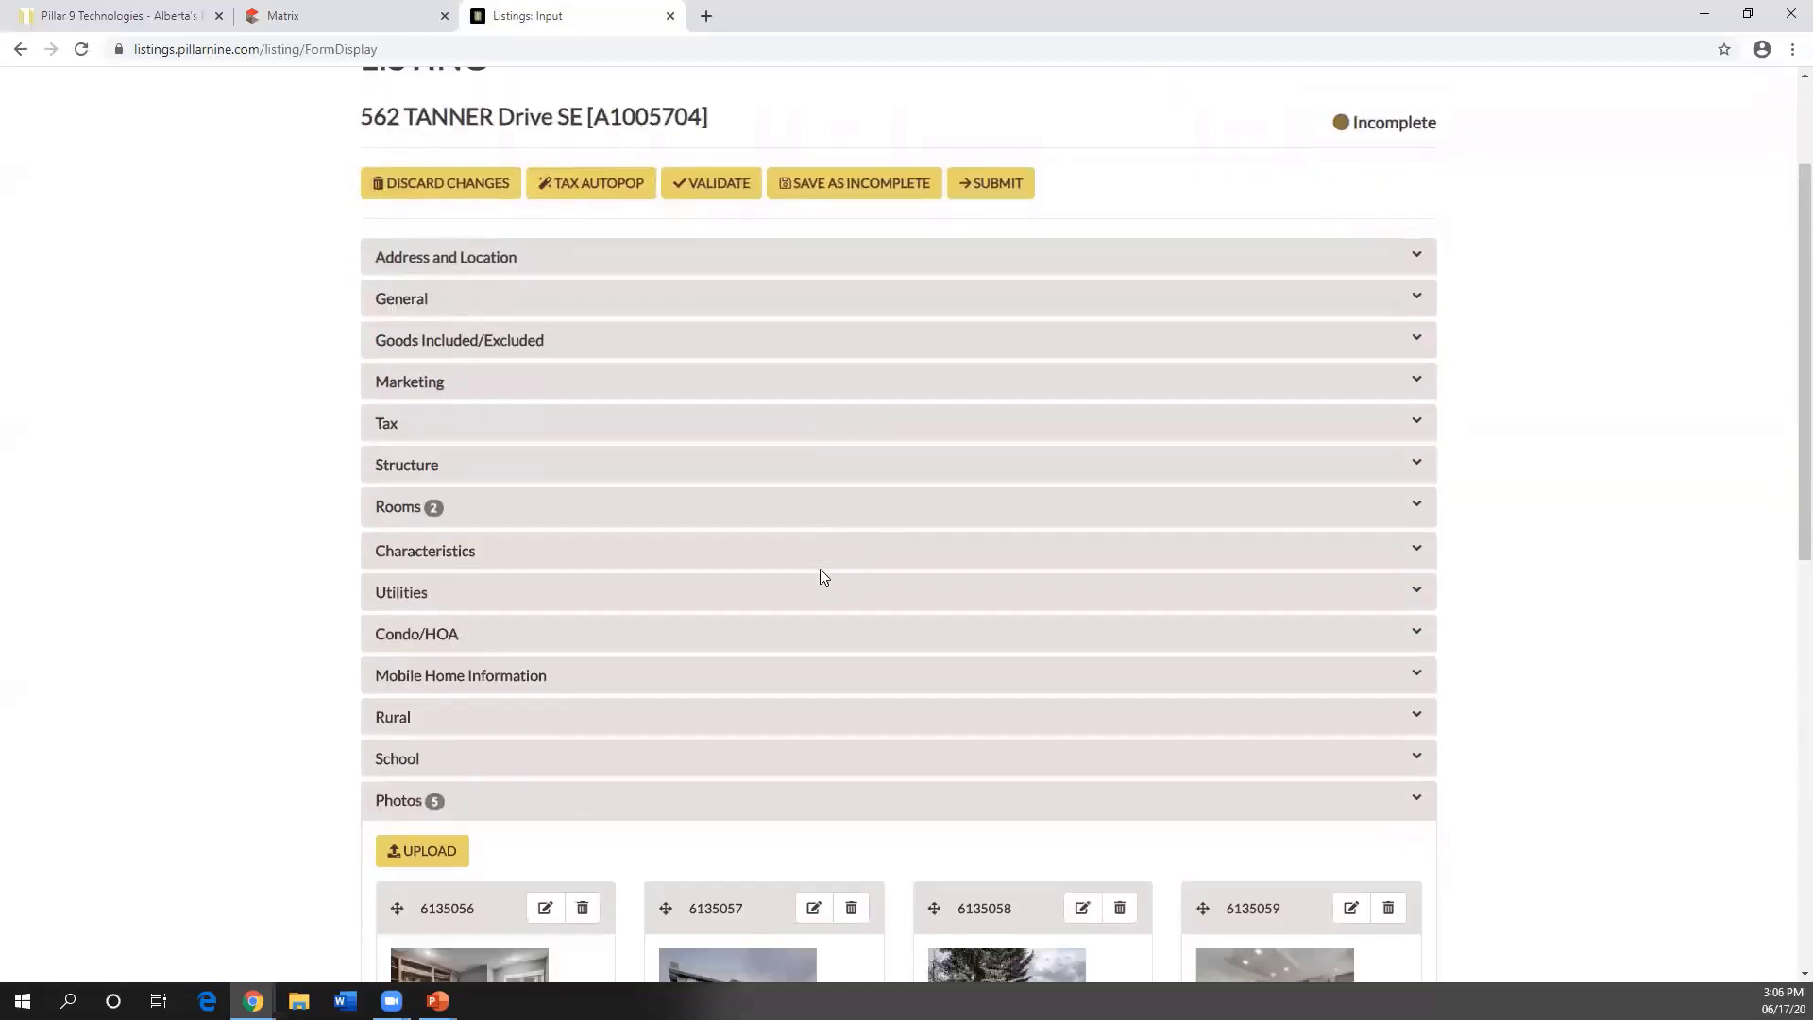
{"action": "scroll", "coordinate": [820, 574], "scroll_direction": "down", "scroll_amount": 3}
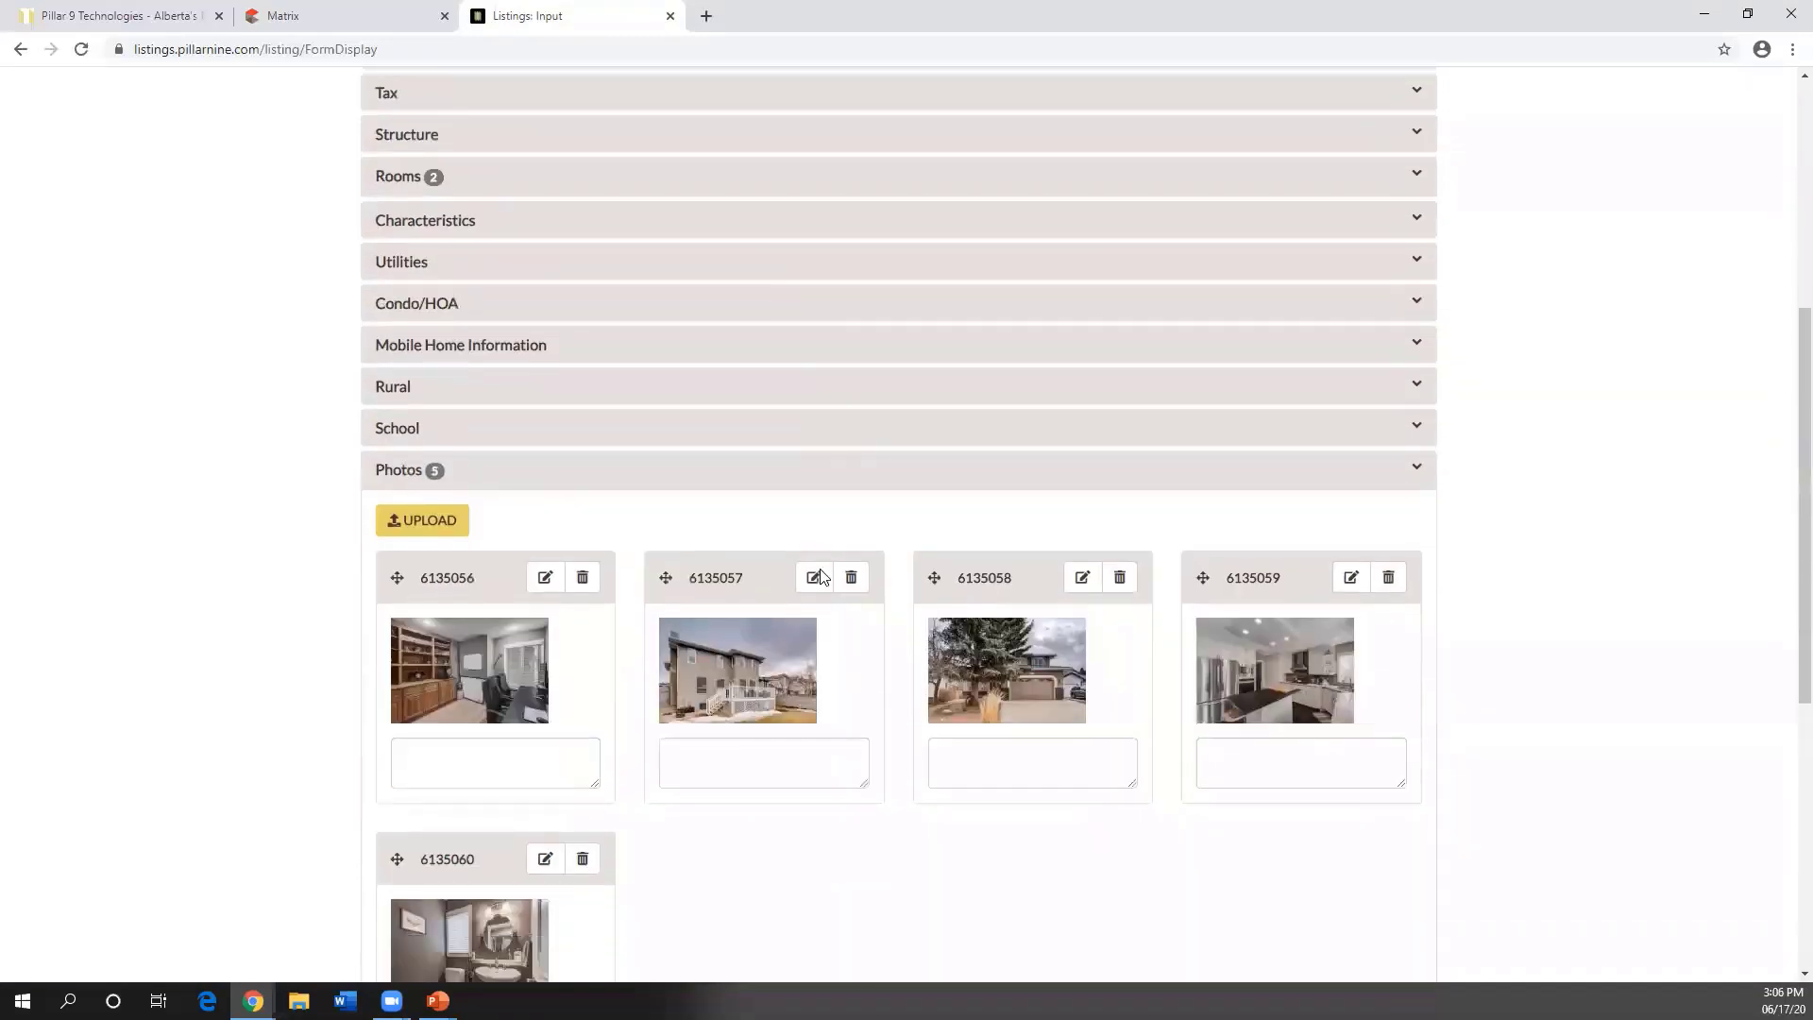
{"action": "scroll", "coordinate": [819, 570], "scroll_direction": "down", "scroll_amount": 1}
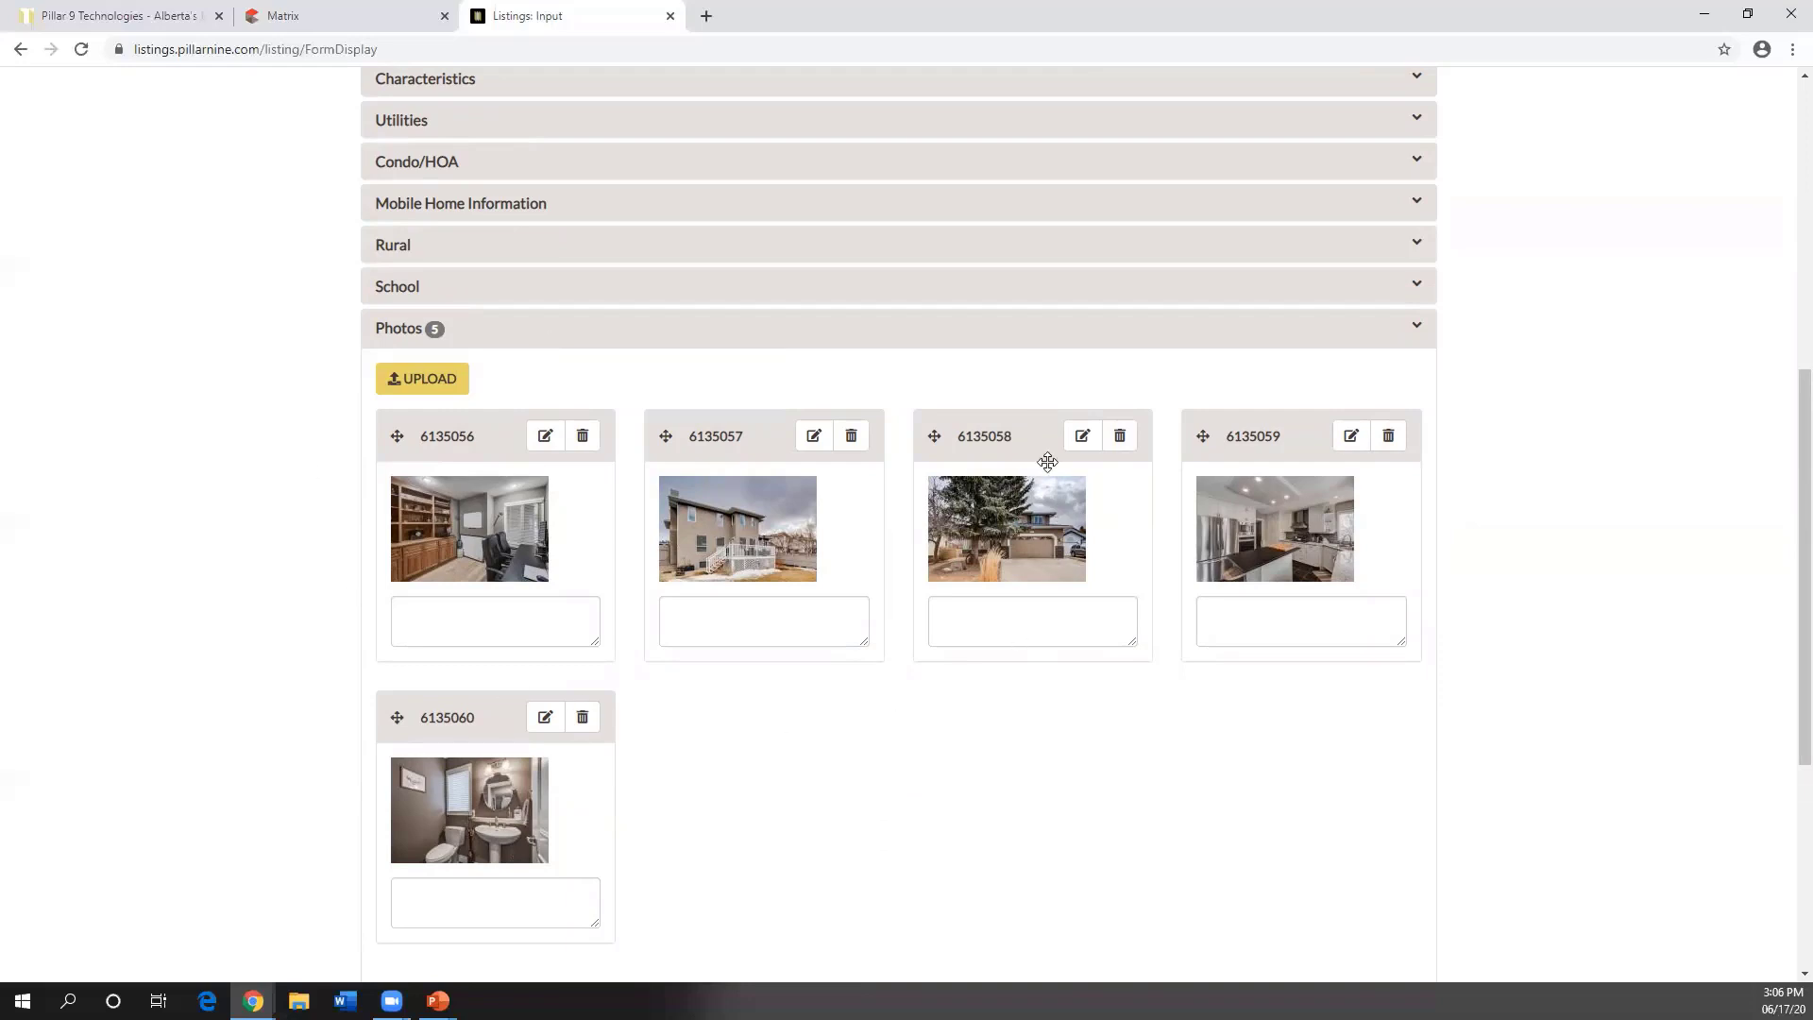
{"action": "left_click_drag", "start_coordinate": [1028, 437], "coordinate": [437, 433]}
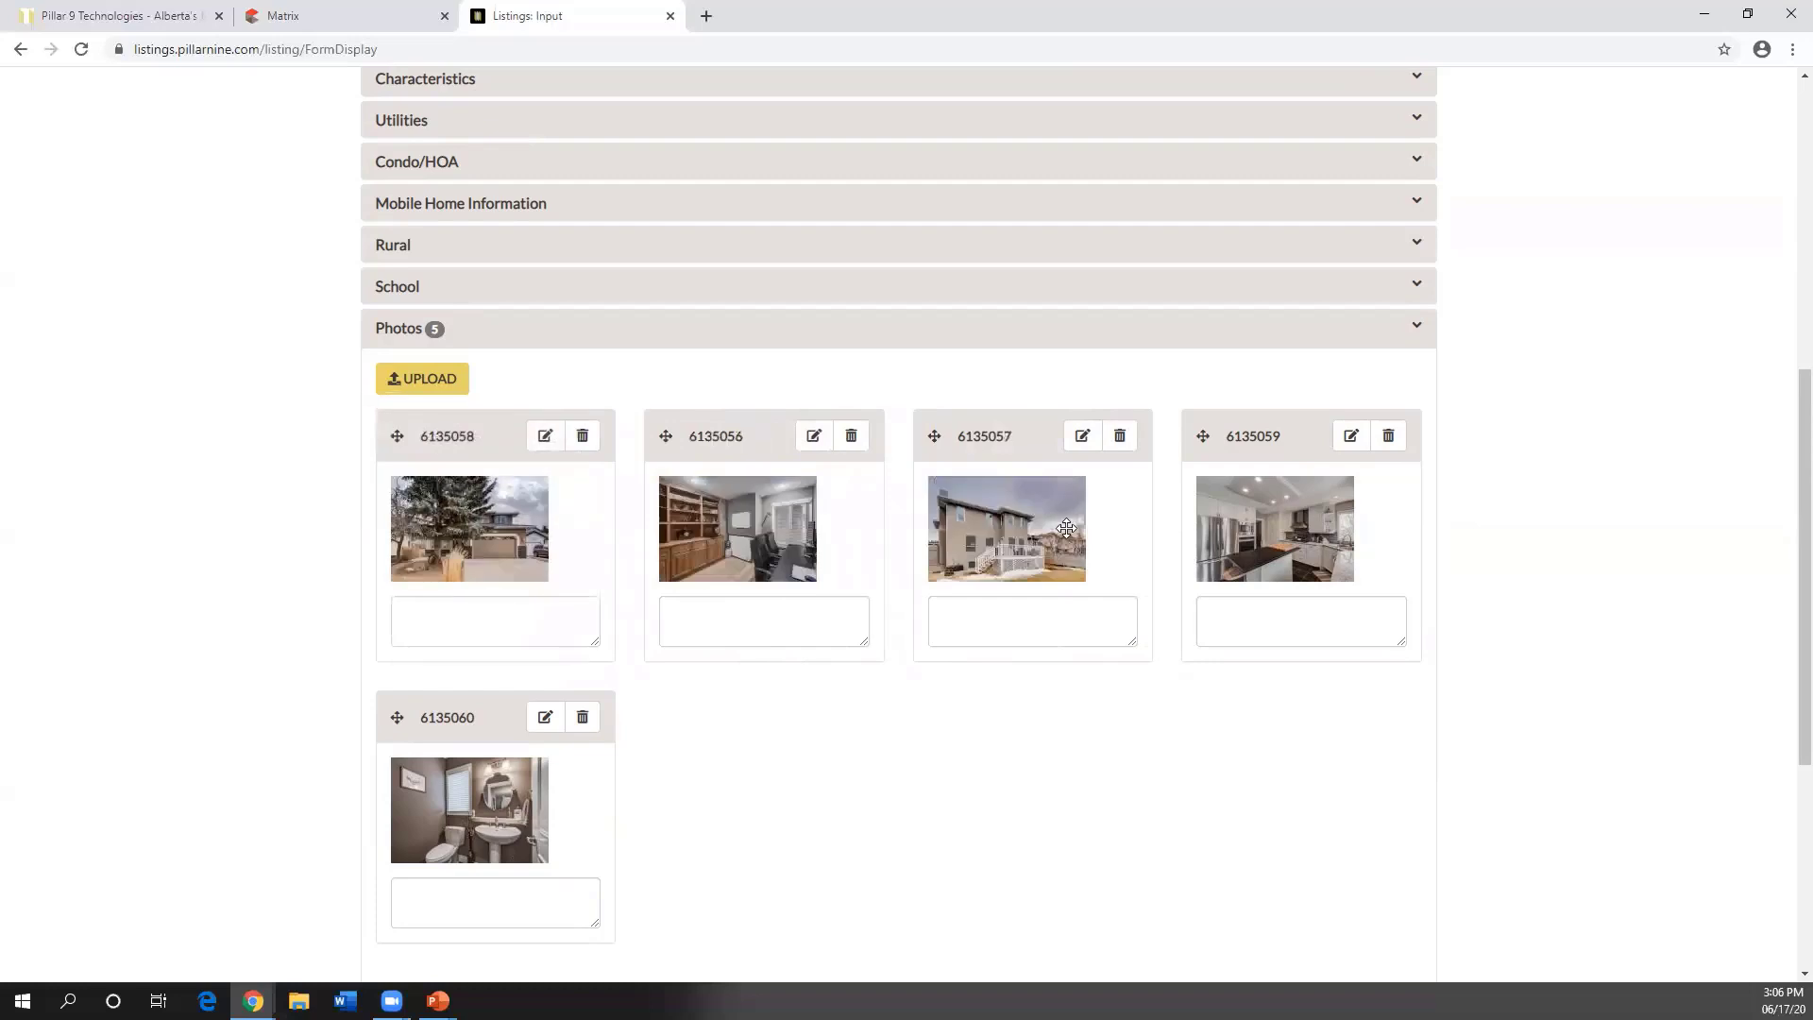
{"action": "left_click_drag", "start_coordinate": [1023, 432], "coordinate": [887, 769]}
{"action": "left_click_drag", "start_coordinate": [1009, 438], "coordinate": [711, 745]}
{"action": "left_click_drag", "start_coordinate": [477, 715], "coordinate": [891, 469]}
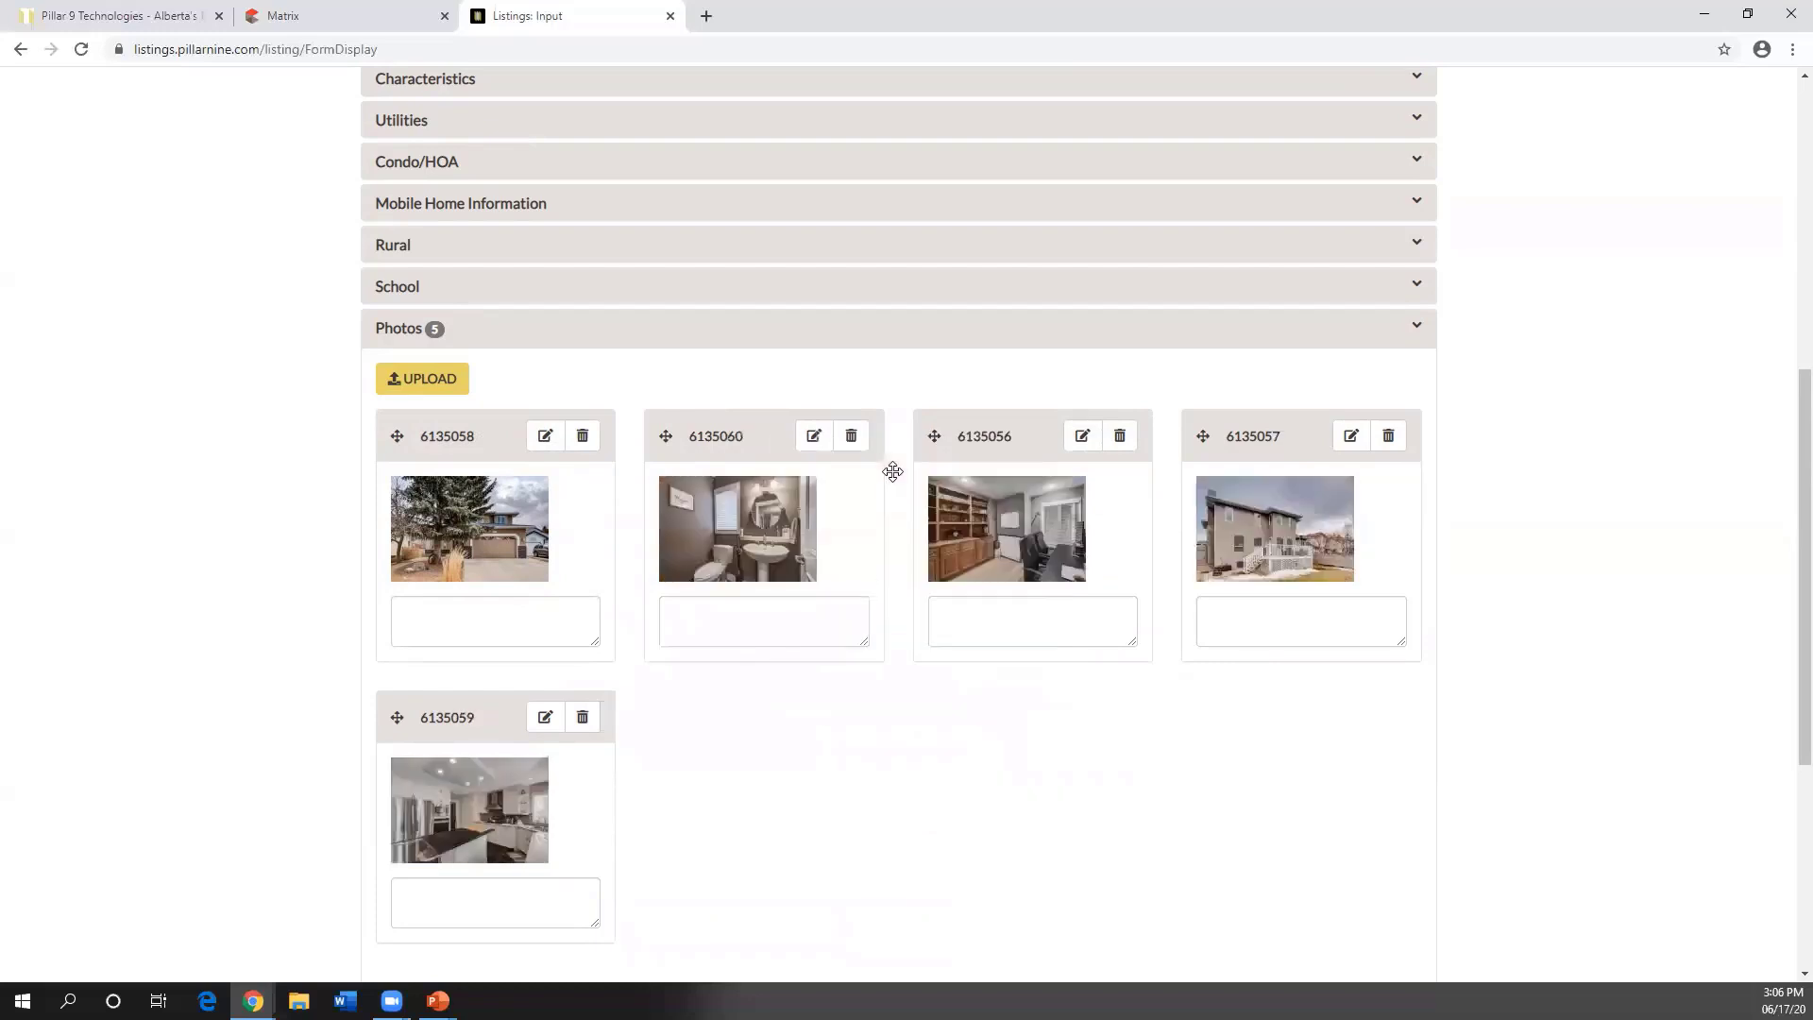
{"action": "left_click", "coordinate": [545, 448]}
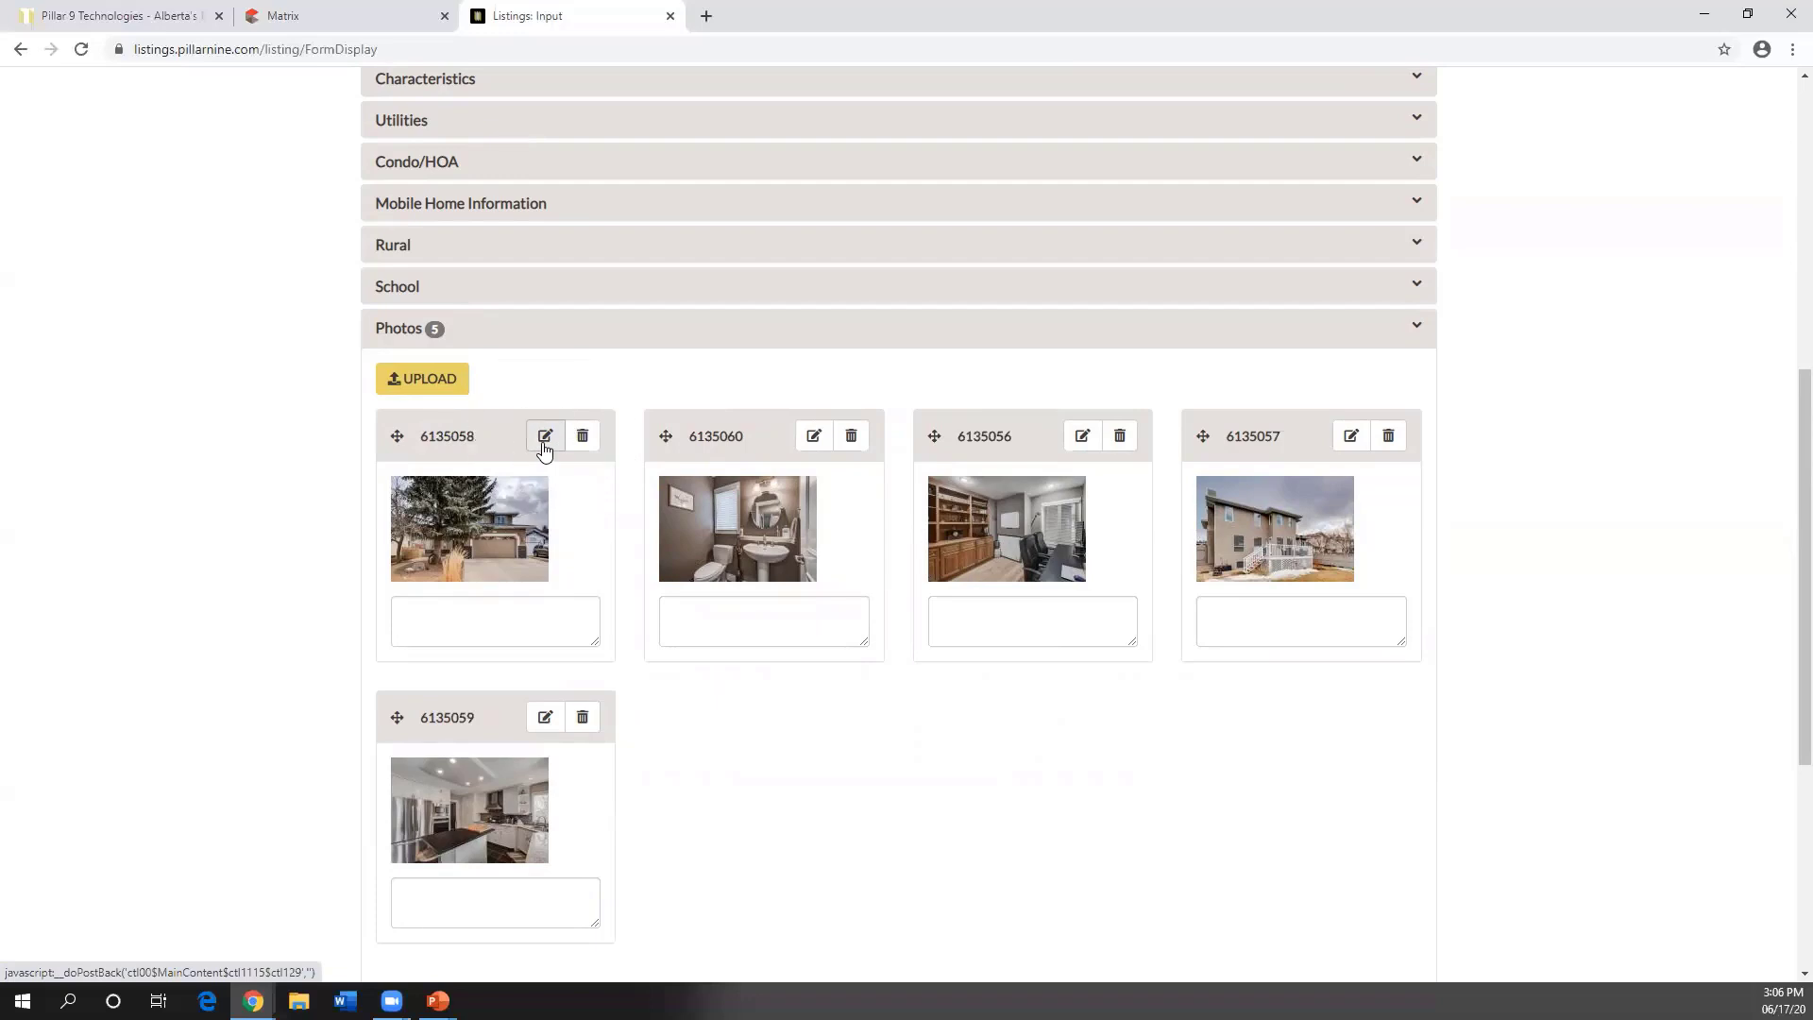
- Caption the first photo 'Front of House', leaving the other four captions blank
{"action": "left_click", "coordinate": [486, 615]}
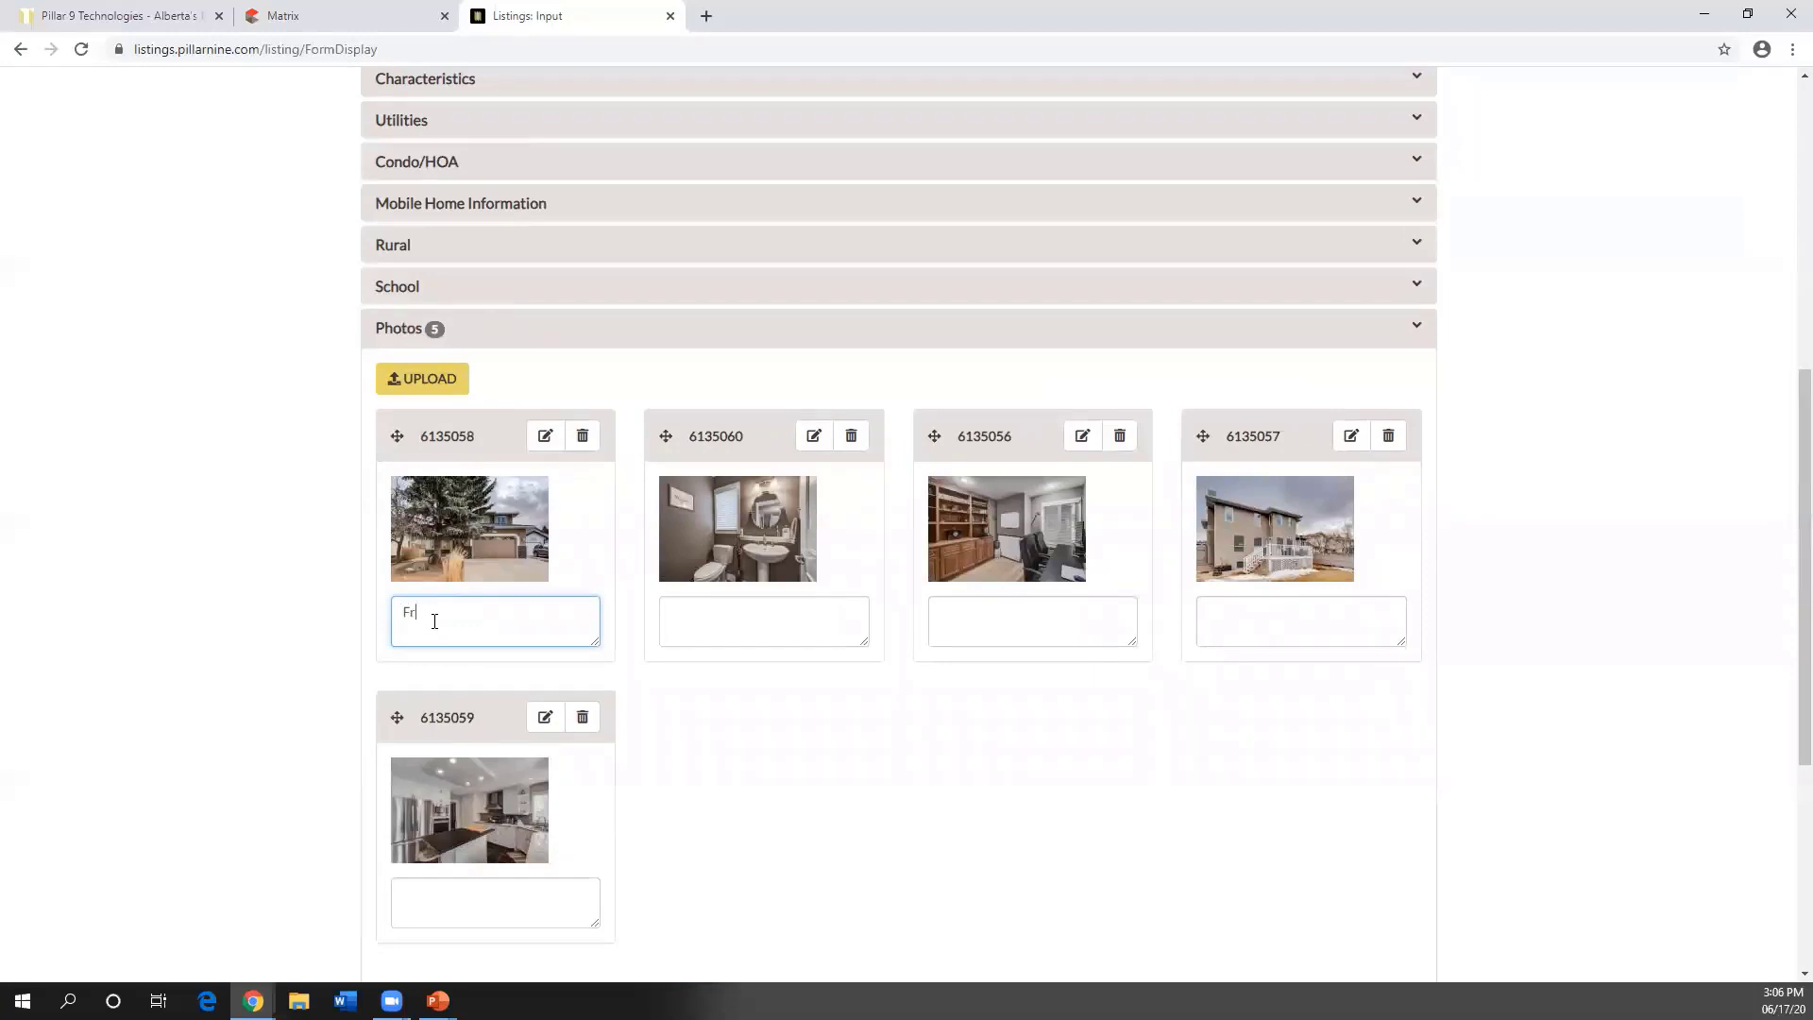
{"action": "type", "text": "Front of House"}
{"action": "left_click", "coordinate": [743, 605]}
{"action": "left_click", "coordinate": [1071, 616]}
{"action": "left_click", "coordinate": [1238, 616]}
{"action": "scroll", "coordinate": [863, 840], "scroll_direction": "down", "scroll_amount": 1}
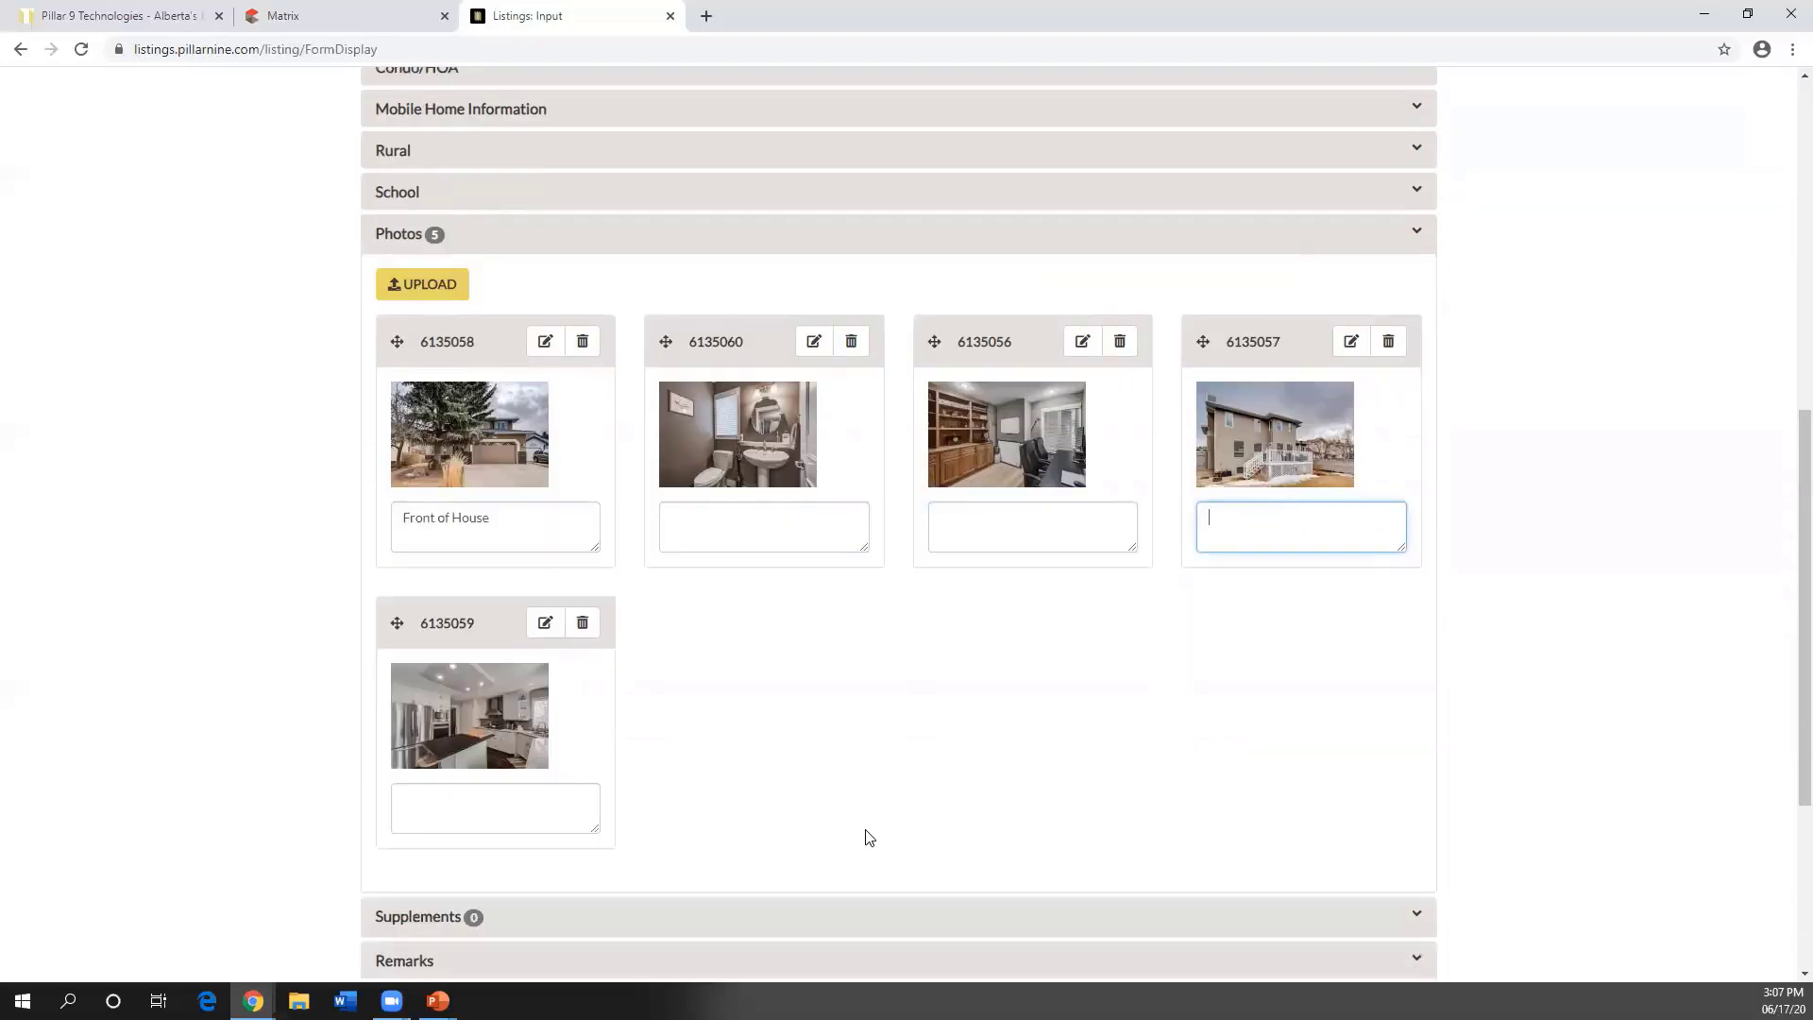
{"action": "scroll", "coordinate": [847, 756], "scroll_direction": "down", "scroll_amount": 1}
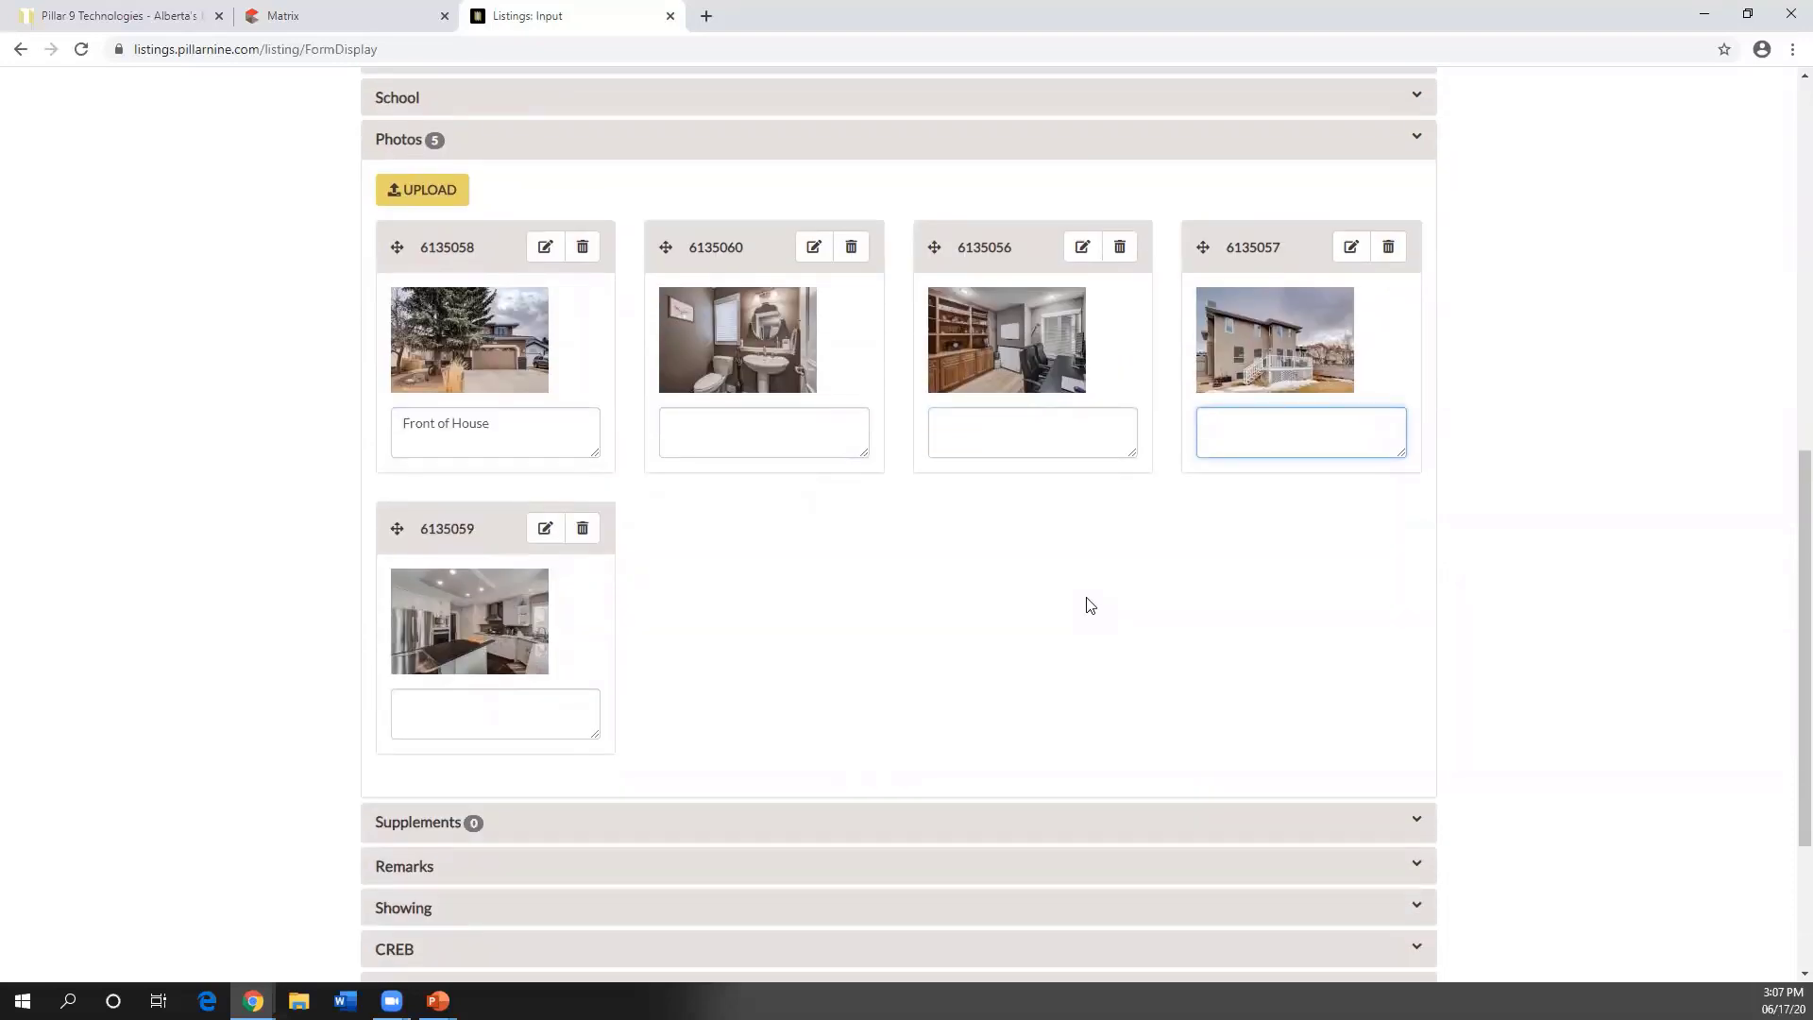
- Upload Title.pdf as a supplement document, creating entry 40271
{"action": "left_click", "coordinate": [434, 825]}
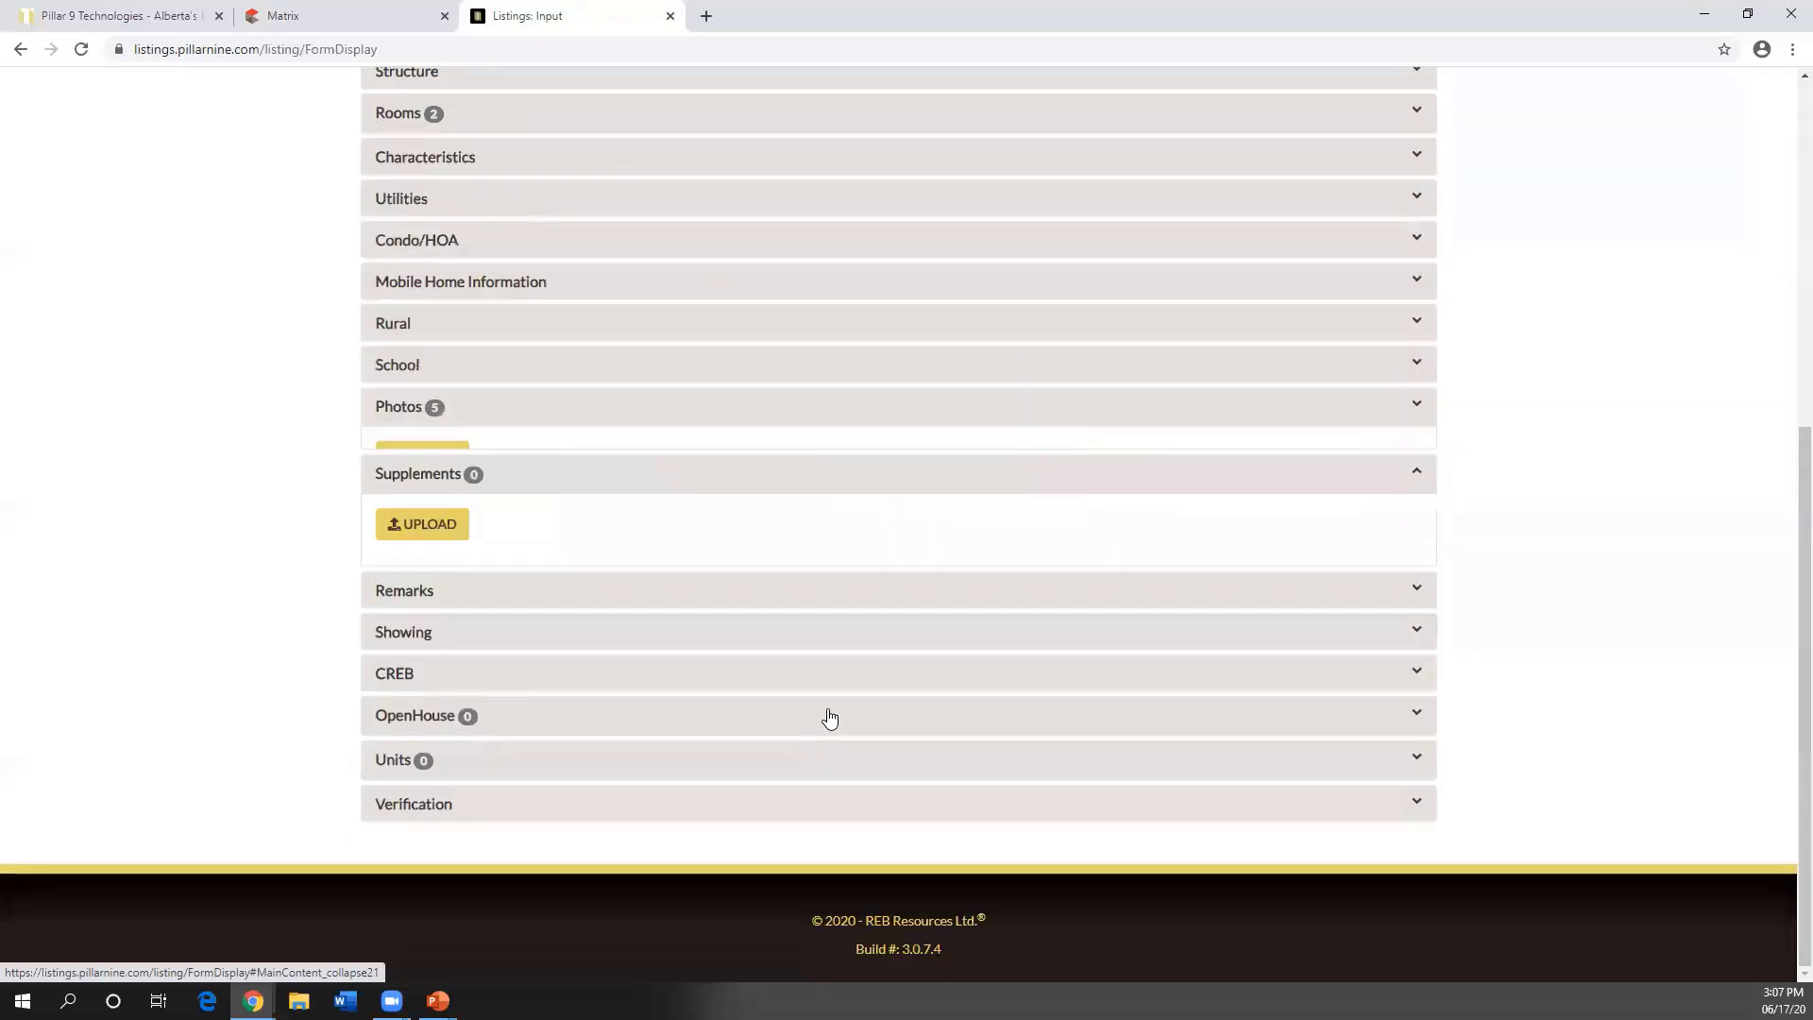
{"action": "left_click", "coordinate": [427, 524]}
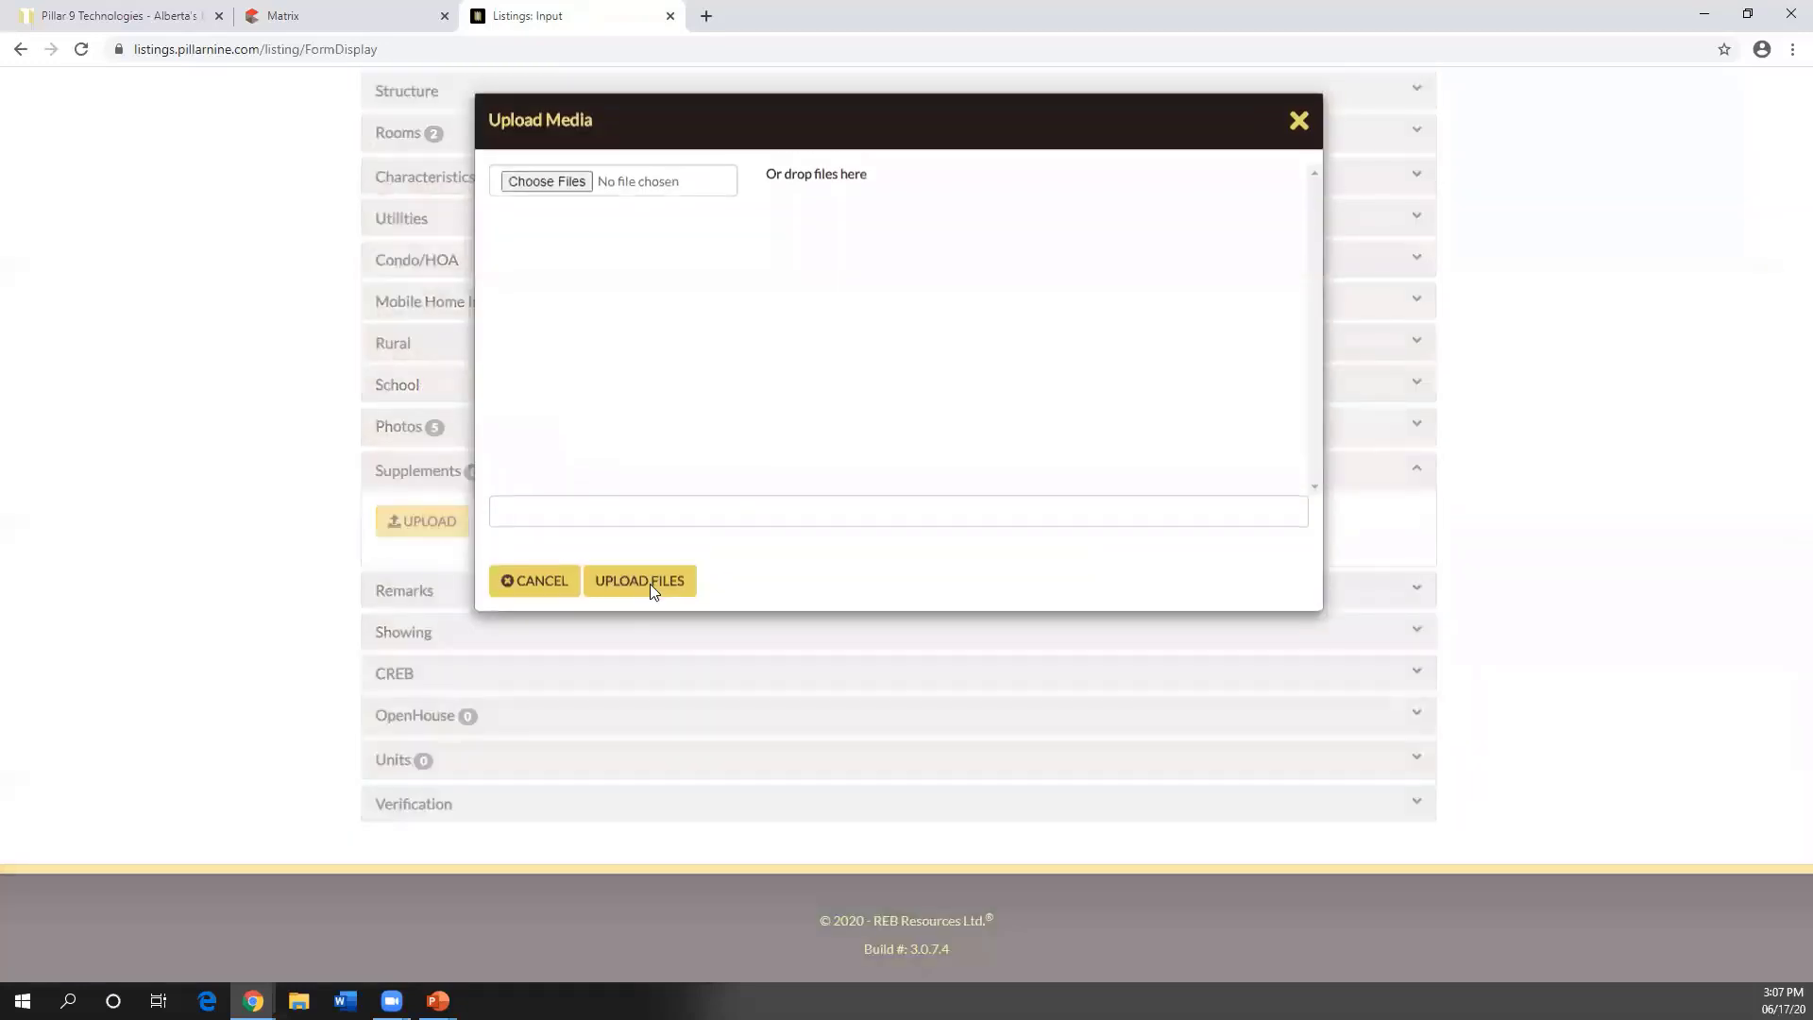
{"action": "left_click", "coordinate": [545, 186]}
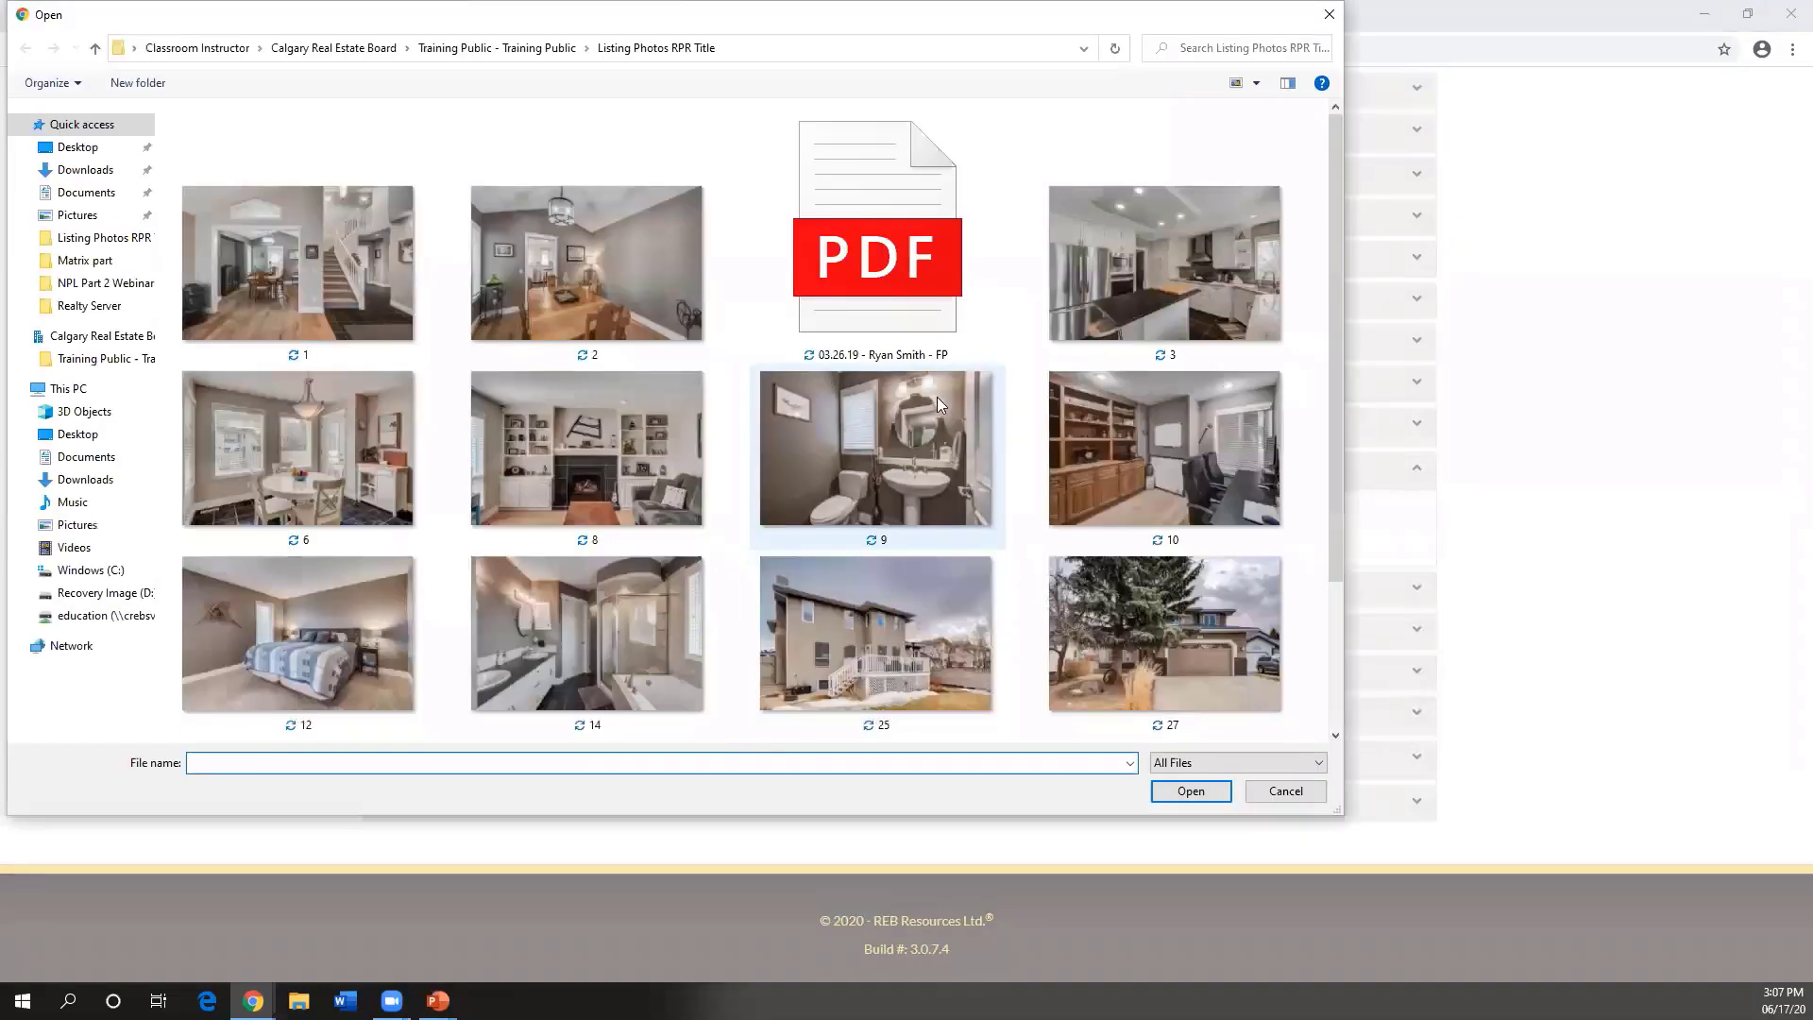
{"action": "scroll", "coordinate": [937, 396], "scroll_direction": "down", "scroll_amount": 3}
{"action": "scroll", "coordinate": [937, 409], "scroll_direction": "up", "scroll_amount": 3}
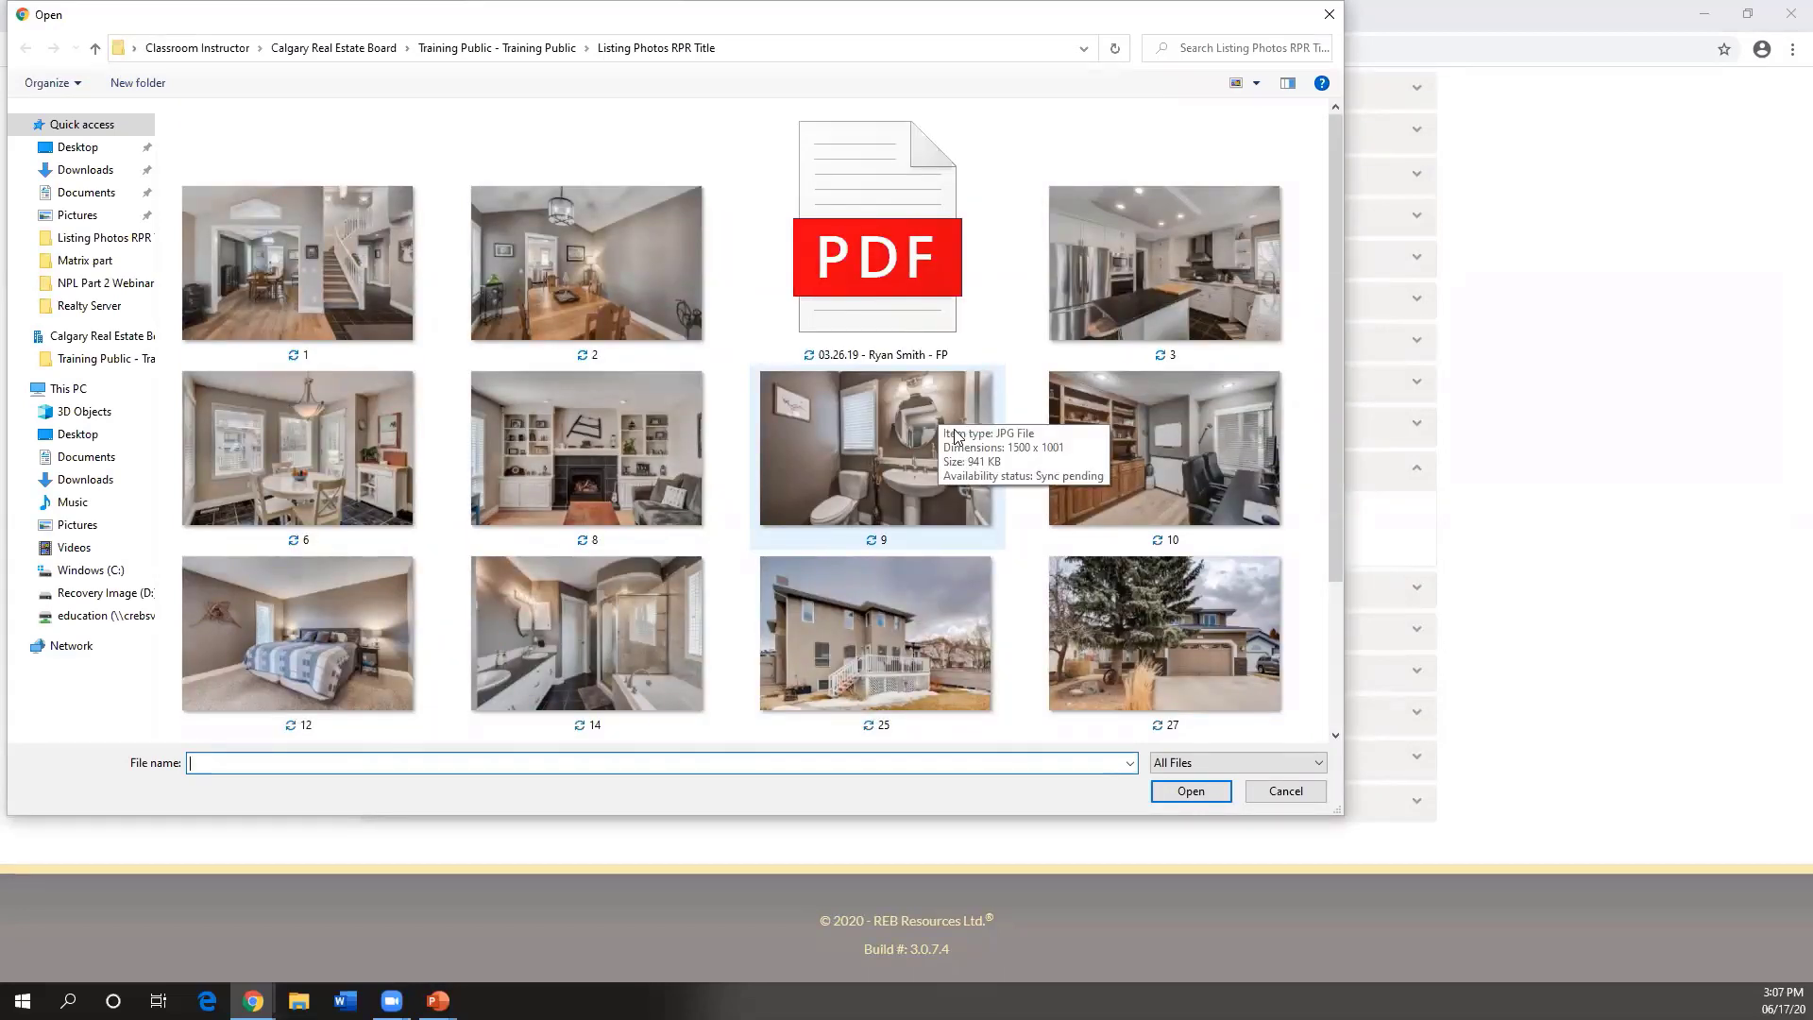
{"action": "scroll", "coordinate": [955, 436], "scroll_direction": "down", "scroll_amount": 3}
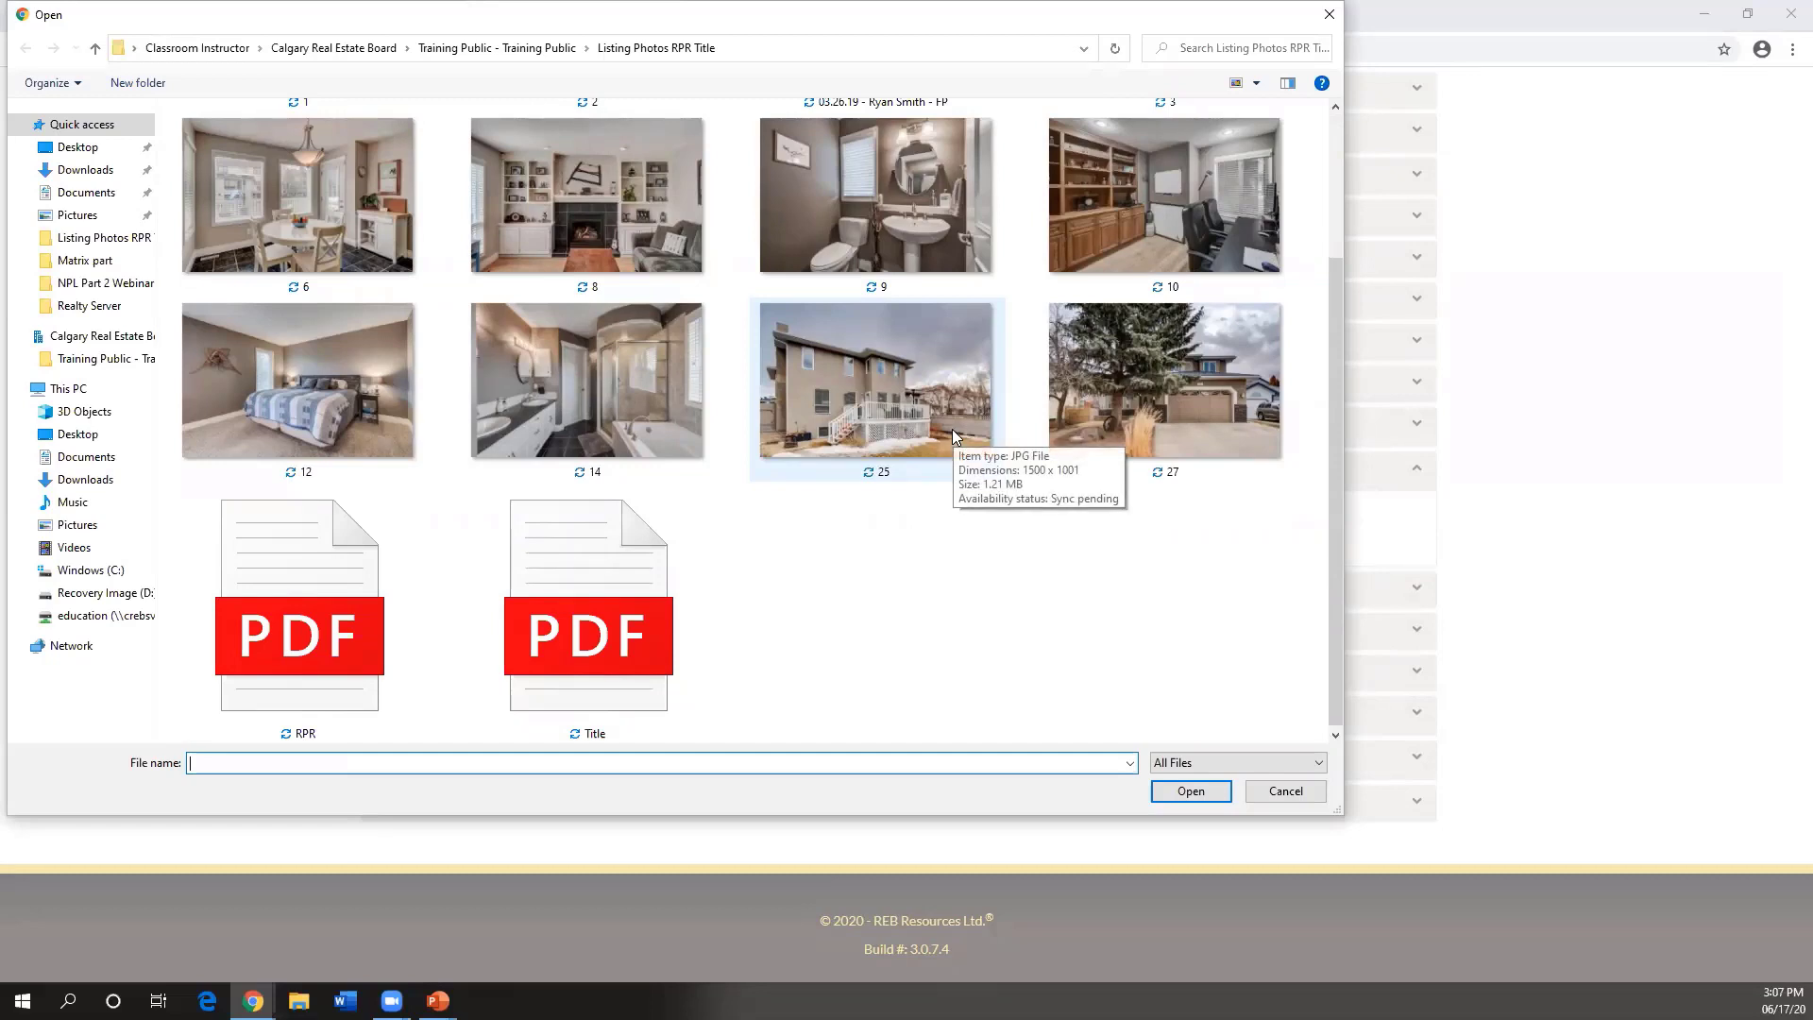
{"action": "double_click", "coordinate": [581, 594]}
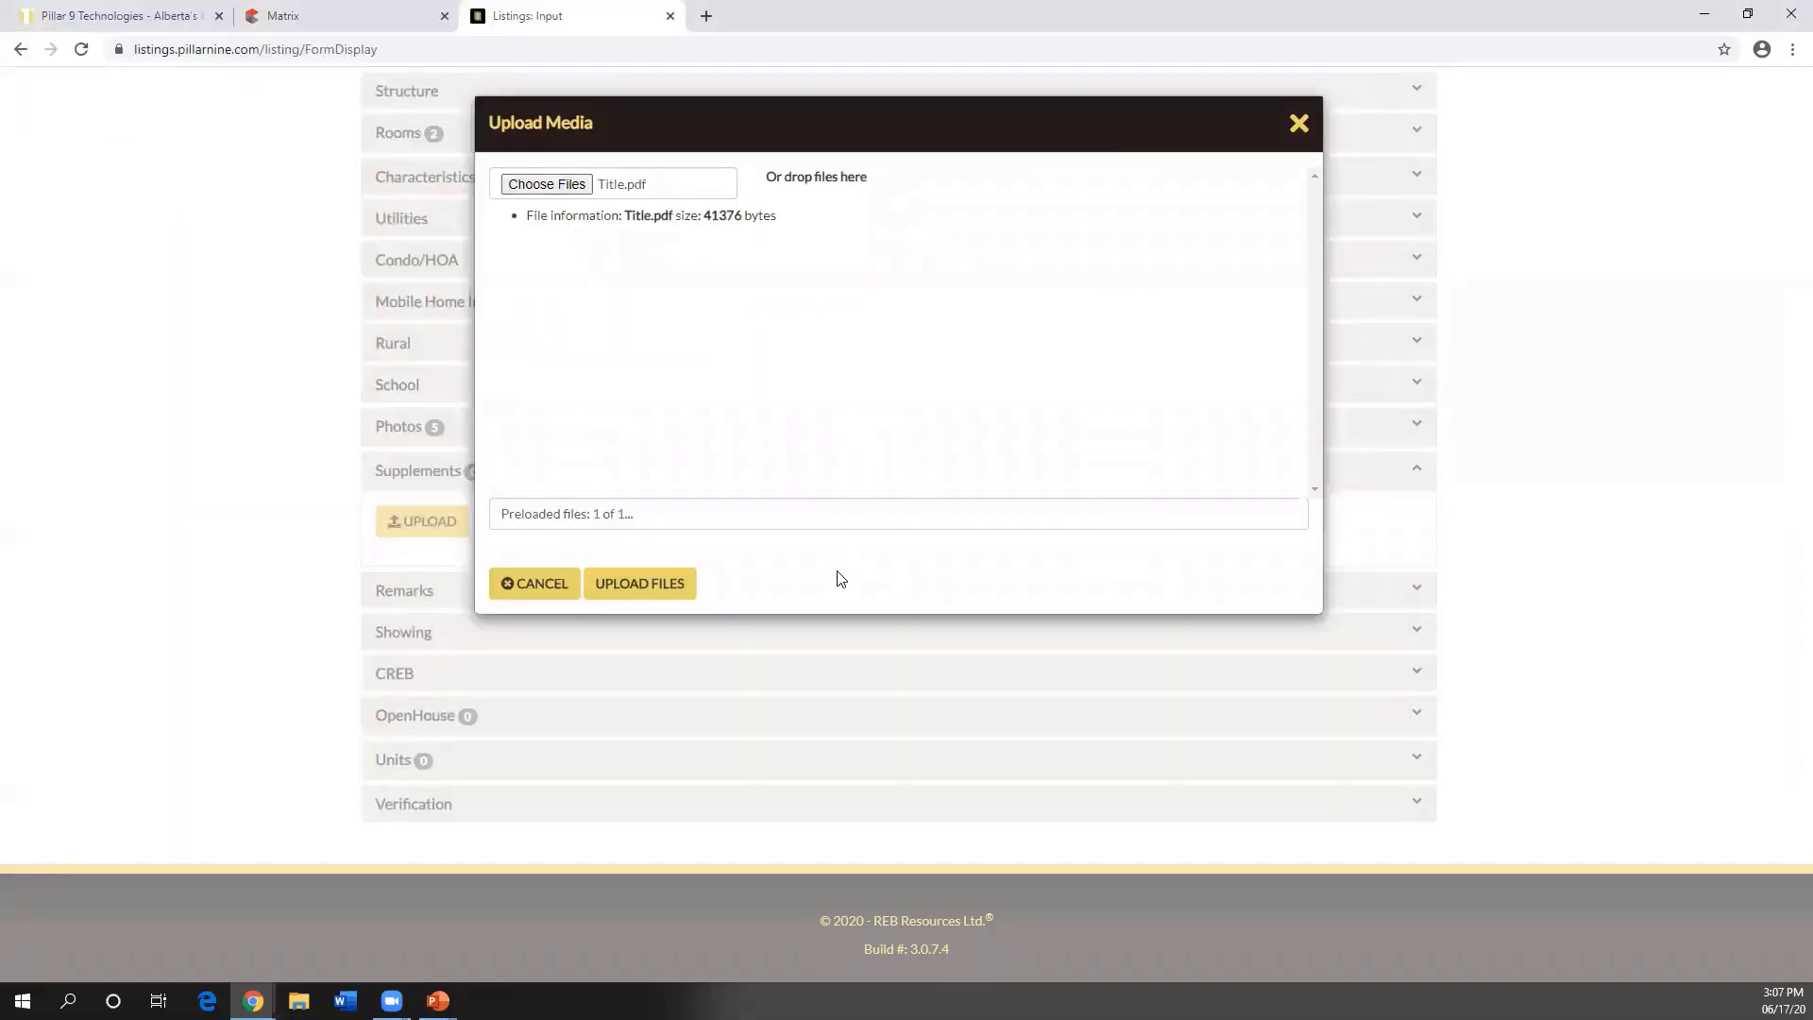
{"action": "left_click", "coordinate": [637, 587]}
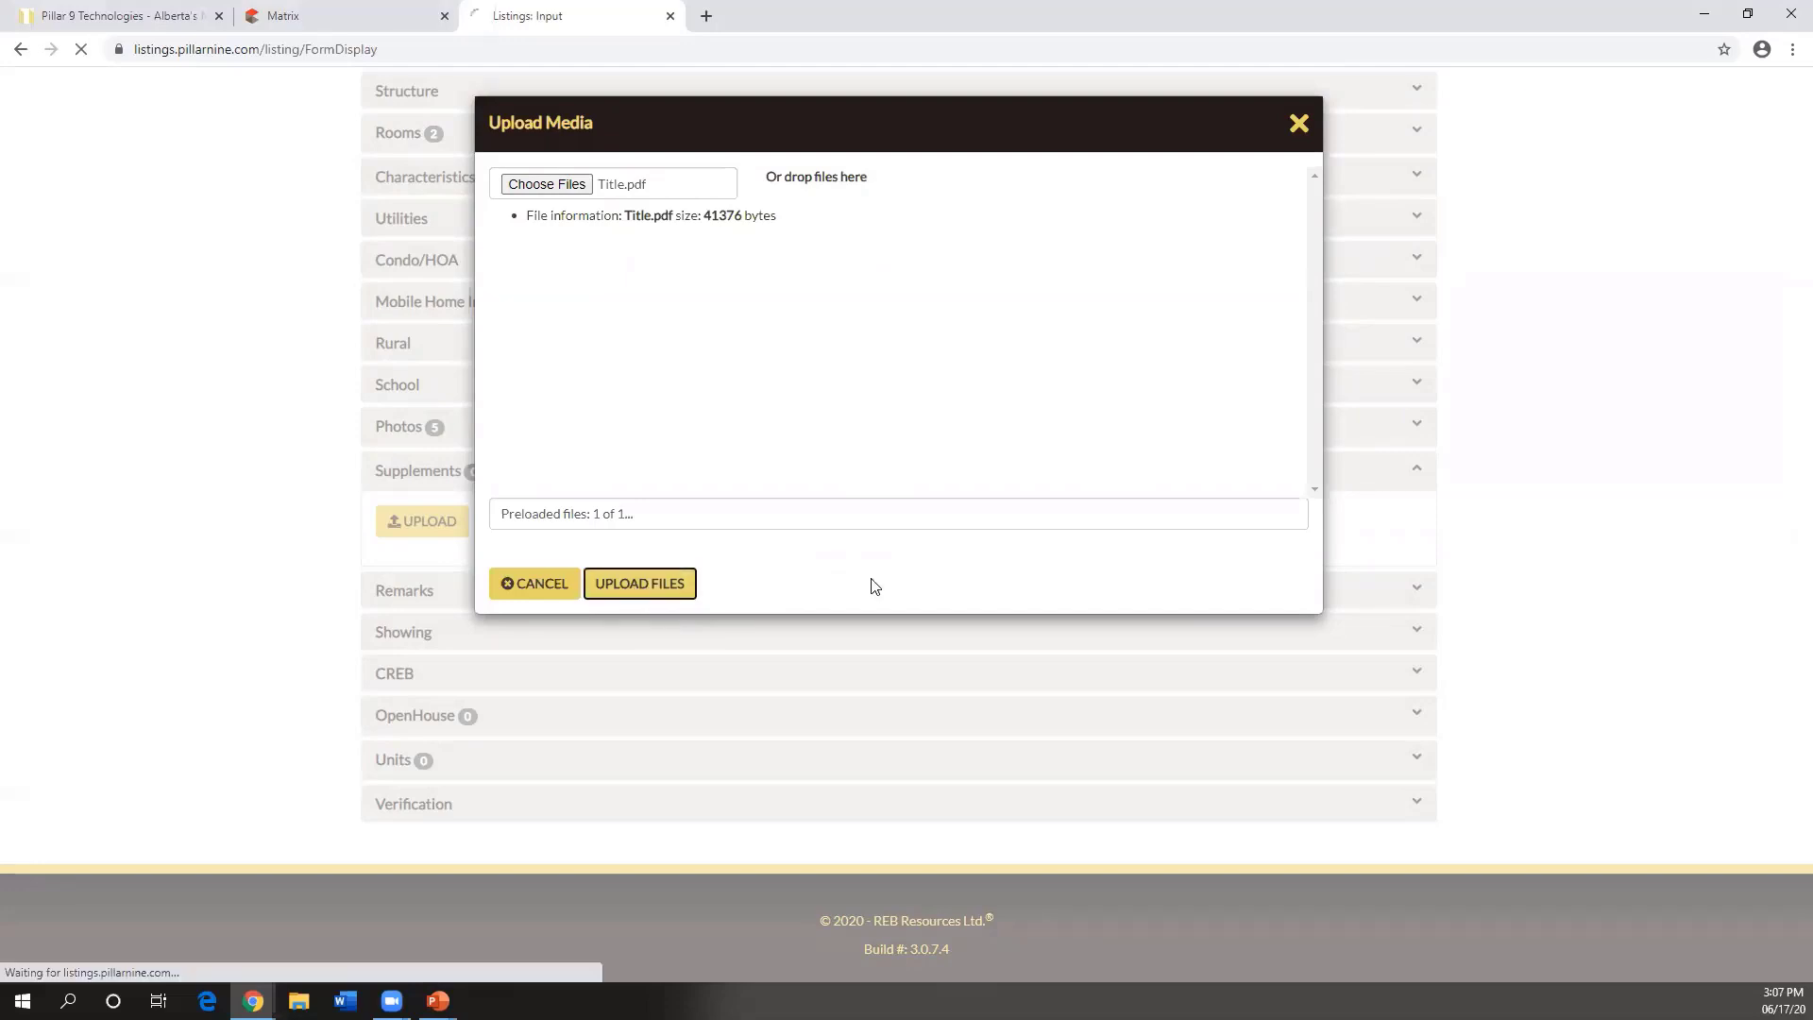
{"action": "scroll", "coordinate": [767, 539], "scroll_direction": "down", "scroll_amount": 6}
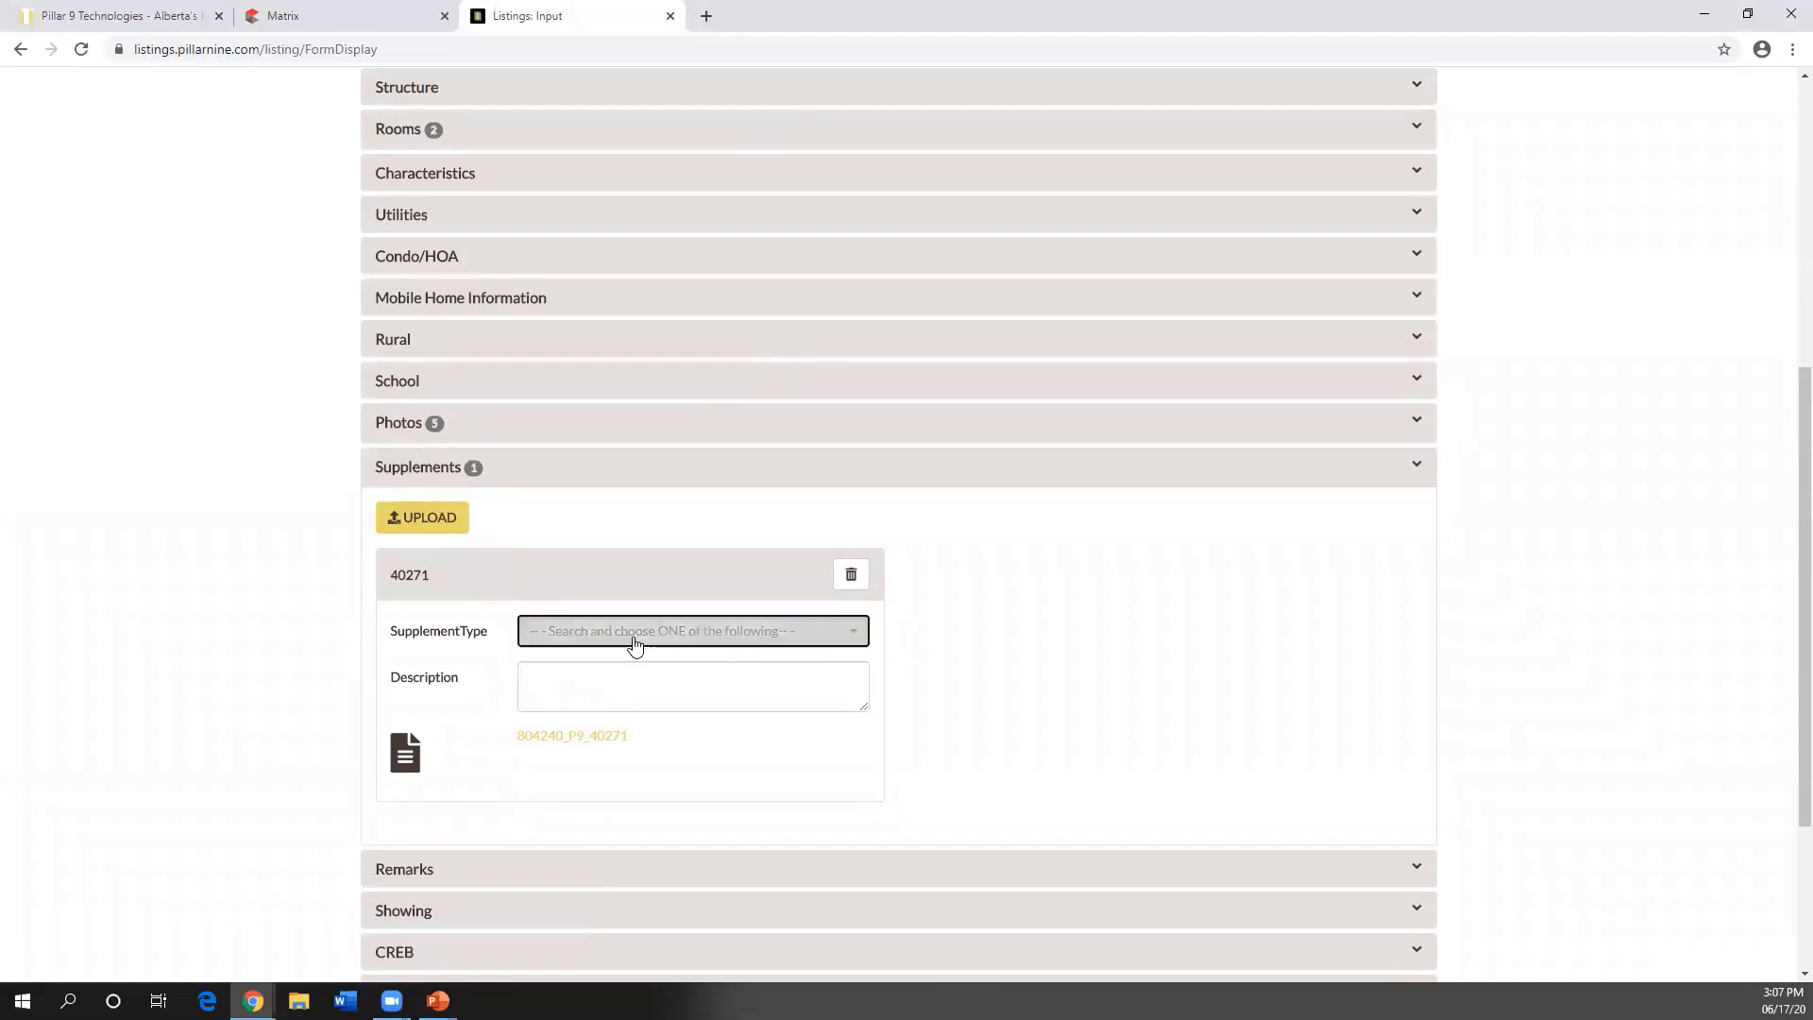
- Set supplement 40271's Supplement Type to Title, leaving the description blank
{"action": "left_click", "coordinate": [631, 639]}
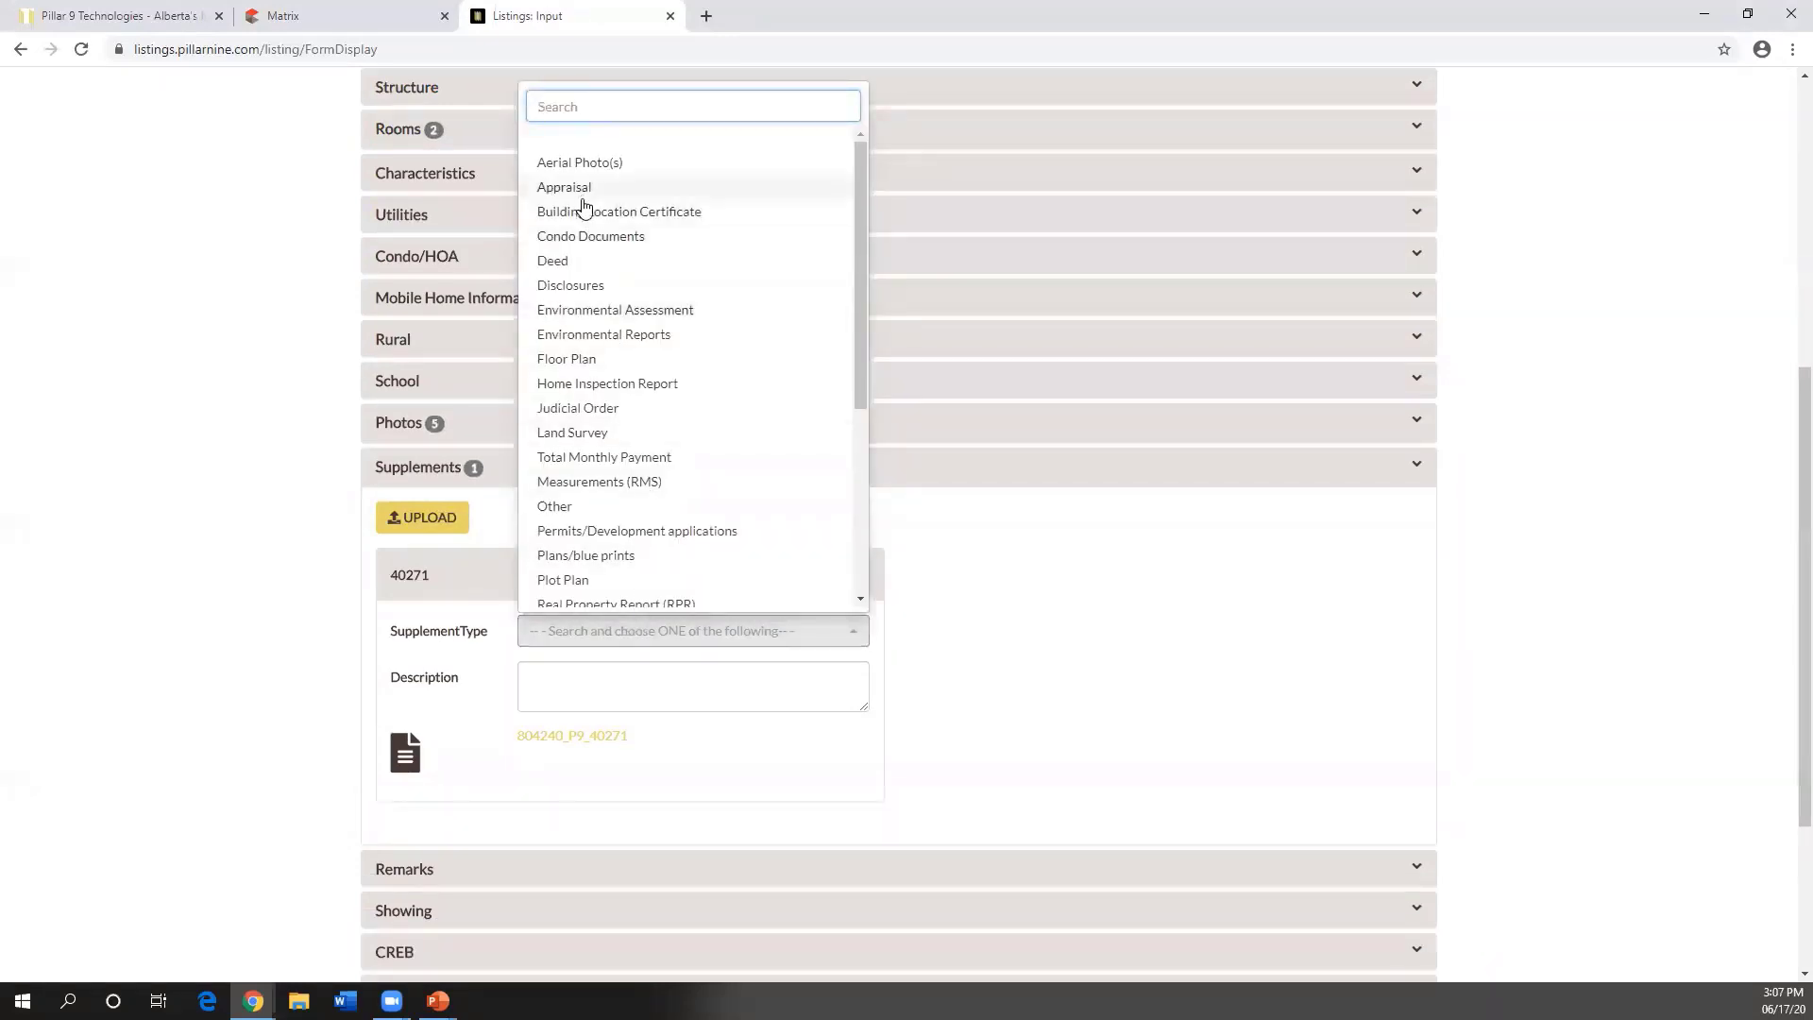
{"action": "scroll", "coordinate": [609, 397], "scroll_direction": "down", "scroll_amount": 1}
{"action": "scroll", "coordinate": [566, 574], "scroll_direction": "down", "scroll_amount": 1}
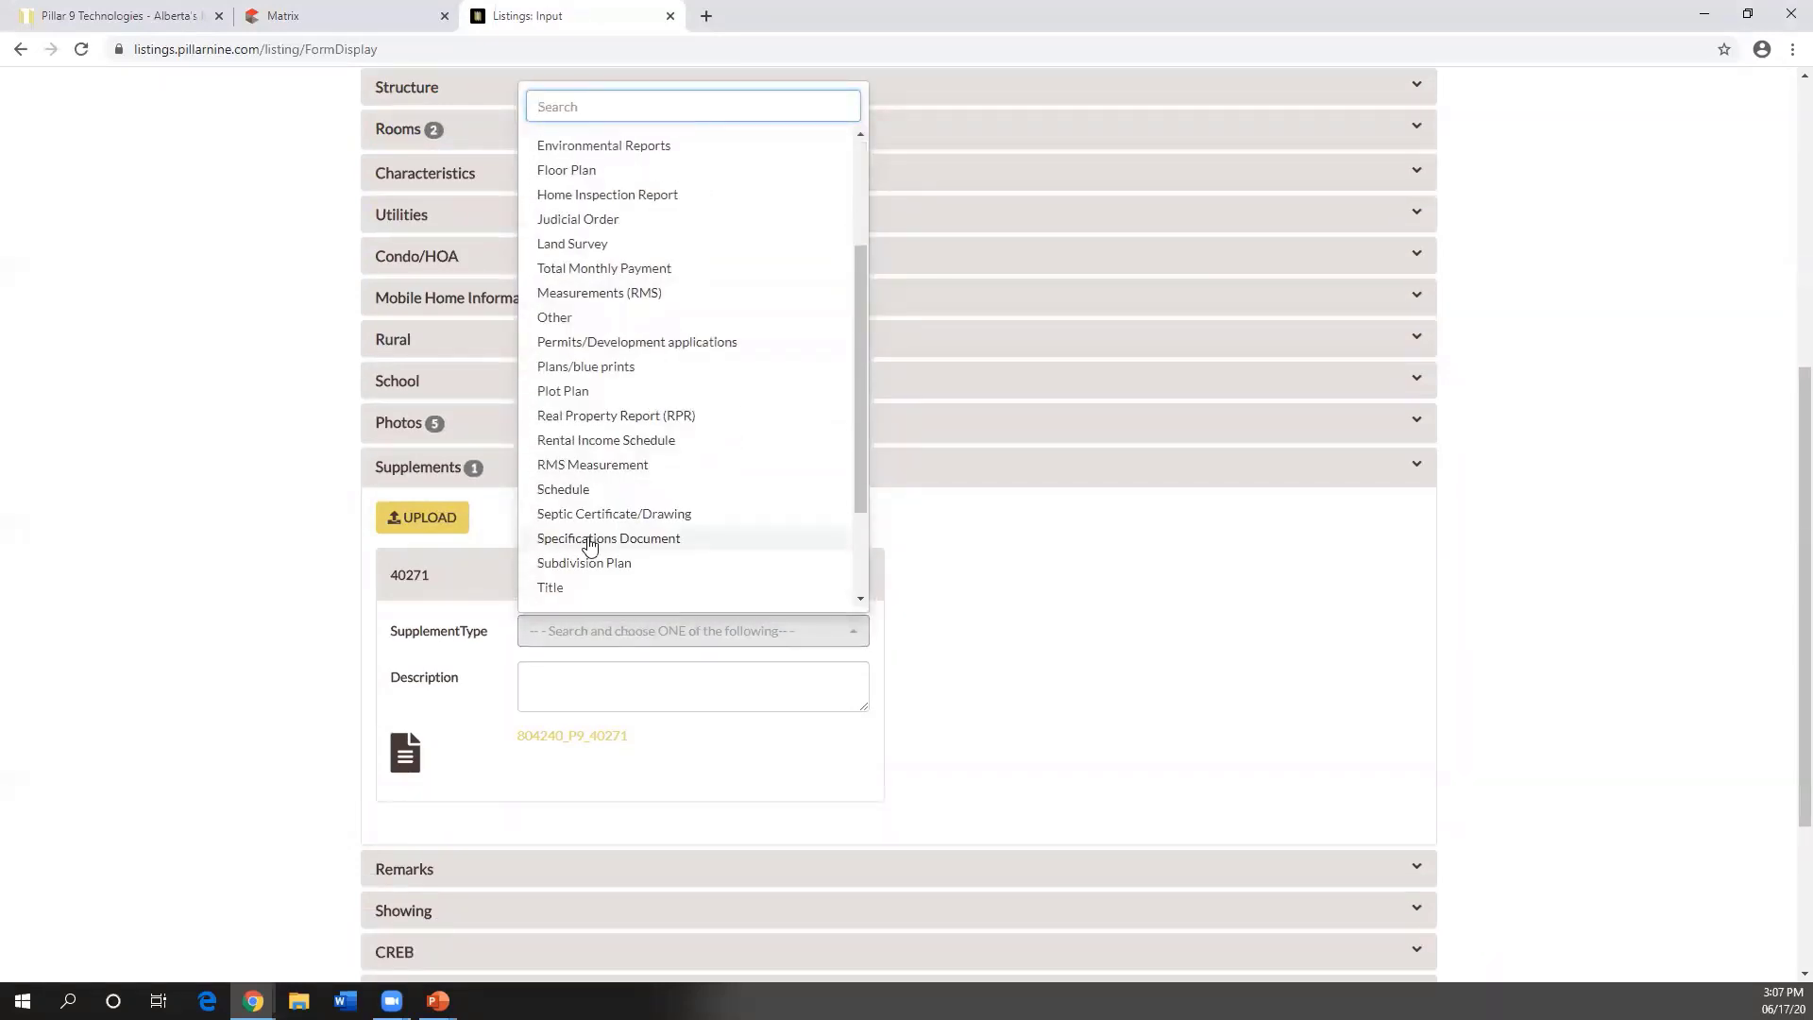
{"action": "left_click", "coordinate": [570, 586]}
{"action": "left_click", "coordinate": [590, 690]}
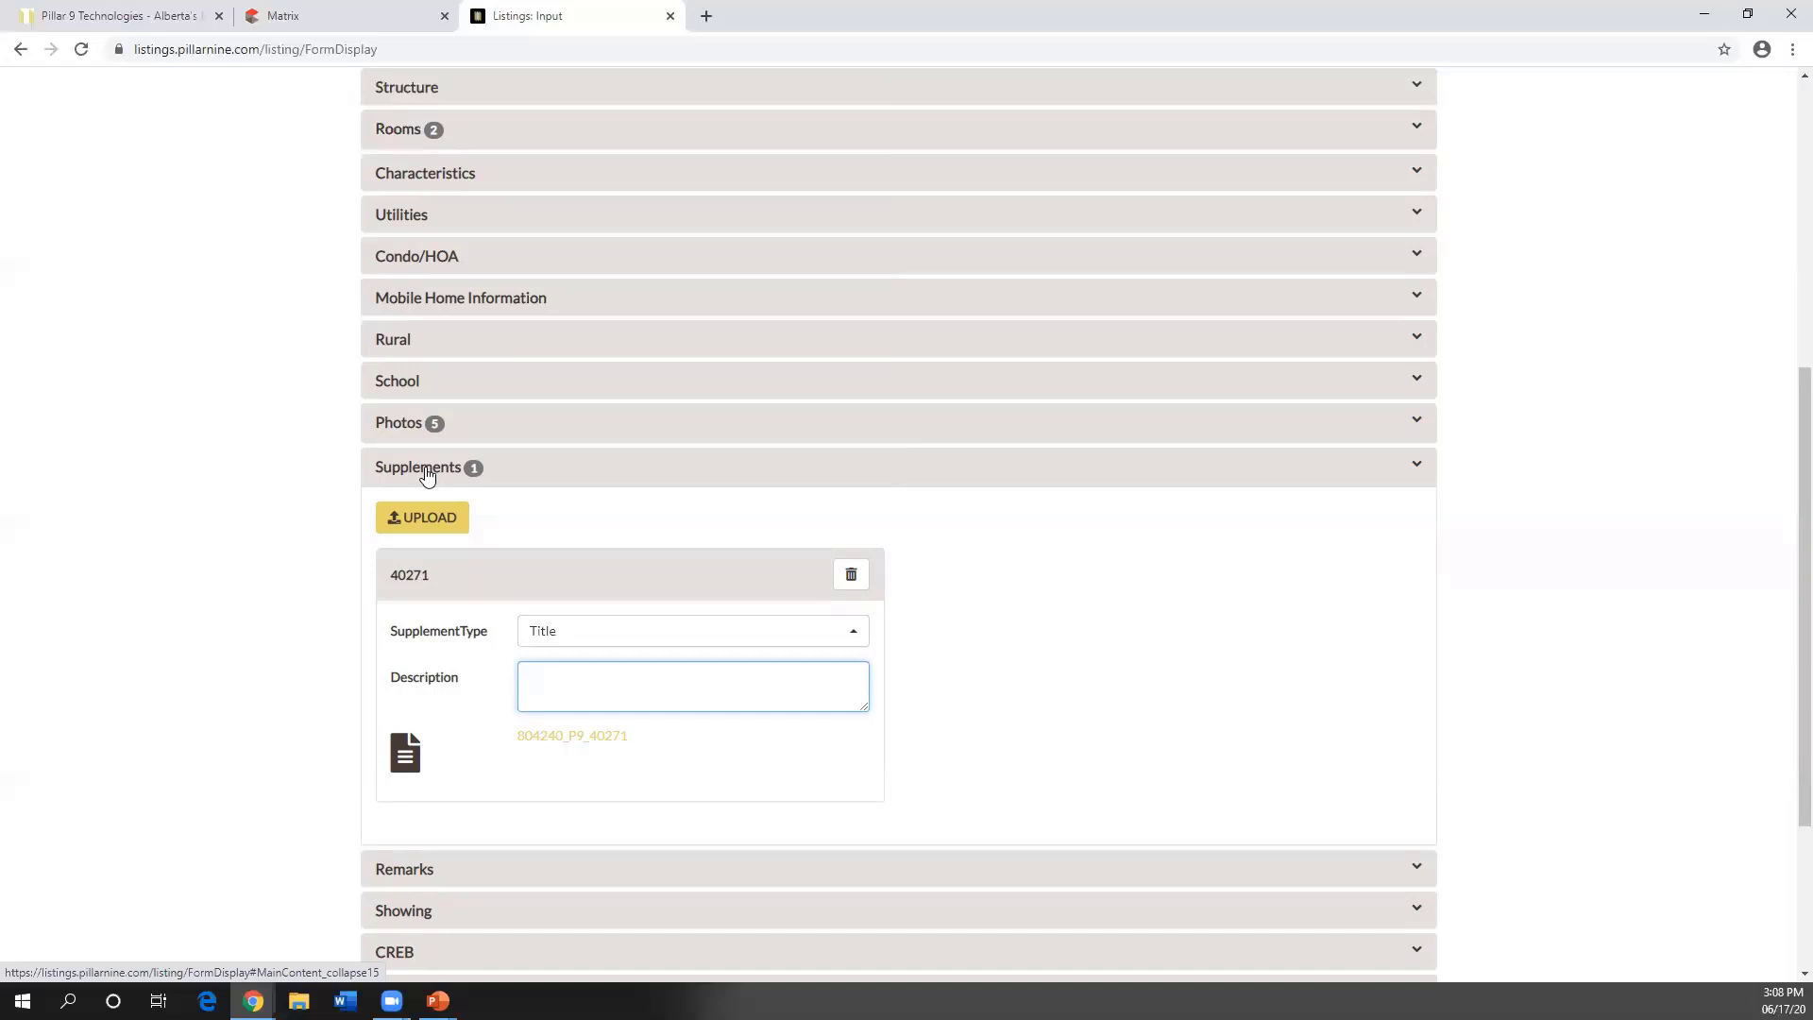
{"action": "scroll", "coordinate": [552, 455], "scroll_direction": "down", "scroll_amount": 3}
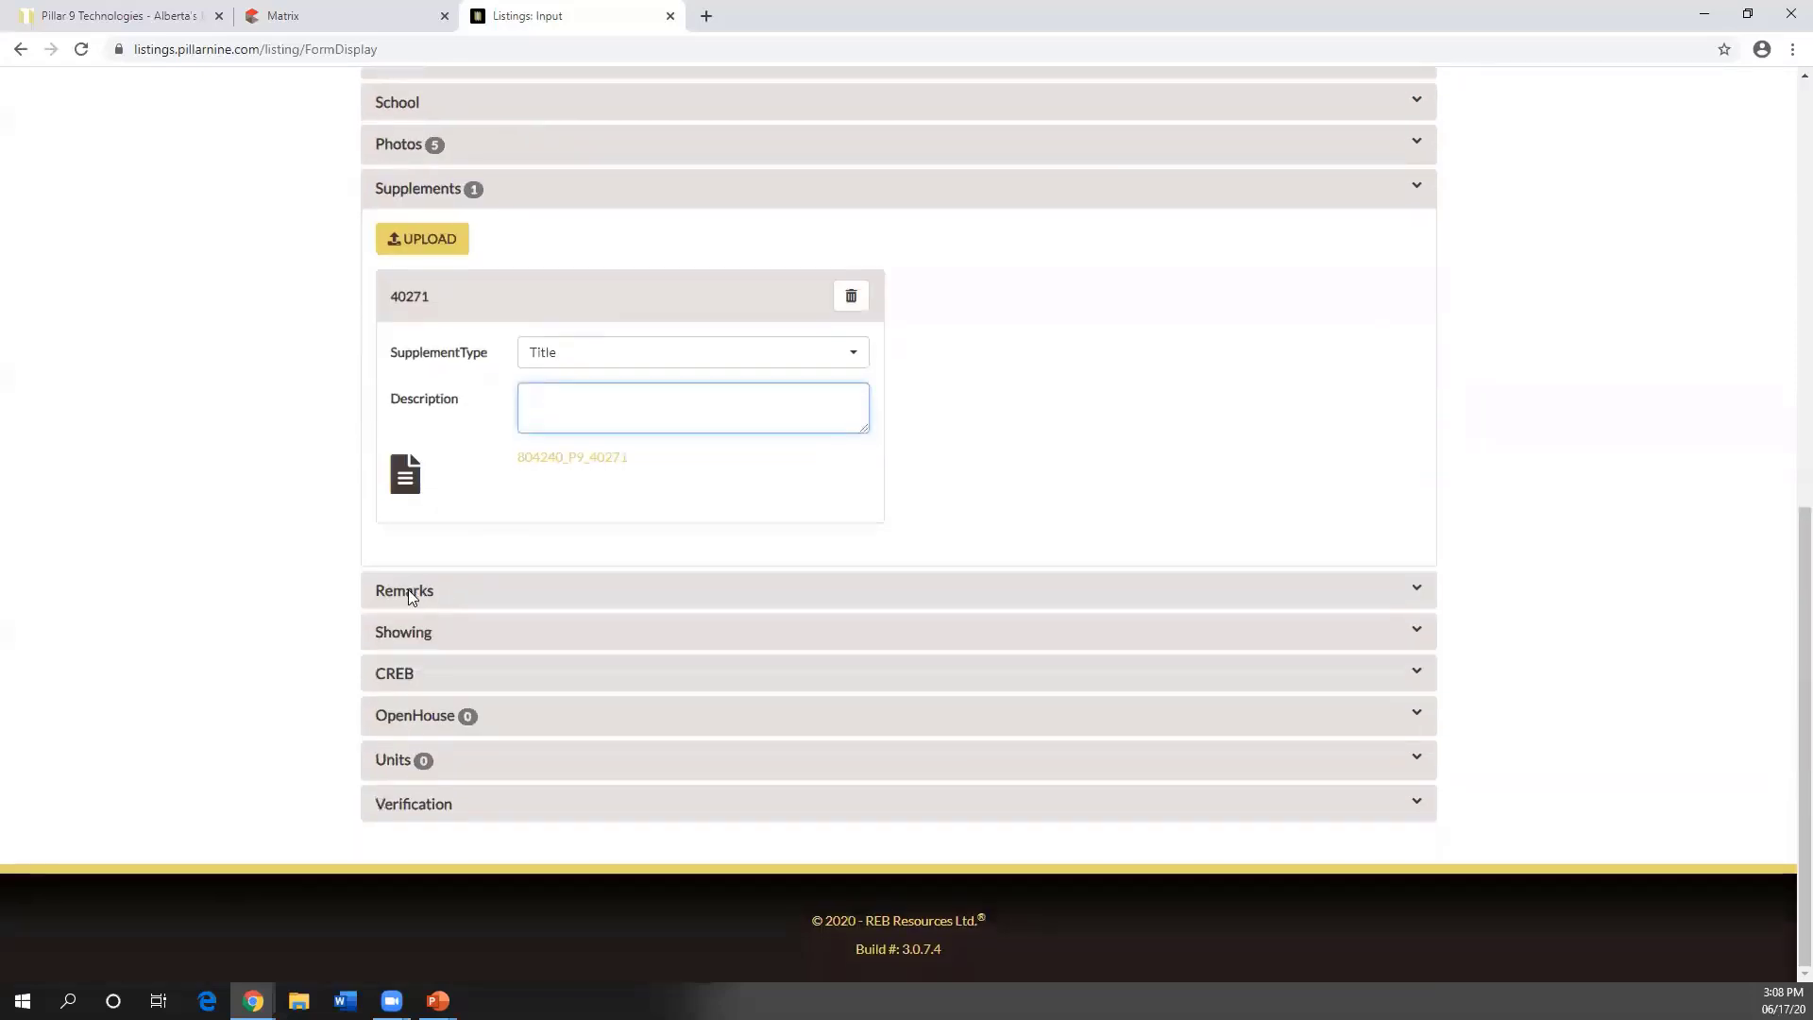
- In Remarks, enter 3020 as Public Remarks and 1000 as Agent Only Remarks
{"action": "left_click", "coordinate": [408, 593]}
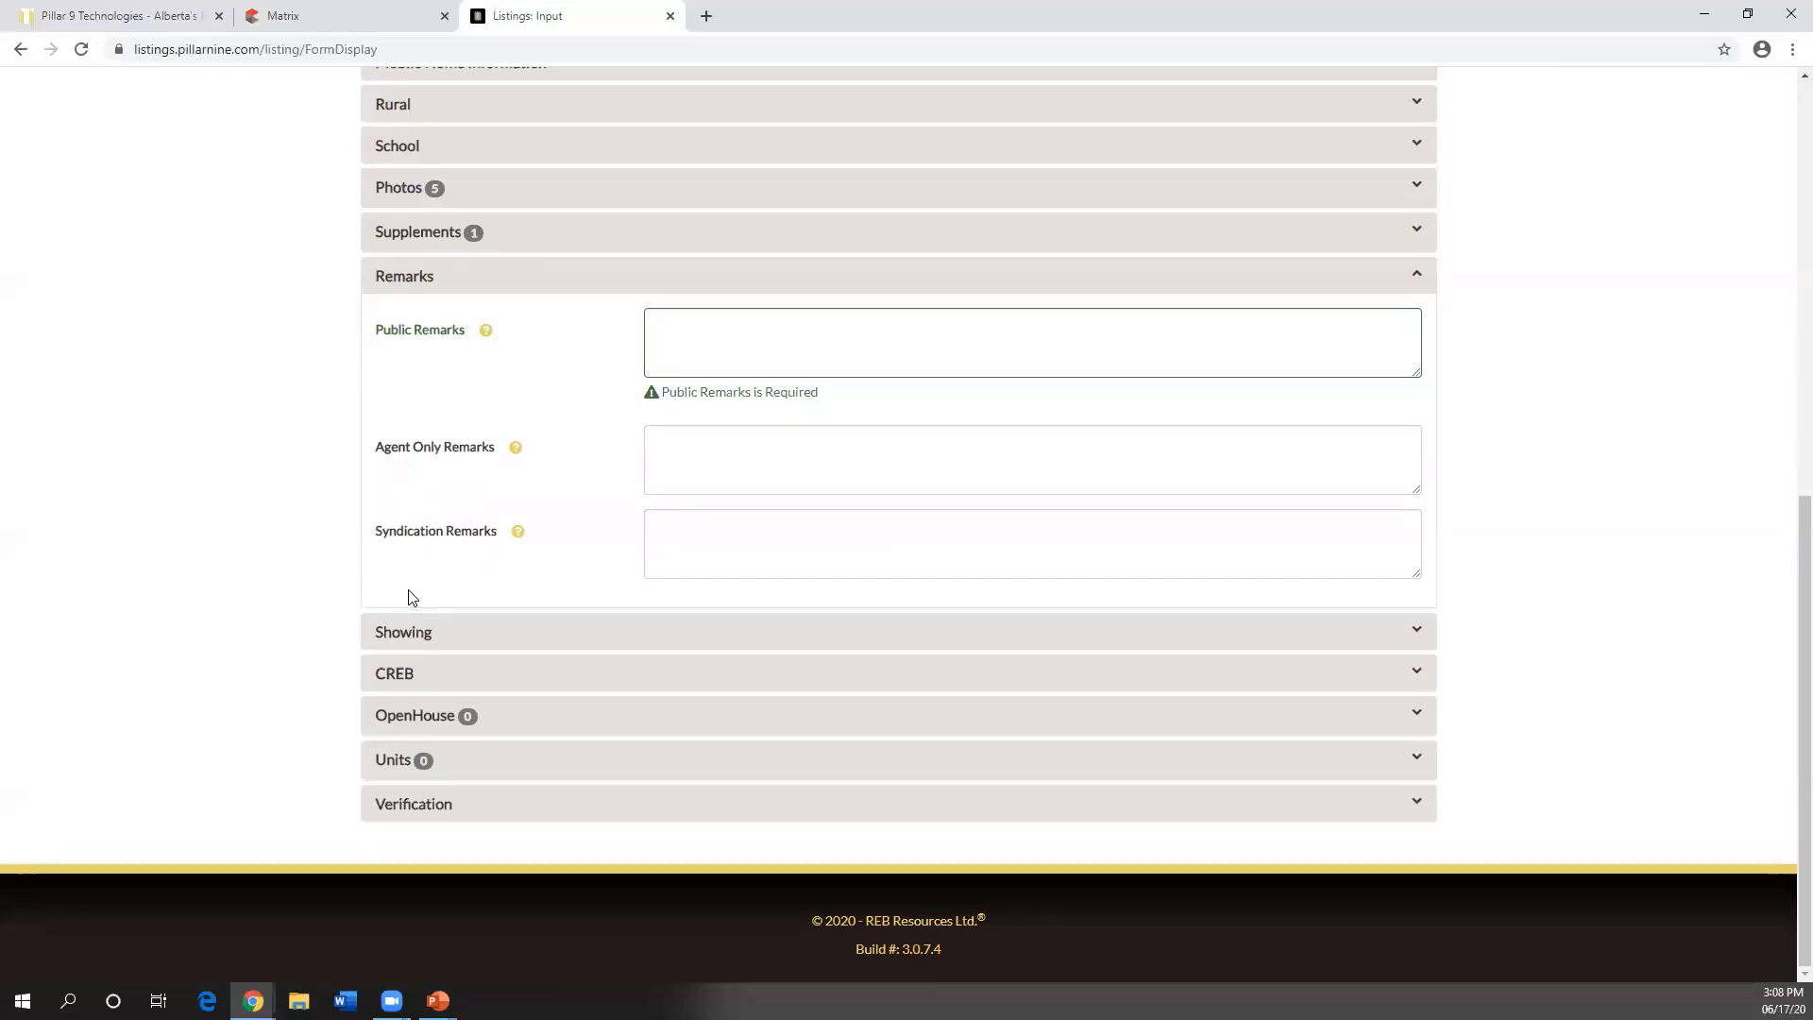
{"action": "left_click", "coordinate": [718, 347]}
{"action": "type", "text": "3020"}
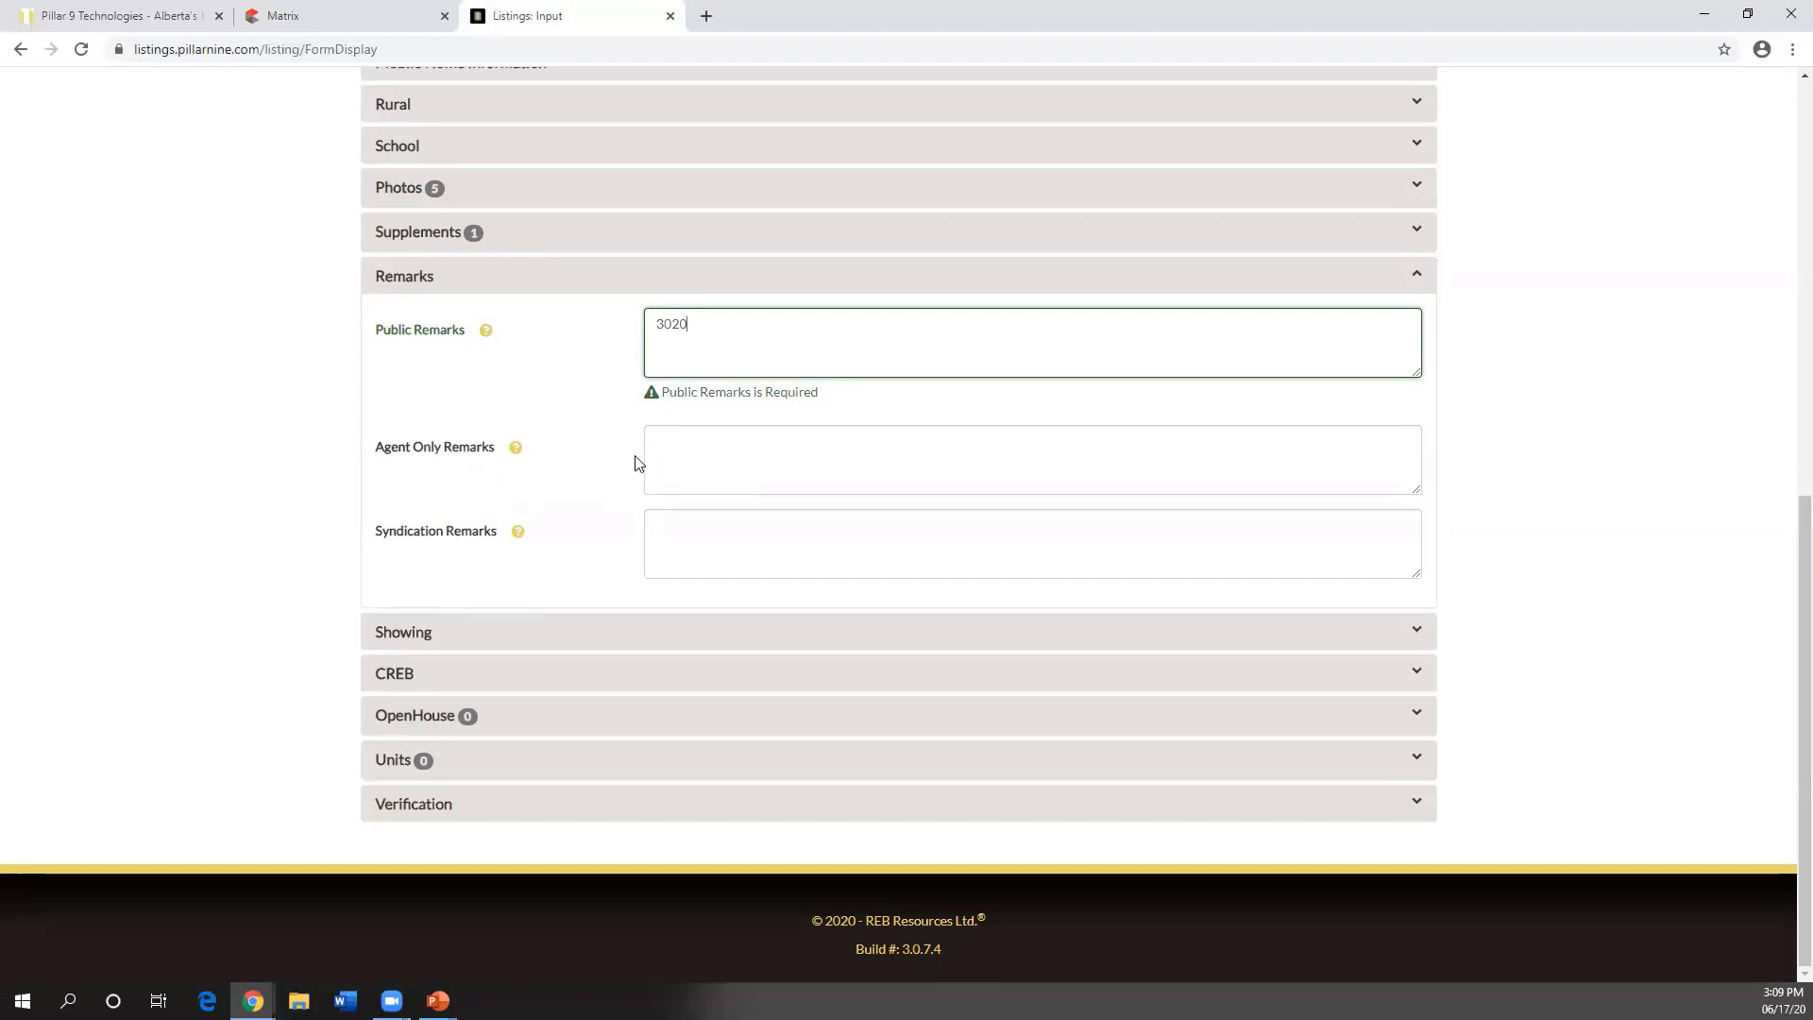
{"action": "left_click", "coordinate": [693, 453]}
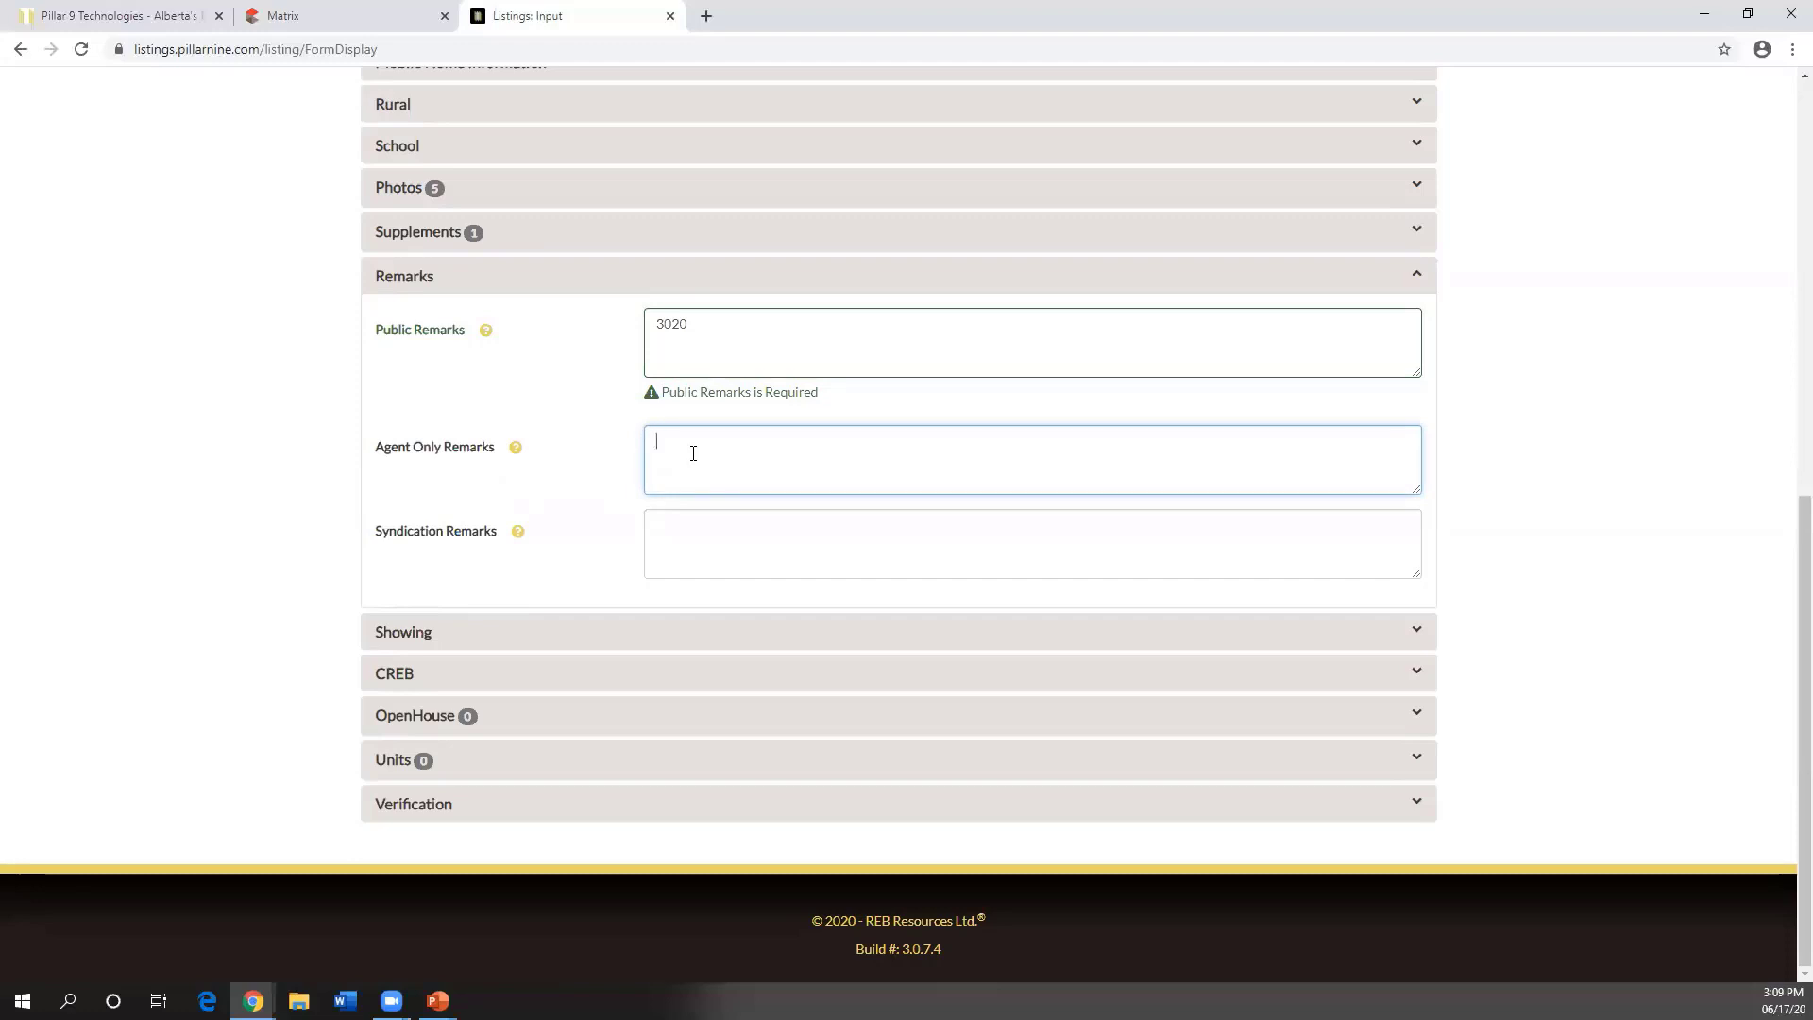
{"action": "type", "text": "1000"}
{"action": "left_click", "coordinate": [408, 716]}
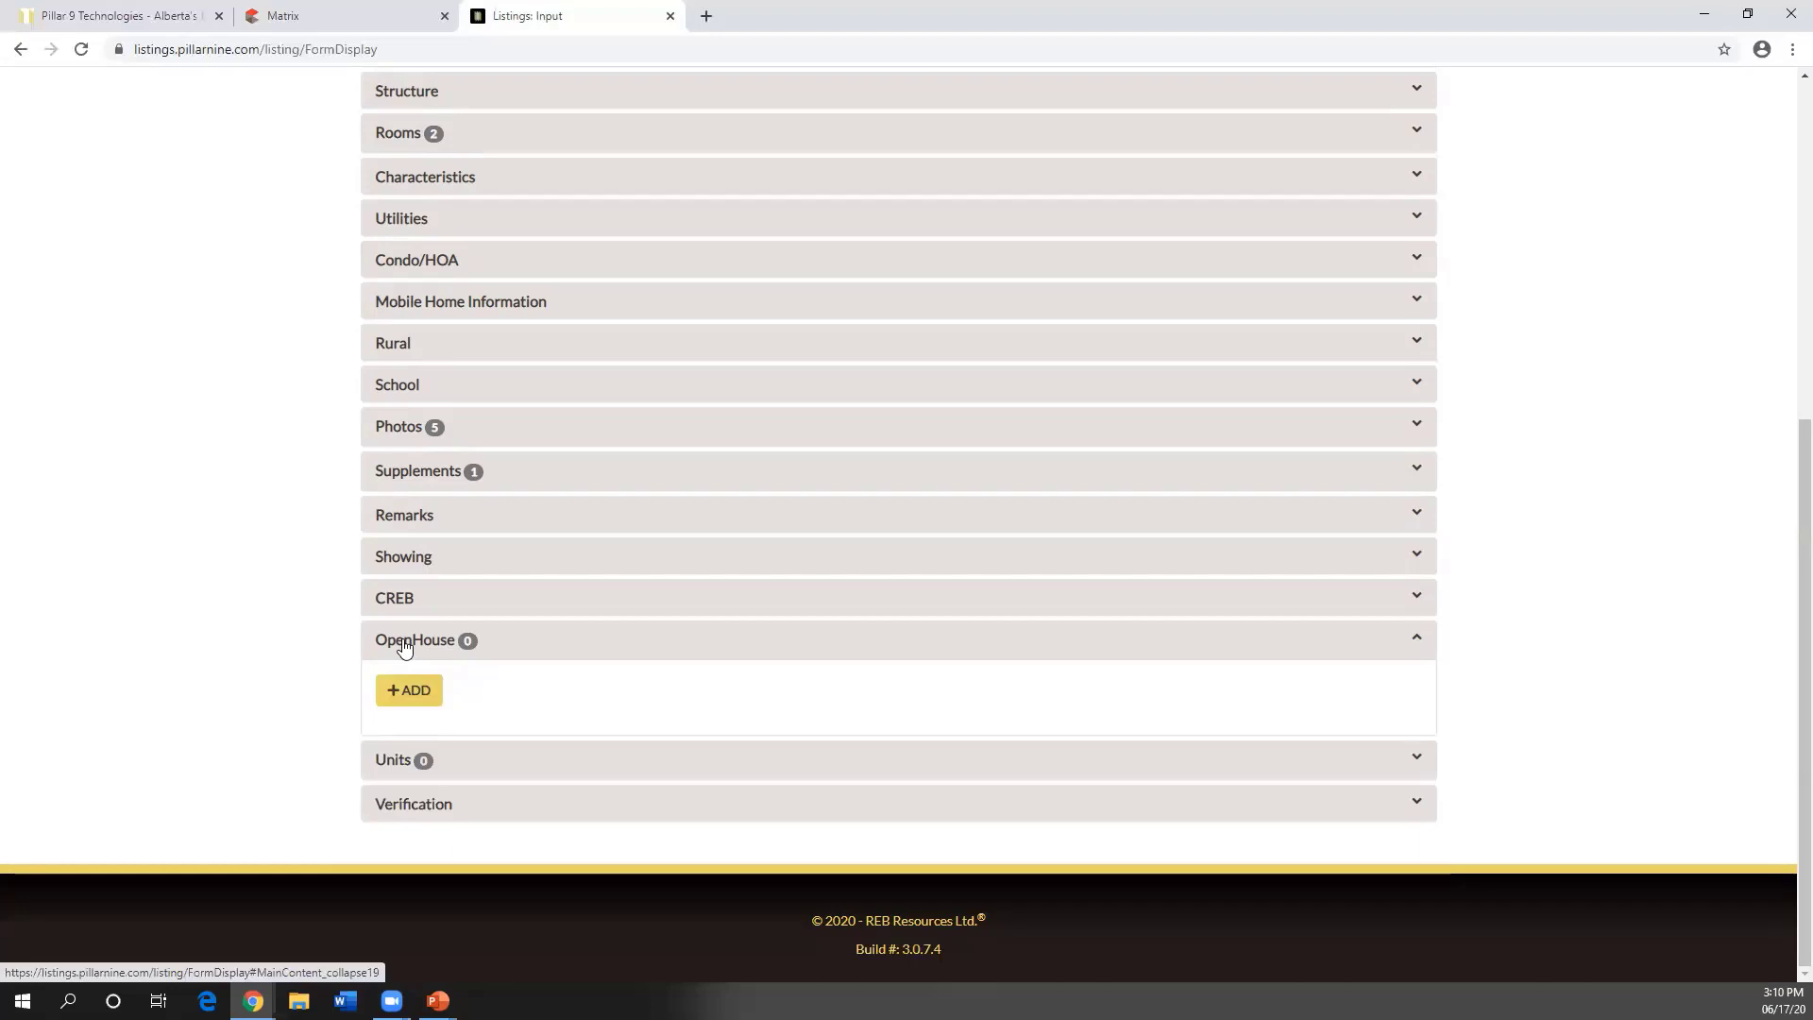
- Add an open house entry dated 2020-06-20
{"action": "left_click", "coordinate": [413, 699]}
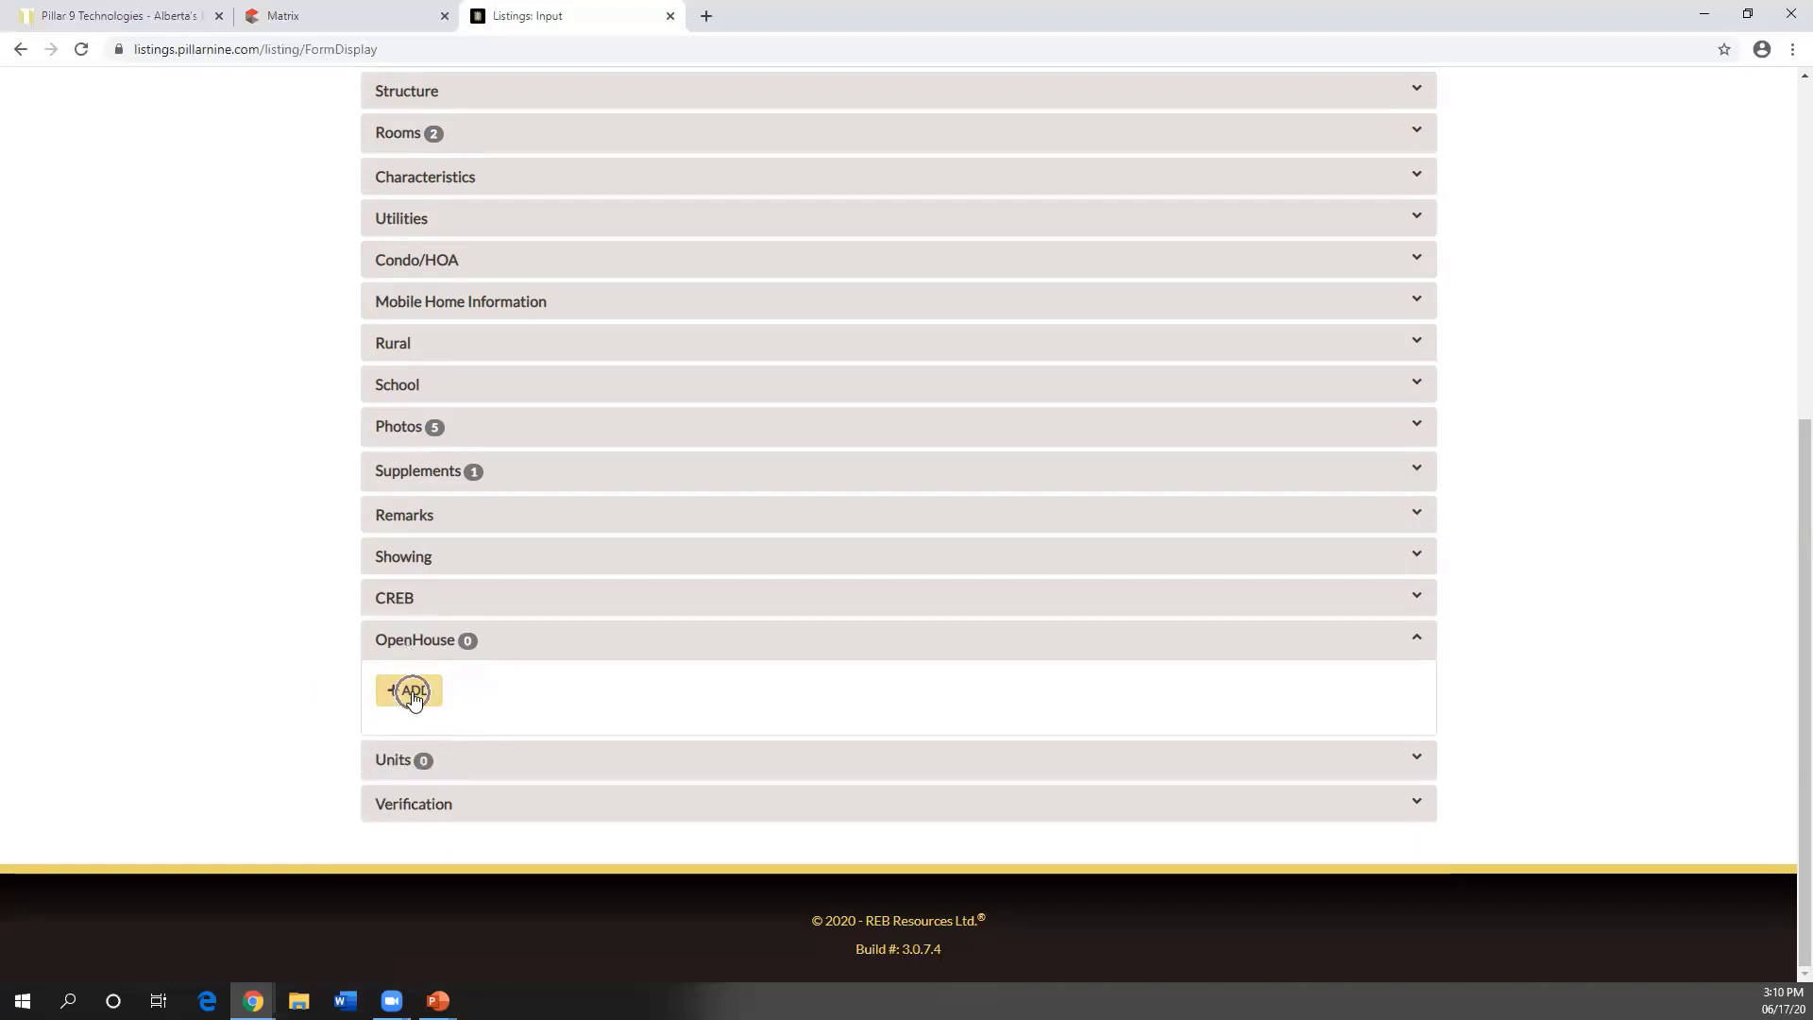
{"action": "left_click", "coordinate": [413, 699]}
{"action": "left_click", "coordinate": [413, 699]}
{"action": "scroll", "coordinate": [425, 696], "scroll_direction": "down", "scroll_amount": 3}
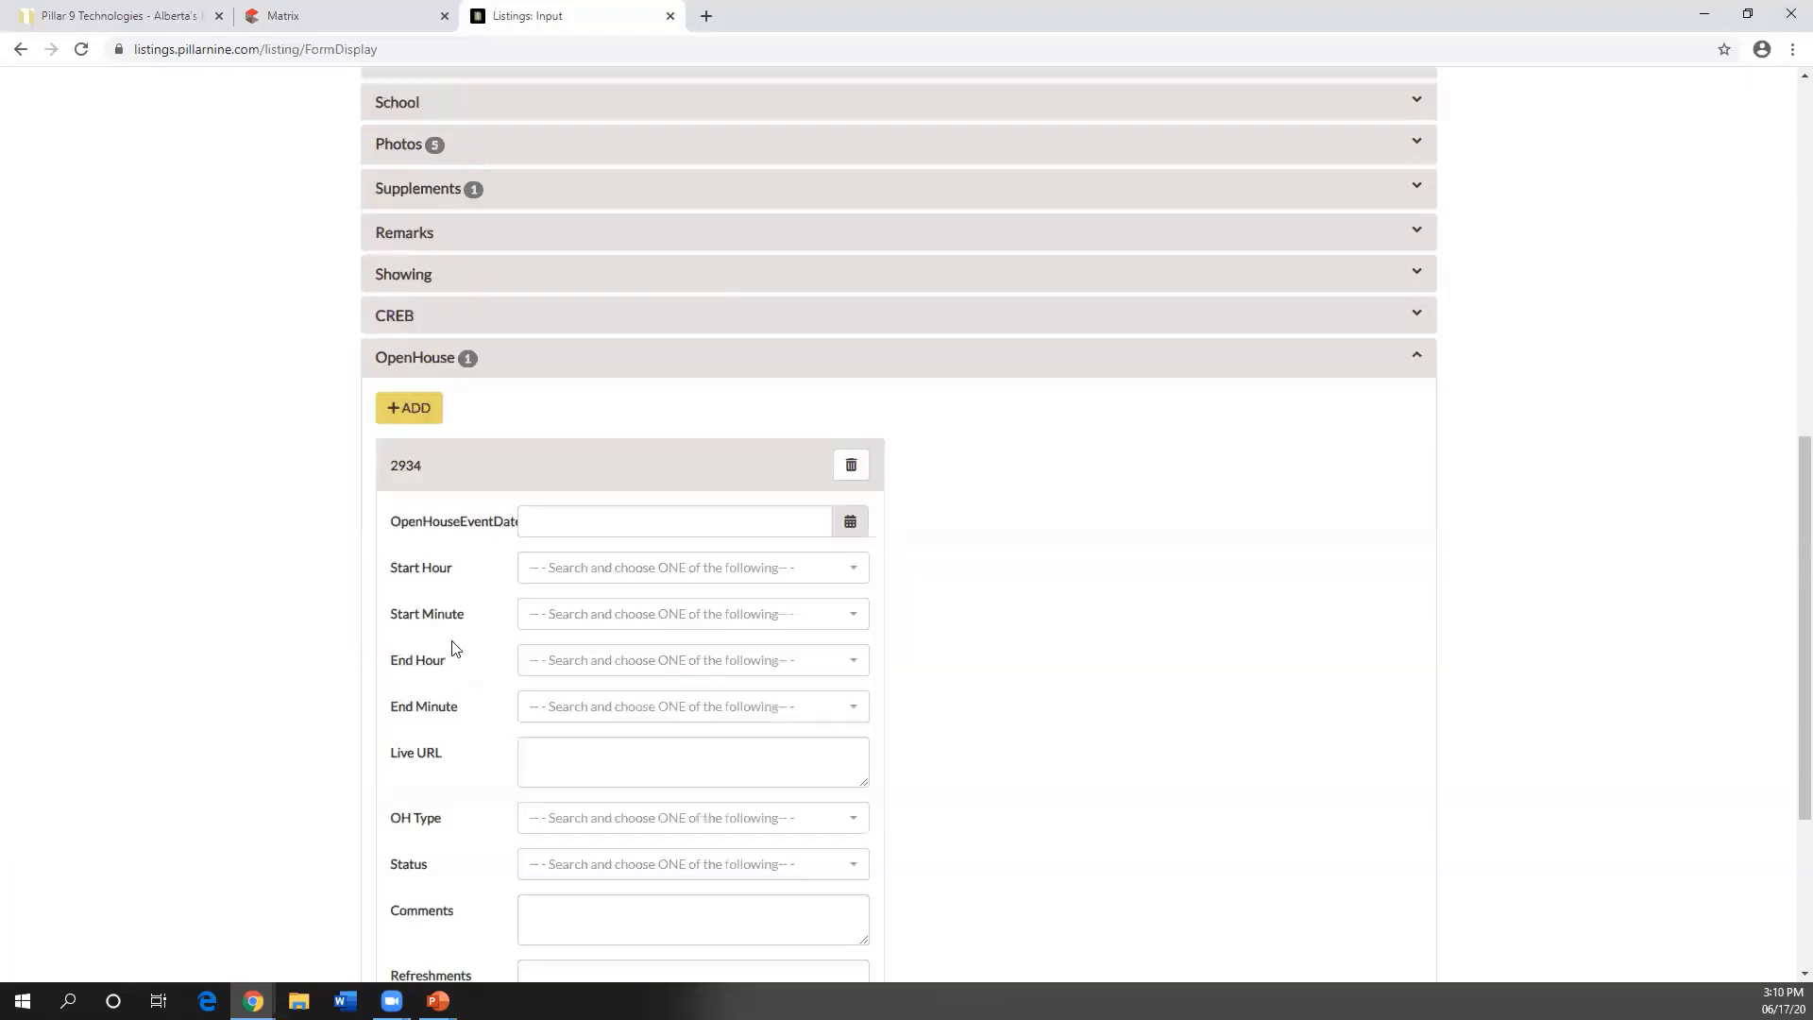
{"action": "scroll", "coordinate": [453, 647], "scroll_direction": "down", "scroll_amount": 2}
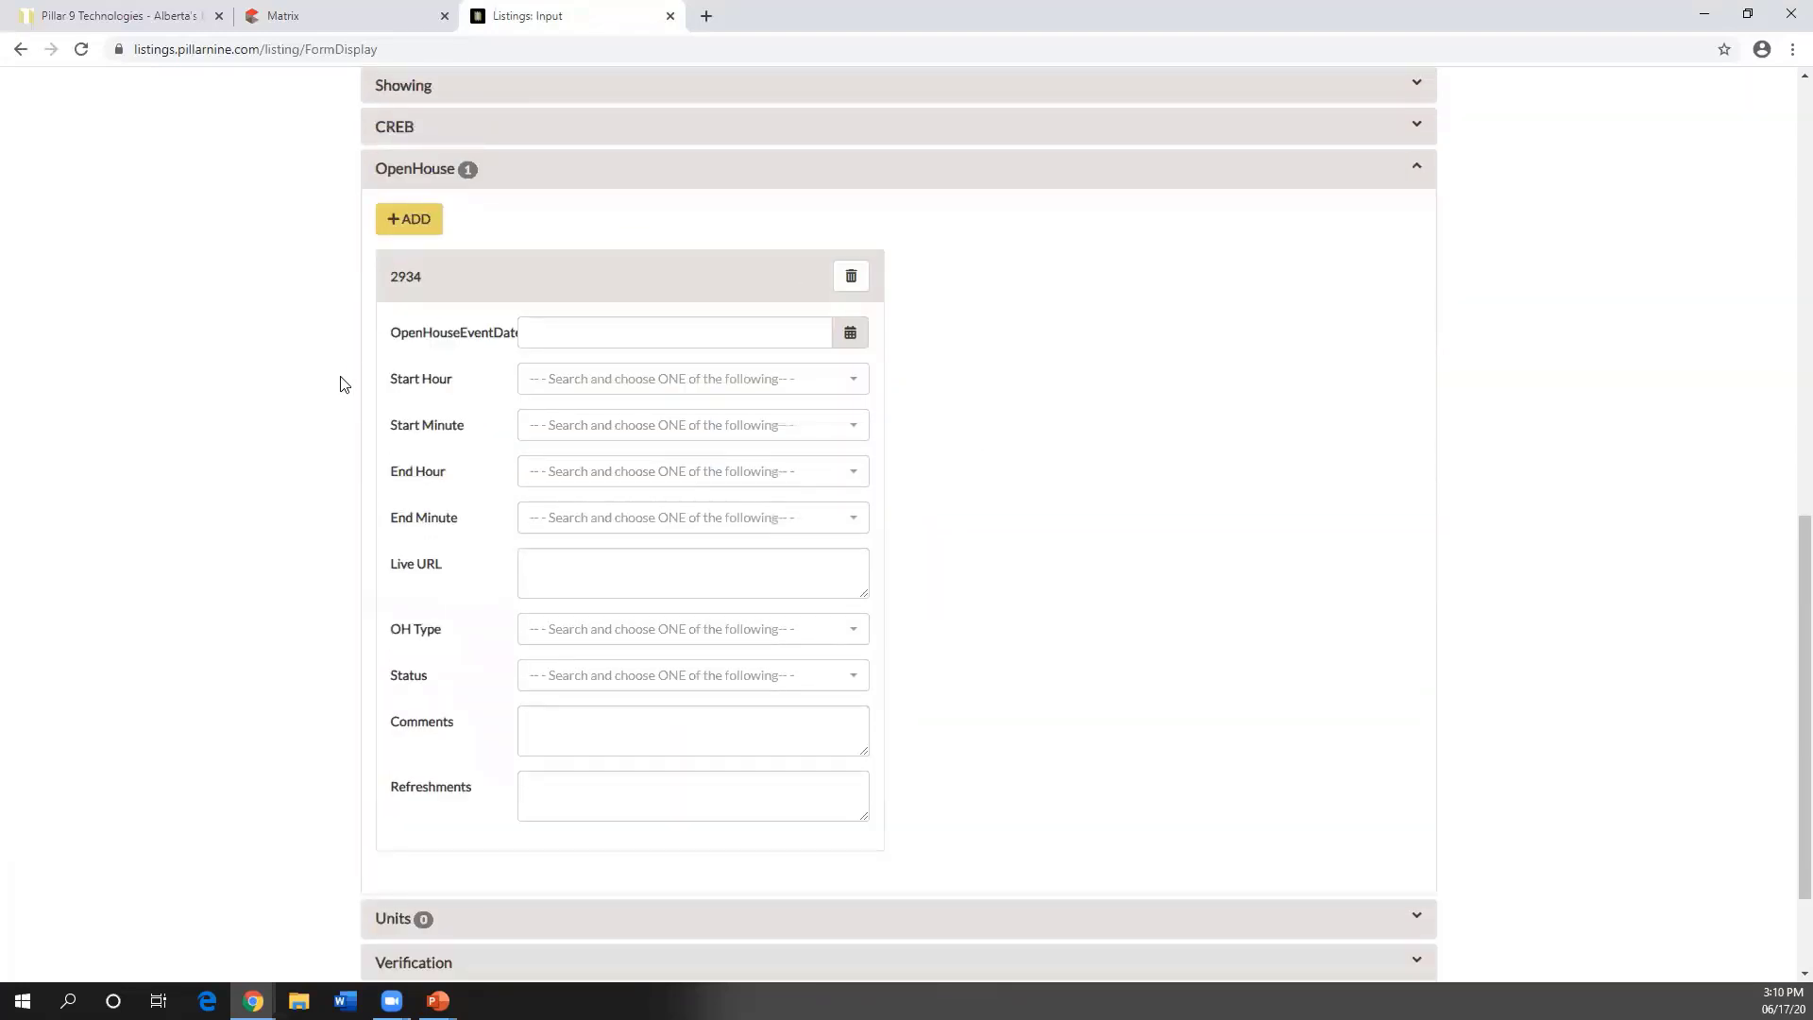
{"action": "left_click", "coordinate": [849, 334]}
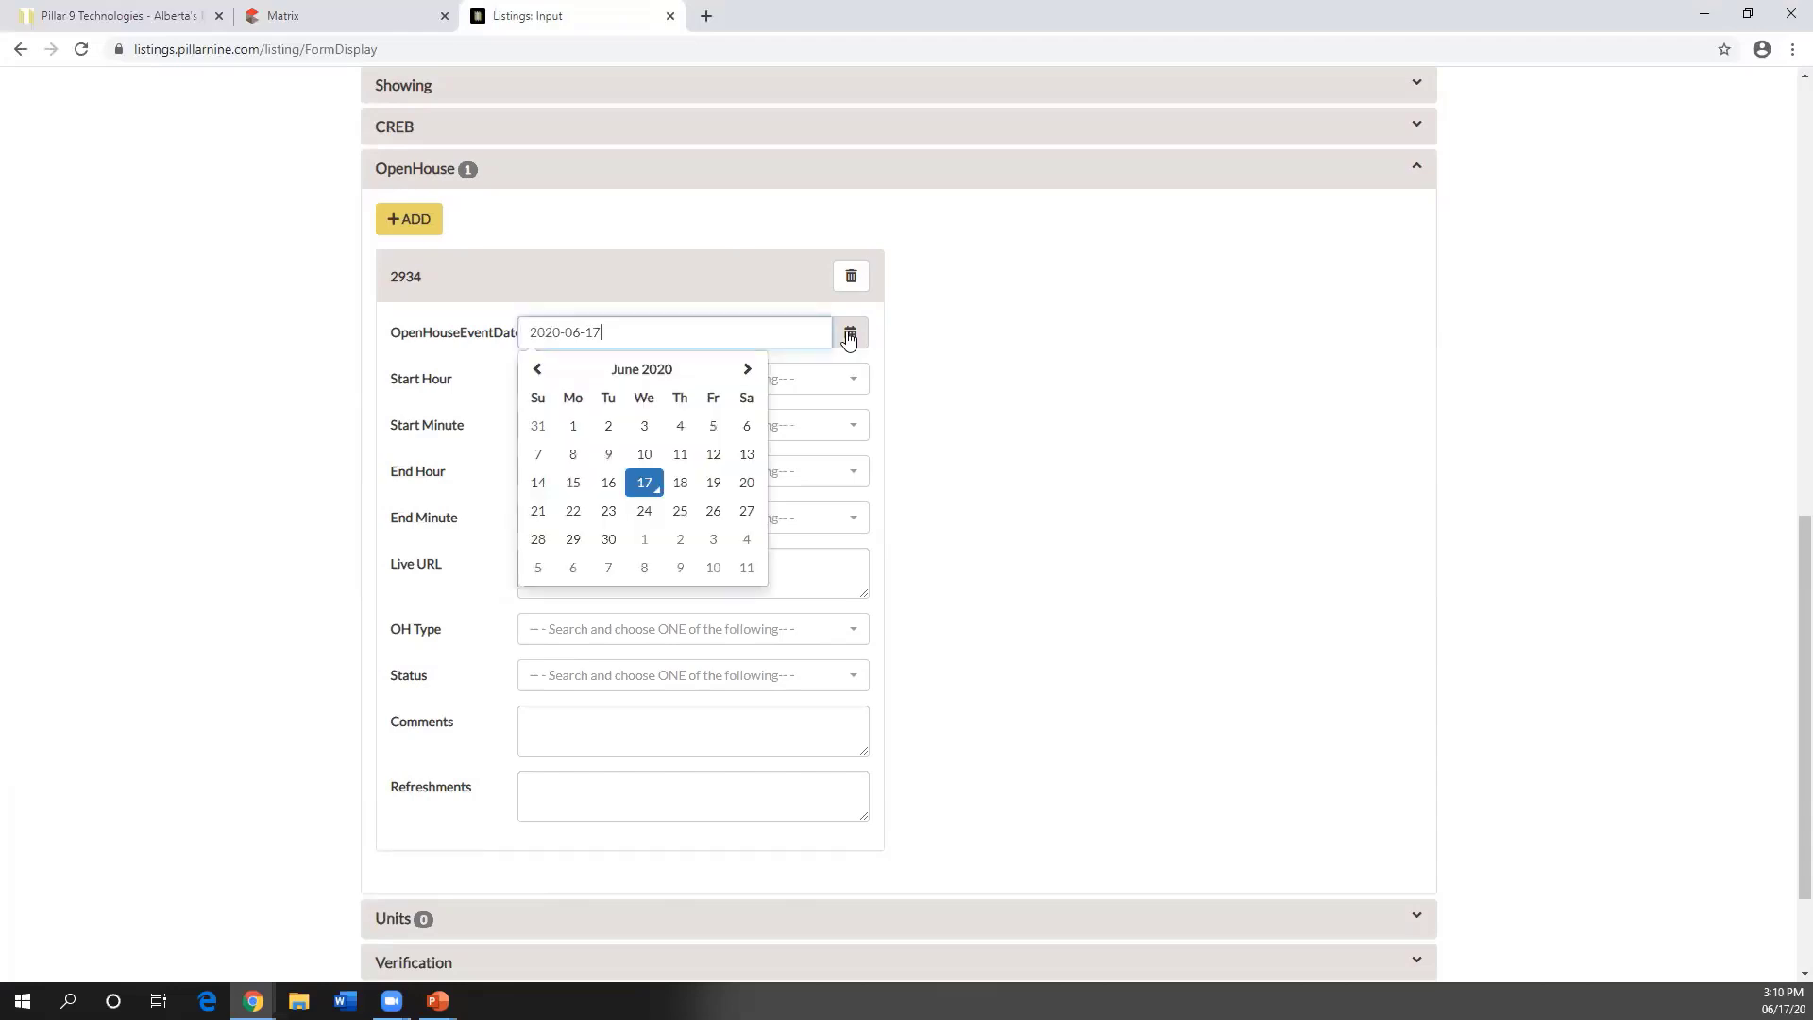
{"action": "left_click", "coordinate": [746, 484]}
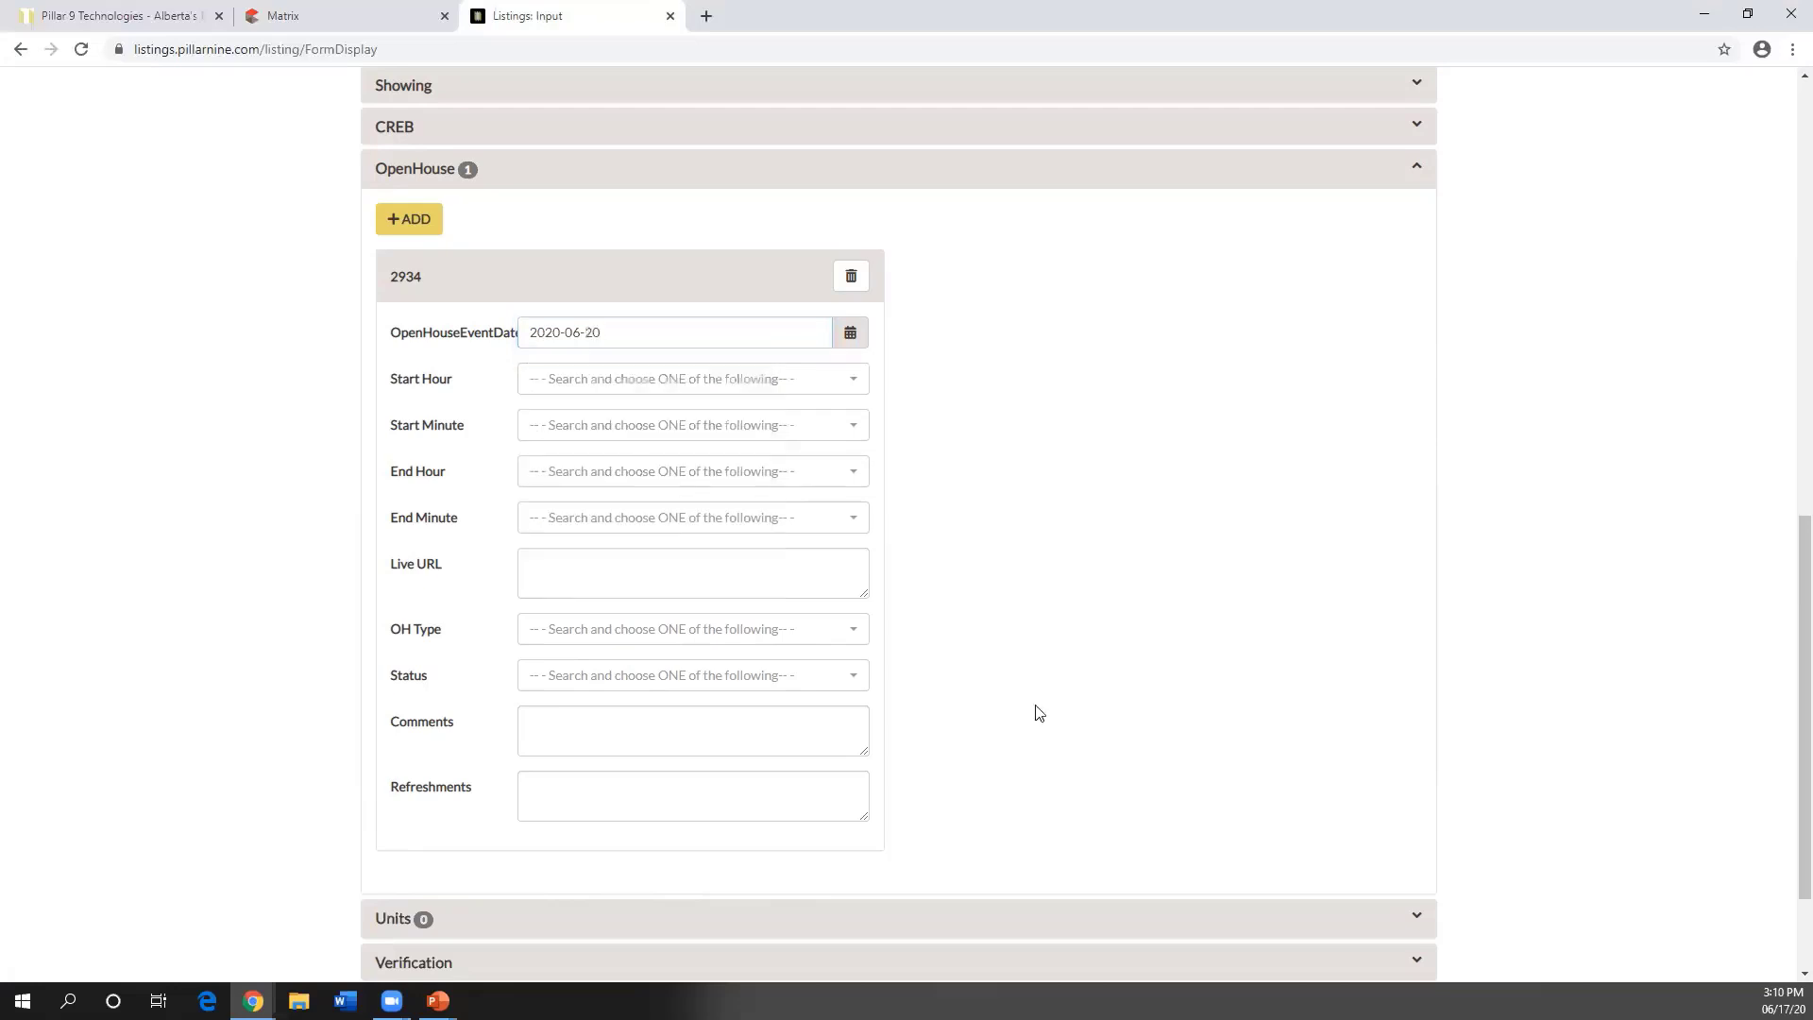
- Set the open house times to start at 2:00 PM and end at 4:00 PM
{"action": "left_click", "coordinate": [733, 383]}
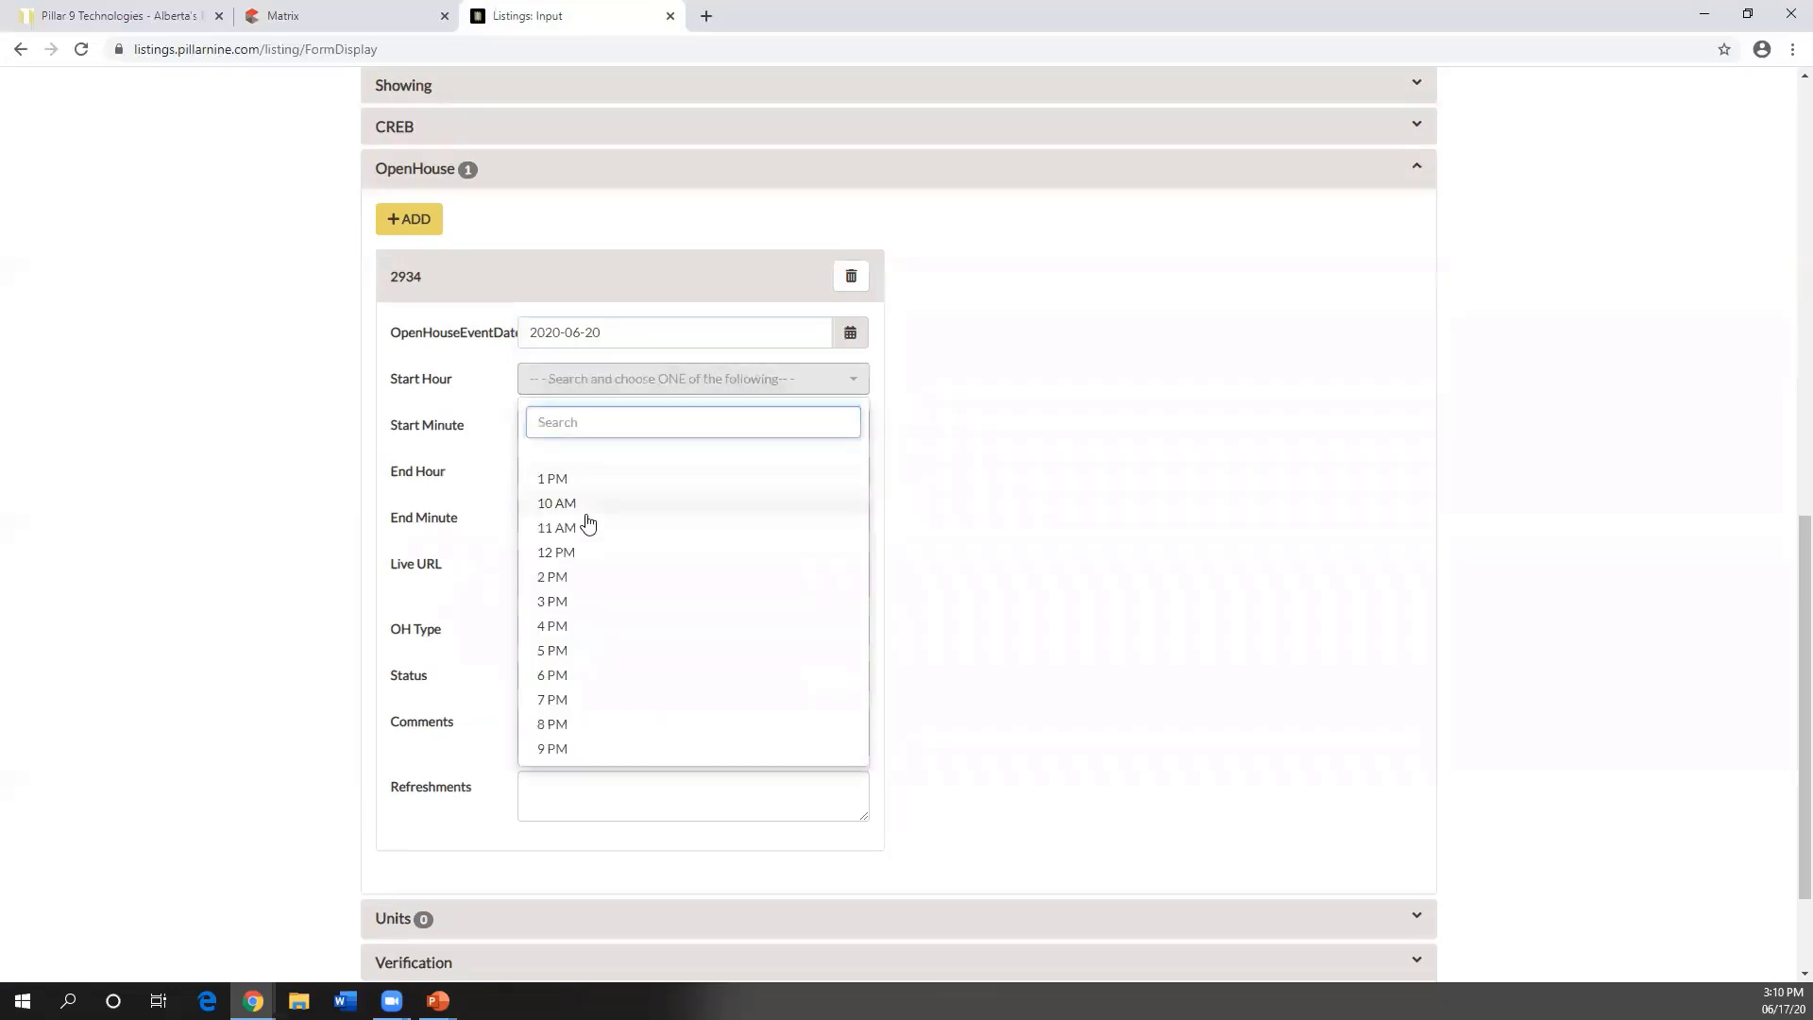
{"action": "left_click", "coordinate": [574, 576]}
{"action": "left_click", "coordinate": [607, 429]}
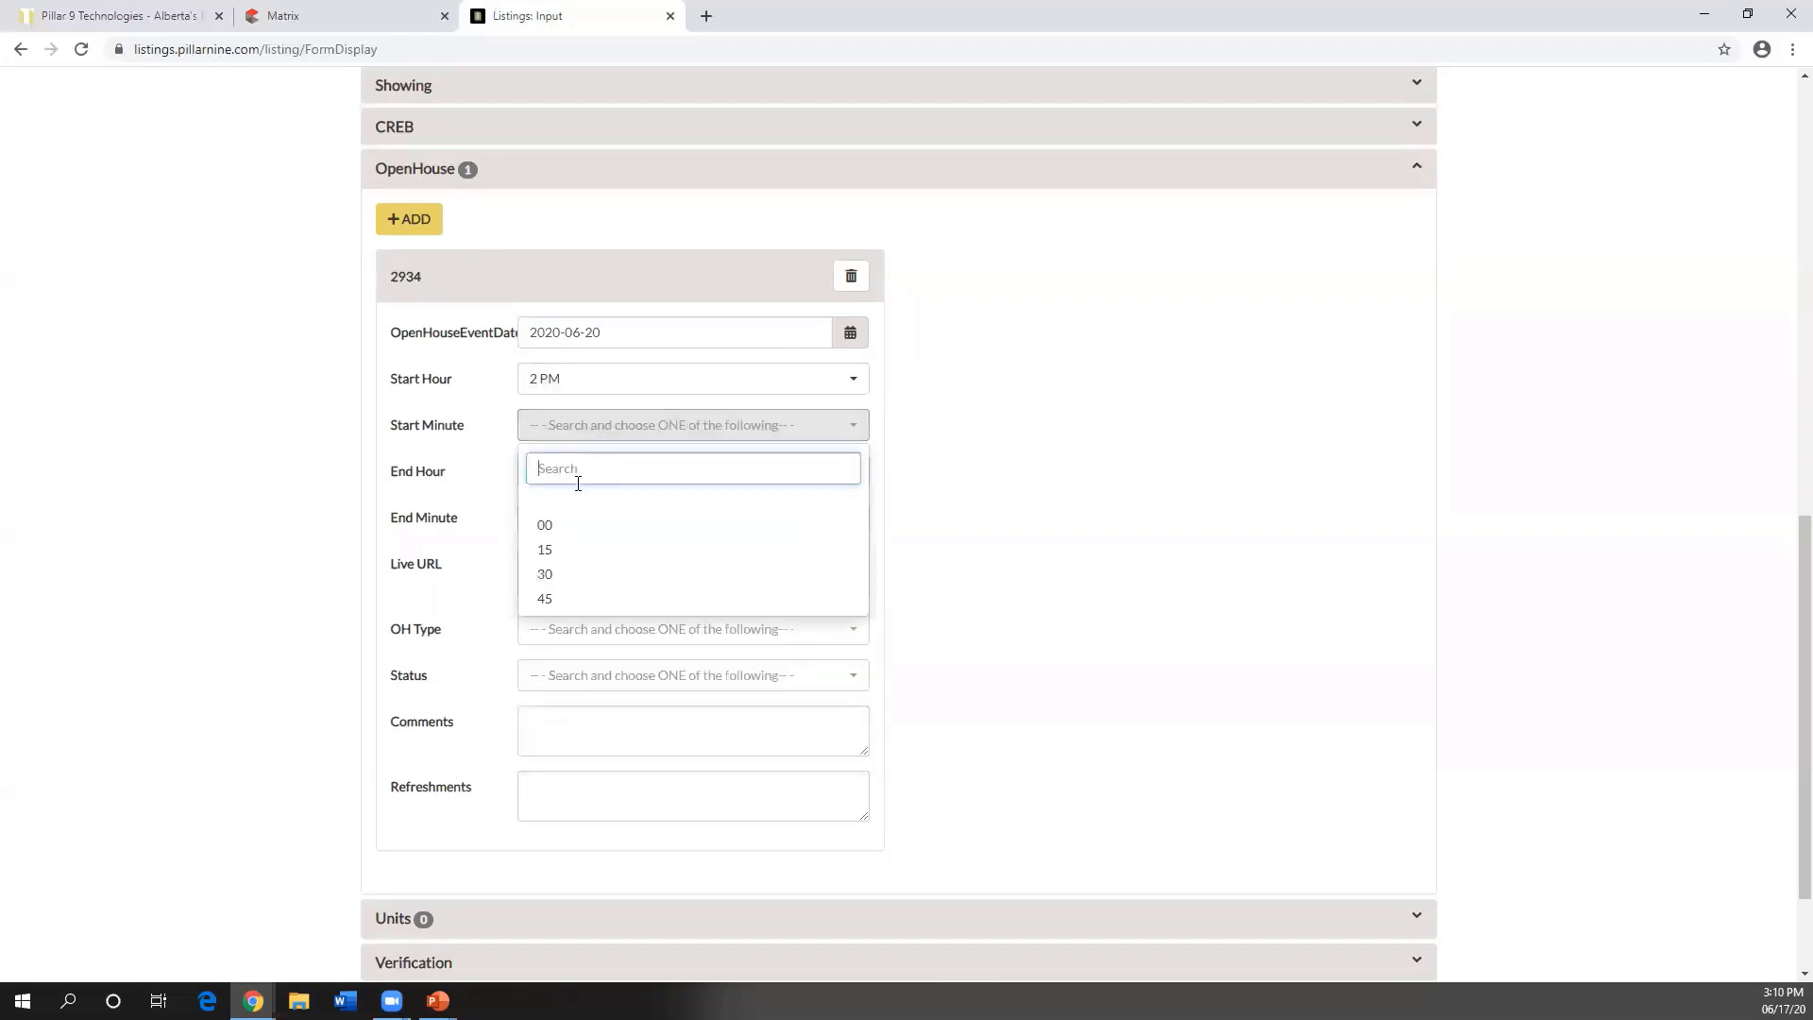
{"action": "left_click", "coordinate": [567, 523]}
{"action": "left_click", "coordinate": [602, 492]}
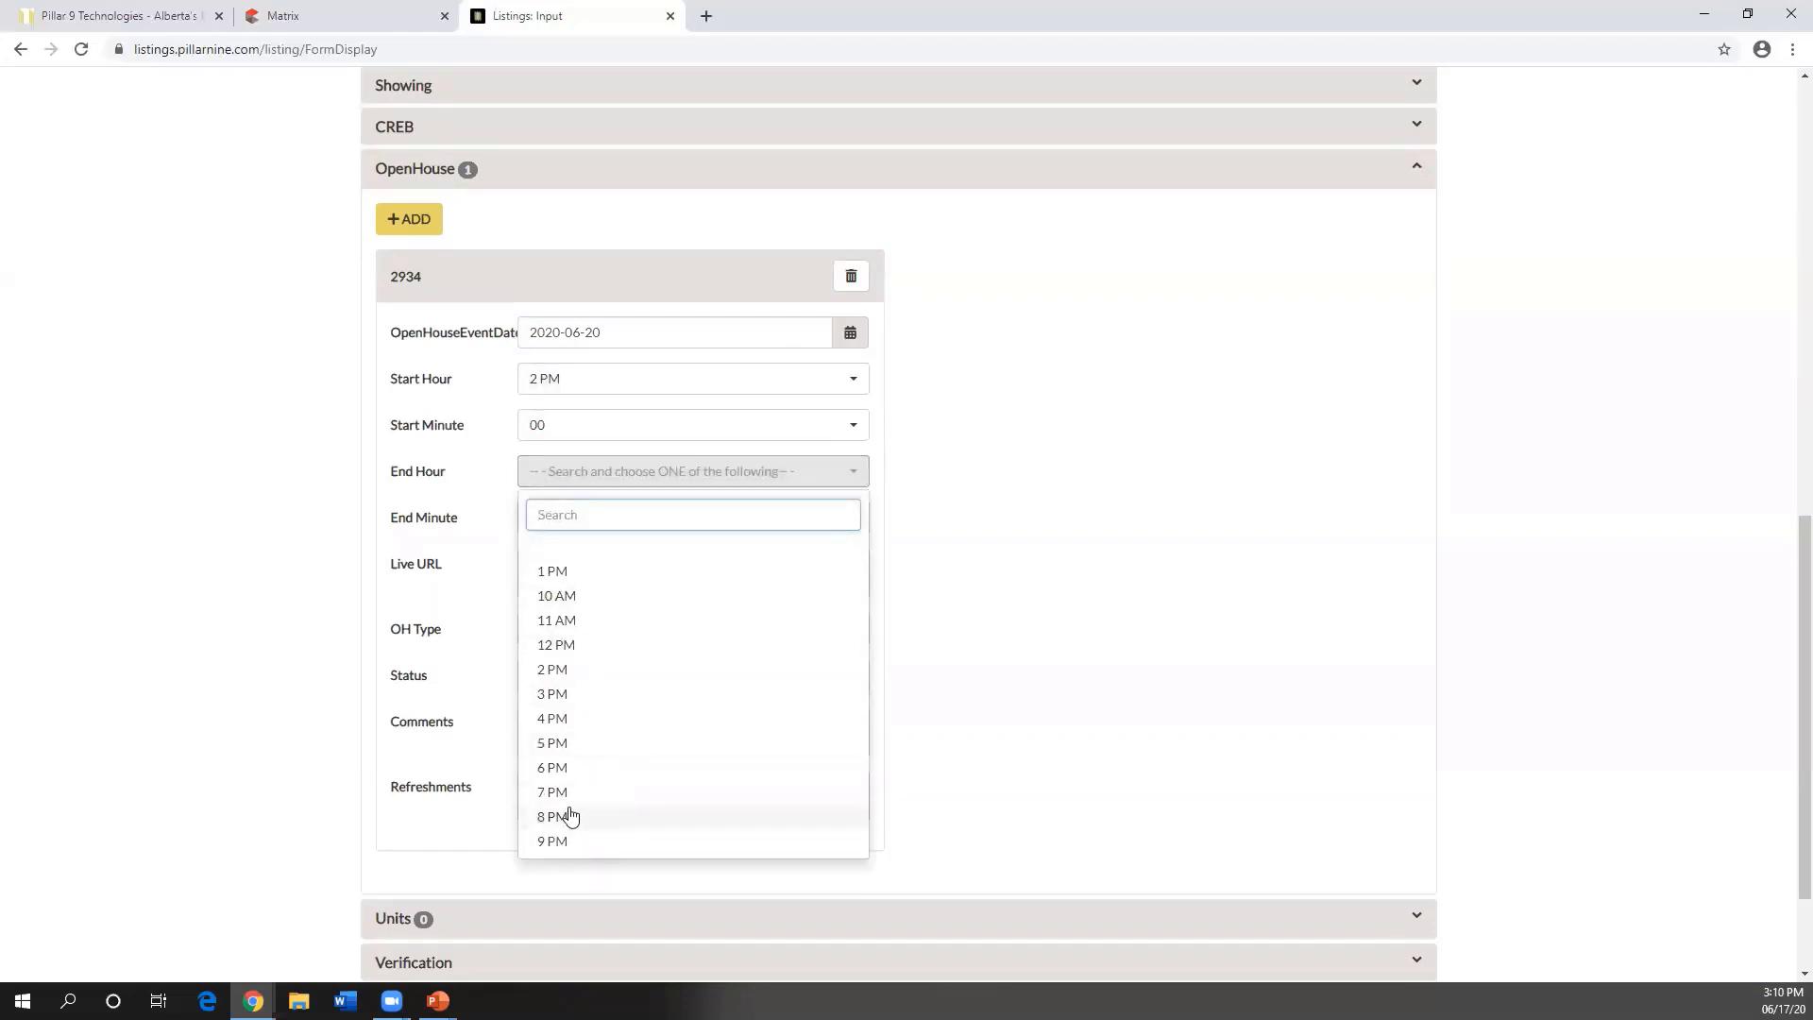
{"action": "left_click", "coordinate": [569, 724]}
{"action": "left_click", "coordinate": [589, 519]}
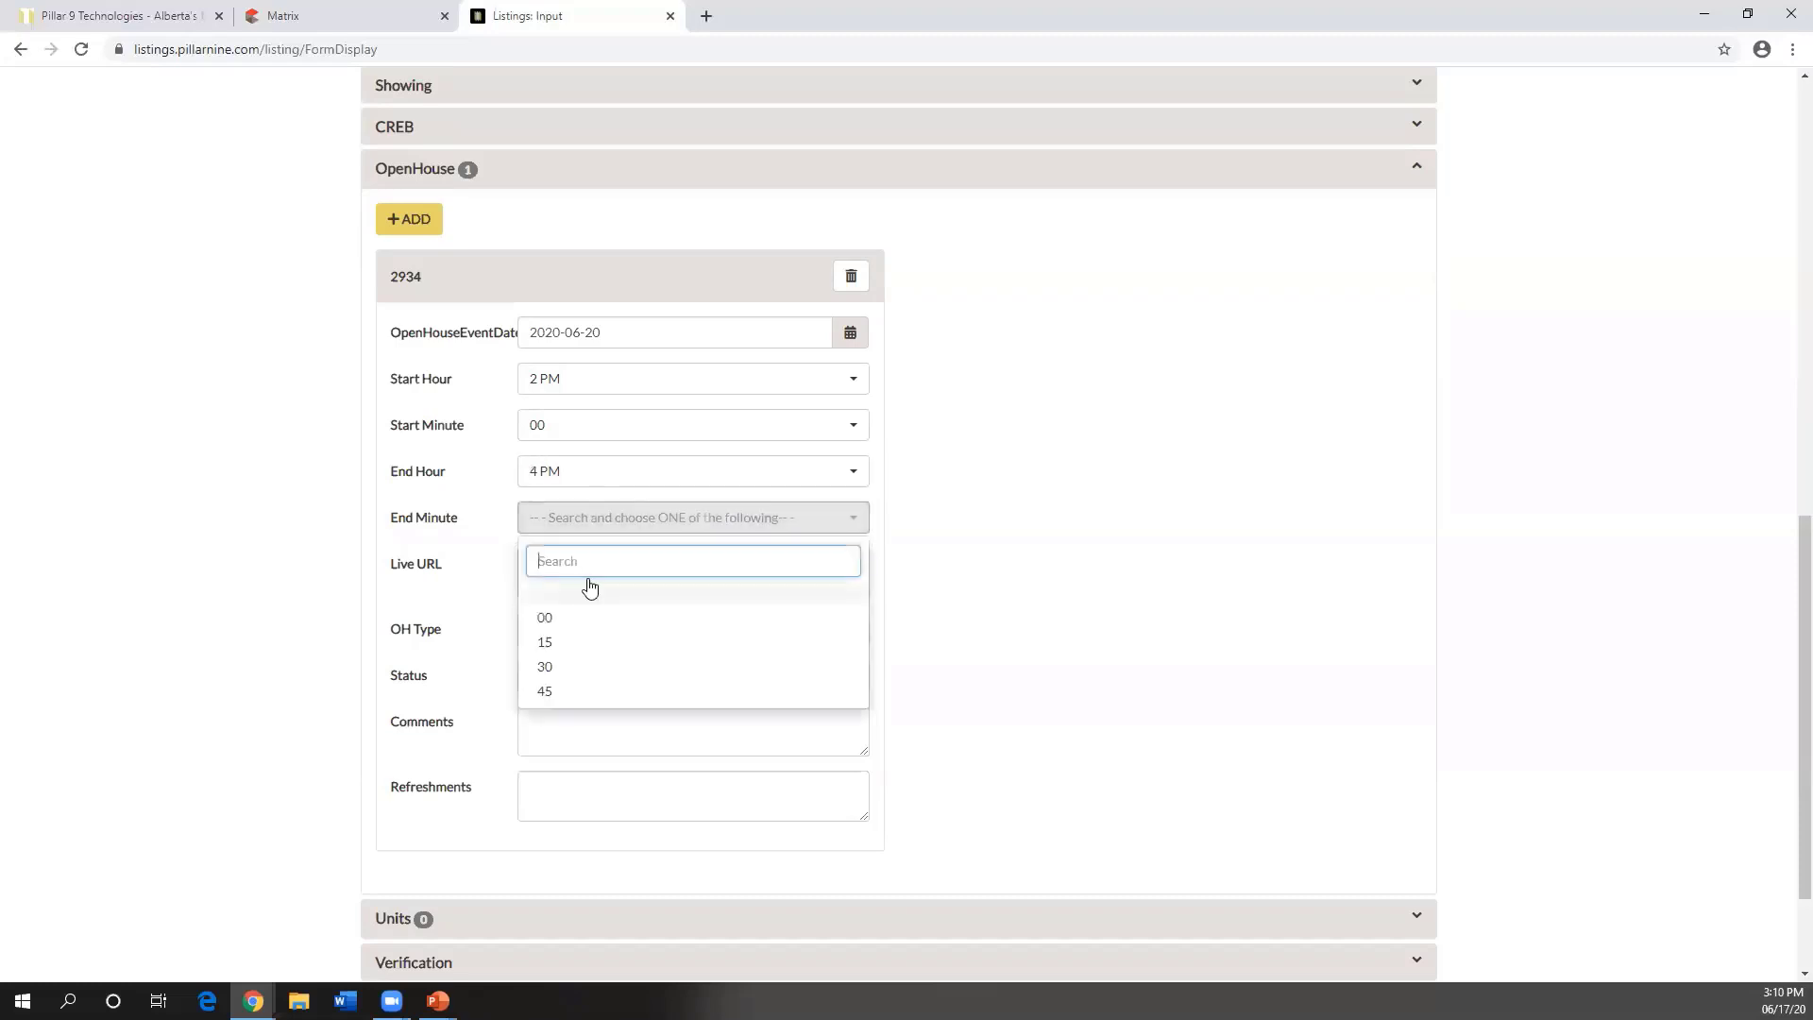
{"action": "left_click", "coordinate": [576, 620]}
{"action": "left_click", "coordinate": [617, 564]}
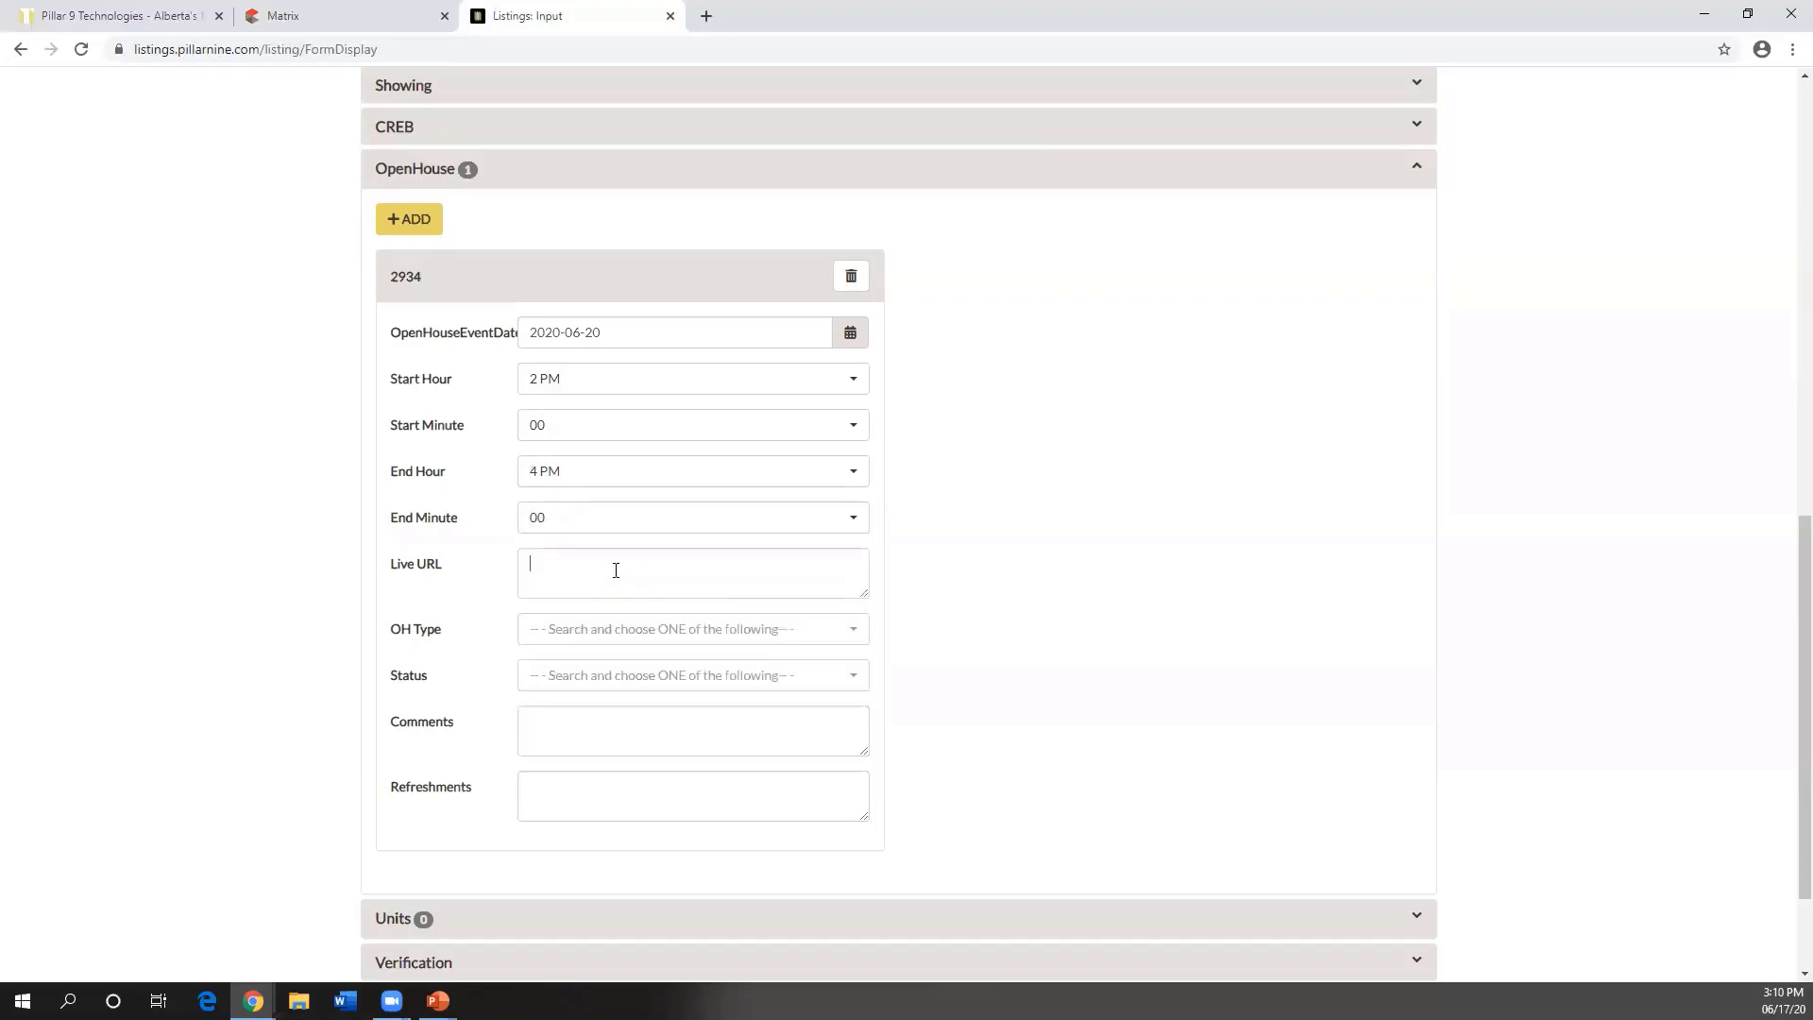
{"action": "left_click_drag", "start_coordinate": [449, 576], "coordinate": [387, 571]}
- Set open house 2934's OH Type to Public, replacing an initial Virtual Open House - Public choice
{"action": "left_click", "coordinate": [431, 584]}
{"action": "scroll", "coordinate": [459, 612], "scroll_direction": "down", "scroll_amount": 1}
{"action": "left_click", "coordinate": [566, 541]}
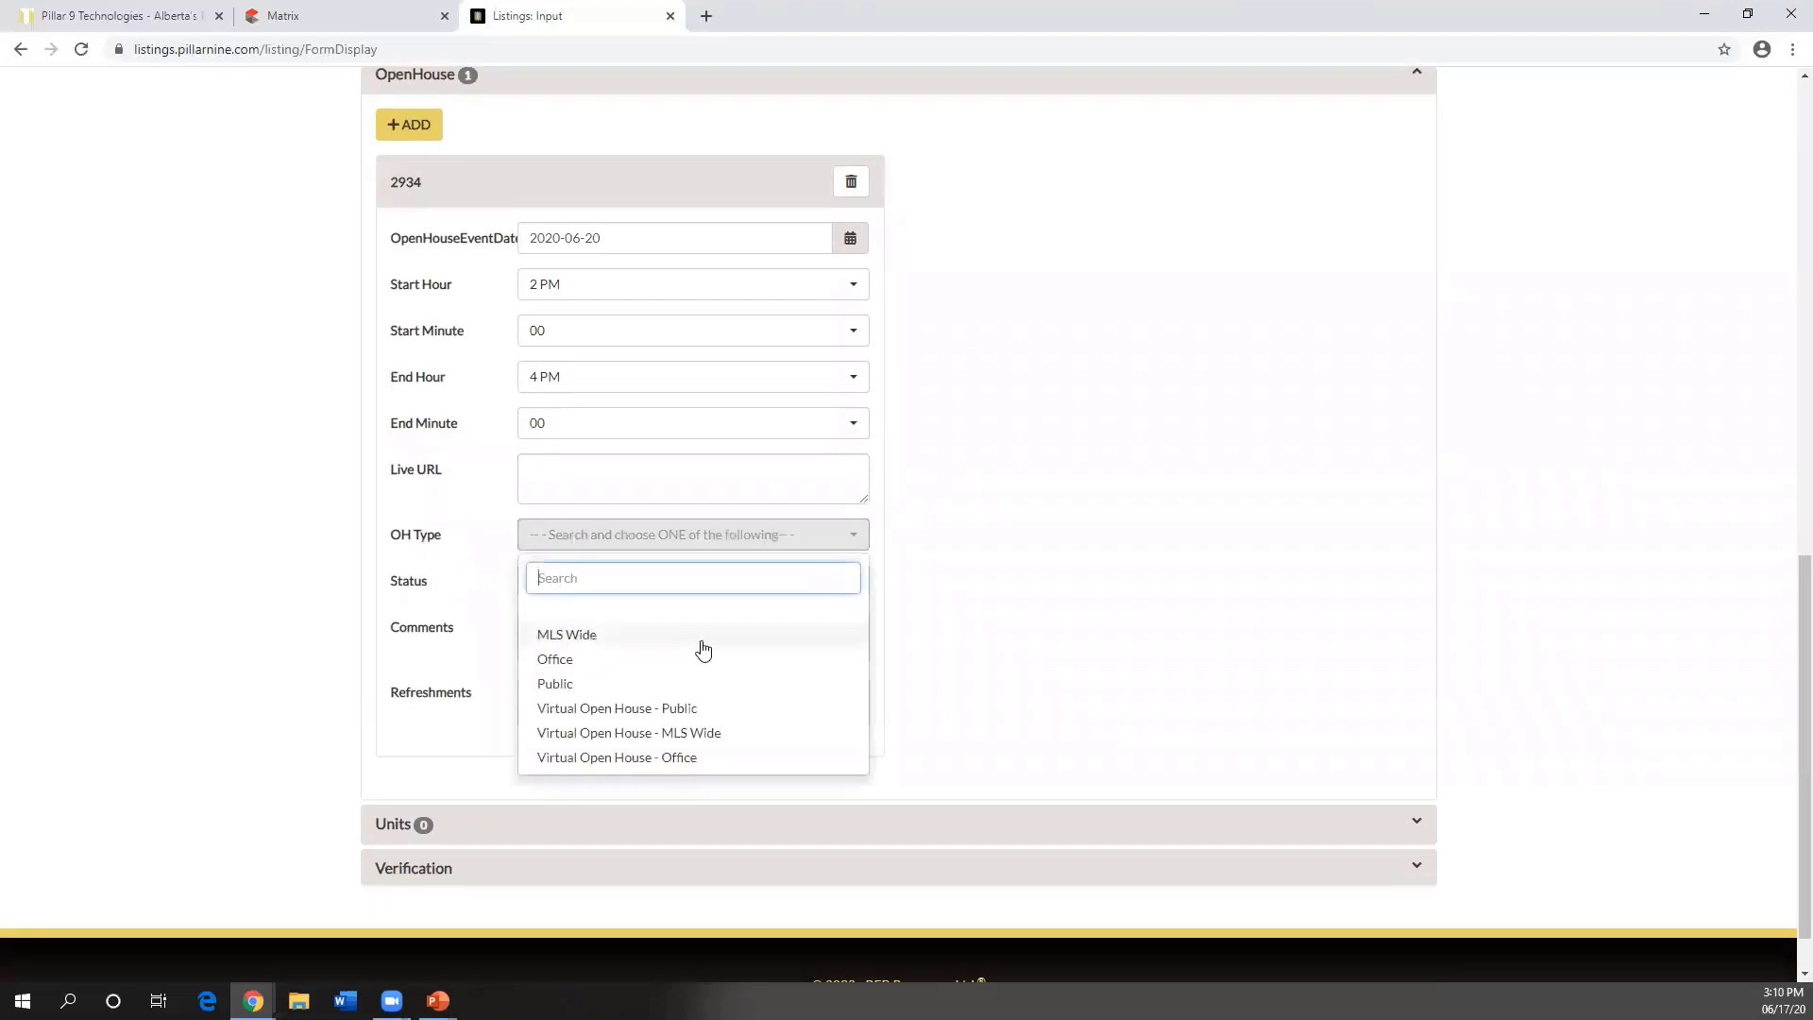
{"action": "scroll", "coordinate": [584, 655], "scroll_direction": "down", "scroll_amount": 1}
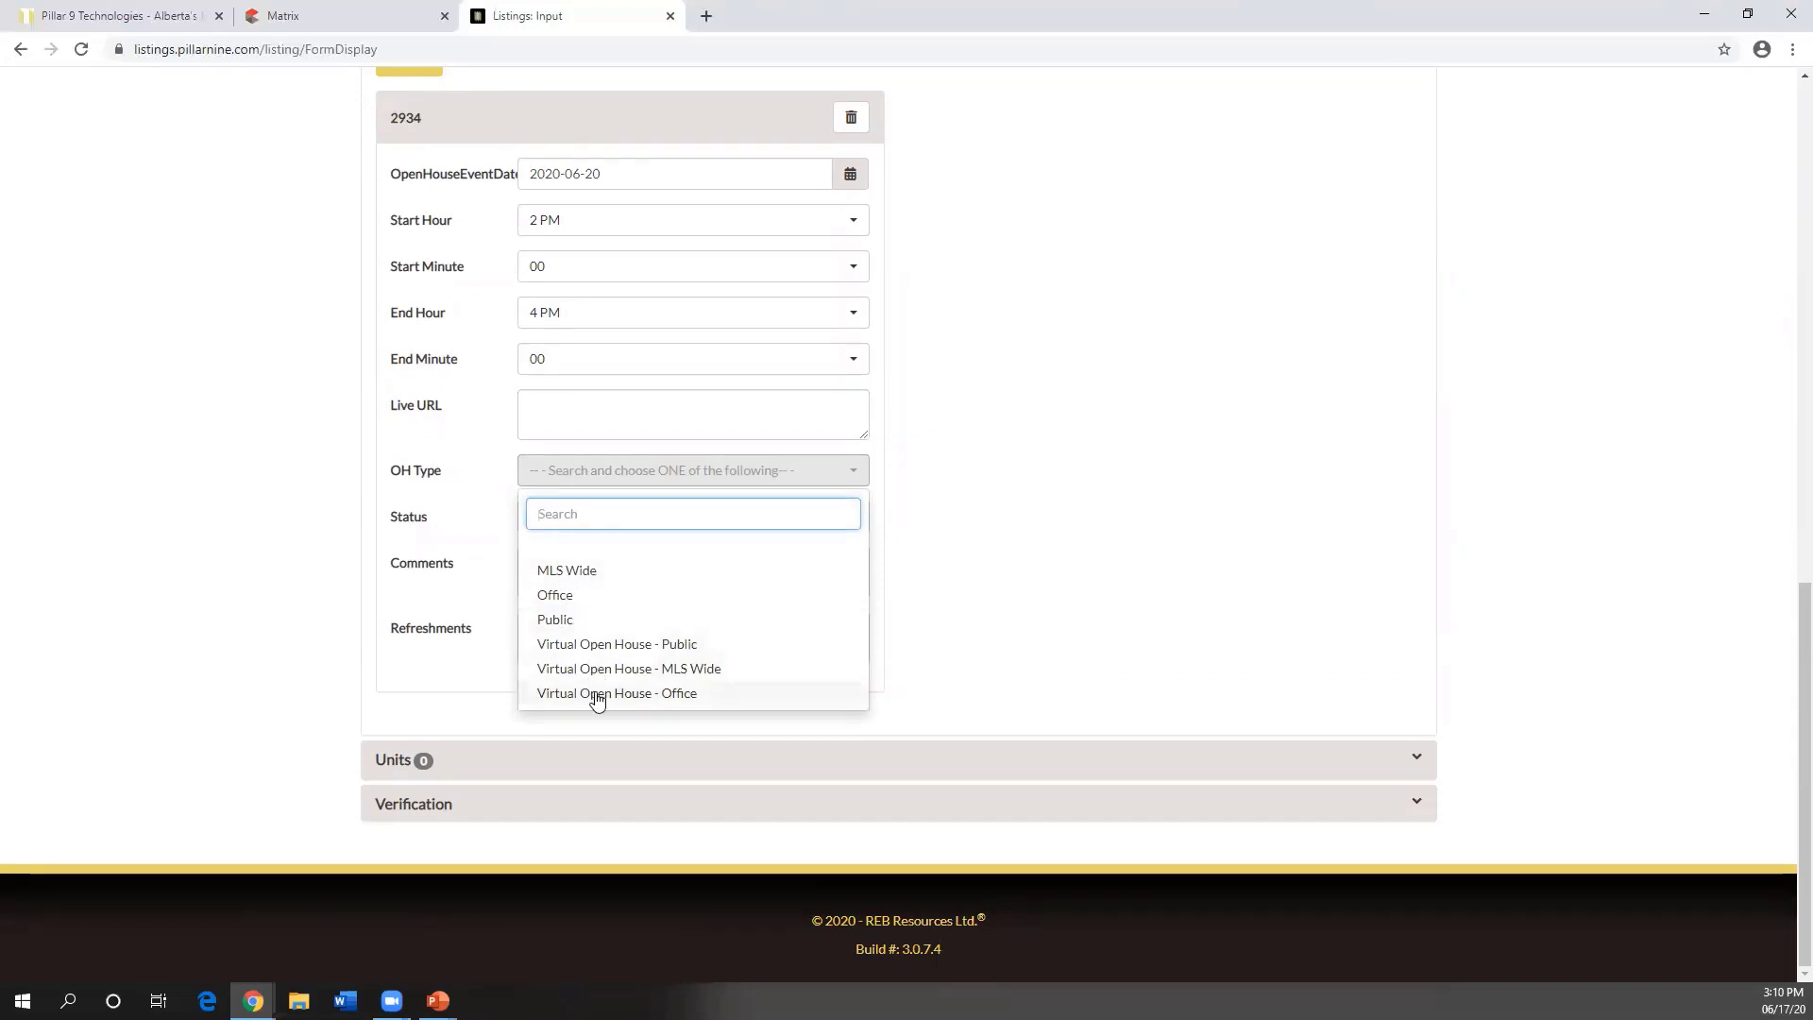
{"action": "left_click", "coordinate": [627, 646]}
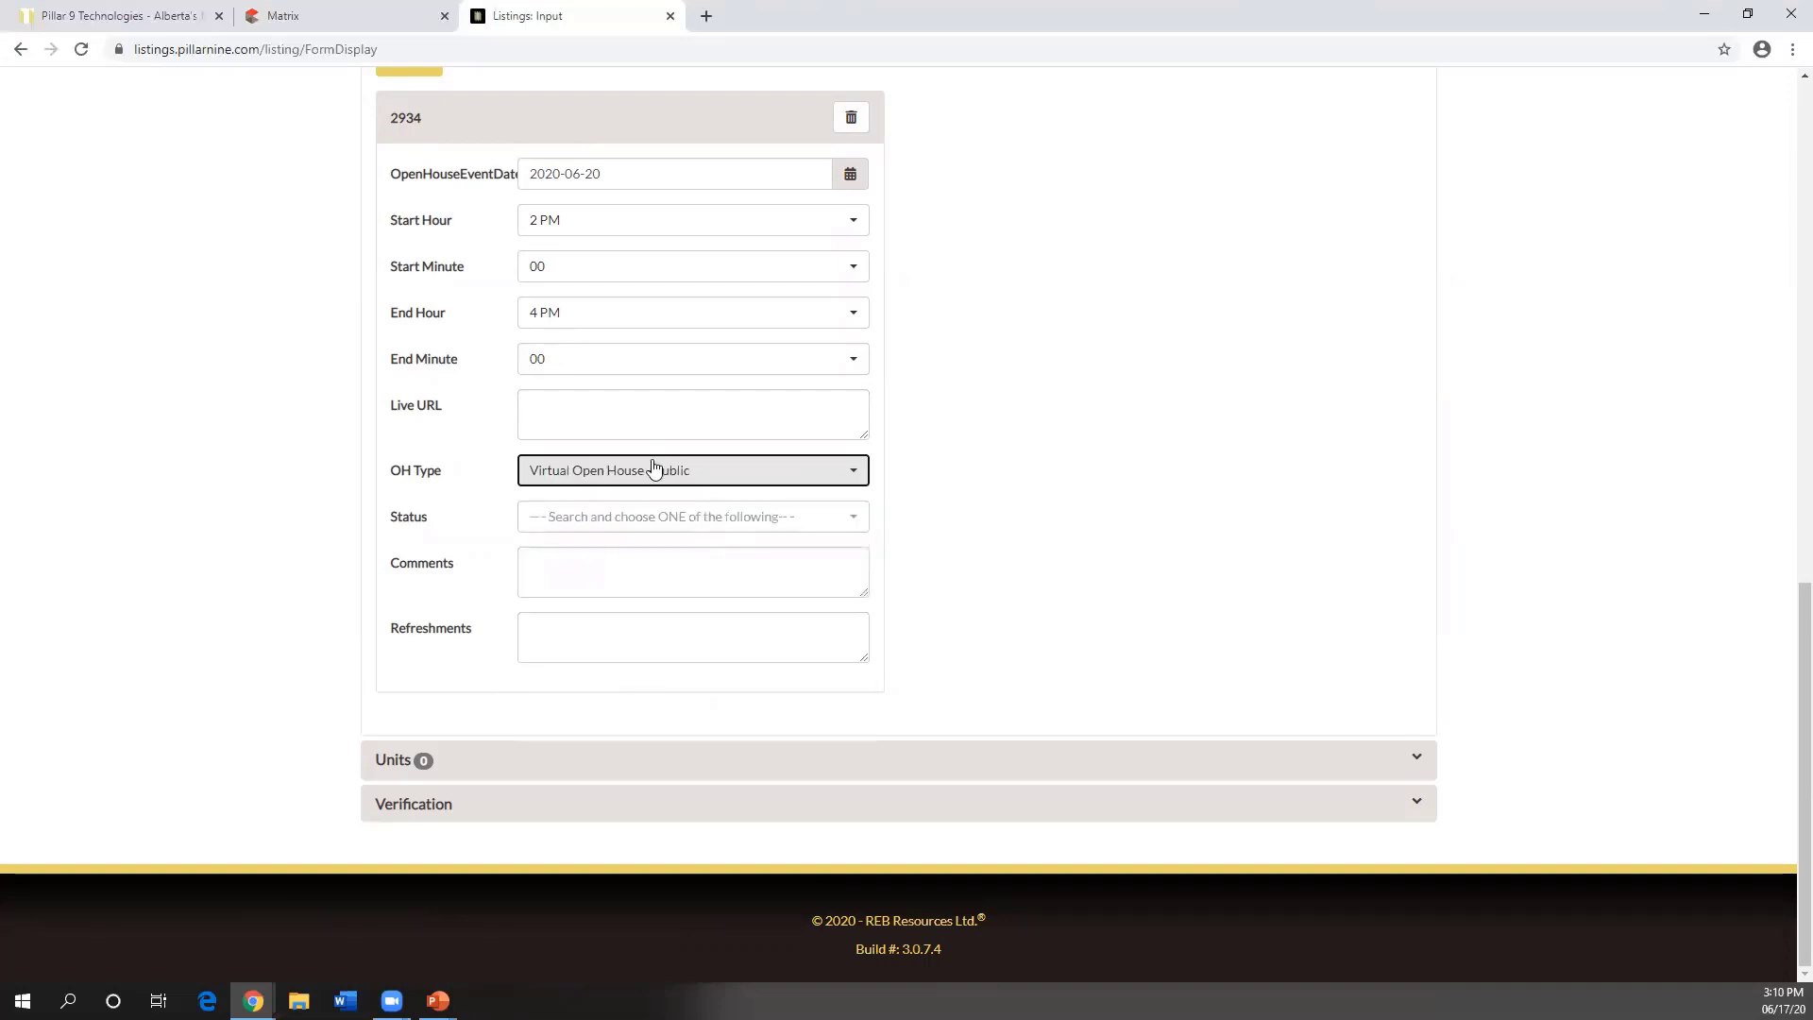
{"action": "left_click", "coordinate": [559, 406]}
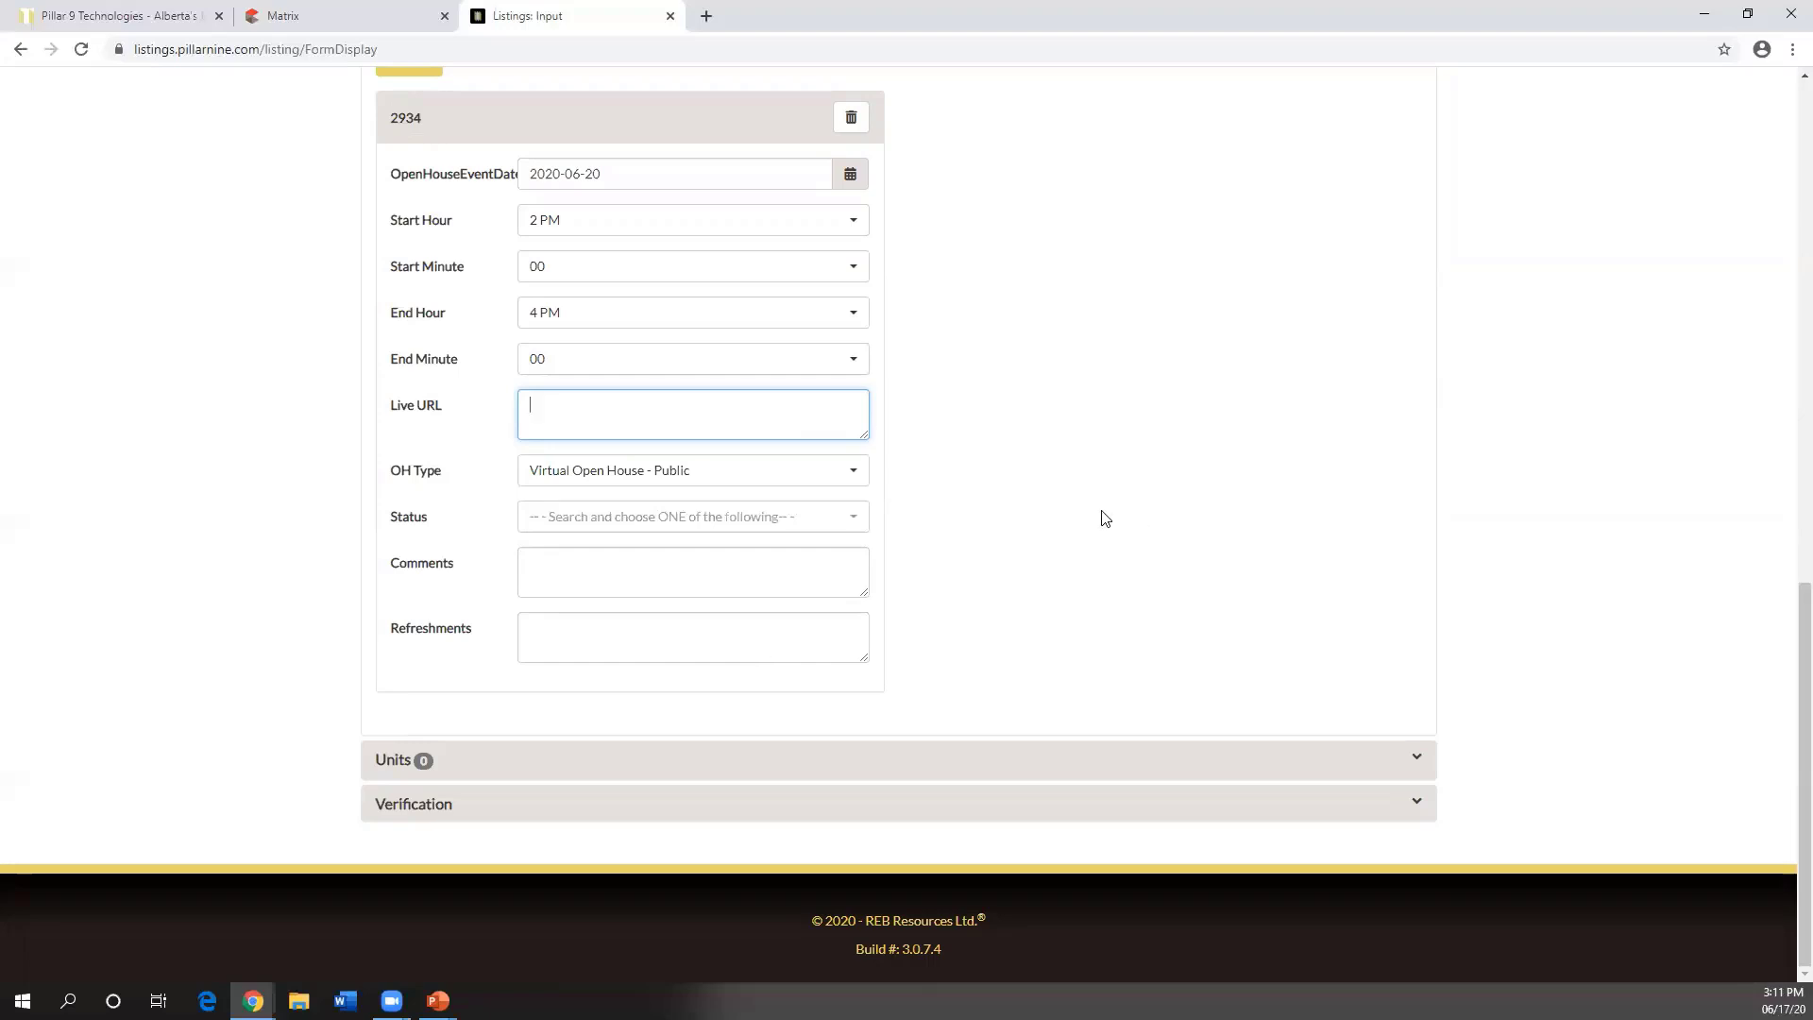
{"action": "left_click", "coordinate": [860, 475]}
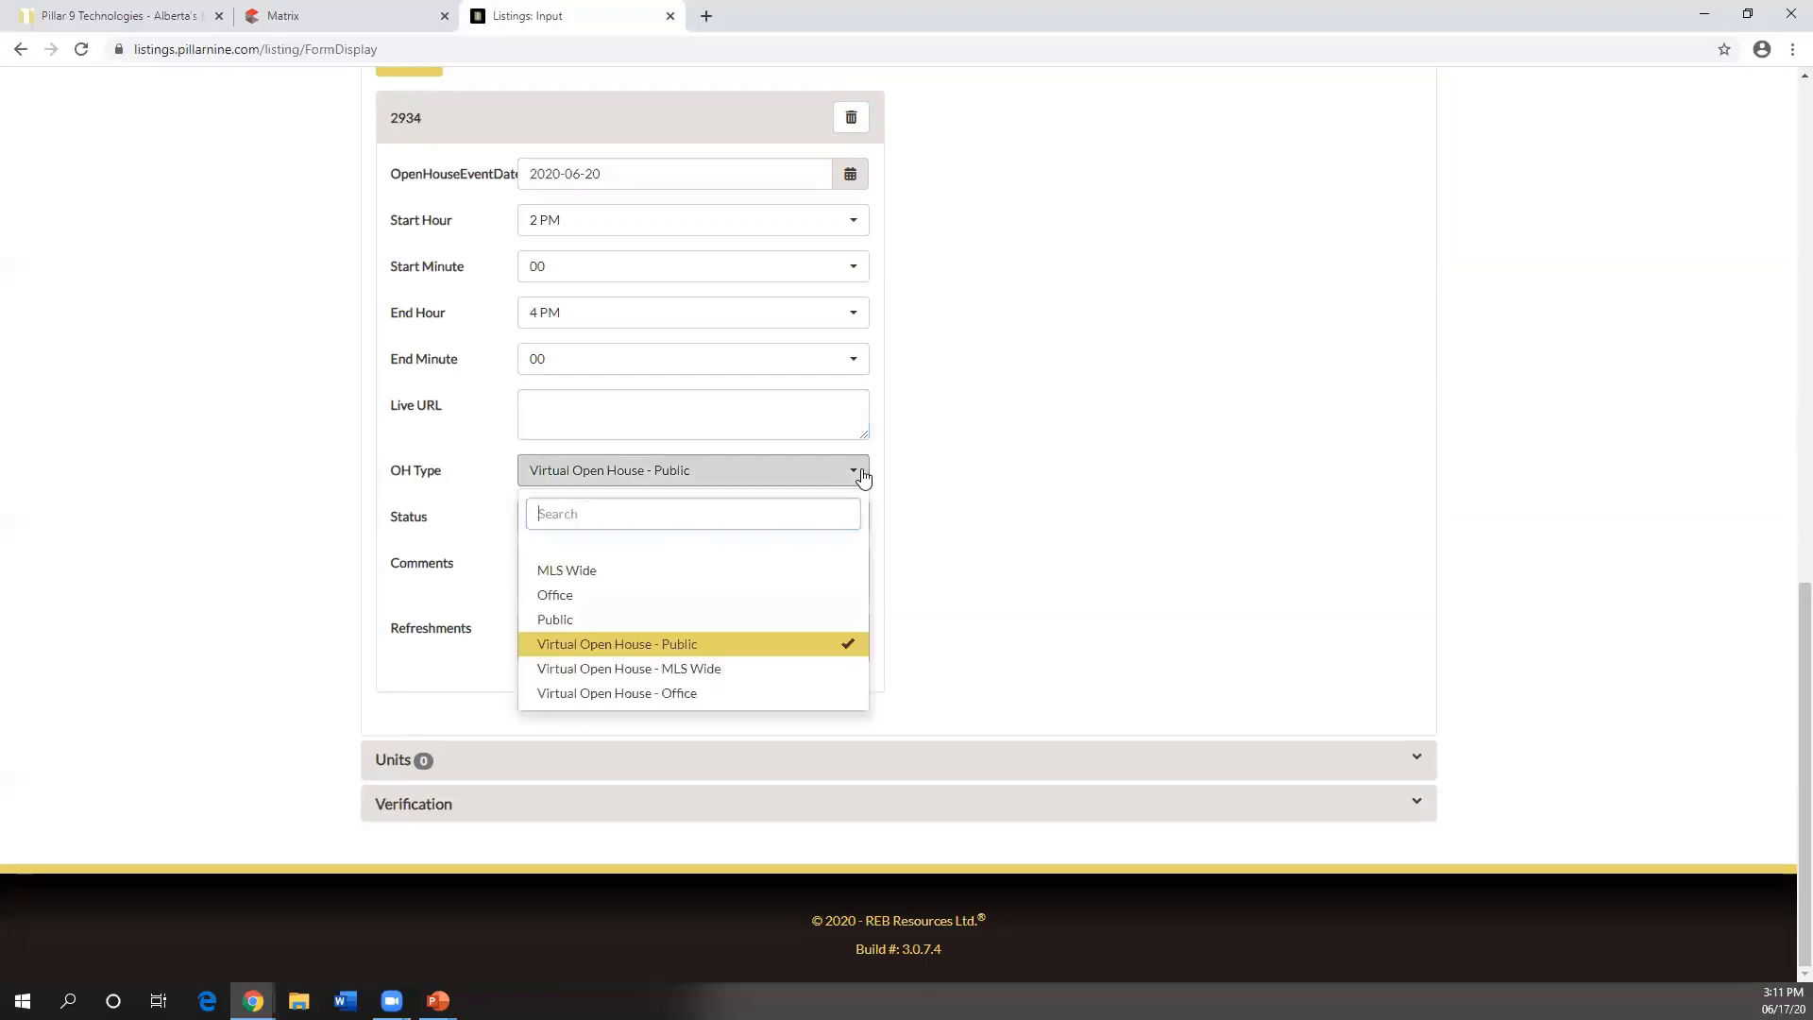
{"action": "left_click", "coordinate": [676, 621]}
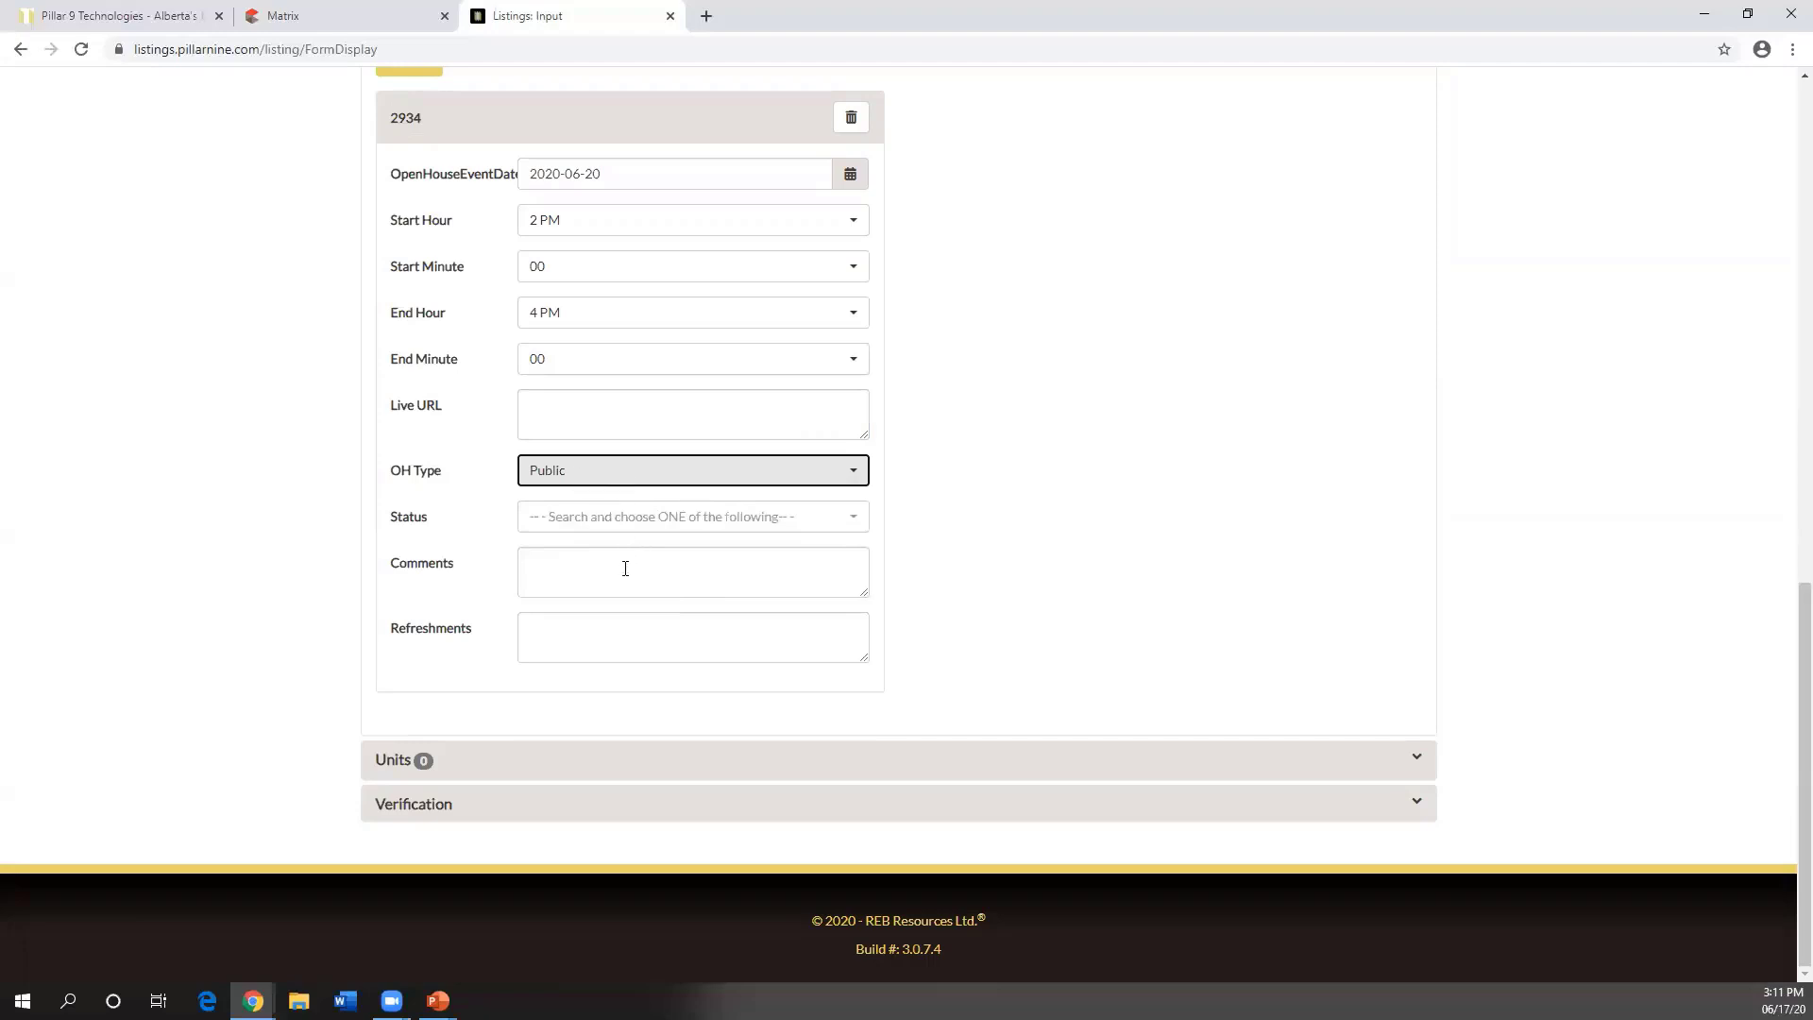
{"action": "left_click", "coordinate": [621, 569]}
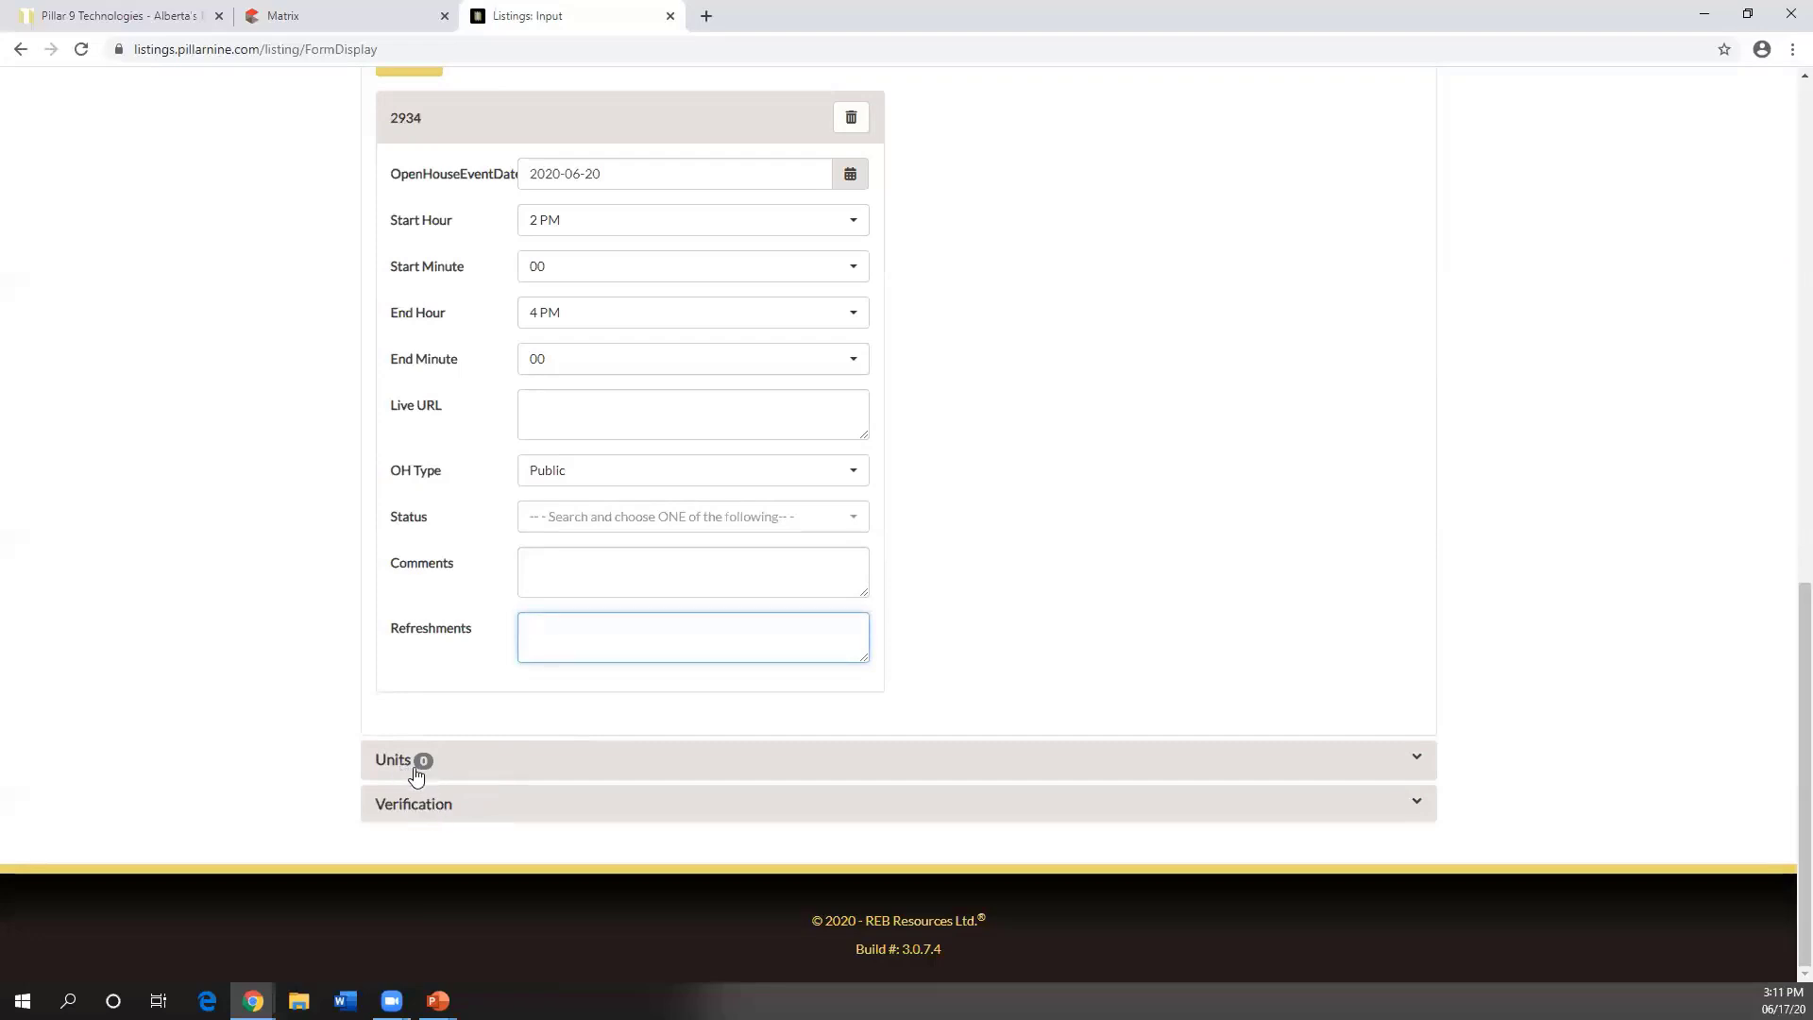
- In the General section, set Suite to Yes
{"action": "scroll", "coordinate": [514, 579], "scroll_direction": "up", "scroll_amount": 5}
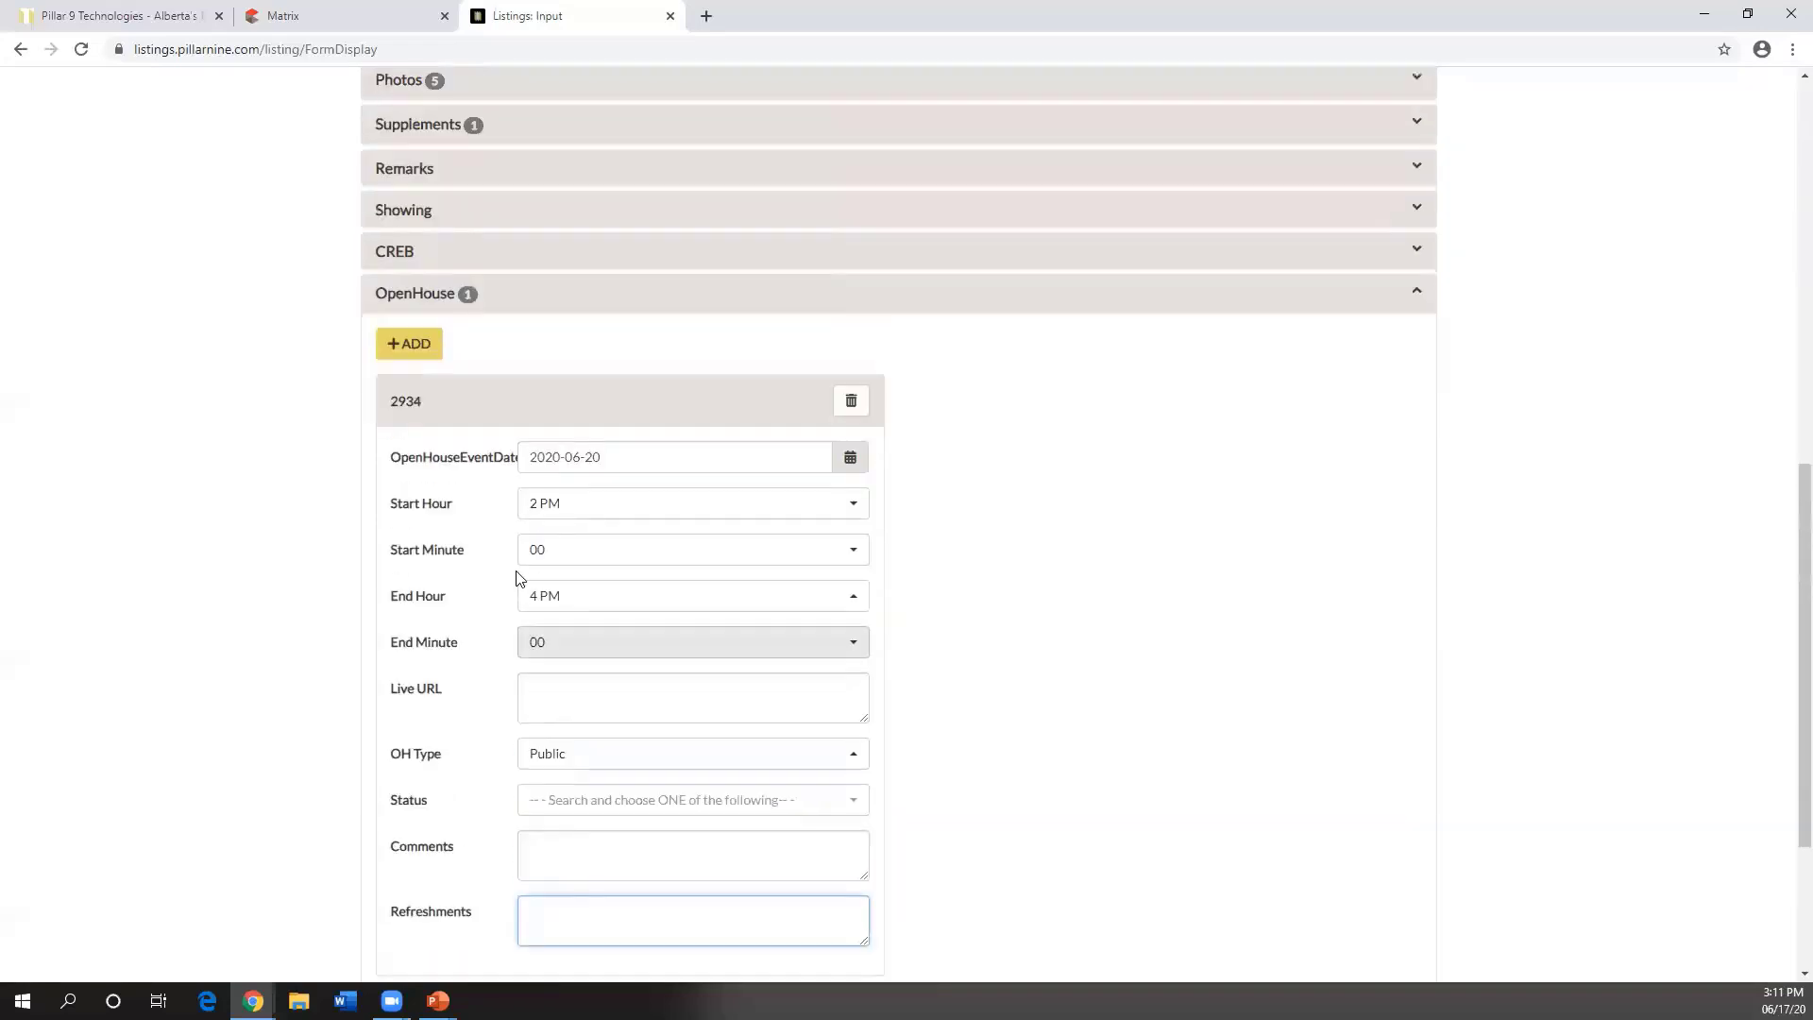
{"action": "scroll", "coordinate": [436, 485], "scroll_direction": "up", "scroll_amount": 6}
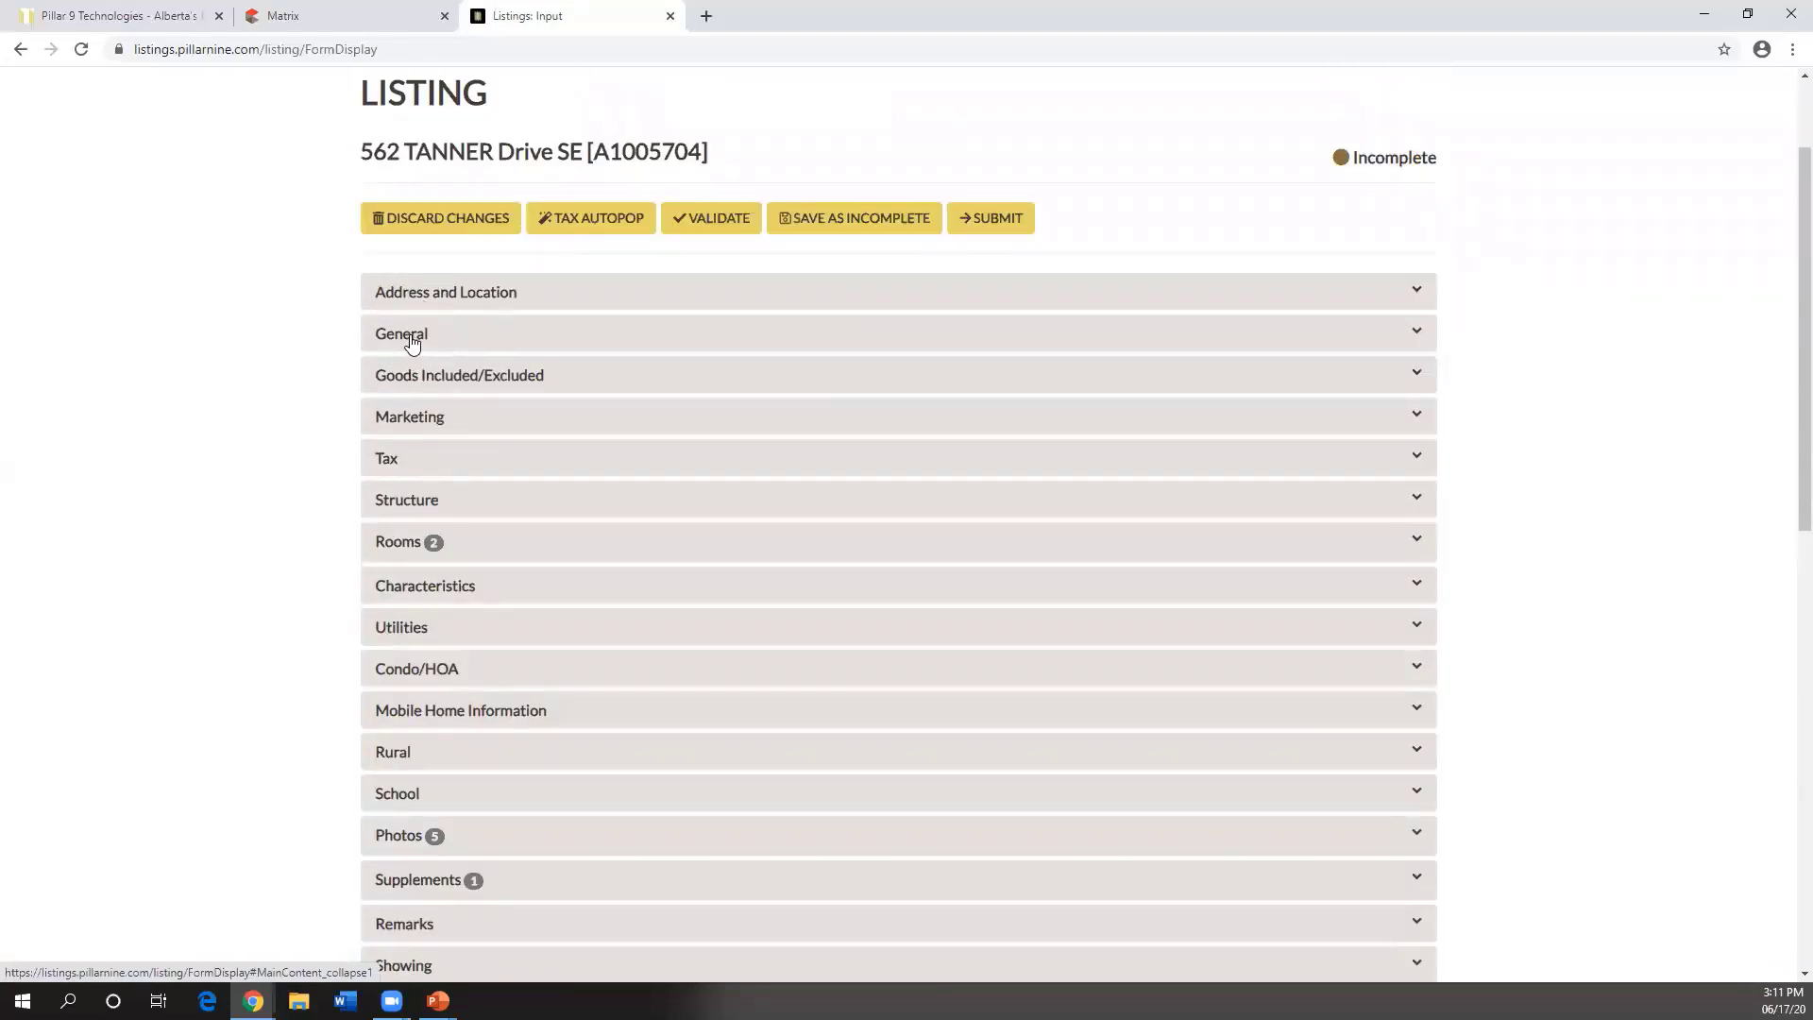
{"action": "left_click", "coordinate": [413, 338]}
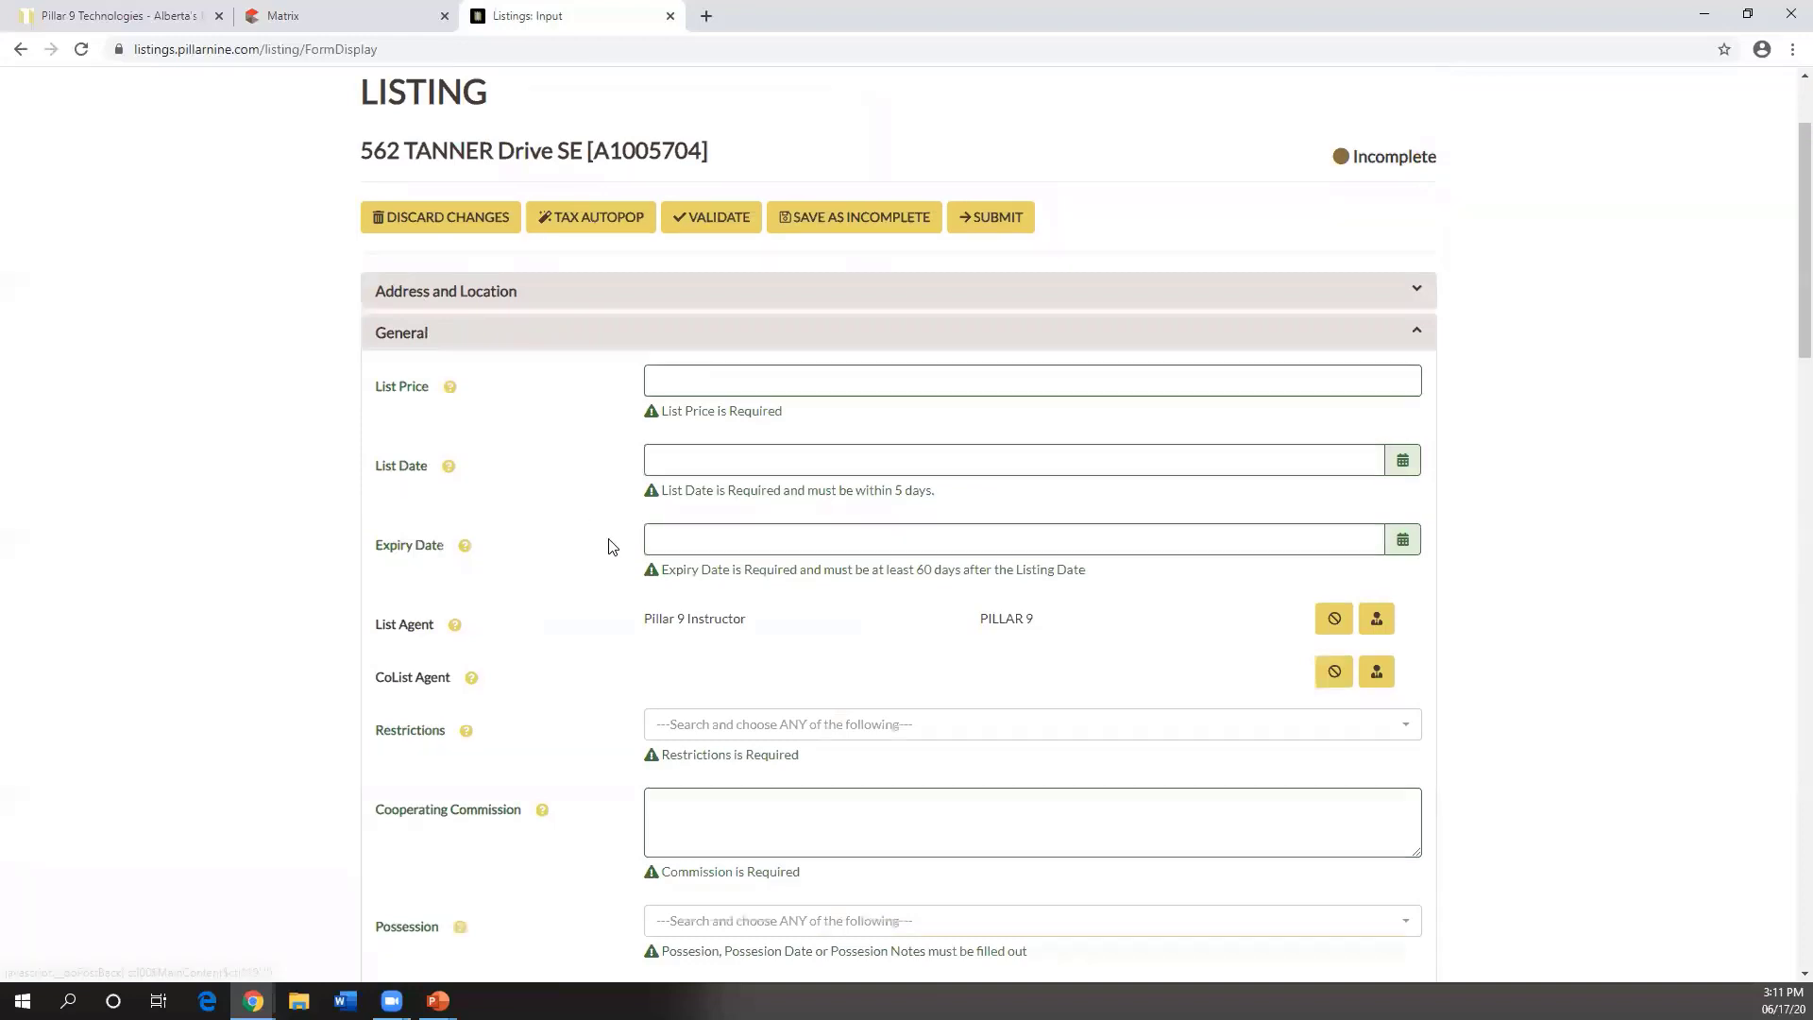
{"action": "scroll", "coordinate": [607, 538], "scroll_direction": "down", "scroll_amount": 12}
{"action": "scroll", "coordinate": [614, 547], "scroll_direction": "down", "scroll_amount": 2}
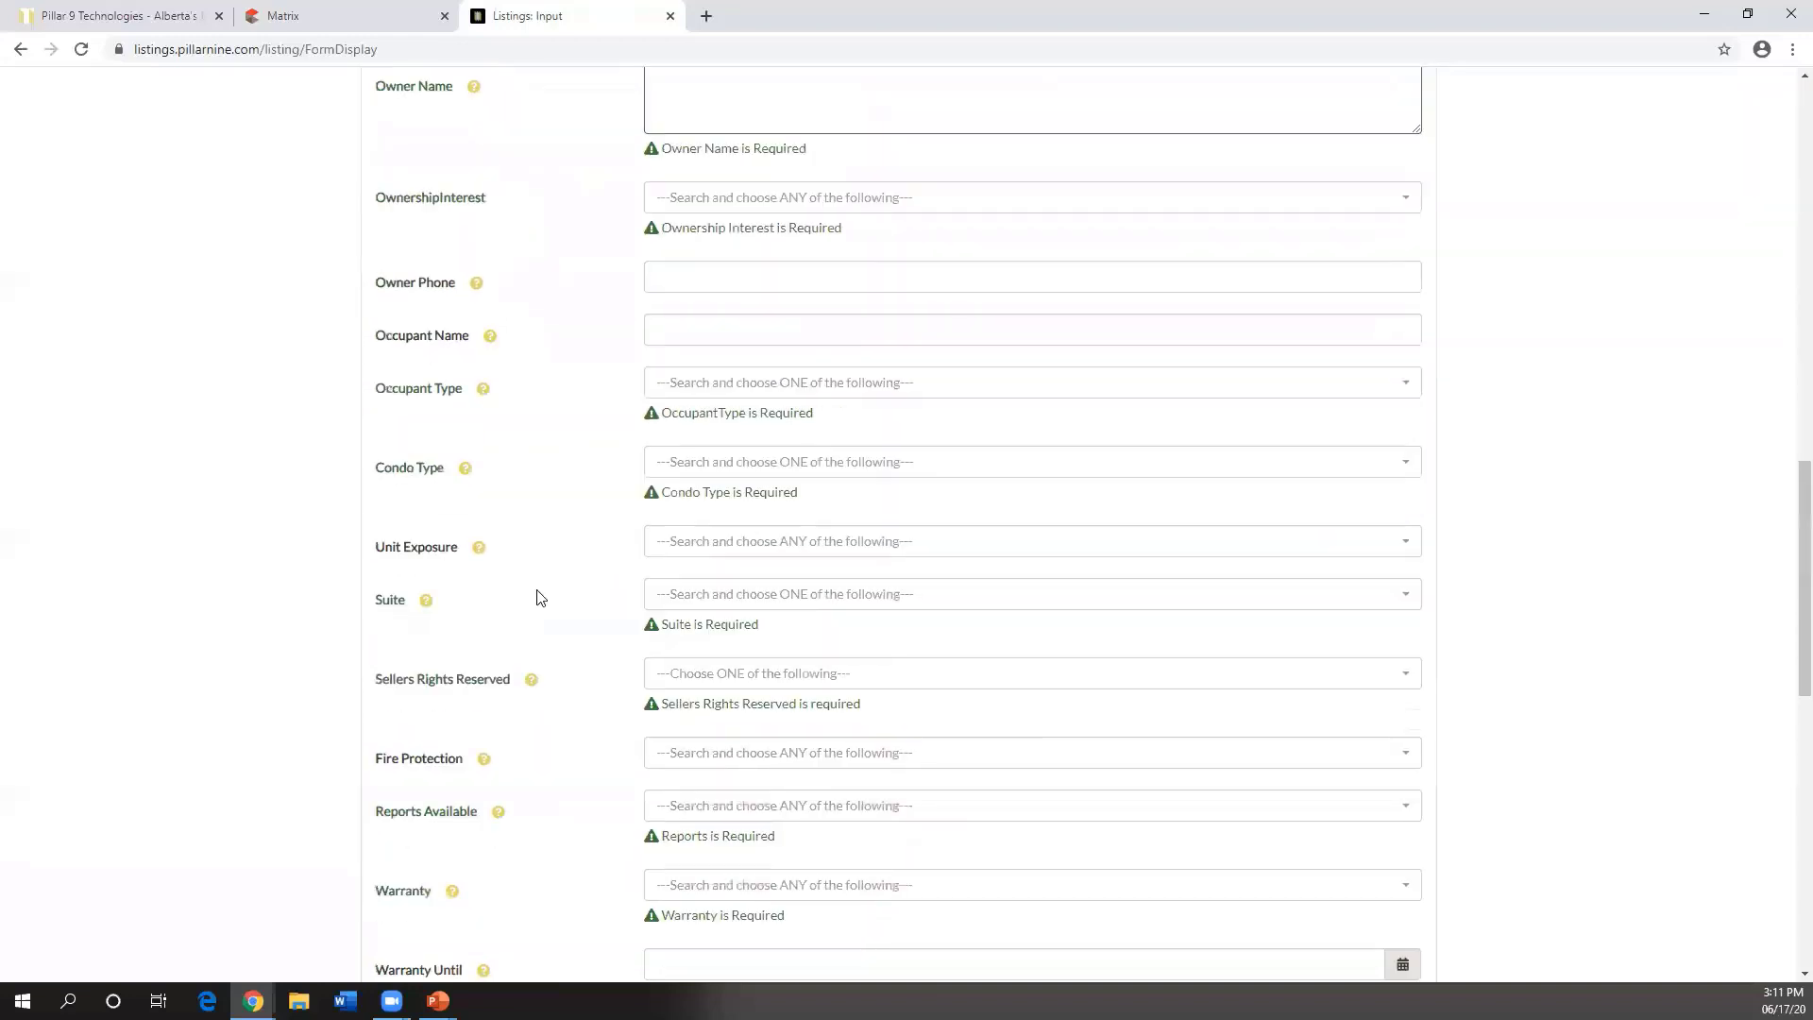
{"action": "double_click", "coordinate": [387, 601]}
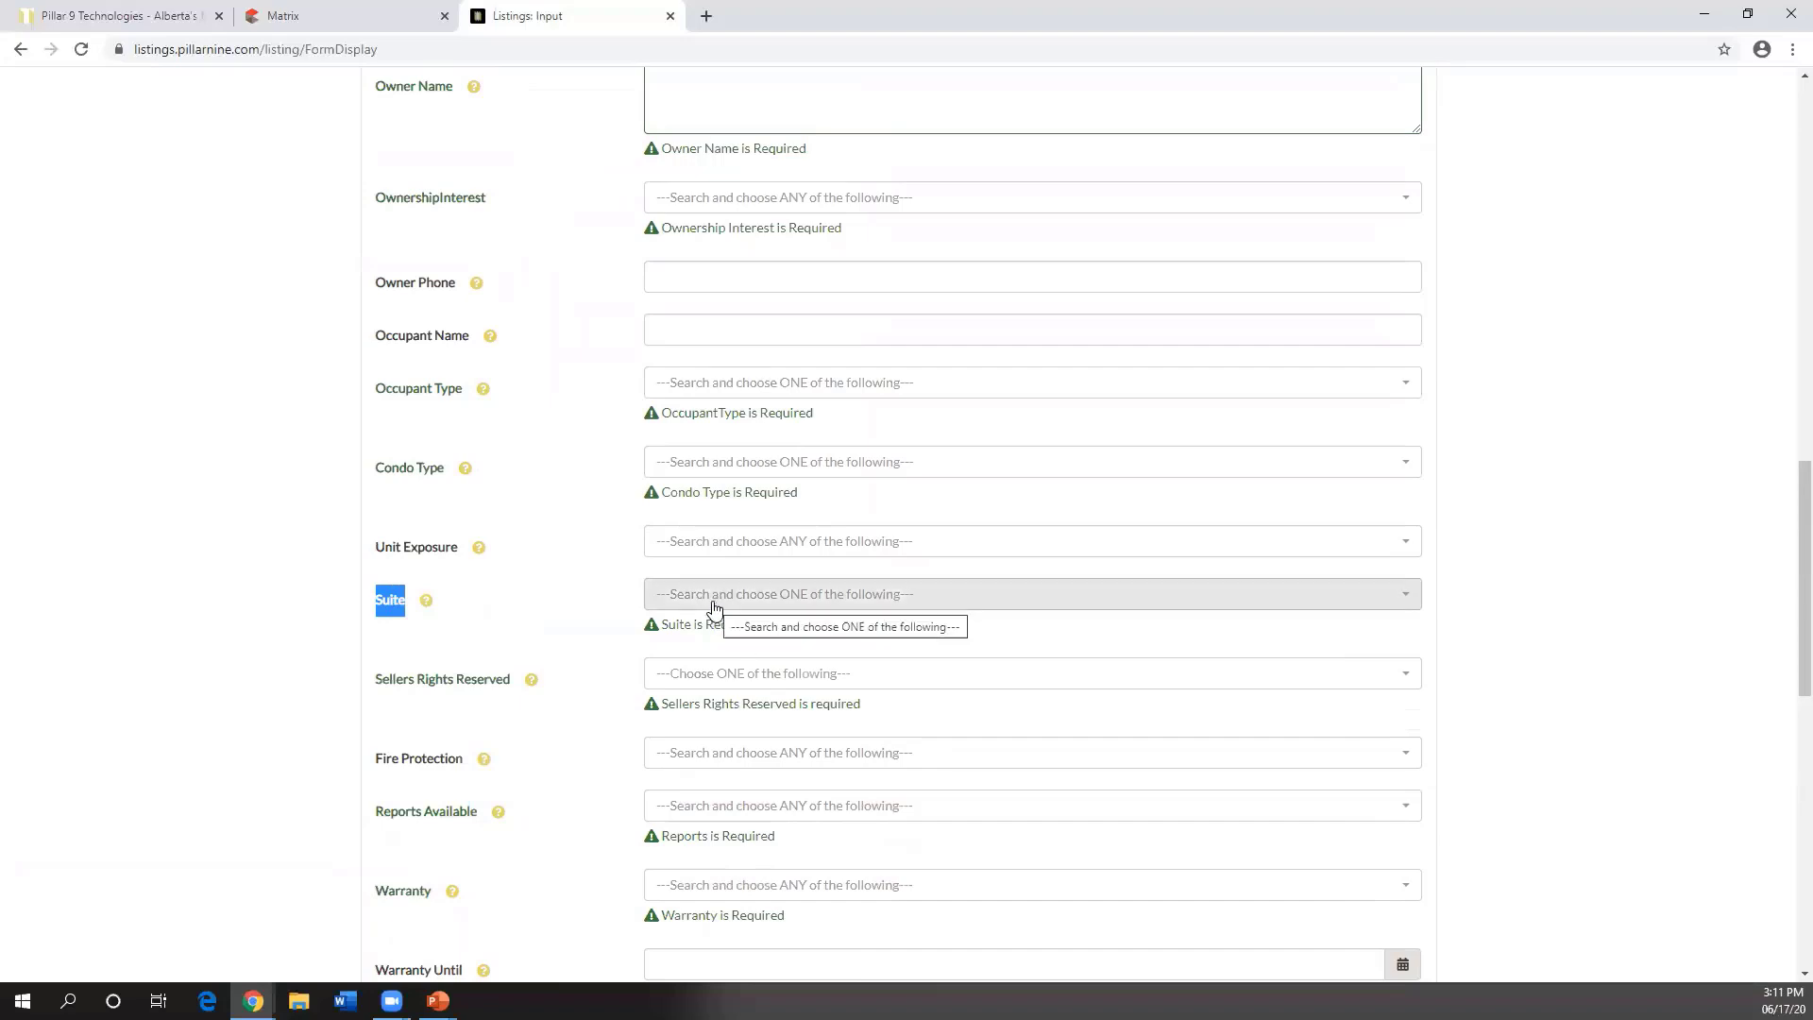
{"action": "left_click", "coordinate": [713, 612]}
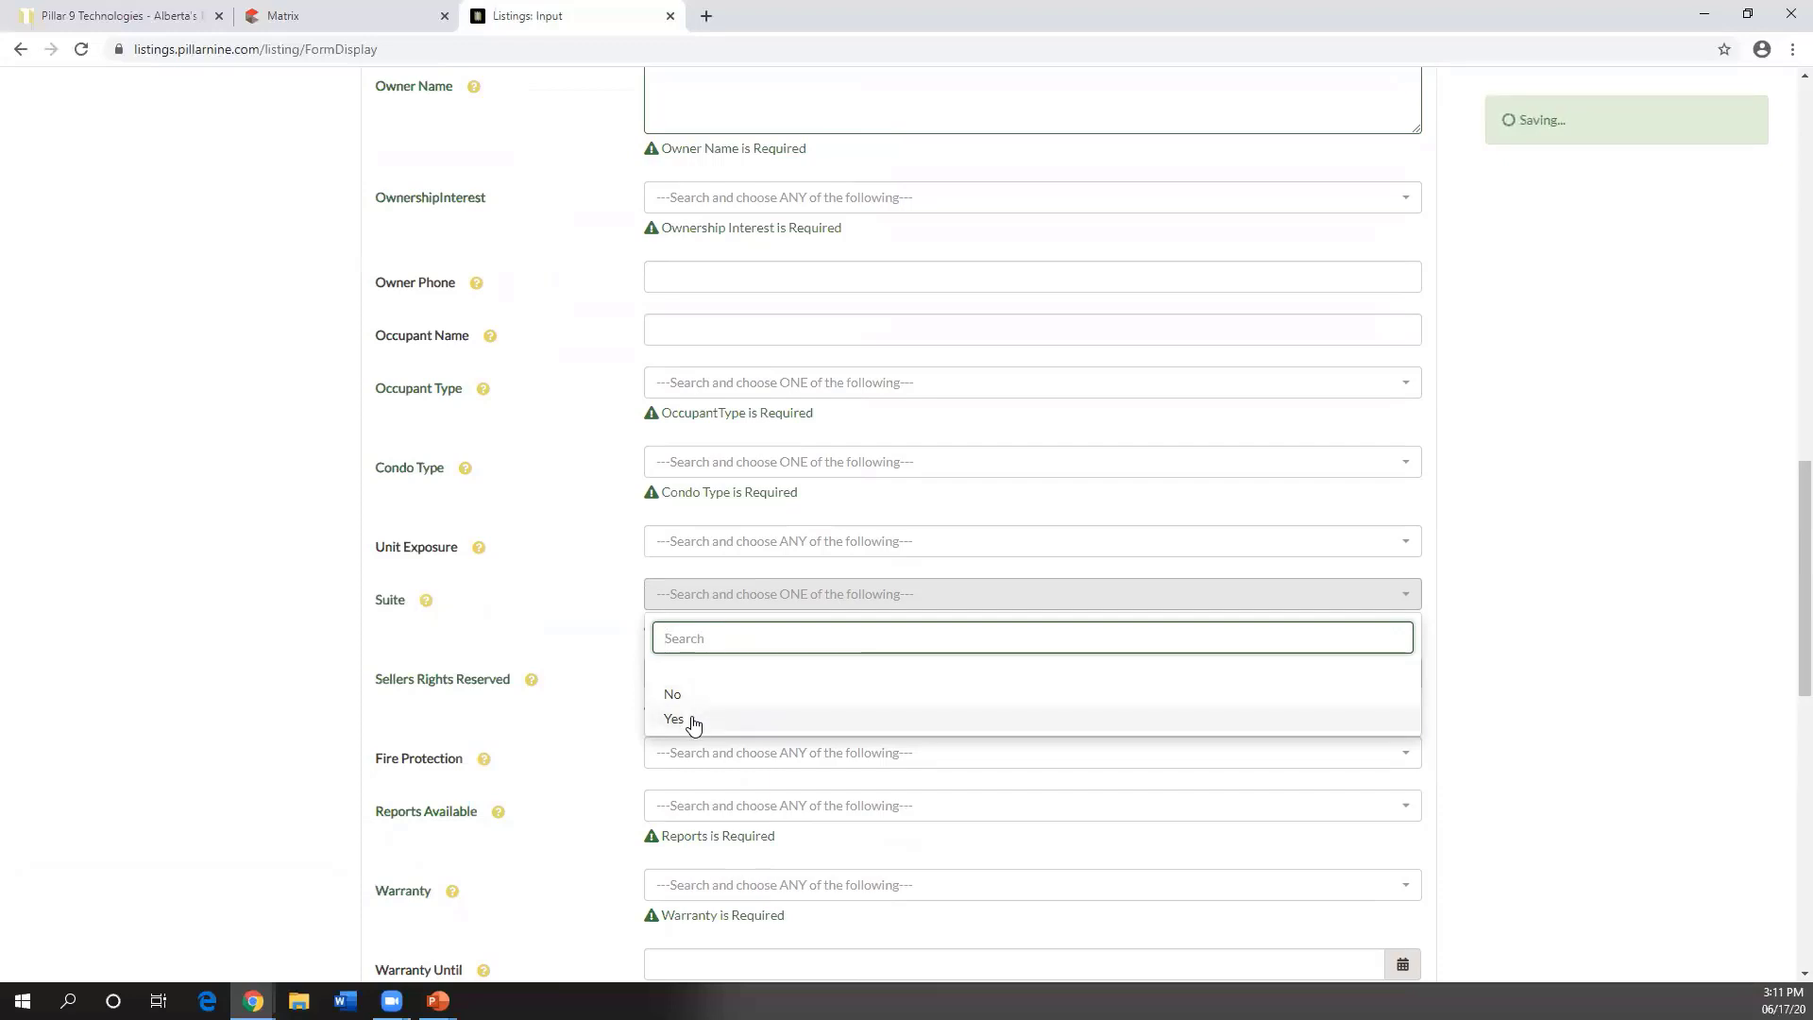
{"action": "left_click", "coordinate": [674, 719]}
{"action": "scroll", "coordinate": [704, 619], "scroll_direction": "up", "scroll_amount": 2}
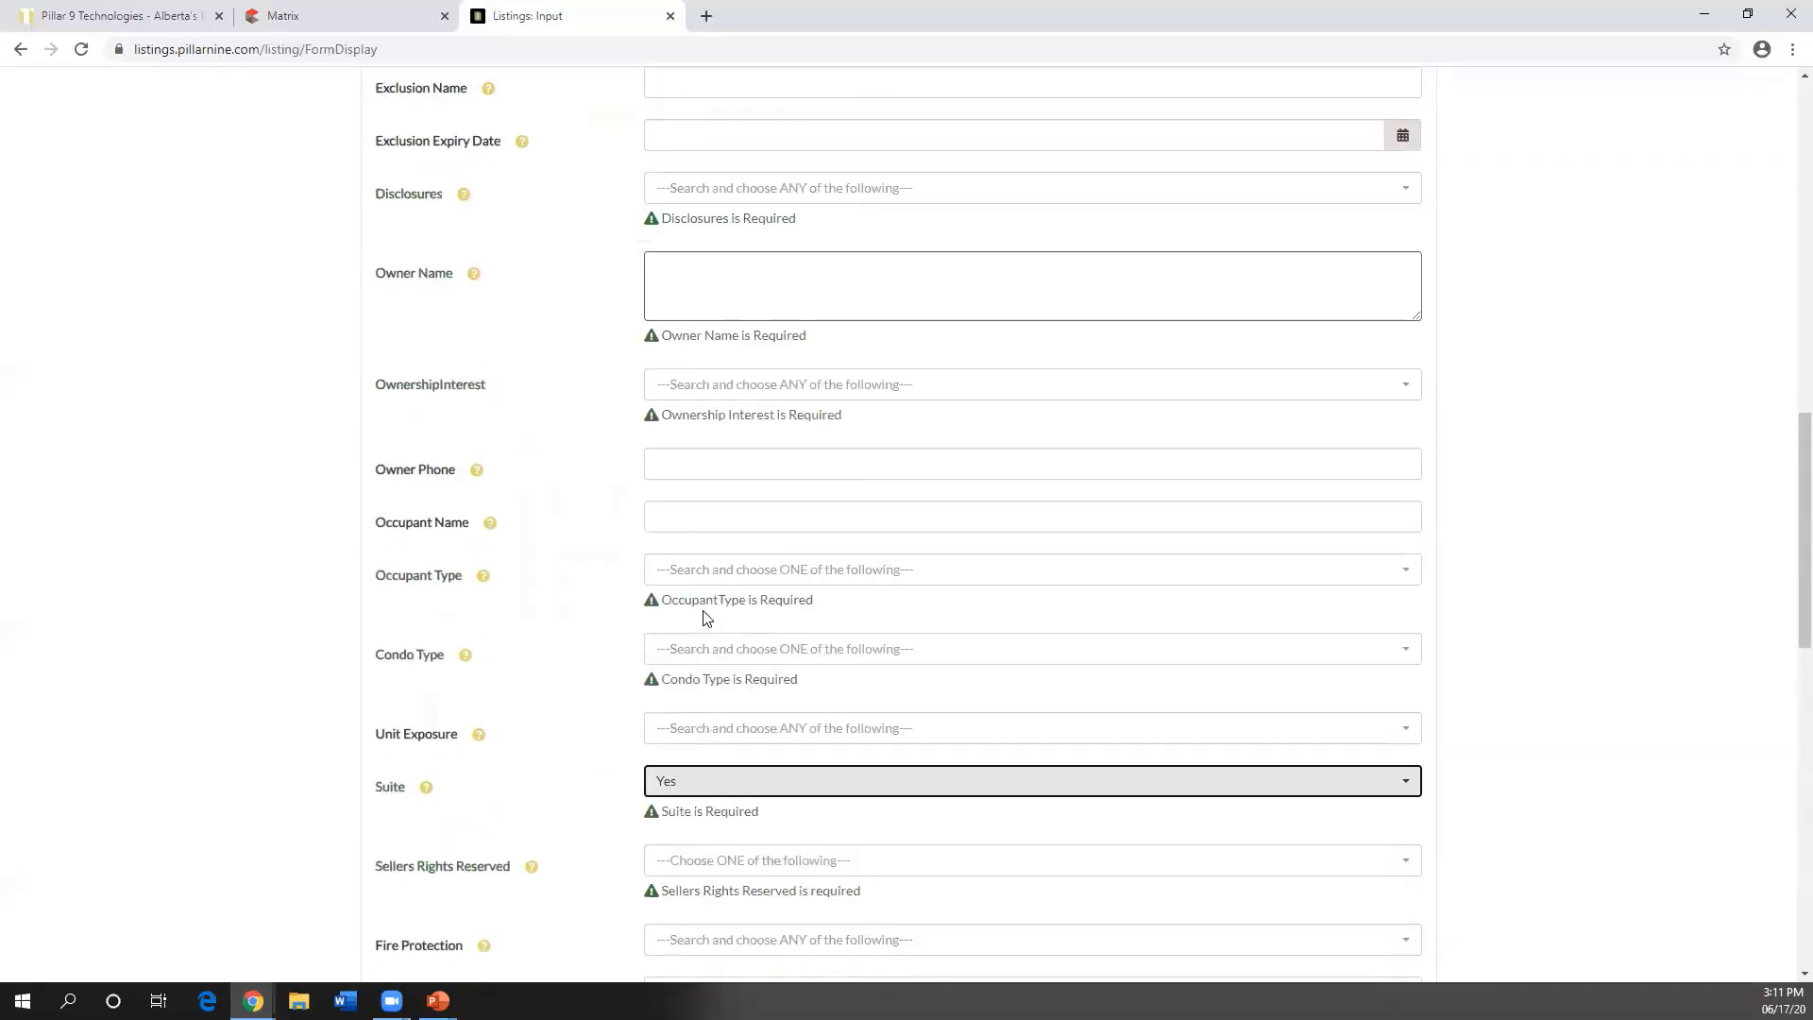
{"action": "scroll", "coordinate": [705, 617], "scroll_direction": "up", "scroll_amount": 10}
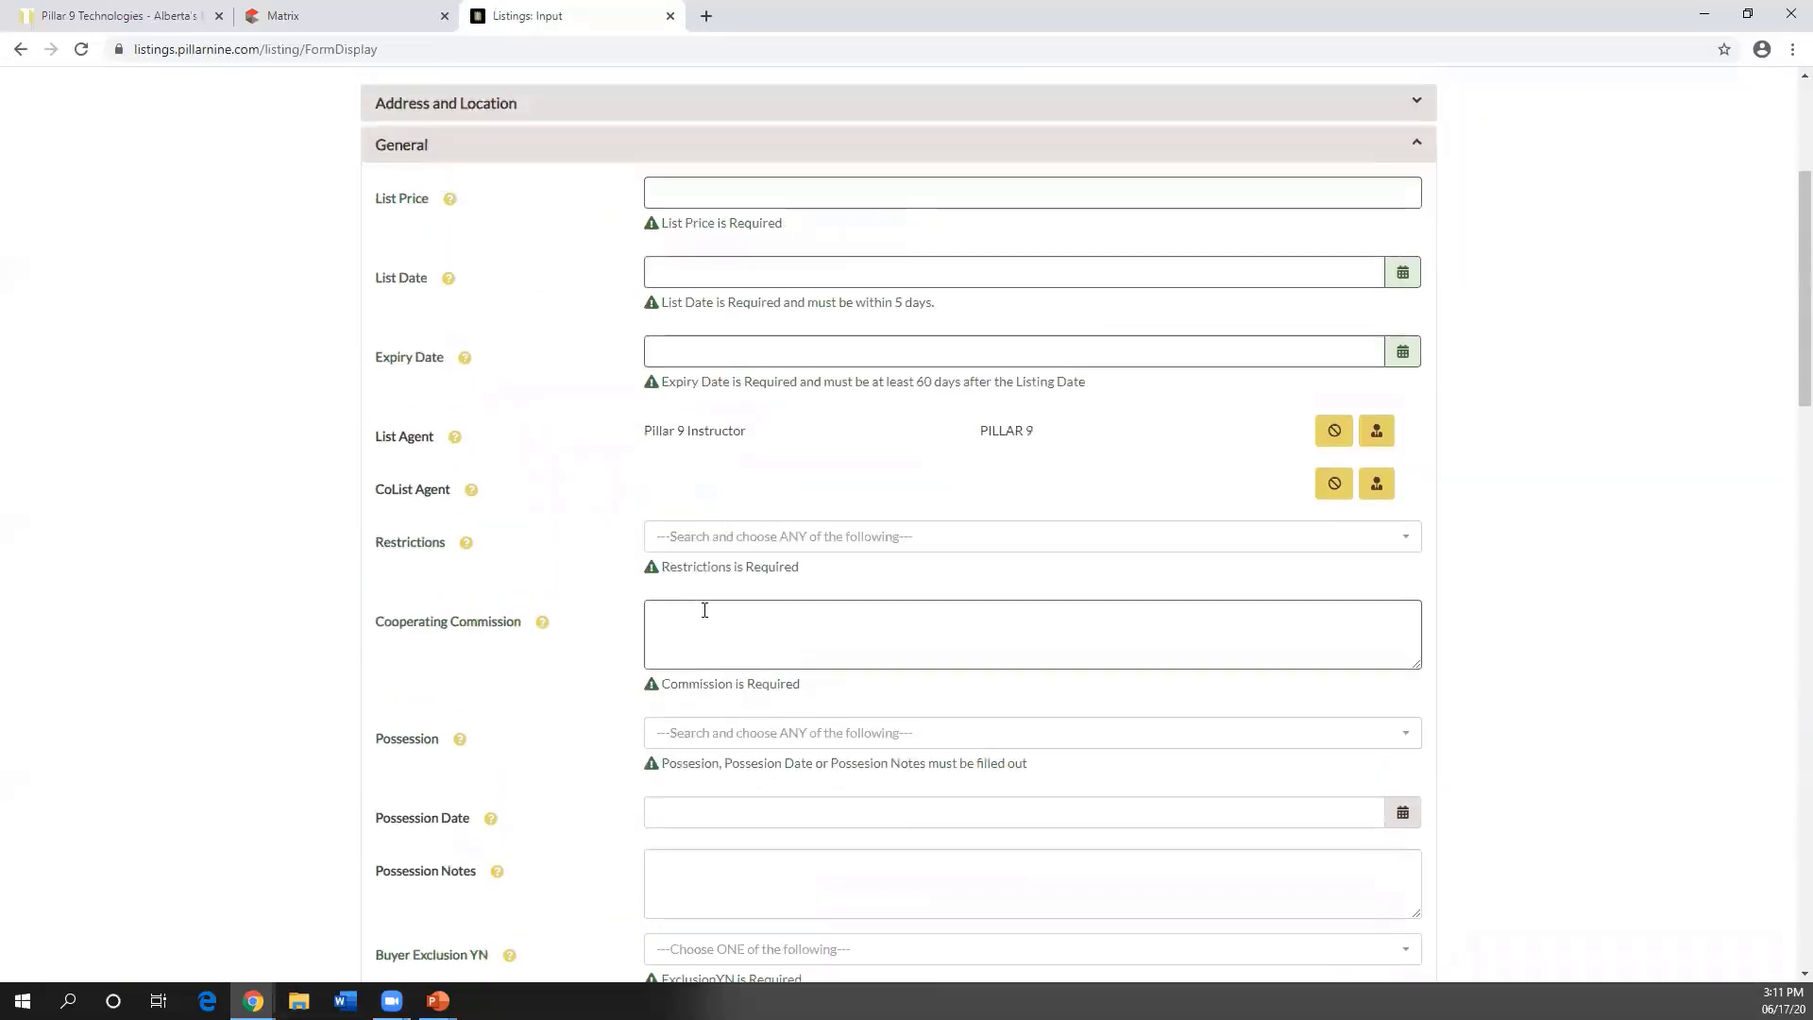
{"action": "scroll", "coordinate": [704, 610], "scroll_direction": "up", "scroll_amount": 3}
{"action": "scroll", "coordinate": [724, 422], "scroll_direction": "down", "scroll_amount": 5}
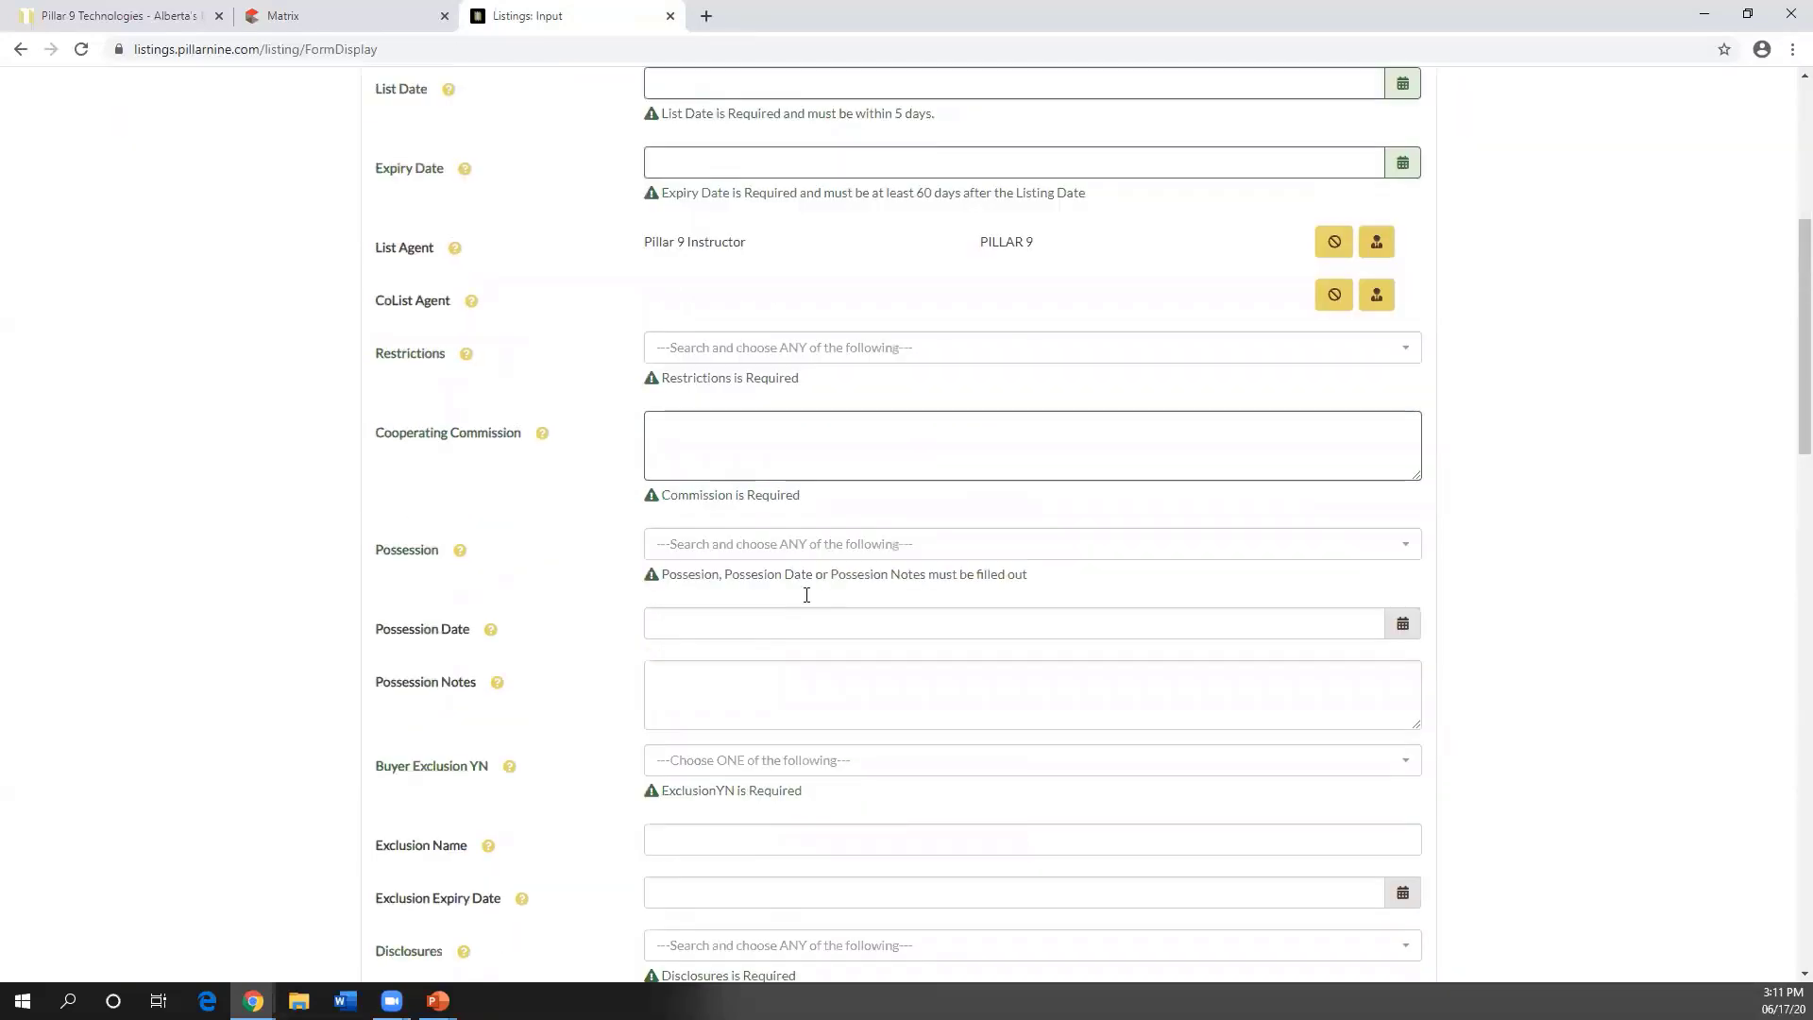
{"action": "scroll", "coordinate": [807, 595], "scroll_direction": "down", "scroll_amount": 20}
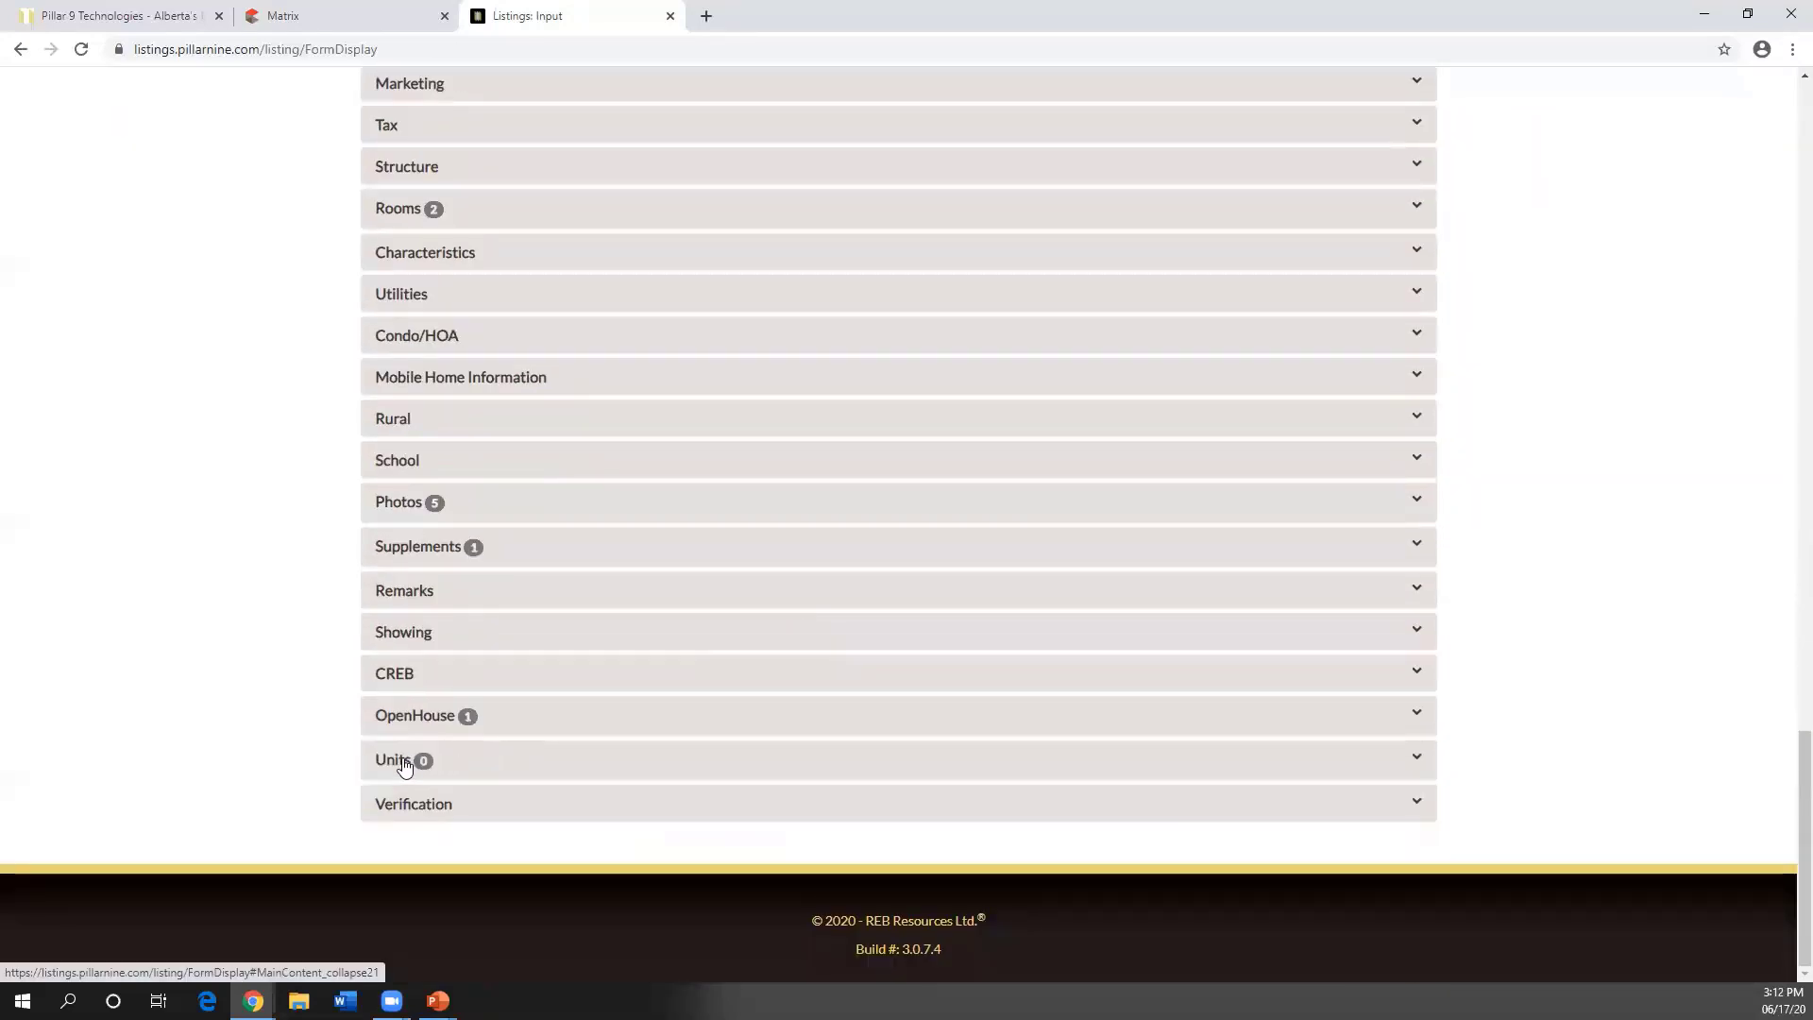
- Add a unit entry in the Units section with unit type Legal Suite
{"action": "left_click", "coordinate": [402, 767]}
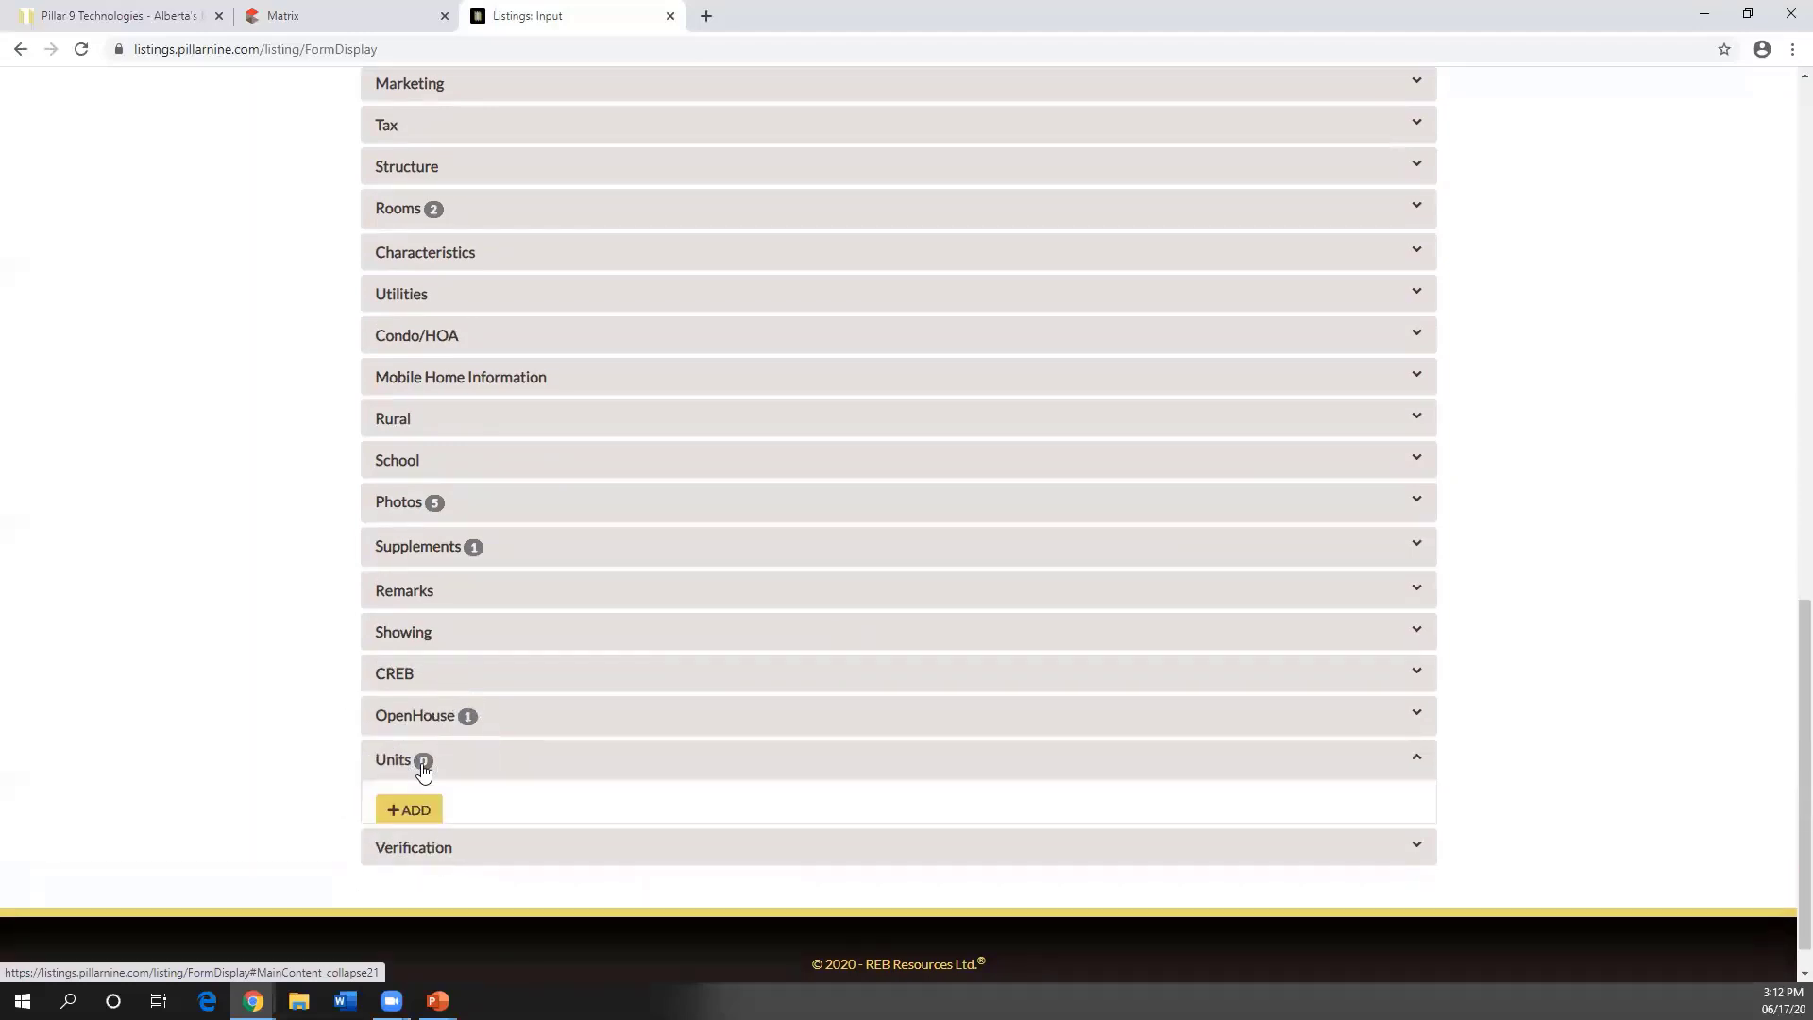
{"action": "scroll", "coordinate": [423, 770], "scroll_direction": "down", "scroll_amount": 1}
{"action": "left_click", "coordinate": [414, 736]}
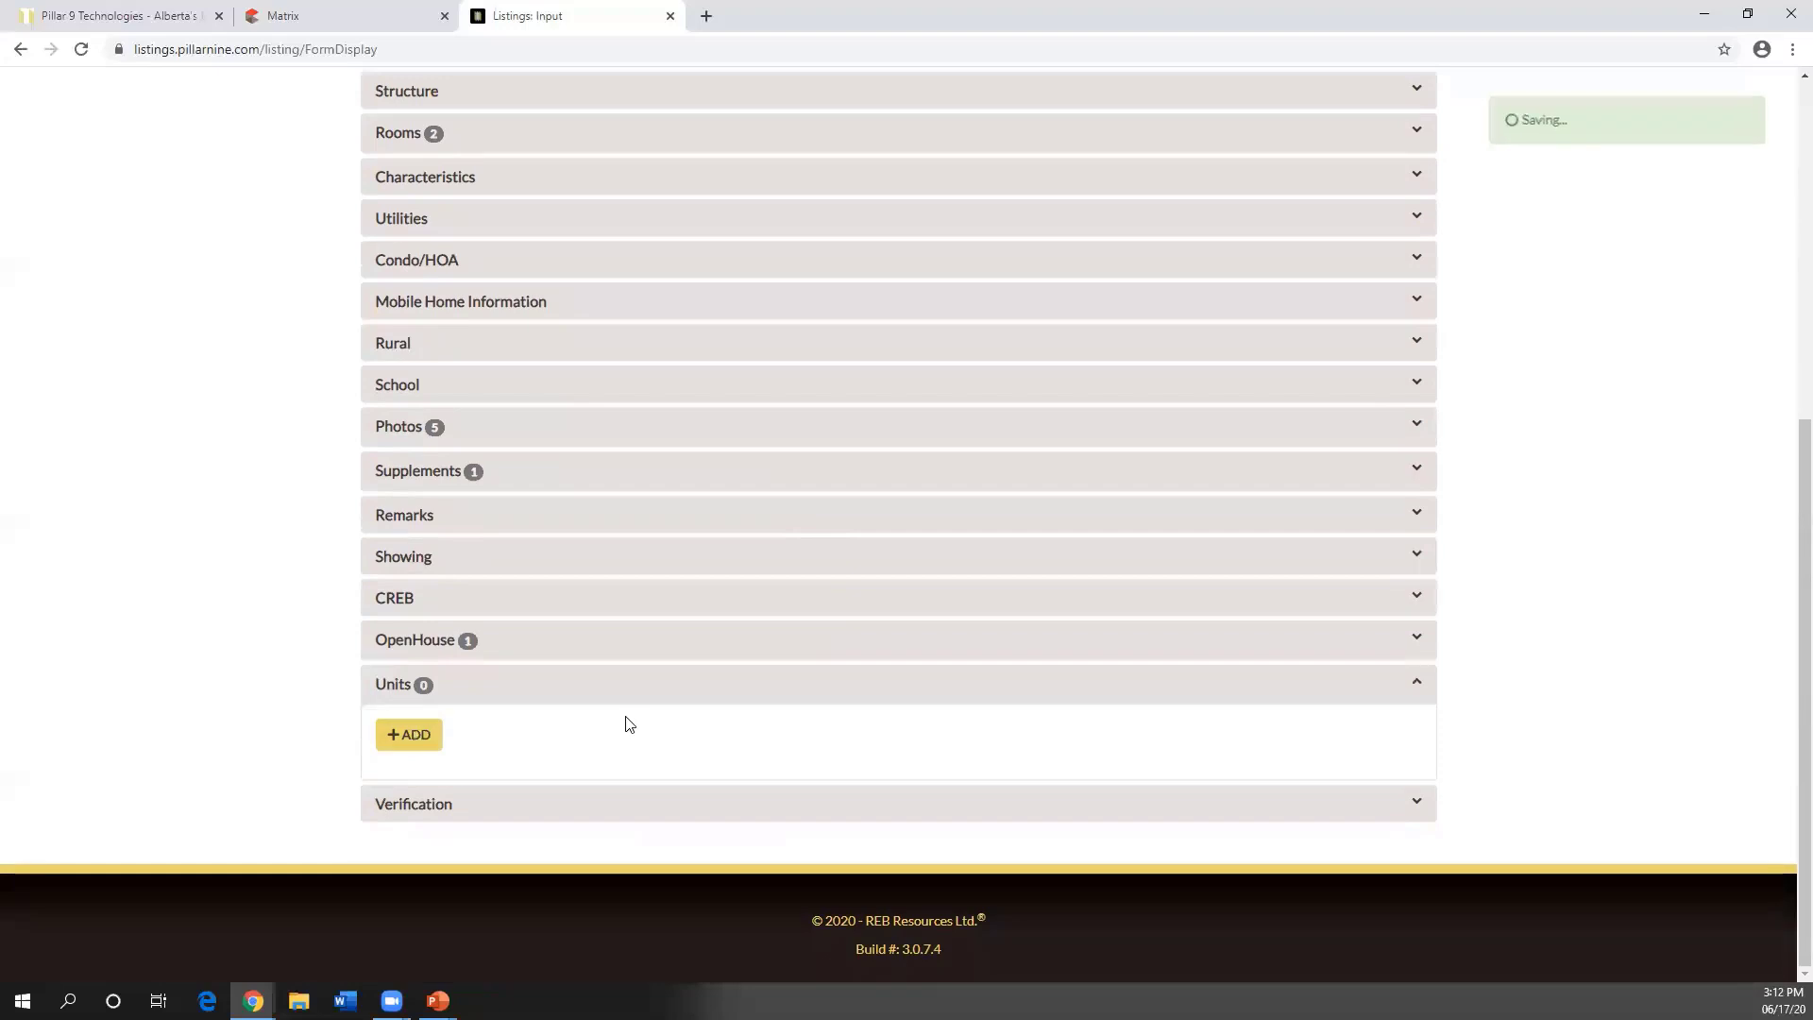
{"action": "scroll", "coordinate": [627, 723], "scroll_direction": "down", "scroll_amount": 1}
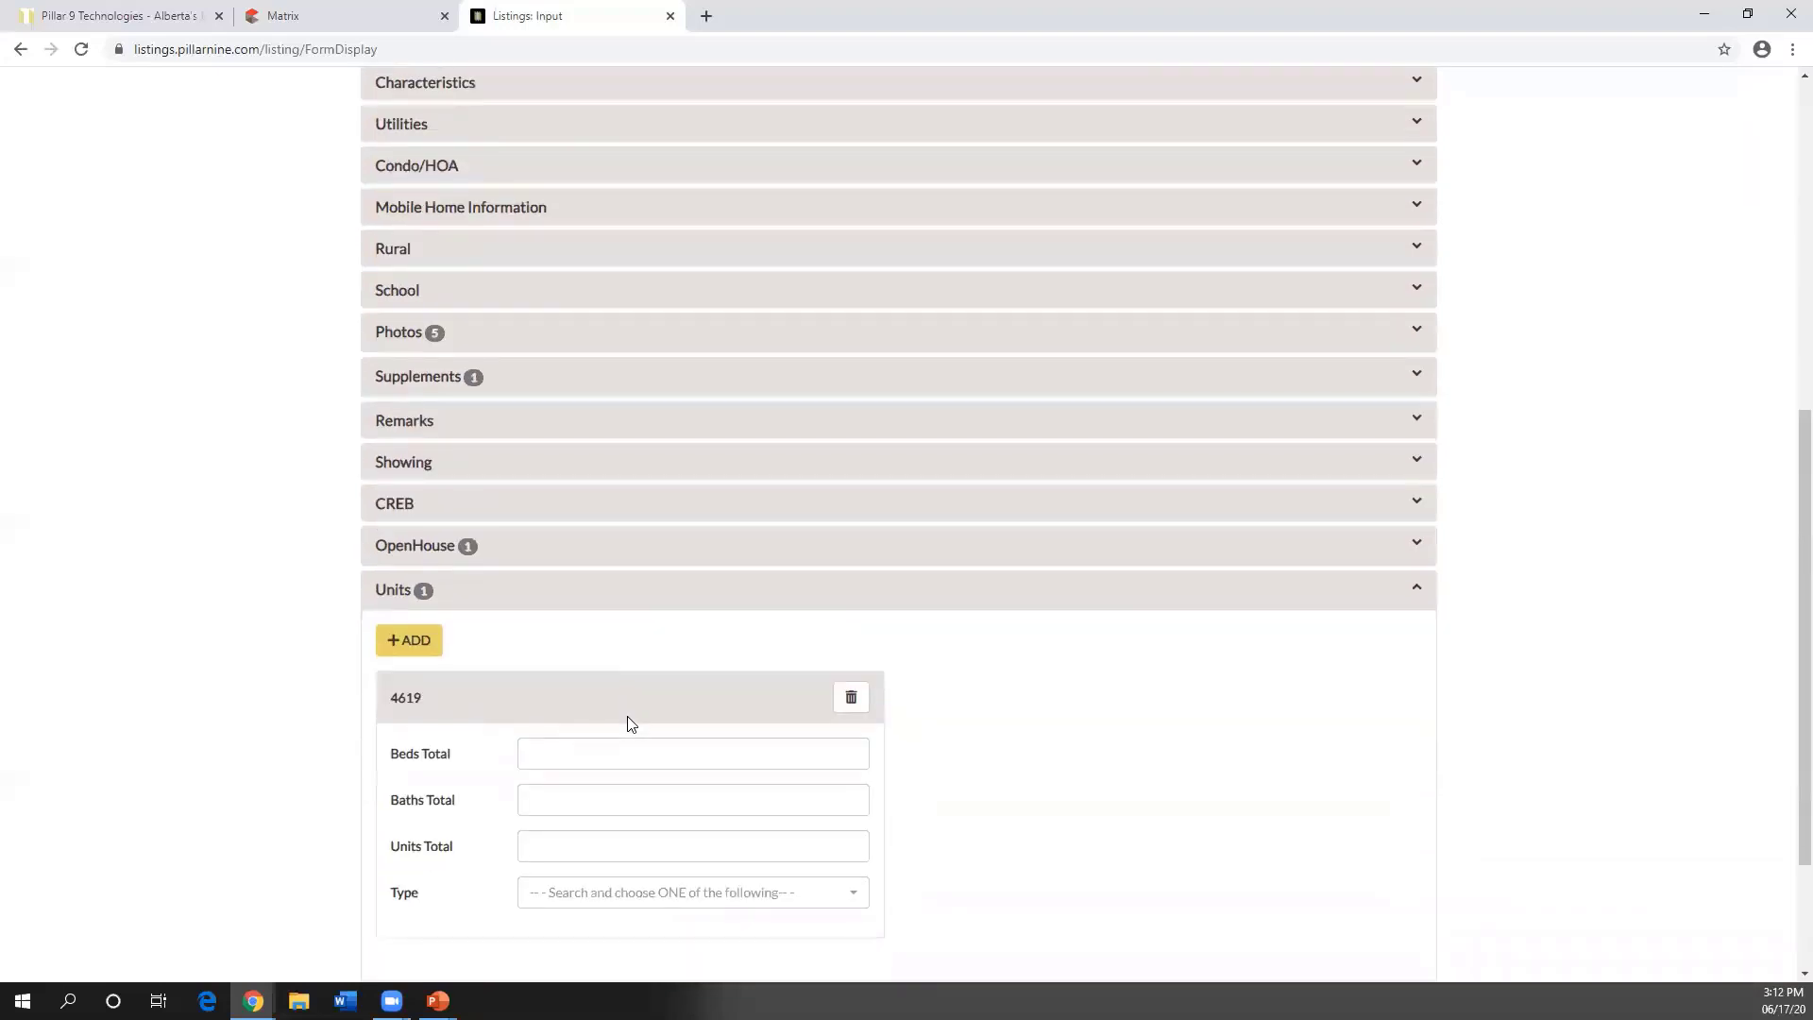
{"action": "left_click", "coordinate": [592, 747]}
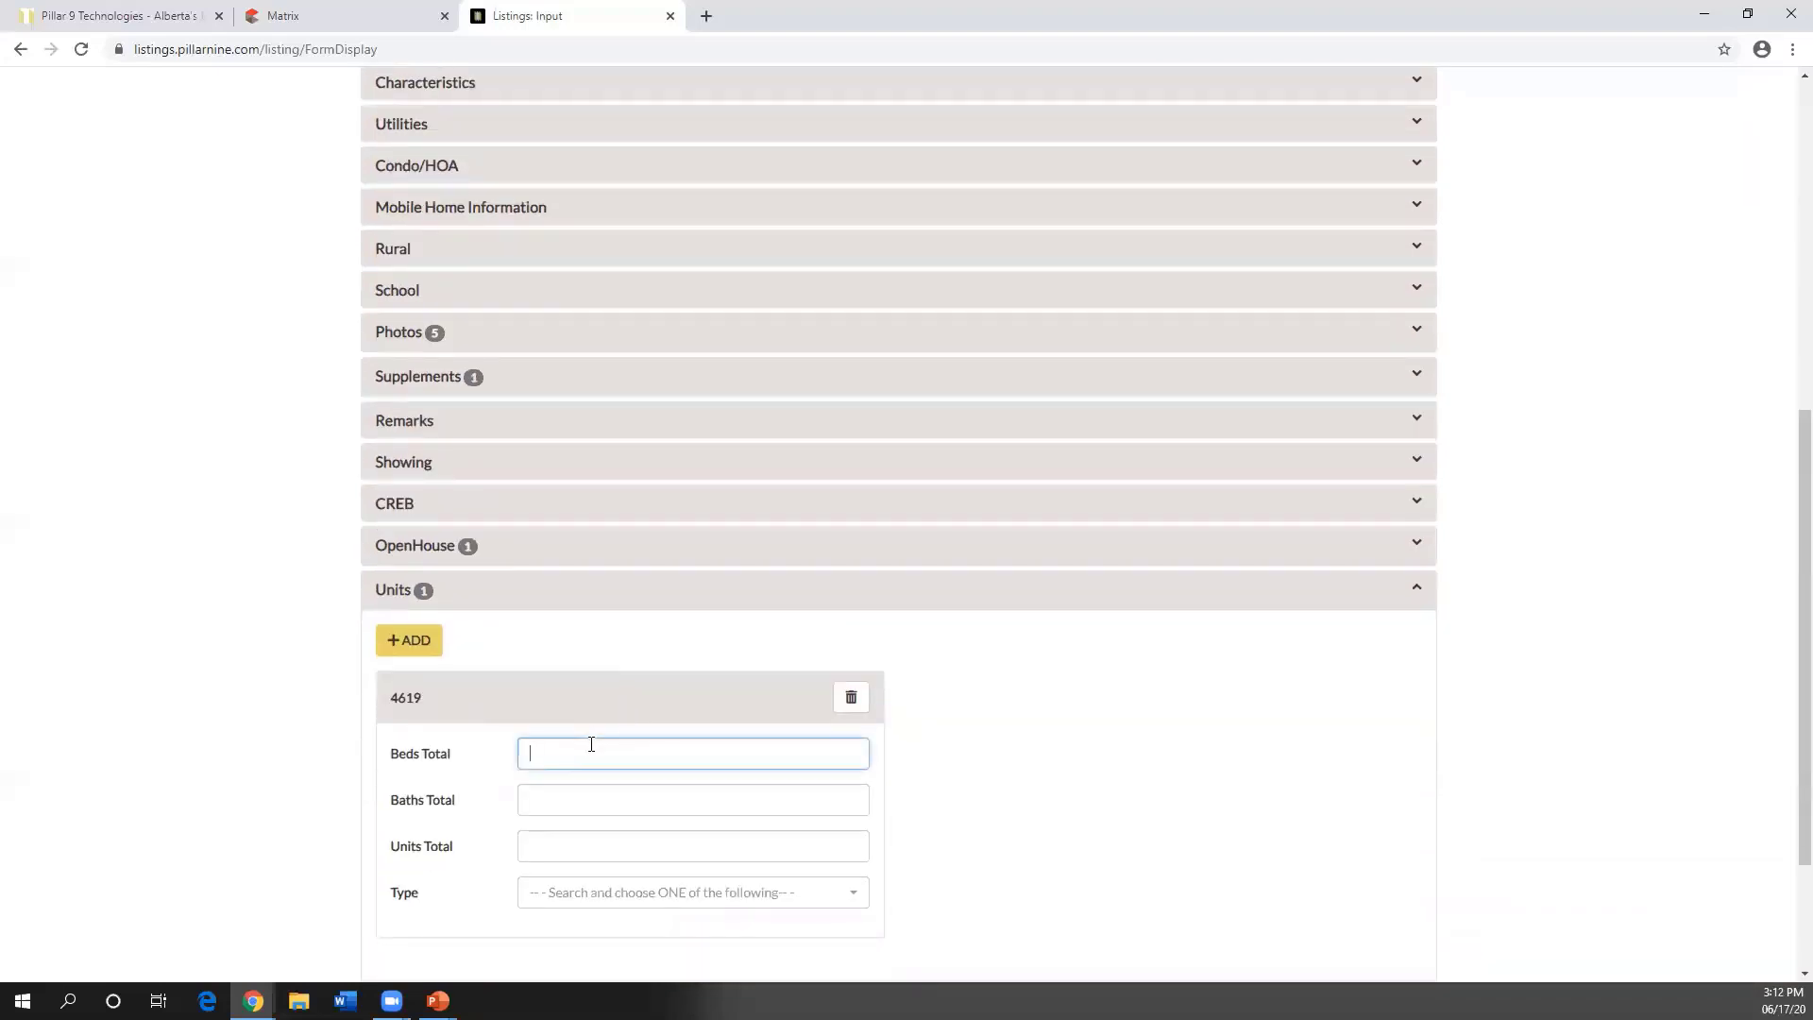
{"action": "scroll", "coordinate": [606, 753], "scroll_direction": "down", "scroll_amount": 1}
{"action": "left_click", "coordinate": [585, 704]}
{"action": "scroll", "coordinate": [640, 717], "scroll_direction": "down", "scroll_amount": 1}
{"action": "left_click", "coordinate": [567, 667]}
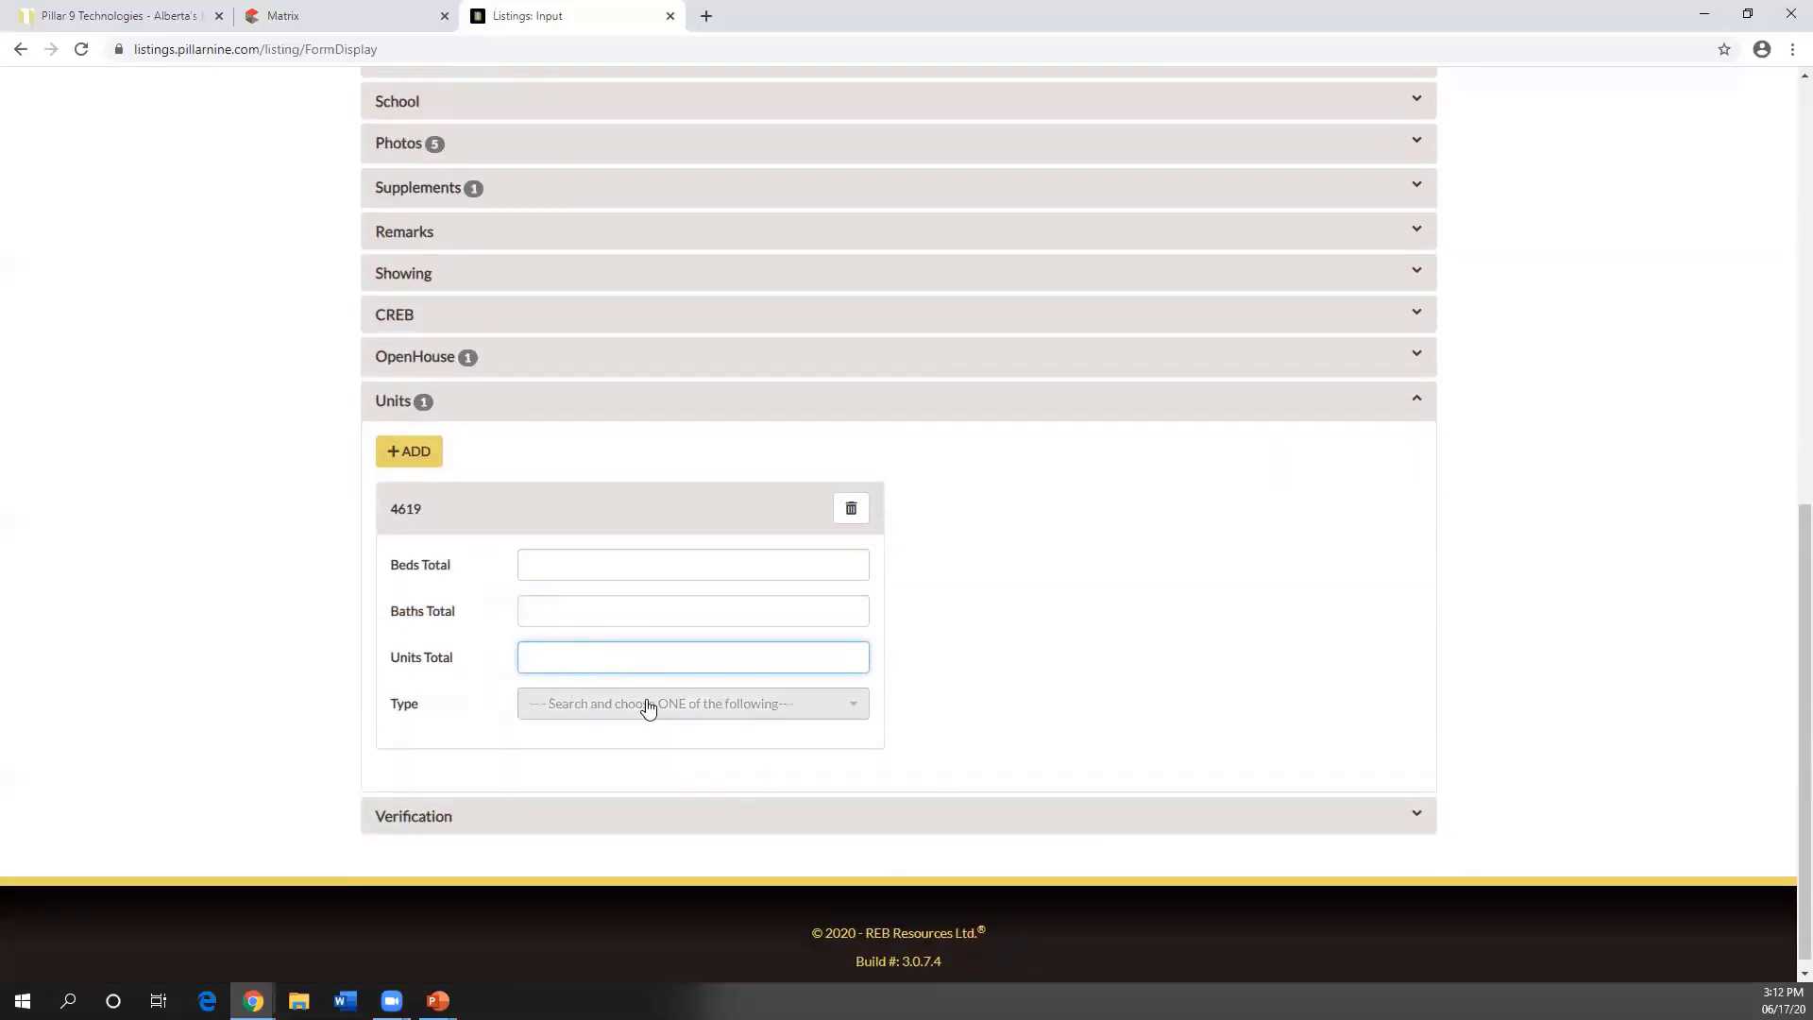
{"action": "left_click", "coordinate": [632, 710]}
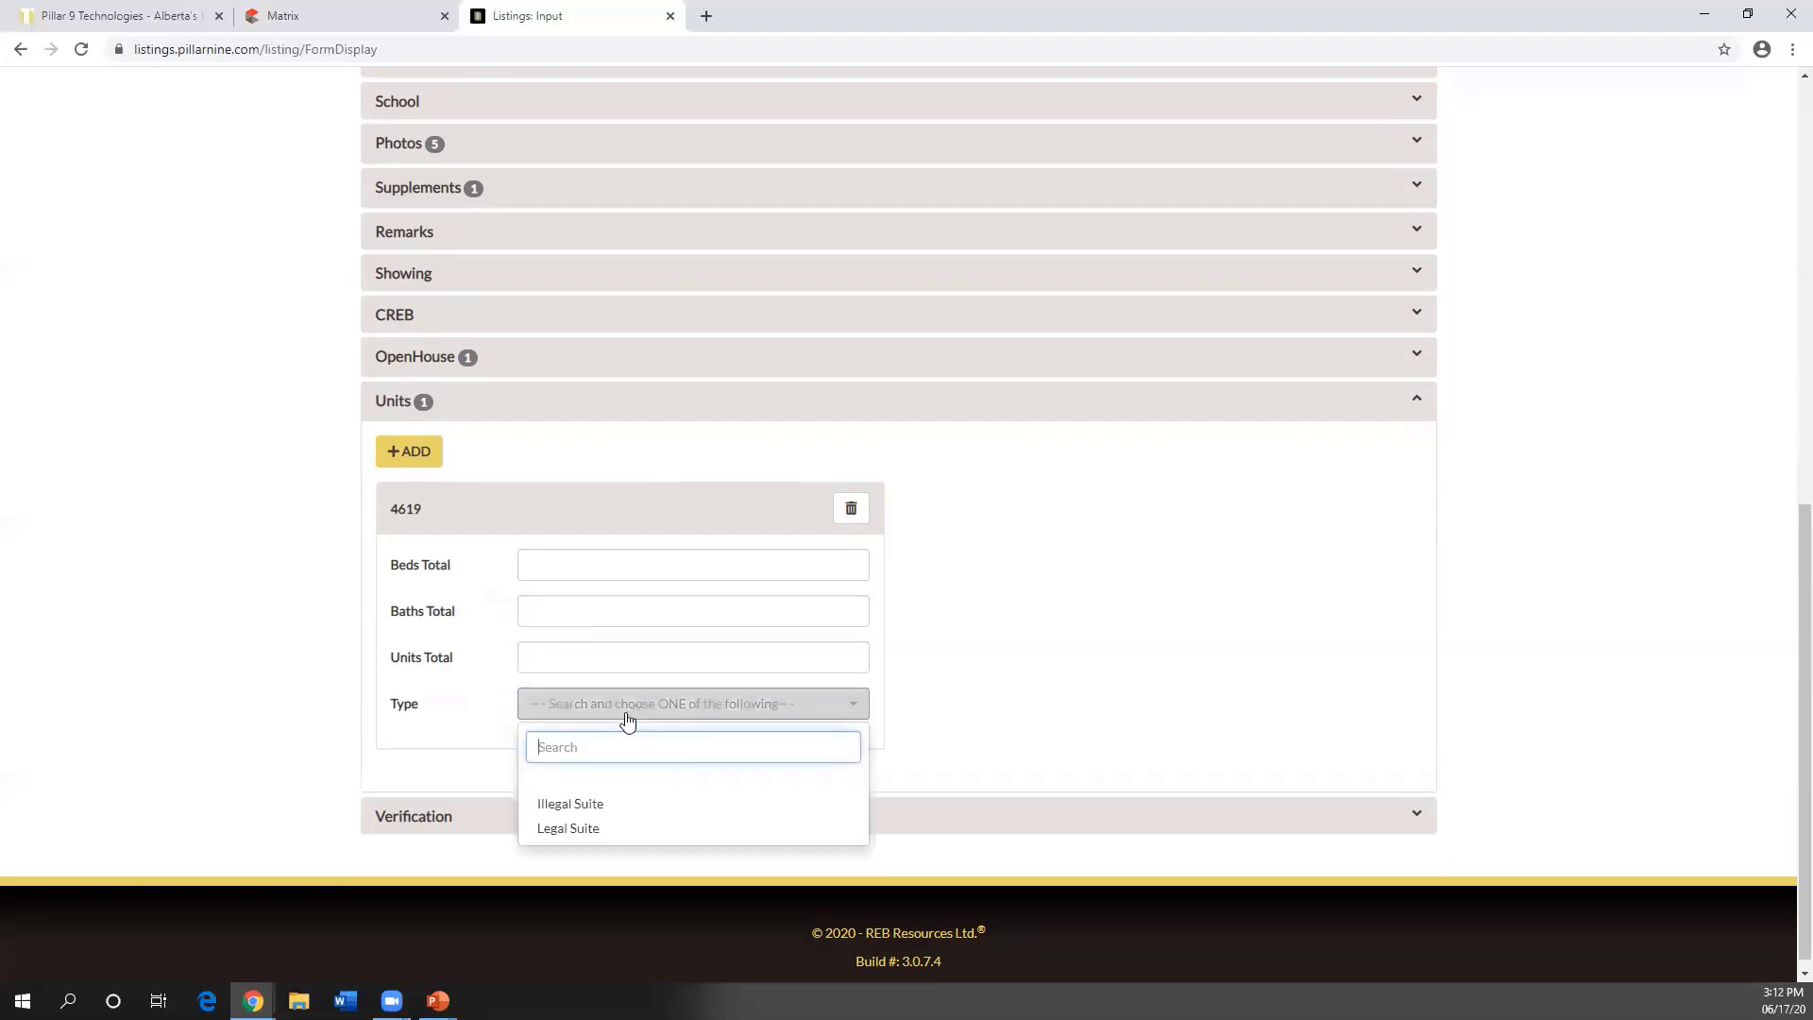
{"action": "left_click", "coordinate": [583, 828]}
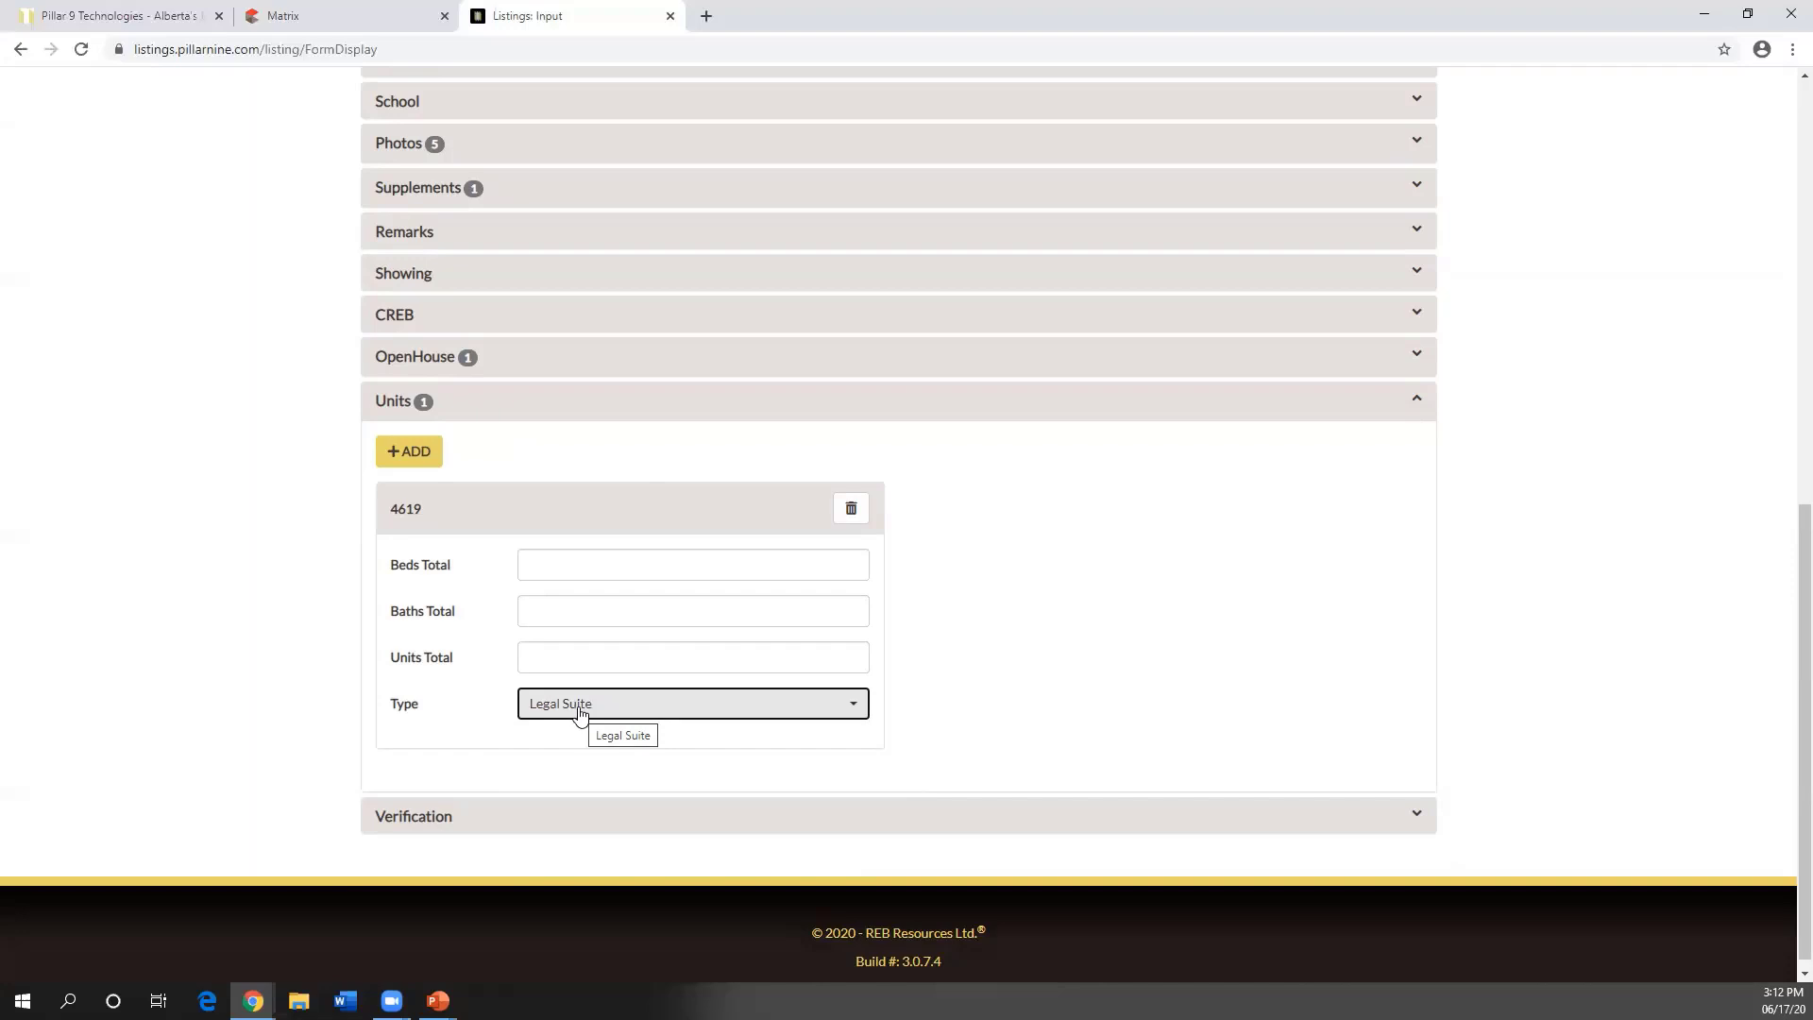
- Expand the General section and collapse the Units section, now holding one unit
{"action": "scroll", "coordinate": [597, 658], "scroll_direction": "up", "scroll_amount": 5}
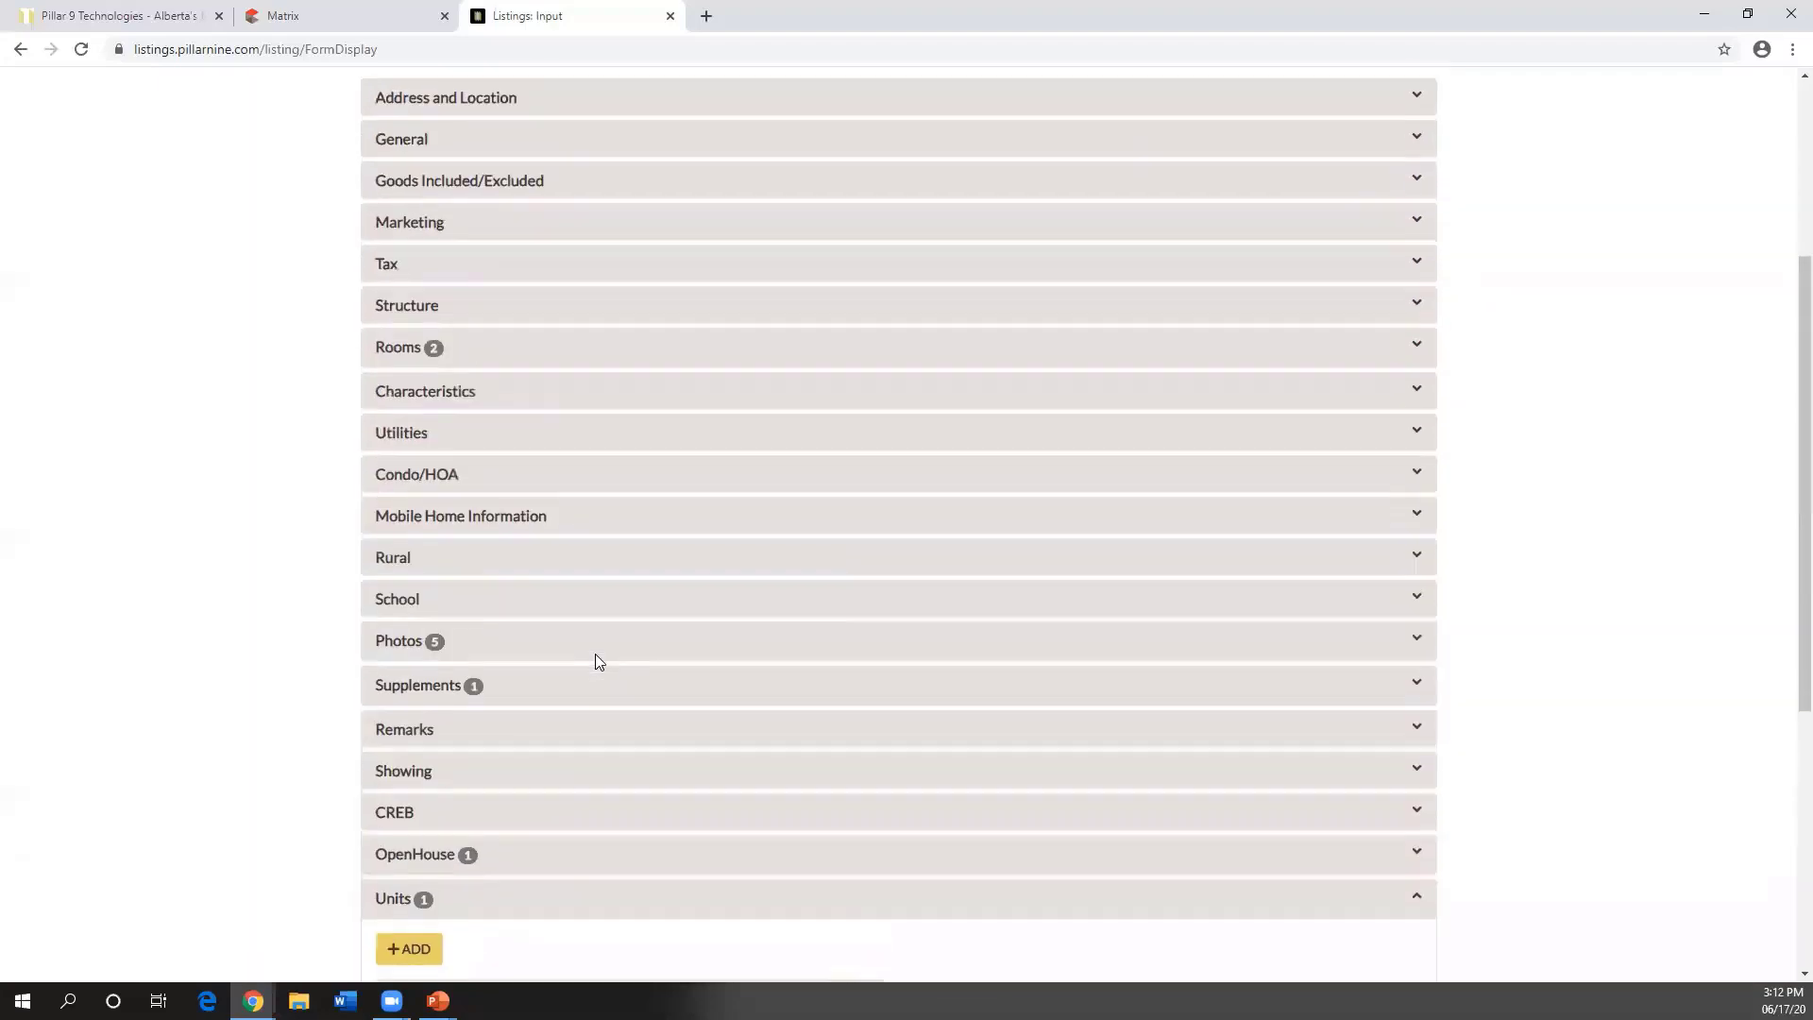
{"action": "scroll", "coordinate": [595, 659], "scroll_direction": "up", "scroll_amount": 3}
{"action": "left_click", "coordinate": [404, 398]}
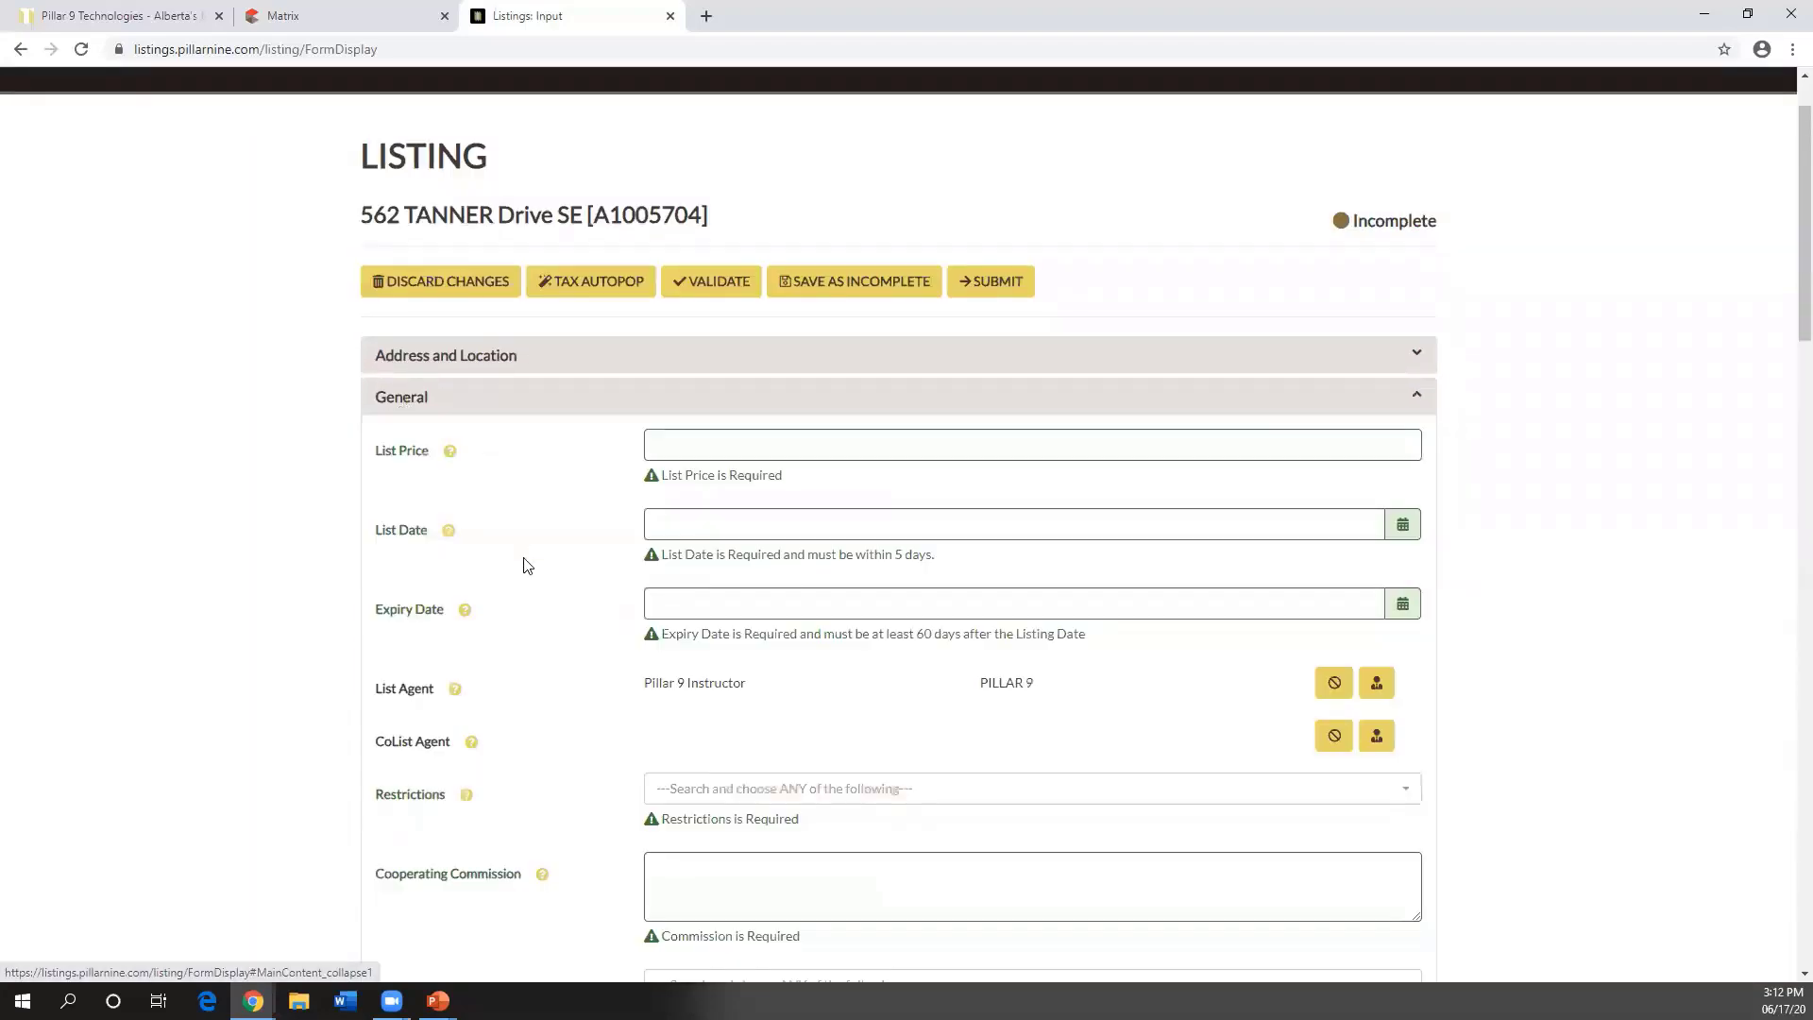
{"action": "scroll", "coordinate": [526, 565], "scroll_direction": "down", "scroll_amount": 14}
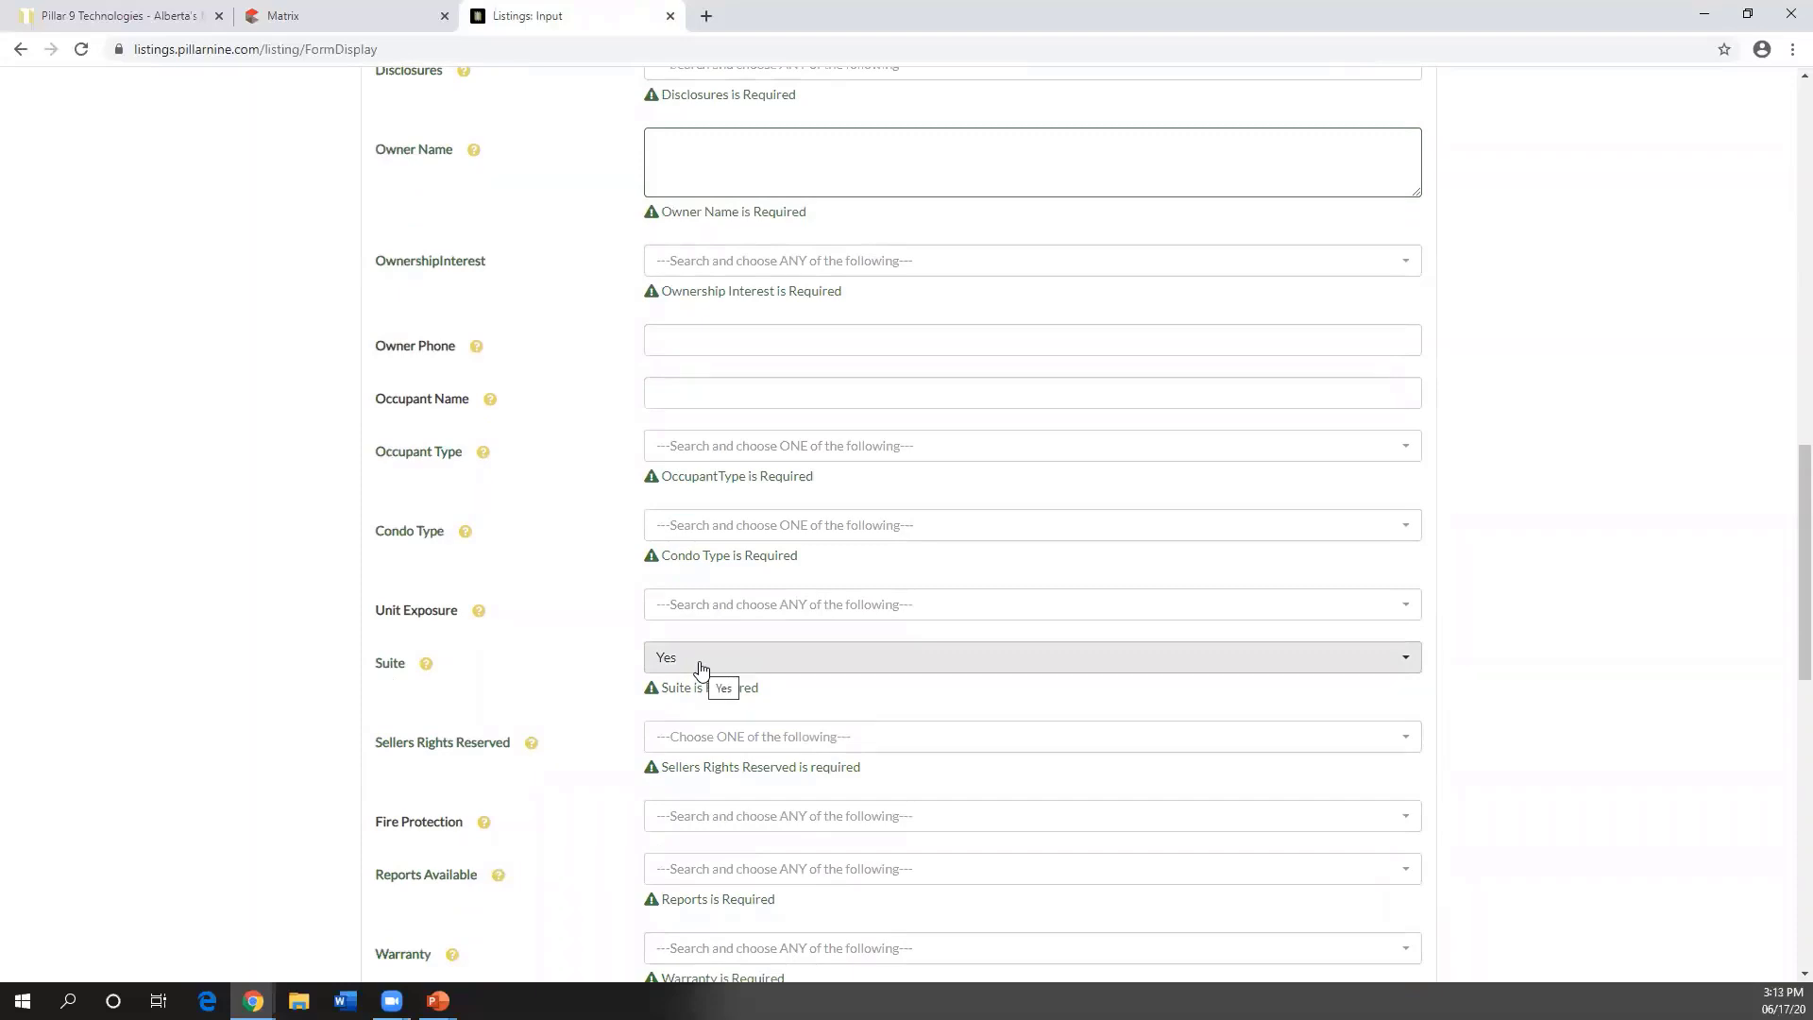
{"action": "scroll", "coordinate": [690, 665], "scroll_direction": "down", "scroll_amount": 10}
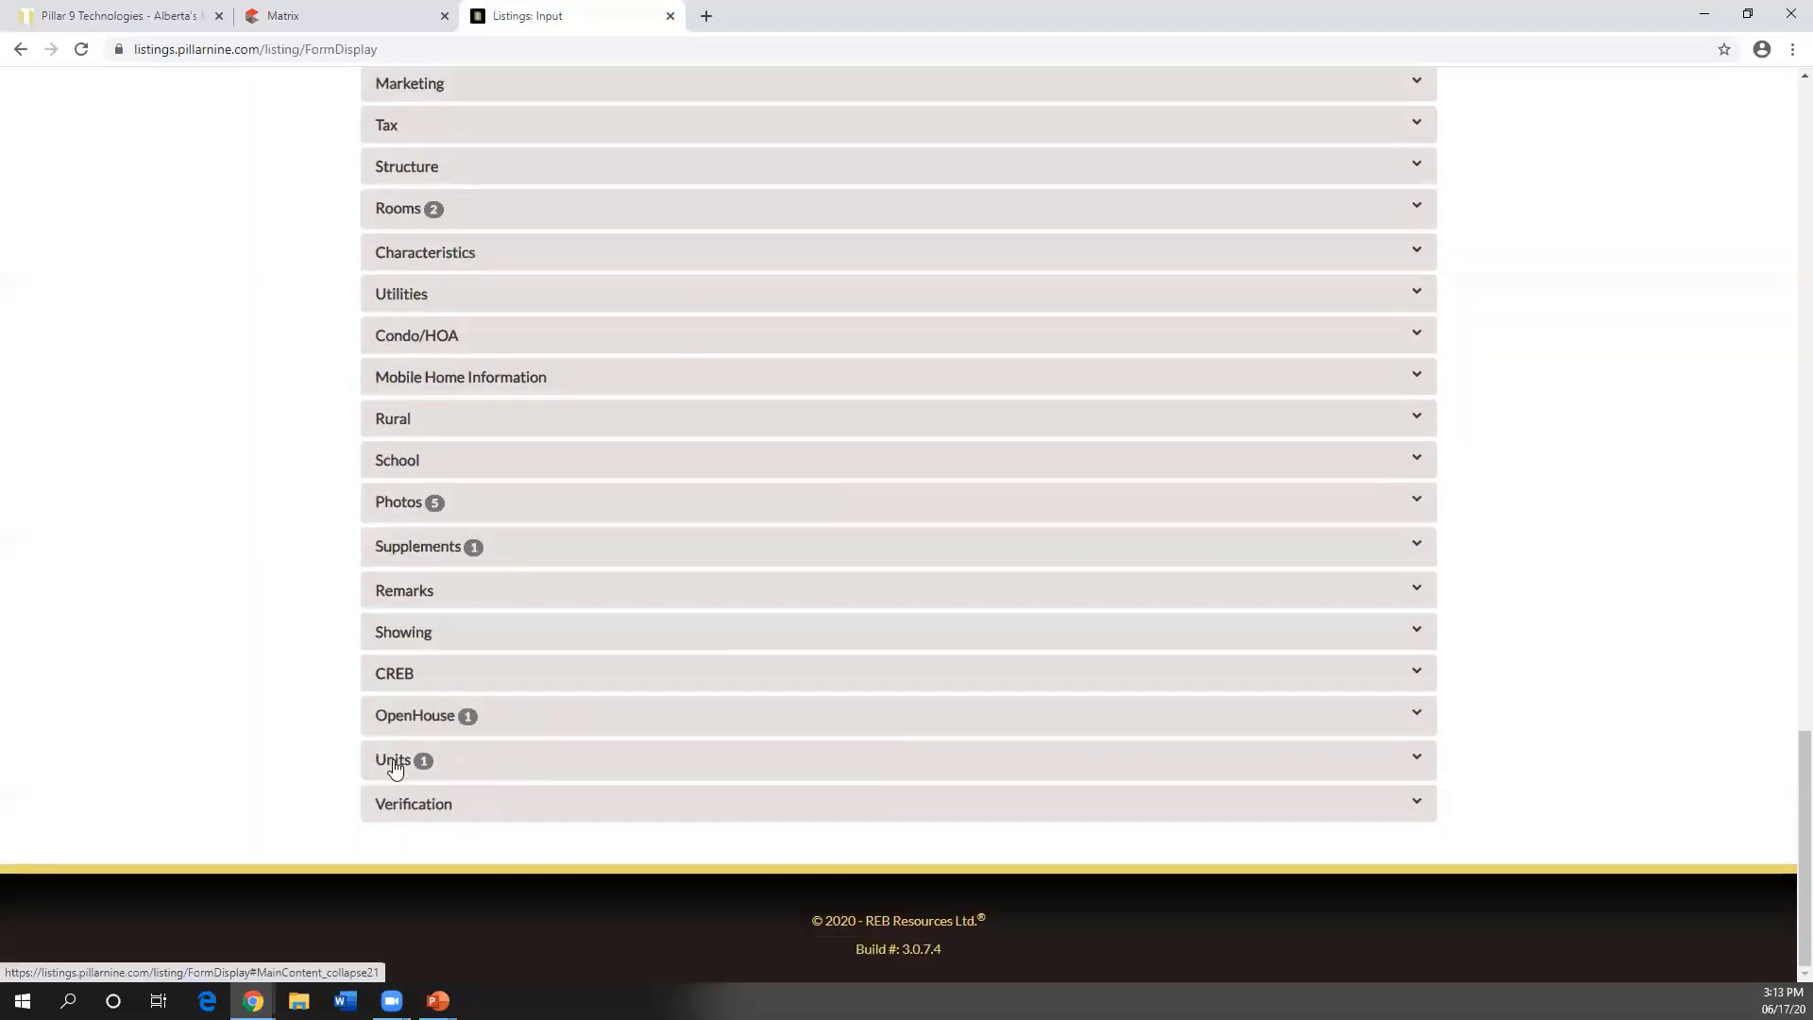
{"action": "left_click", "coordinate": [395, 769]}
{"action": "left_click", "coordinate": [395, 768]}
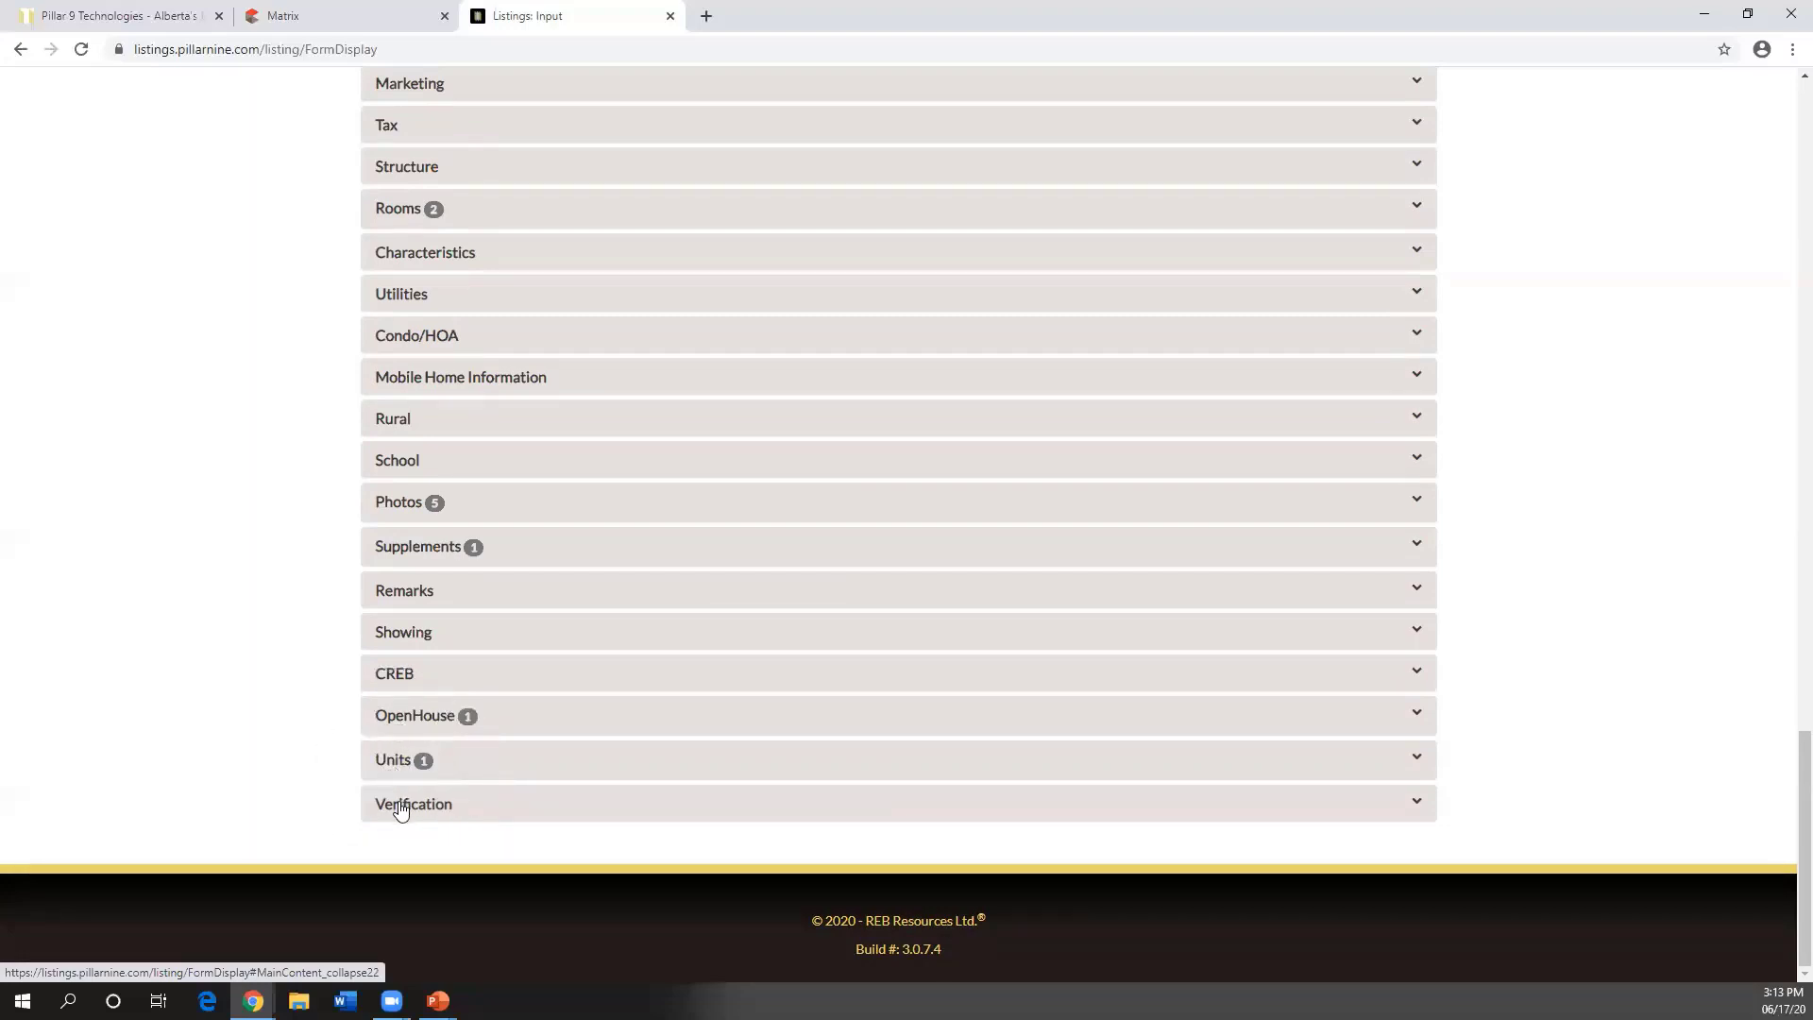
- Expand the Verification section and review the form down to the blank MigrationVerificationYN field
{"action": "left_click", "coordinate": [400, 806]}
{"action": "scroll", "coordinate": [554, 703], "scroll_direction": "down", "scroll_amount": 2}
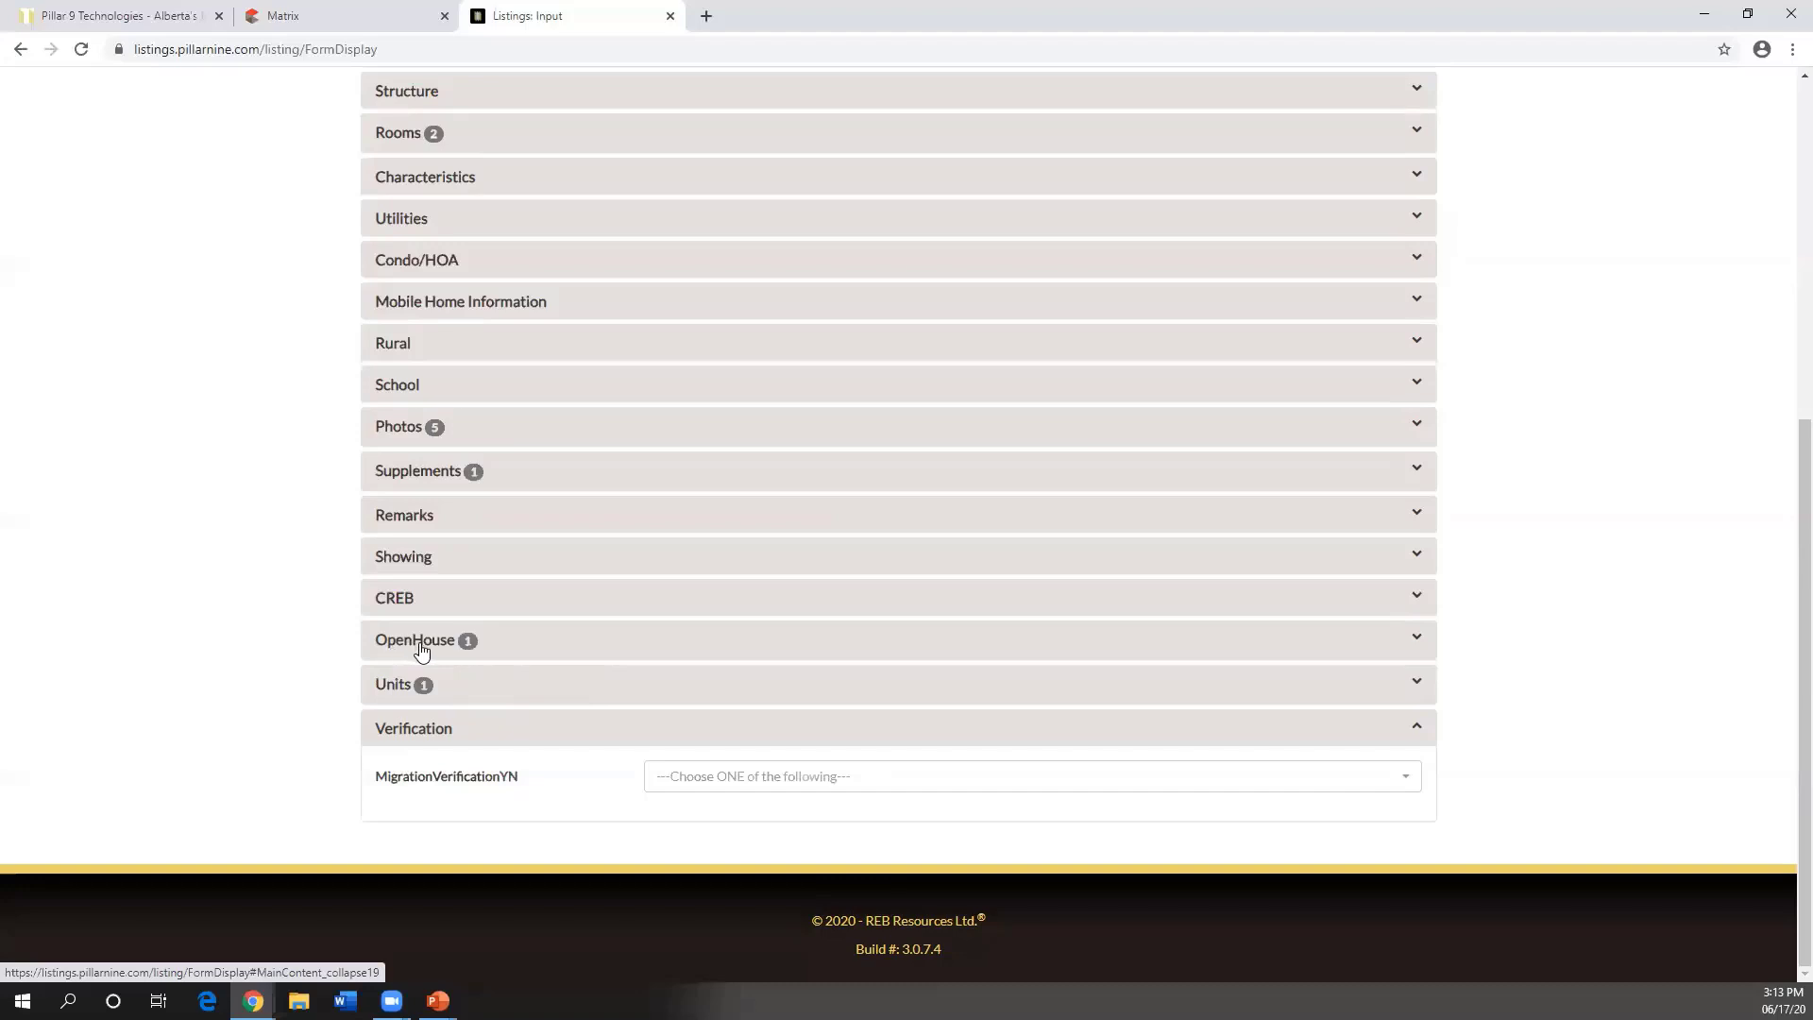
{"action": "scroll", "coordinate": [421, 654], "scroll_direction": "up", "scroll_amount": 3}
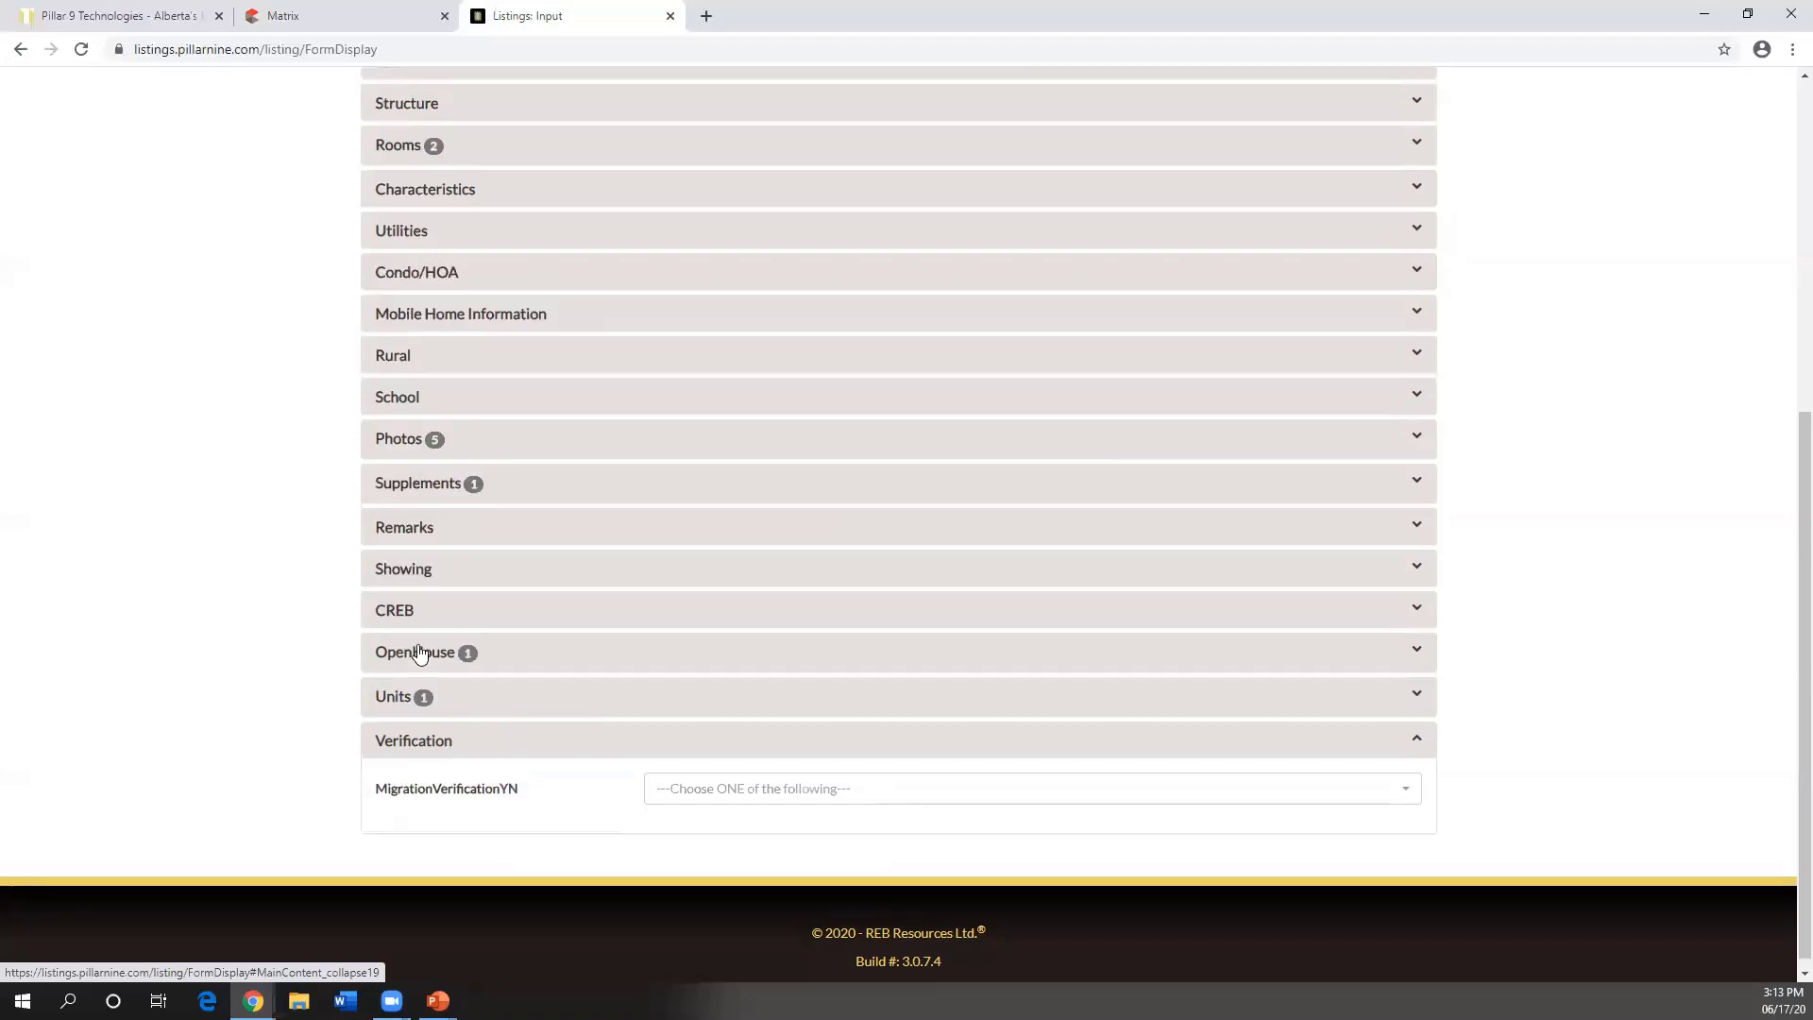
{"action": "scroll", "coordinate": [421, 653], "scroll_direction": "up", "scroll_amount": 2}
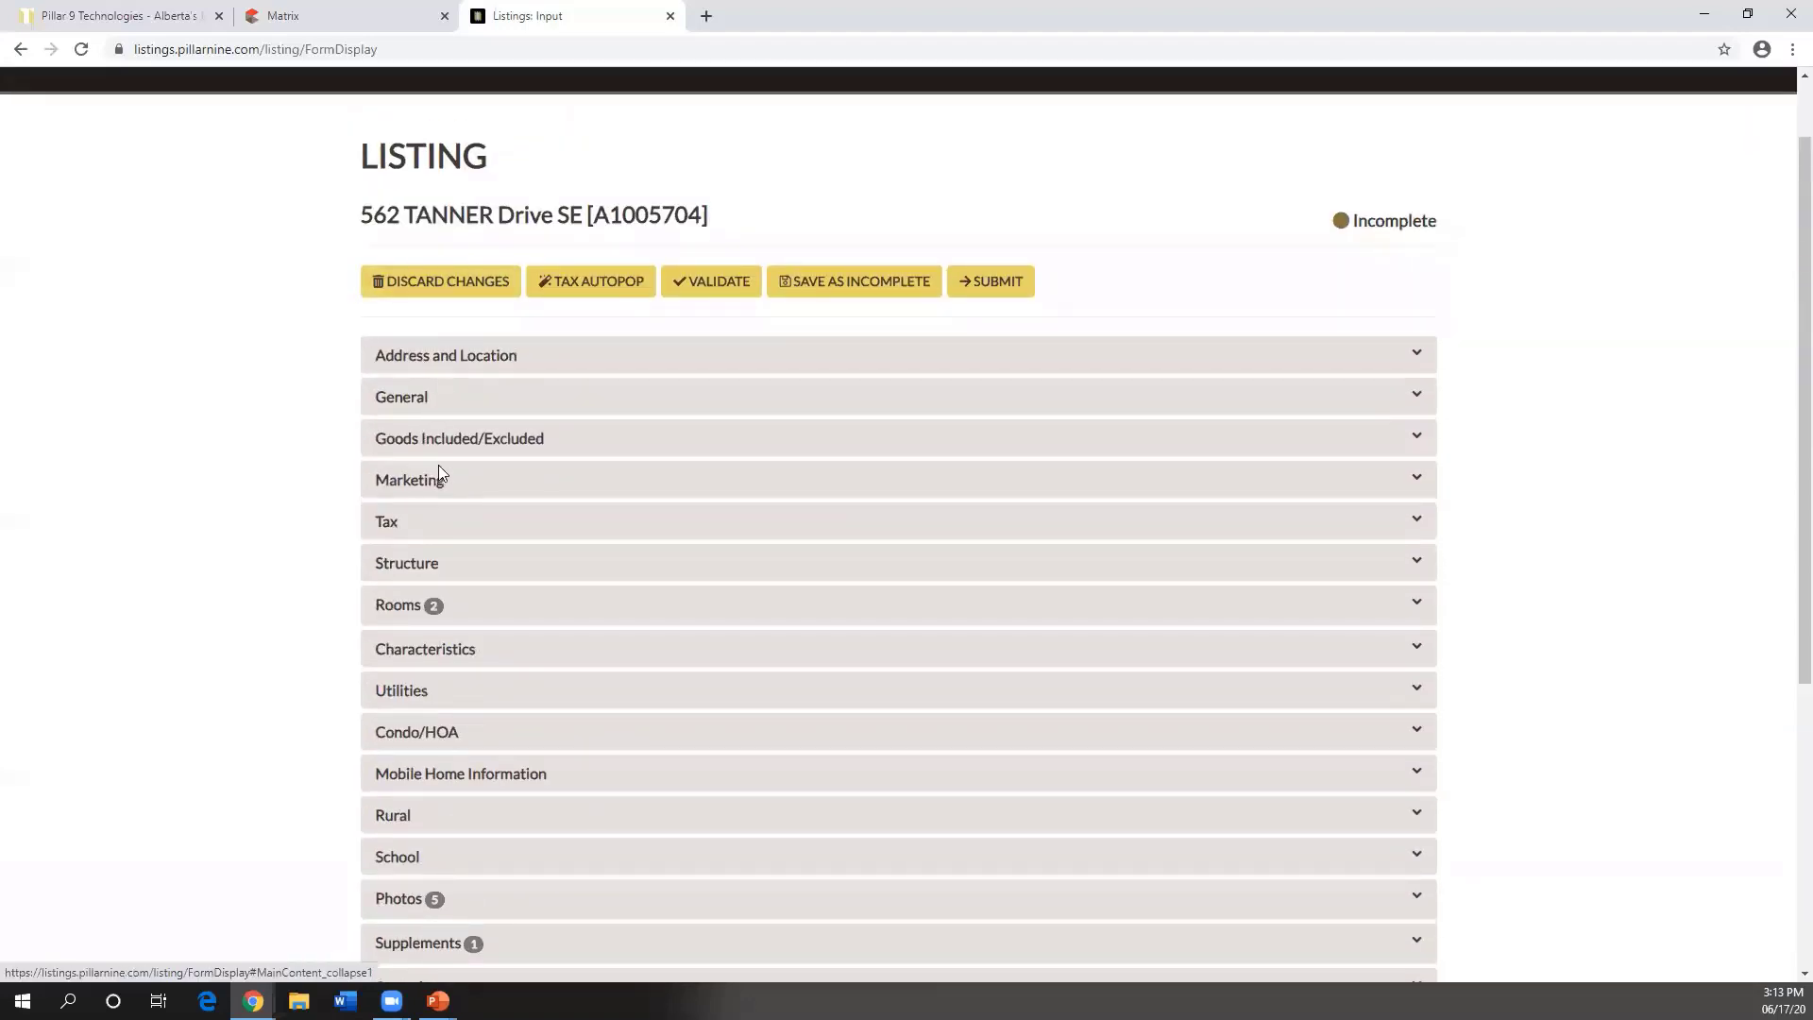
{"action": "scroll", "coordinate": [454, 677], "scroll_direction": "down", "scroll_amount": 1}
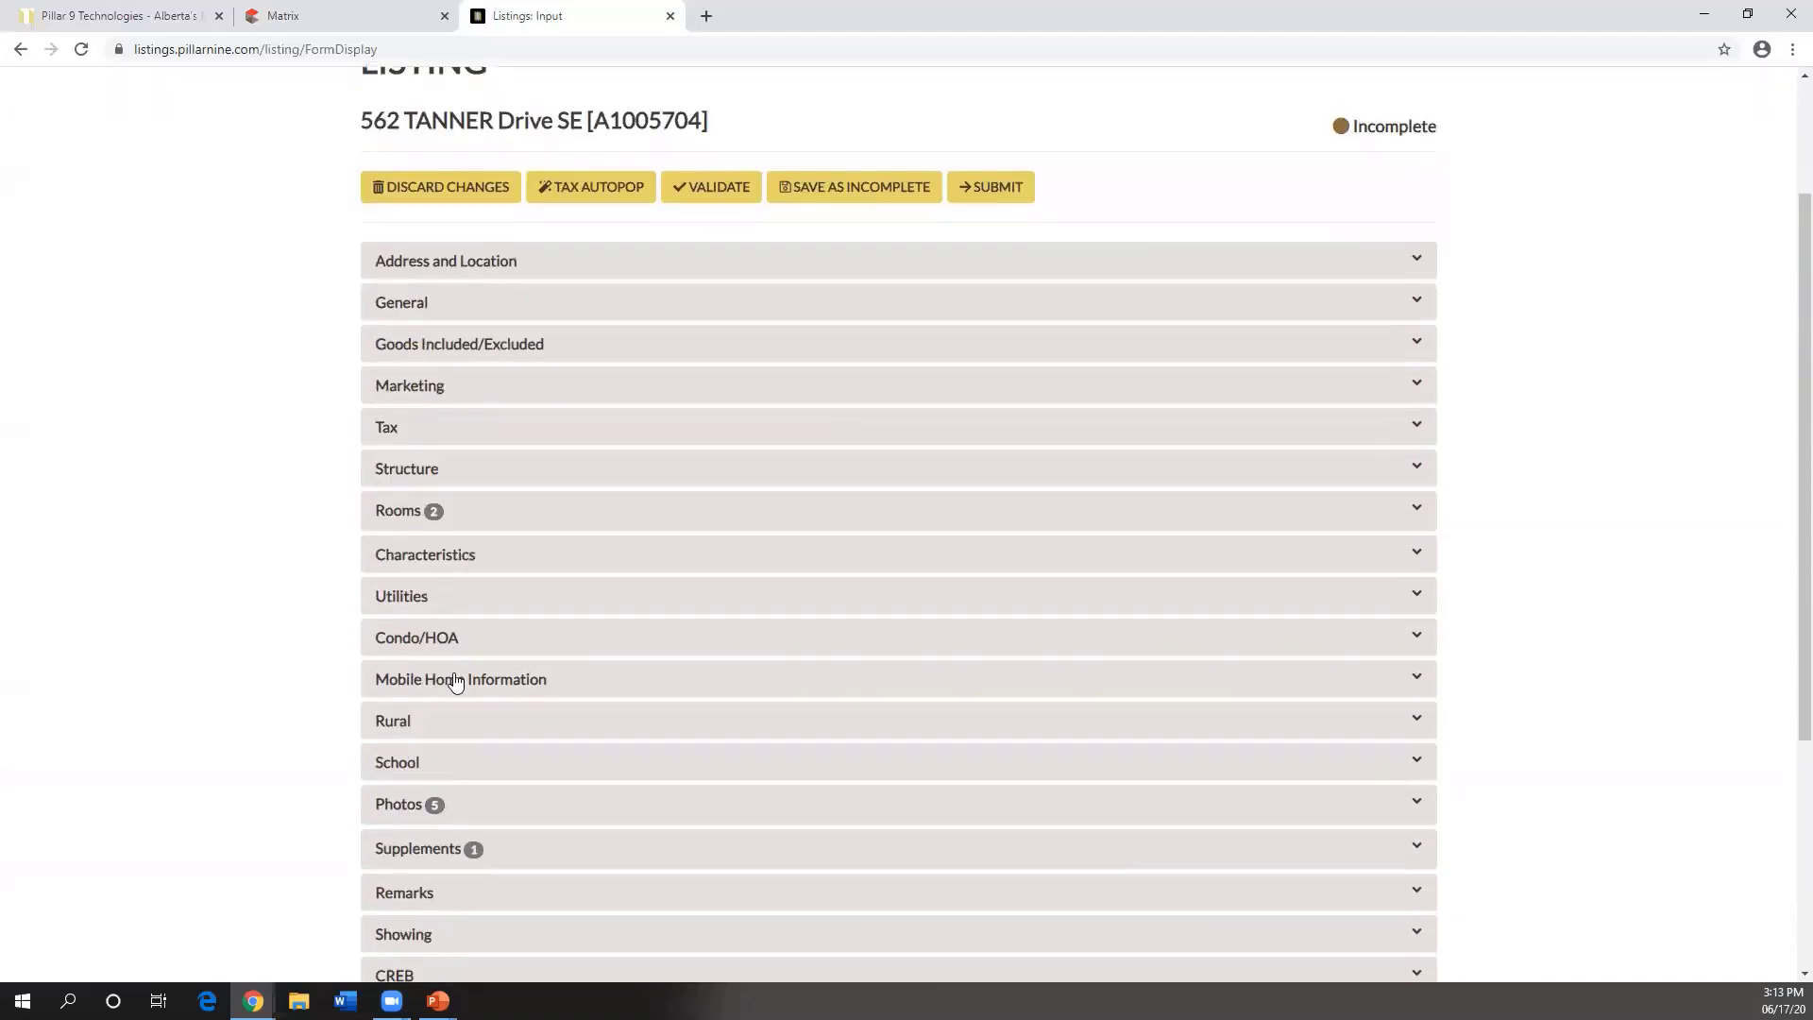
{"action": "scroll", "coordinate": [454, 680], "scroll_direction": "down", "scroll_amount": 1}
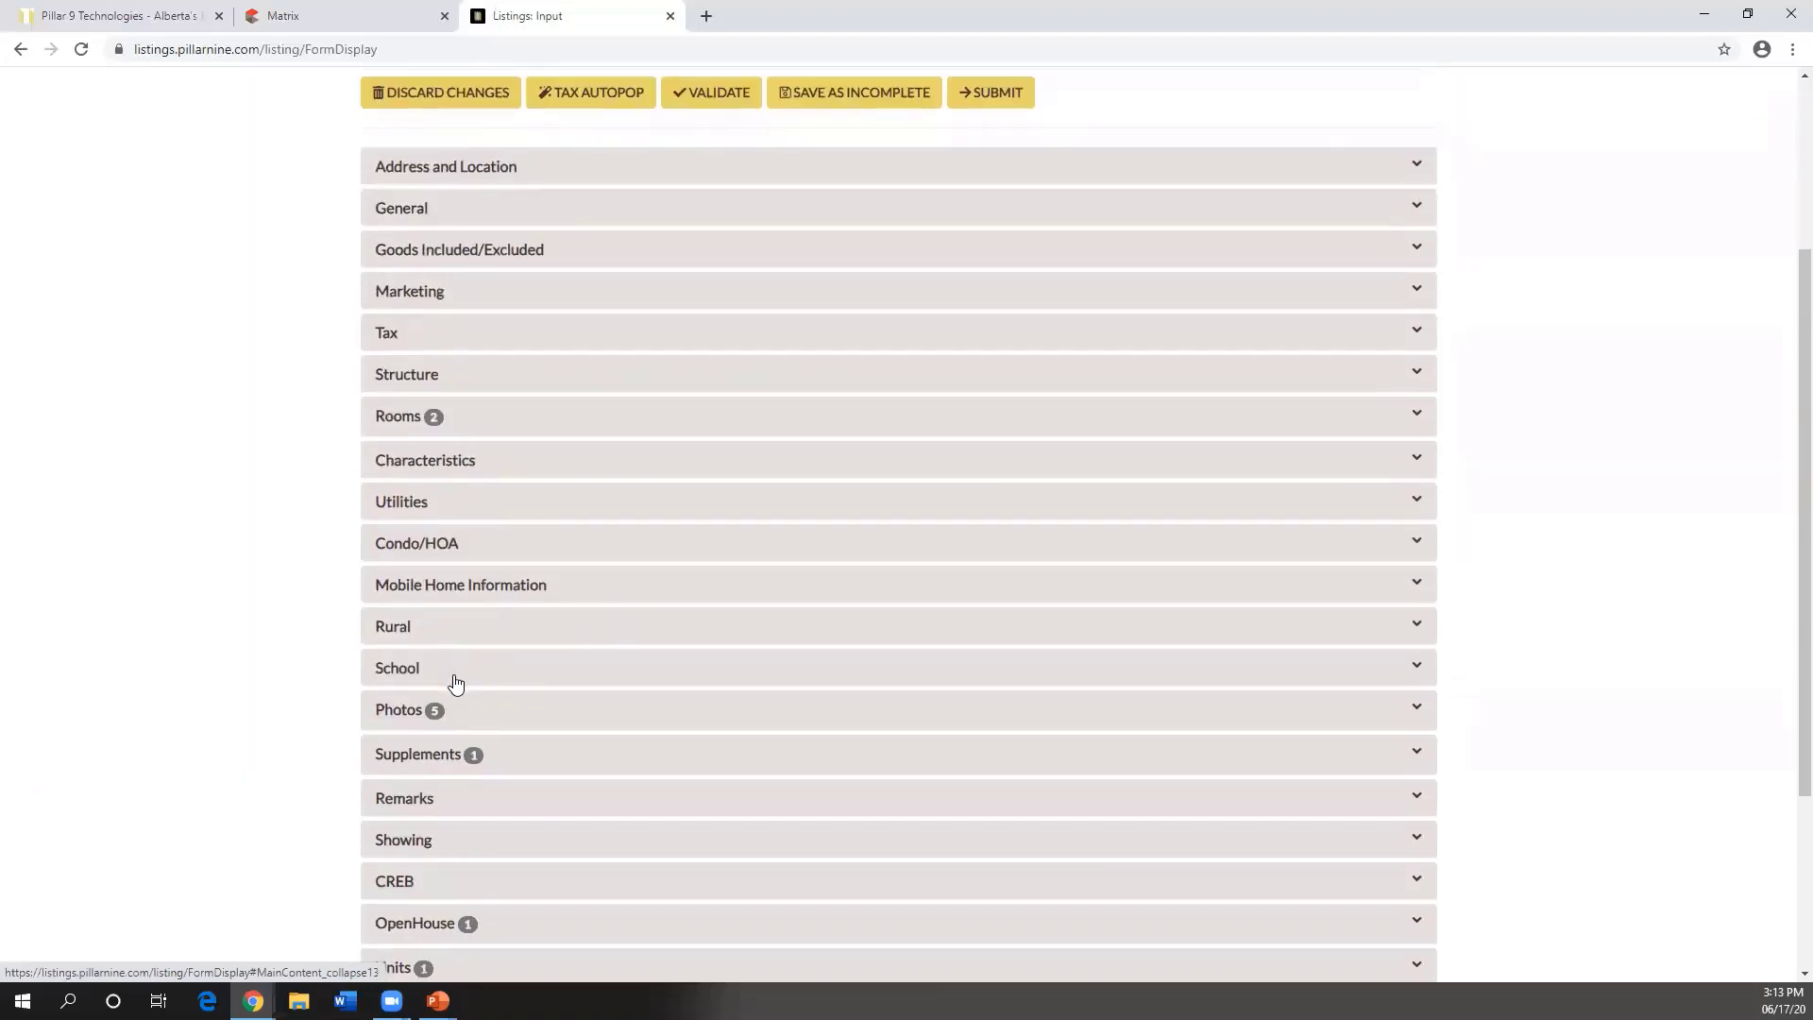
{"action": "scroll", "coordinate": [456, 682], "scroll_direction": "down", "scroll_amount": 3}
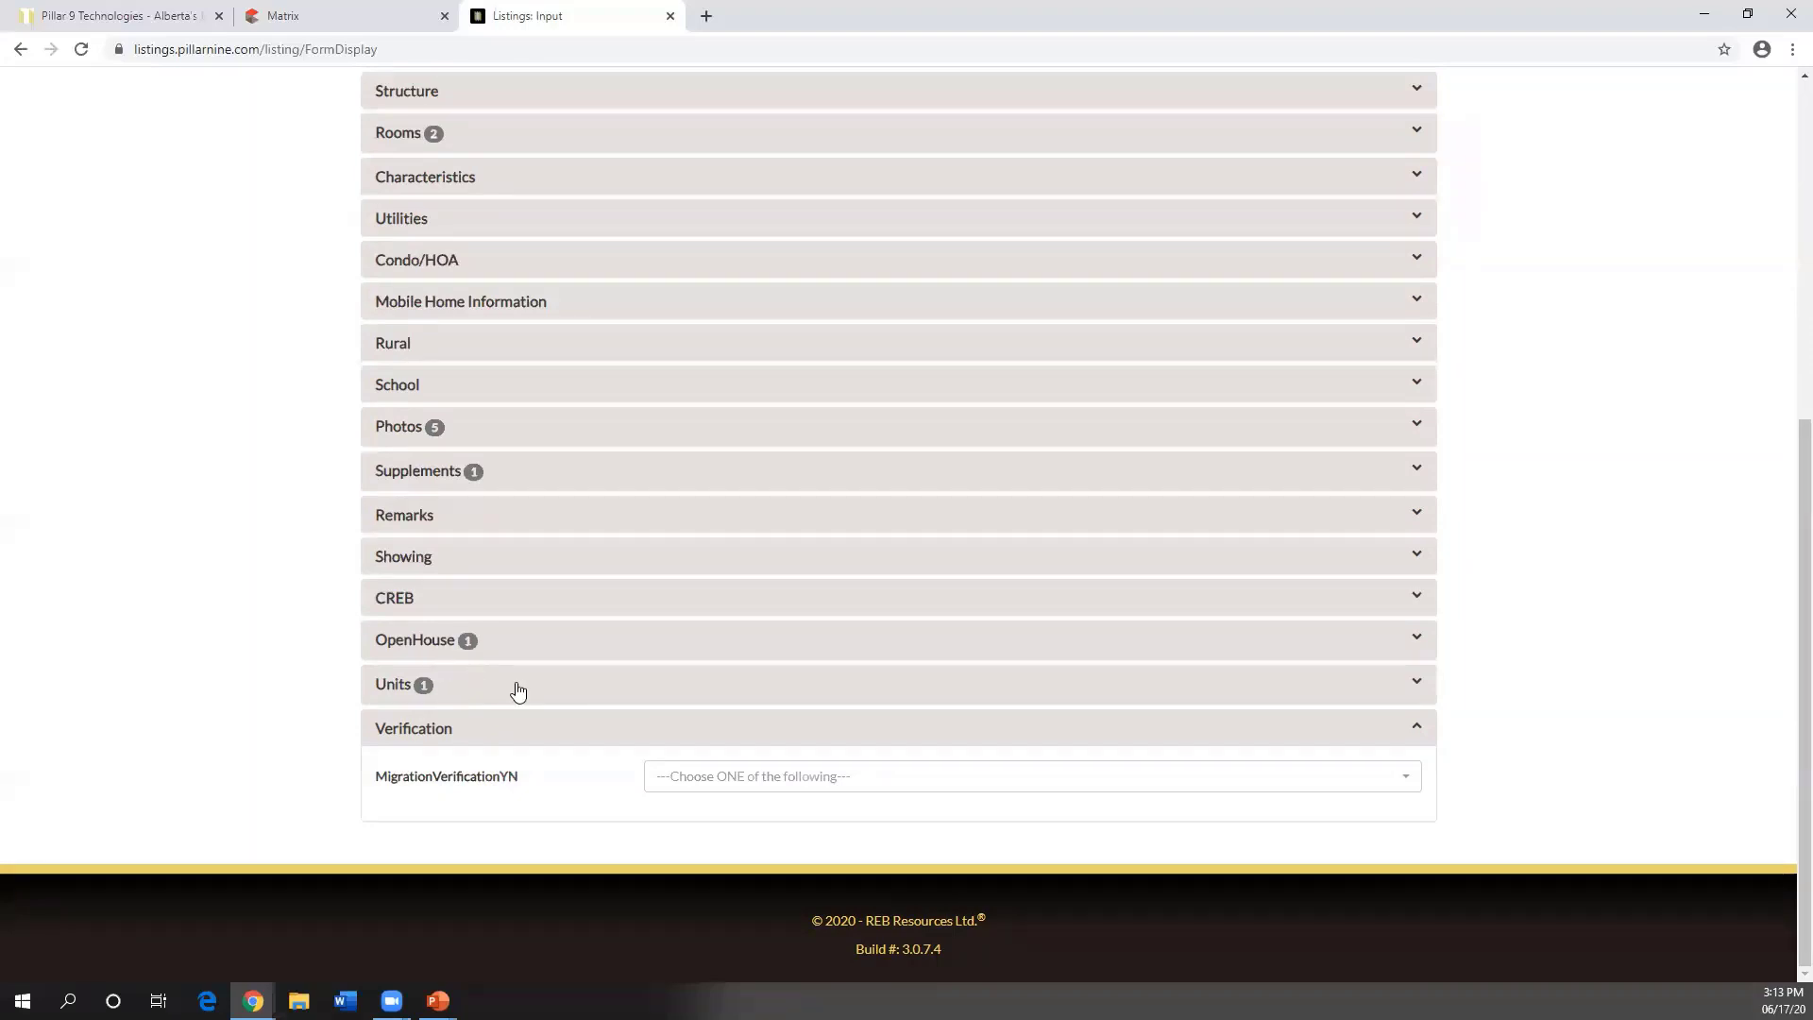
- Choose Yes for MigrationVerificationYN, then scroll back up the form
{"action": "left_click", "coordinate": [680, 786]}
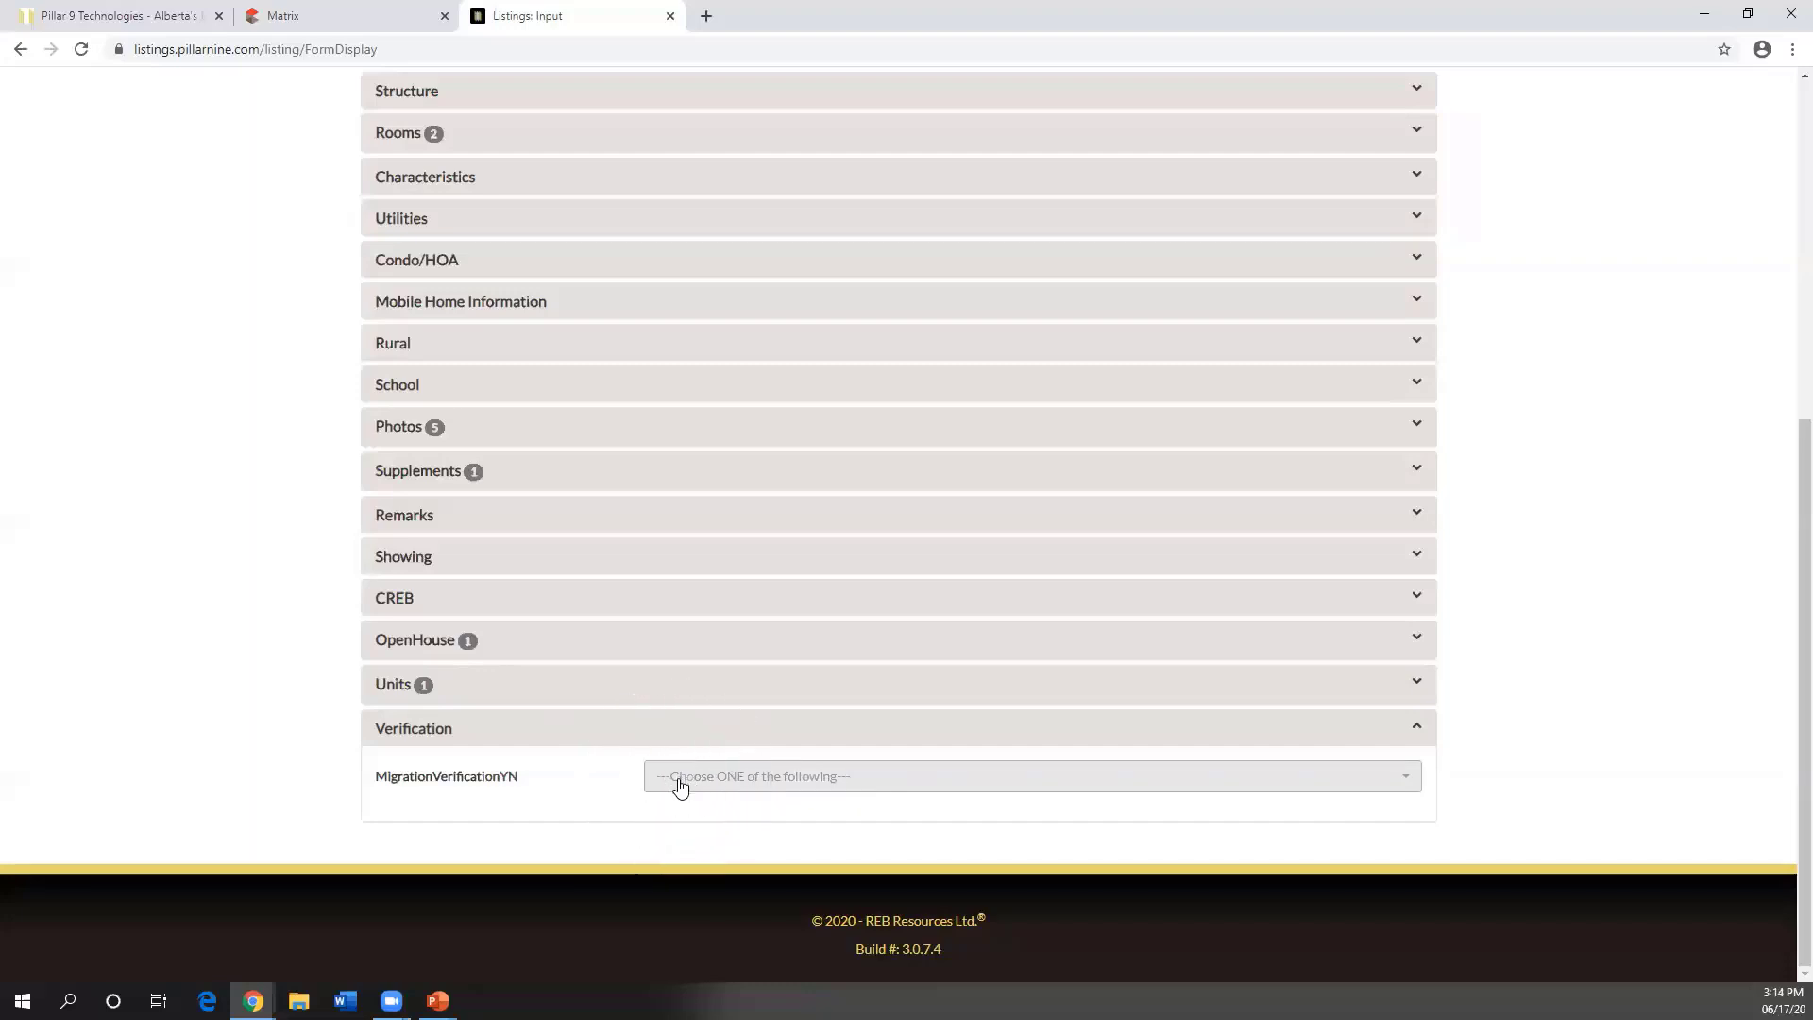
{"action": "left_click", "coordinate": [680, 784]}
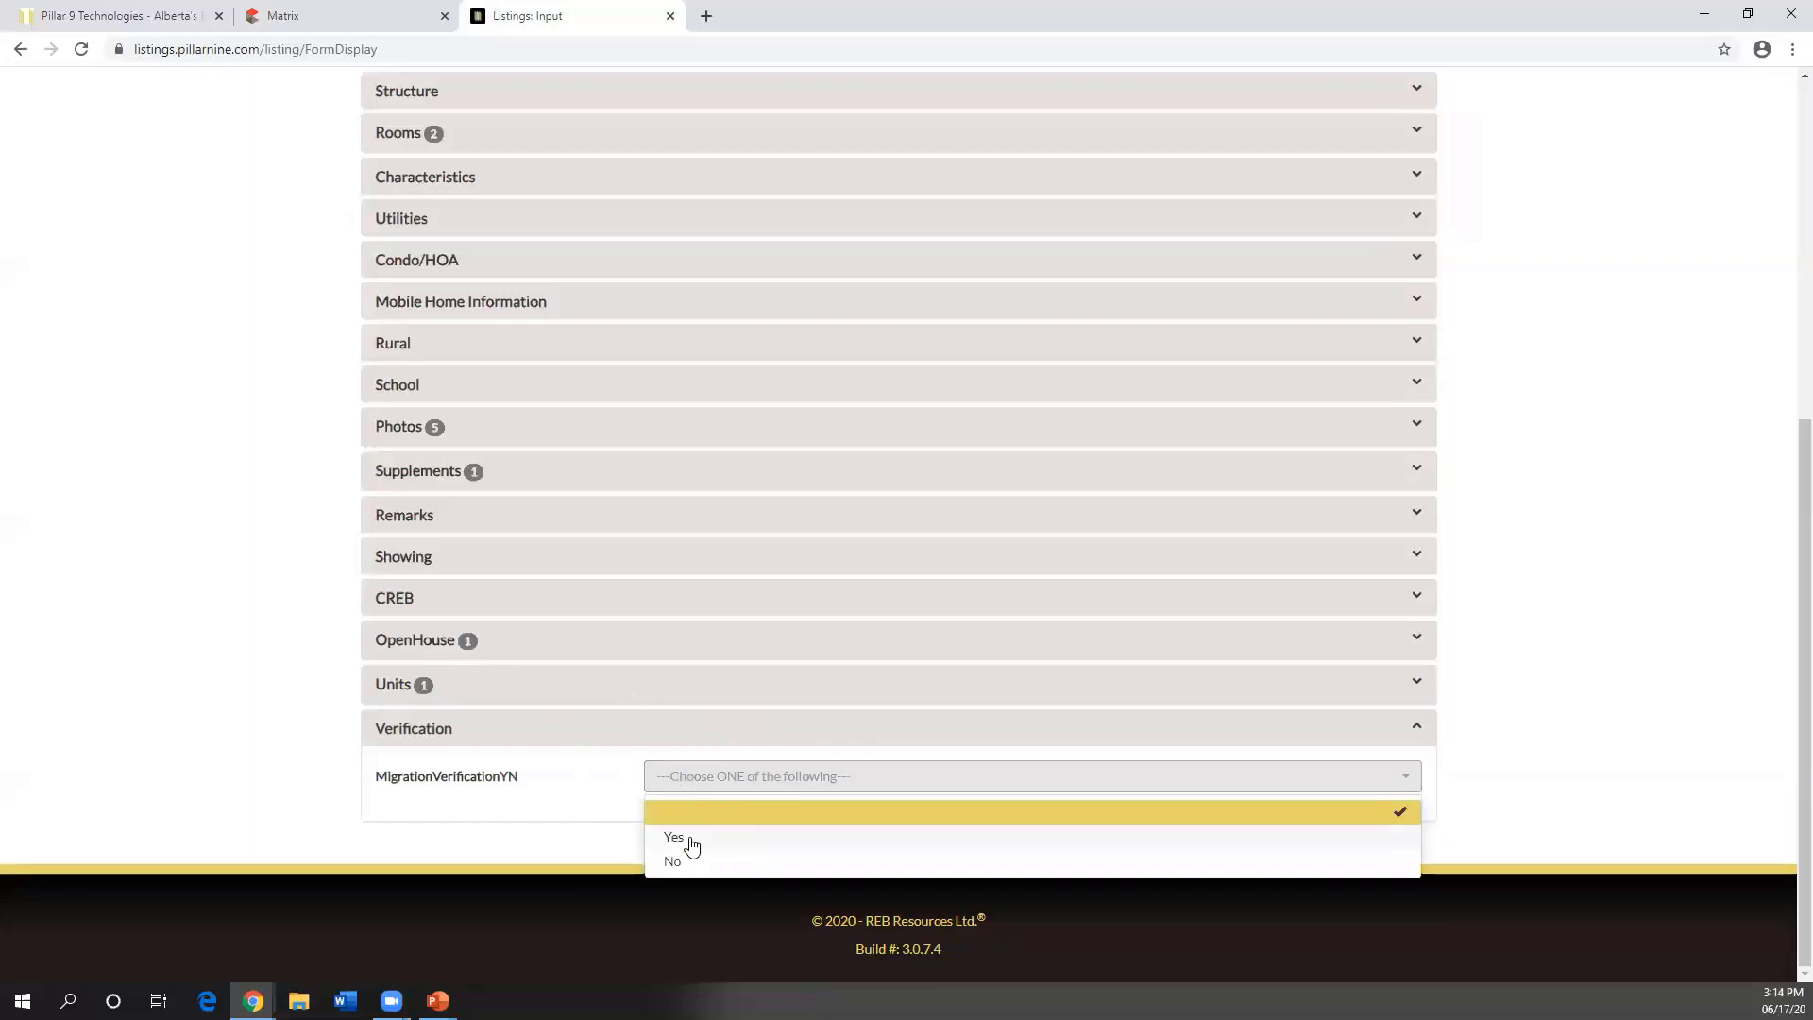
{"action": "left_click", "coordinate": [692, 840]}
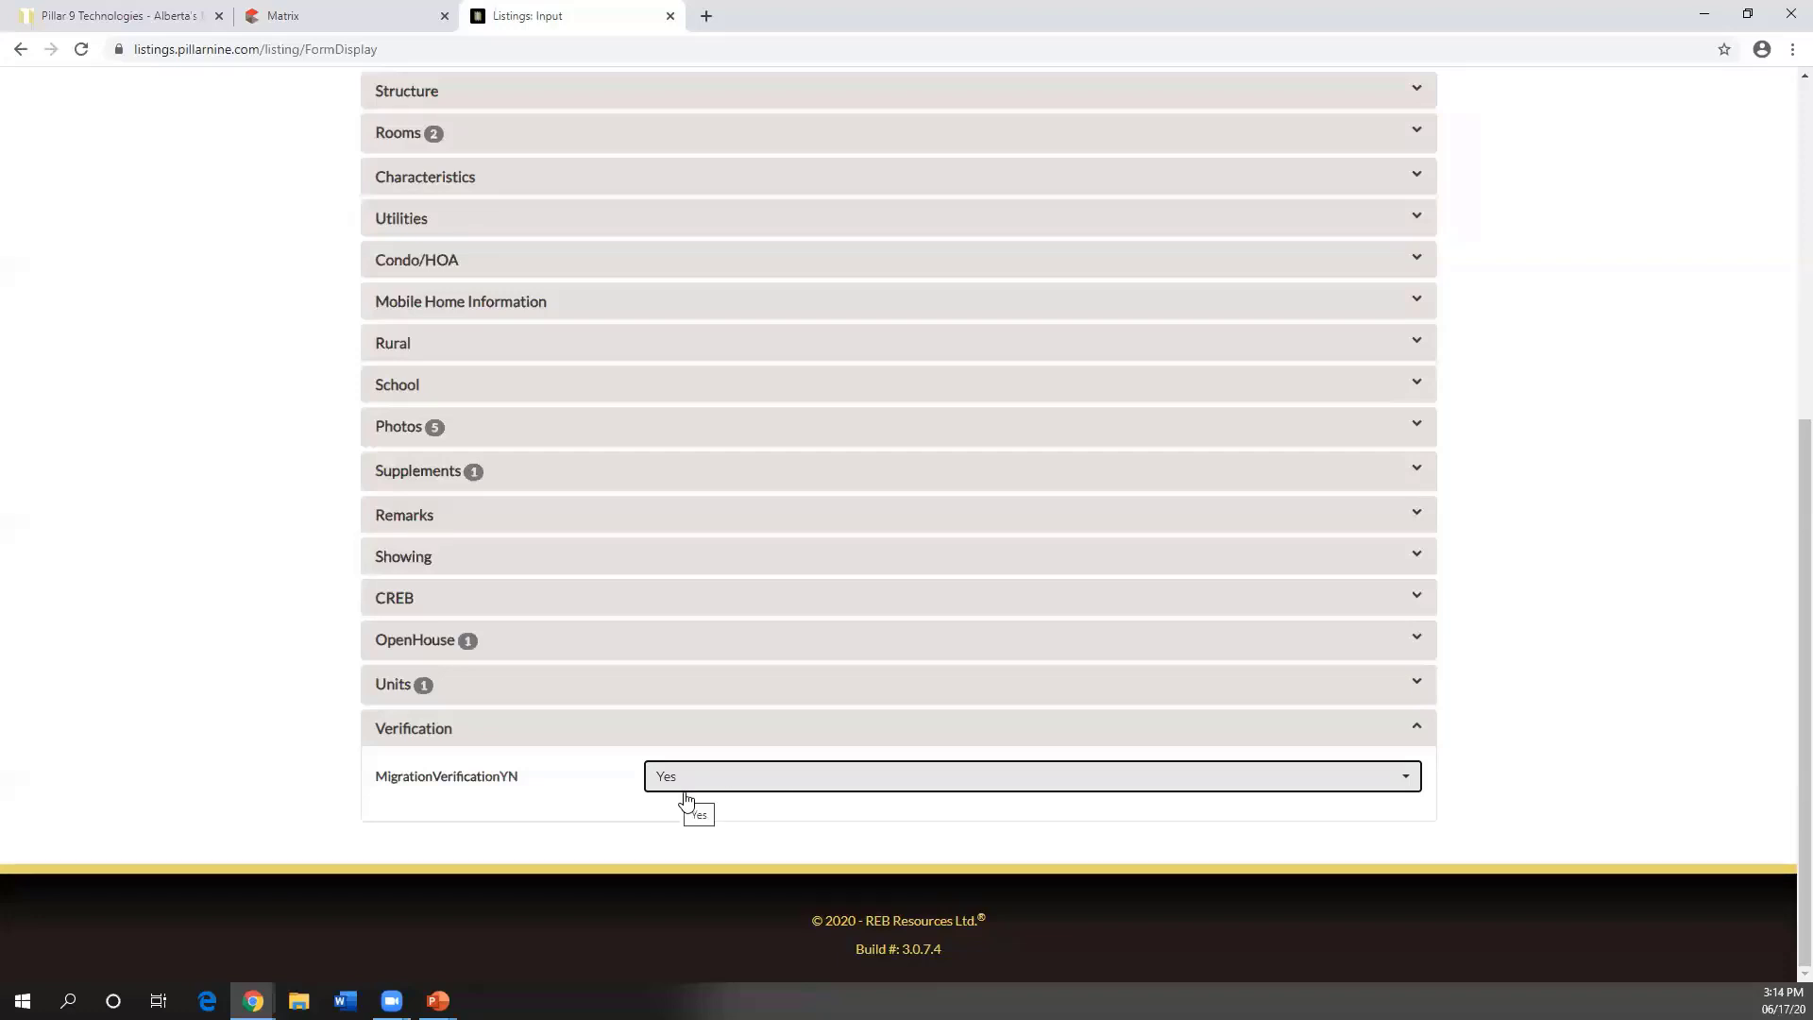
{"action": "scroll", "coordinate": [670, 680], "scroll_direction": "up", "scroll_amount": 5}
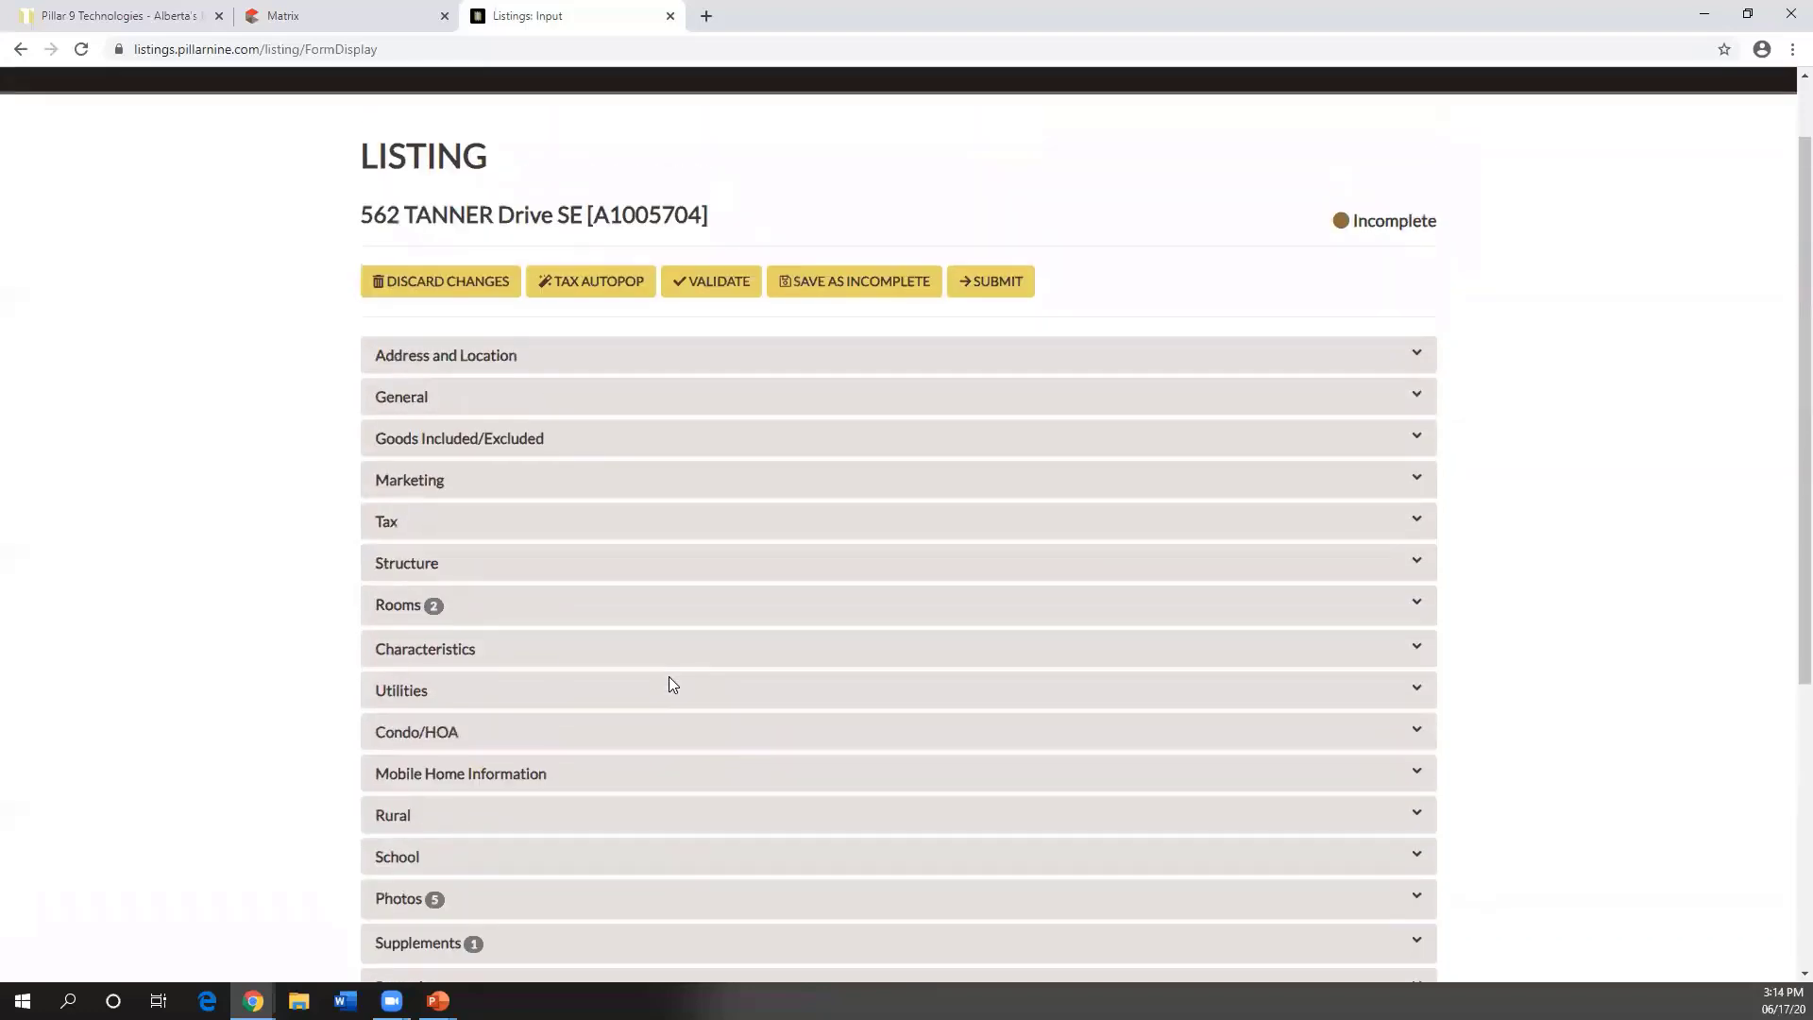
{"action": "scroll", "coordinate": [666, 670], "scroll_direction": "up", "scroll_amount": 1}
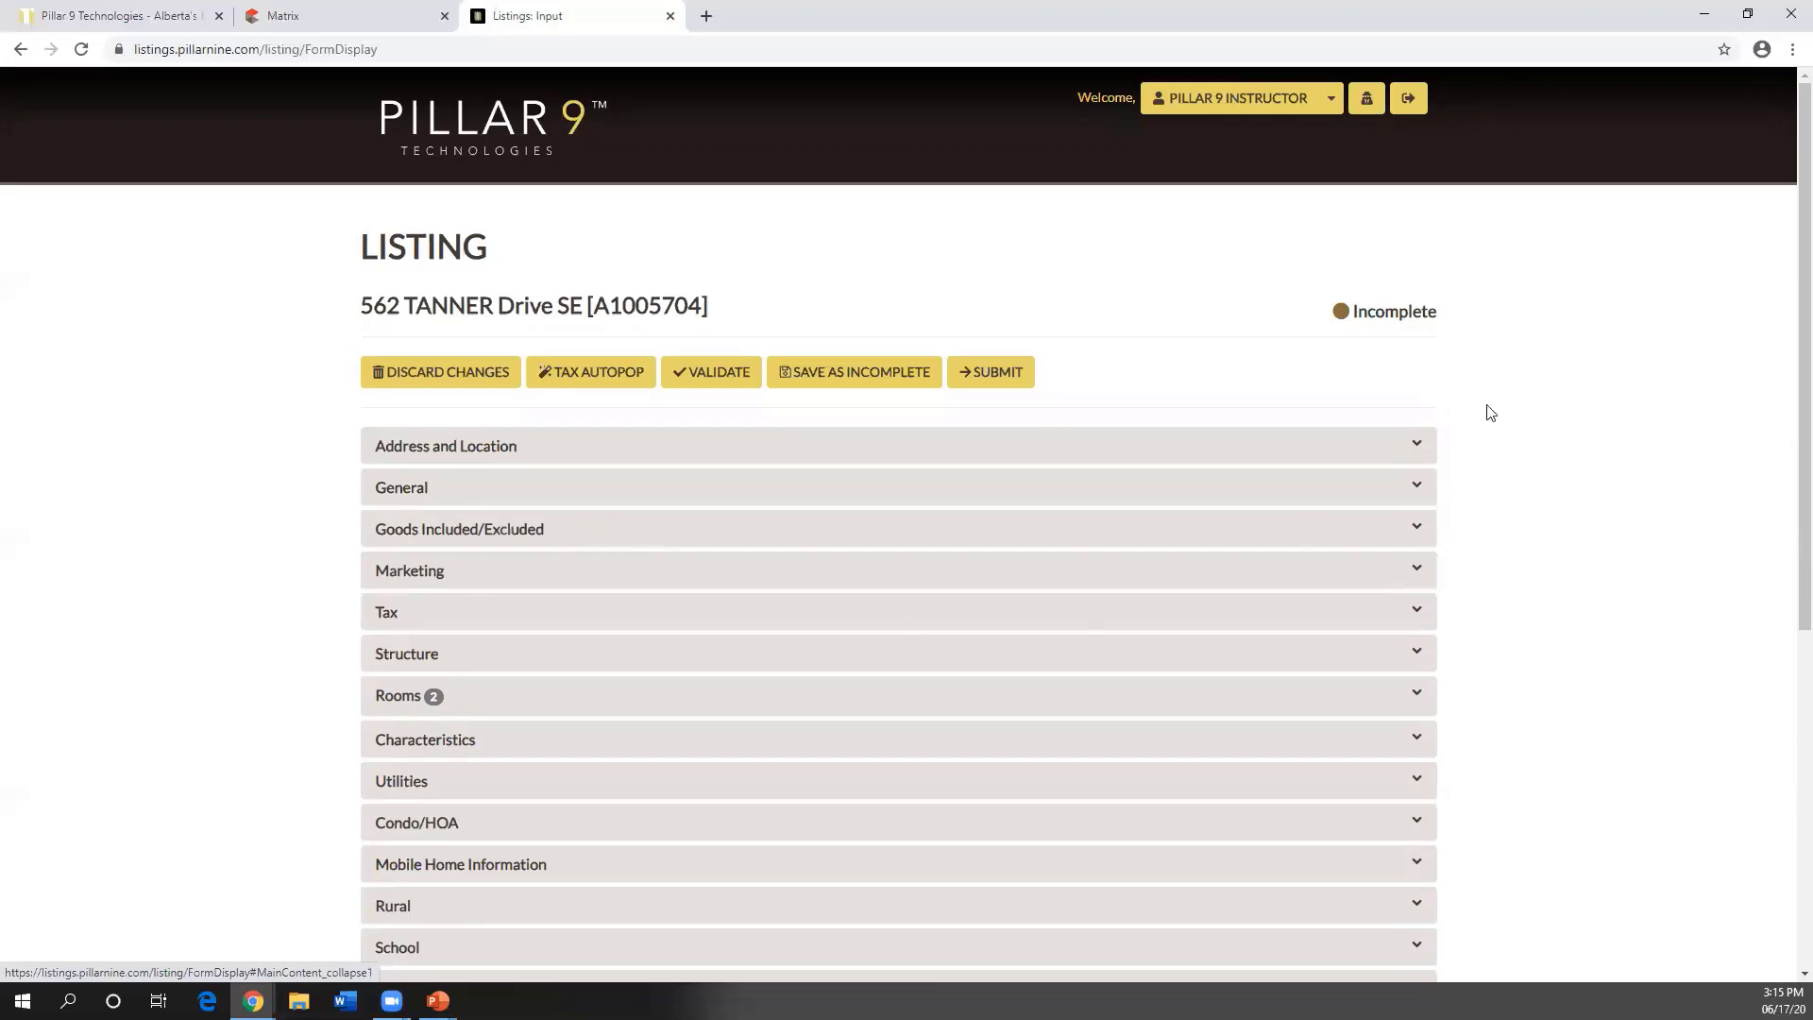
{"action": "left_click_drag", "start_coordinate": [1436, 316], "coordinate": [1355, 316]}
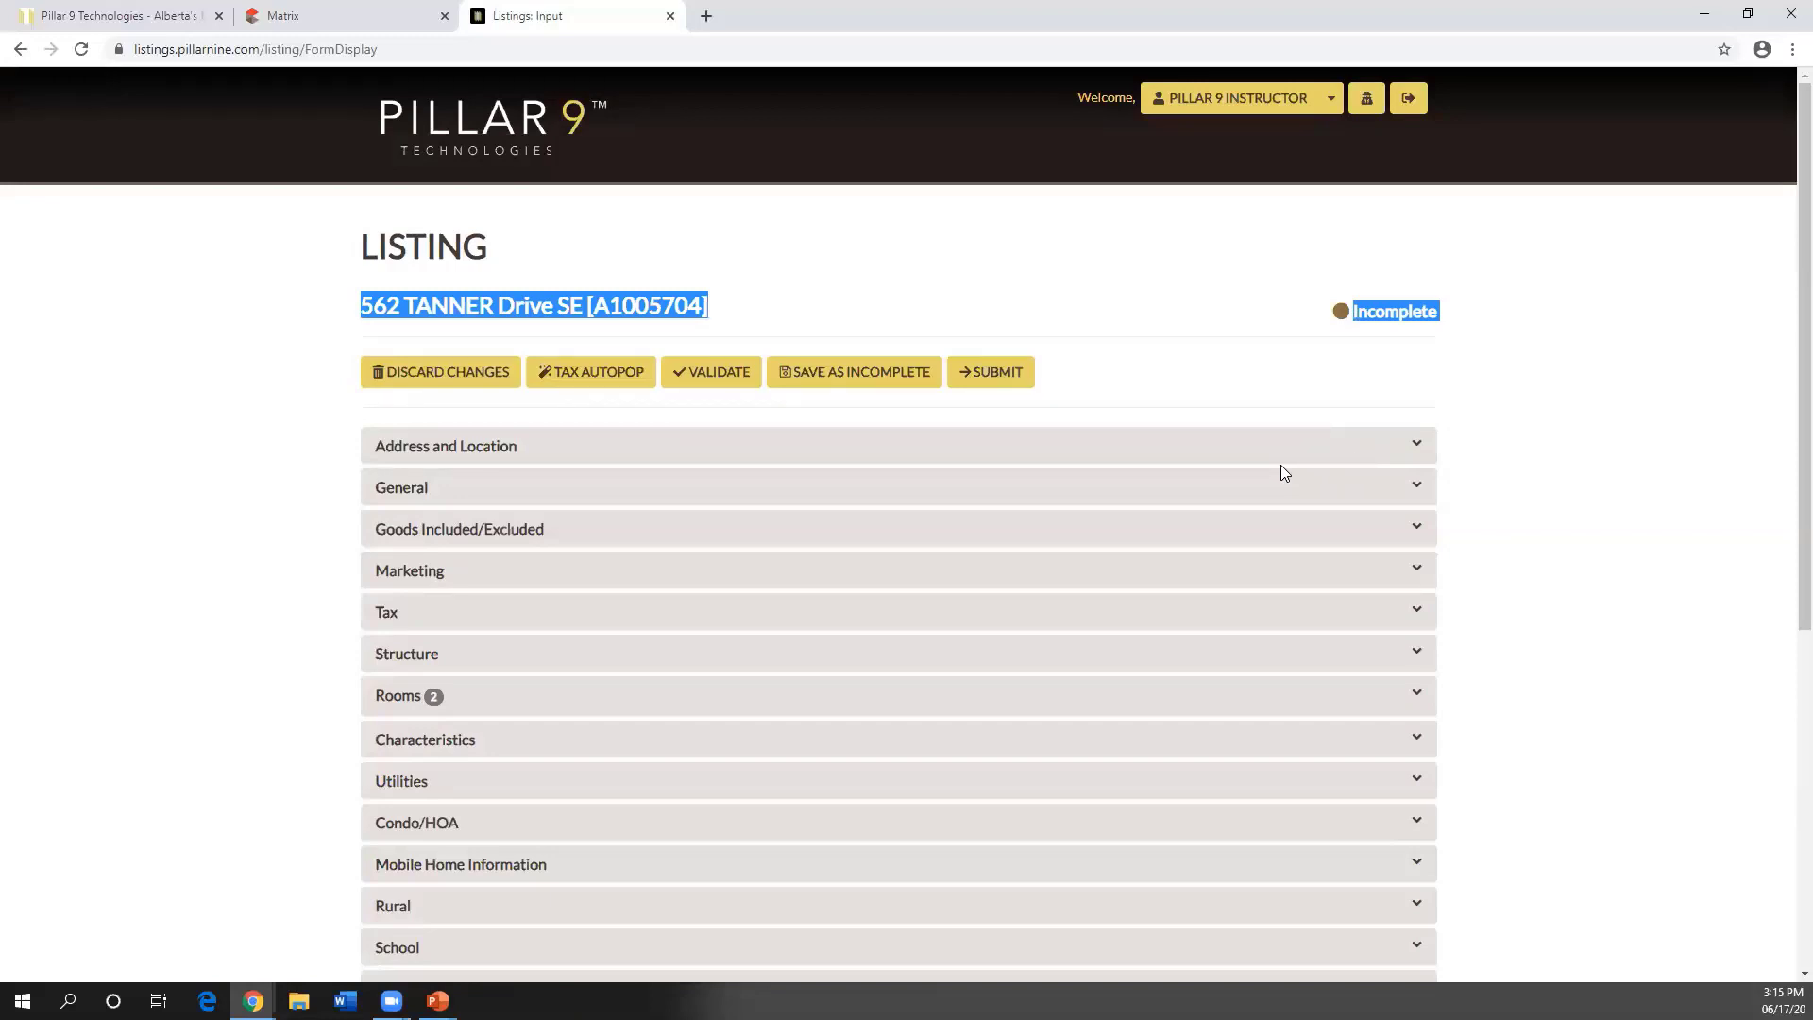
{"action": "left_click", "coordinate": [858, 379]}
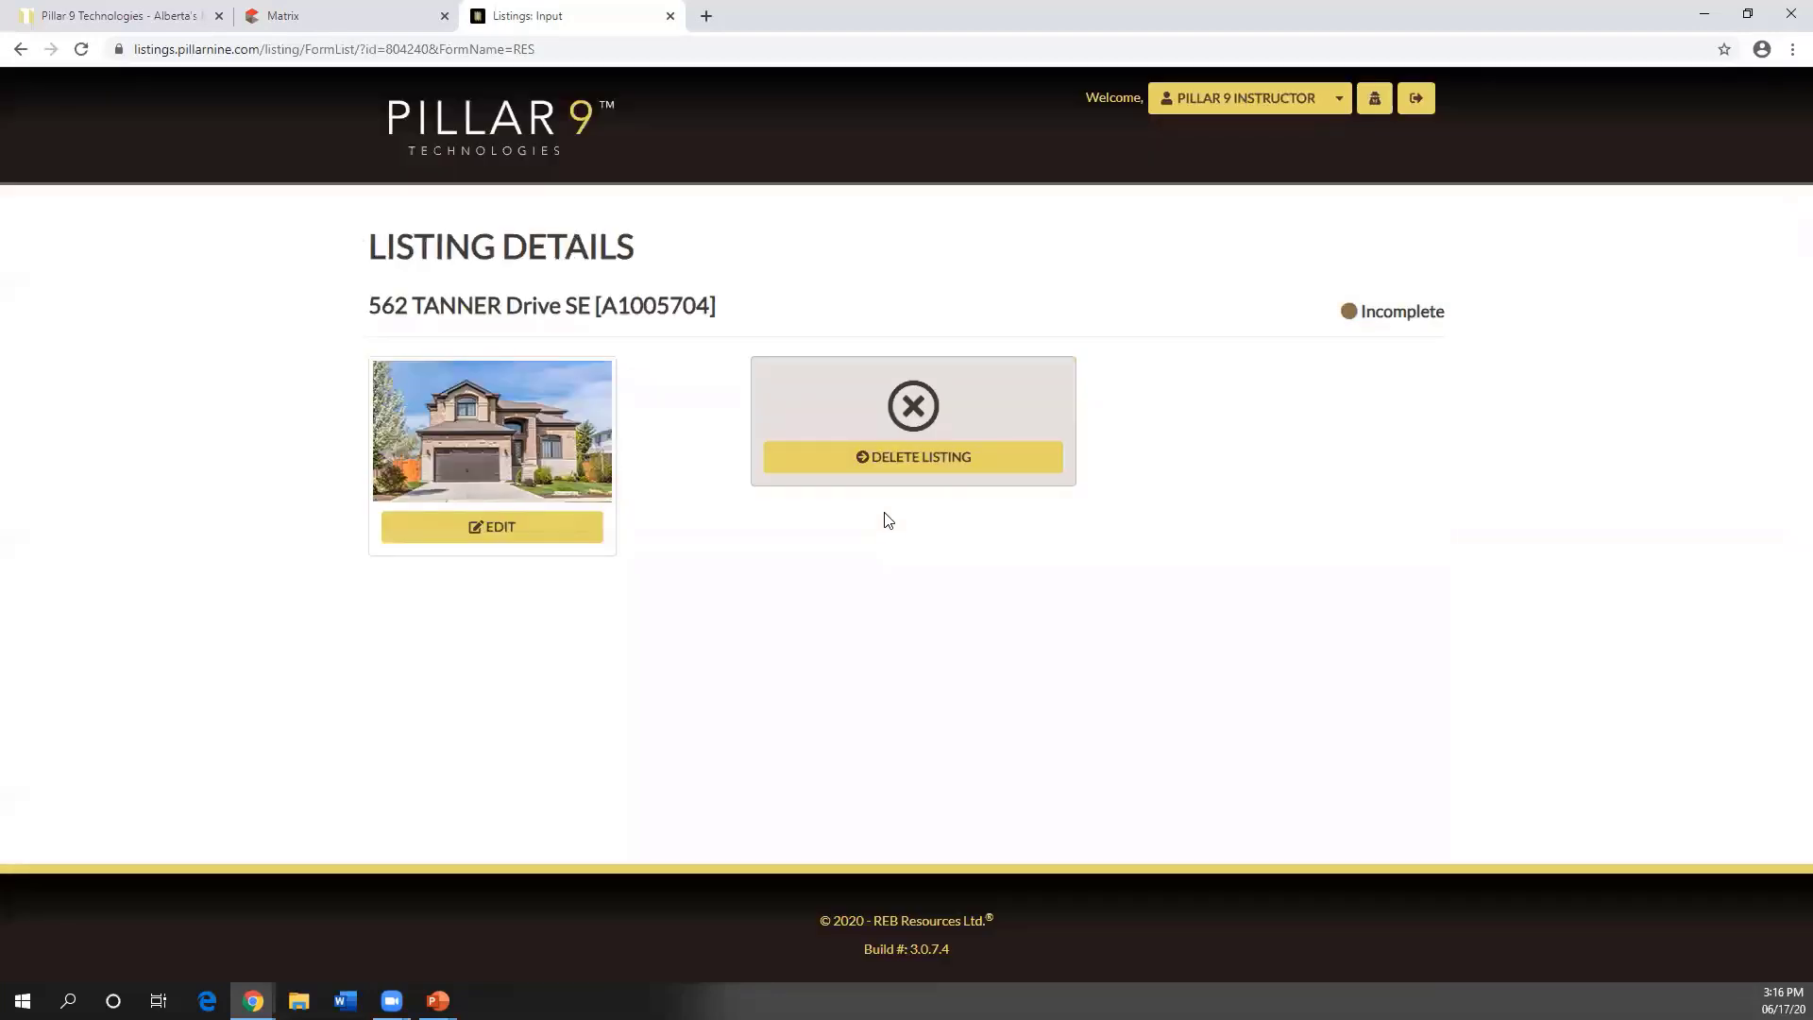
{"action": "left_click", "coordinate": [505, 527]}
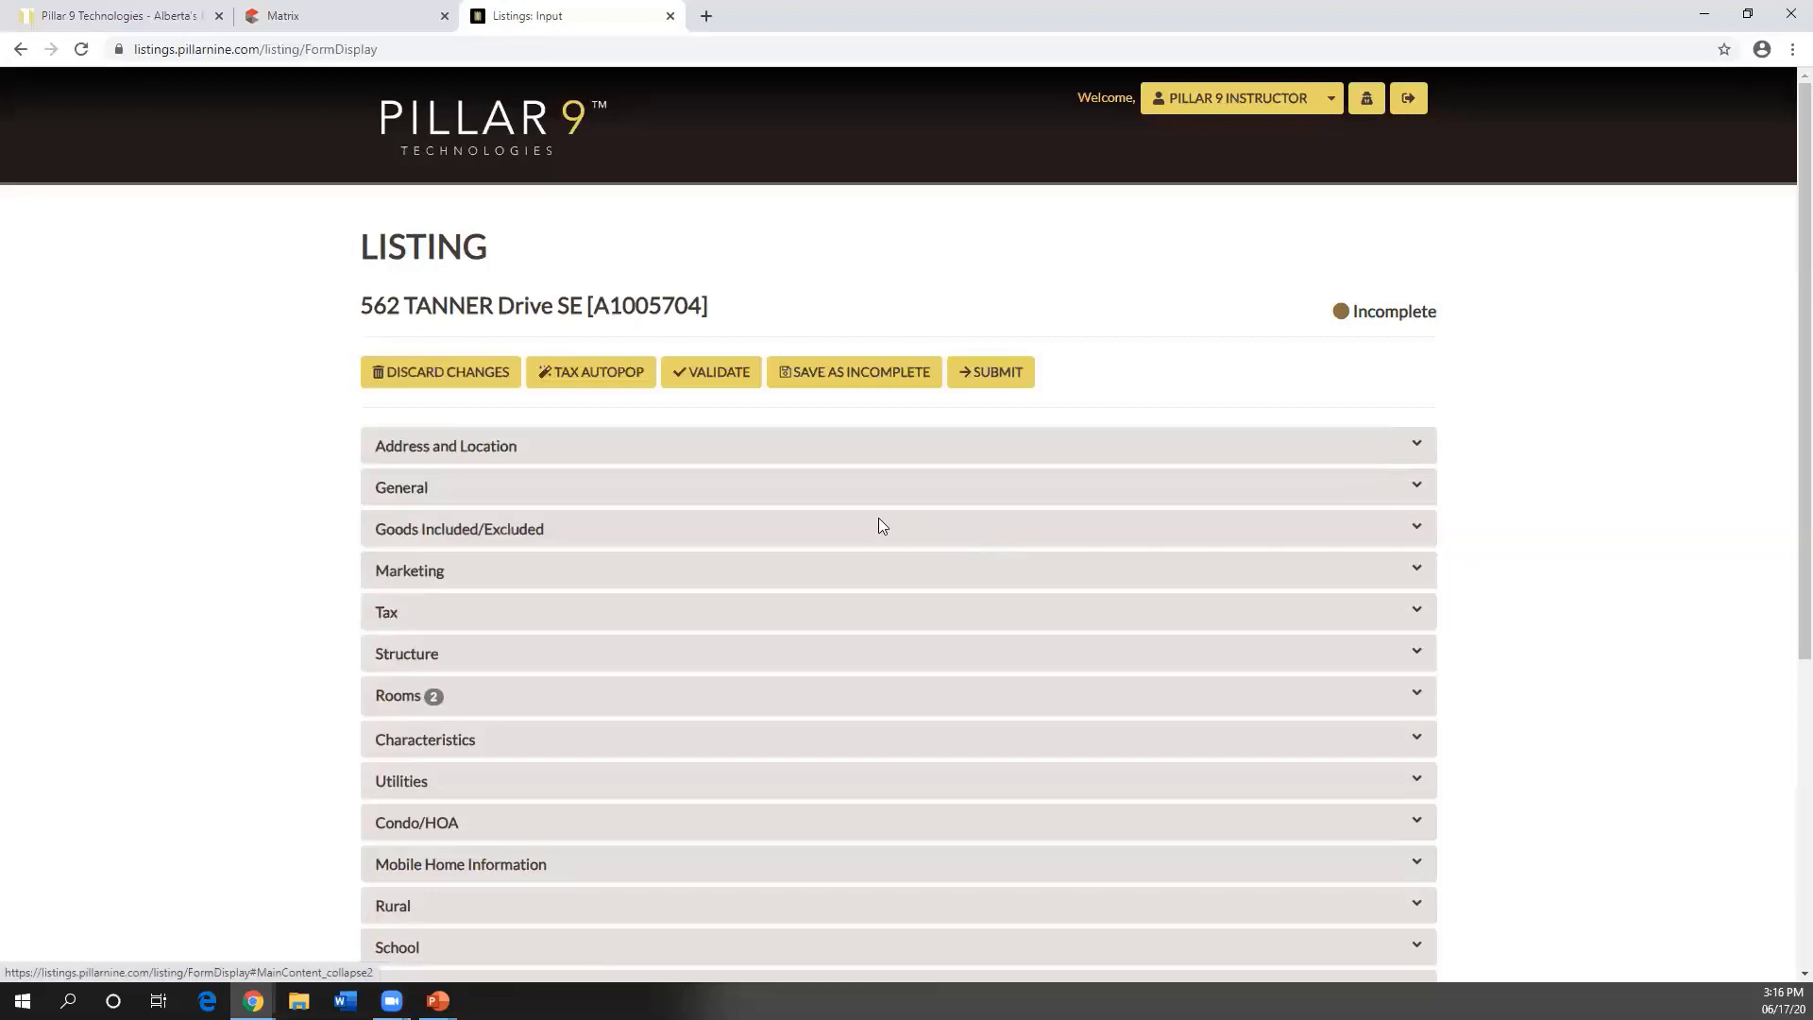
{"action": "left_click", "coordinate": [704, 380]}
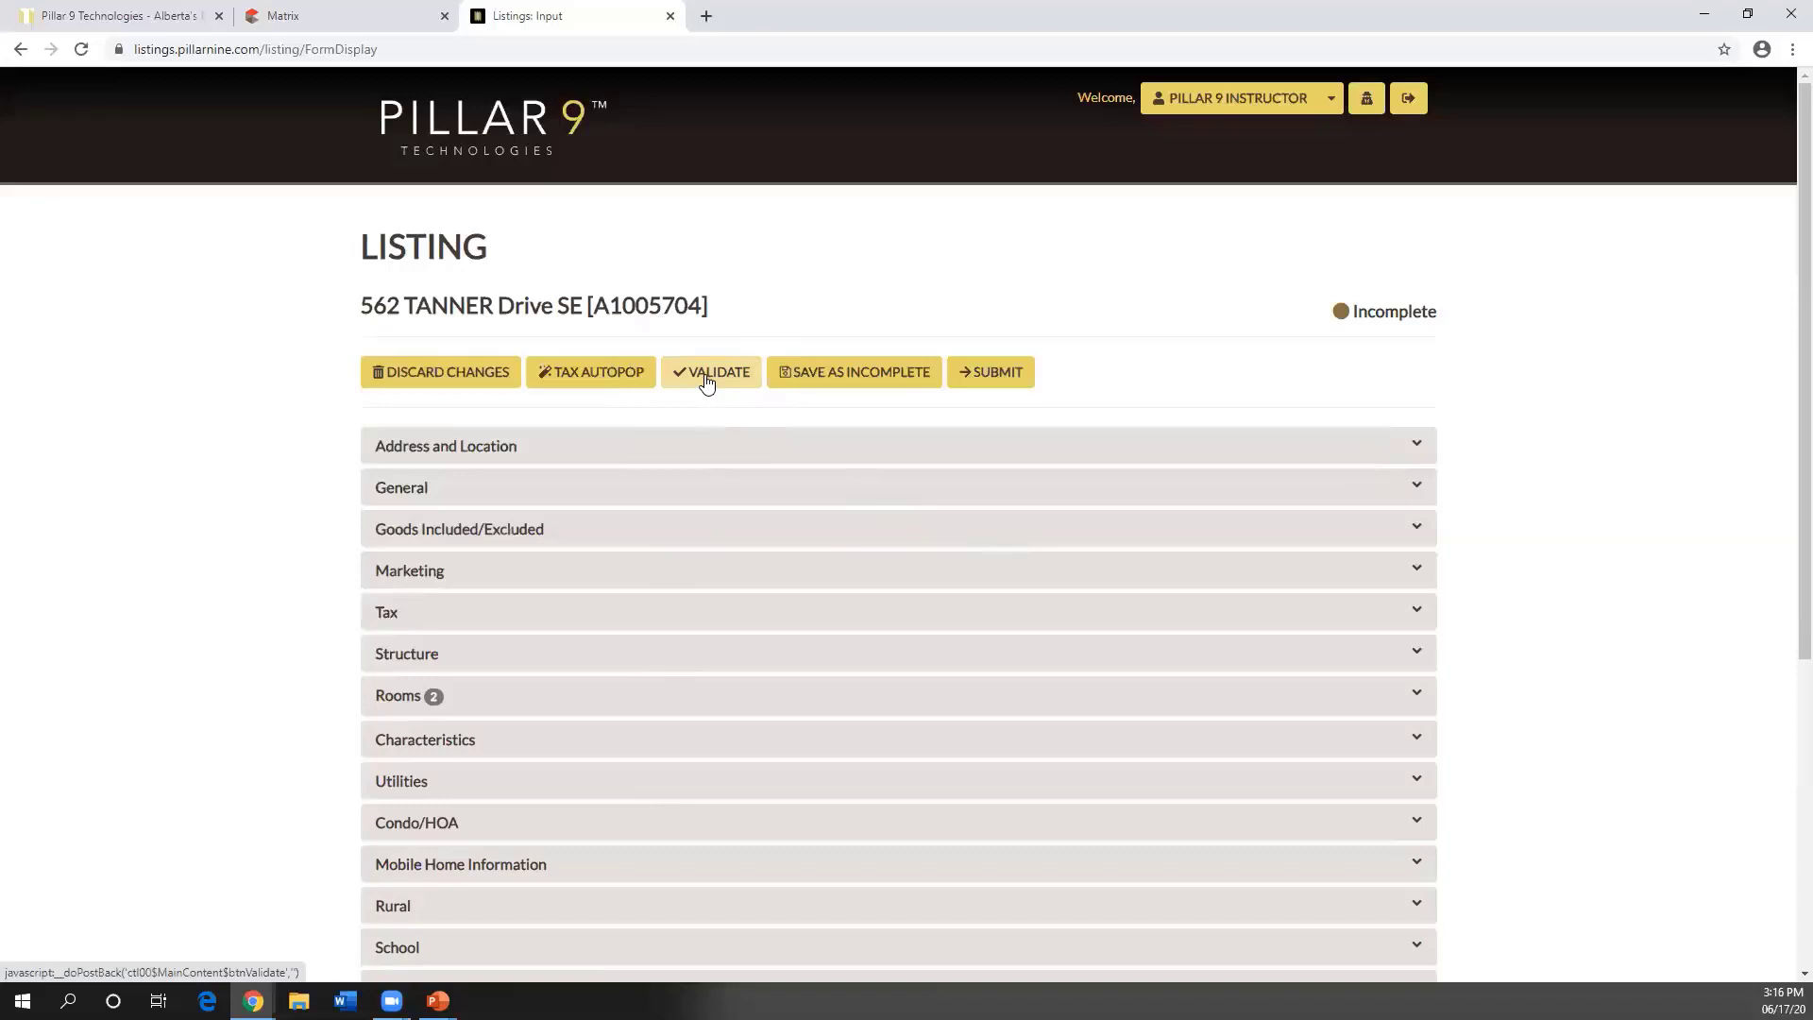
{"action": "left_click", "coordinate": [985, 380]}
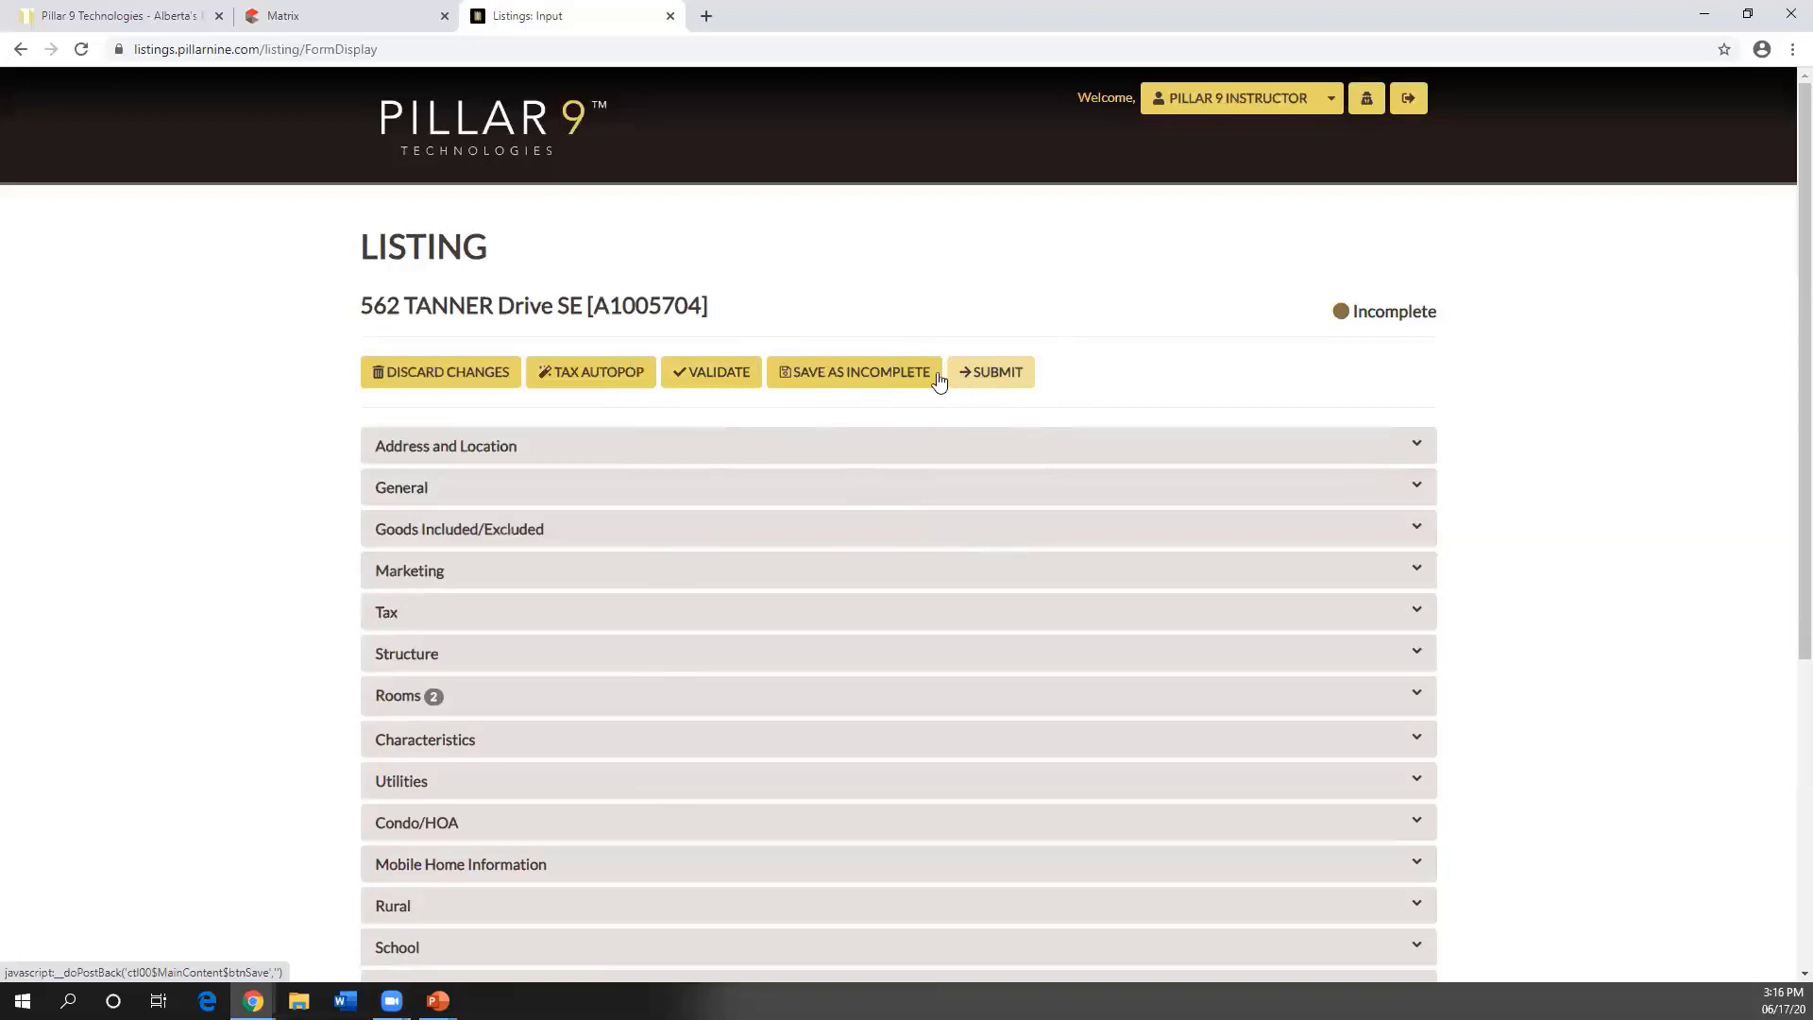
{"action": "left_click", "coordinate": [882, 376]}
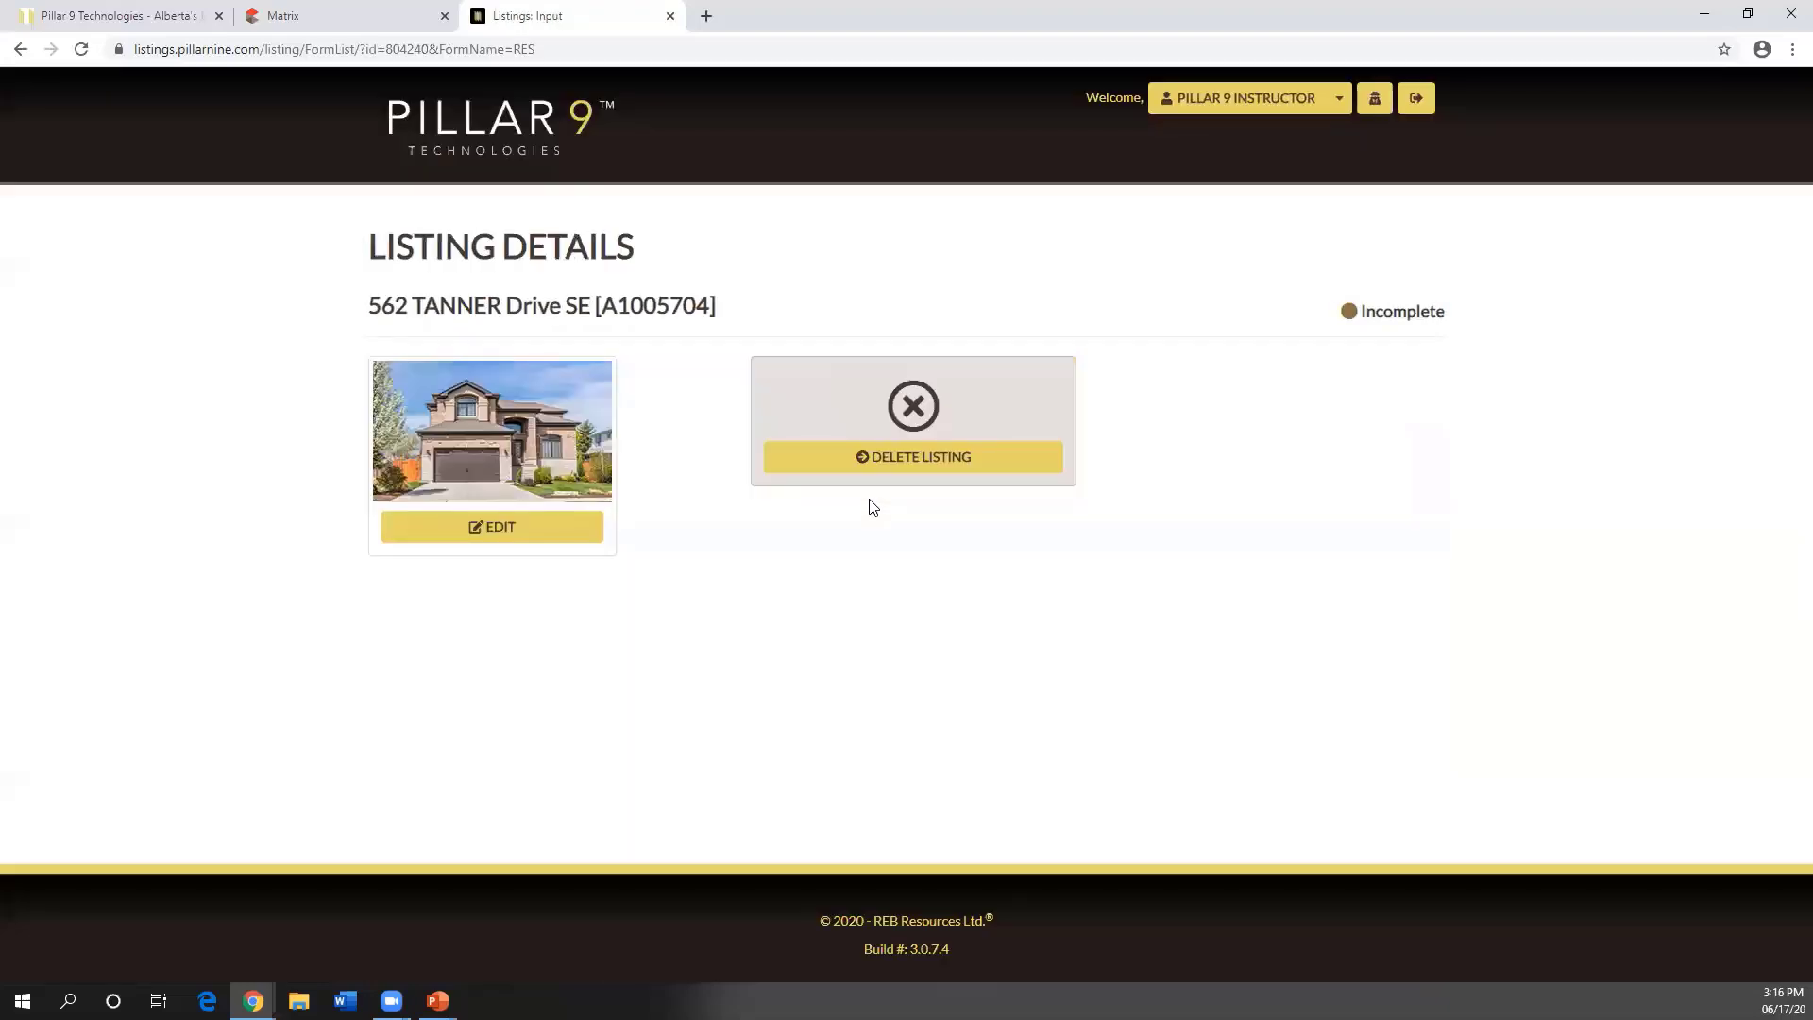
- Delete the draft listing by setting IsDeleted to Yes and submitting
{"action": "left_click", "coordinate": [927, 467]}
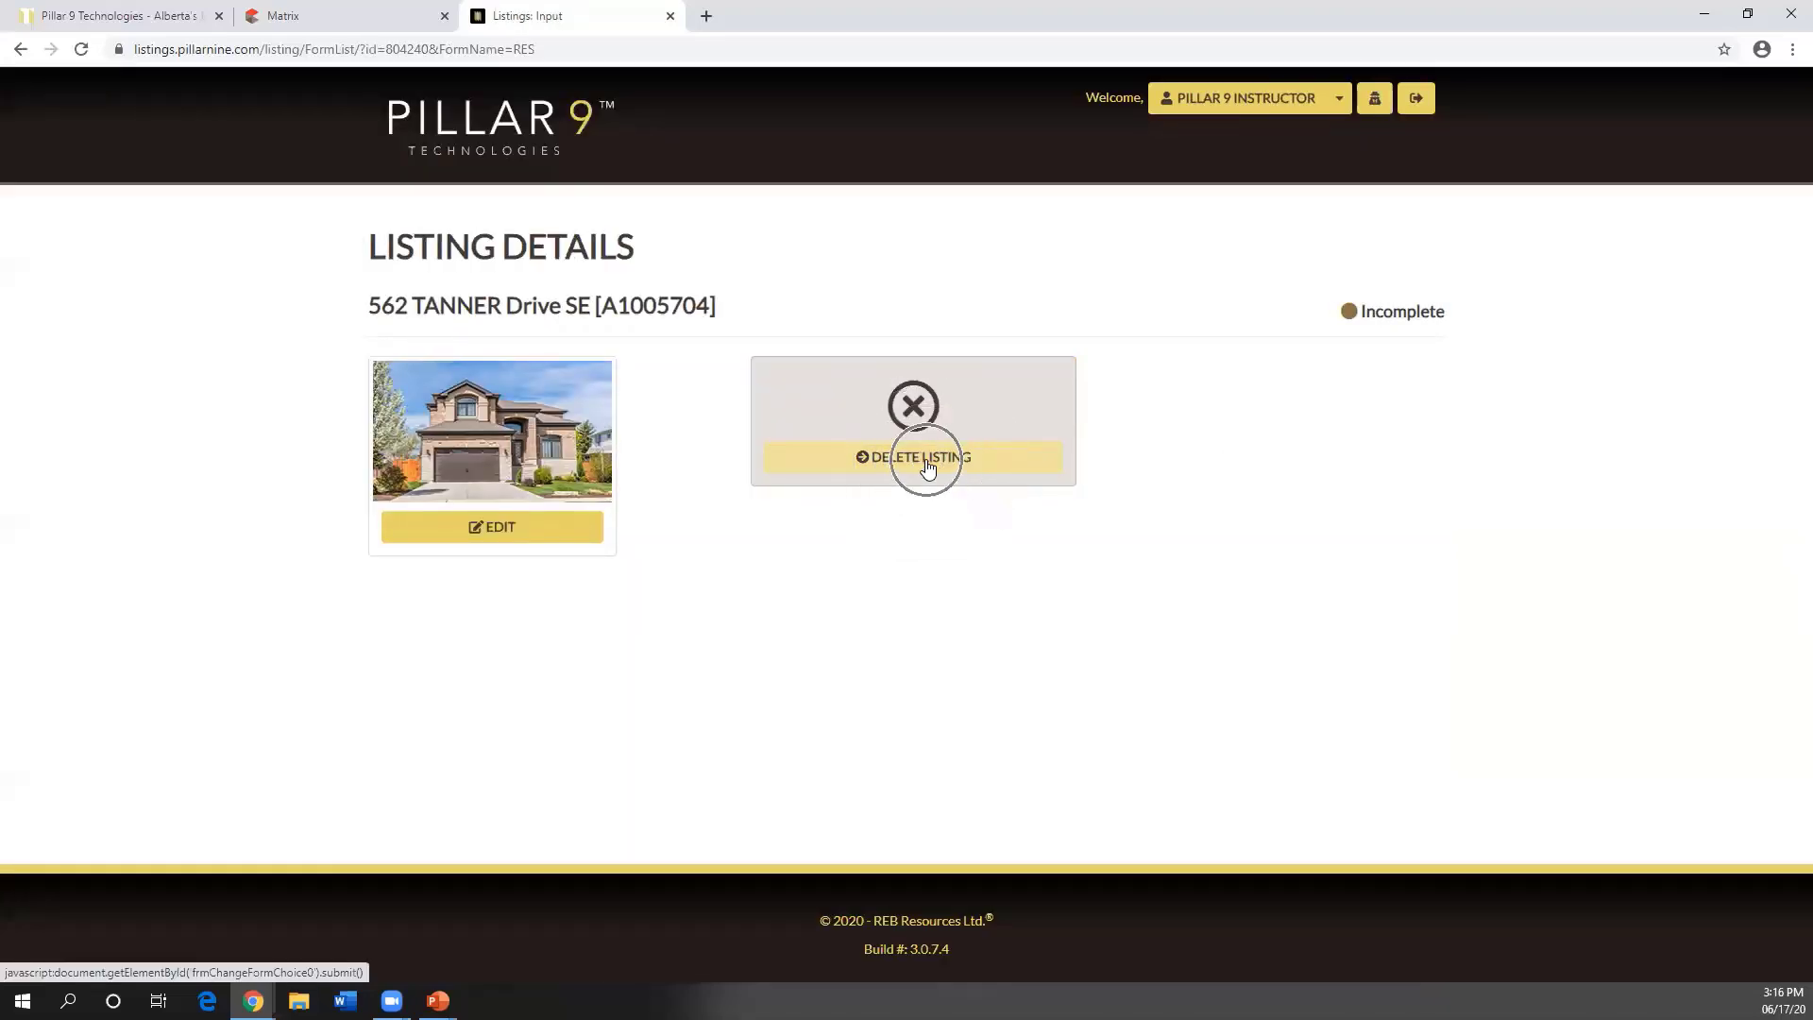
{"action": "left_click", "coordinate": [846, 498]}
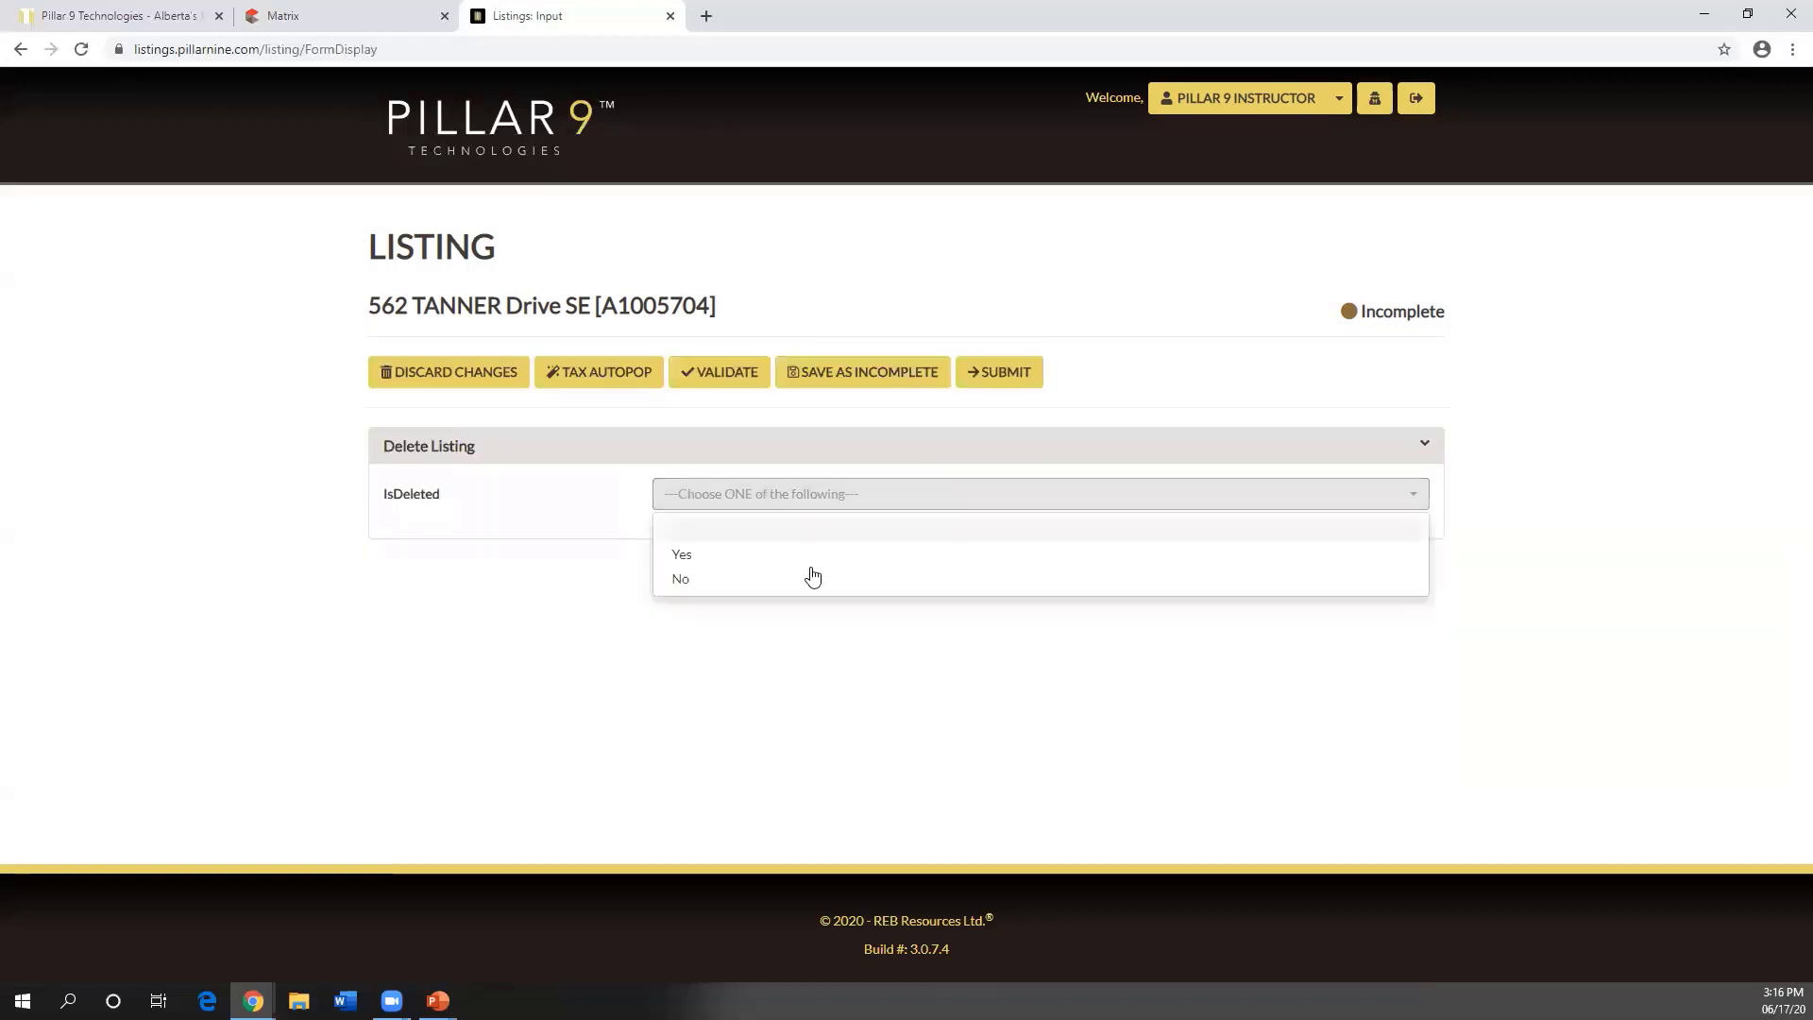
{"action": "left_click", "coordinate": [812, 557]}
{"action": "left_click", "coordinate": [988, 372]}
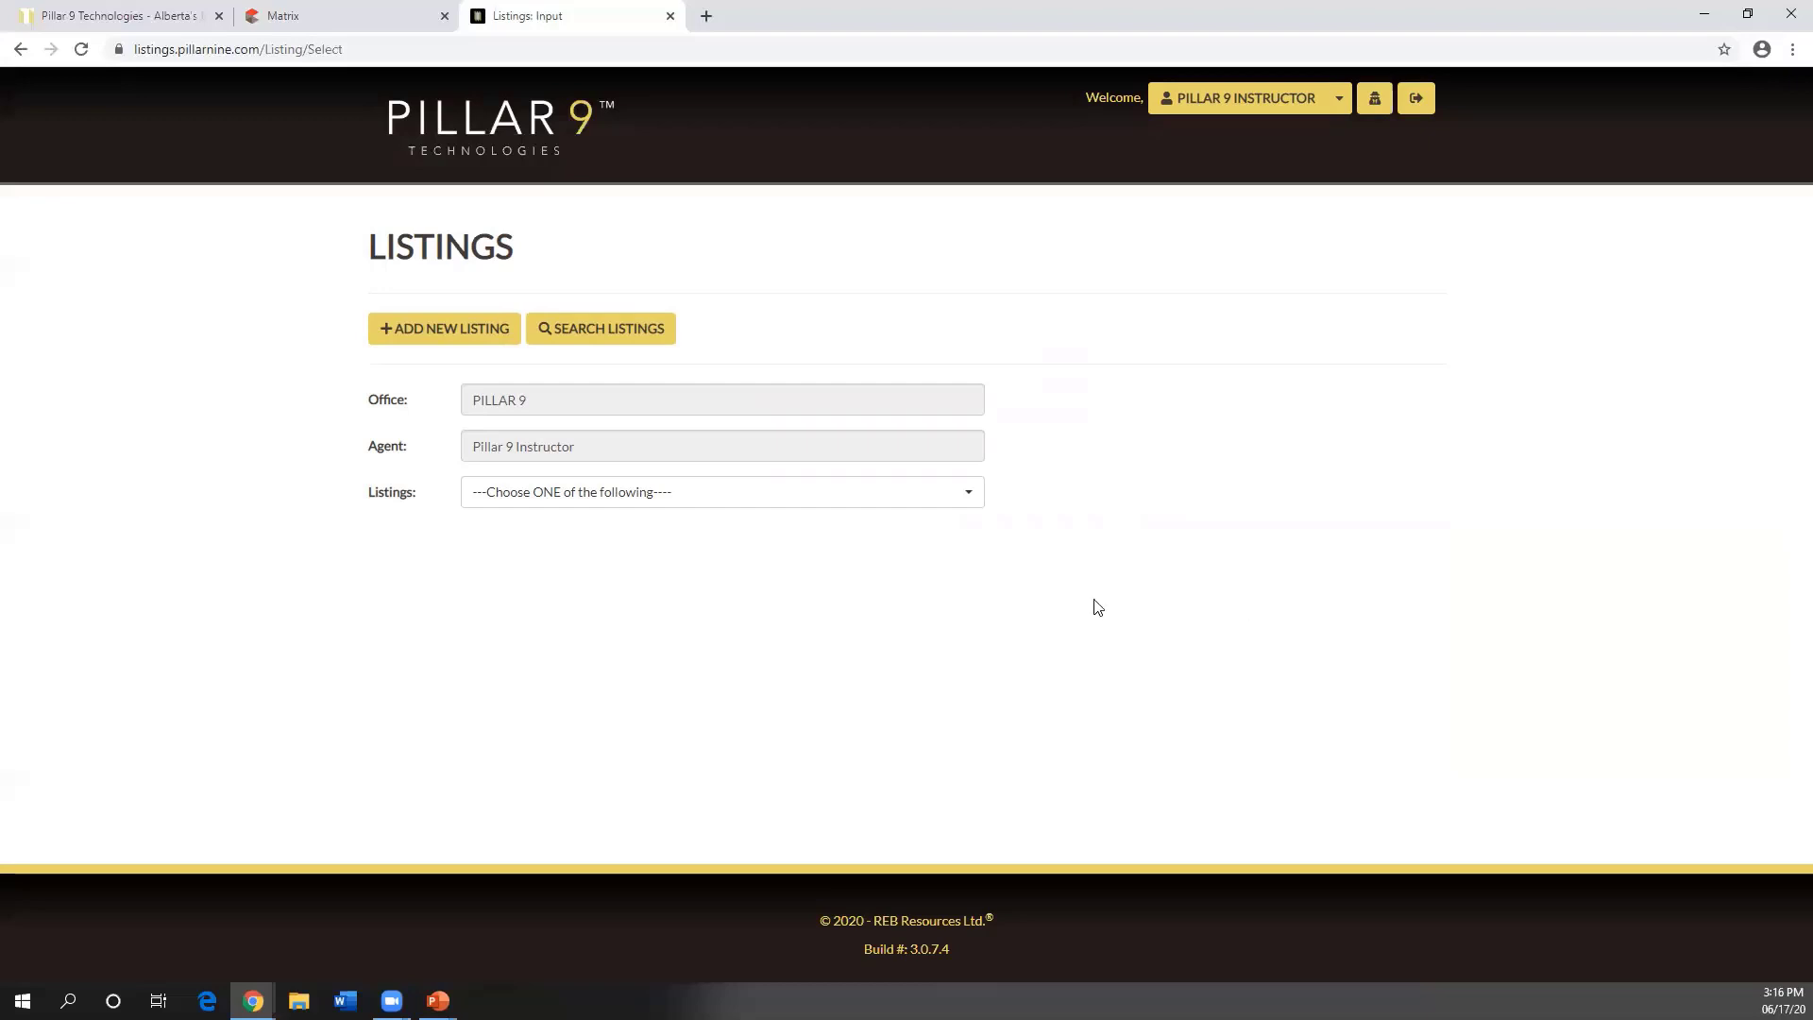
- Go to the listing search, then switch back to the running PowerPoint slideshow
{"action": "left_click", "coordinate": [638, 331]}
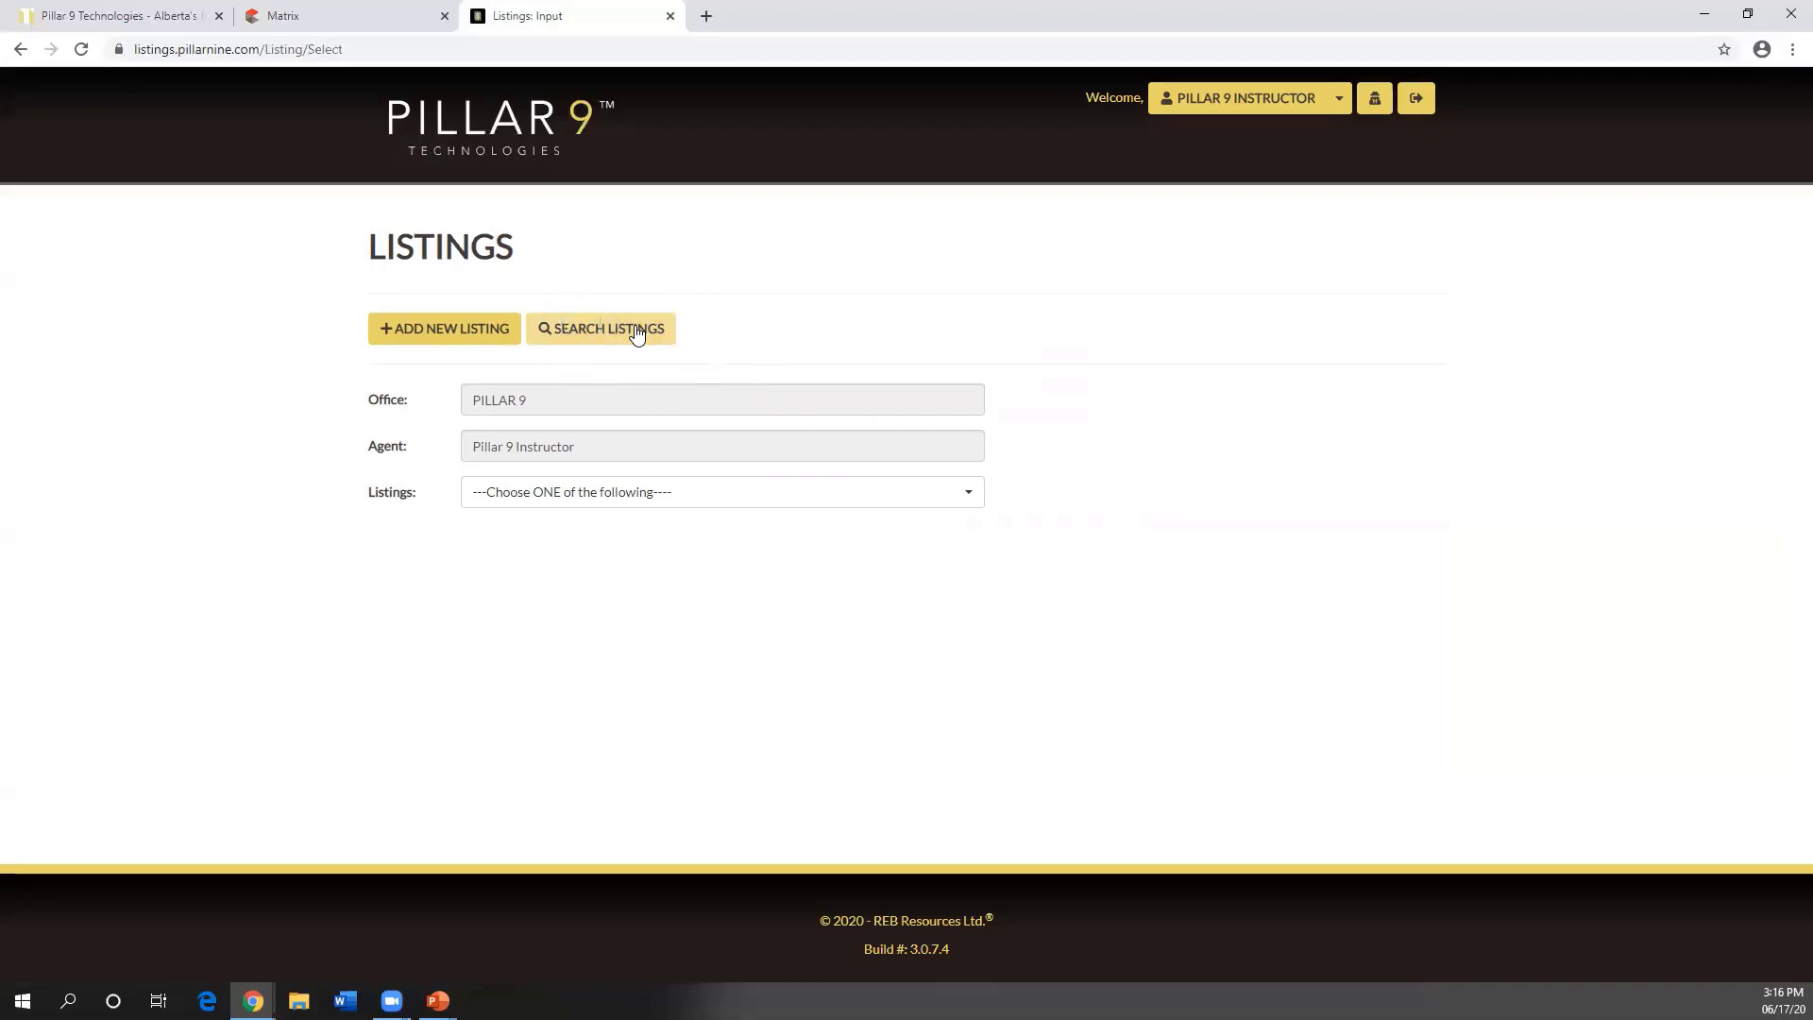
{"action": "key", "text": "ctrl"}
{"action": "key", "text": "ctrl"}
{"action": "key", "text": "ctrl"}
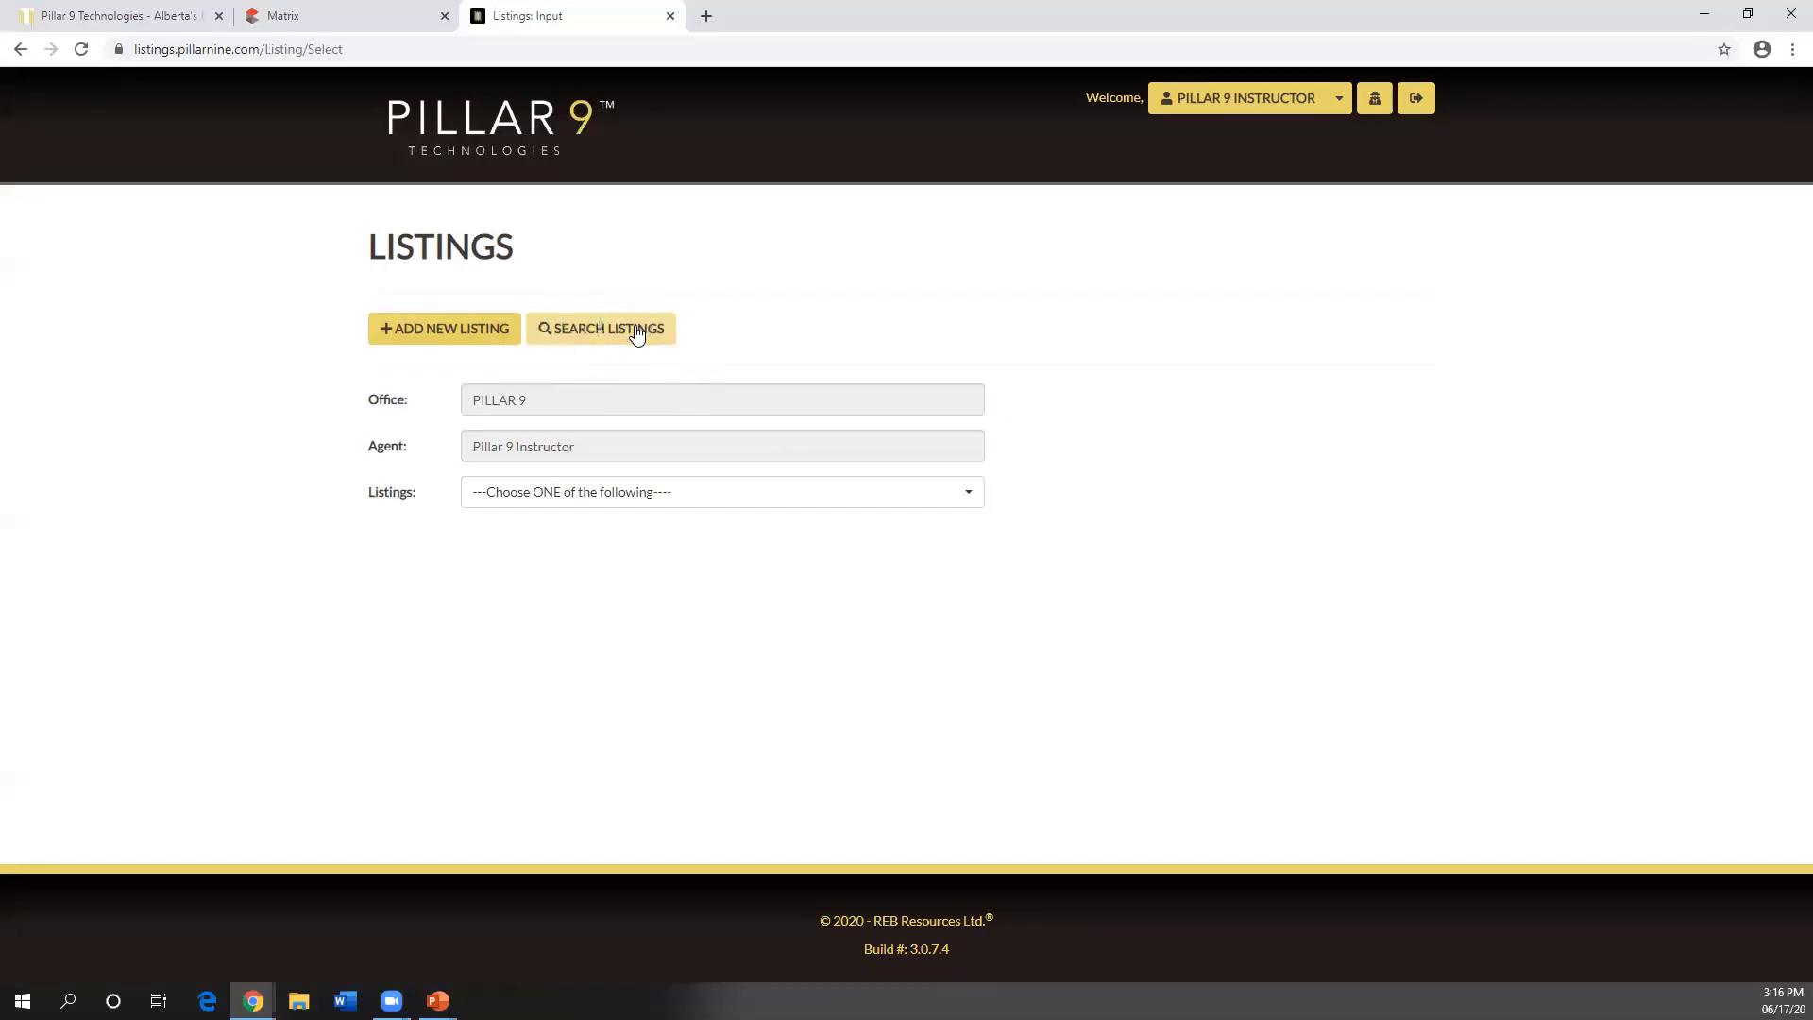
{"action": "key", "text": "ctrl"}
{"action": "key", "text": "ctrl"}
{"action": "key", "text": "ctrl"}
{"action": "key", "text": "ctrl"}
{"action": "key", "text": "ctrl"}
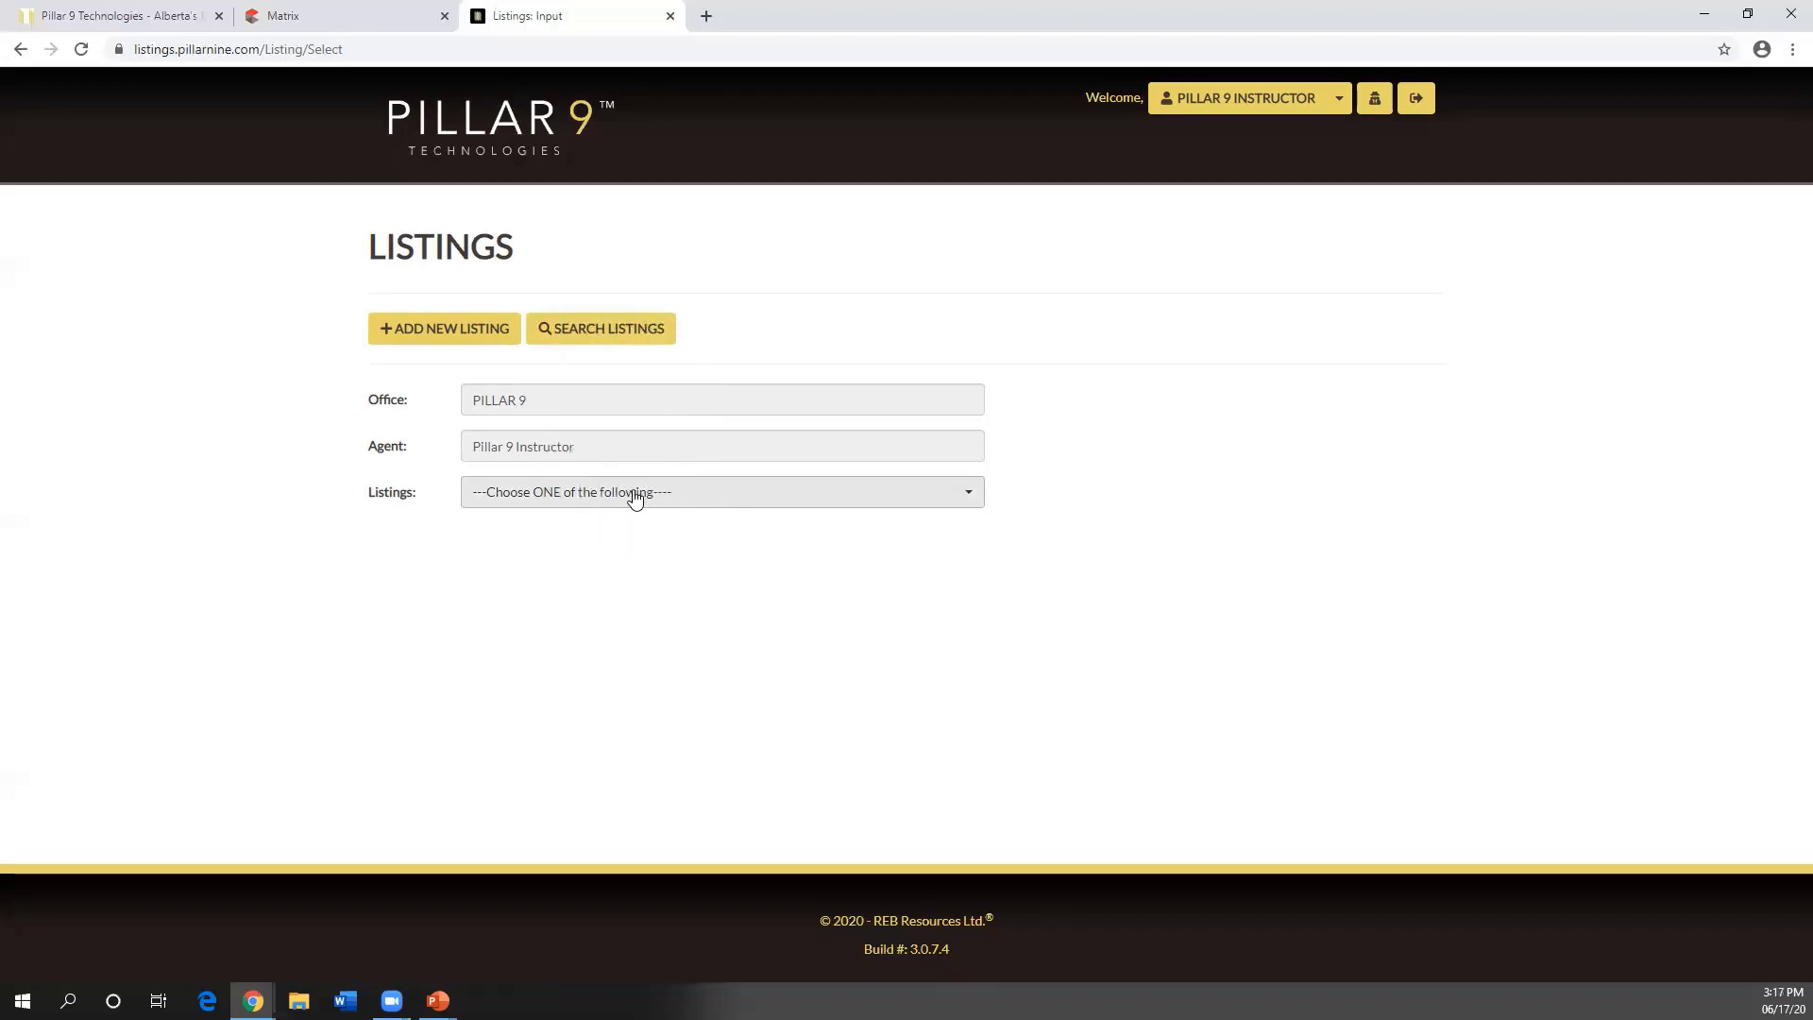
{"action": "key", "text": "ctrl"}
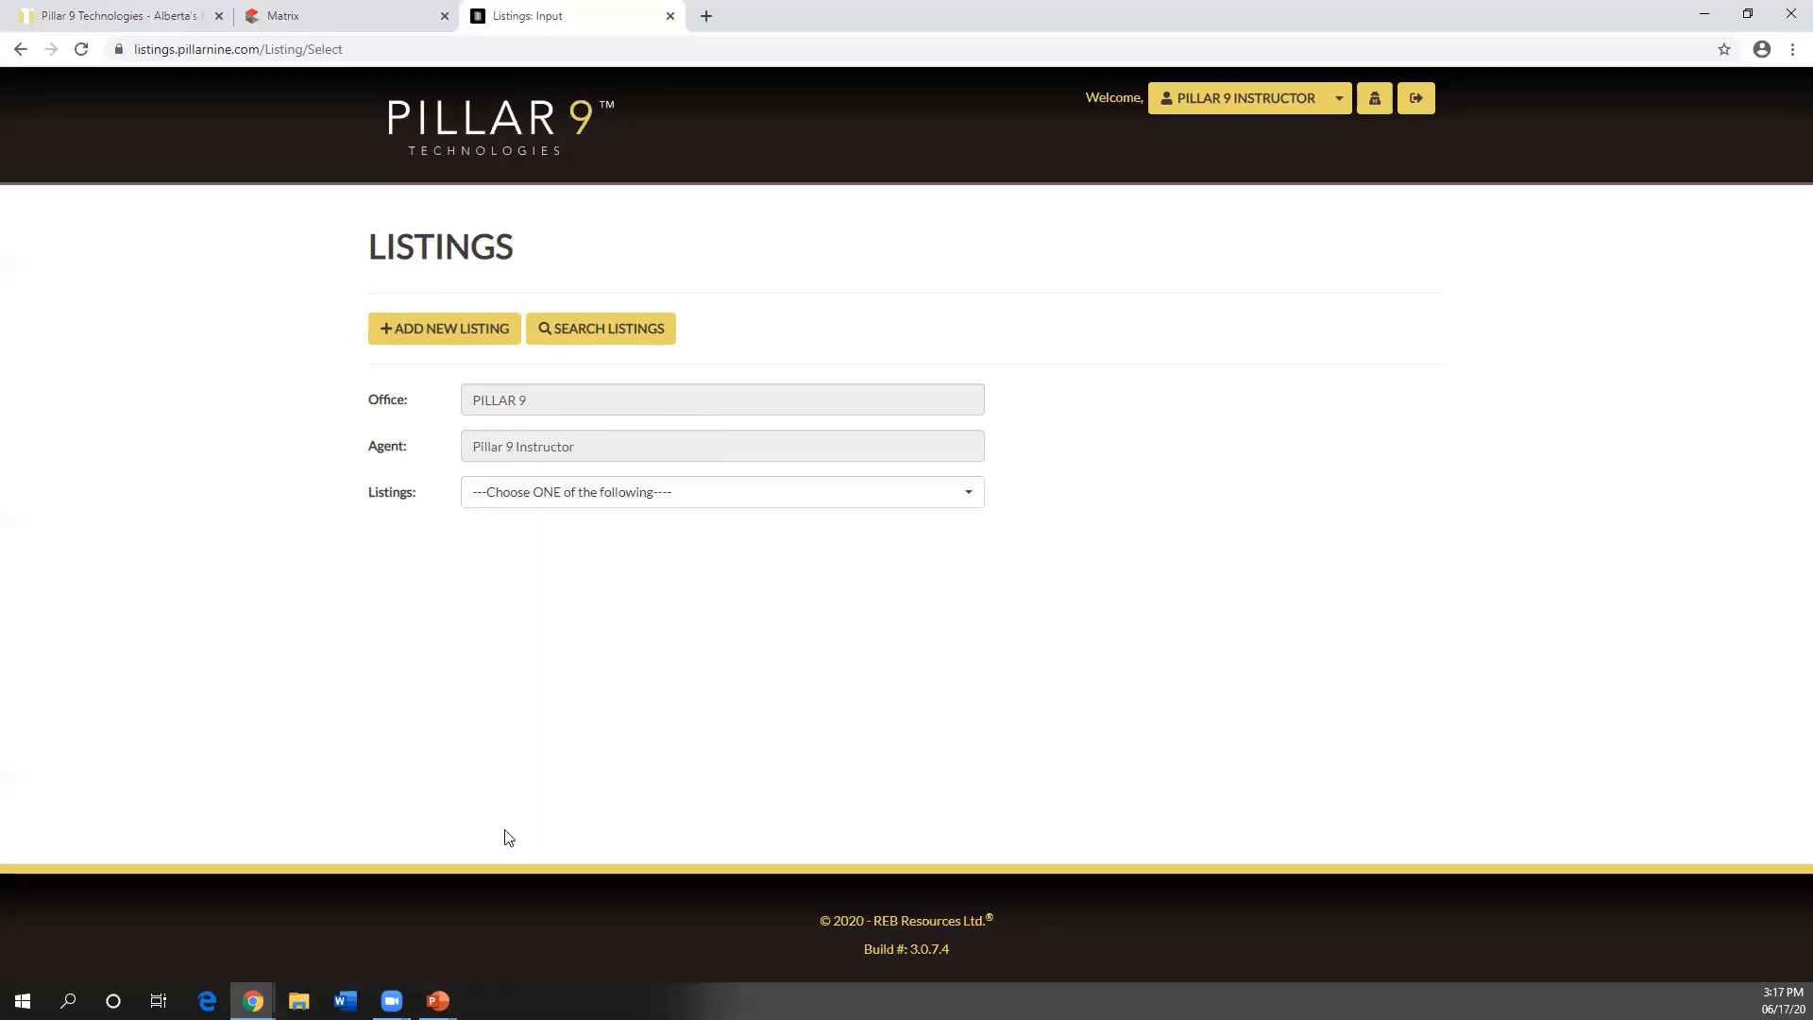
{"action": "left_click", "coordinate": [438, 1000]}
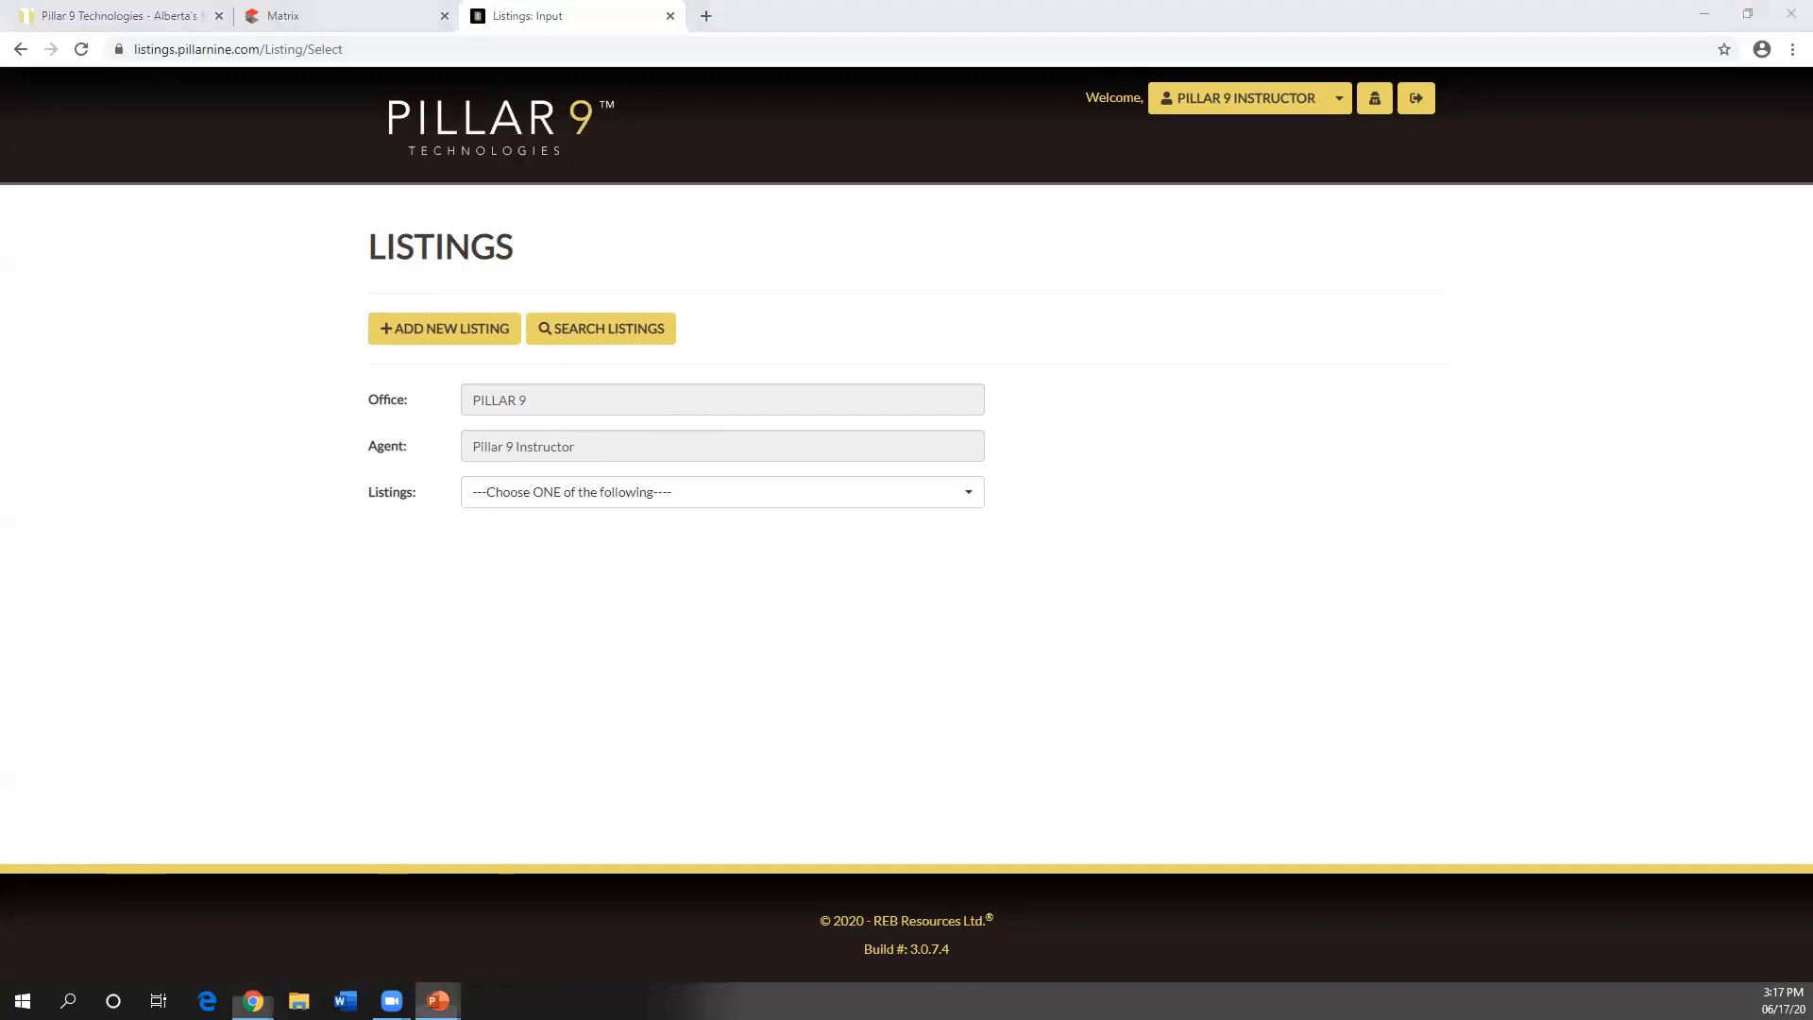
{"action": "left_click", "coordinate": [478, 938]}
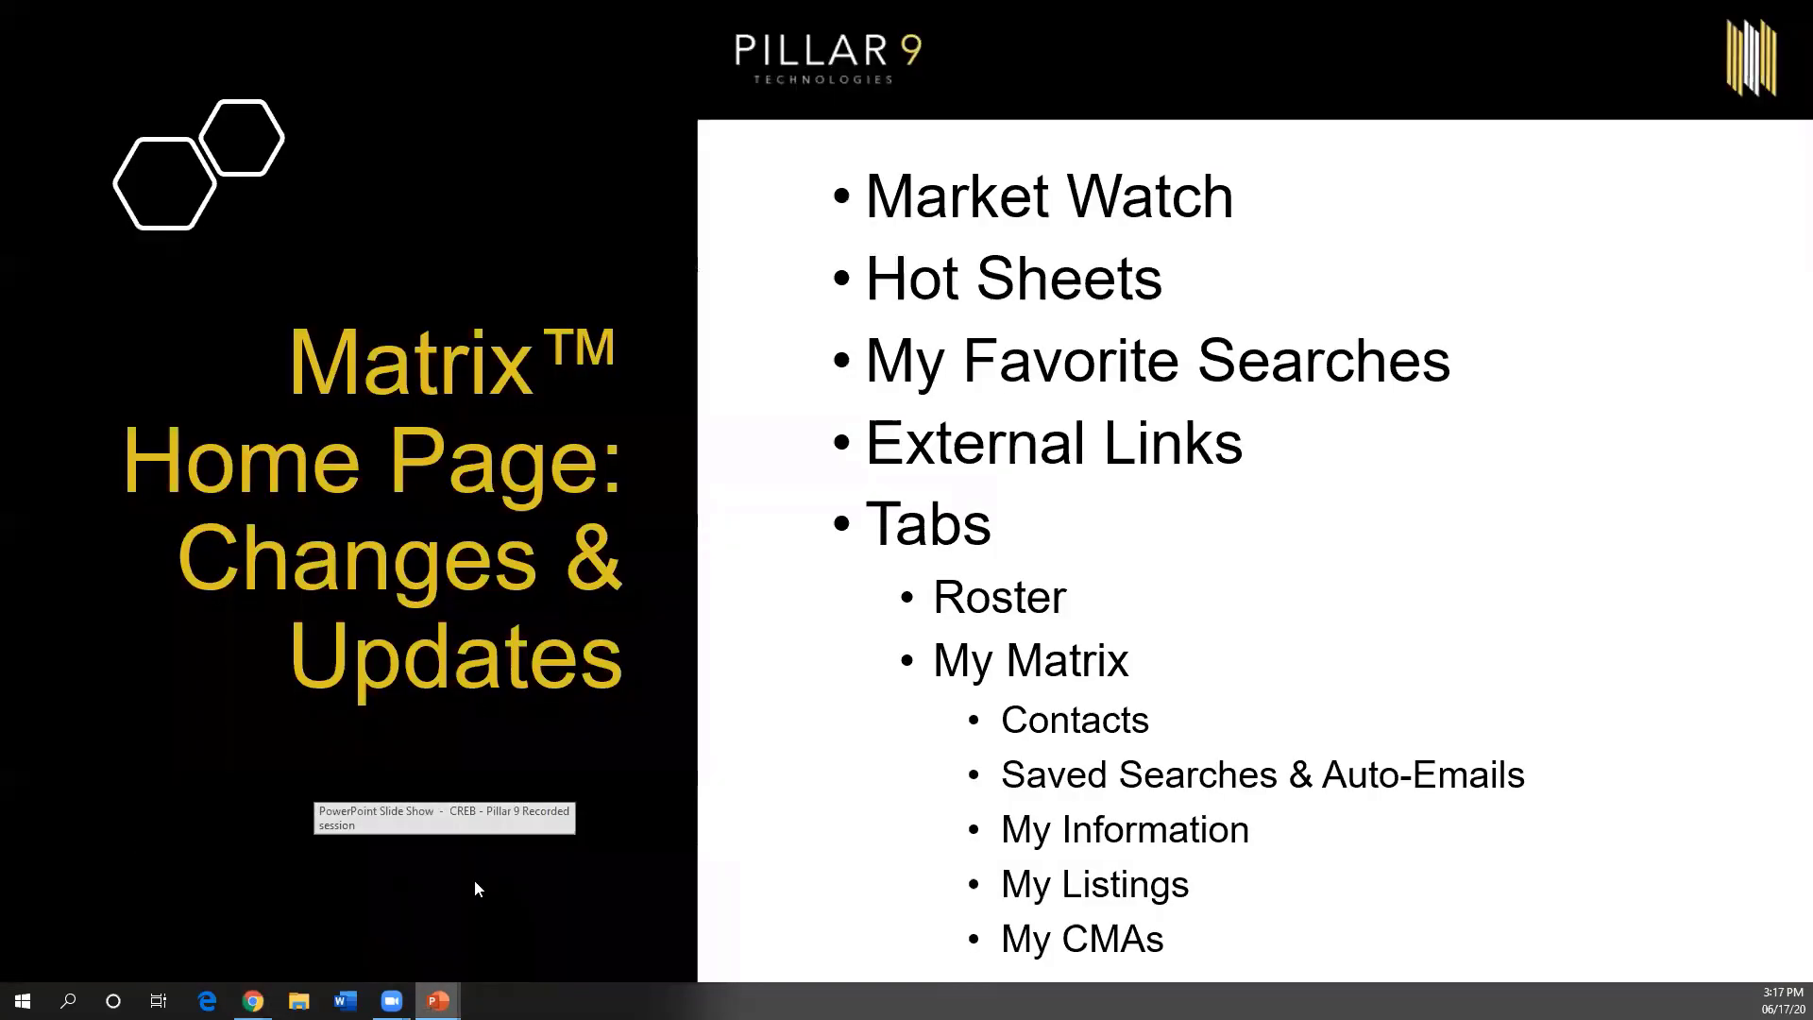
- Advance the slideshow past Module 3 and Edit a Listing to the Search Listings Button slide
{"action": "left_click", "coordinate": [479, 689]}
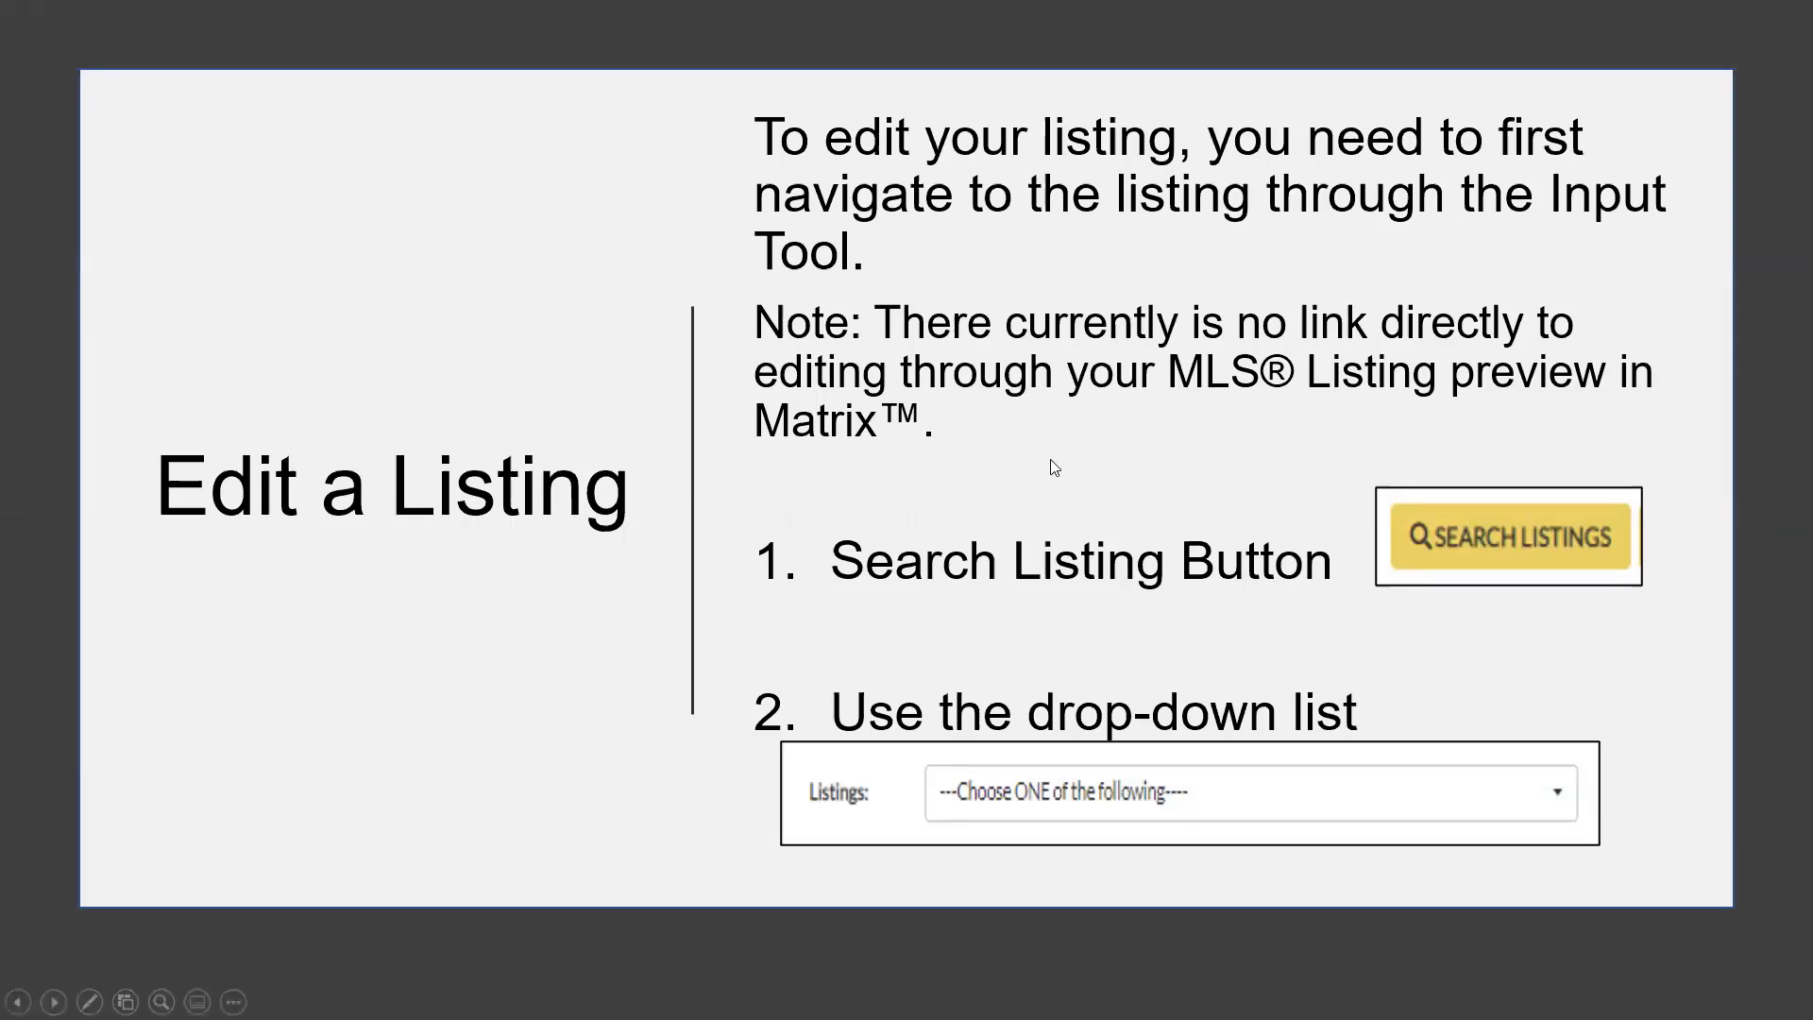
{"action": "left_click", "coordinate": [977, 802]}
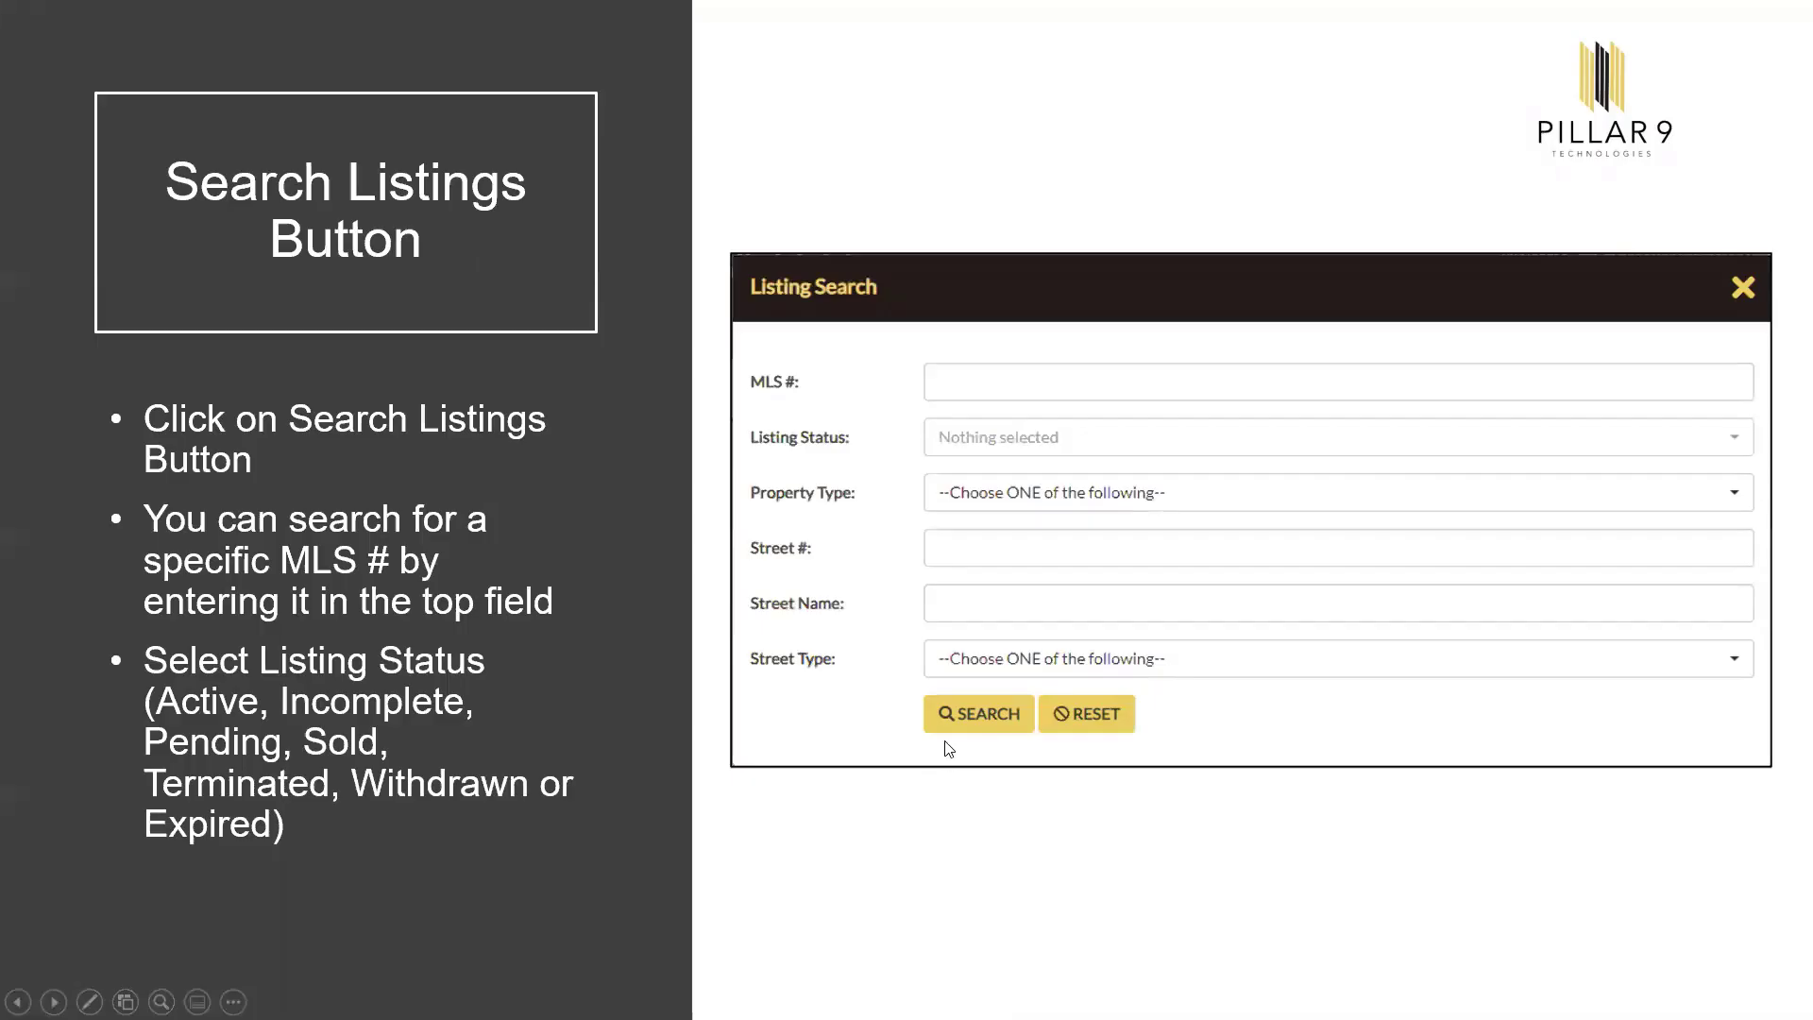